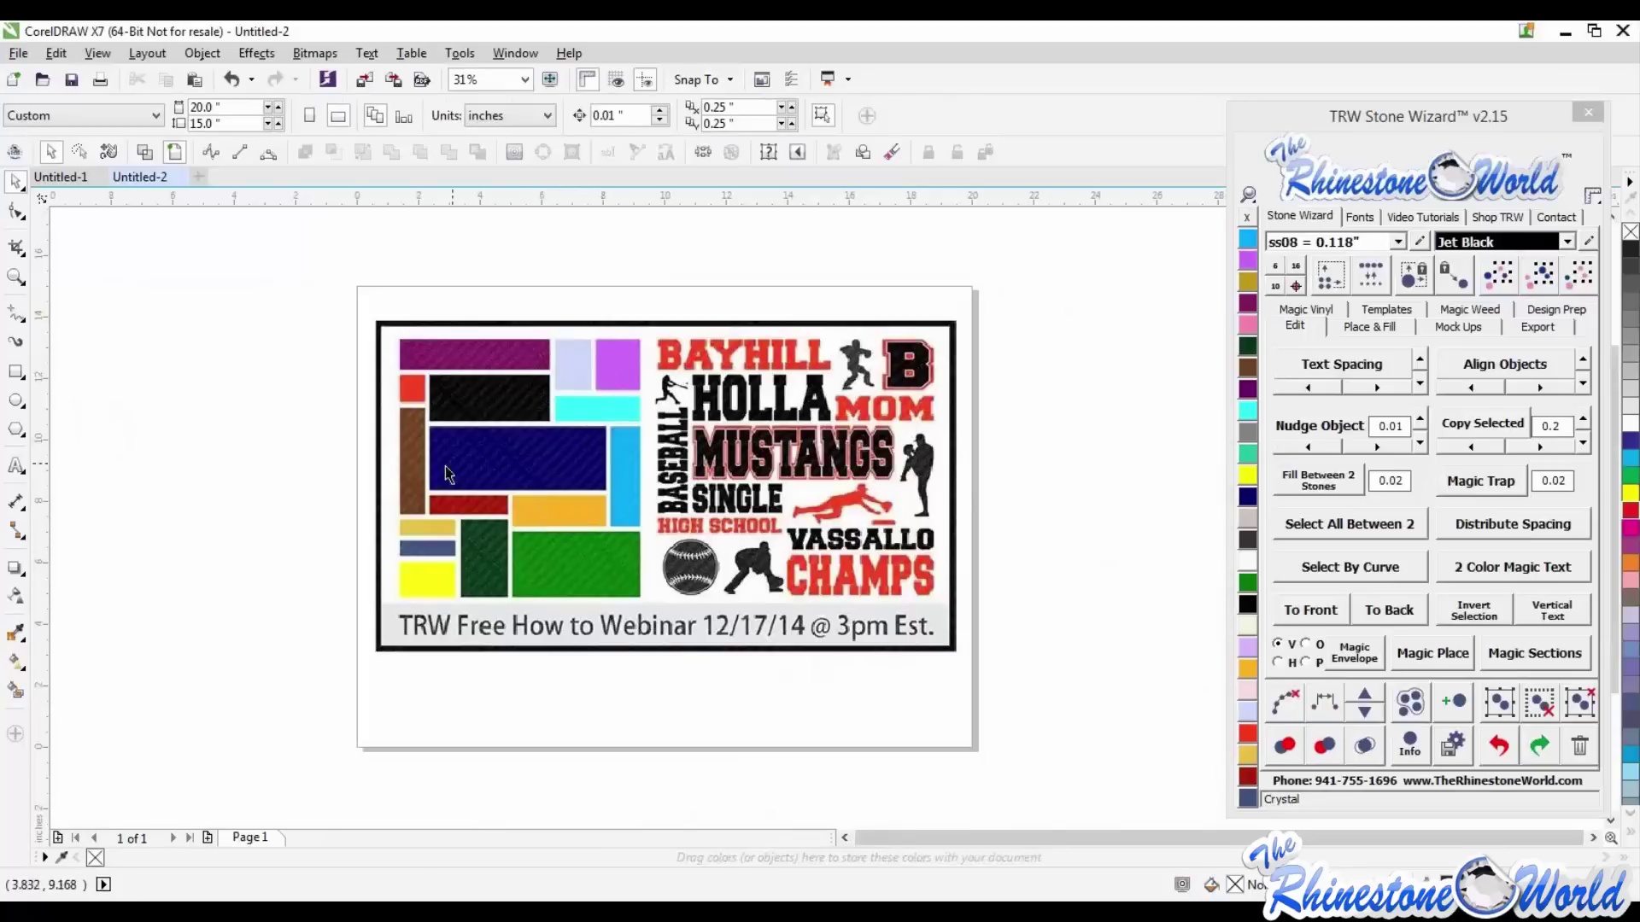
scroll(460, 381, "up", 1)
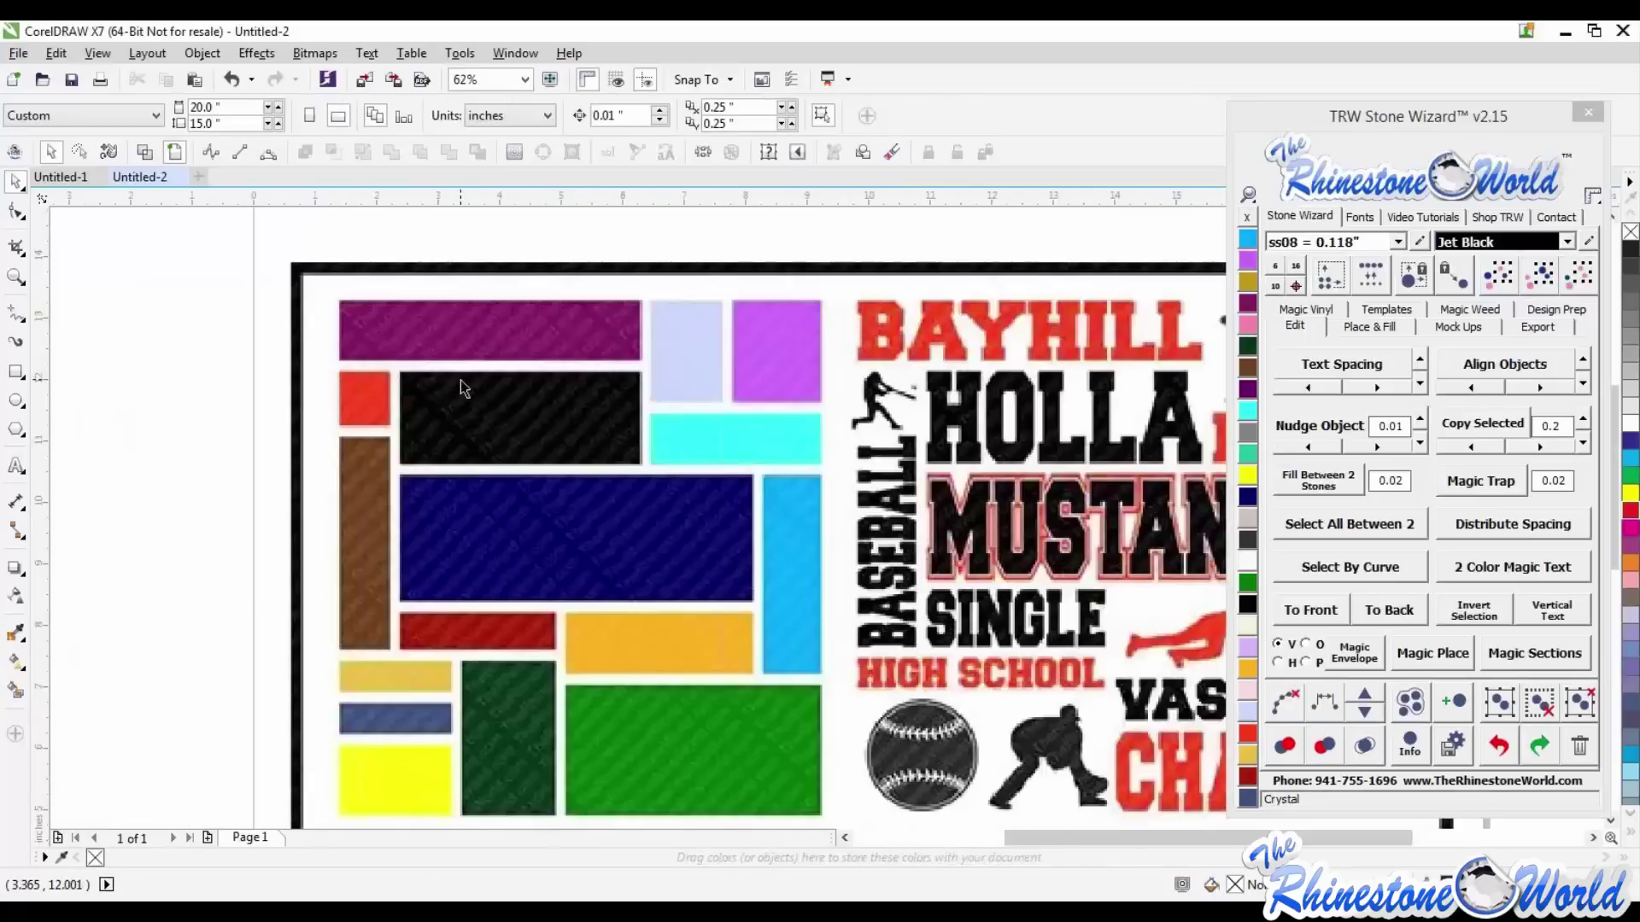
scroll(460, 381, "down", 1)
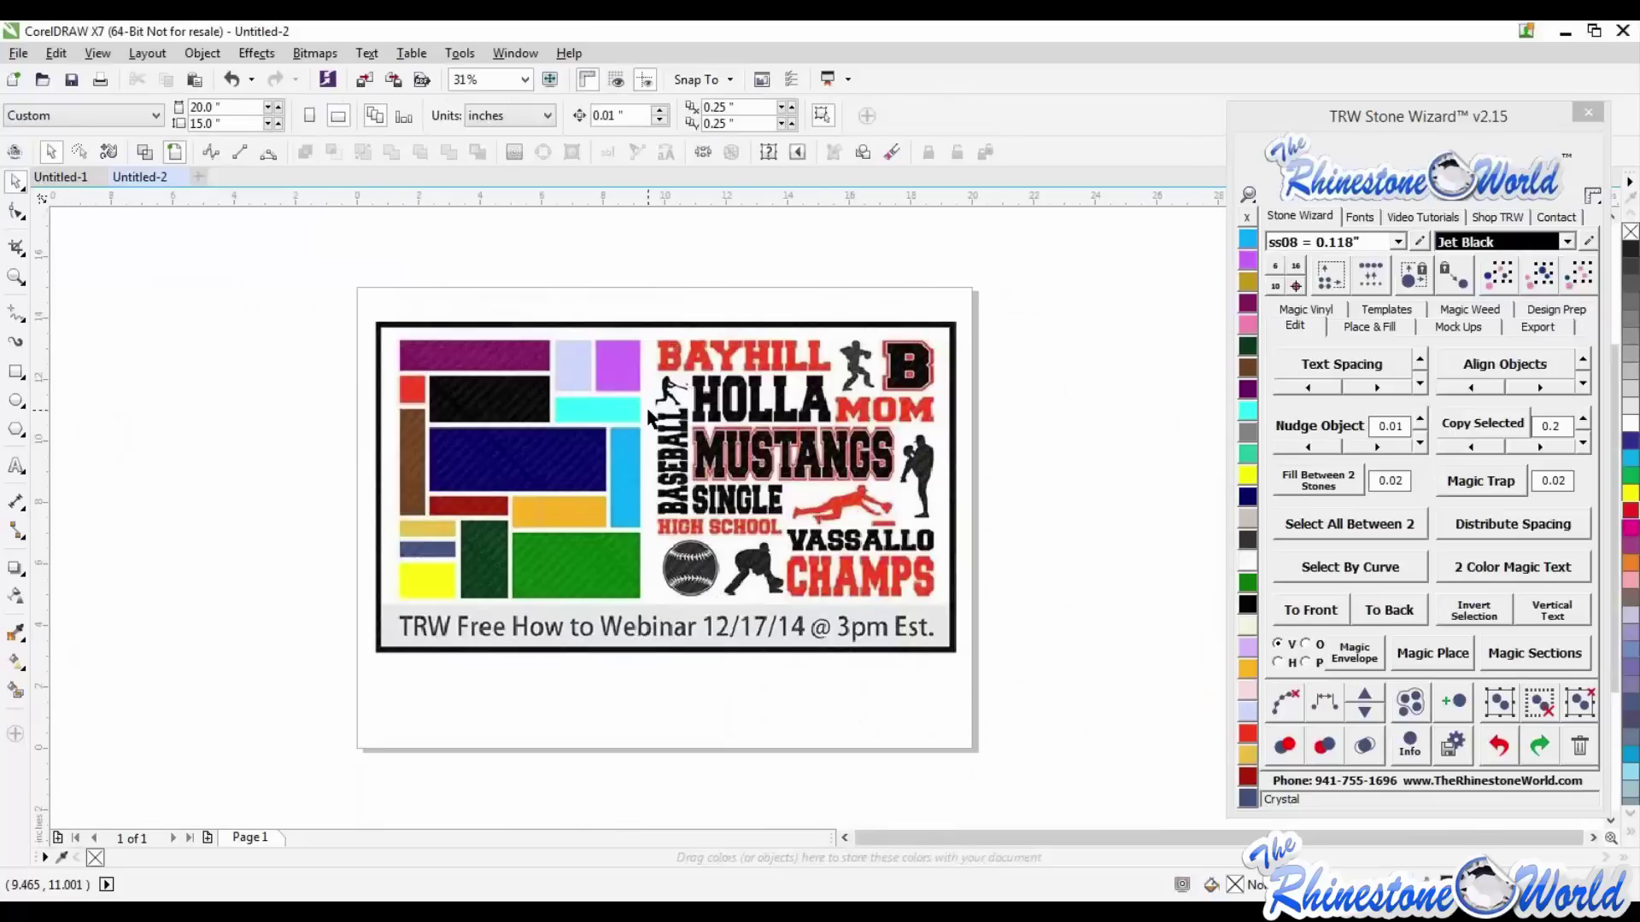
scroll(651, 419, "up", 1)
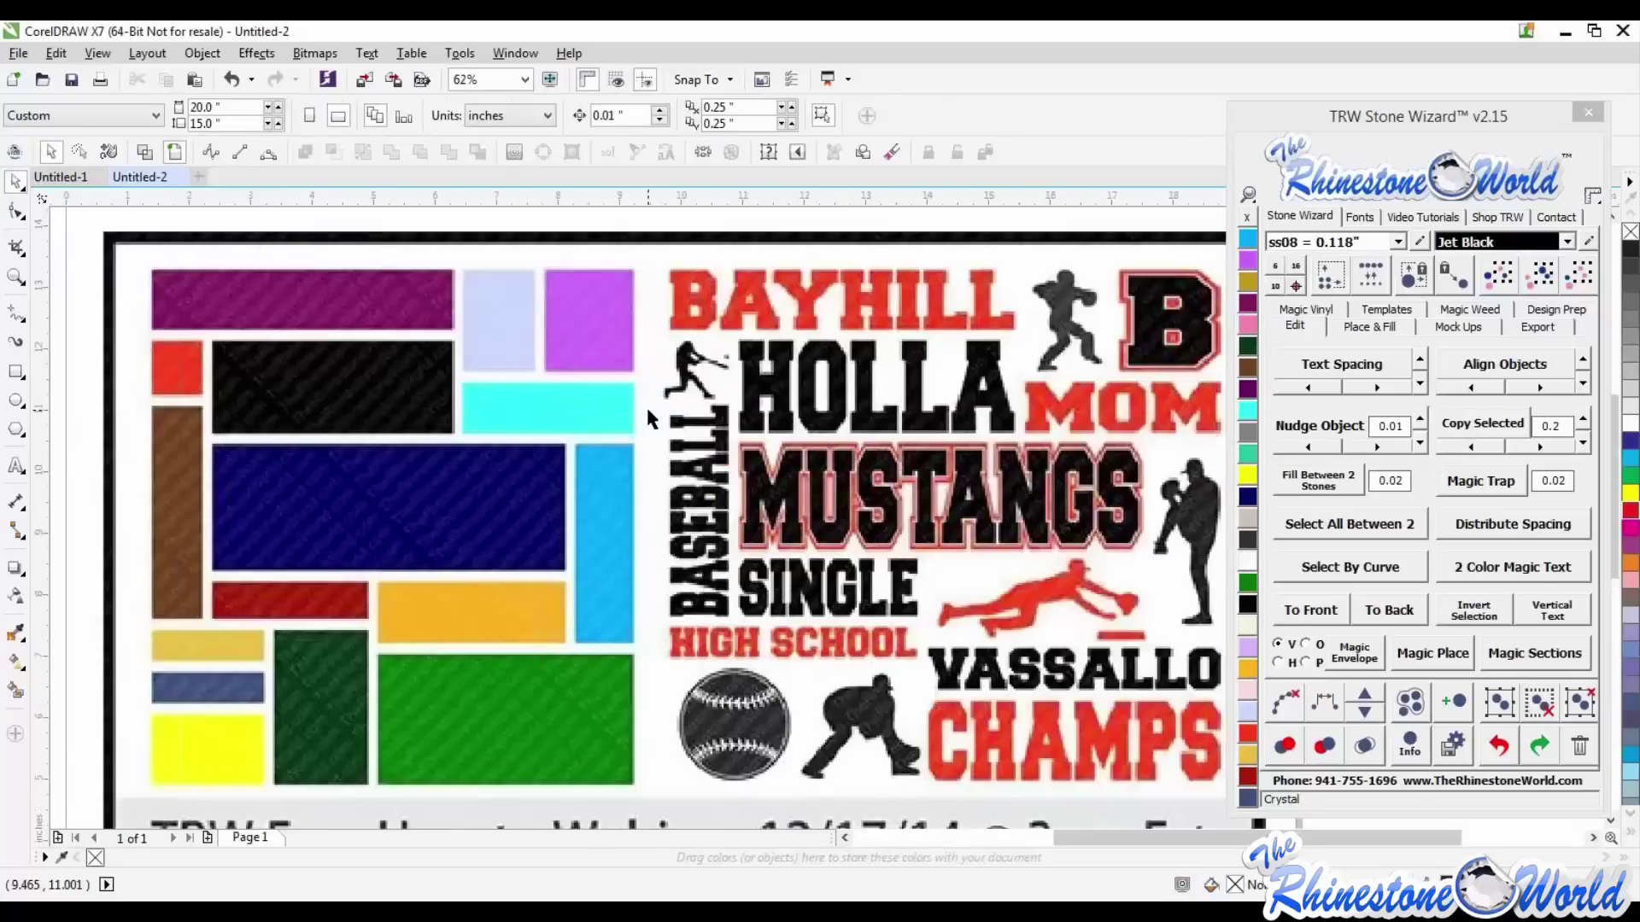
scroll(646, 404, "down", 1)
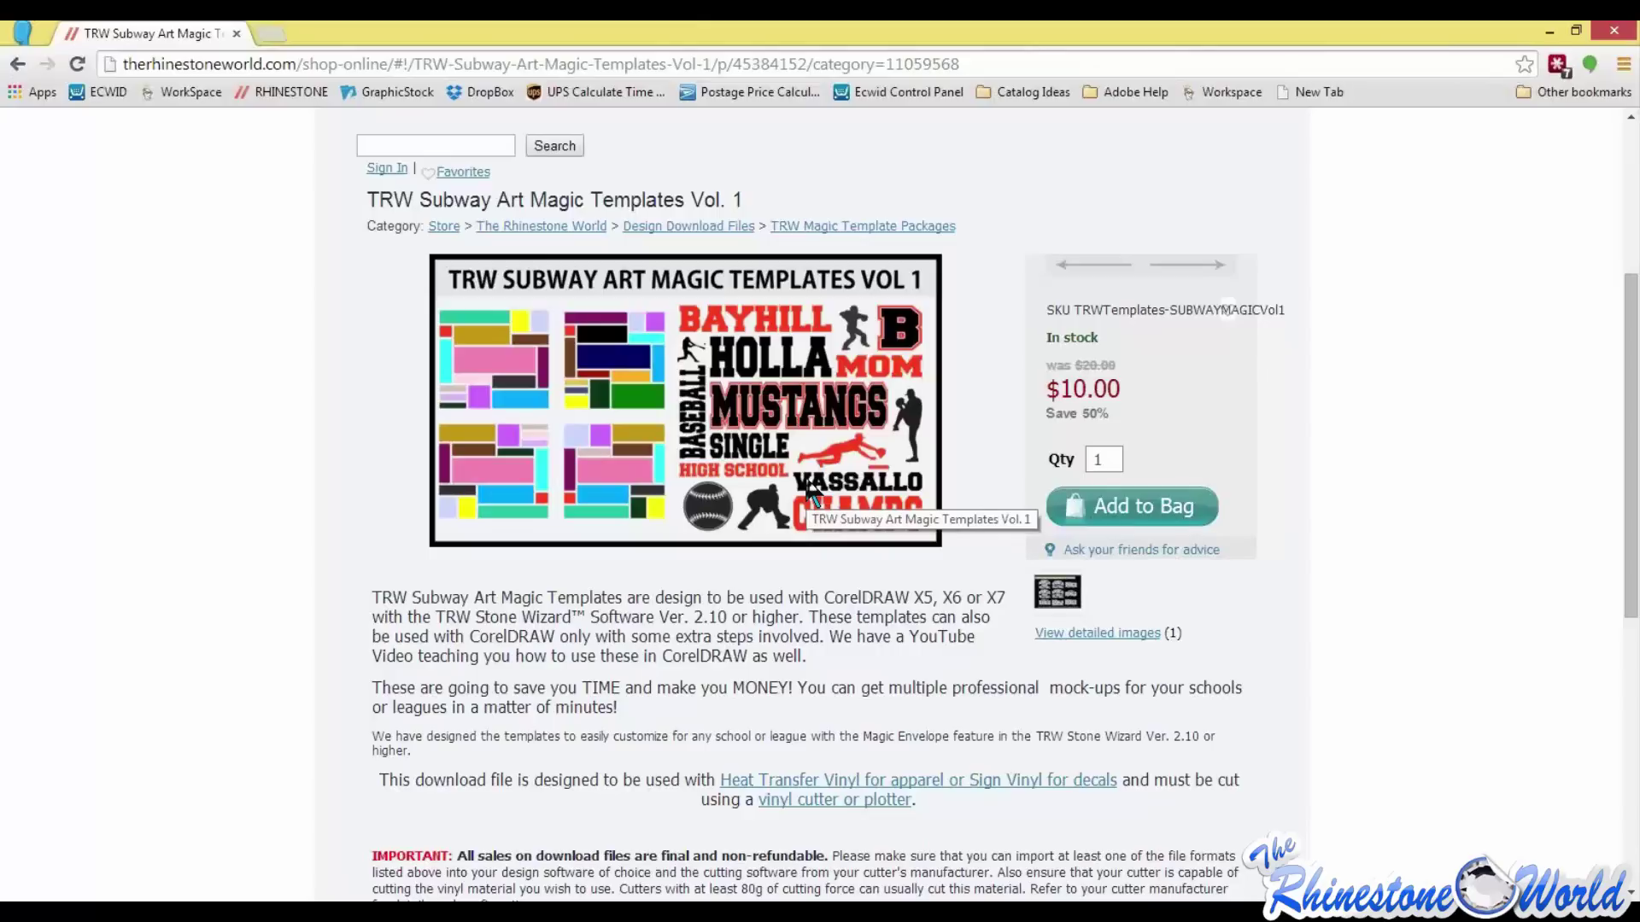
- Return to CorelDRAW and move the TRW Stone Wizard window inward, clear of the drawing window's vertical scroll bar
key("alt+Tab")
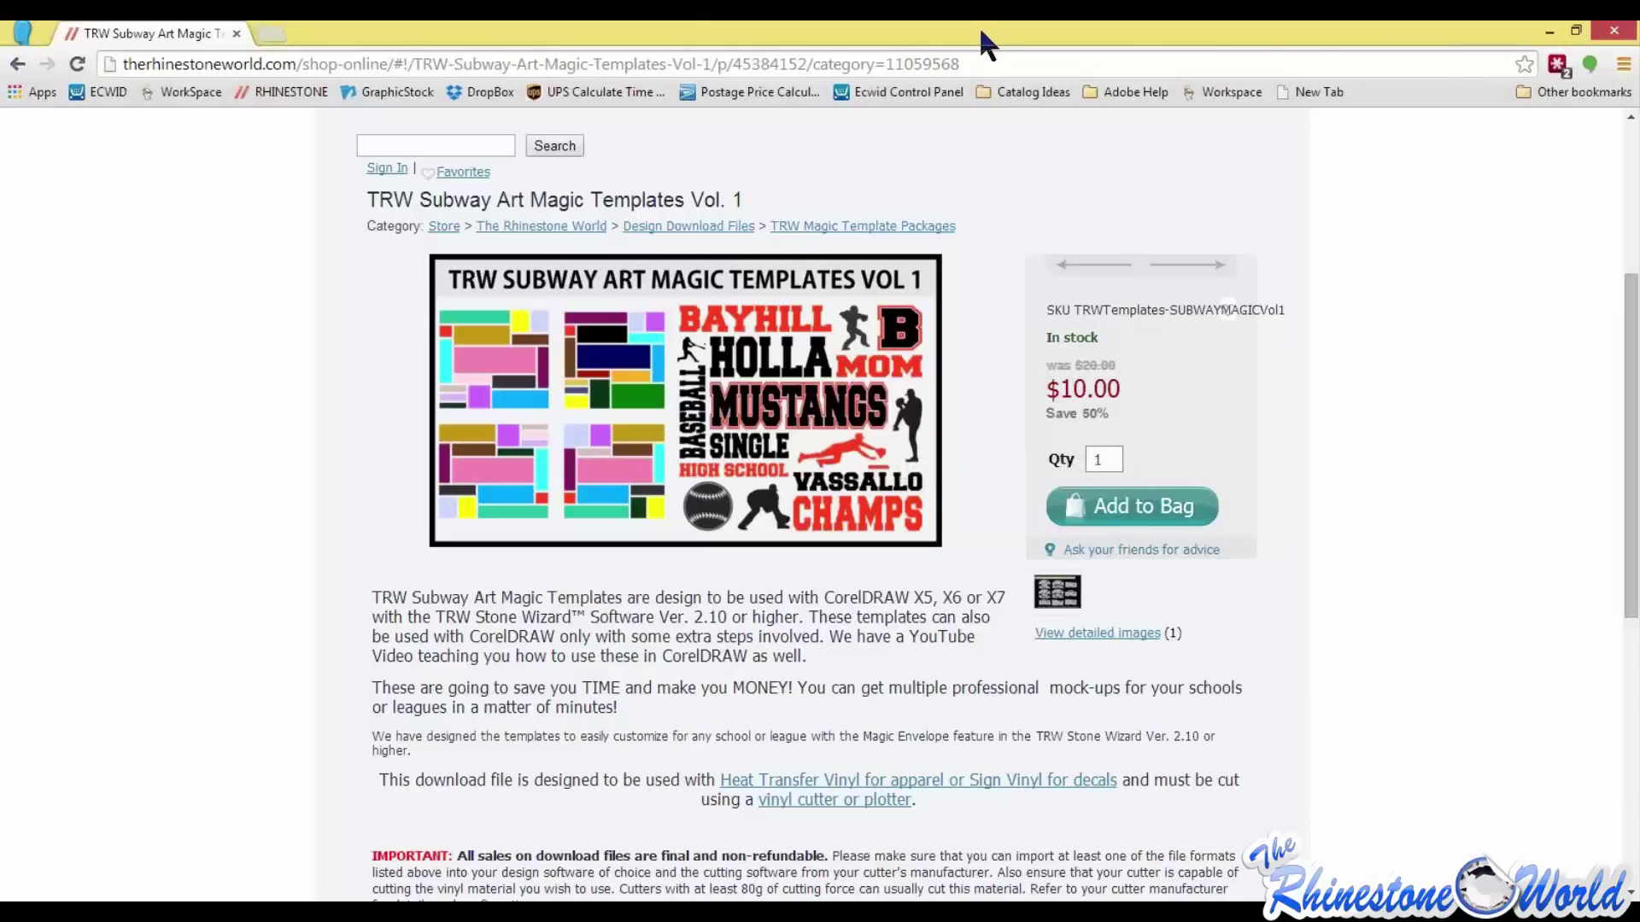
left_click_drag(979, 24, 771, 77)
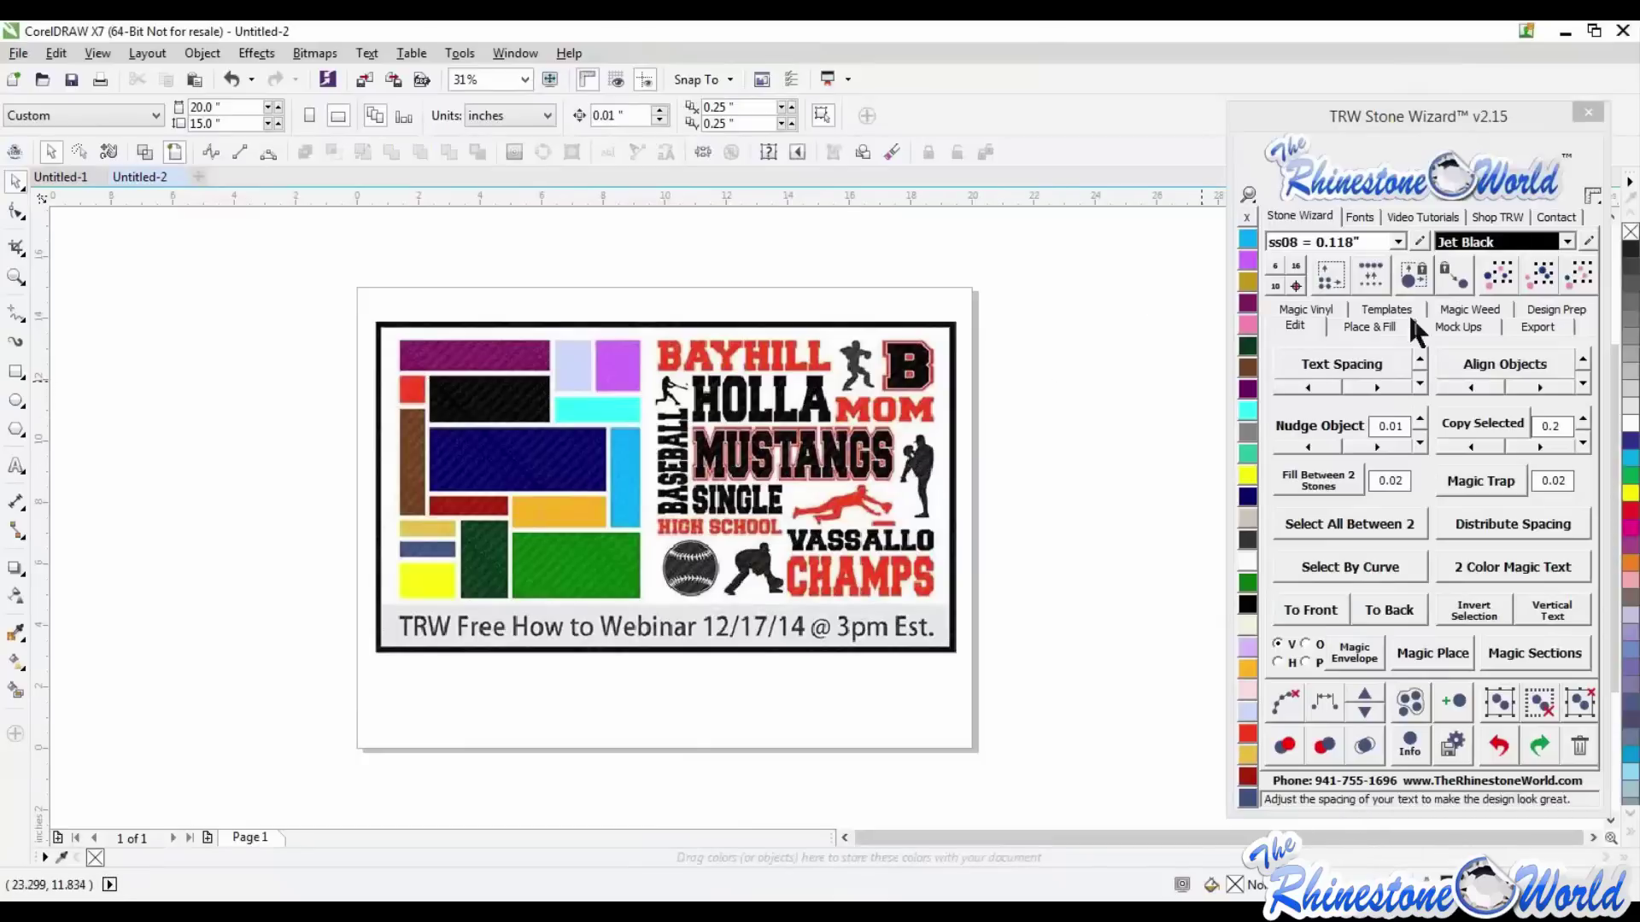
left_click_drag(1508, 137, 1413, 117)
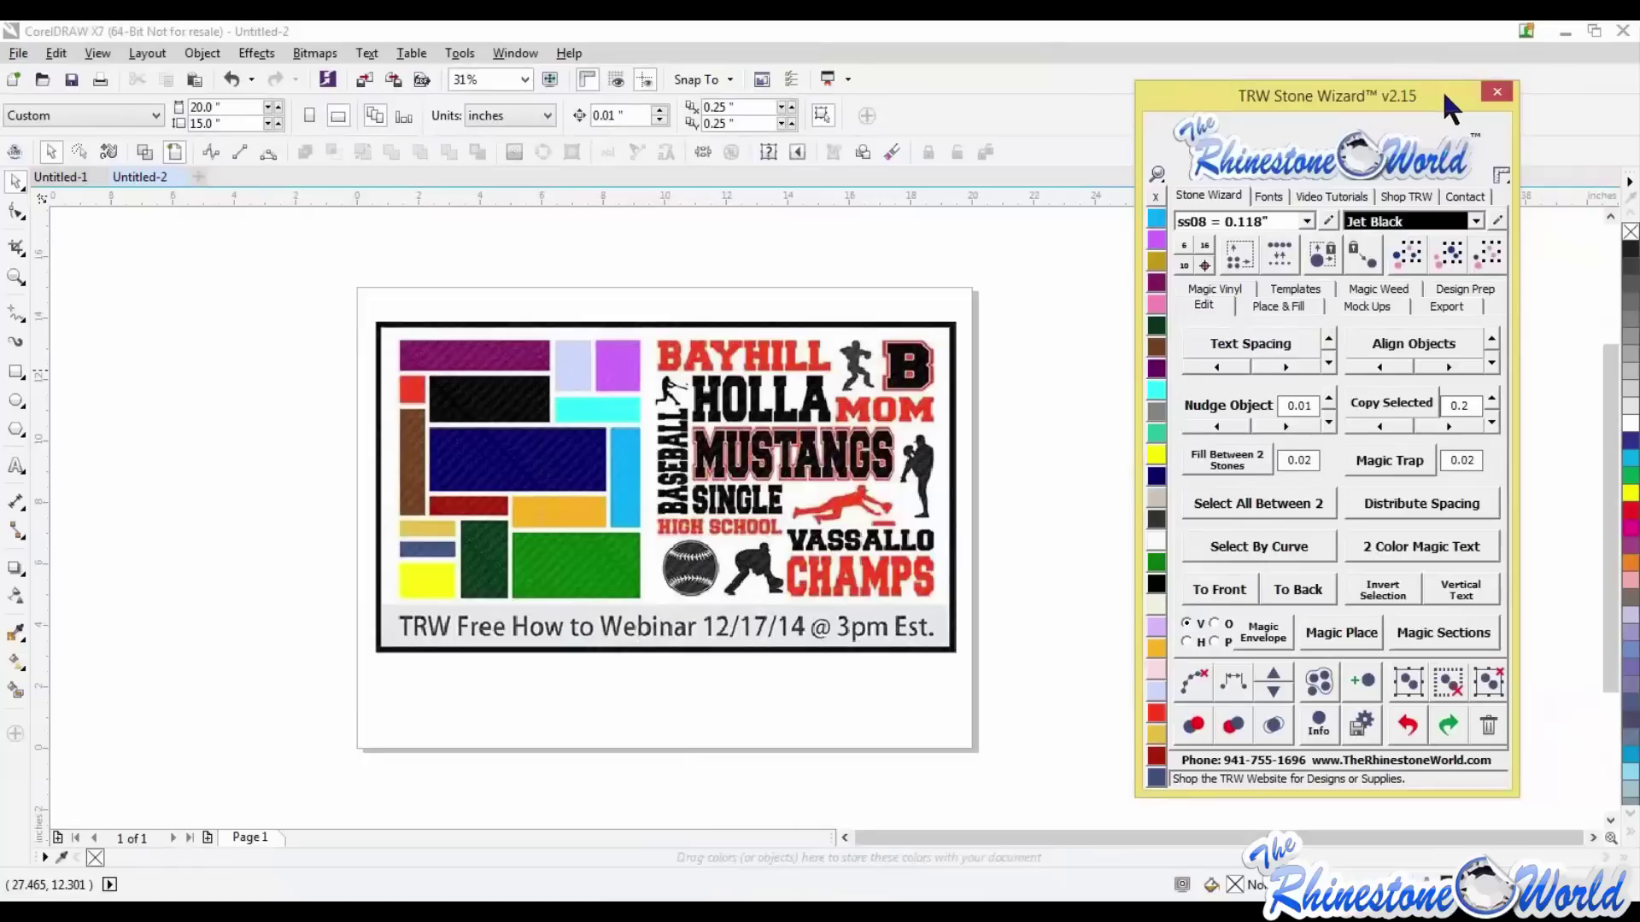
left_click_drag(1441, 89, 1467, 94)
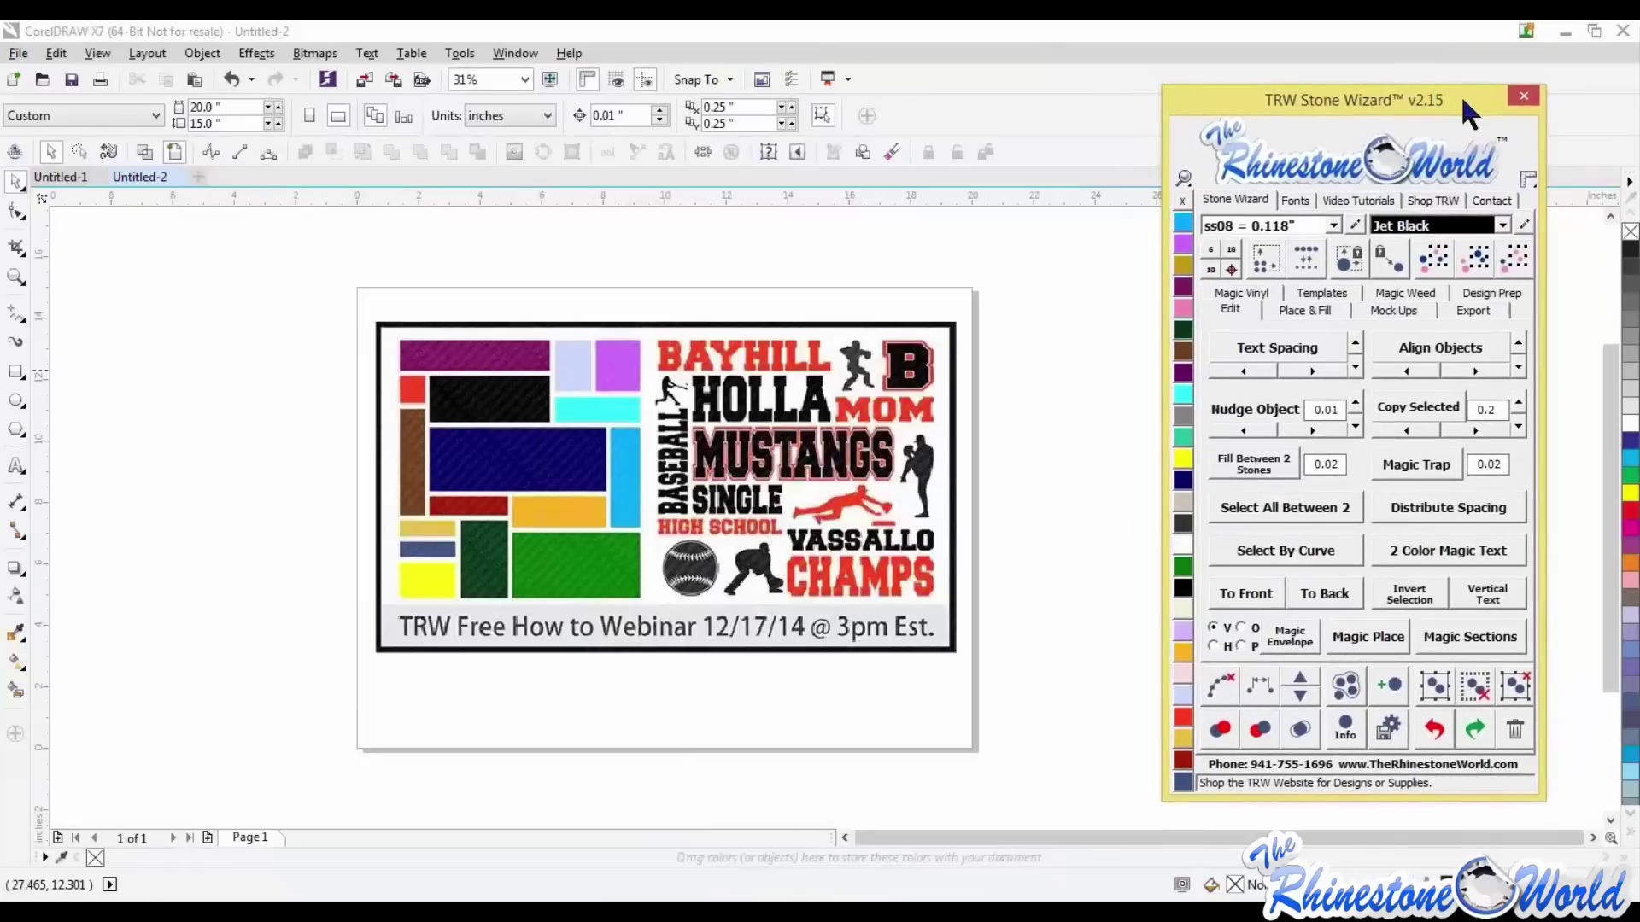
left_click_drag(1463, 102, 1463, 111)
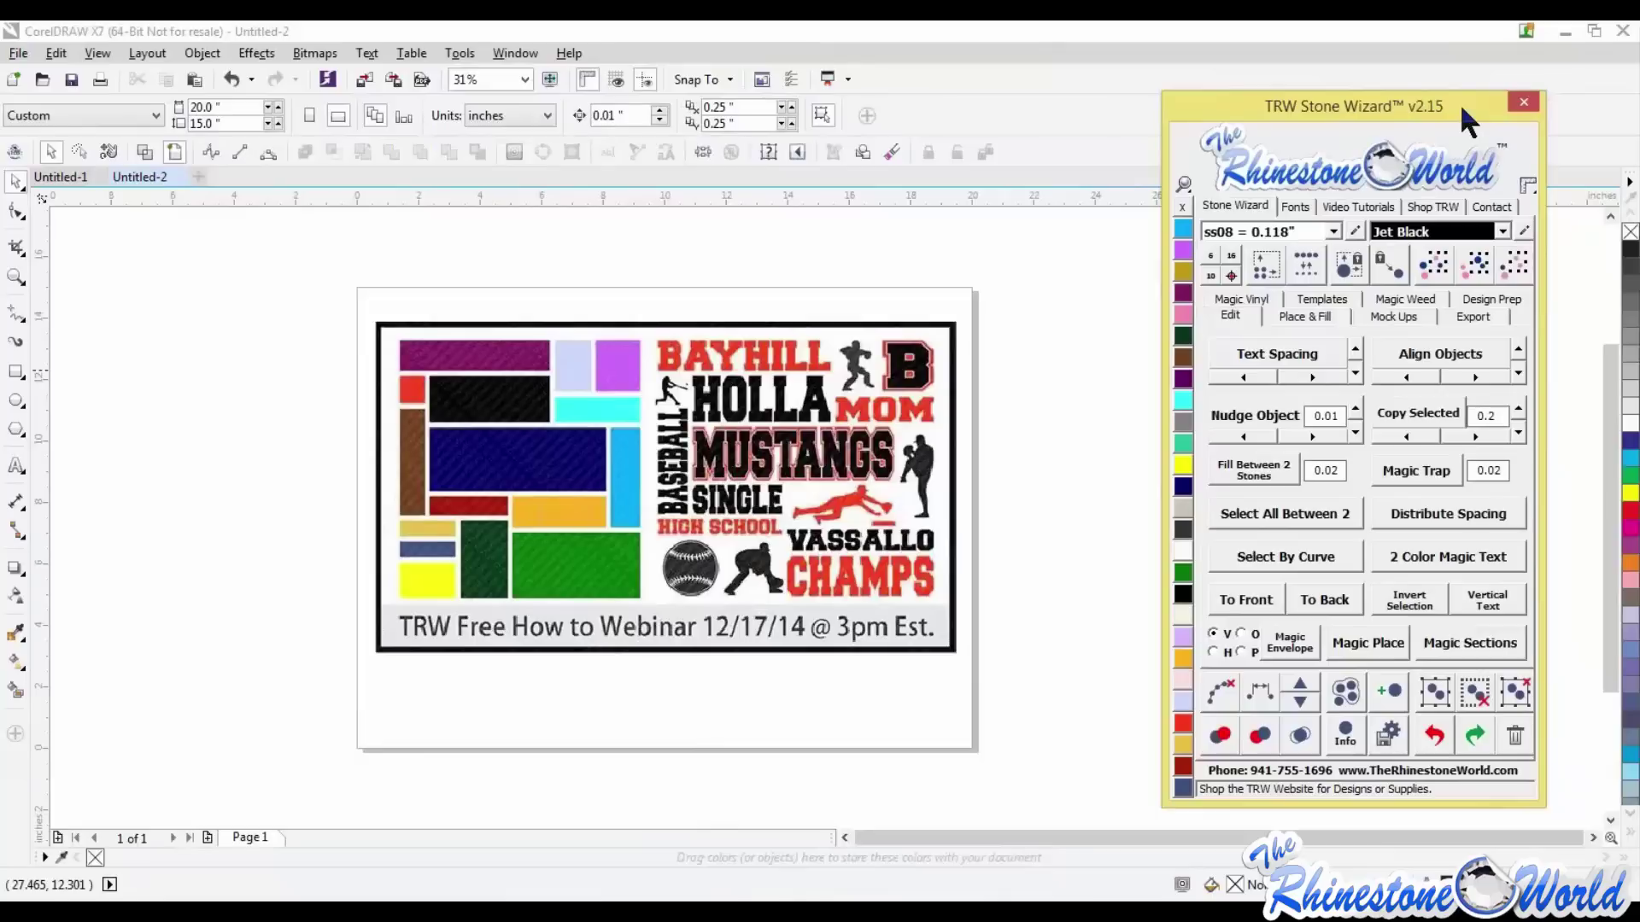
left_click_drag(1462, 107, 1461, 114)
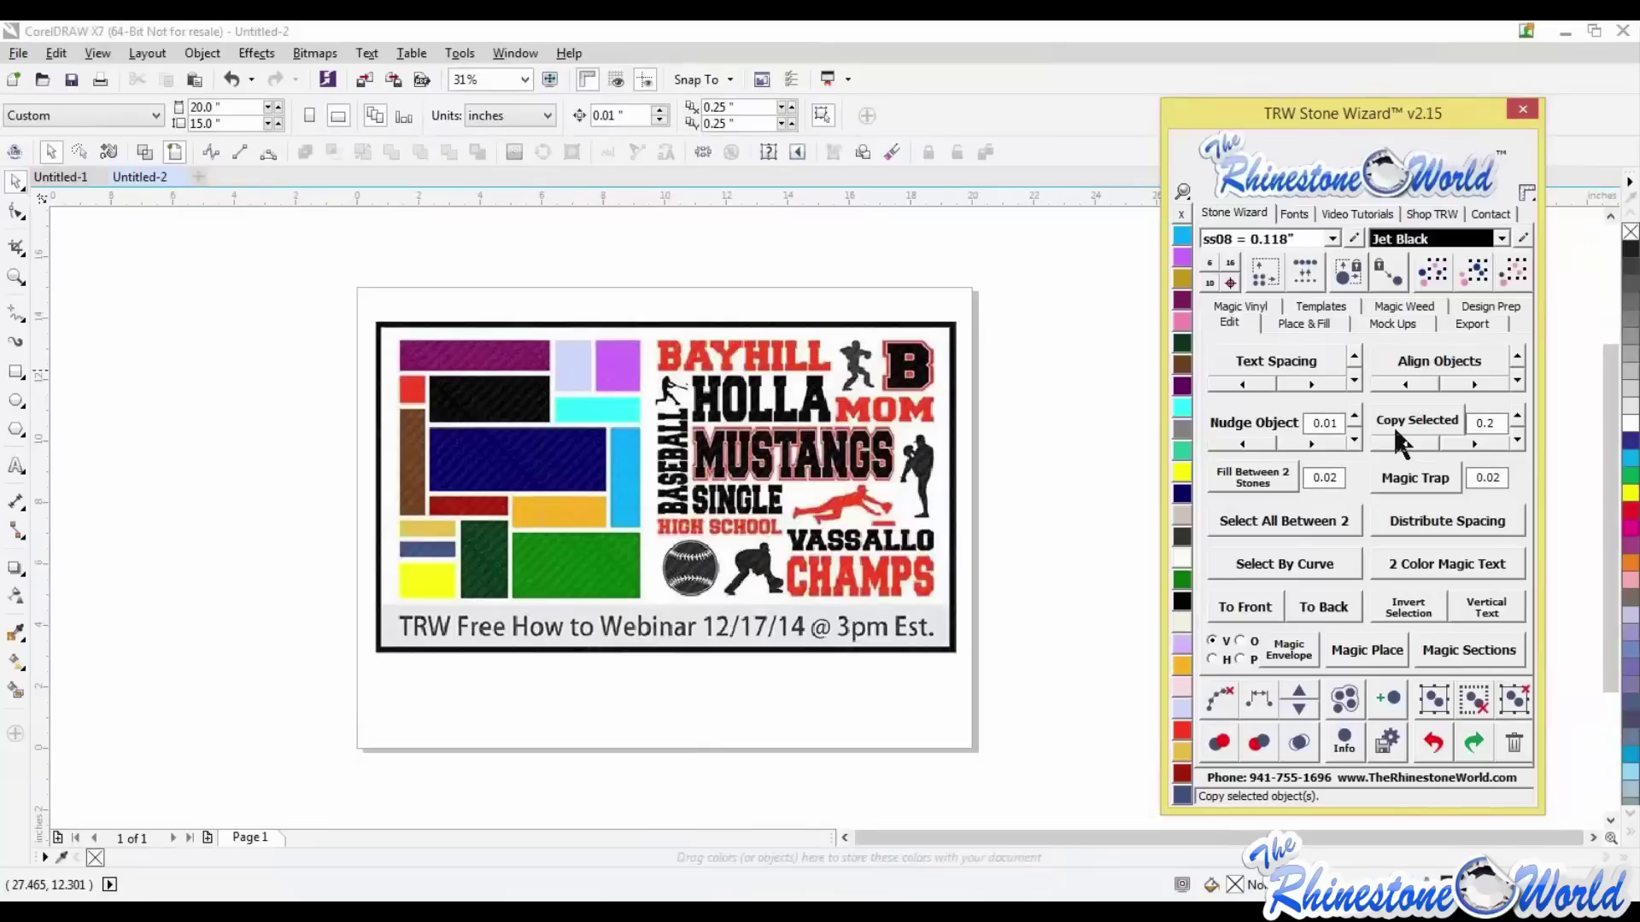
left_click_drag(1461, 116, 1484, 112)
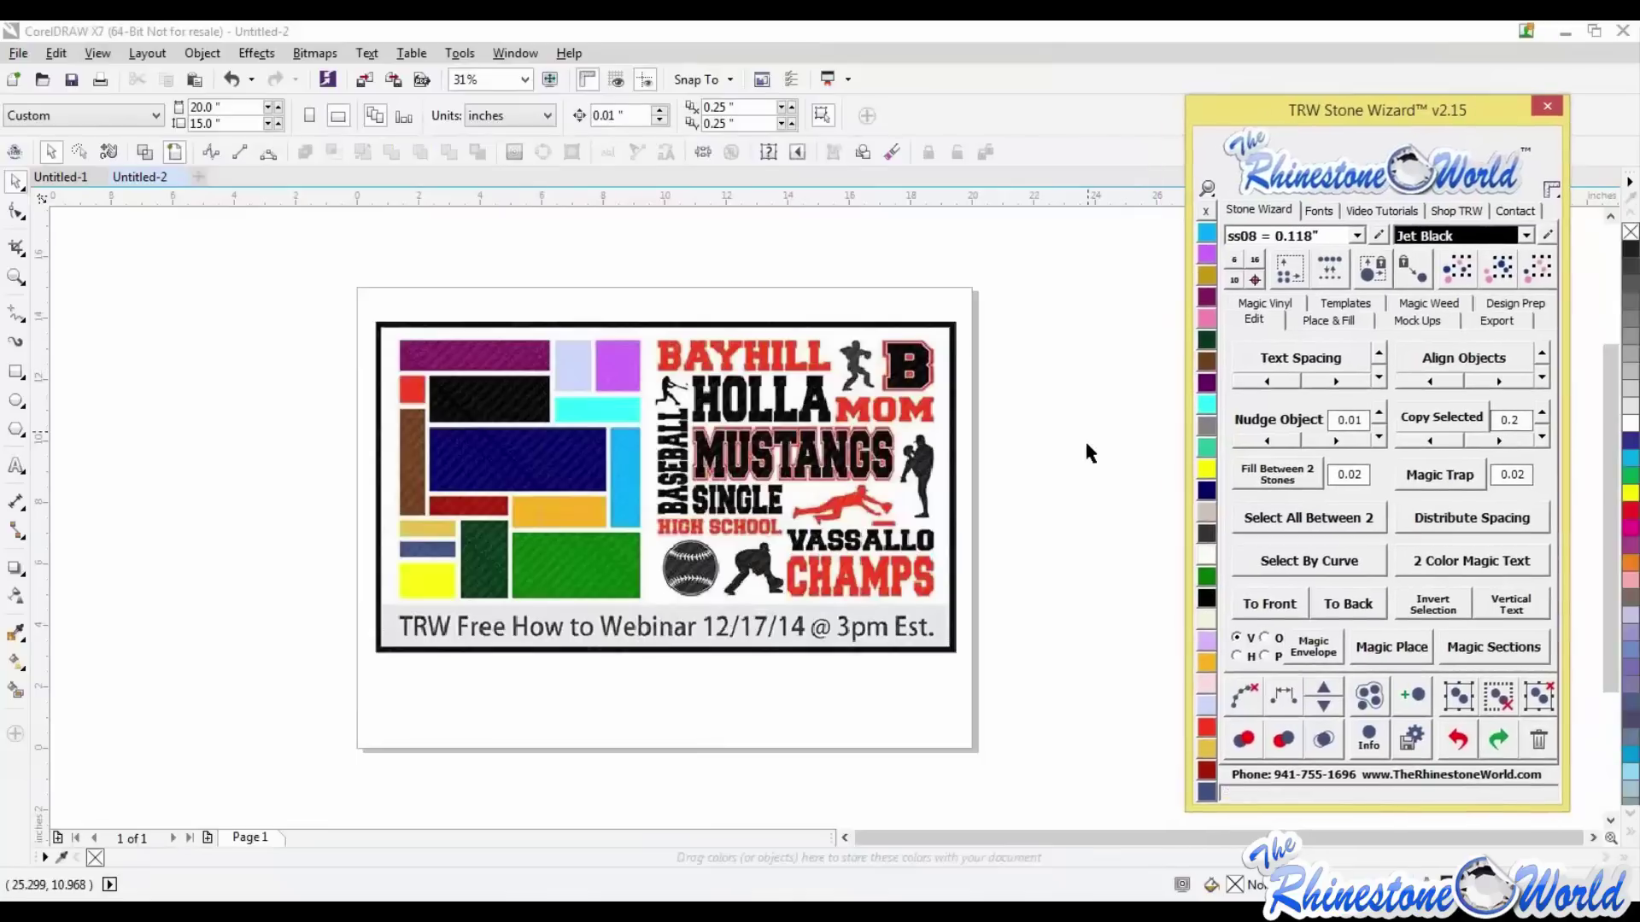
left_click(1081, 414)
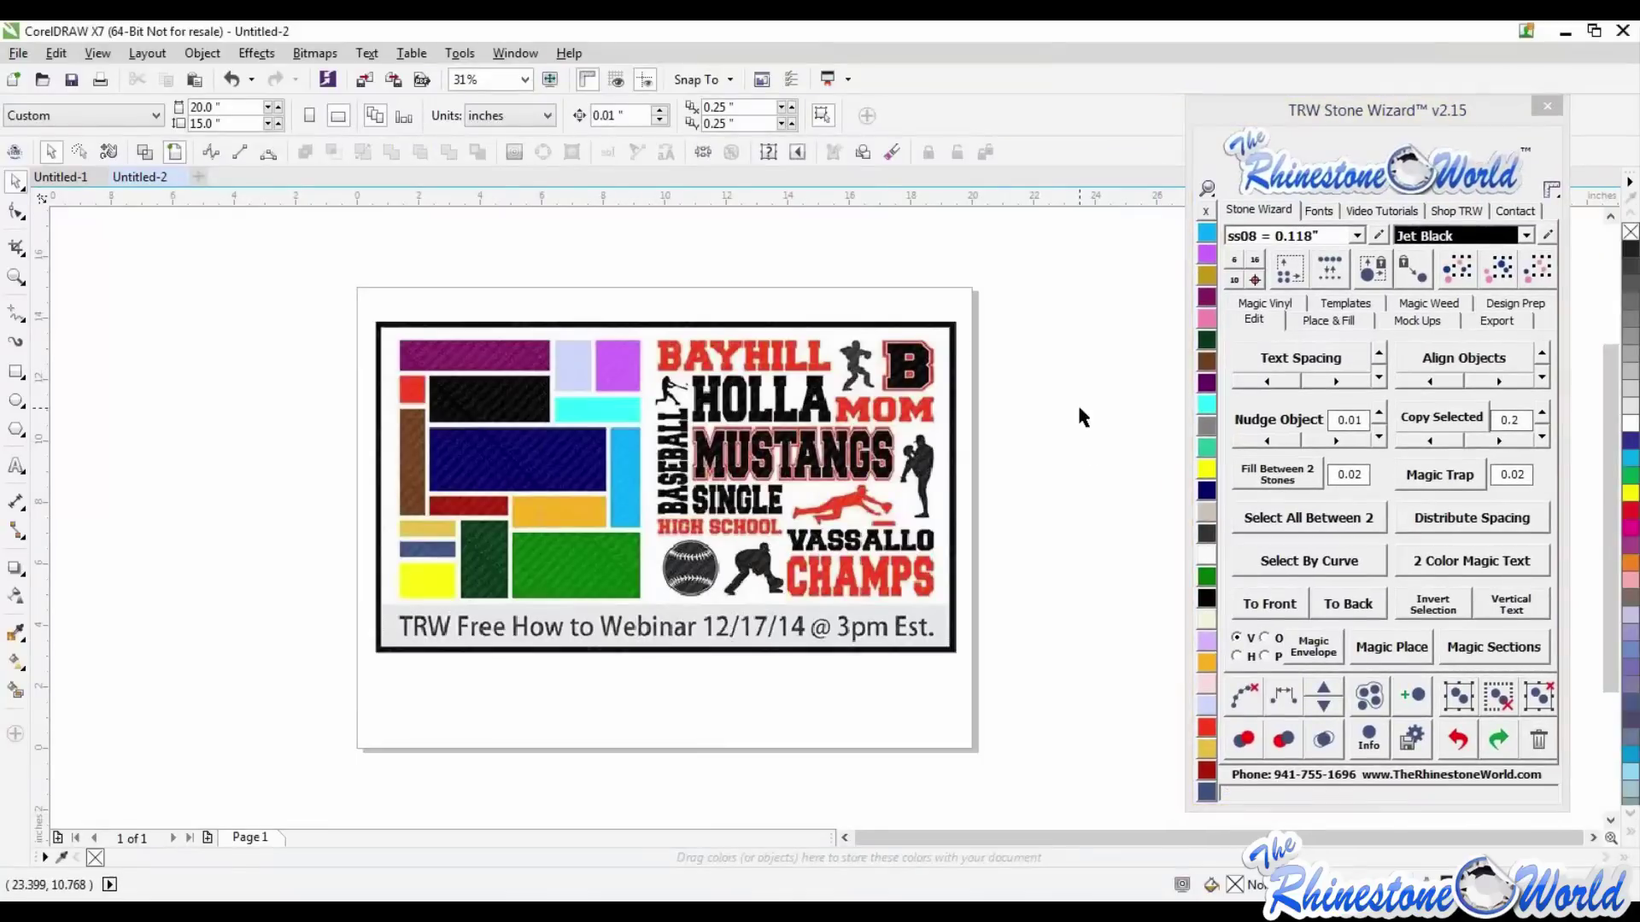
- Switch to the Untitled-1 document and examine its four colored block templates, baseball silhouettes, and horizontal and vertical team words
left_click(60, 177)
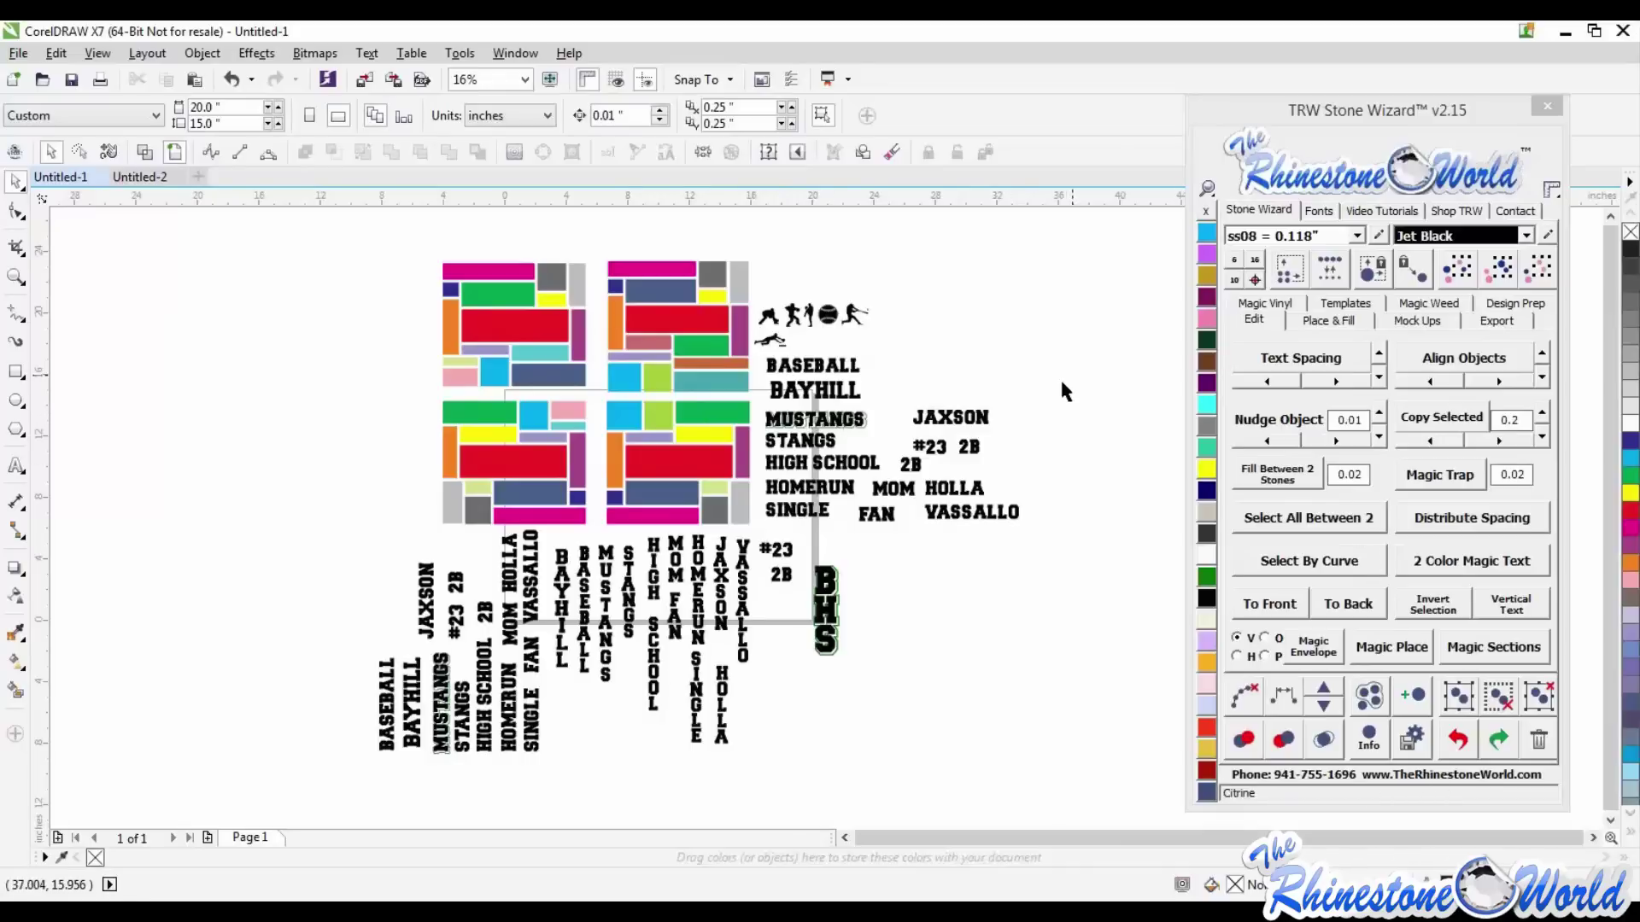
scroll(527, 302, "up", 2)
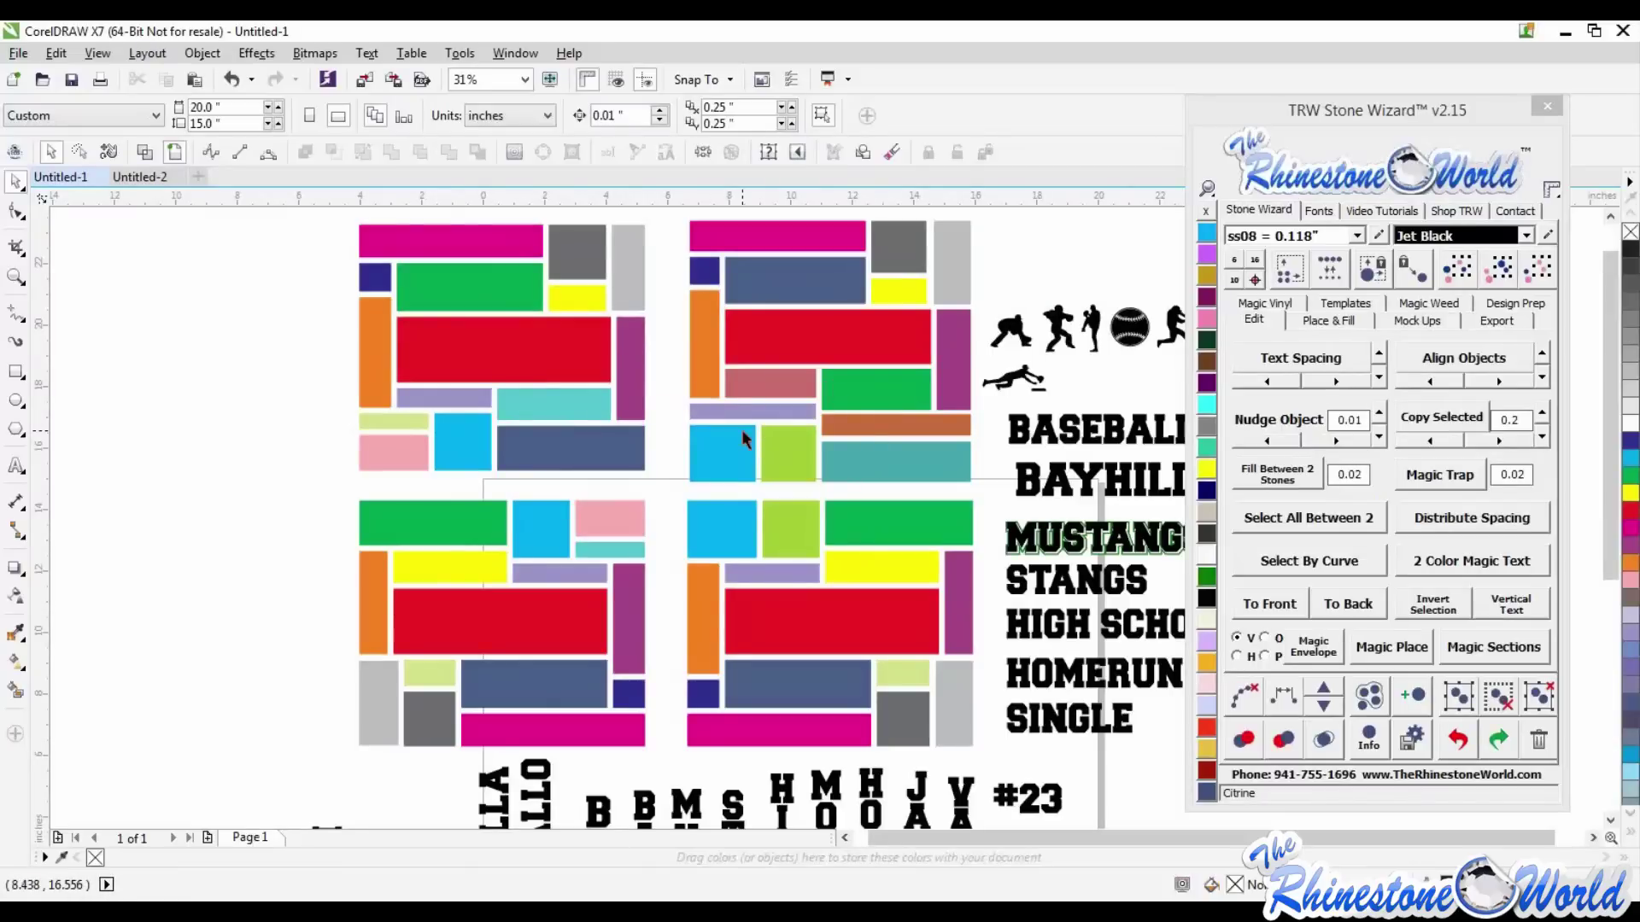
scroll(777, 471, "down", 1)
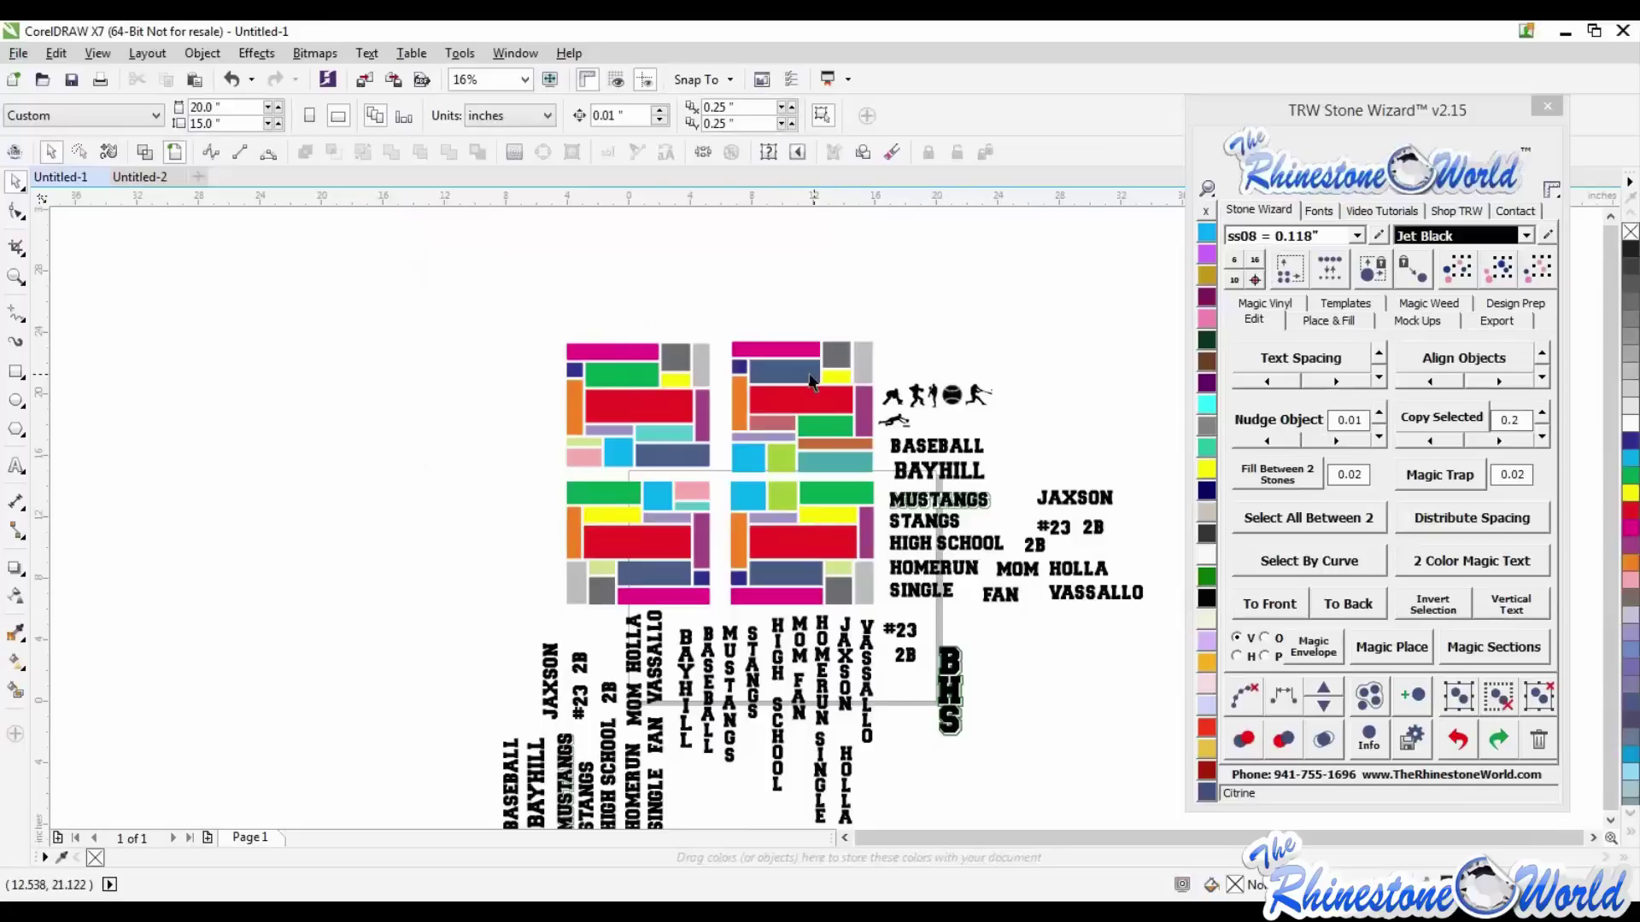
scroll(811, 382, "up", 1)
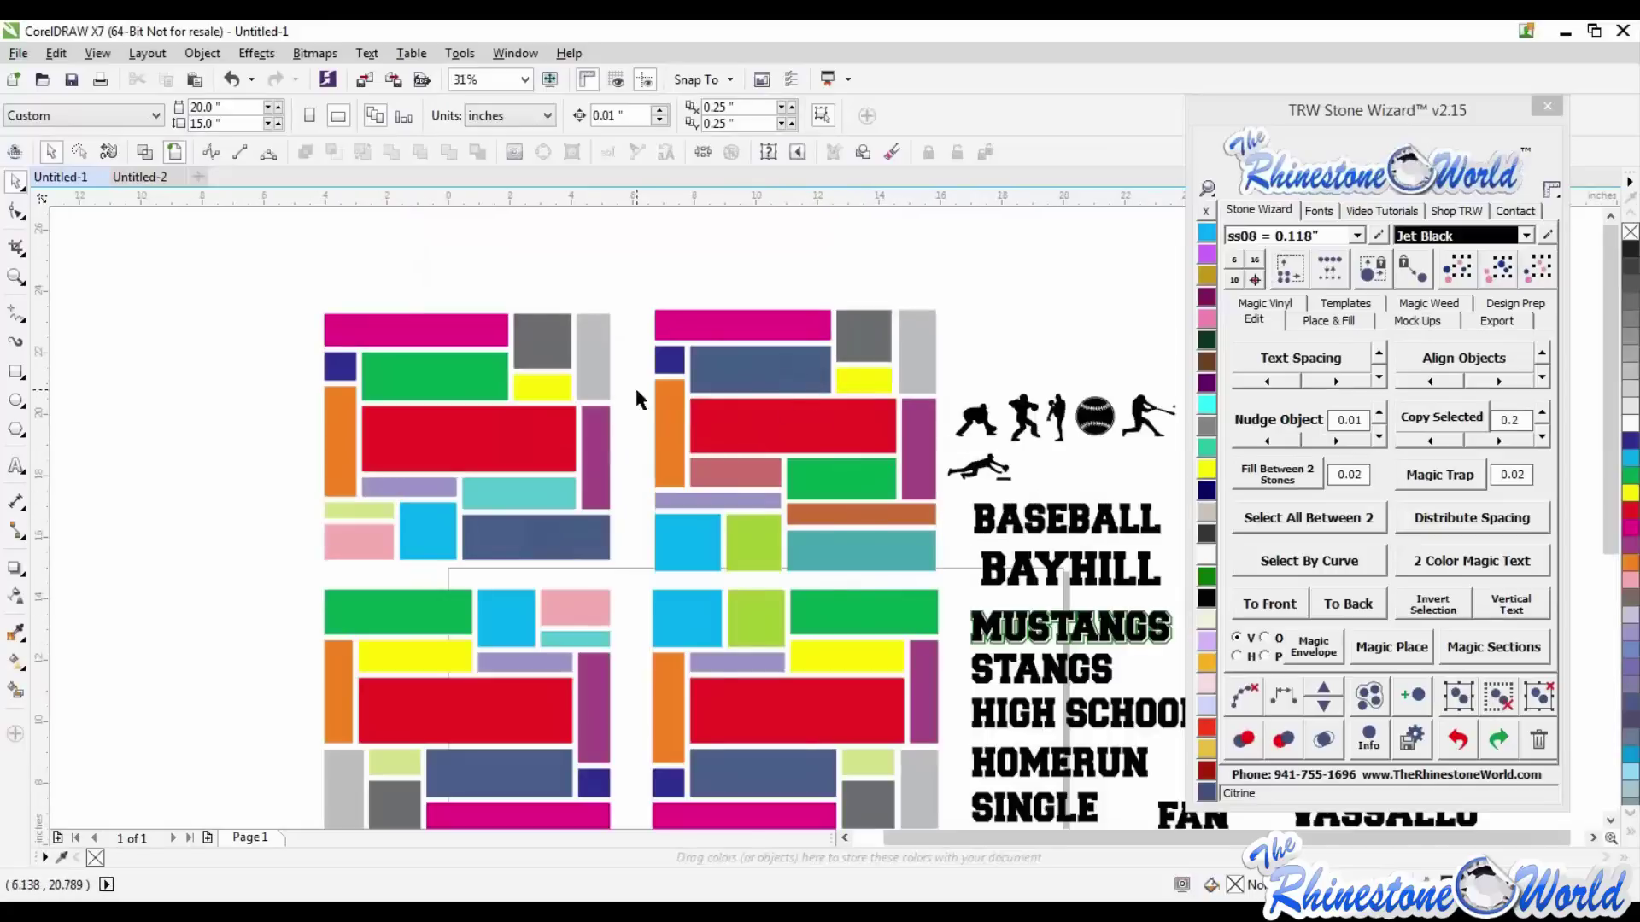
scroll(820, 693, "down", 1)
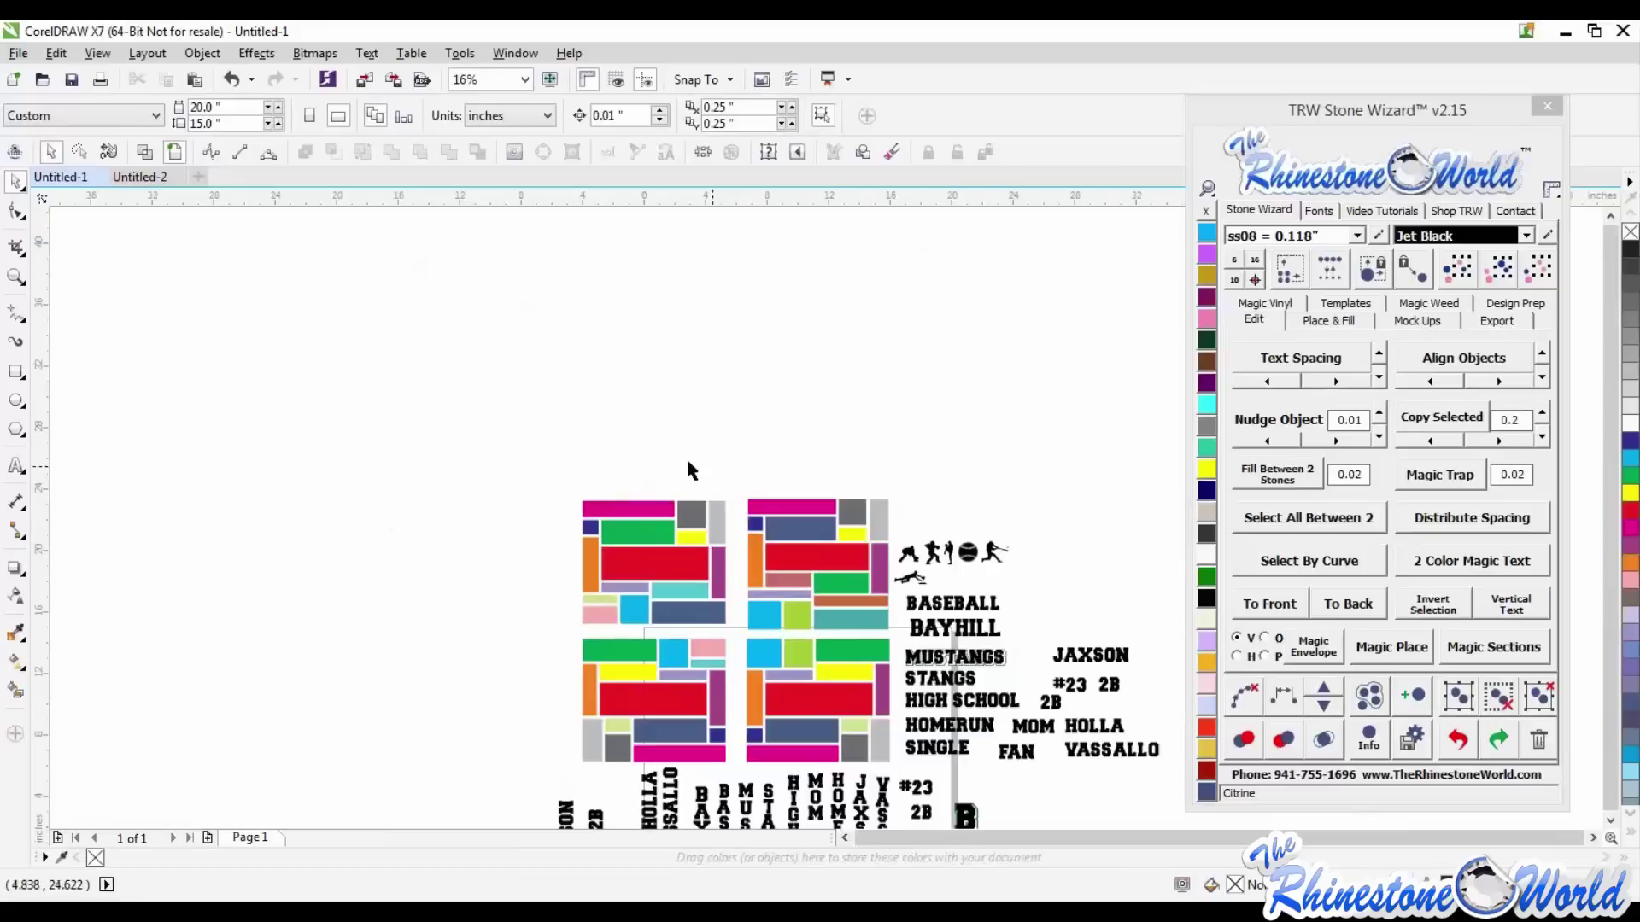
left_click_drag(547, 459, 739, 613)
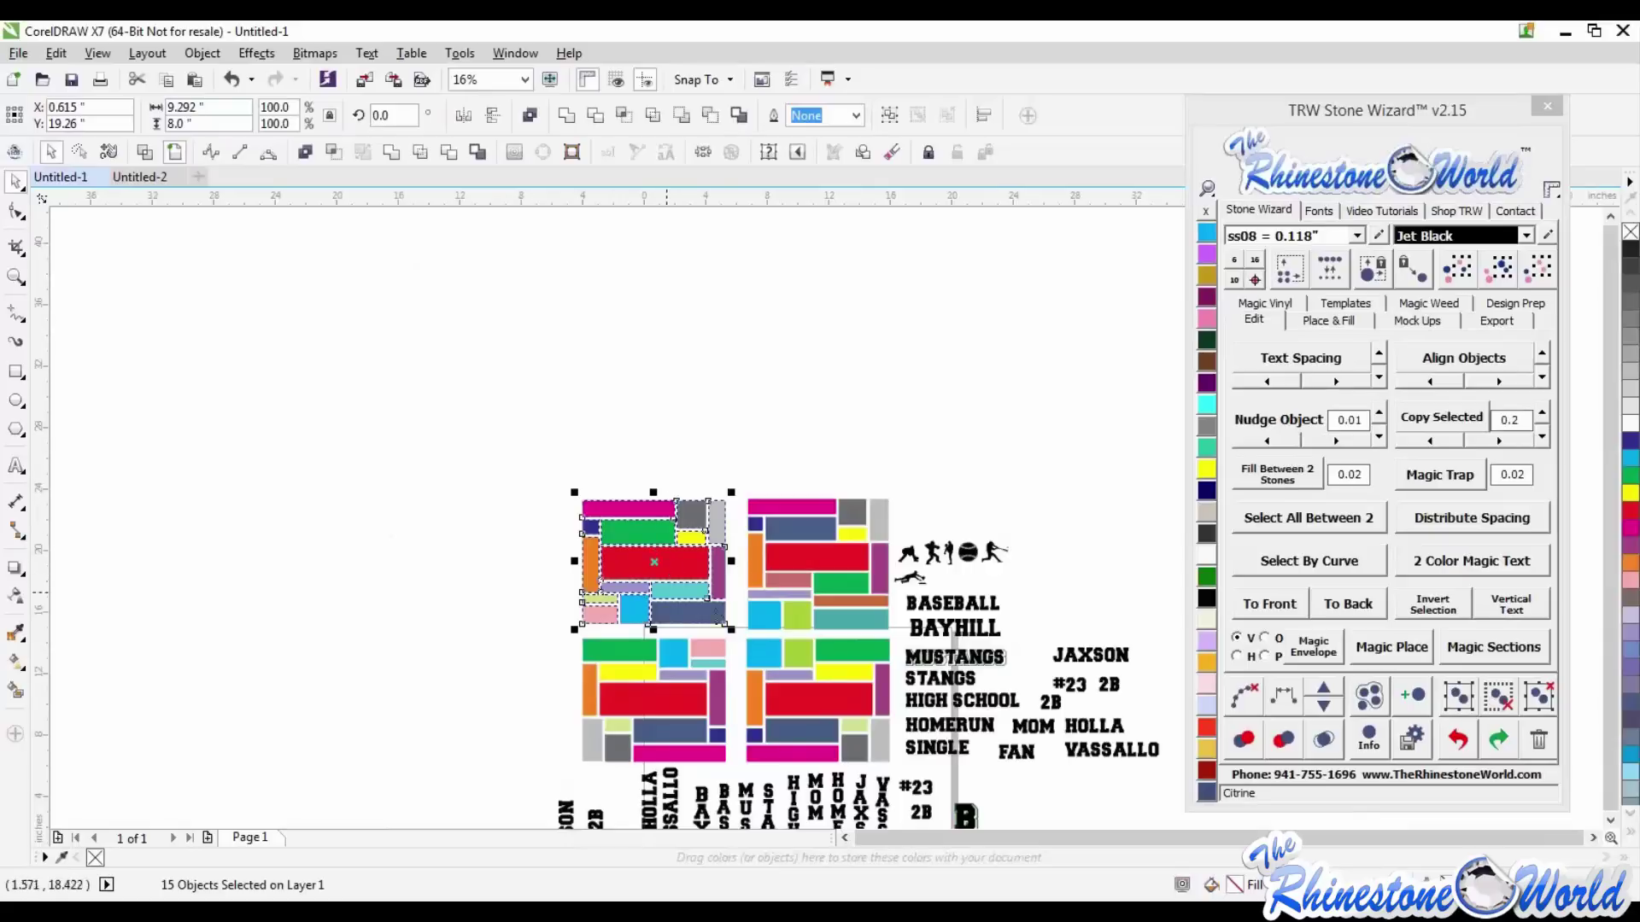
key("Escape")
scroll(707, 584, "up", 2)
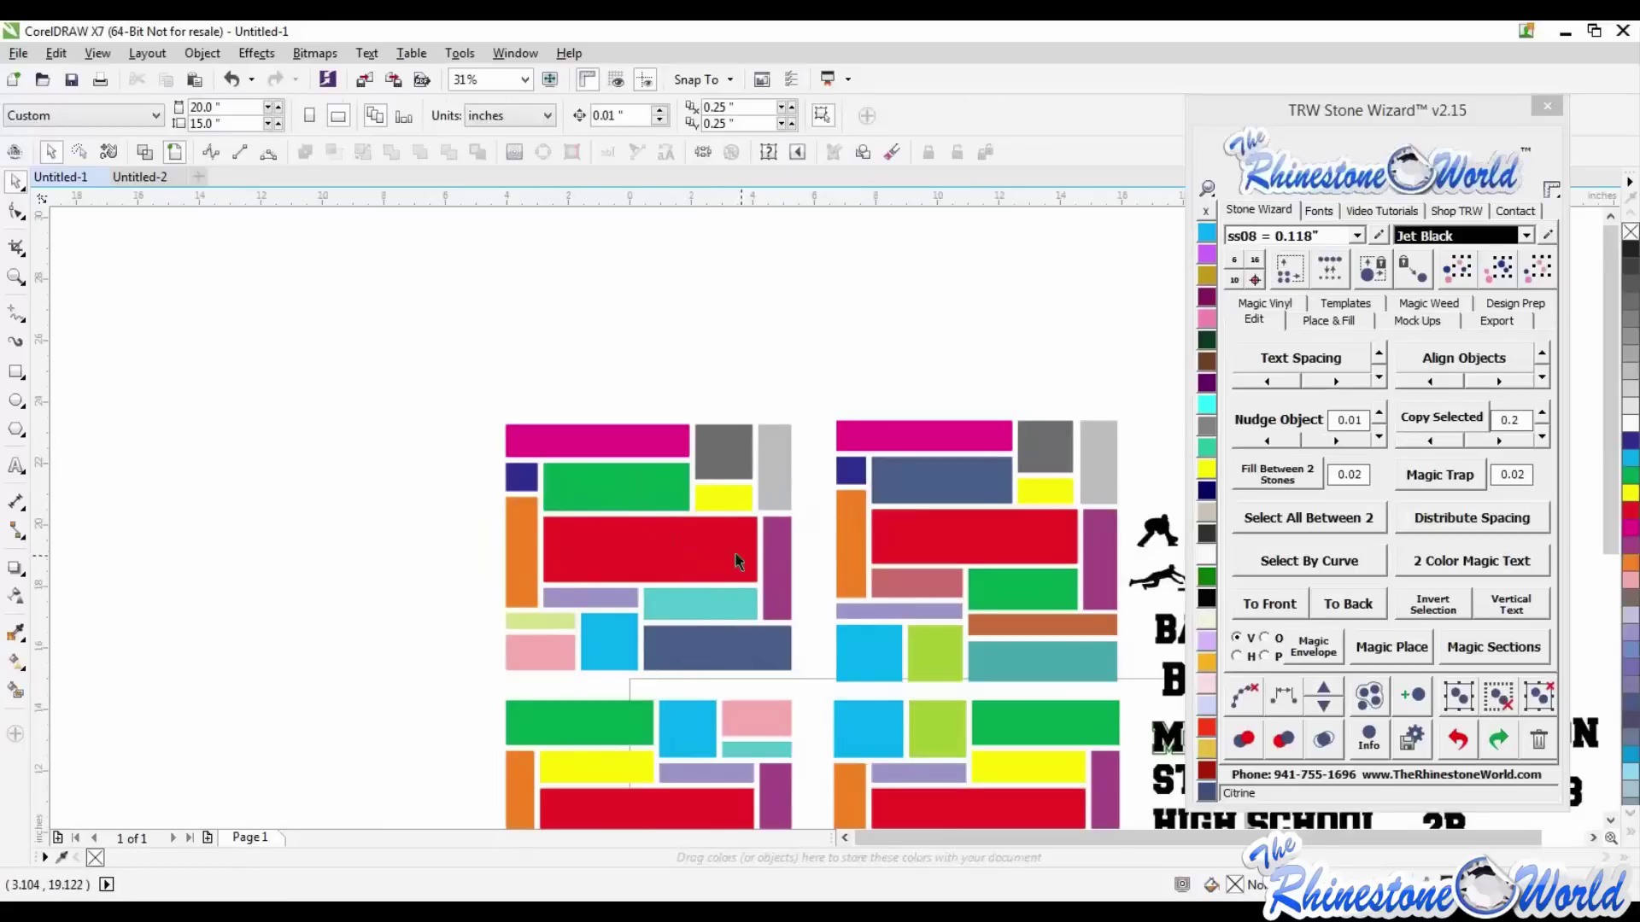
scroll(664, 515, "down", 2)
scroll(664, 515, "down", 2)
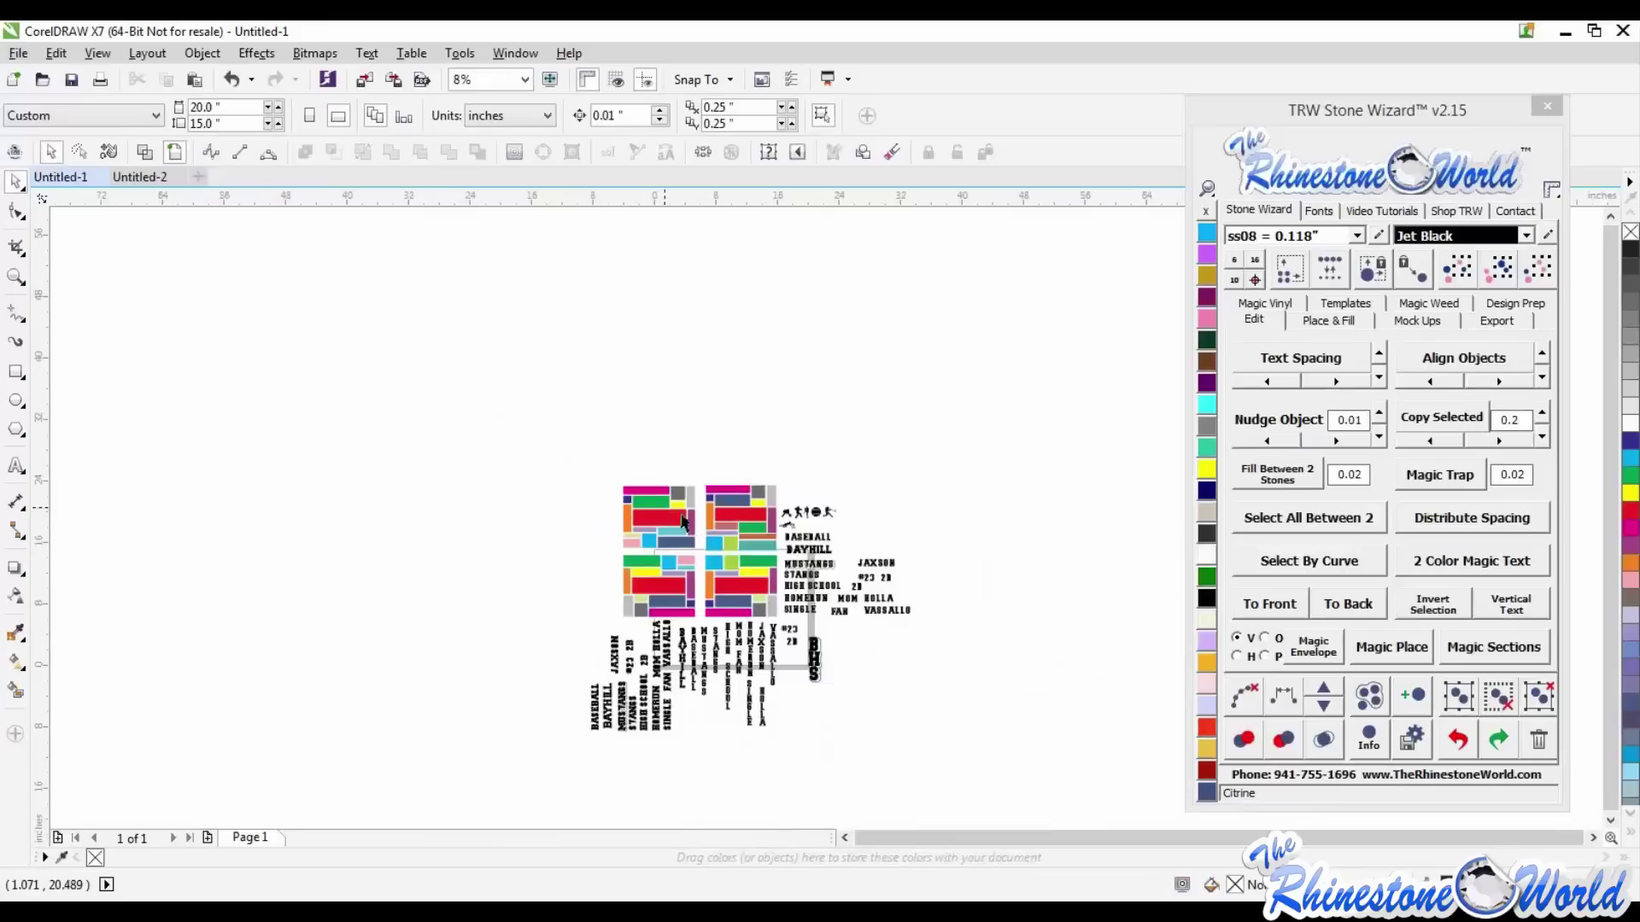
scroll(796, 649, "up", 2)
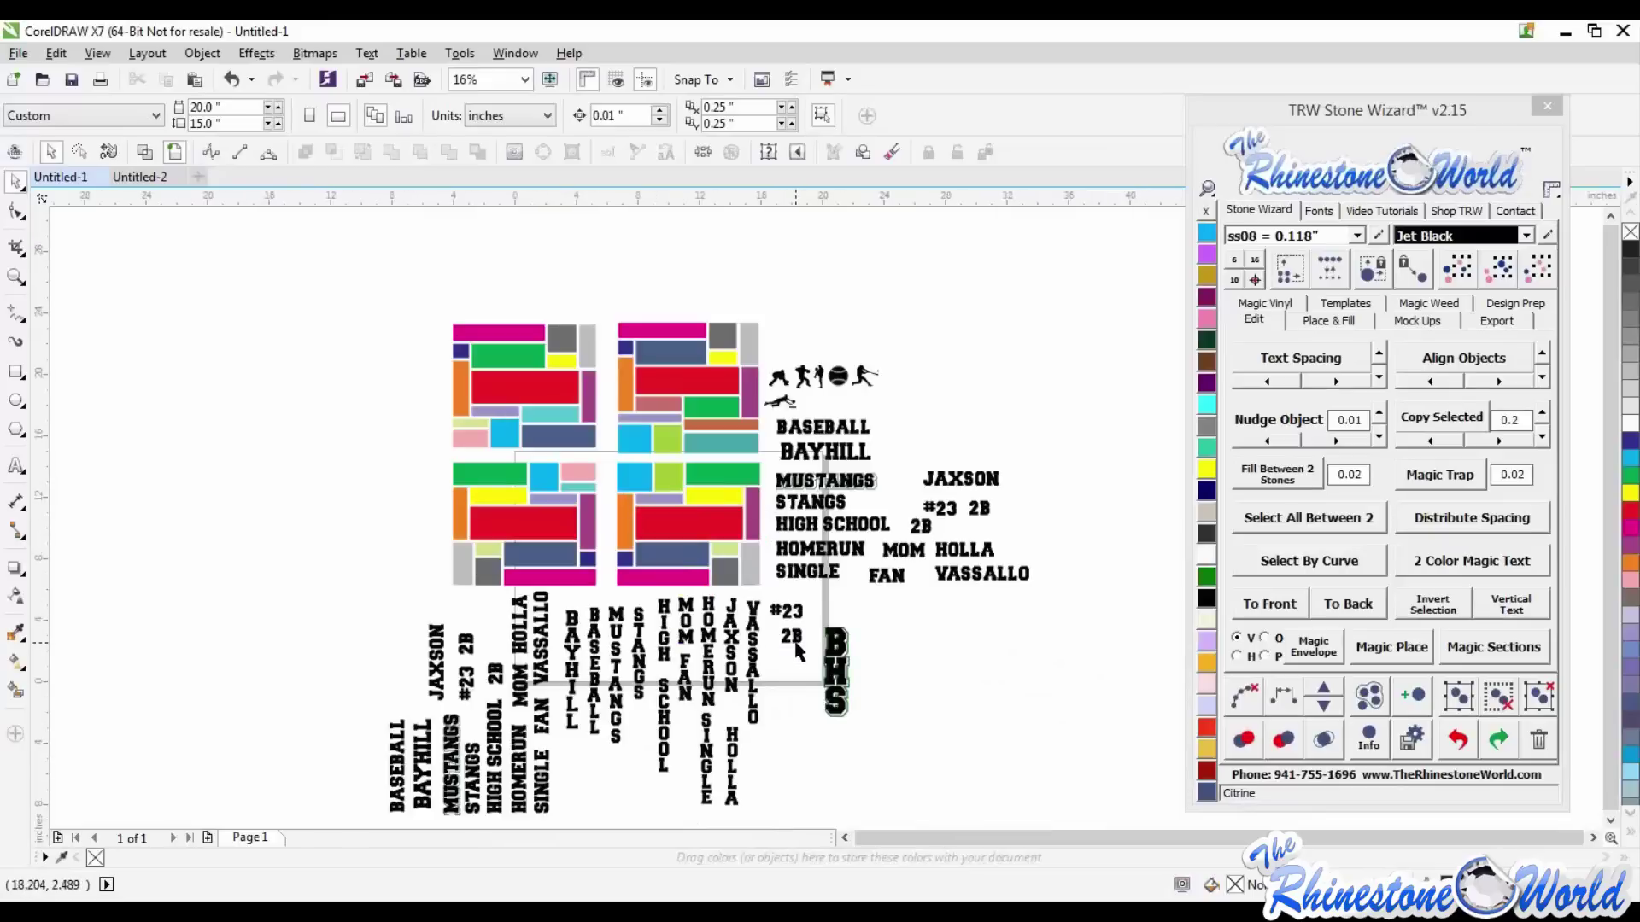
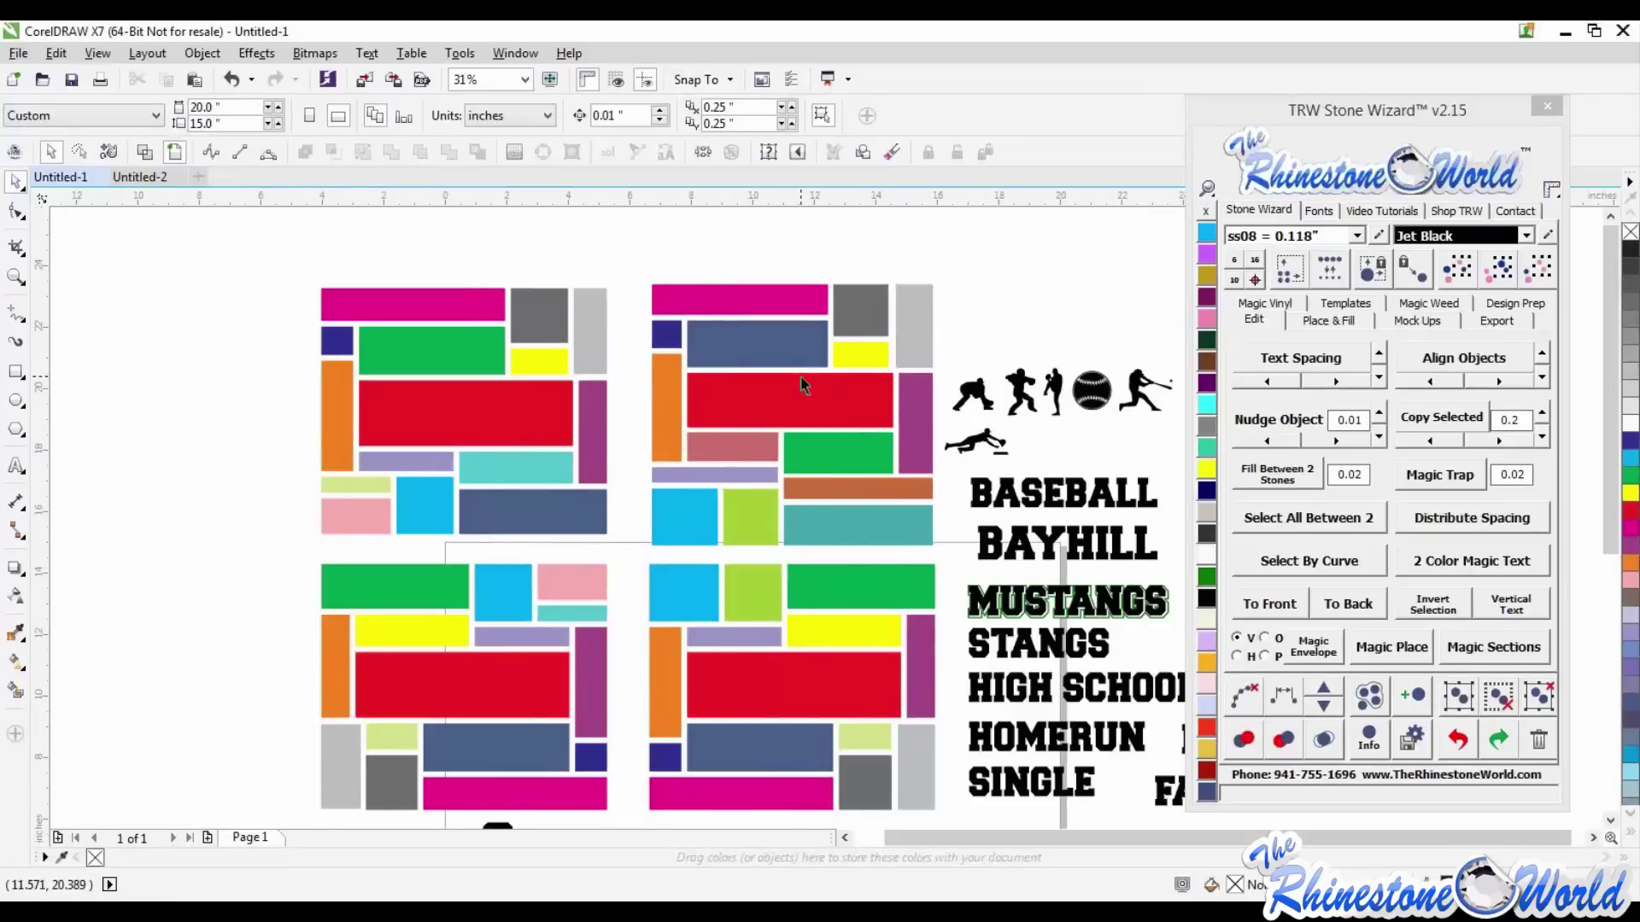
scroll(803, 386, "down", 1)
scroll(807, 420, "up", 1)
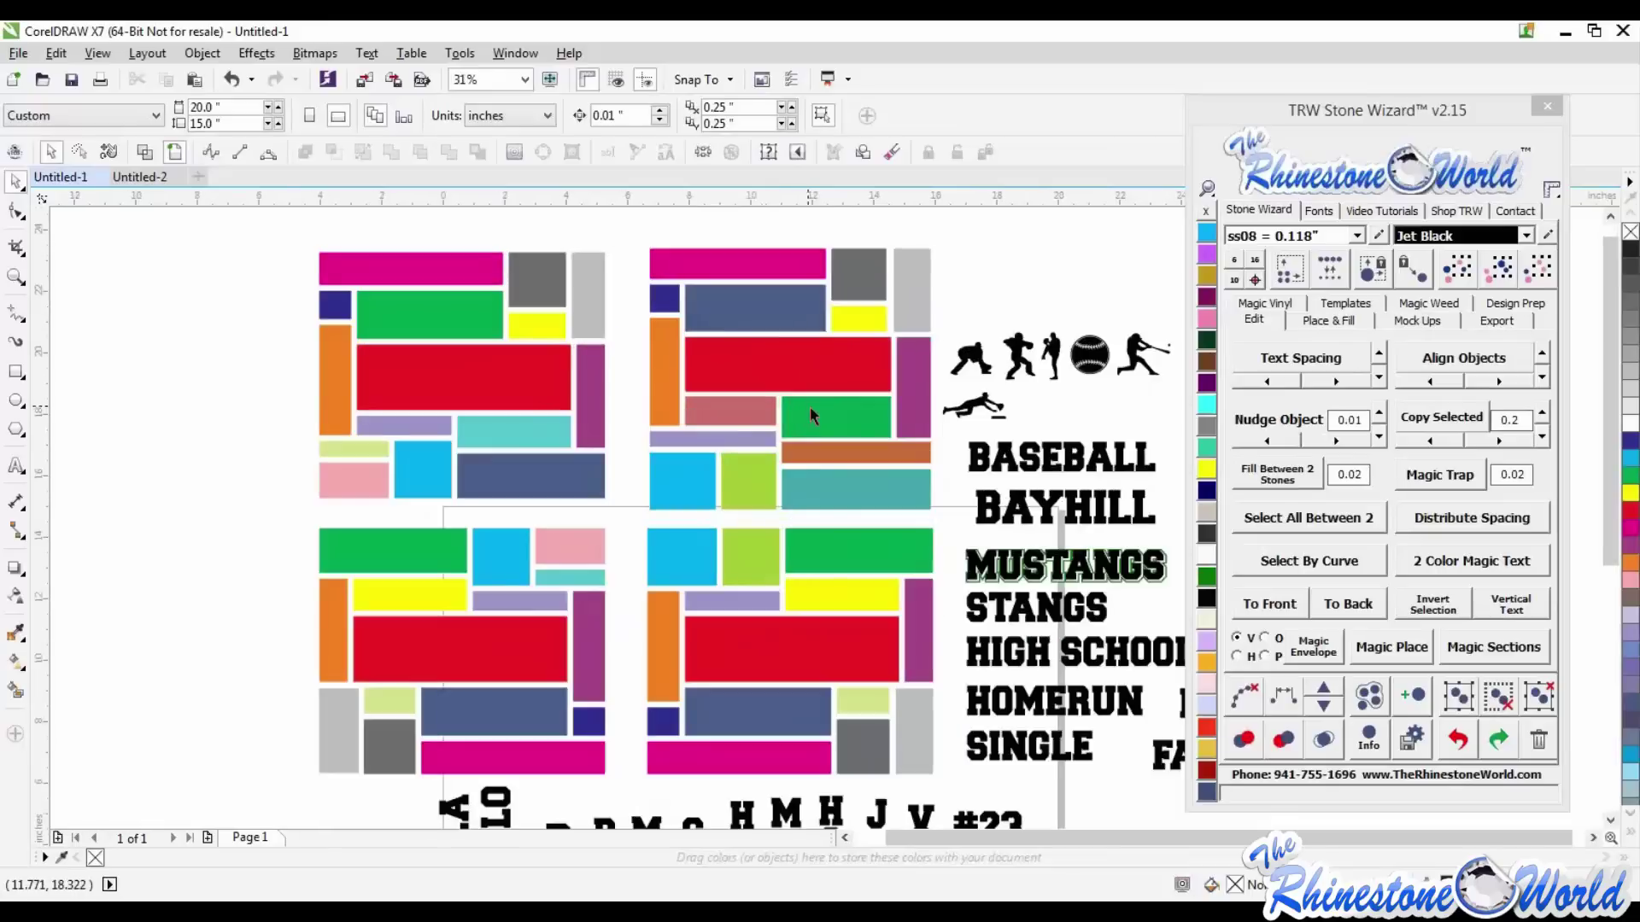
left_click(825, 415)
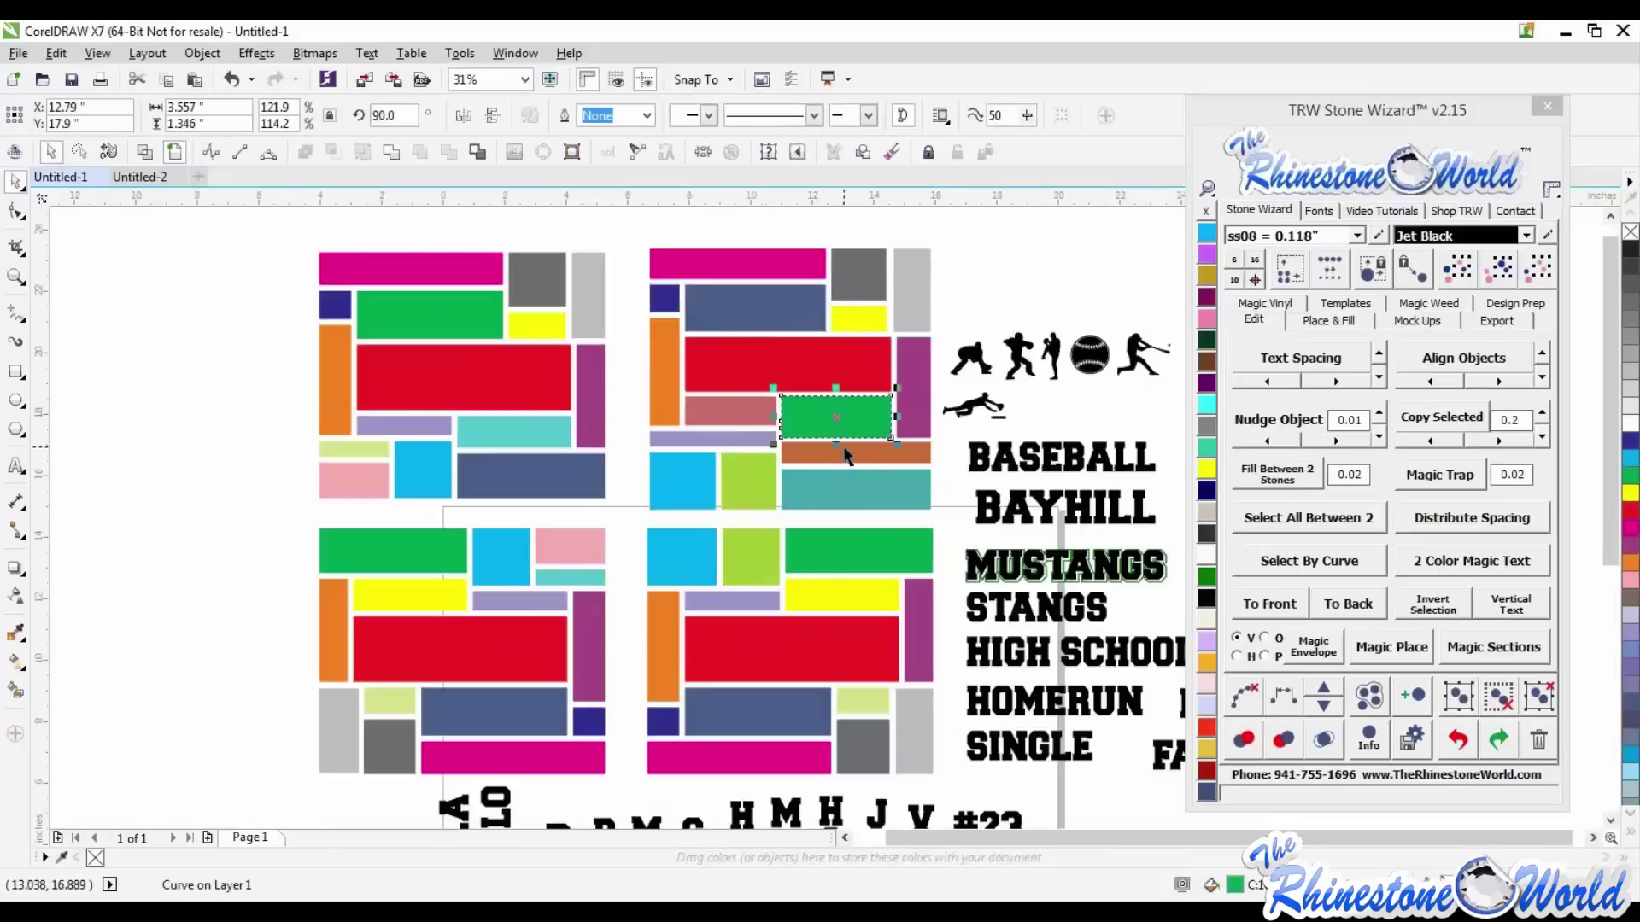
left_click(1010, 280)
- Duplicate the horizontal player-name text and place the copy above the original, beside the word BASEBALL
scroll(743, 414, "down", 1)
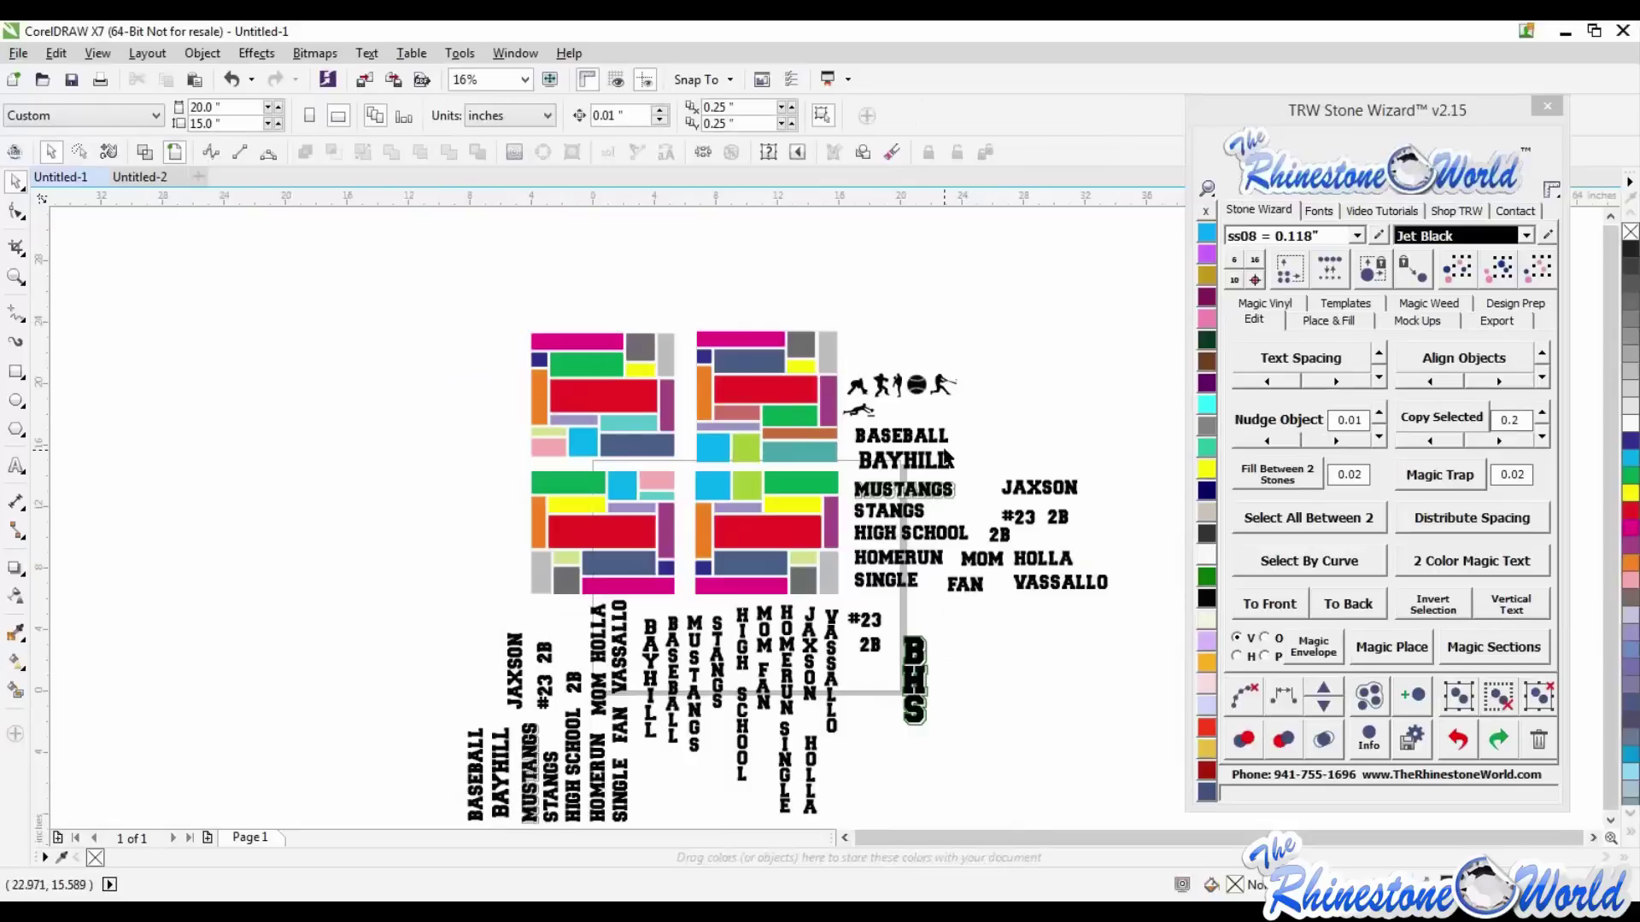
scroll(944, 458, "up", 1)
left_click_drag(1112, 536, 1153, 425)
right_click(1047, 437)
- Replace the copied text with BHS and stretch it horizontally to about 3.1 inches wide
double_click(1000, 440)
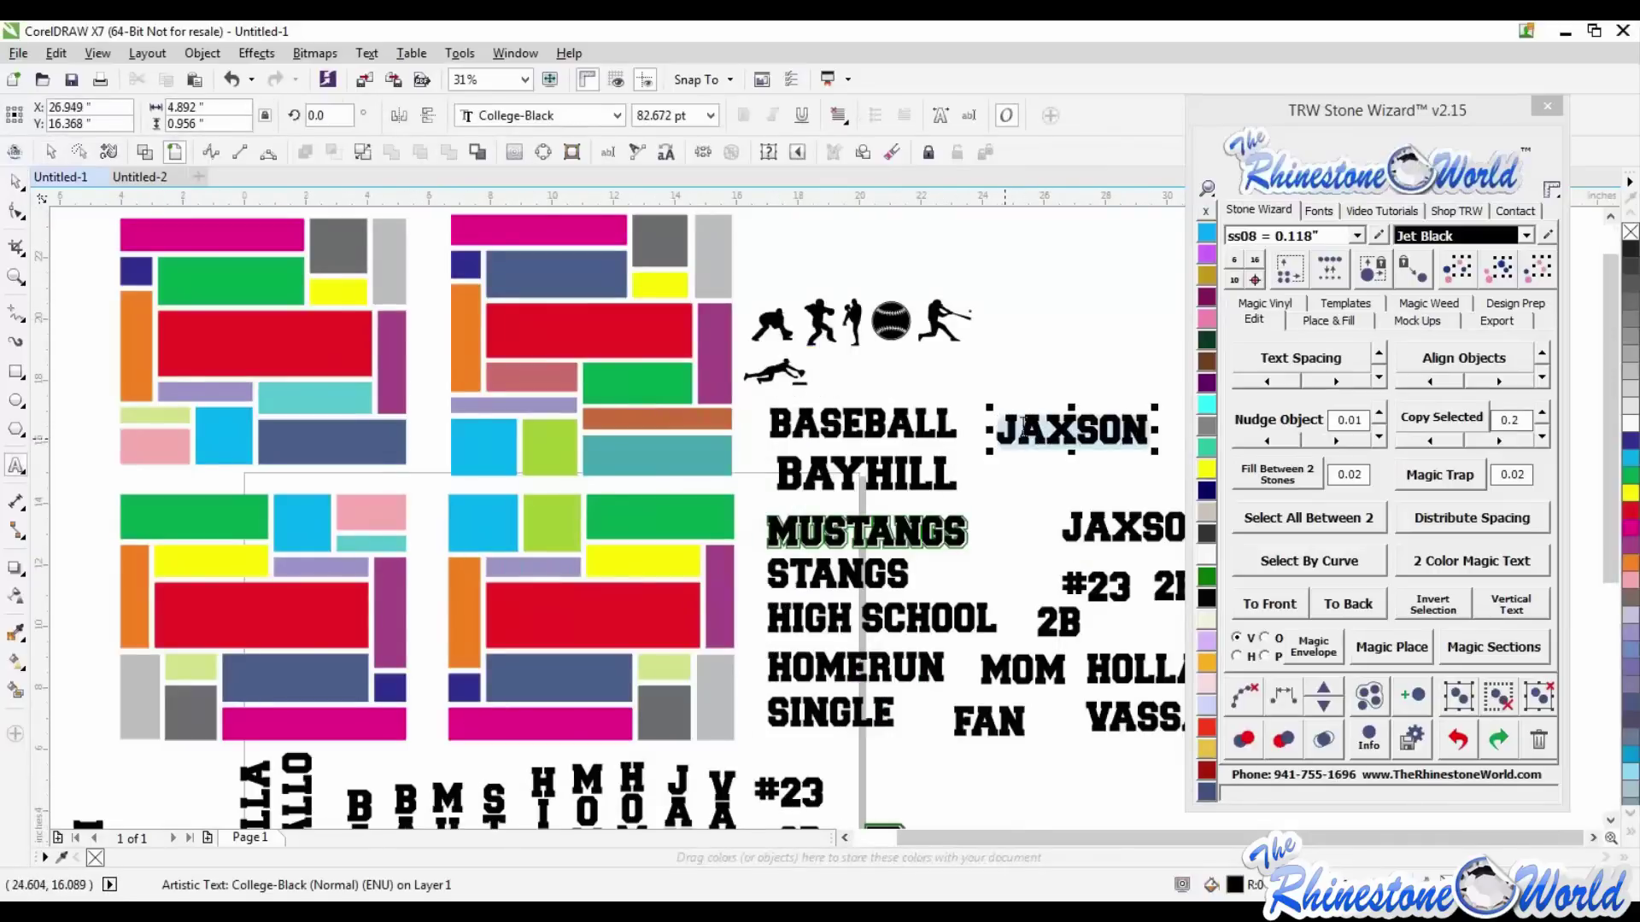
type("BHS")
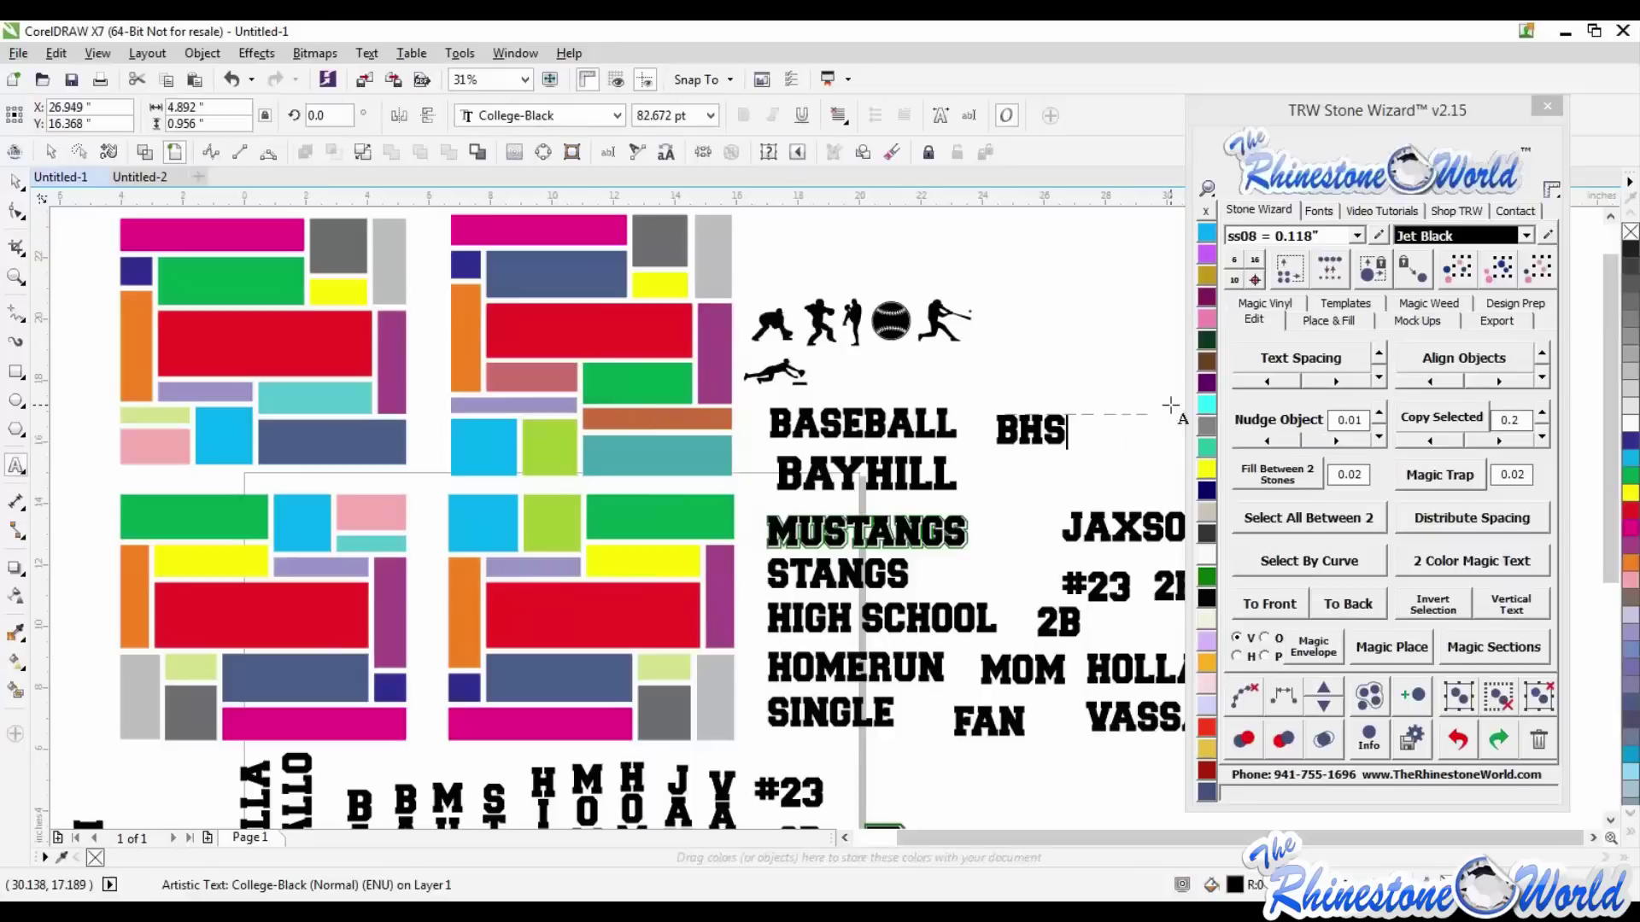
key("ctrl+space")
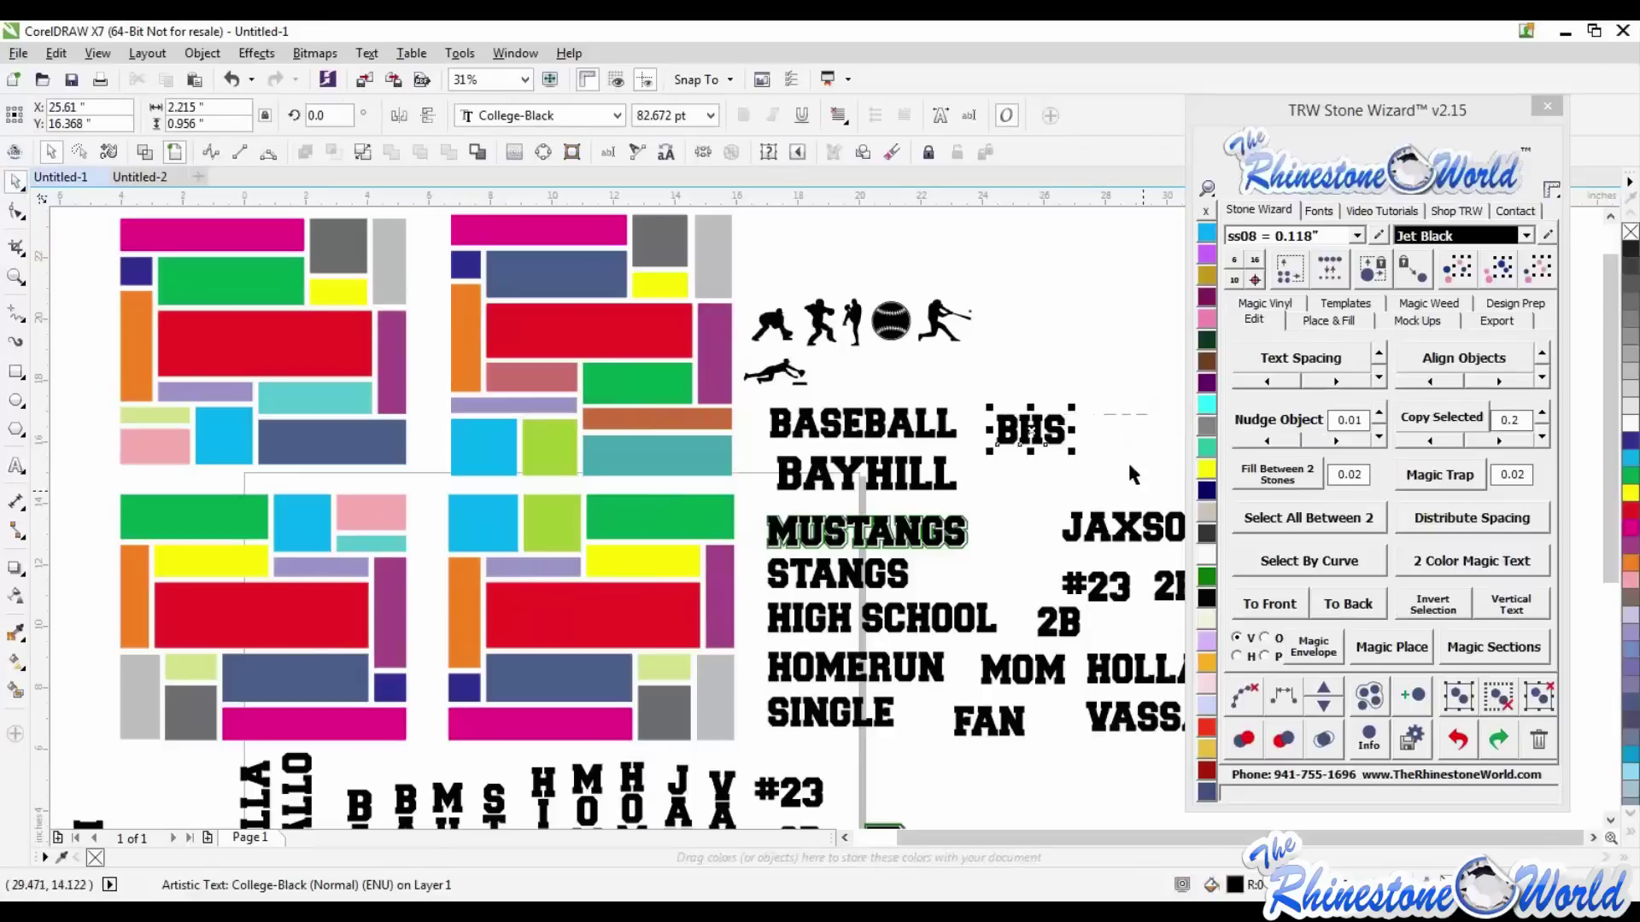
left_click_drag(1074, 431, 1103, 431)
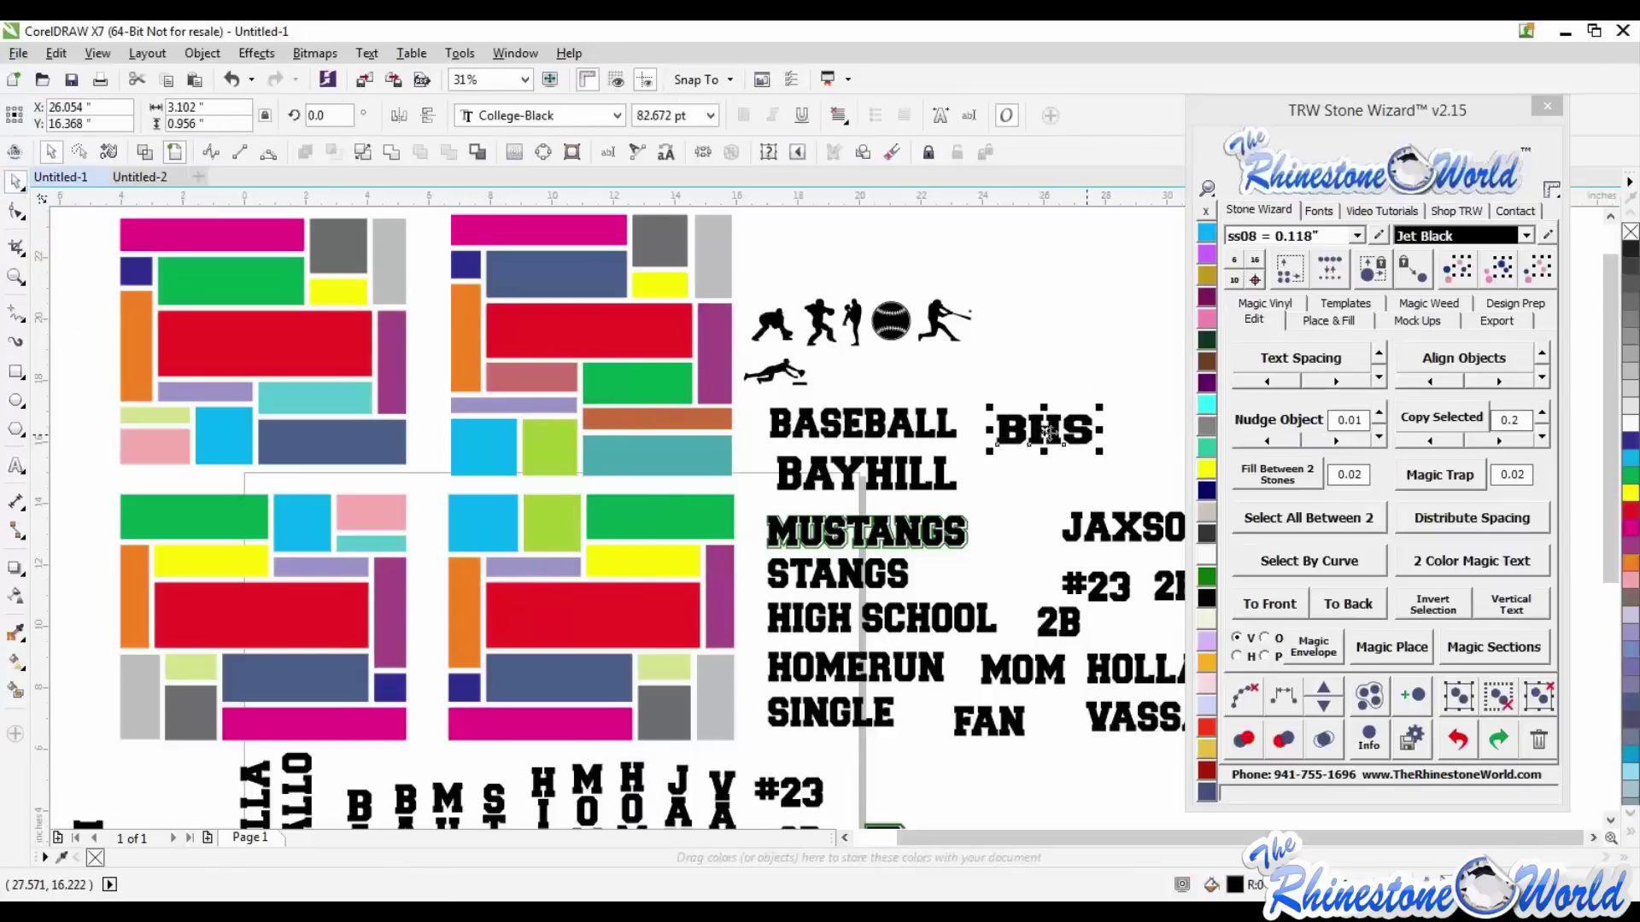
left_click(1051, 309)
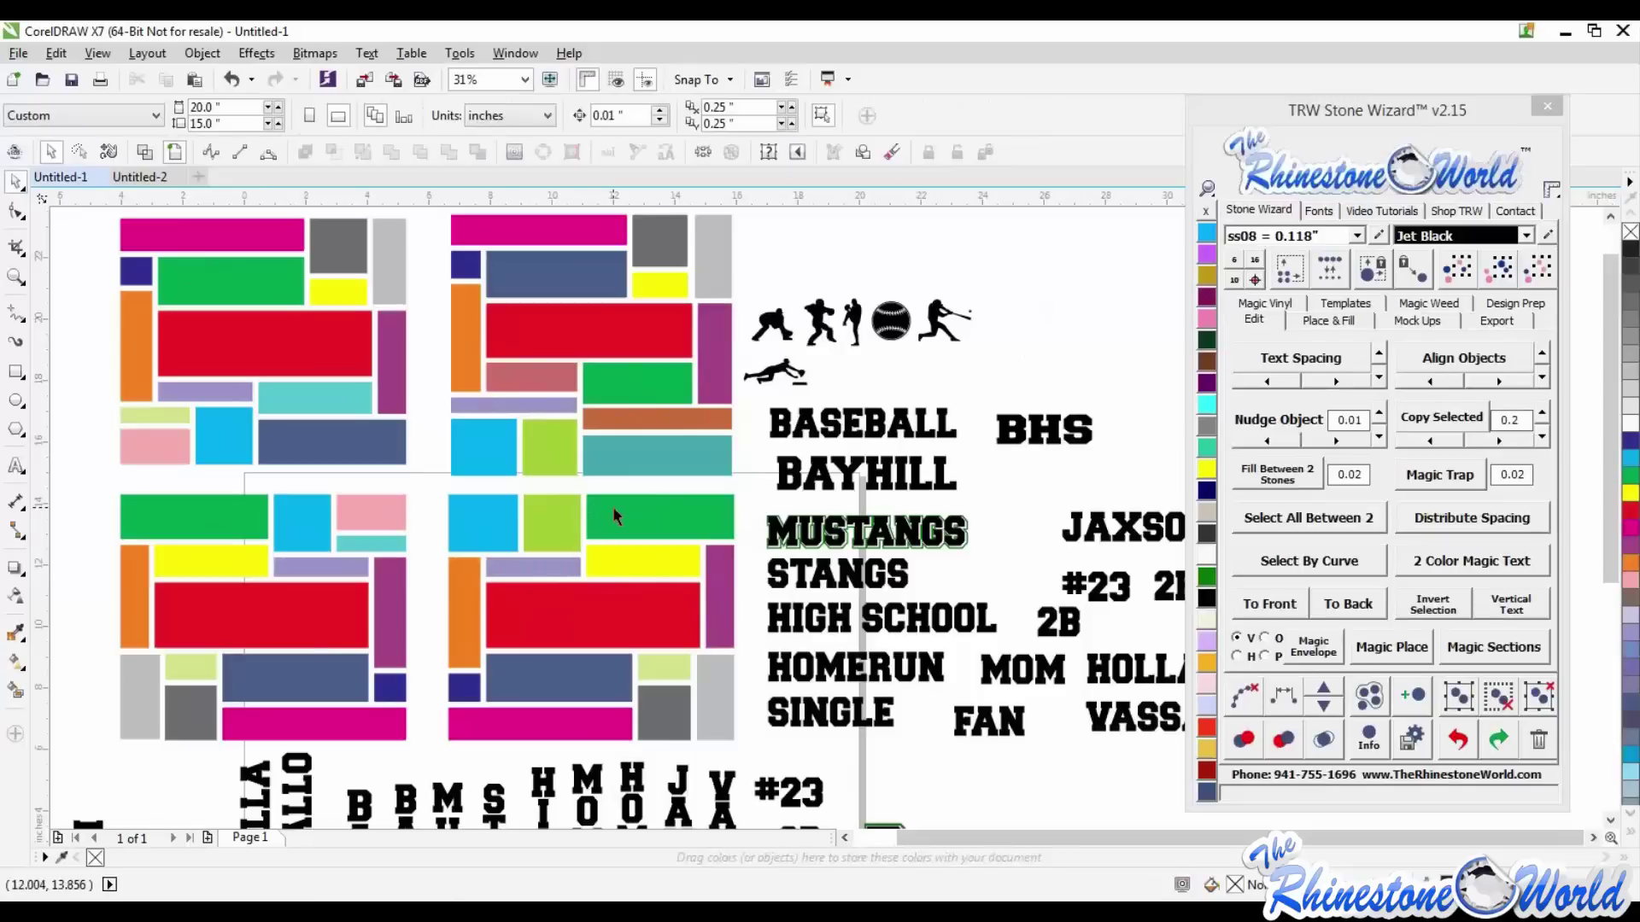
- Narrow the green block in the upper-right template to about 1.36 inches wide, keeping its left edge in place
left_click(623, 379)
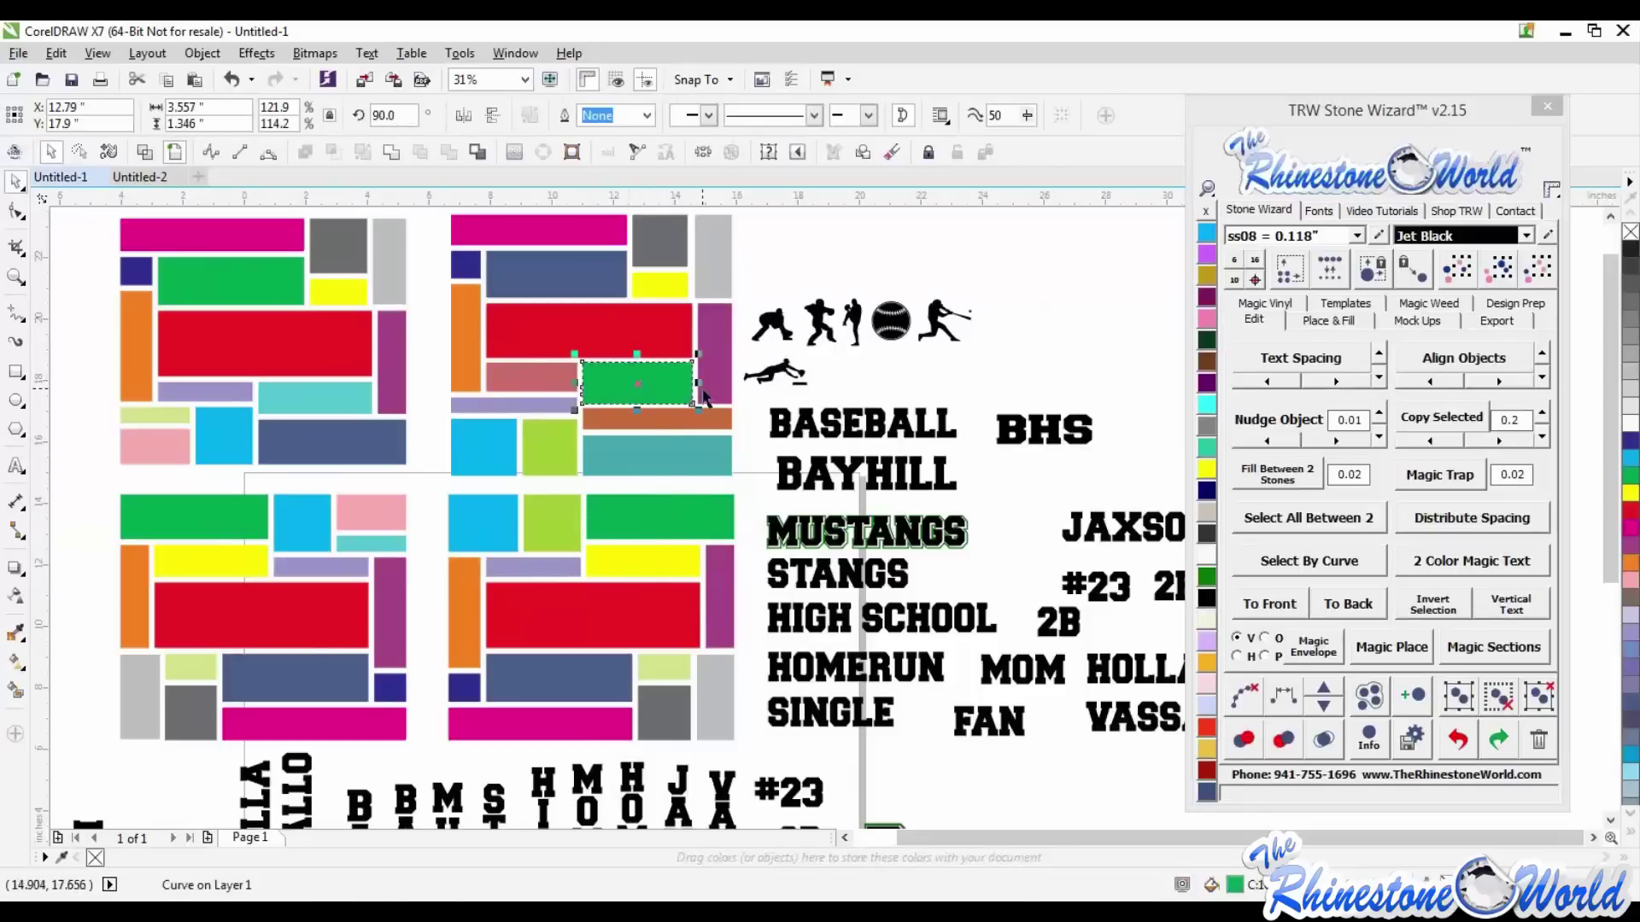
left_click_drag(692, 383, 625, 383)
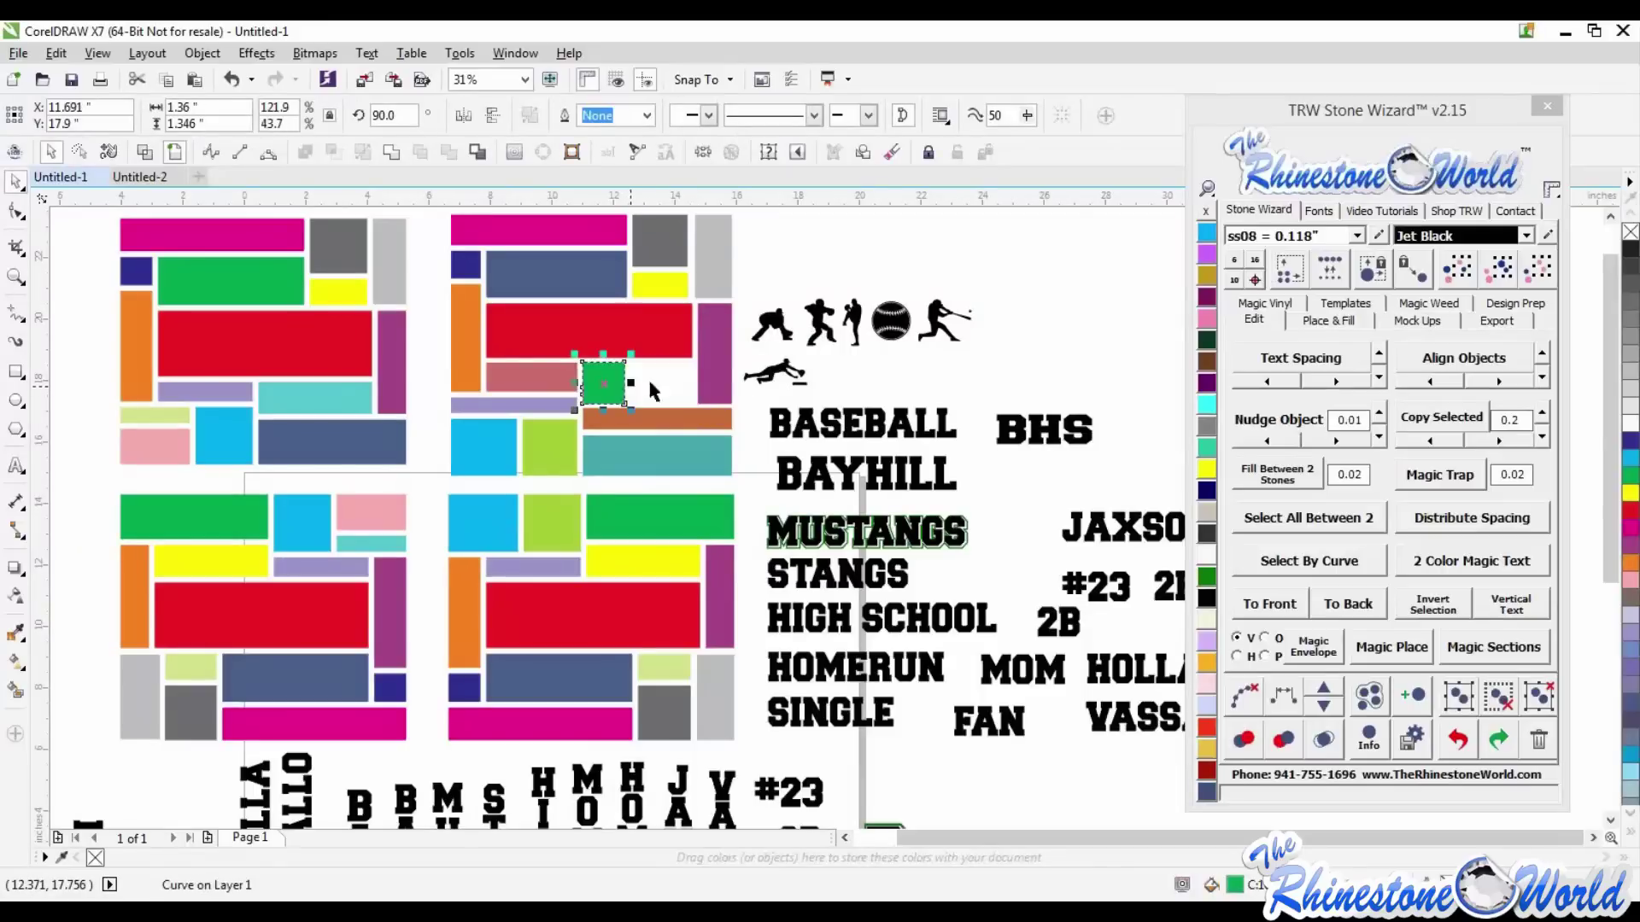
left_click(804, 379)
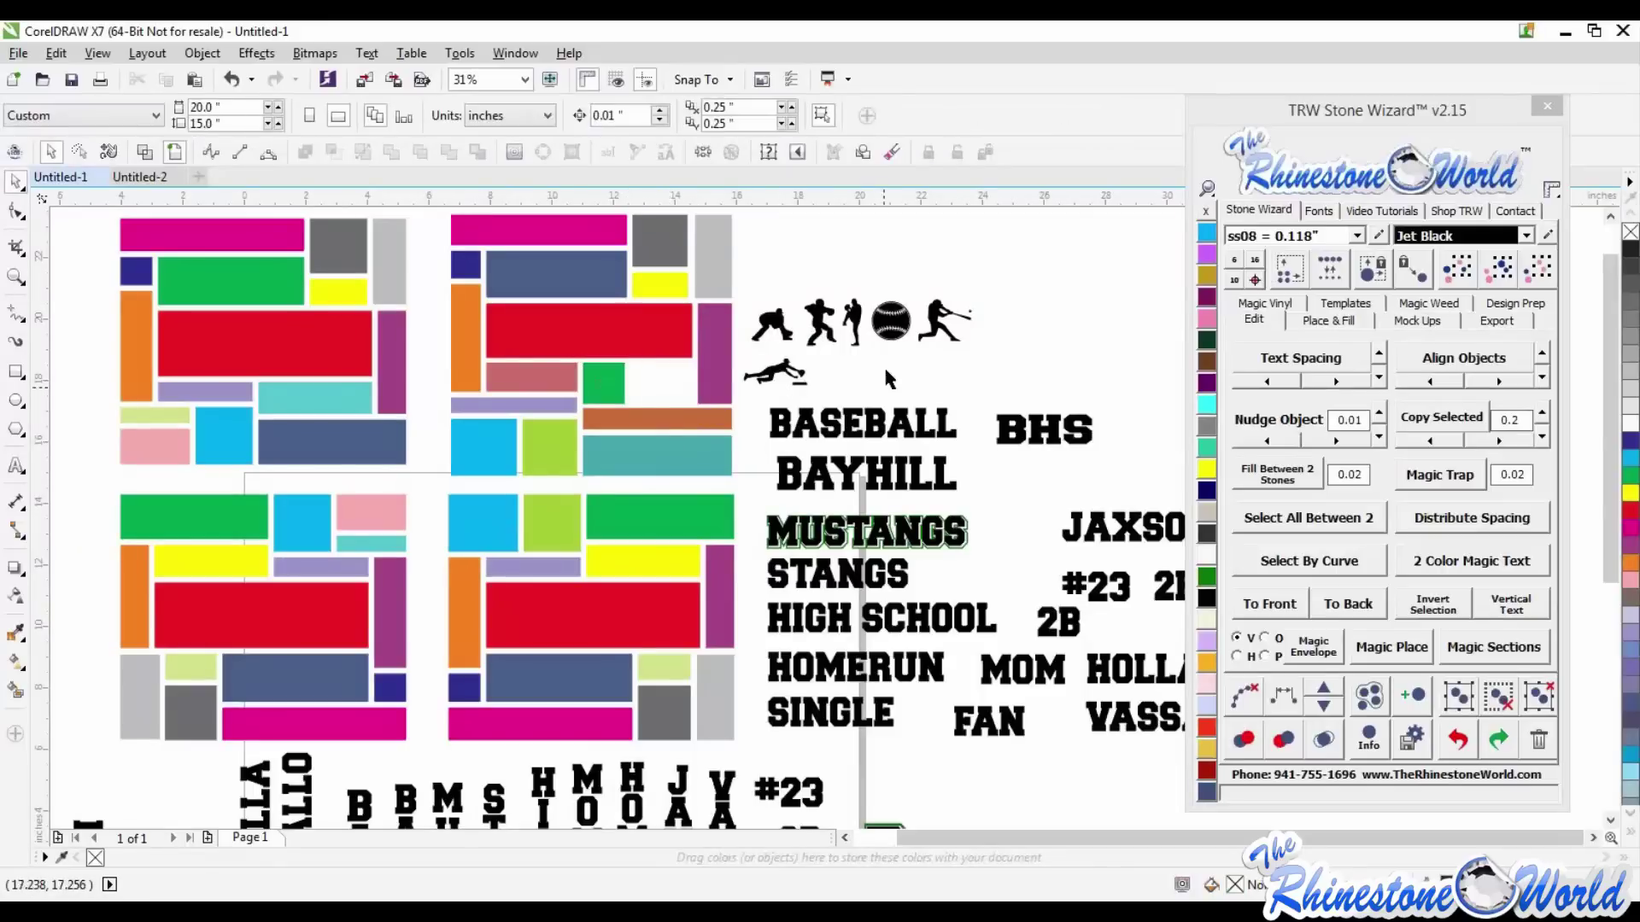
- Select all green blocks across the four templates by color, using the upper-left template's green block as reference
left_click(254, 291)
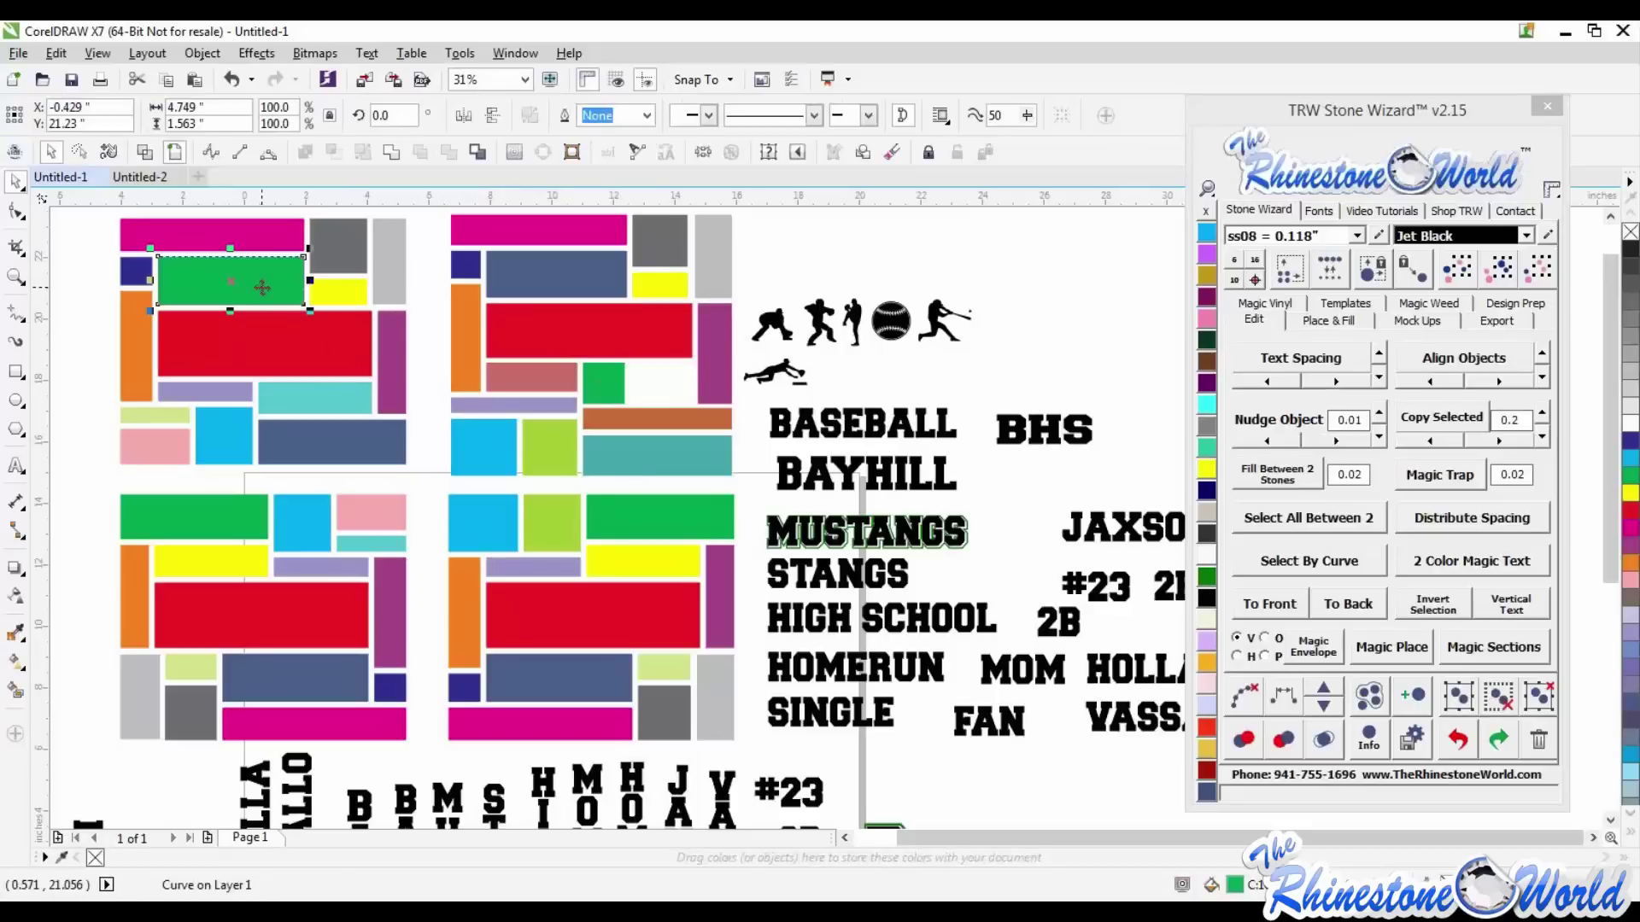
left_click(1501, 275)
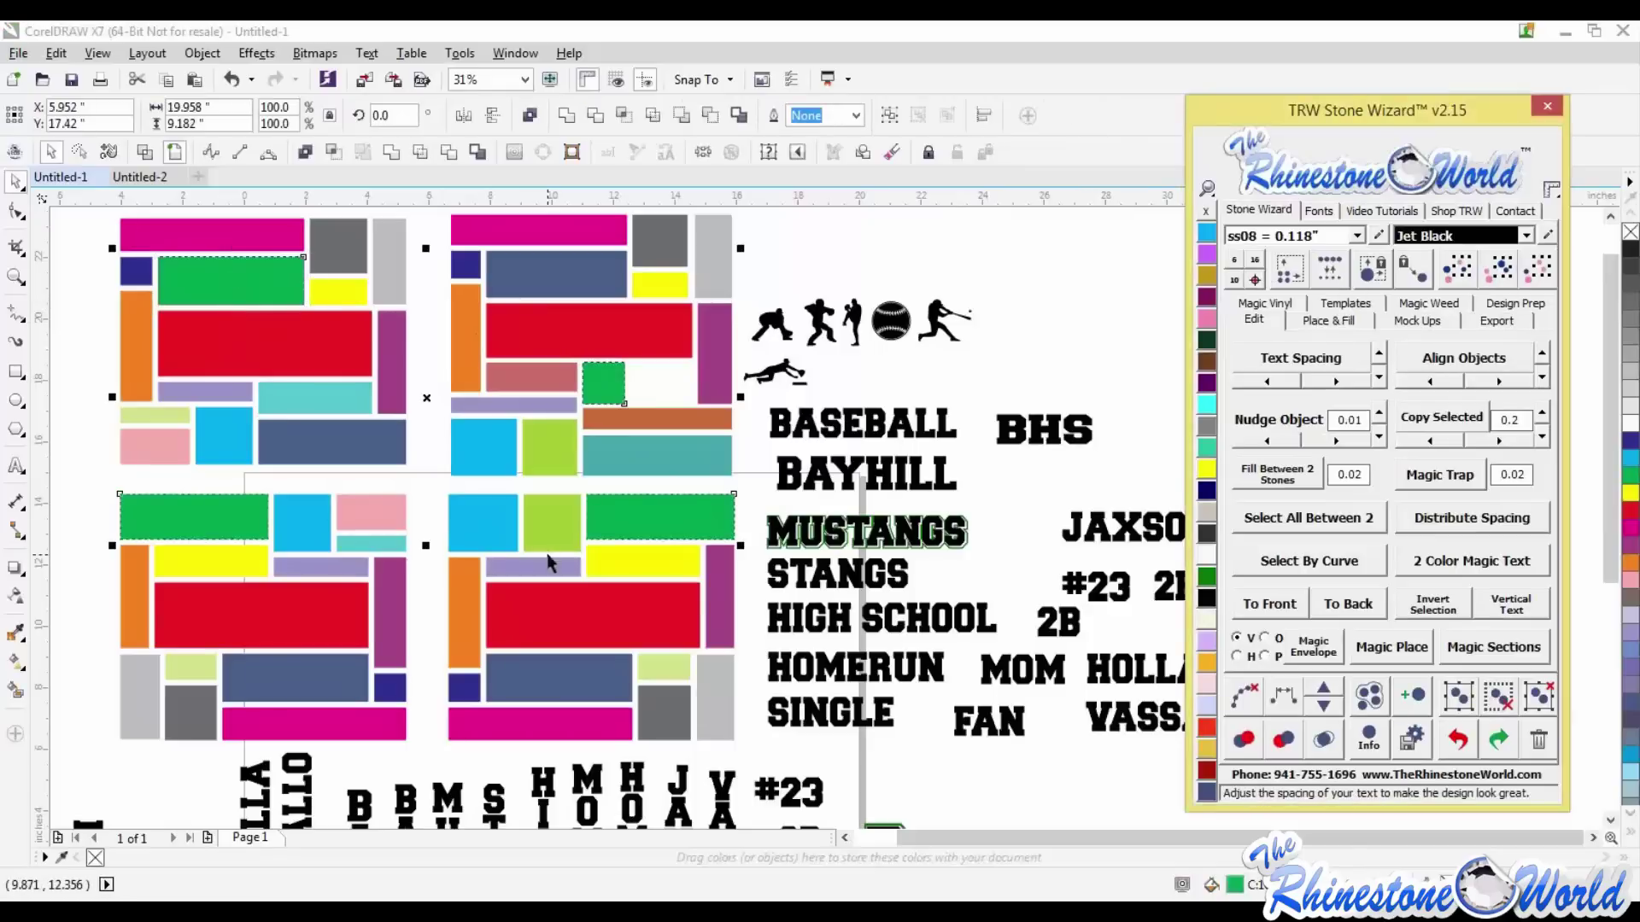
- Fit the BHS text into the four selected green blocks with Magic Envelope
left_click_drag(644, 517, 771, 488)
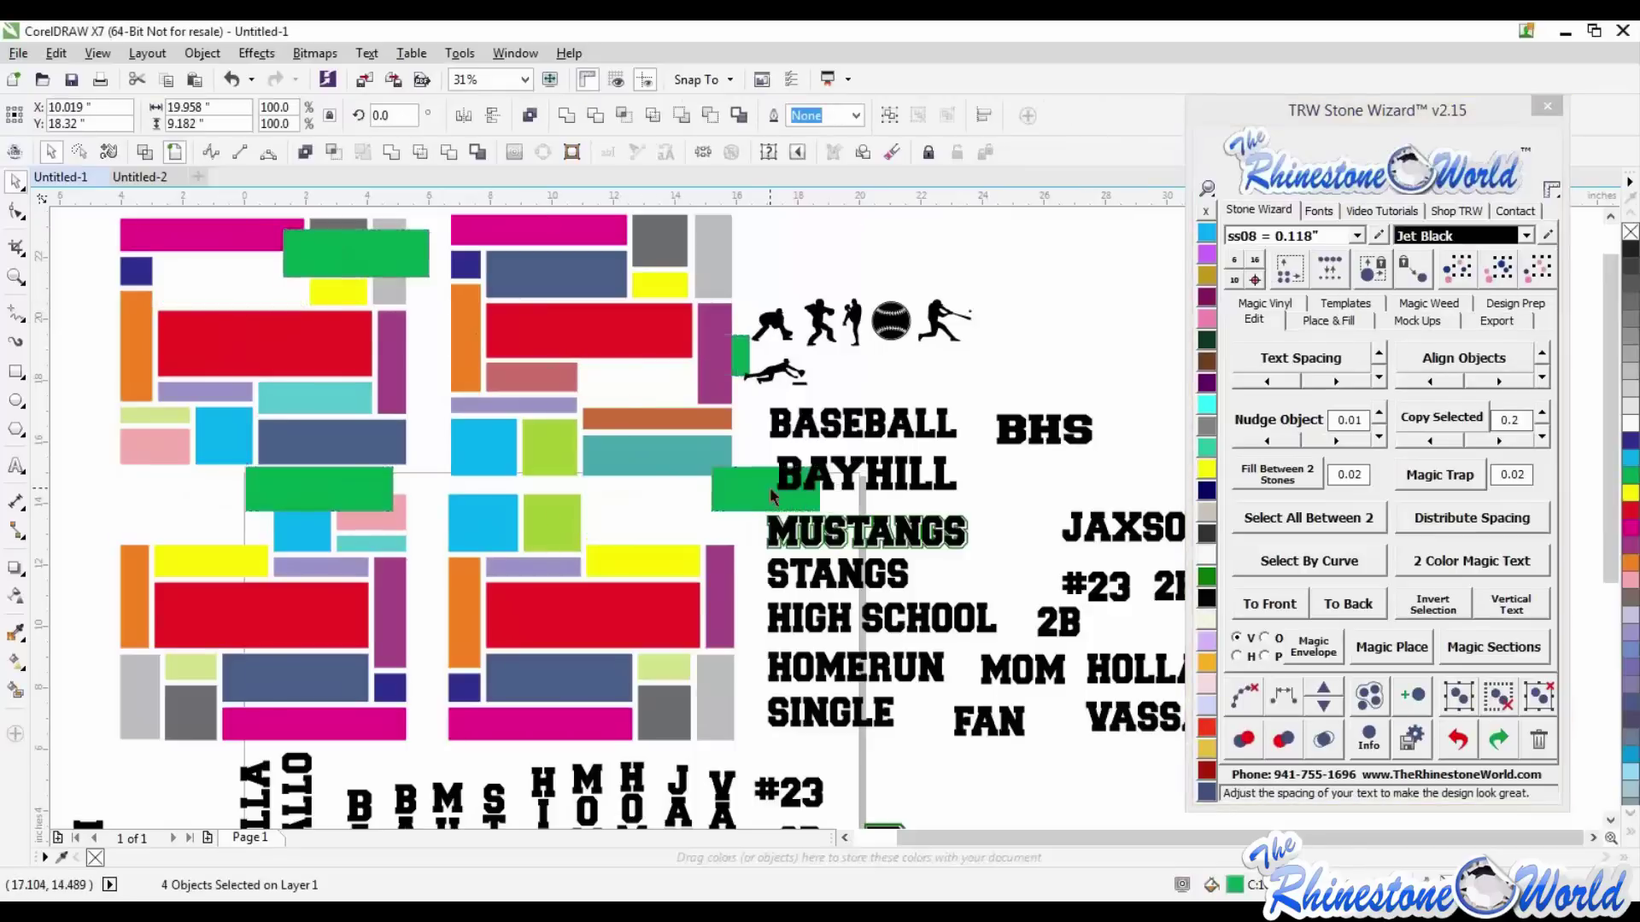
key("ctrl+z")
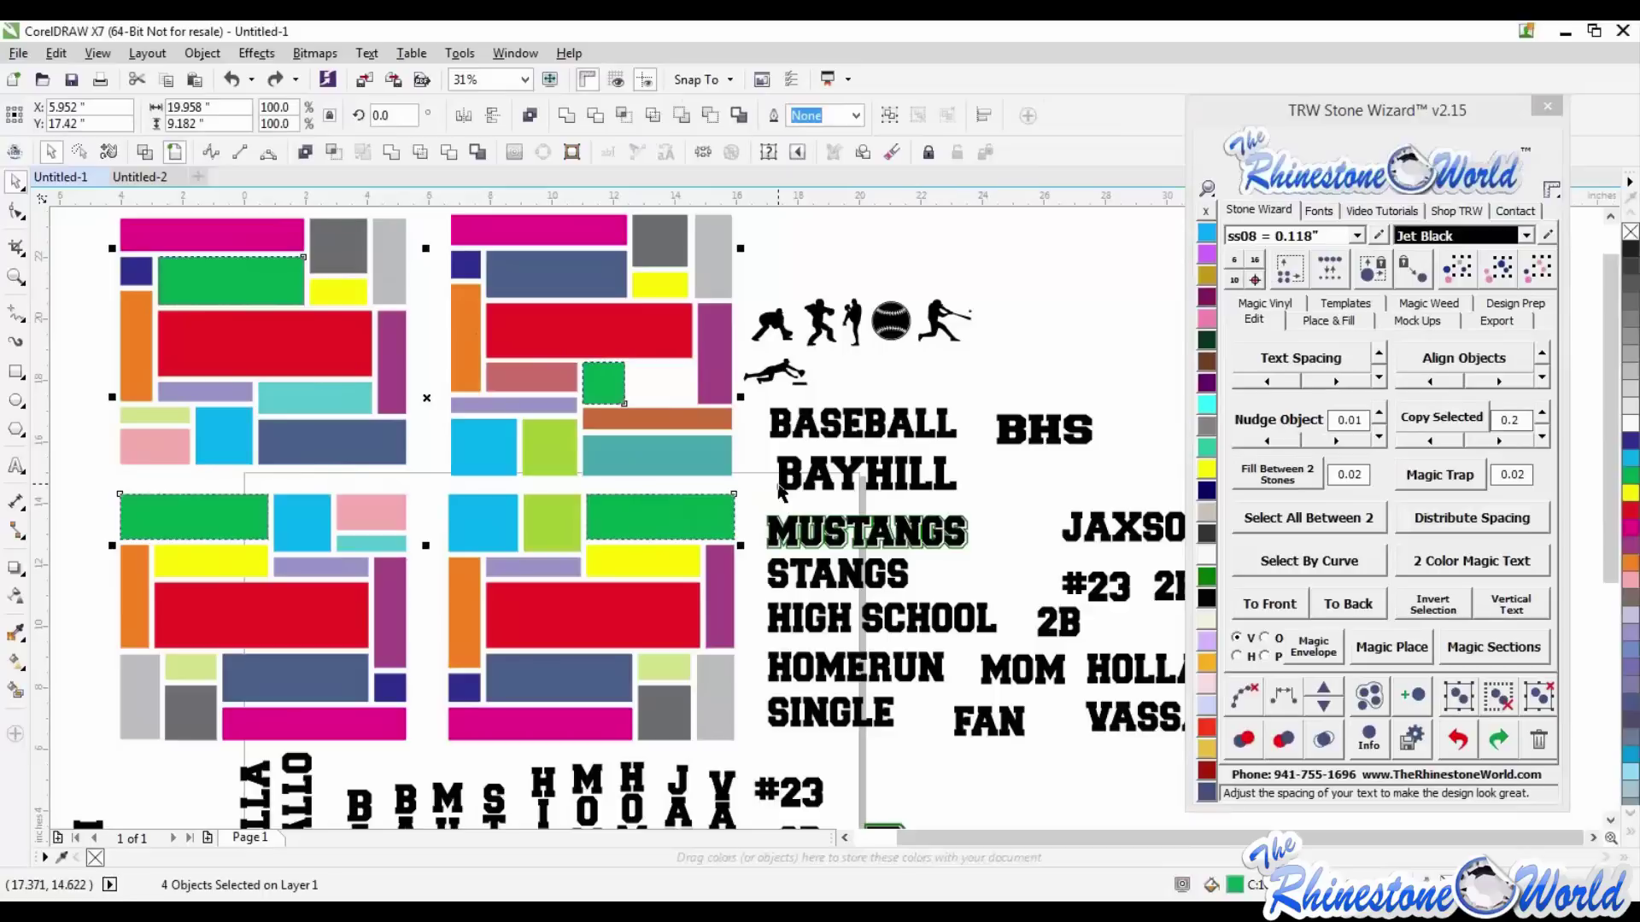
left_click(1055, 435, "shift")
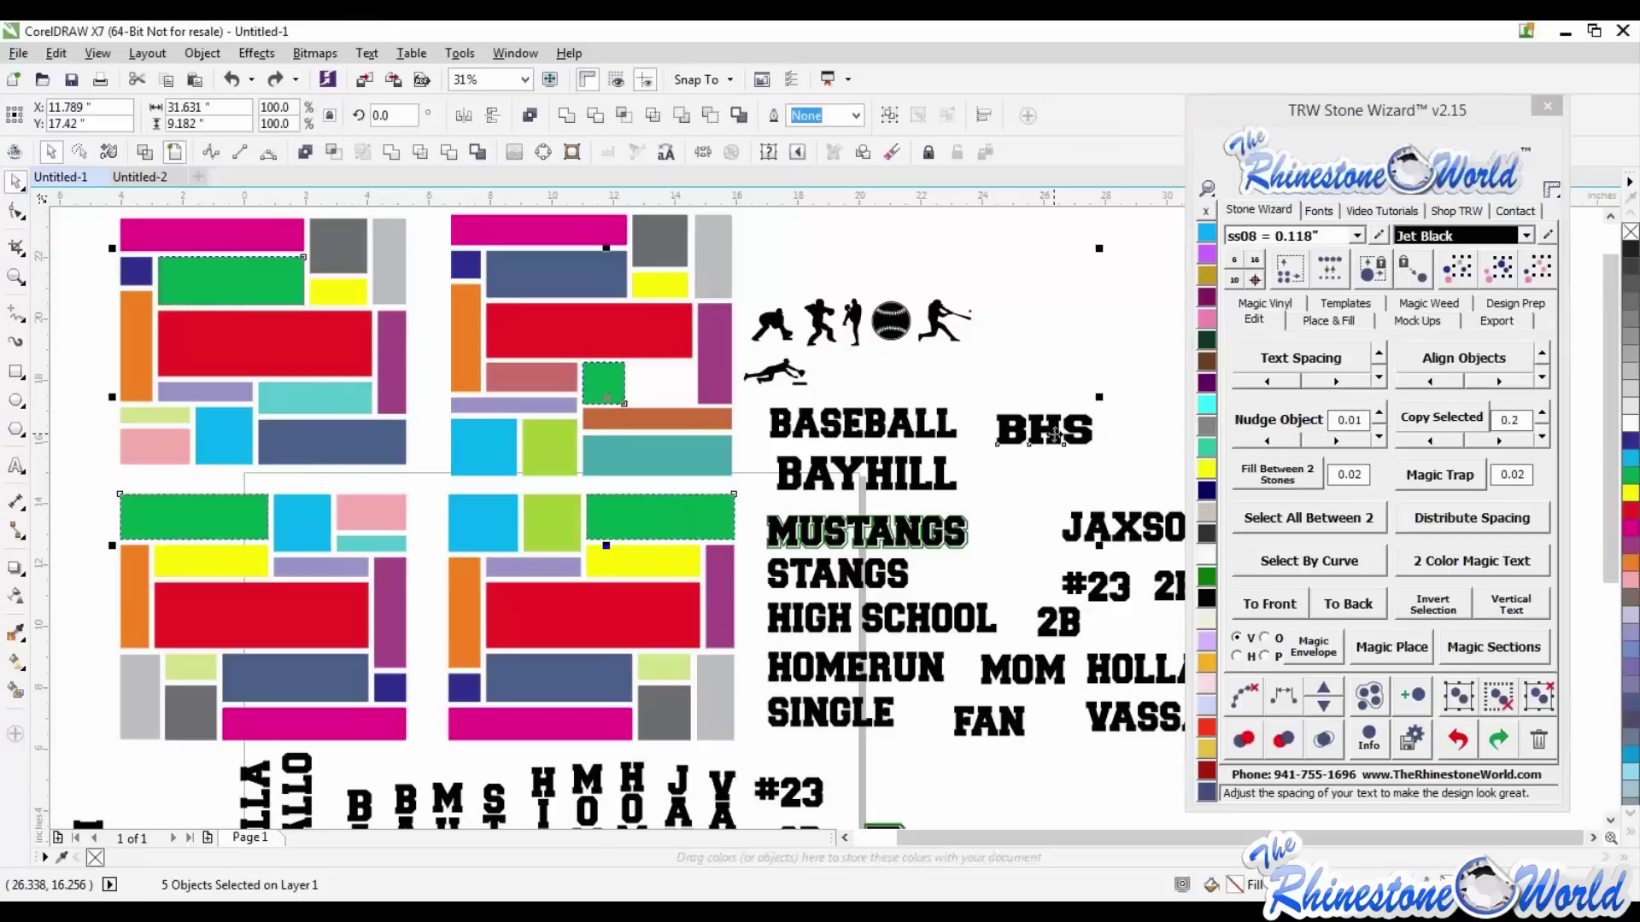
left_click(1311, 643)
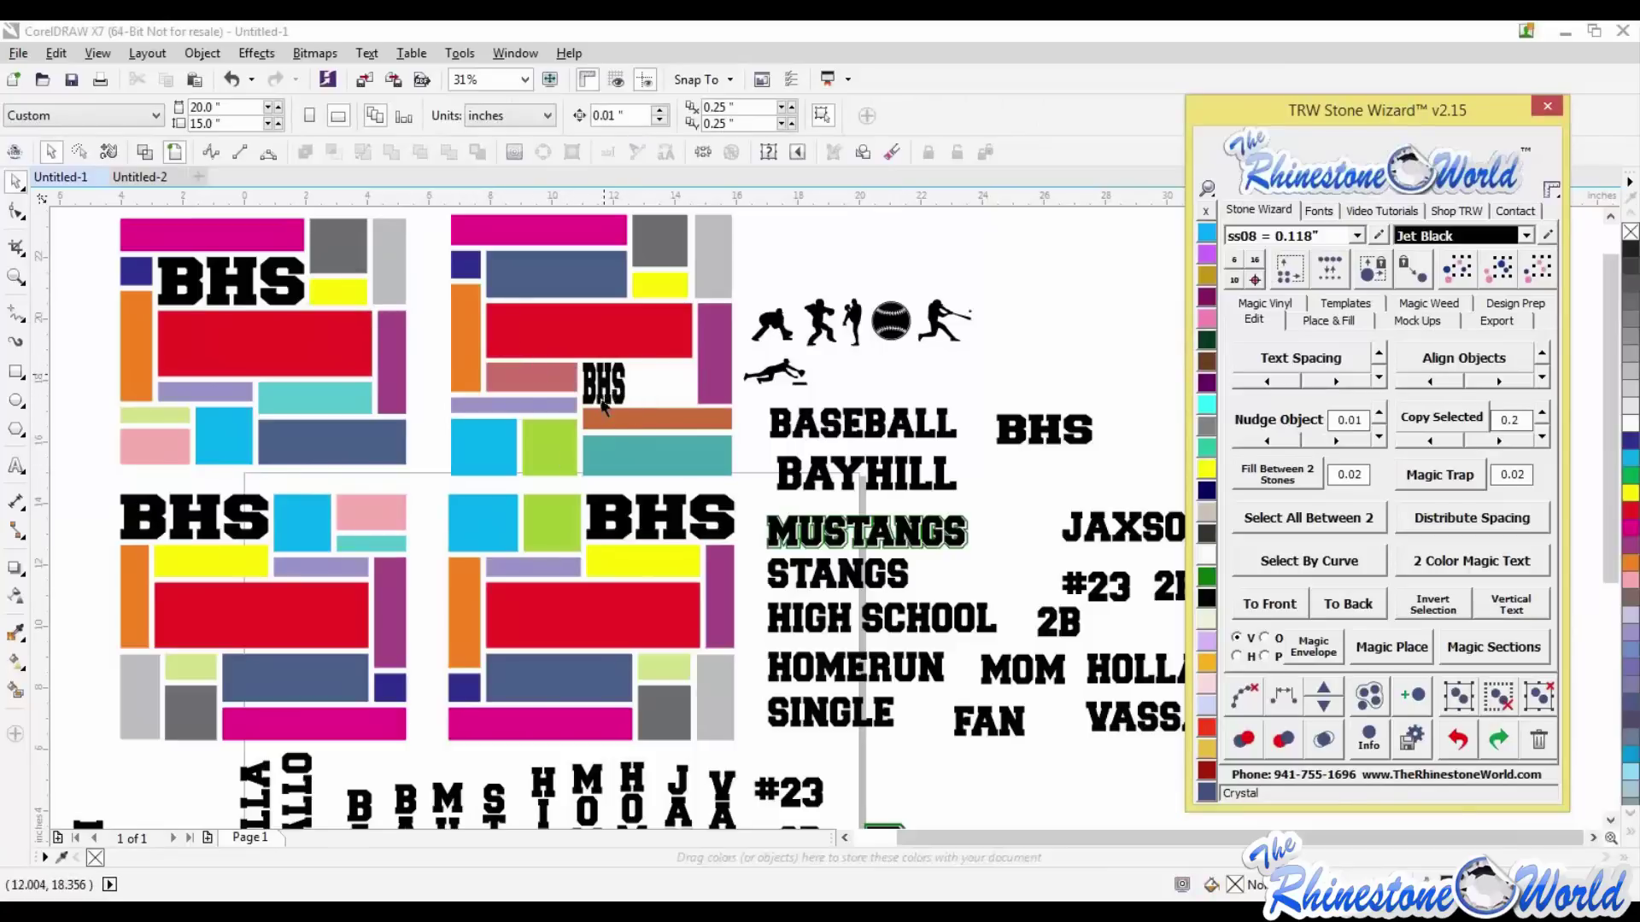
left_click(1016, 377)
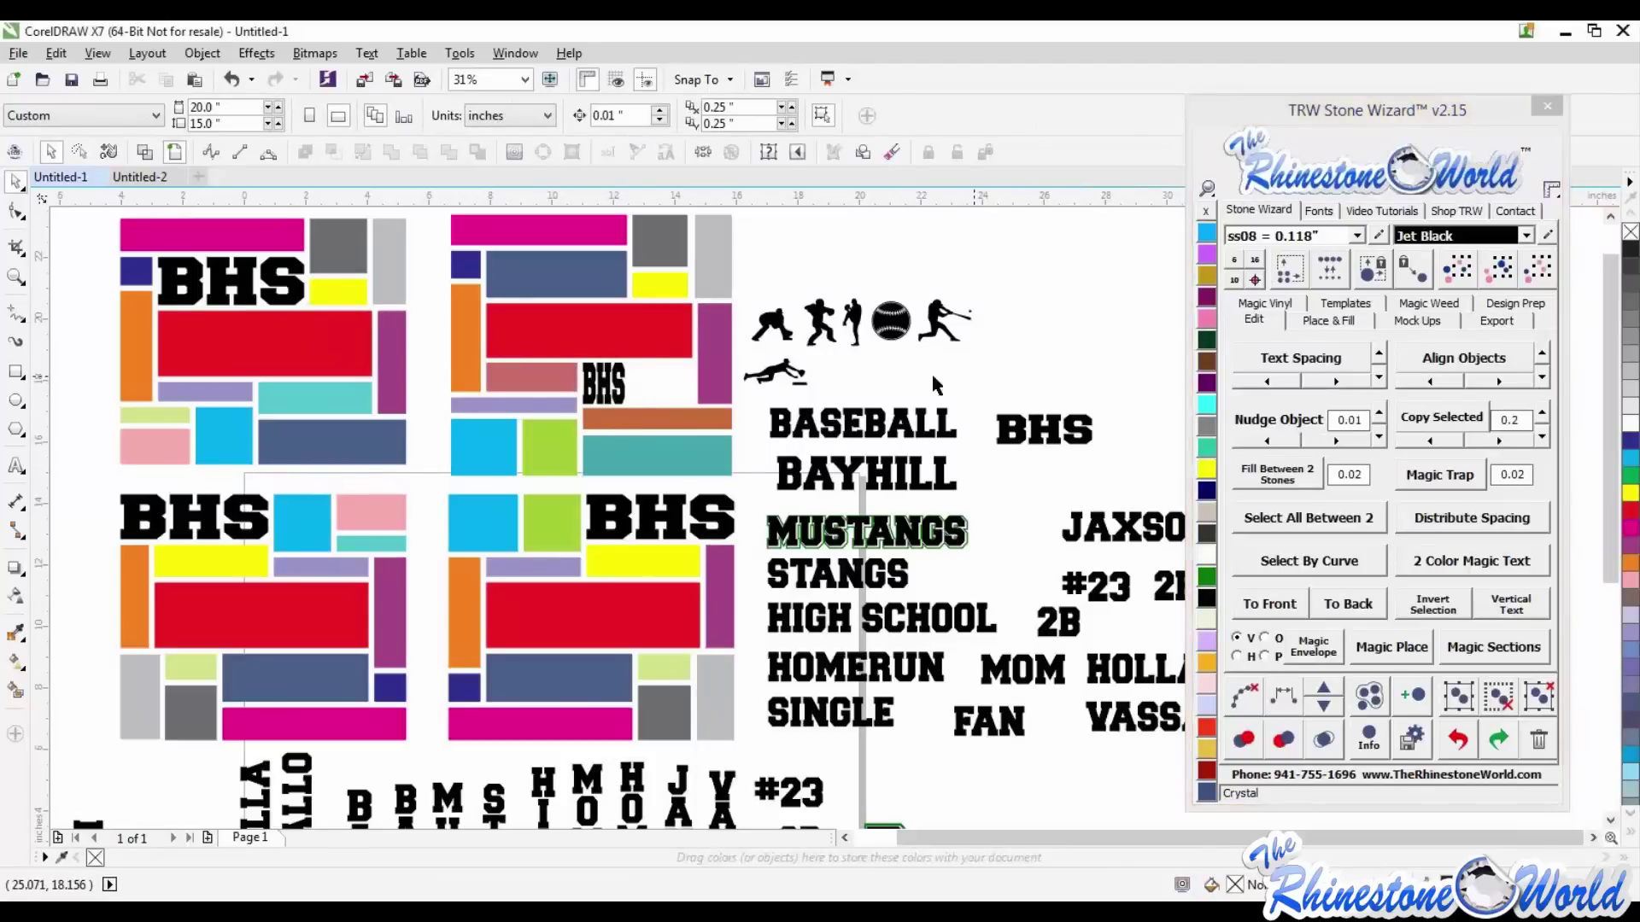
- Undo the BHS fitting and the earlier narrowing of the upper-right template's green block
key("ctrl+z")
key("ctrl+z")
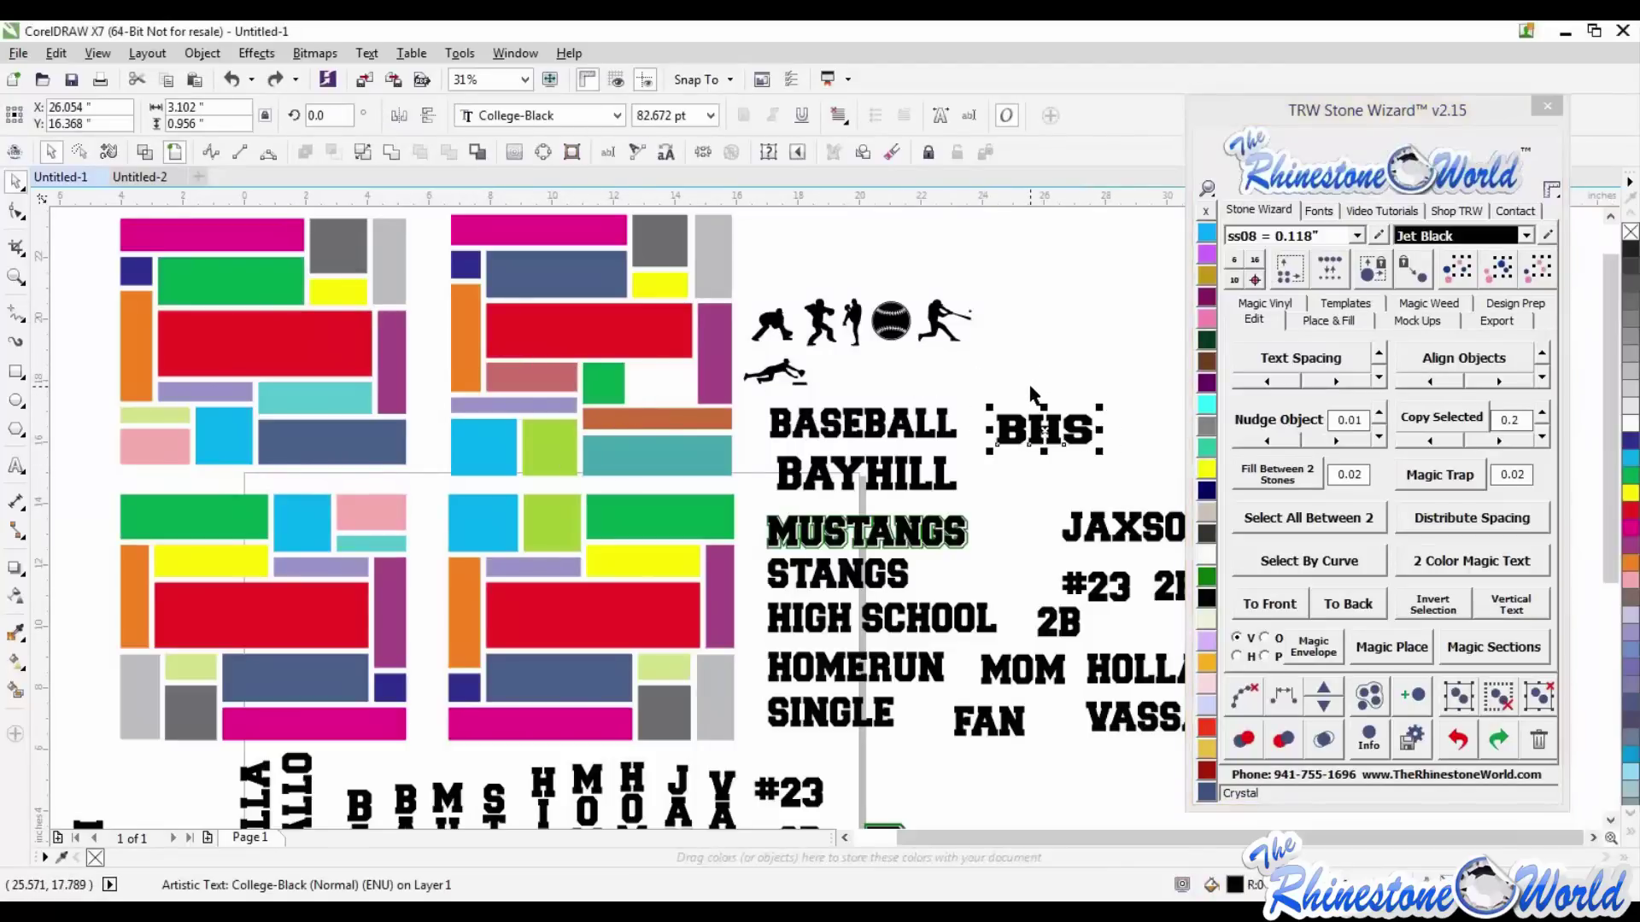
left_click(1047, 338)
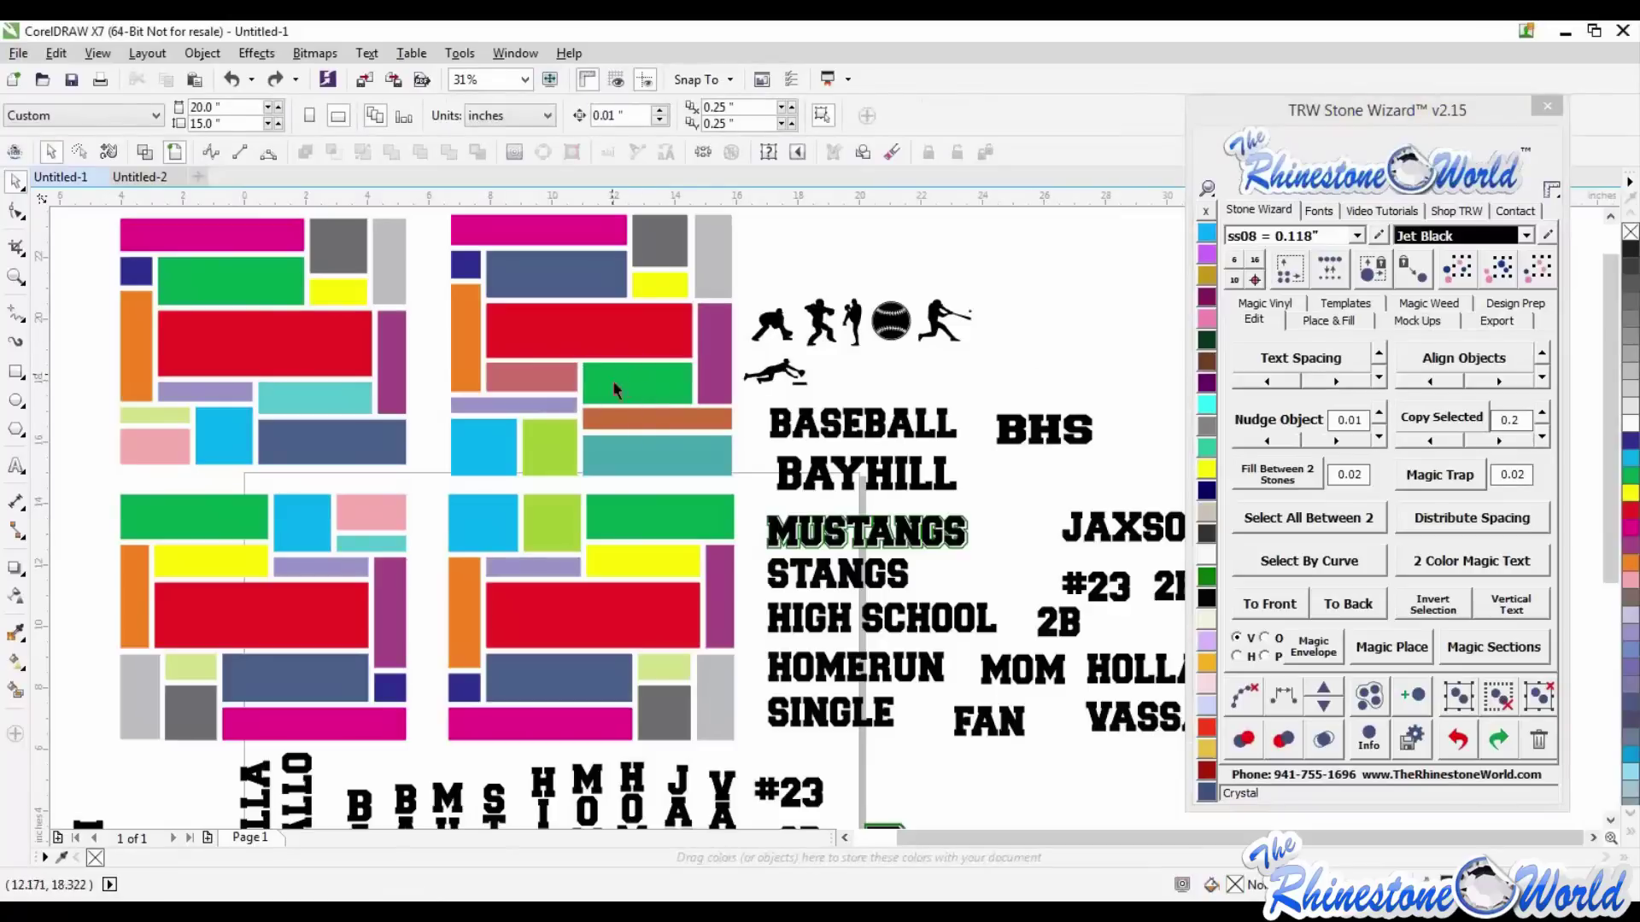
- Try enlarging the upper-left template's navy square to about 5.4 by 4.8 inches, and undo the resize
left_click(567, 228)
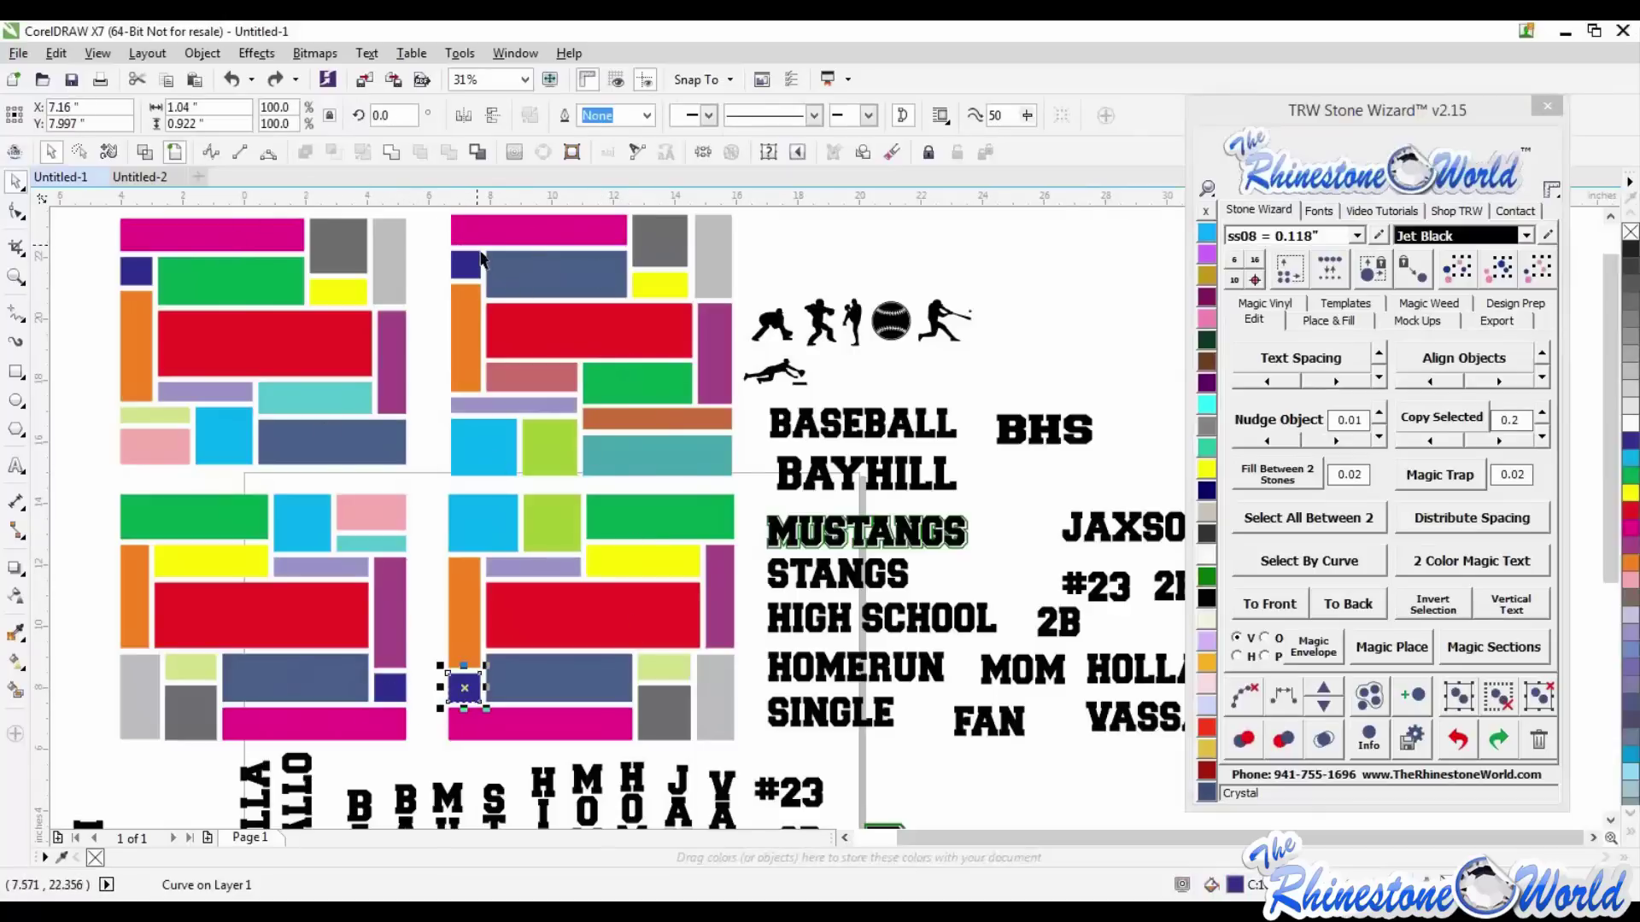
left_click(473, 260)
left_click(132, 271)
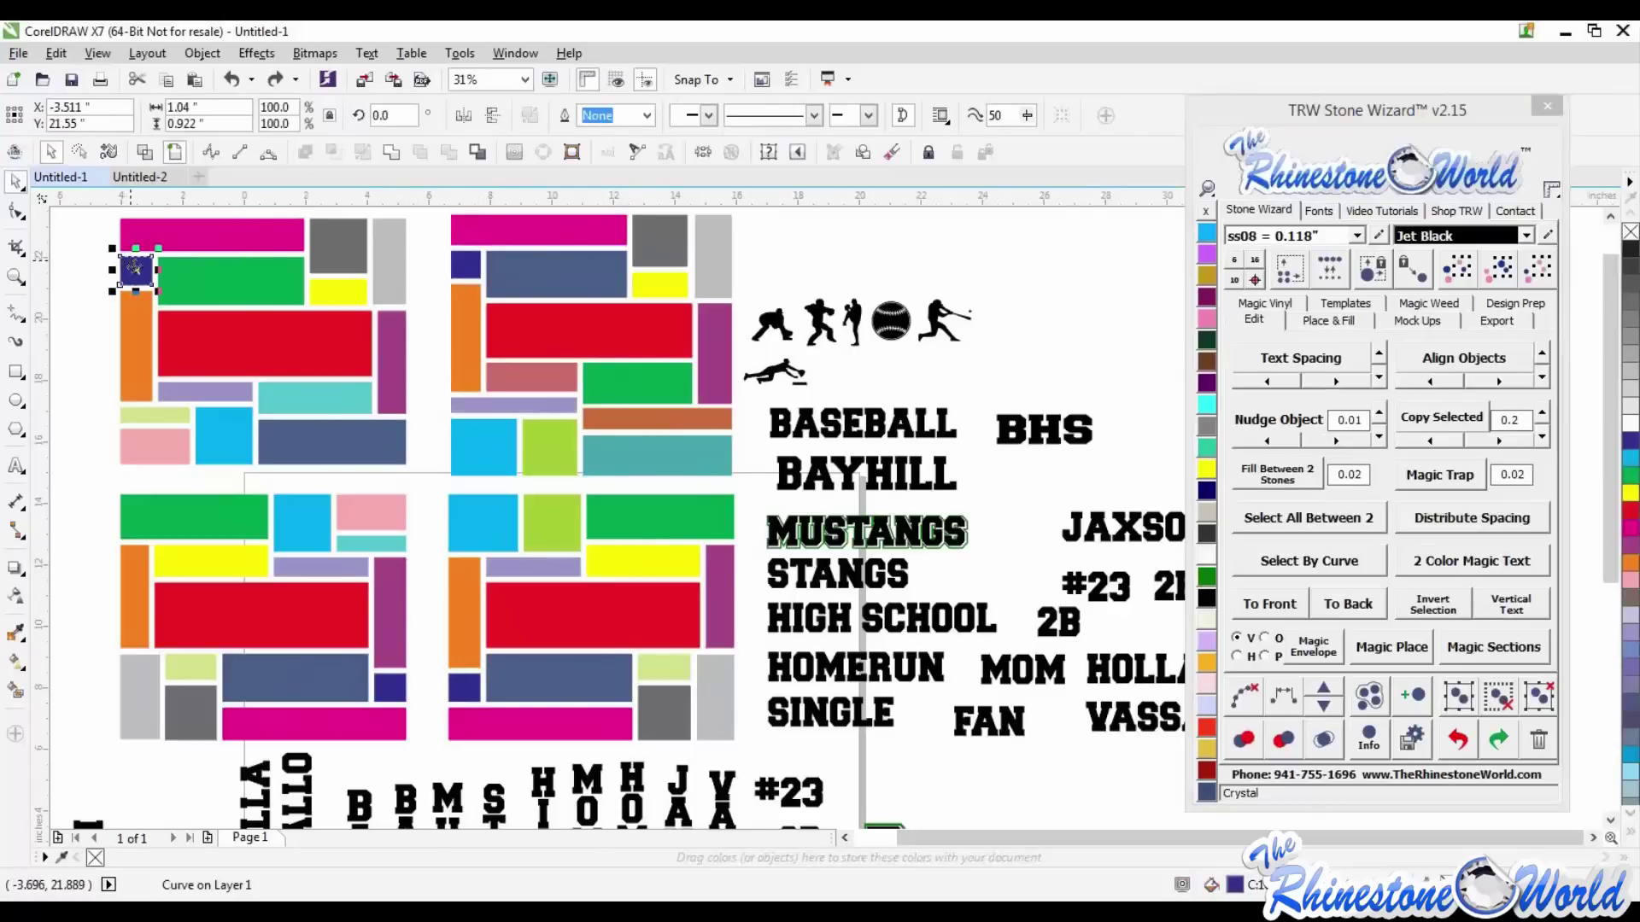
left_click_drag(159, 292, 280, 398)
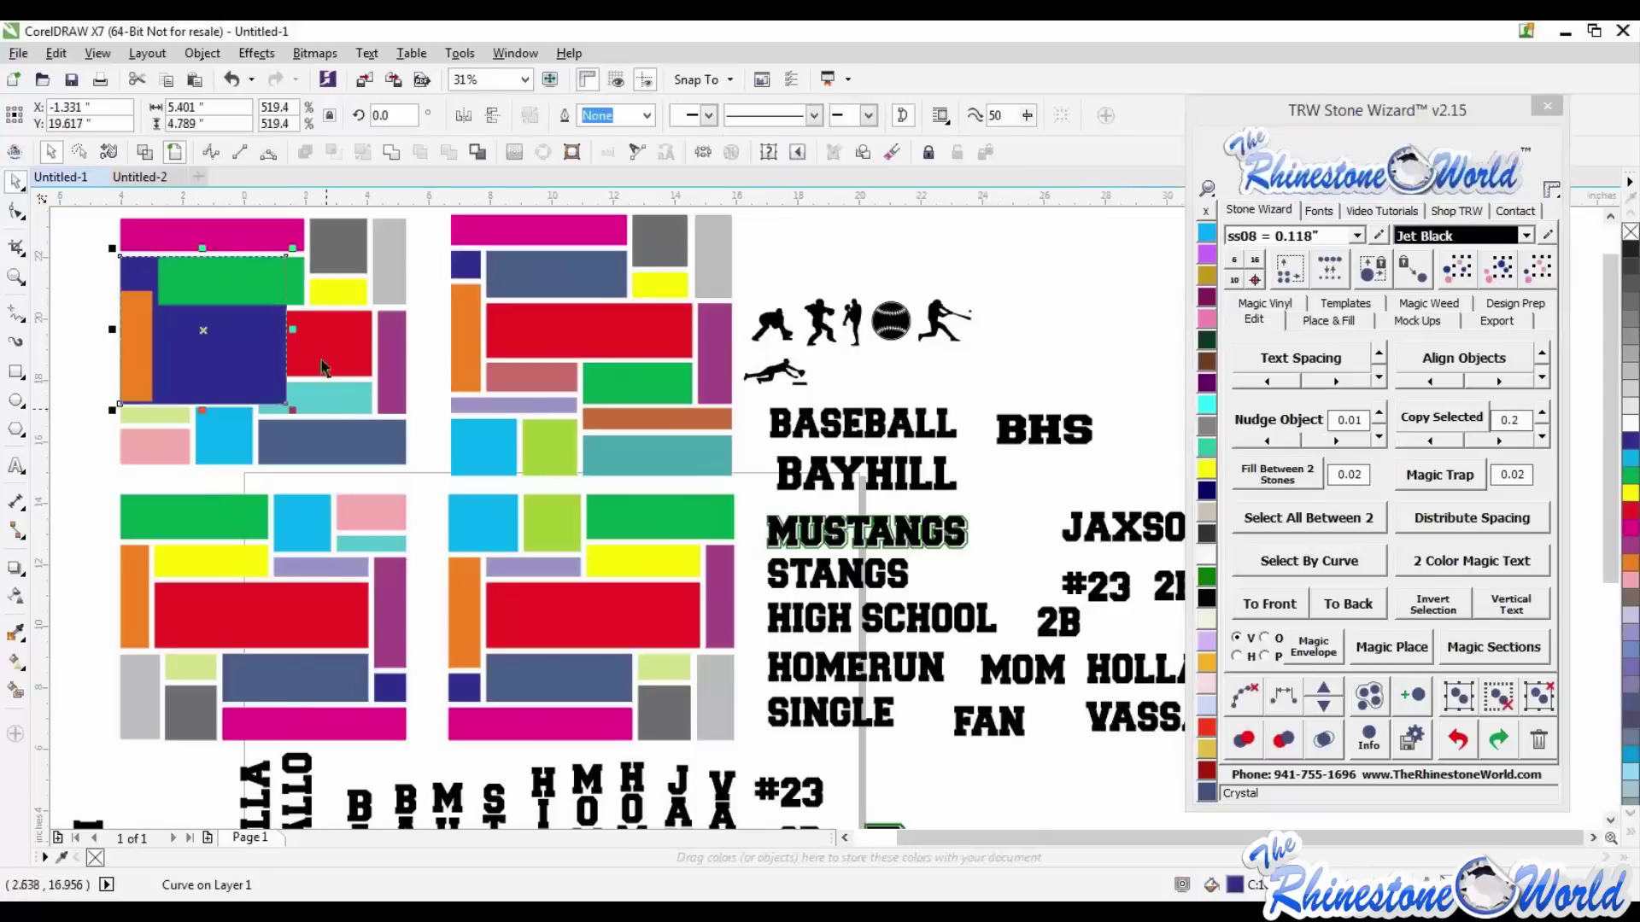
key("ctrl+z")
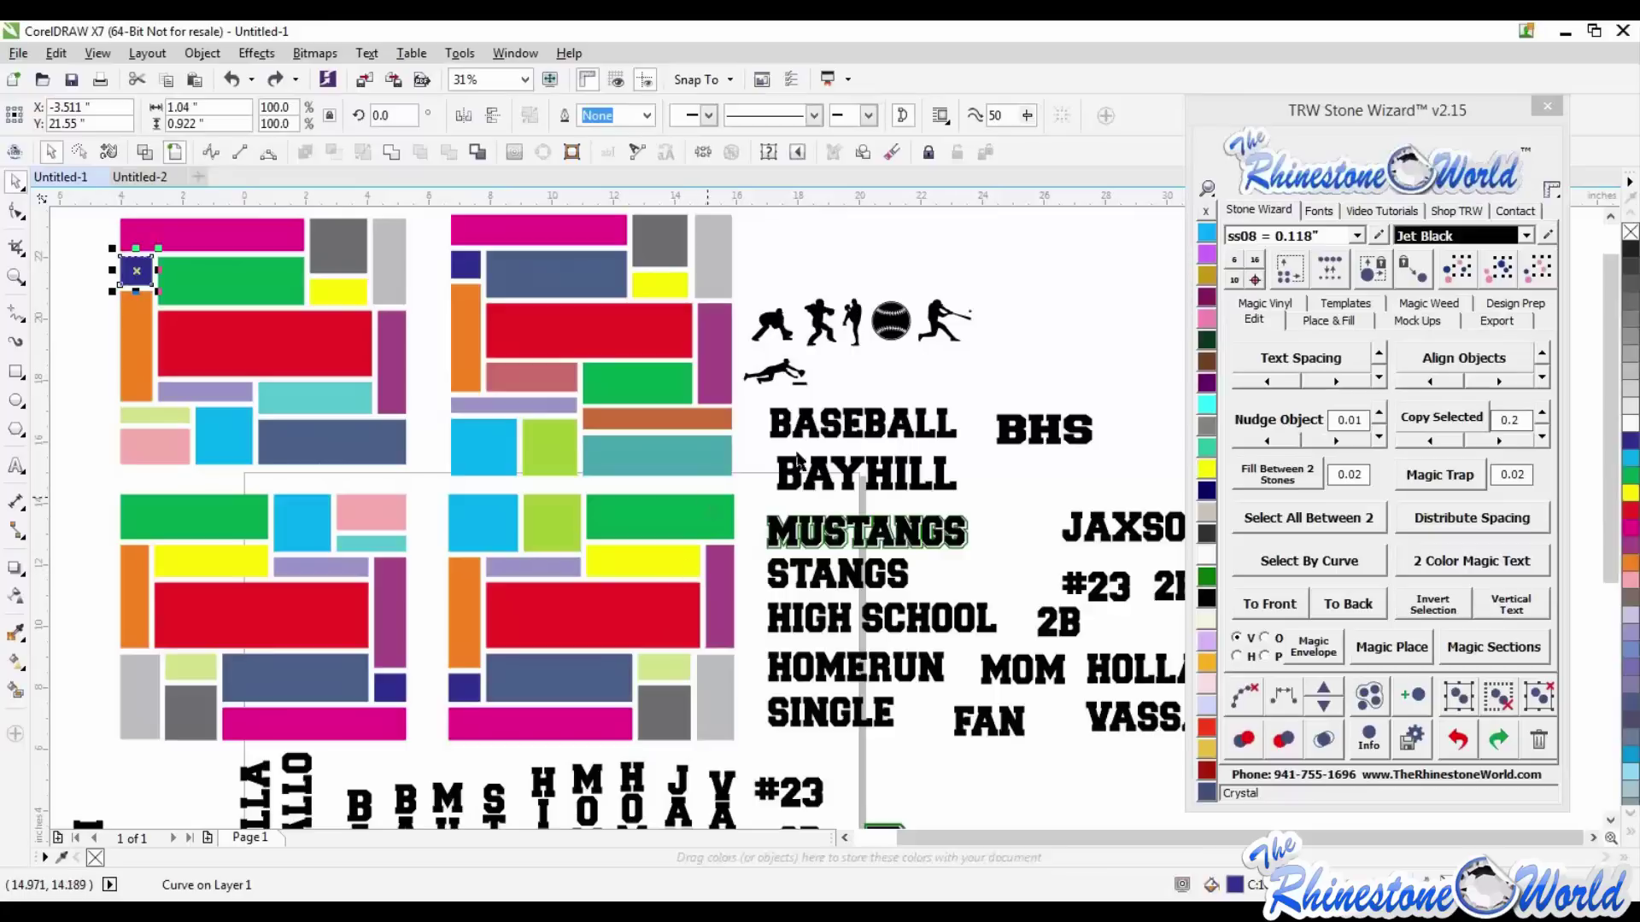
left_click(898, 355)
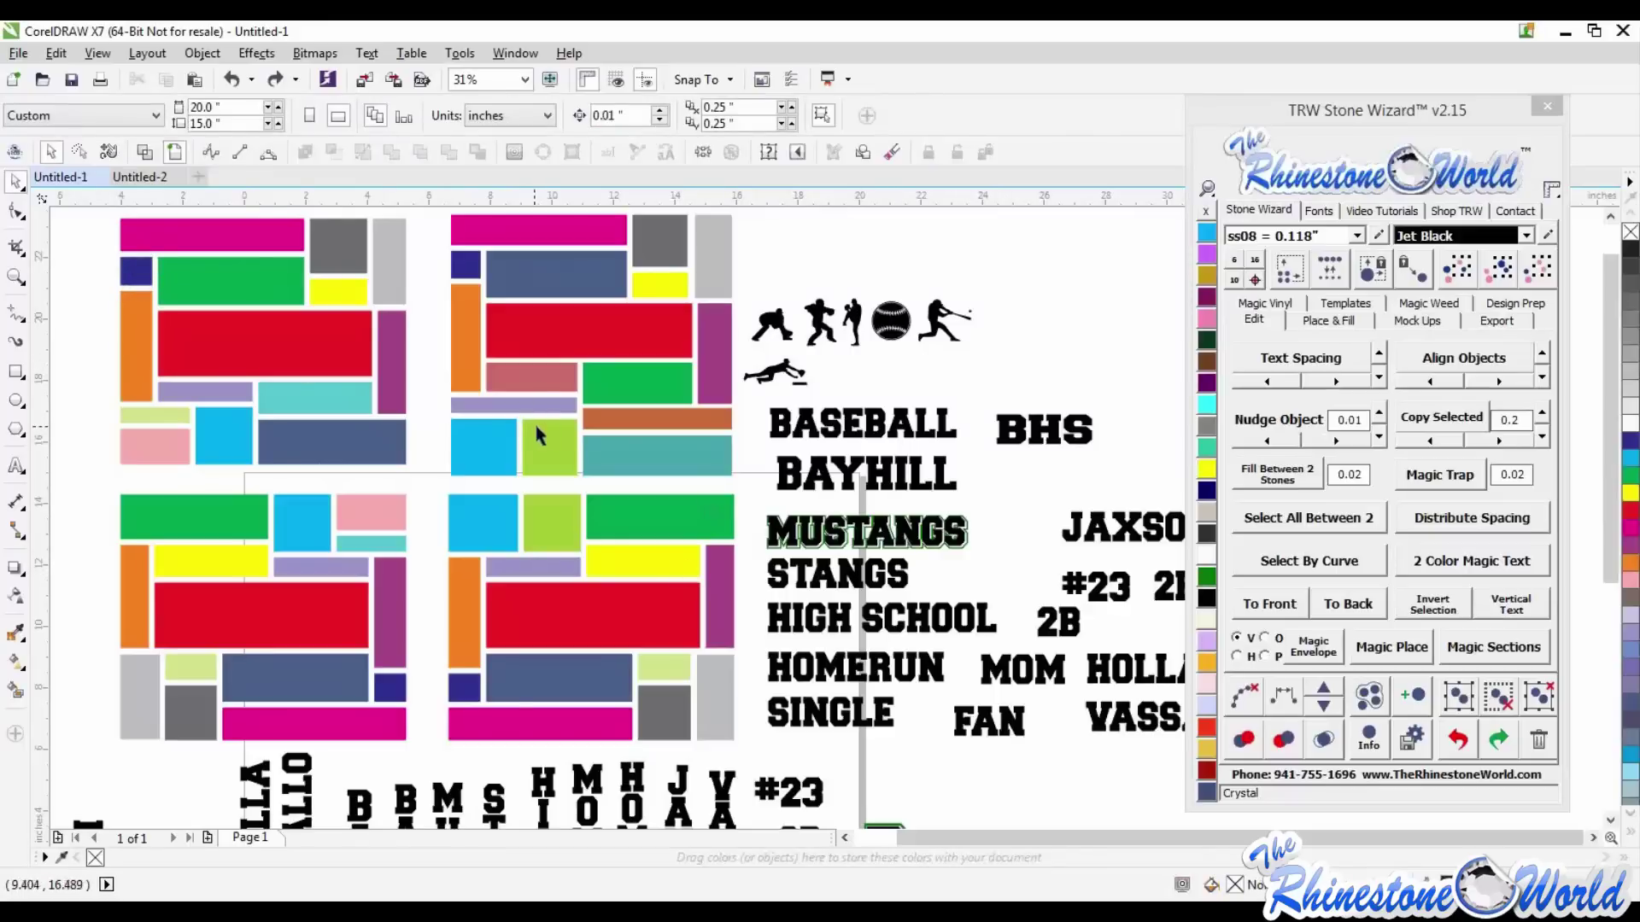
- Select all magenta blocks across the templates by color and fit the word BASEBALL into them with Magic Envelope
left_click(559, 233)
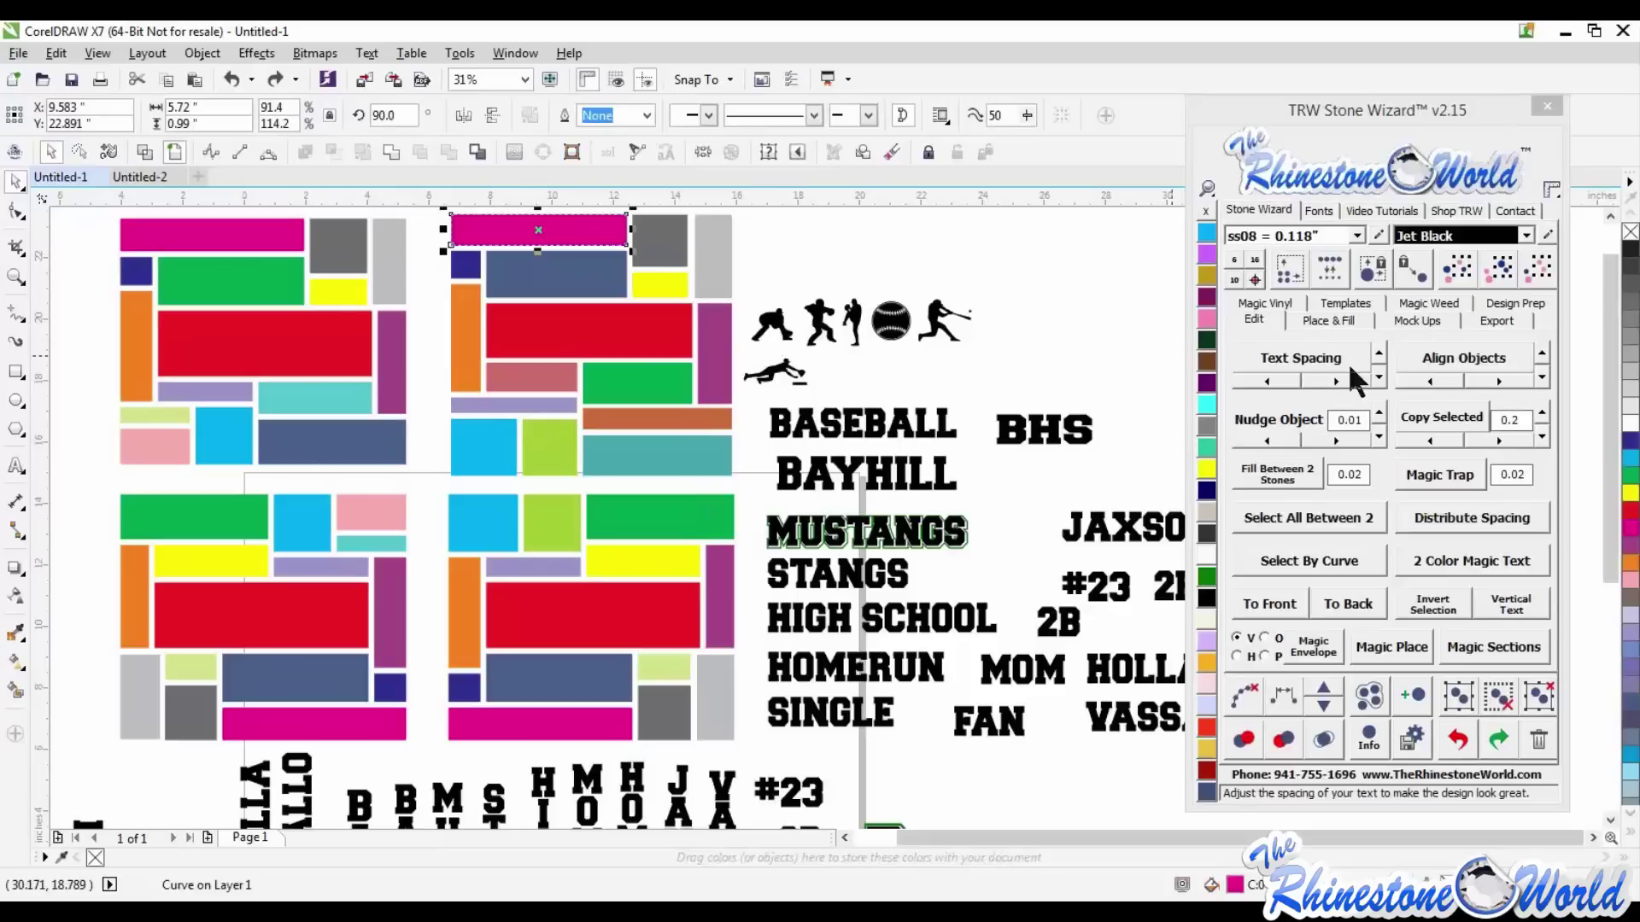
left_click(1501, 269)
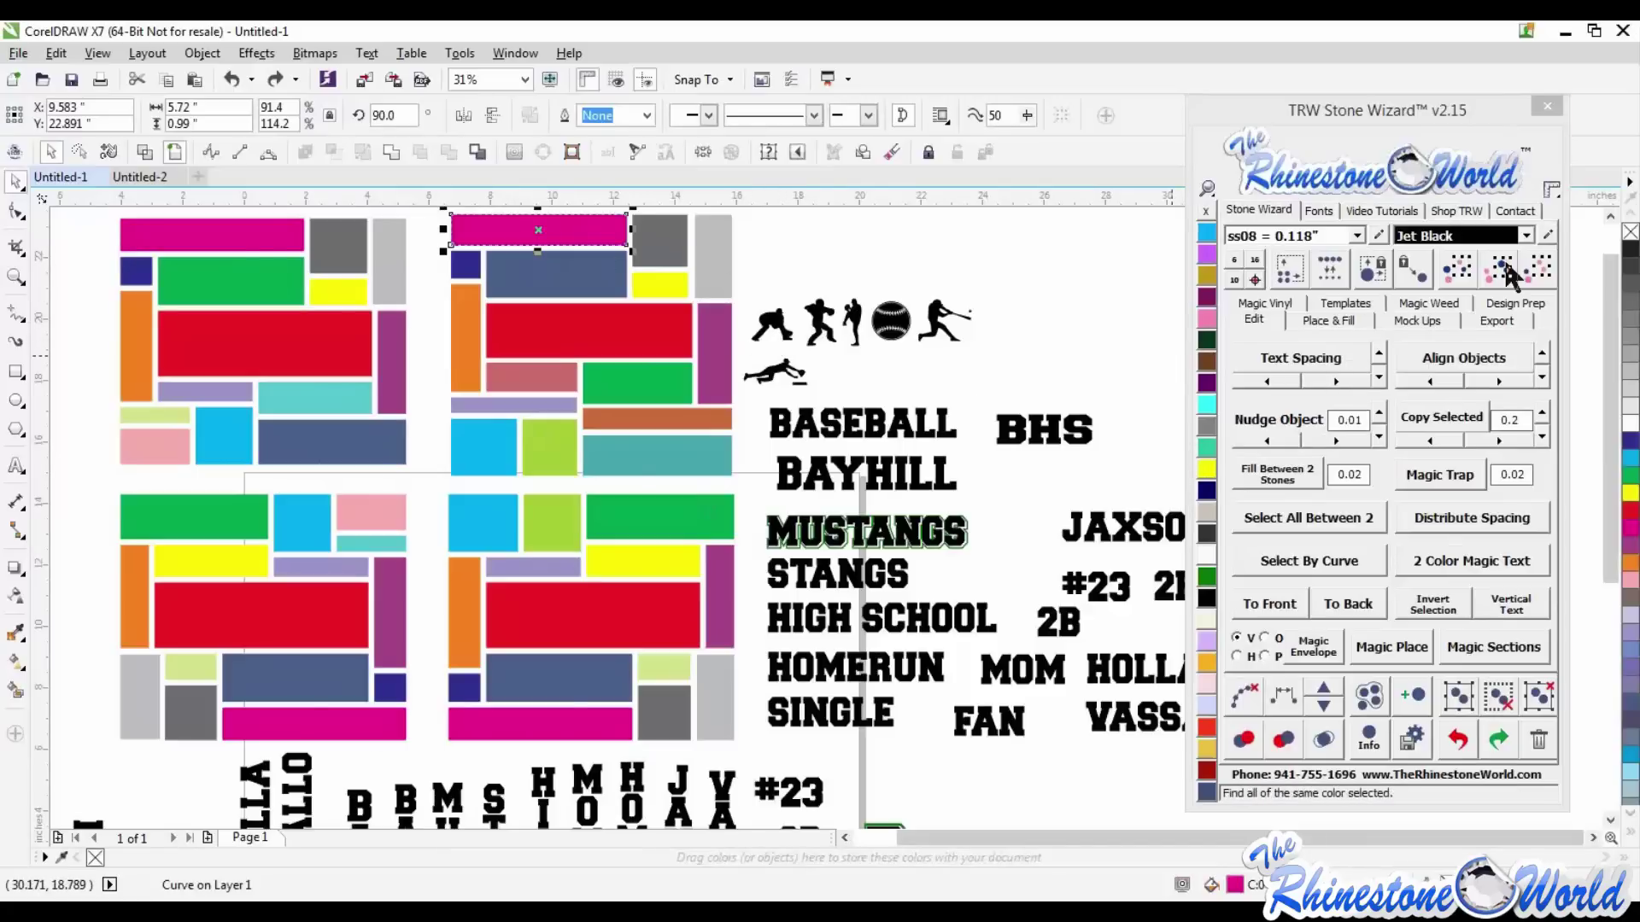
left_click_drag(523, 238, 562, 294)
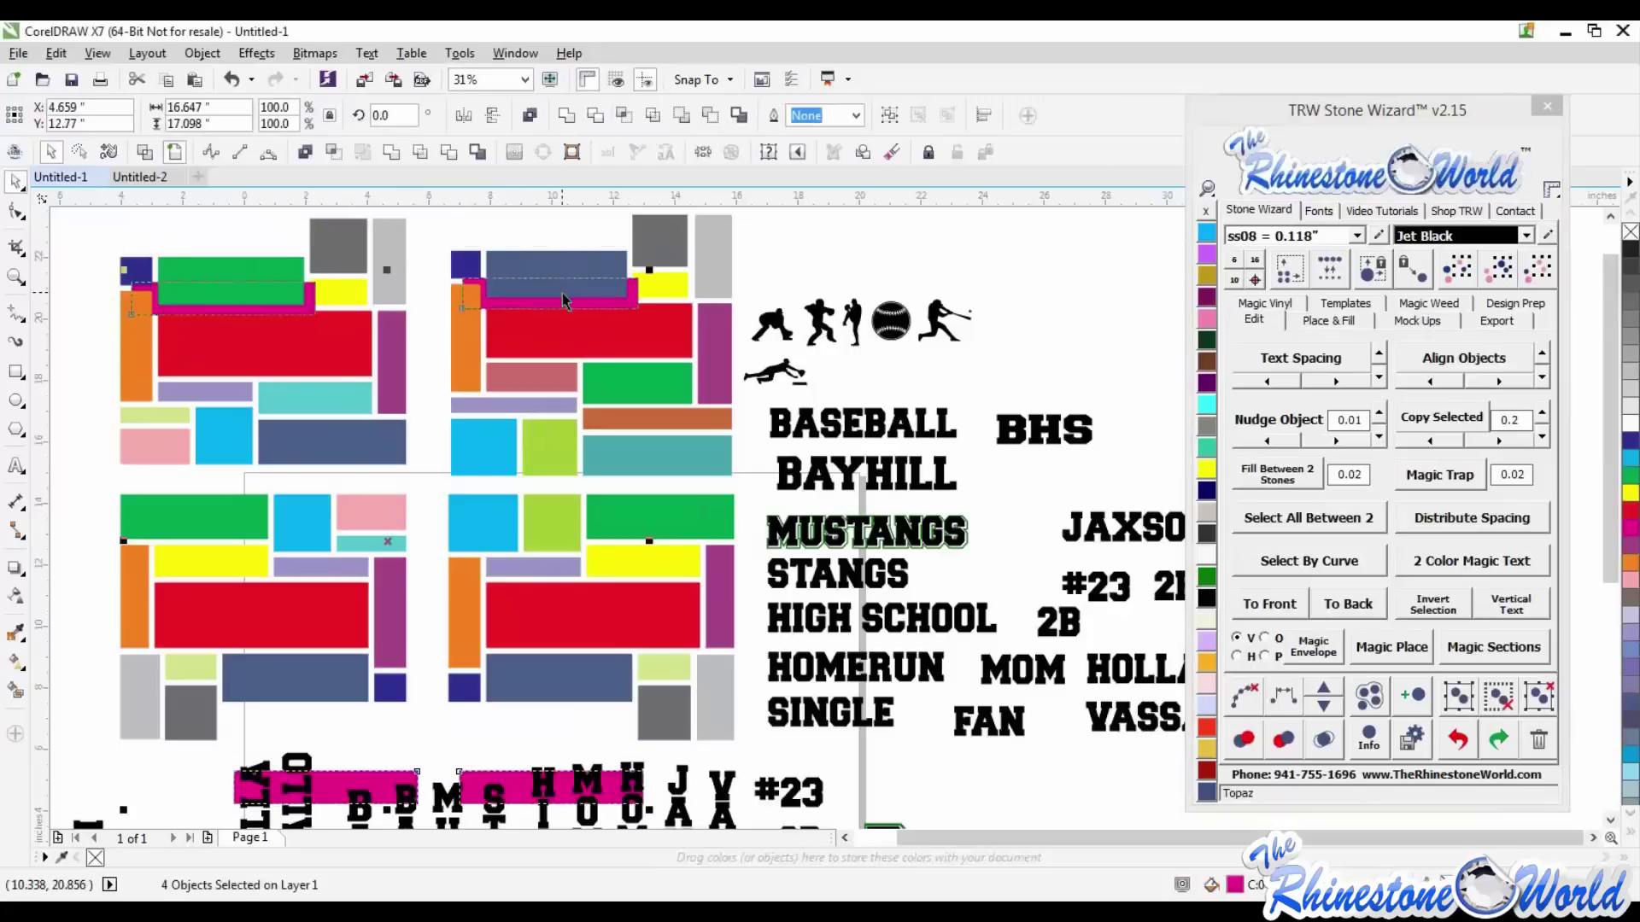
key("ctrl+z")
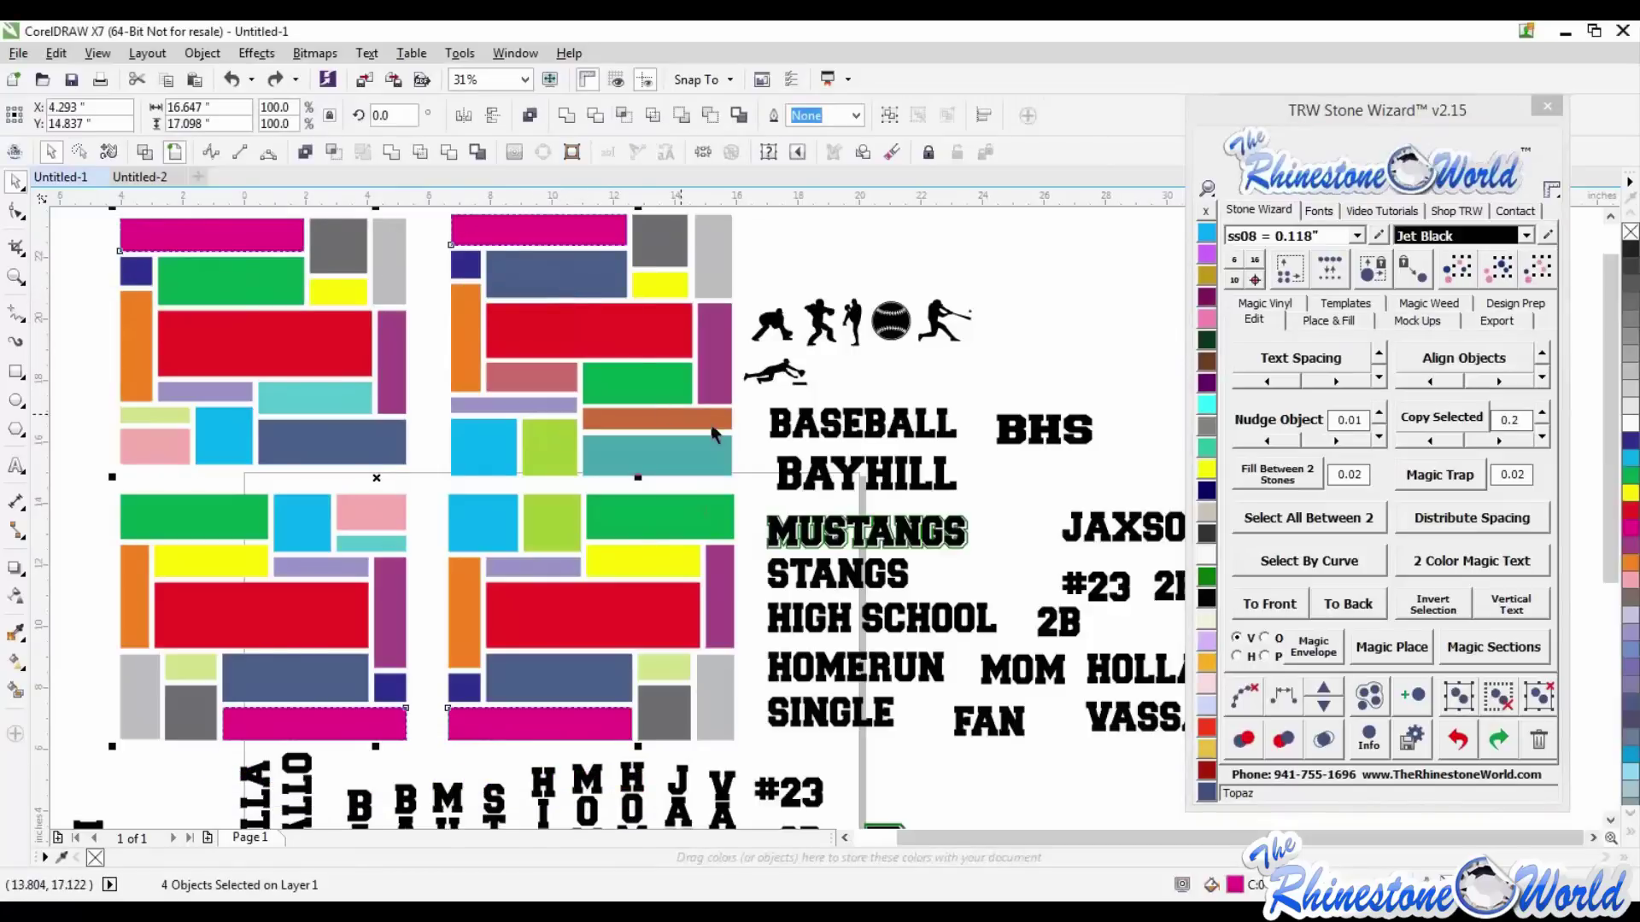
left_click(884, 433, "shift")
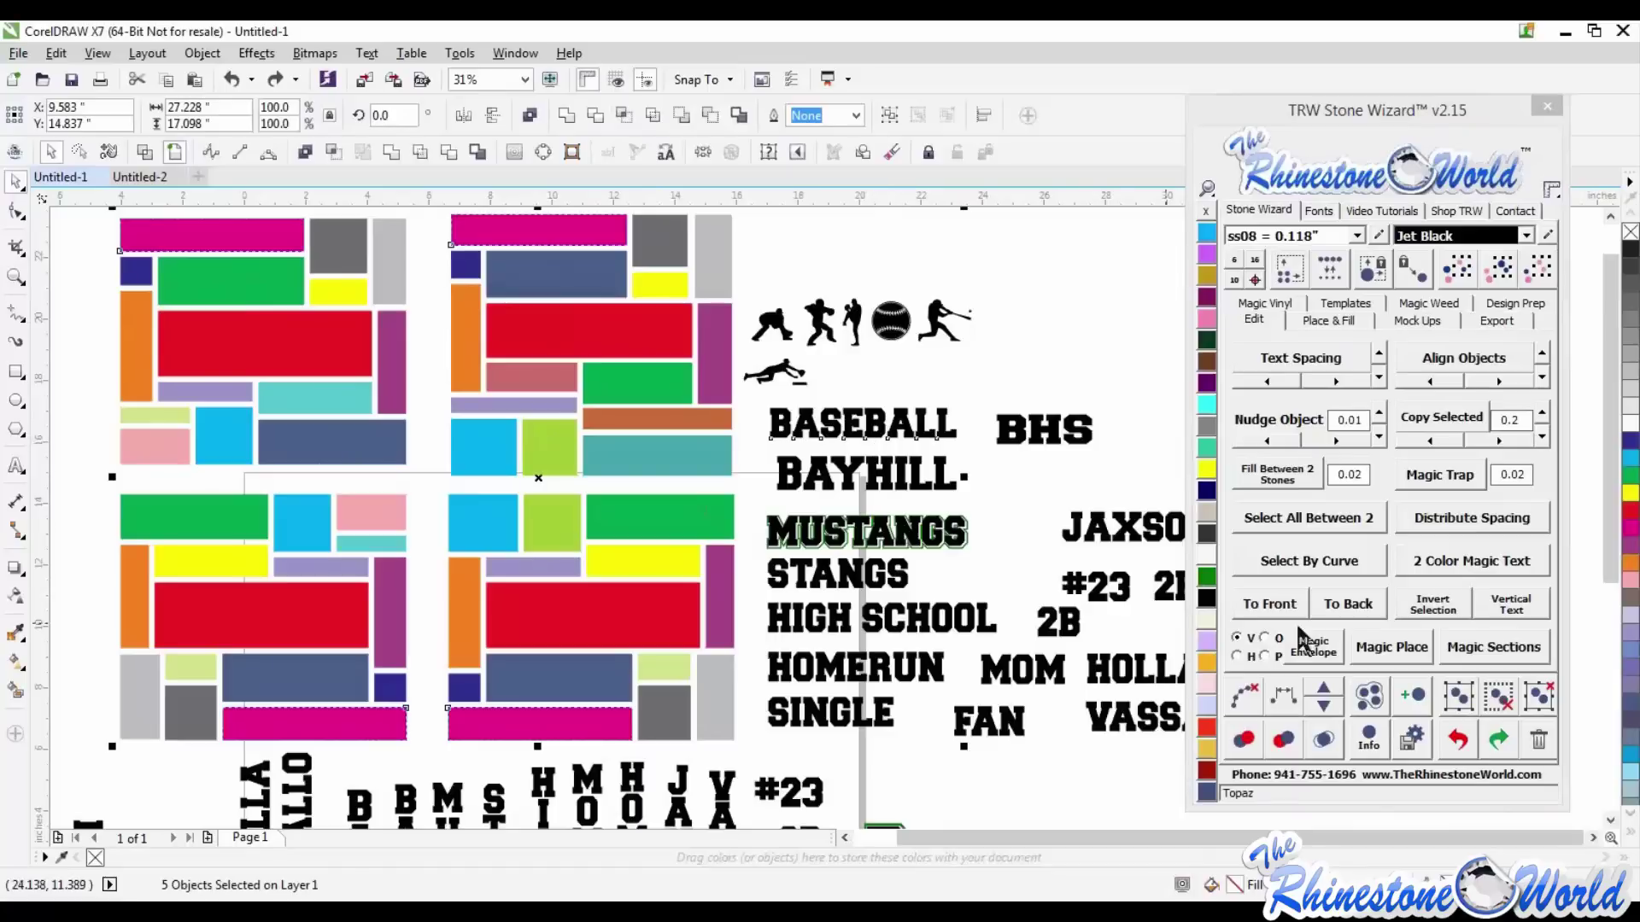
left_click(1323, 665)
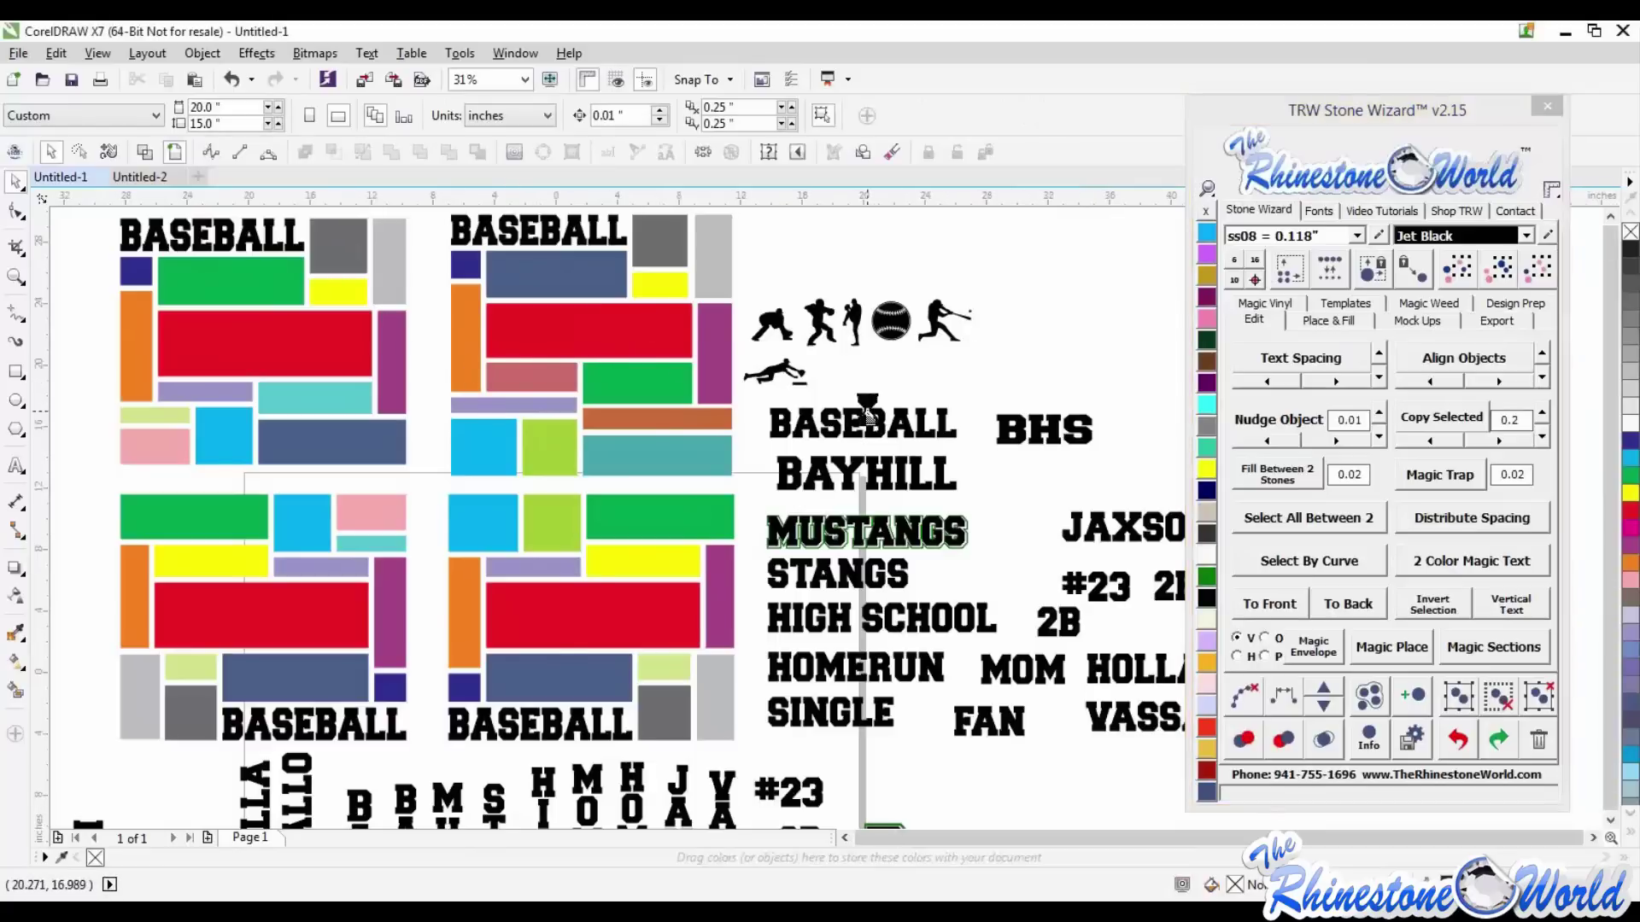
- Select all dark gray blocks by color and fill them with the baseball graphic using Magic Place
scroll(868, 417, "down", 2)
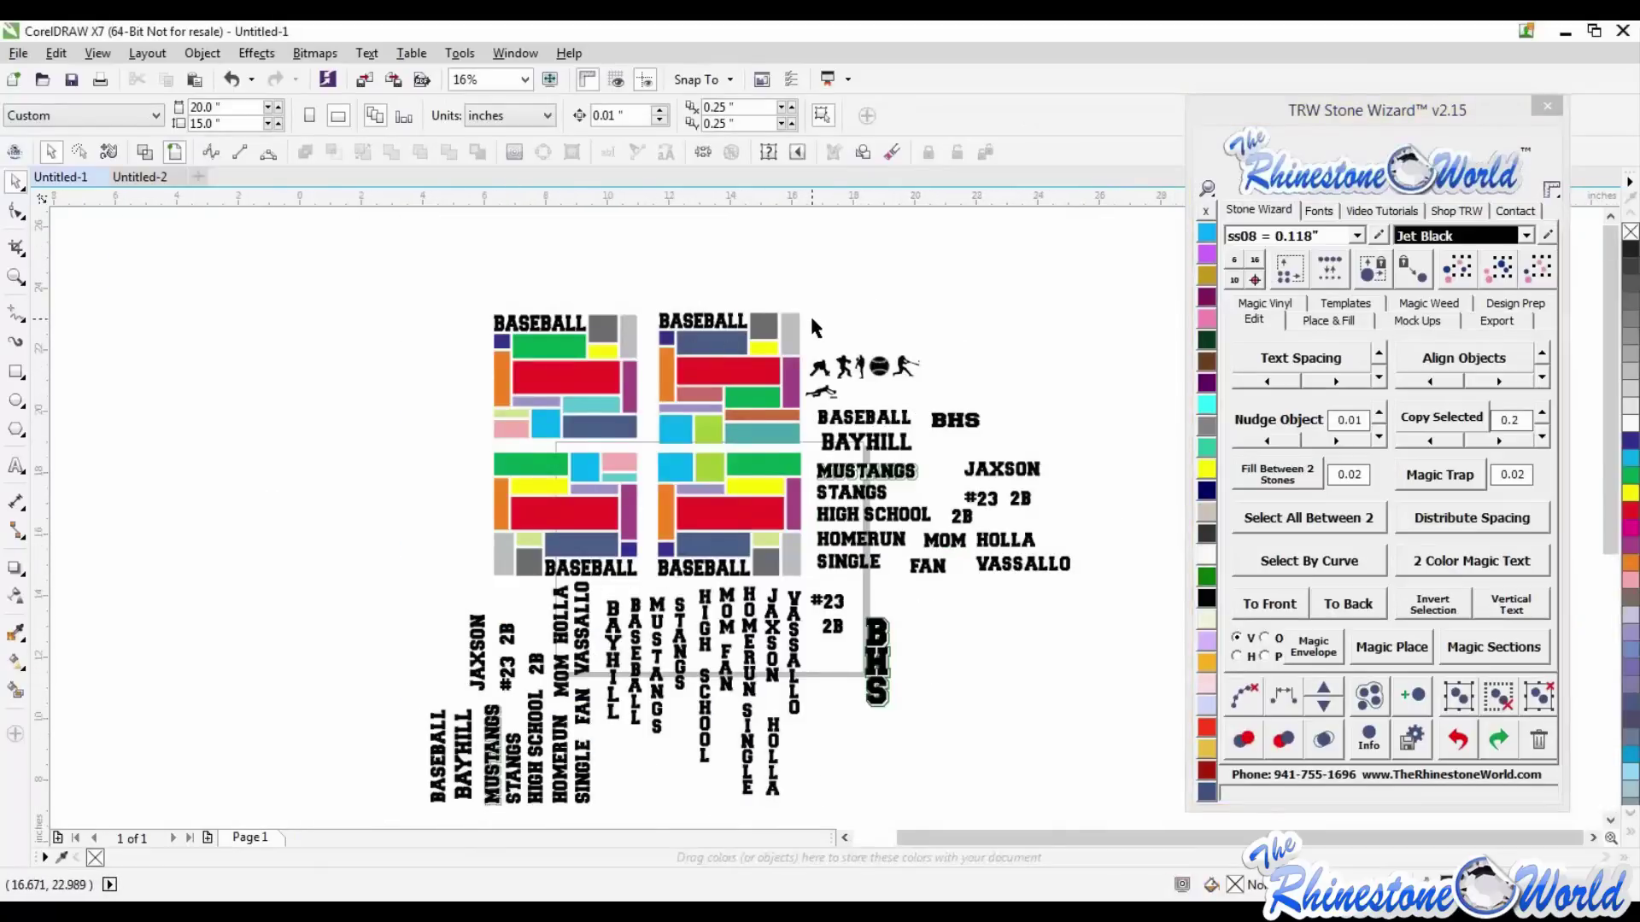
scroll(810, 315, "up", 2)
left_click(712, 327)
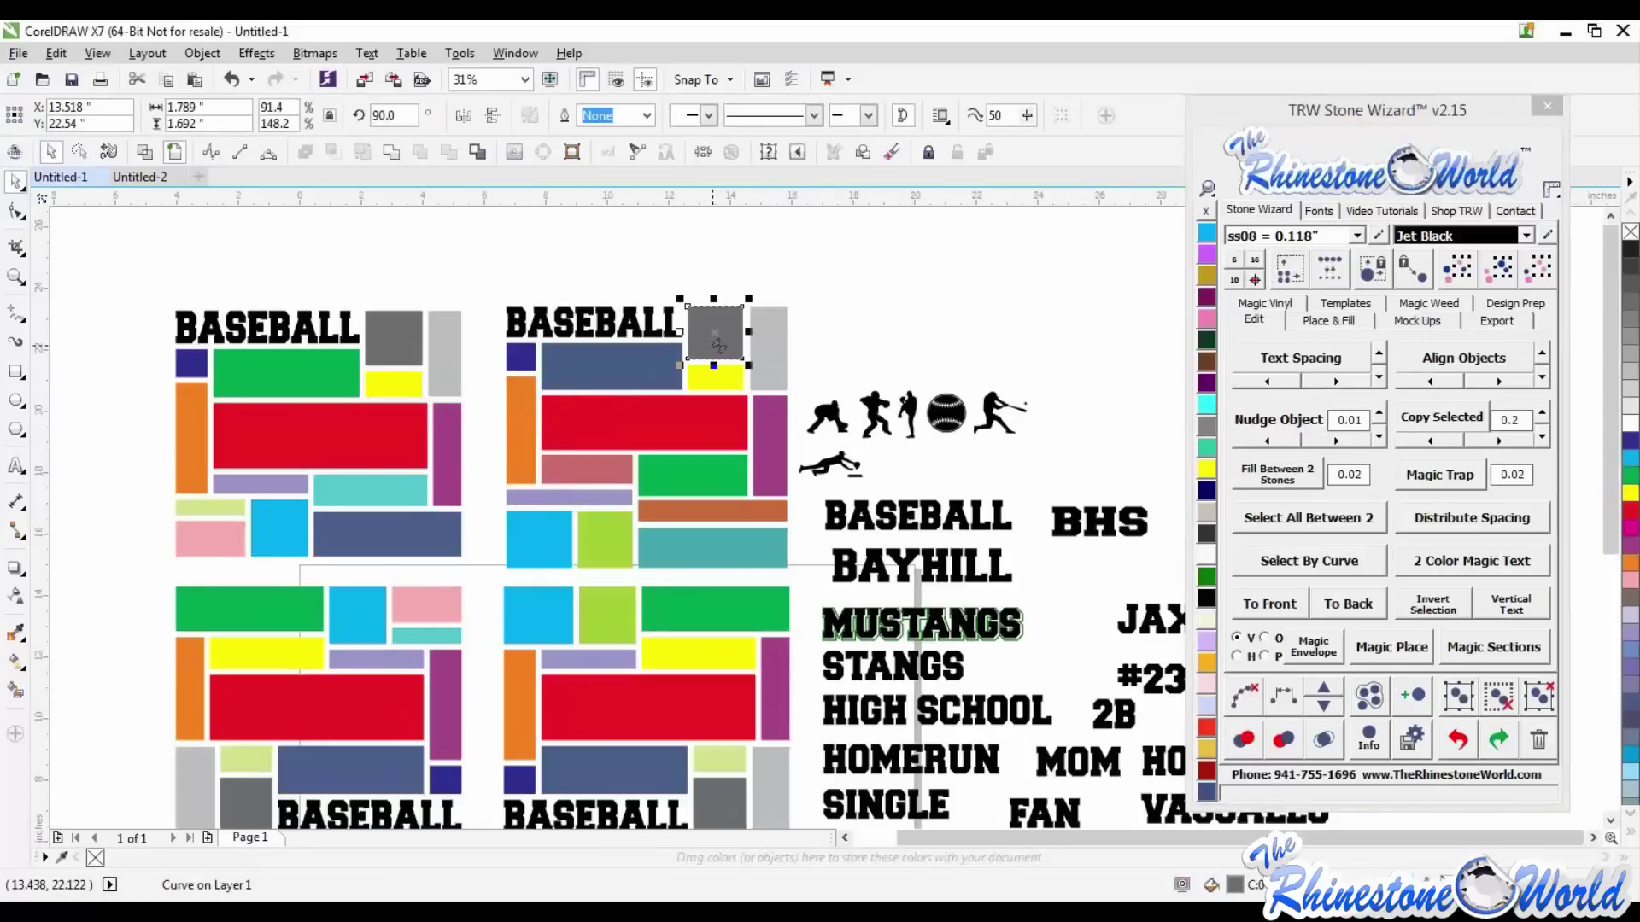
left_click(904, 348)
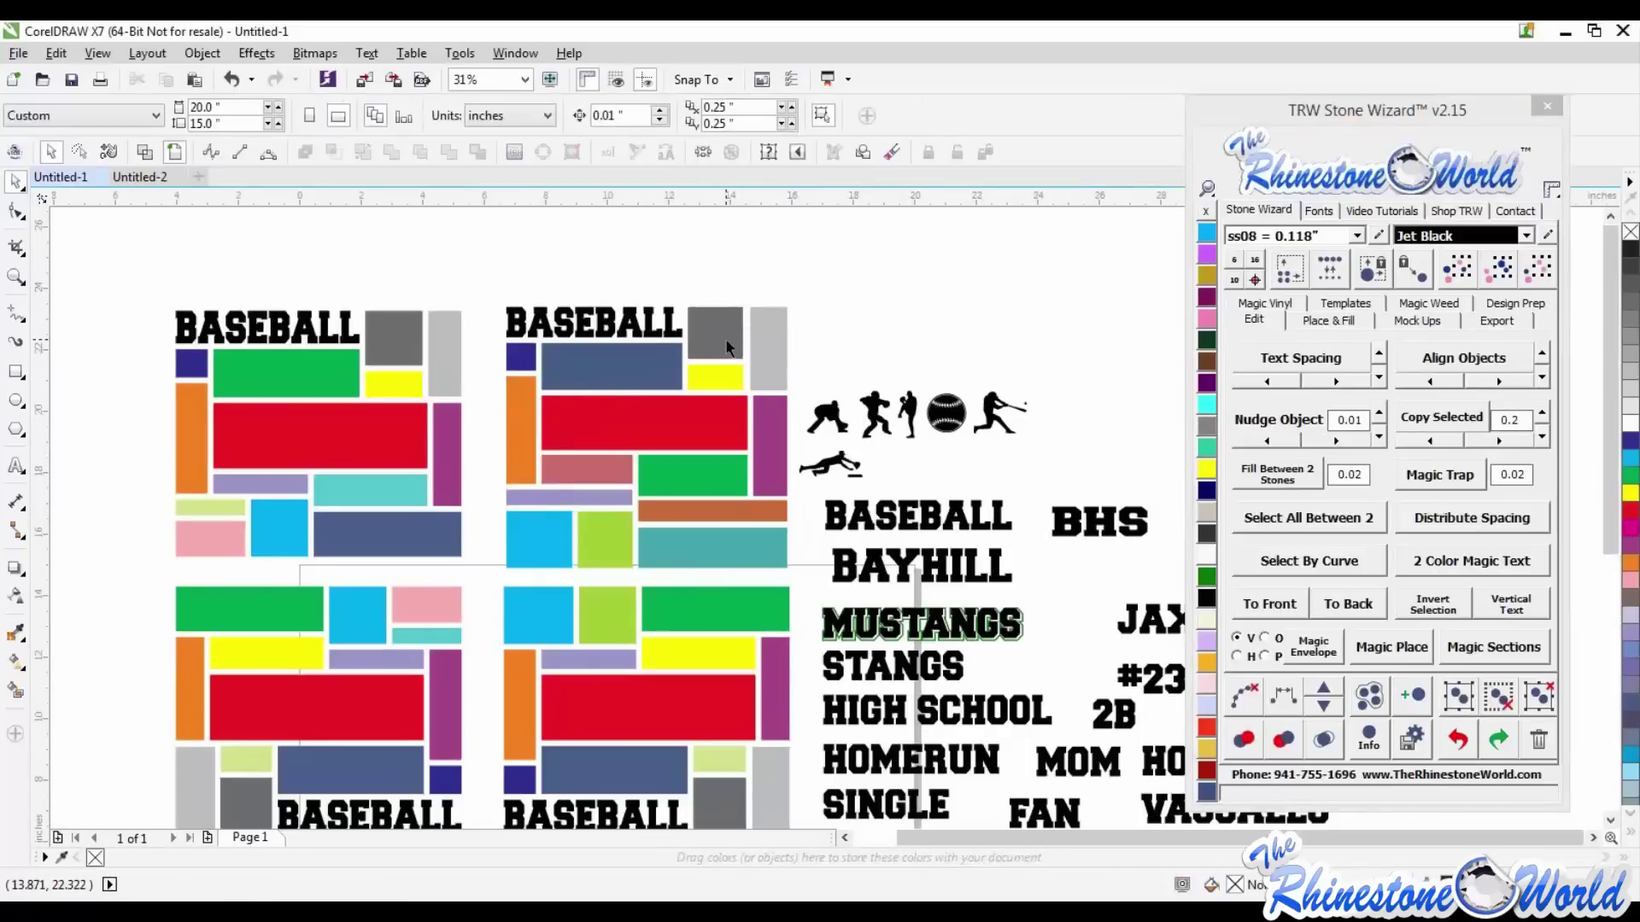
left_click(725, 338)
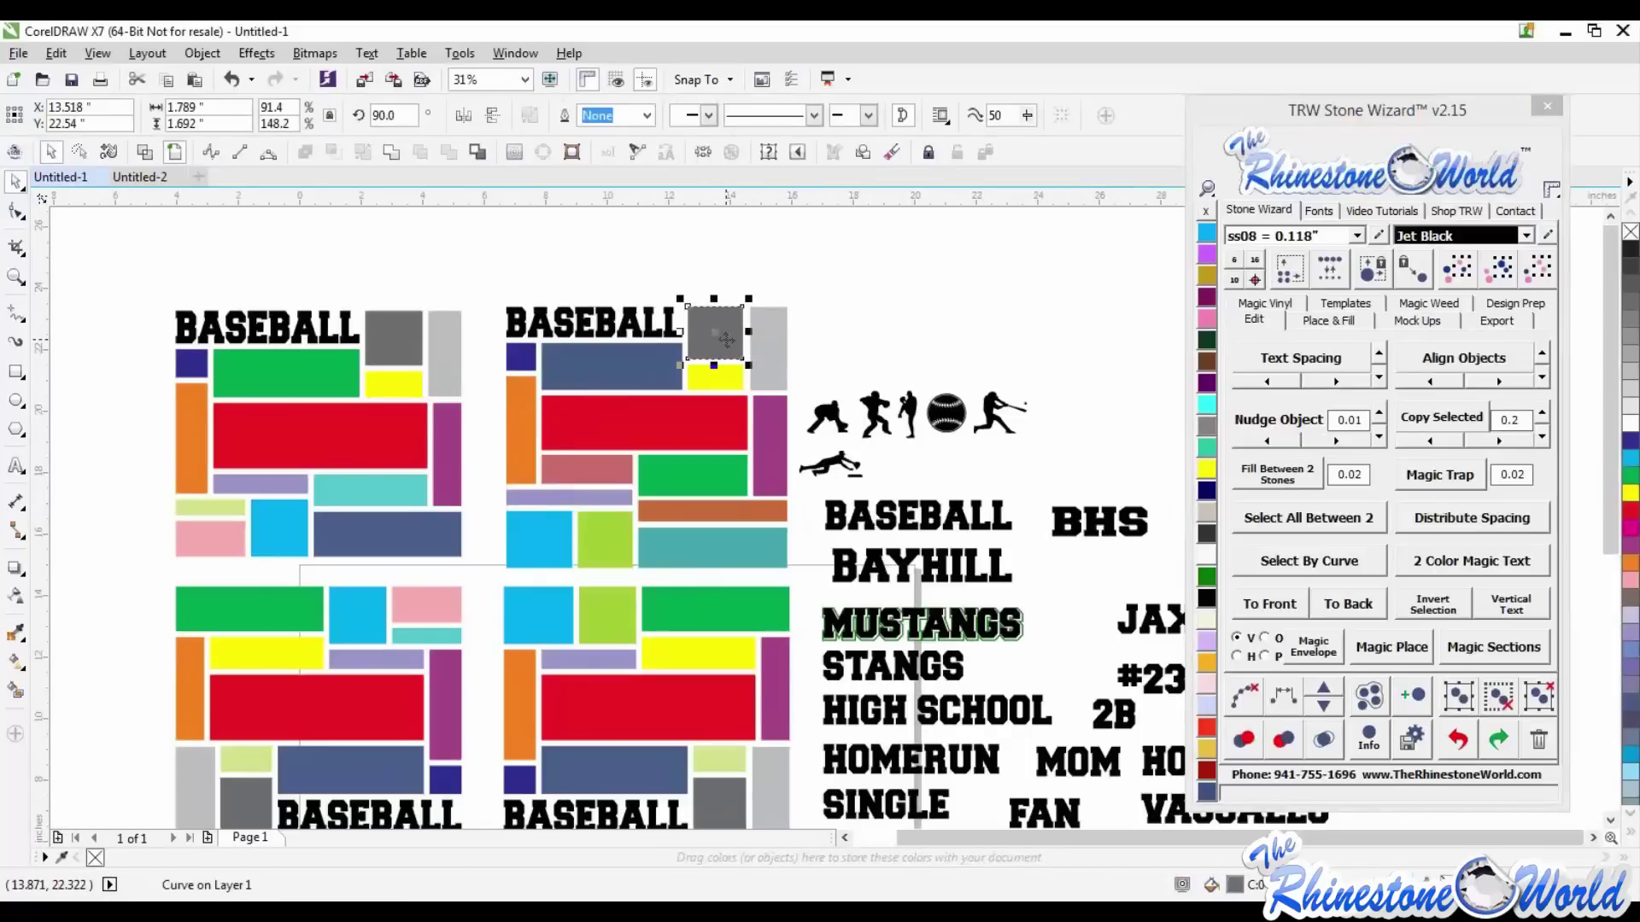
left_click(1499, 269)
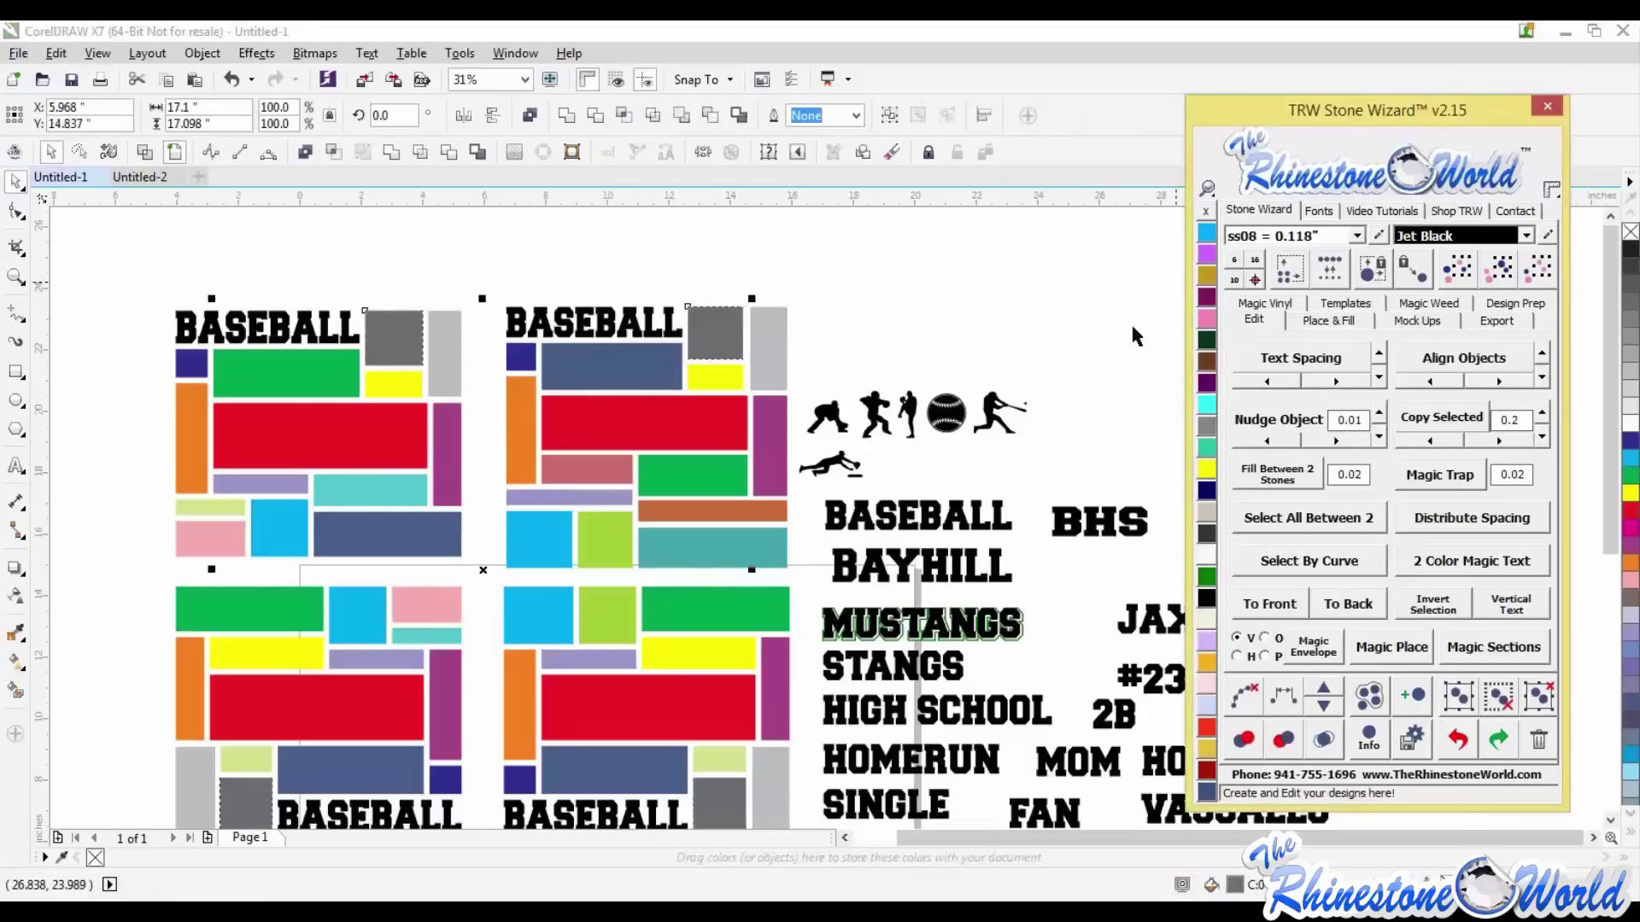
left_click(958, 418, "shift")
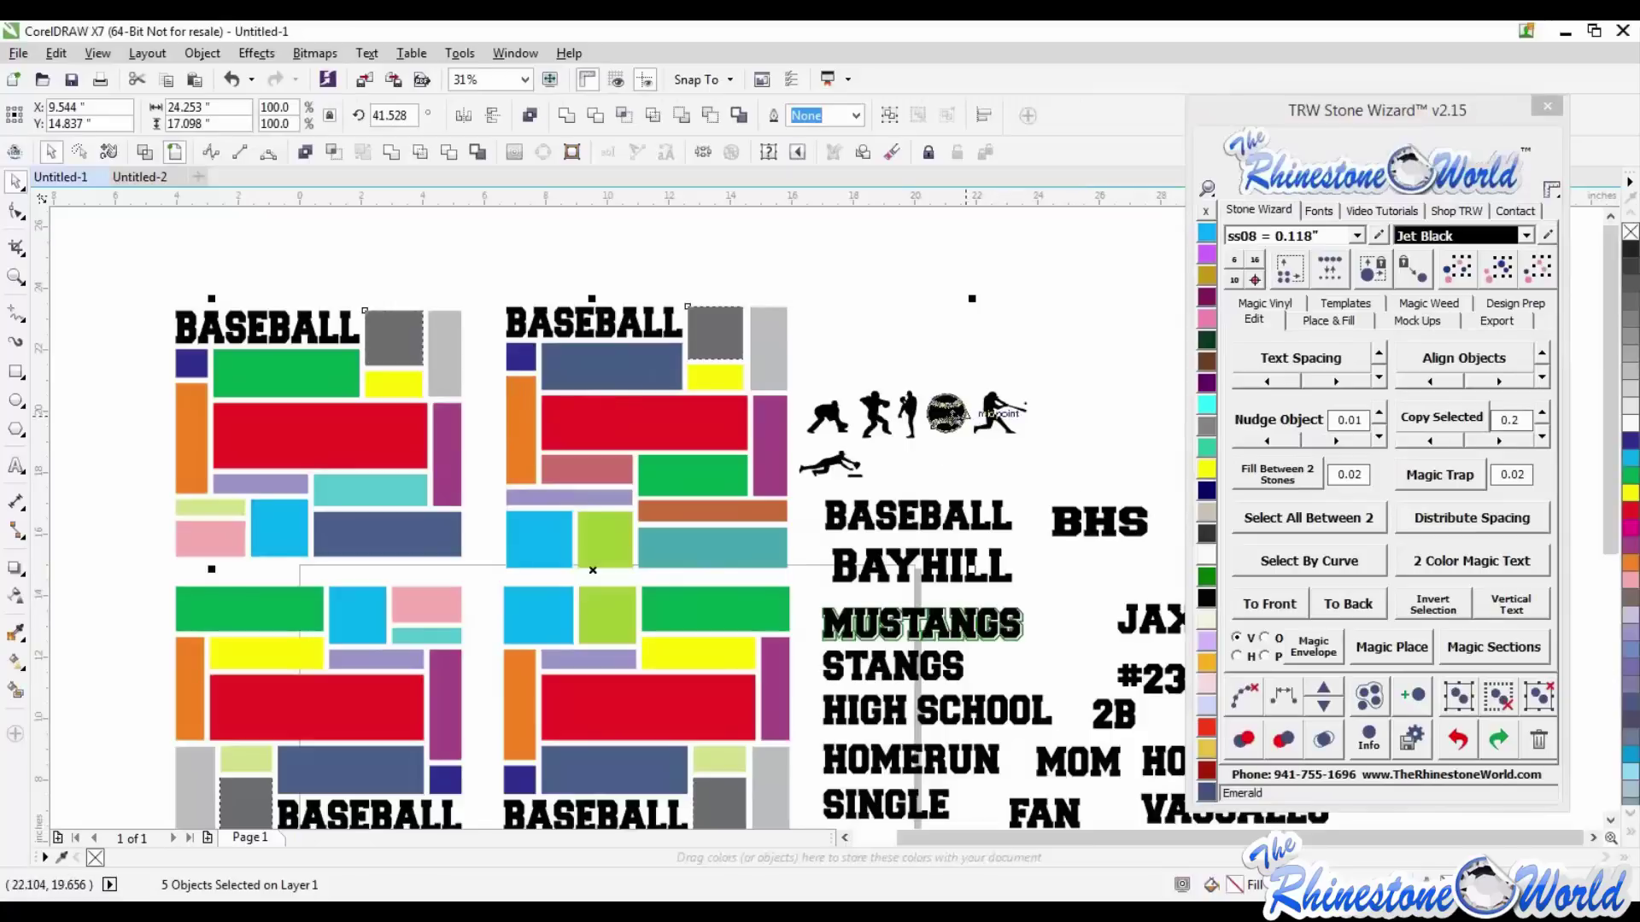
left_click(1397, 647)
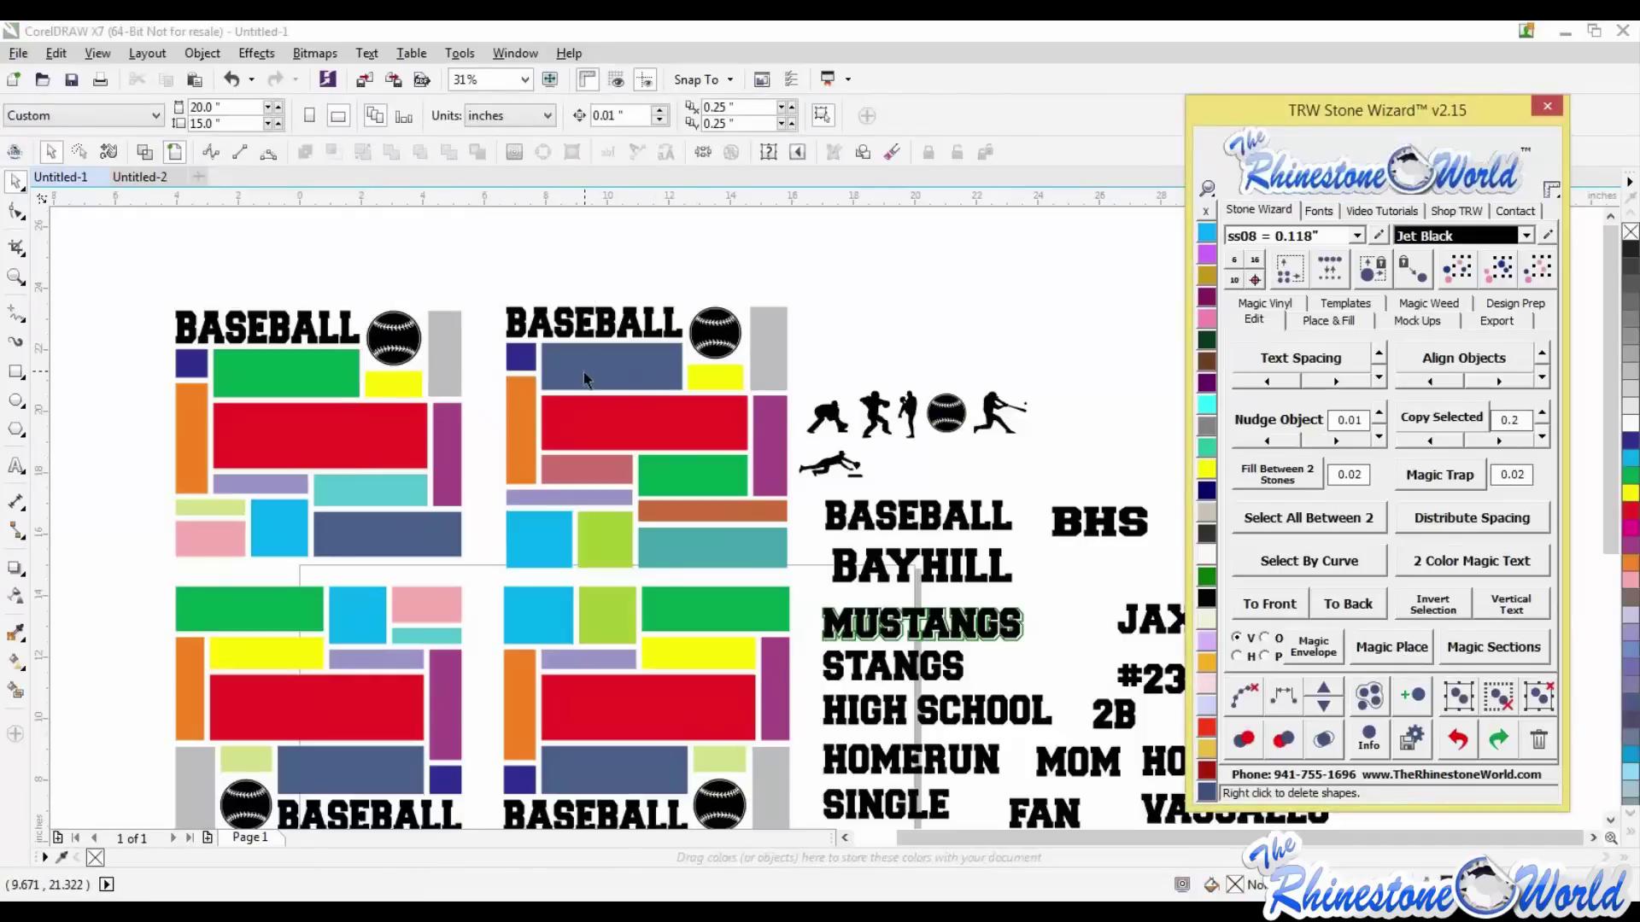
left_click(903, 299)
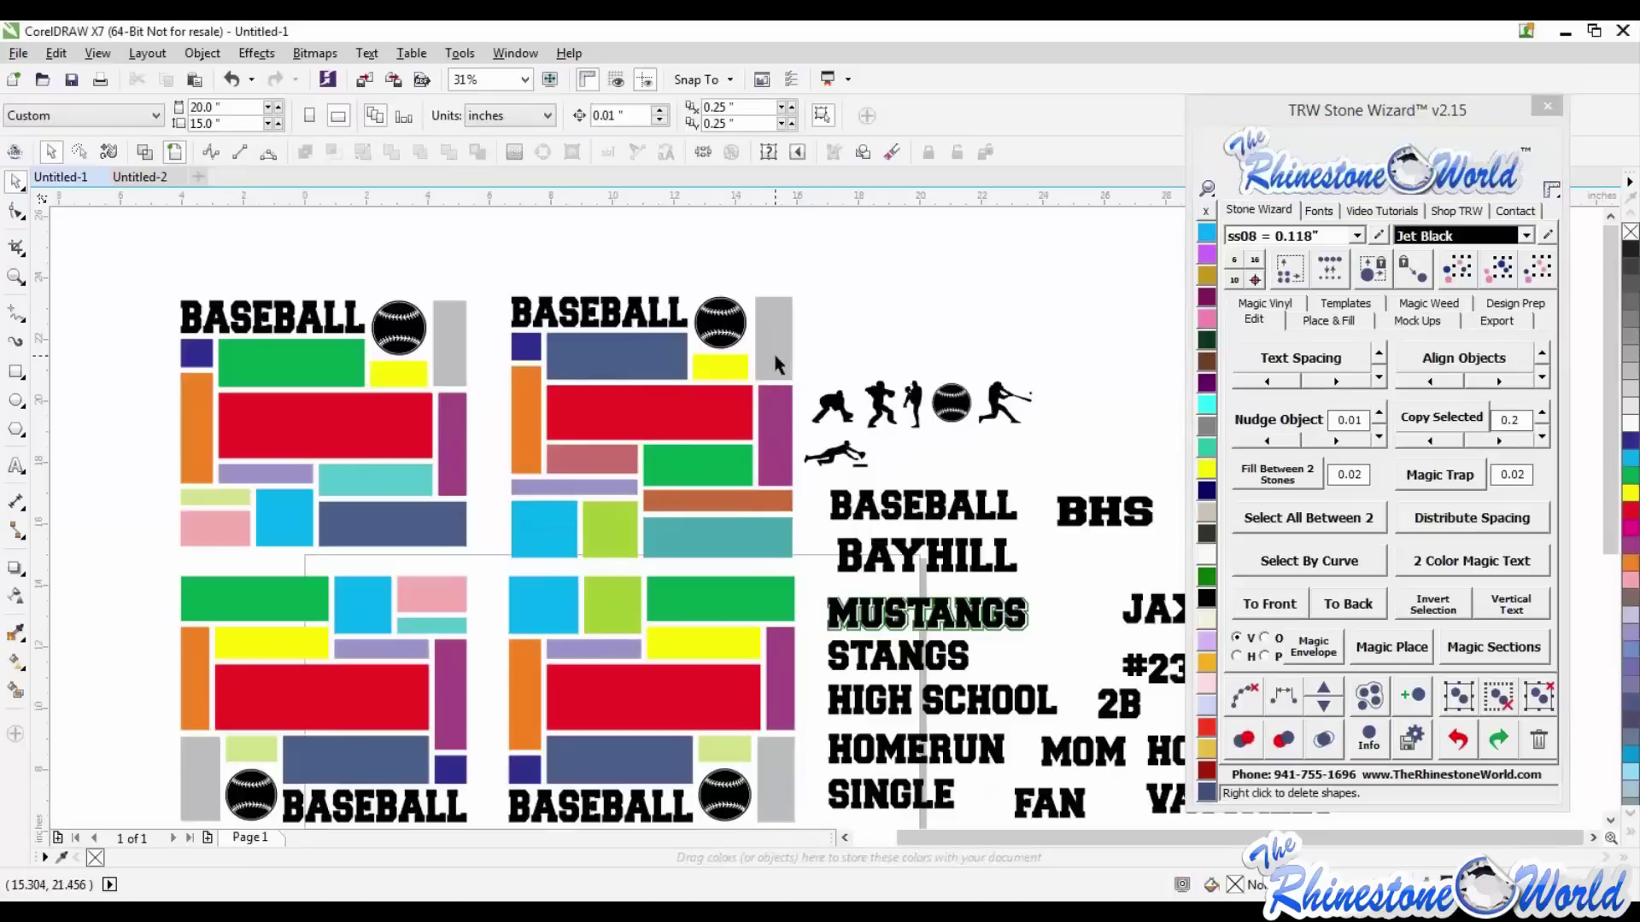
- Examine the tall light gray block in each of the four templates
left_click(775, 354)
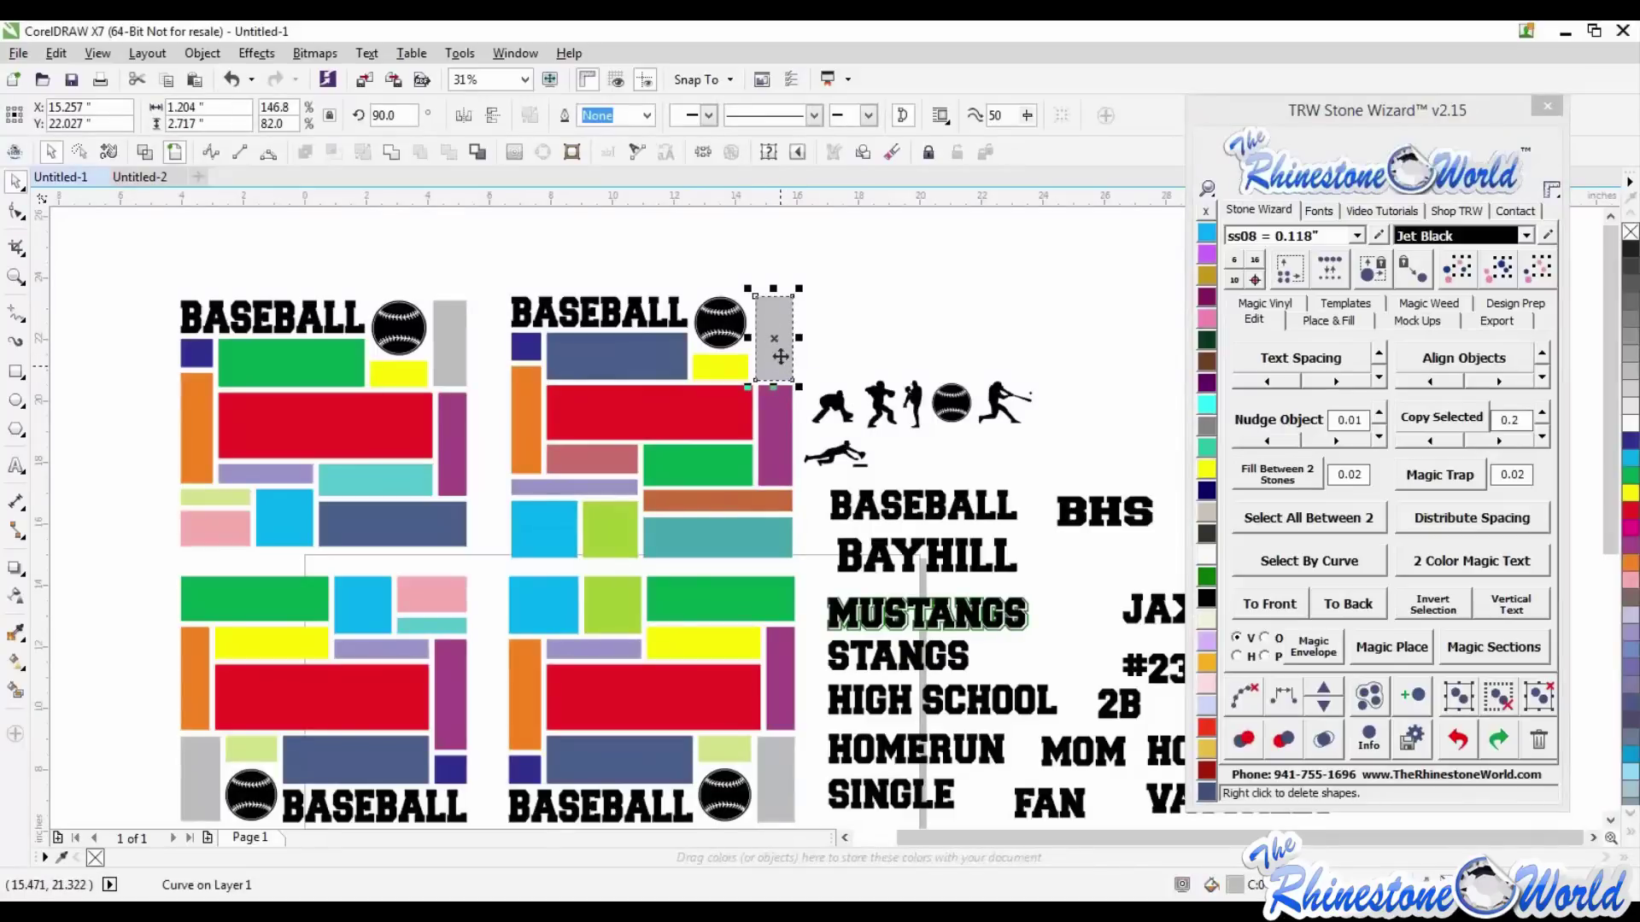
left_click(455, 360)
left_click(769, 757)
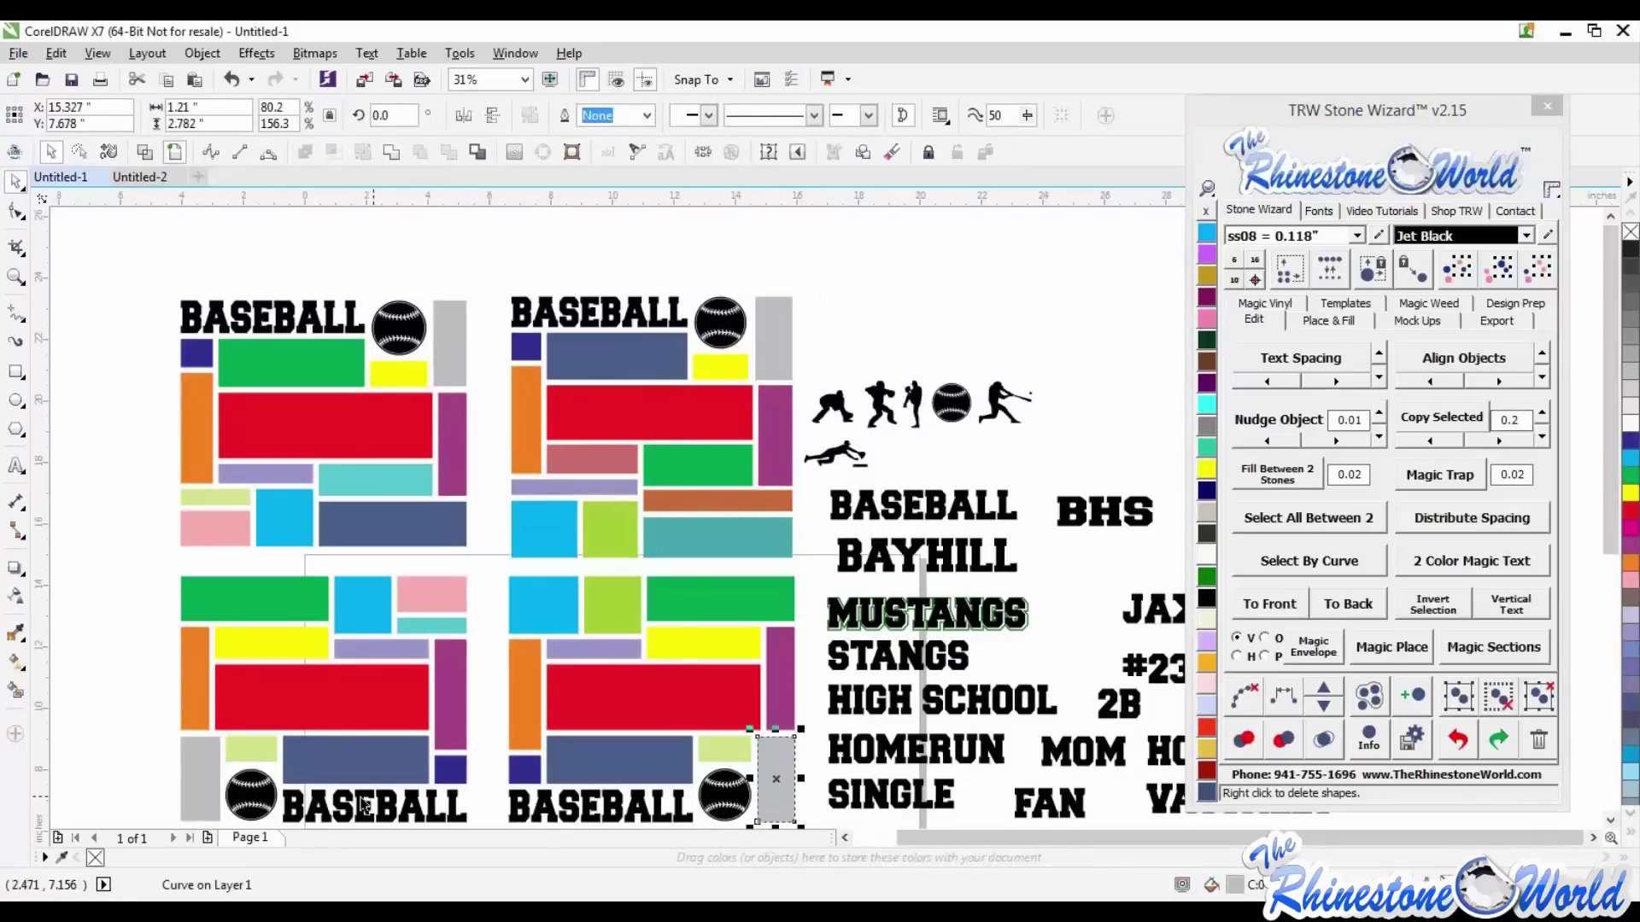
left_click(203, 792)
left_click(878, 299)
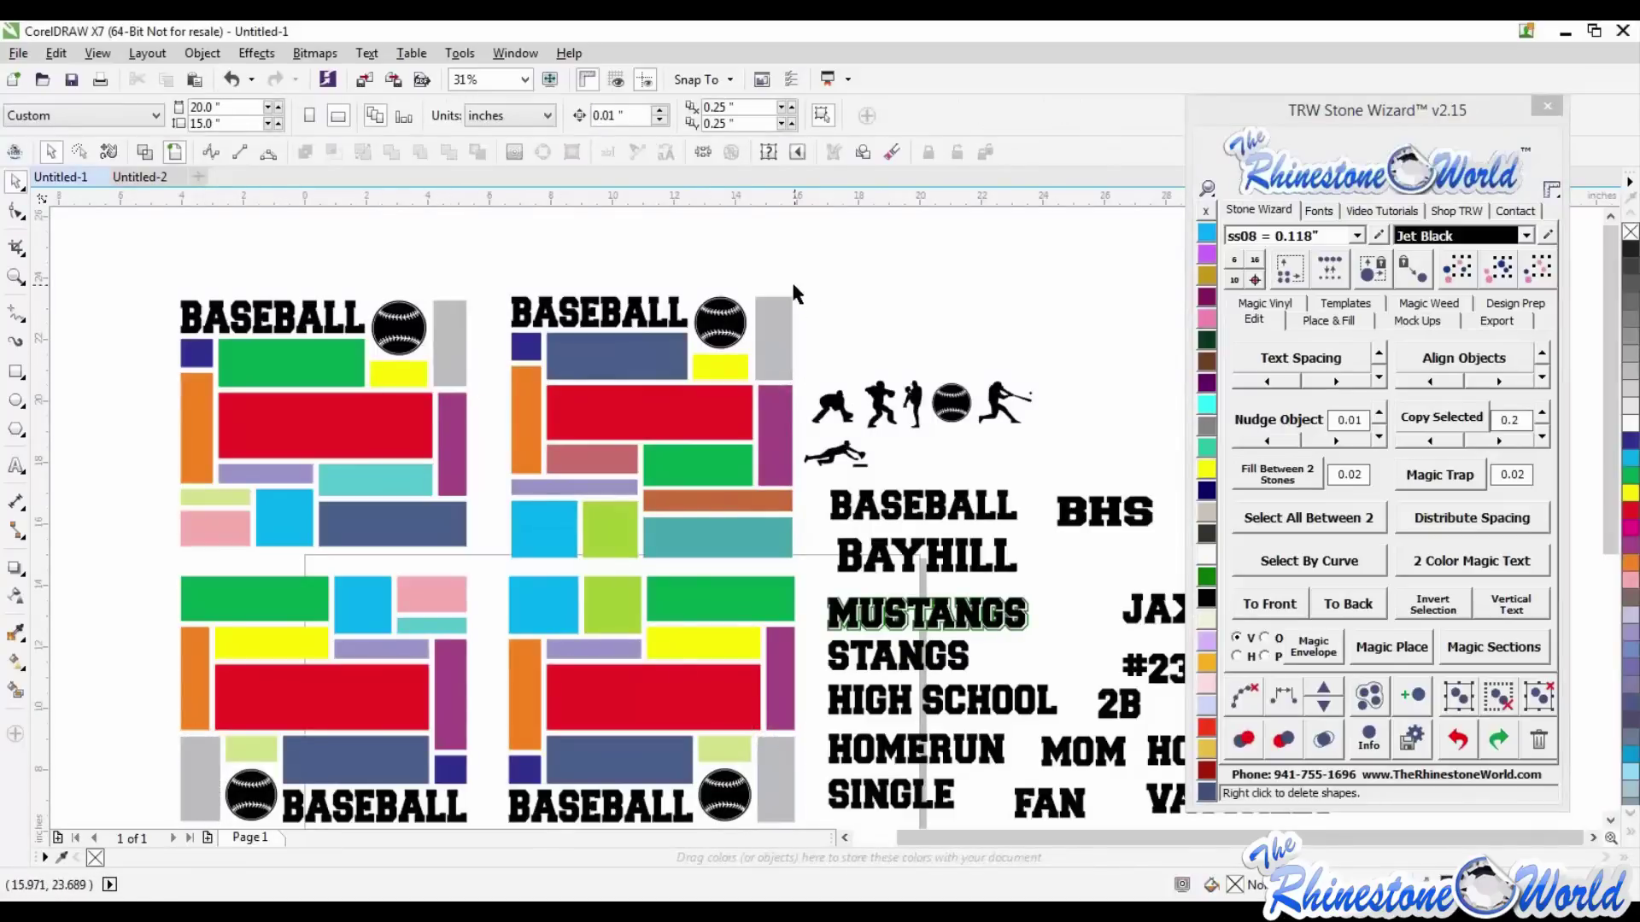
- Try to move the vertical BHS text below the word lists, and undo the move
scroll(772, 315, "down", 1)
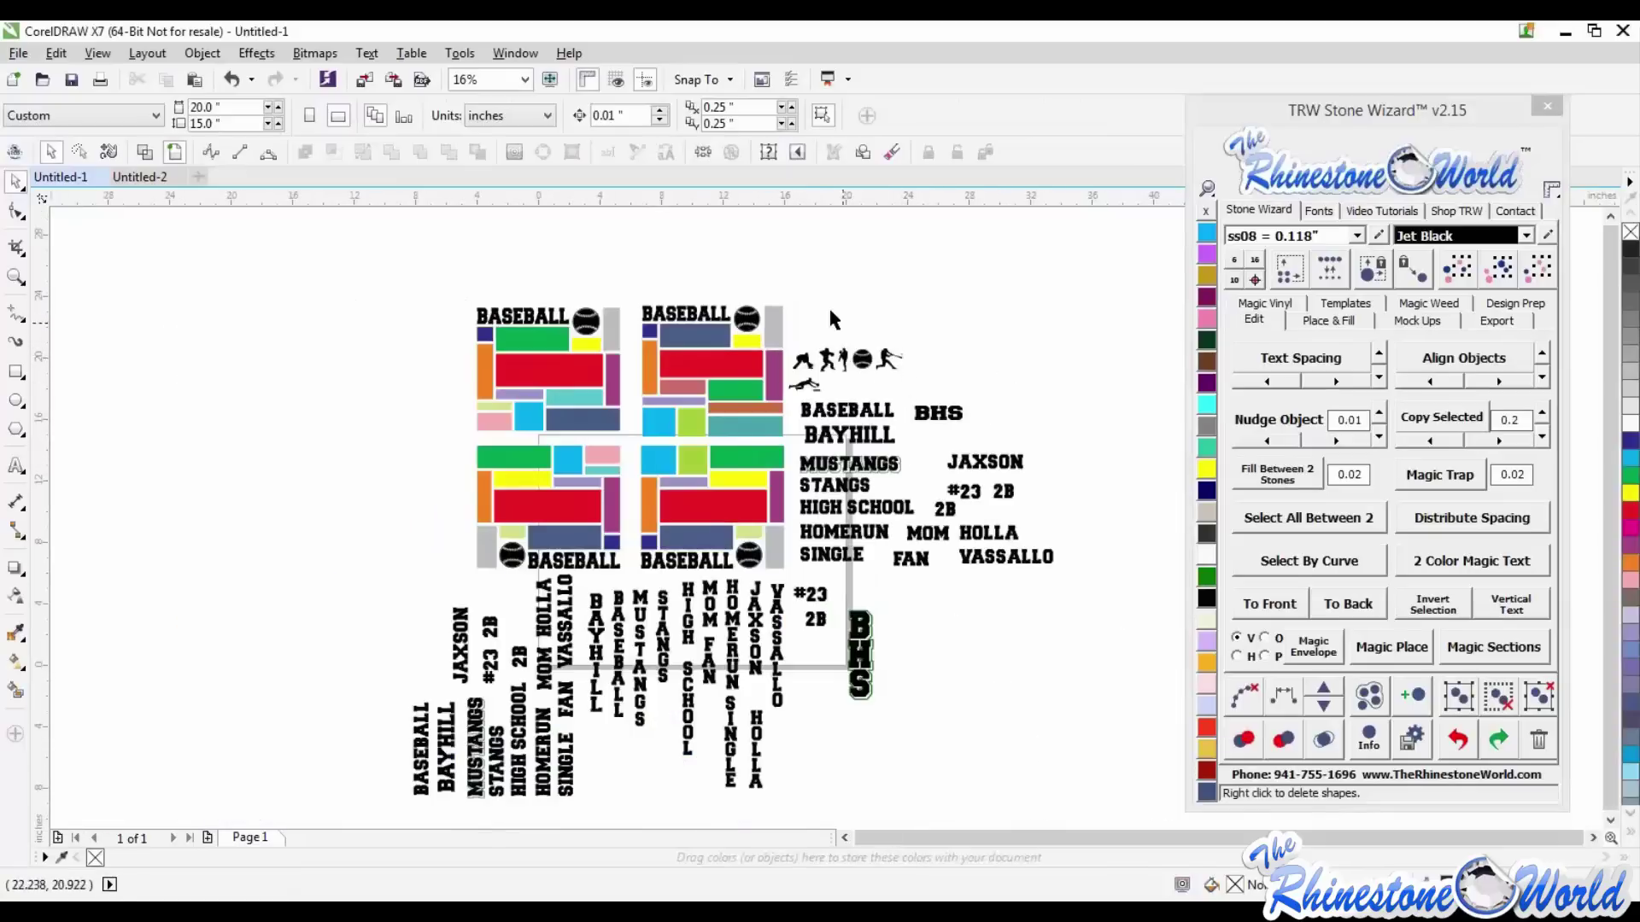
scroll(816, 310, "up", 1)
scroll(825, 321, "down", 1)
left_click_drag(868, 664, 882, 655)
left_click(975, 649)
scroll(877, 675, "up", 1)
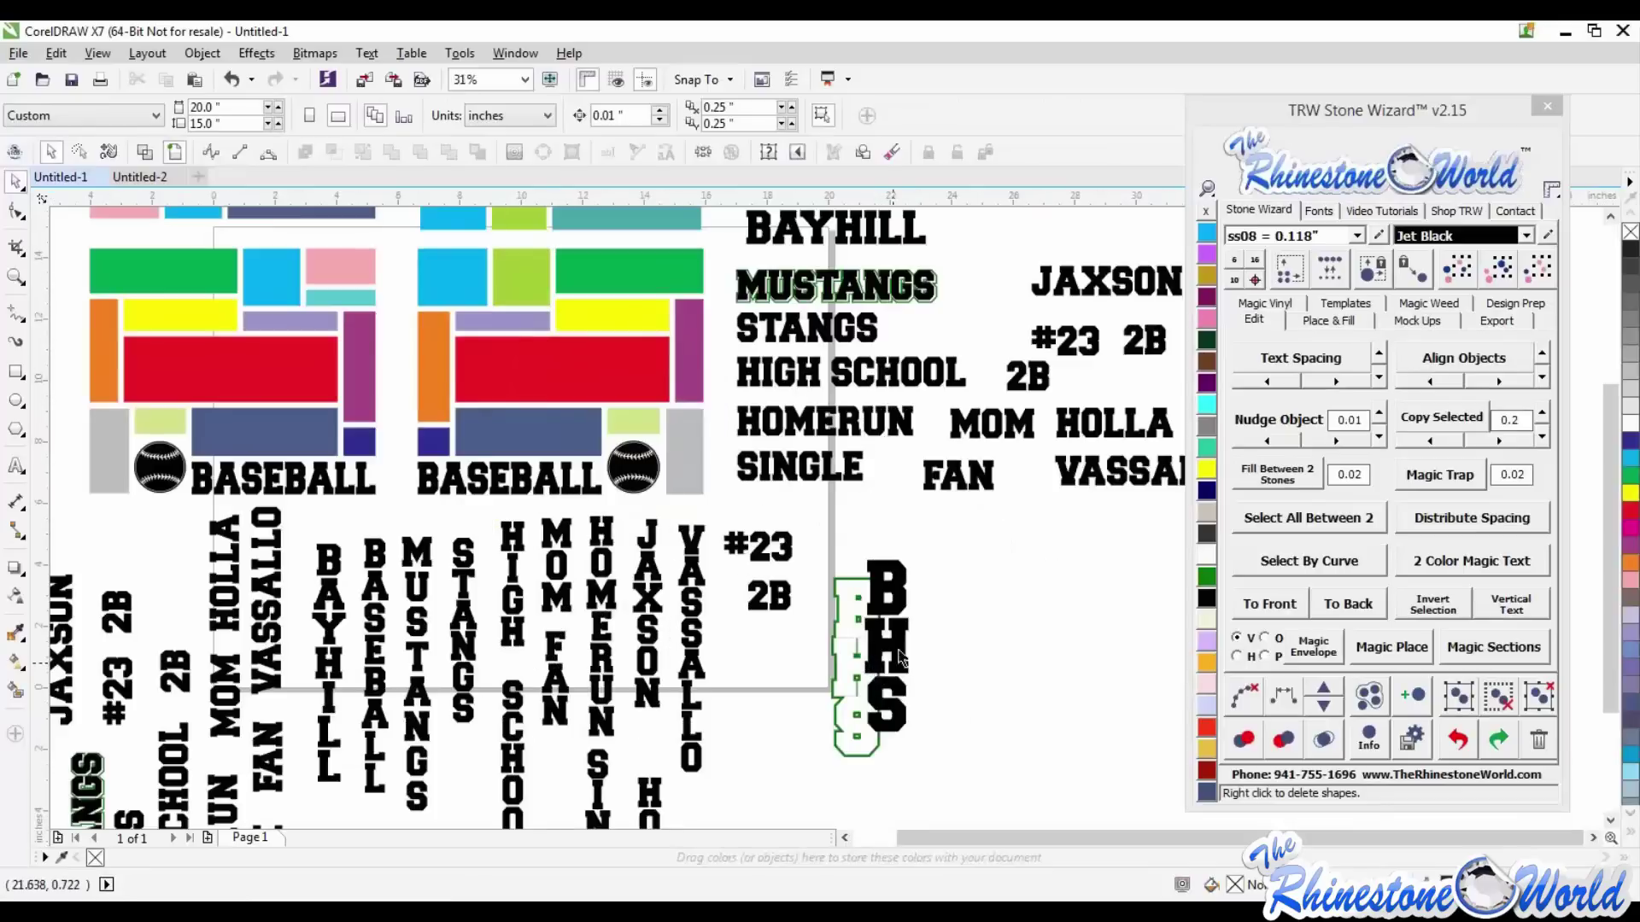
key("ctrl+z")
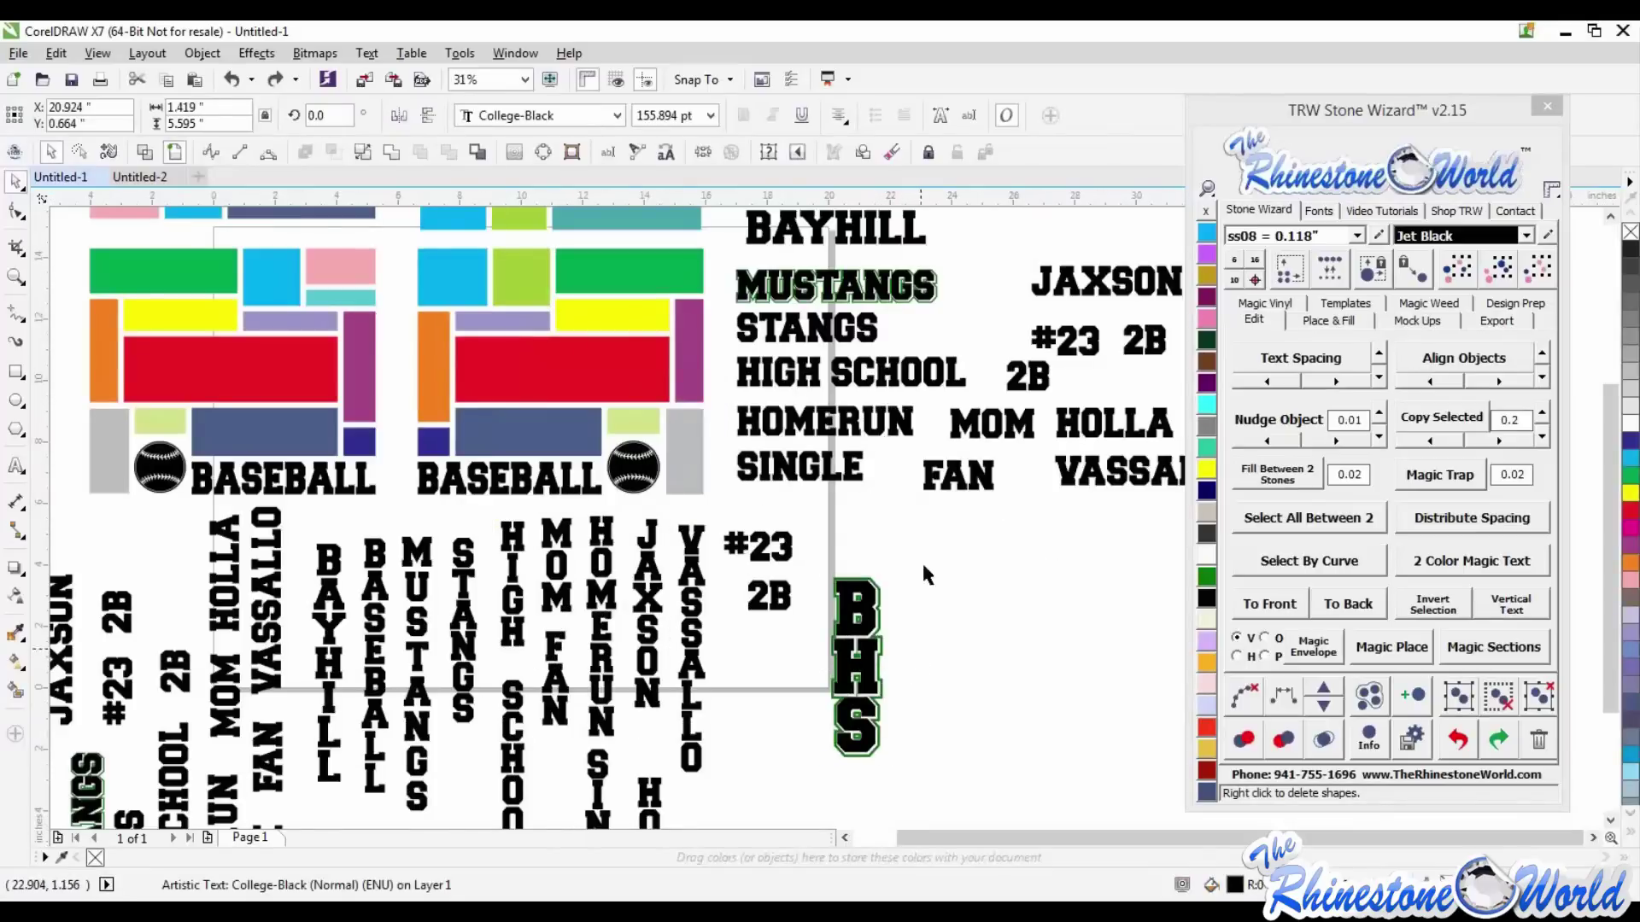
- Group the vertical BHS text with its outlines and move the group slightly up and to the right
left_click_drag(926, 543, 803, 789)
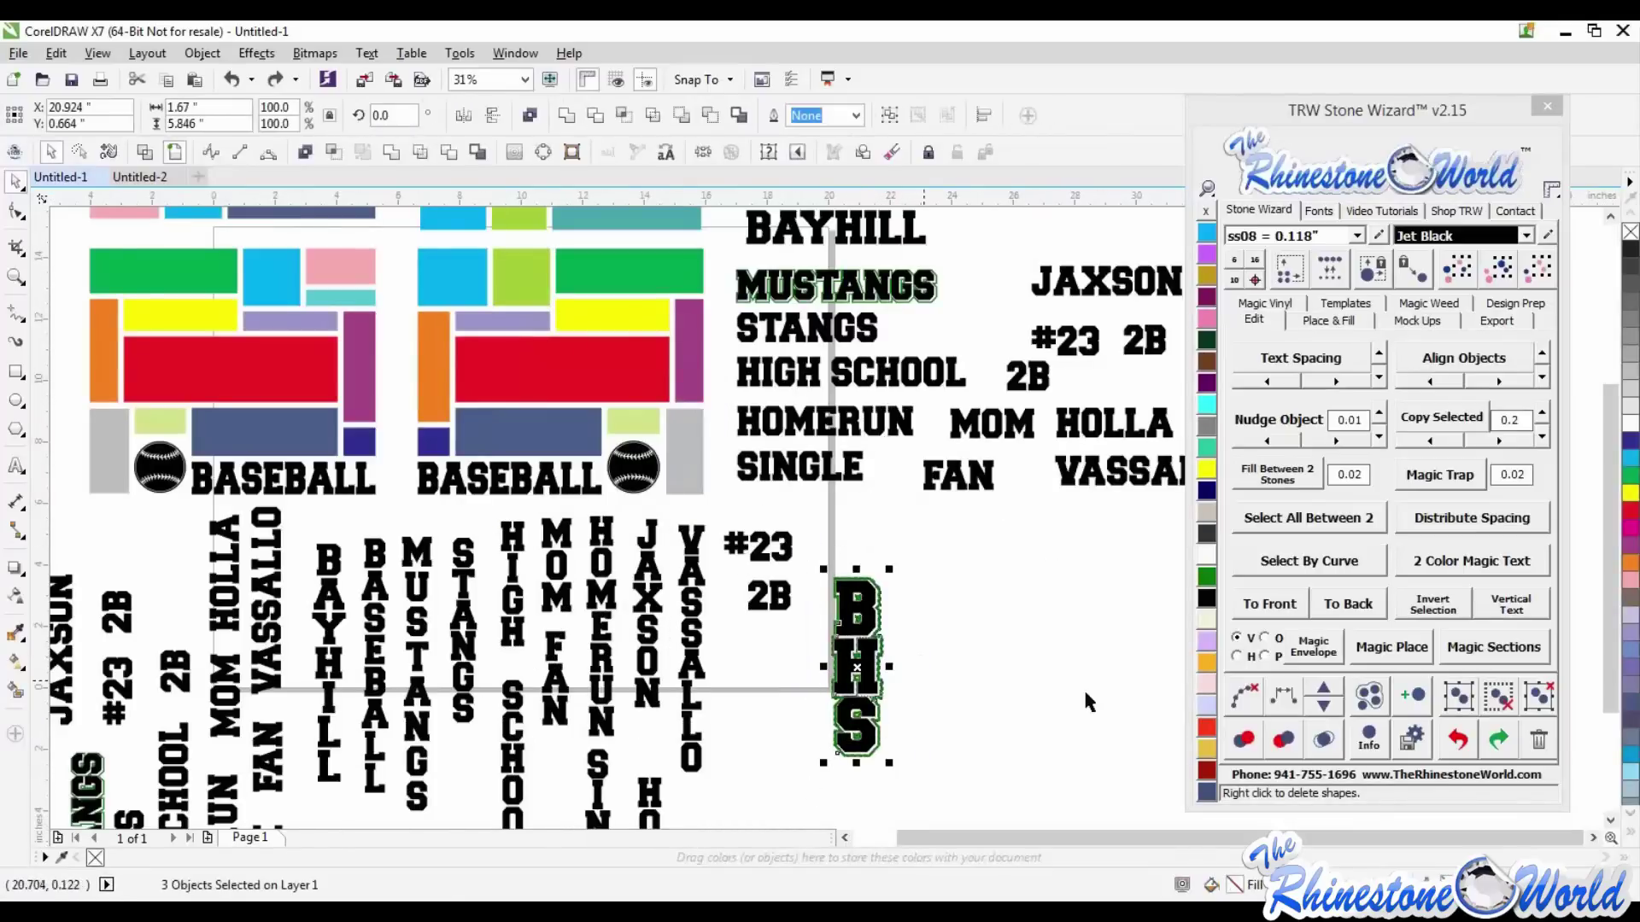
left_click(1459, 696)
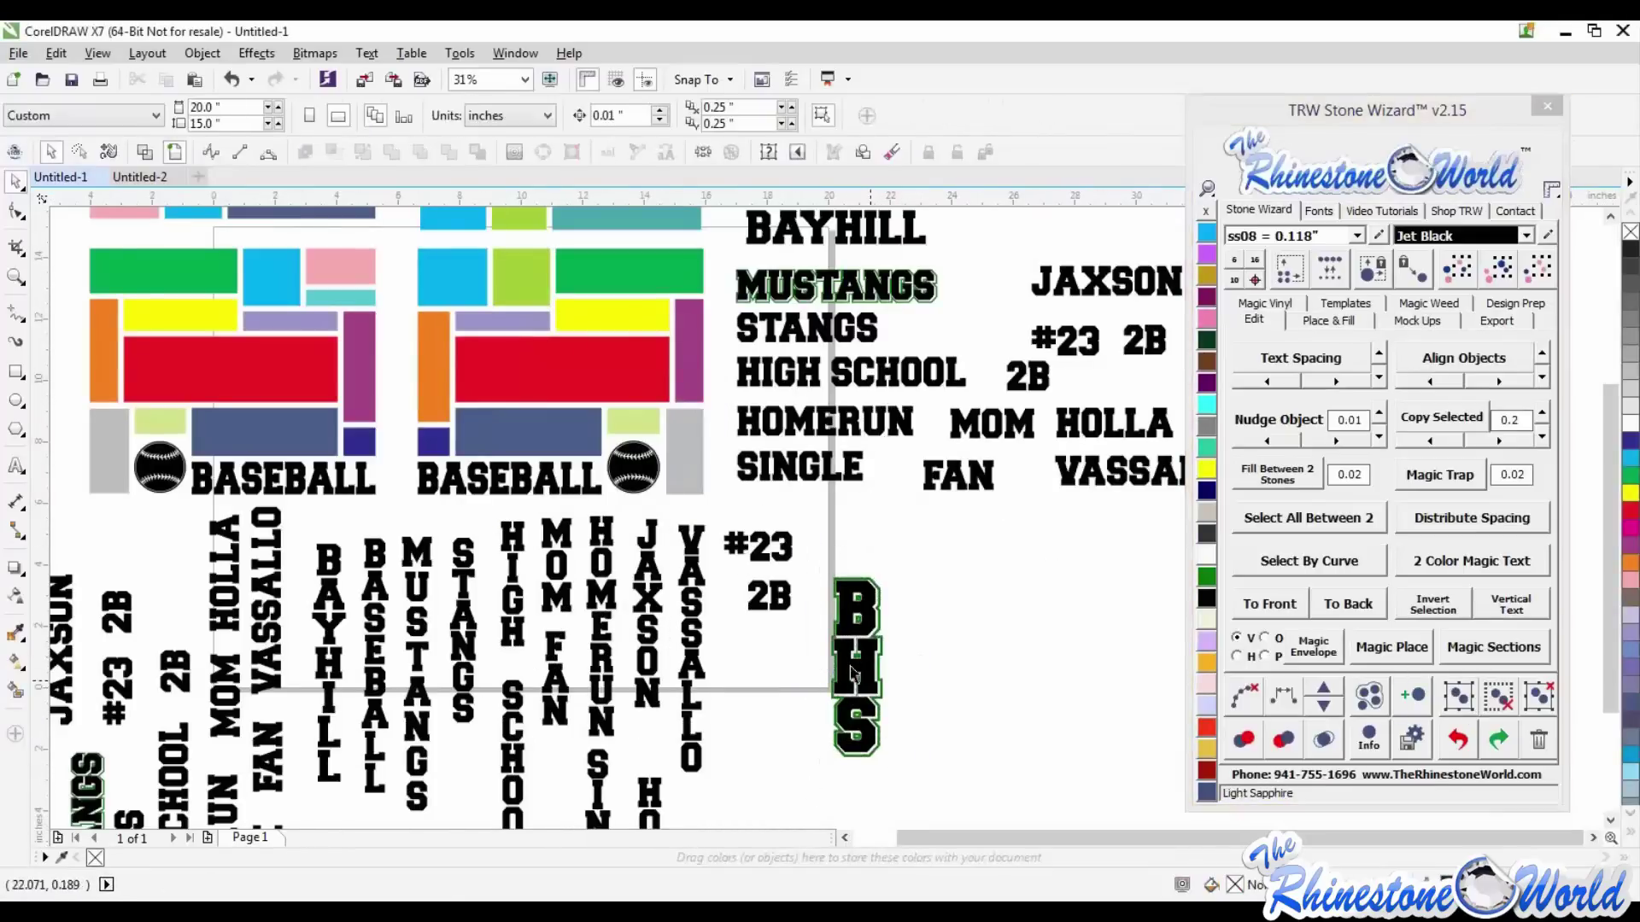
left_click_drag(857, 674, 883, 653)
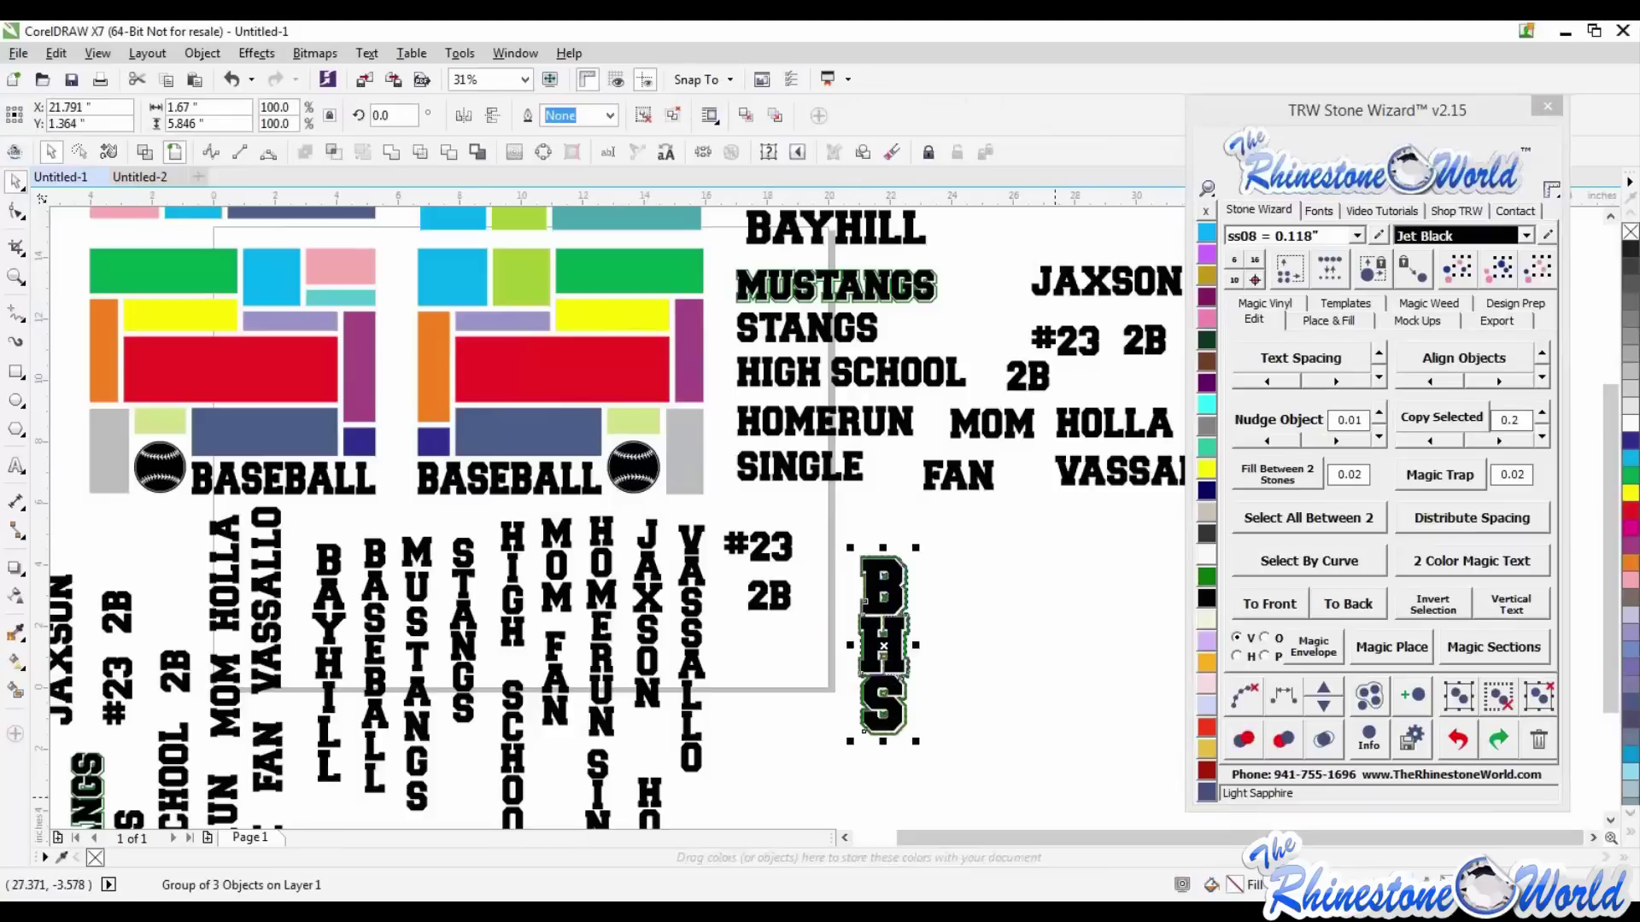
- Select all tall light gray blocks by color and fill them with the grouped vertical BHS text using Magic Envelope
scroll(975, 593, "down", 2)
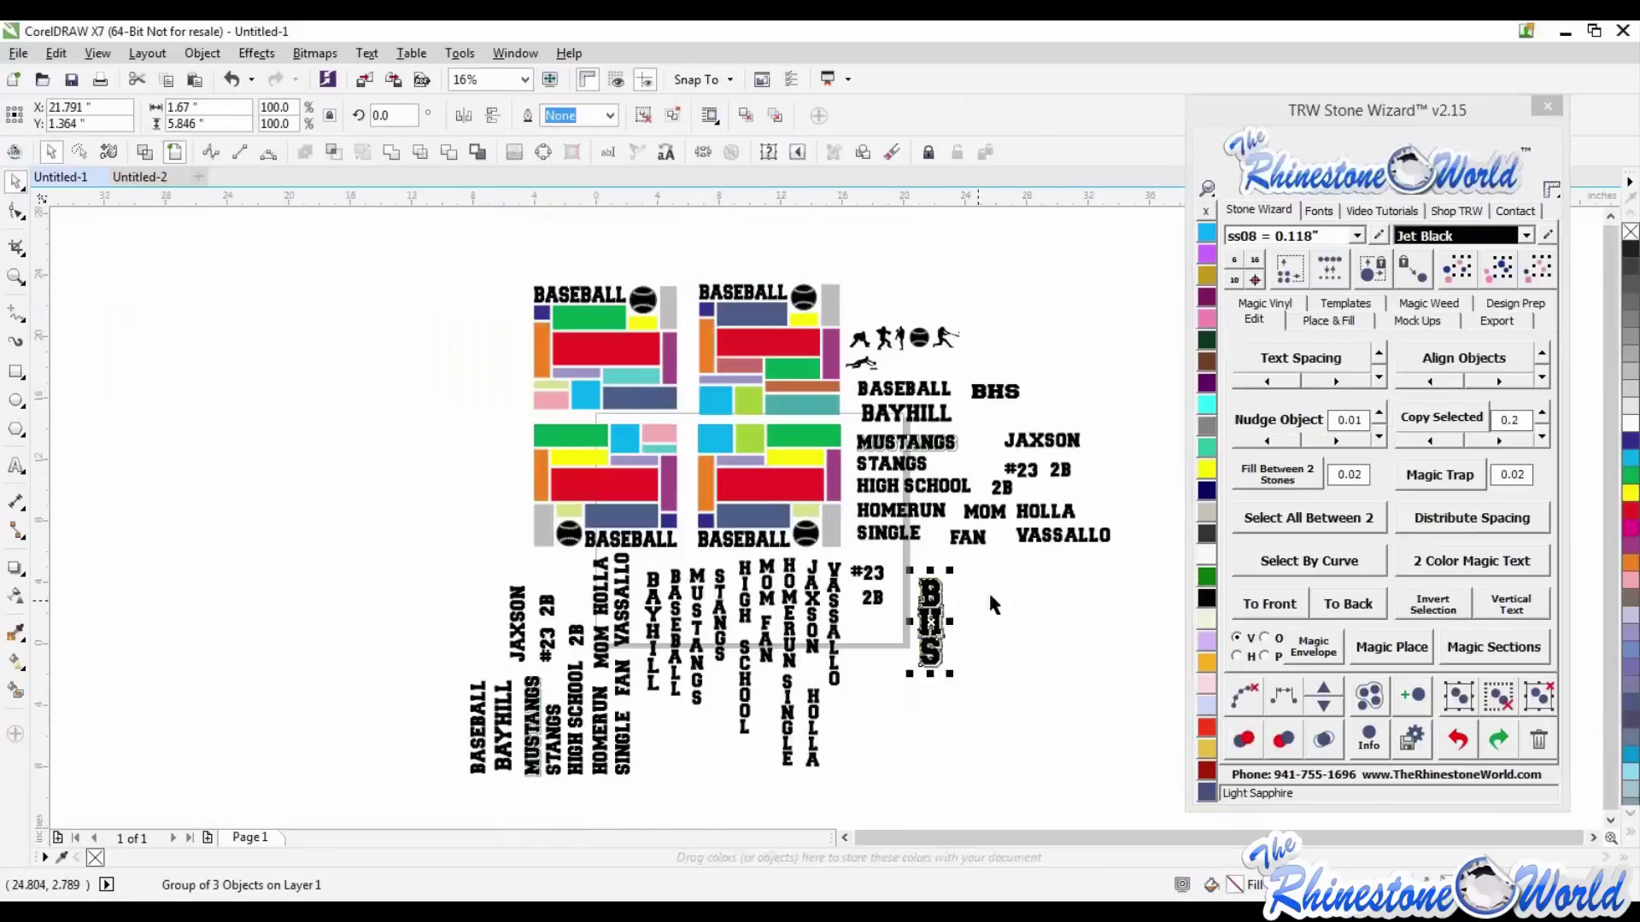
left_click(827, 536)
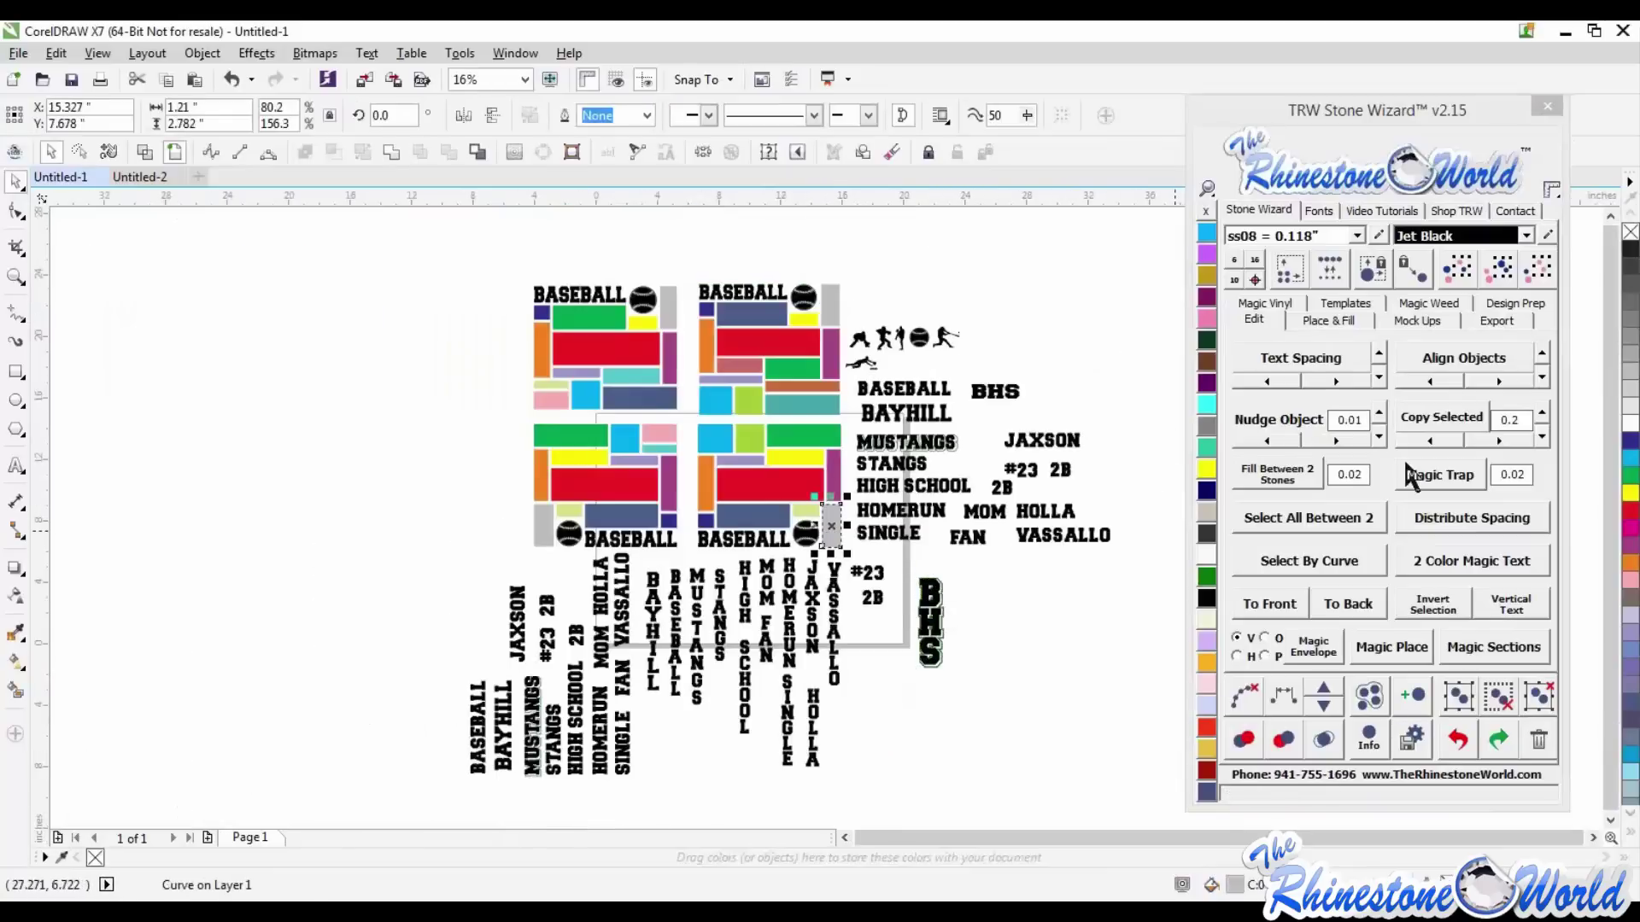
left_click(1499, 272)
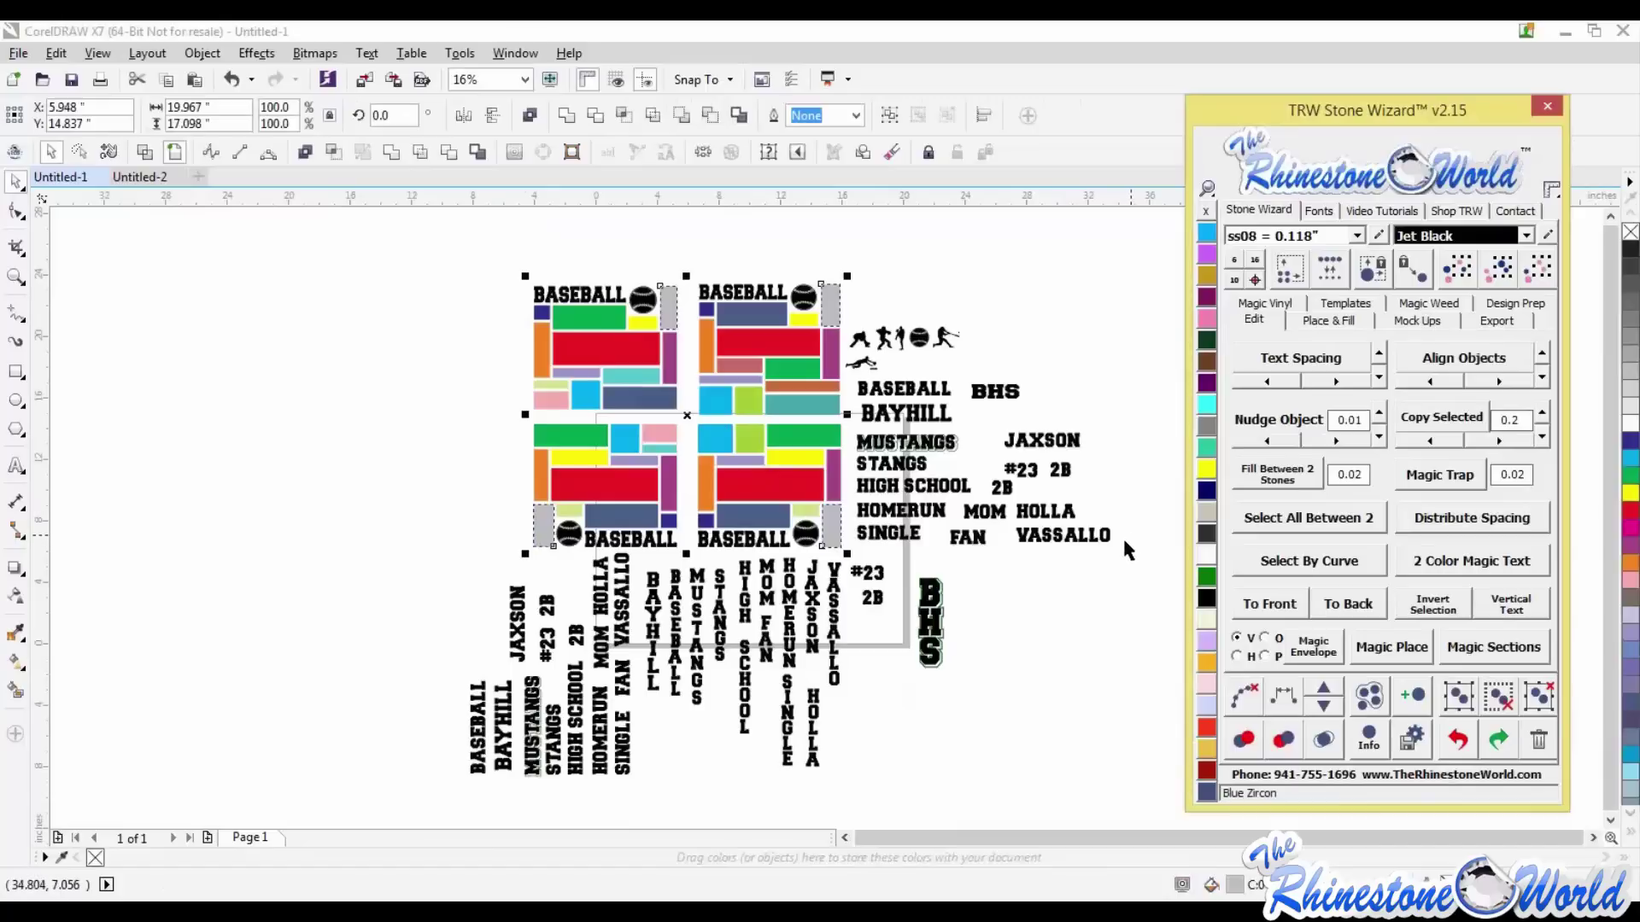
left_click(933, 634, "shift")
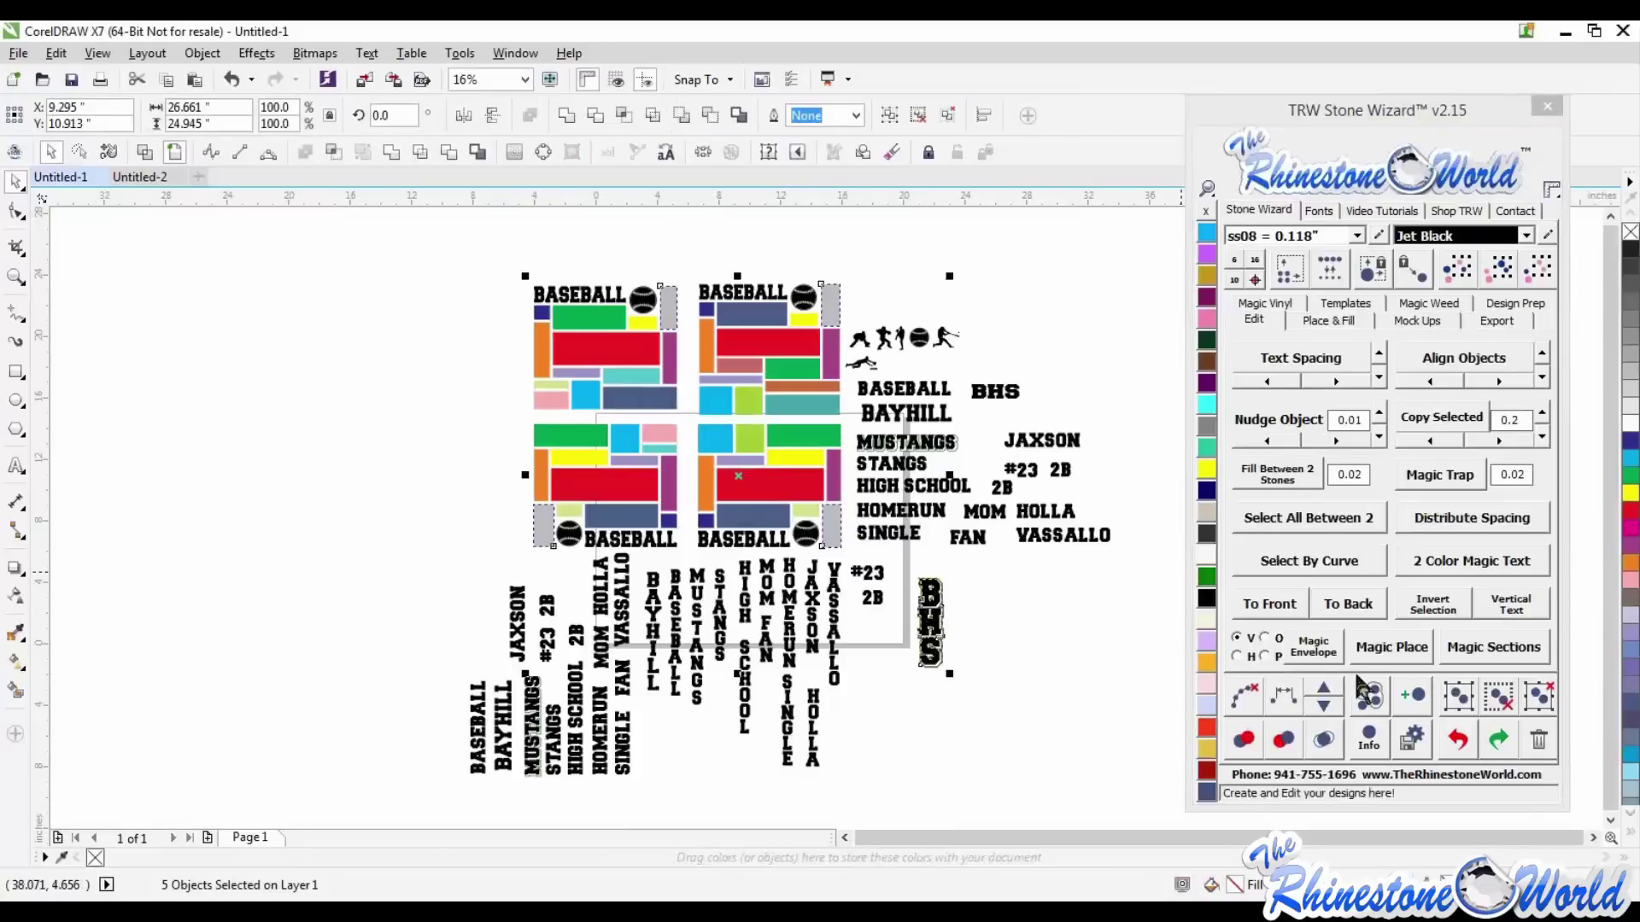
left_click(1307, 657)
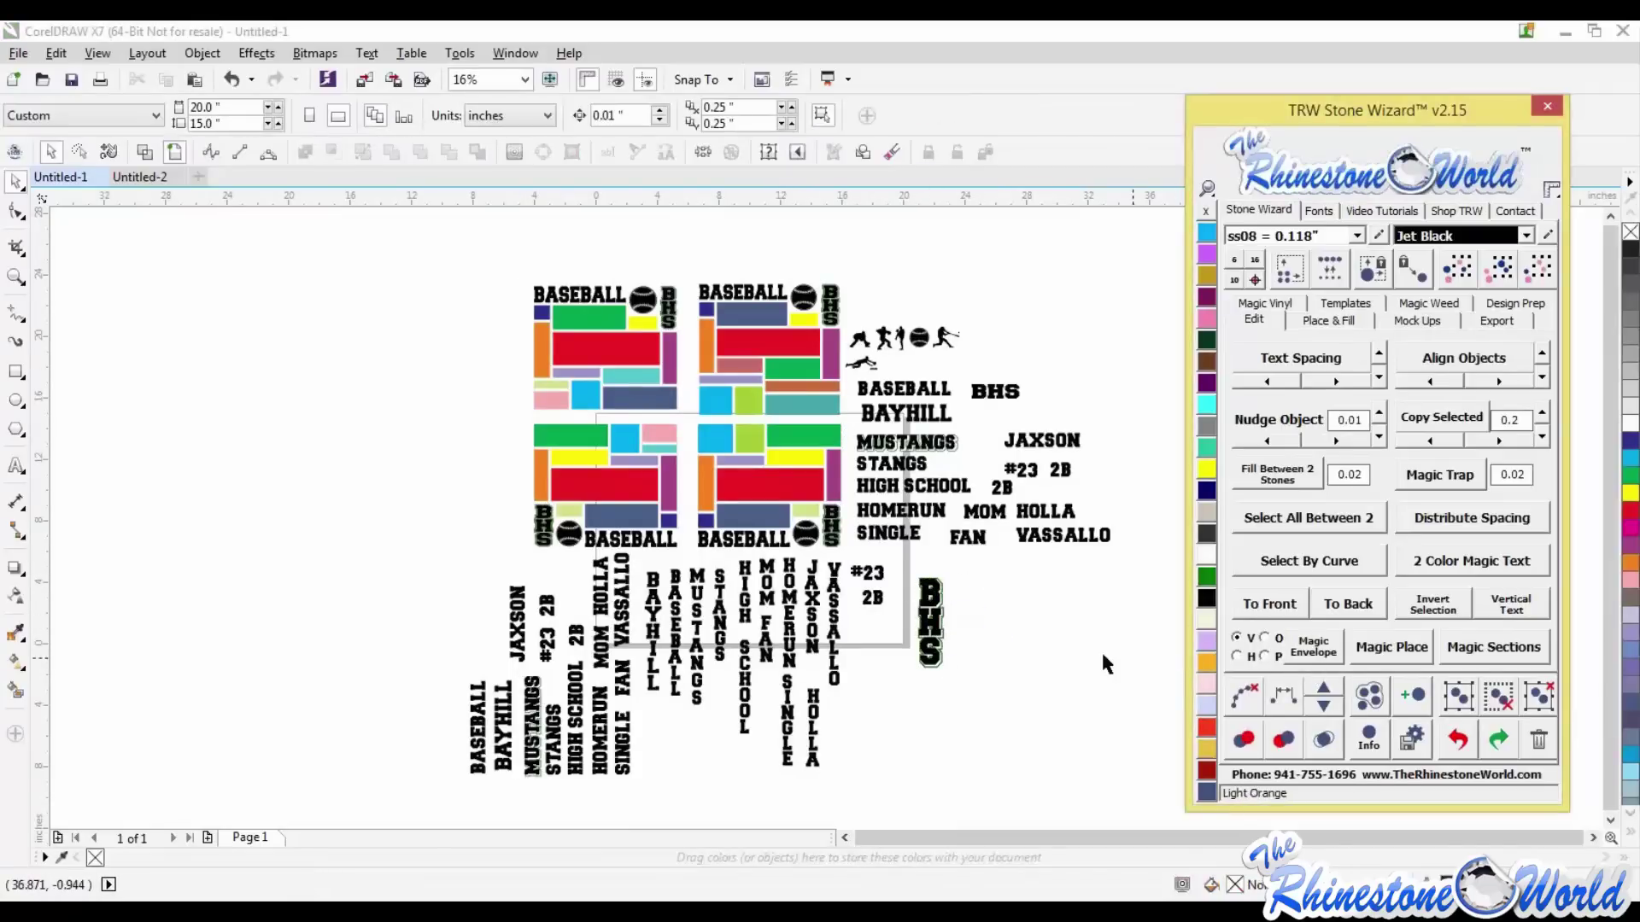
- Examine the BHS text placed in the templates and the baseball player graphics beside them
scroll(822, 286, "up", 5)
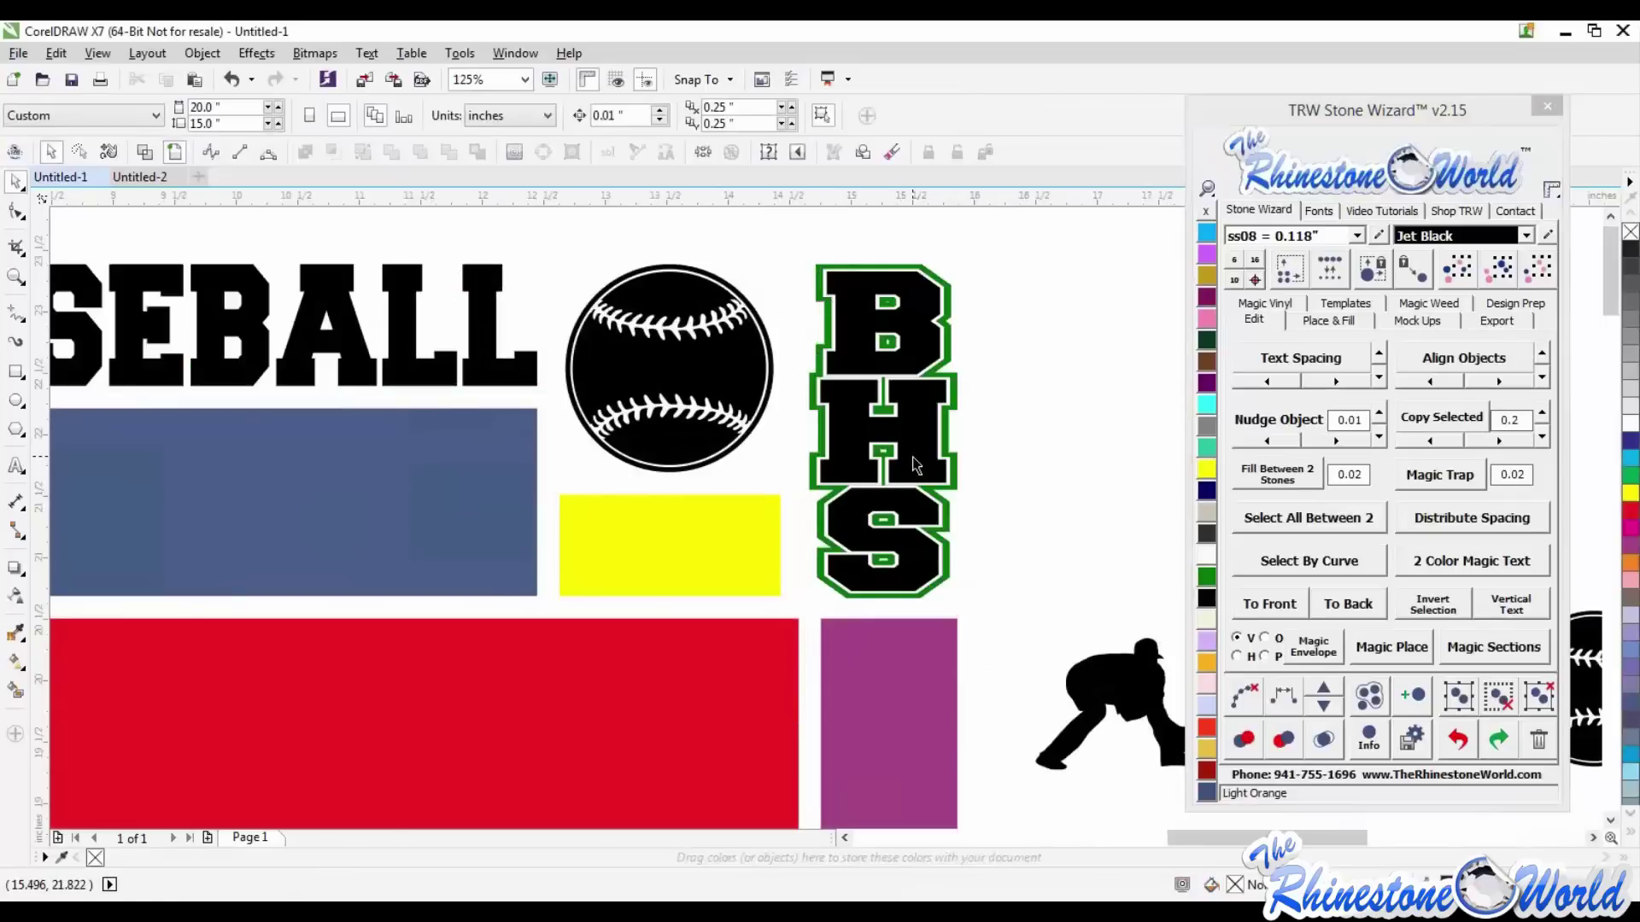
scroll(916, 464, "down", 5)
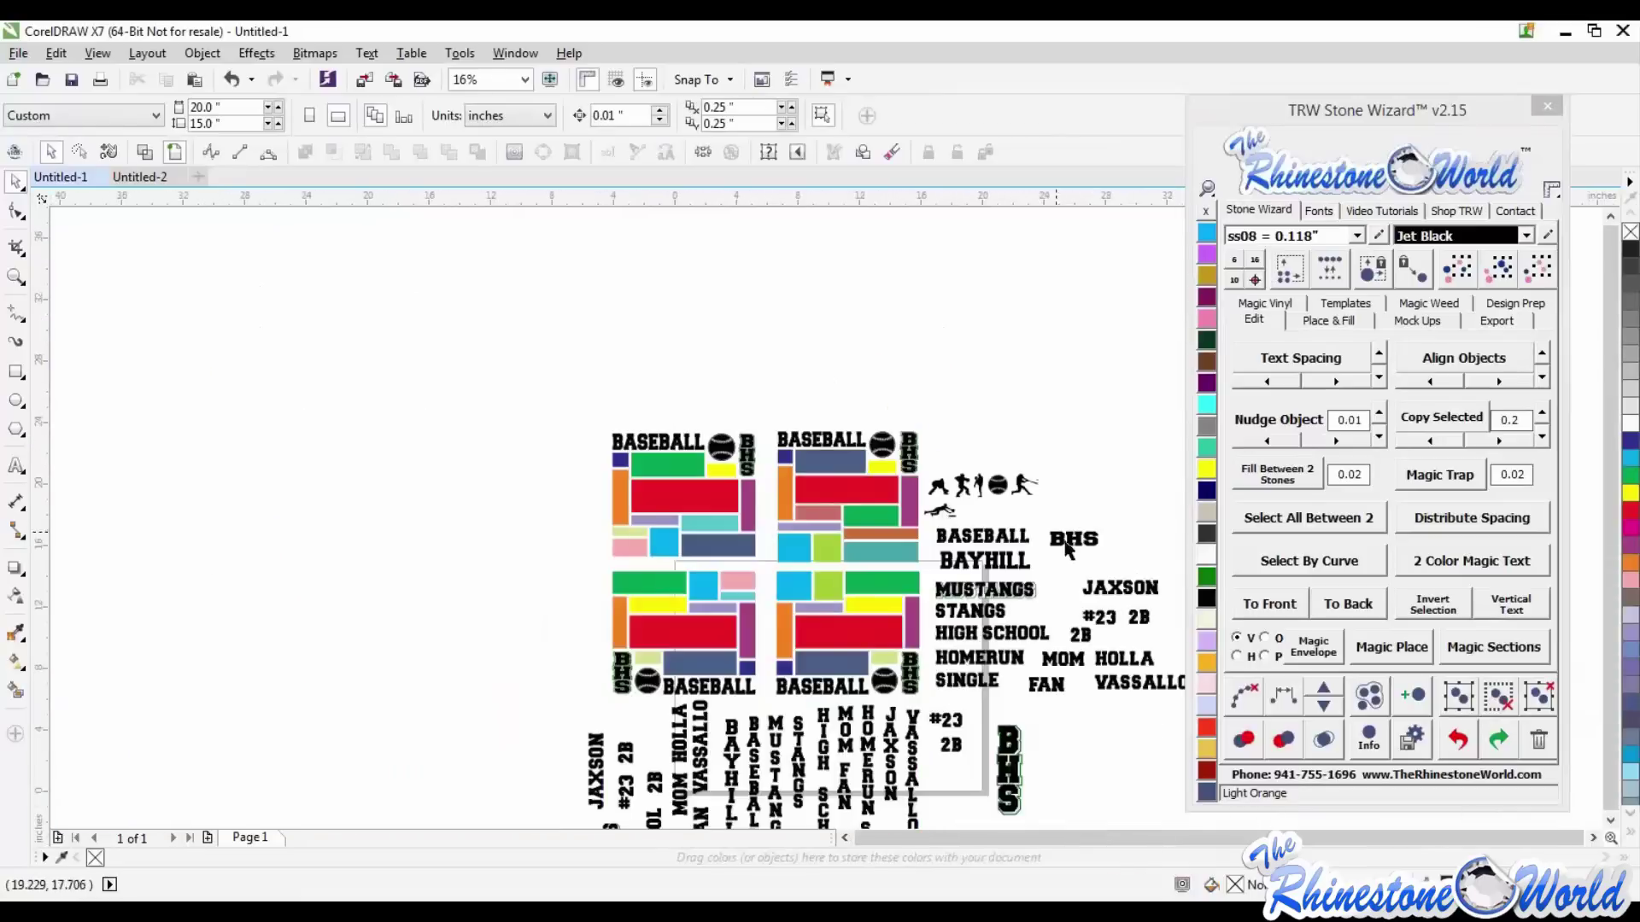
scroll(1001, 495, "up", 4)
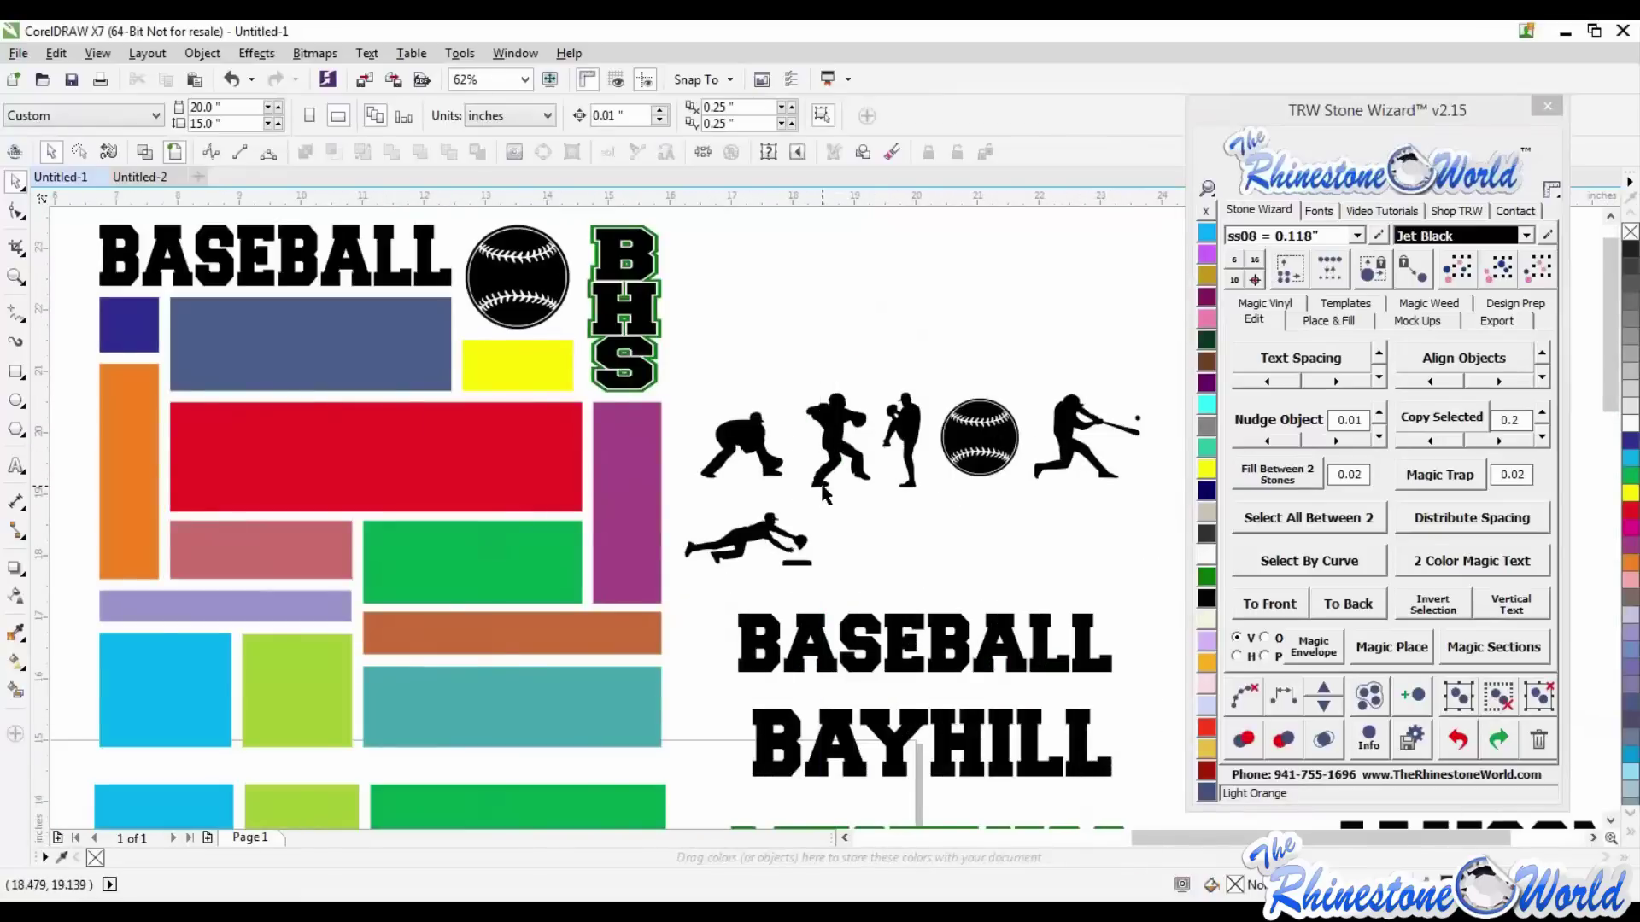
scroll(825, 493, "down", 2)
scroll(871, 478, "up", 2)
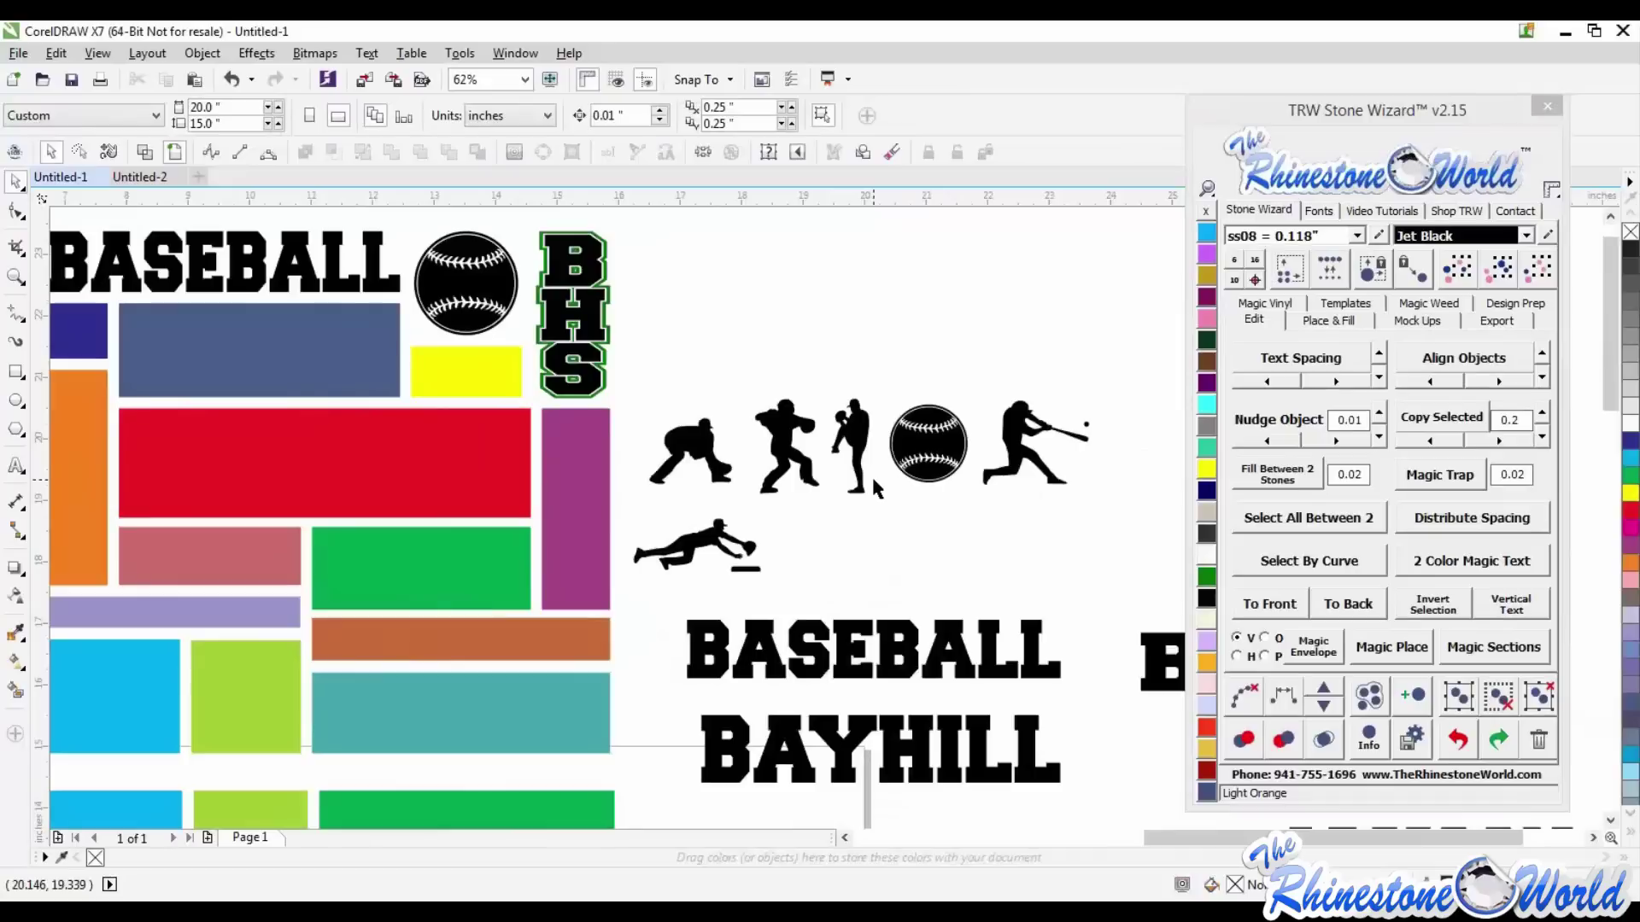
scroll(752, 529, "down", 4)
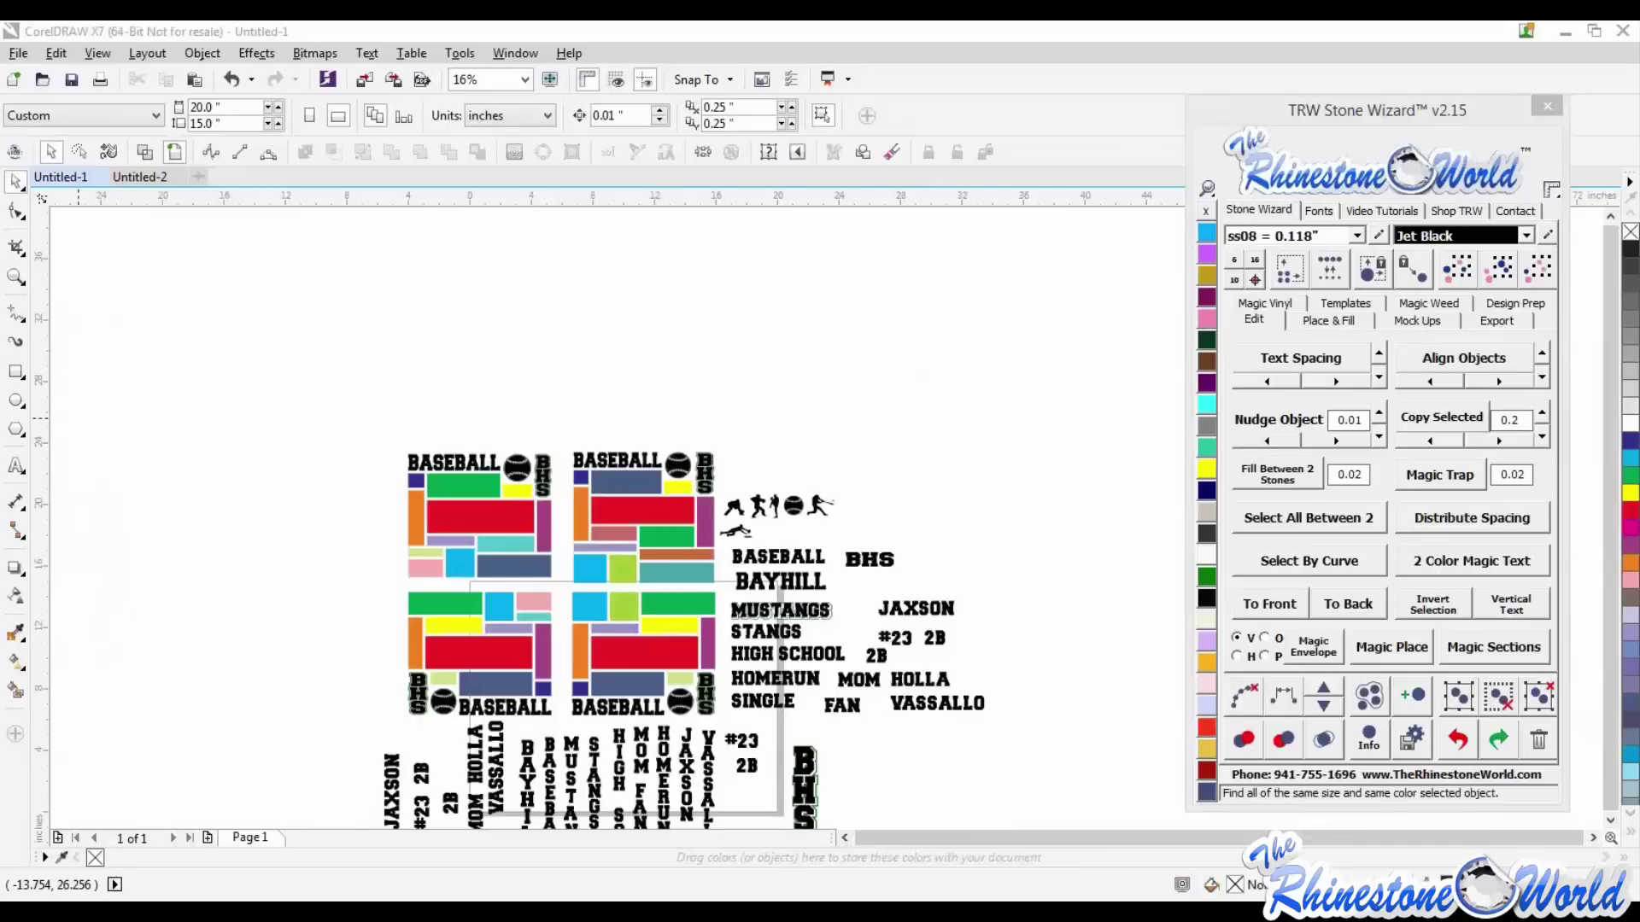
- Switch to the browser and view the TRW High School Decal Fundraising Pack Vol. 2 product in the Fundraising Packs category
left_click_drag(0, 36, 719, 35)
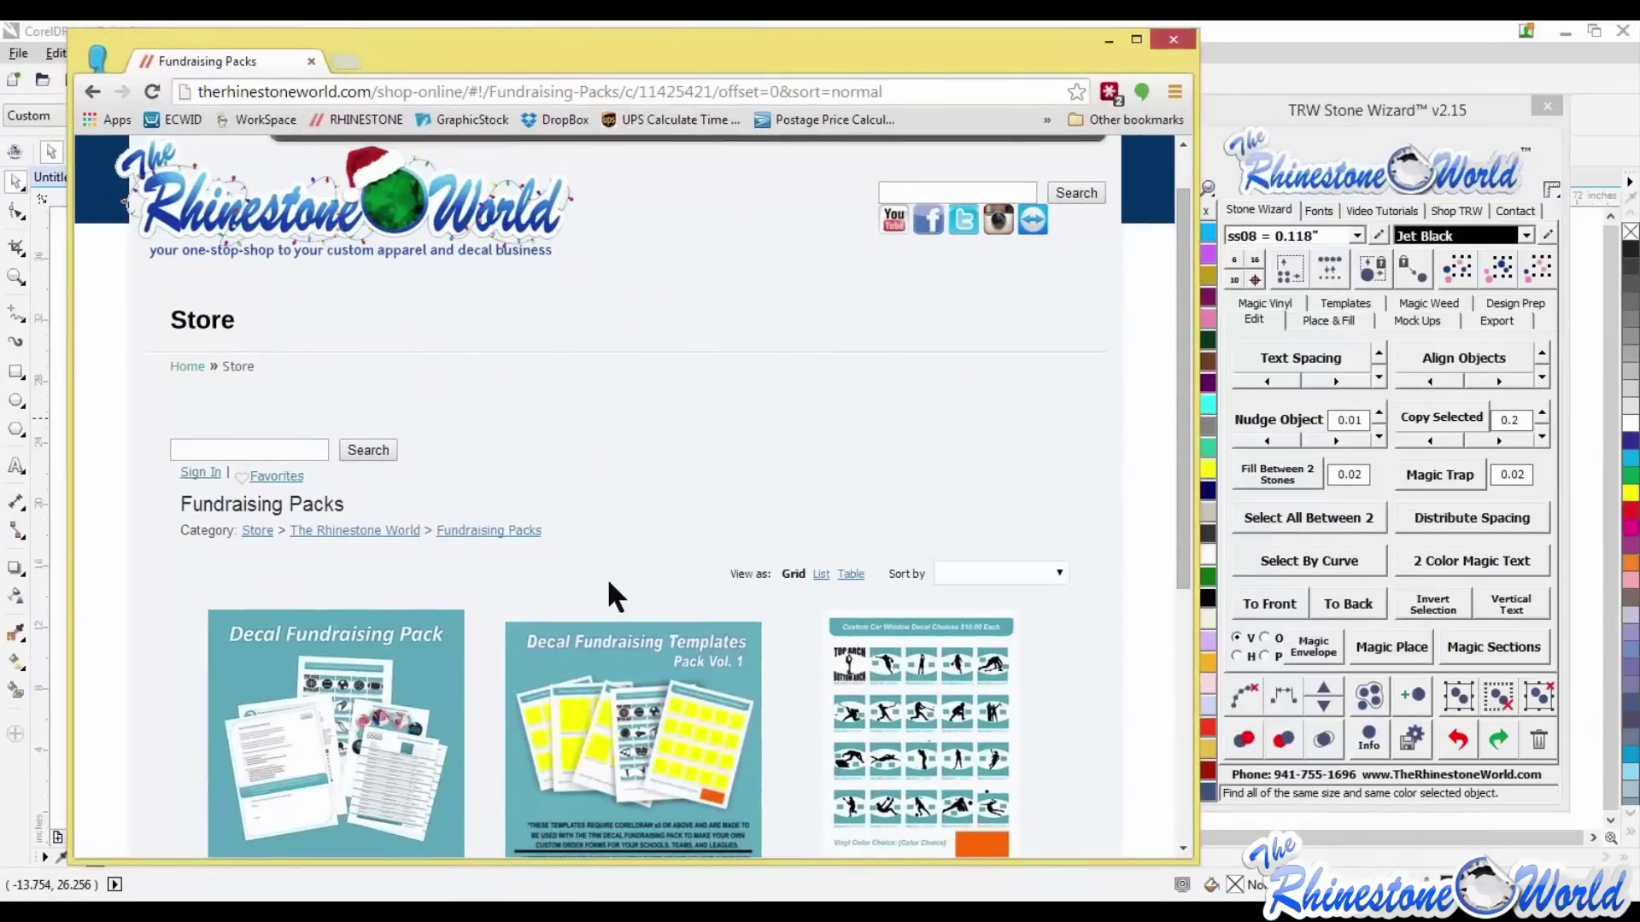
scroll(847, 389, "down", 1)
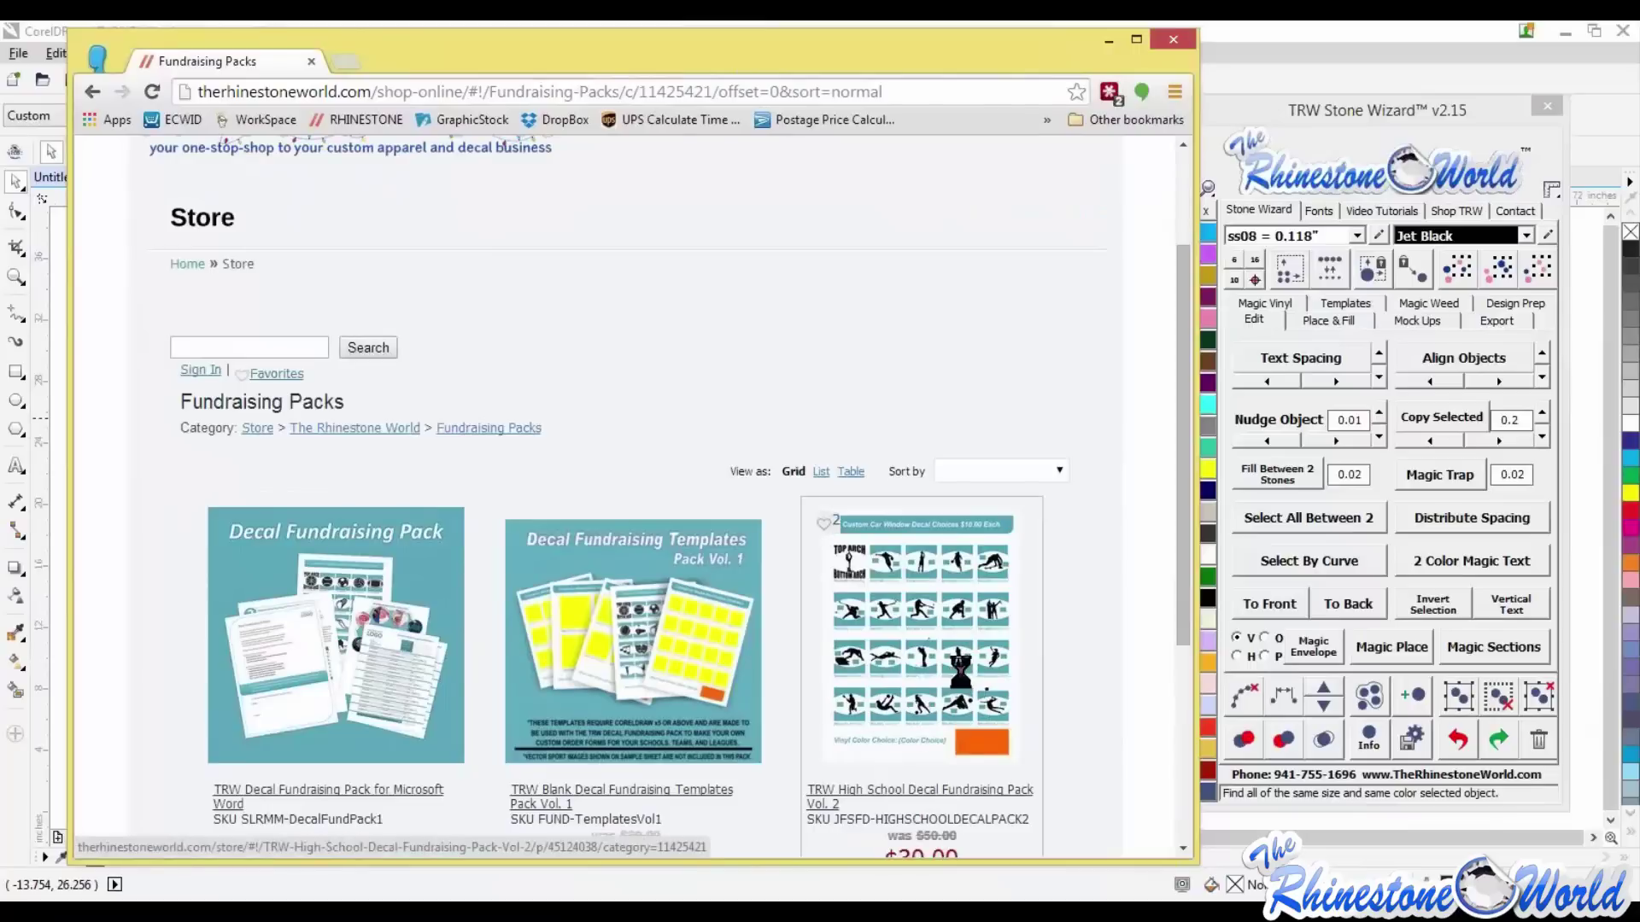
left_click(959, 668)
scroll(791, 342, "down", 1)
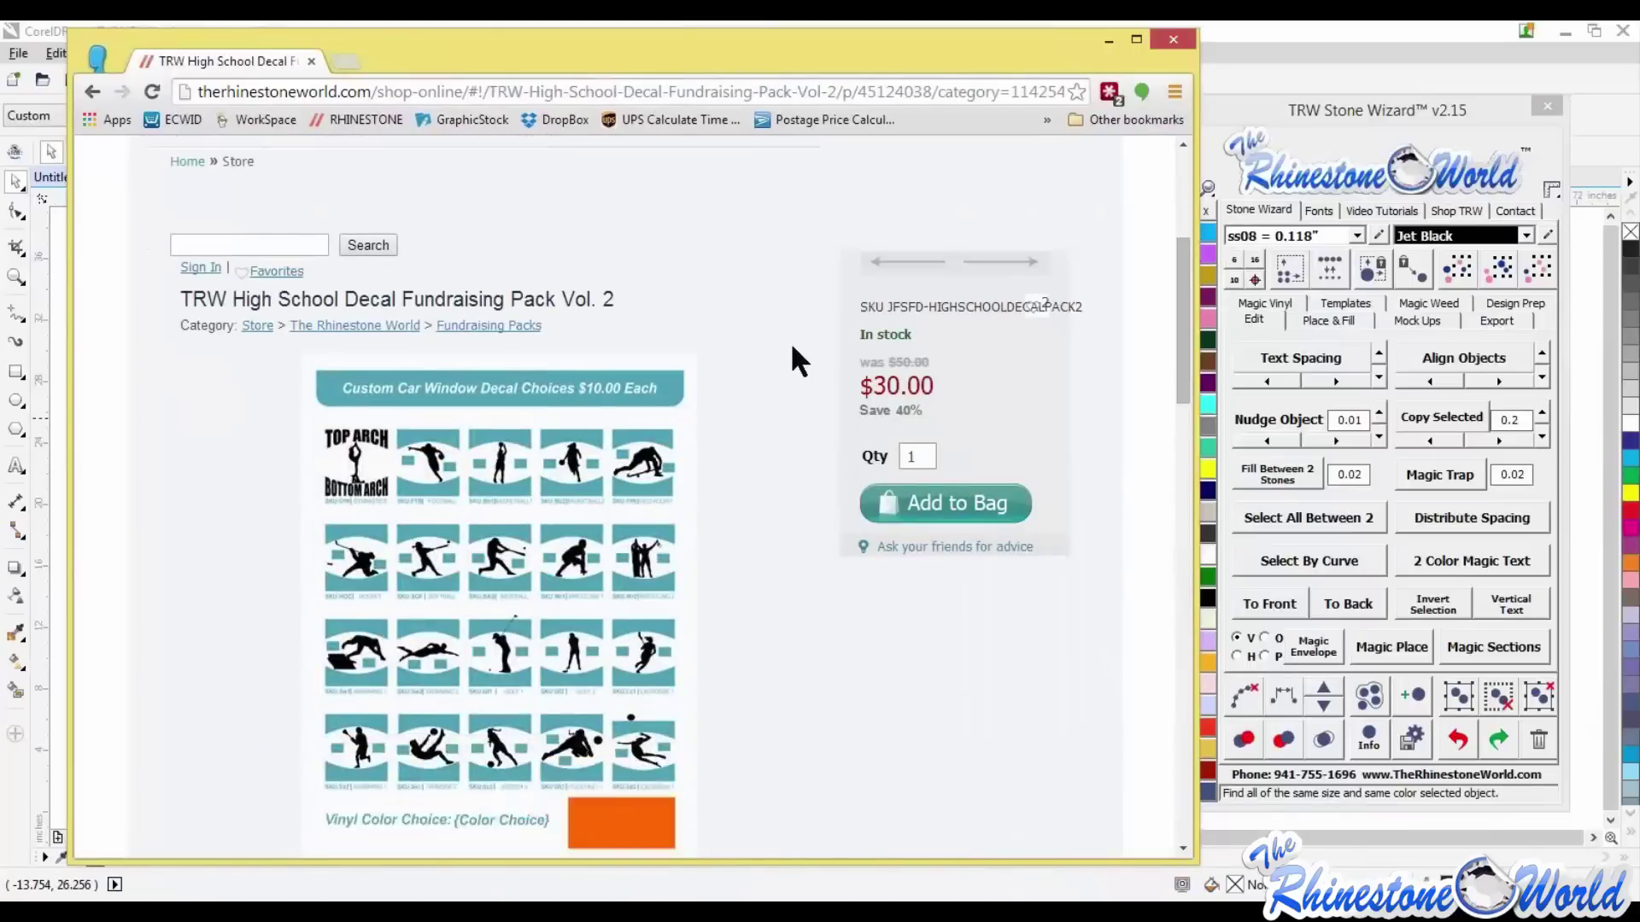
scroll(791, 341, "down", 1)
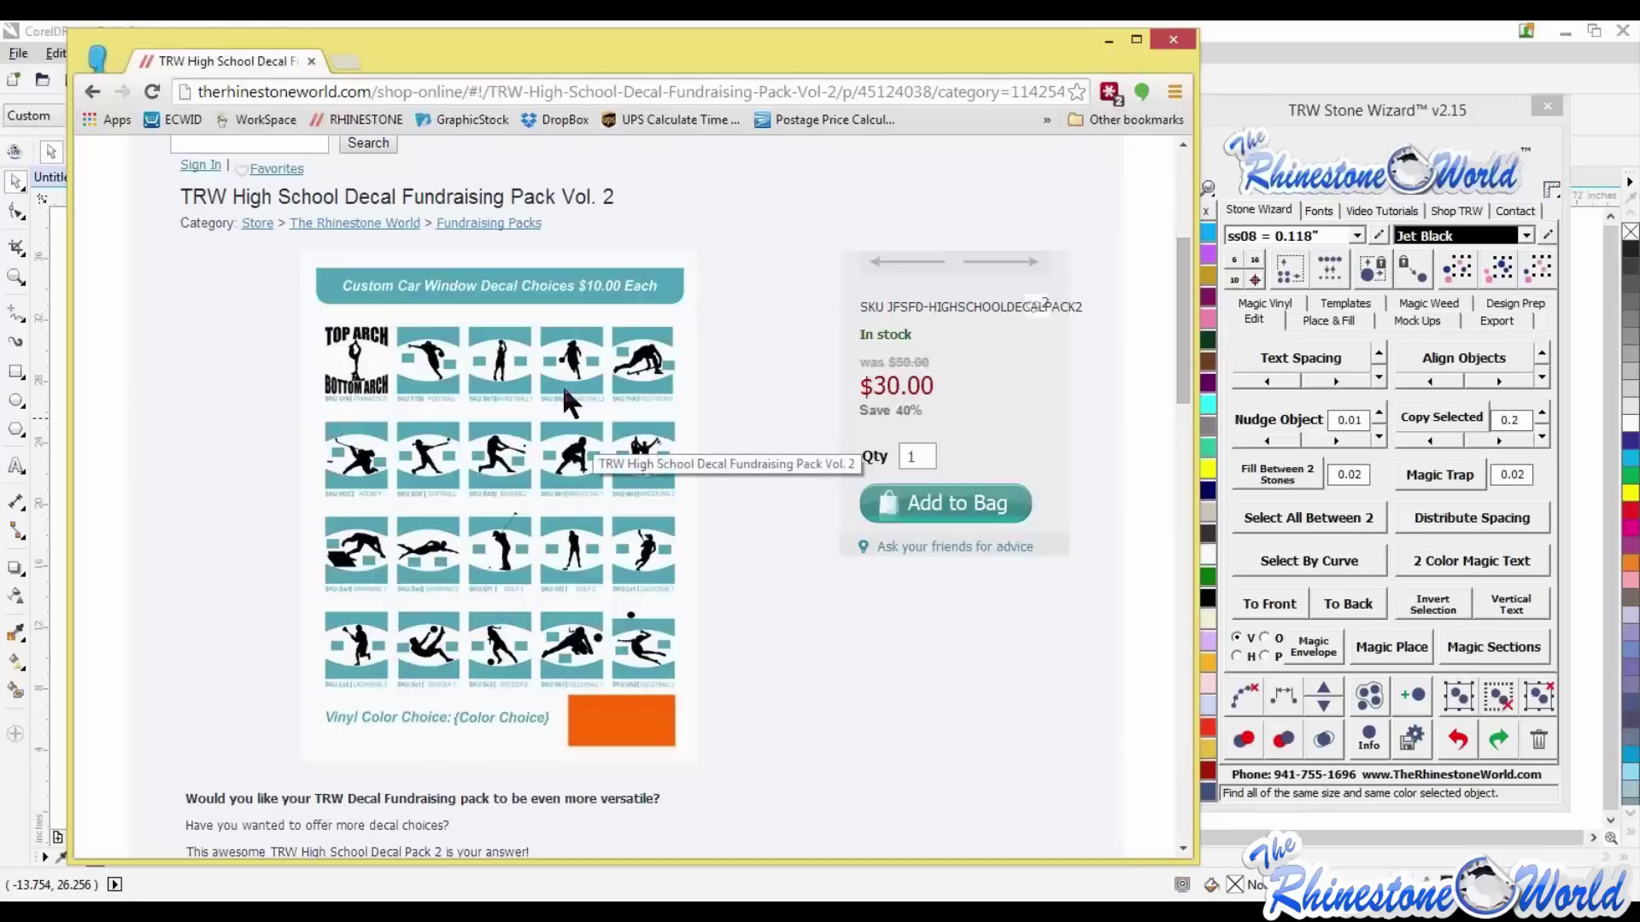
- Open the TRW Magic Template Packages category within the store's Design Download Files
left_click(384, 222)
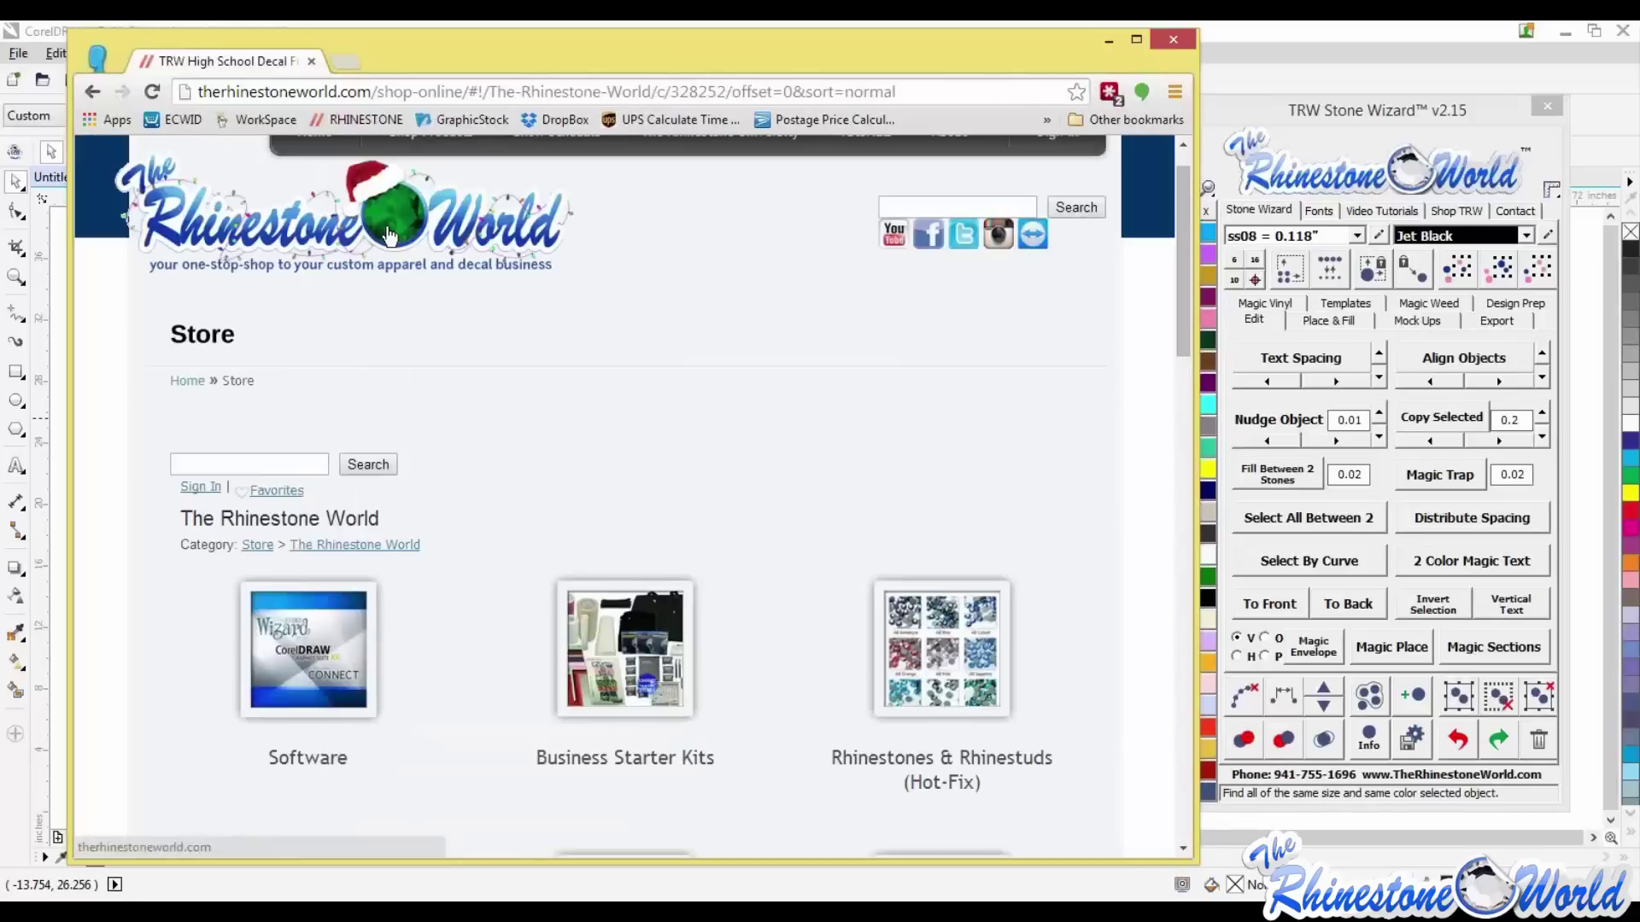
scroll(667, 545, "down", 1)
scroll(669, 545, "down", 3)
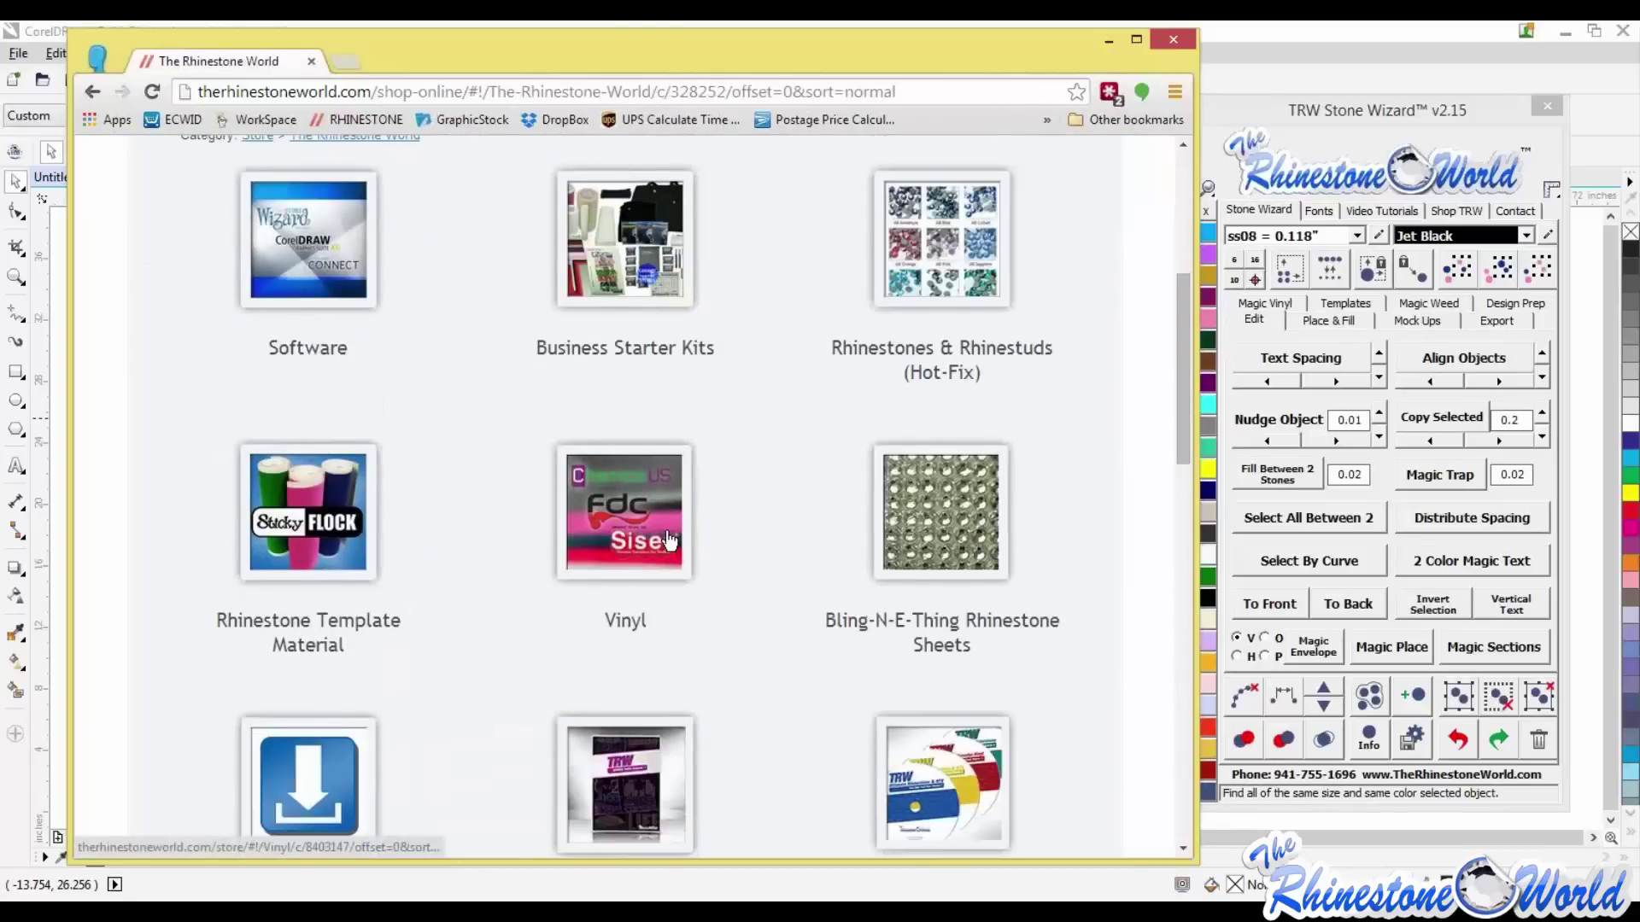
scroll(669, 541, "down", 1)
left_click(269, 702)
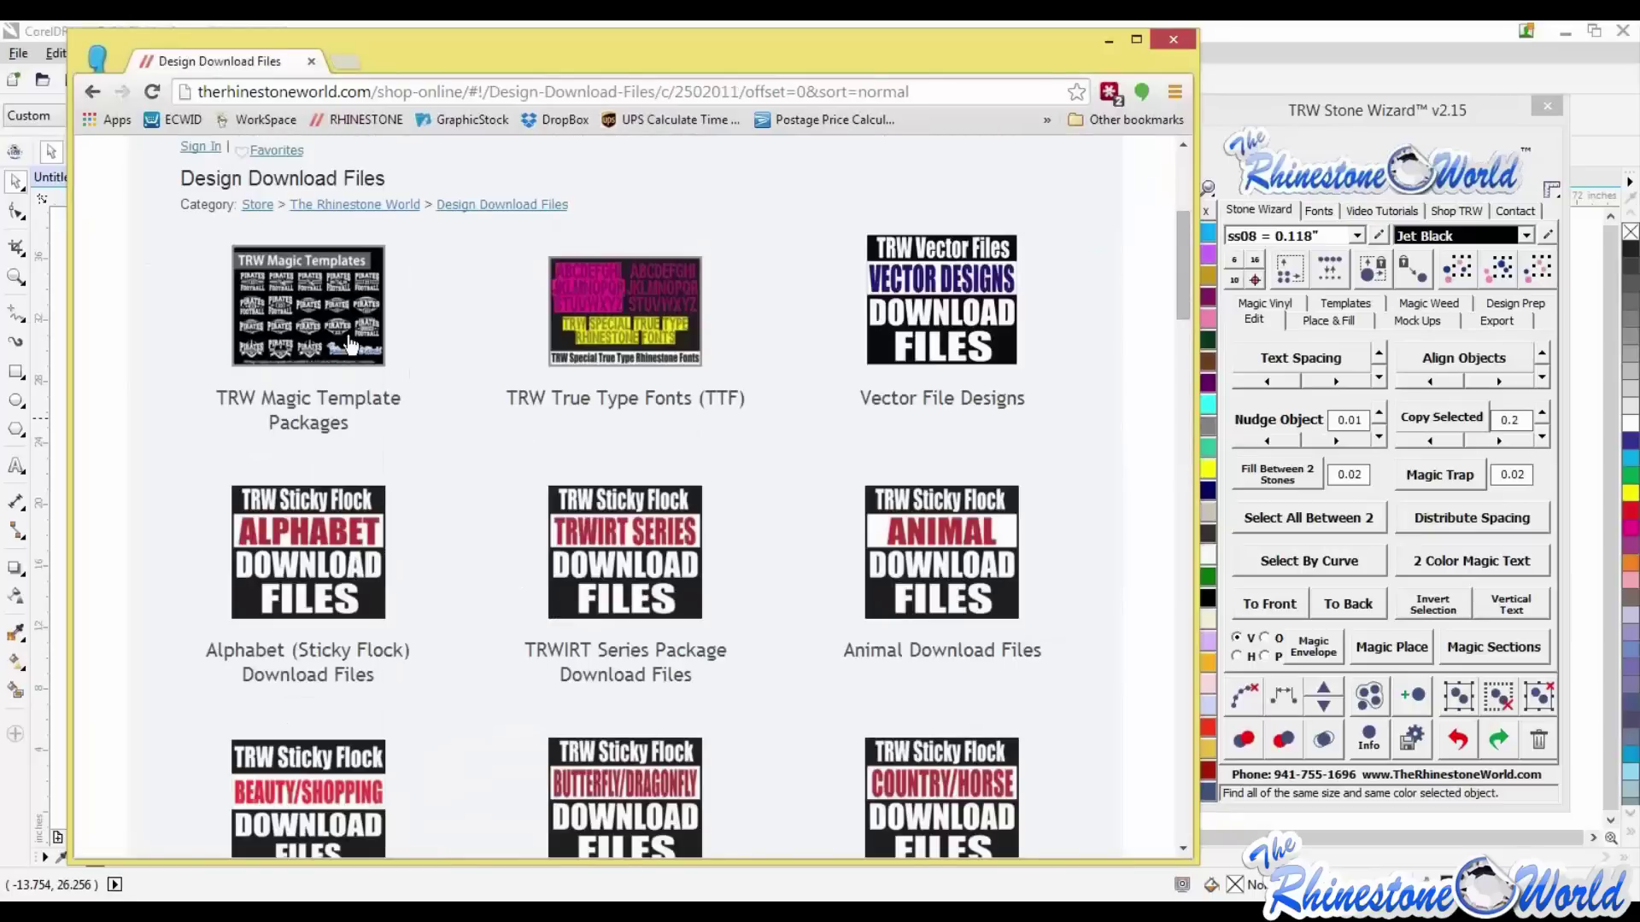
left_click(350, 343)
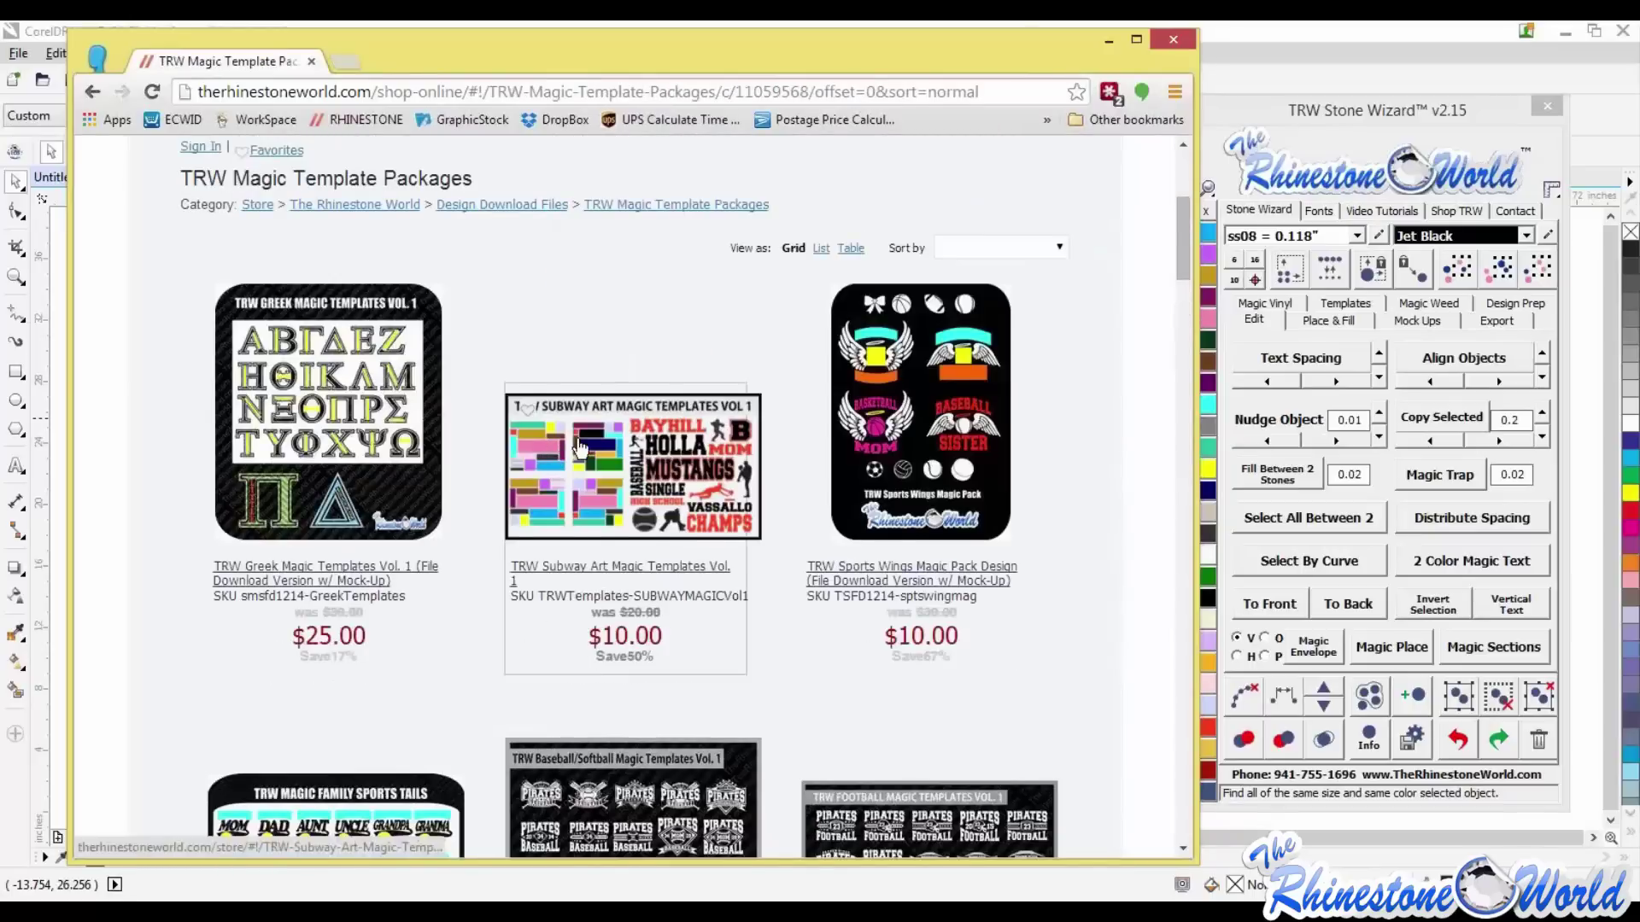
- Browse the Magic Template packages from the subway art set down to the mascot templates
scroll(579, 447, "down", 3)
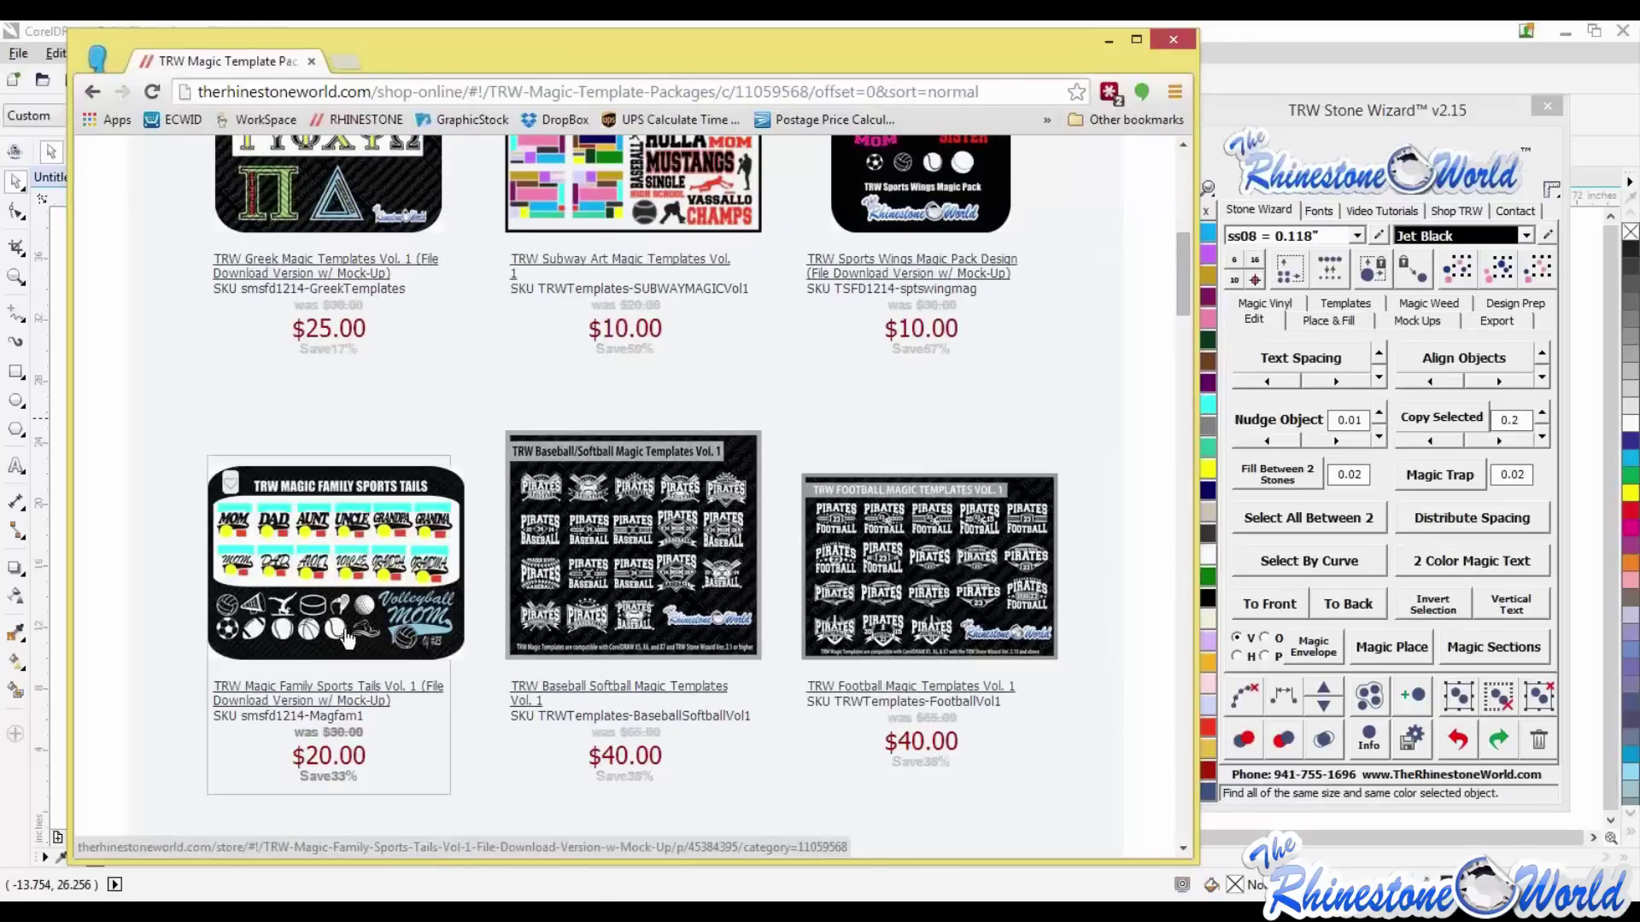
scroll(608, 565, "down", 6)
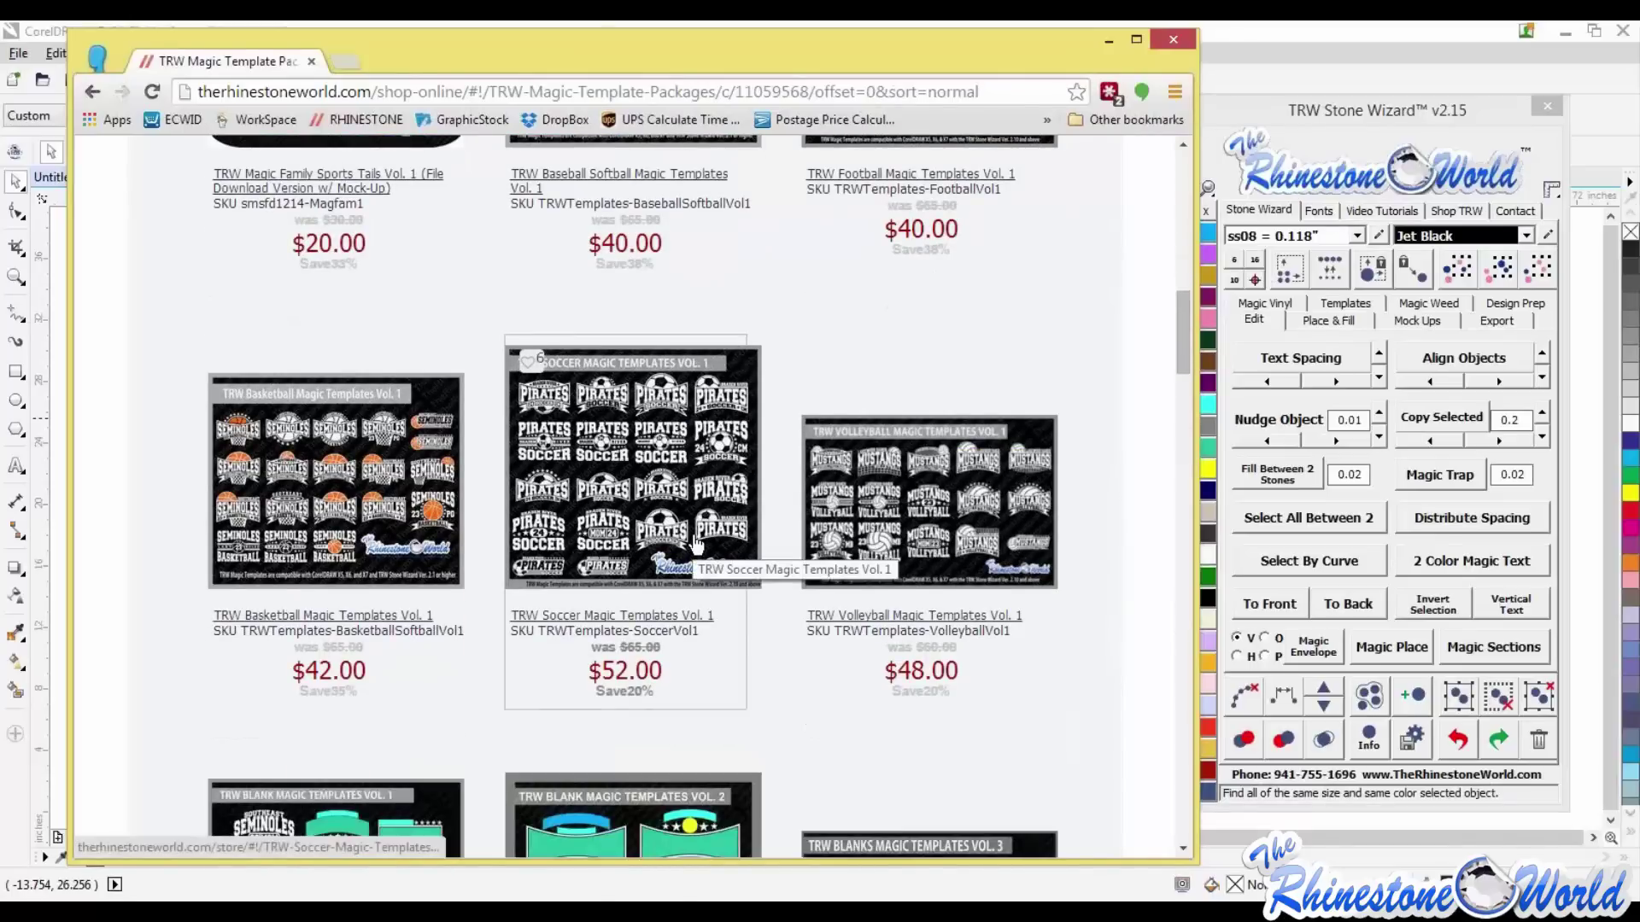
scroll(699, 544, "down", 18)
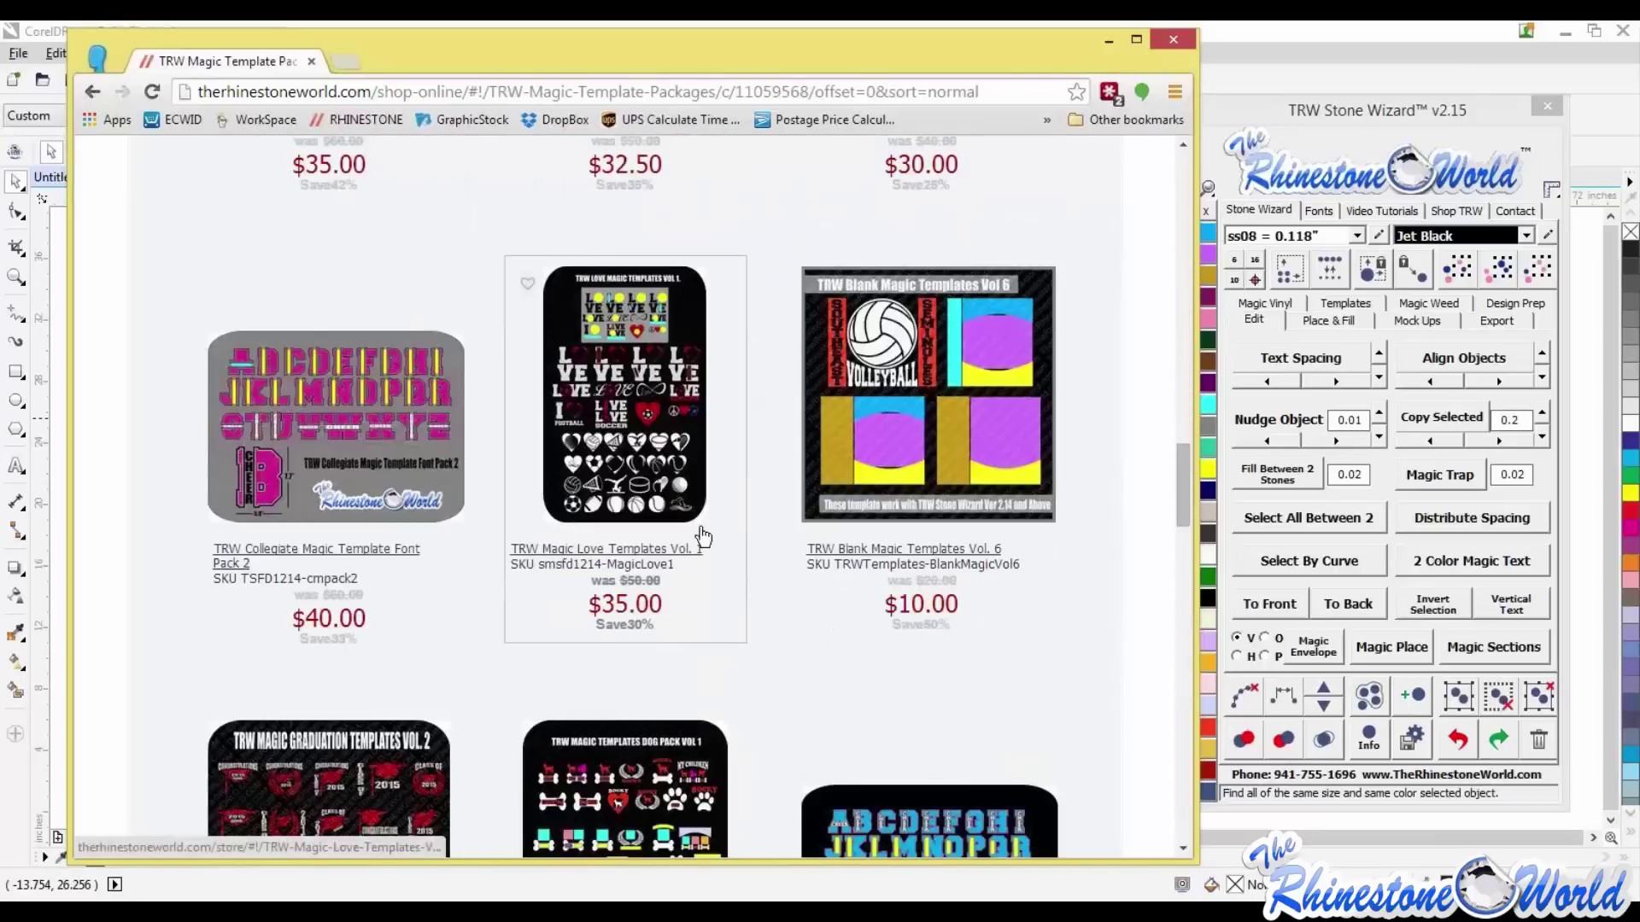
scroll(702, 538, "down", 10)
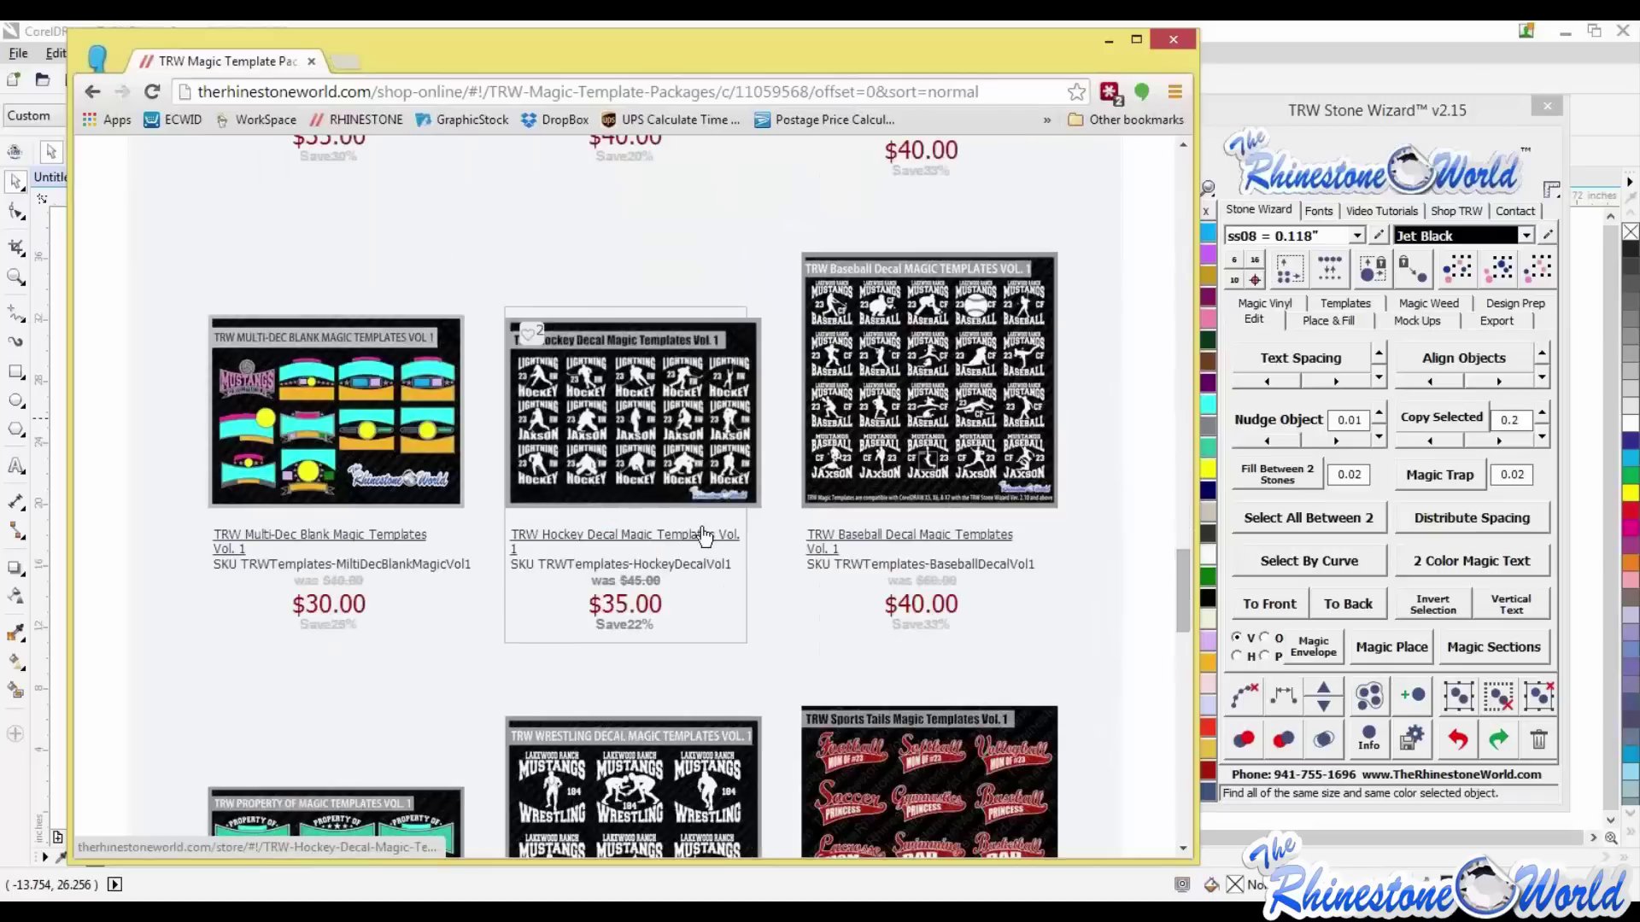
scroll(782, 397, "down", 4)
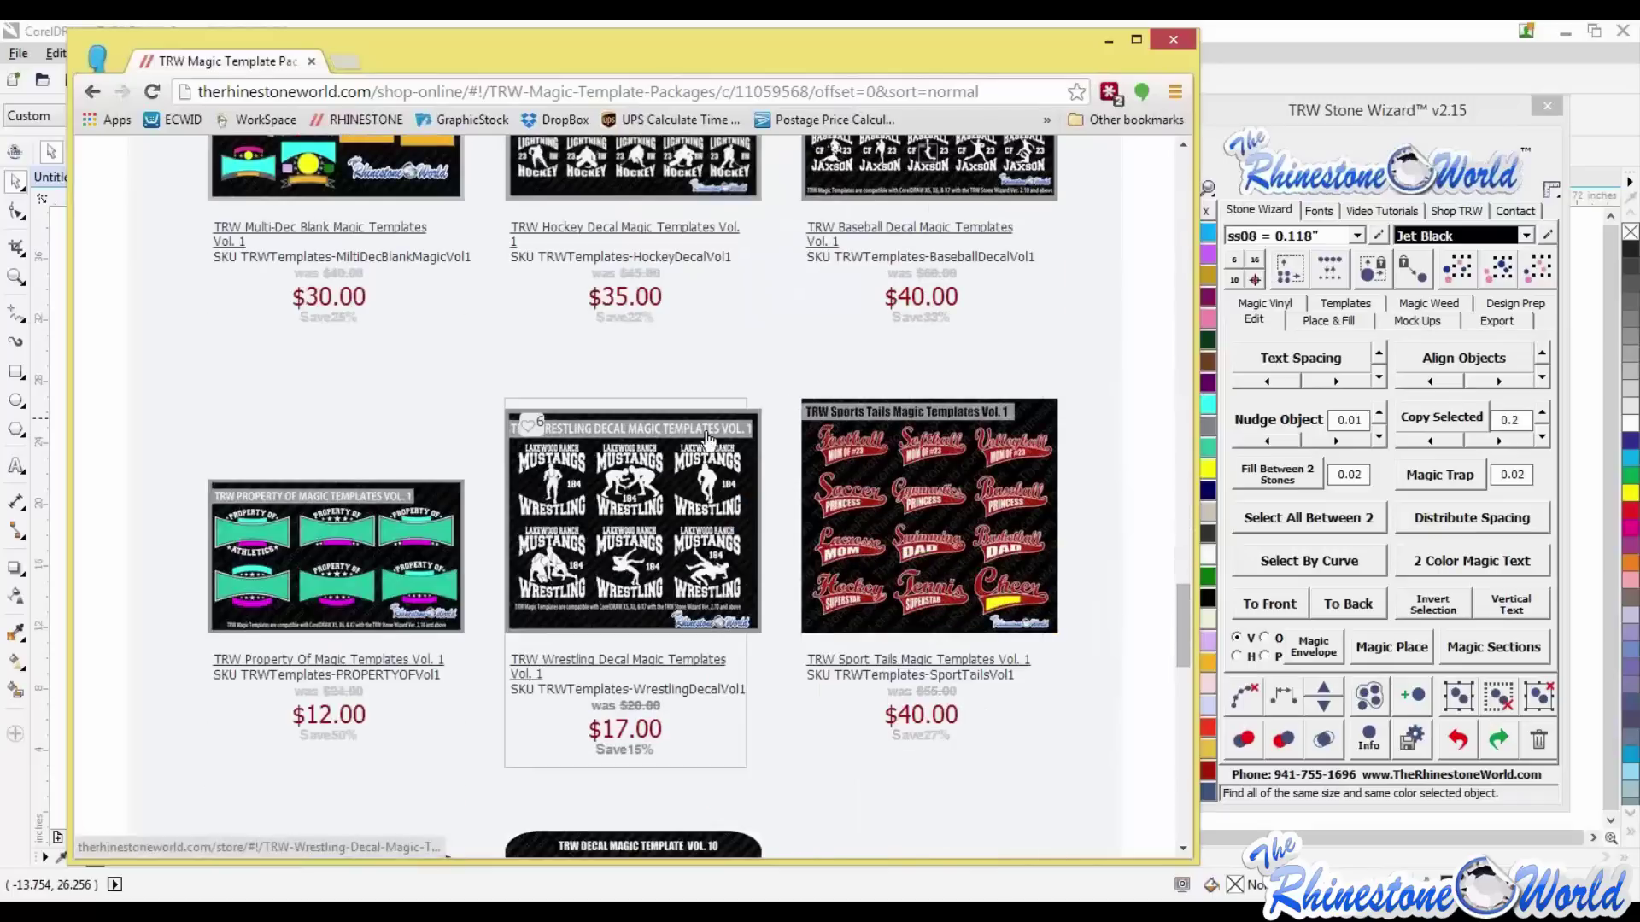
scroll(624, 546, "up", 3)
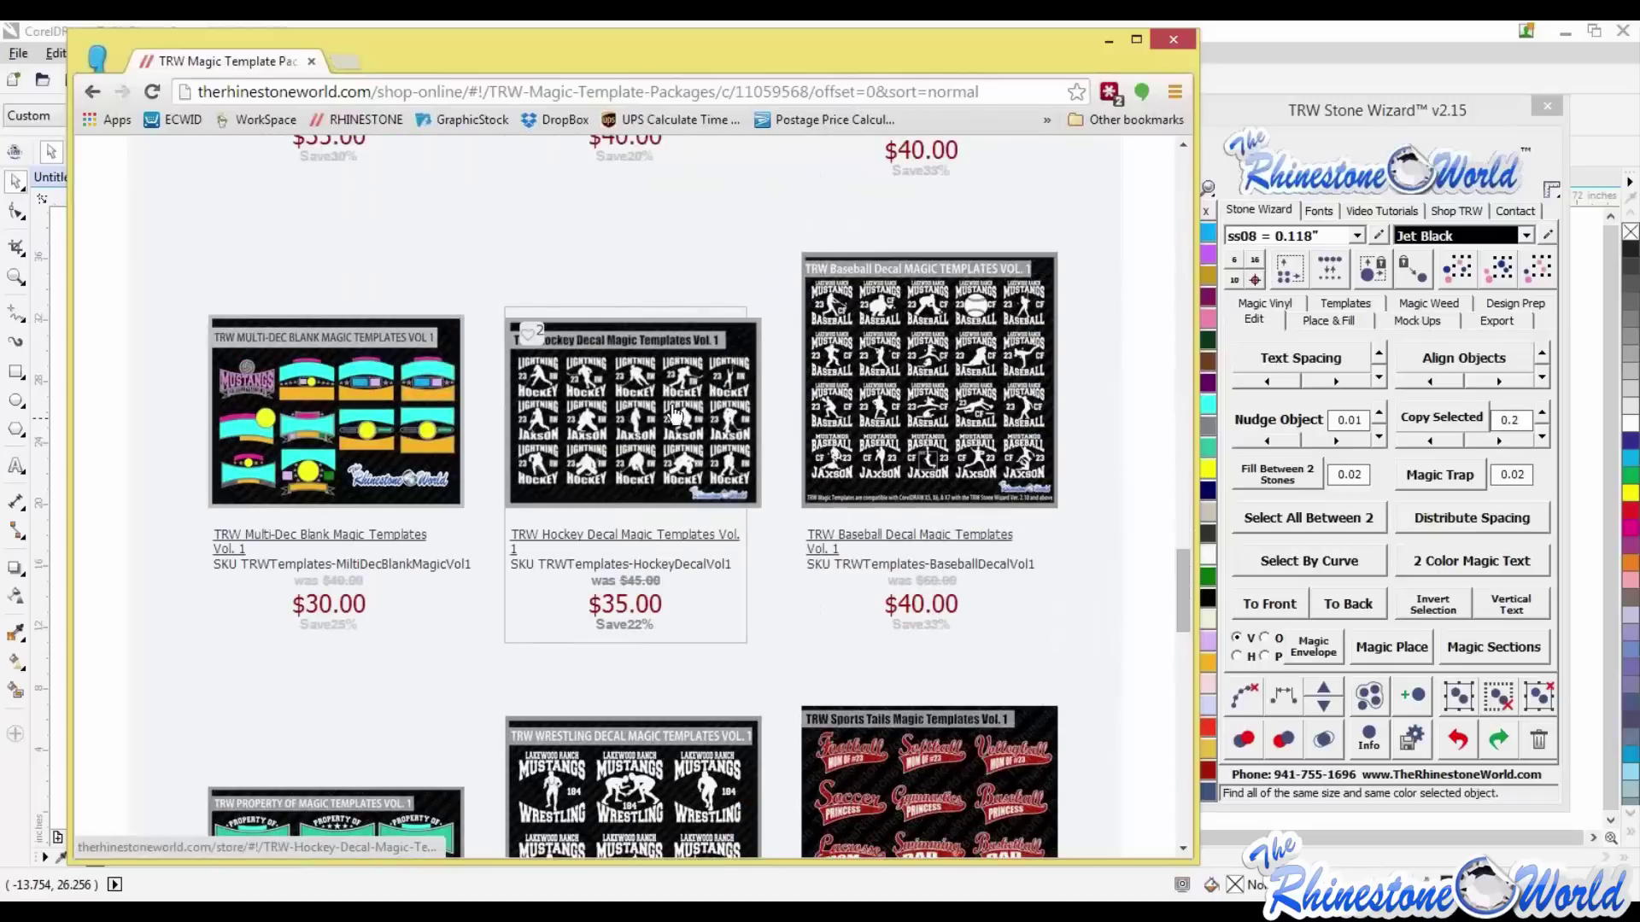
scroll(888, 402, "down", 8)
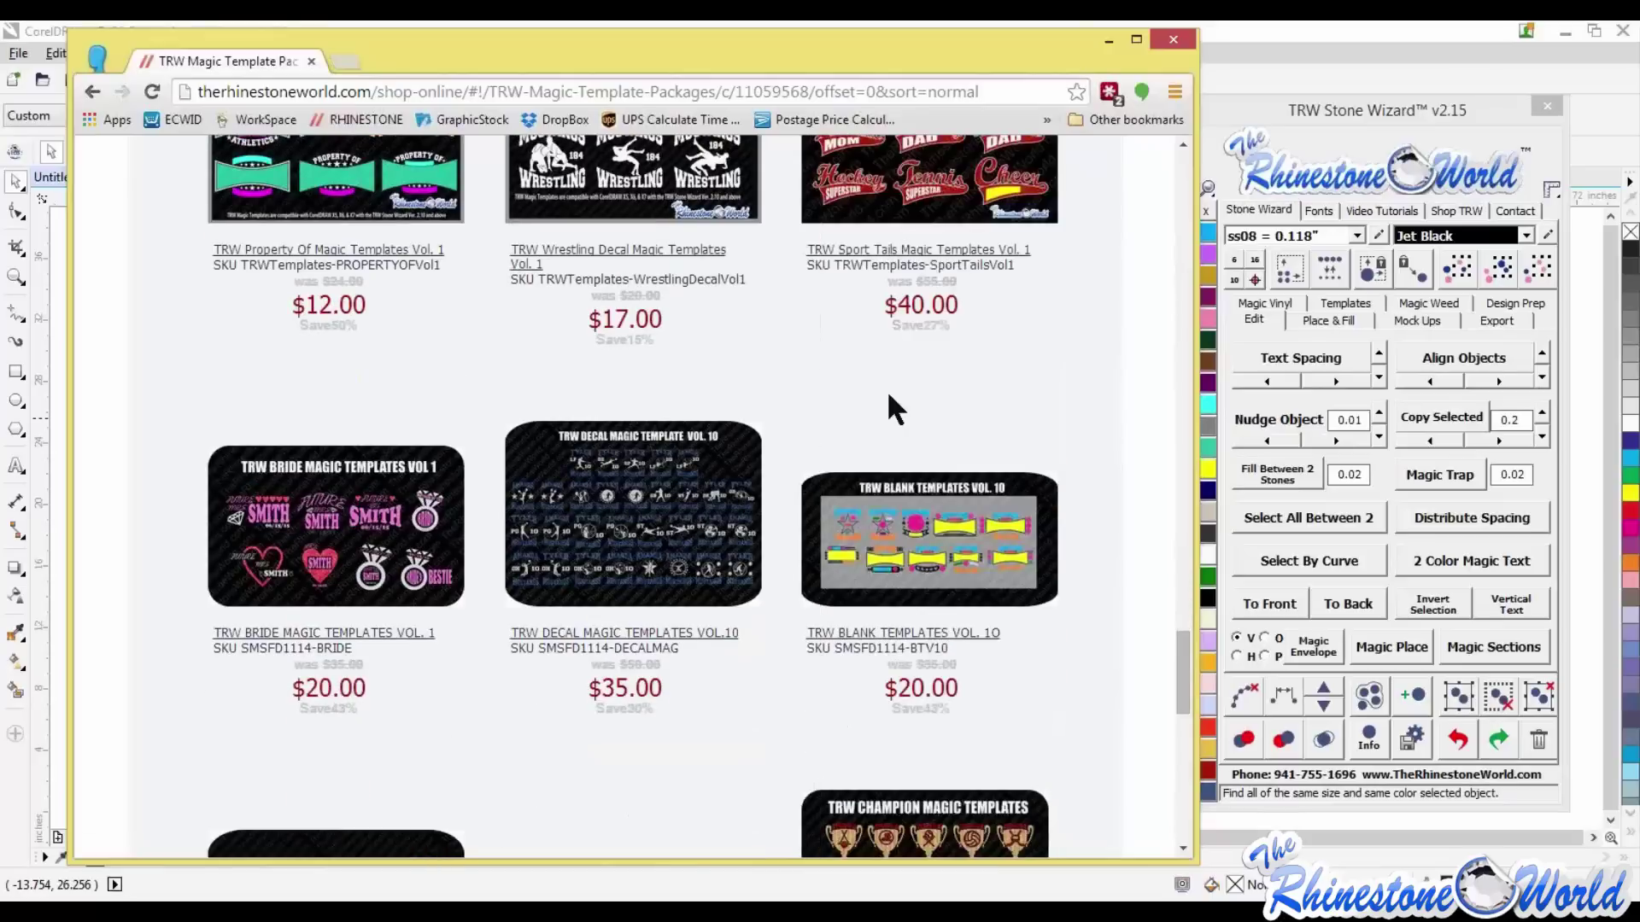
scroll(888, 401, "down", 4)
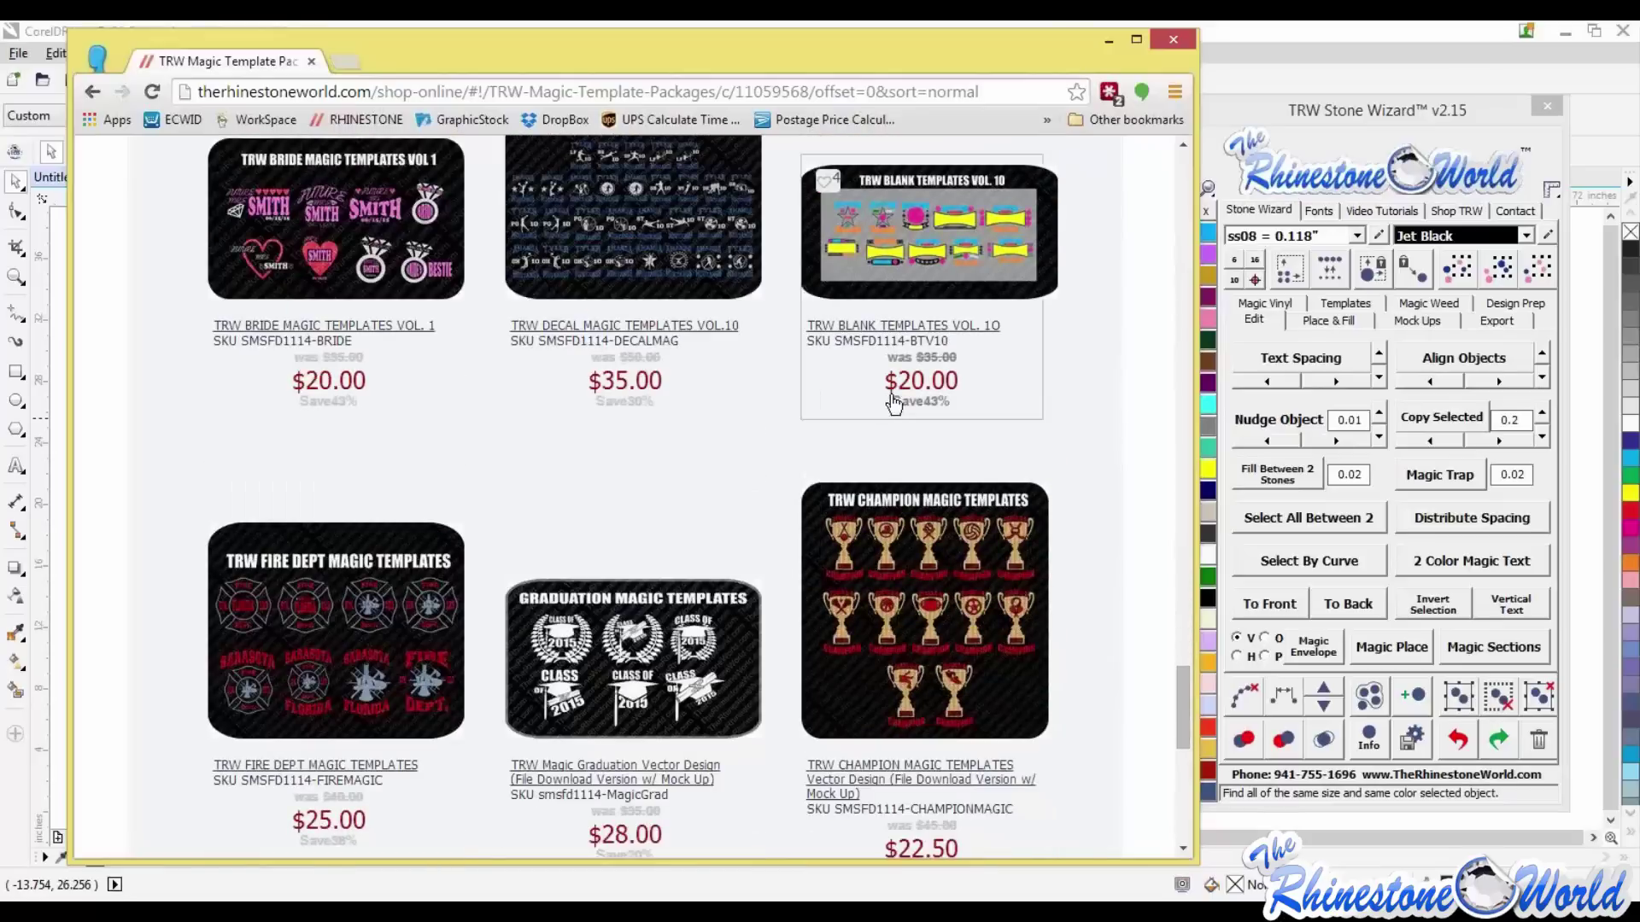
scroll(918, 410, "up", 3)
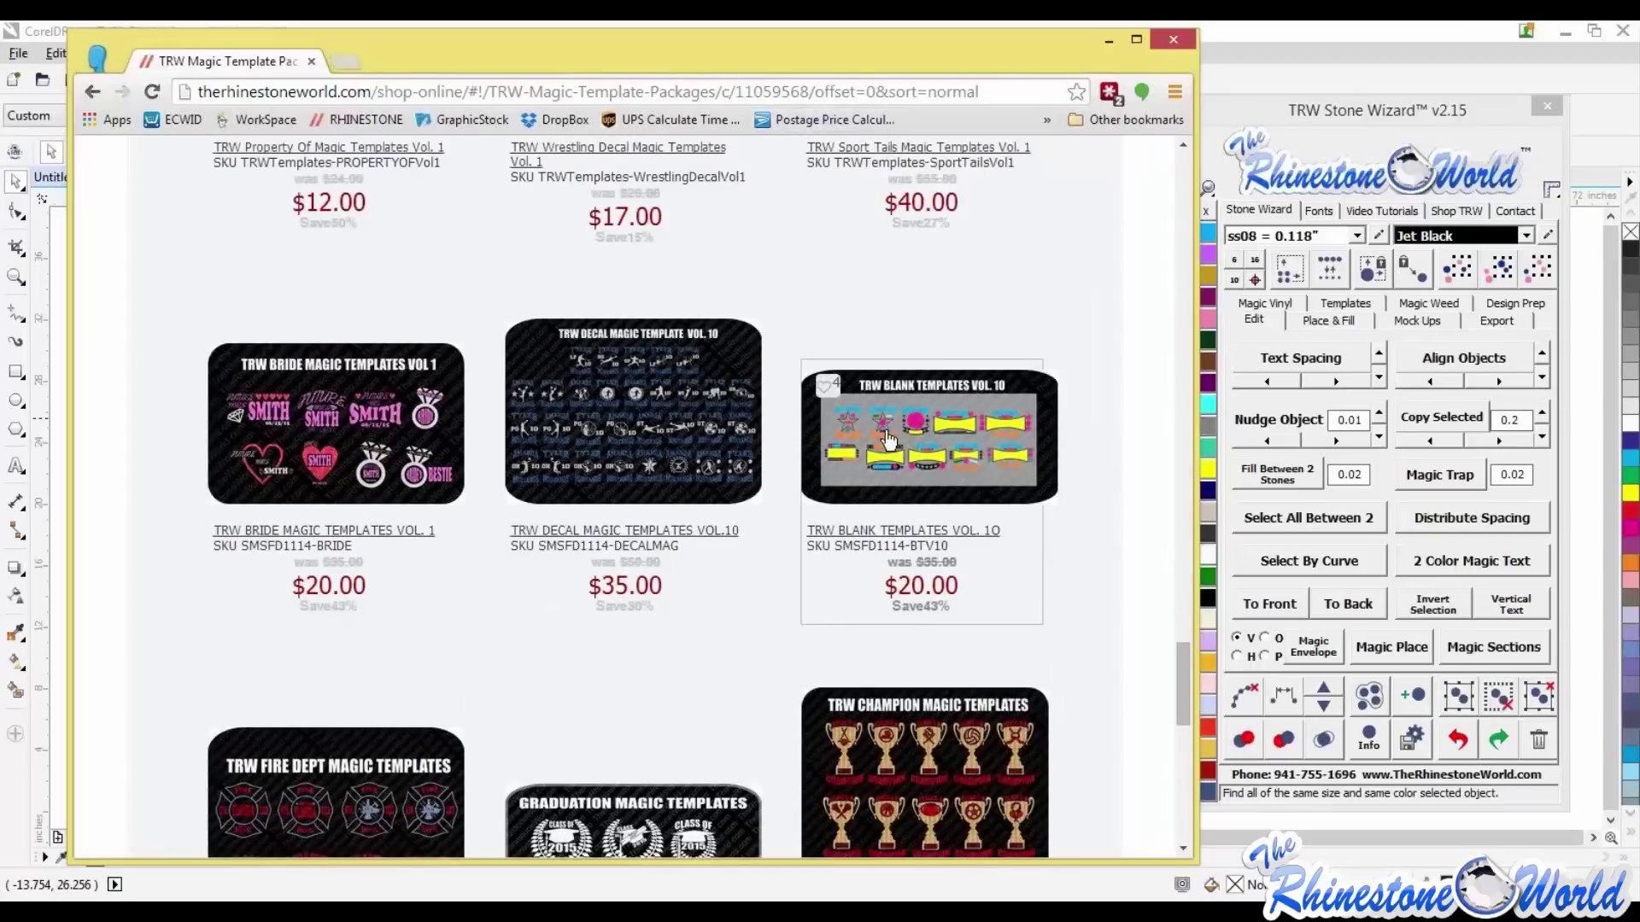
scroll(878, 415, "down", 5)
scroll(879, 427, "down", 5)
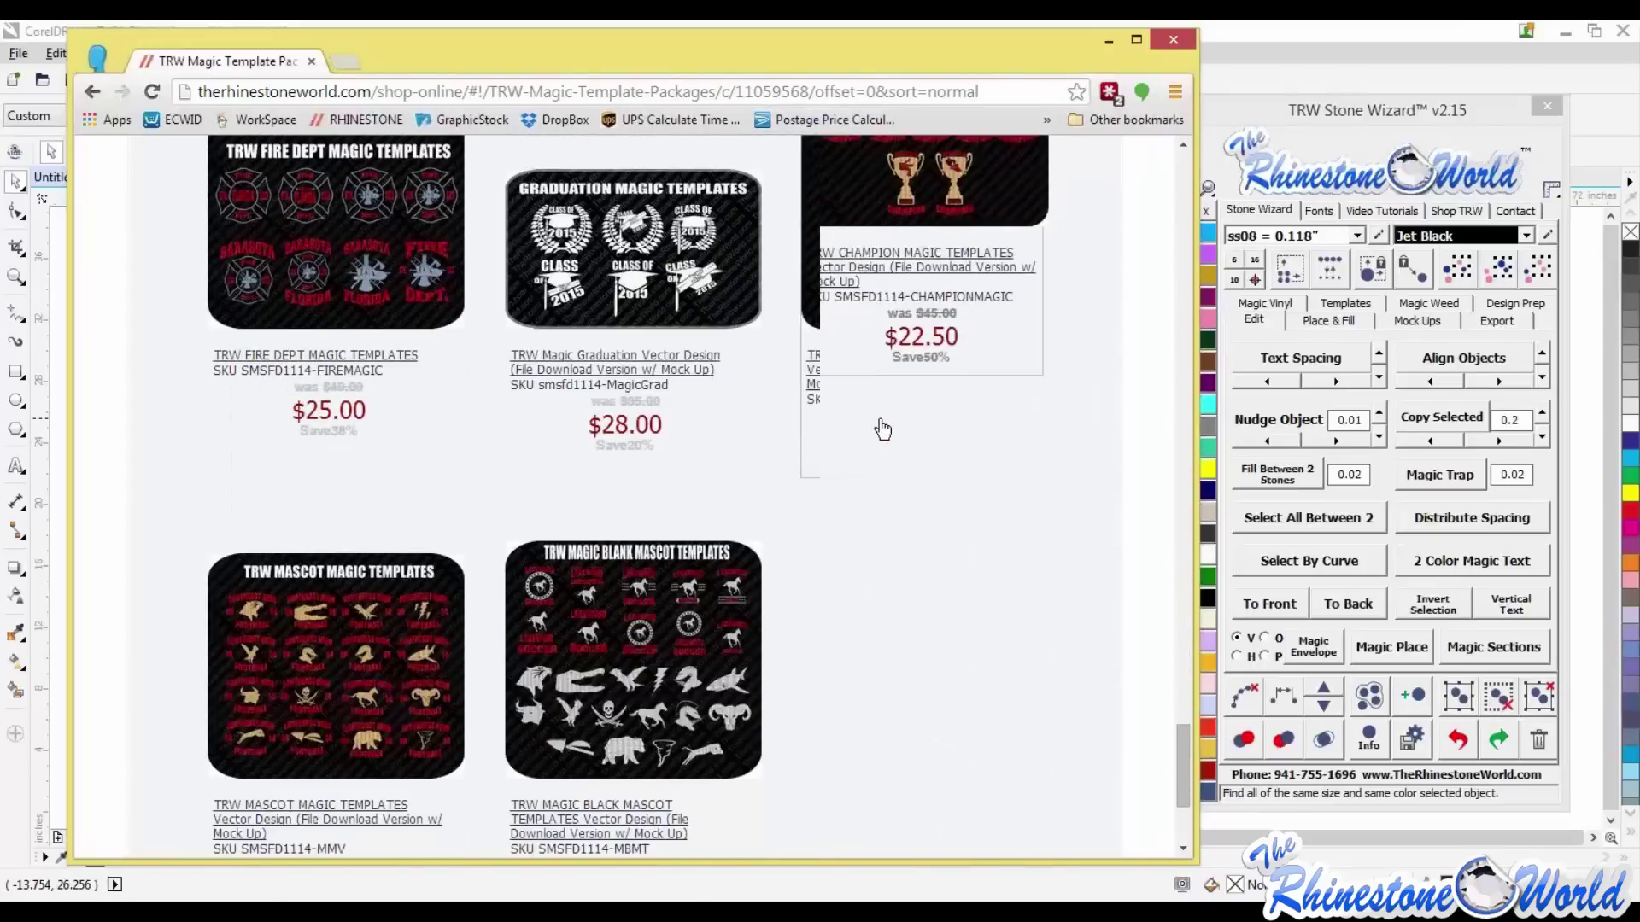
scroll(879, 427, "up", 4)
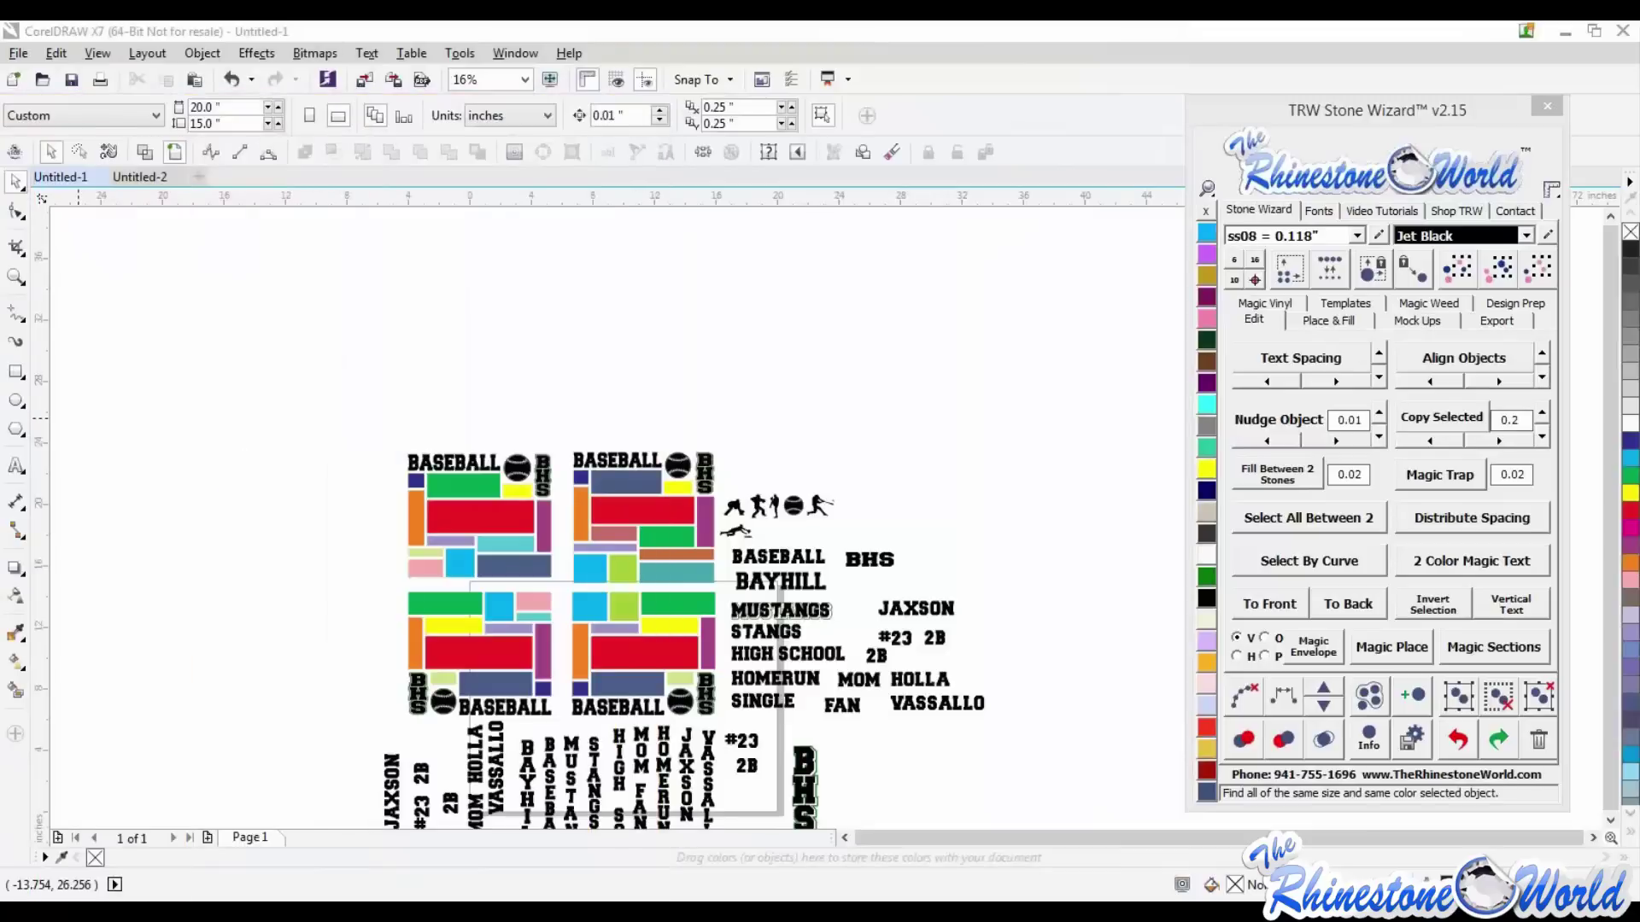
- Return to the browser to review the sports decal template packages, and switch back to CorelDRAW
left_click(934, 377)
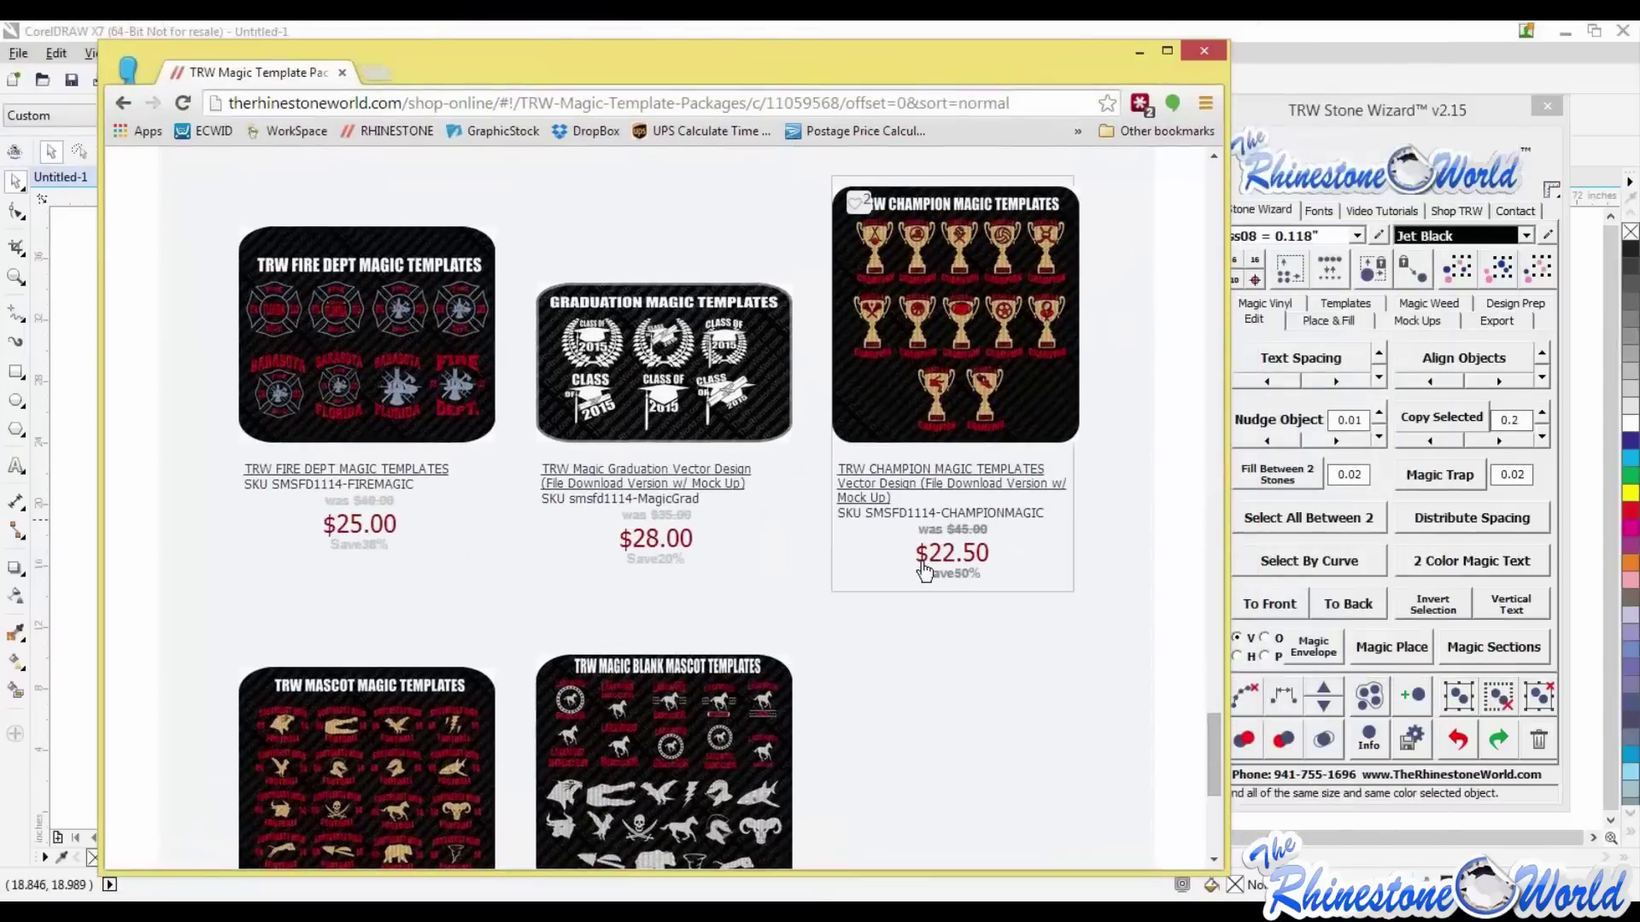
scroll(917, 561, "up", 6)
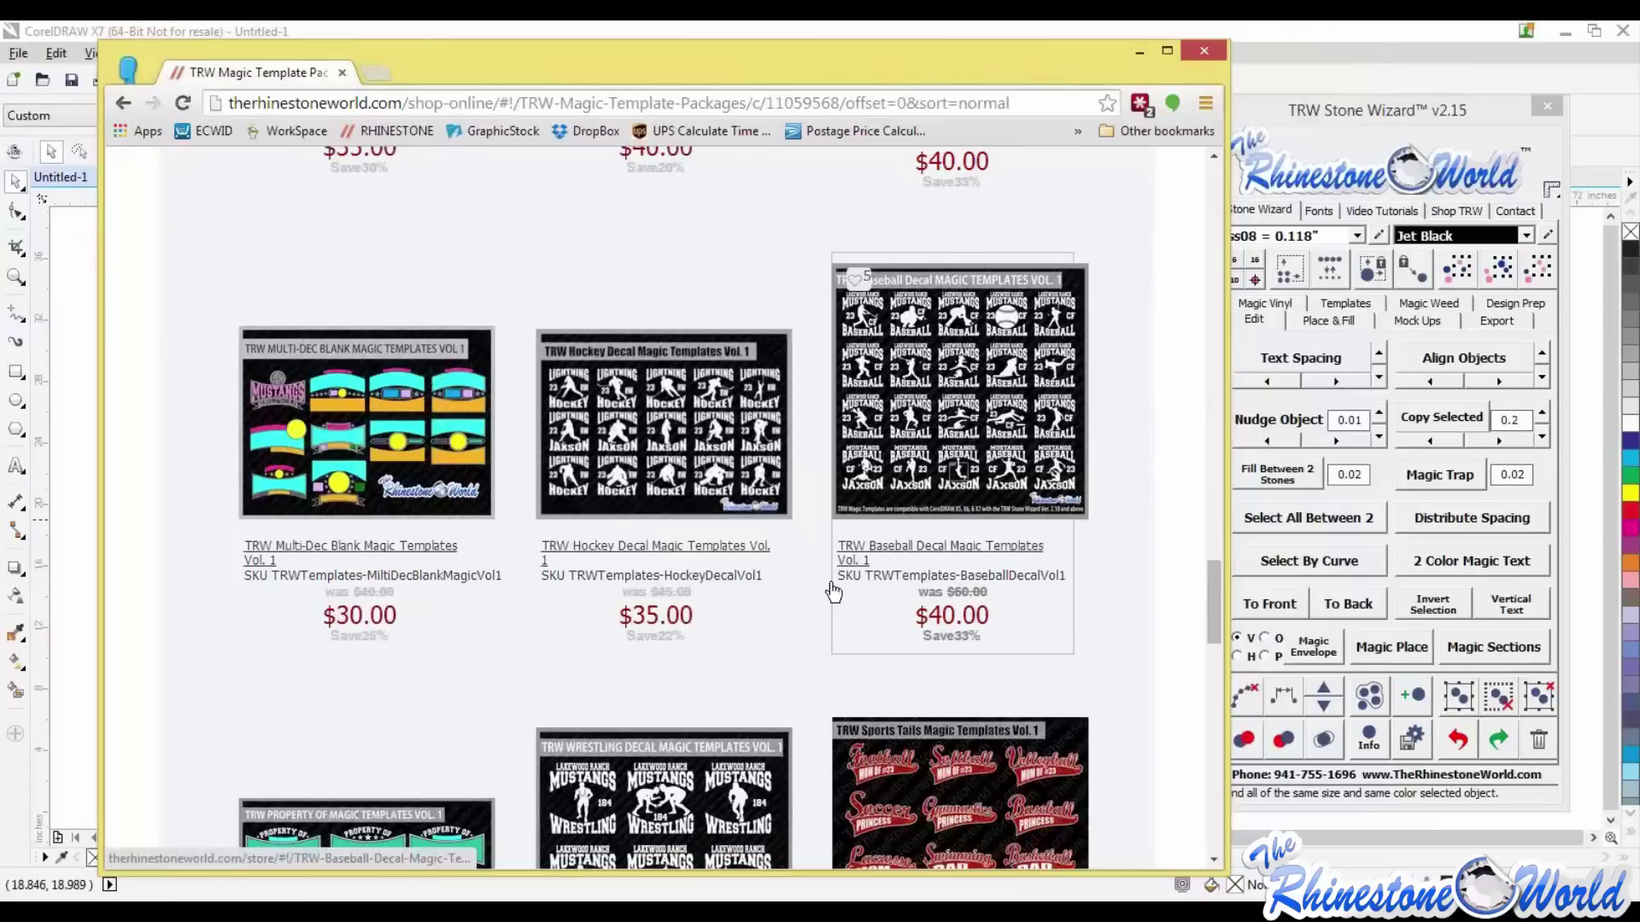
left_click(1140, 51)
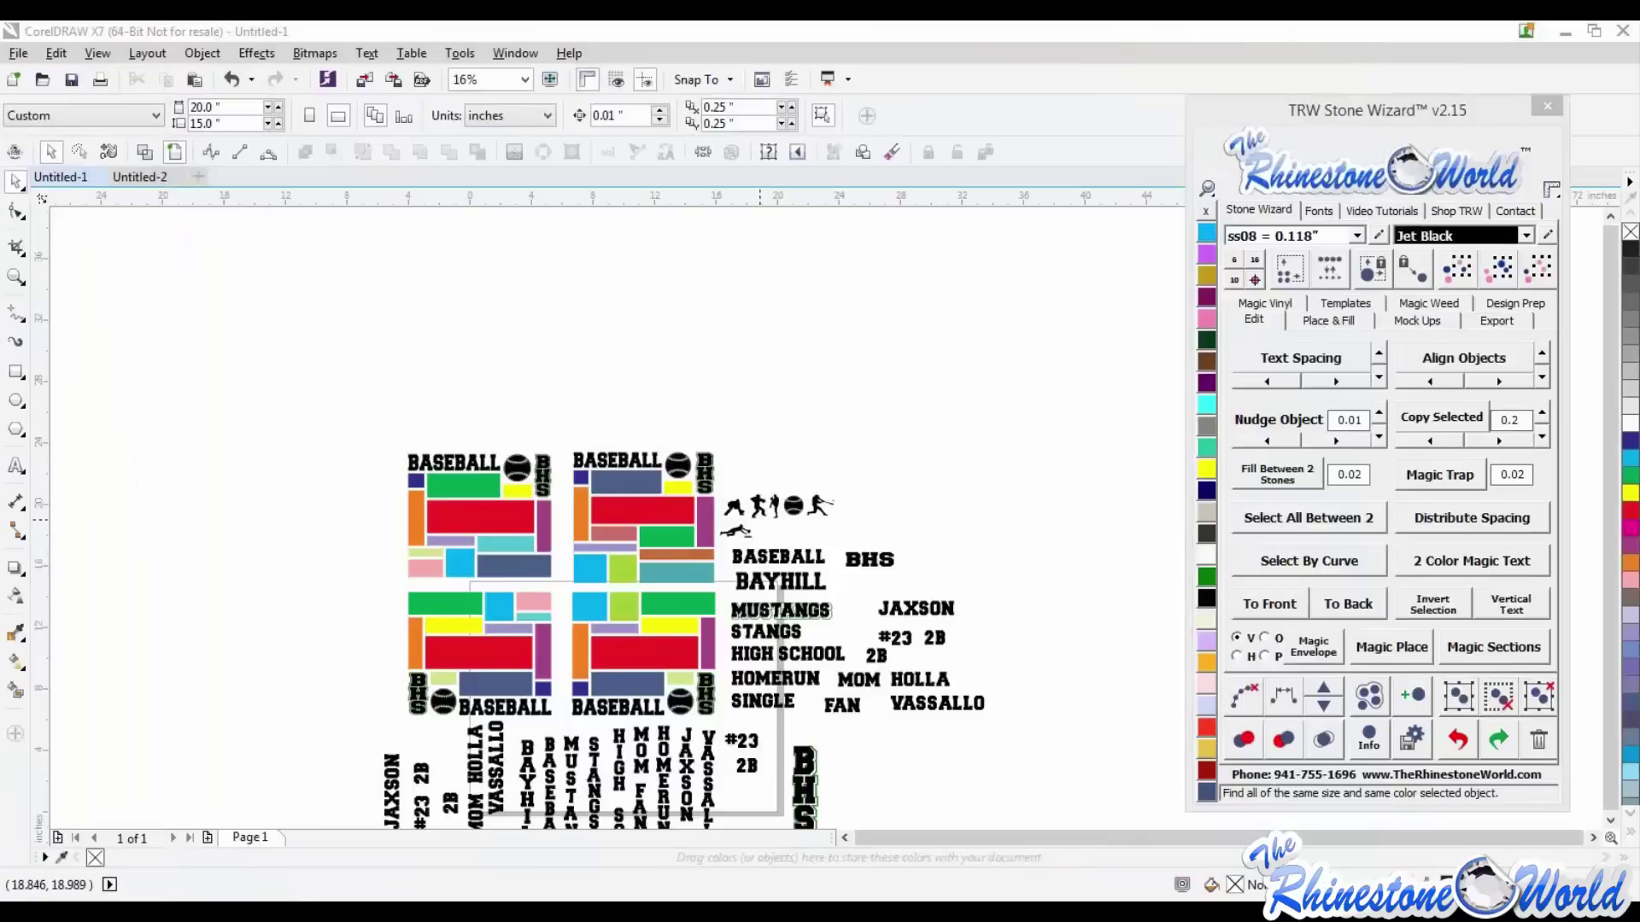
scroll(672, 564, "down", 2)
scroll(672, 564, "up", 5)
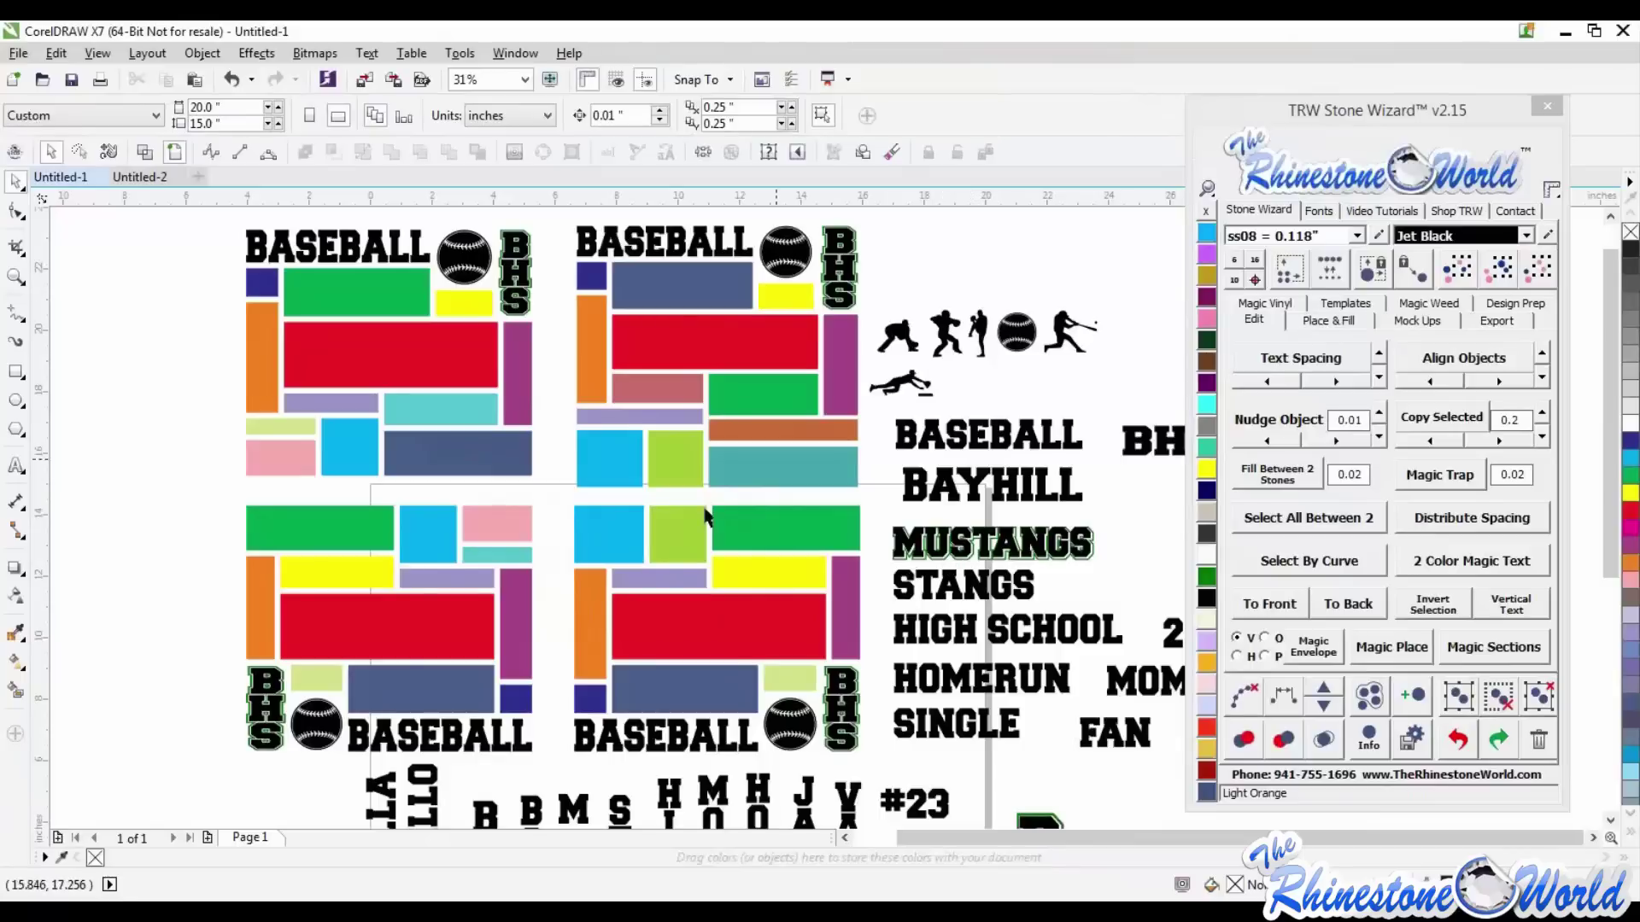
scroll(704, 517, "down", 2)
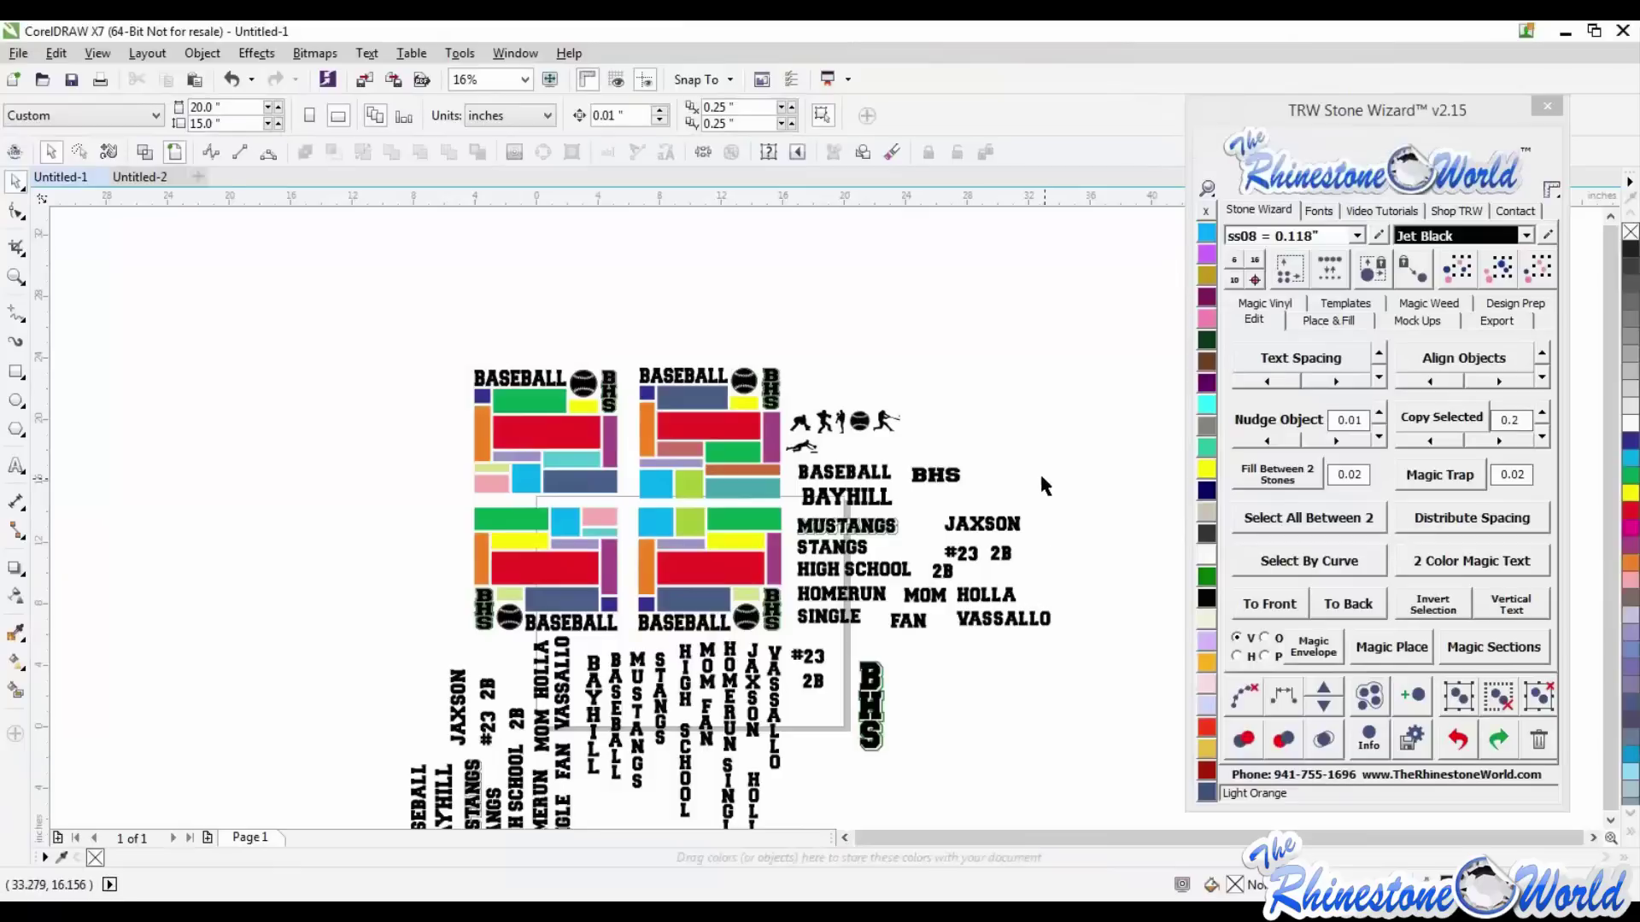
scroll(675, 375, "down", 2)
scroll(670, 436, "up", 1)
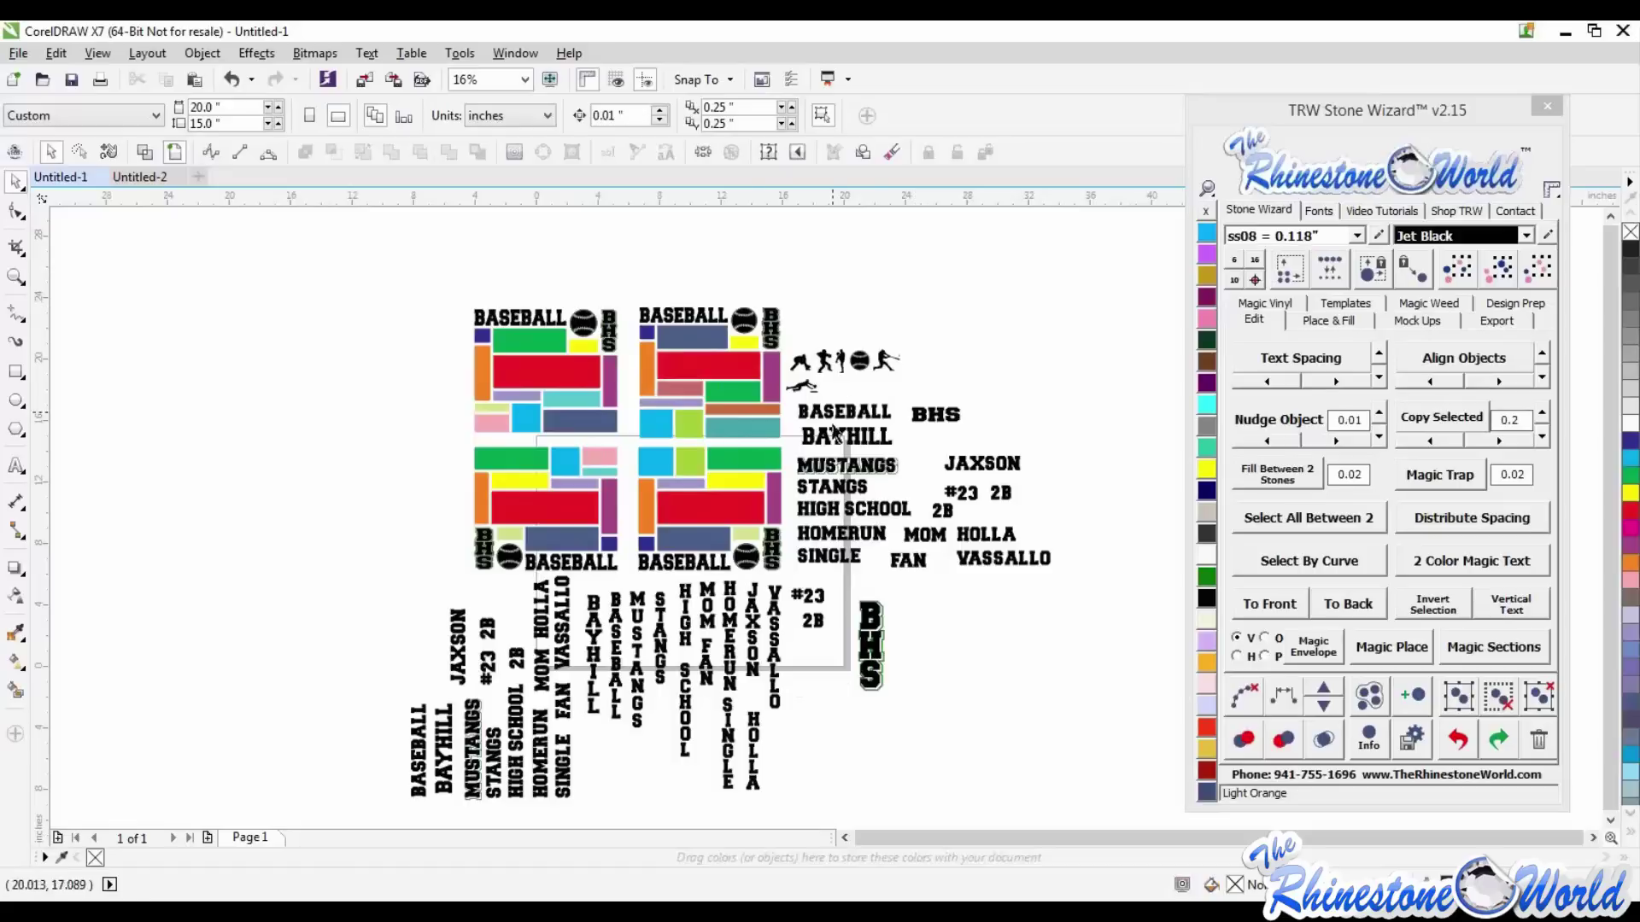
- Copy the BASEBALL word from the word list to the empty area above it and convert the copy to vertical text
scroll(781, 340, "up", 1)
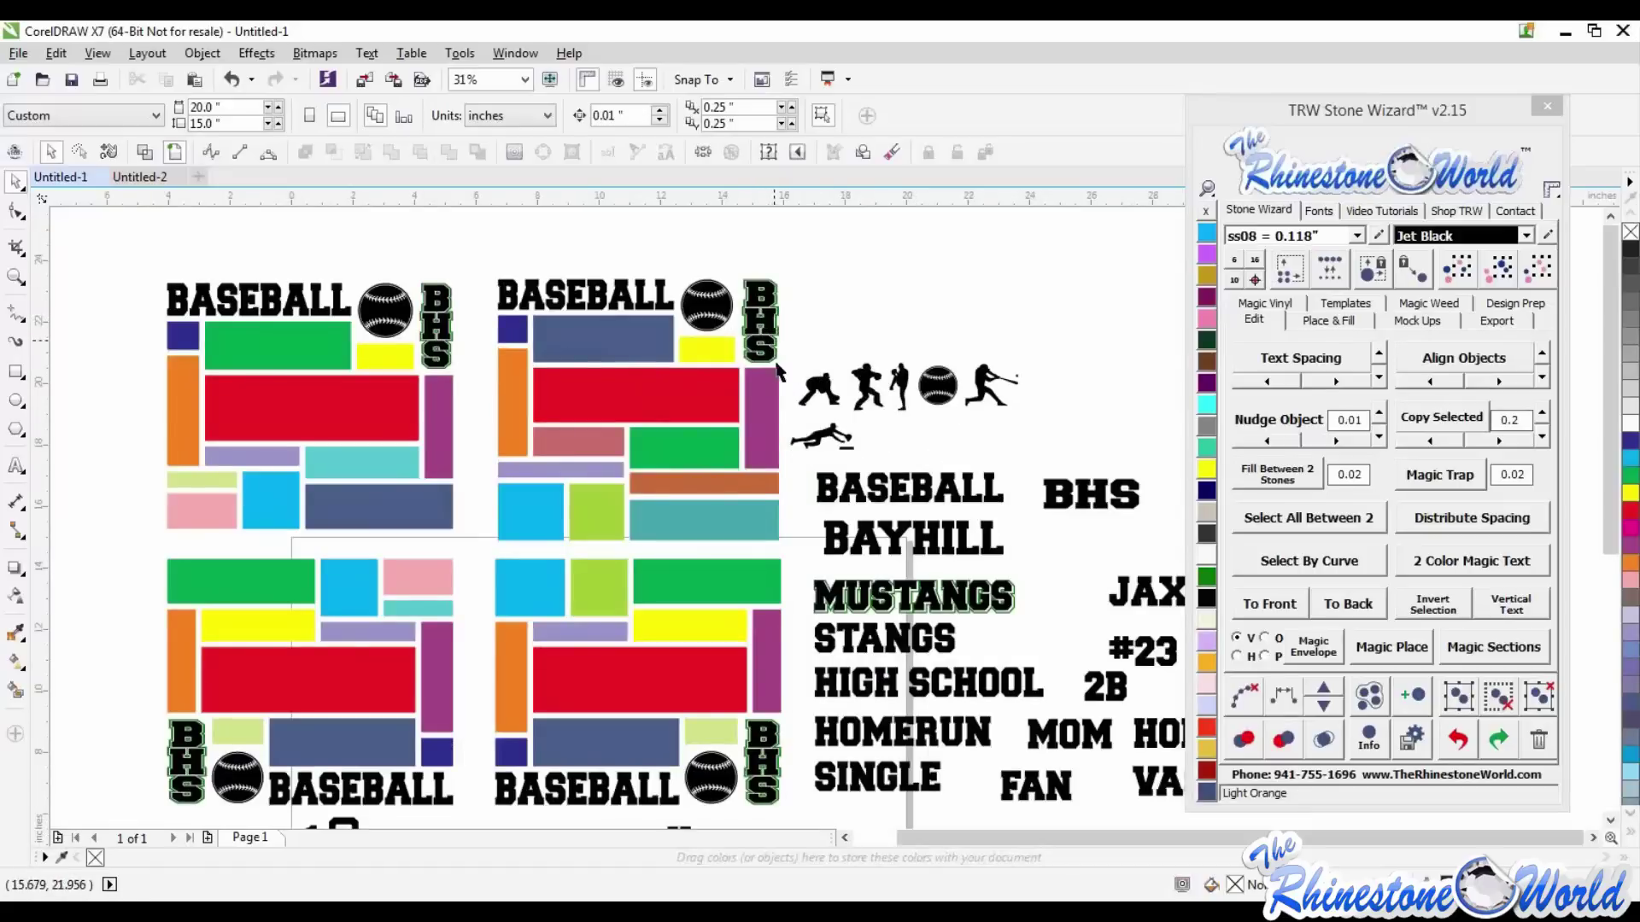
scroll(690, 455, "down", 1)
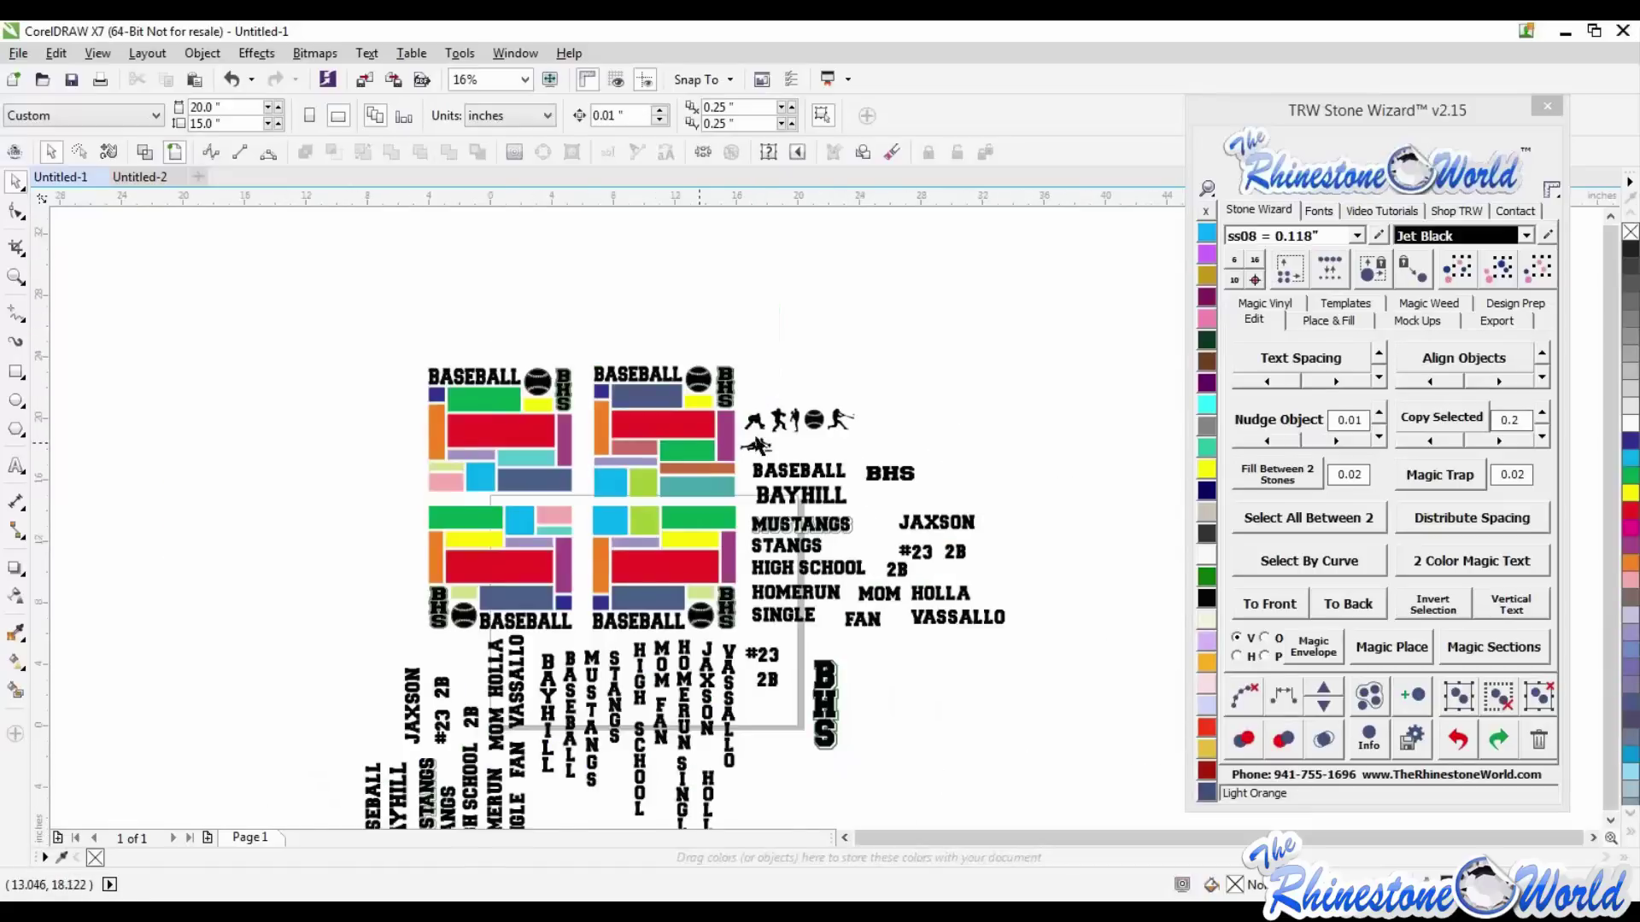
scroll(924, 460, "up", 1)
left_click_drag(722, 494, 1085, 301)
right_click(1111, 433)
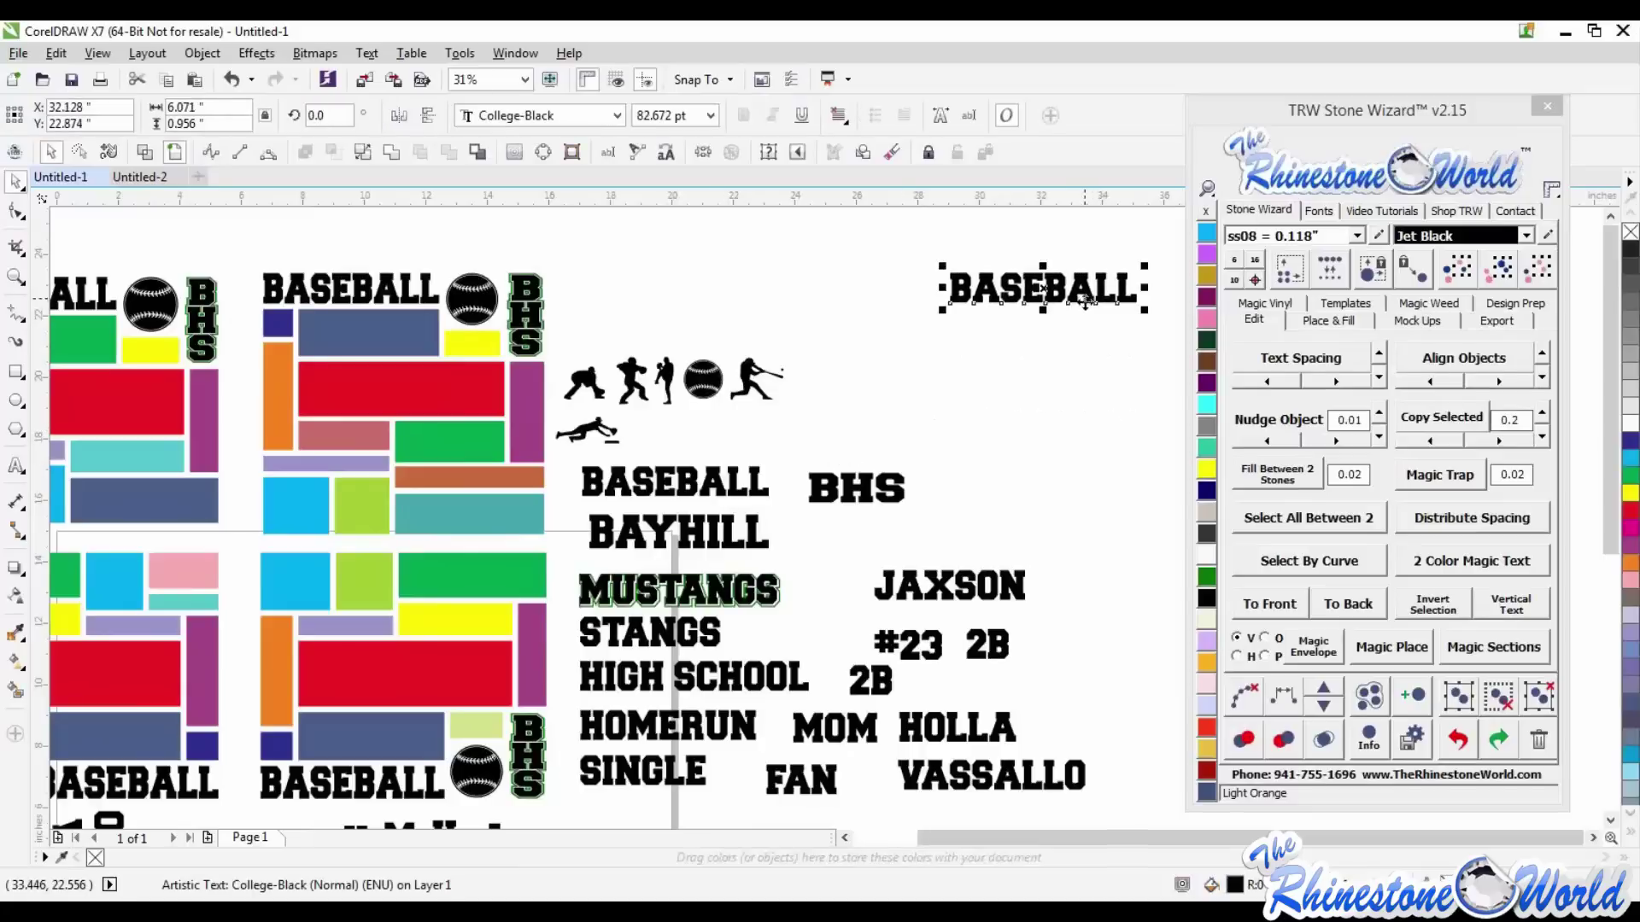
left_click(1510, 608)
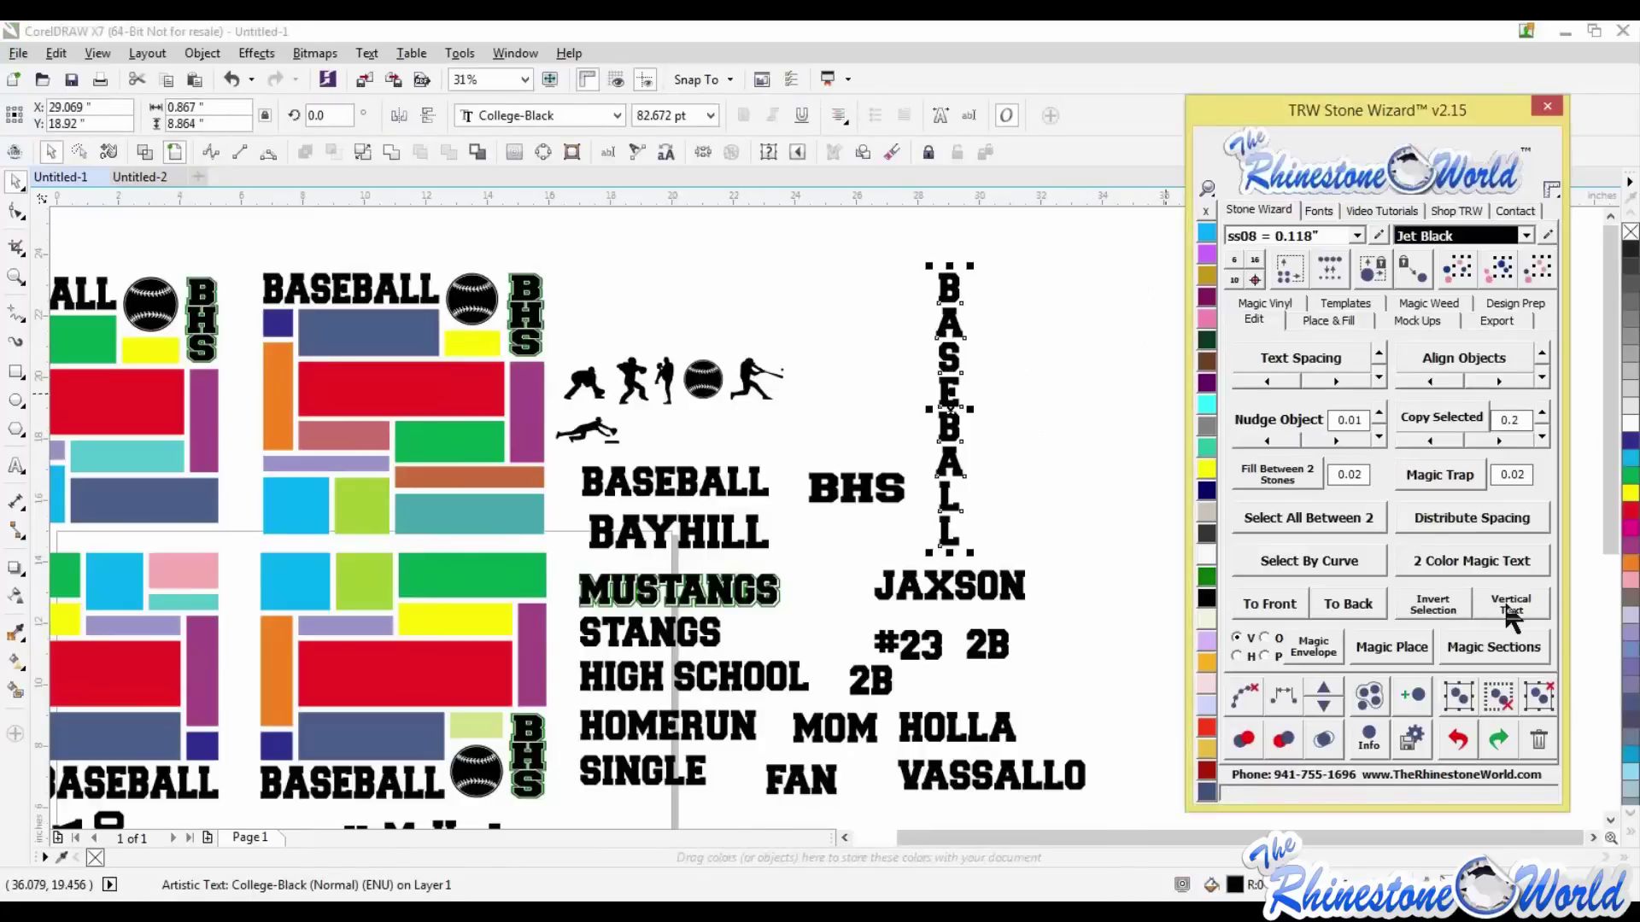
- Tighten the letter spacing of the vertical BASEBALL text
left_click(1378, 351)
left_click(1378, 351)
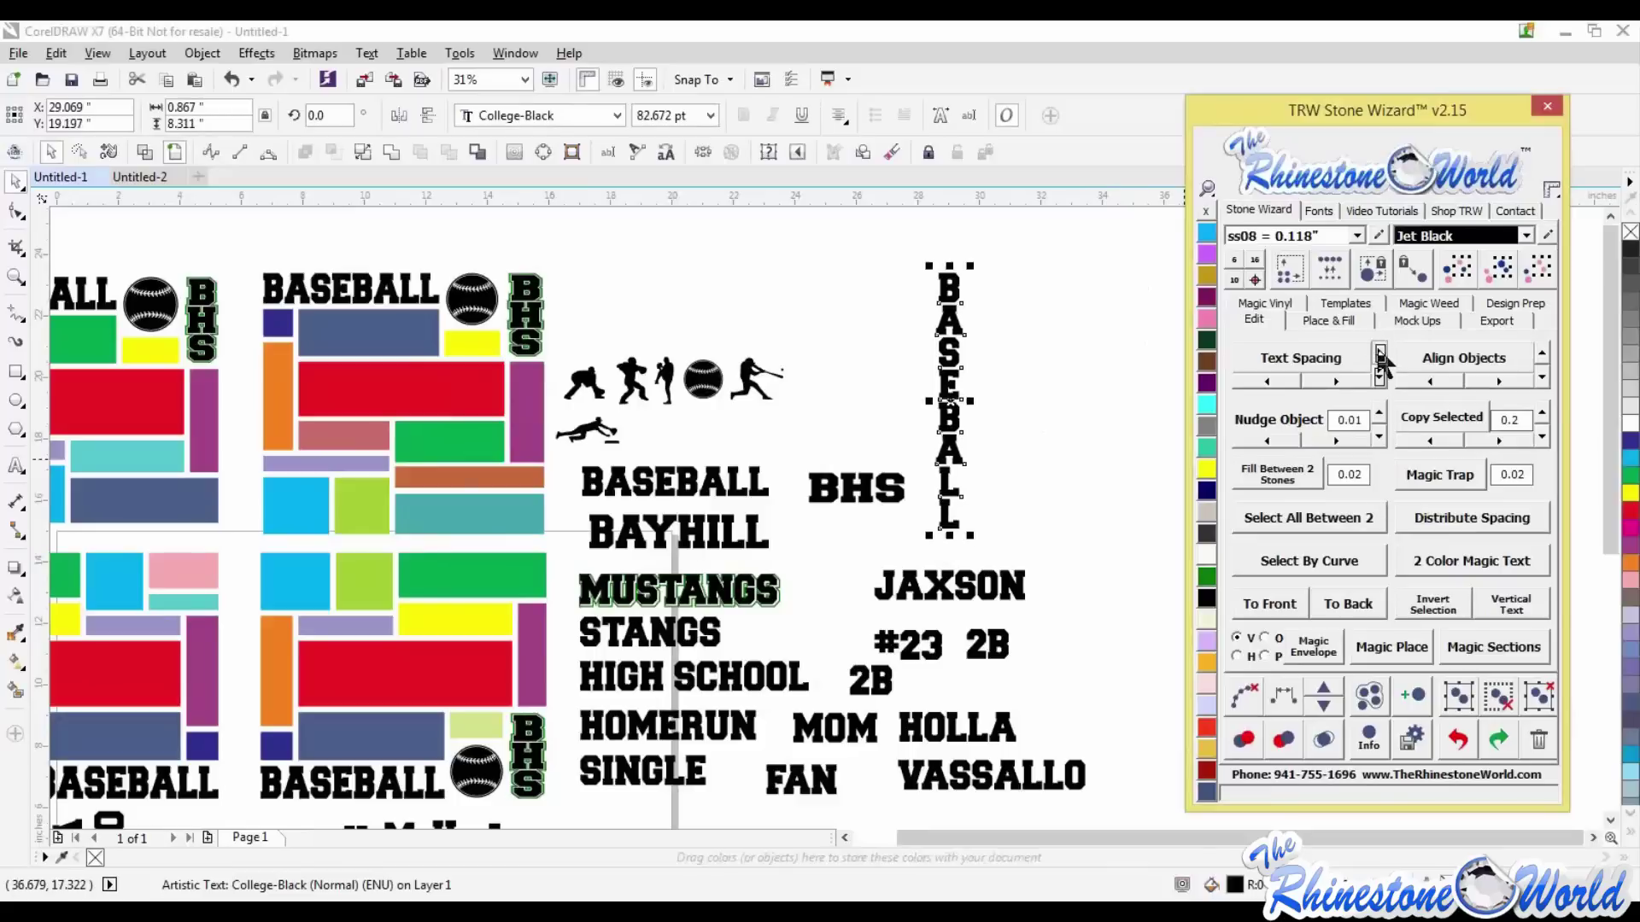
left_click(1378, 382)
left_click(1377, 355)
left_click(1378, 355)
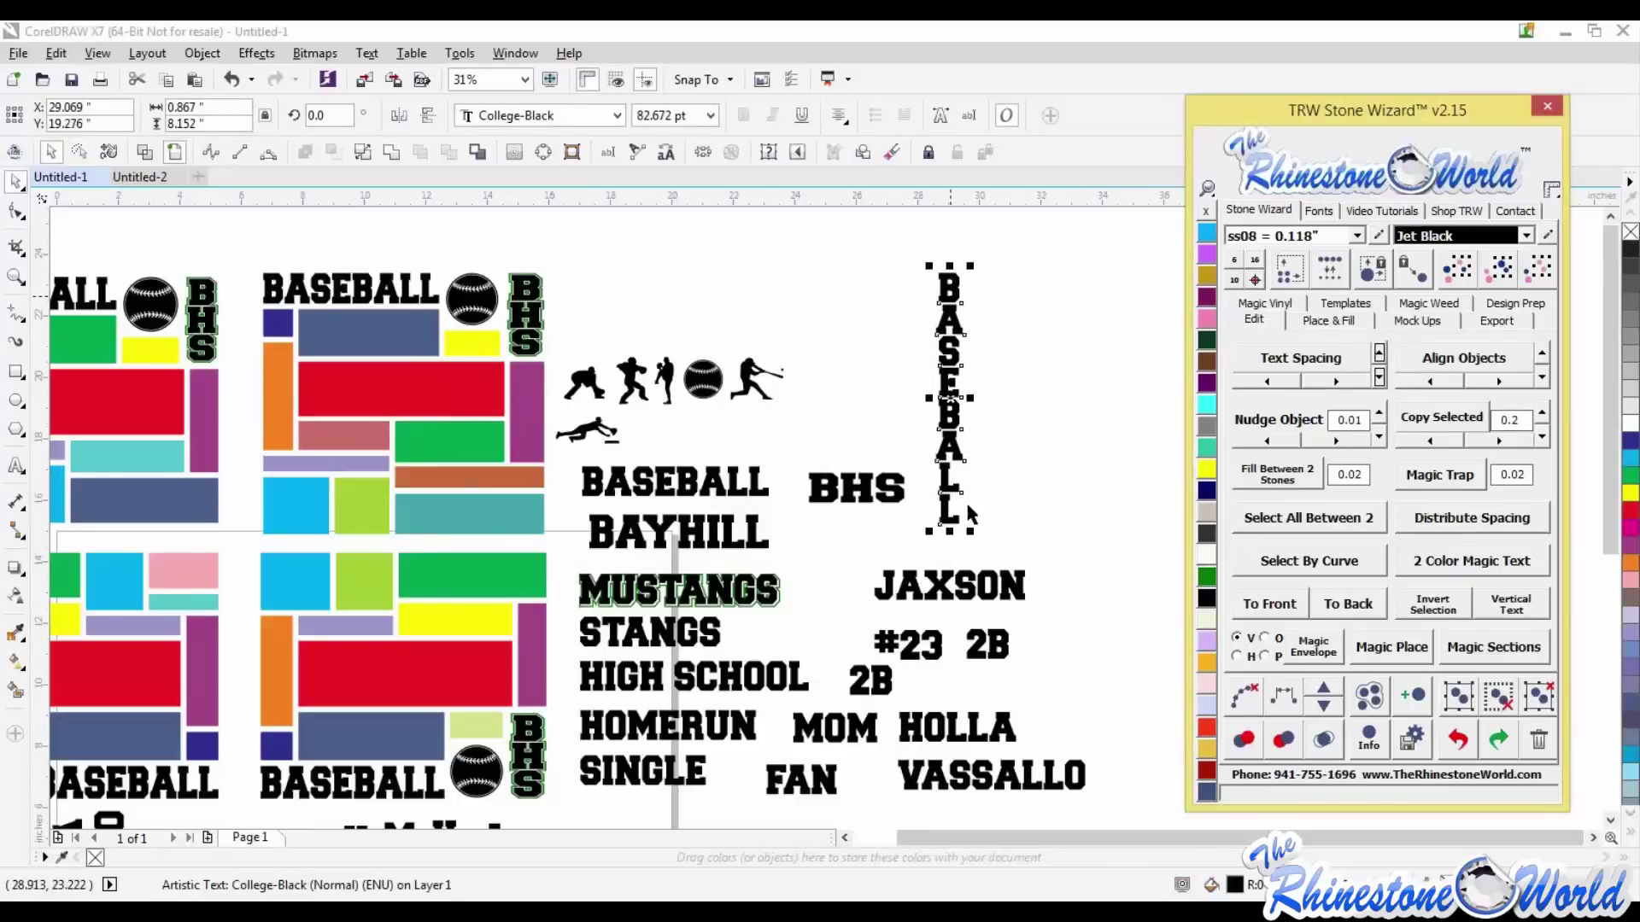
- Toggle the BASEBALL copy between vertical and horizontal text, ending with it horizontal and deselected
left_click(1514, 605)
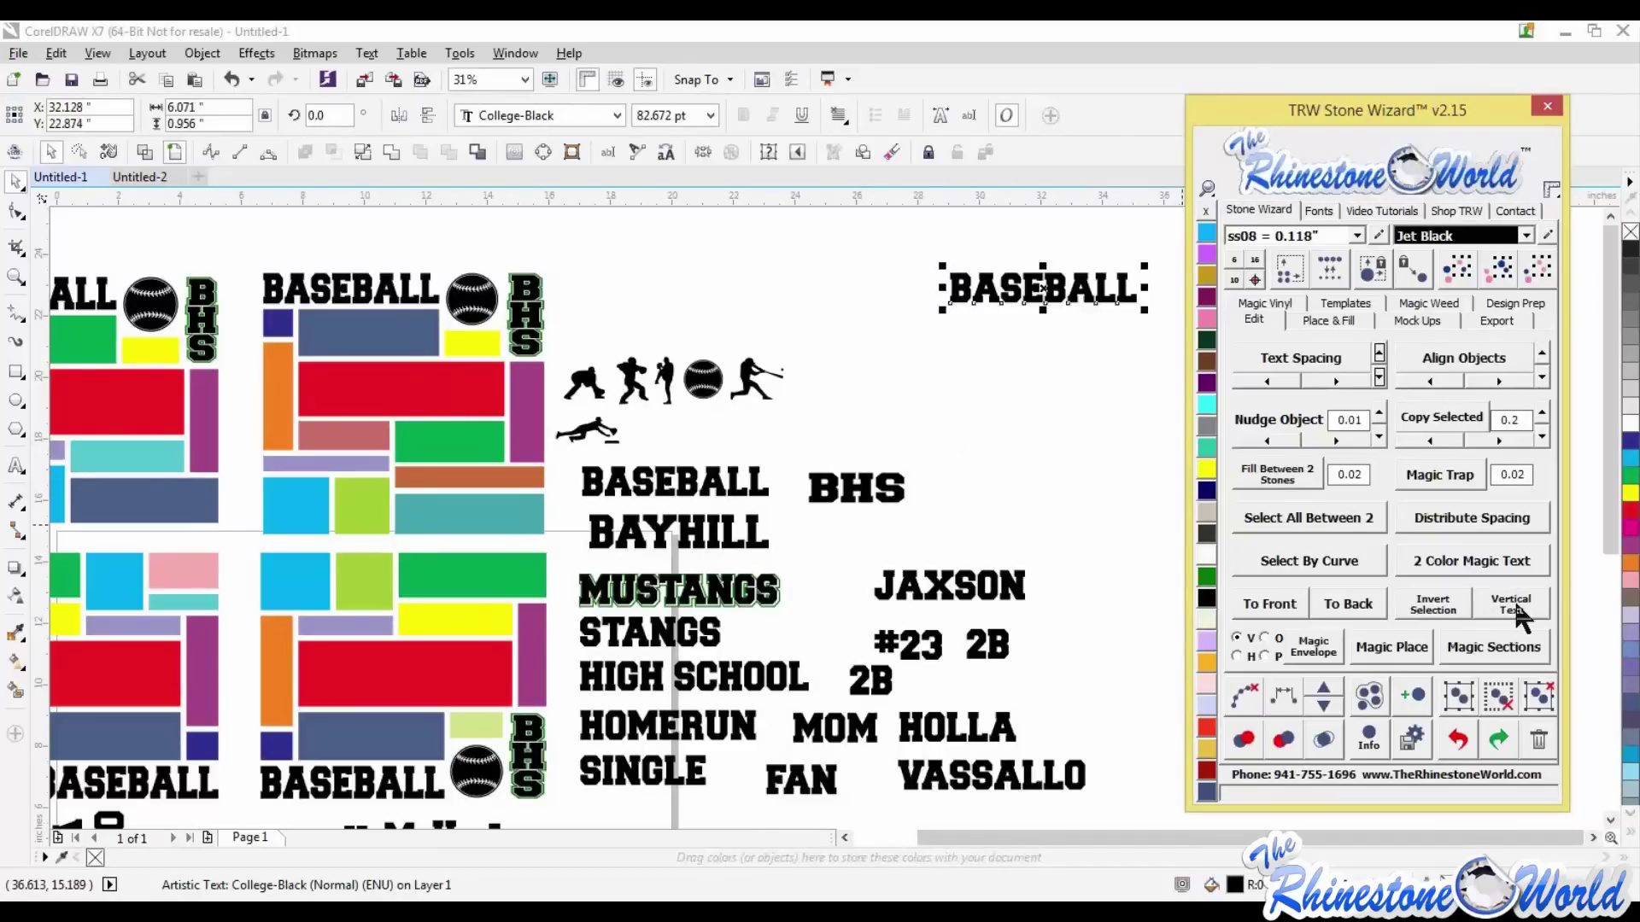
left_click(1514, 605)
left_click(1514, 605)
left_click(1513, 605)
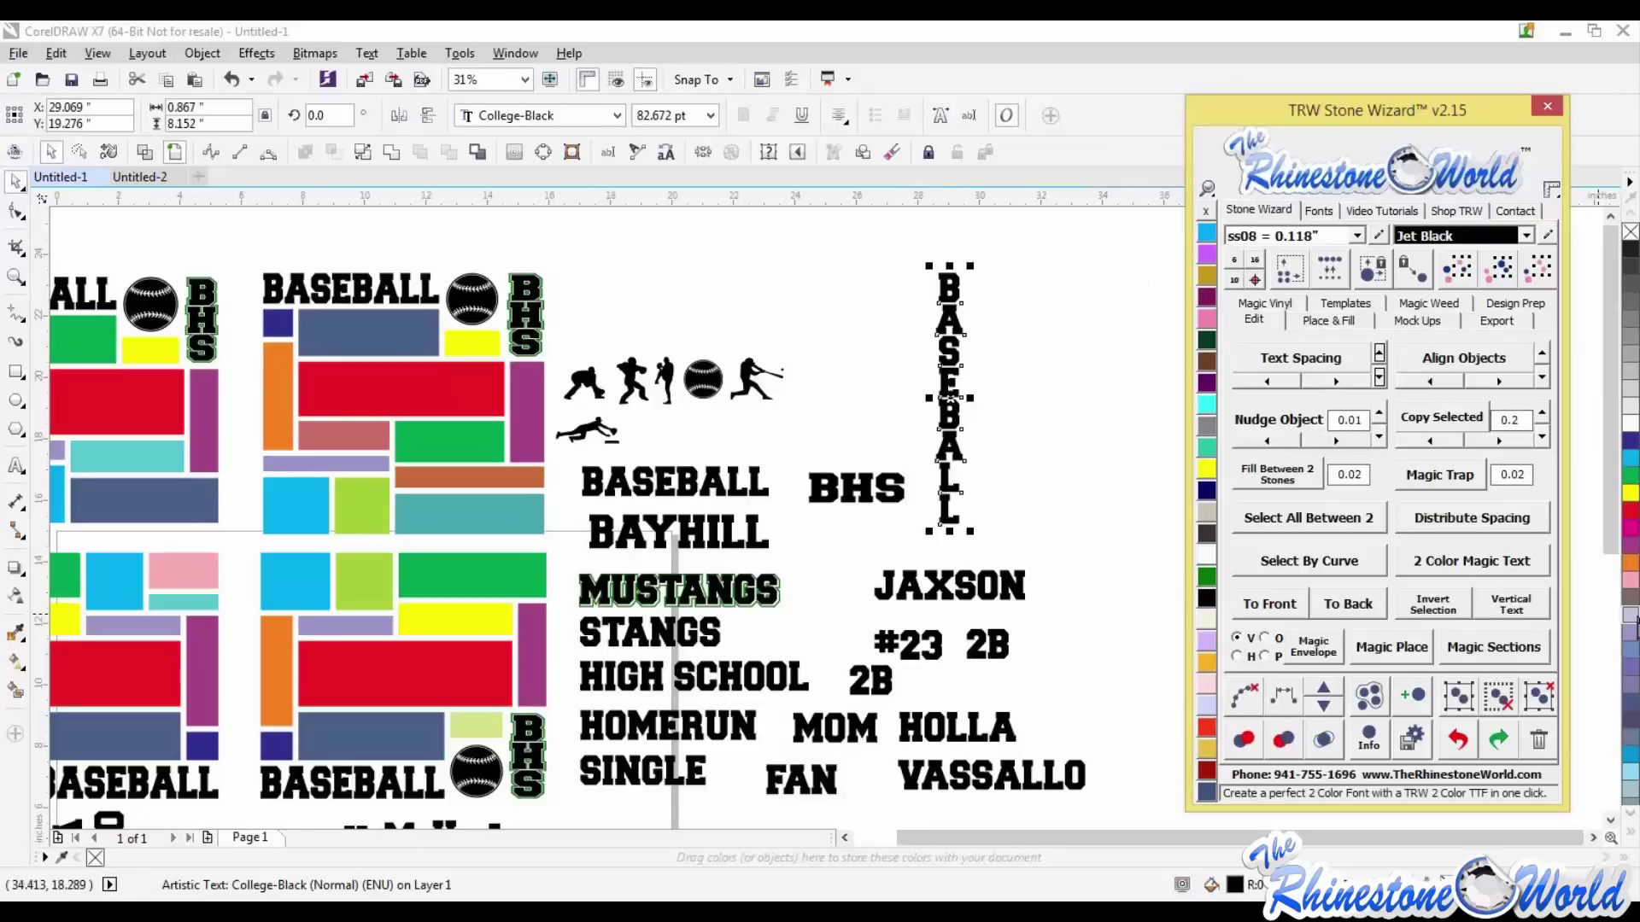
left_click(1514, 605)
left_click(1100, 485)
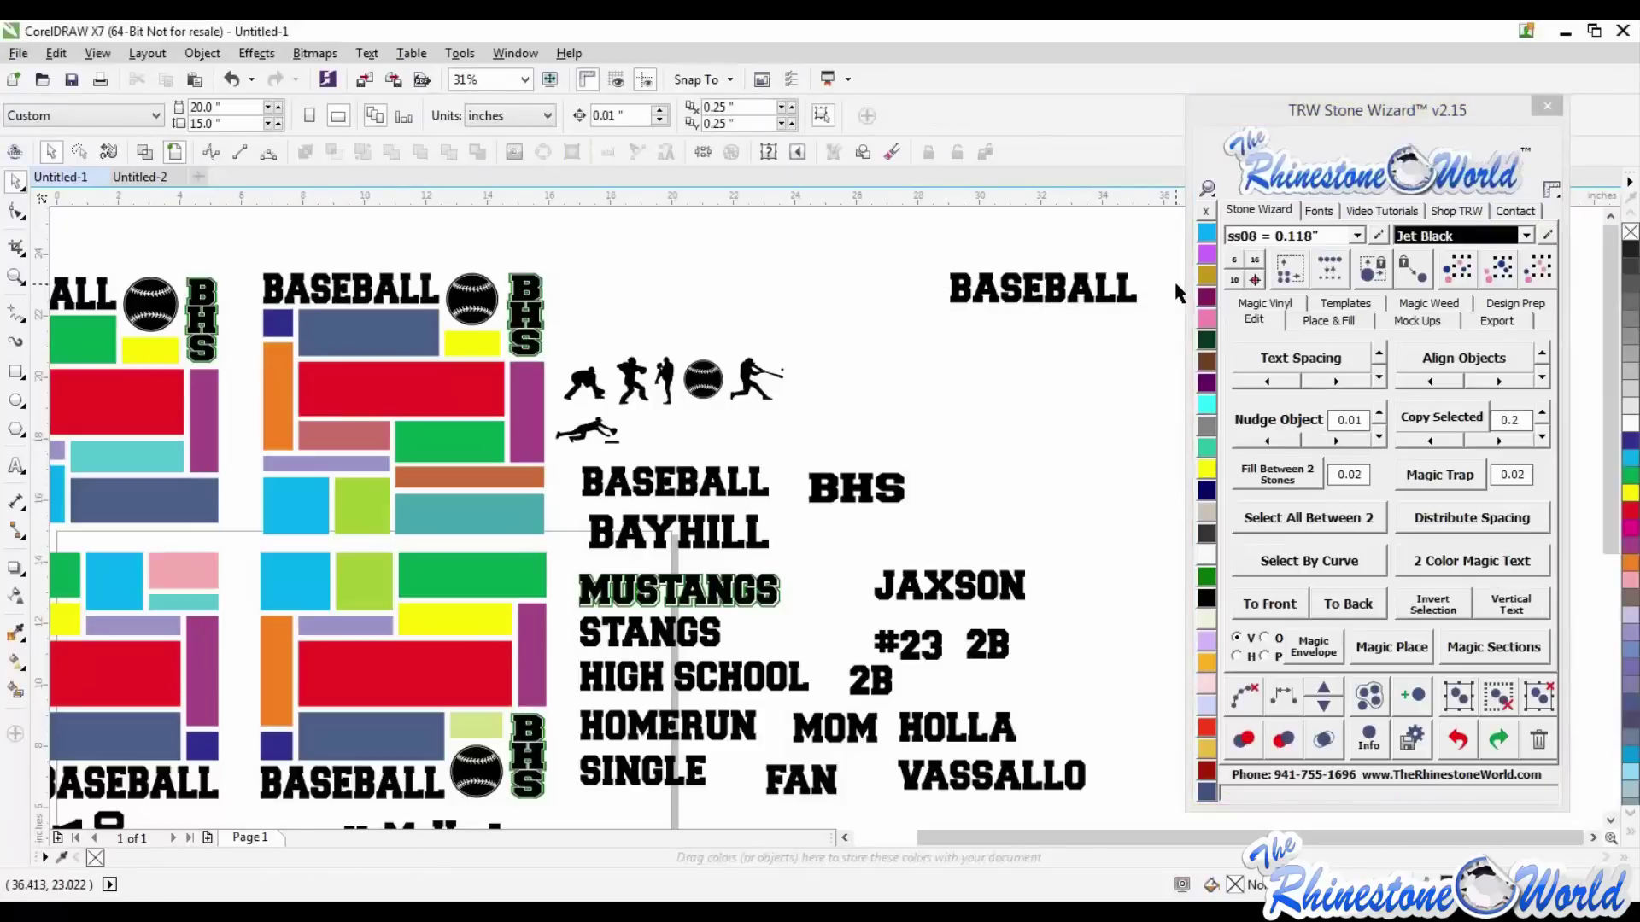
- Move the horizontal BASEBALL copy beside the baseball player graphics and deselect it
left_click(1085, 292)
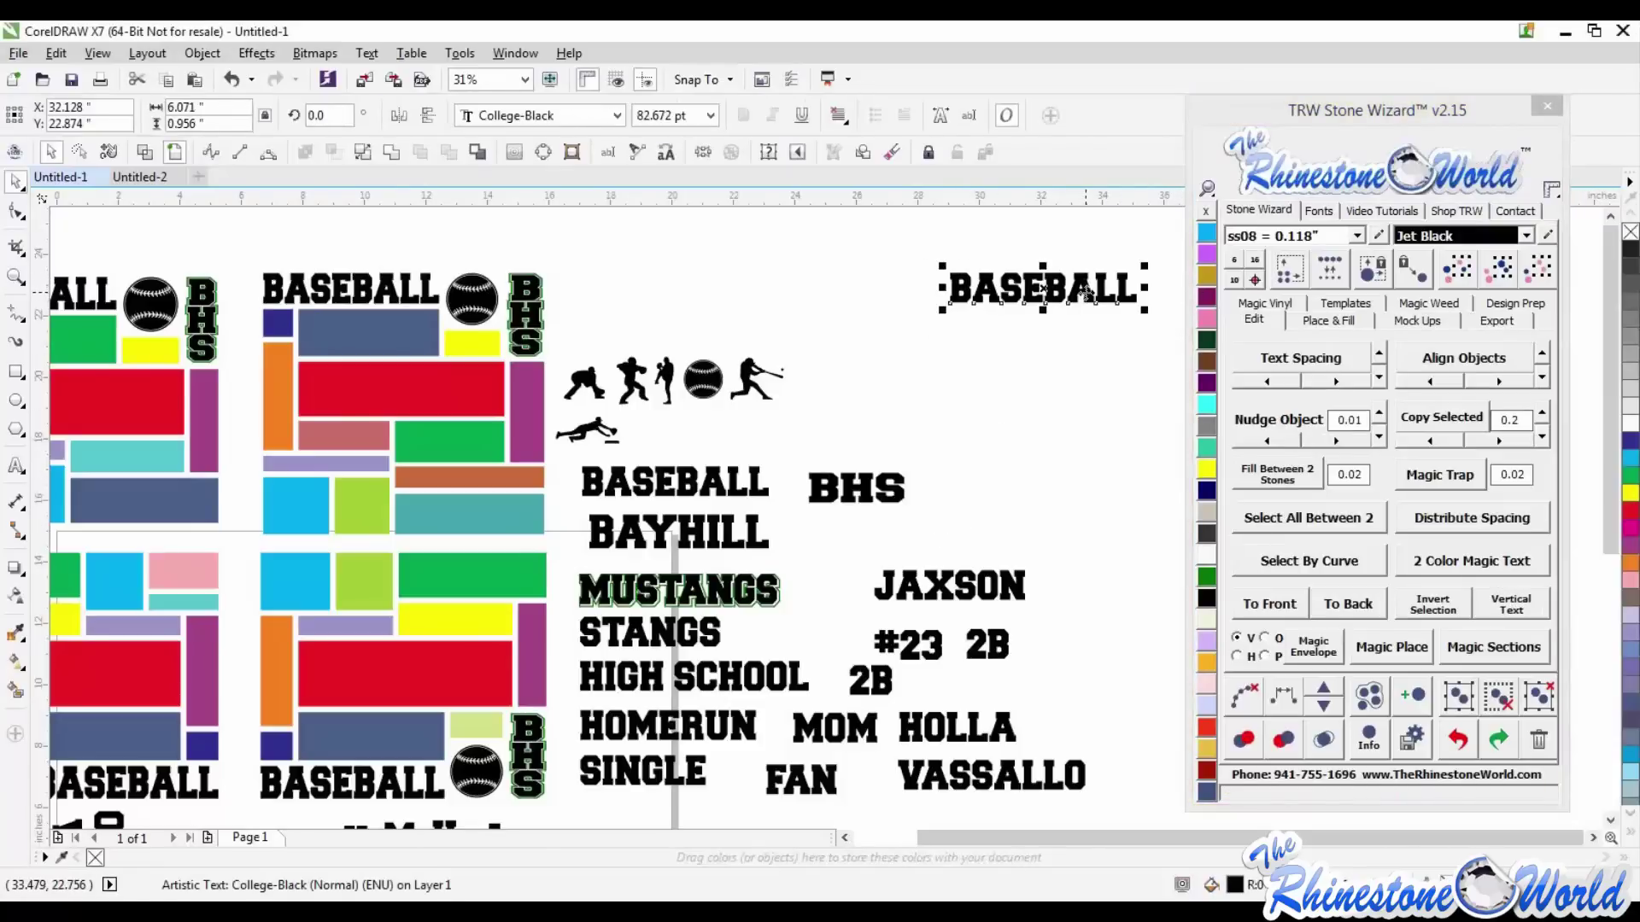
left_click_drag(1084, 292, 933, 414)
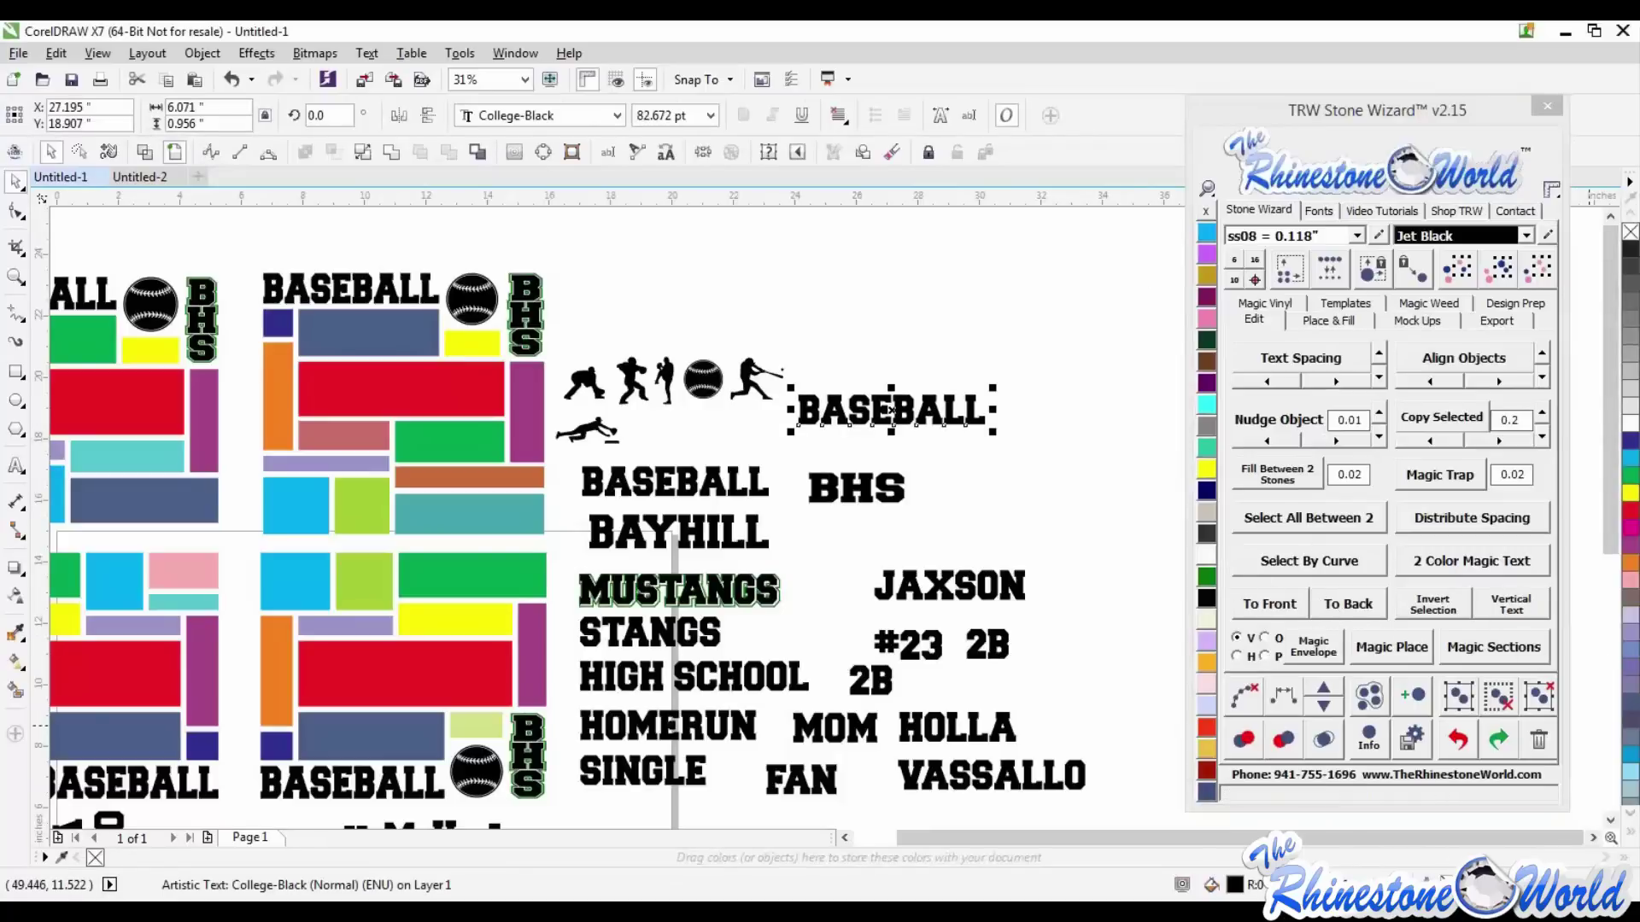
left_click(1117, 640)
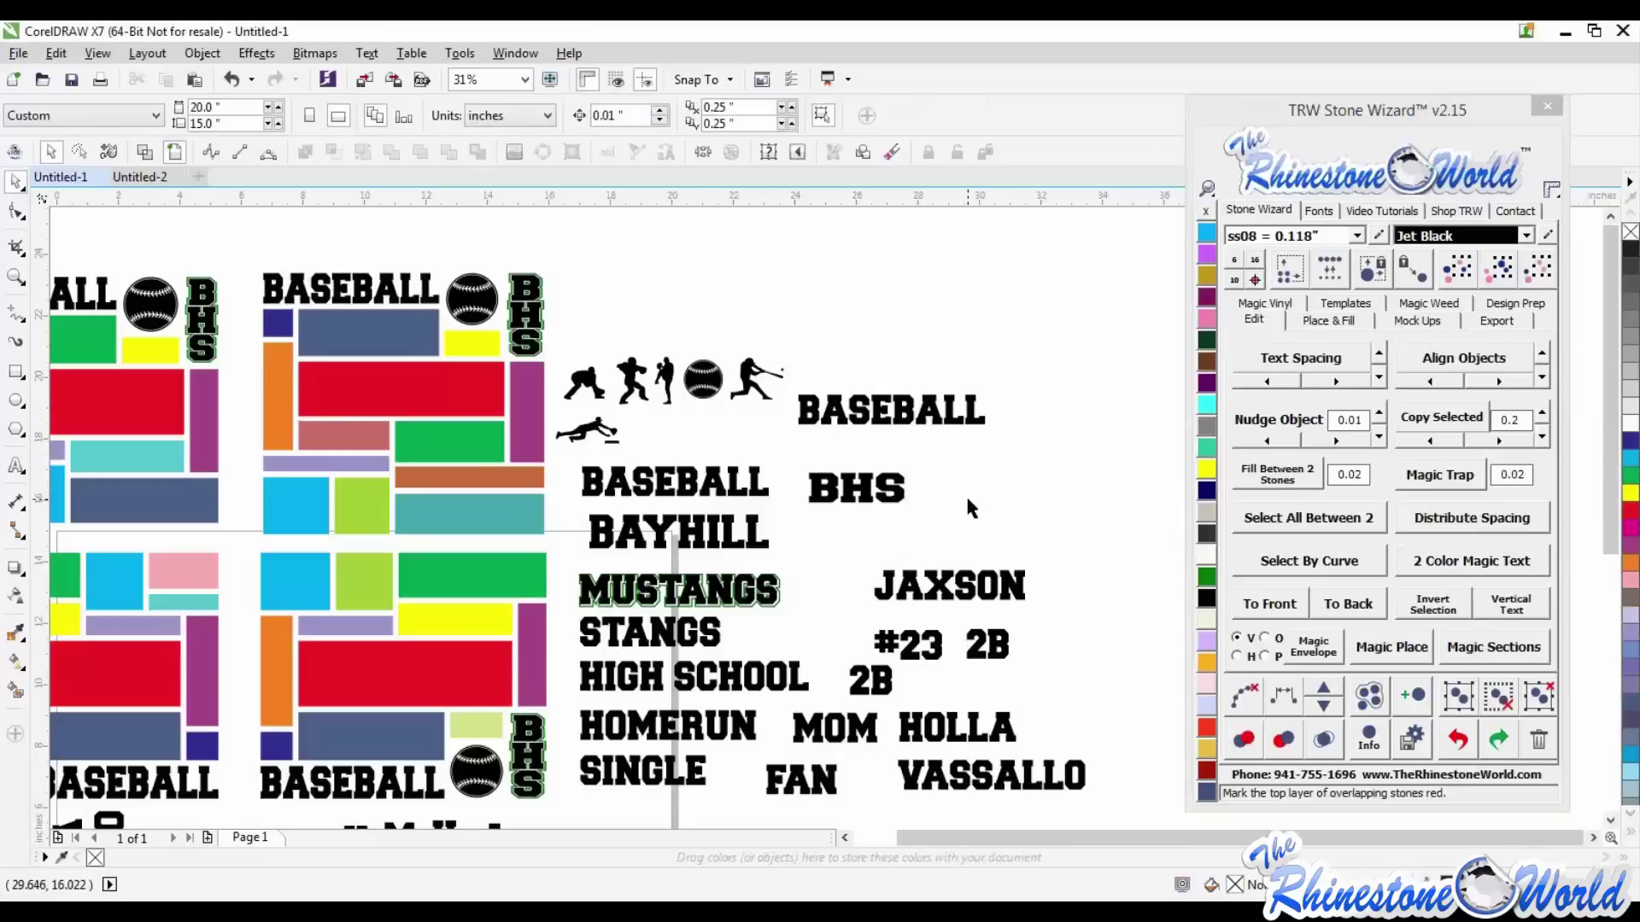
- Move the rotated BAYHILL word from the sideways word group to the outer side of the upper-left template
scroll(1018, 458, "down", 3)
scroll(848, 636, "down", 1)
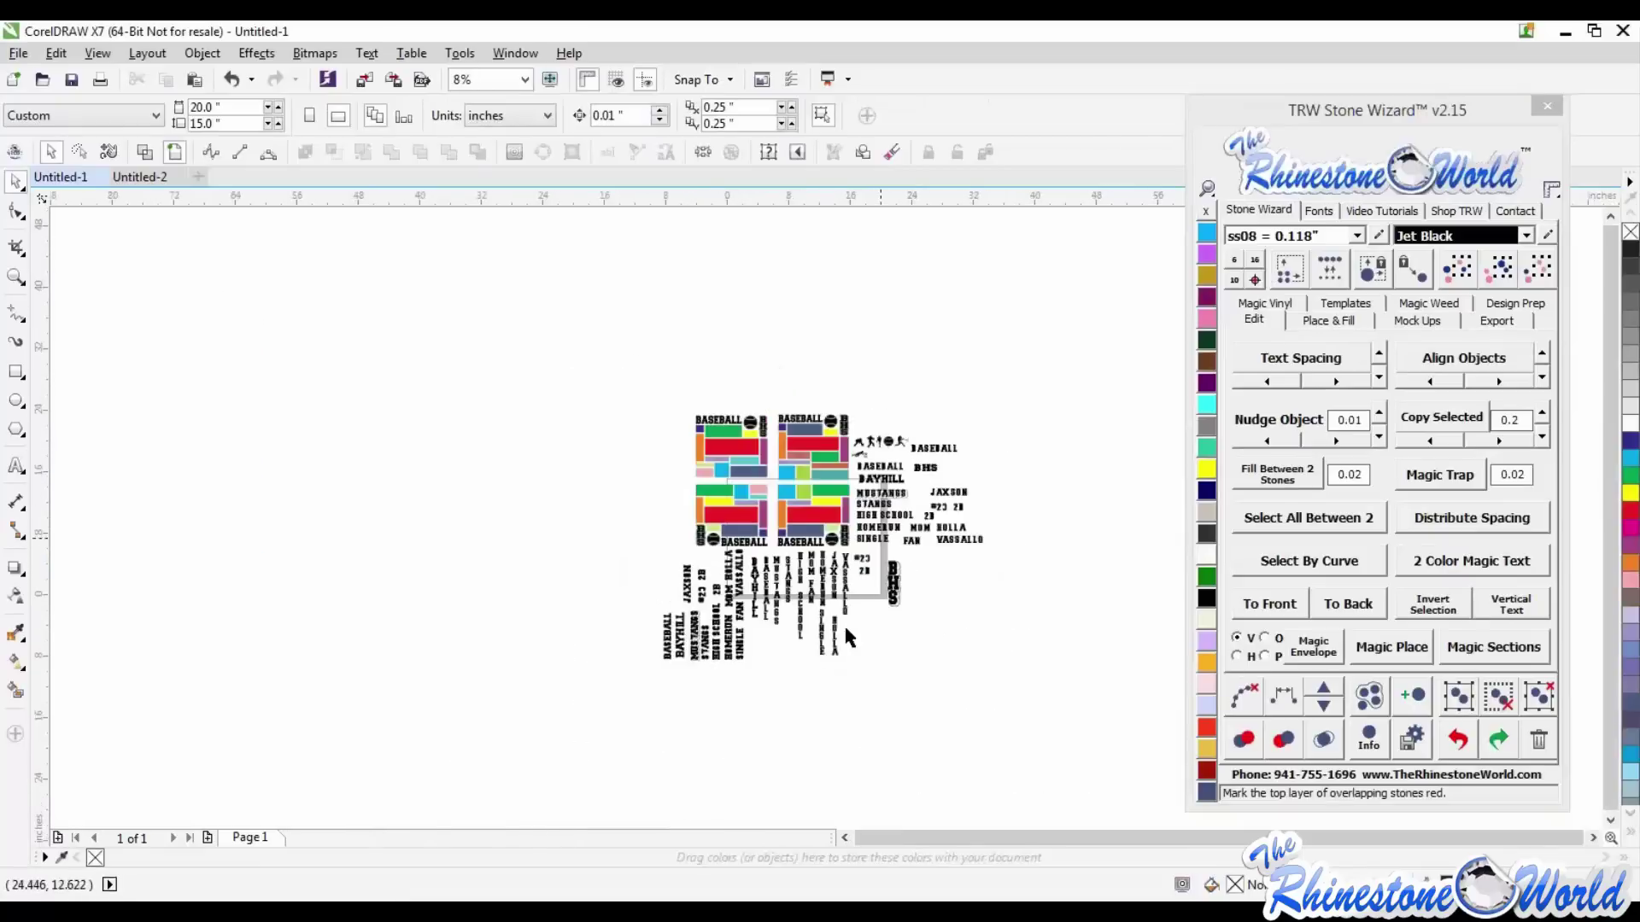
scroll(846, 619, "up", 2)
scroll(939, 491, "down", 2)
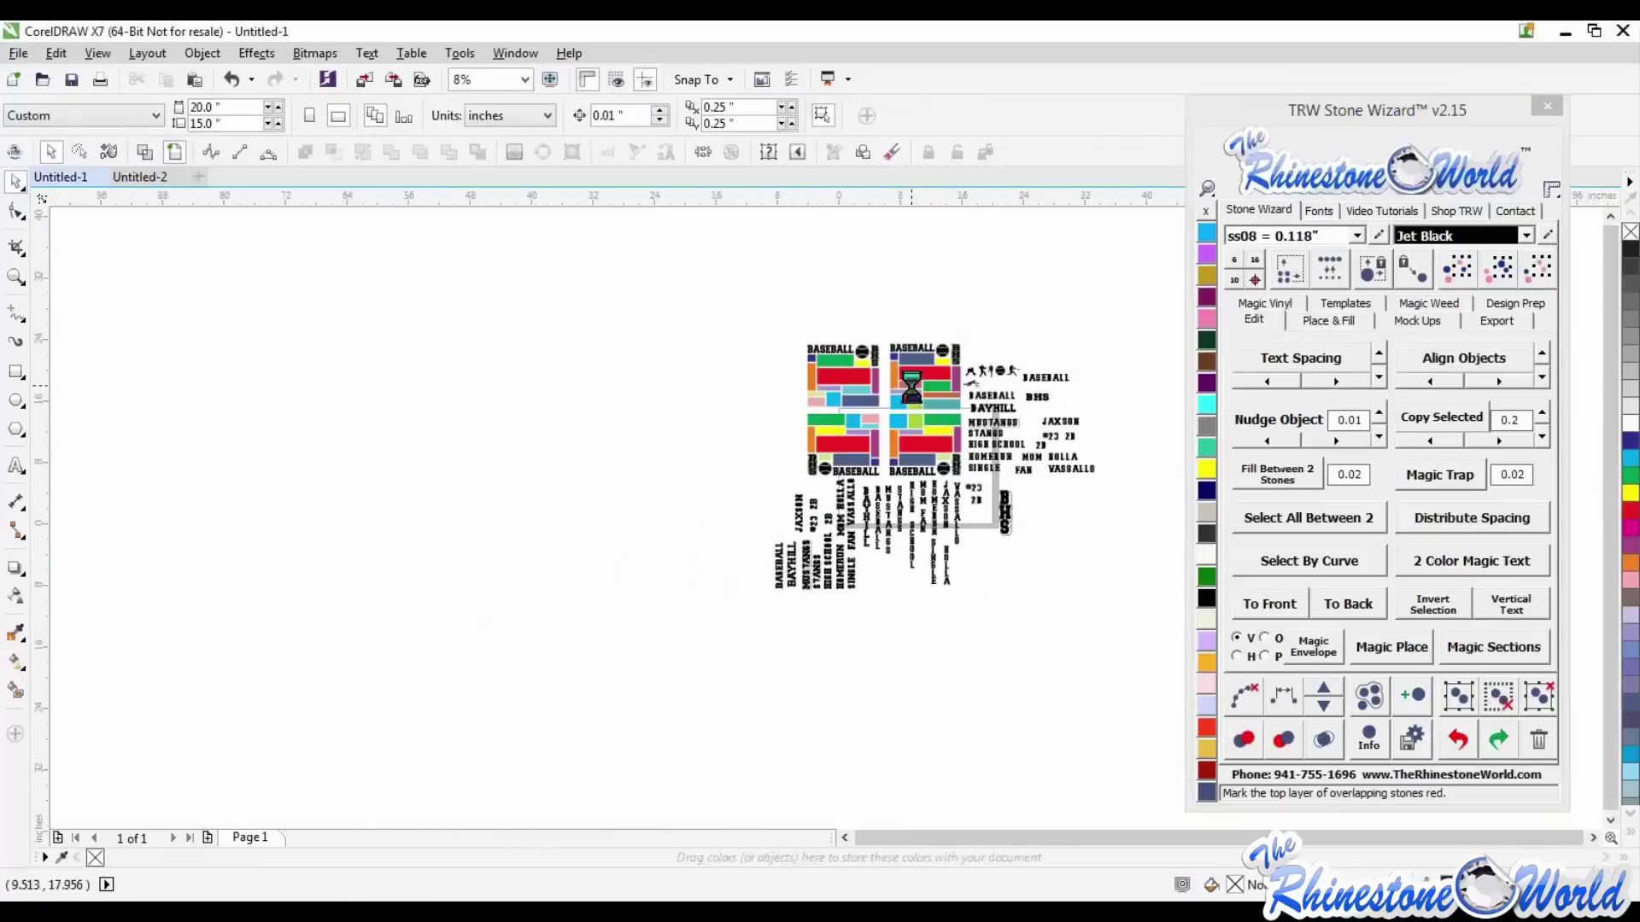
scroll(911, 386, "up", 1)
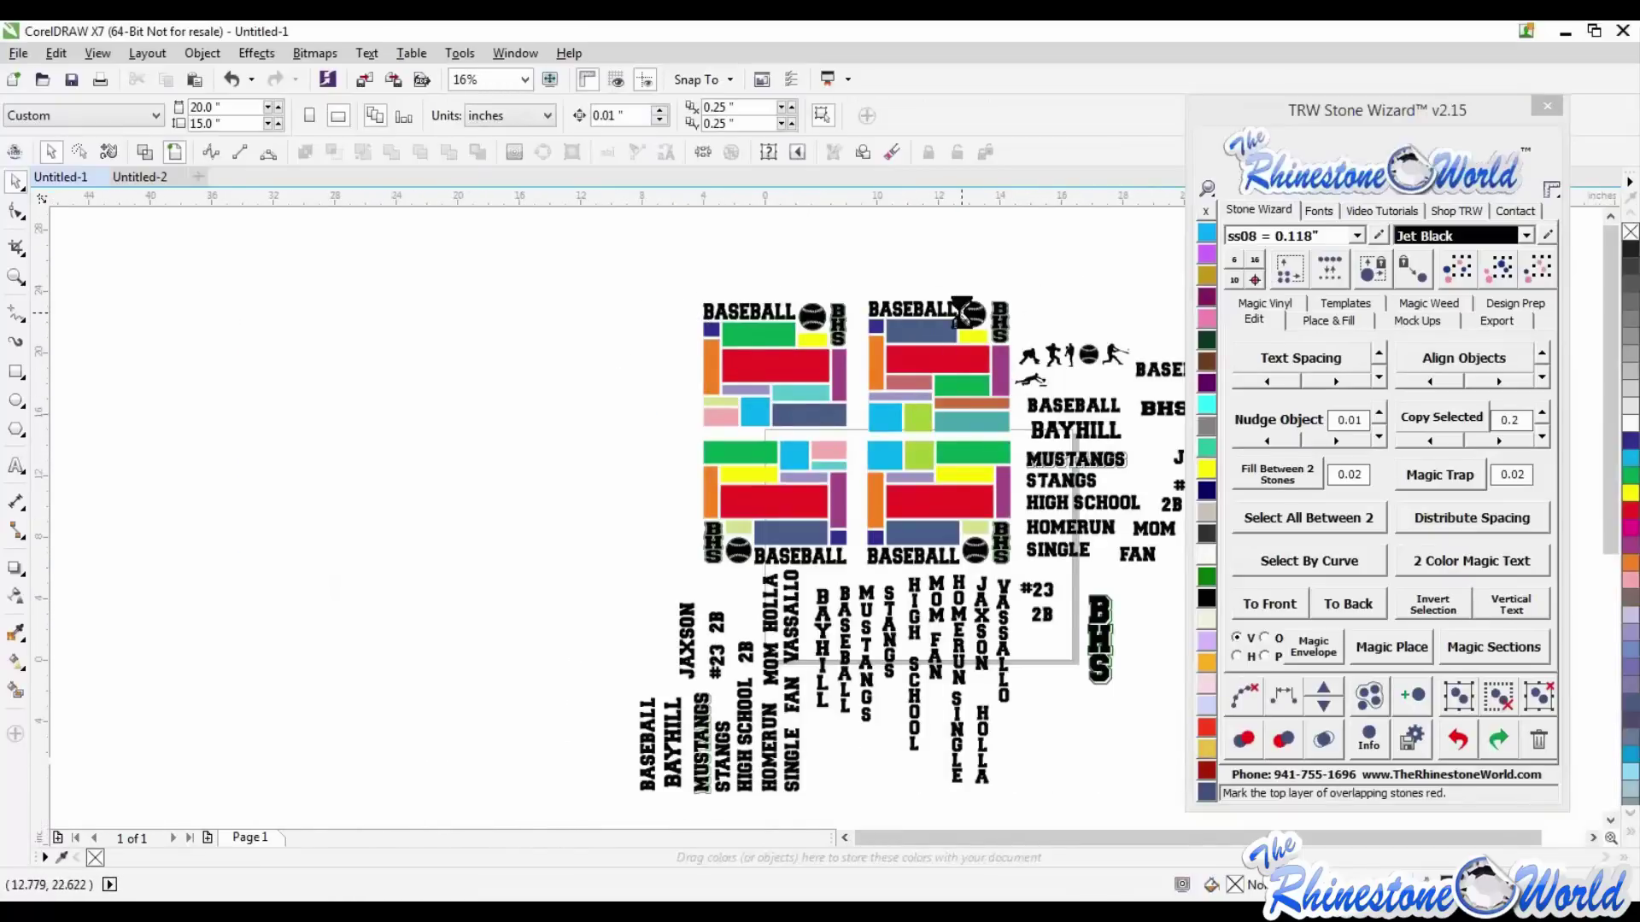
scroll(964, 317, "up", 1)
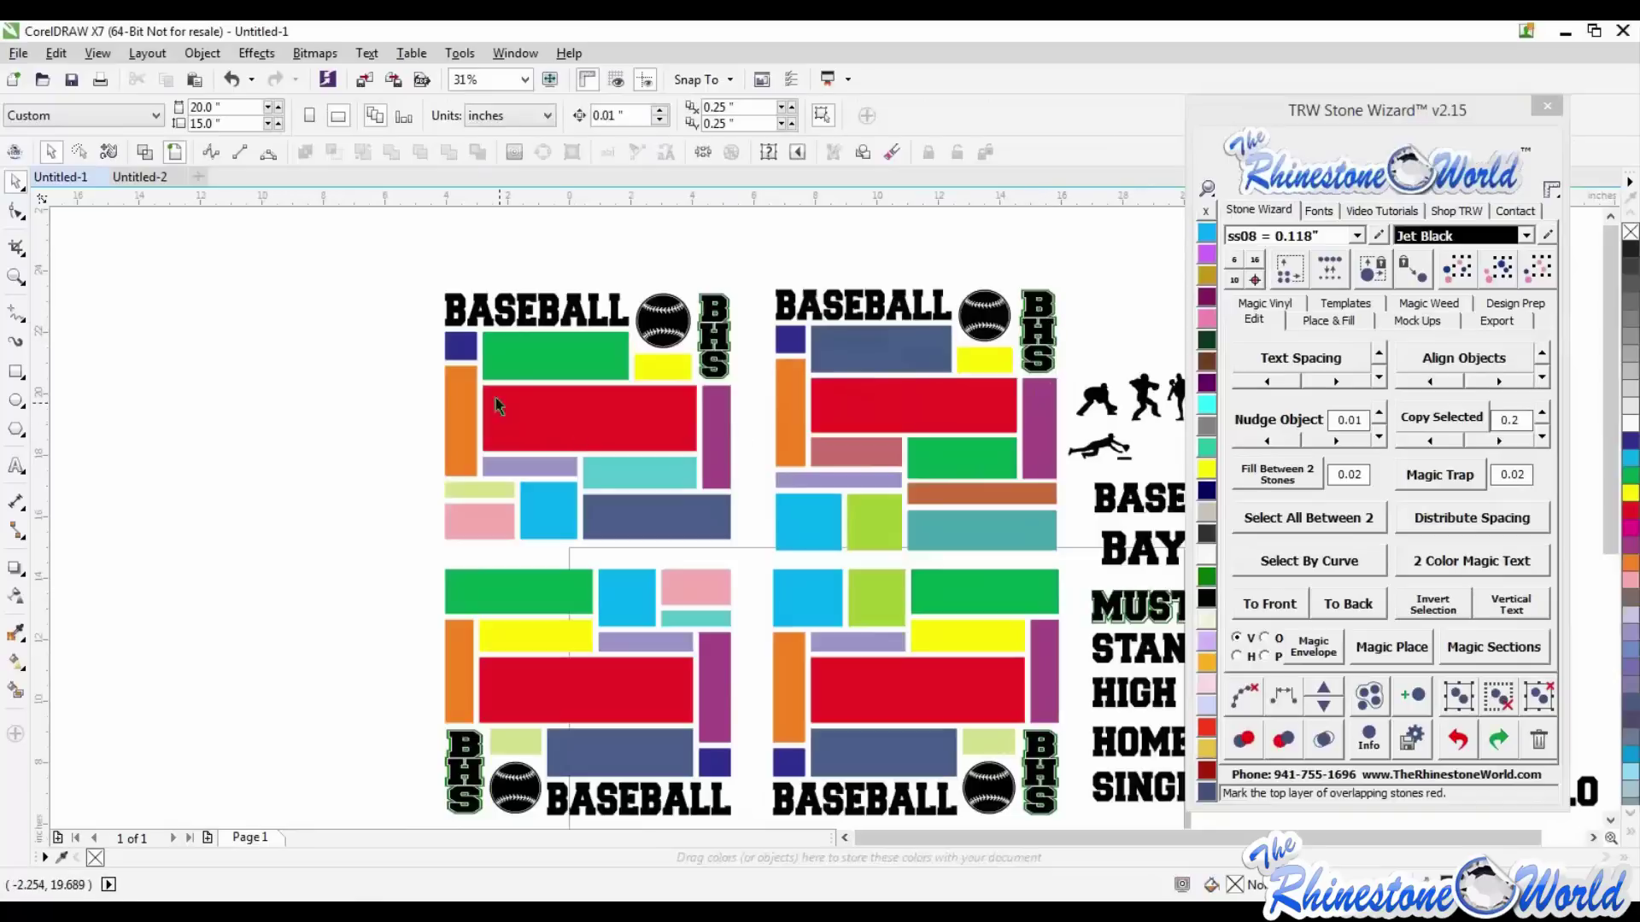
scroll(487, 410, "down", 1)
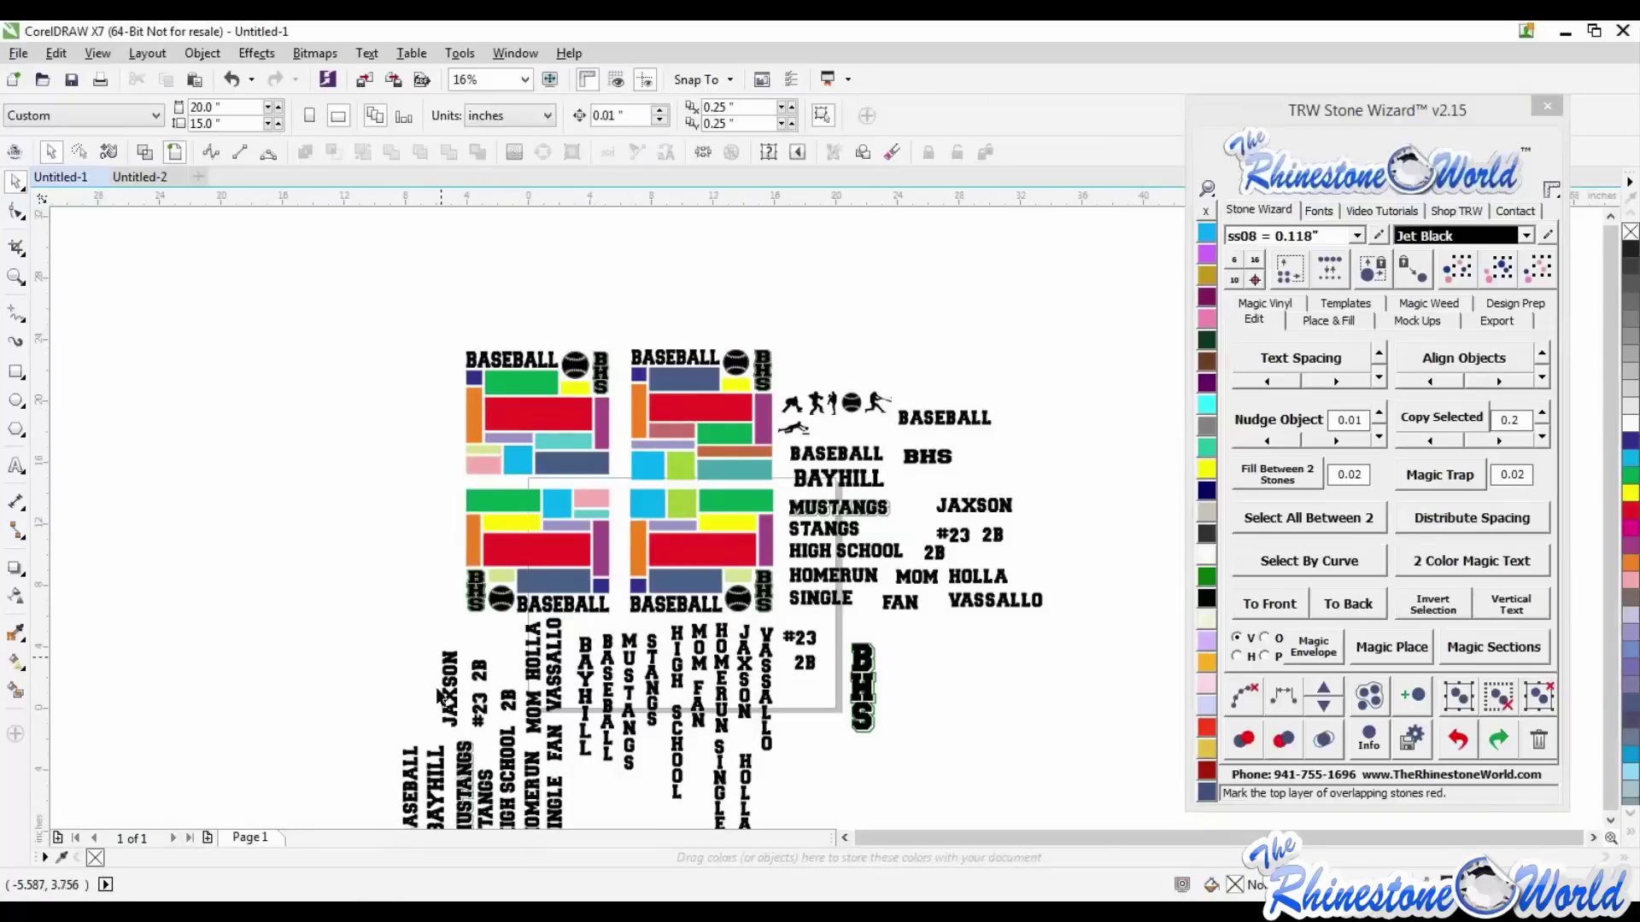
left_click(439, 782)
left_click_drag(412, 673, 419, 375)
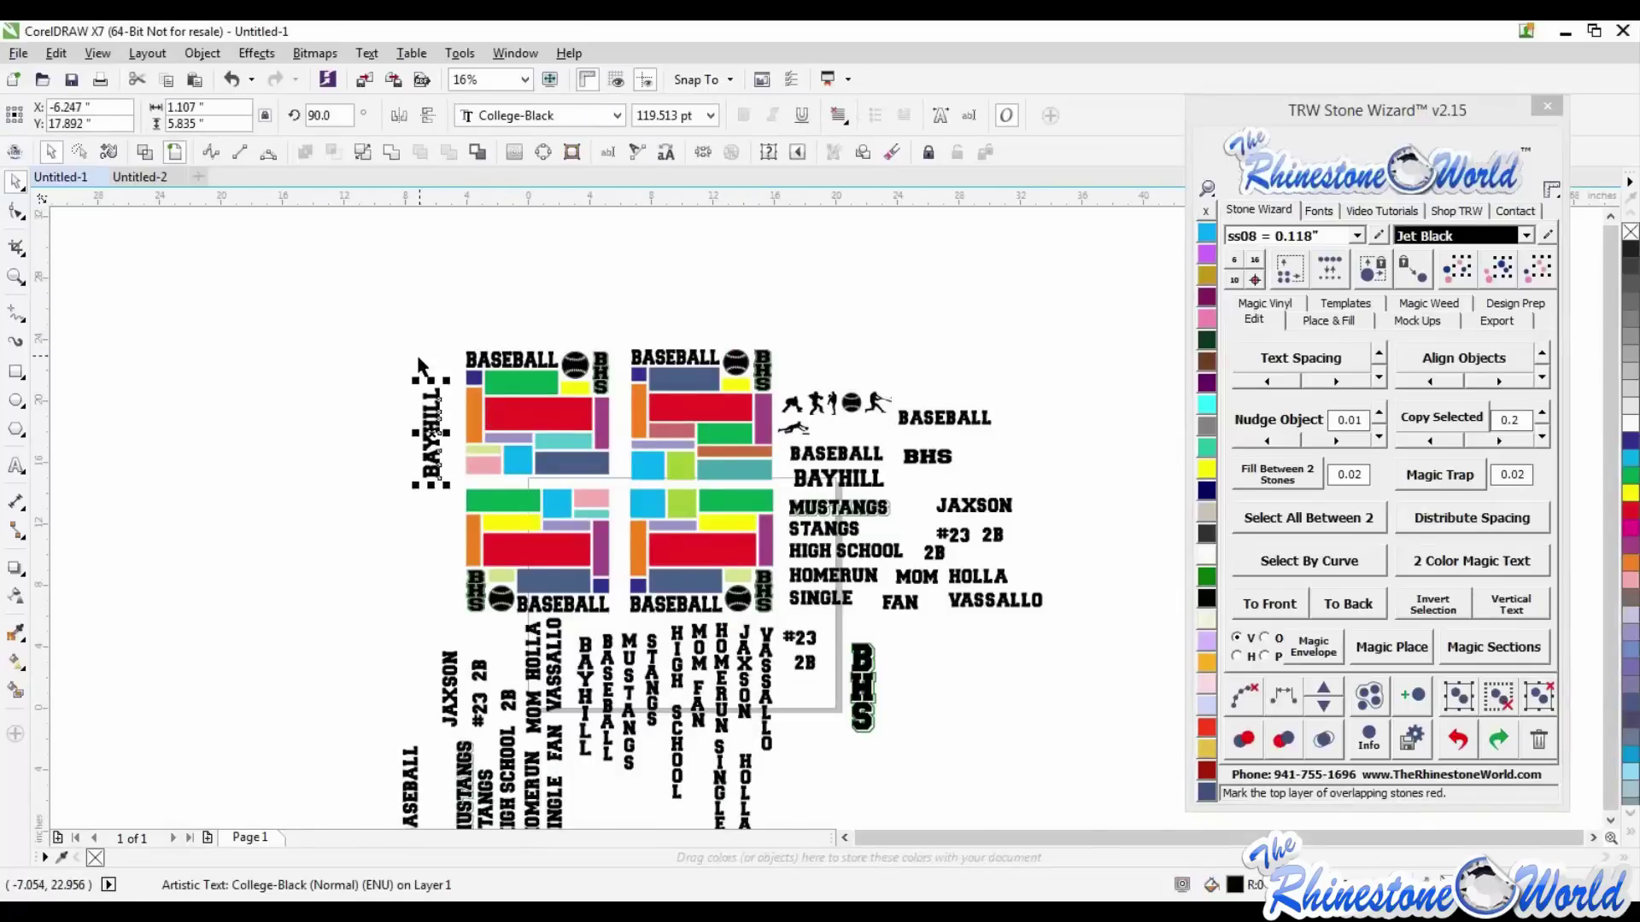
scroll(417, 380, "up", 1)
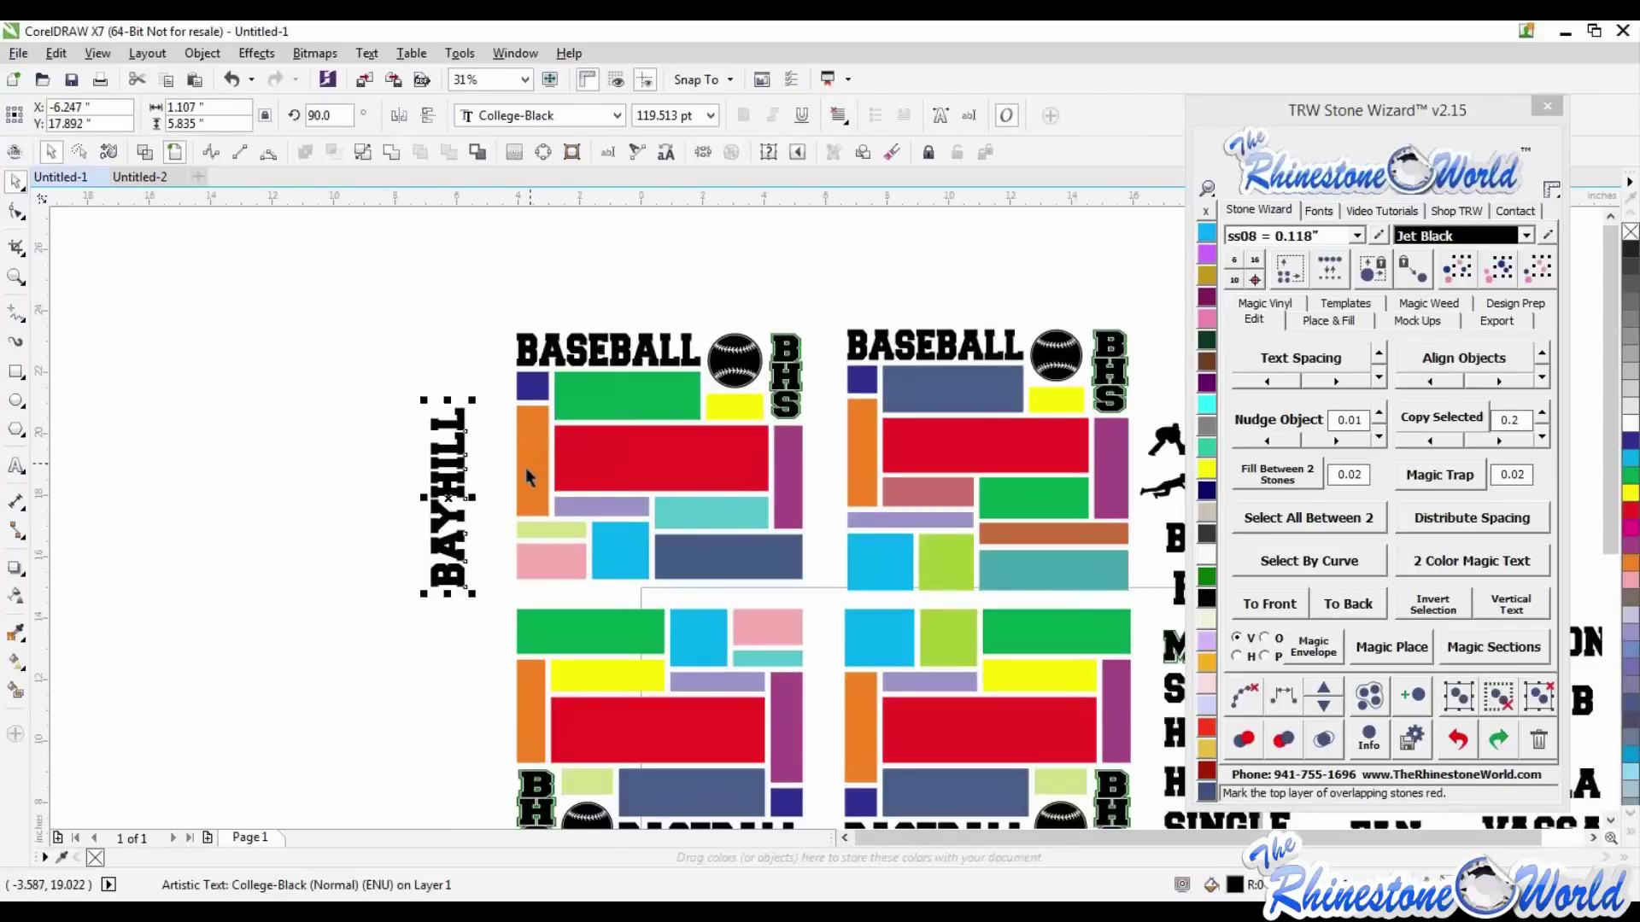
left_click(475, 529)
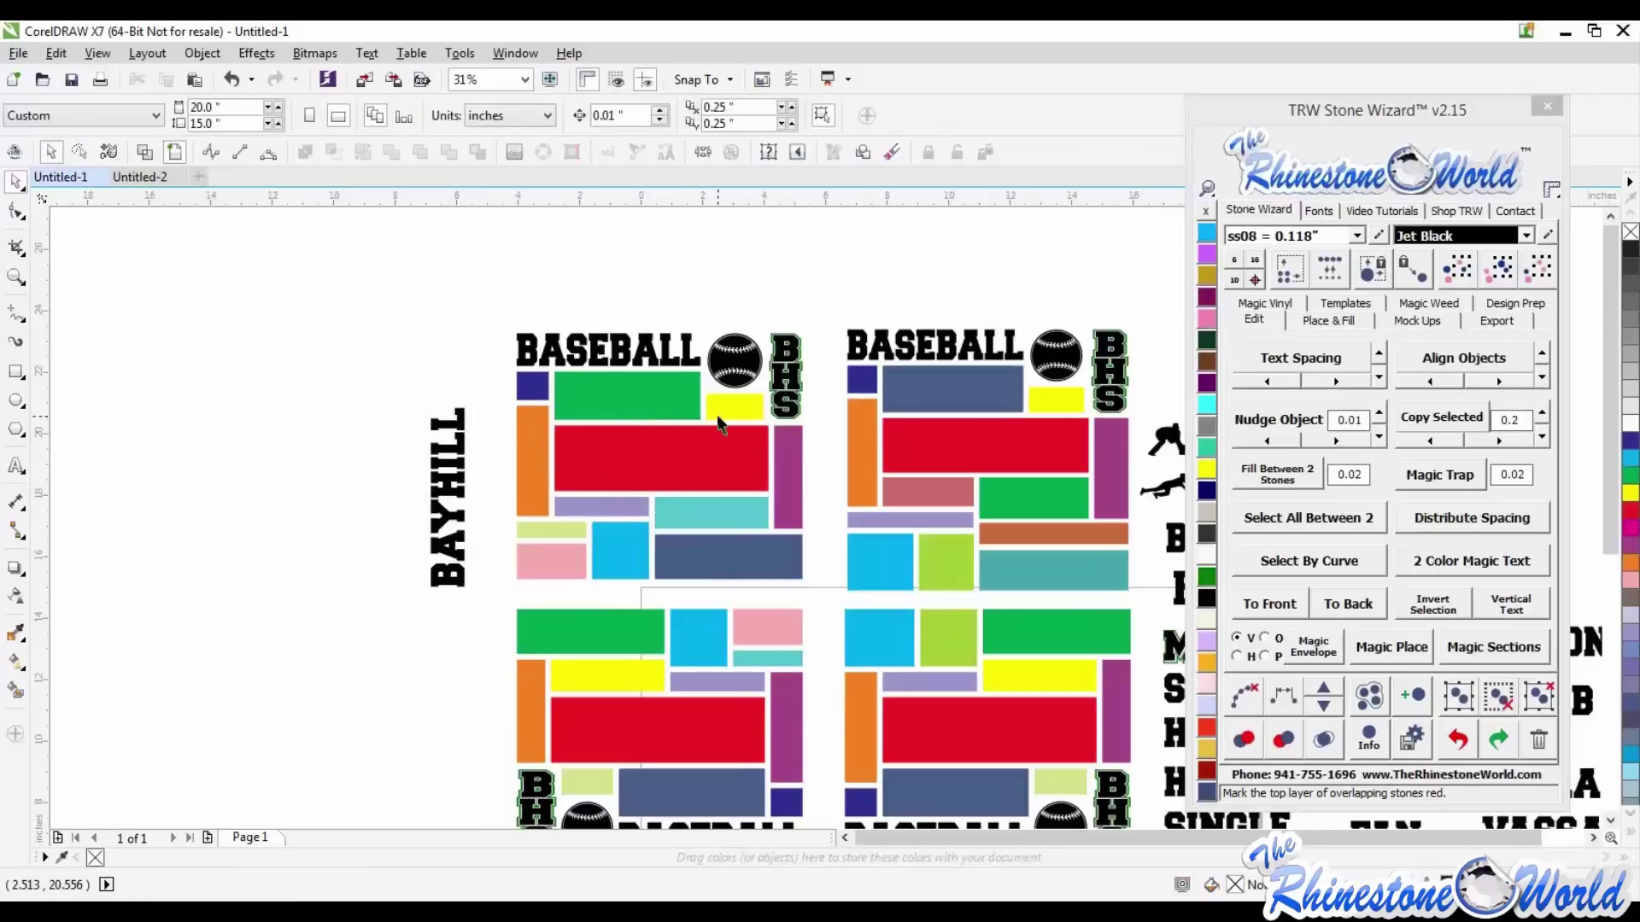
- Set the BAYHILL text's rotation to 0 degrees and move the word clear of the upper-left template
double_click(456, 518)
left_click(334, 121)
left_click_drag(340, 117, 183, 127)
type("0")
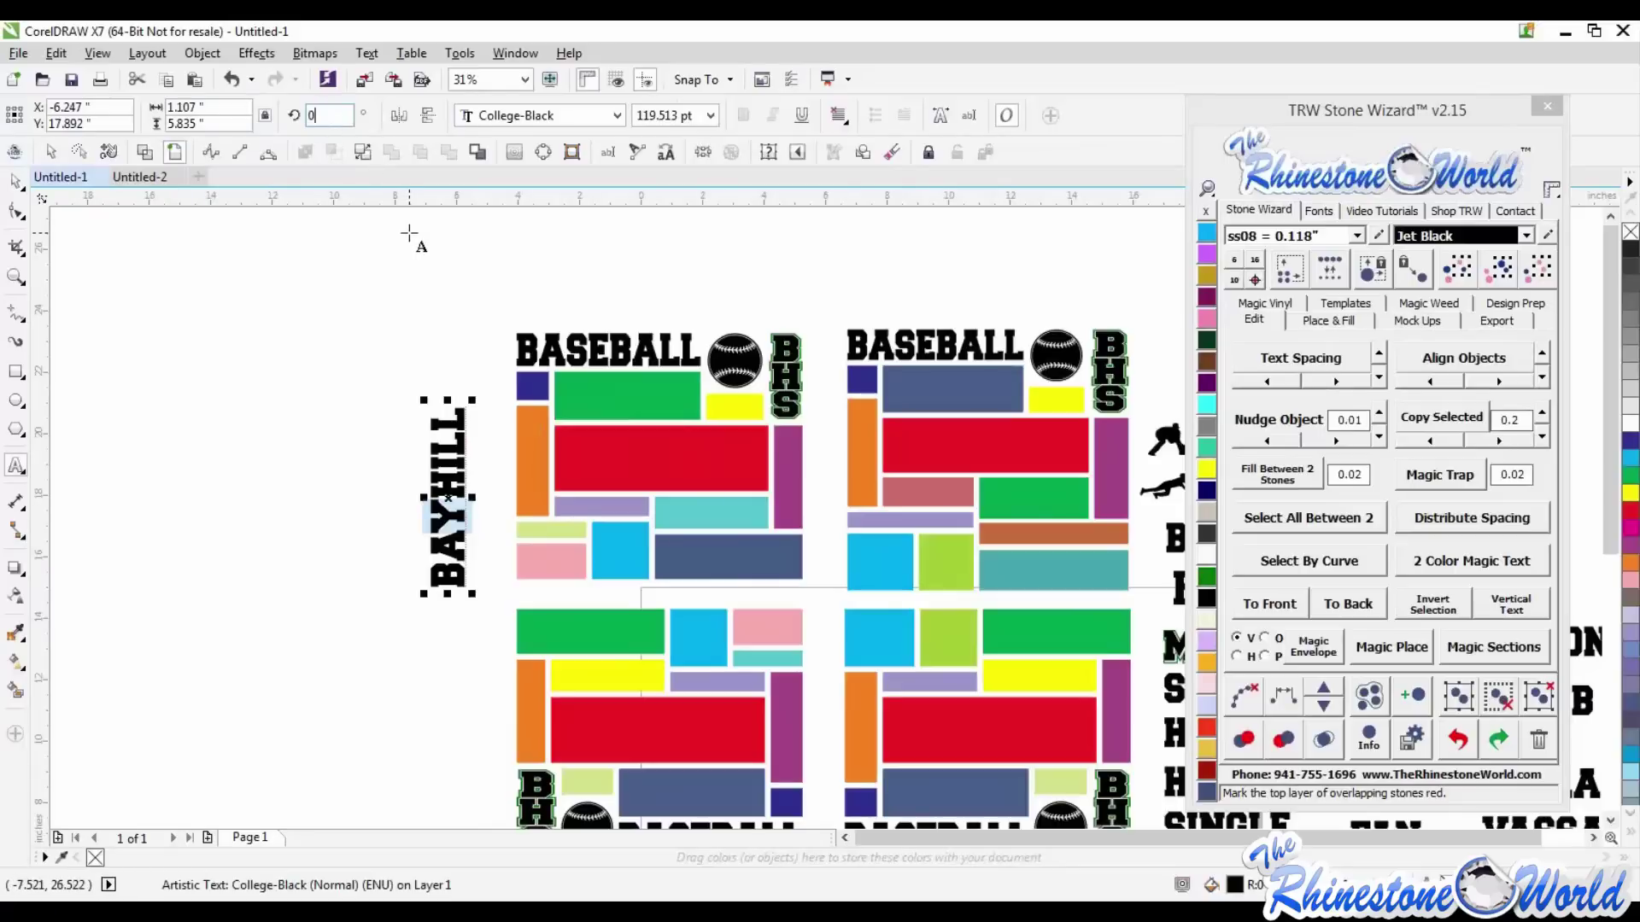
key("Return")
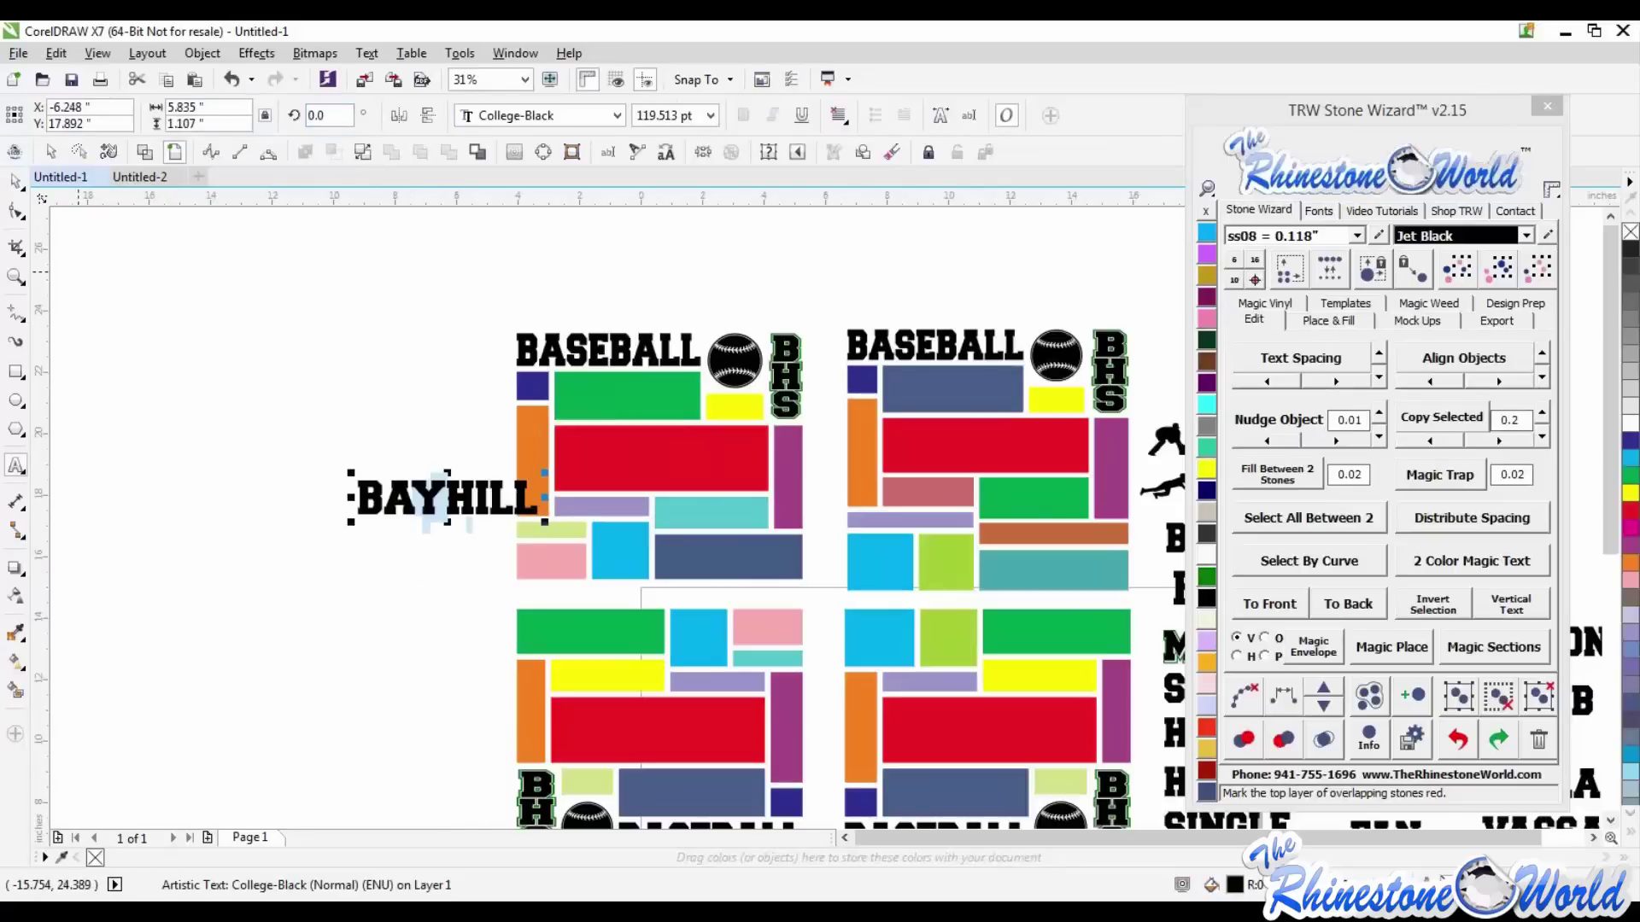
left_click(13, 182)
left_click(329, 346)
left_click_drag(434, 494, 357, 442)
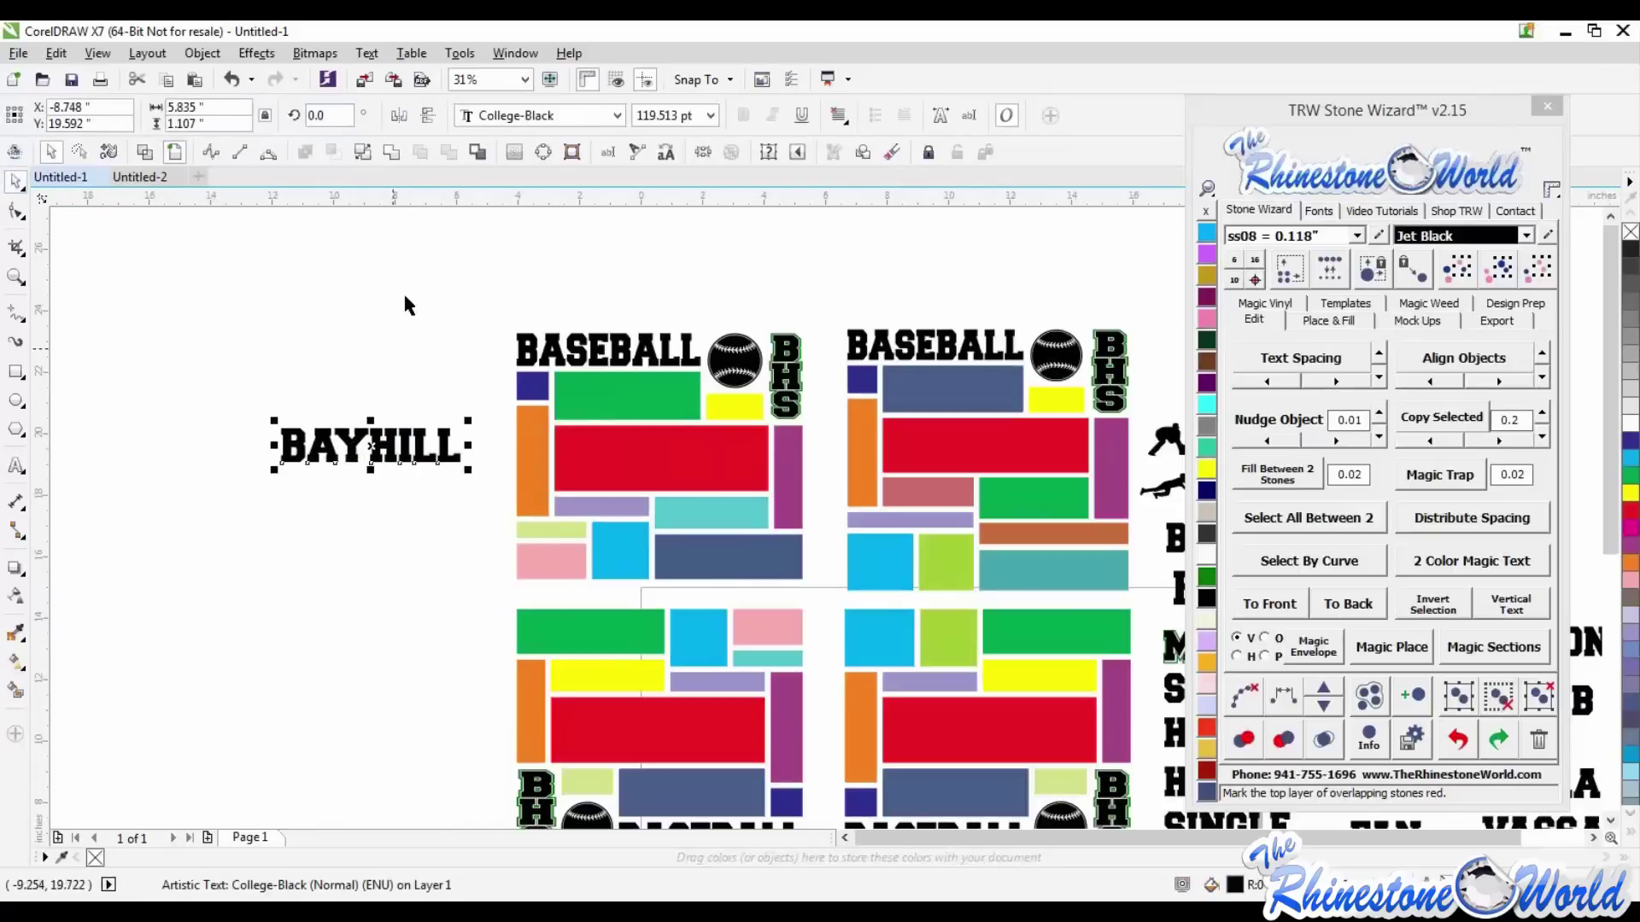
- Rotate the BAYHILL text to 90 degrees and move it nearer to the upper-left template
left_click_drag(339, 115, 300, 112)
type("90")
key("Return")
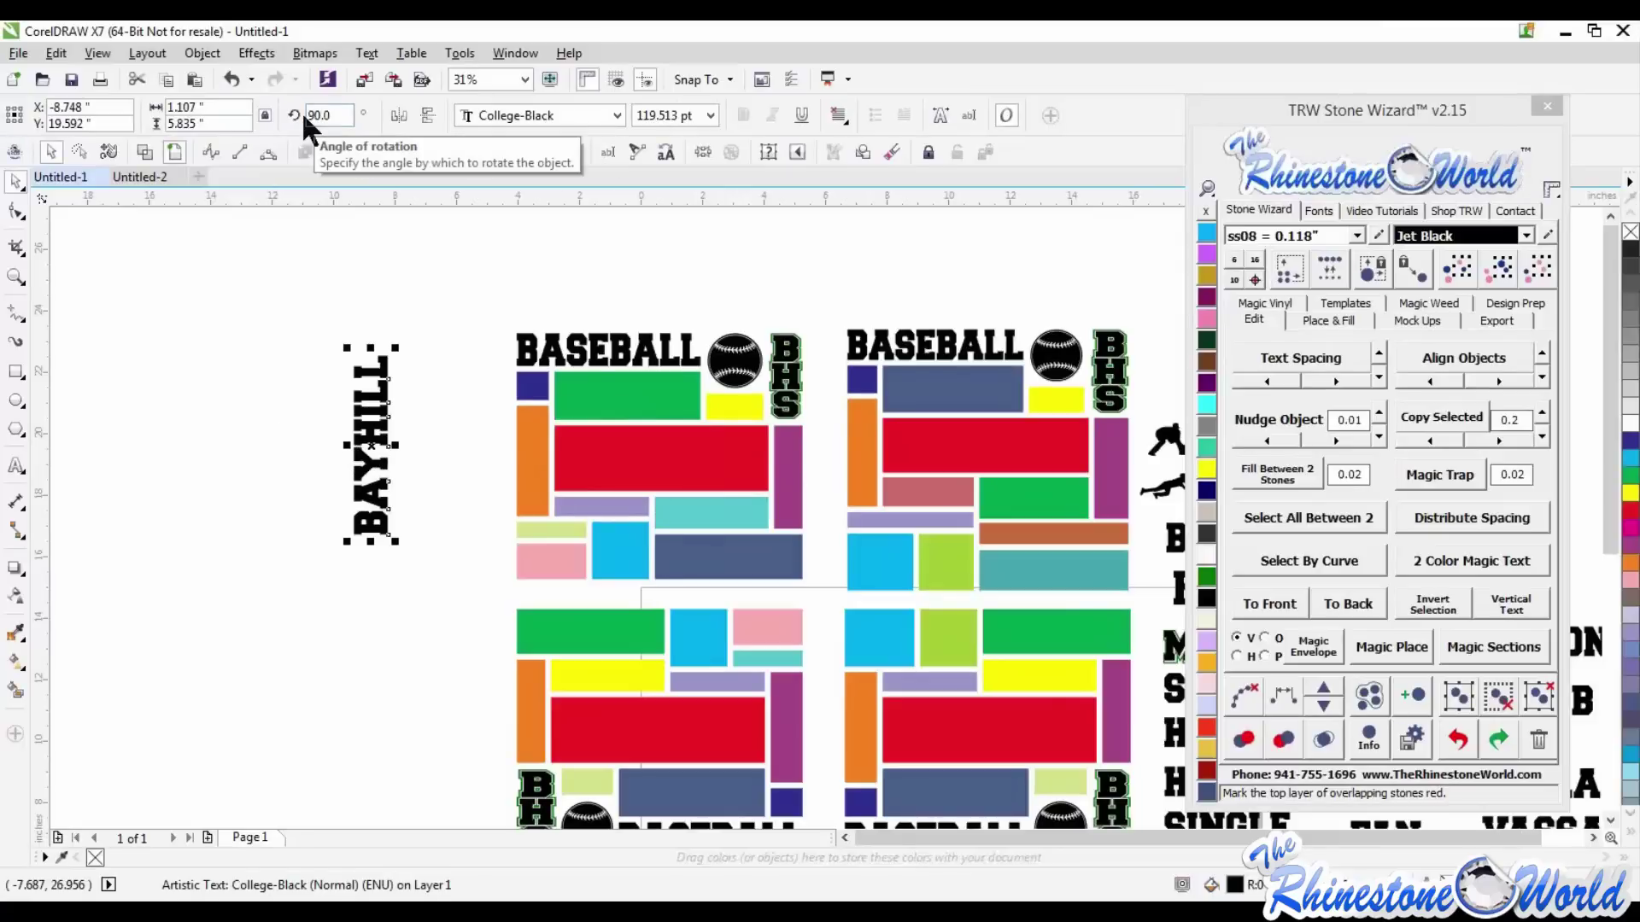
left_click_drag(394, 451, 428, 497)
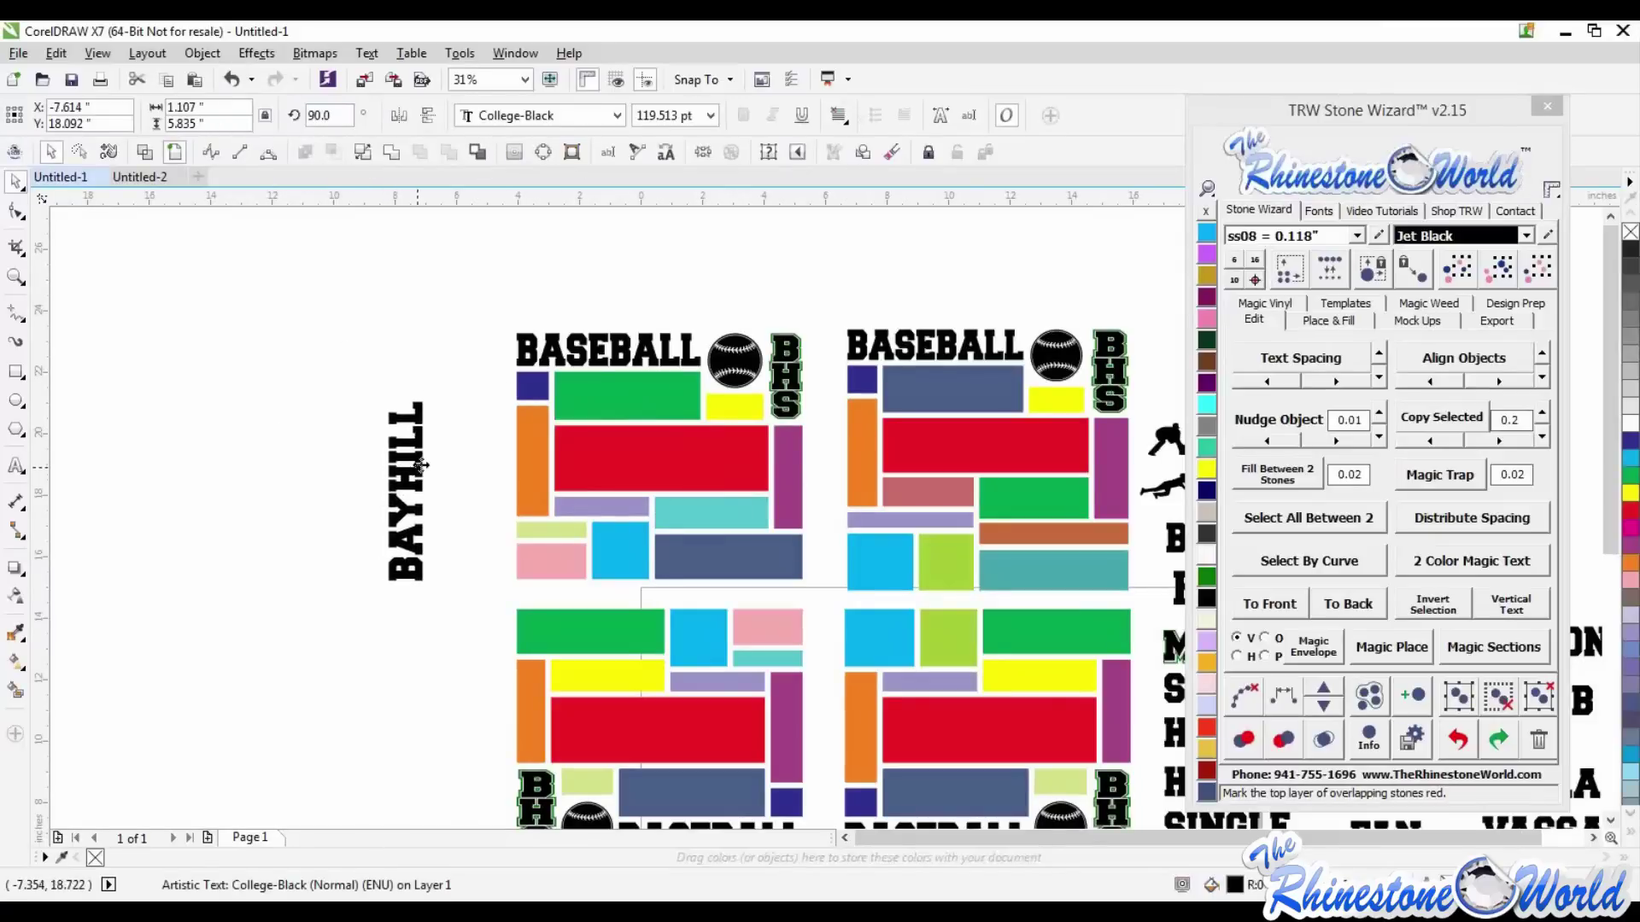
- Select the matching orange blocks in all four templates and fit the BAYHILL text into them with Magic Envelope
scroll(480, 363, "down", 1)
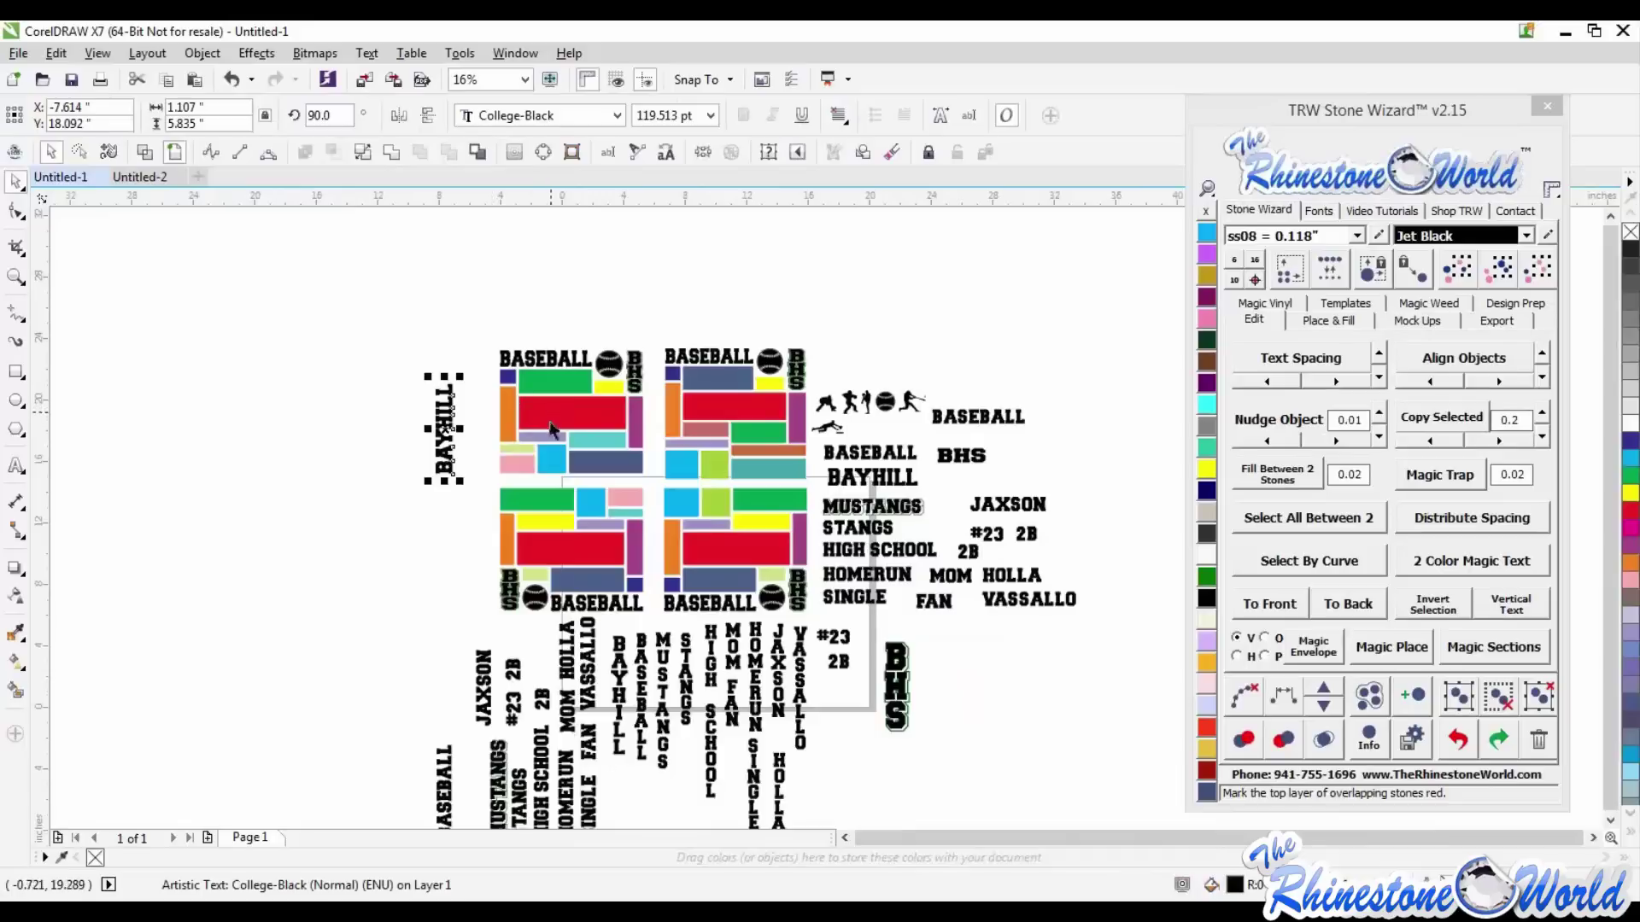
left_click(508, 430)
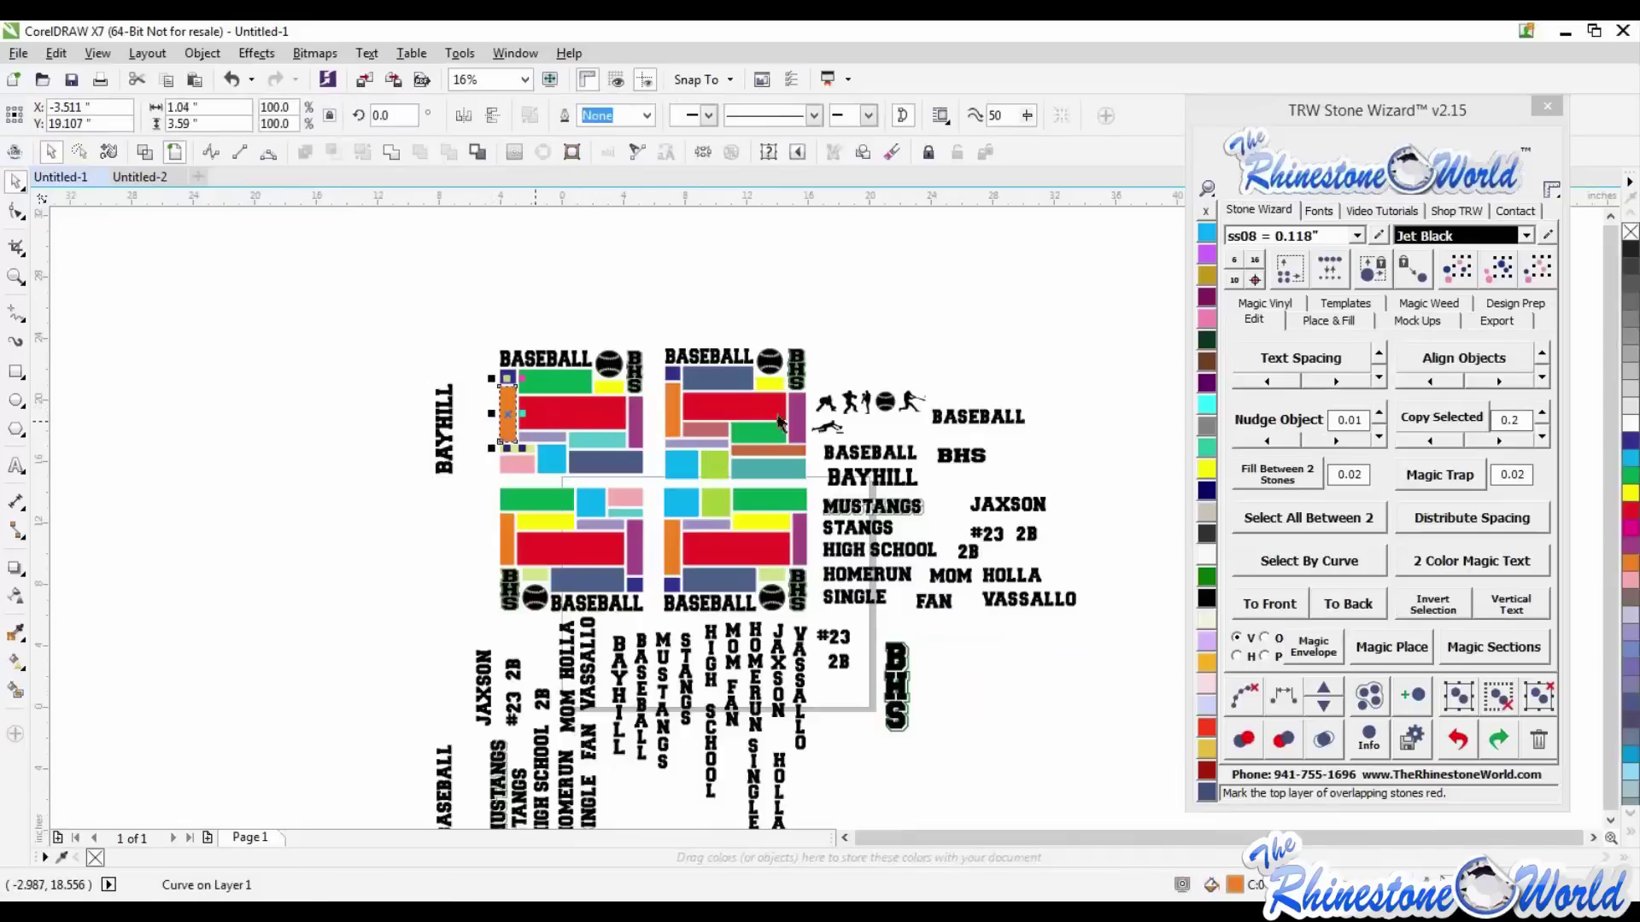
left_click(1500, 272)
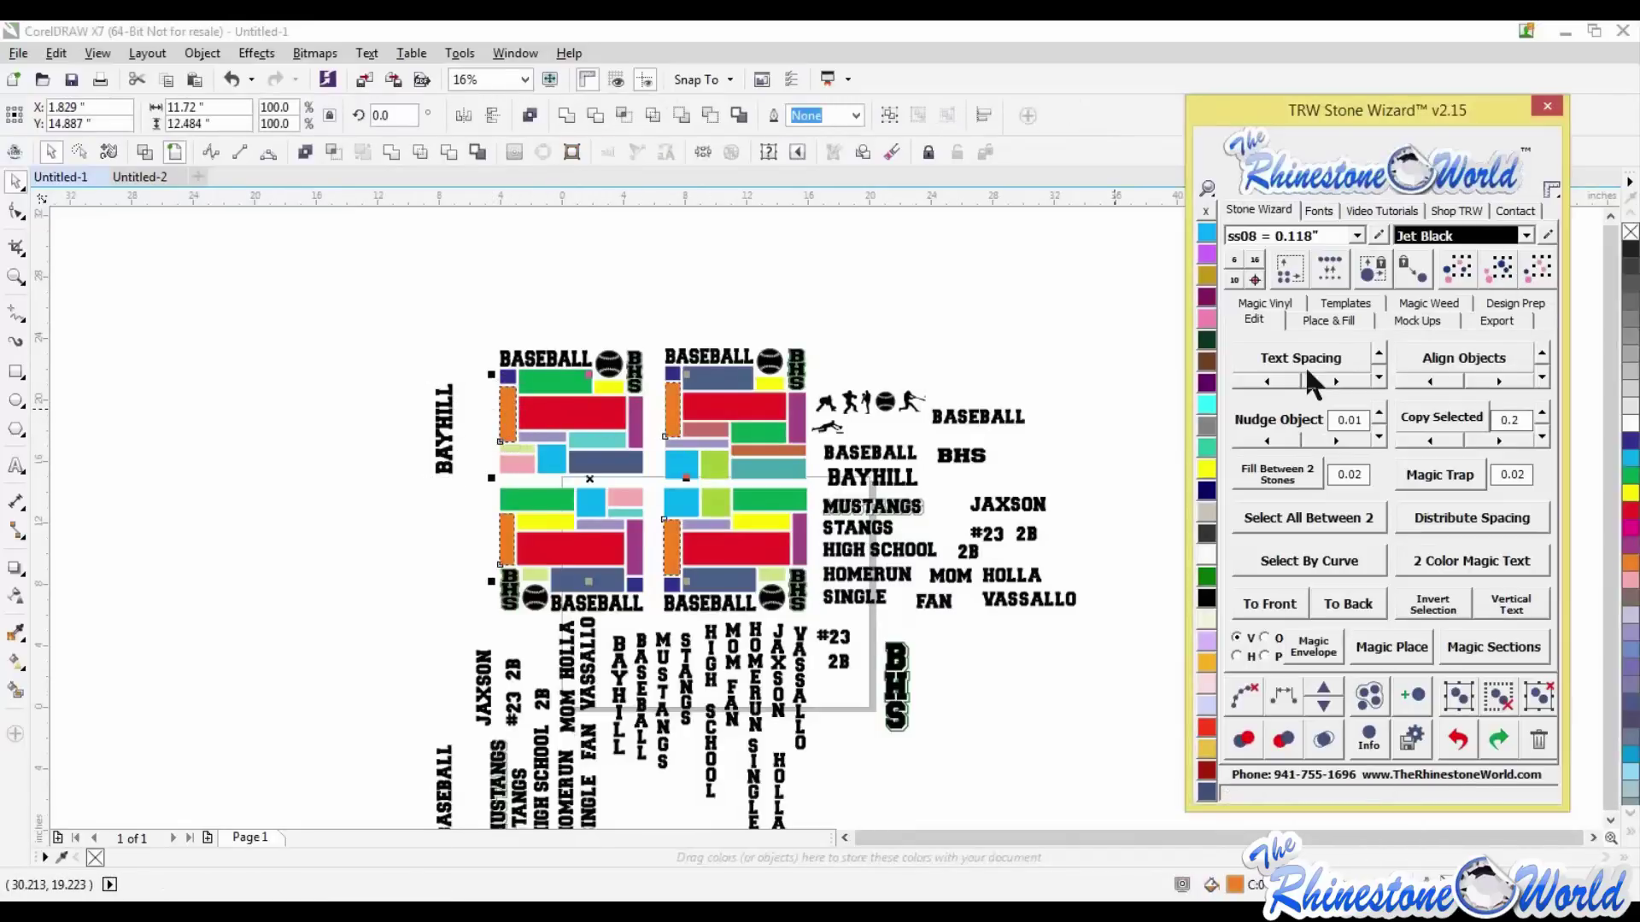
left_click(452, 435, "shift")
left_click(1316, 647)
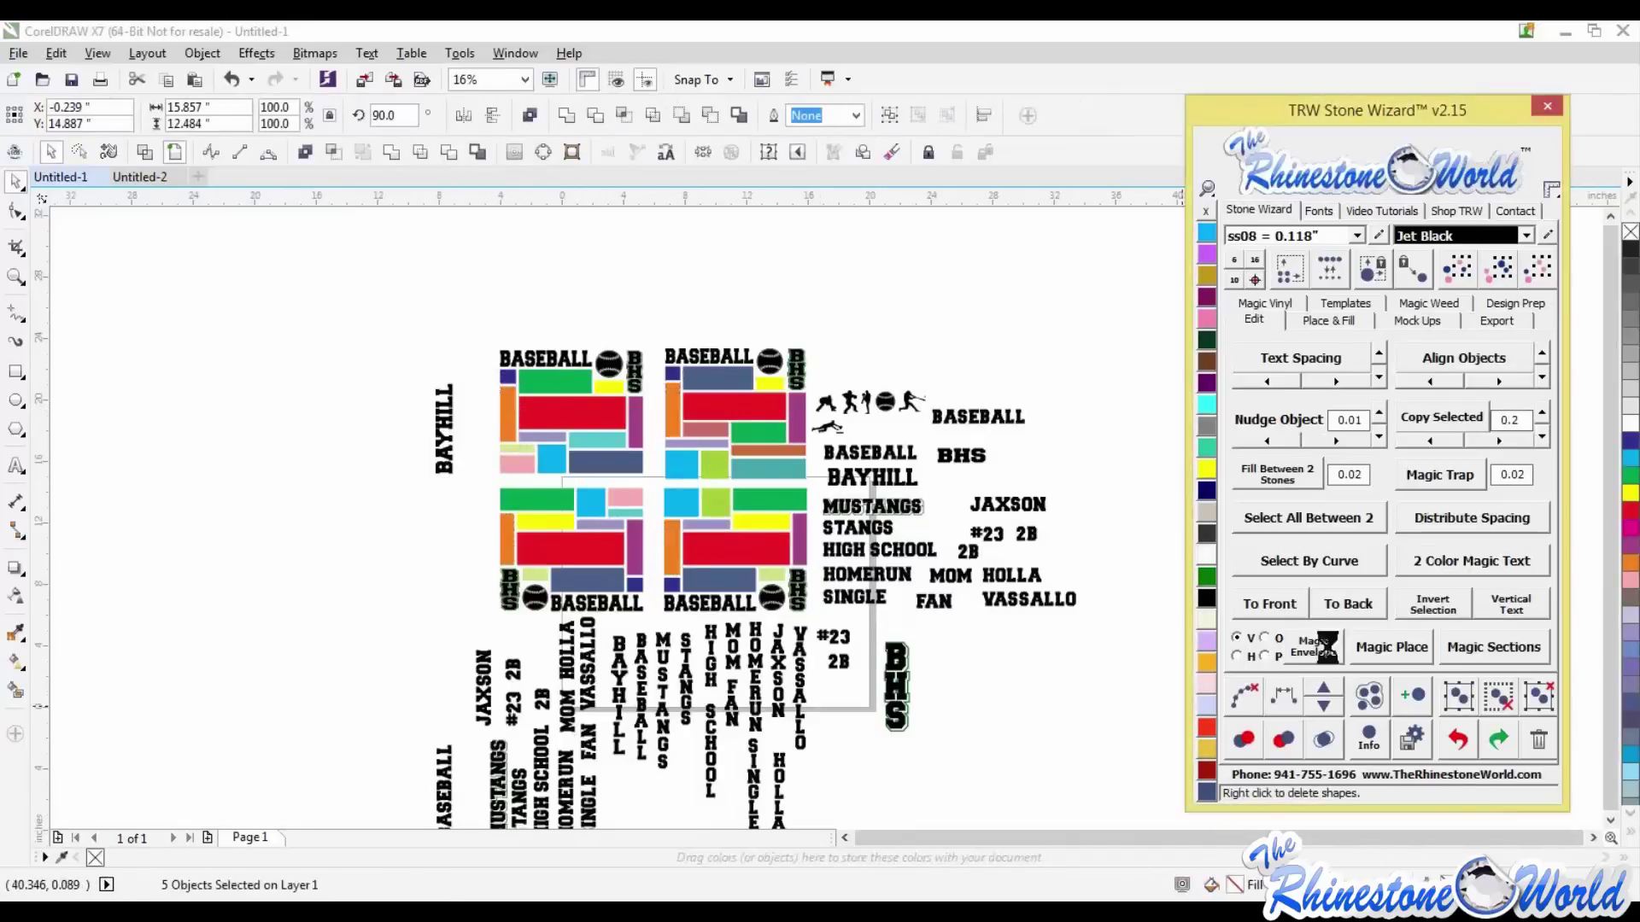
scroll(510, 435, "up", 4)
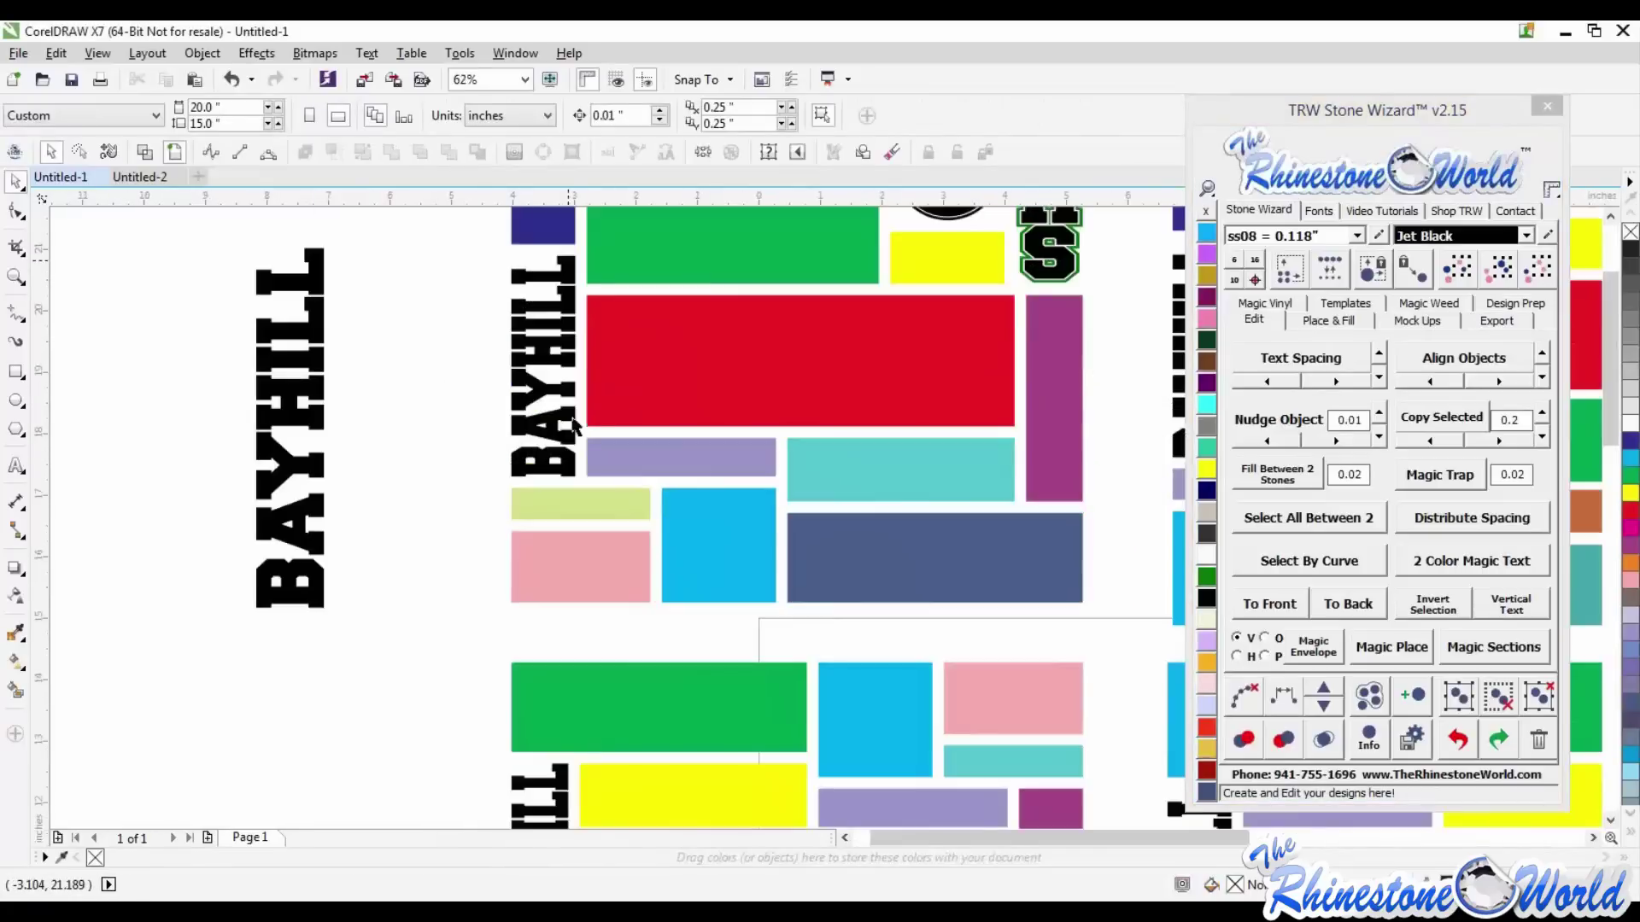
scroll(539, 388, "down", 2)
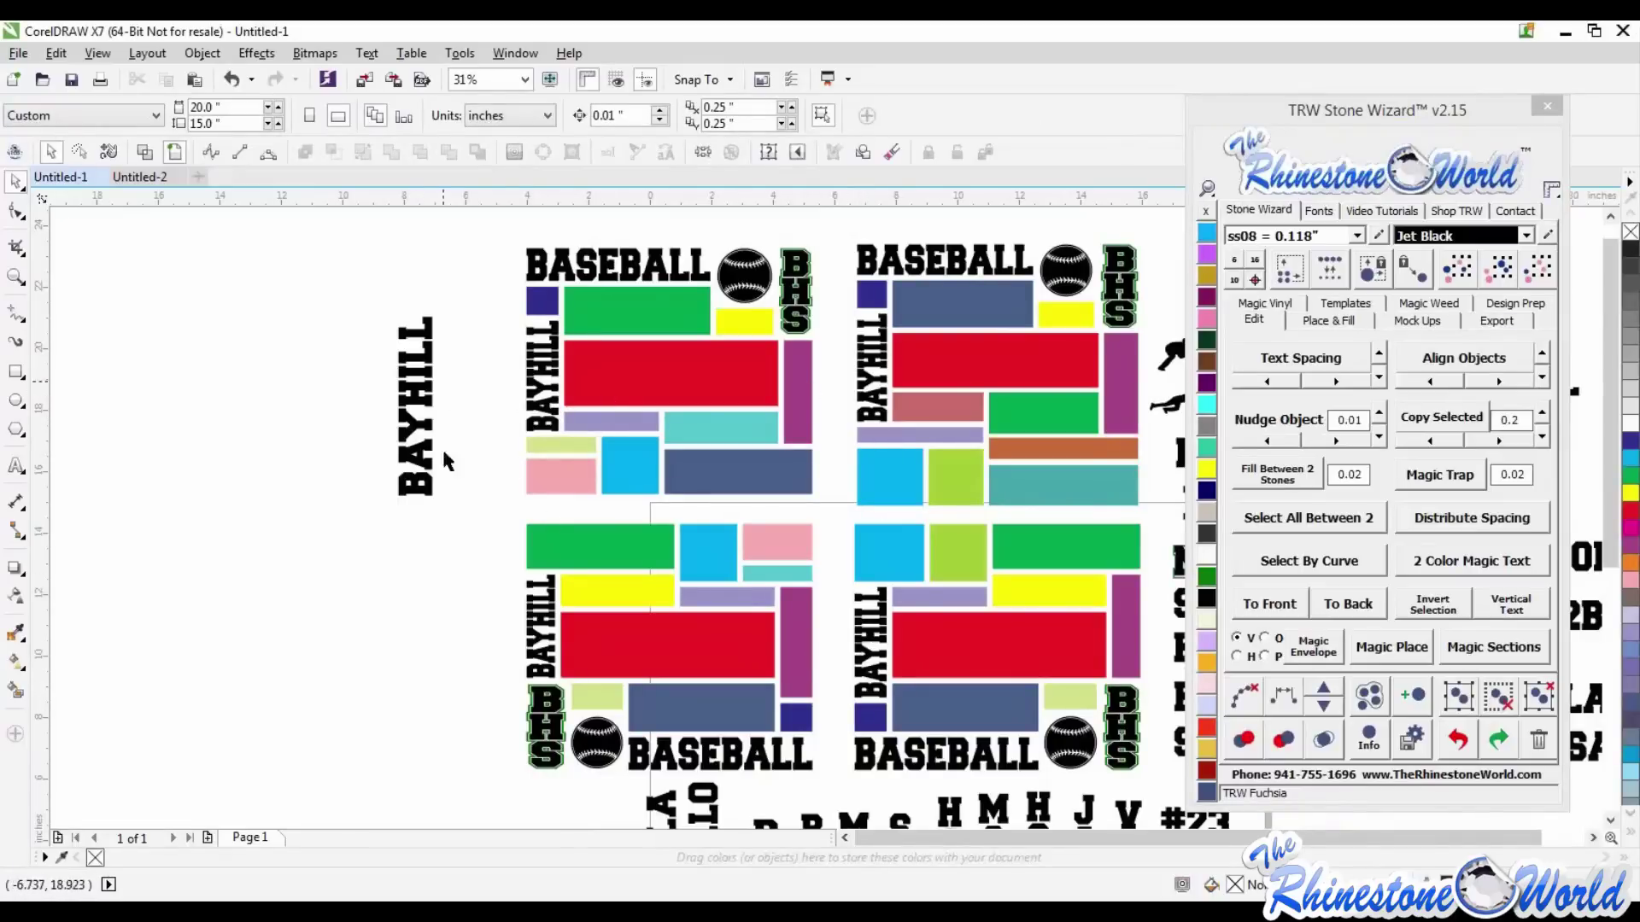
- Undo the BAYHILL envelope placement, set the BAYHILL text's rotation to 270 degrees, and shift it slightly toward the templates
left_click(416, 402)
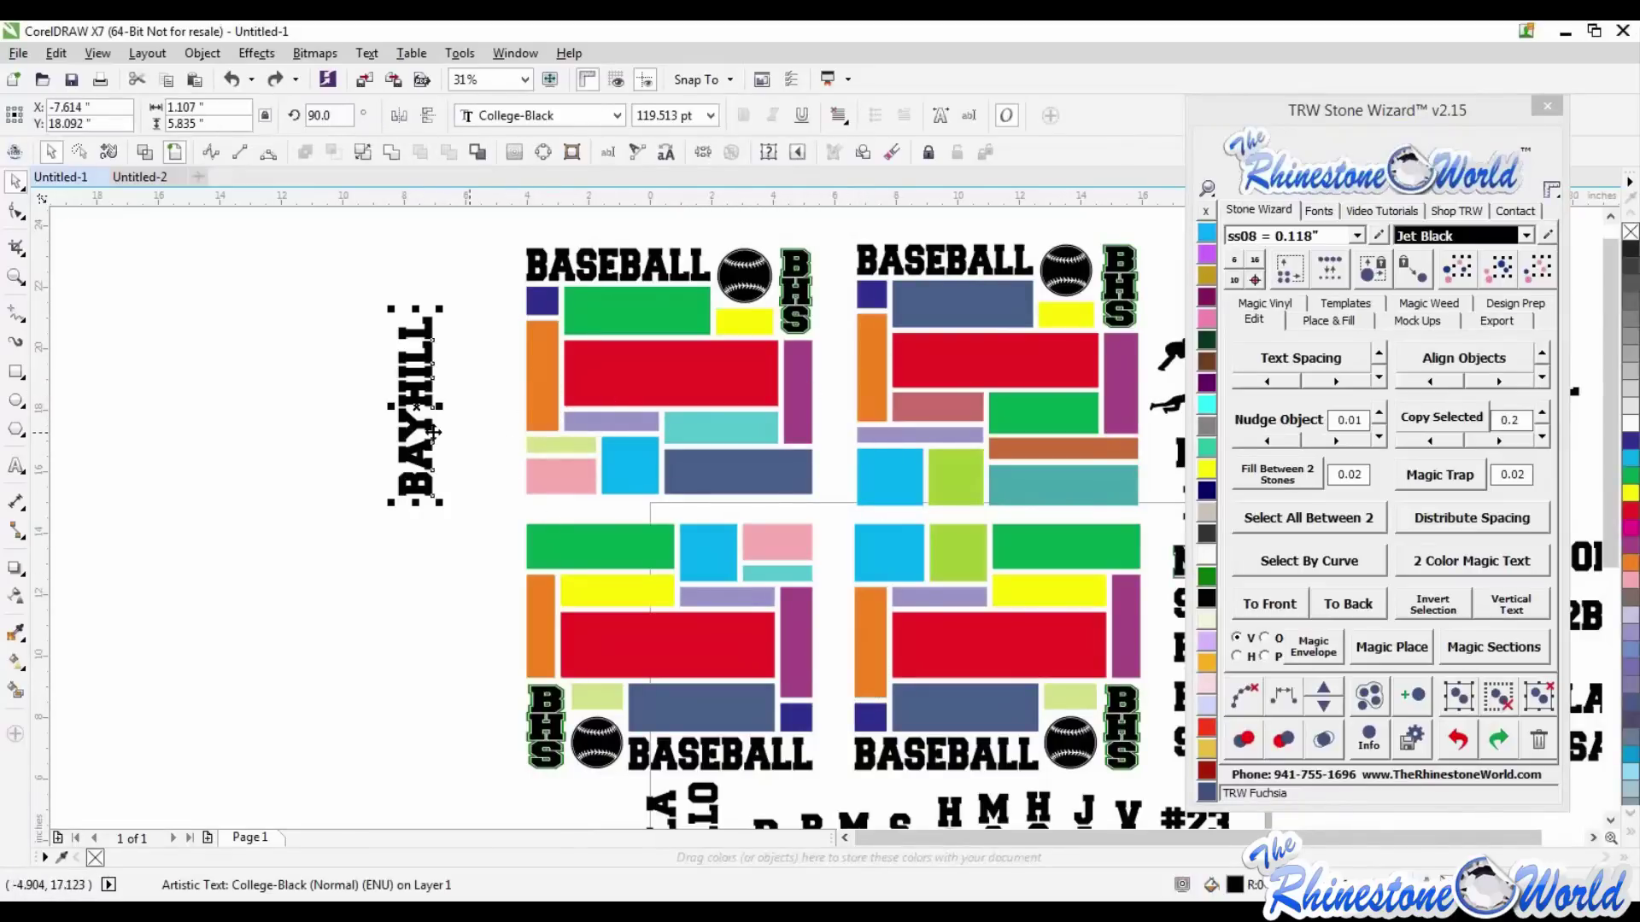
double_click(347, 114)
type("270")
key("Return")
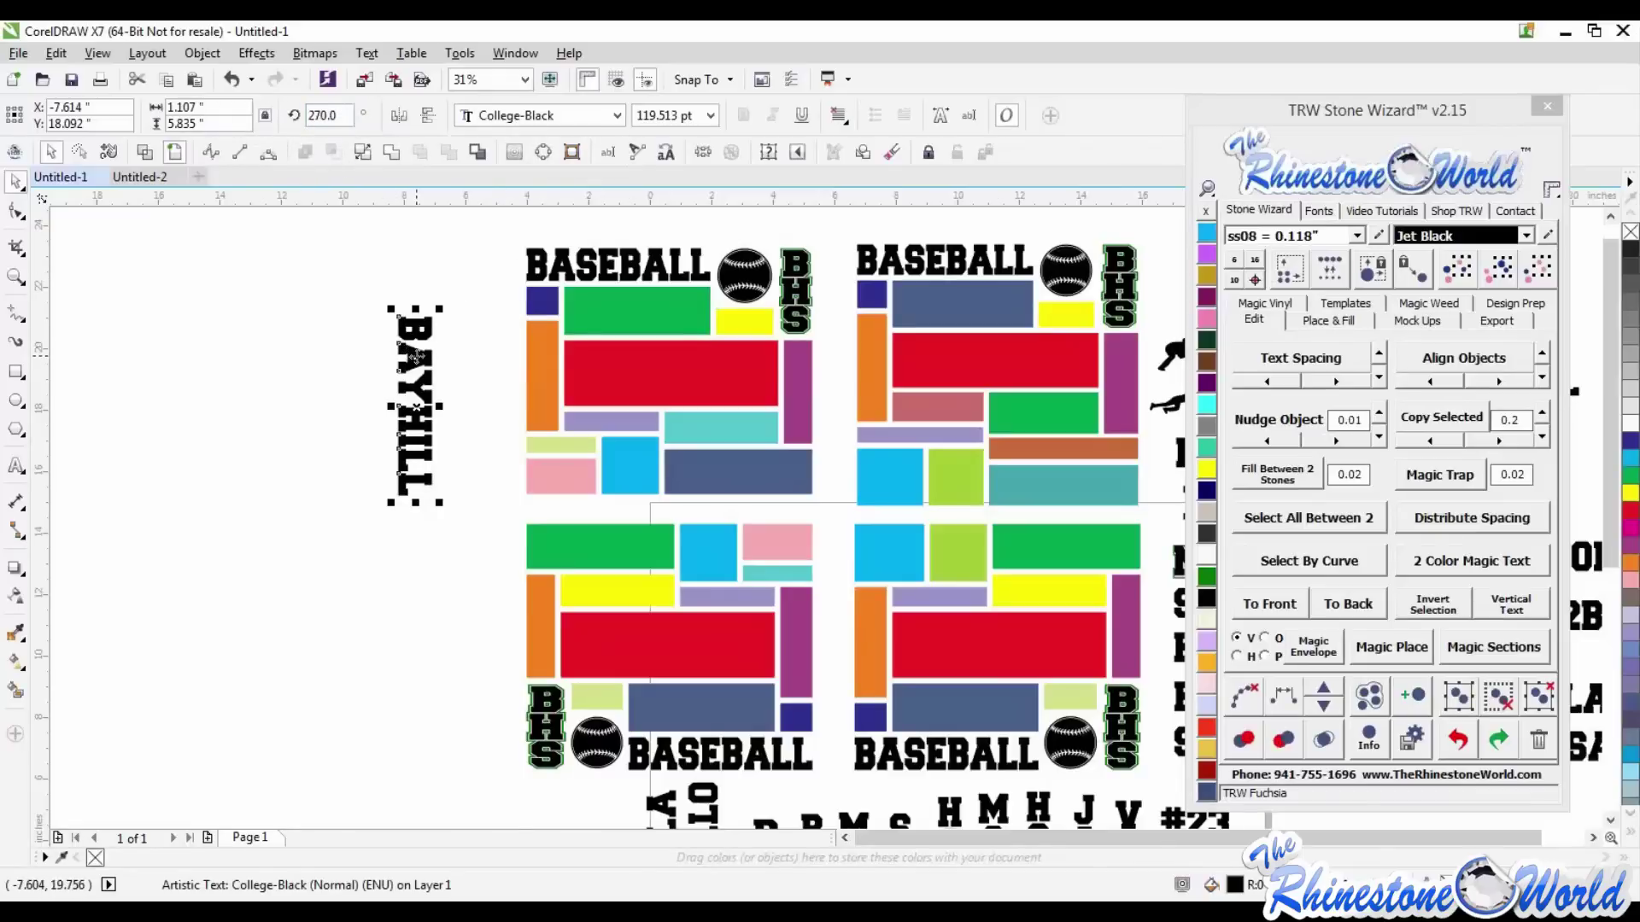
left_click_drag(416, 356, 436, 367)
- Fit the 270-degree BAYHILL text into the same-colour orange blocks of all four templates with Magic Envelope
left_click(545, 372)
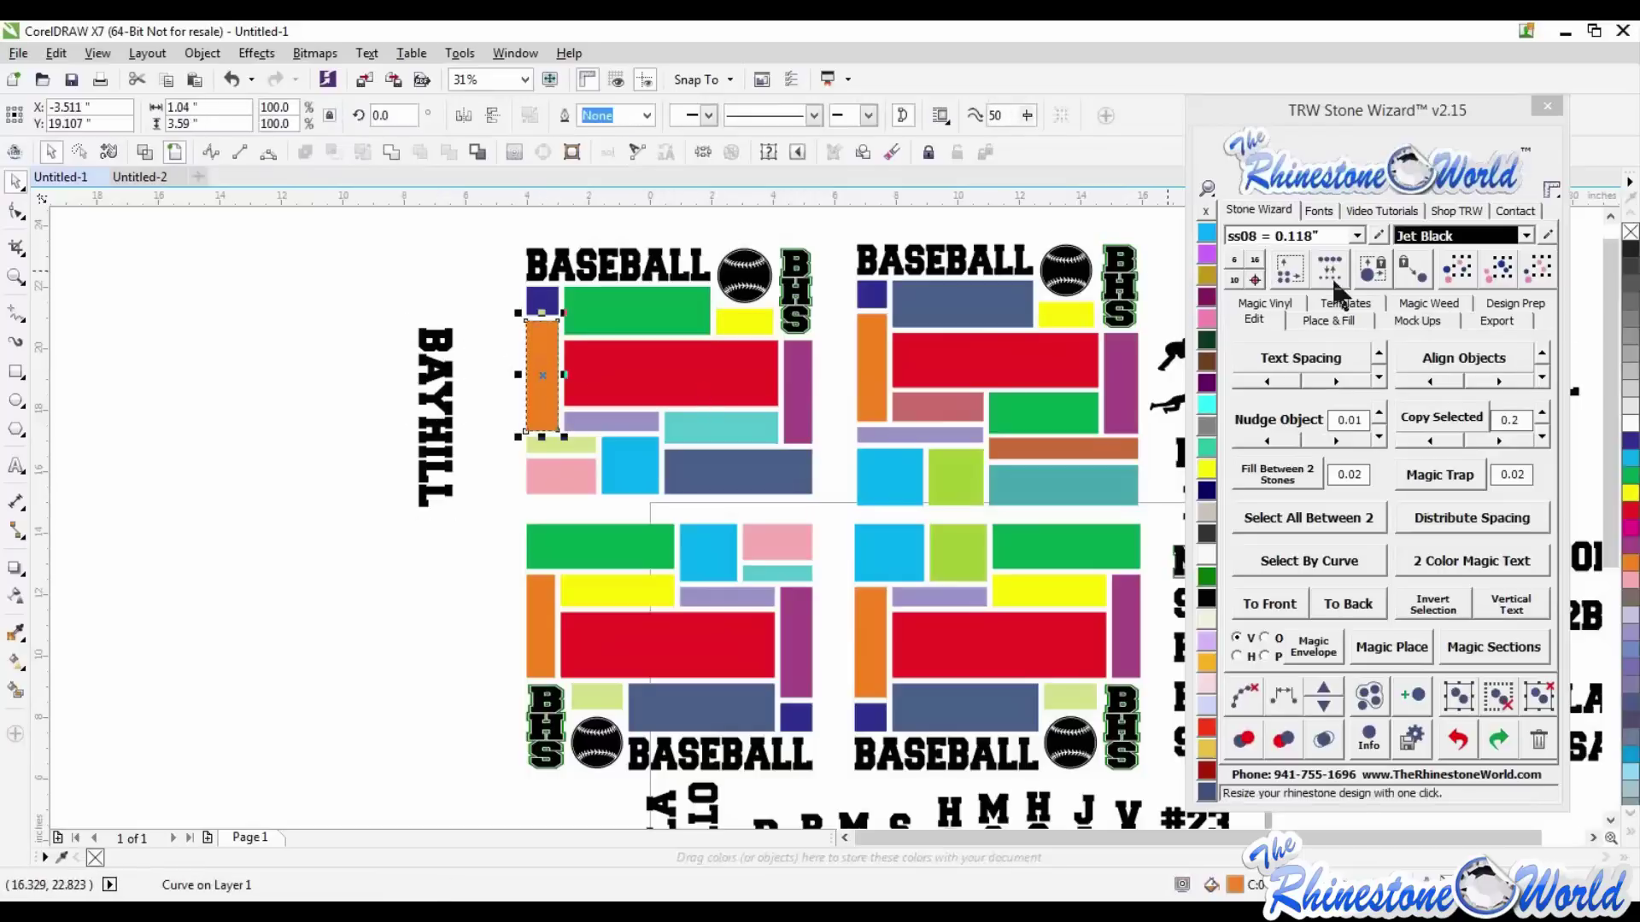
left_click(1508, 282)
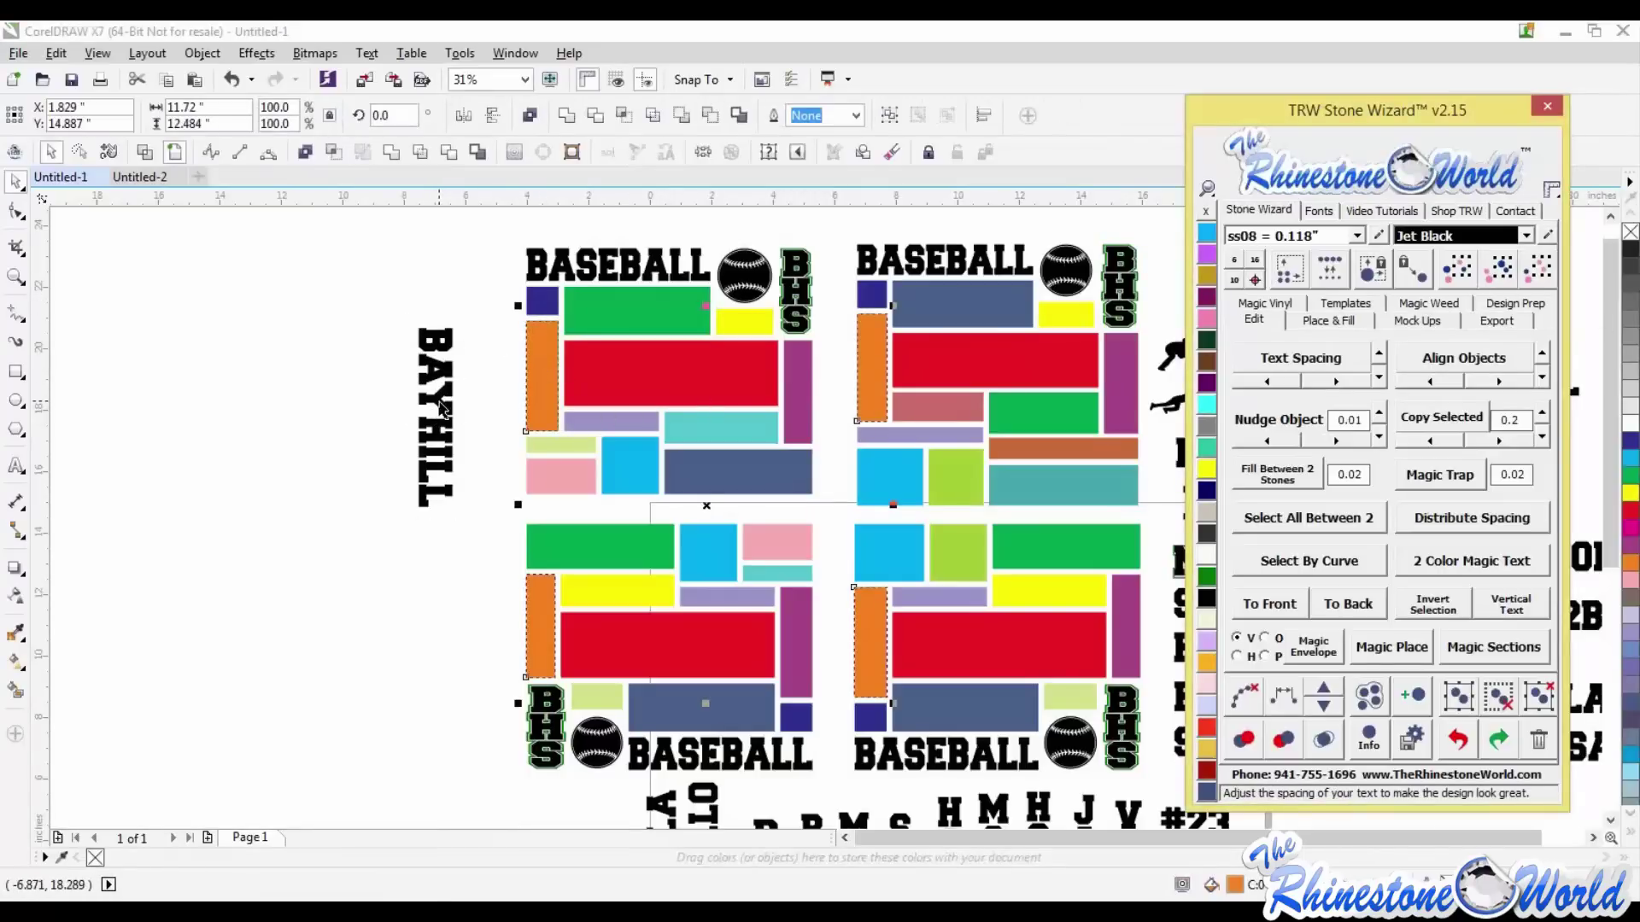
left_click(1308, 649)
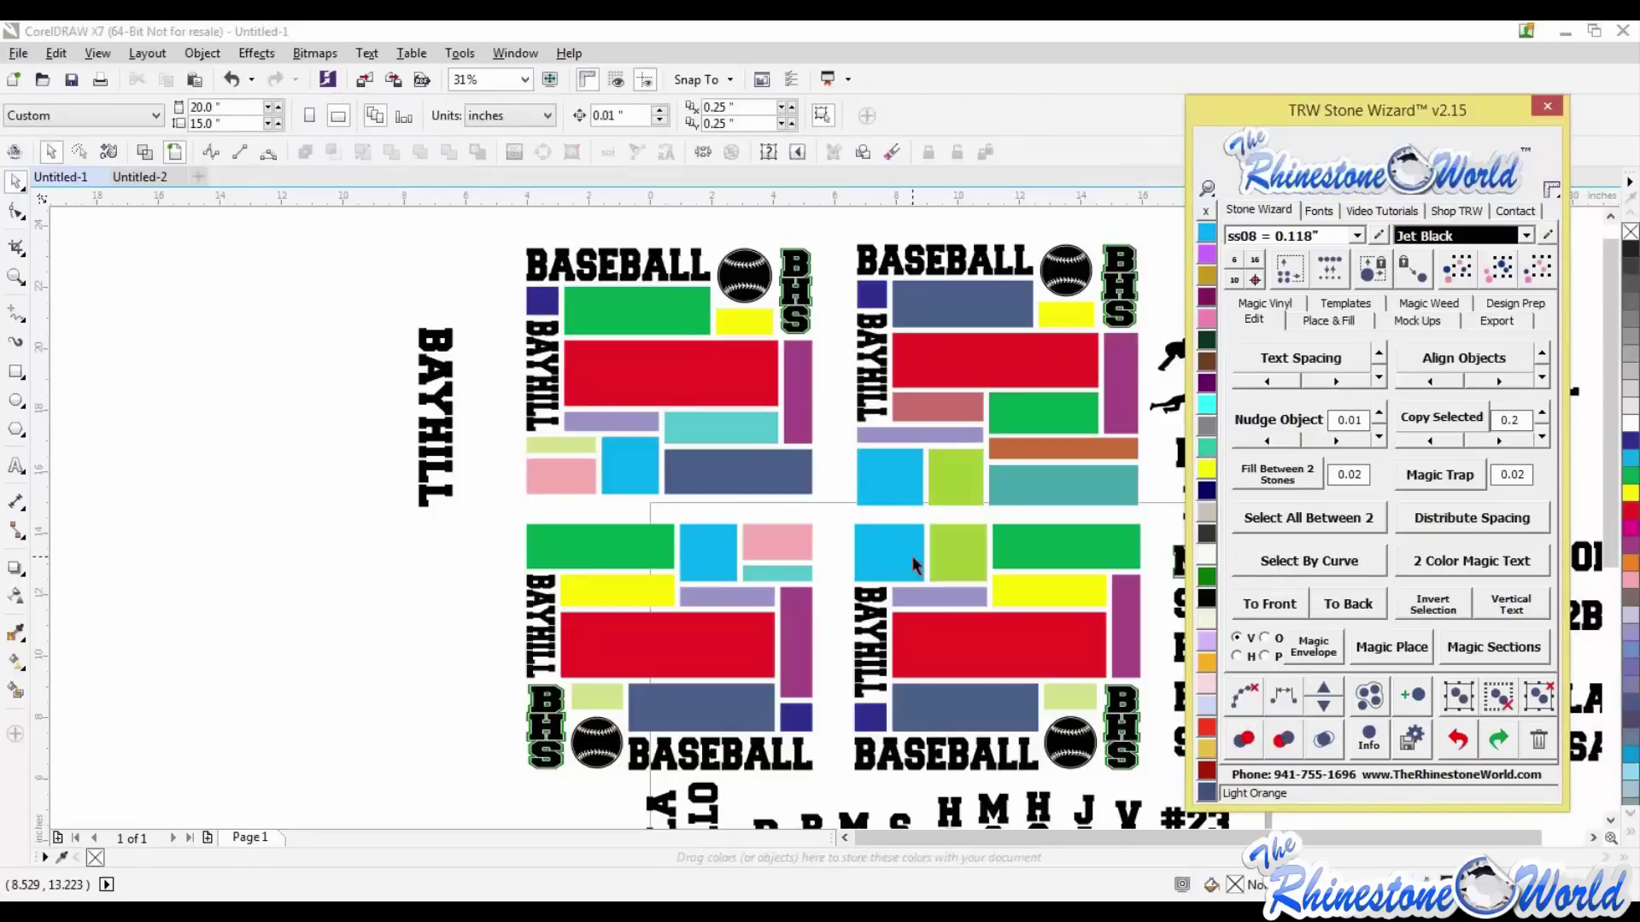
left_click(381, 598)
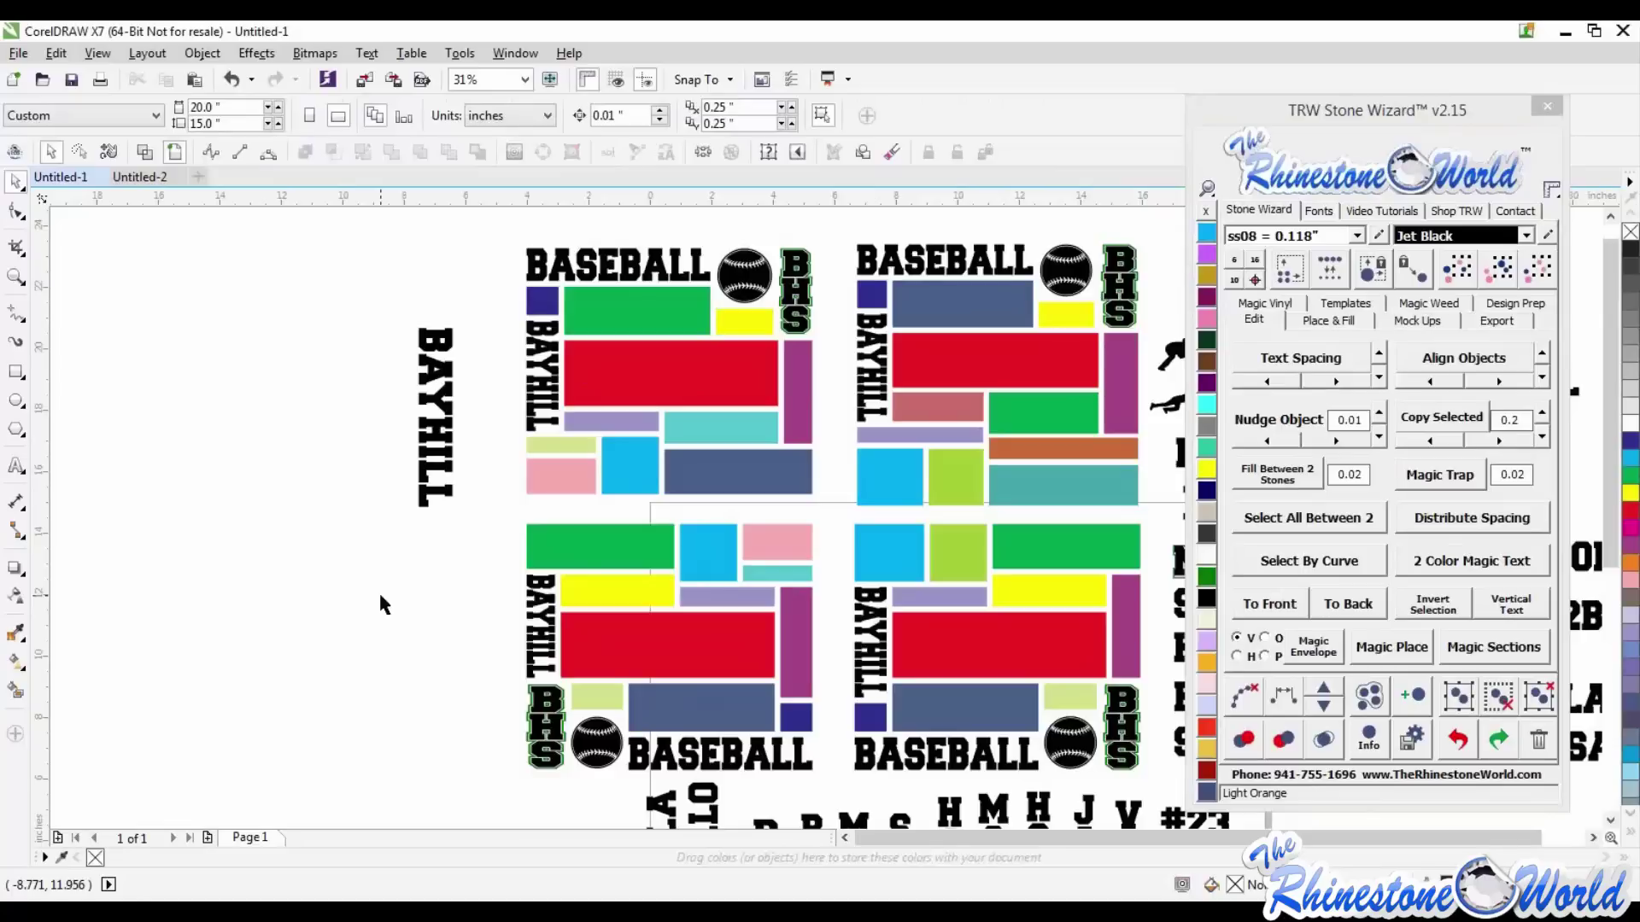
- Recolour the small yellow blocks below the baseballs in the two upper templates to Smoked Topaz
scroll(376, 575, "down", 2)
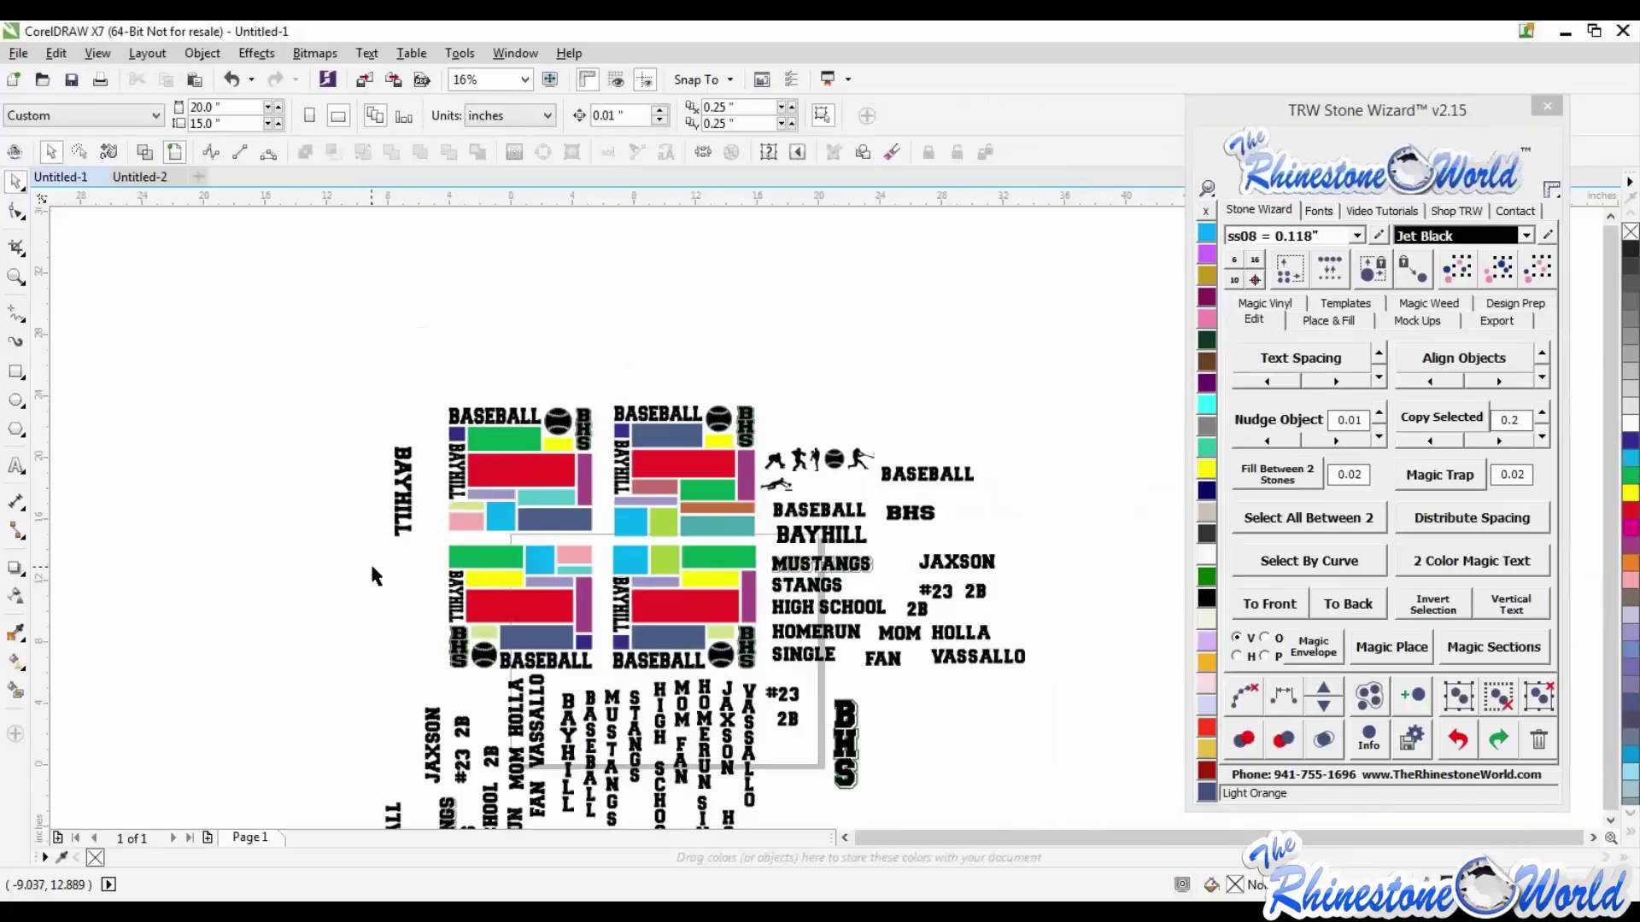
scroll(623, 570, "up", 2)
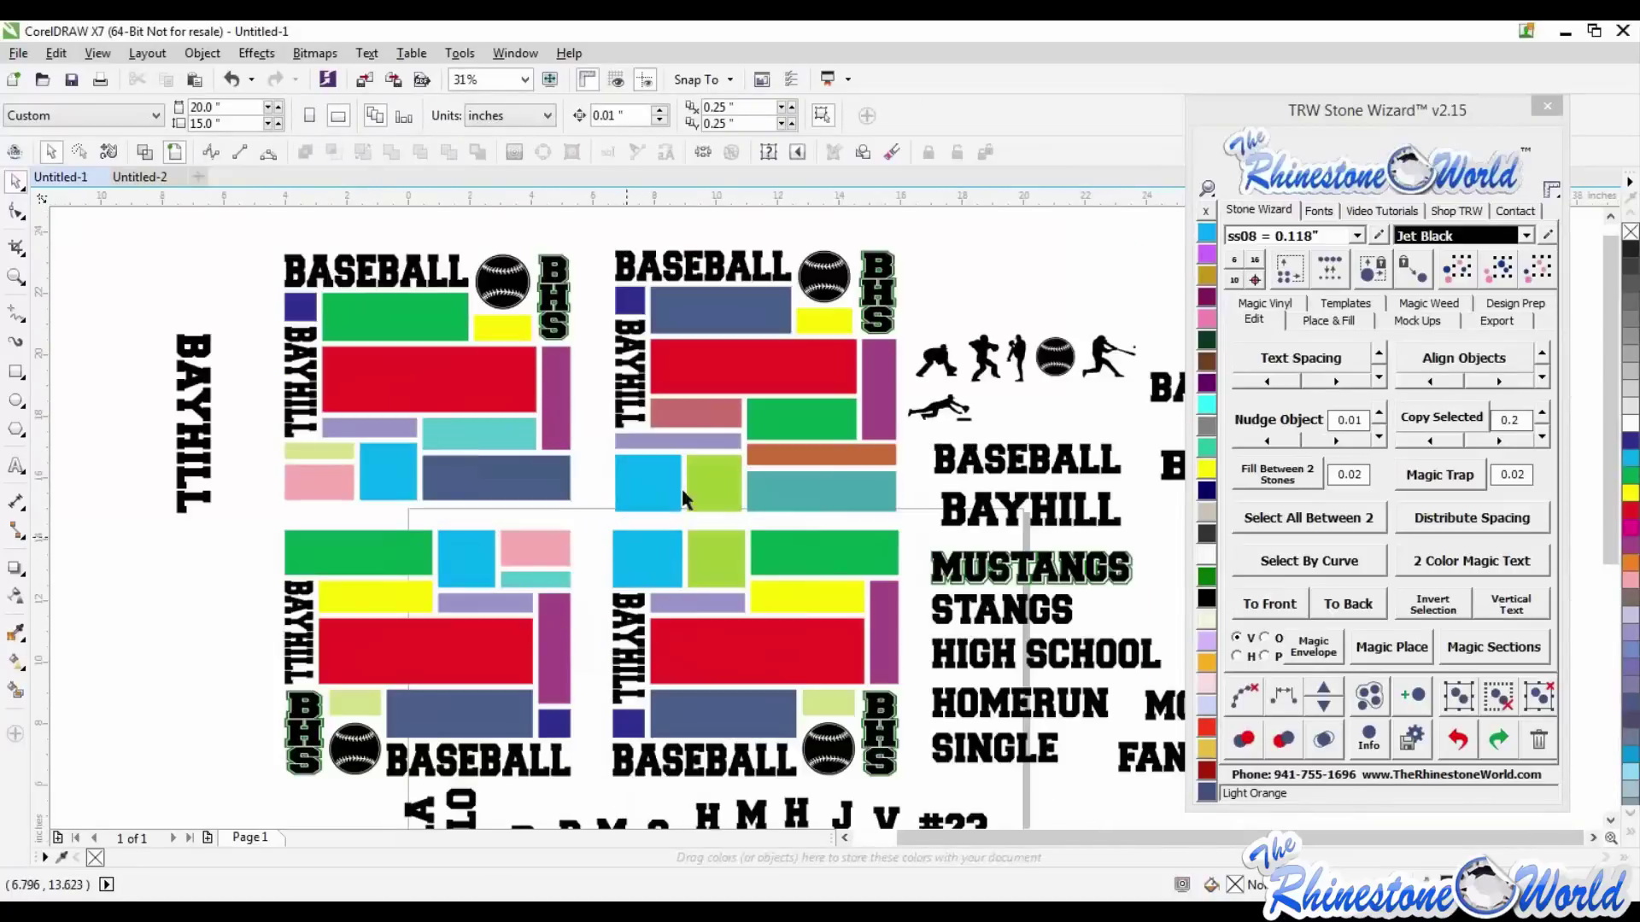
left_click(839, 330)
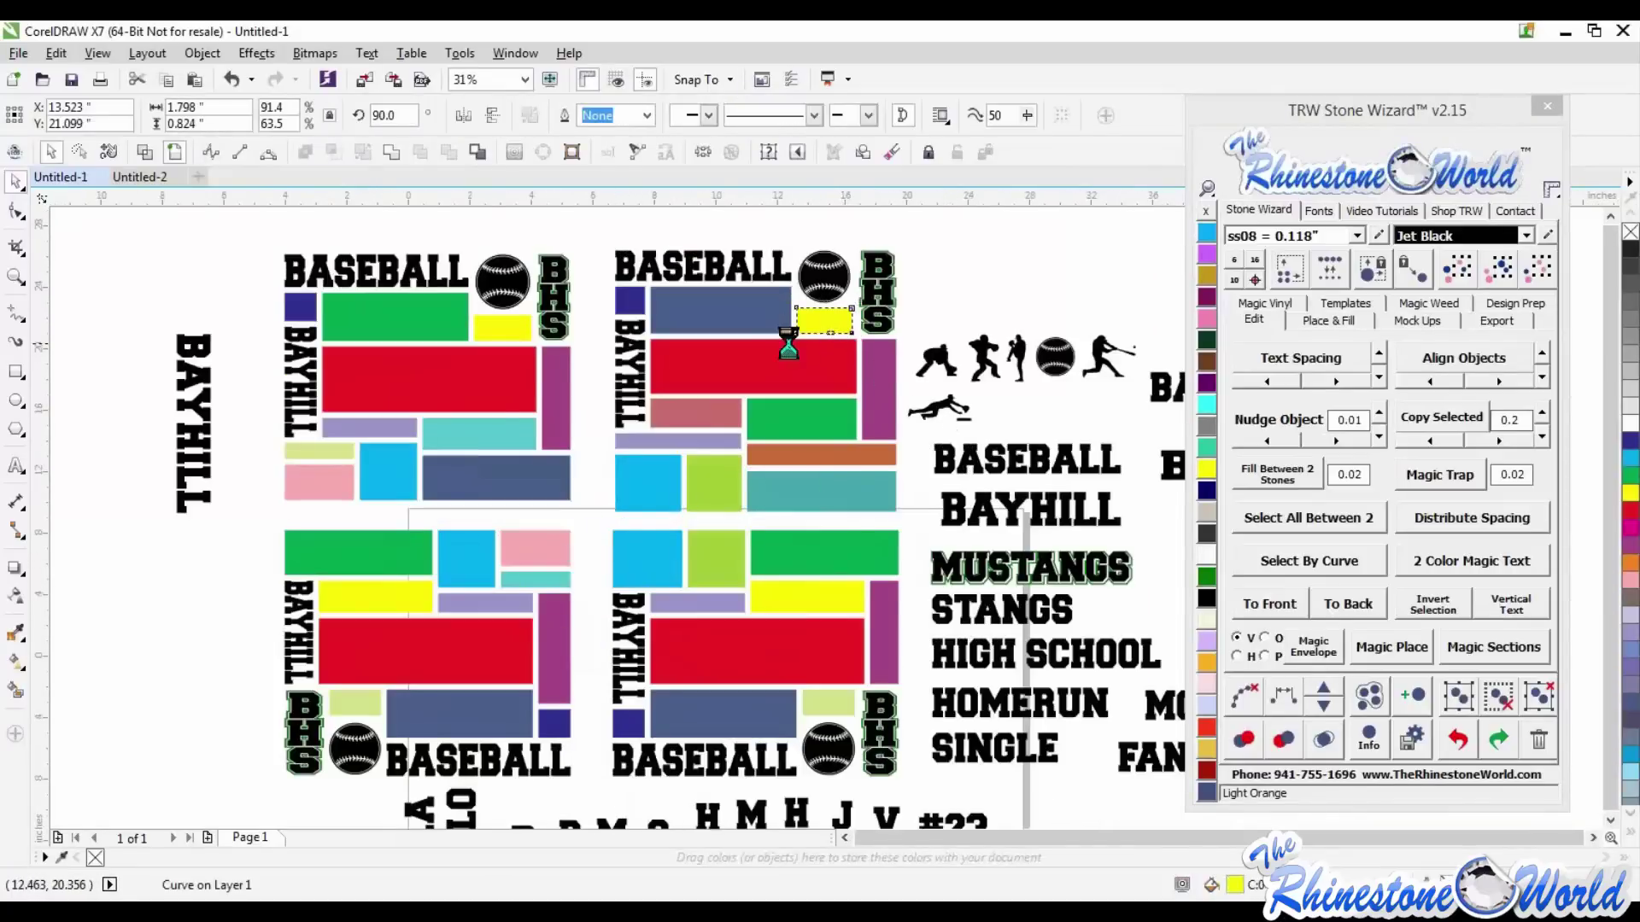
scroll(784, 341, "down", 2)
scroll(983, 371, "up", 2)
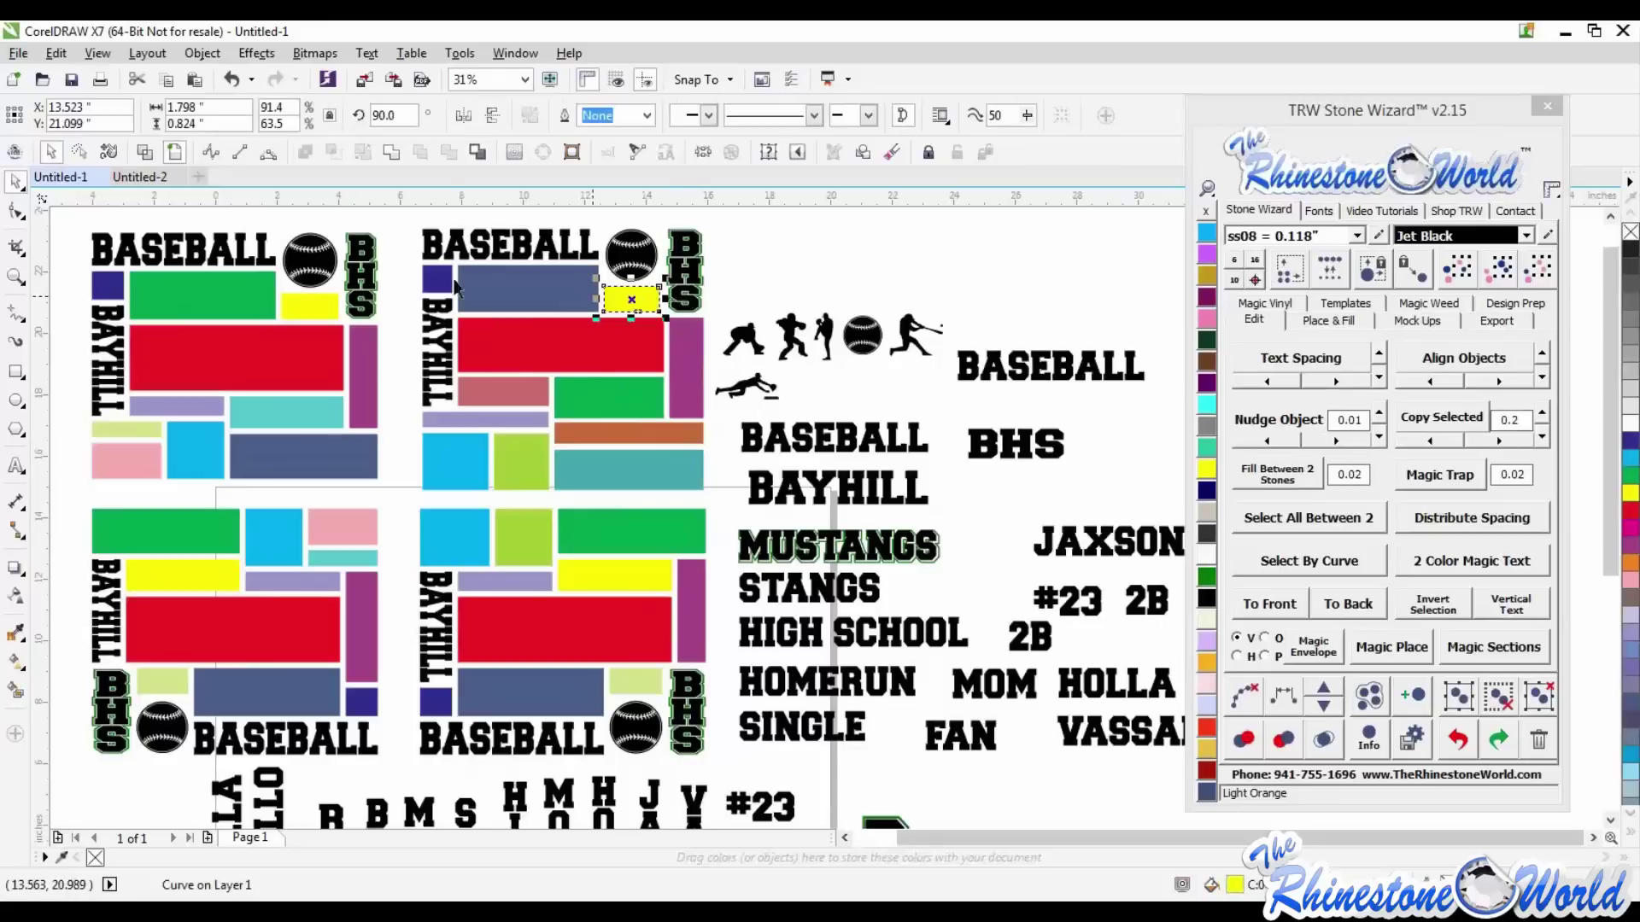
left_click(338, 306, "shift")
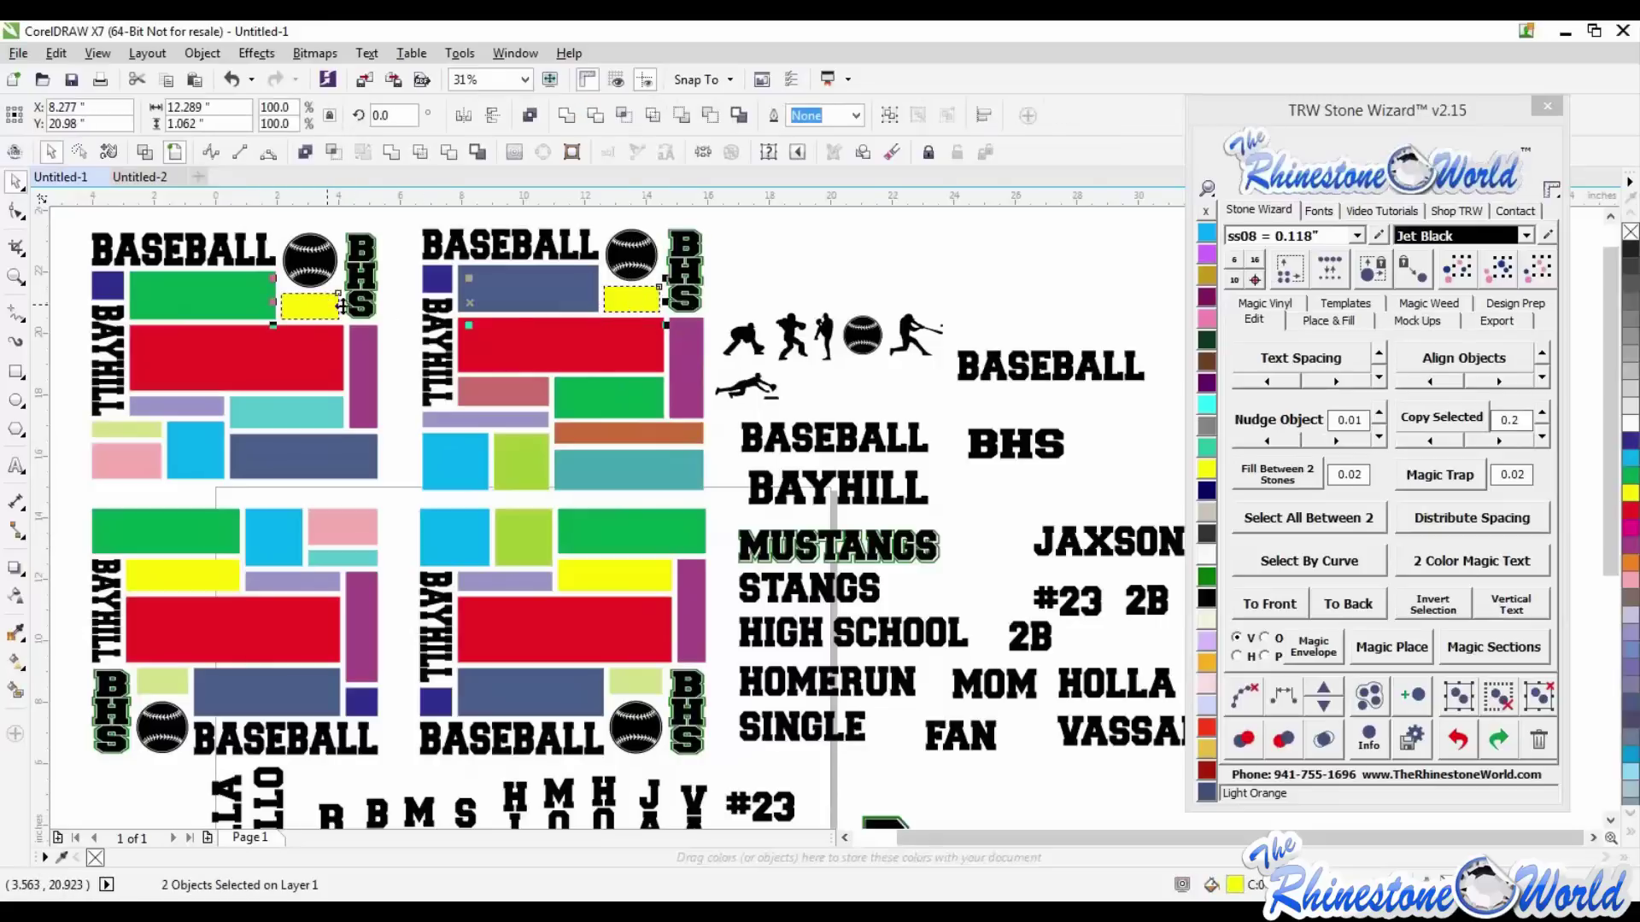
left_click(1210, 373)
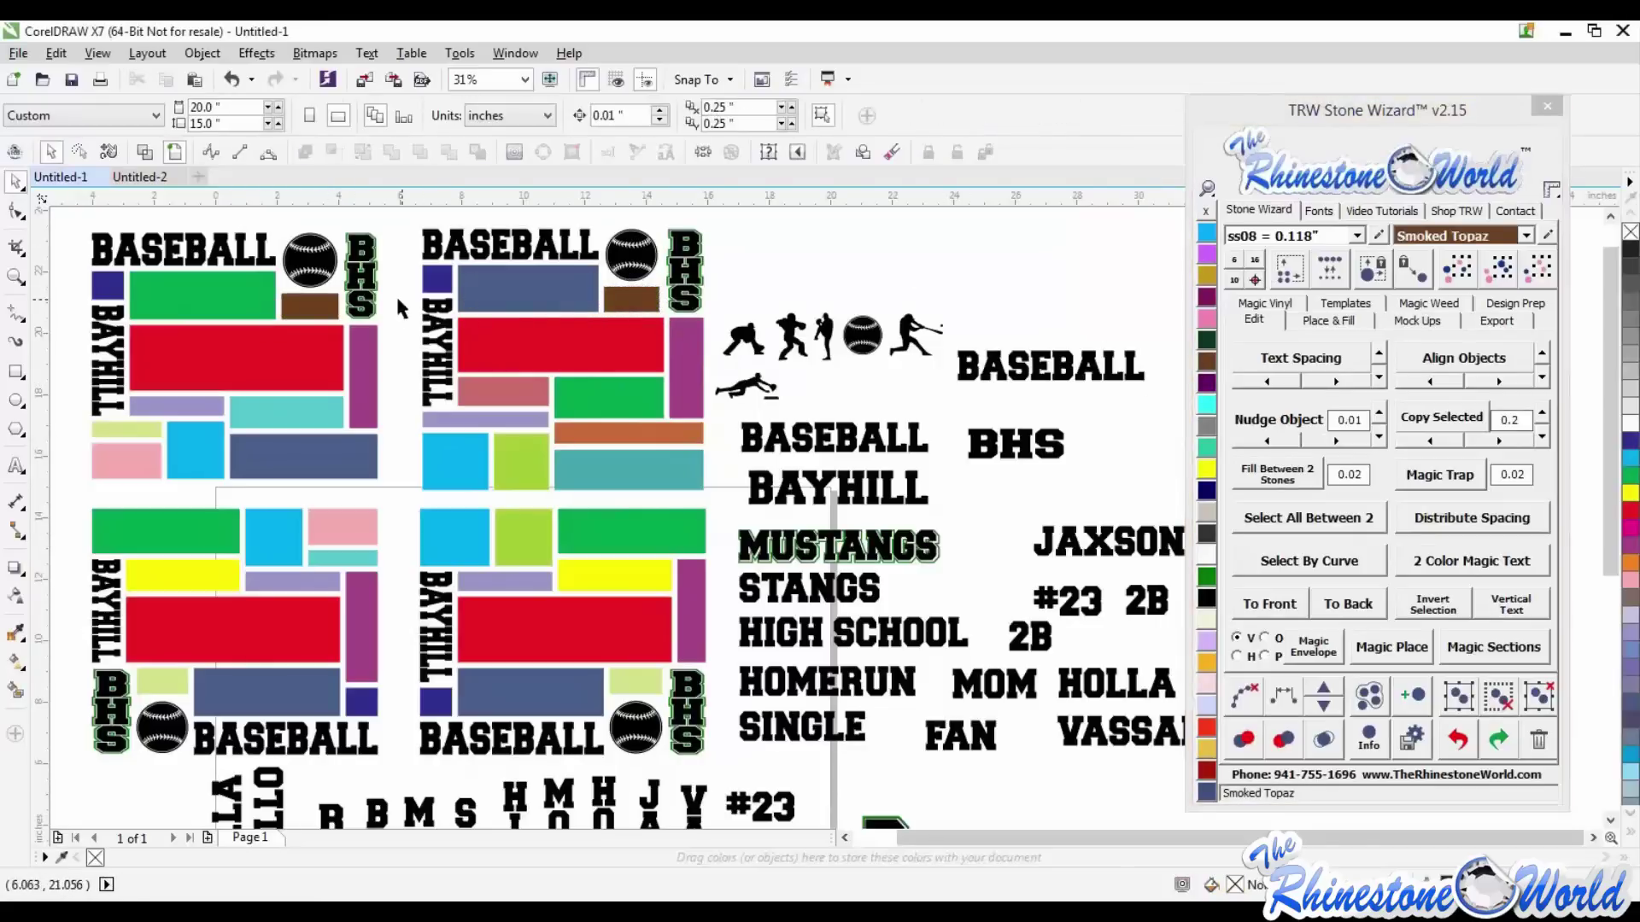
left_click(621, 583)
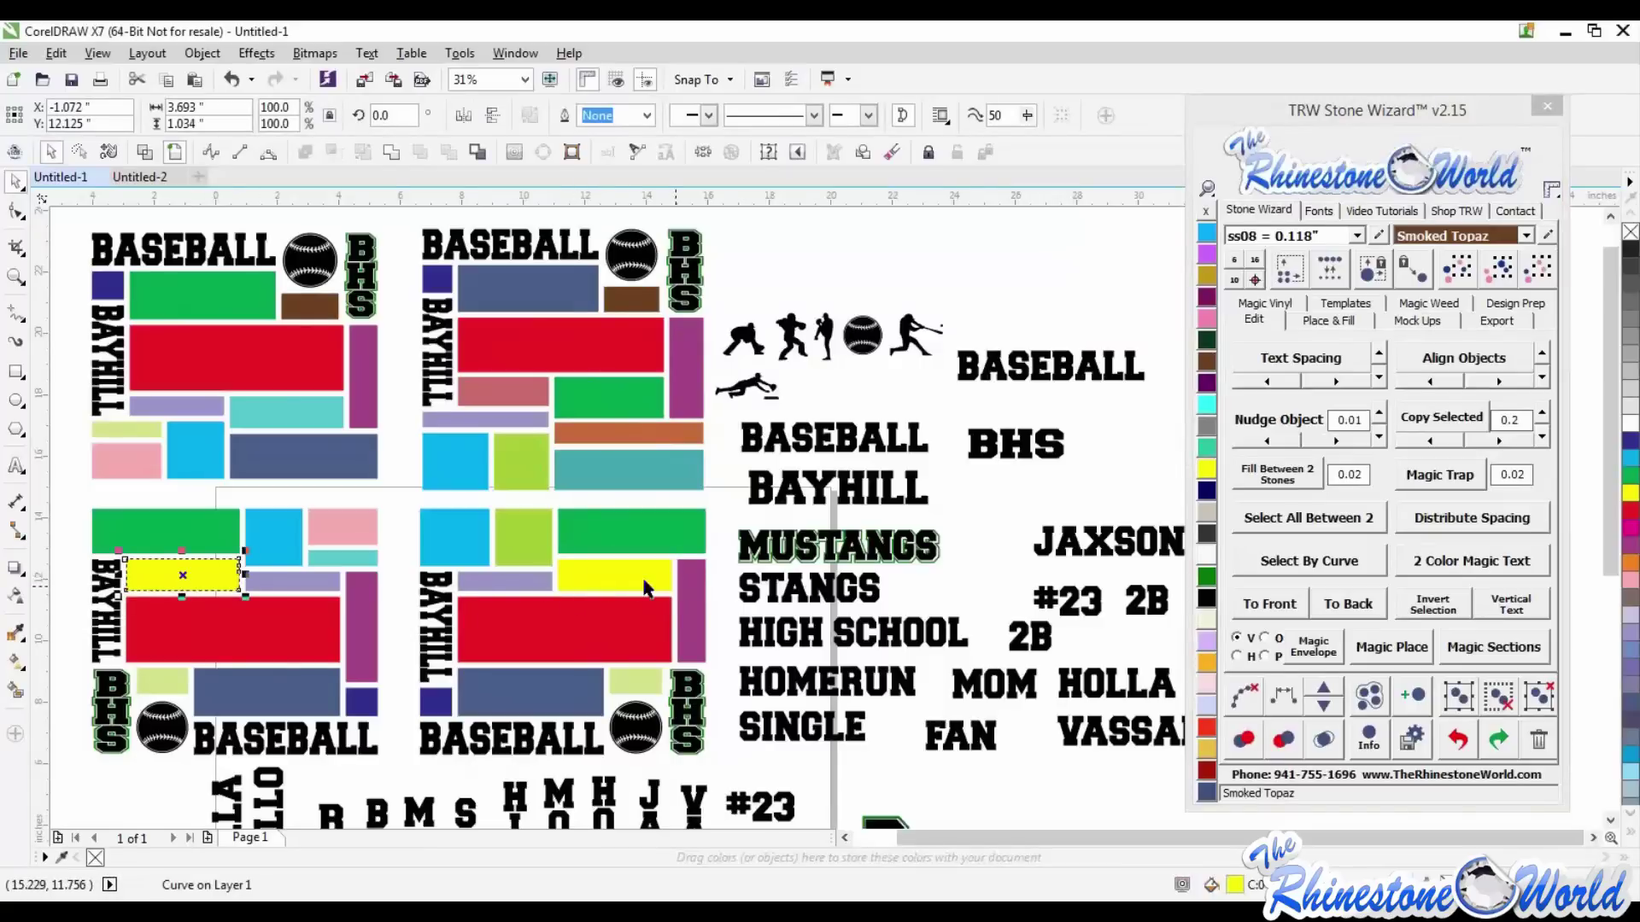
left_click(836, 267)
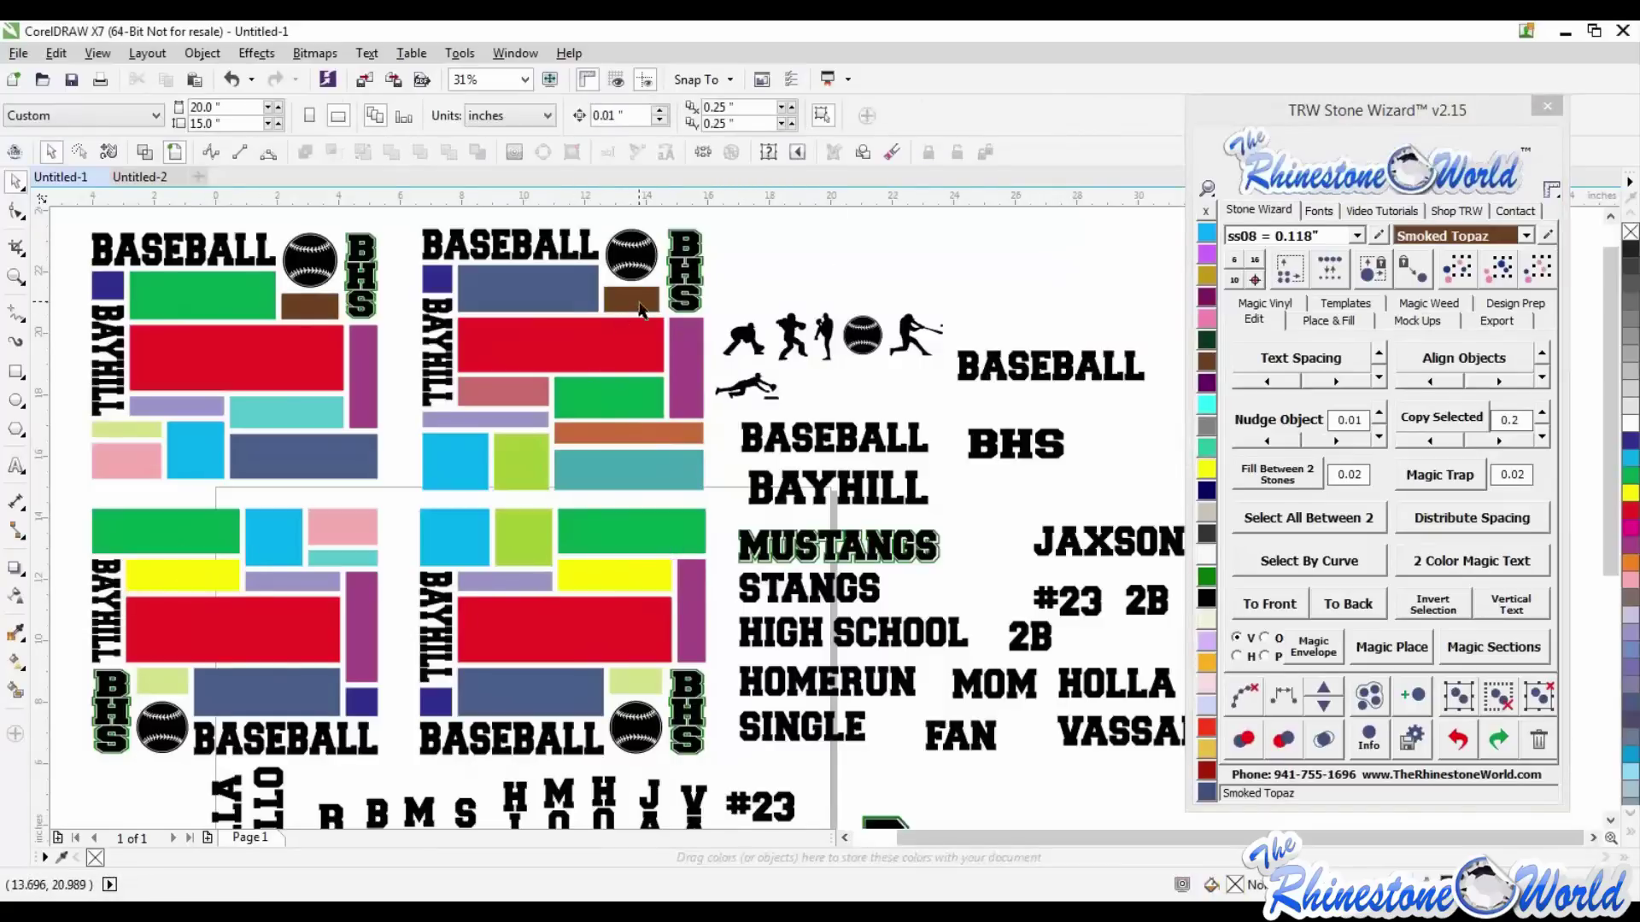
- Select all Smoked Topaz blocks by colour and fit the horizontal #23 text into them with Magic Envelope
left_click(636, 300)
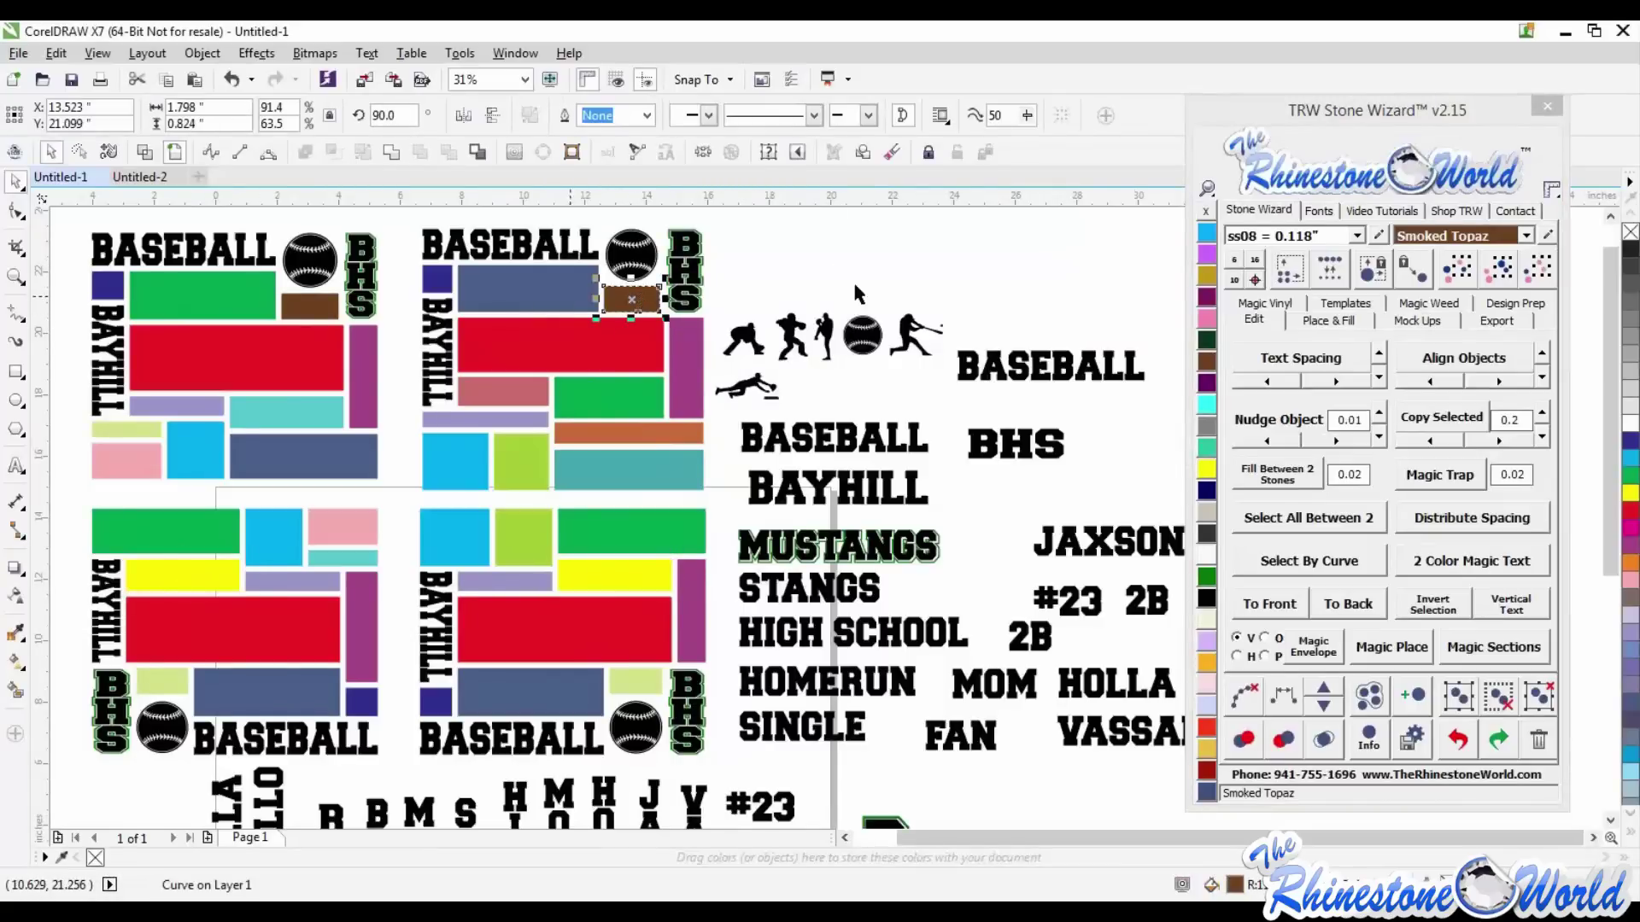
left_click(1497, 271)
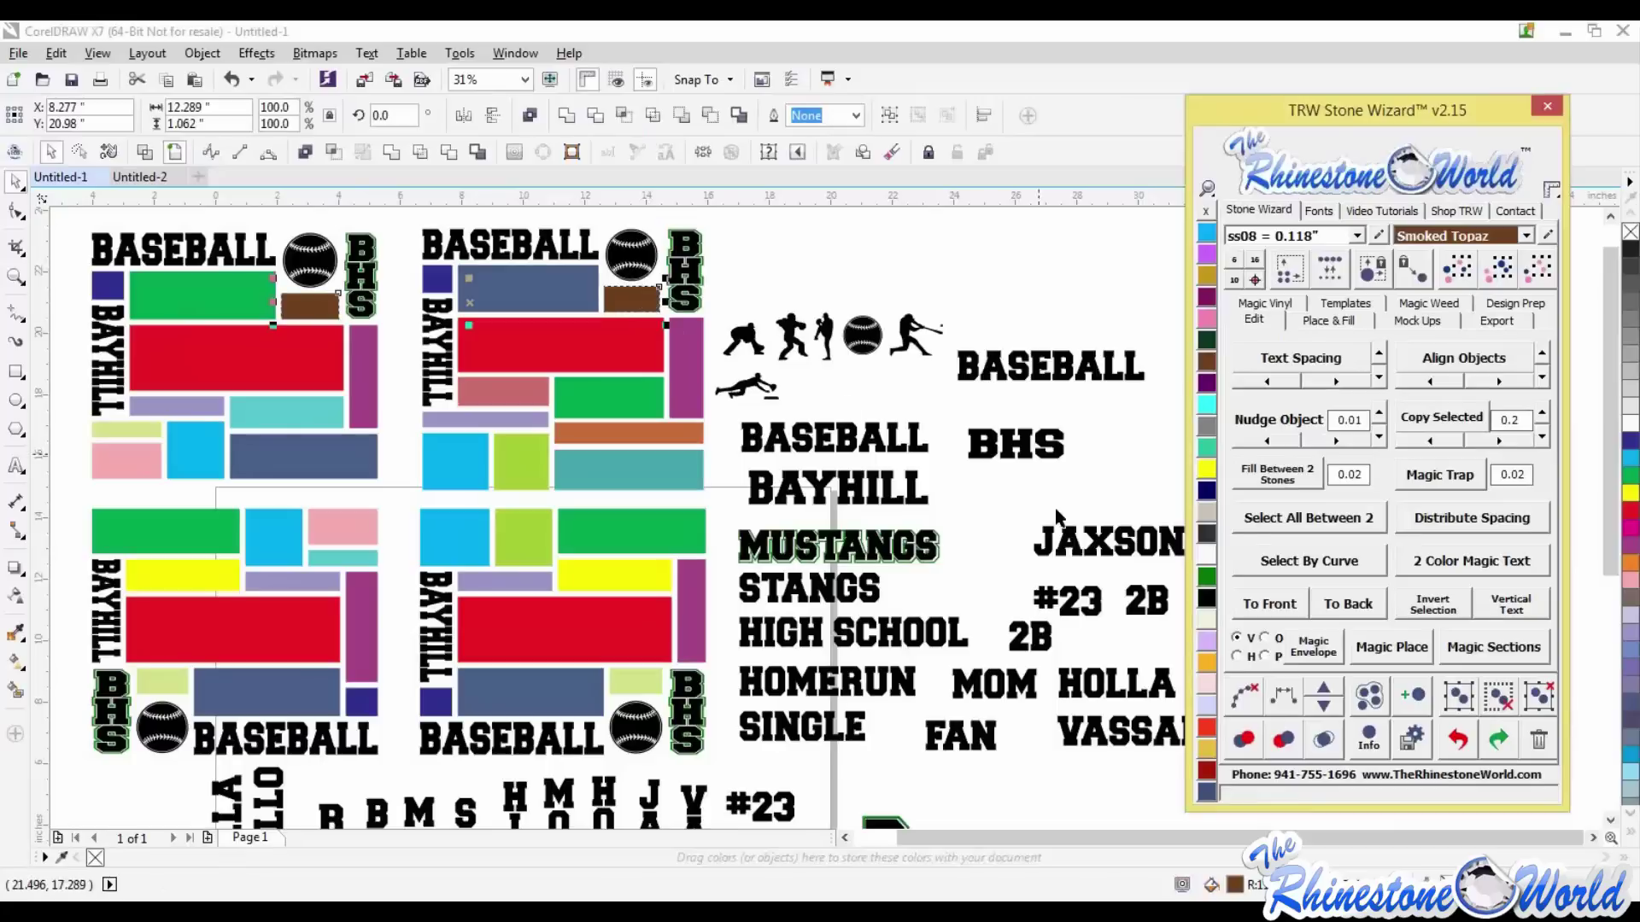
left_click(1103, 607, "shift")
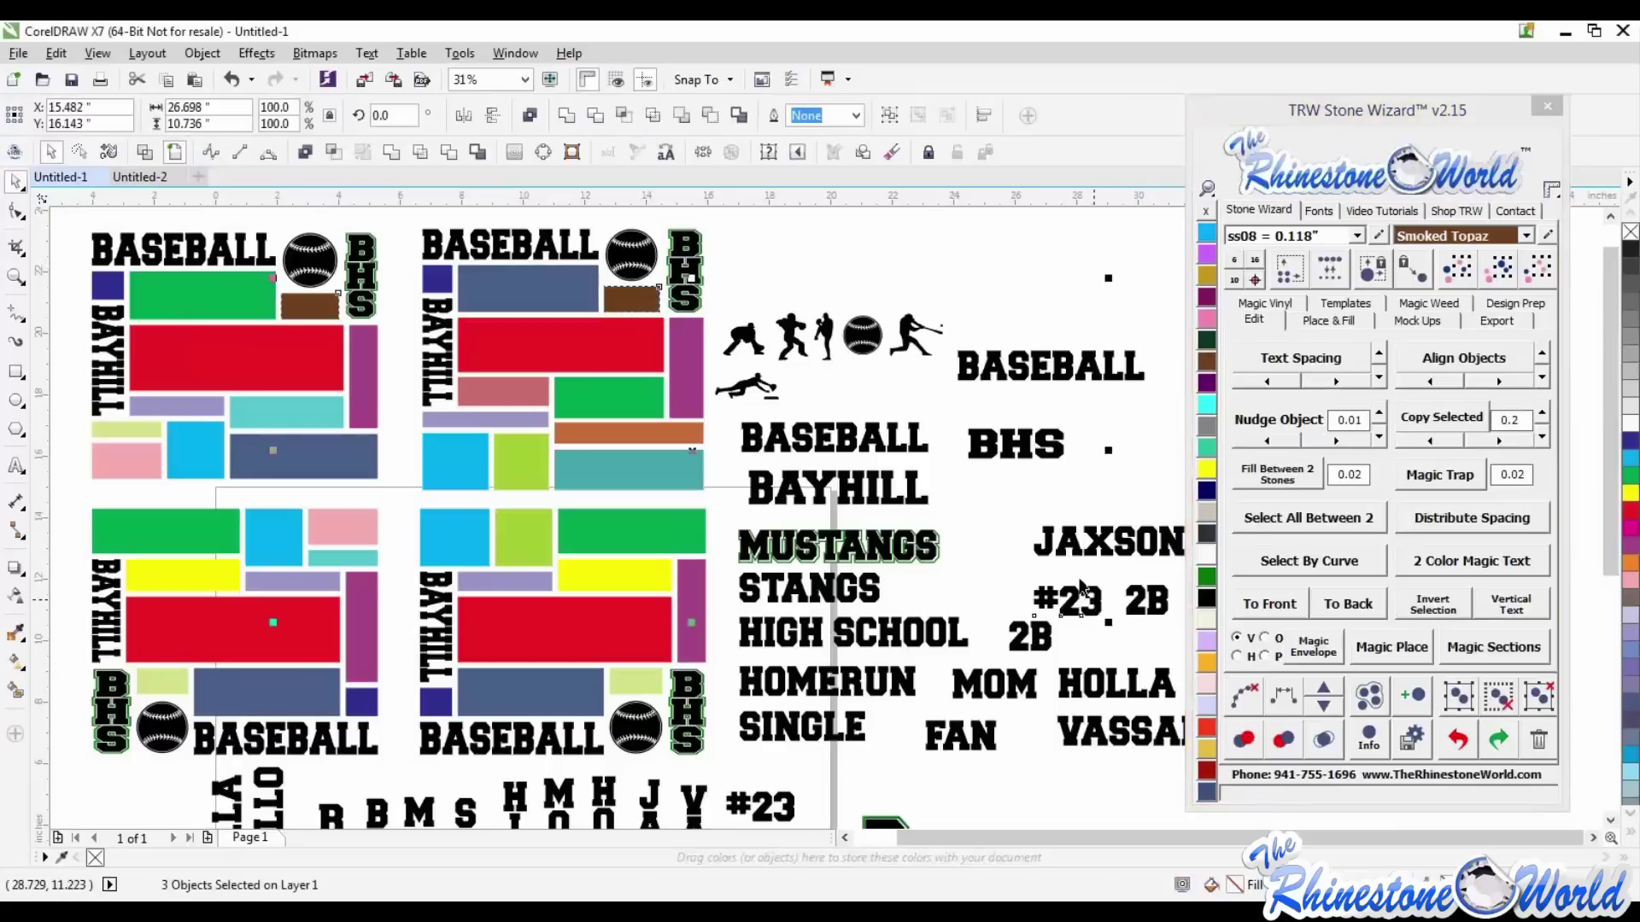
left_click(1328, 654)
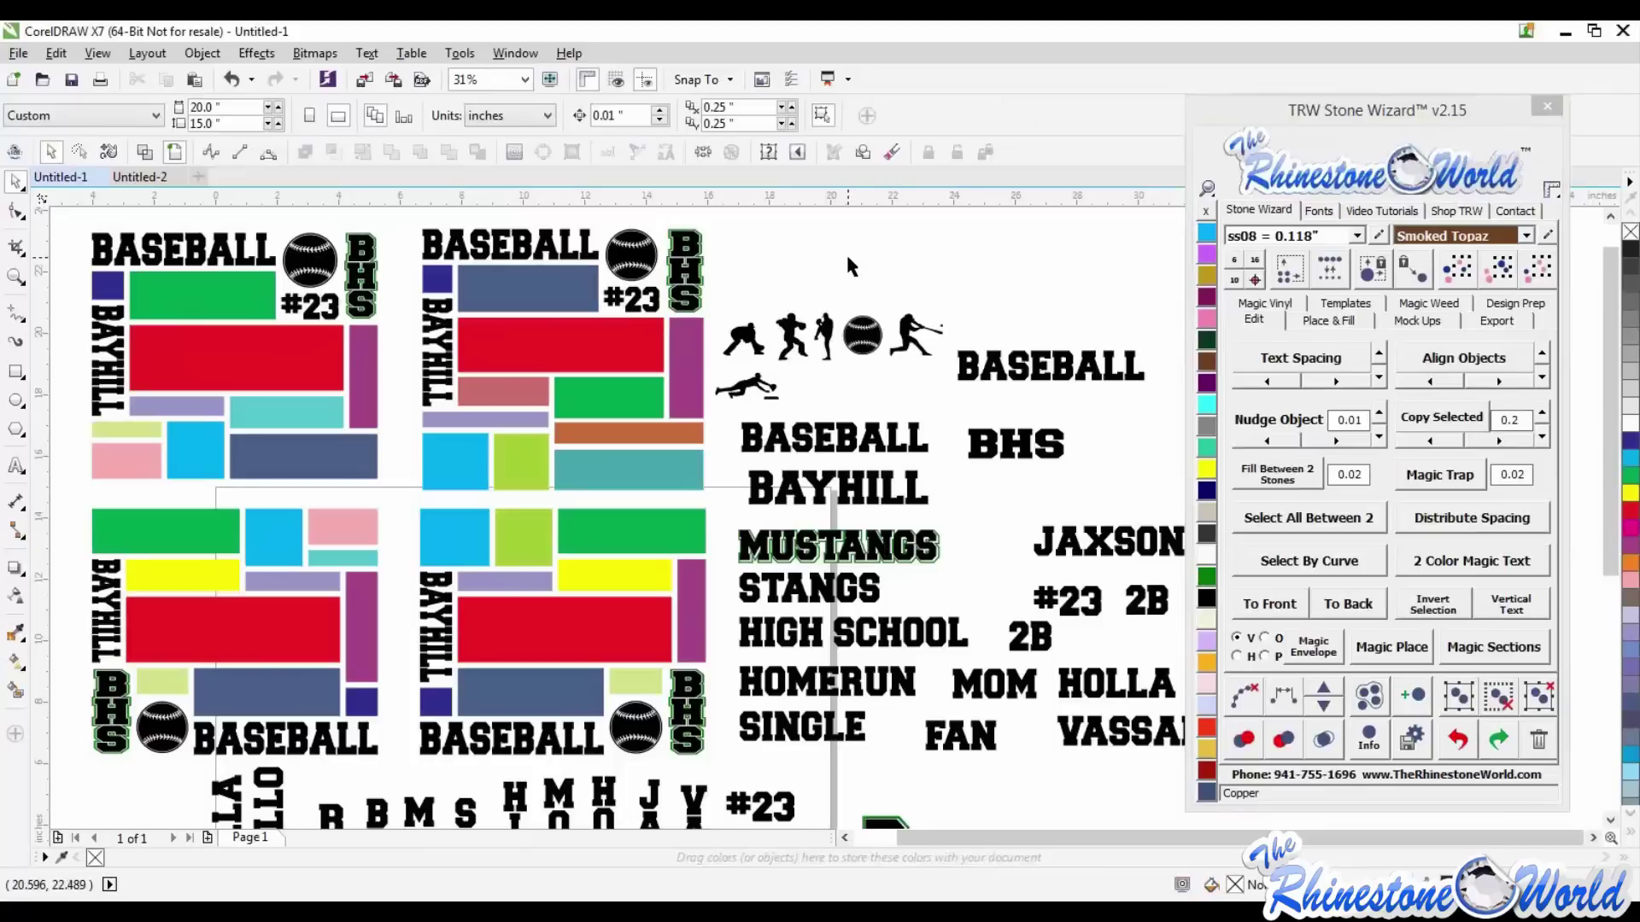
- Move the vertical FAN text from the vertical word list to just above the player silhouettes beside the upper-right template
left_click(756, 343)
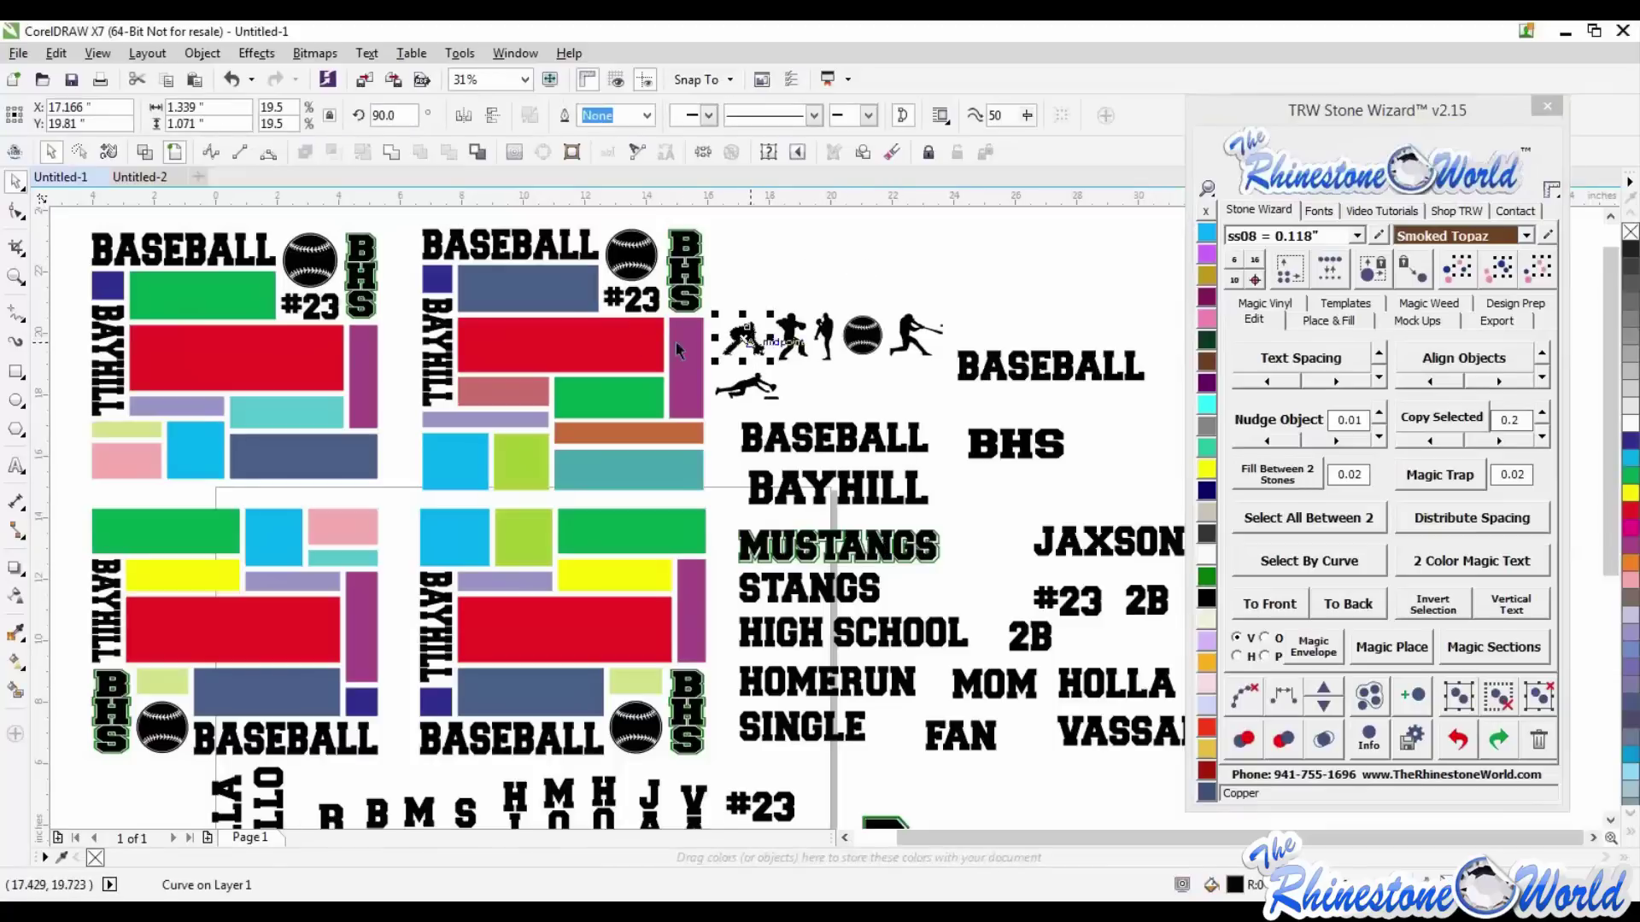
left_click(565, 290)
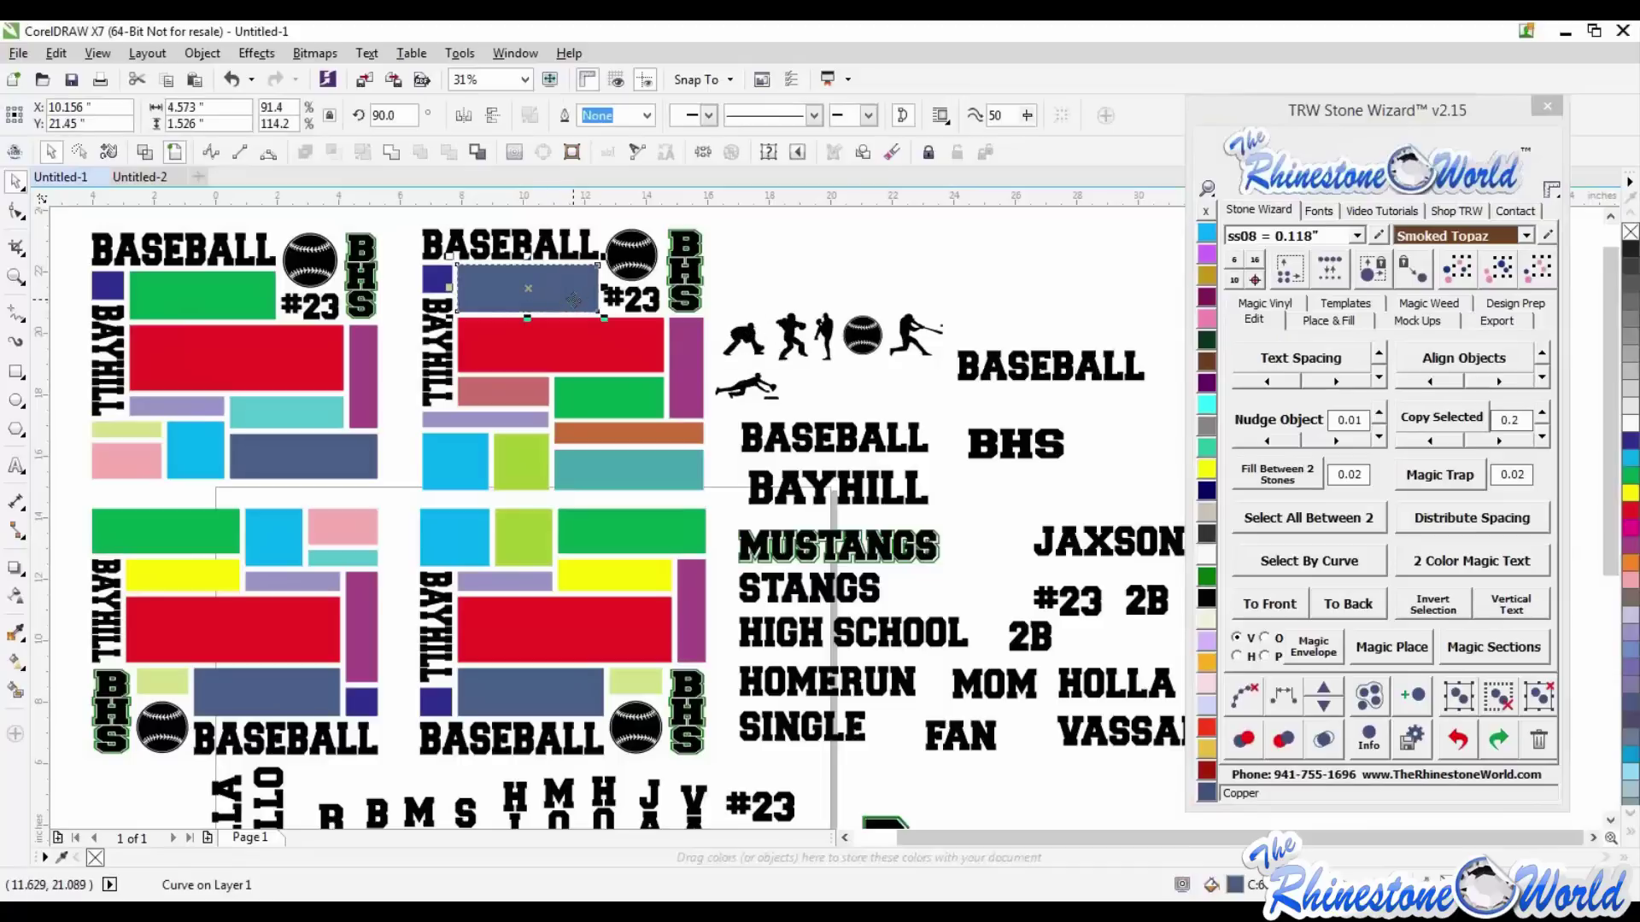
left_click(755, 276)
left_click(688, 374)
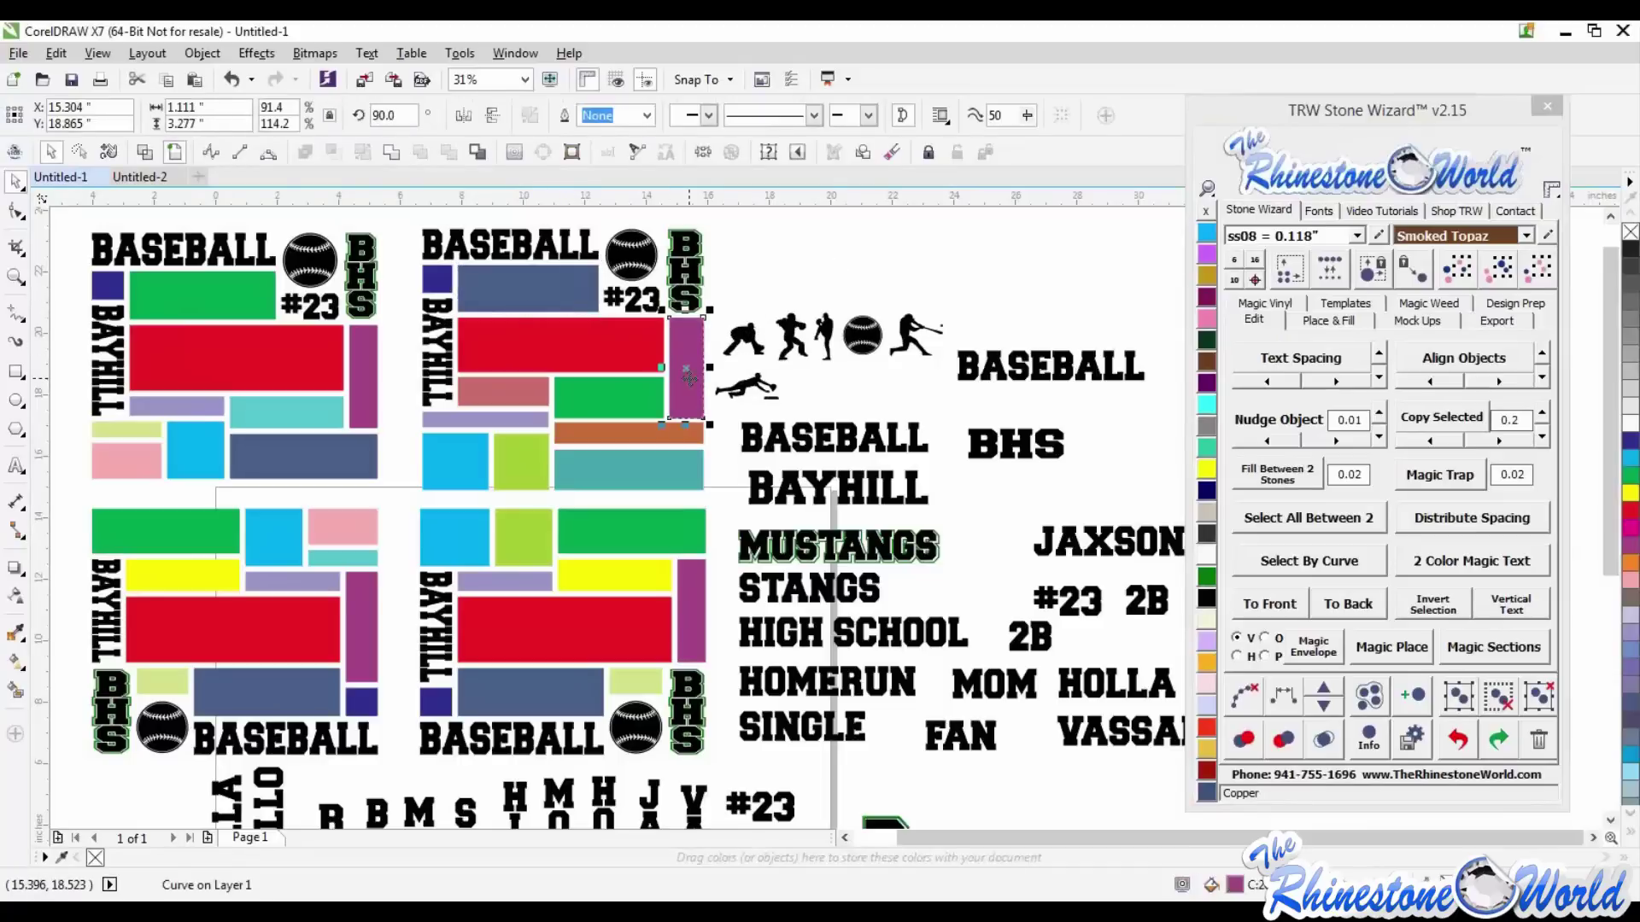
scroll(689, 374, "down", 2)
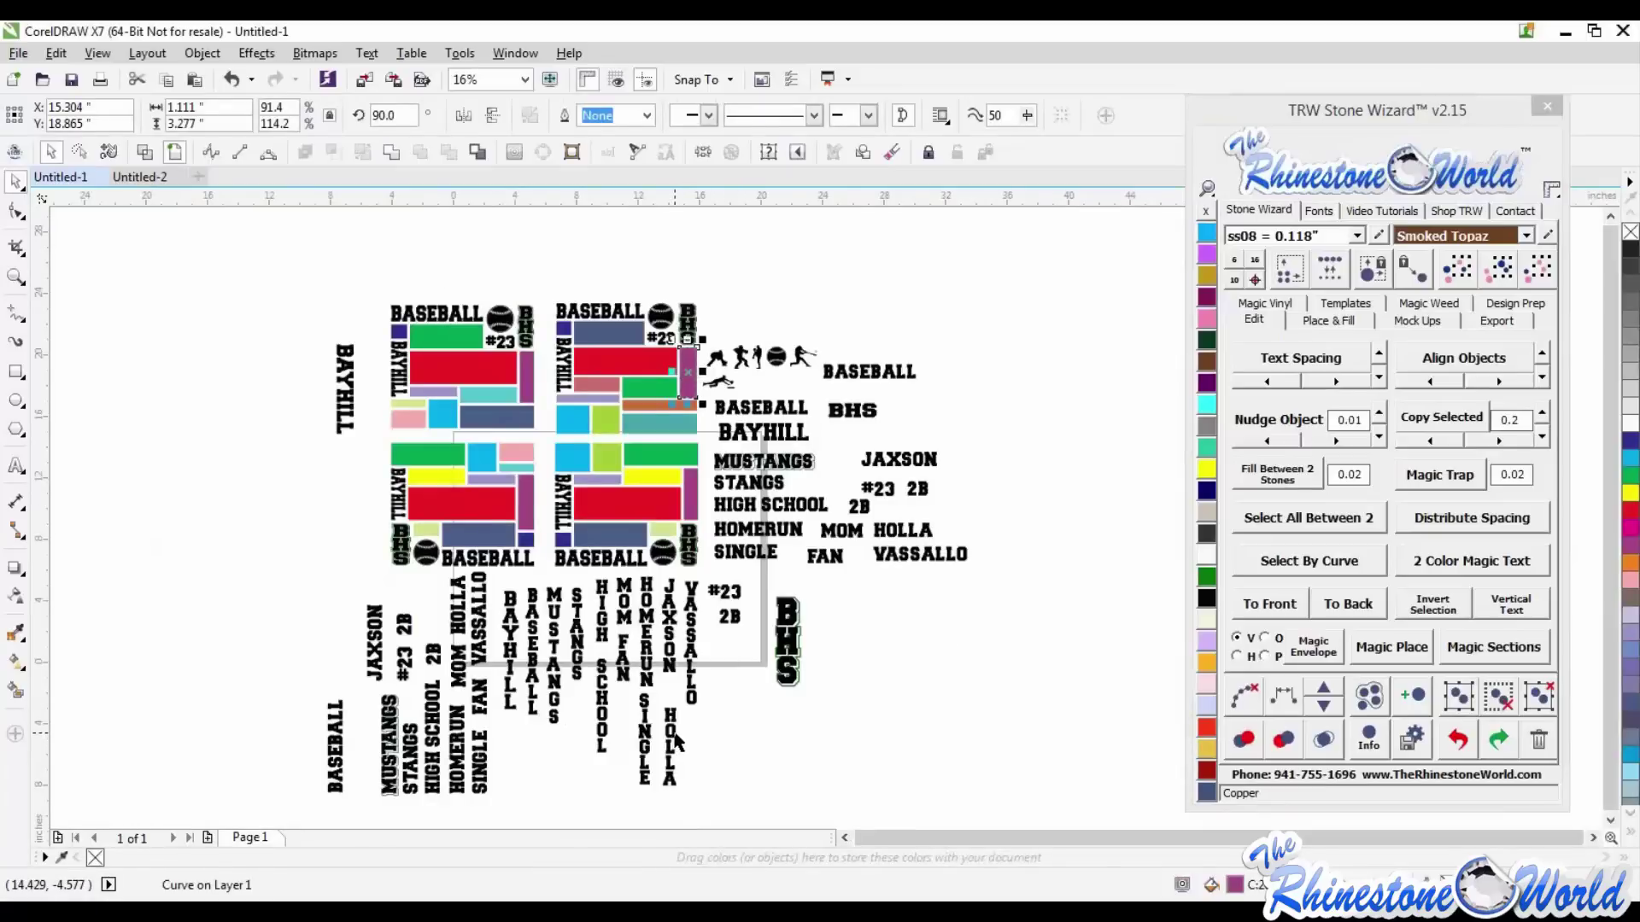
left_click_drag(629, 680, 745, 333)
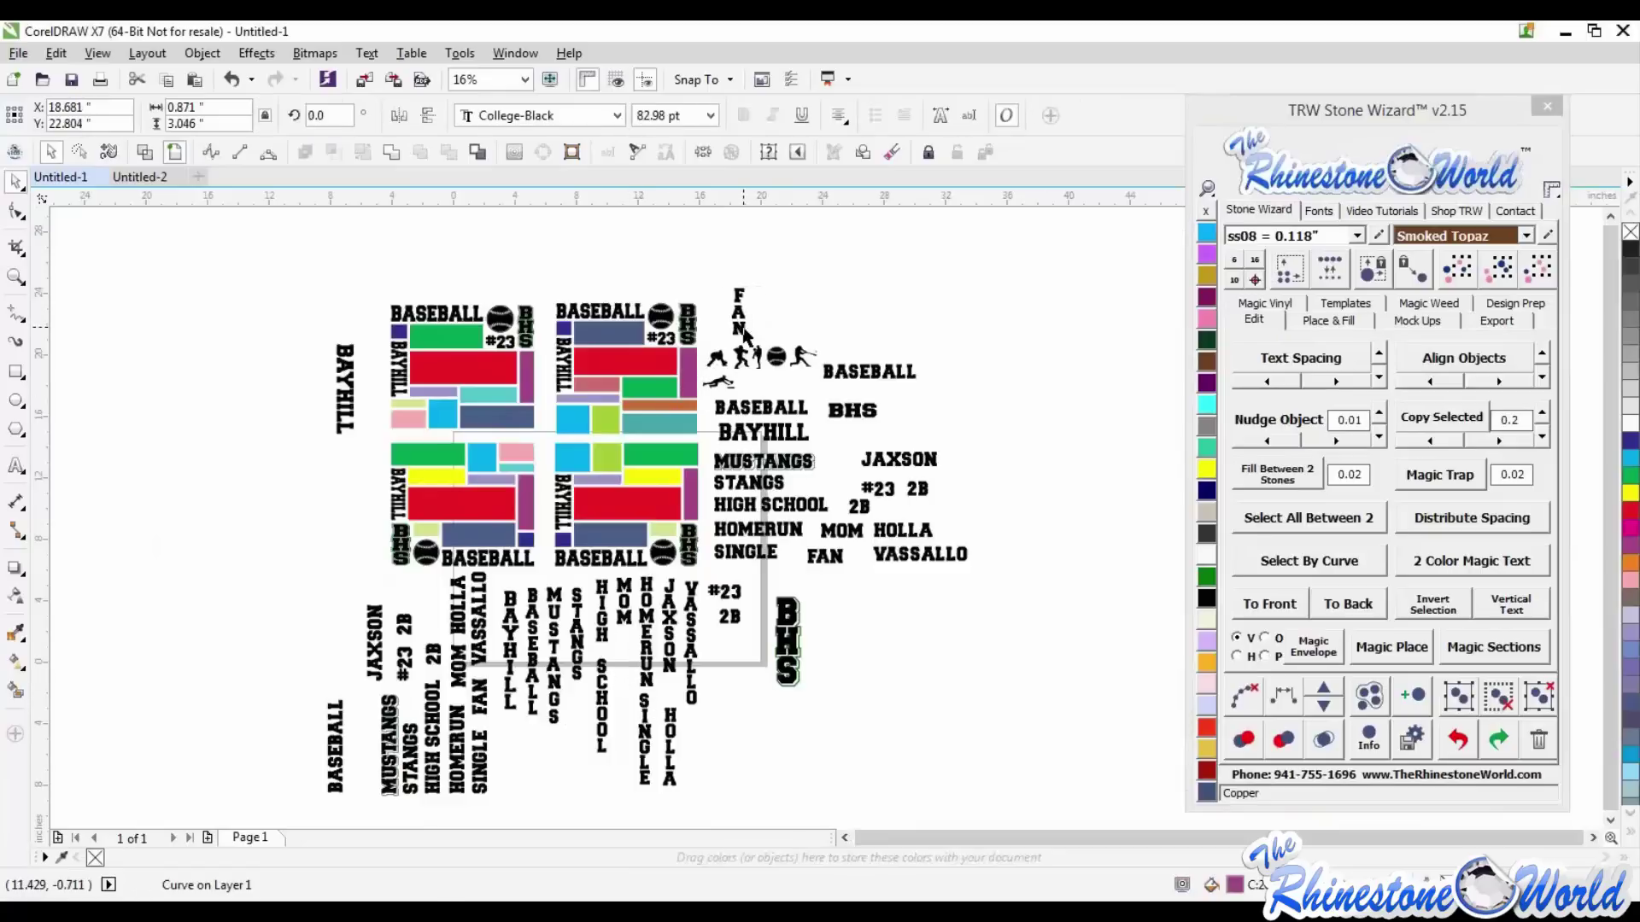
scroll(745, 333, "up", 4)
left_click(573, 499)
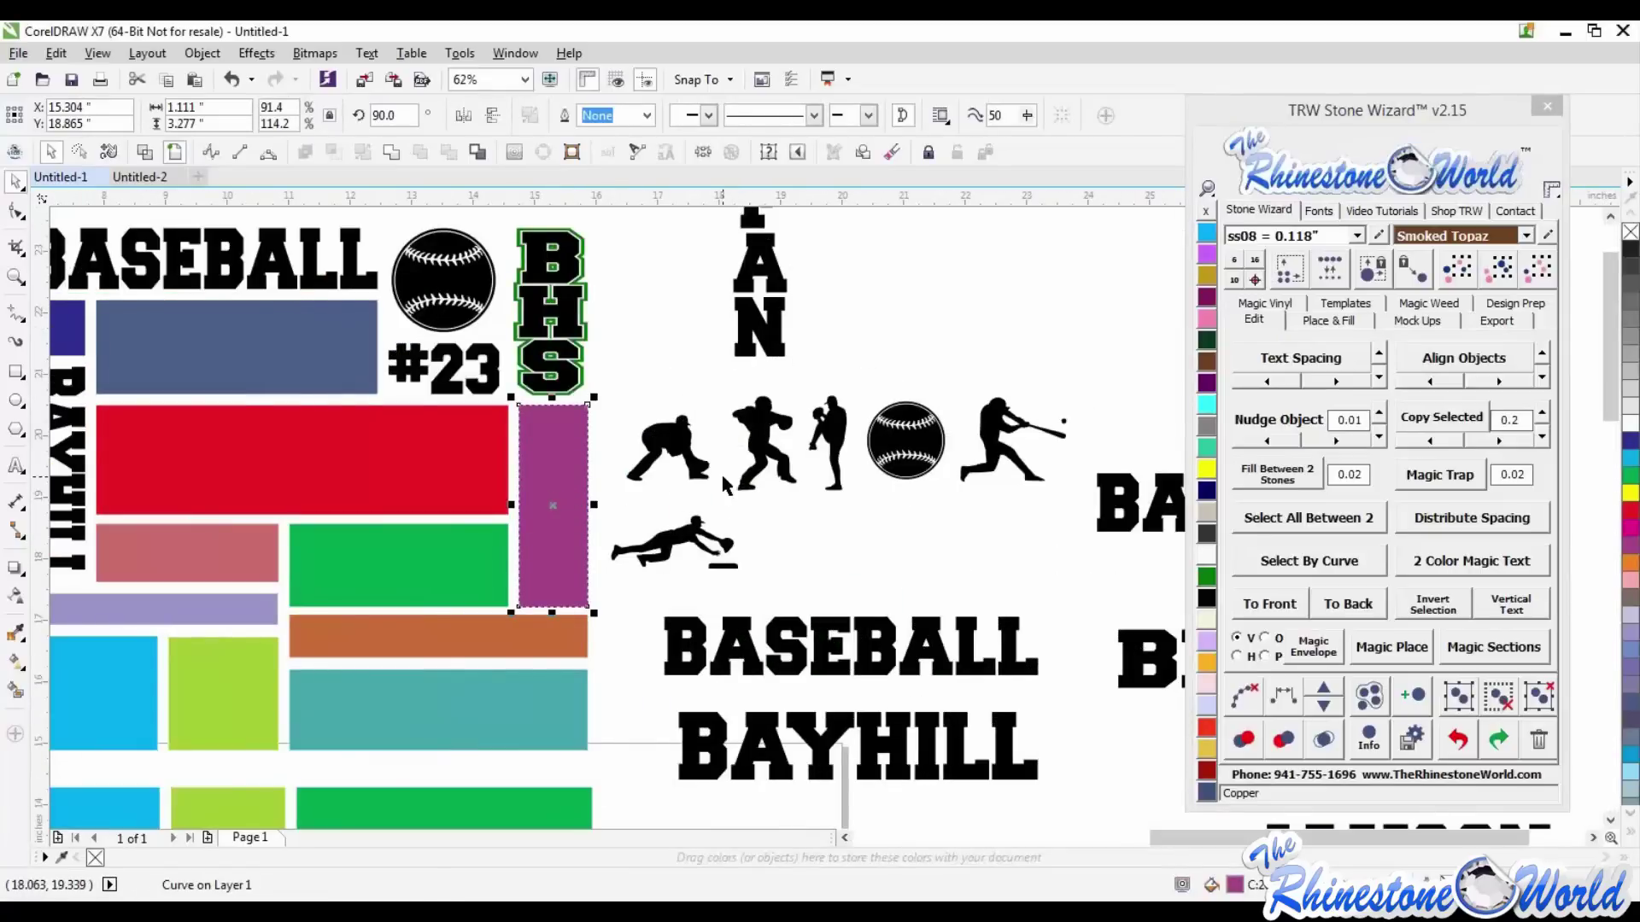
left_click(775, 348, "shift")
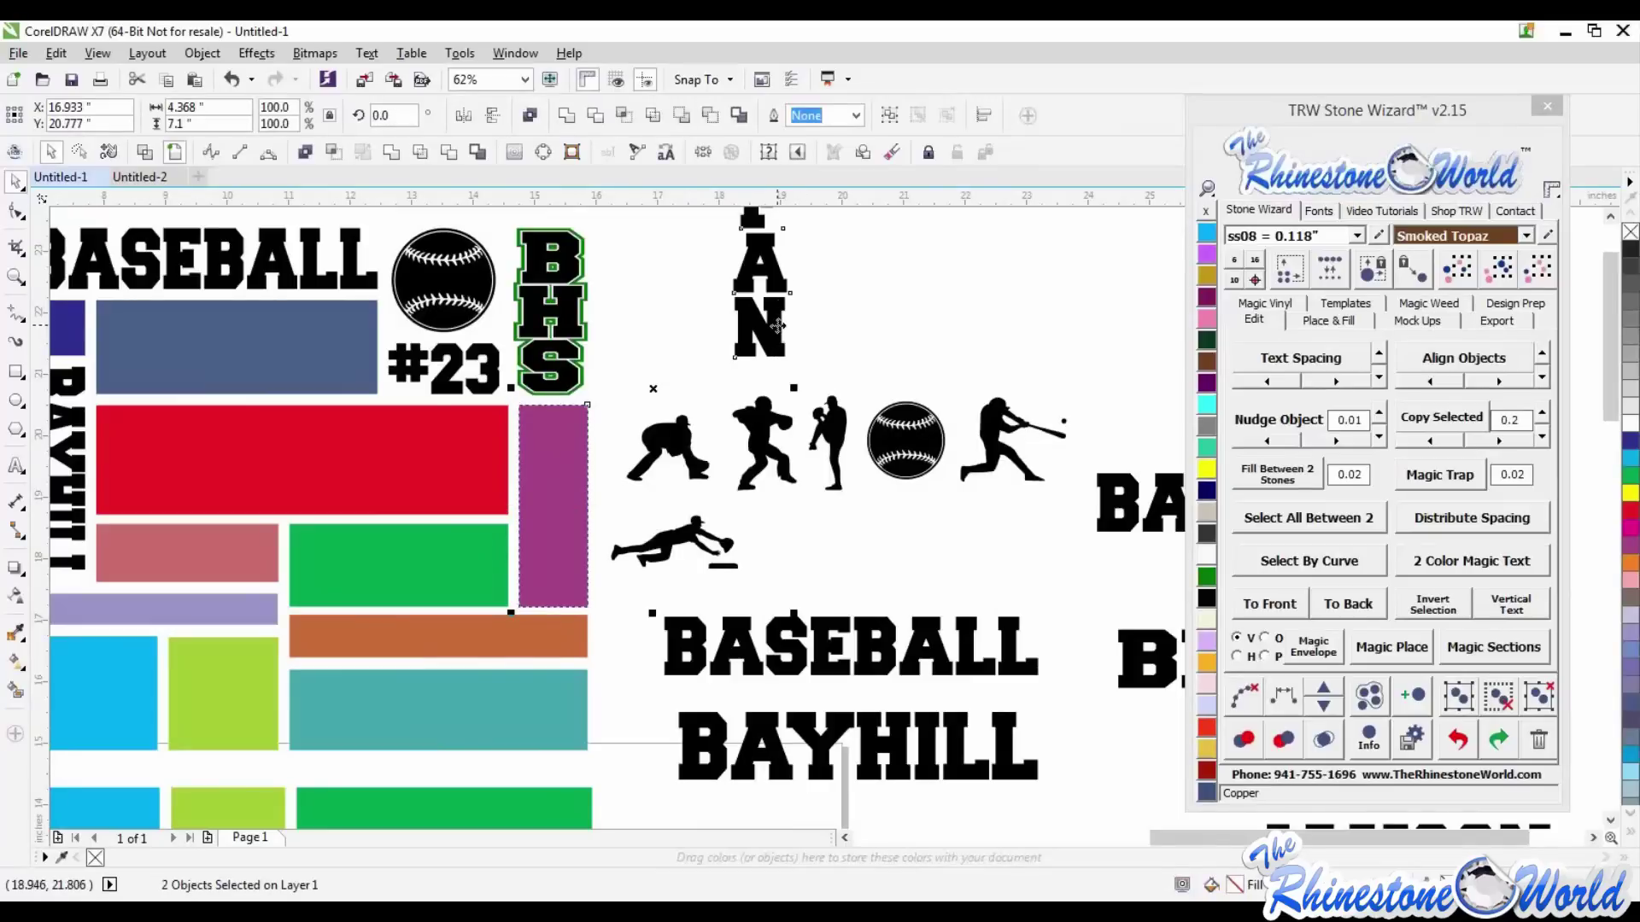
left_click_drag(777, 324, 952, 320)
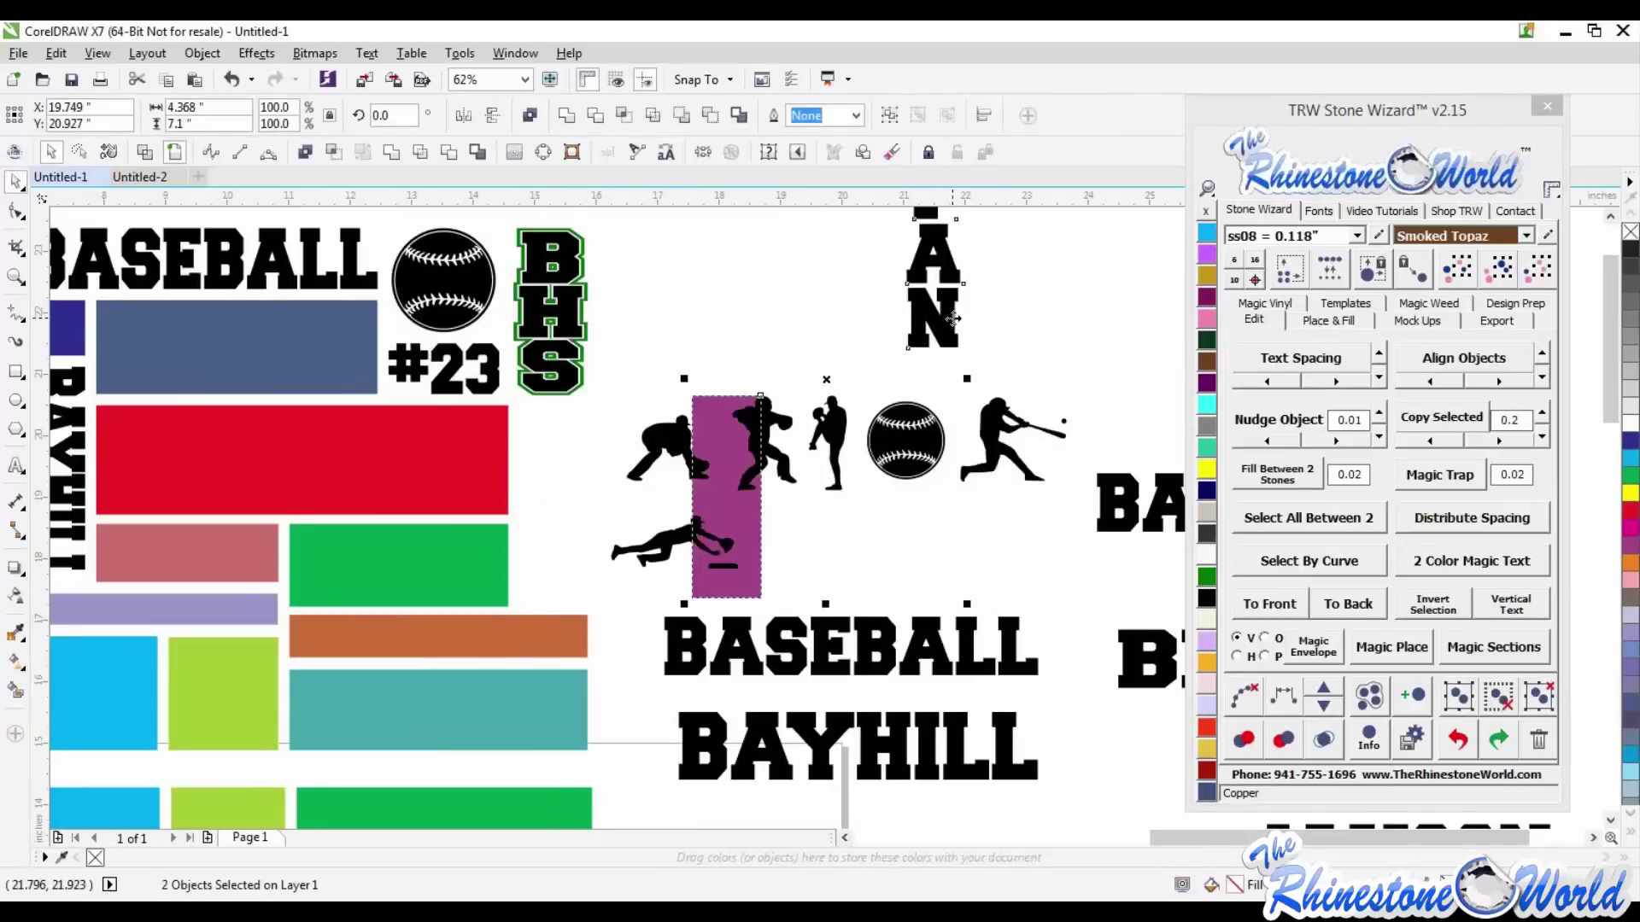
key("ctrl+z")
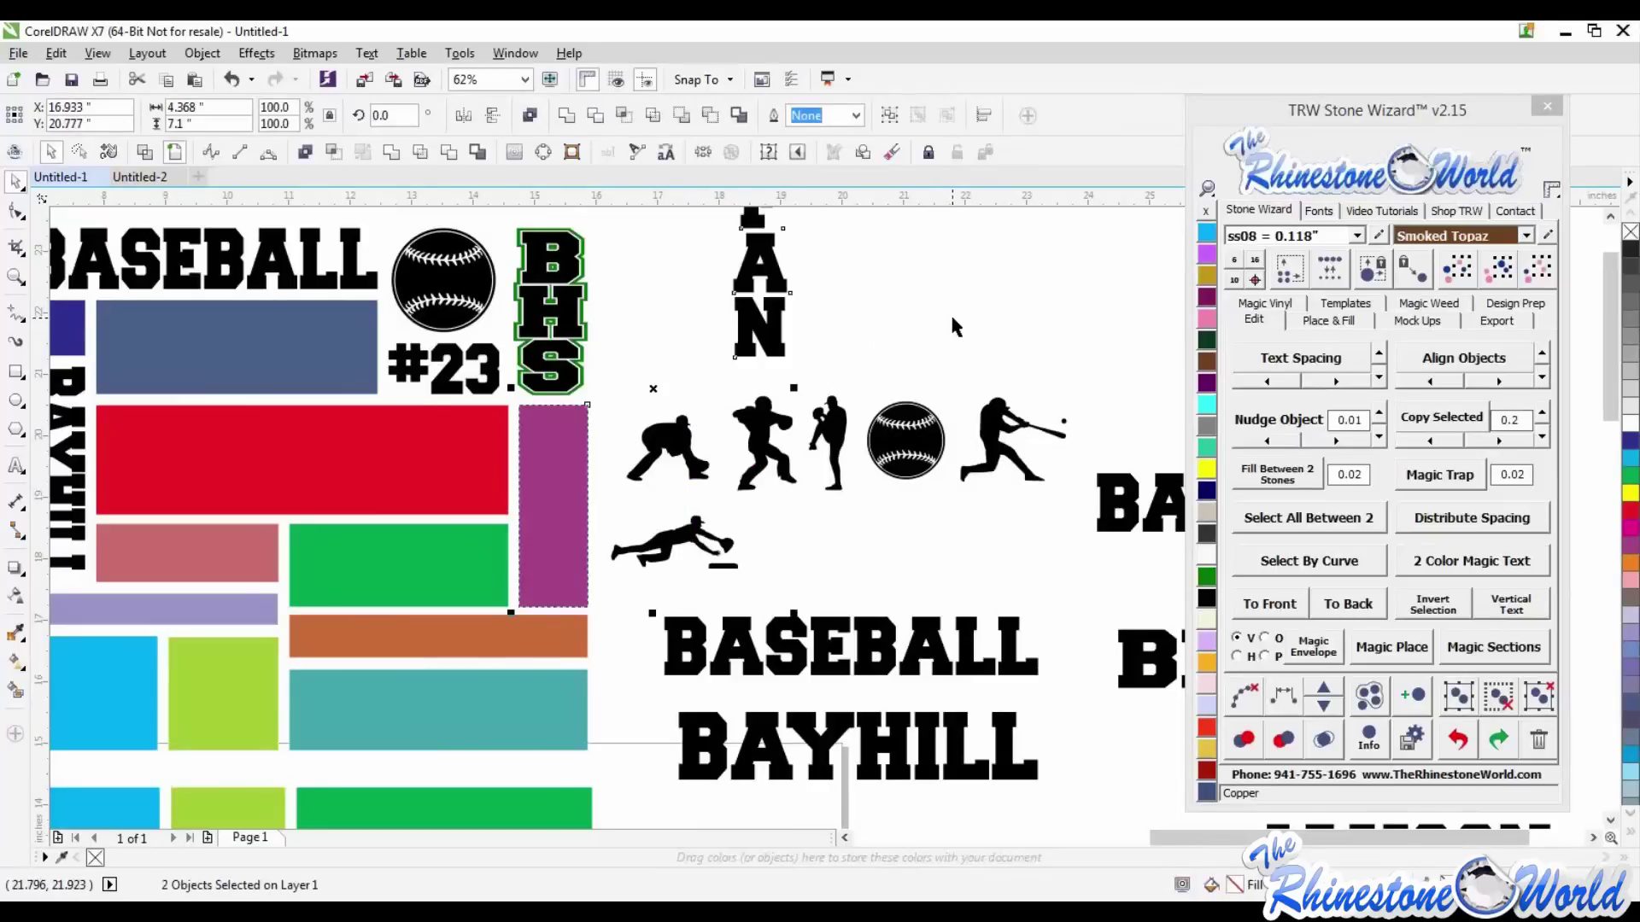
key("Escape")
left_click(560, 476)
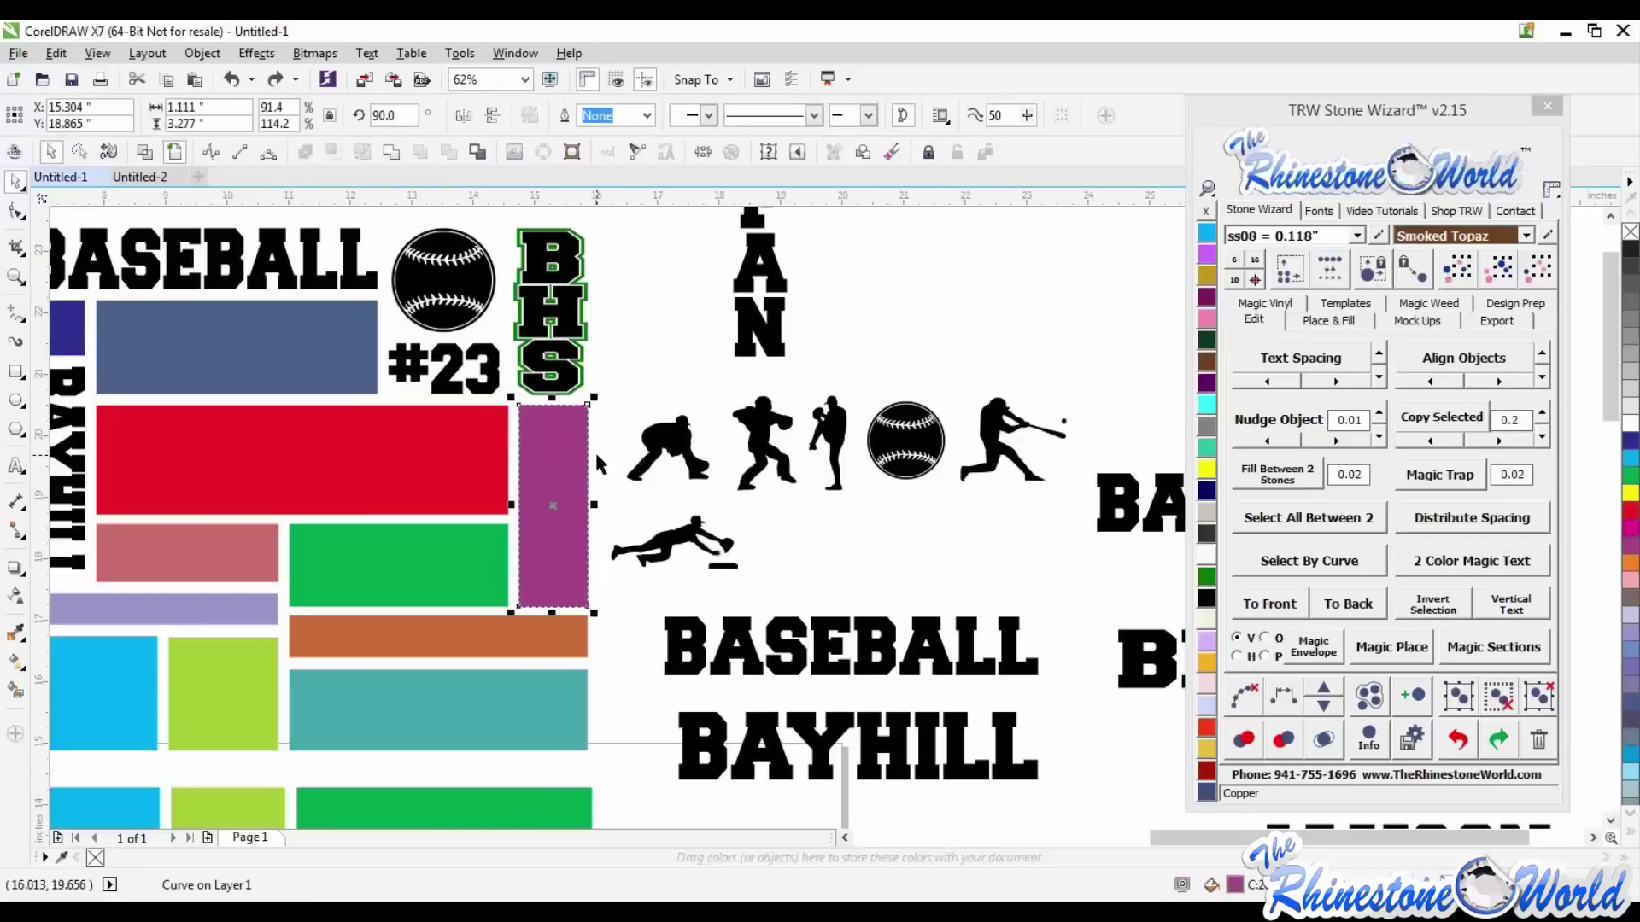
left_click(762, 342, "shift")
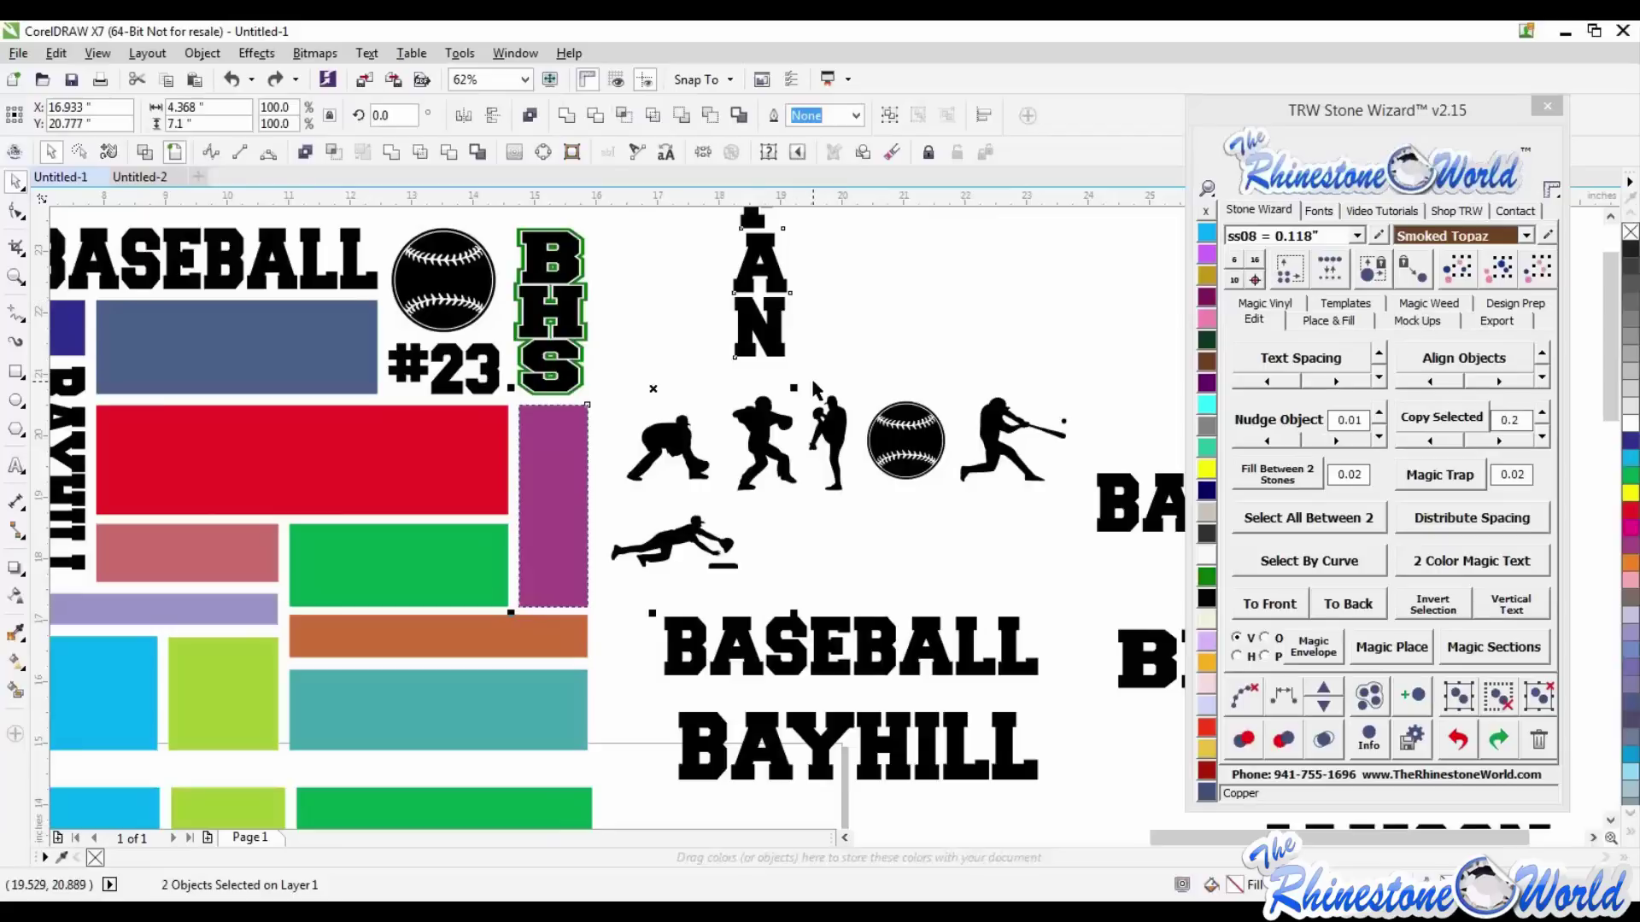
left_click(801, 345)
scroll(591, 408, "down", 1)
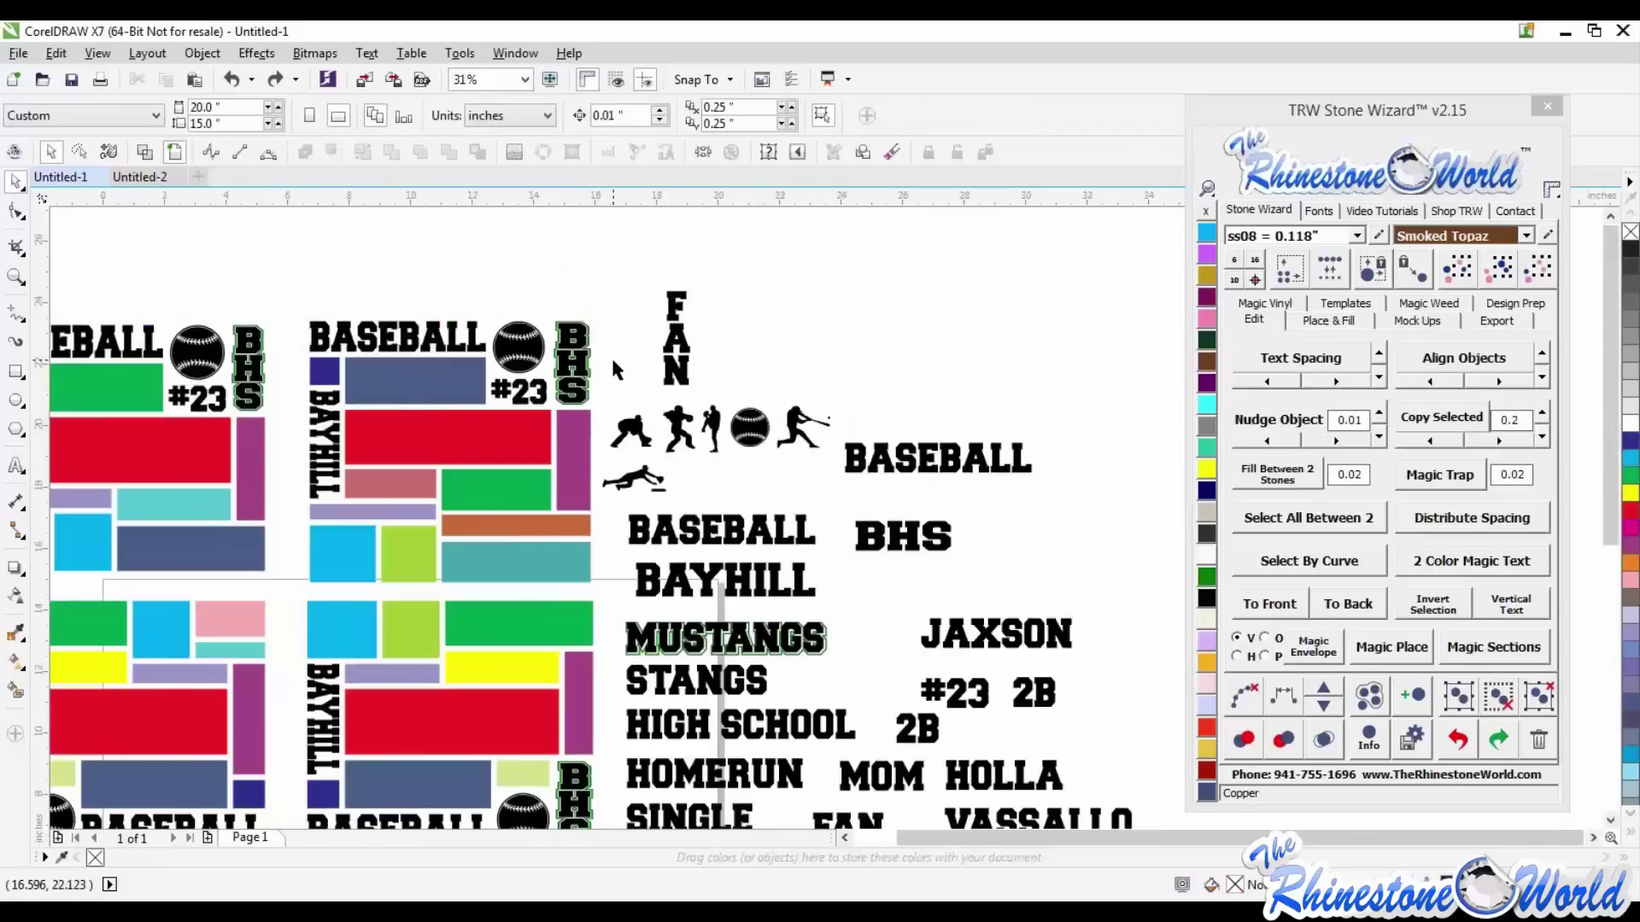
- Try fitting the vertical FAN text into the upper-right template's purple block with Magic Envelope, and undo the placement
left_click(577, 475)
left_click(680, 380, "shift")
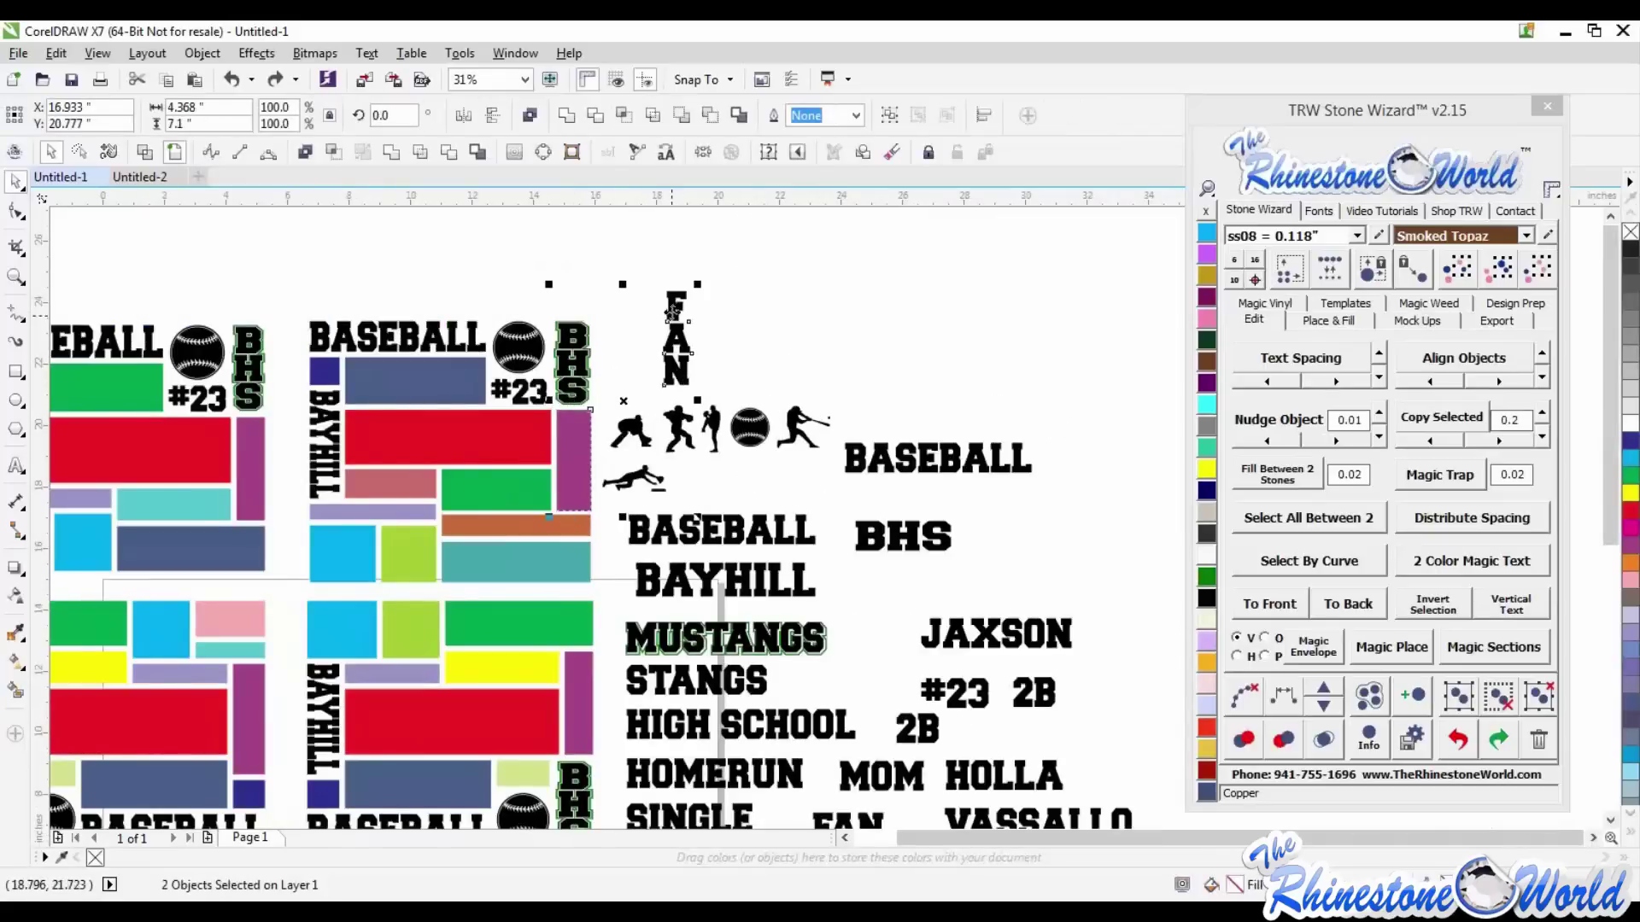
left_click(1331, 648)
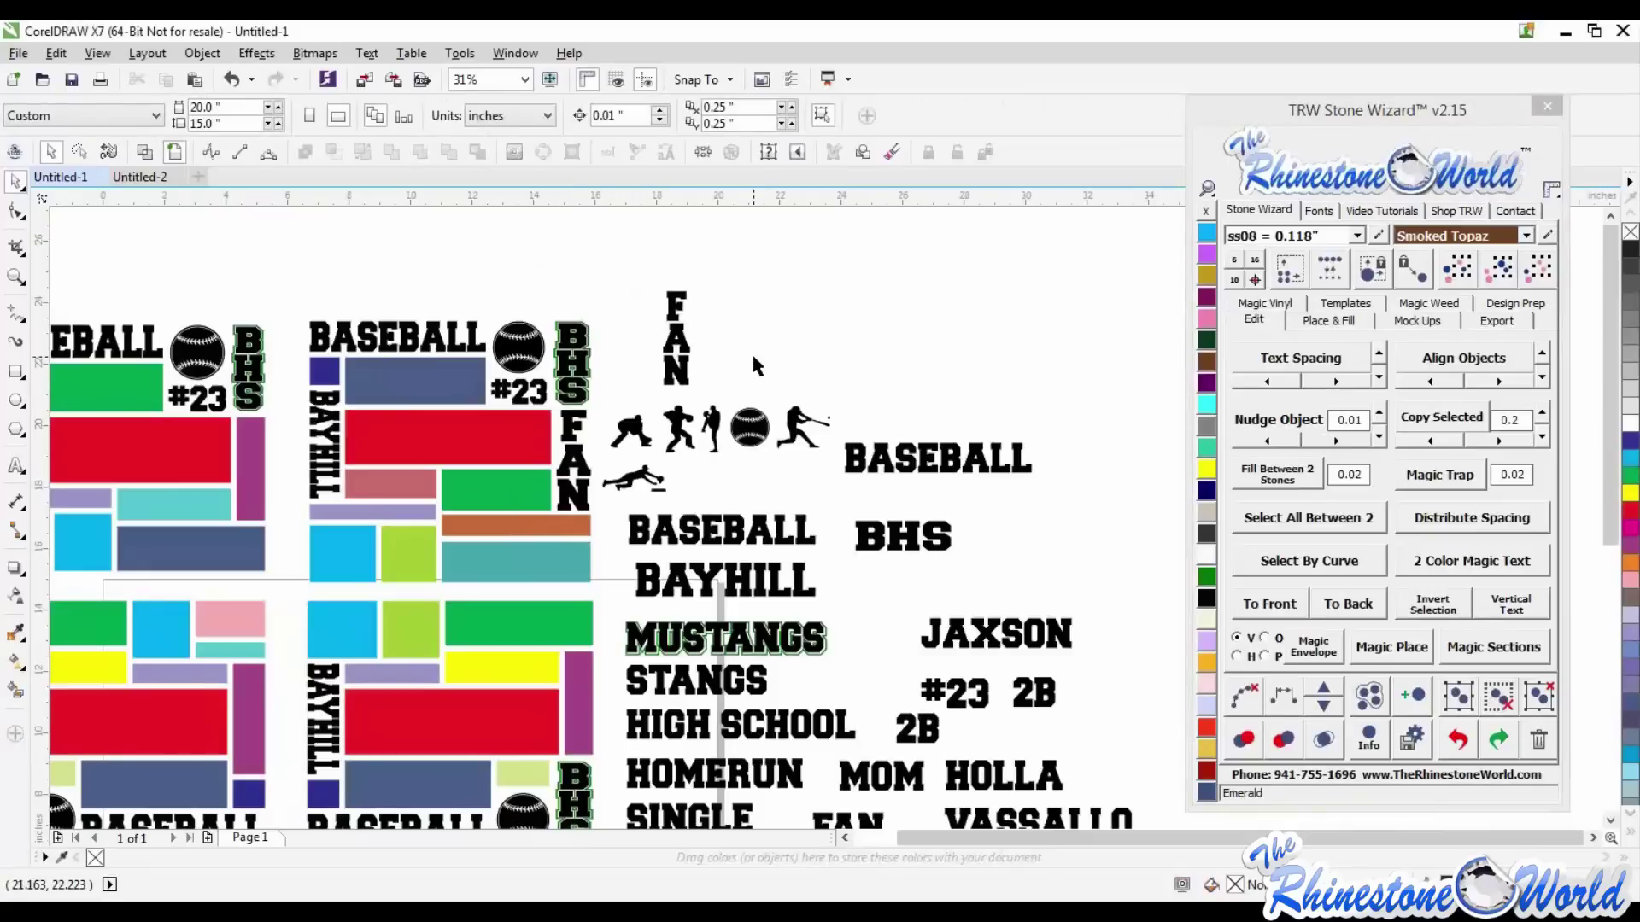
key("ctrl+z")
key("ctrl+z")
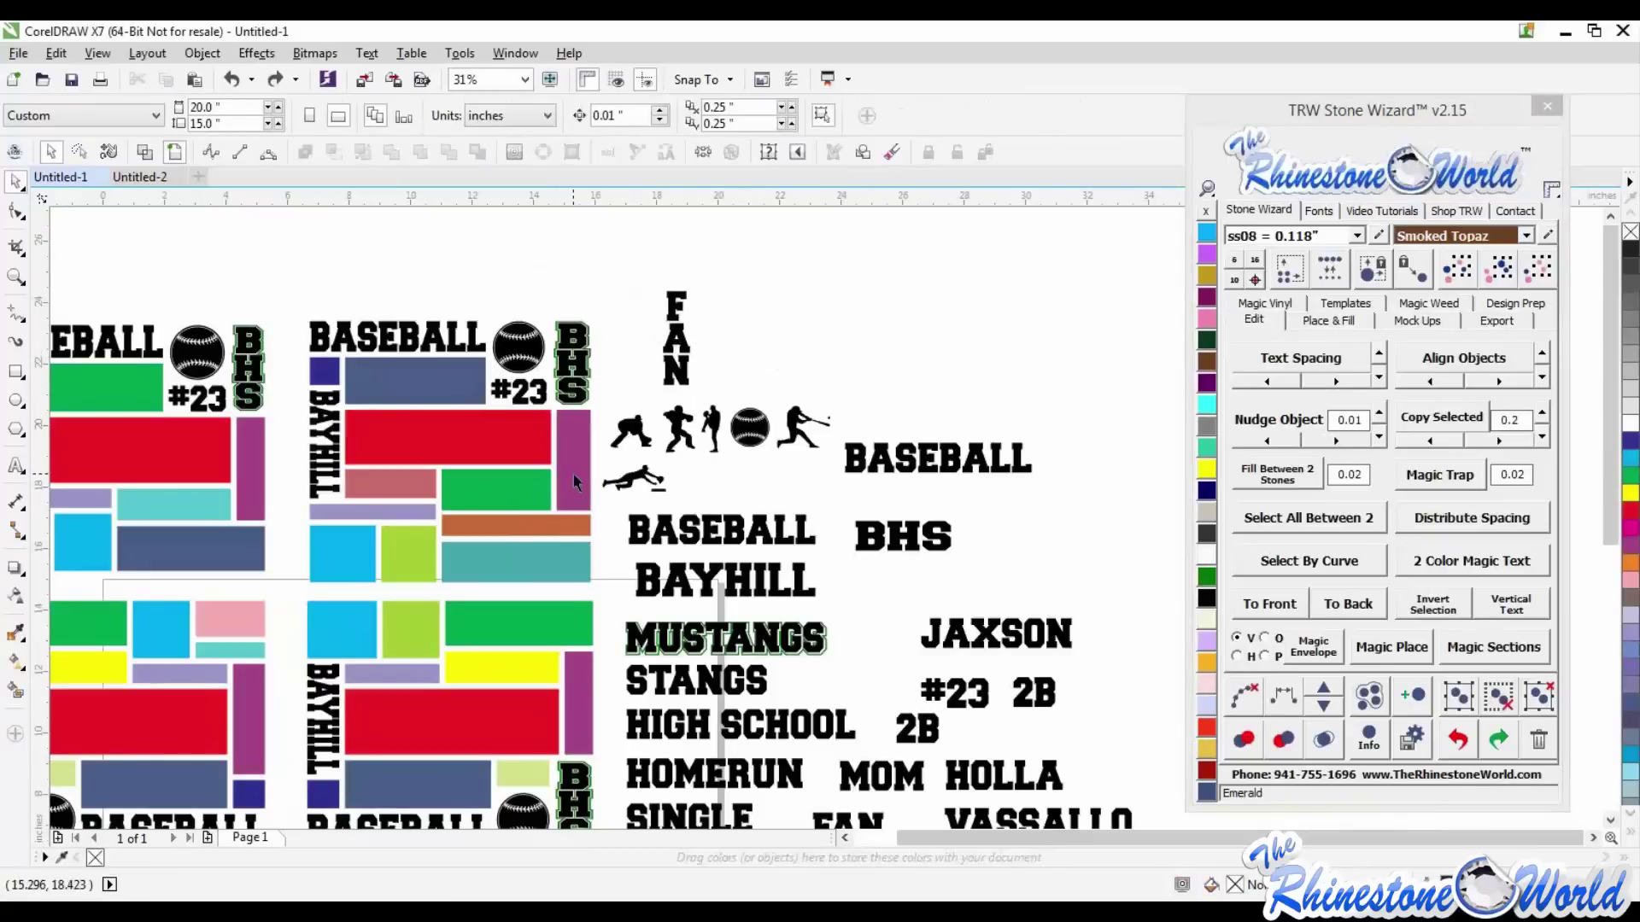
- Try fitting the vertical FAN text into the same-colour purple blocks of all four templates, undo it, and select the FAN text
left_click(572, 474)
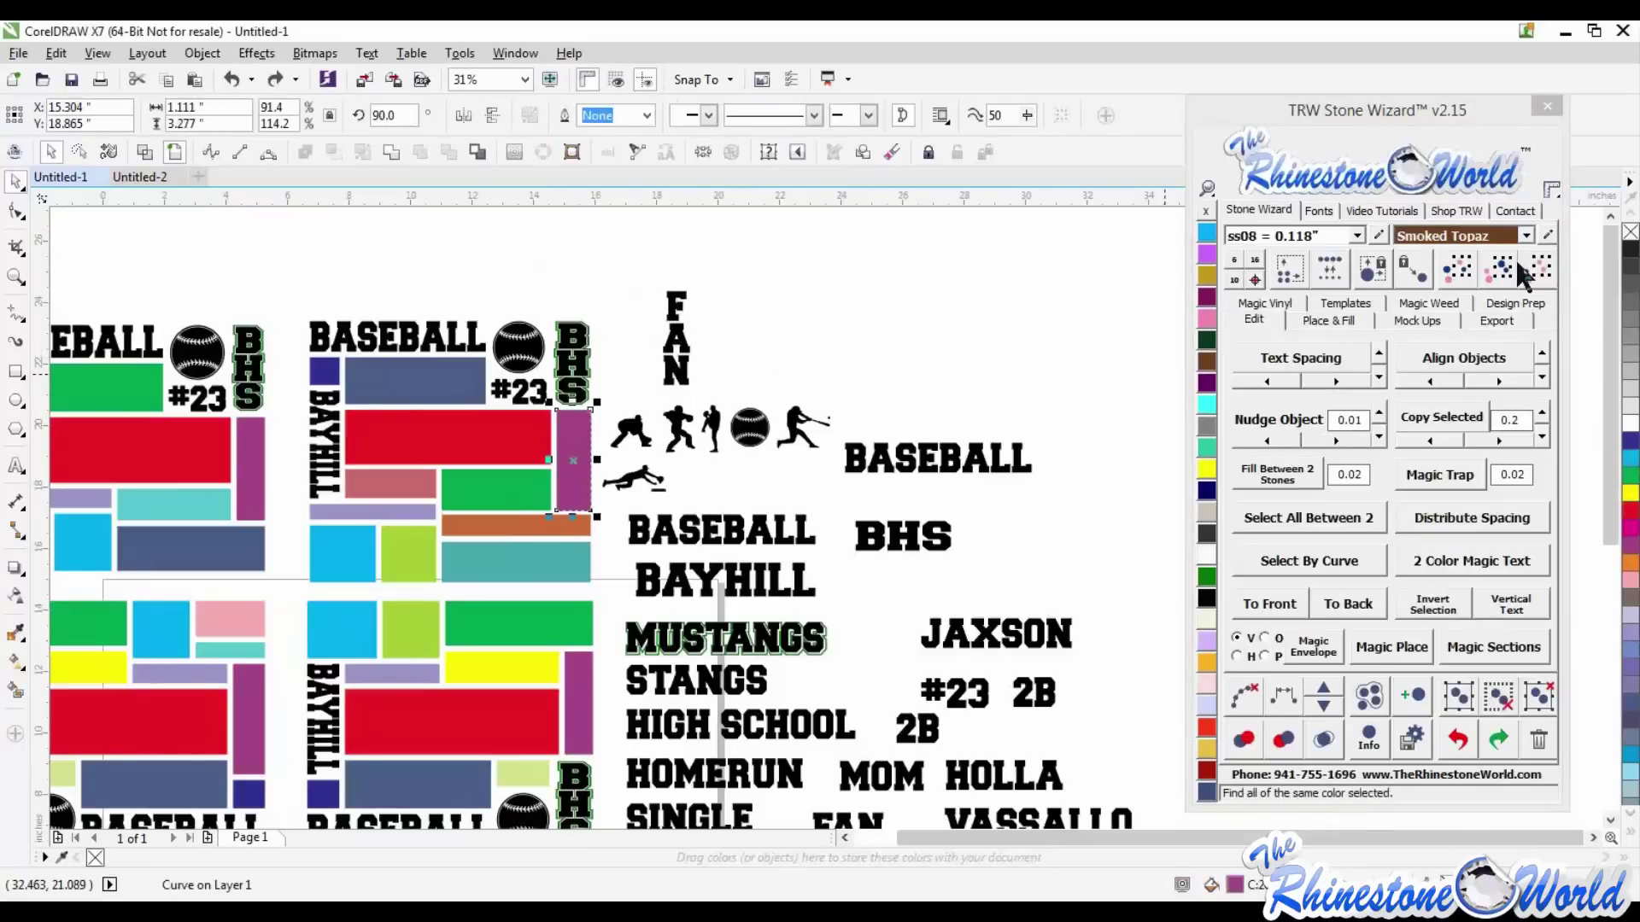
left_click(688, 380, "shift")
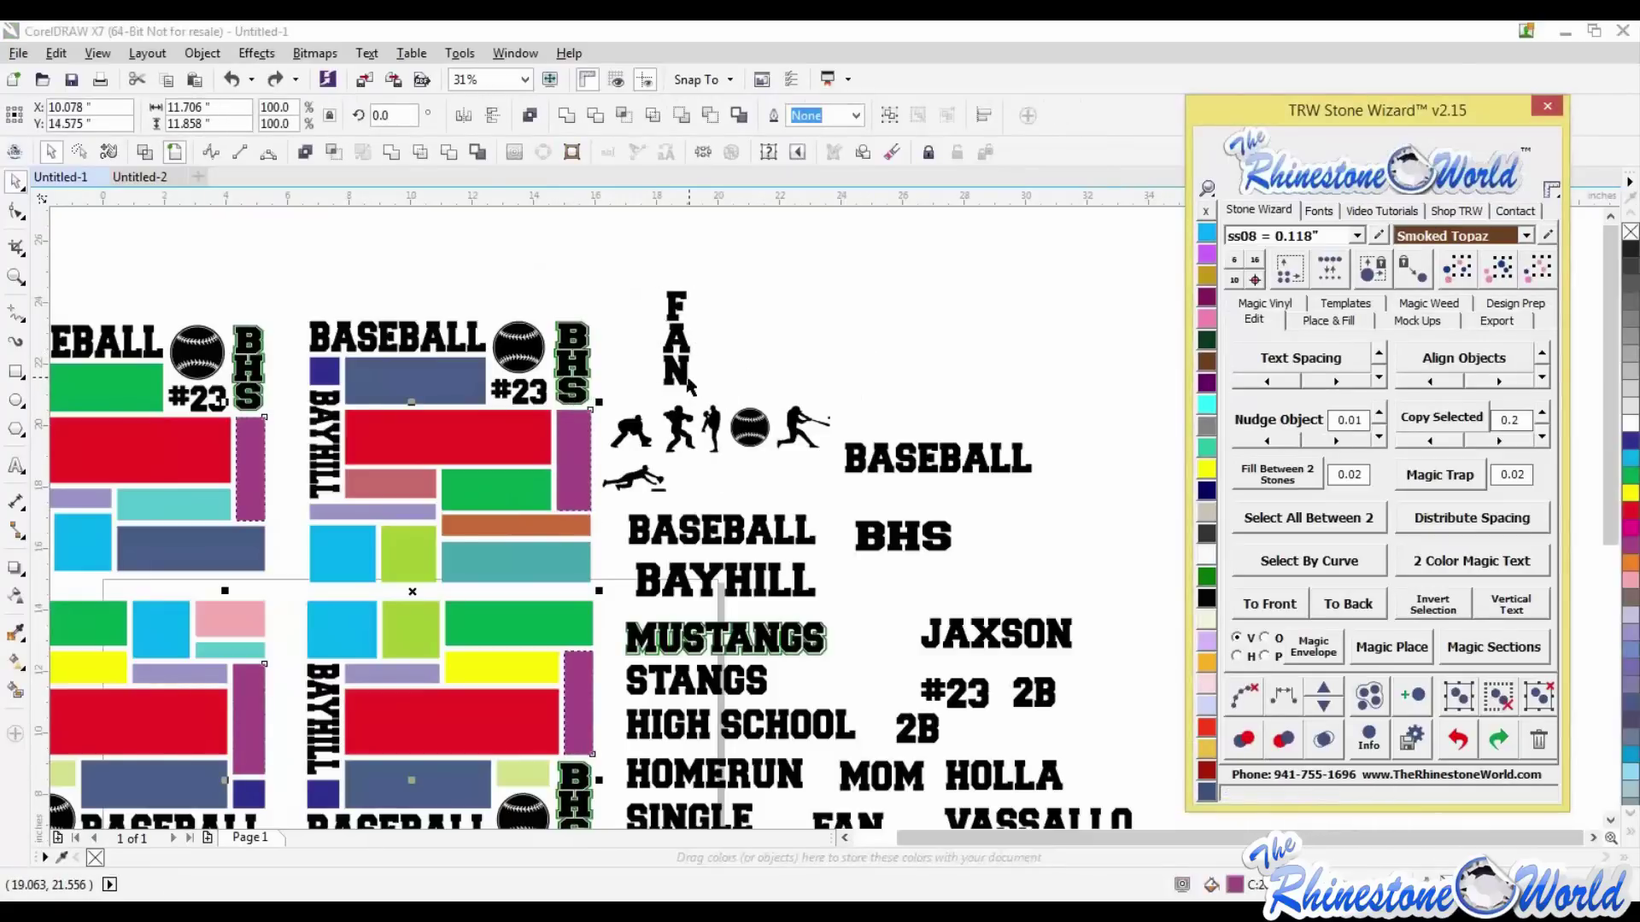
left_click(1327, 654)
left_click(878, 350)
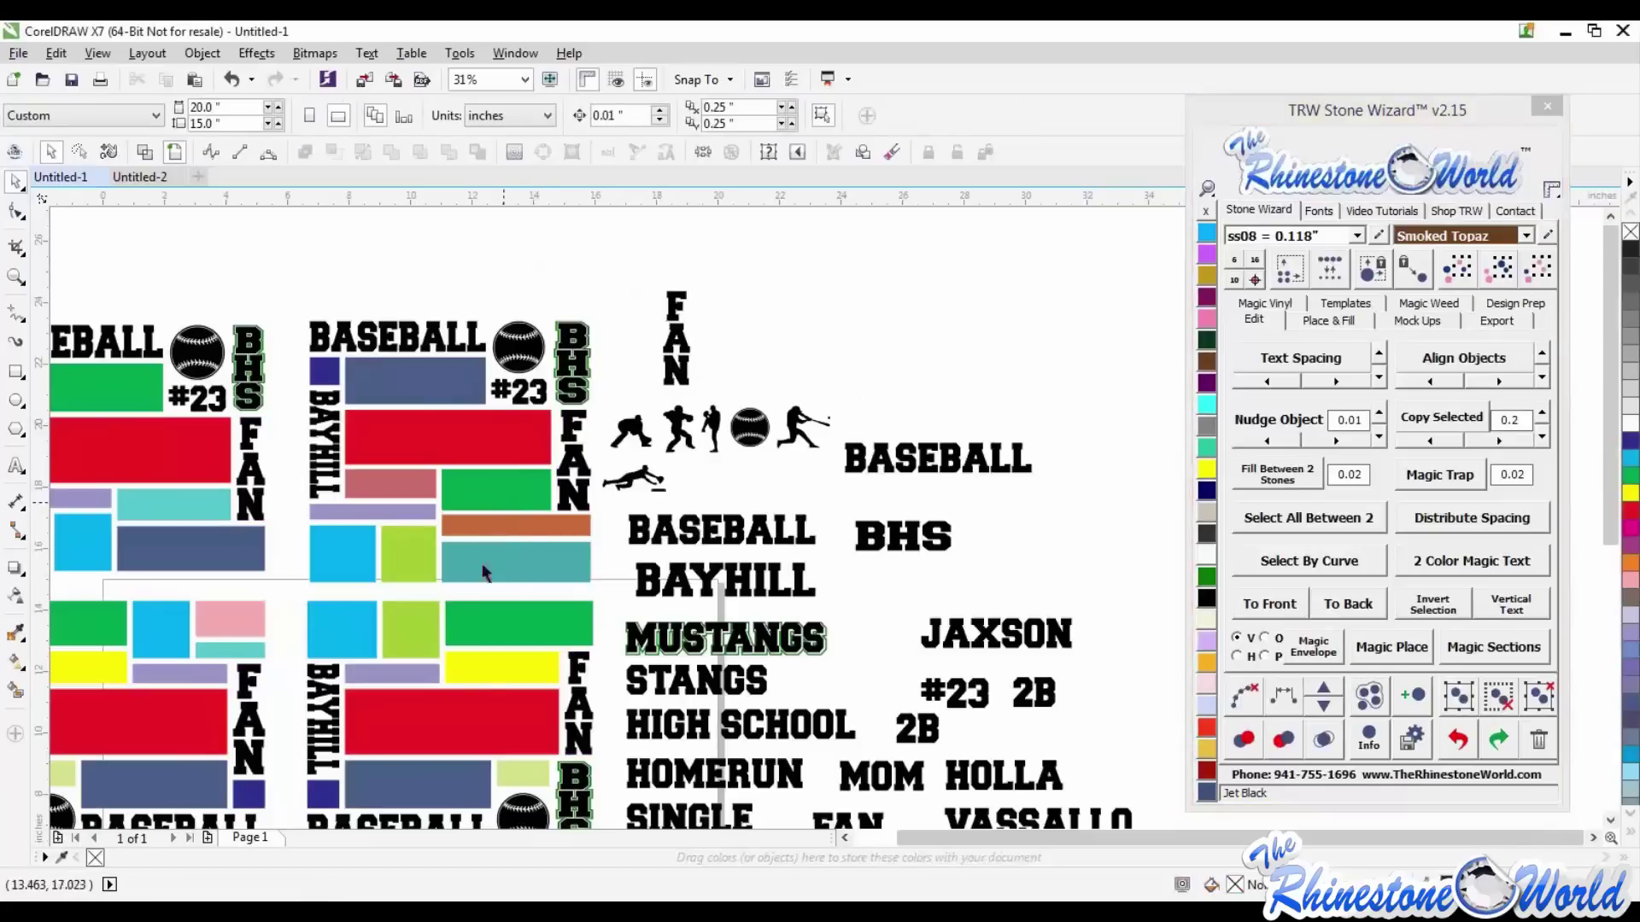
key("Tab")
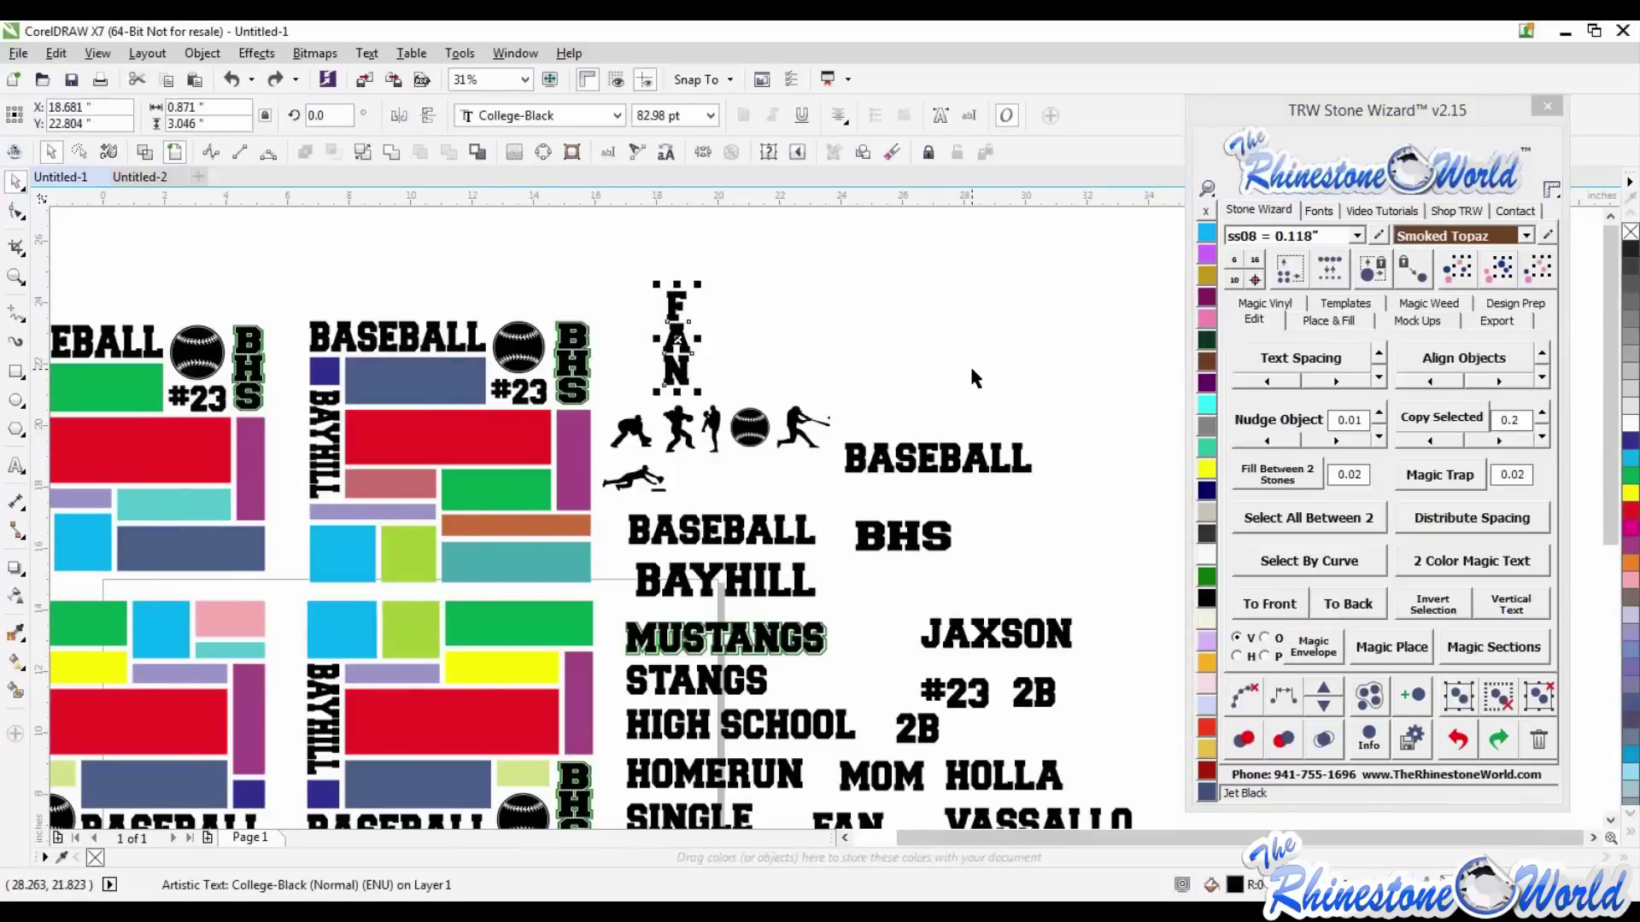
- Select all purple blocks by colour and fit the vertical MOM text into them with Magic Envelope
scroll(873, 382, "down", 1)
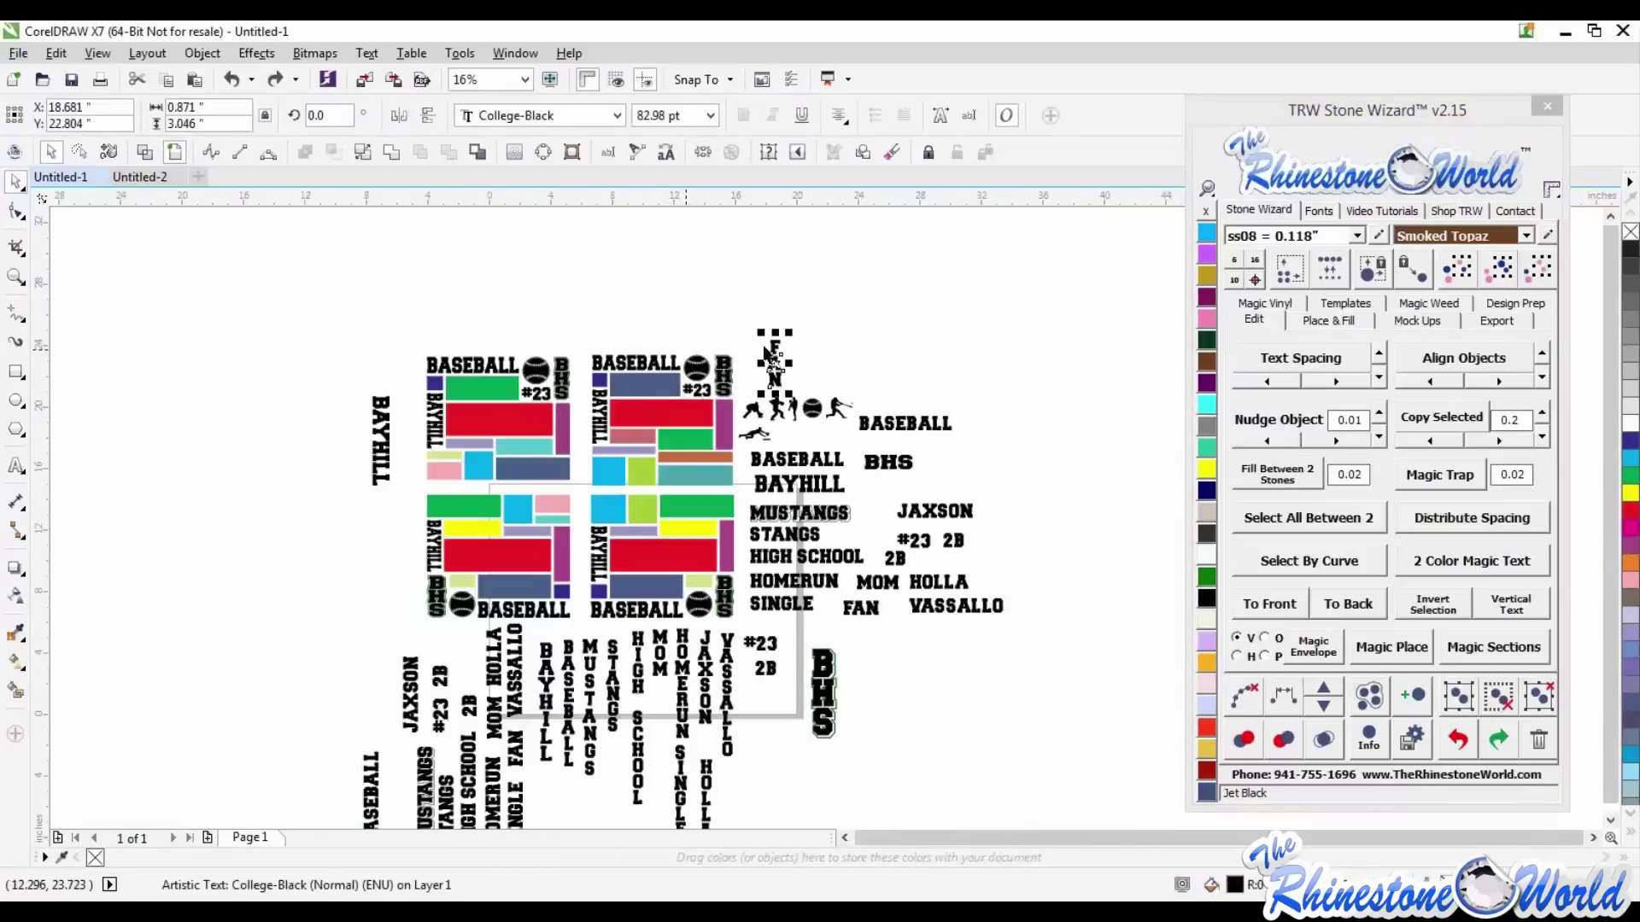
left_click(726, 436)
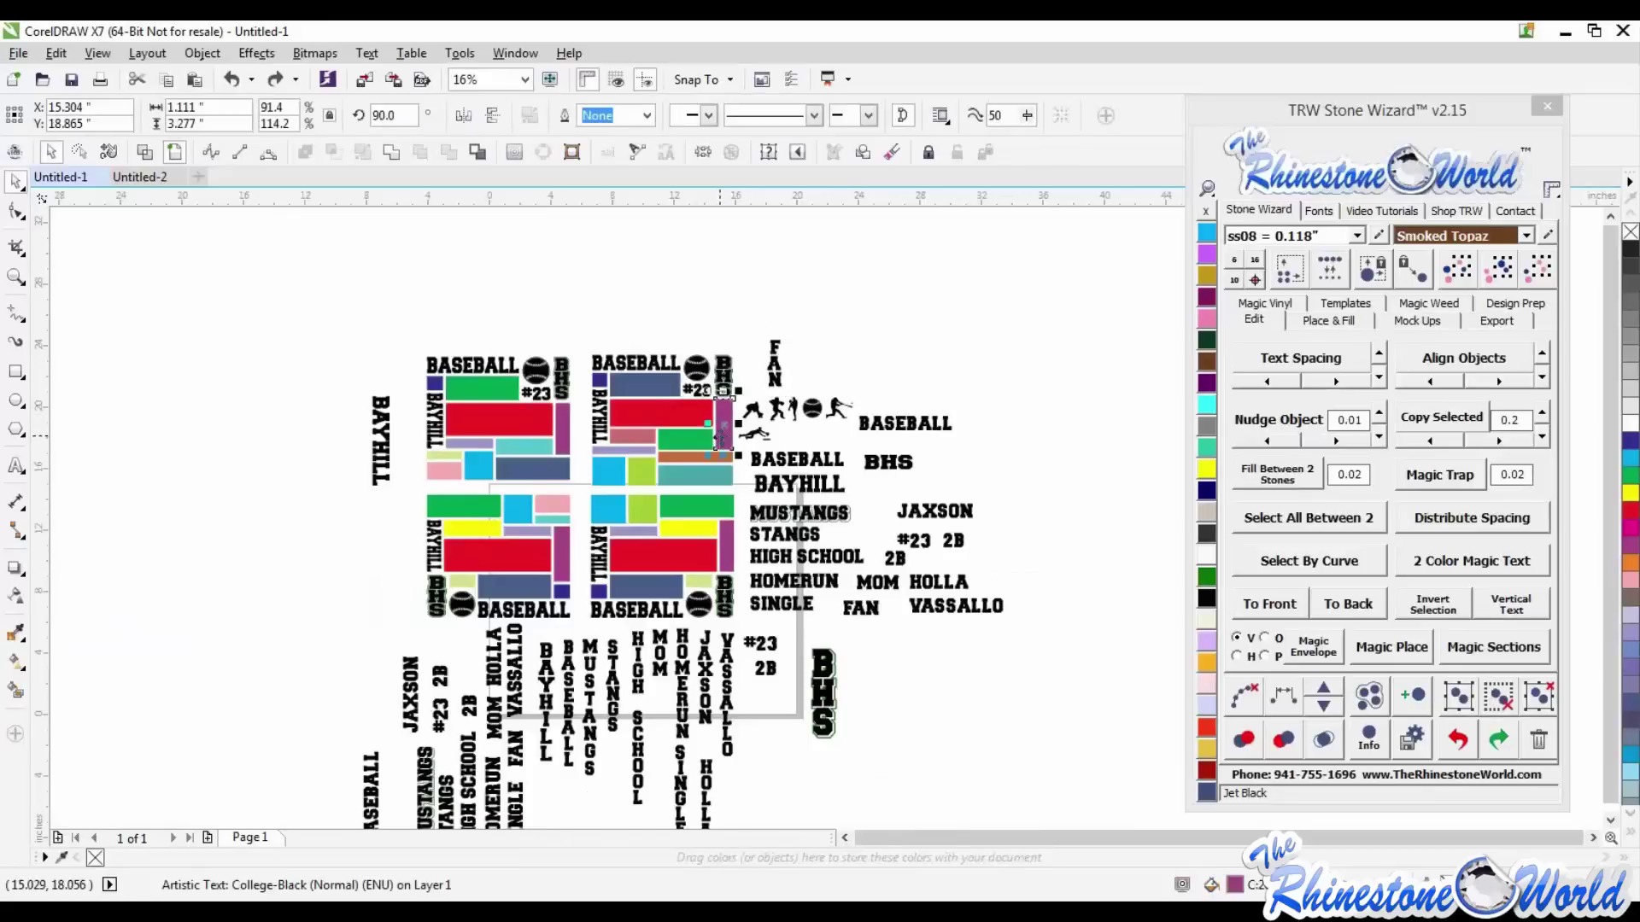
left_click(1534, 275)
left_click(655, 657, "shift")
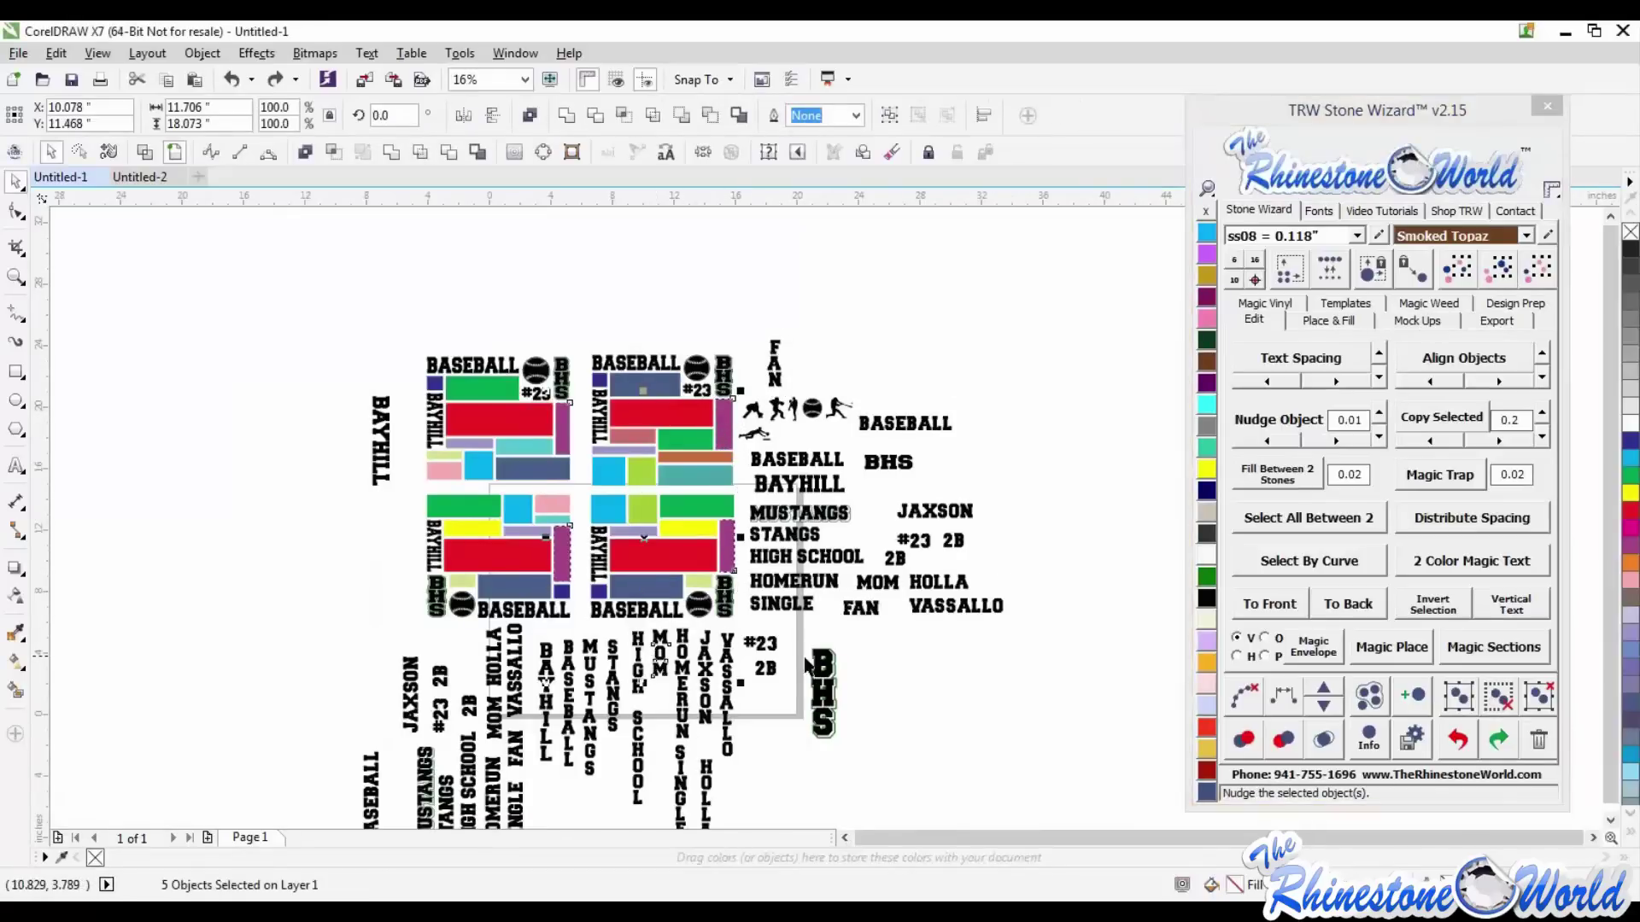
left_click(1315, 649)
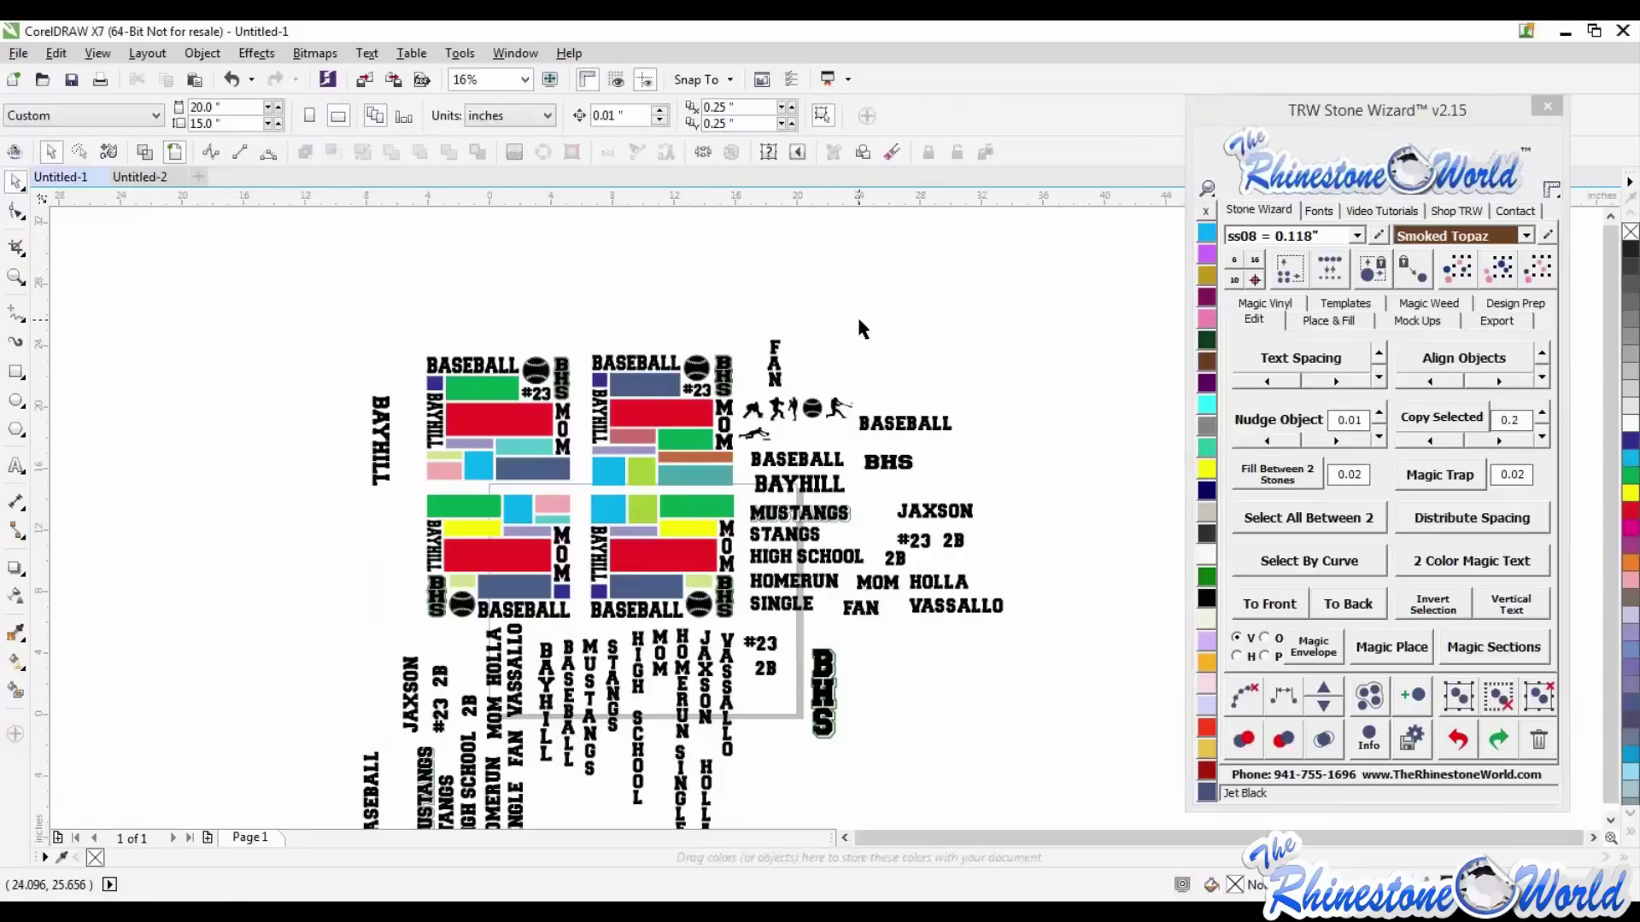
- Try fitting the ungrouped horizontal MUSTANGS text into all red blocks of the same colour with Magic Envelope, and undo it
scroll(722, 434, "up", 2)
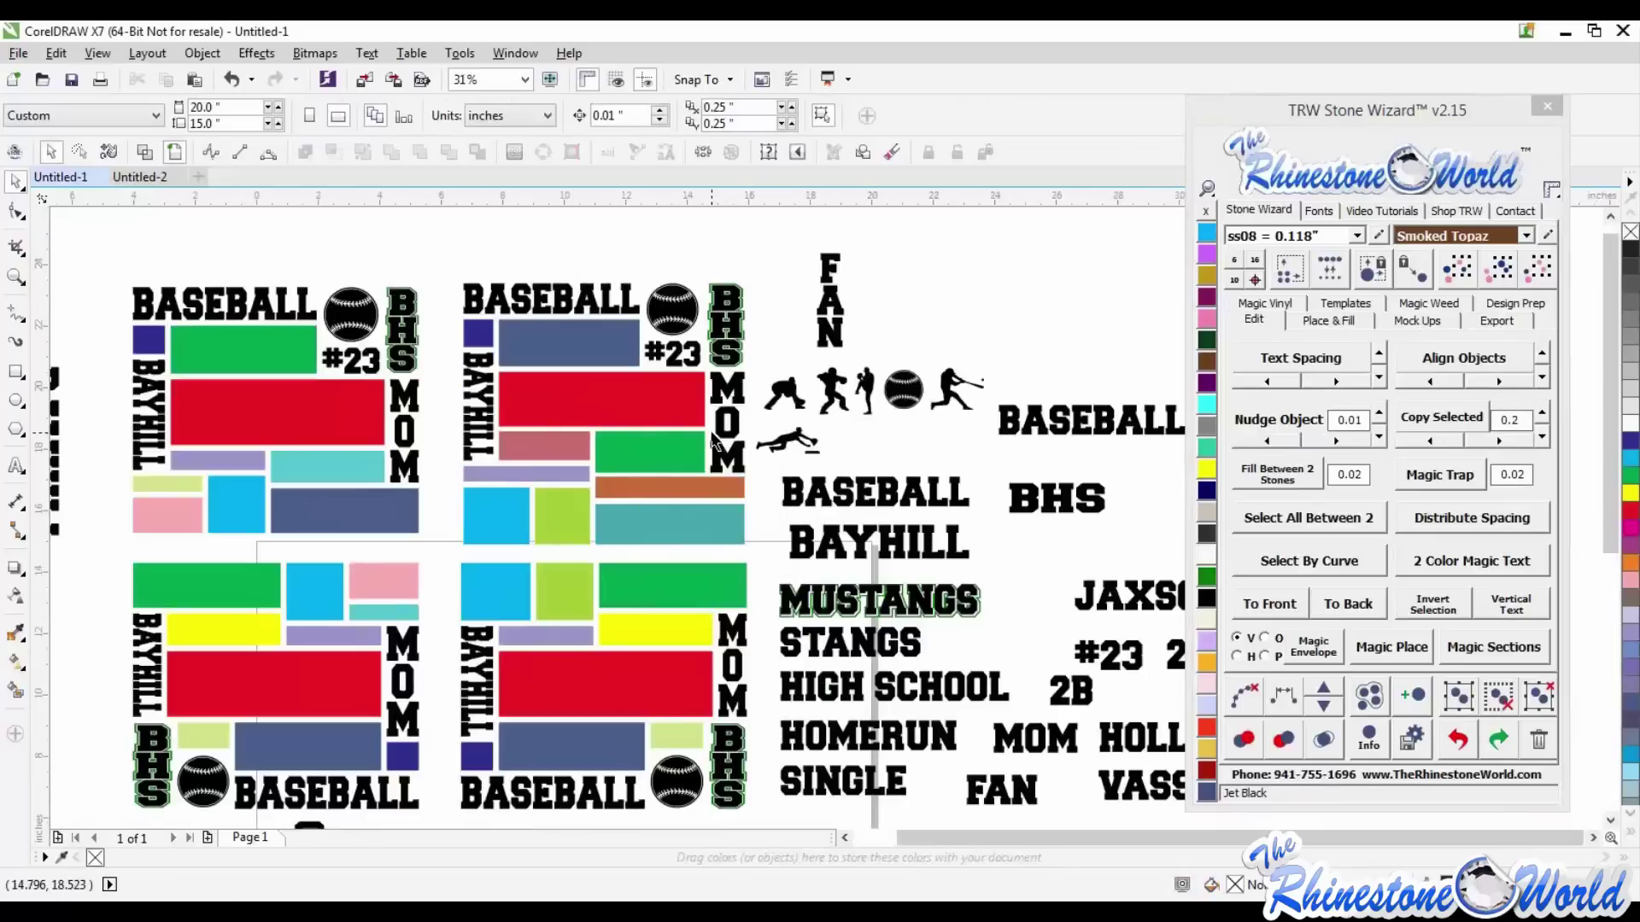
left_click(635, 415)
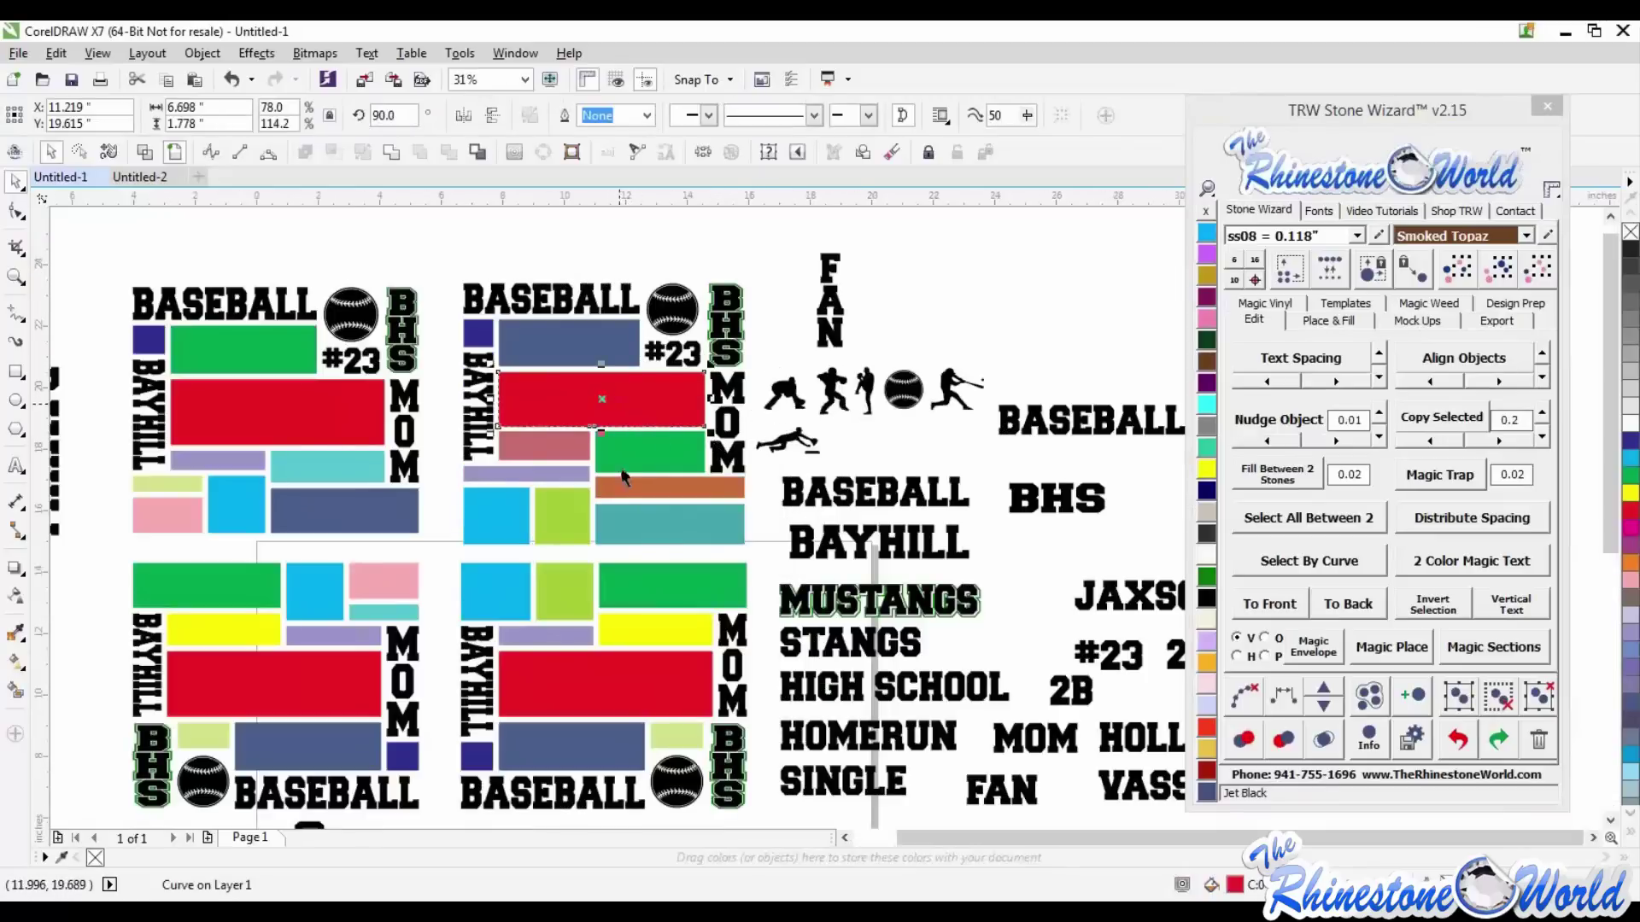
left_click(1499, 272)
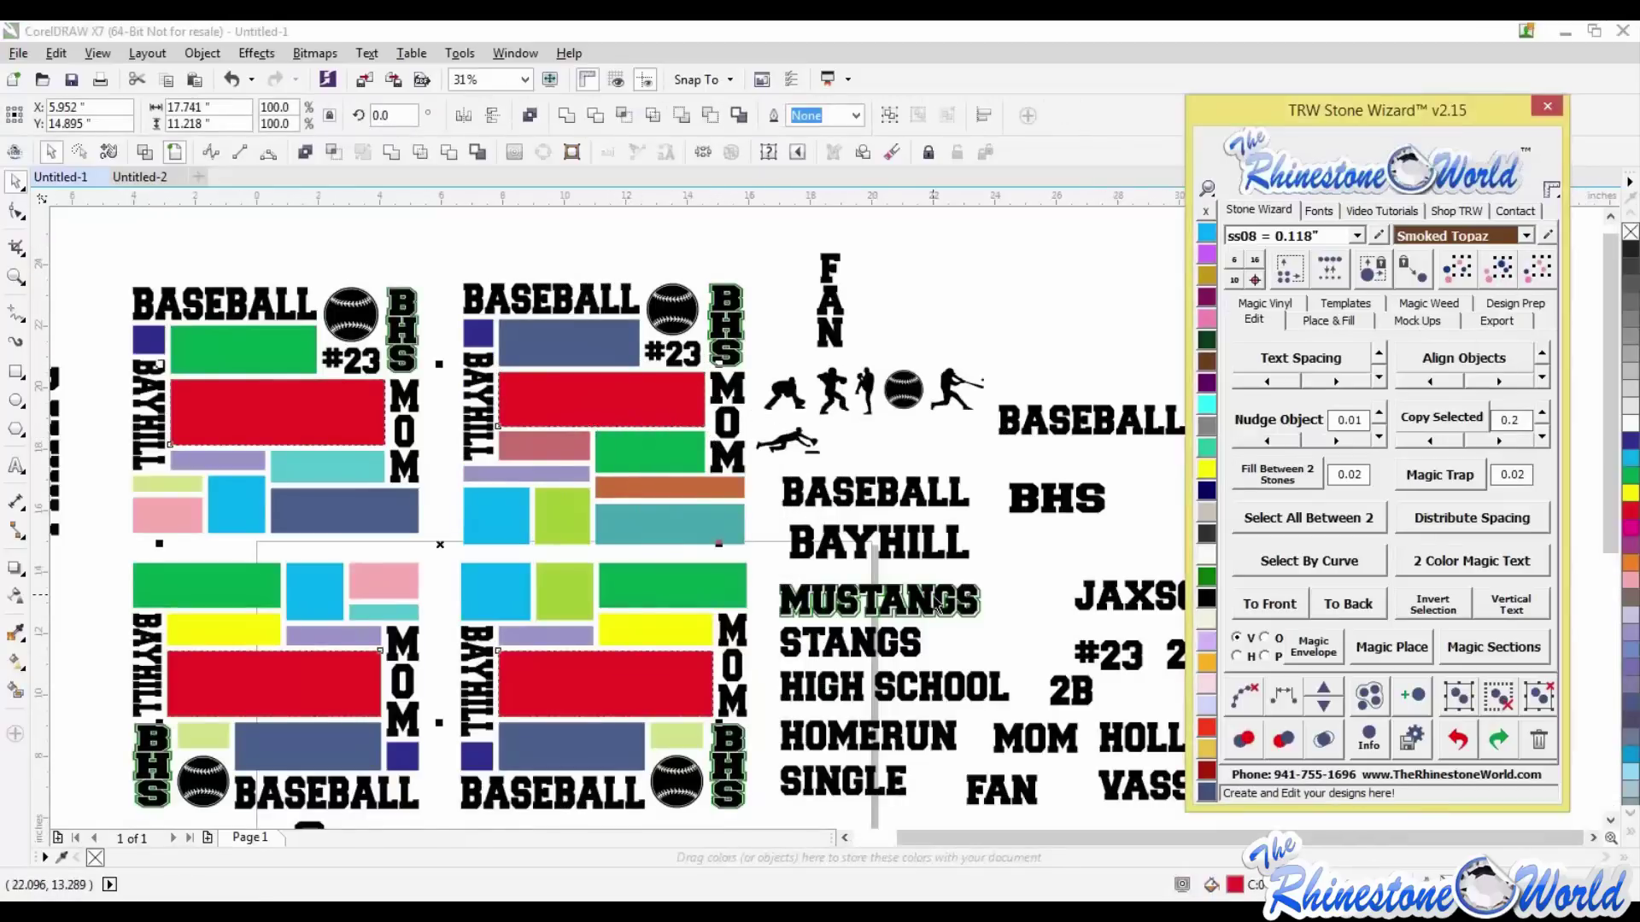
left_click(928, 617, "shift")
left_click(1306, 649)
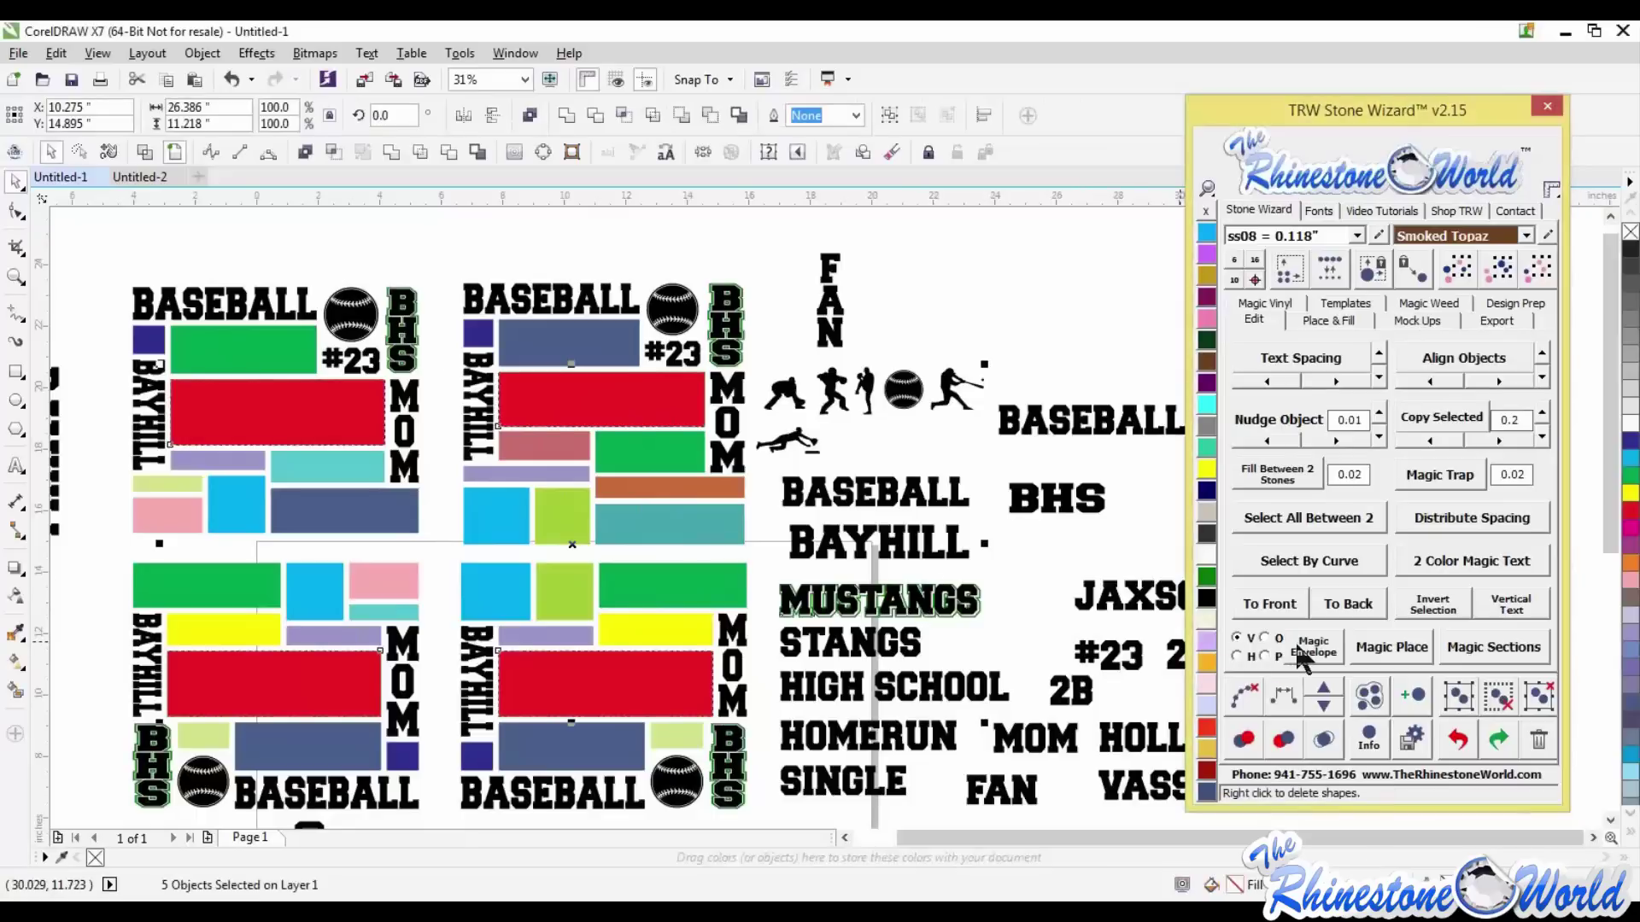
left_click(1011, 330)
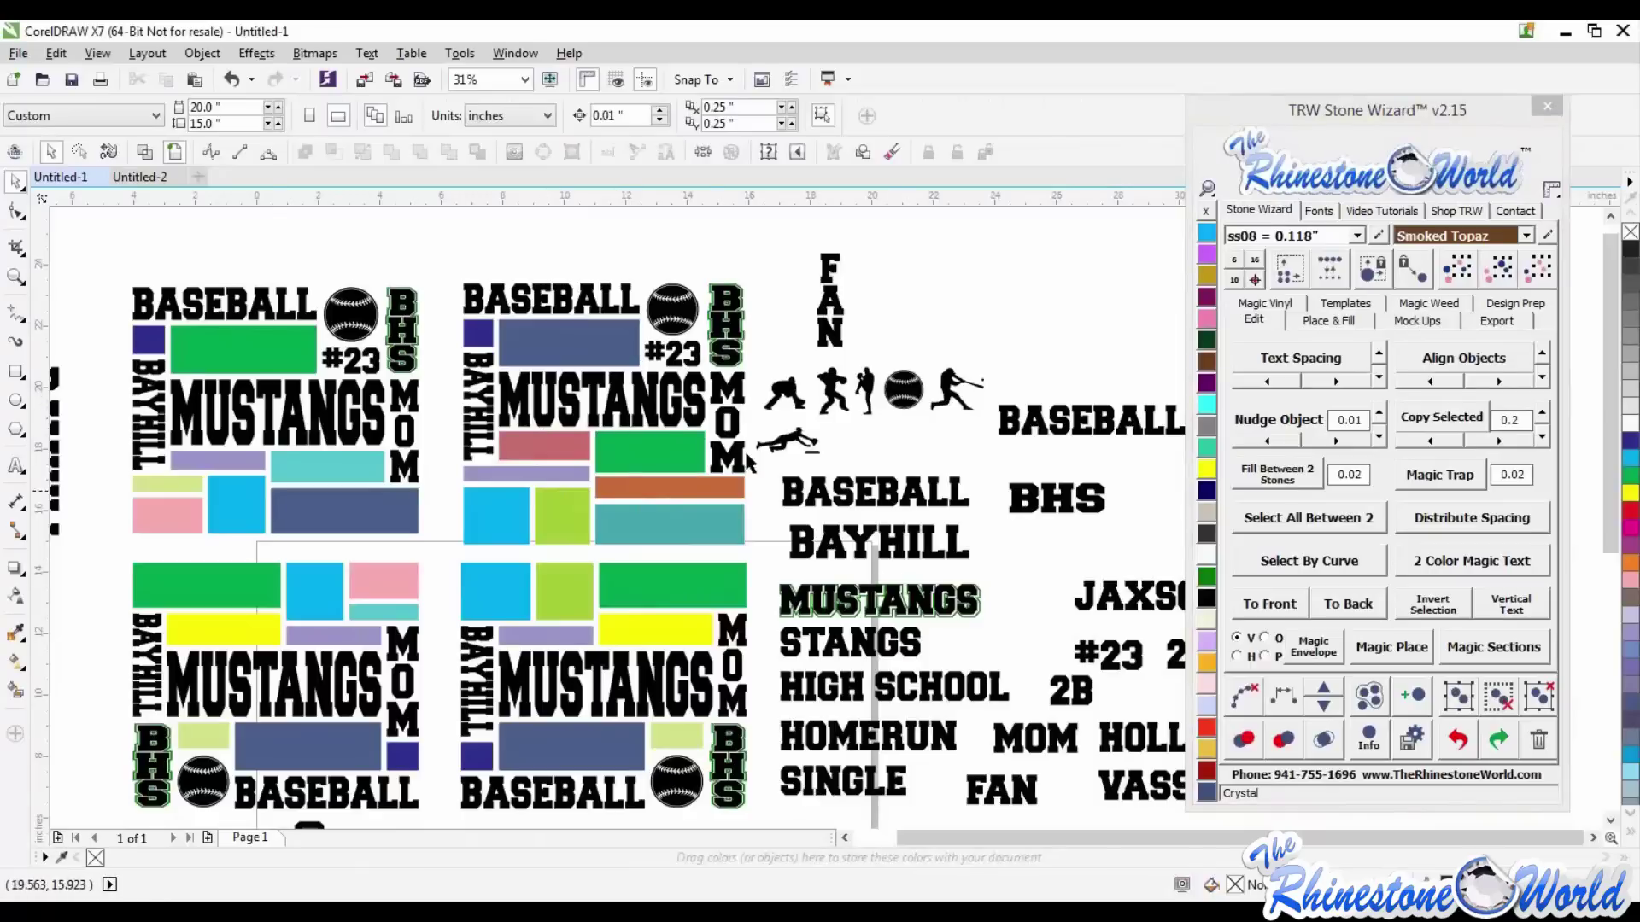
key("ctrl+z")
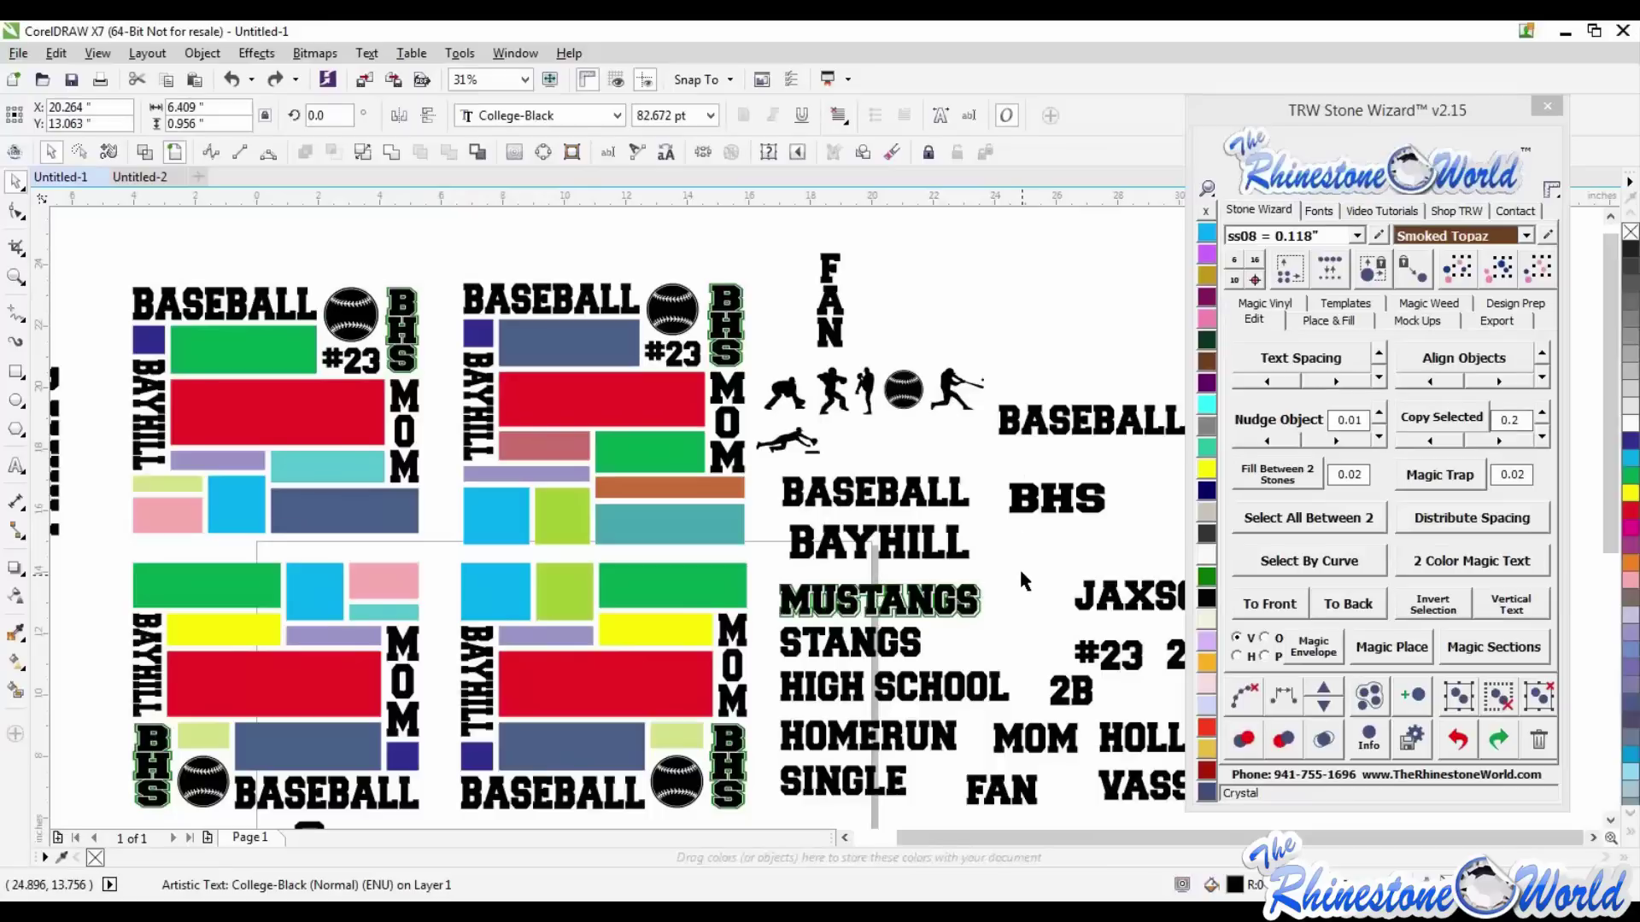
- Select the horizontal MUSTANGS text together with its outlines and group the three objects
left_click_drag(1022, 569, 751, 653)
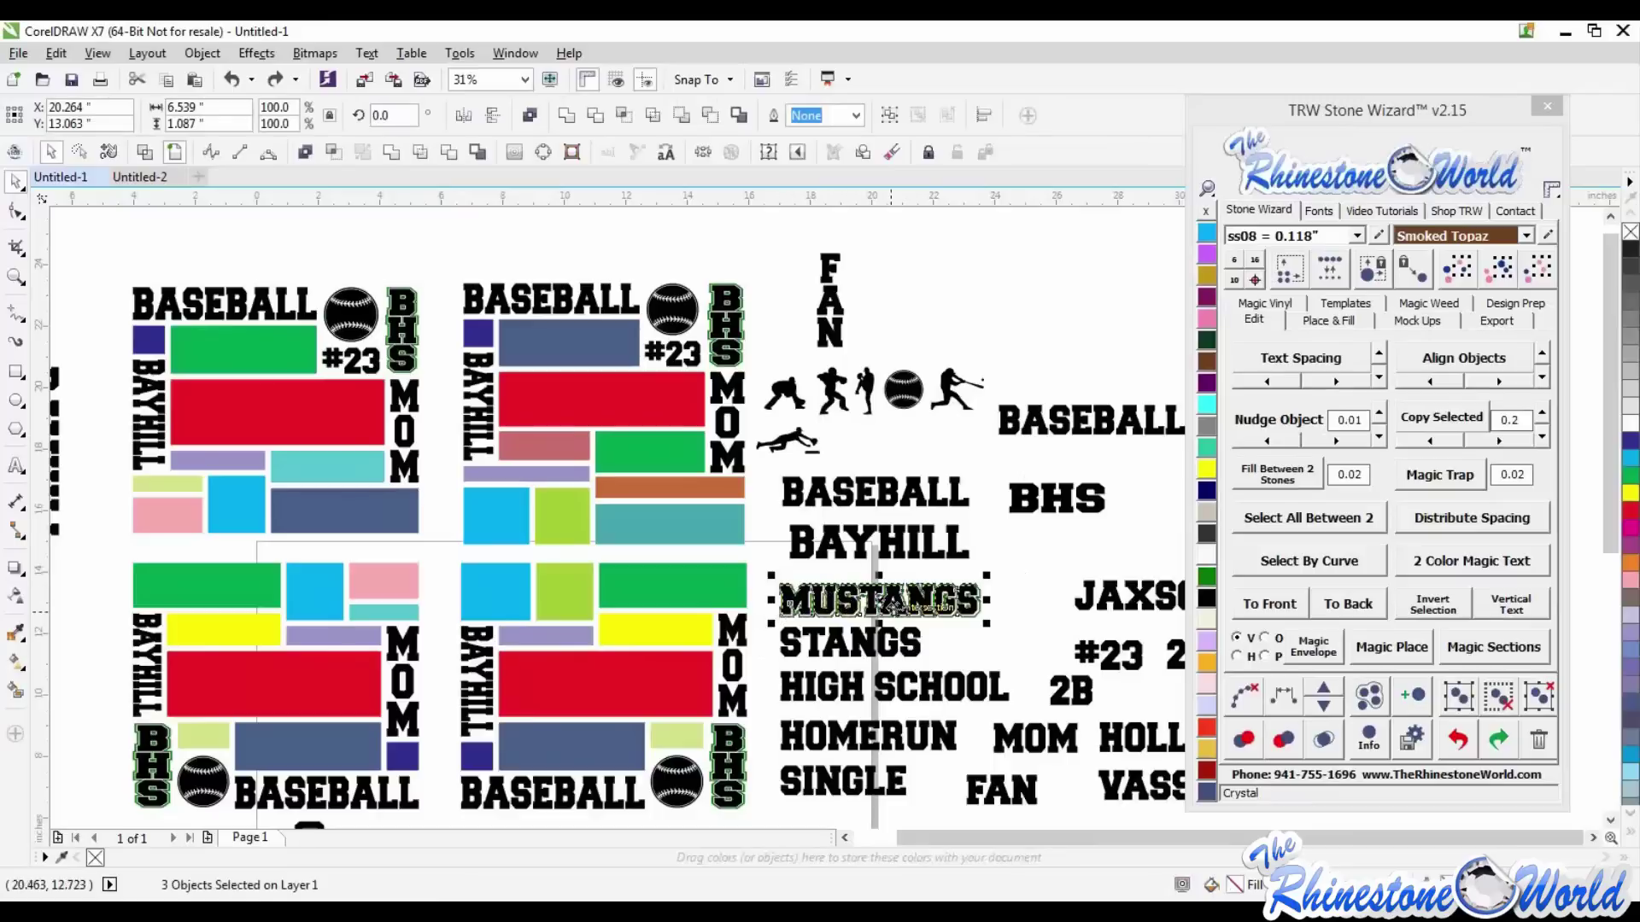
scroll(974, 610, "up", 2)
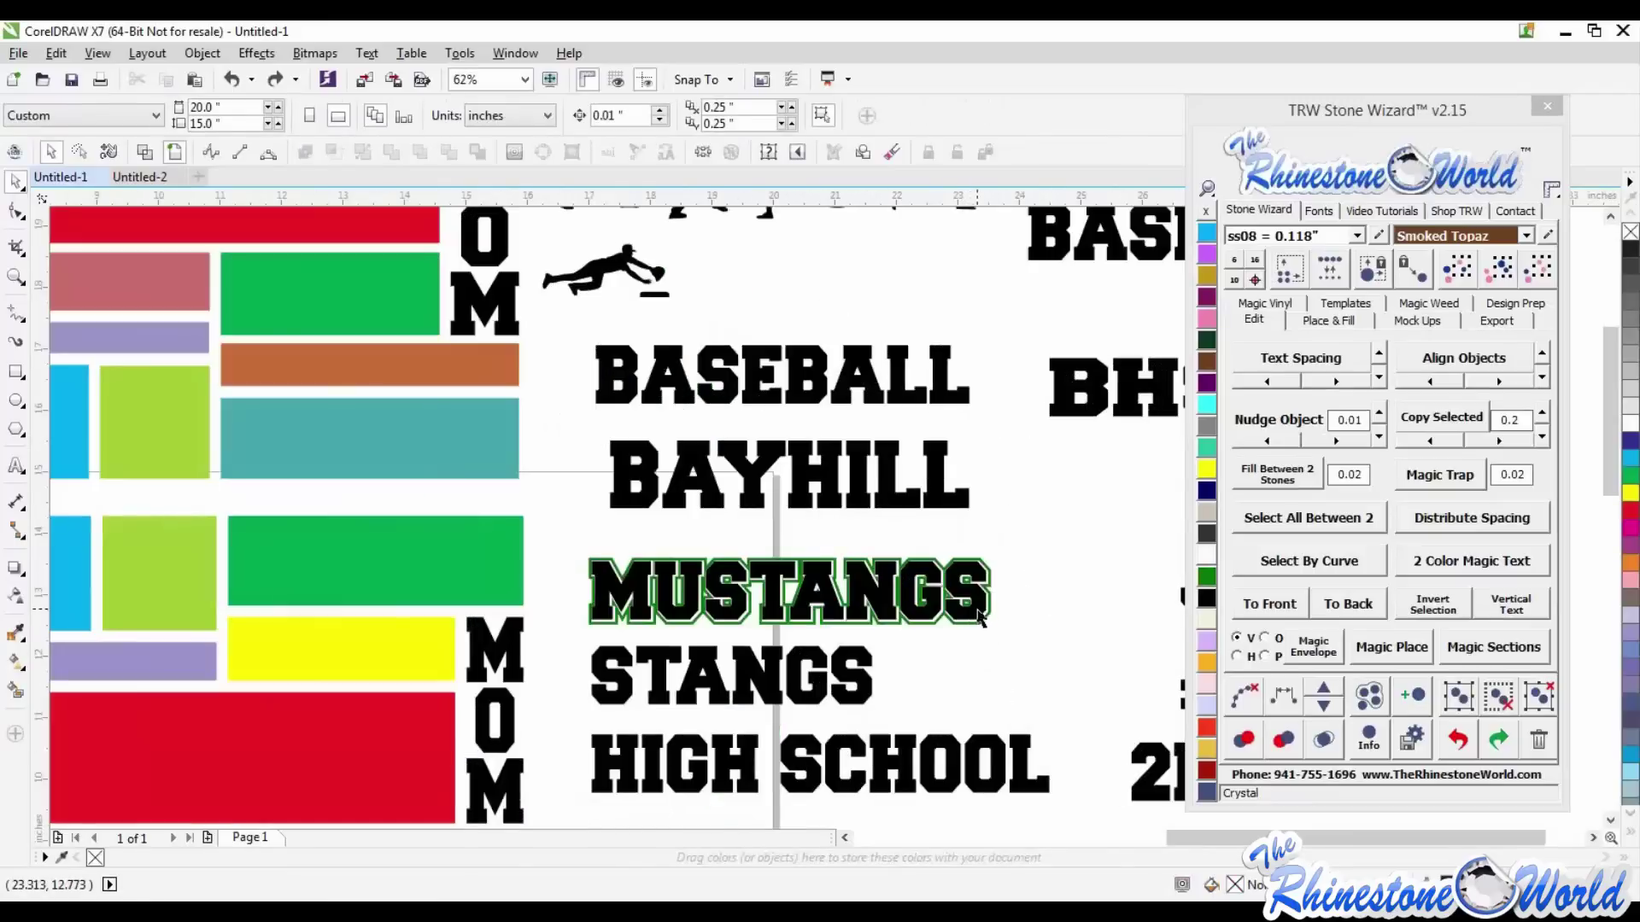
left_click_drag(974, 610, 1026, 524)
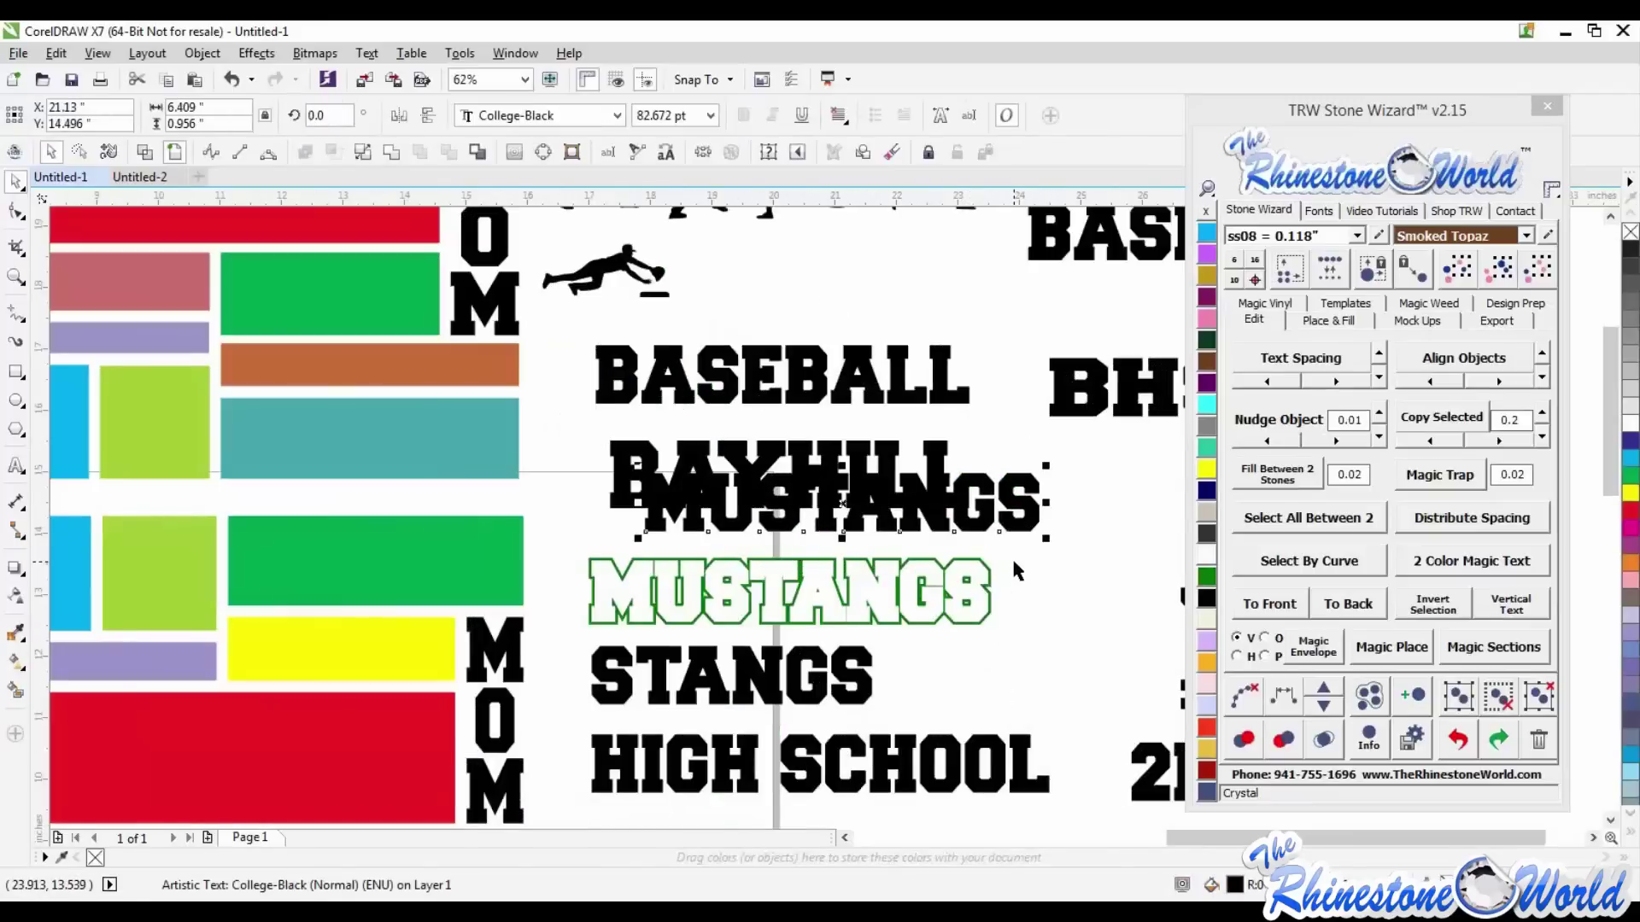
key("ctrl+z")
left_click_drag(1065, 502, 634, 662)
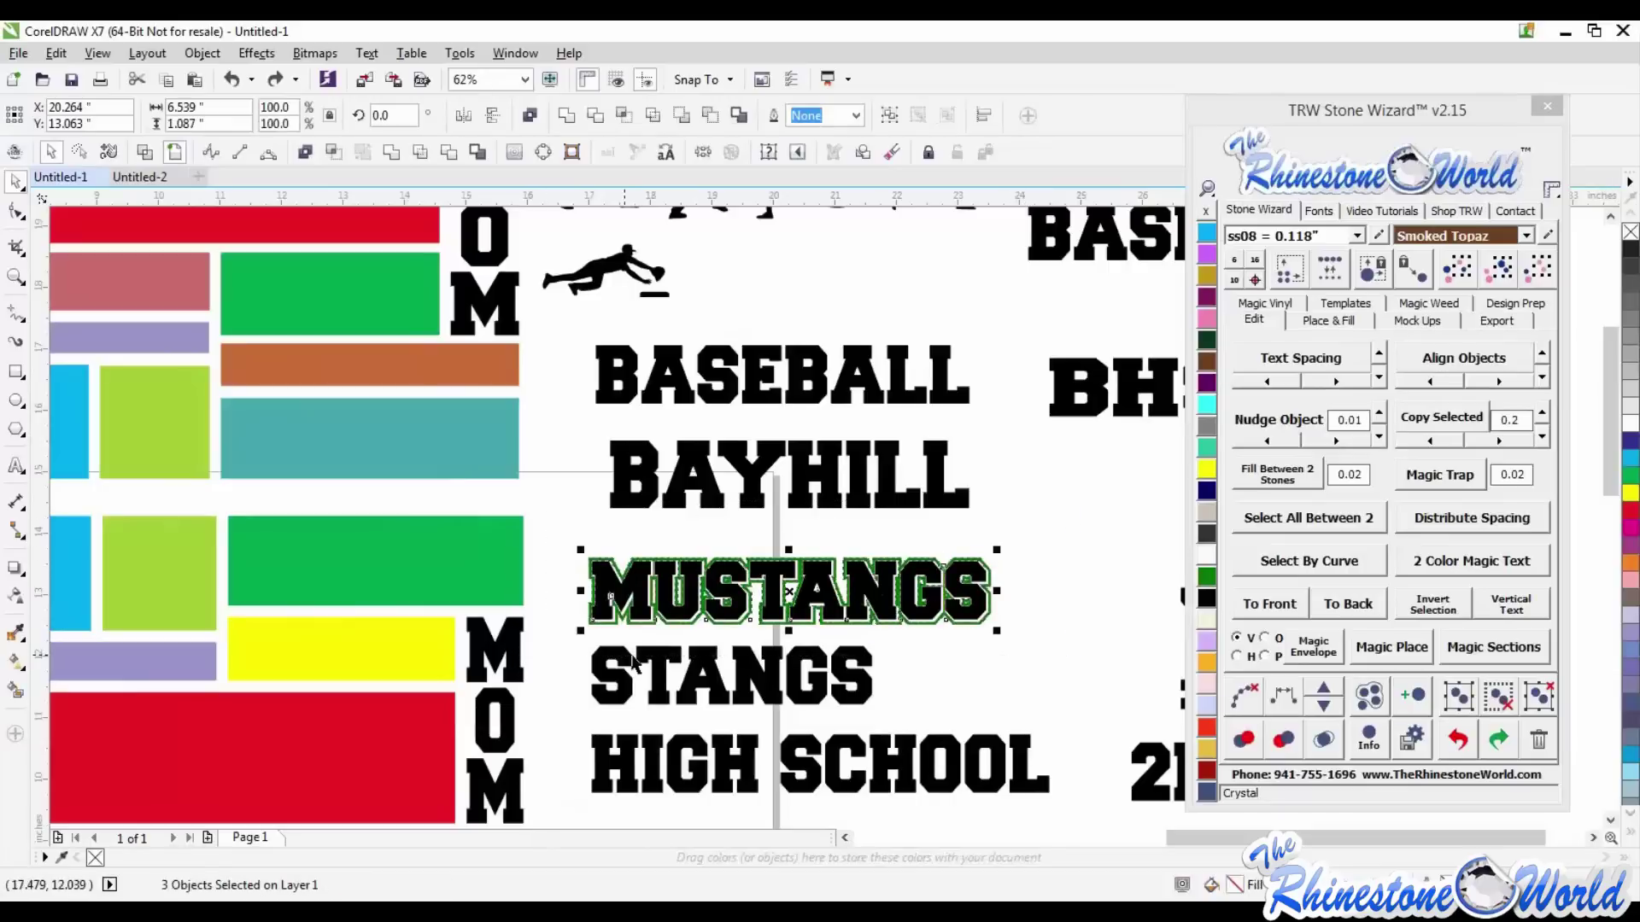
left_click(1139, 628)
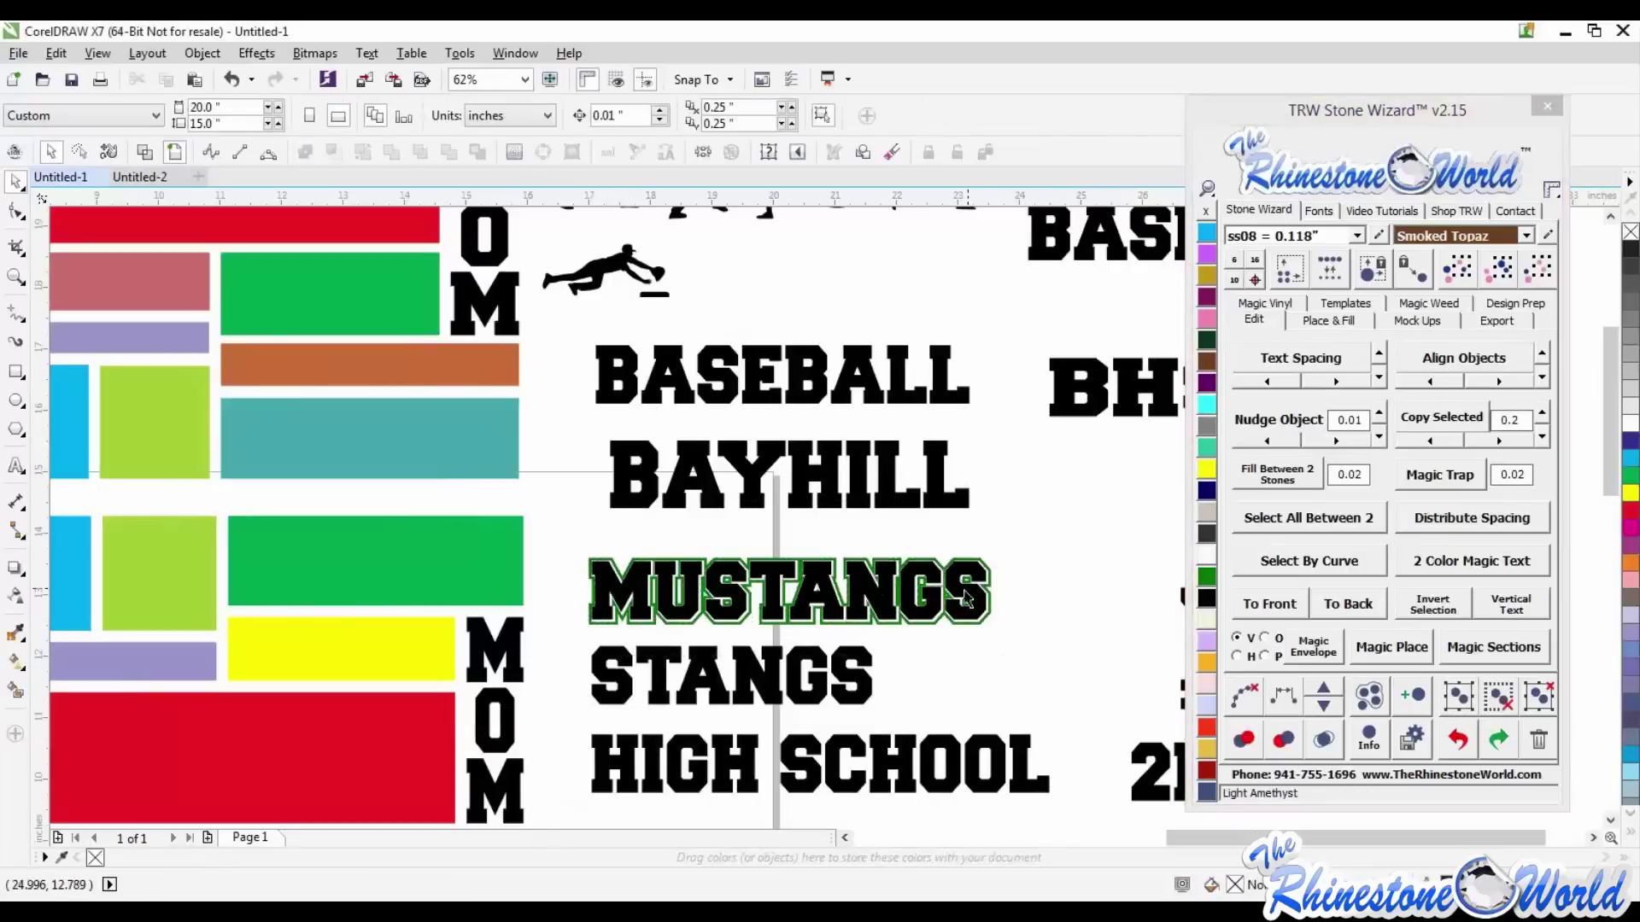
- Select all red blocks by colour and fit the outlined horizontal MUSTANGS text into them with Magic Envelope
scroll(966, 598, "down", 2)
left_click(613, 391)
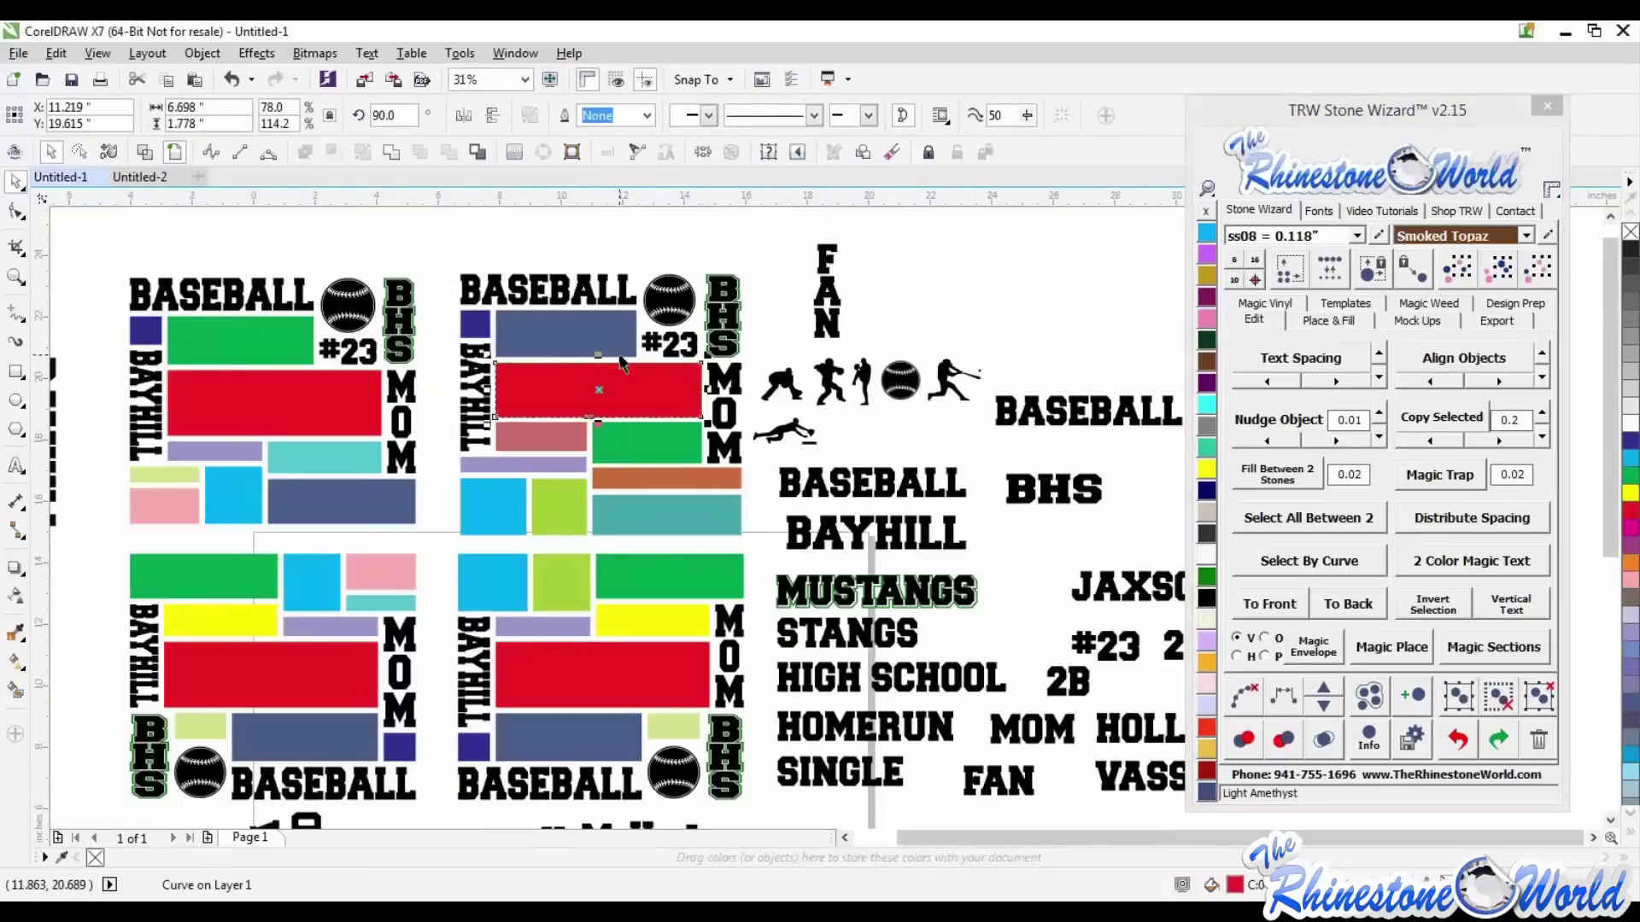
left_click(1505, 271)
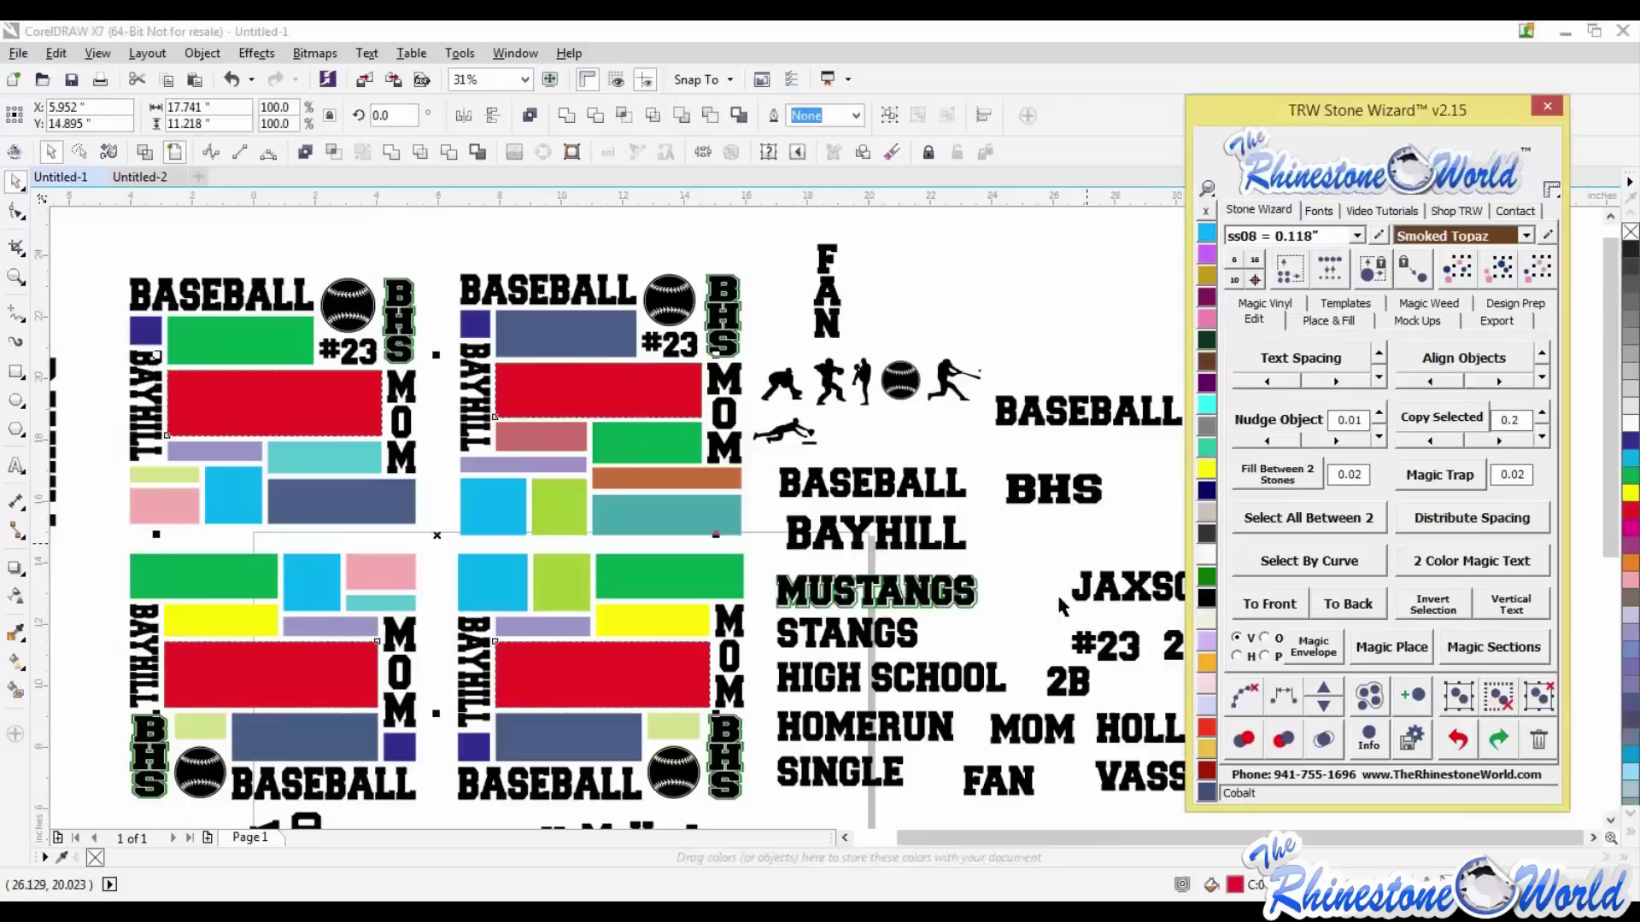
left_click(958, 598, "shift")
left_click(1306, 649)
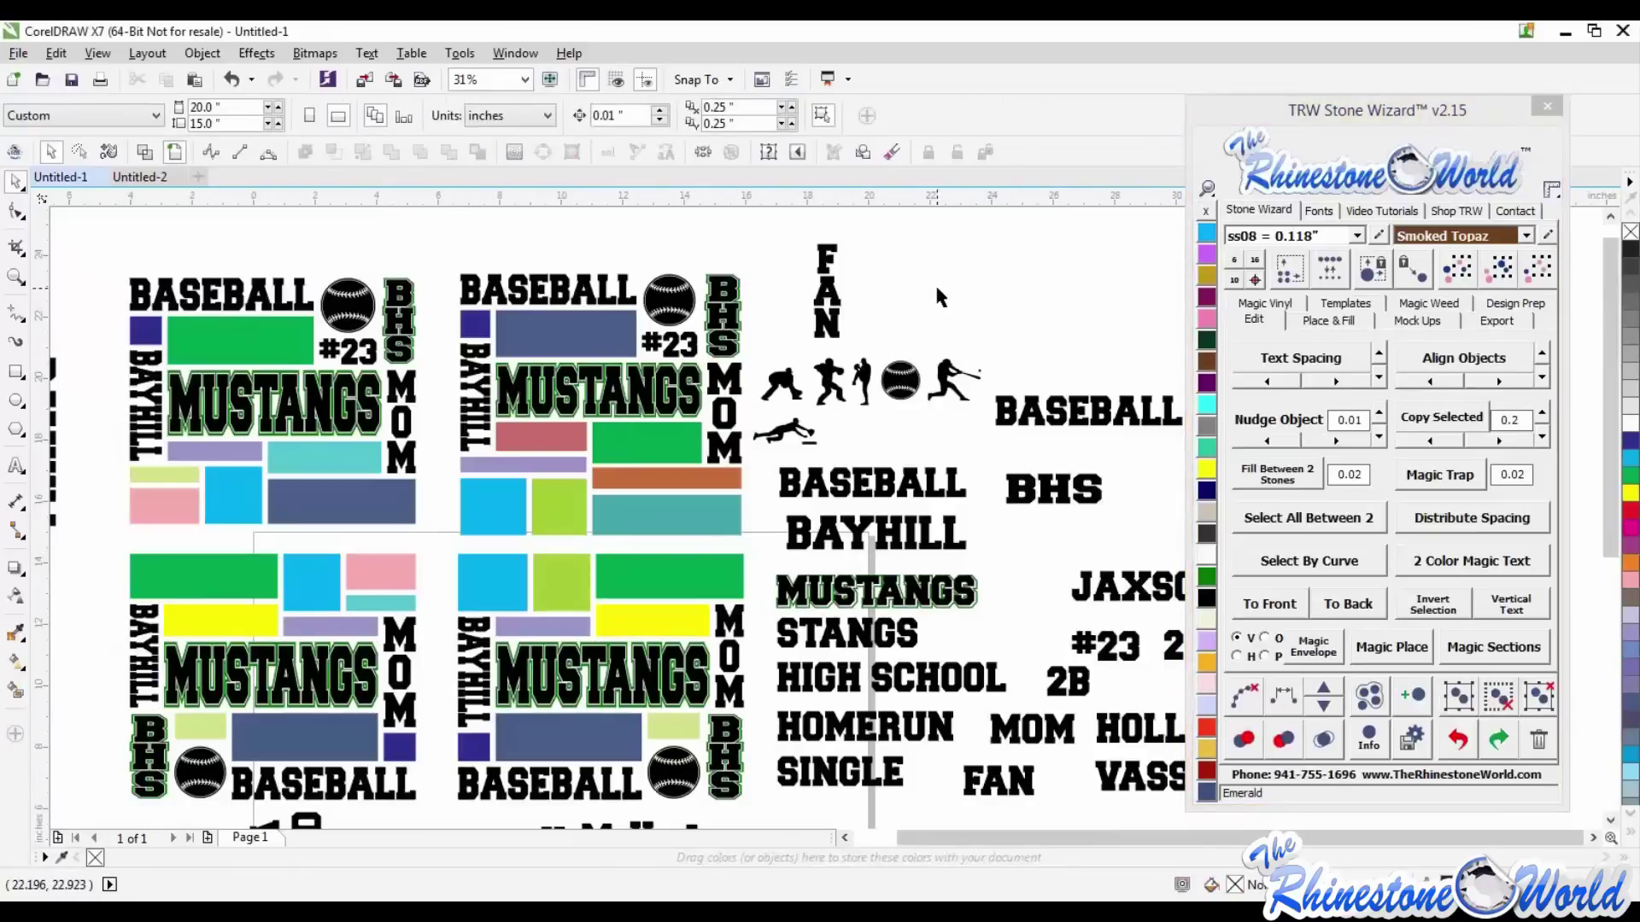
- Select all slate-blue blocks by colour and place the diving player silhouette into them with Magic Place
scroll(598, 354, "down", 1)
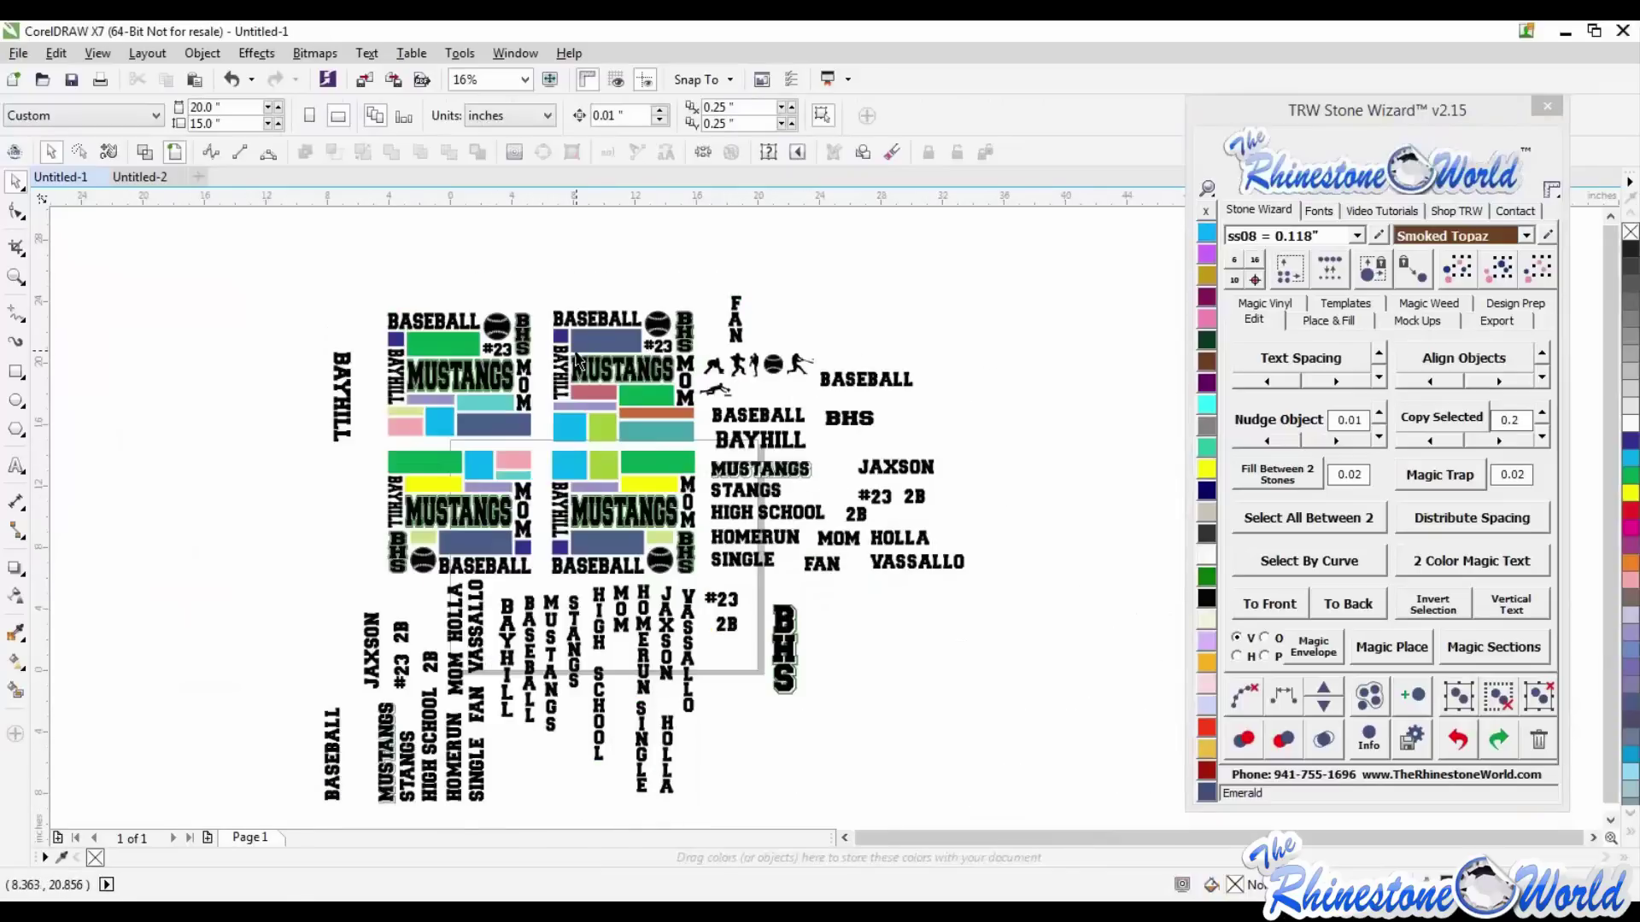
scroll(598, 351, "up", 1)
left_click(670, 344)
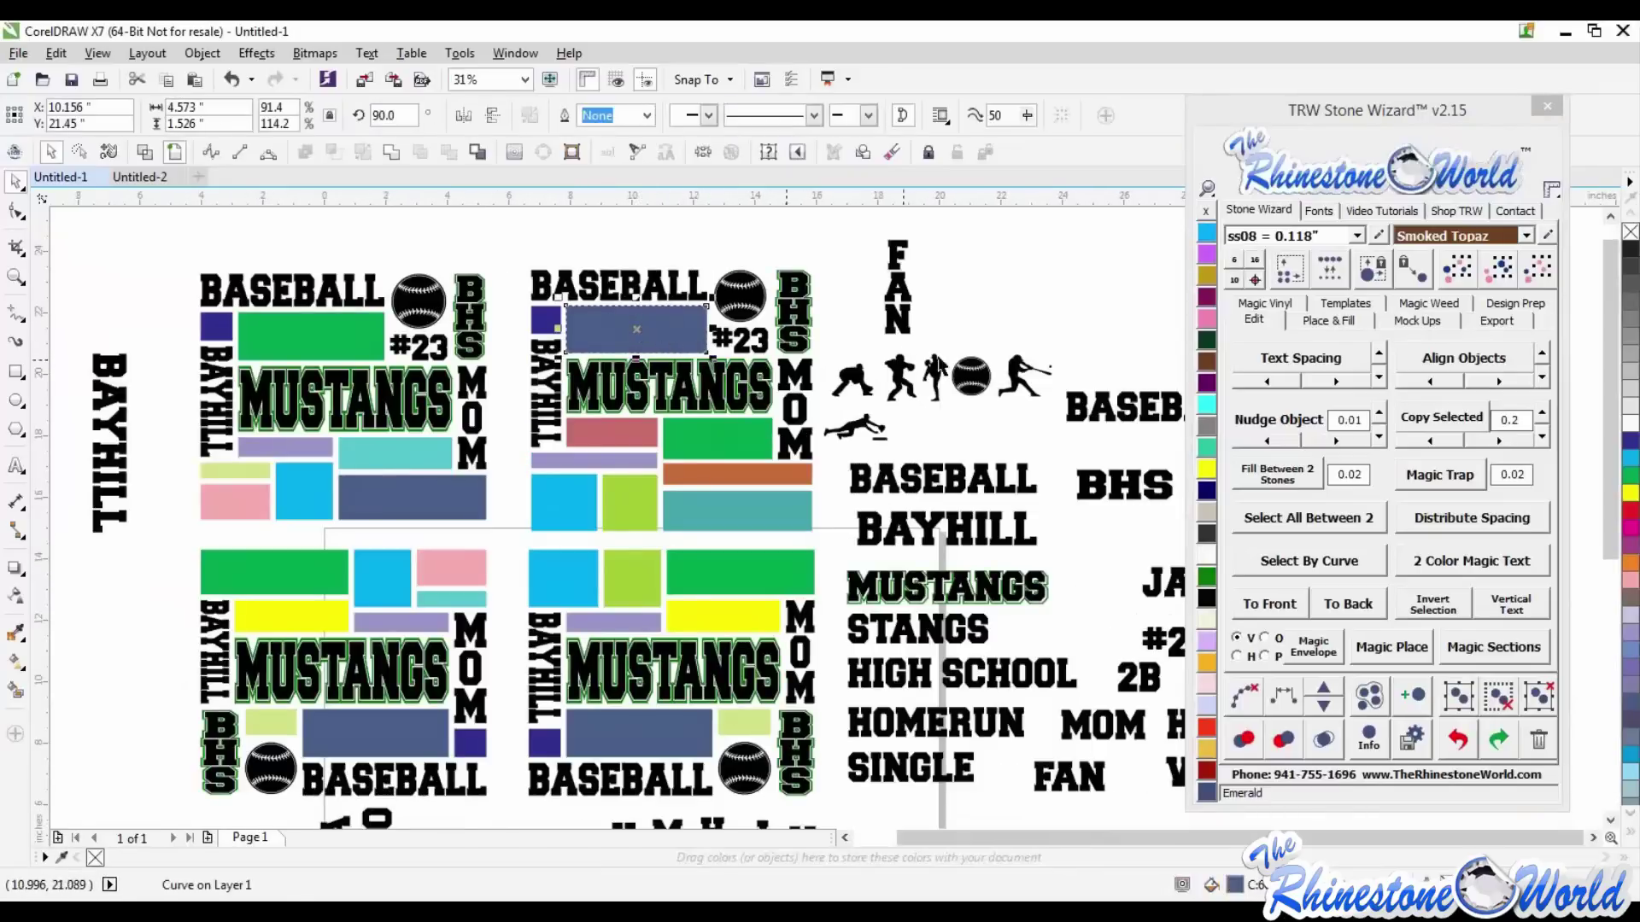
left_click(1010, 333)
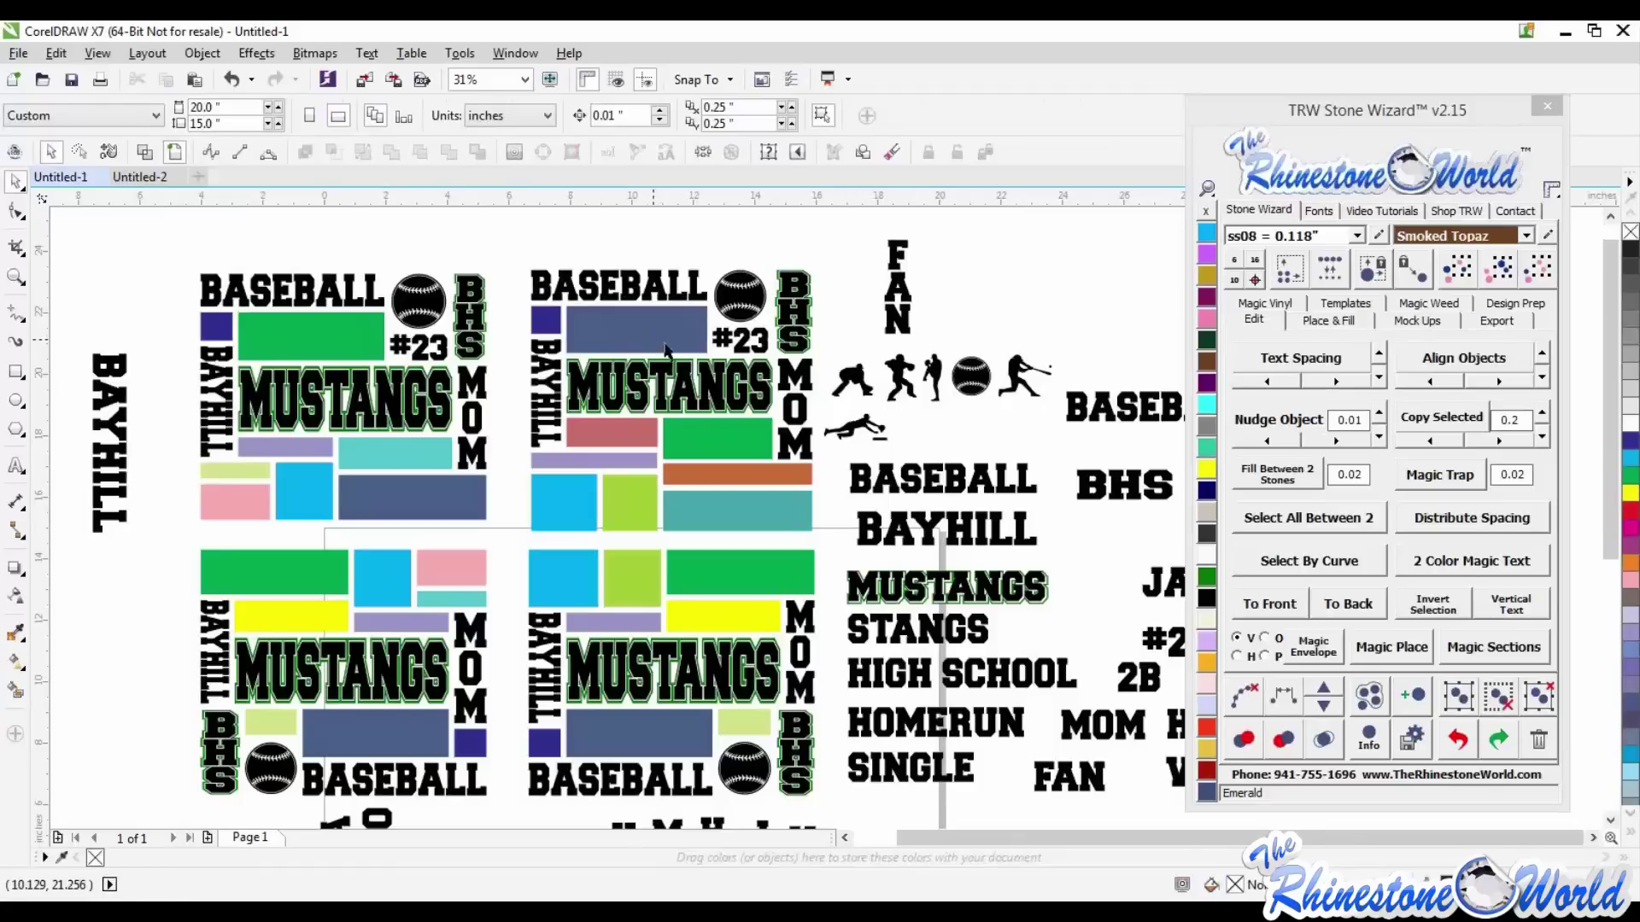
left_click(845, 430)
left_click(690, 341)
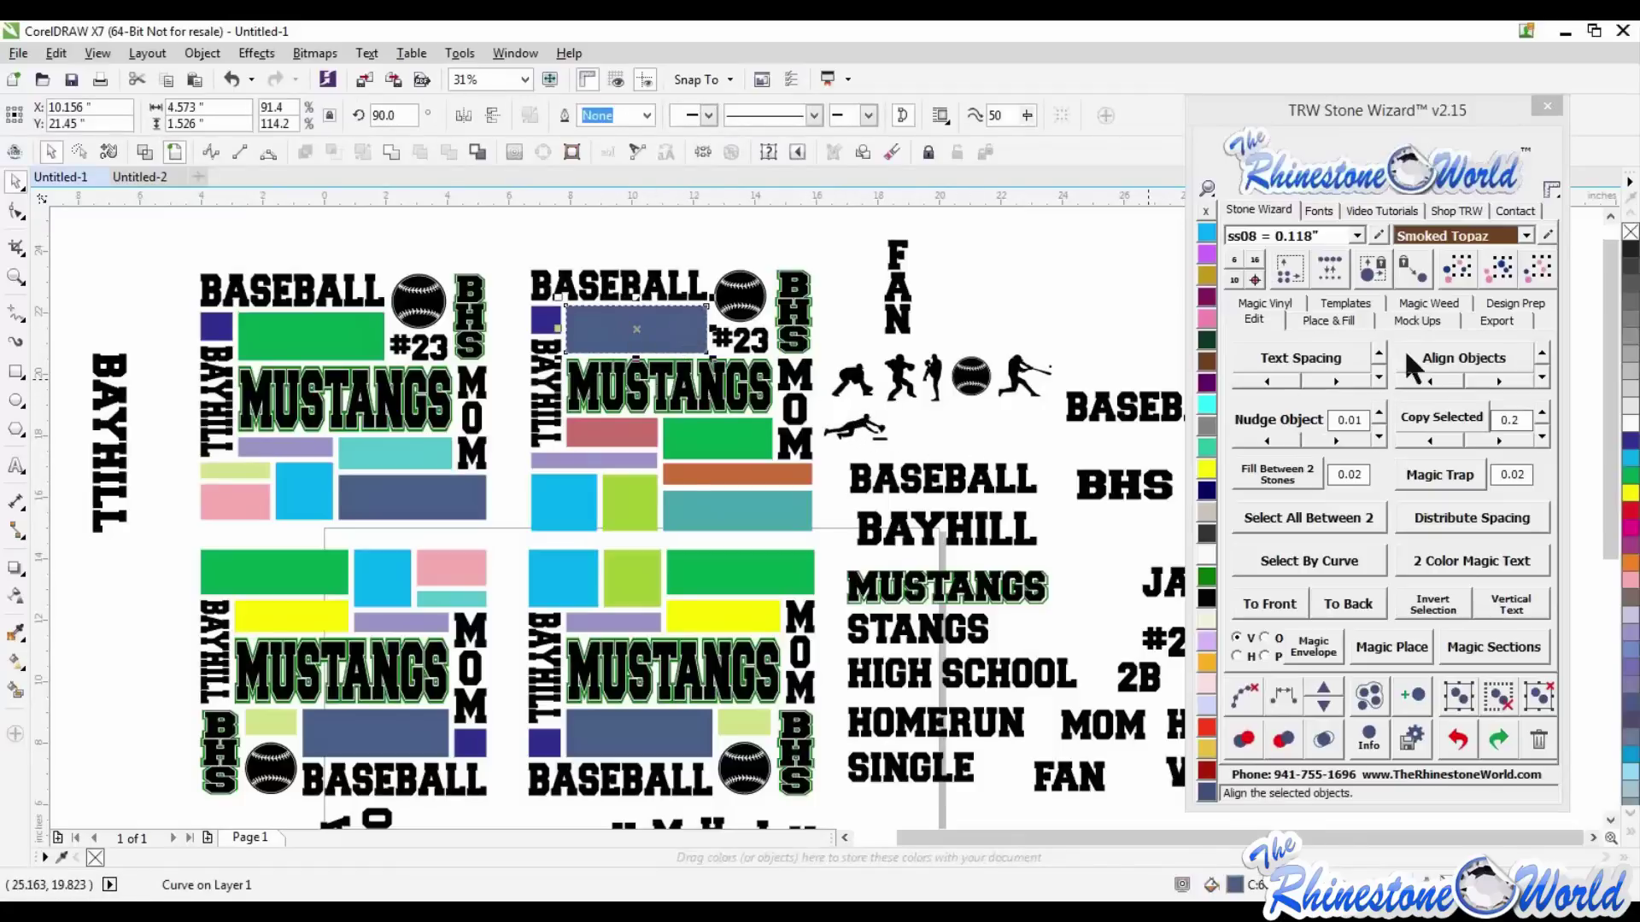
left_click(1496, 272)
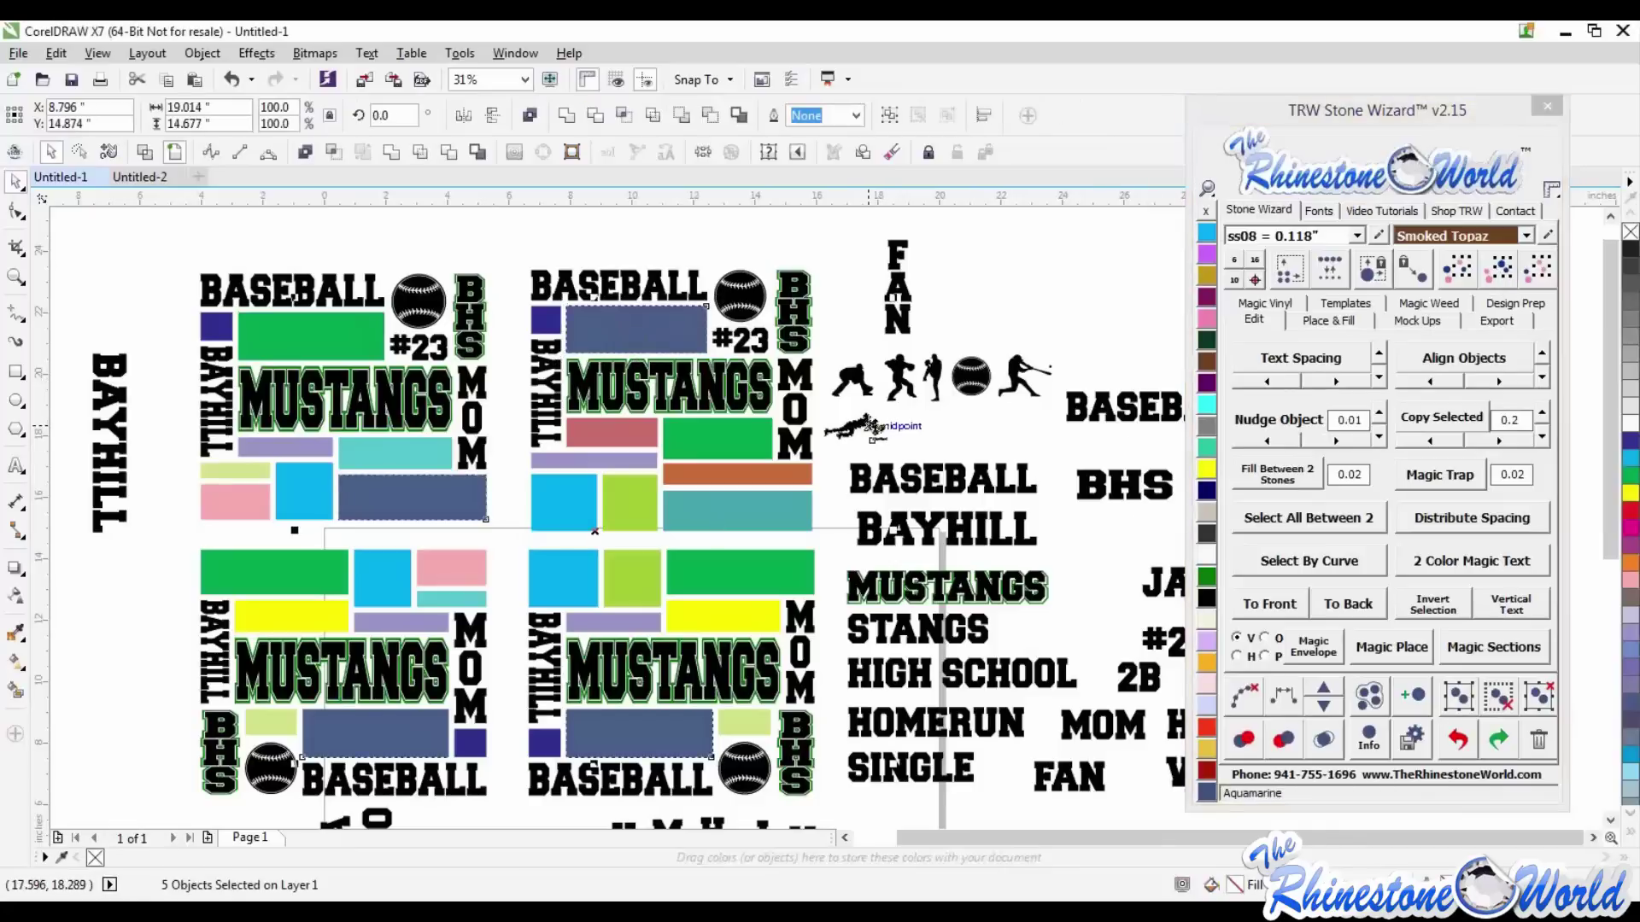
left_click(1382, 644)
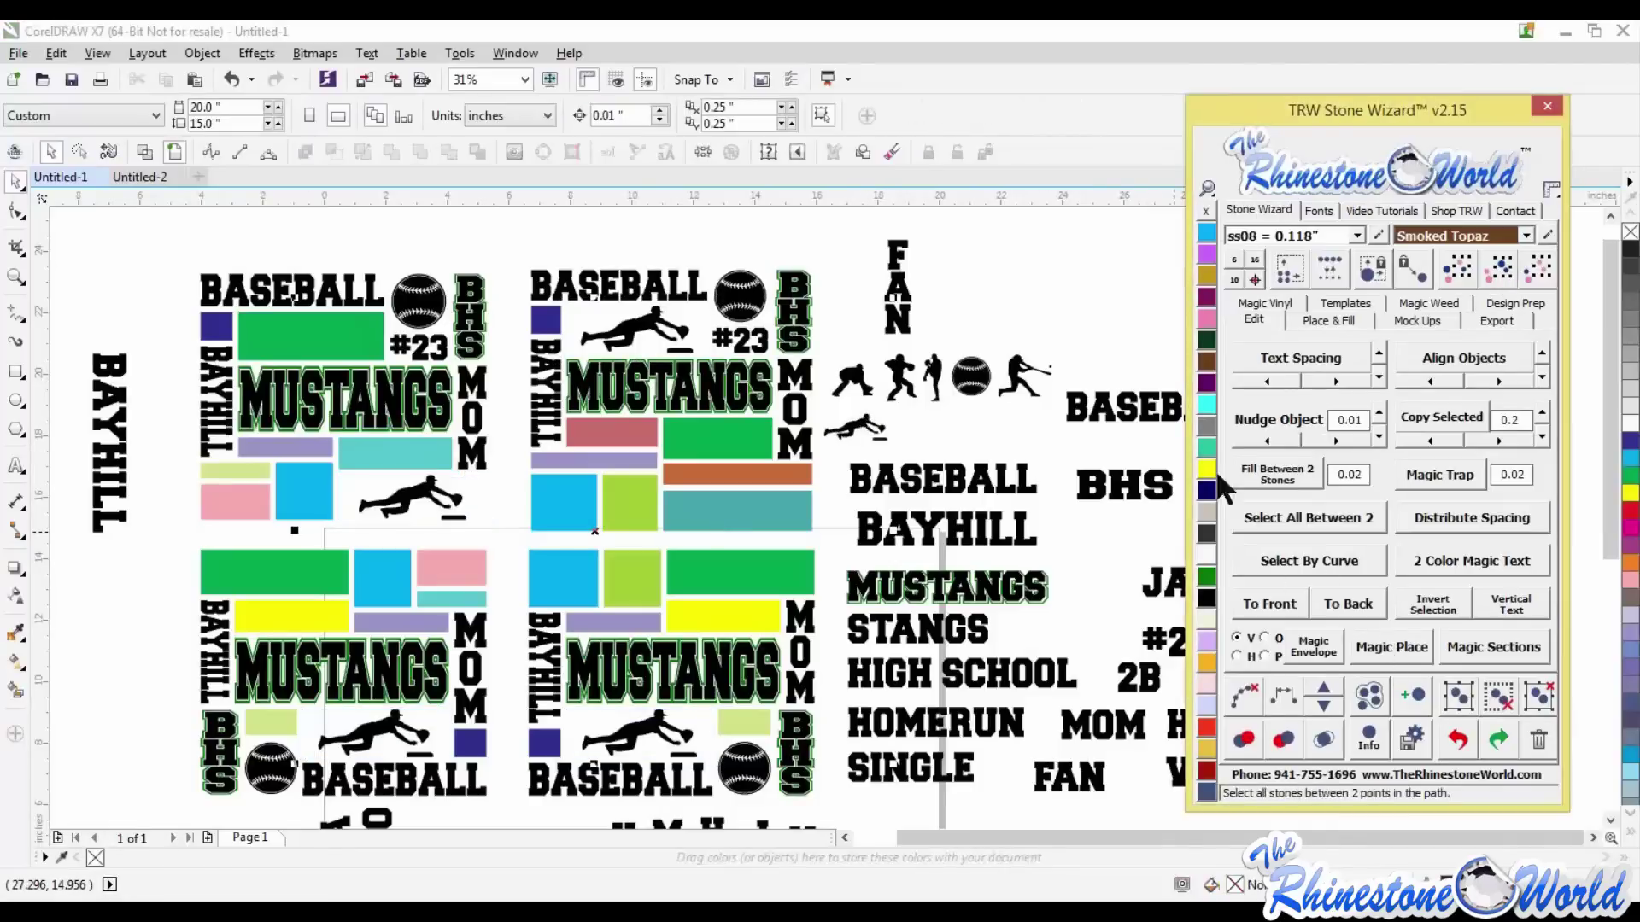
left_click(1059, 285)
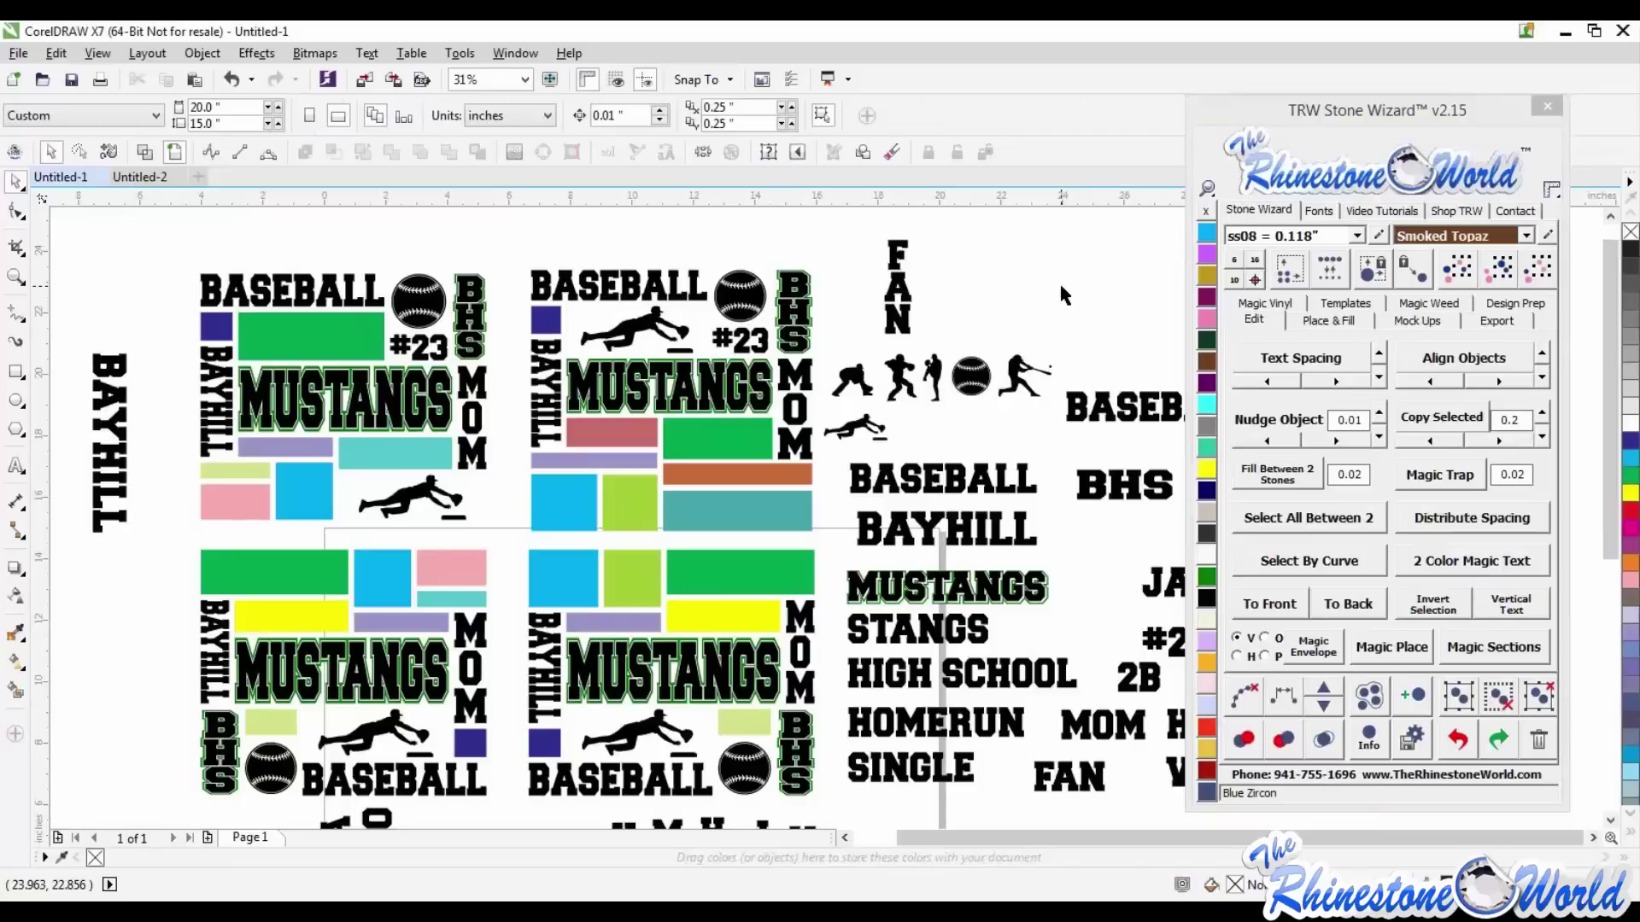
- Try clearing all four filled templates from the page, activate the Rectangle tool without drawing, and restore the templates
scroll(793, 423, "down", 2)
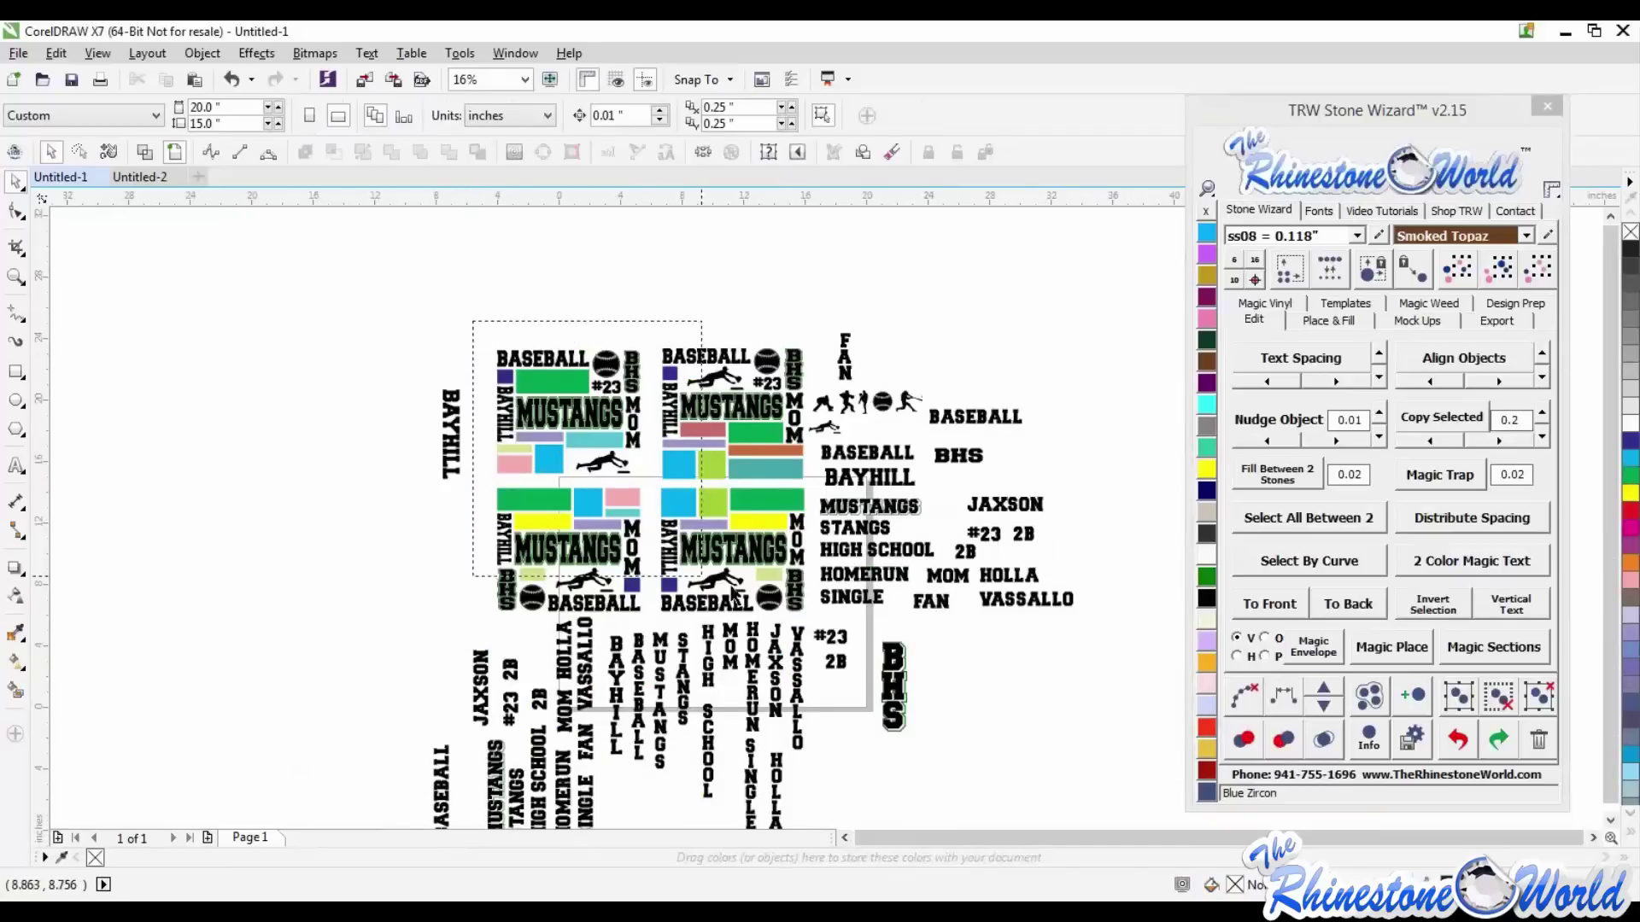
left_click_drag(472, 322, 811, 621)
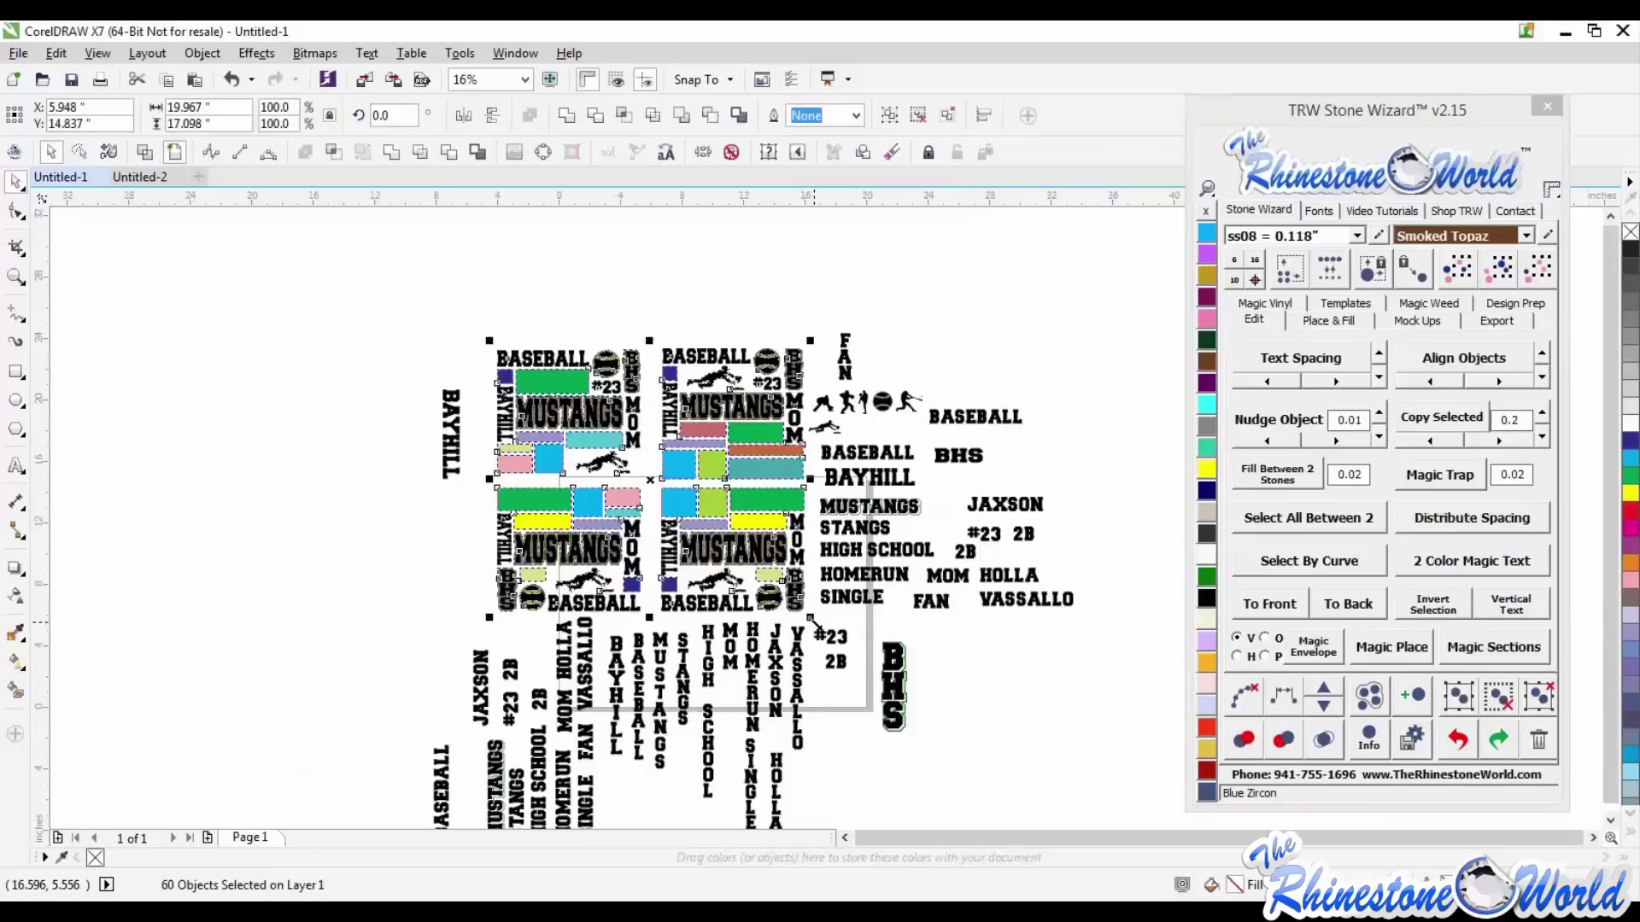
key("Delete")
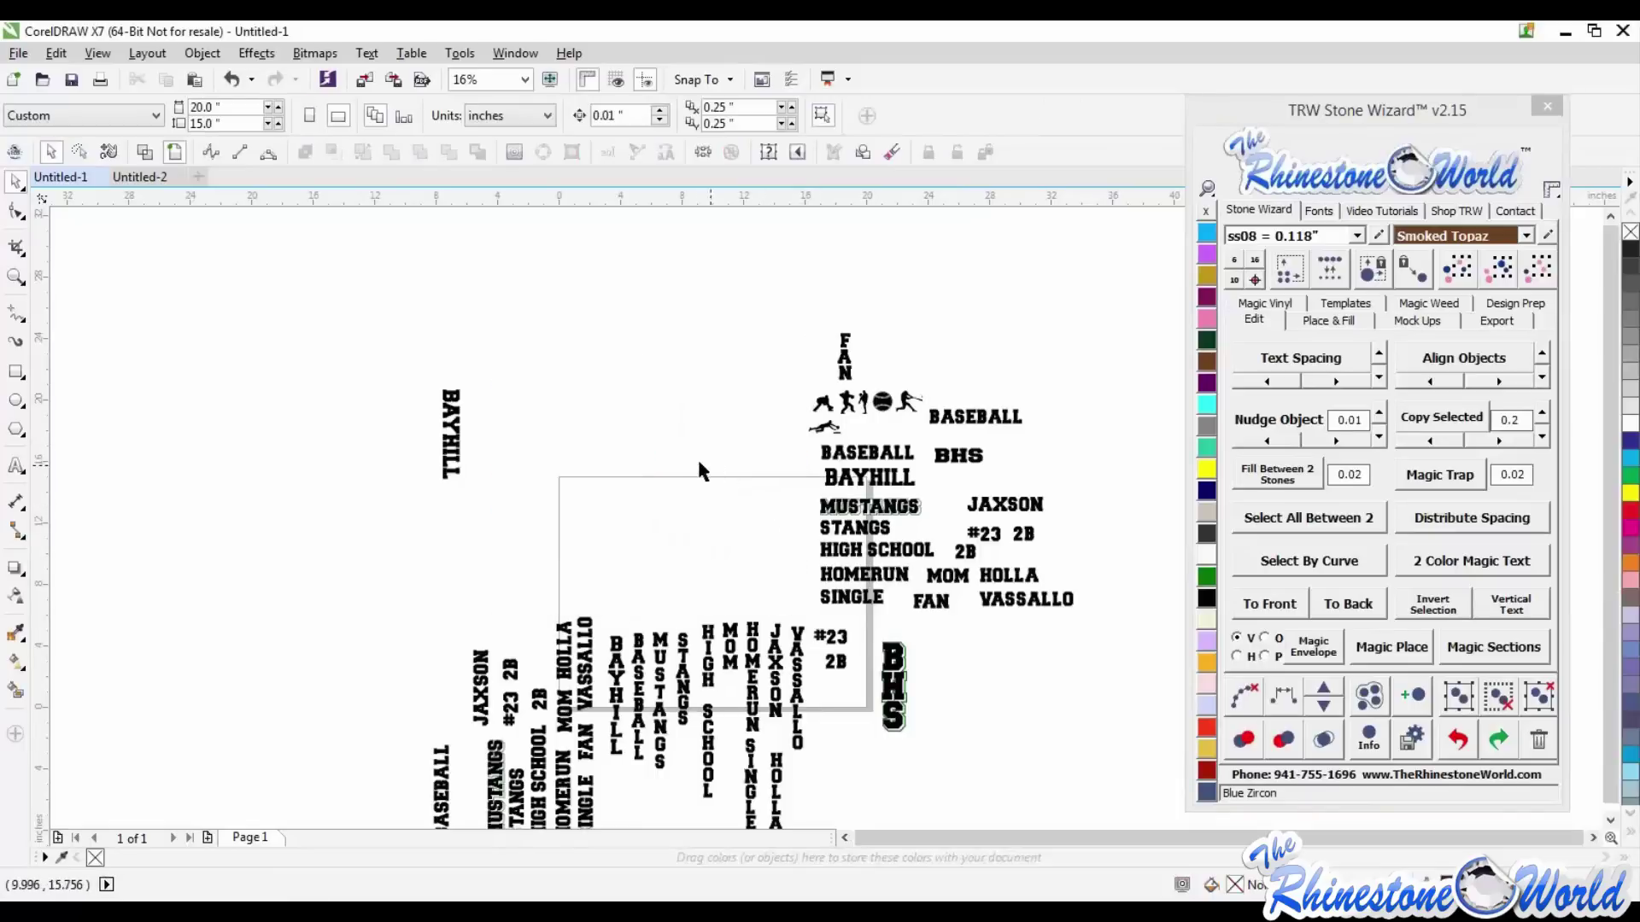
left_click(16, 372)
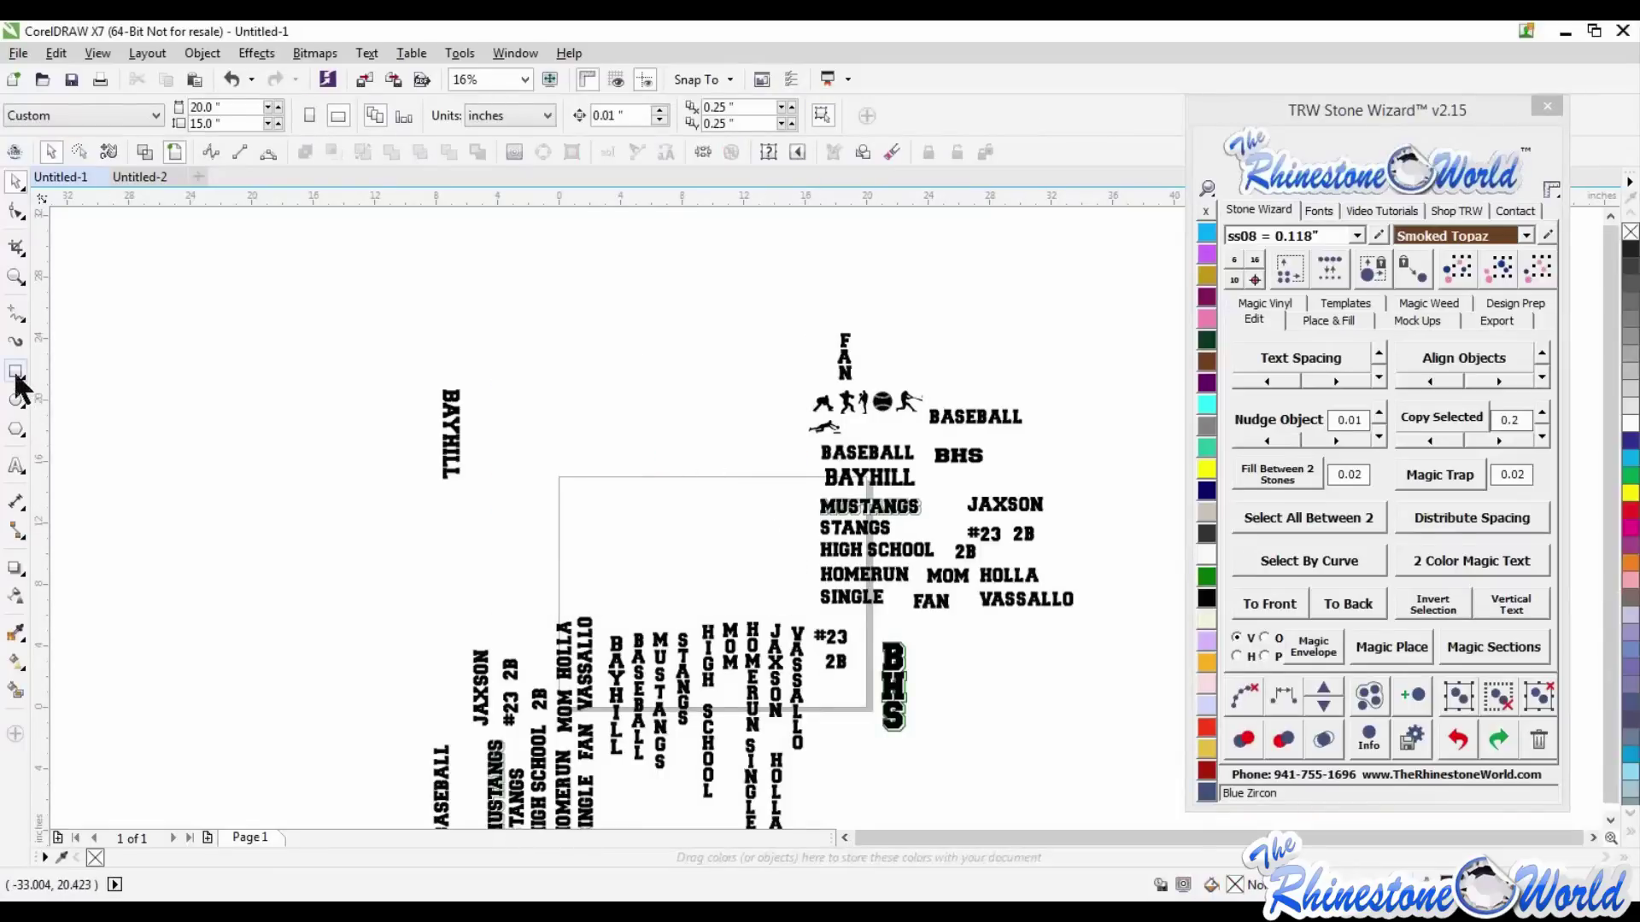
scroll(610, 446, "up", 2)
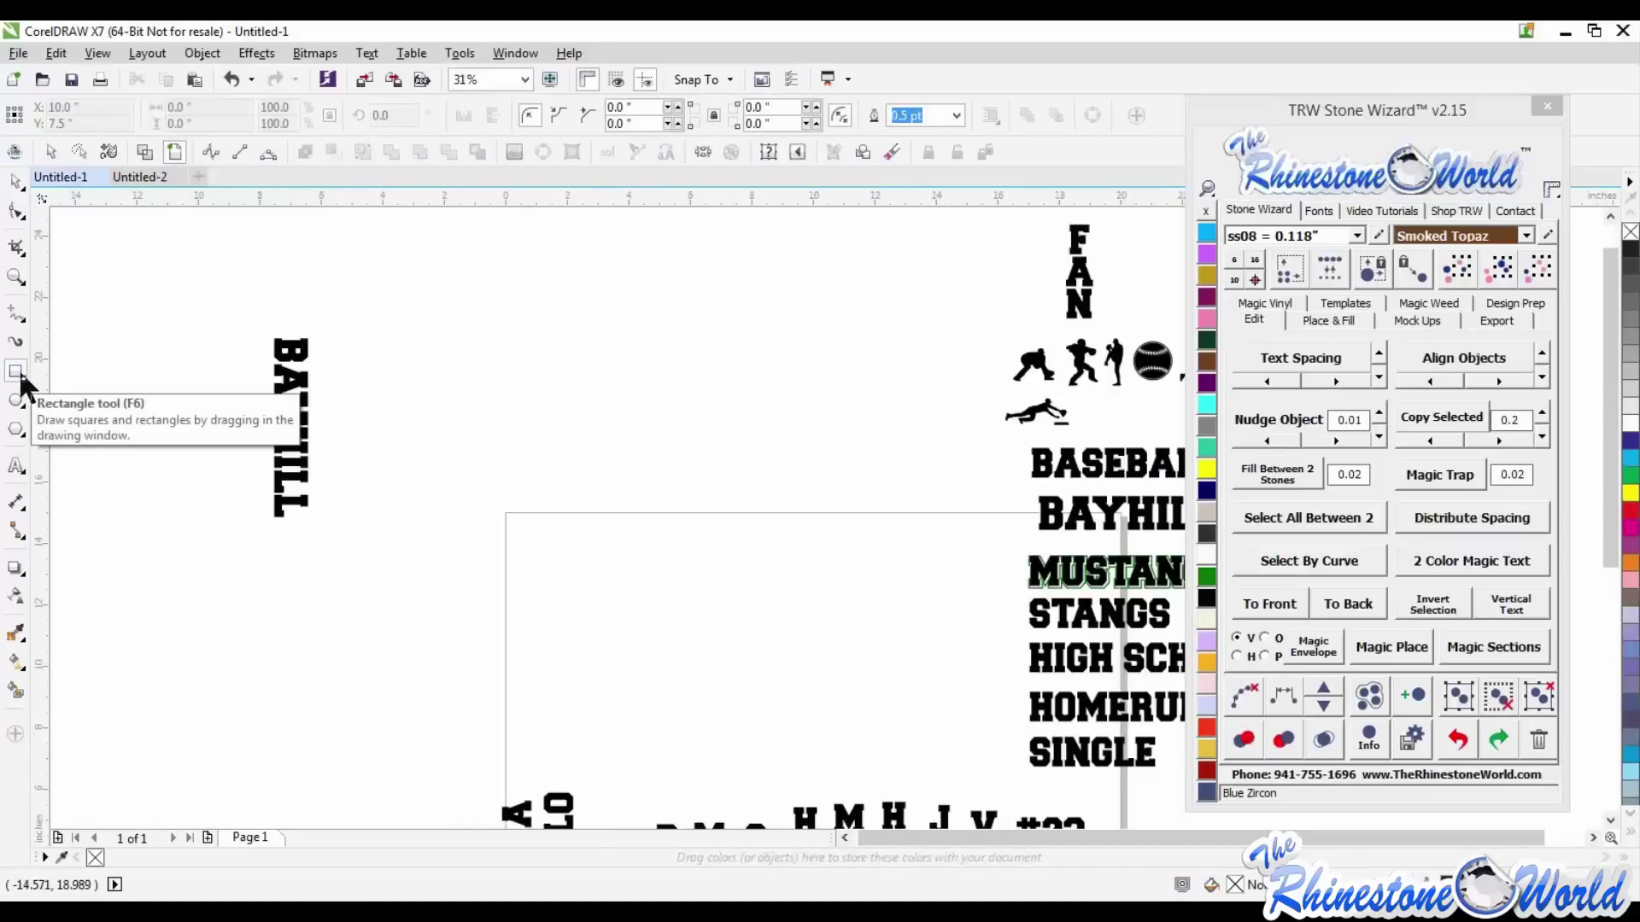
left_click(16, 182)
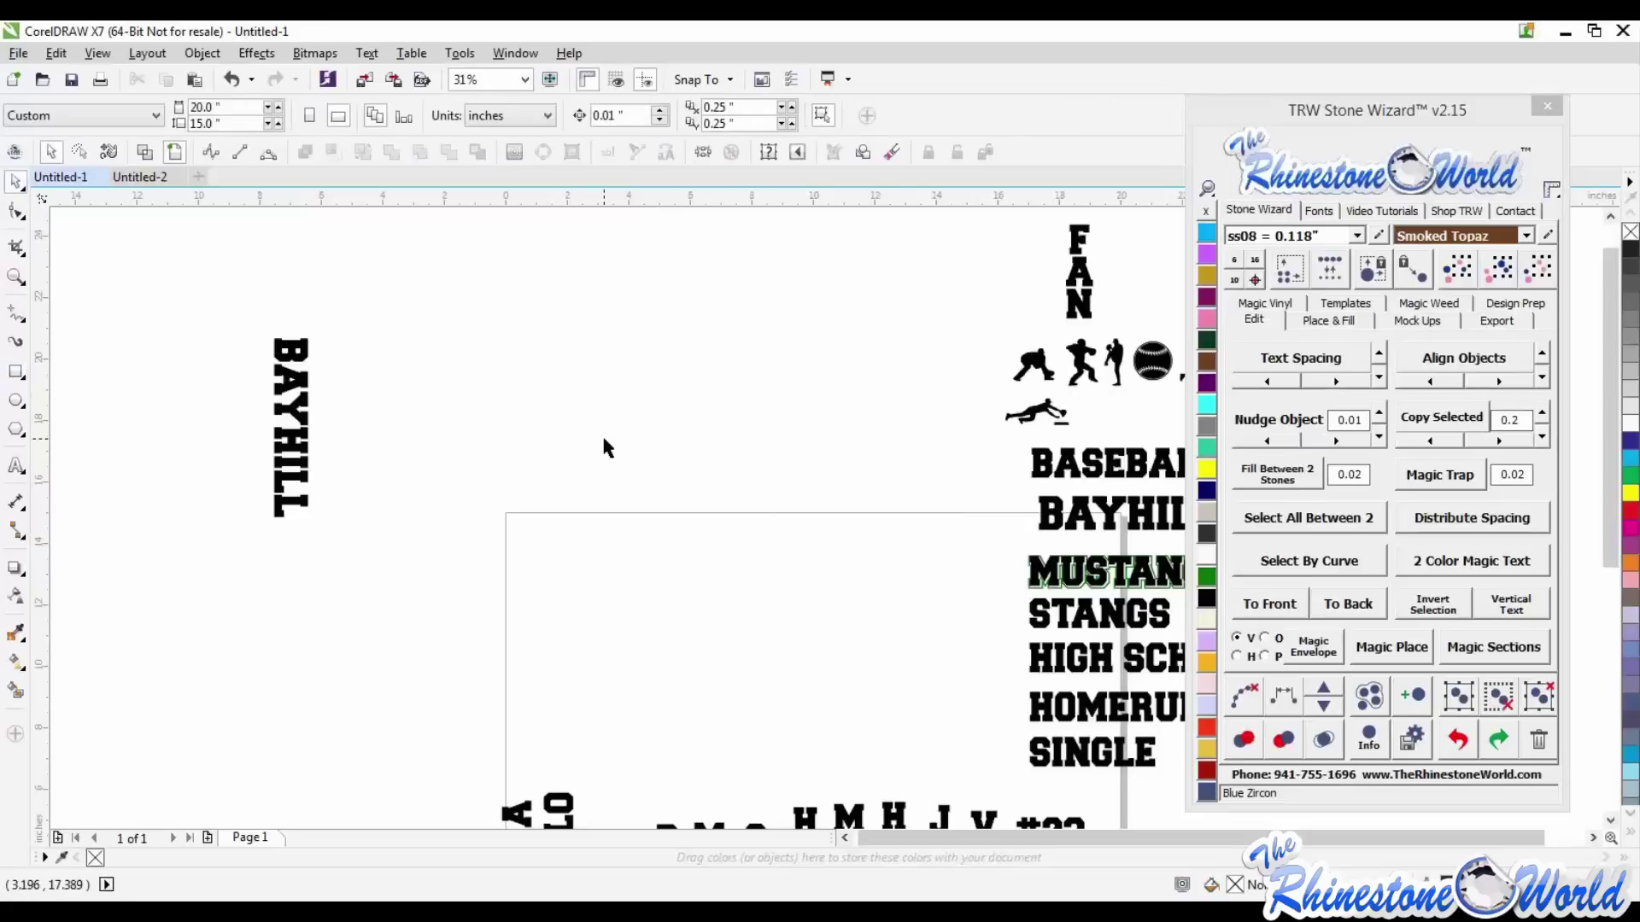
scroll(604, 438, "down", 2)
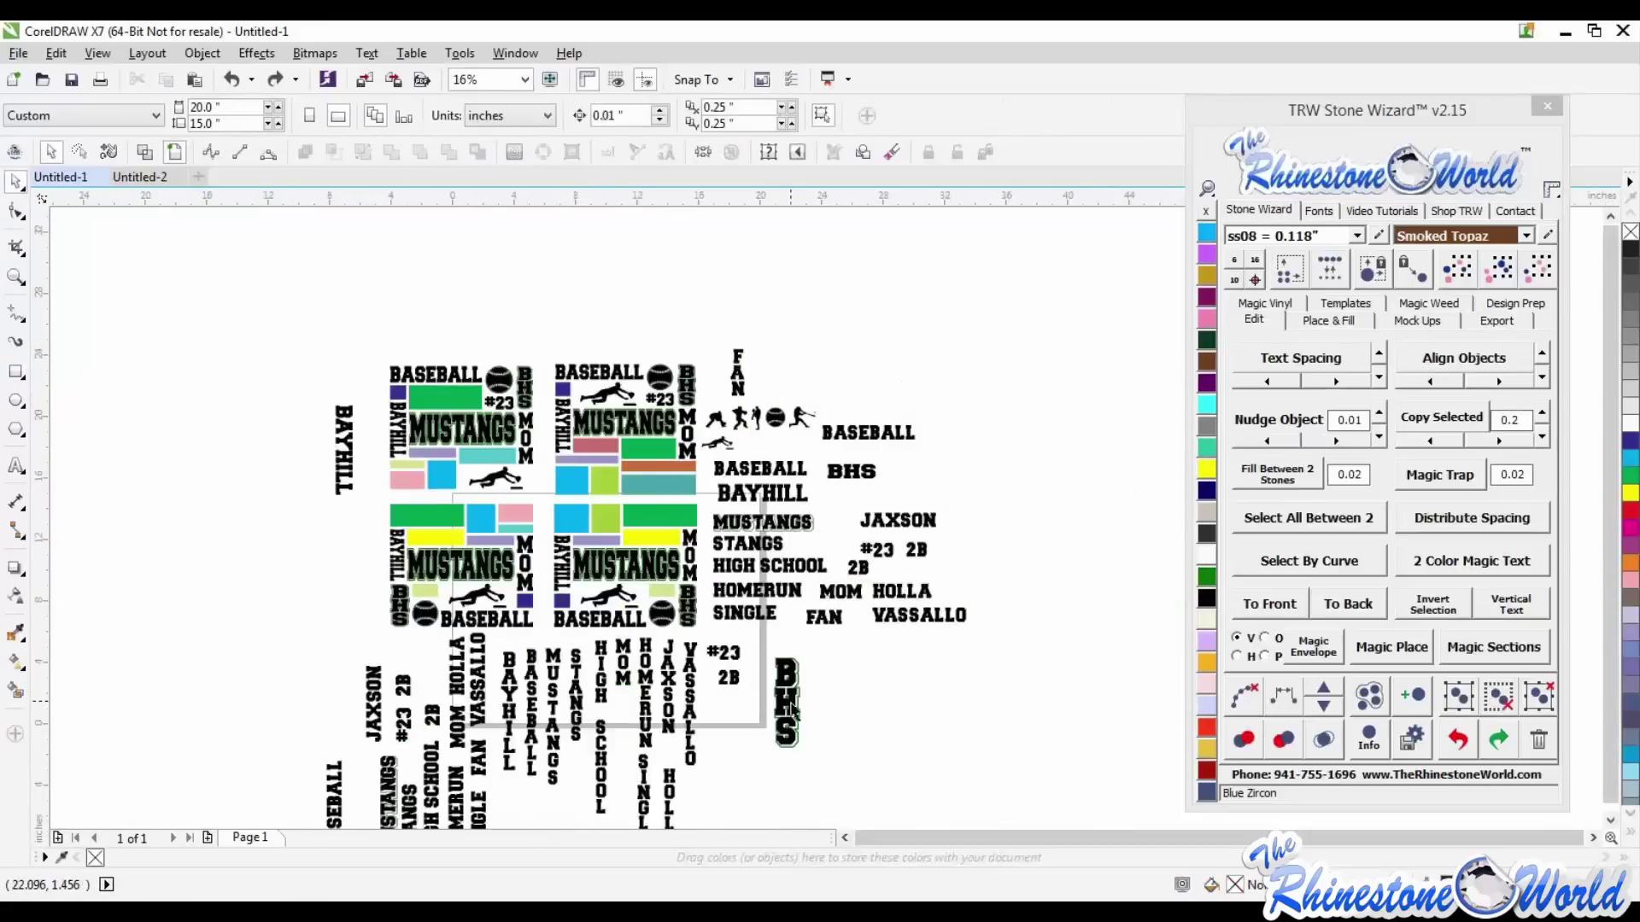
scroll(793, 713, "up", 2)
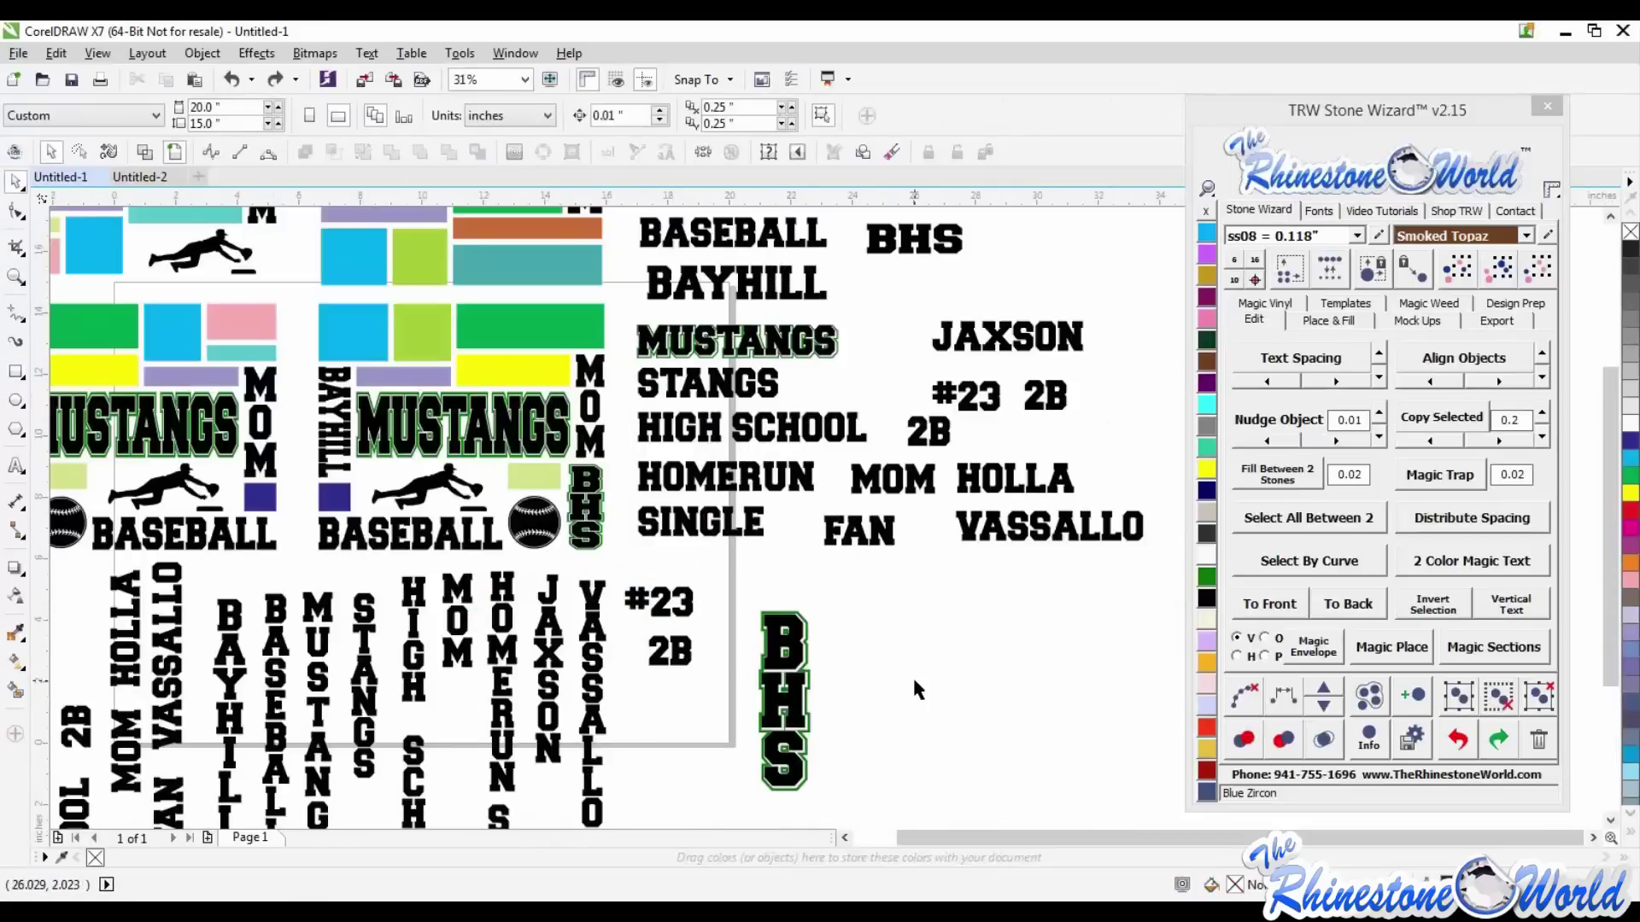
scroll(913, 688, "down", 2)
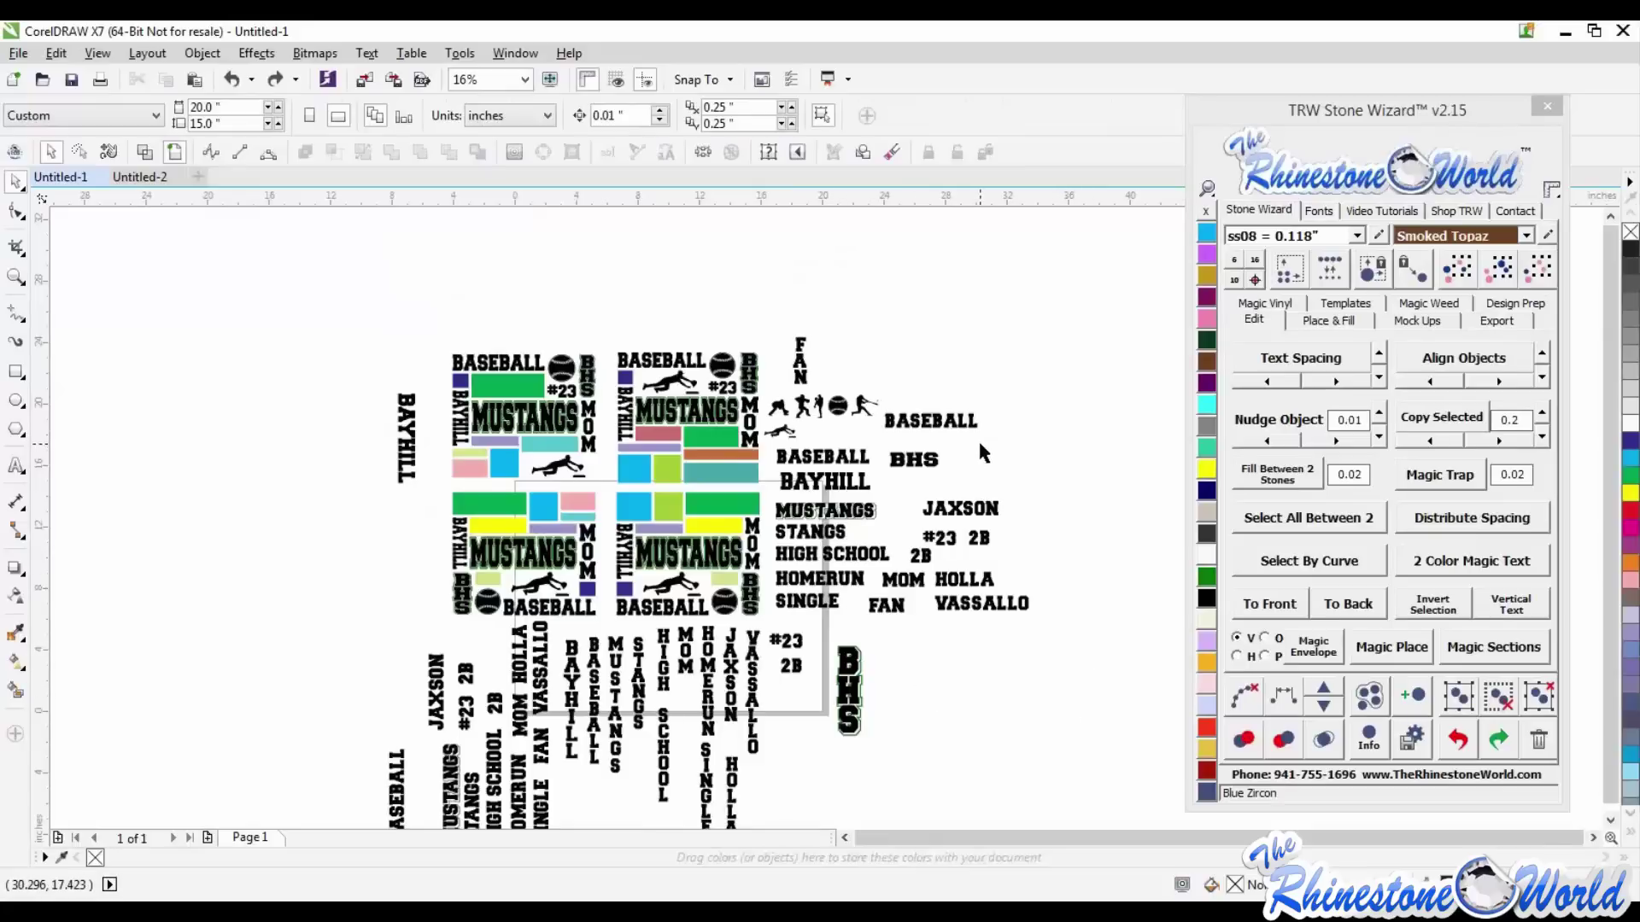
scroll(973, 641, "up", 2)
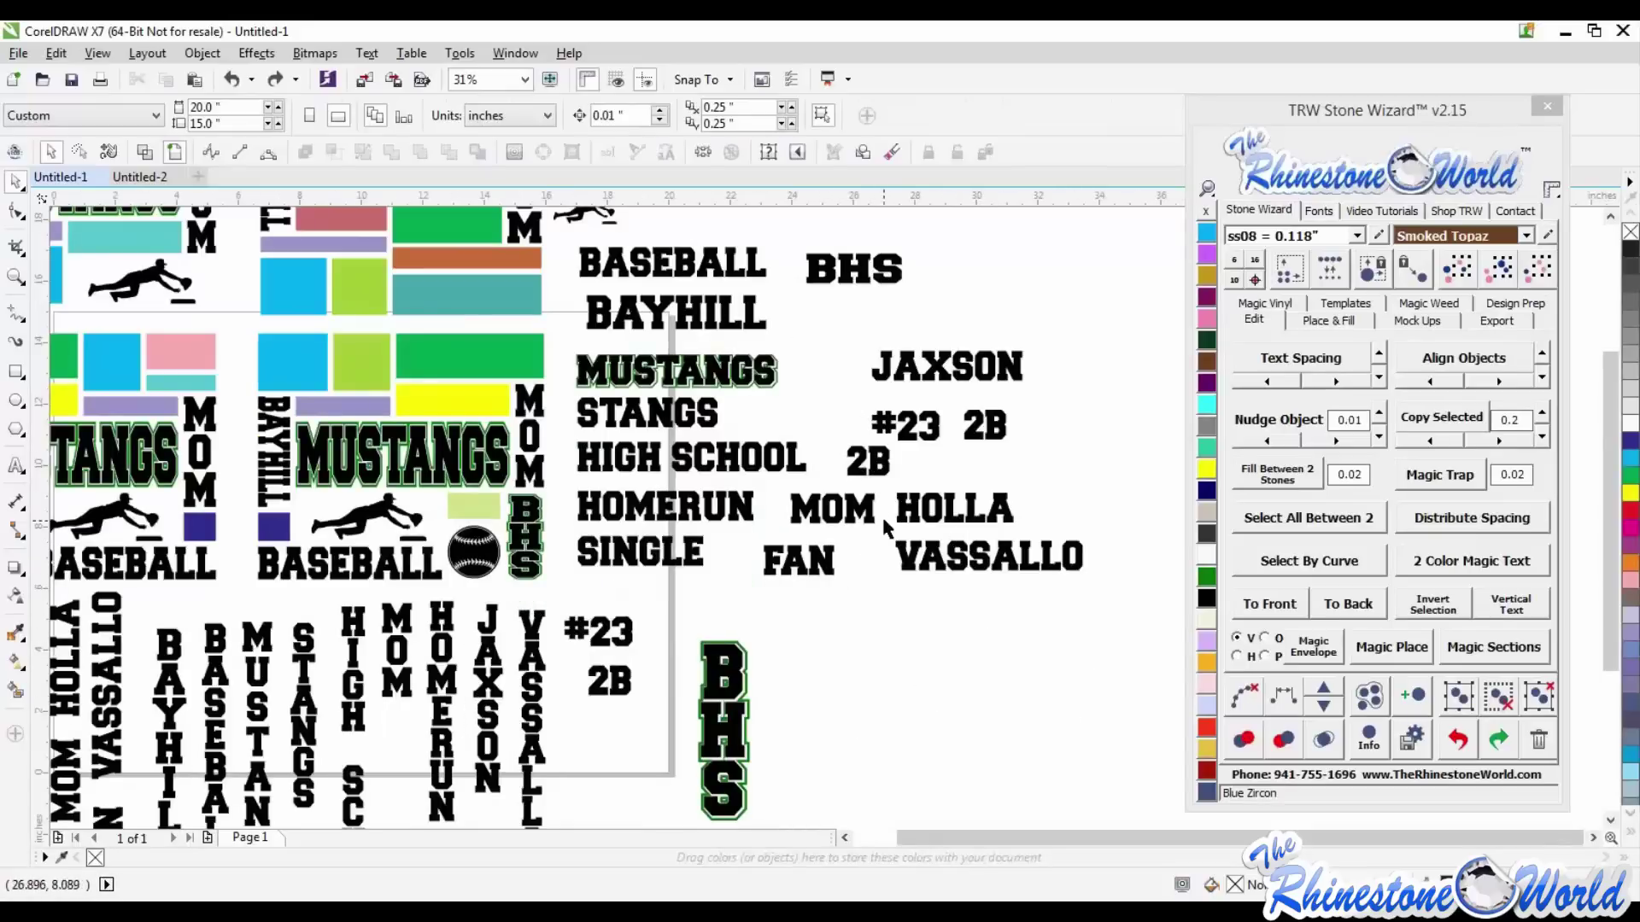
- Move the horizontal MOM text into the empty area below VASSALLO
left_click(870, 504)
left_click_drag(869, 504, 964, 679)
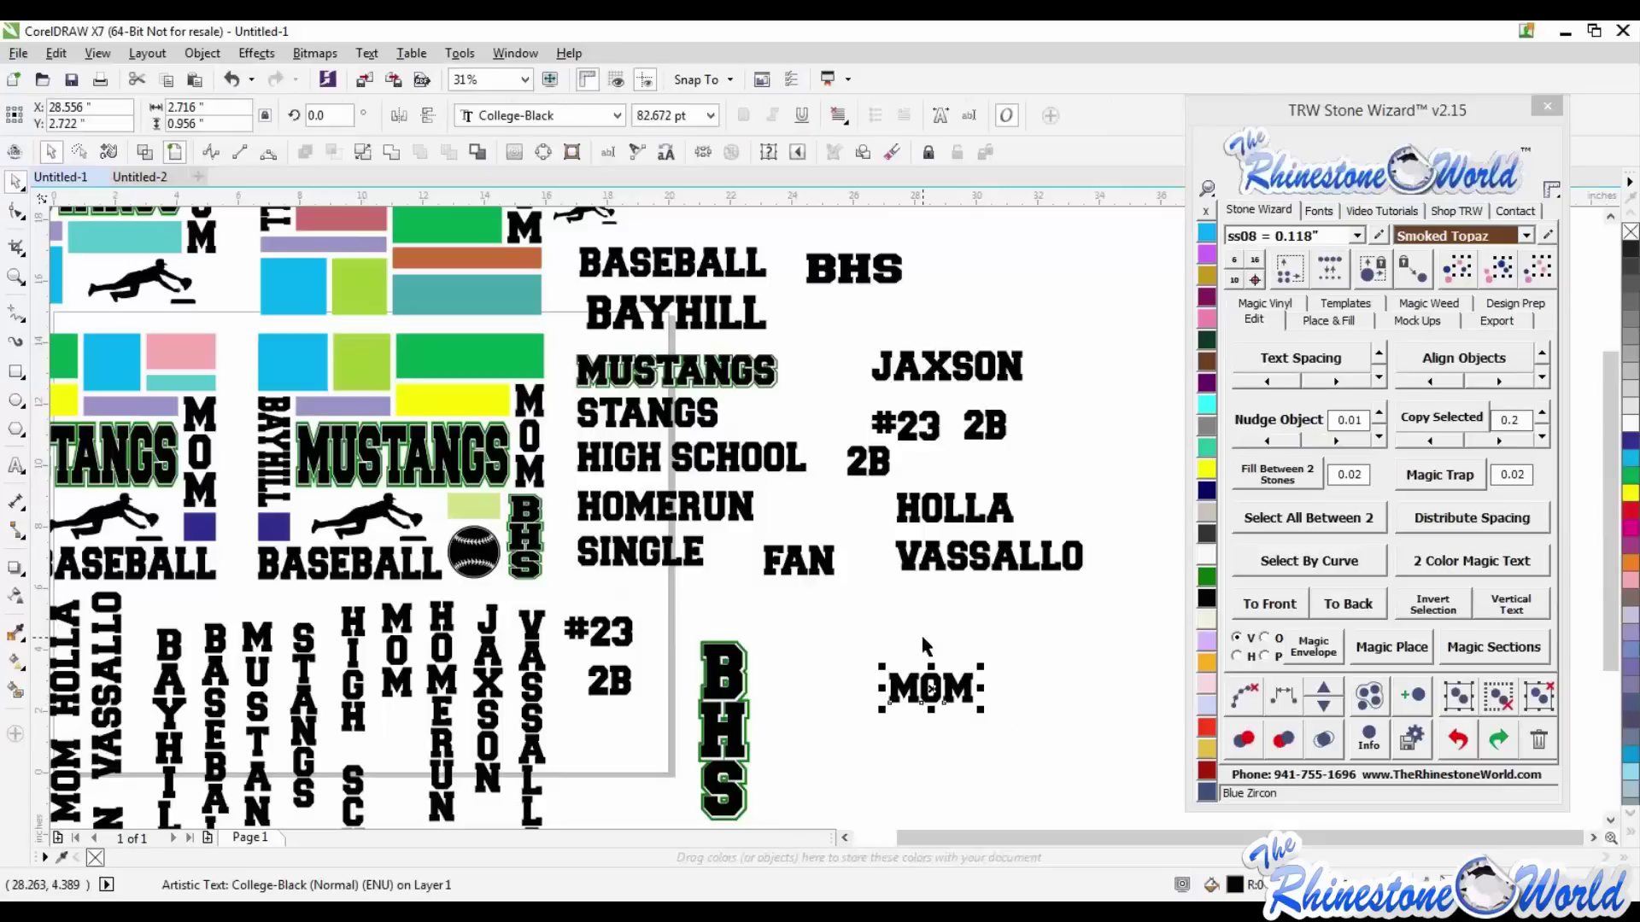
scroll(935, 666, "down", 2)
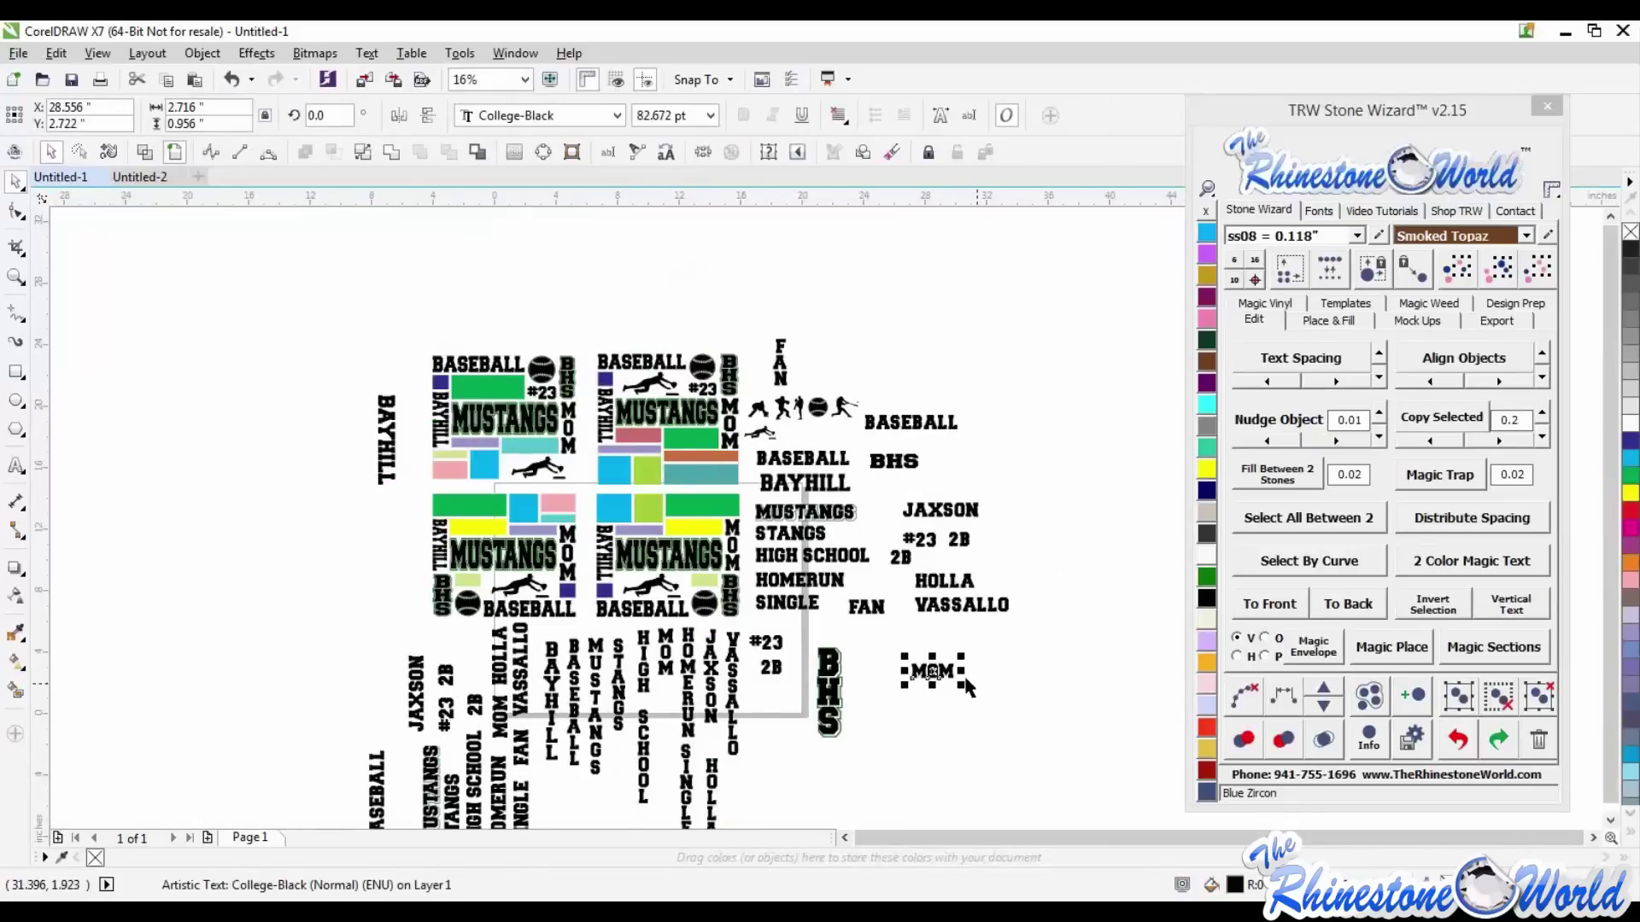
left_click(647, 434)
scroll(647, 434, "up", 1)
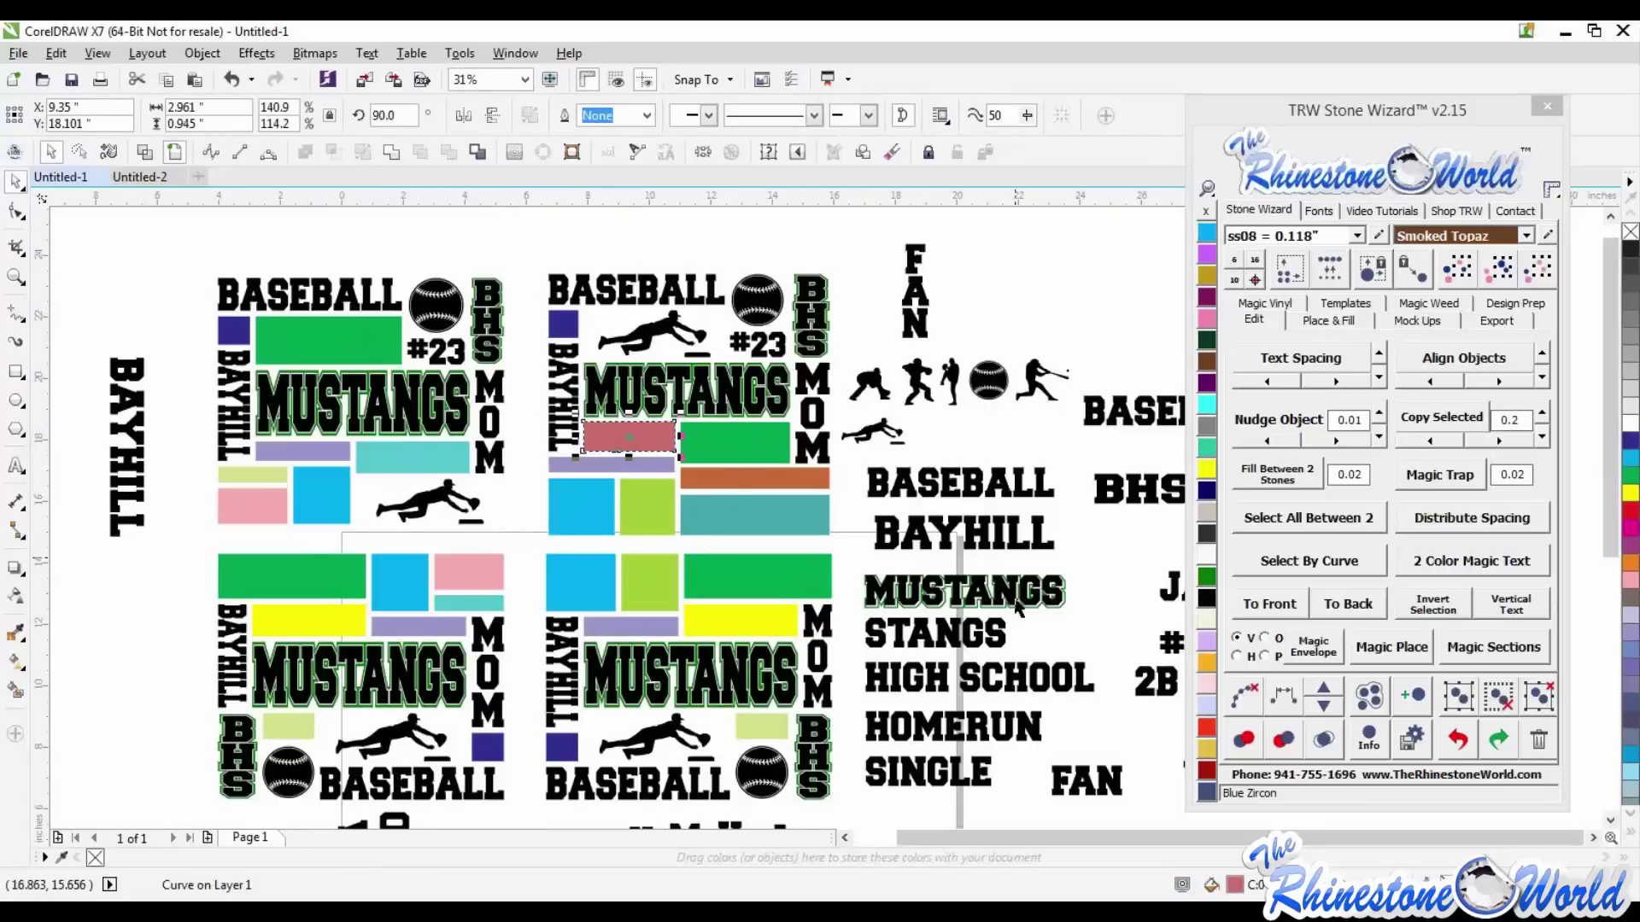
left_click(834, 523)
scroll(833, 523, "down", 1)
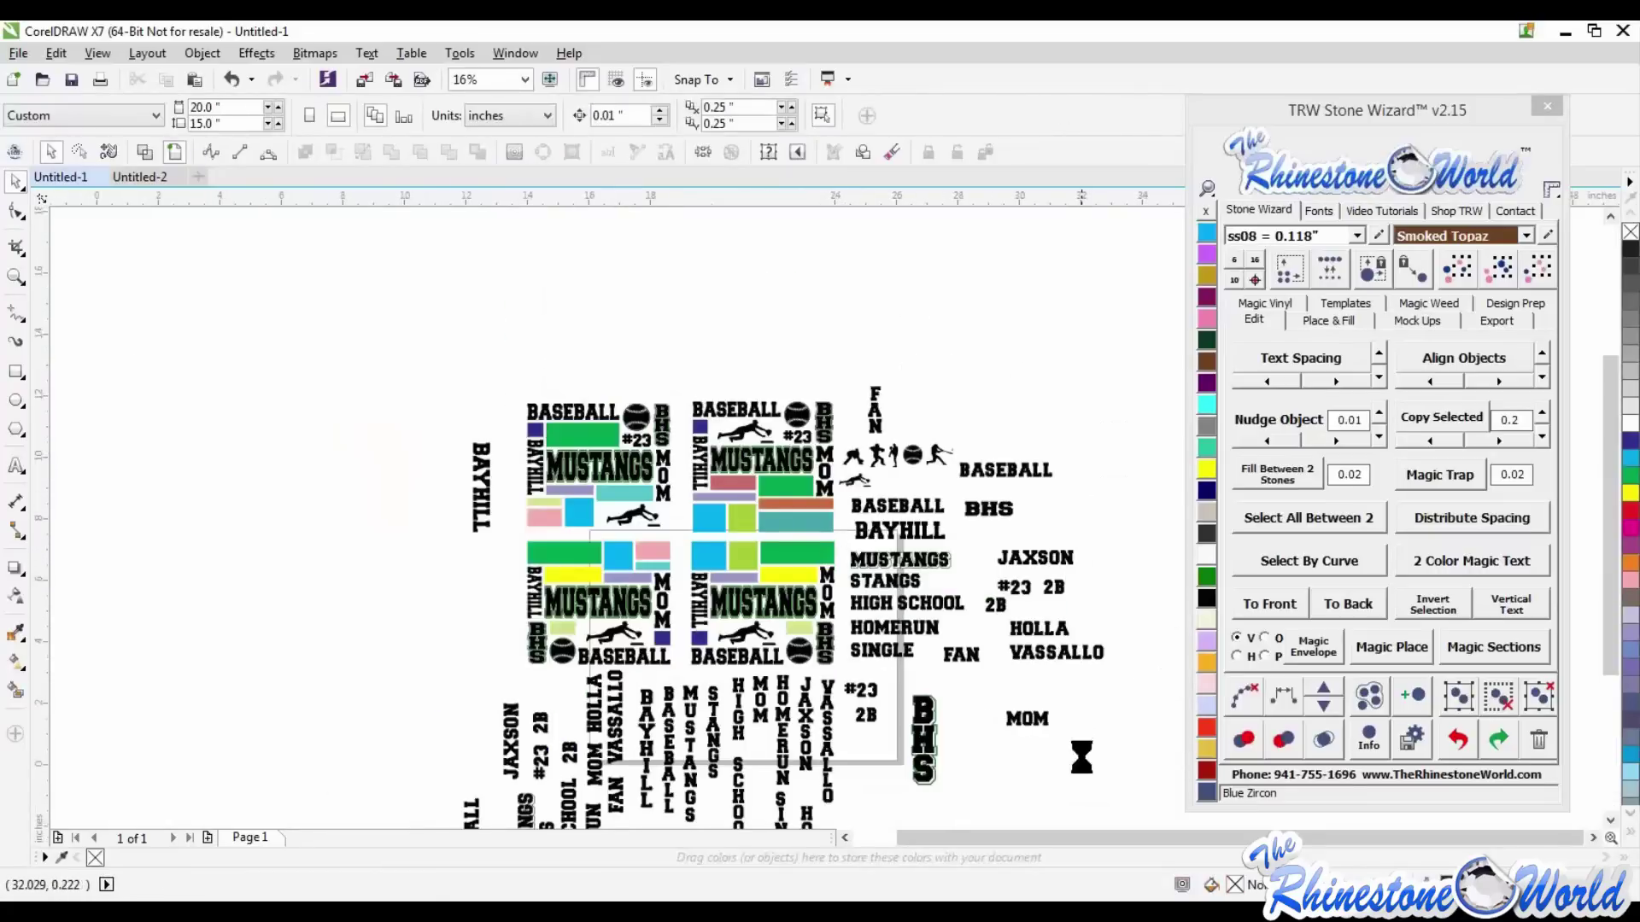
scroll(773, 702, "up", 1)
scroll(773, 702, "up", 1)
scroll(766, 670, "up", 1)
scroll(633, 560, "down", 2)
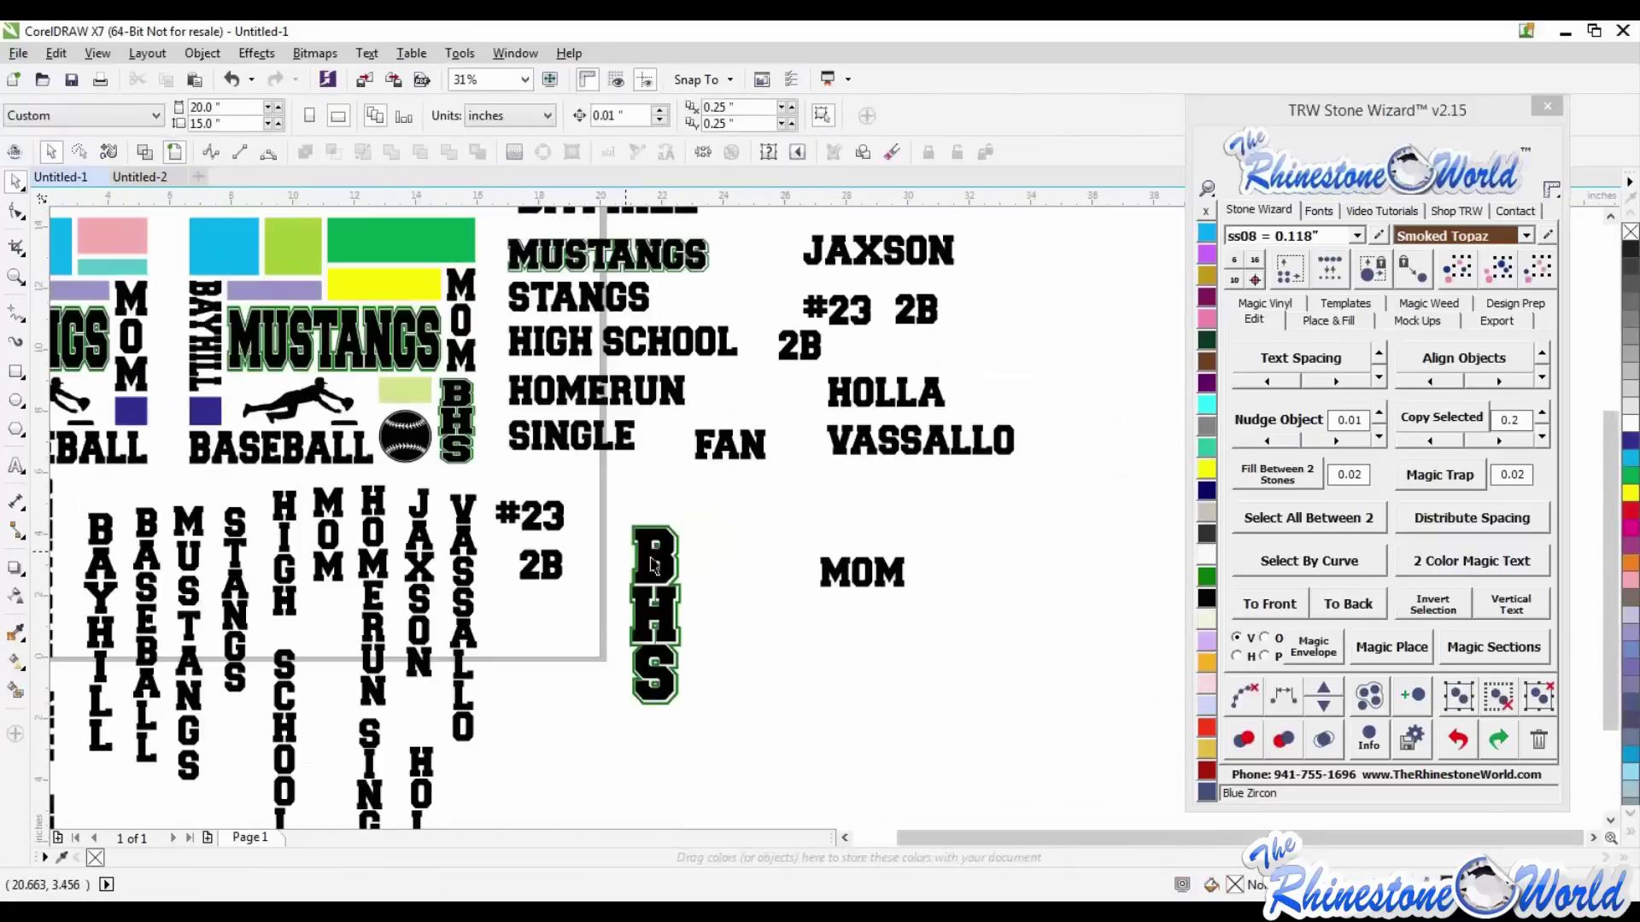
- Enlarge the horizontal MOM text proportionally to about 5.8 inches wide
scroll(916, 589, "up", 1)
left_click(879, 555)
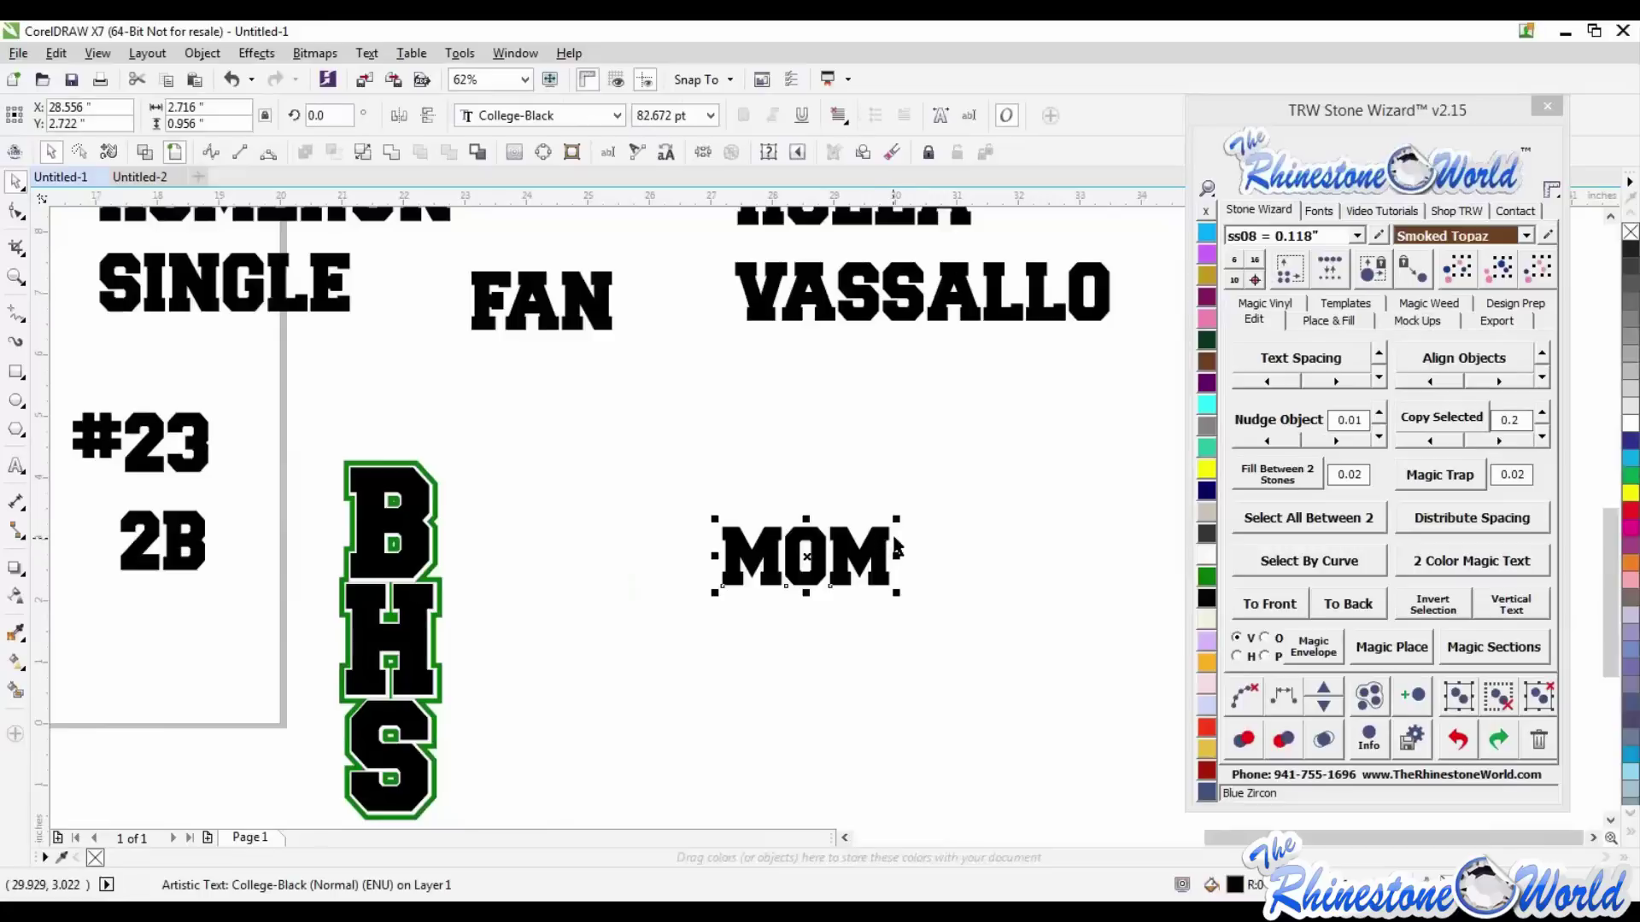
left_click_drag(897, 519, 1096, 410)
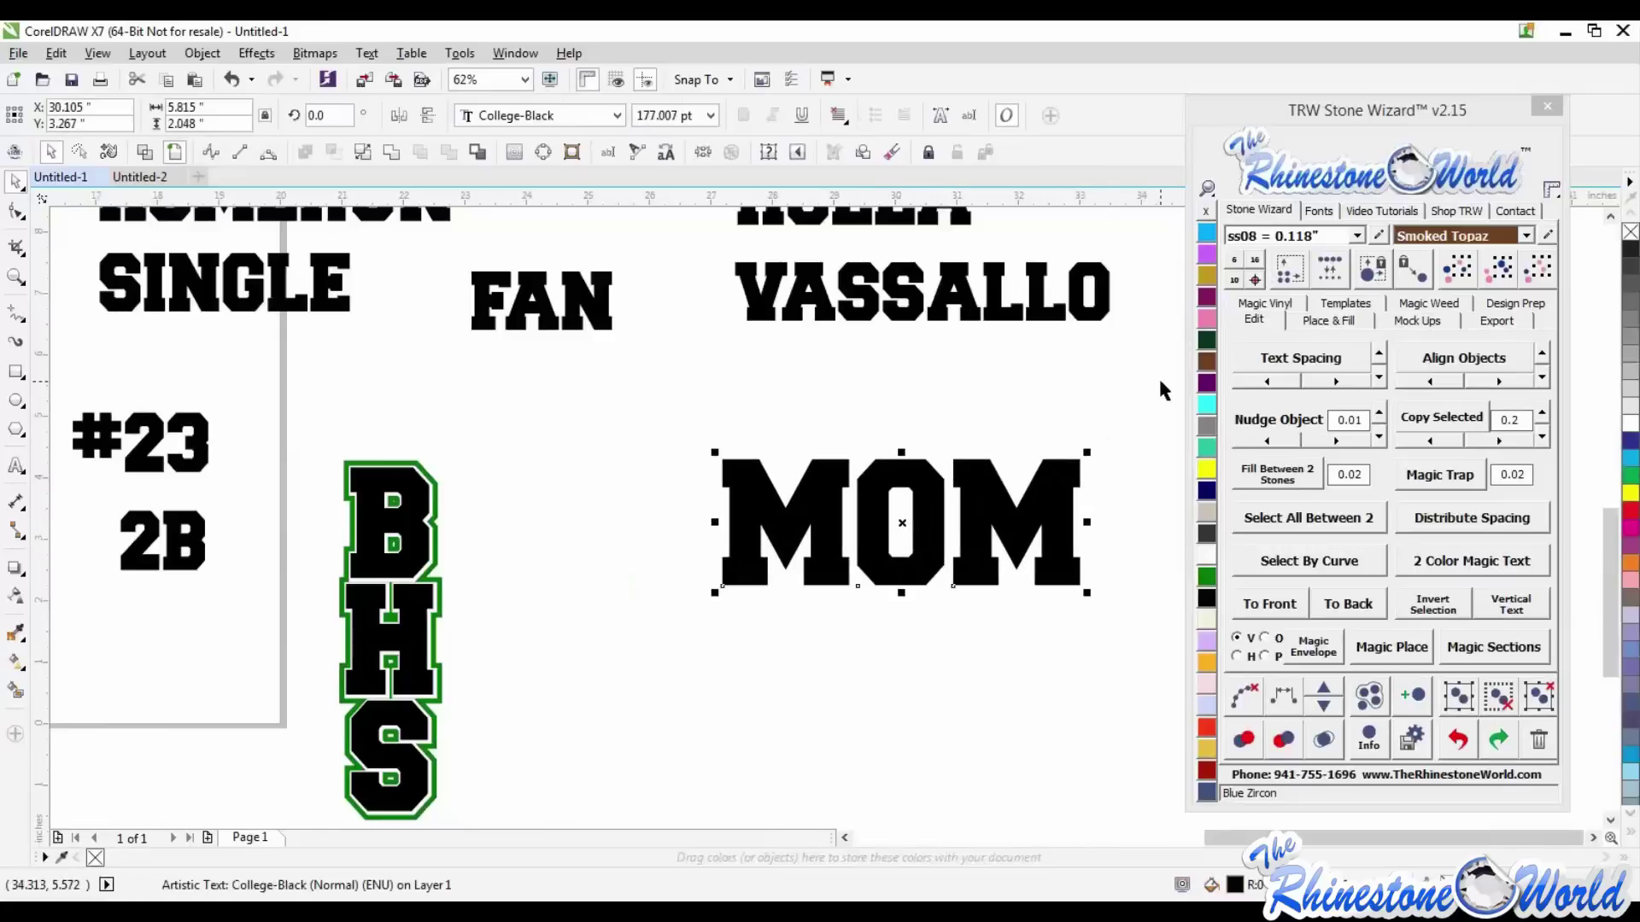
- Create one outside offset outline around the enlarged MOM text with a contour spacing of 0.08
left_click(1331, 318)
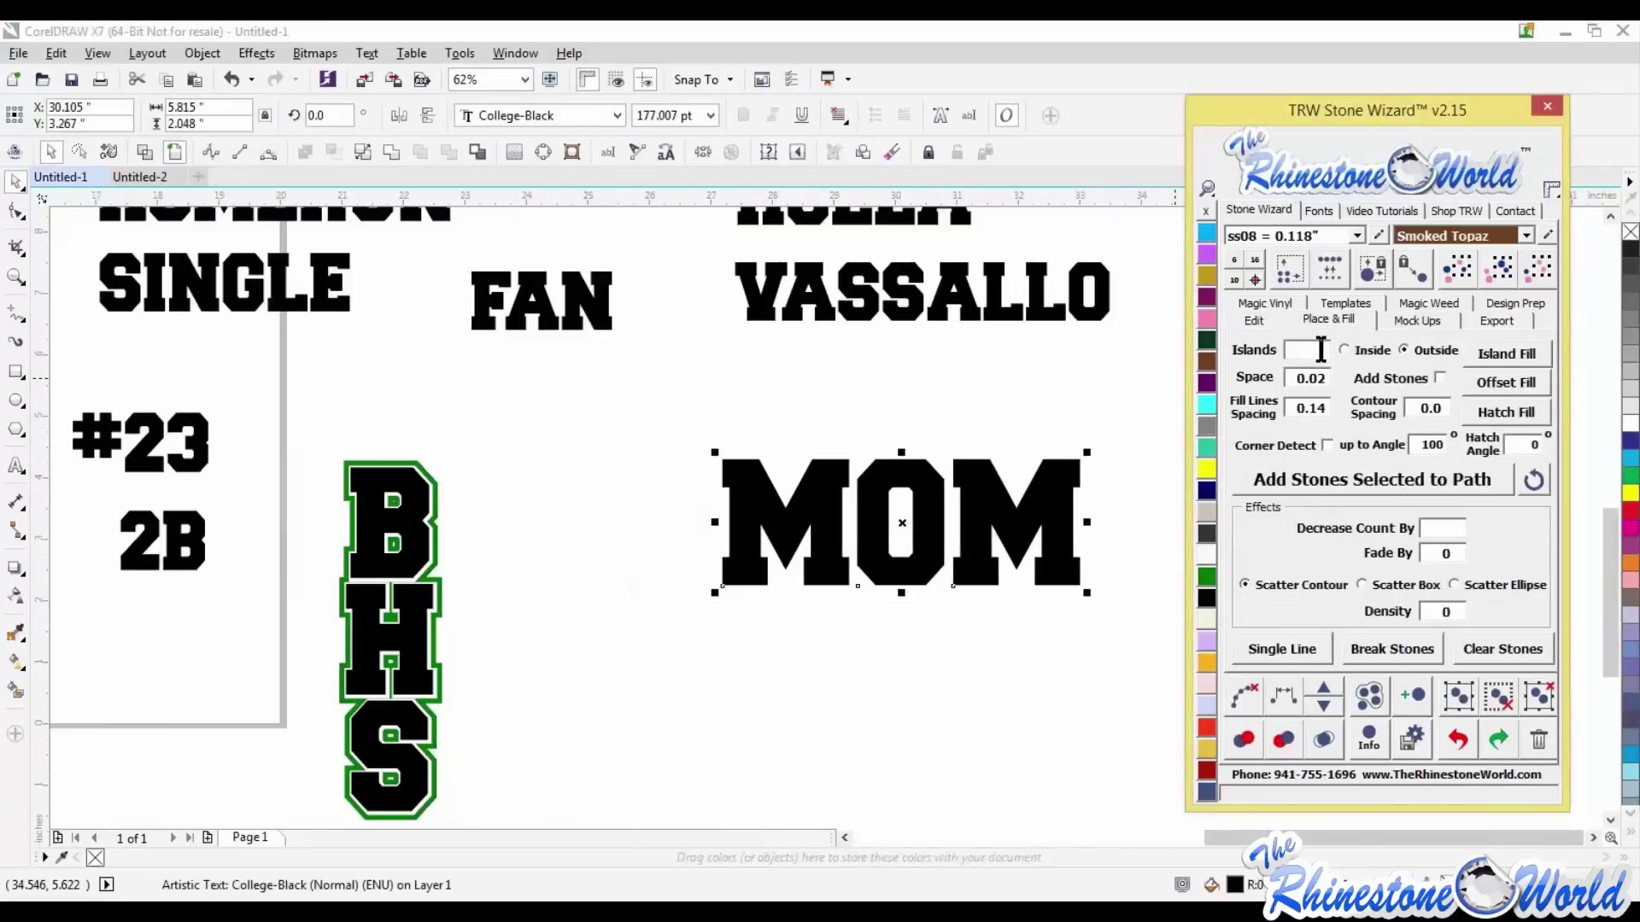
type("1")
type("8")
left_click(1490, 354)
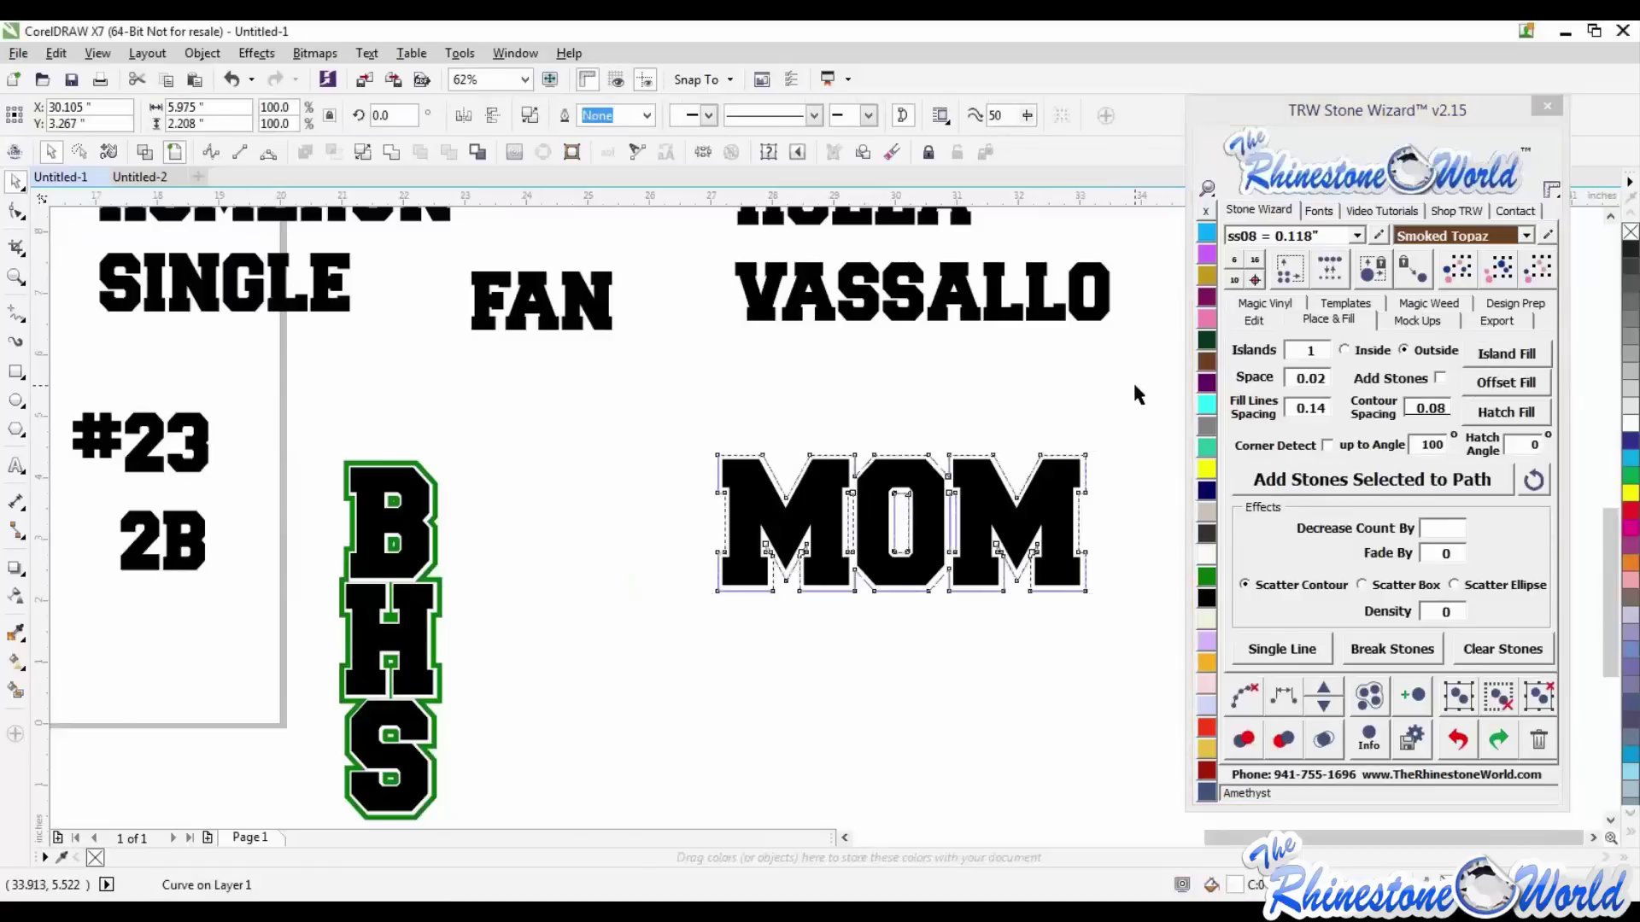
- Inspect the offset outline around MOM, try moving it off the text, and undo the move
scroll(1094, 513, "up", 3)
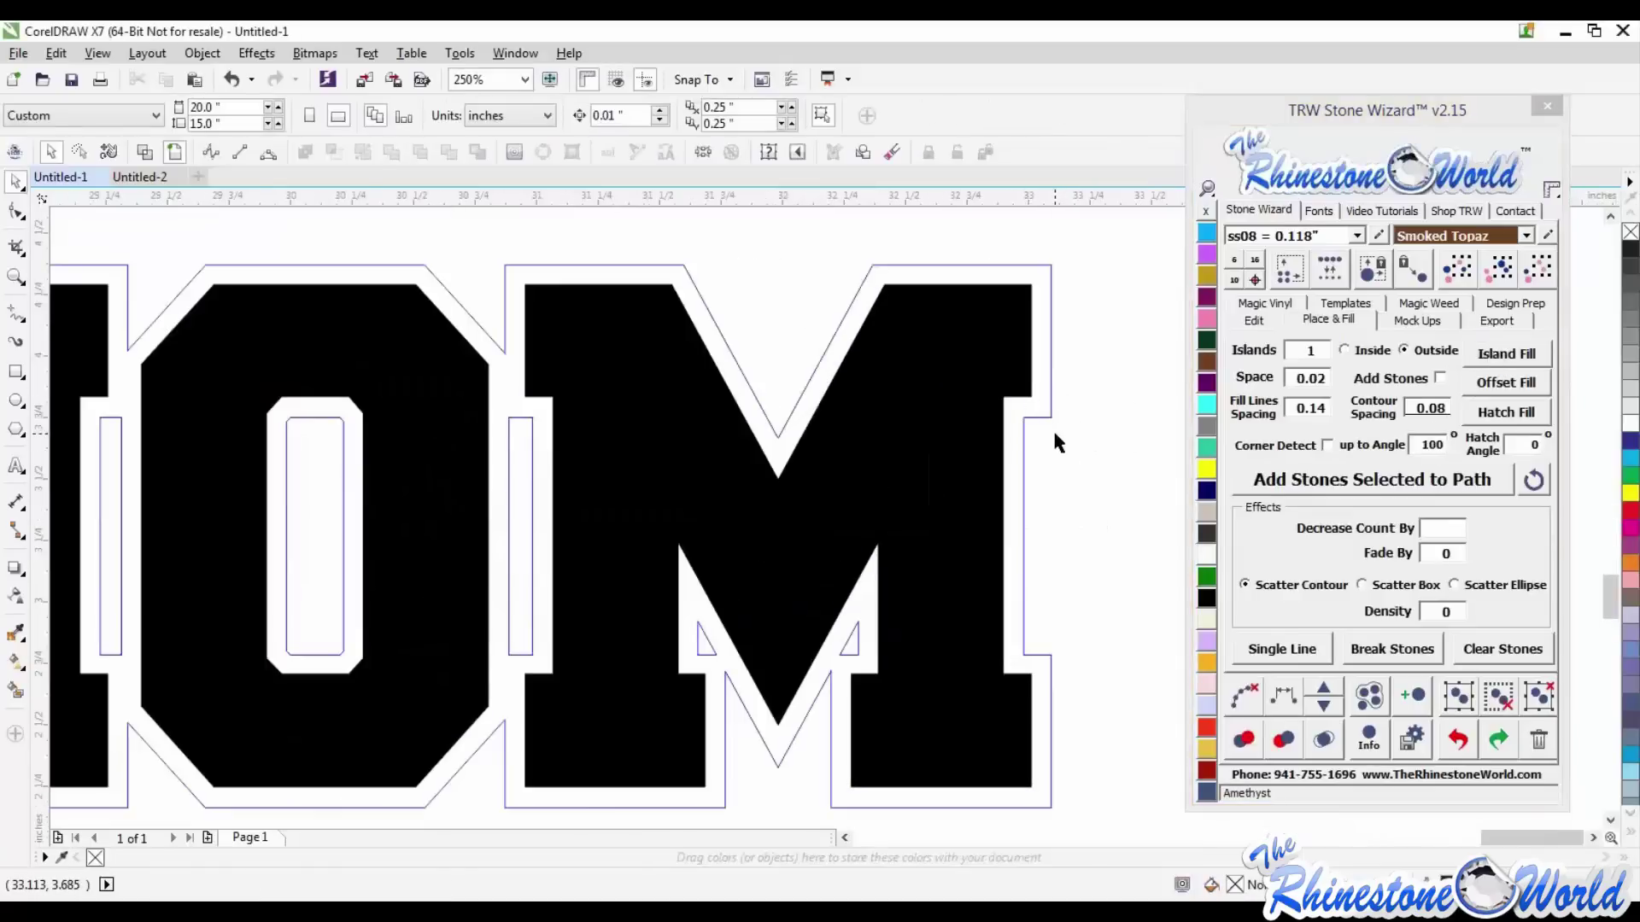
scroll(1052, 427, "down", 2)
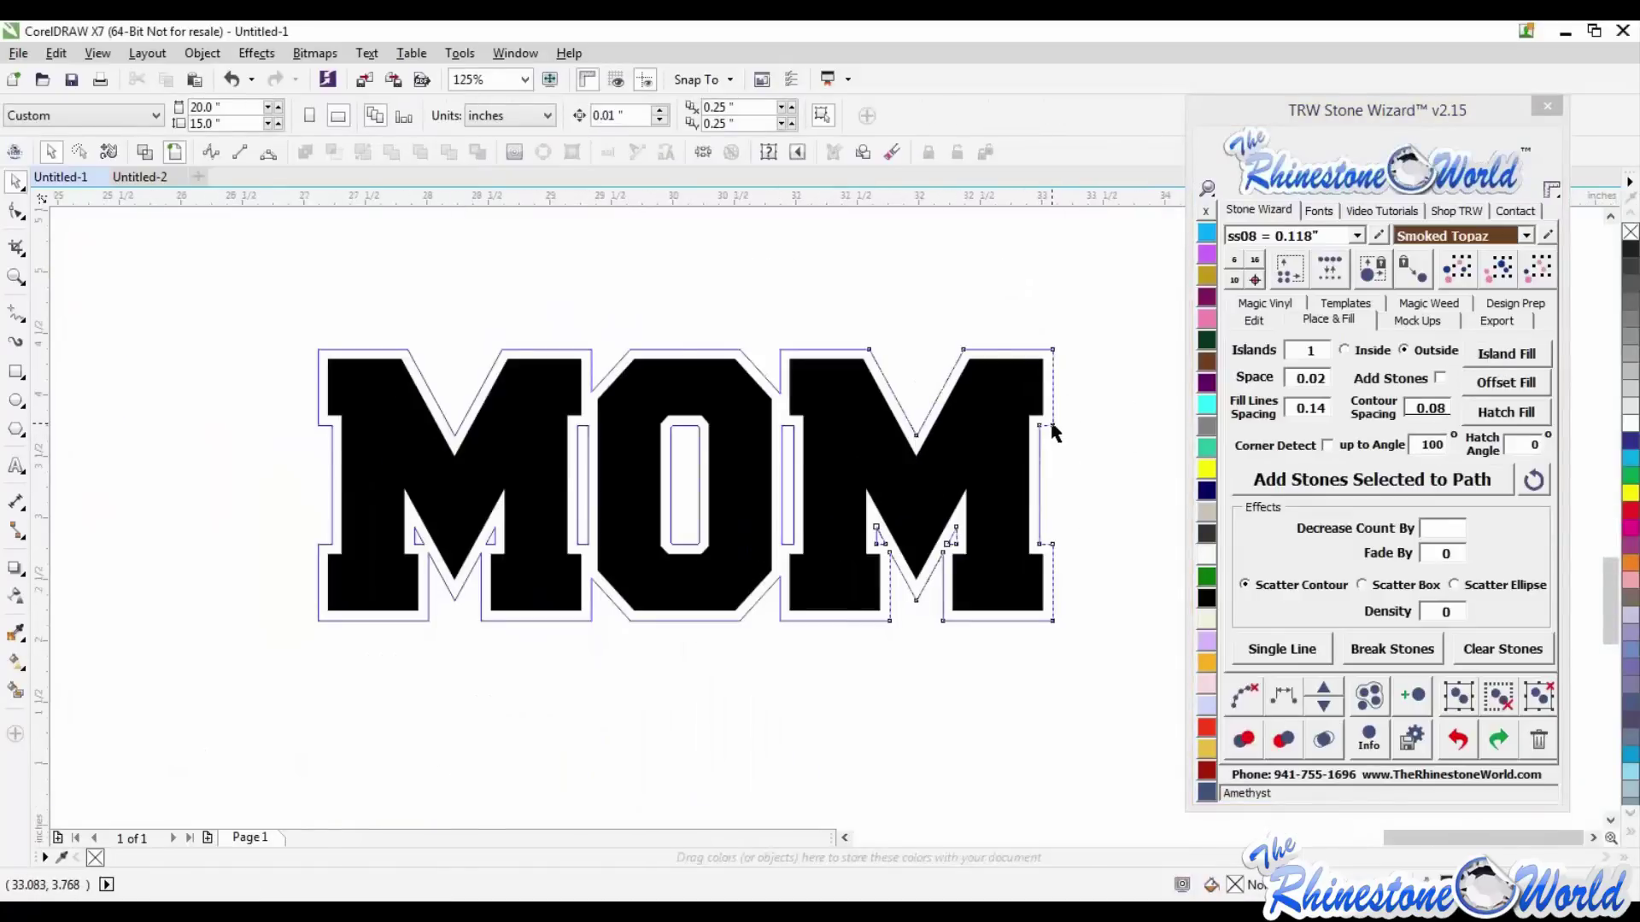
left_click(1052, 425)
left_click_drag(1053, 418, 1132, 352)
key("ctrl+z")
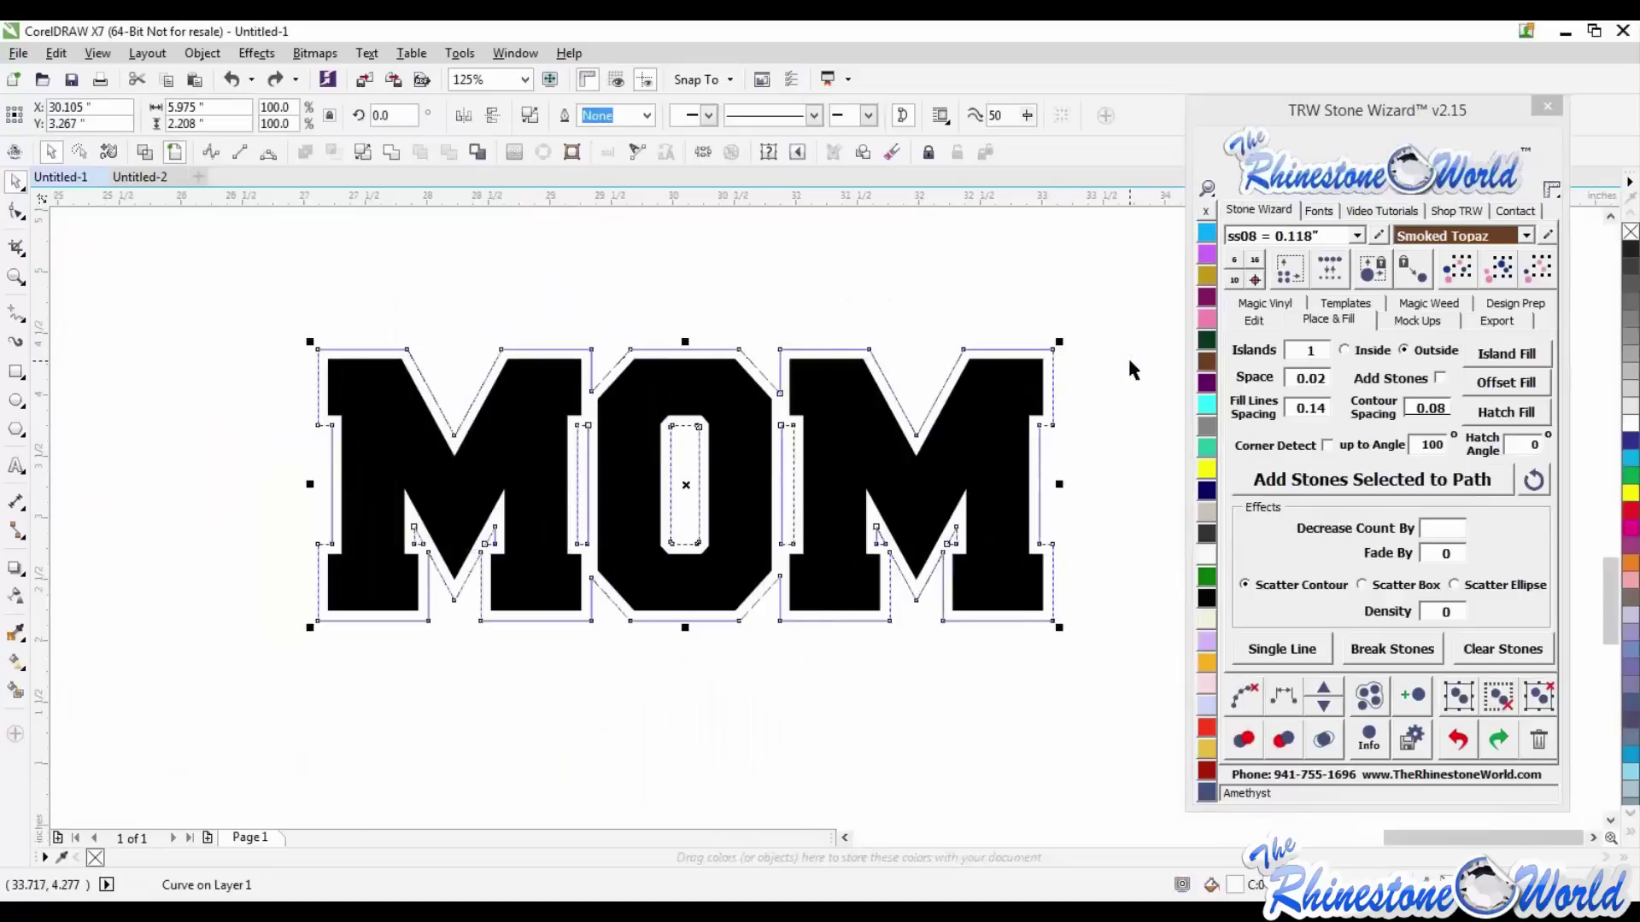
- Set the contour spacing to 0.12 and create a second outline outside the first one around MOM
left_click_drag(1430, 408, 1449, 408)
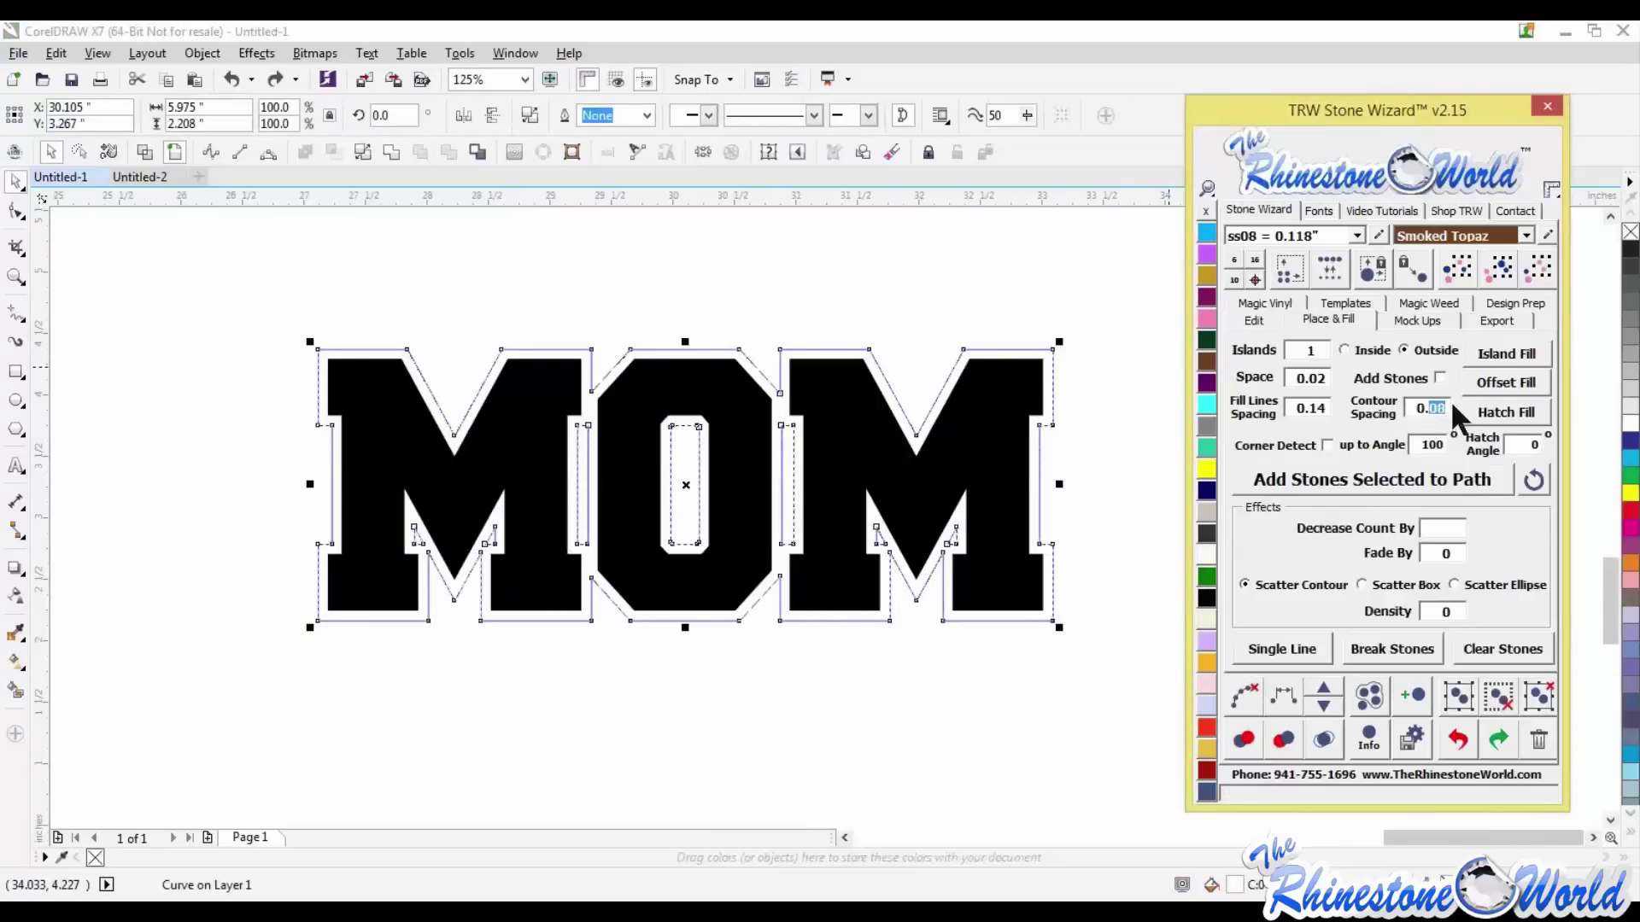
type("12")
left_click(1490, 376)
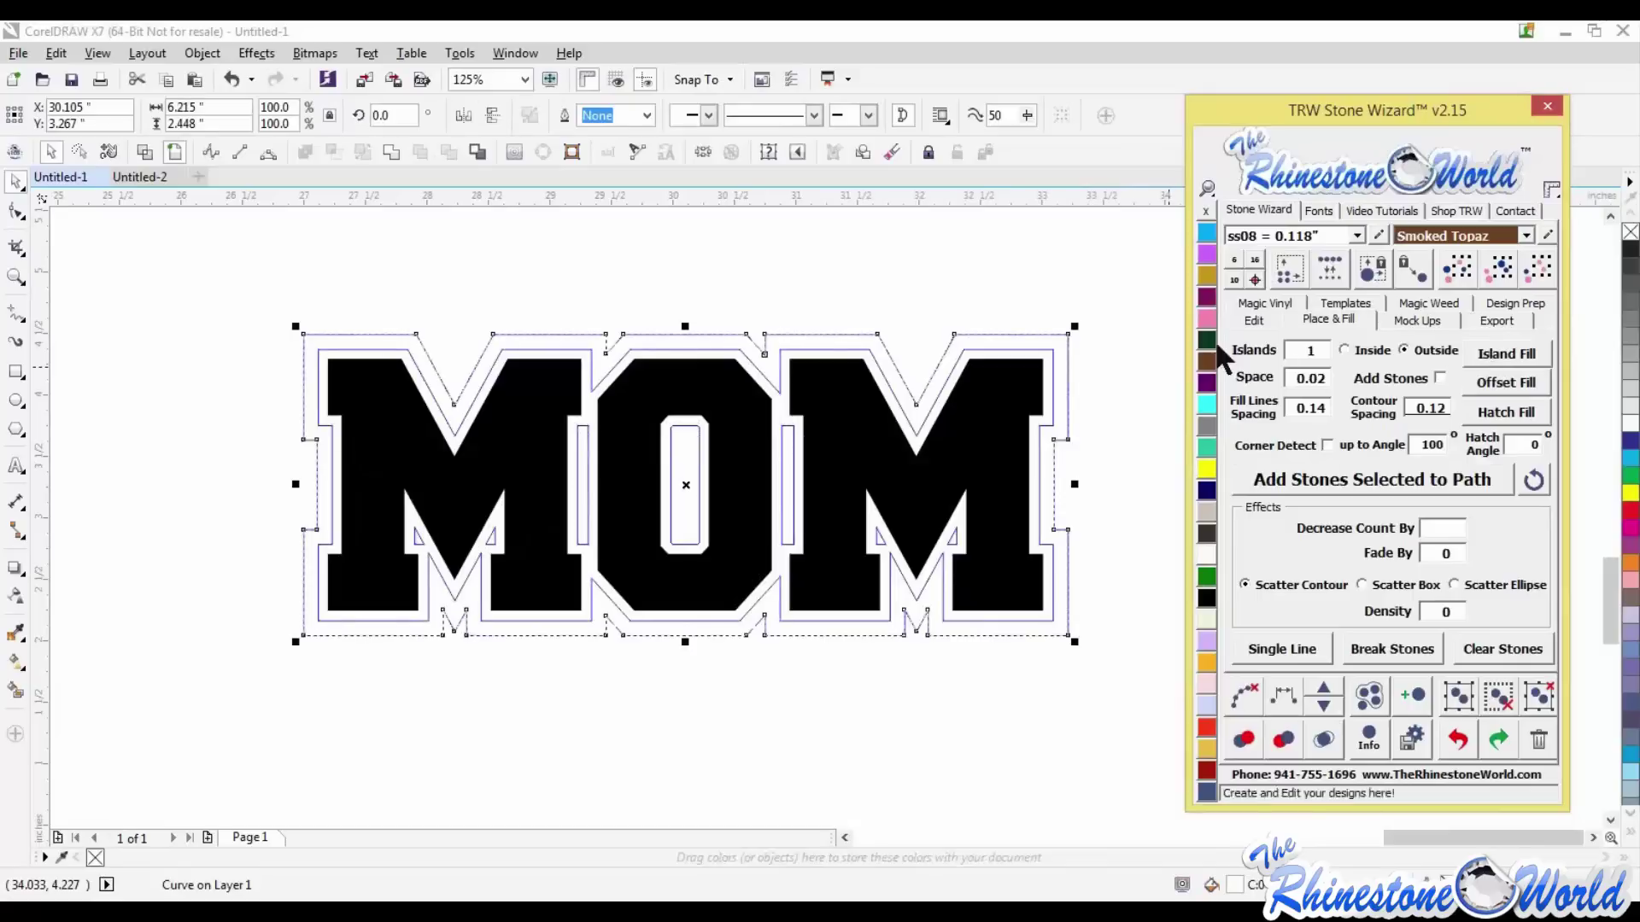
- Fill the outermost MOM outline with Emerald green
left_click(1106, 419)
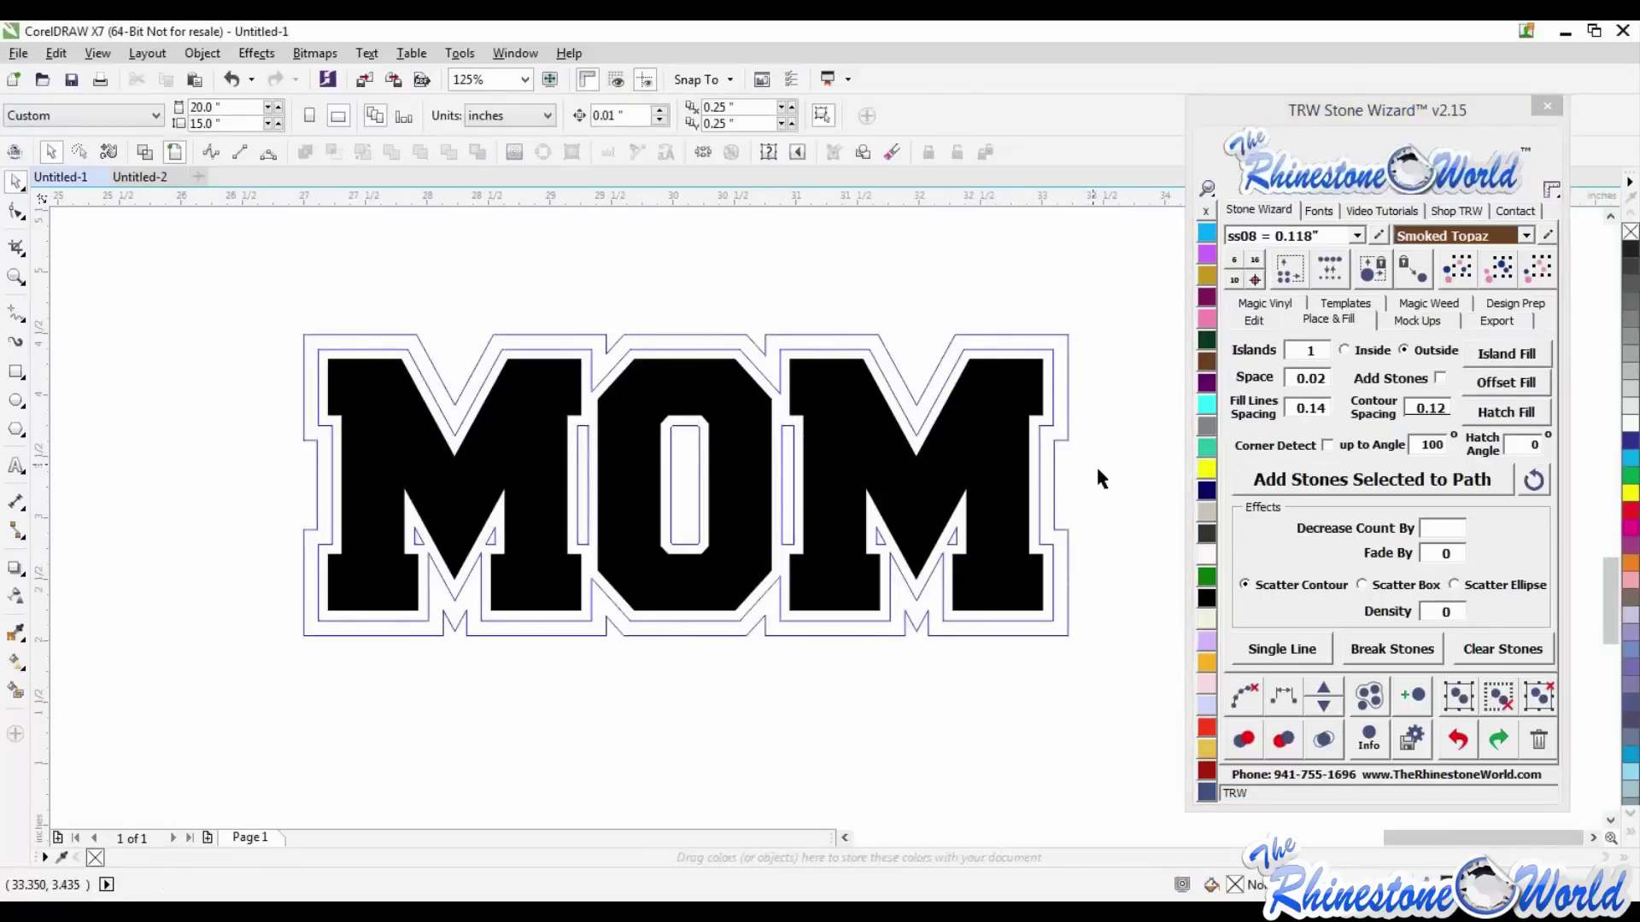
left_click(1068, 419)
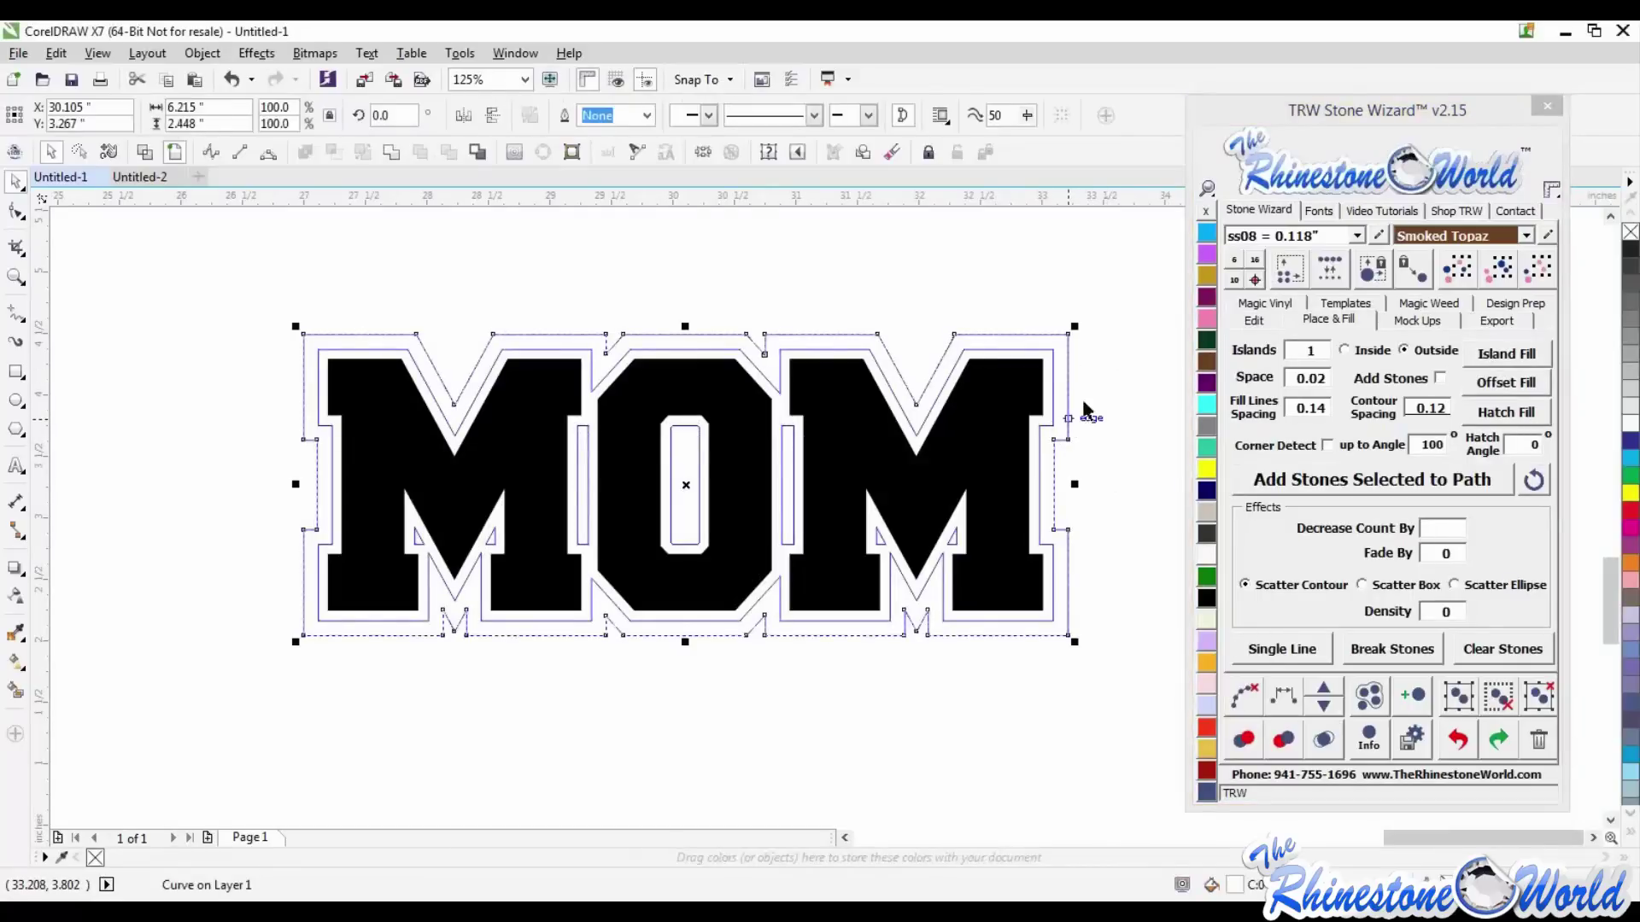
left_click(1207, 577)
left_click(1109, 547)
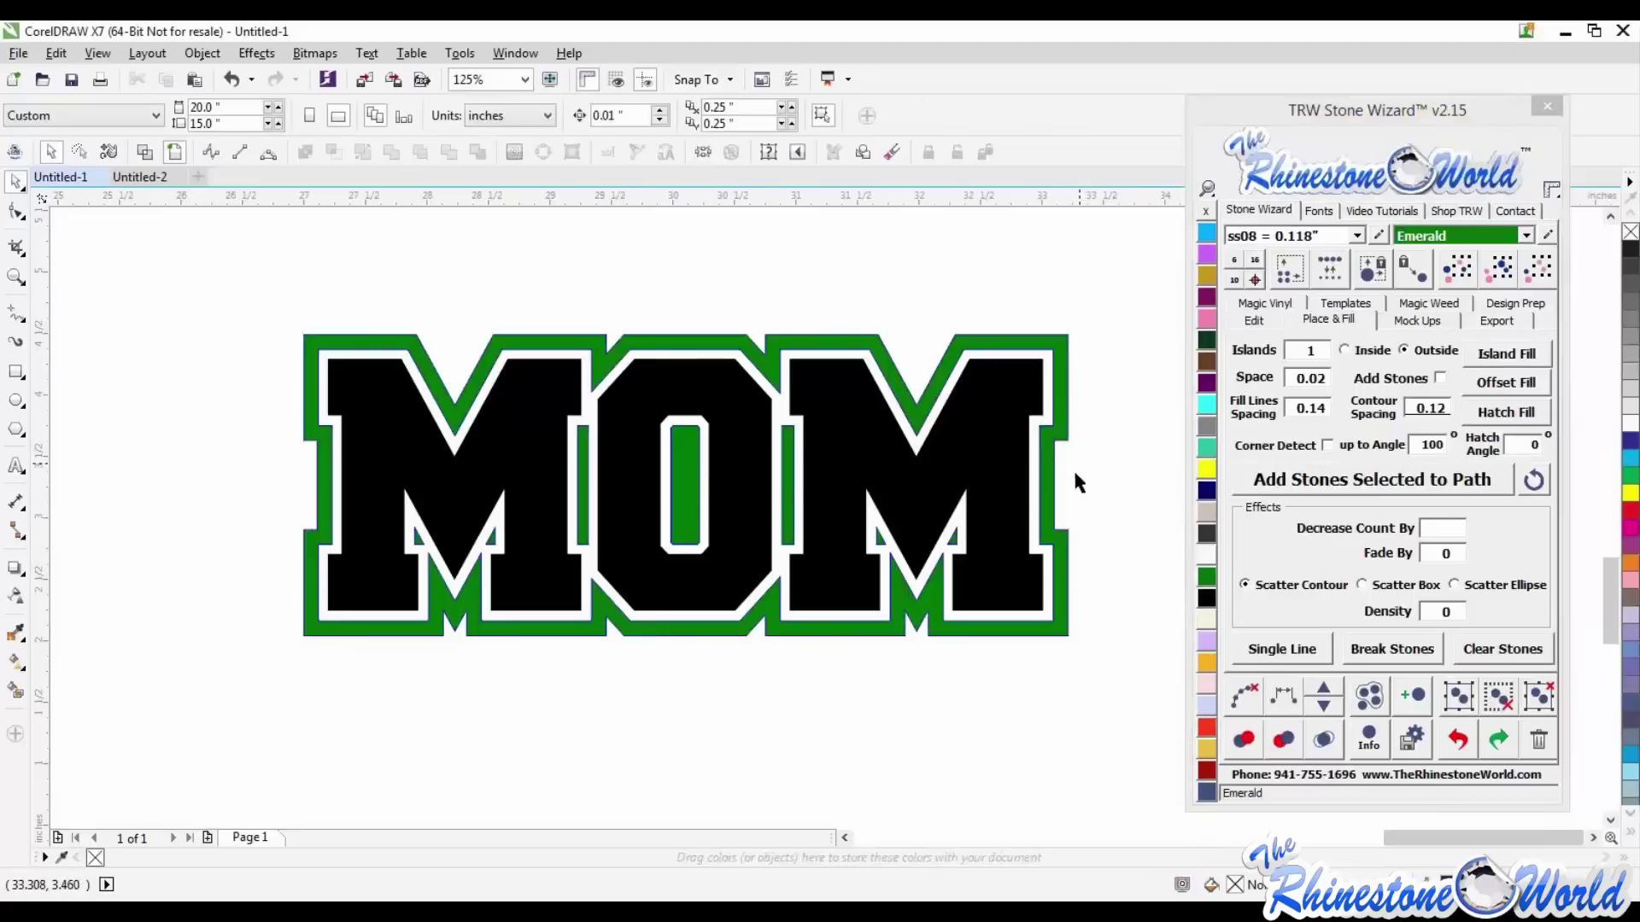
- Fill the inner MOM outline with Citrine yellow
left_click(1045, 427)
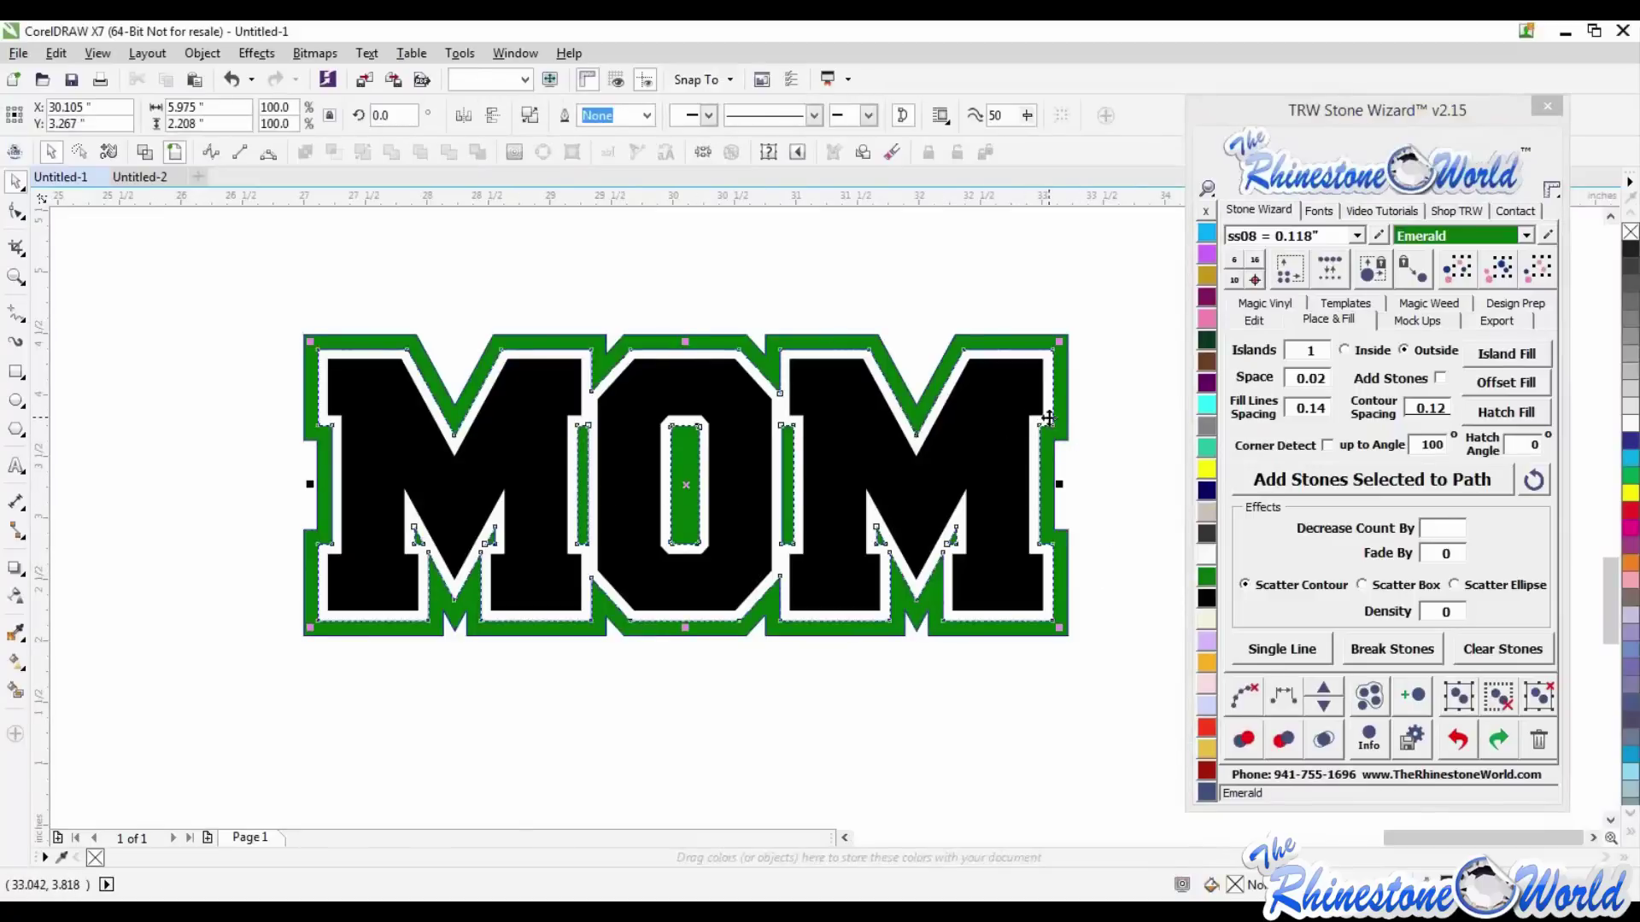
left_click(1207, 469)
left_click(1125, 492)
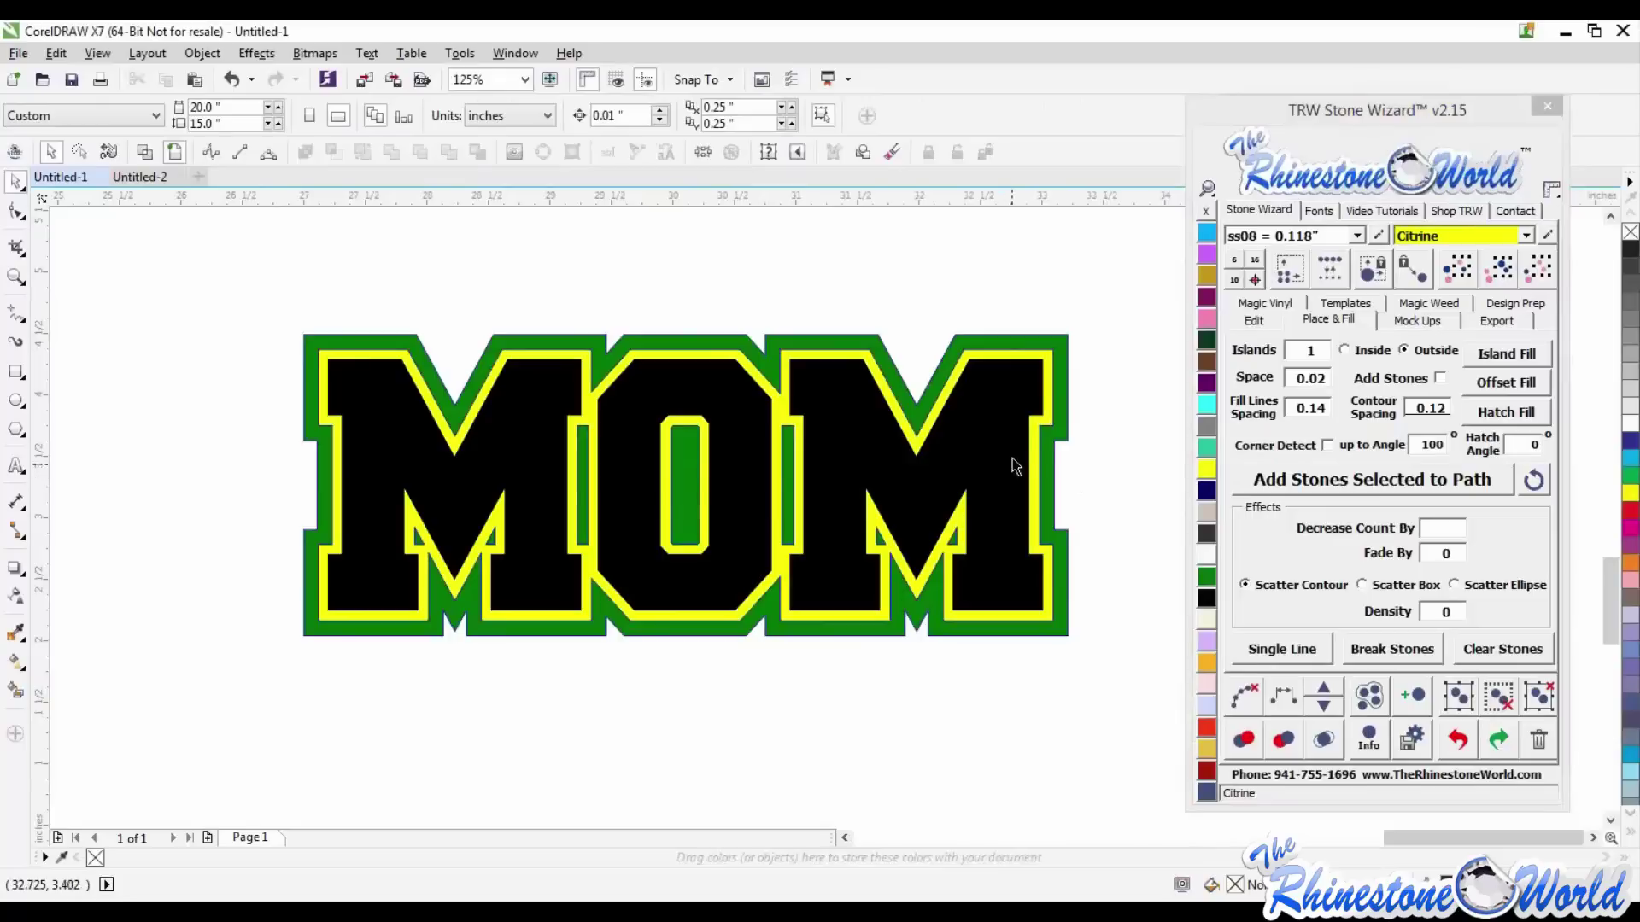
- Try moving the black MOM text and the yellow shape off the green shape, and undo both moves
left_click(971, 464)
left_click_drag(969, 459, 803, 567)
left_click_drag(996, 451, 1006, 596)
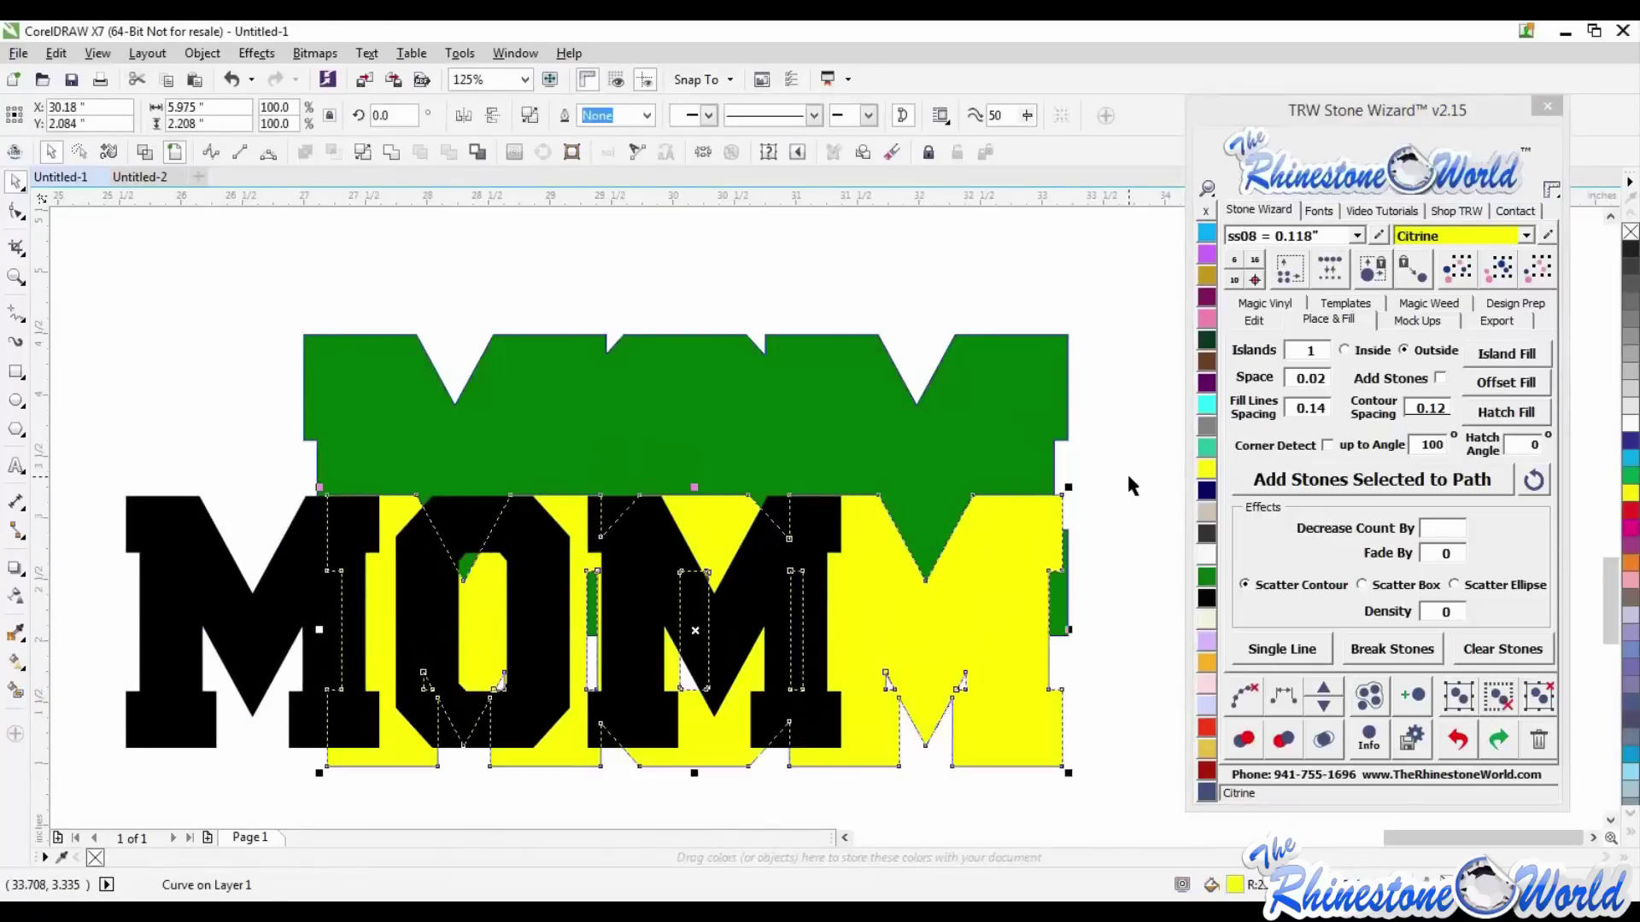
key("ctrl+z")
key("ctrl+z")
left_click(1093, 453)
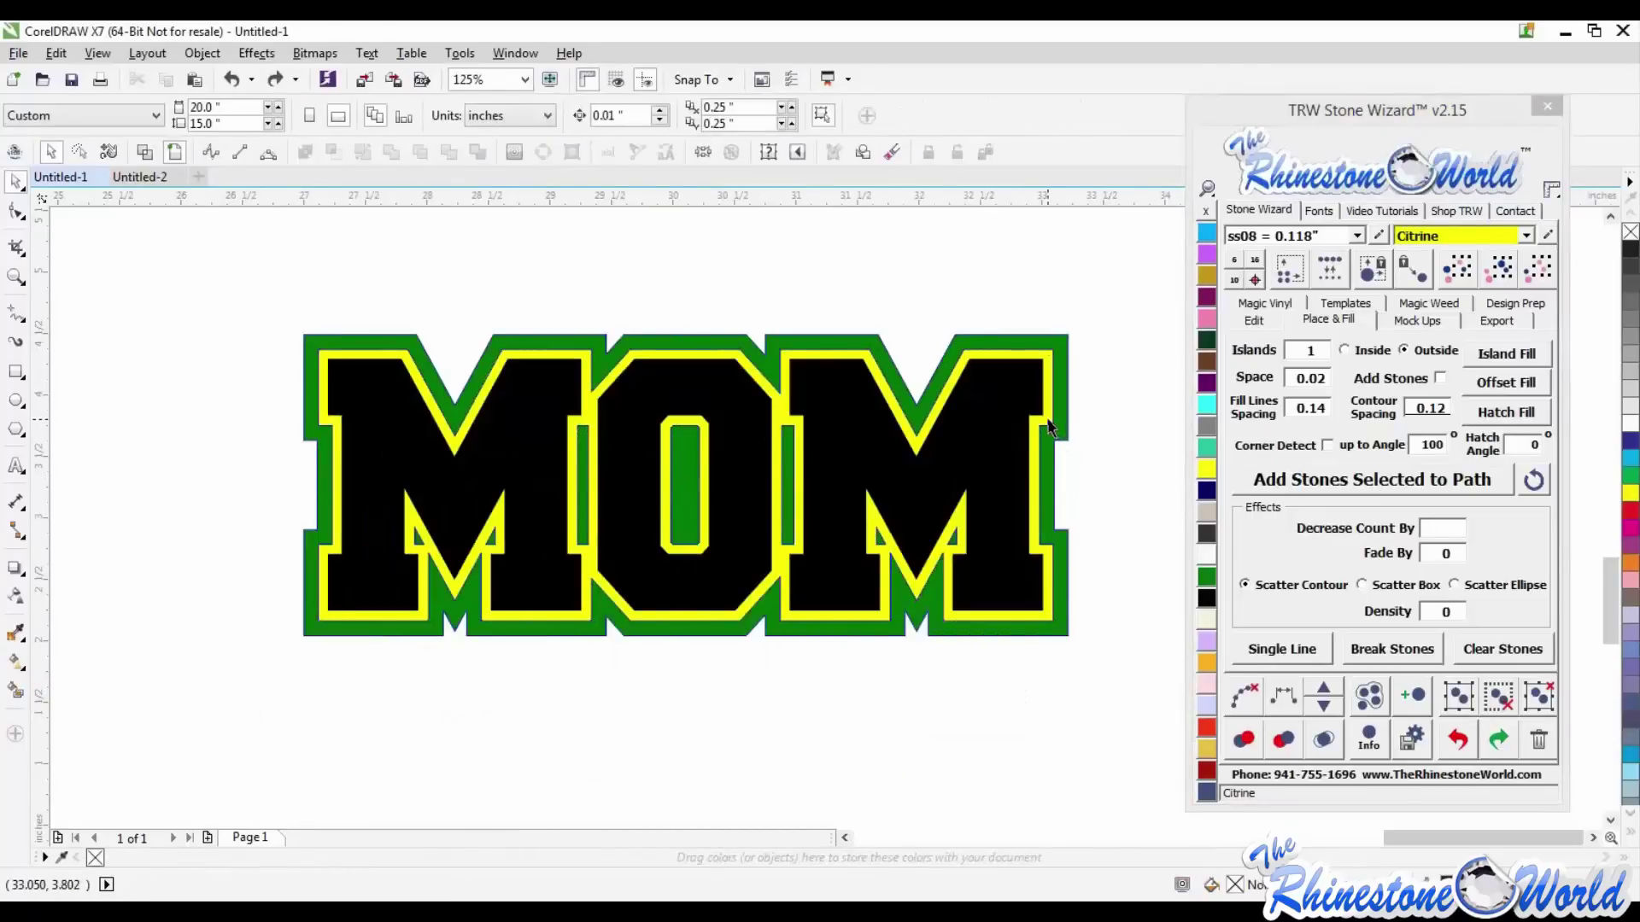
- Select the yellow and green MOM outline shapes together and cut the yellow shape out of the green one
left_click(1050, 427)
left_click(1066, 427, "shift")
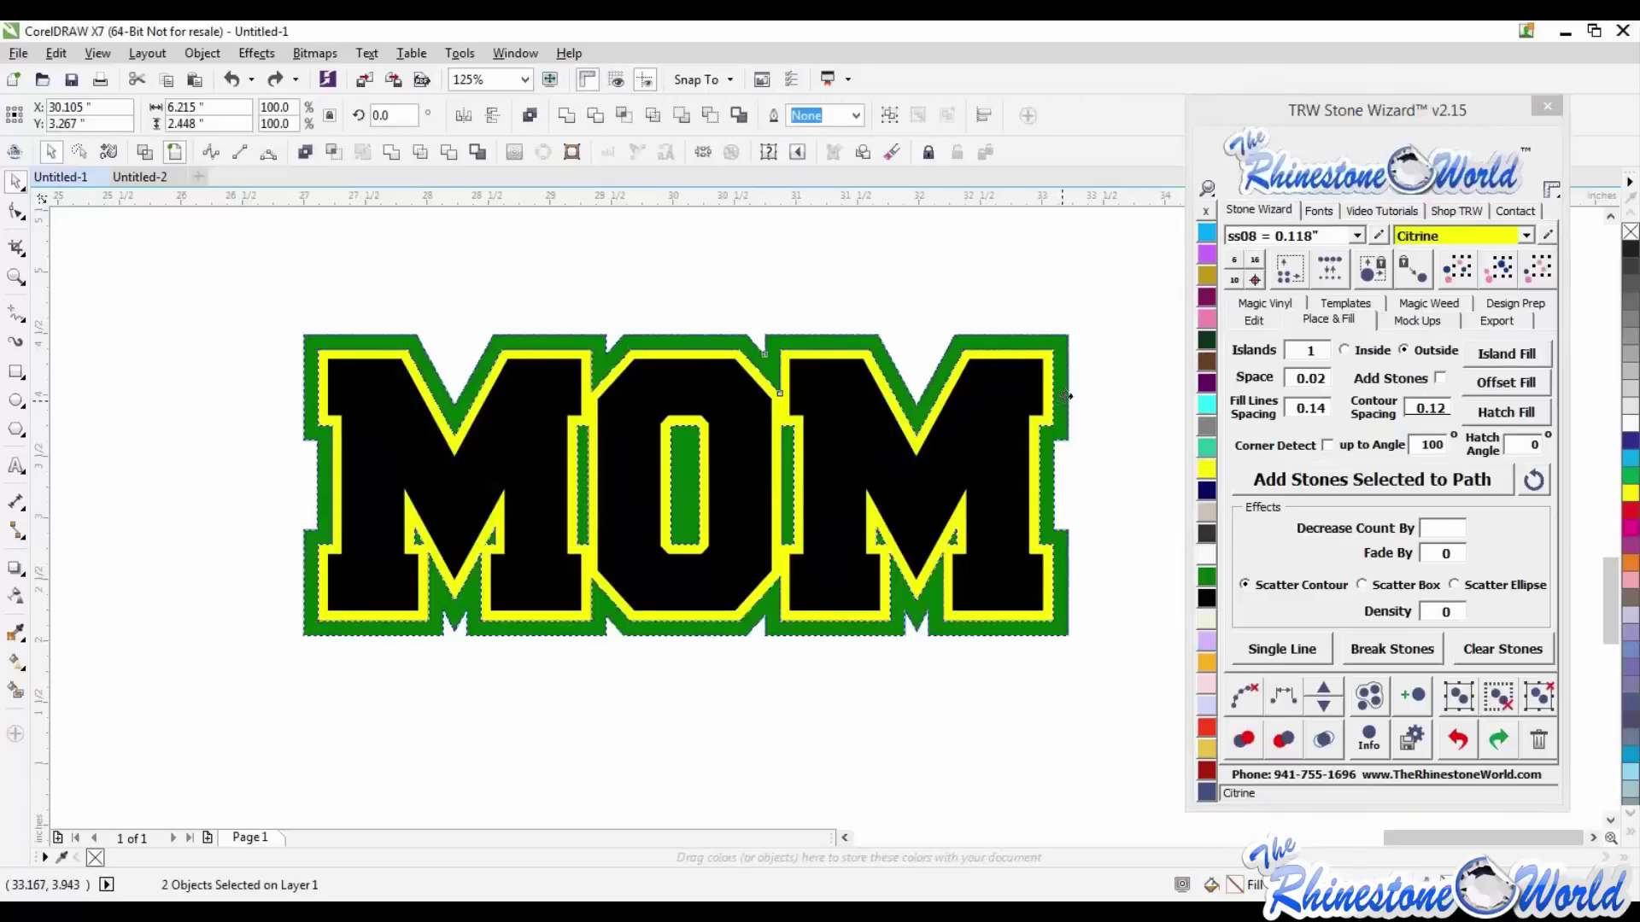
left_click_drag(1066, 397, 1109, 295)
key("ctrl+z")
left_click(451, 147)
left_click(724, 258)
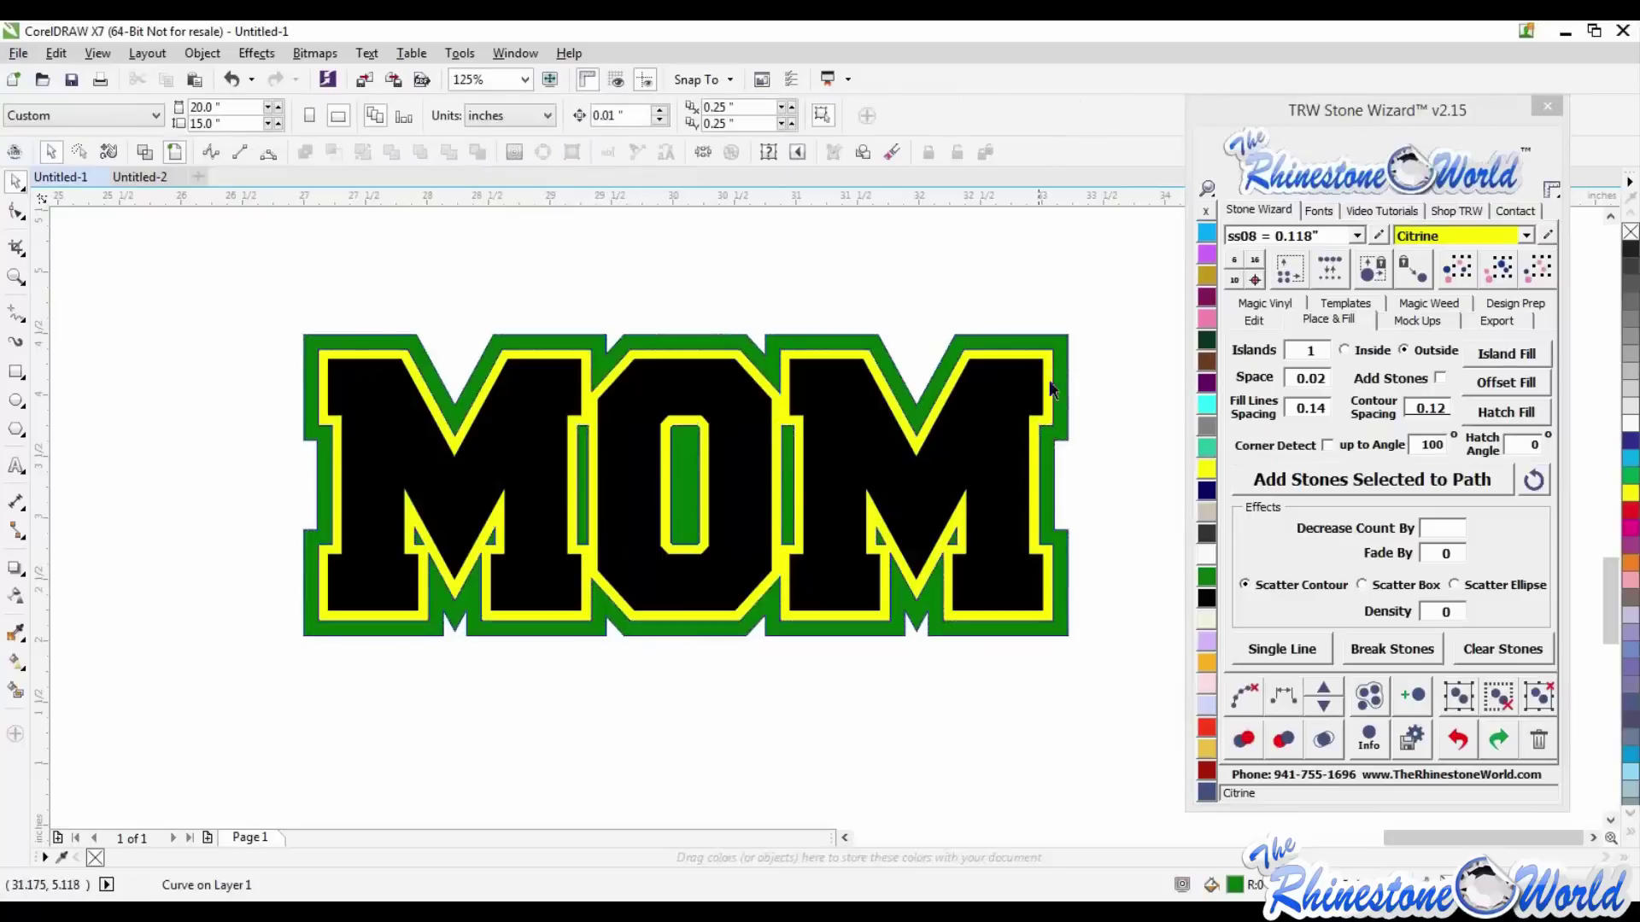
- Try deleting the yellow shape and moving the MOM text and green border apart, and undo the two moves
left_click(1049, 396)
key("Delete")
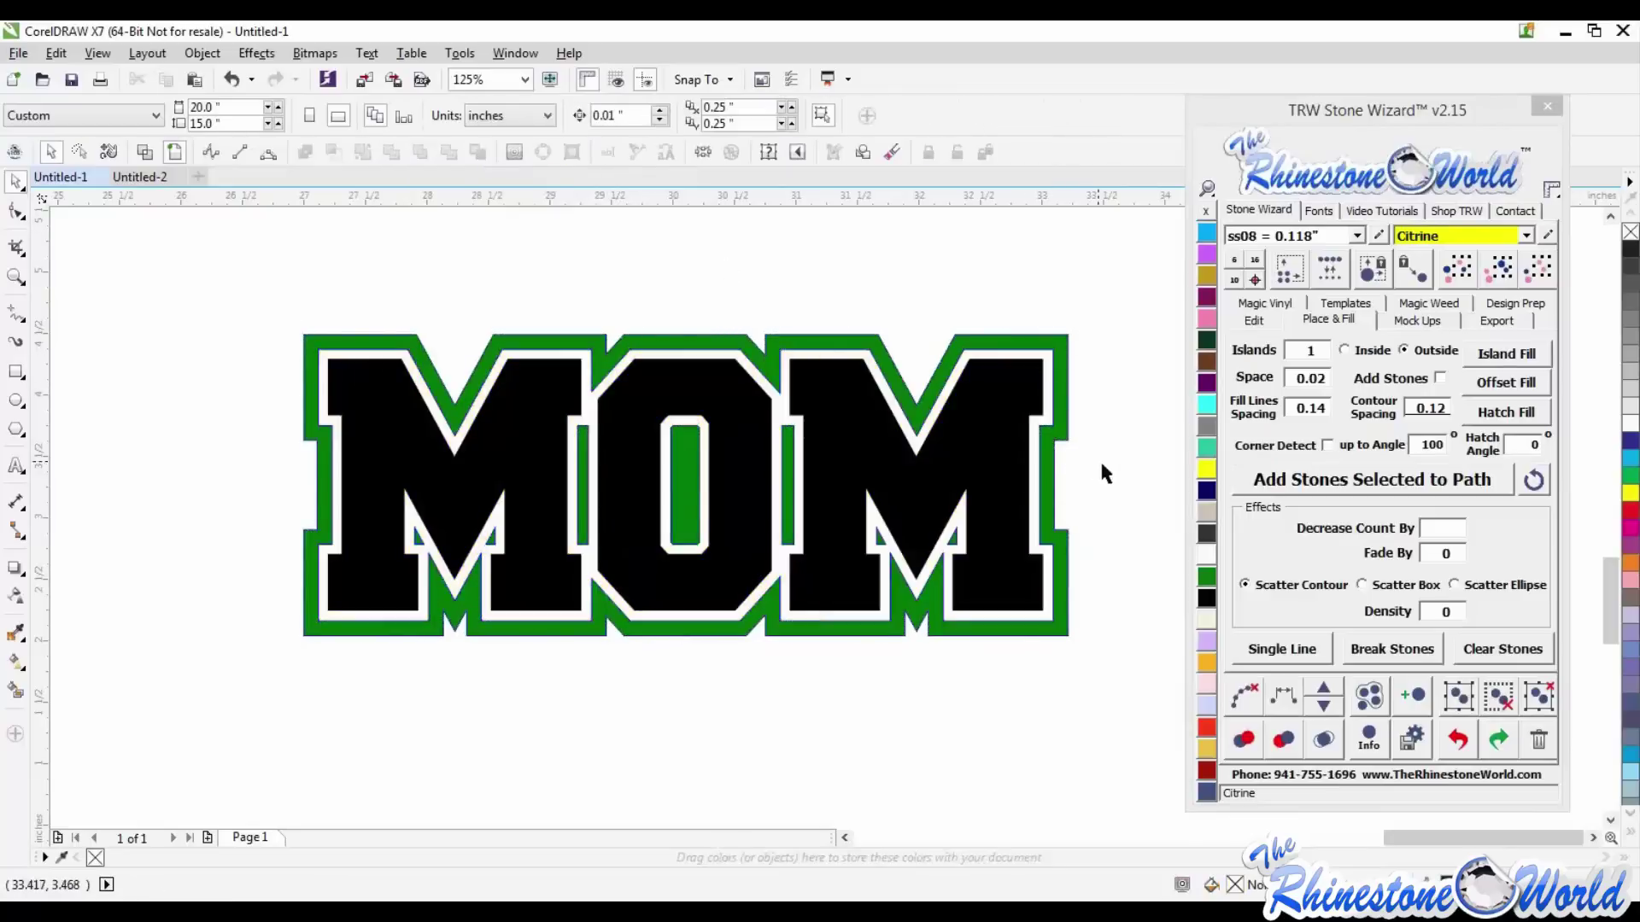
left_click_drag(1002, 431, 855, 594)
left_click_drag(1046, 472, 1107, 400)
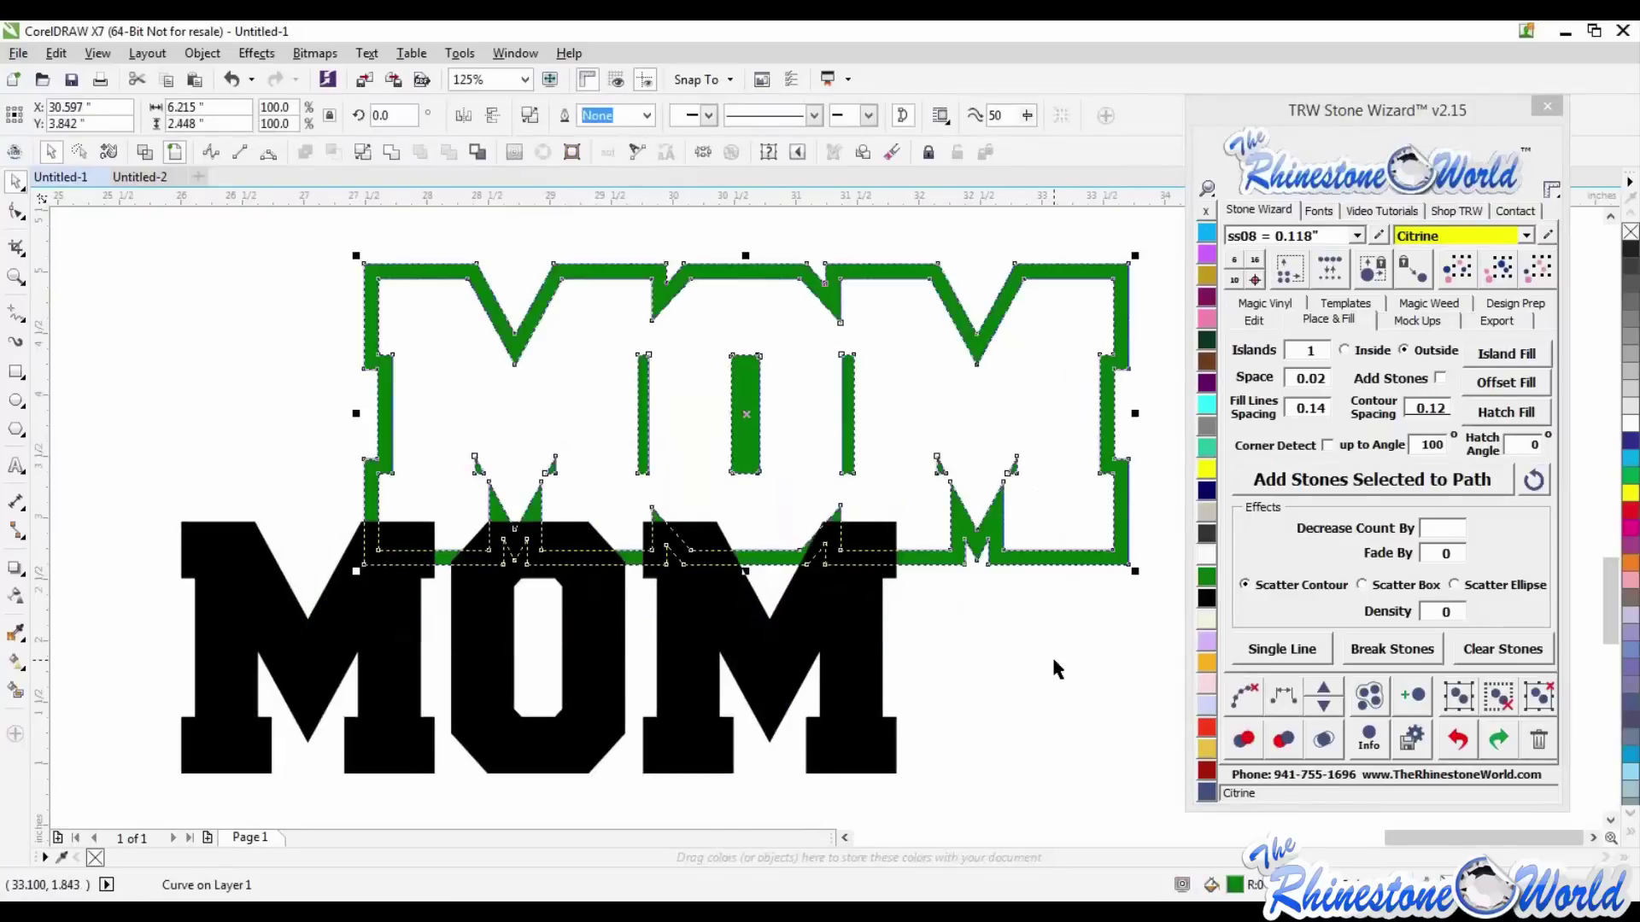
key("ctrl+z")
key("ctrl+z")
left_click(1100, 519)
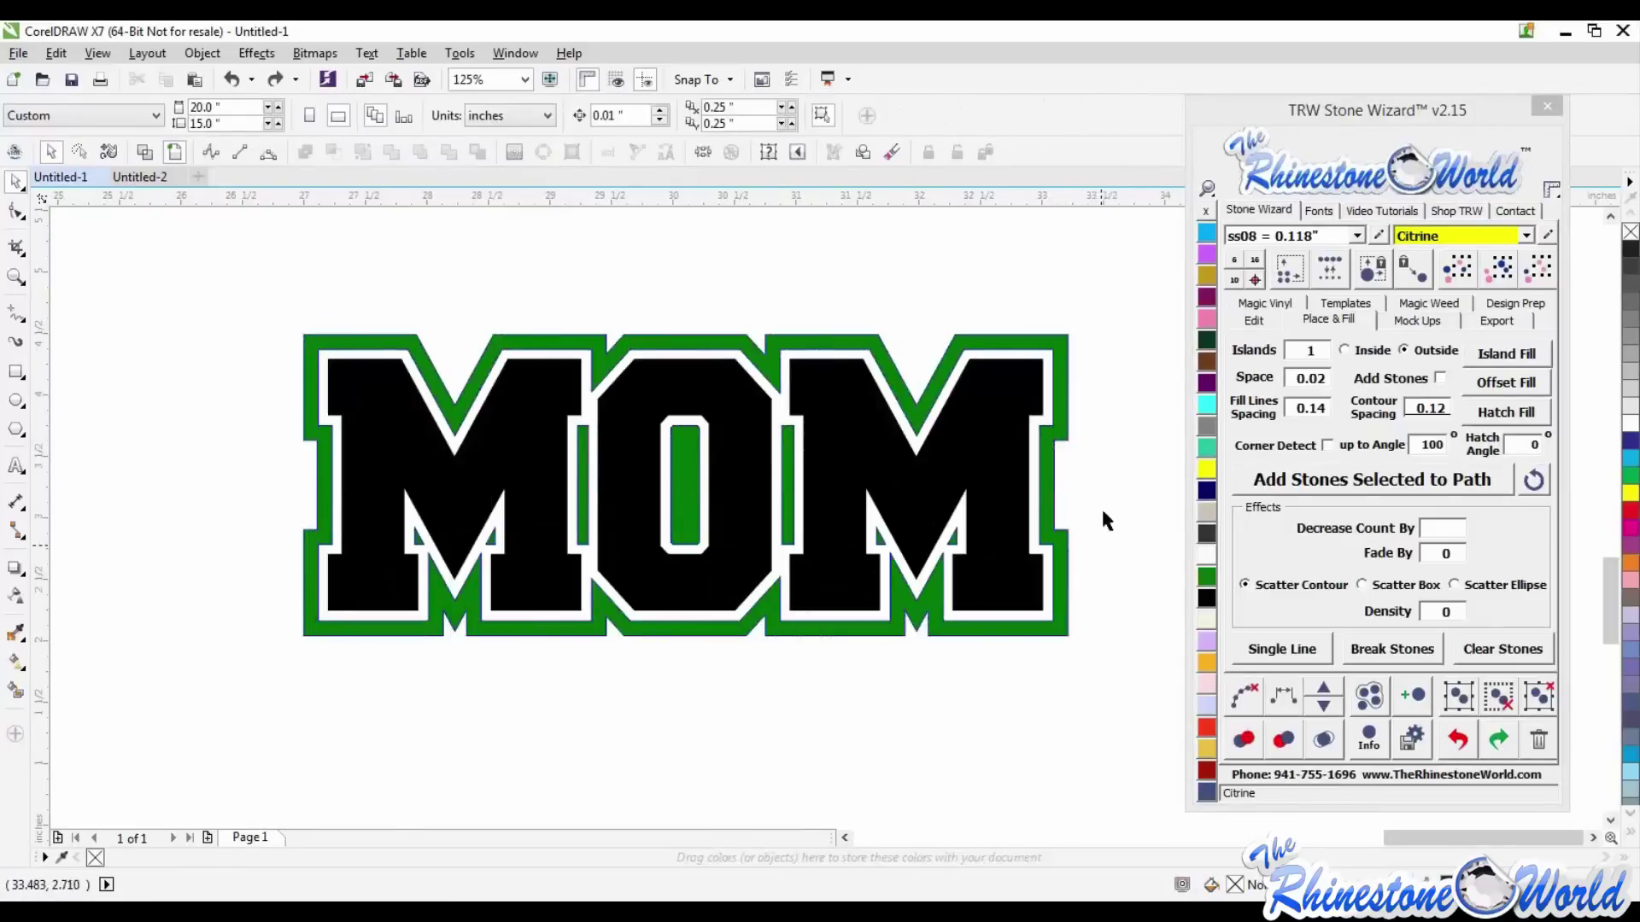
- Try removing the thin outlines from the MOM text and green border, and restore the deleted yellow shape
left_click_drag(1123, 255, 205, 718)
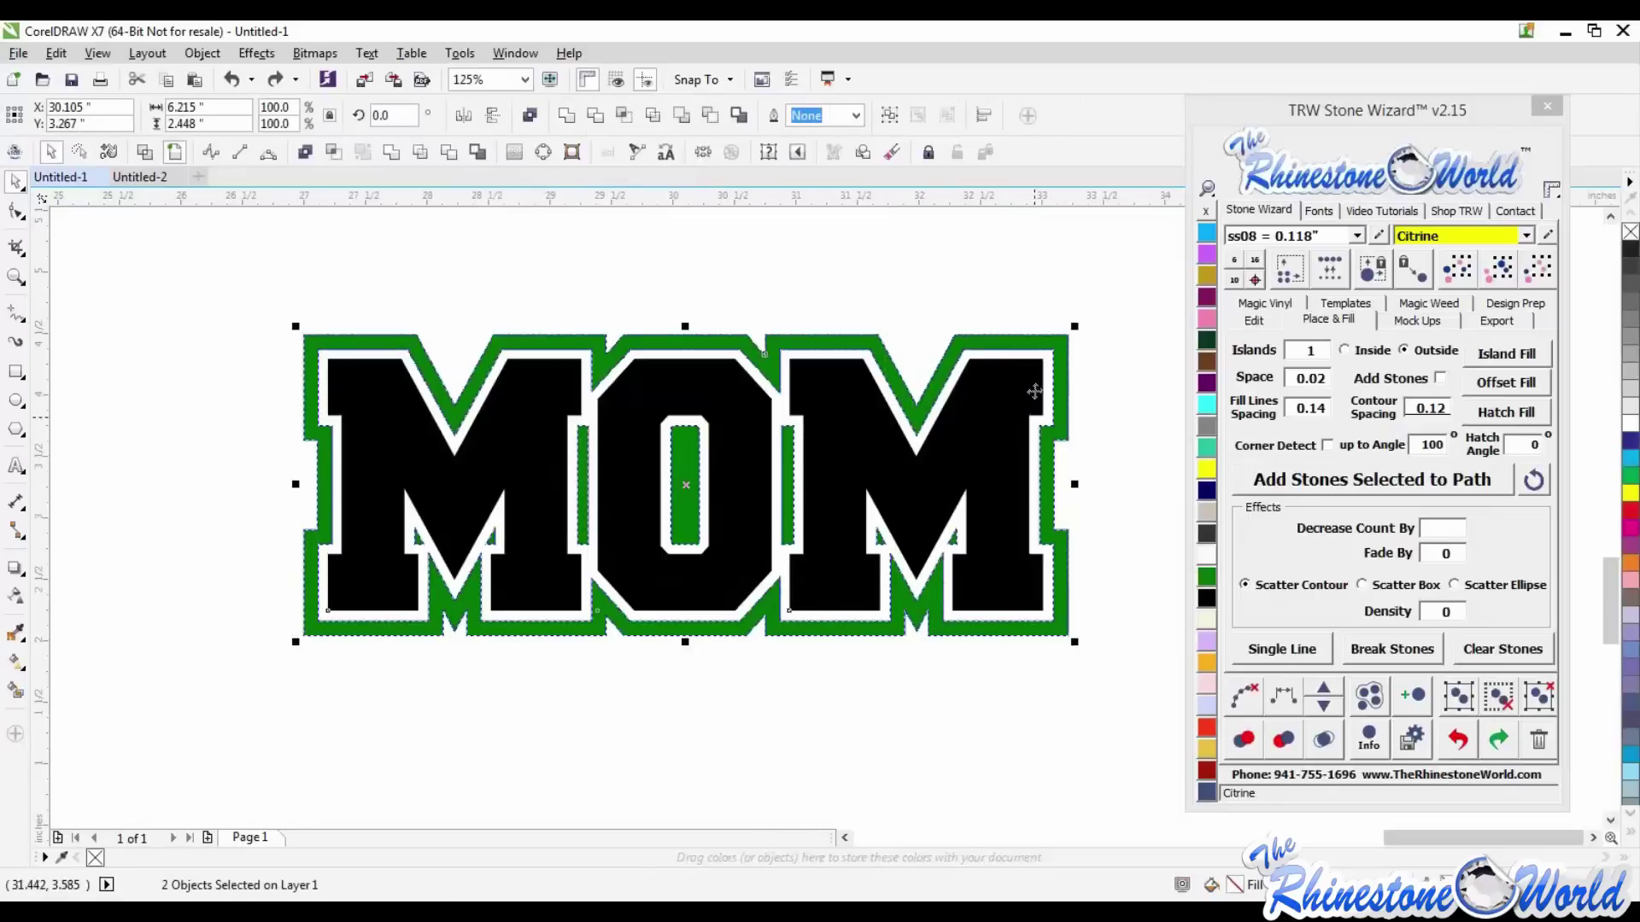
left_click(1096, 455)
scroll(1059, 430, "up", 3)
scroll(1060, 430, "up", 2)
scroll(1060, 429, "down", 4)
left_click_drag(1117, 260, 152, 723)
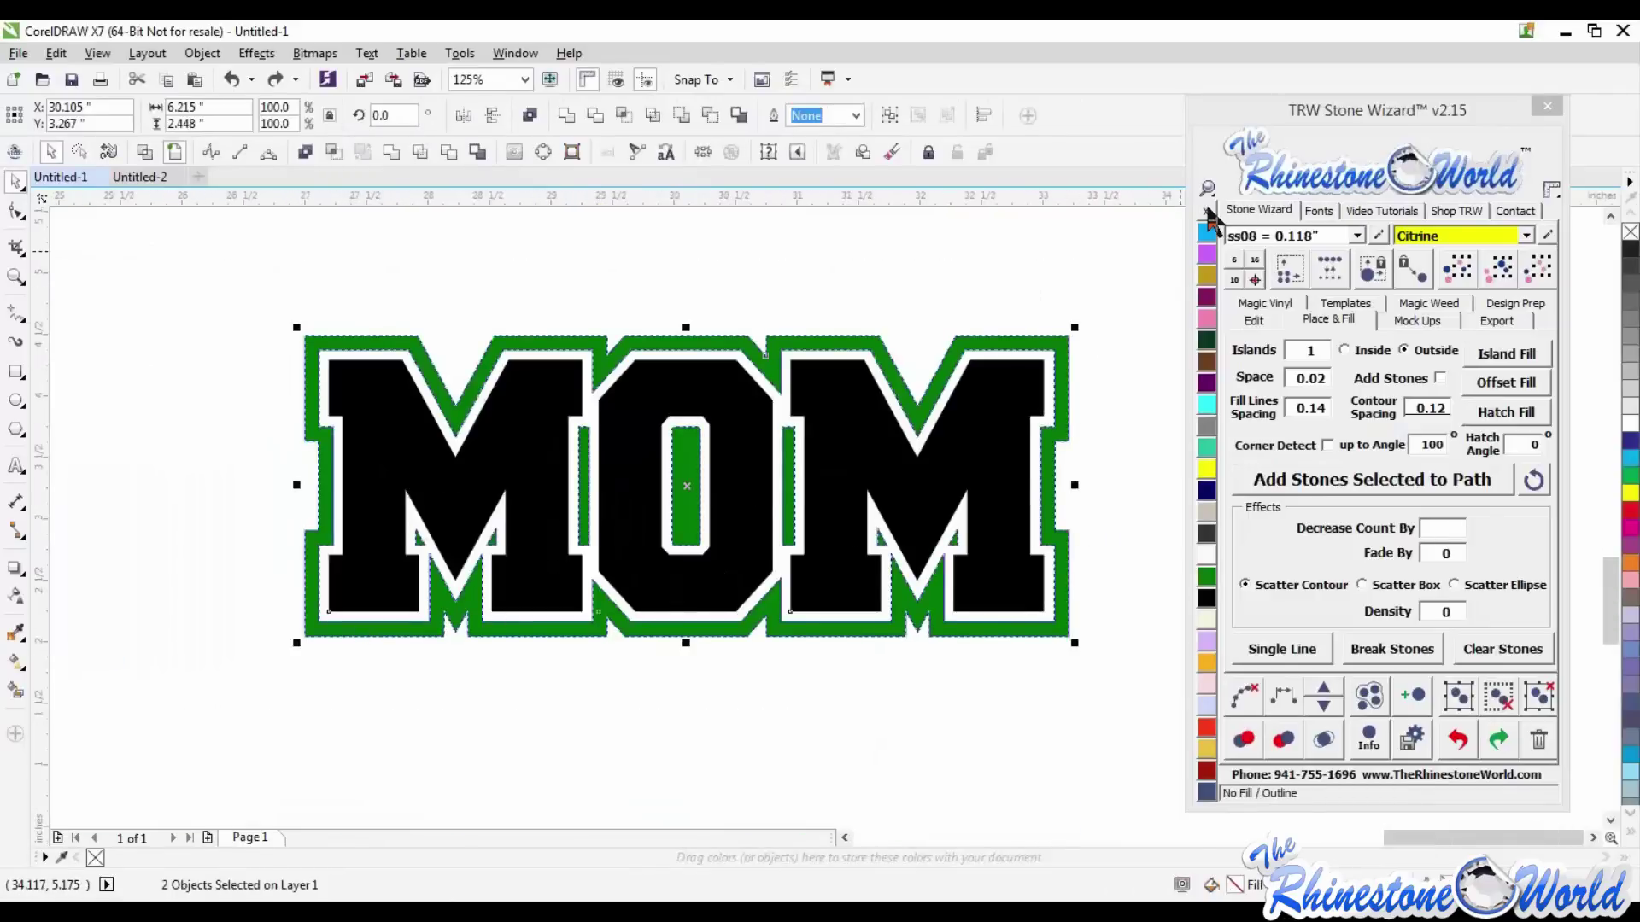
left_click(1136, 354)
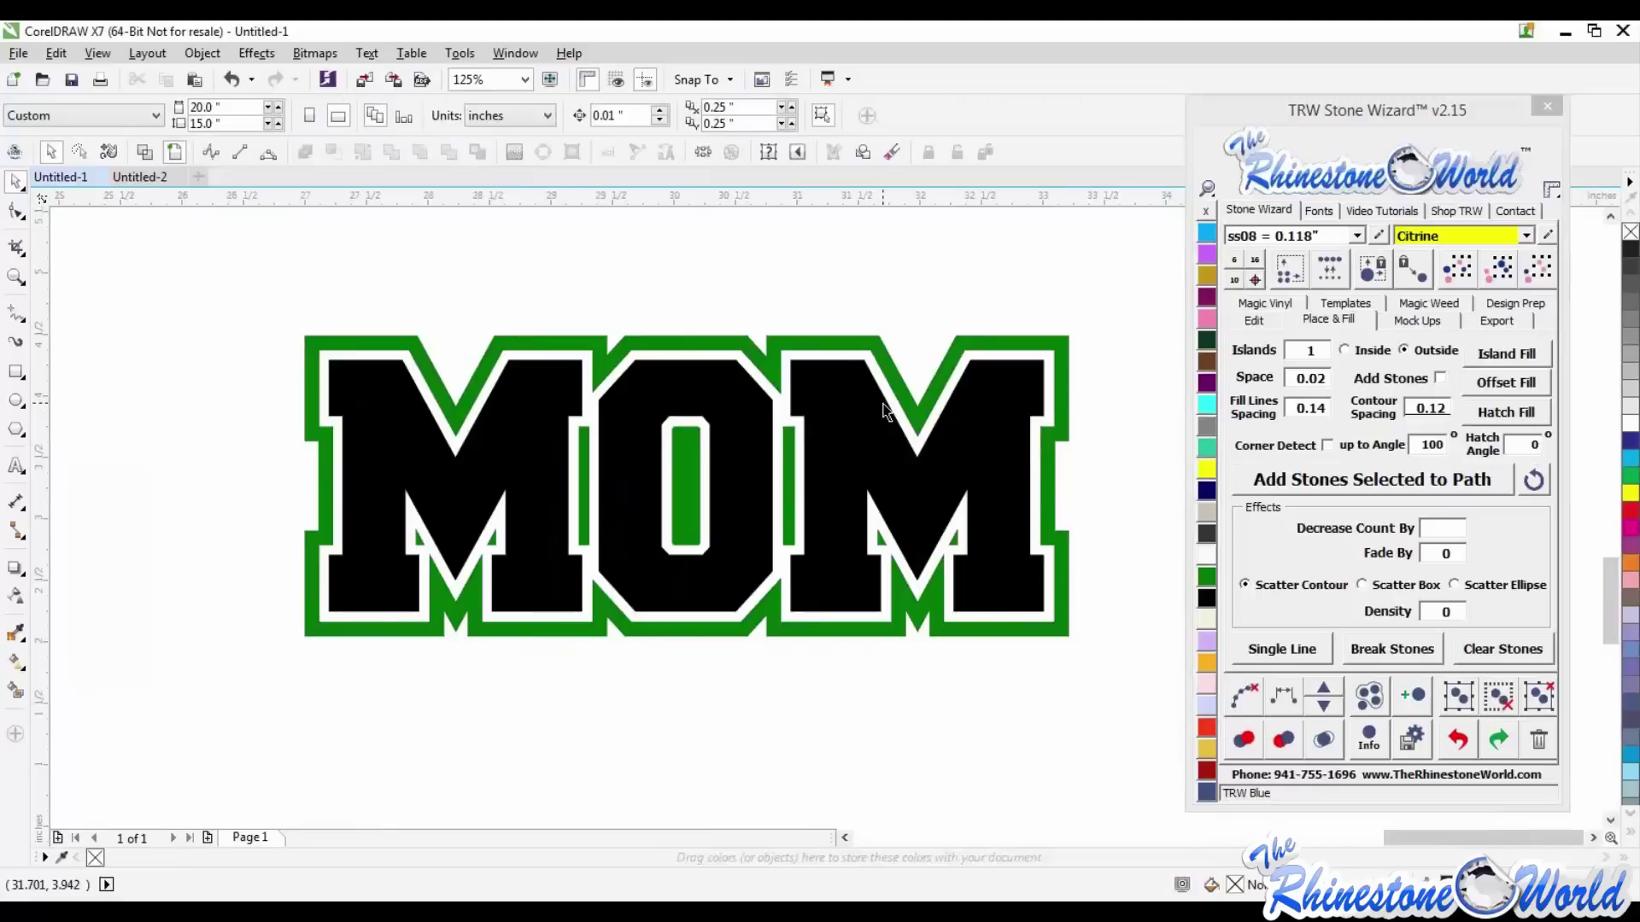
left_click(1083, 443)
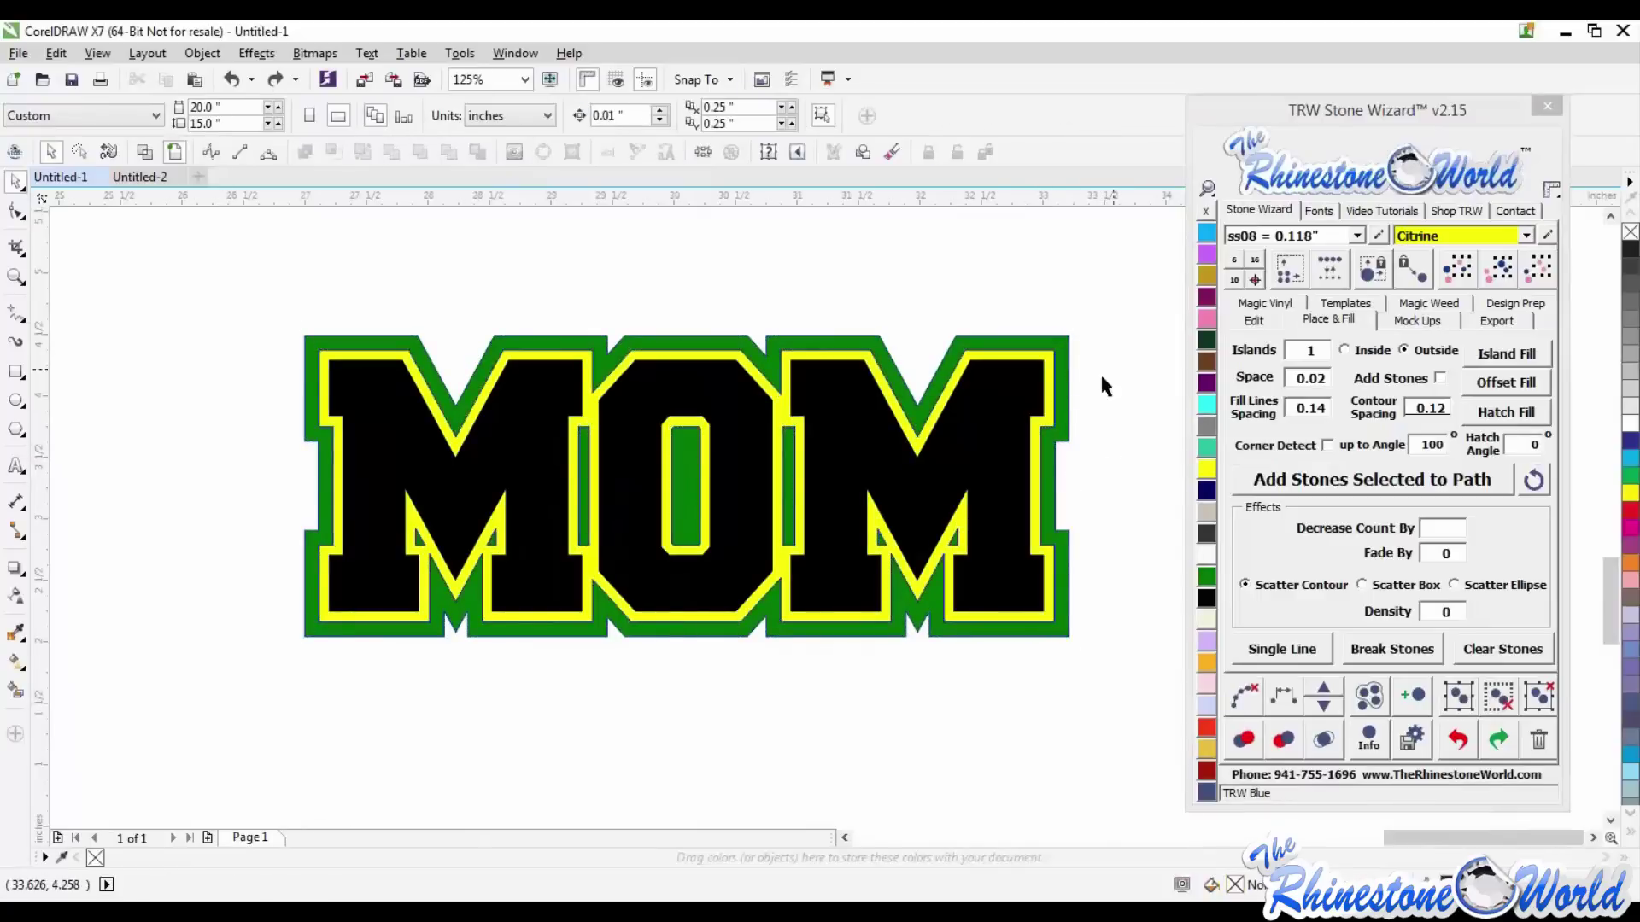
- Recolour the inner yellow MOM outline shape to light grey
left_click(1049, 427)
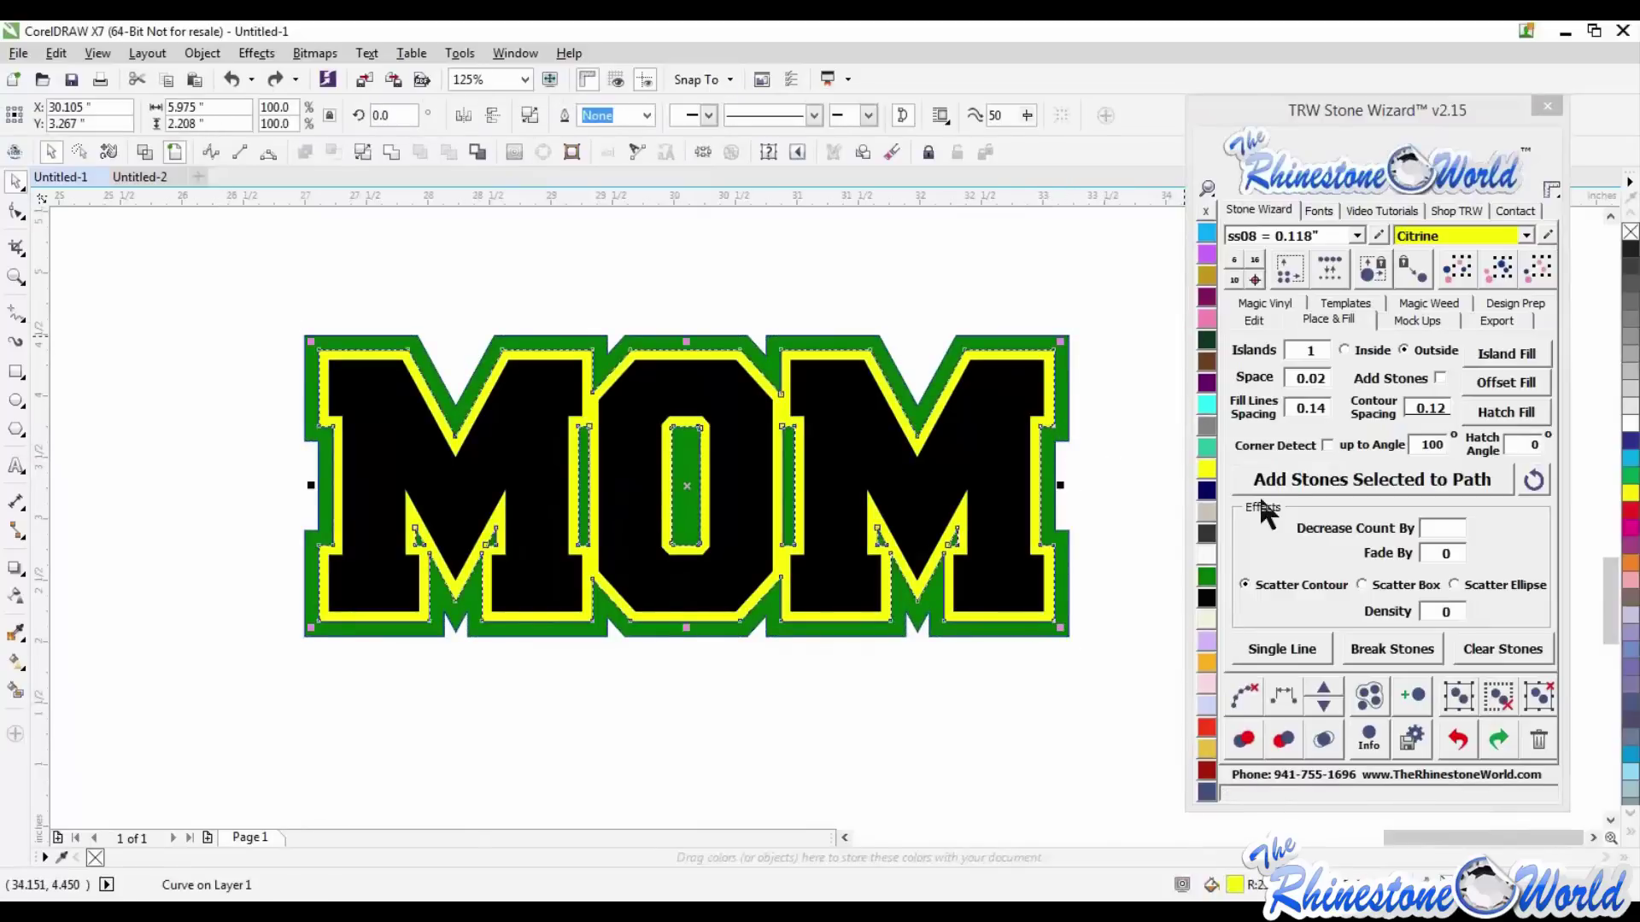
left_click(1631, 353)
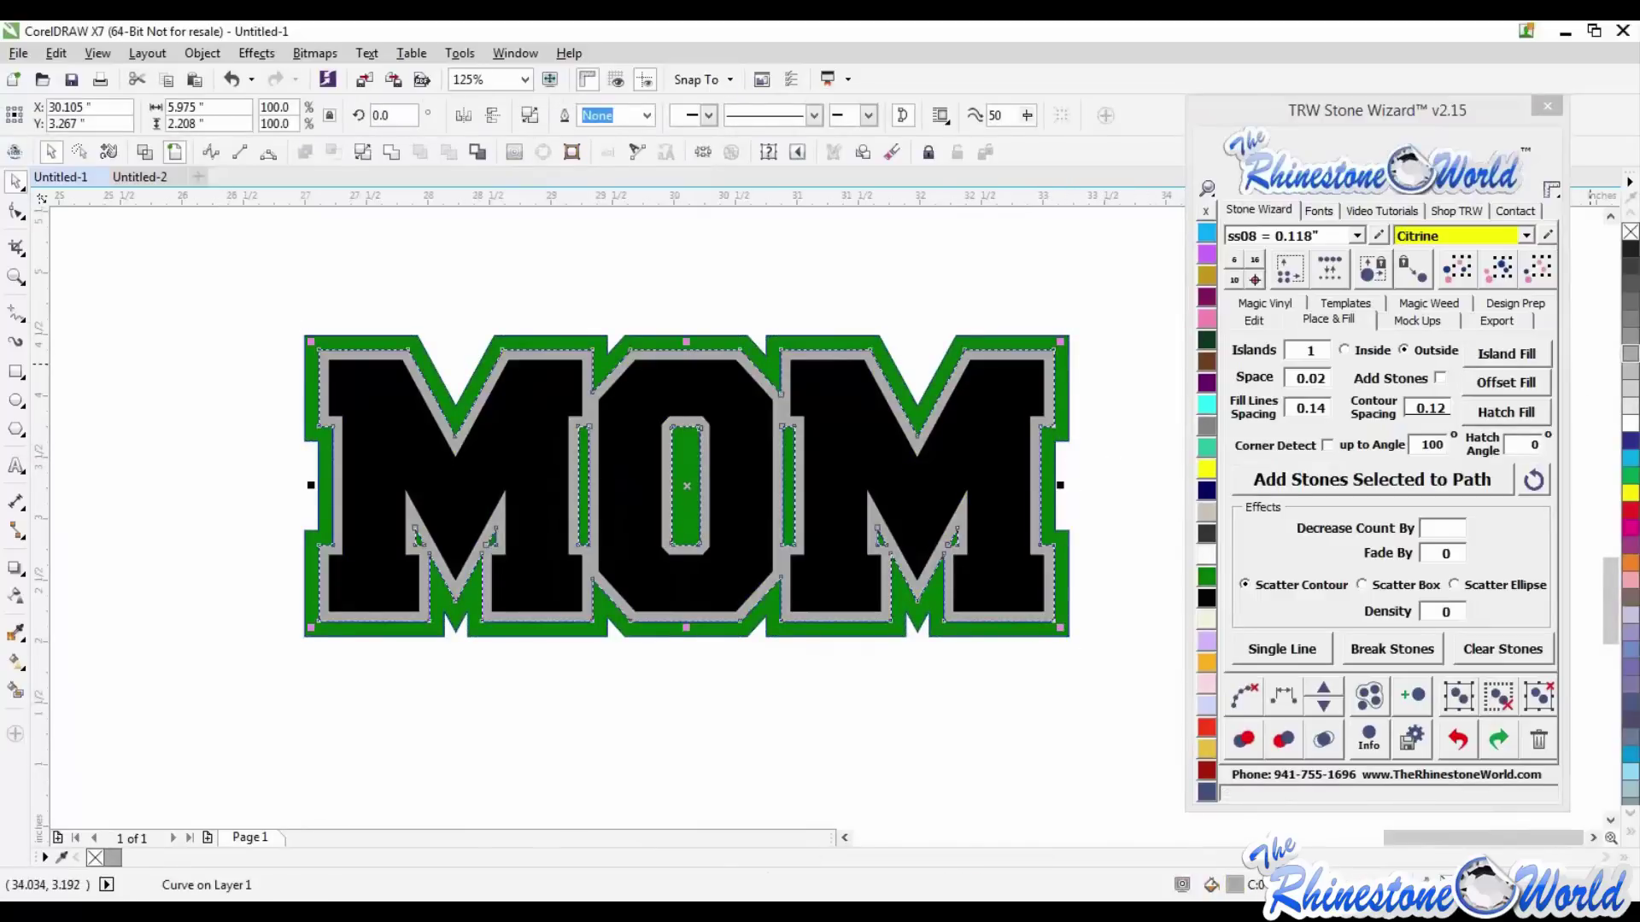
left_click(1113, 505)
- Remove the thin outlines from the MOM text and its two border shapes, and group the three objects
scroll(1037, 502, "down", 1)
left_click_drag(1119, 330, 568, 641)
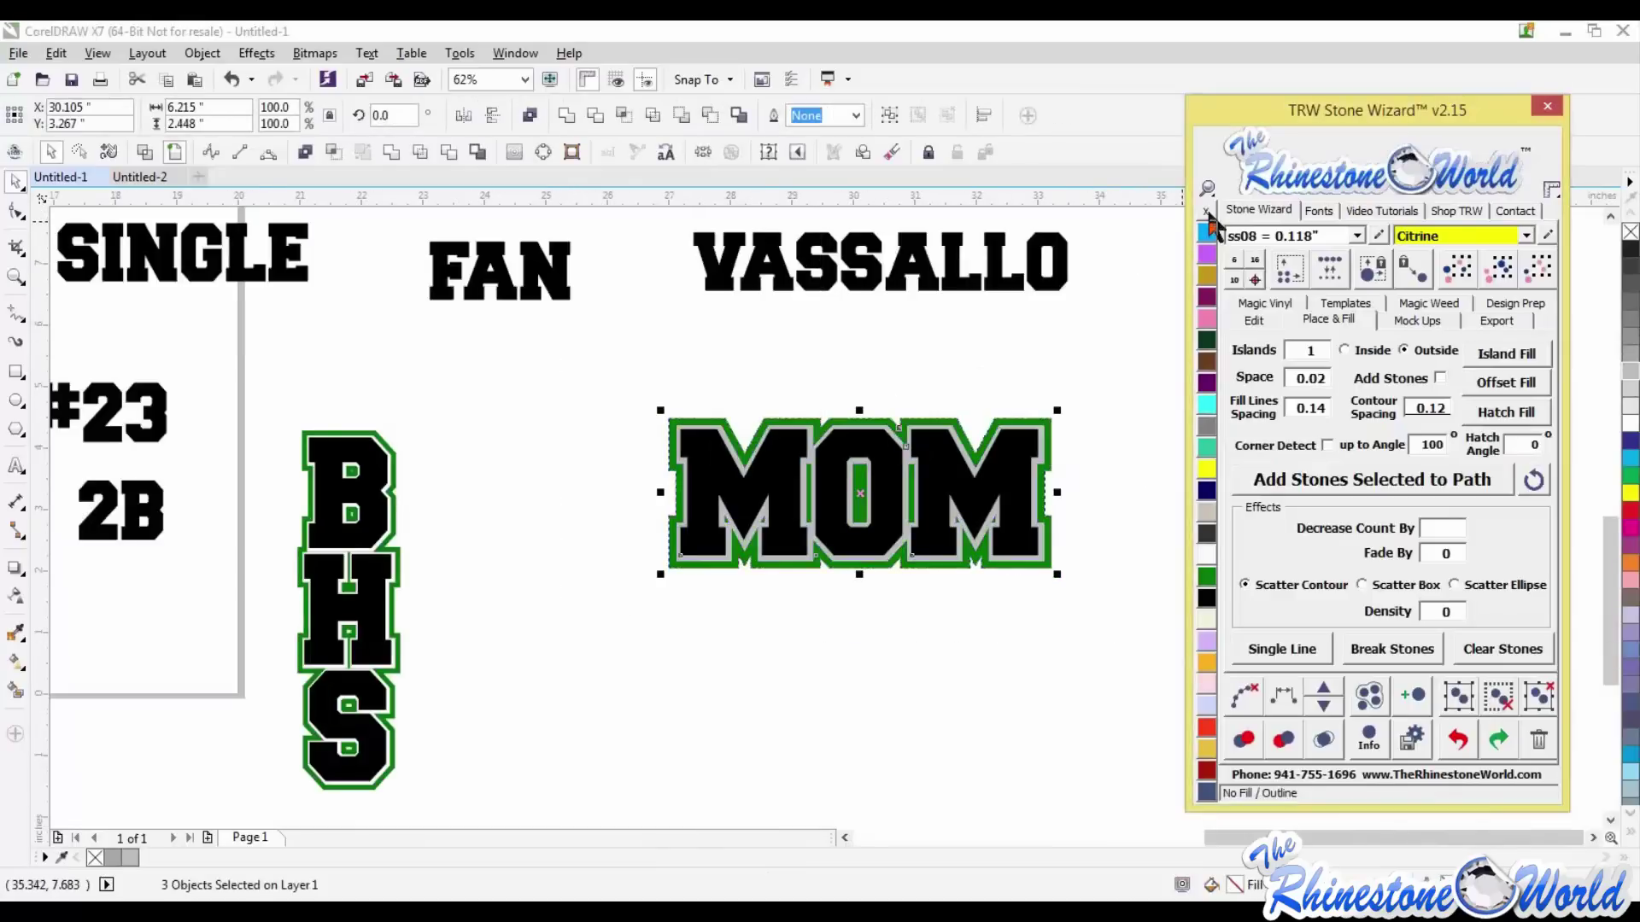
scroll(950, 489, "down", 1)
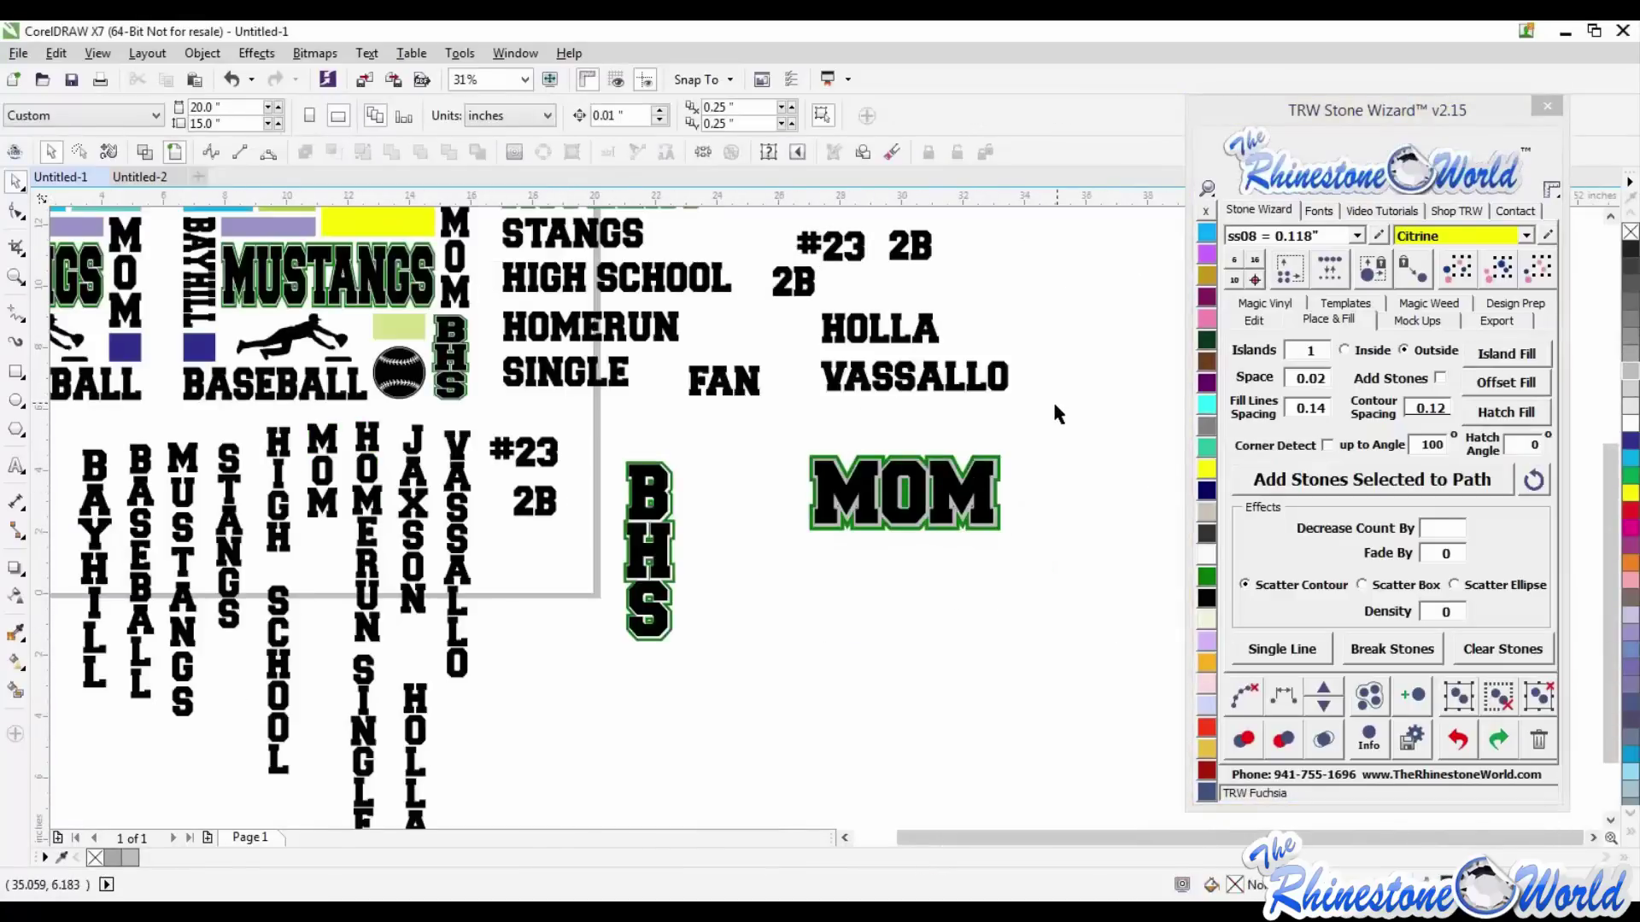
left_click(1458, 696)
left_click(859, 623)
scroll(859, 624, "down", 1)
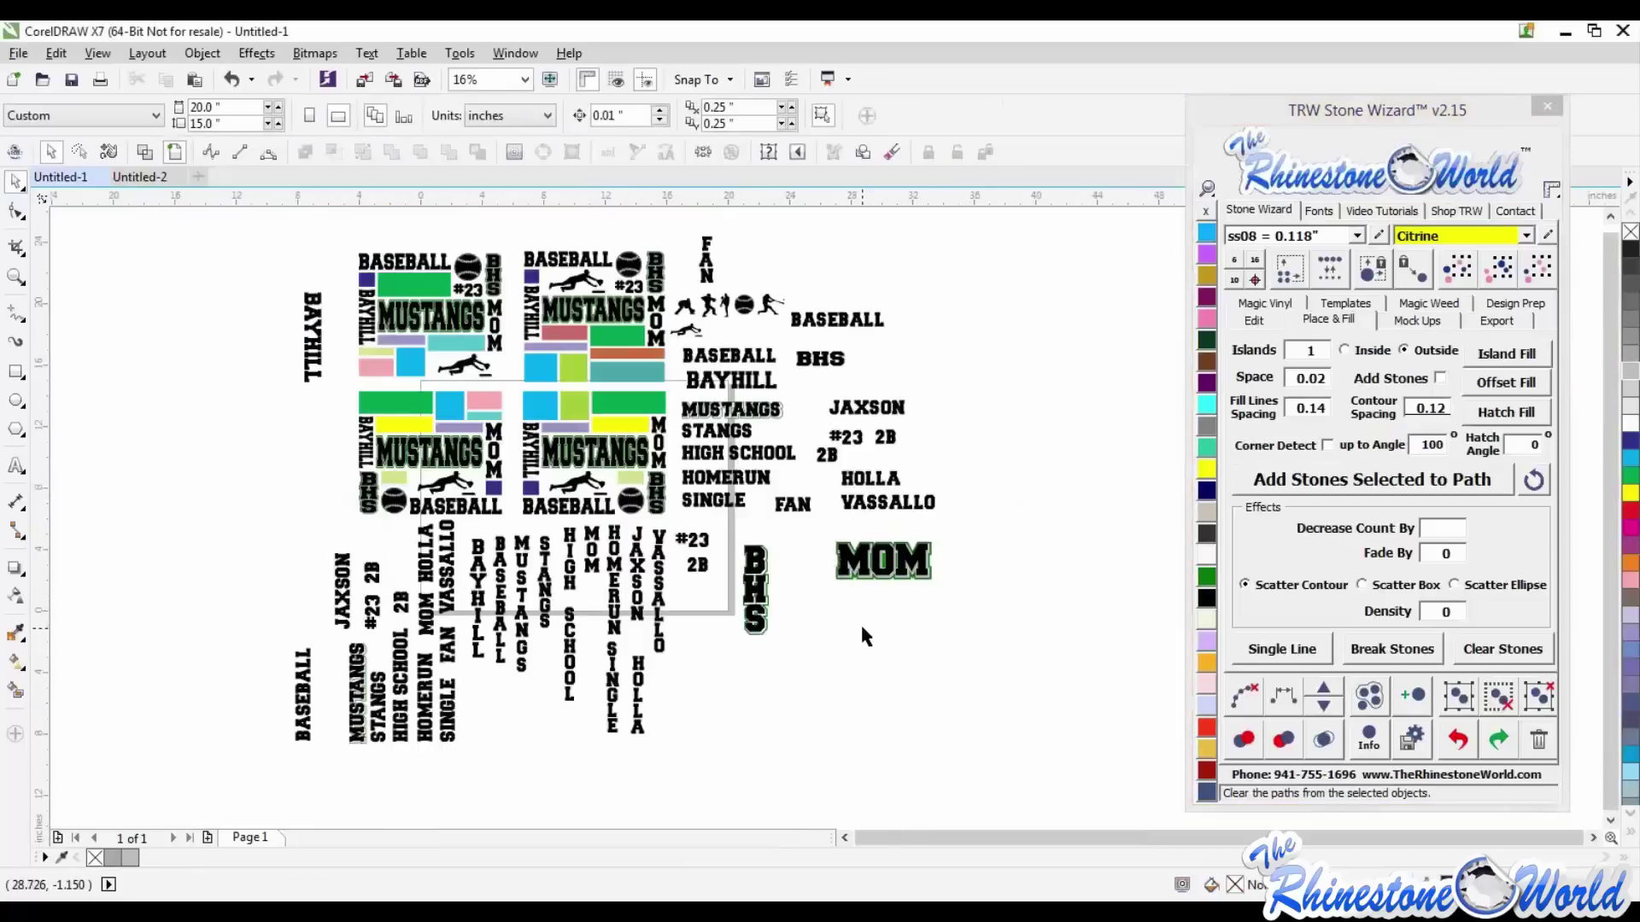
- Try fitting the outlined MOM group into the teal rectangle of the upper-right template with Magic Envelope, and undo the placement
scroll(629, 389, "up", 1)
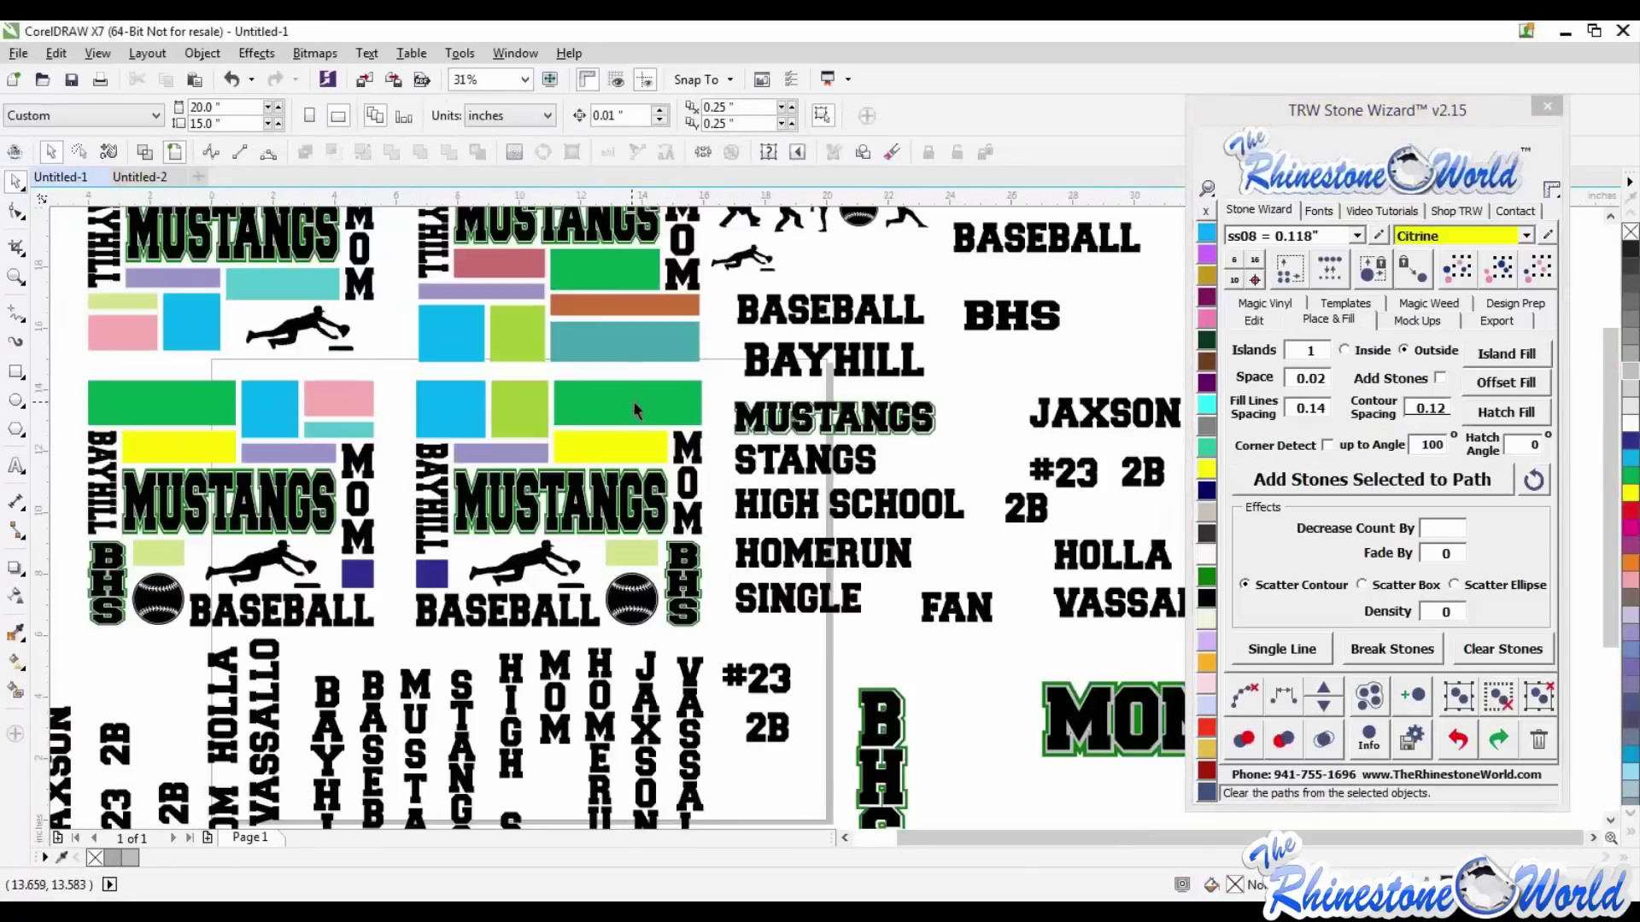
left_click(642, 337)
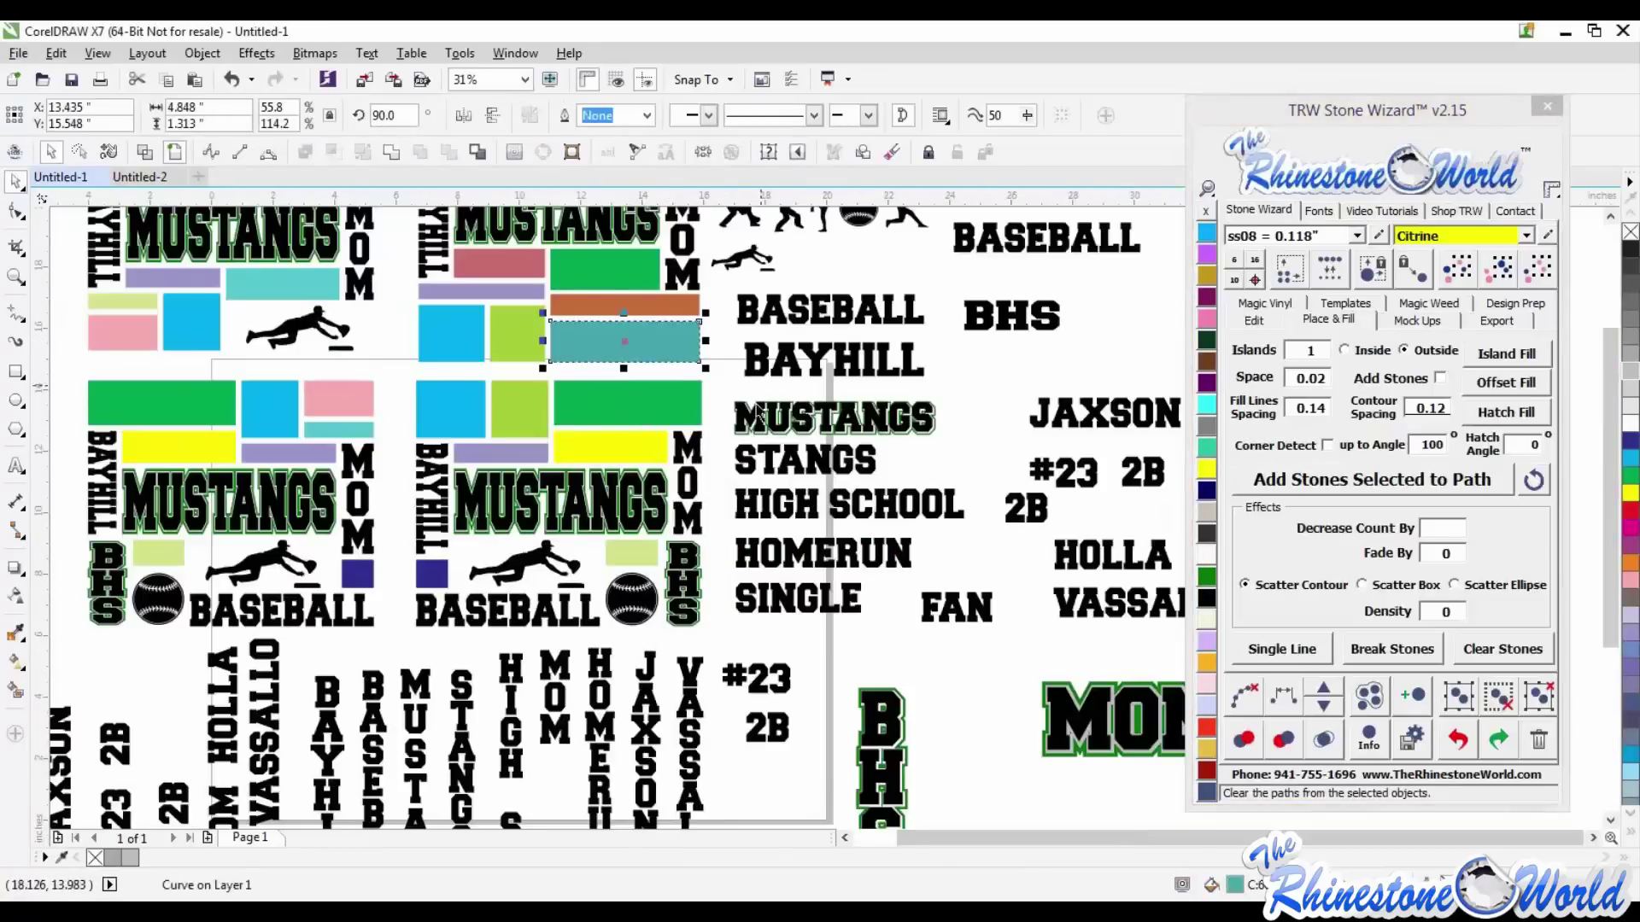
left_click(1096, 715, "shift")
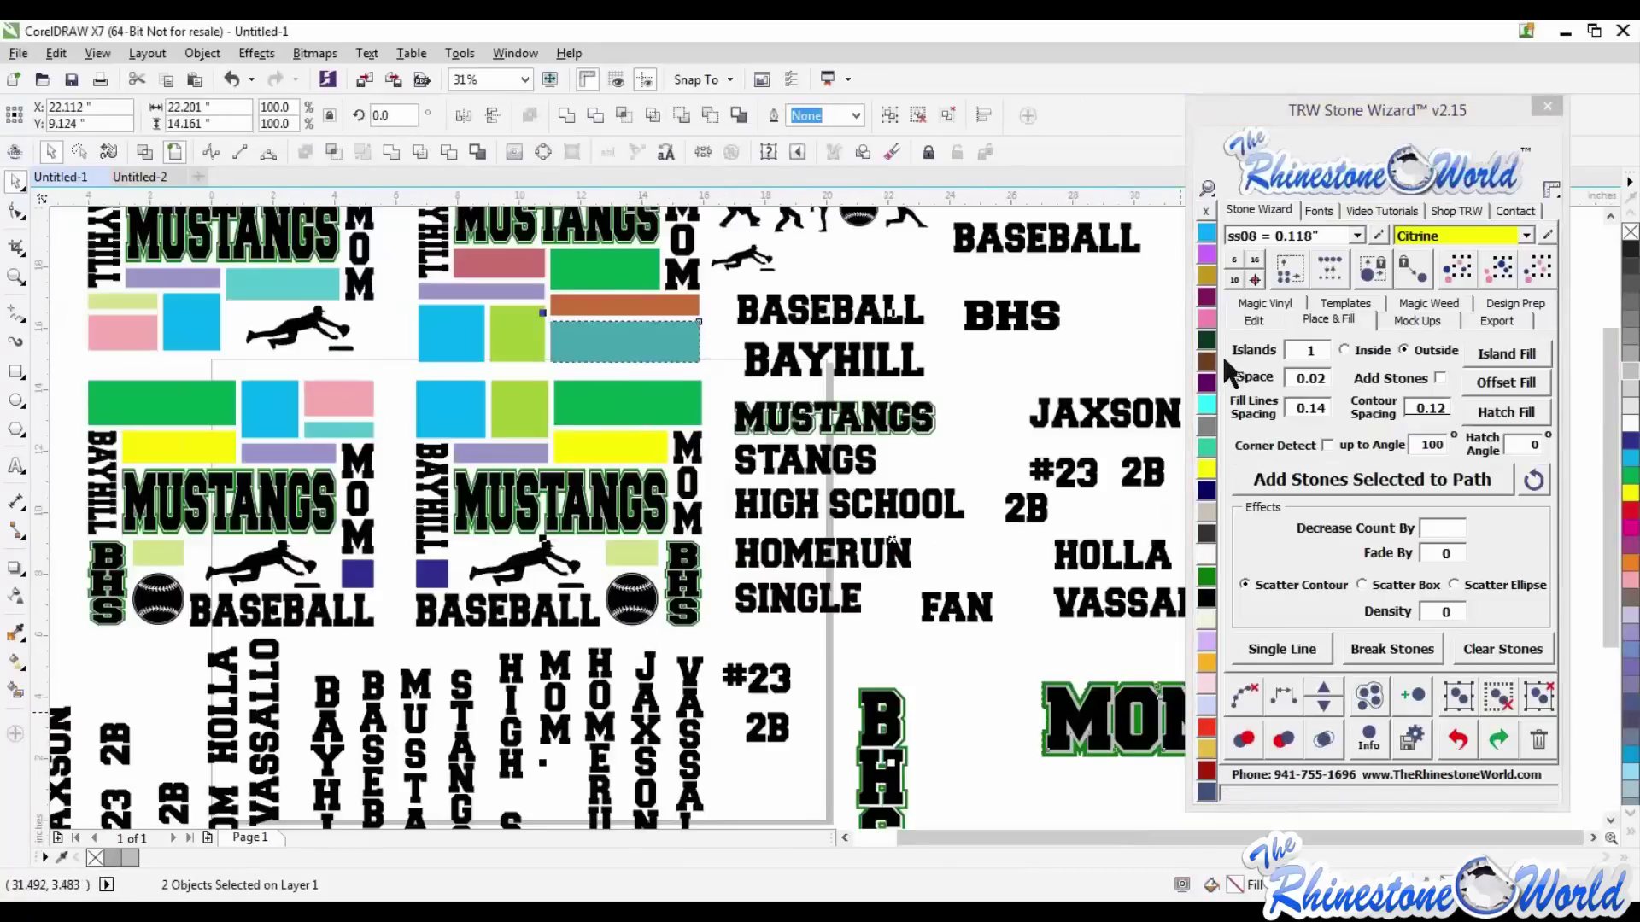
left_click(1241, 322)
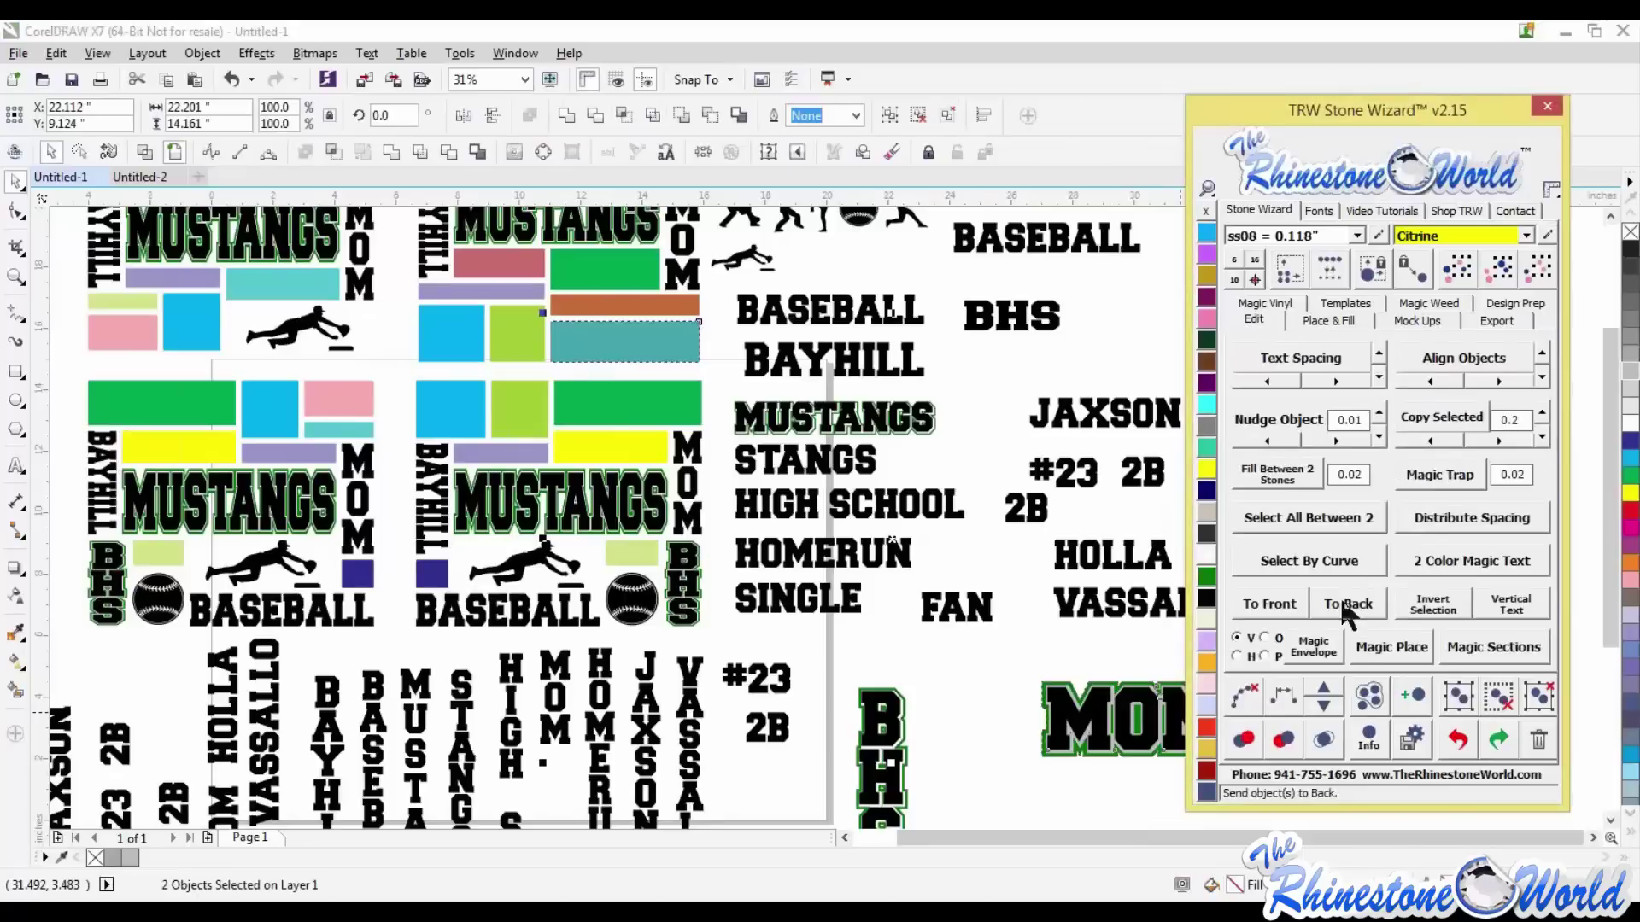
left_click(1317, 647)
left_click(988, 651)
scroll(625, 318, "up", 3)
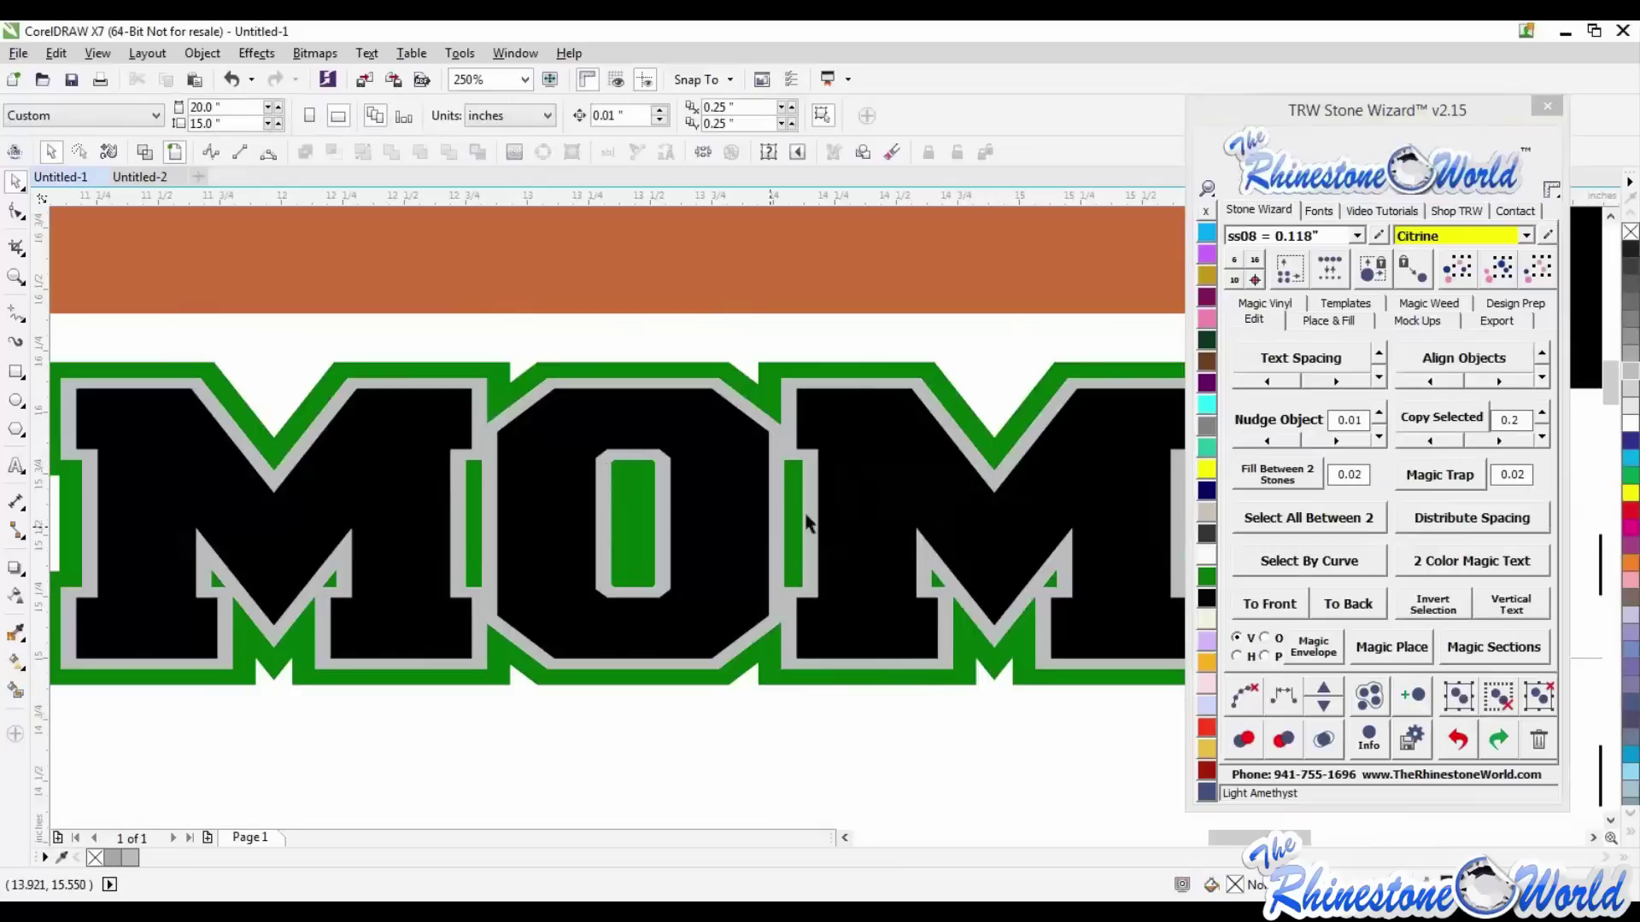
scroll(805, 381, "down", 4)
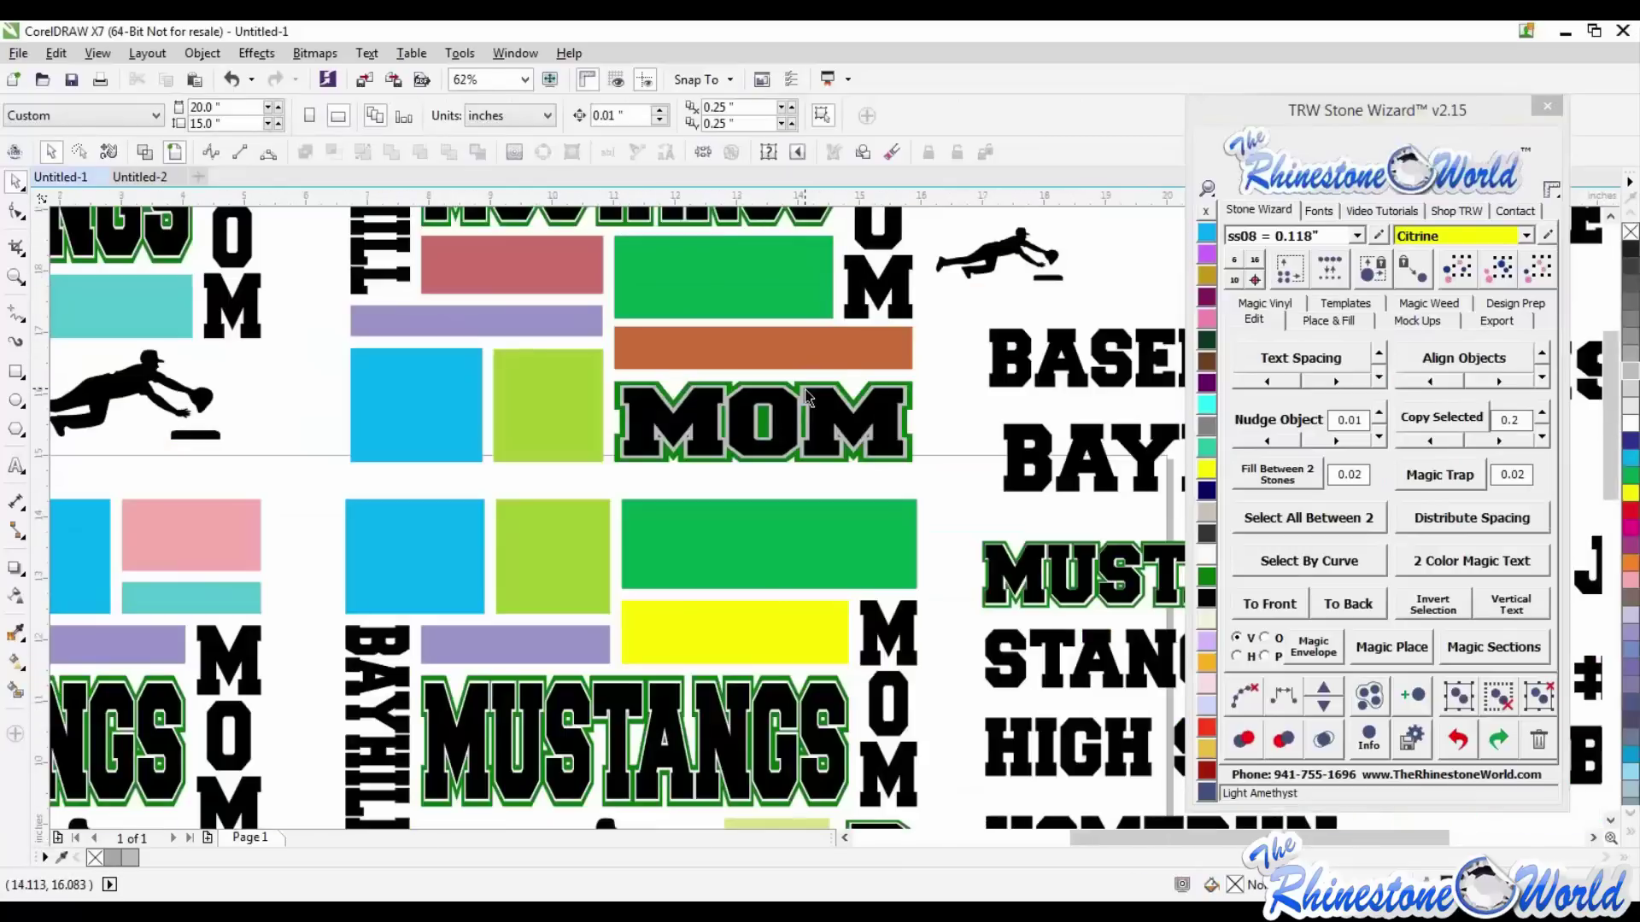
left_click(808, 399)
scroll(808, 399, "down", 4)
left_click(931, 373)
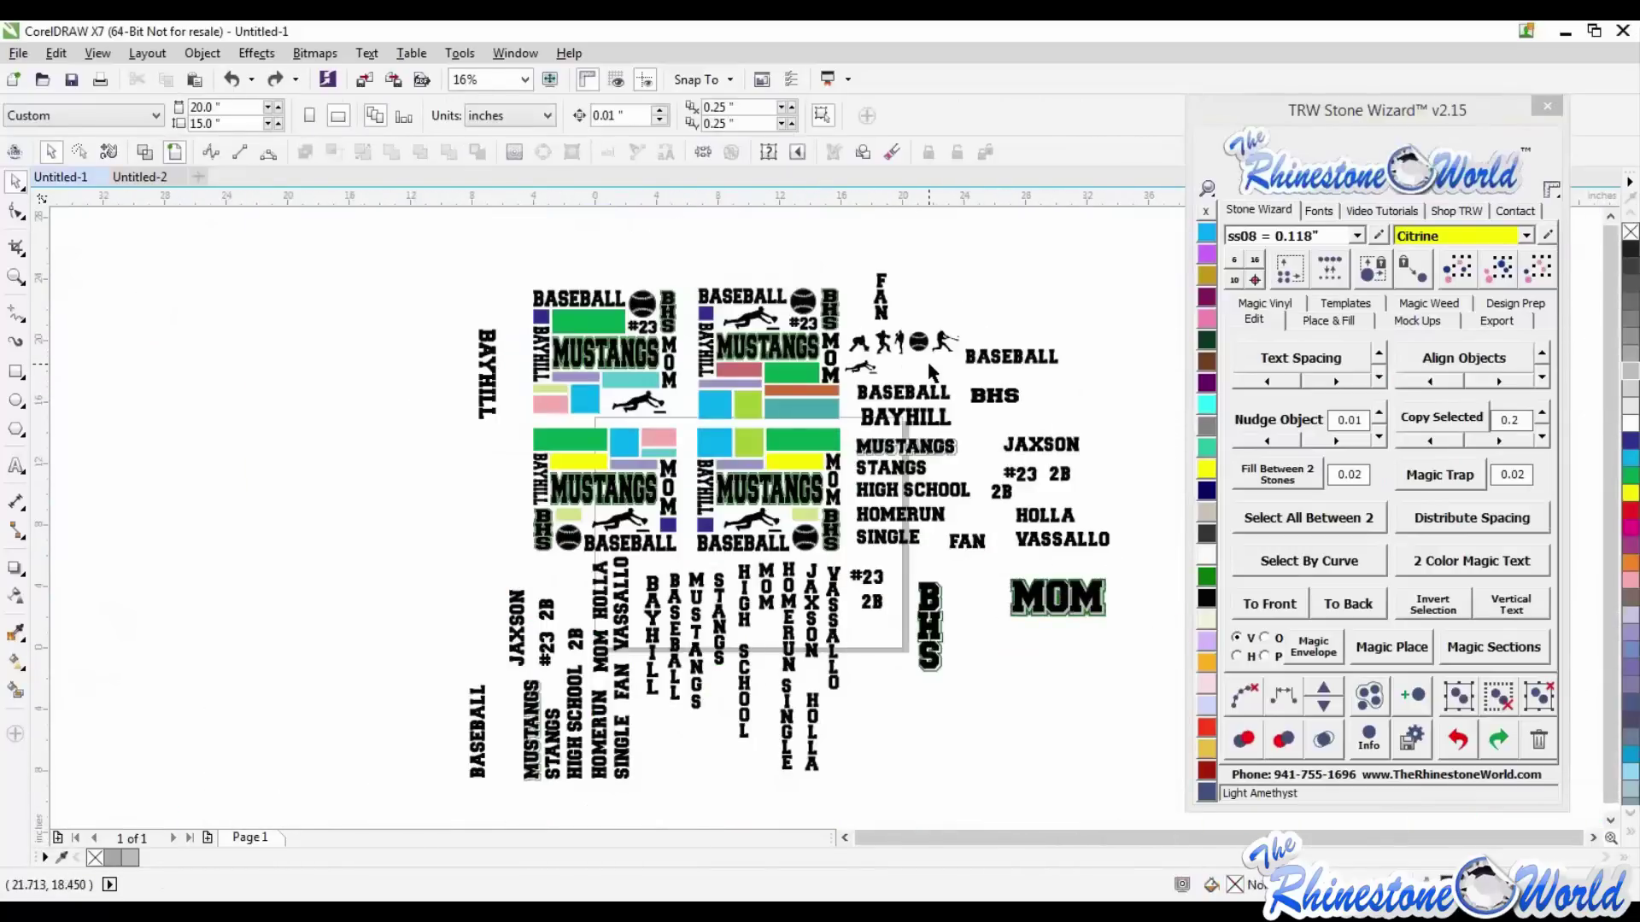
- Try deleting the four filled templates and the vertical BAYHILL text beside them
left_click_drag(506, 271, 854, 564)
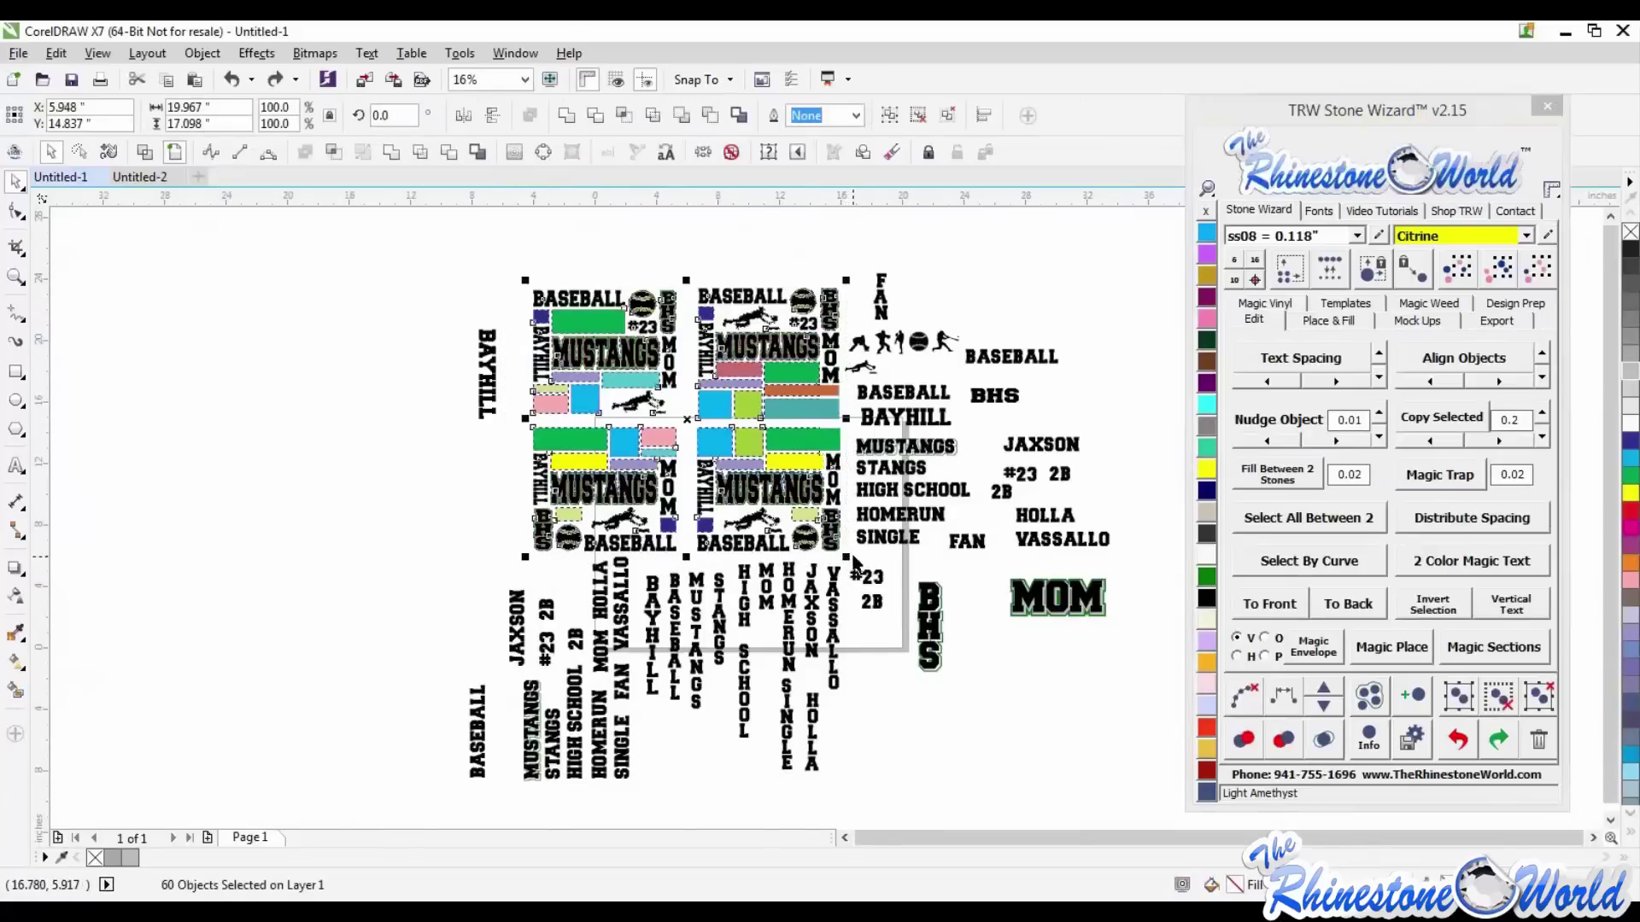
key("Delete")
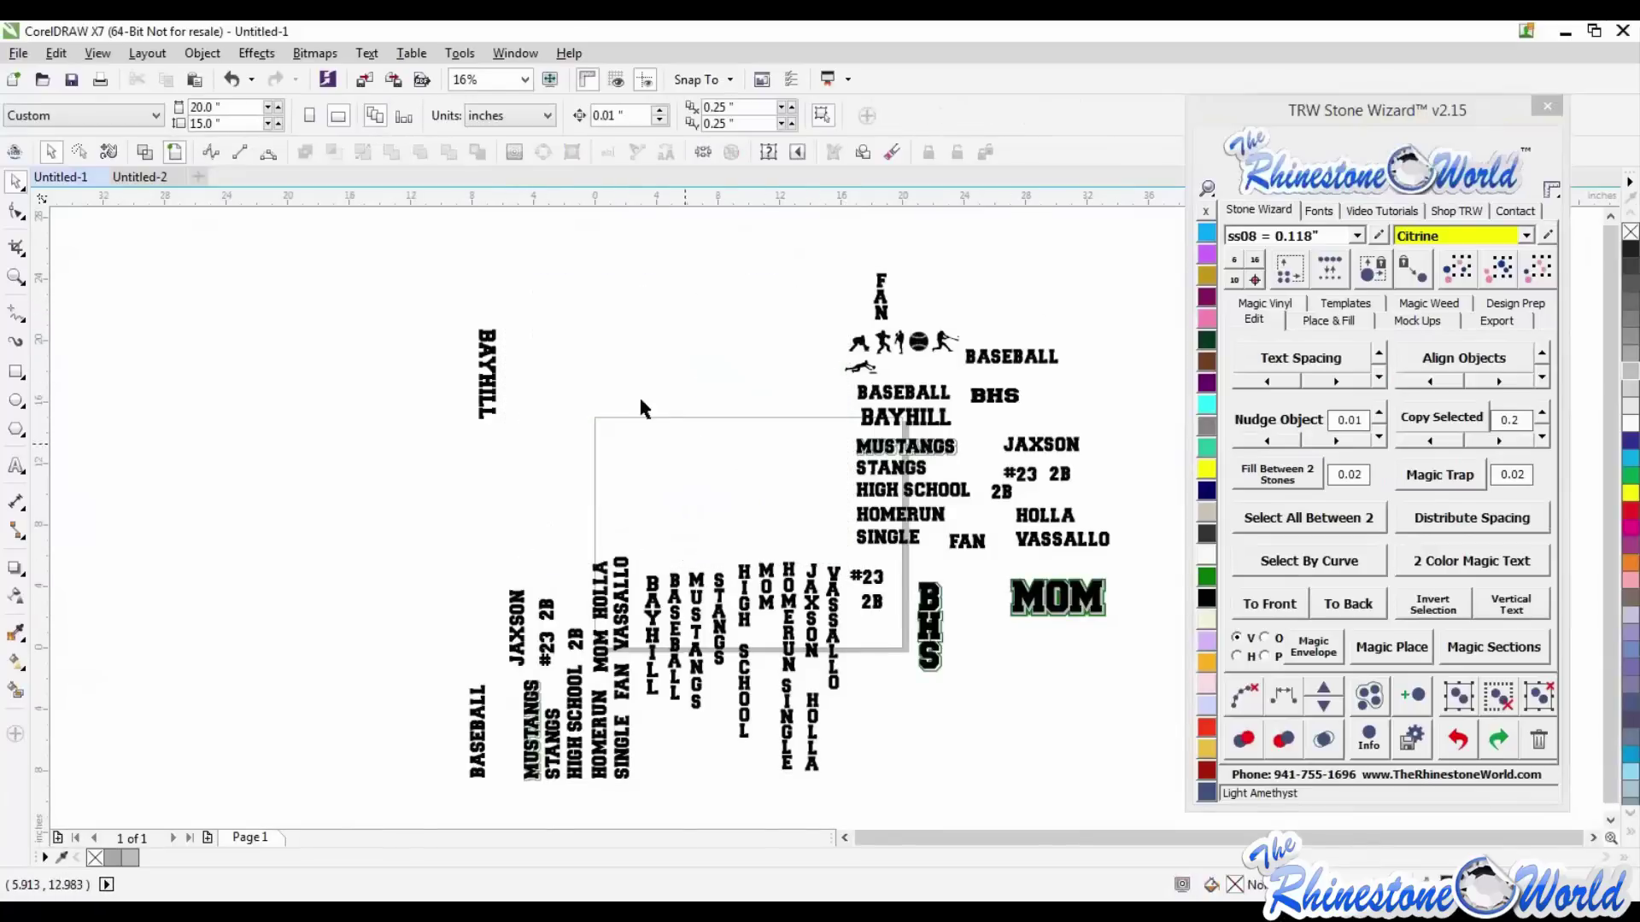
left_click(487, 376)
key("Delete")
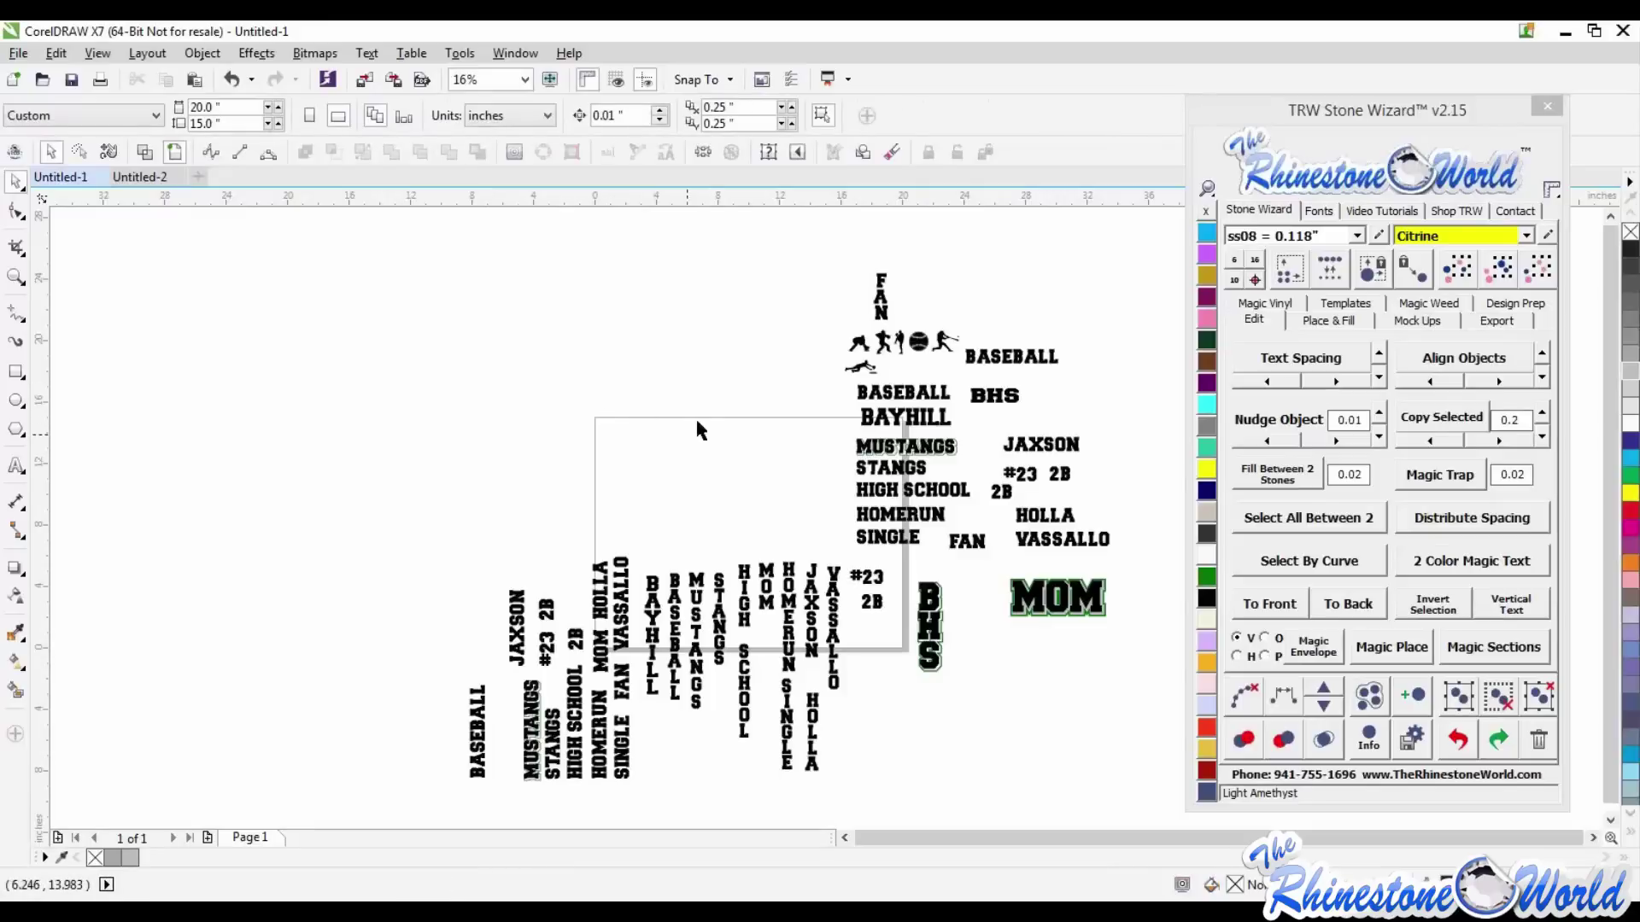
- Draw an empty rectangle about 9.5 by 8.5 inches in the cleared area and move it sideways toward the words
left_click(15, 374)
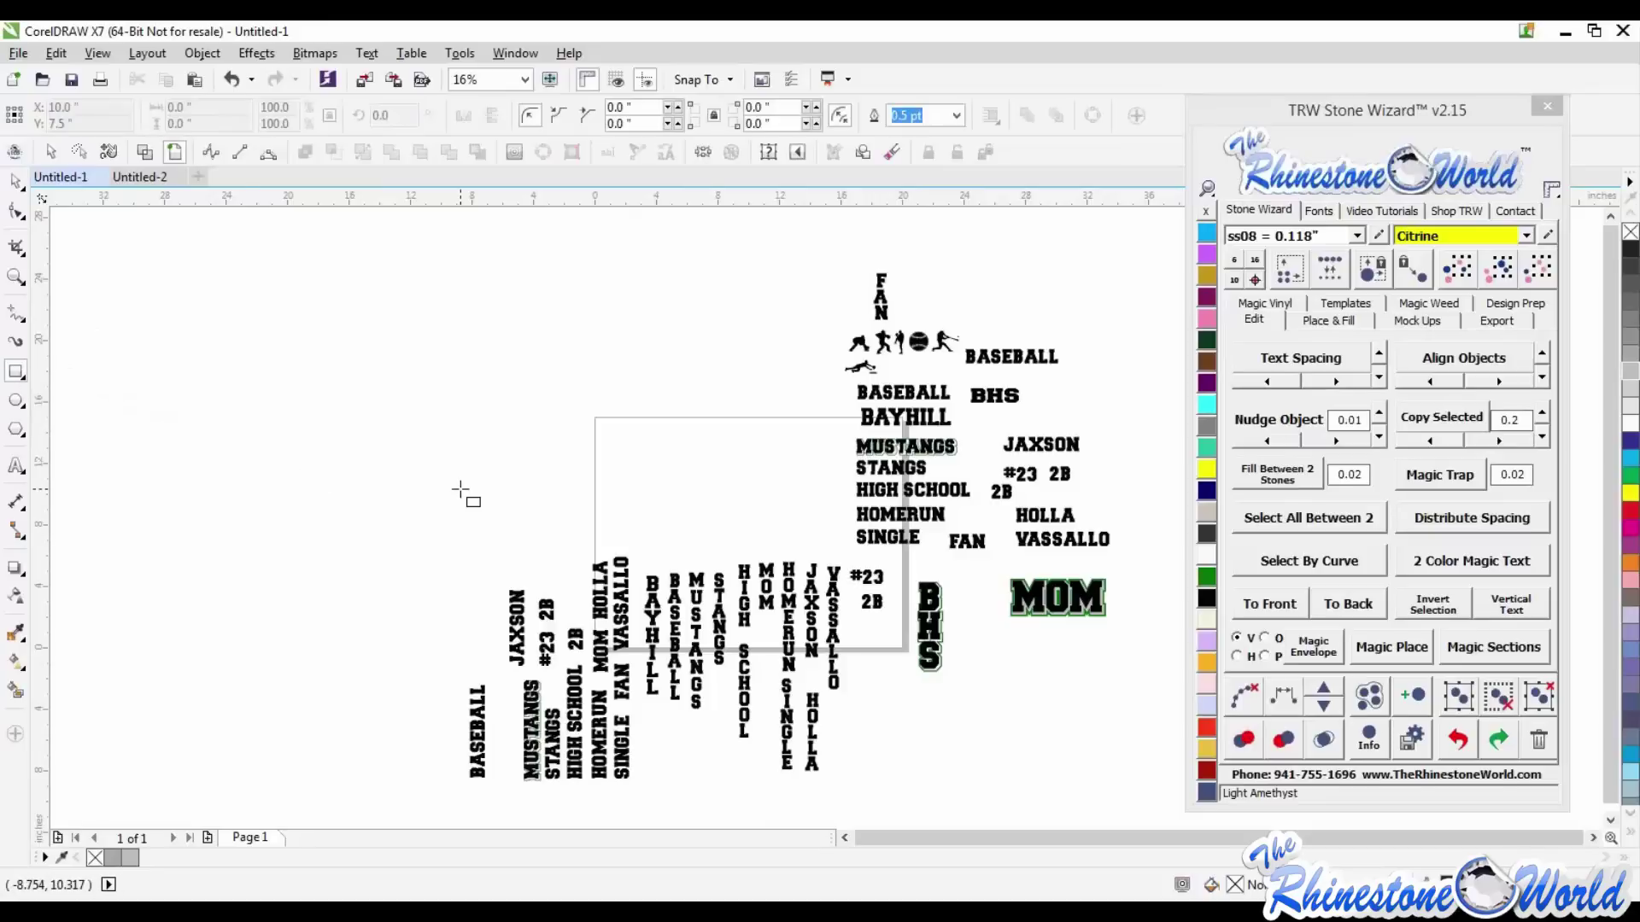
left_click_drag(542, 340, 696, 458)
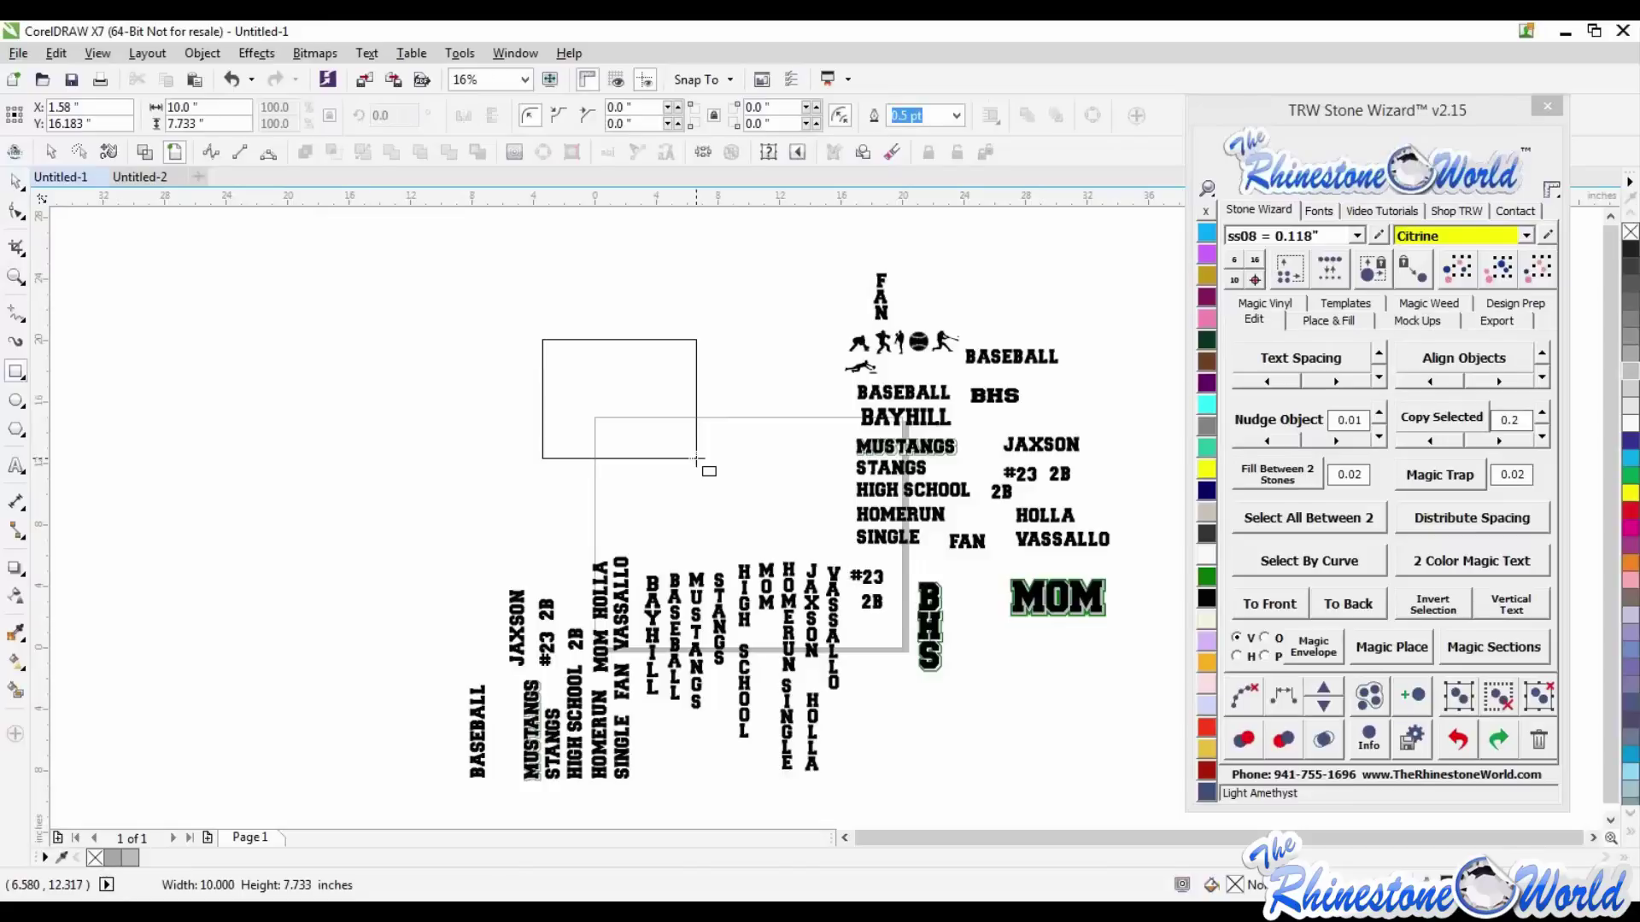
left_click_drag(696, 459, 688, 471)
scroll(696, 384, "up", 1)
left_click(15, 181)
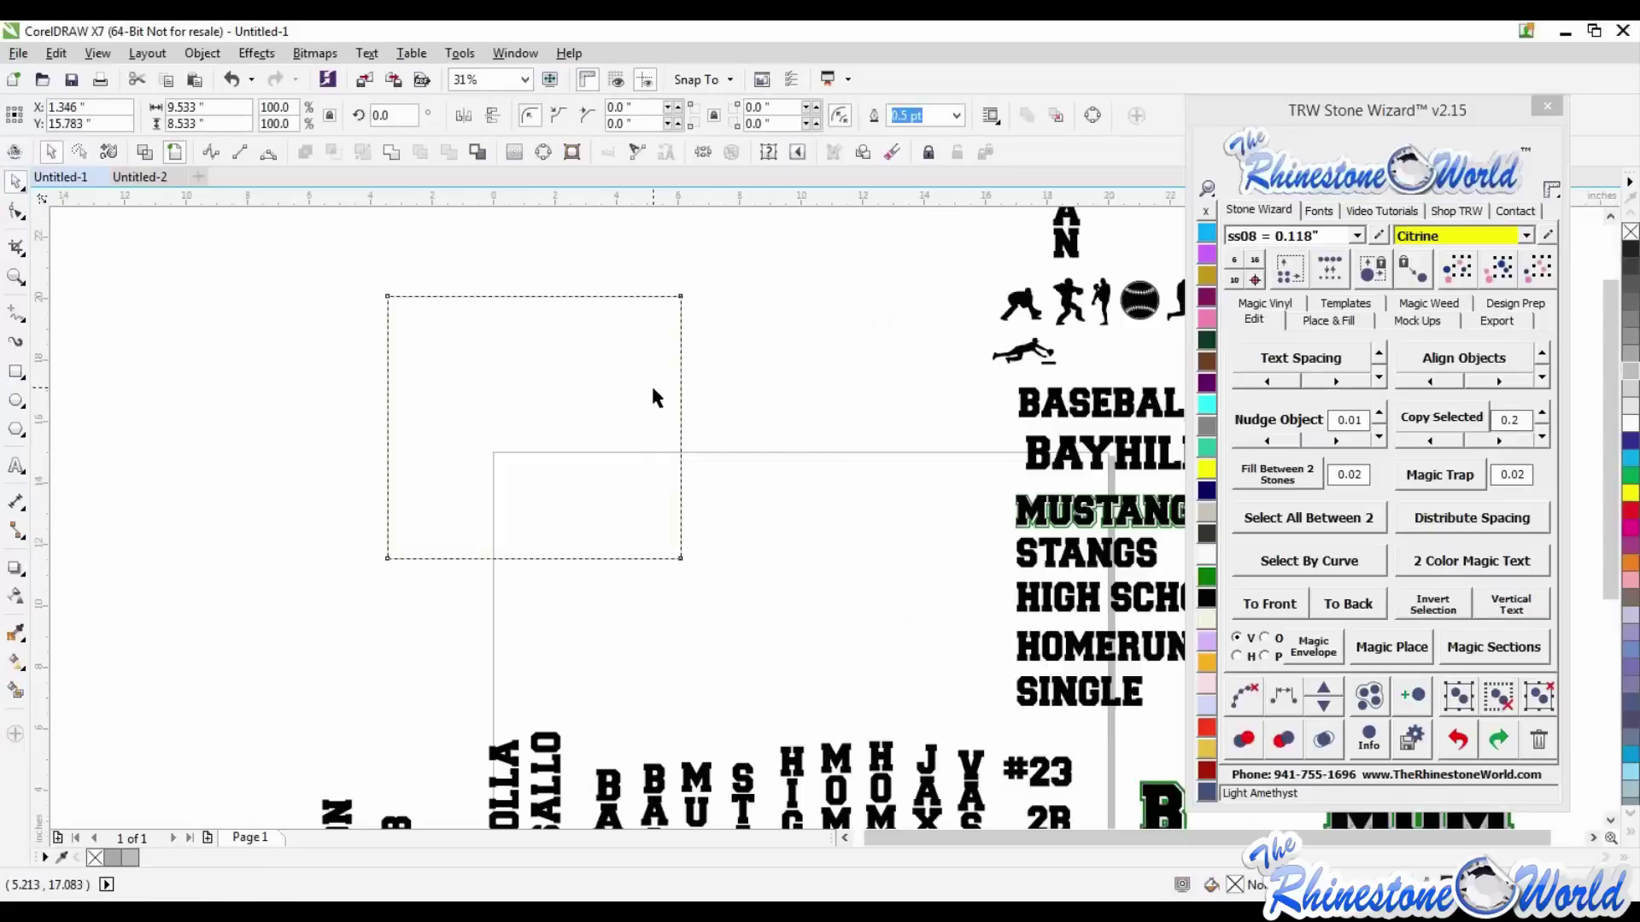
left_click_drag(651, 383, 765, 384)
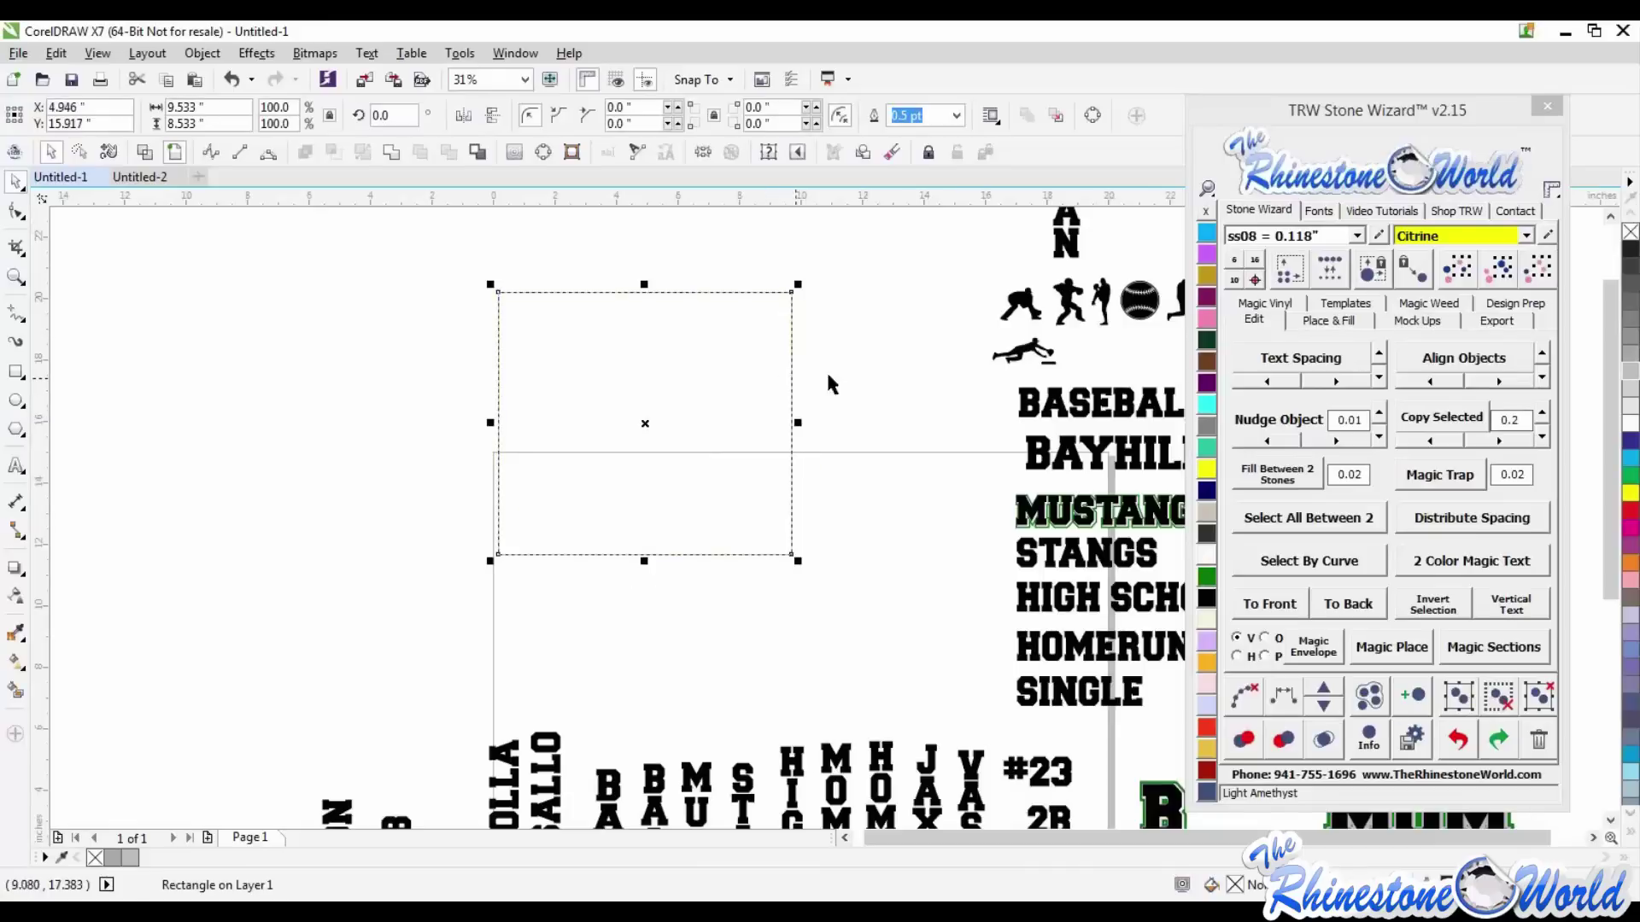
left_click(822, 359)
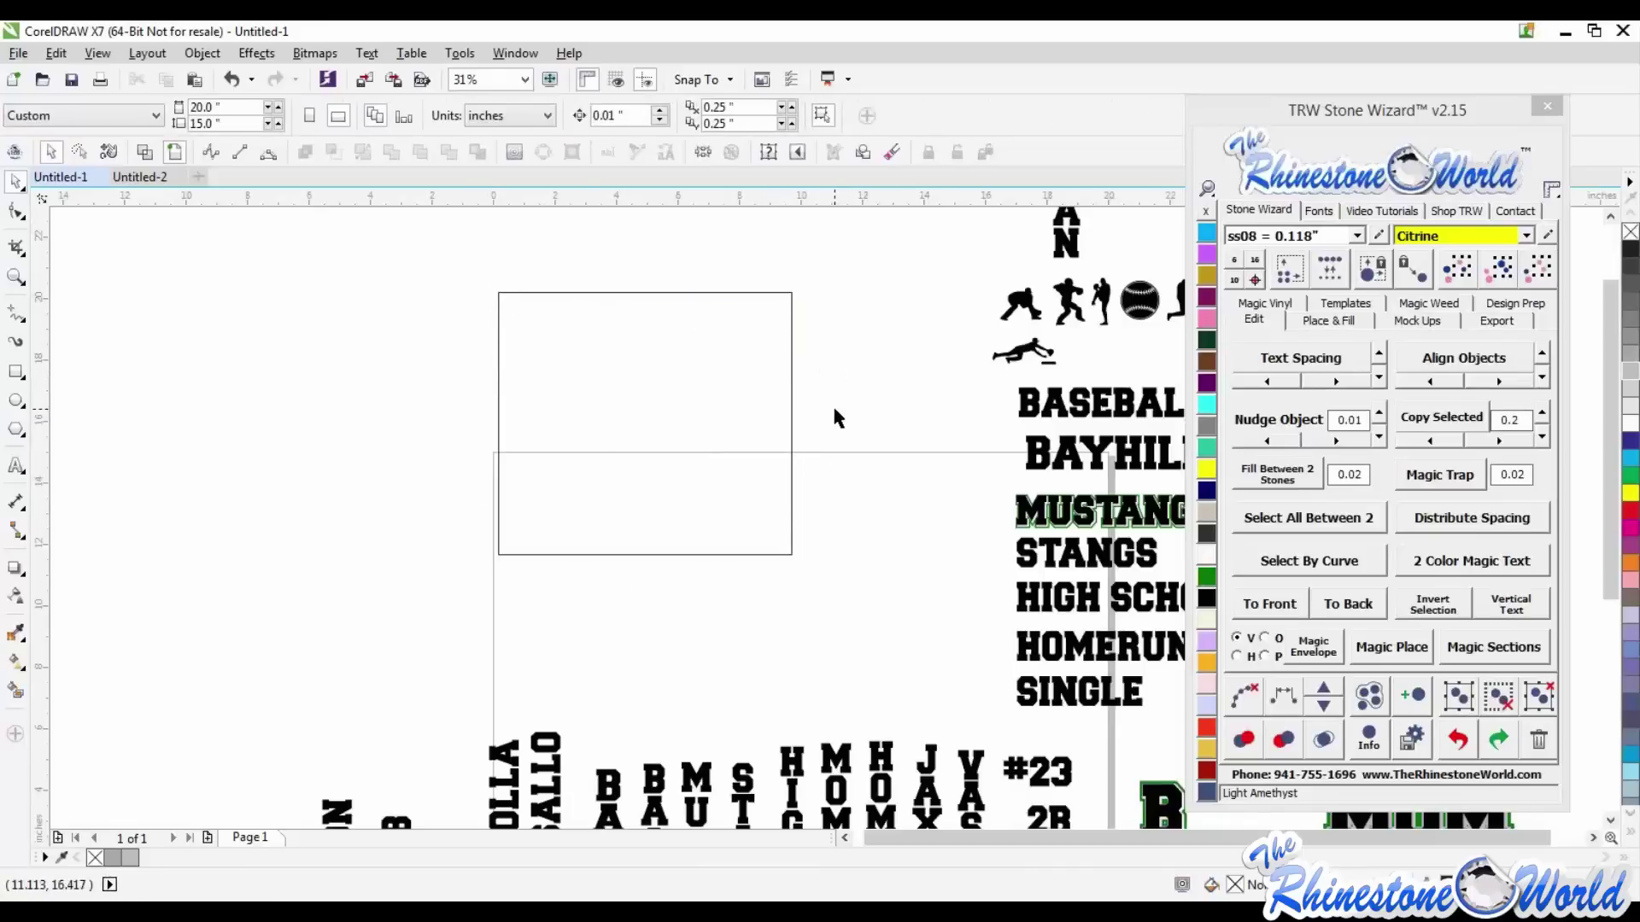
- Undo the rectangle's move and drawing, and restore the deleted templates and vertical BAYHILL text
scroll(658, 397, "down", 2)
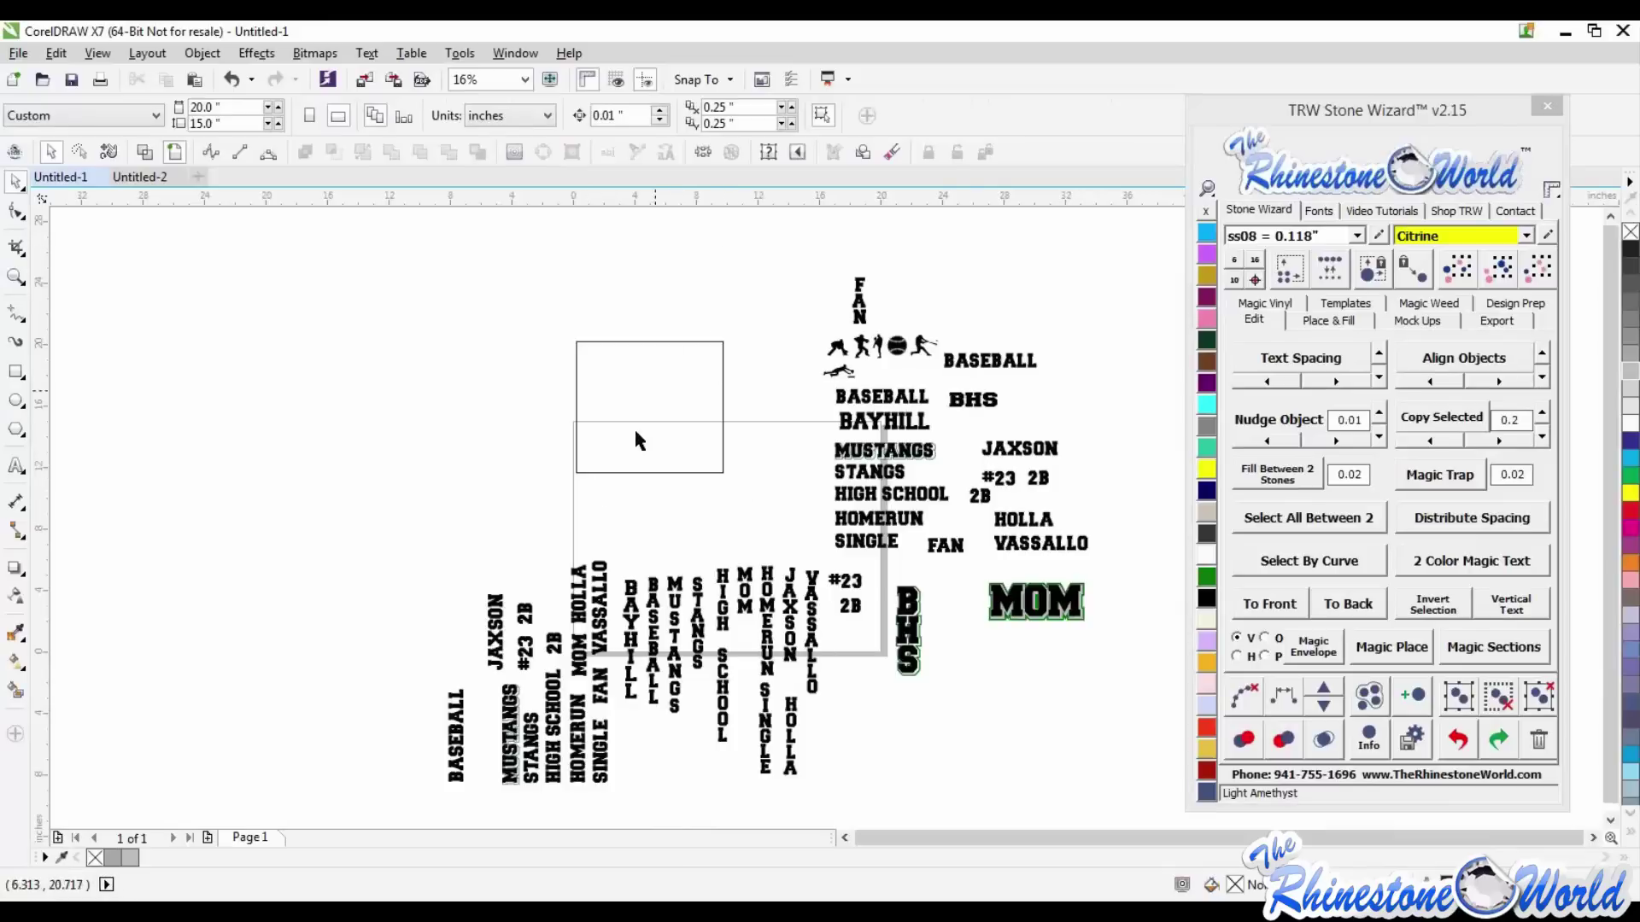
scroll(660, 371, "down", 1)
scroll(660, 370, "up", 2)
scroll(660, 371, "up", 2)
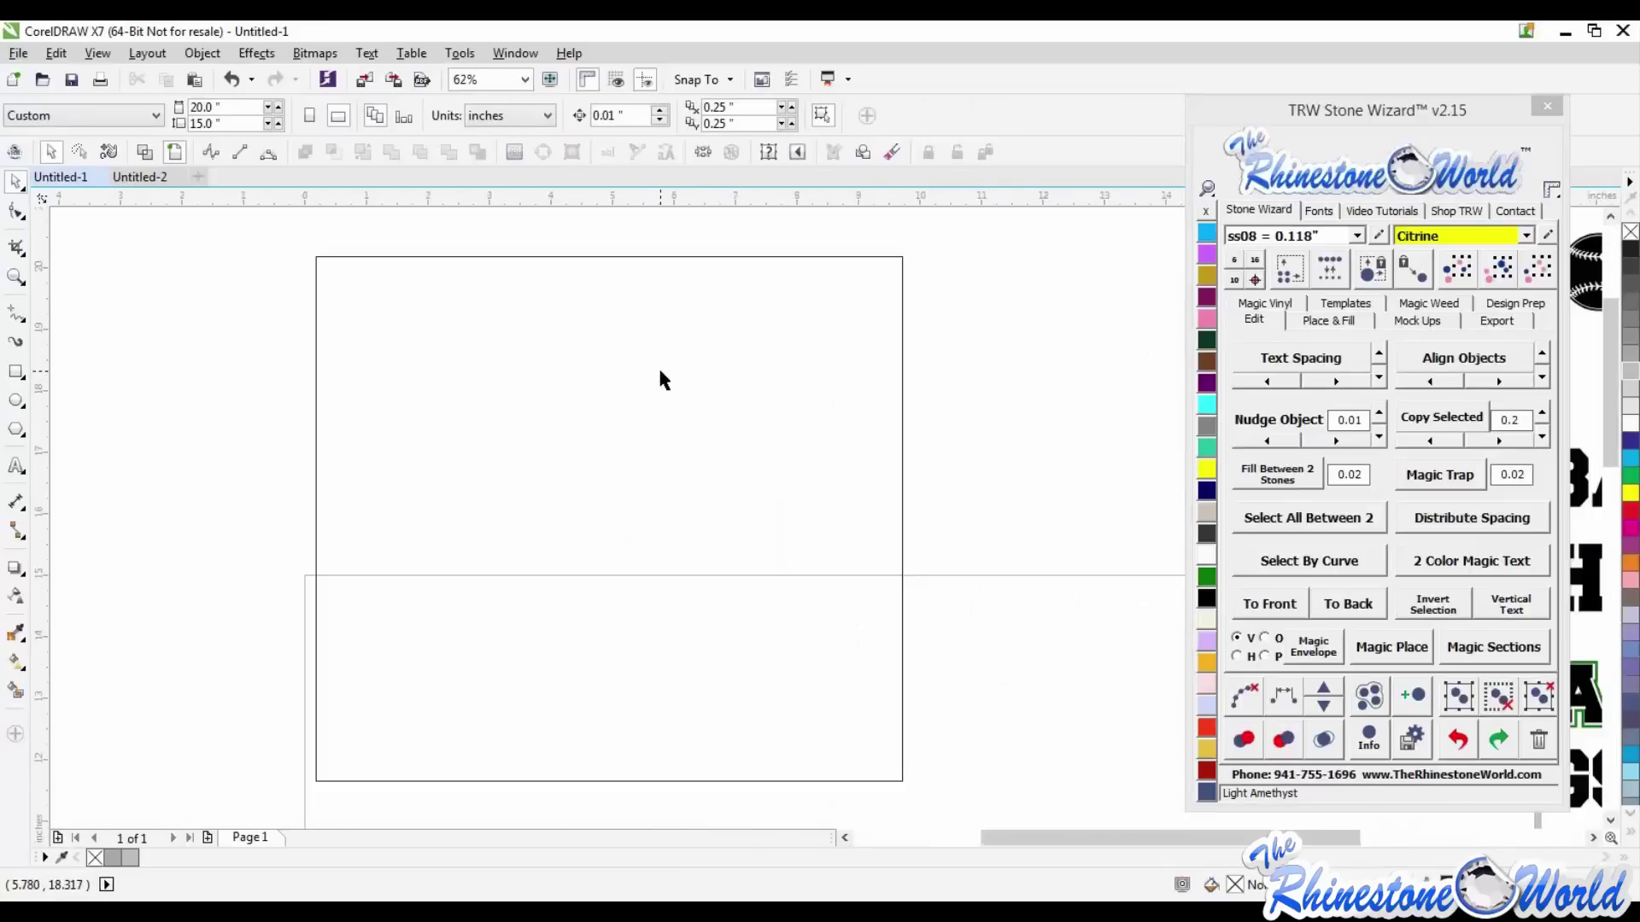
left_click(589, 480)
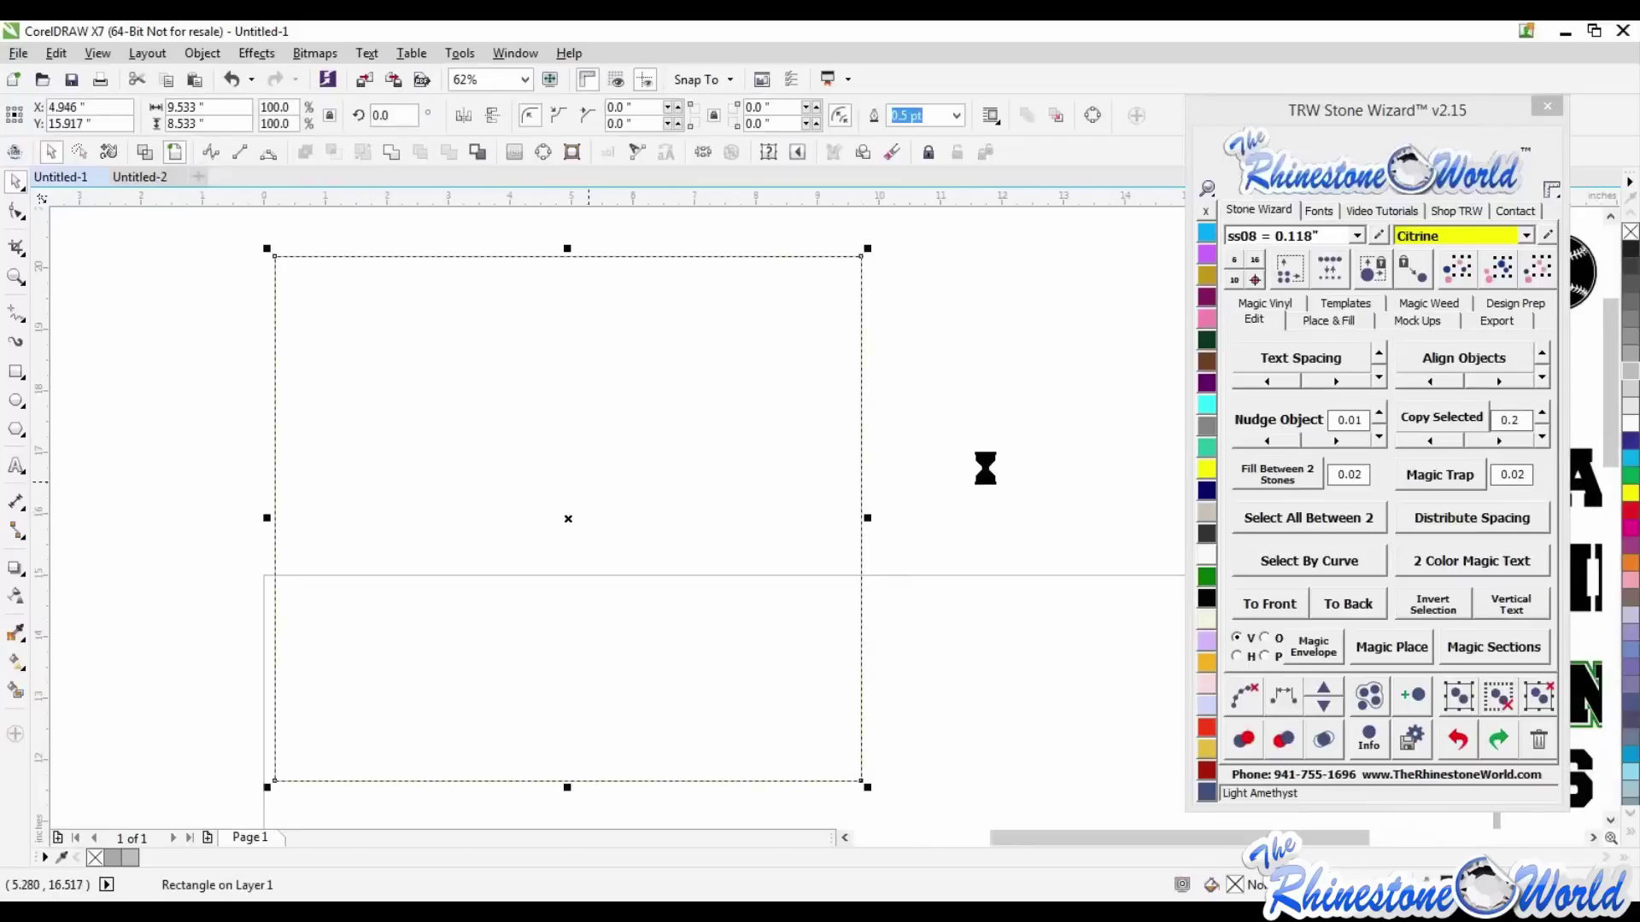
left_click(1039, 502)
key("ctrl+z")
key("ctrl+z")
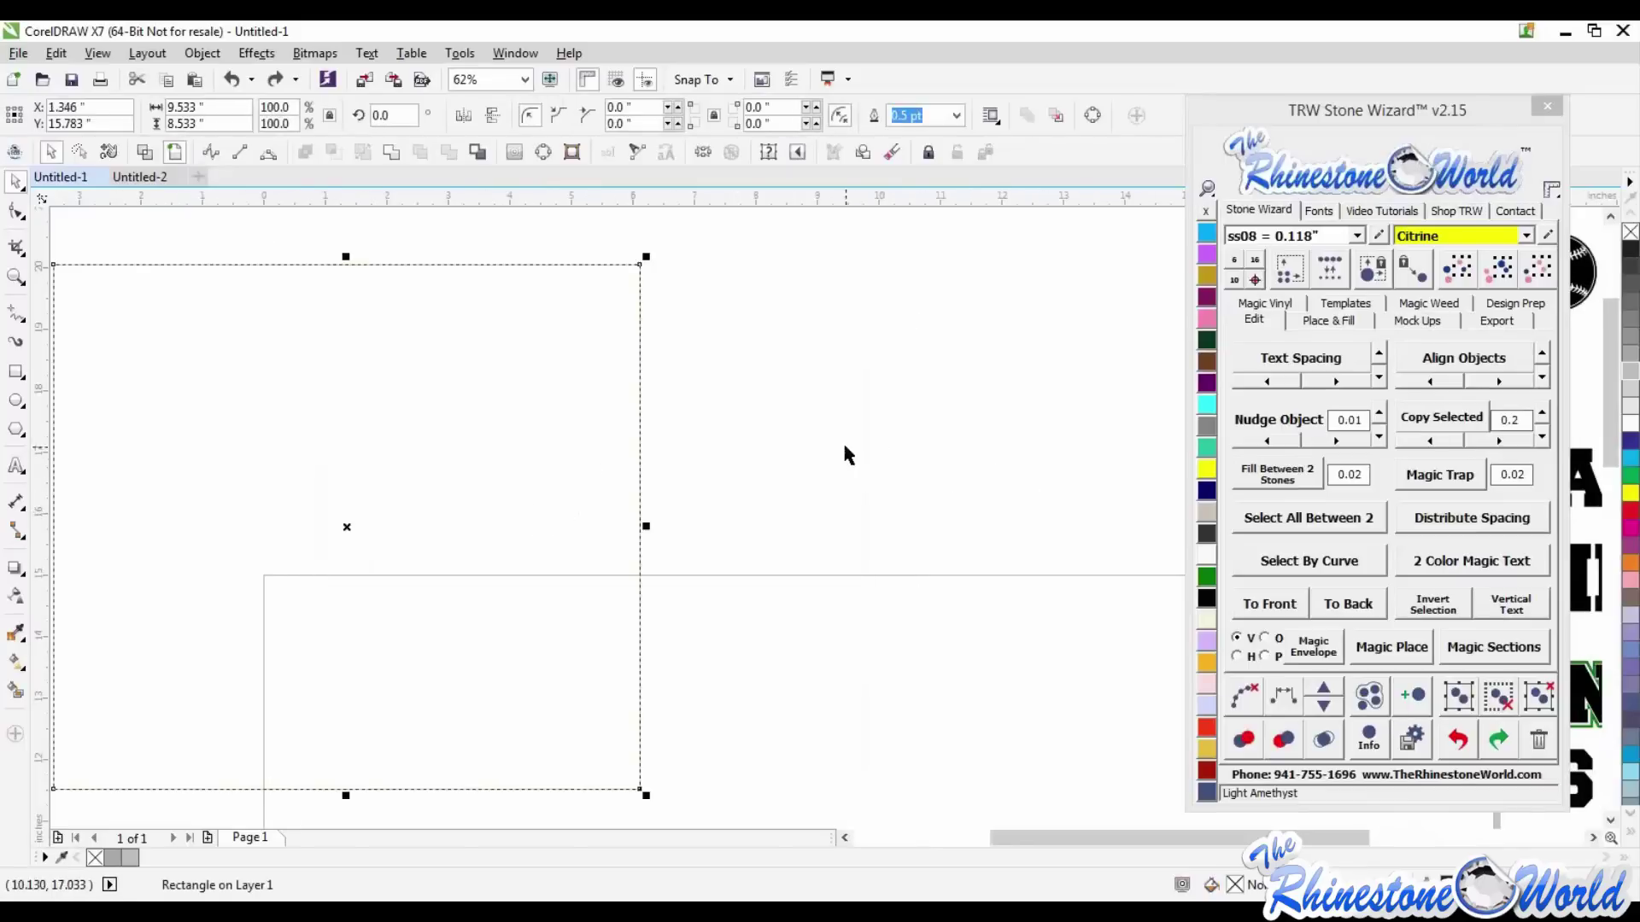
scroll(780, 458, "down", 2)
key("ctrl+z")
key("ctrl+z")
key("ctrl+z")
key("ctrl+z")
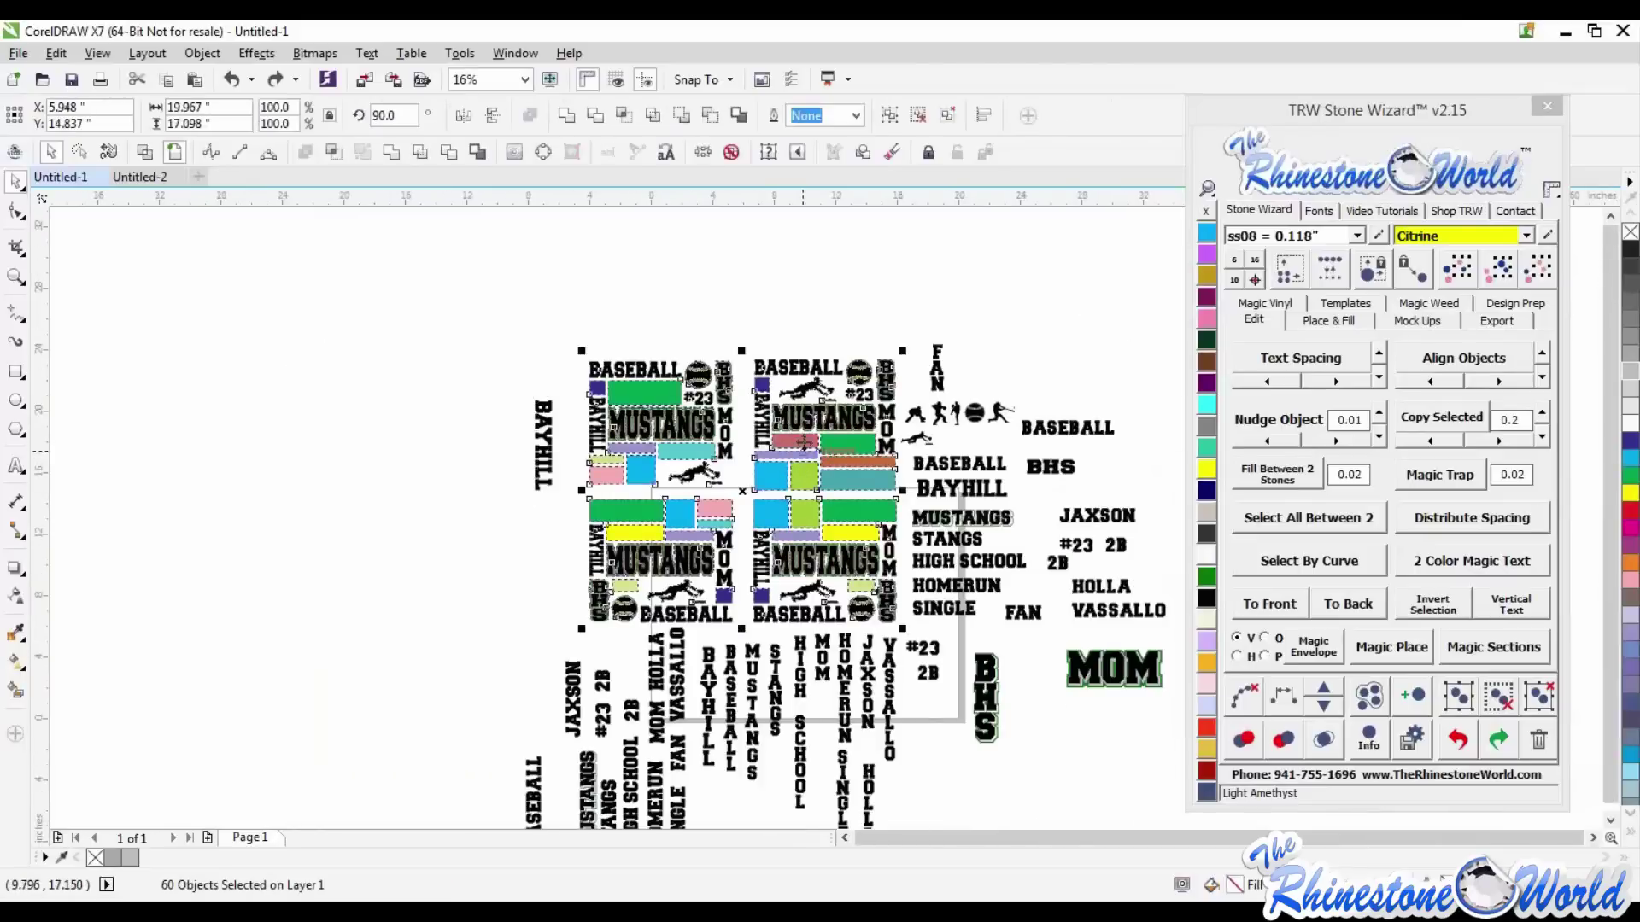
- Undo the MOM outlining and the MUSTANGS, MOM, #23 and player placements in the four templates
key("ctrl+z")
key("ctrl+z")
key("ctrl+z")
key("ctrl+z")
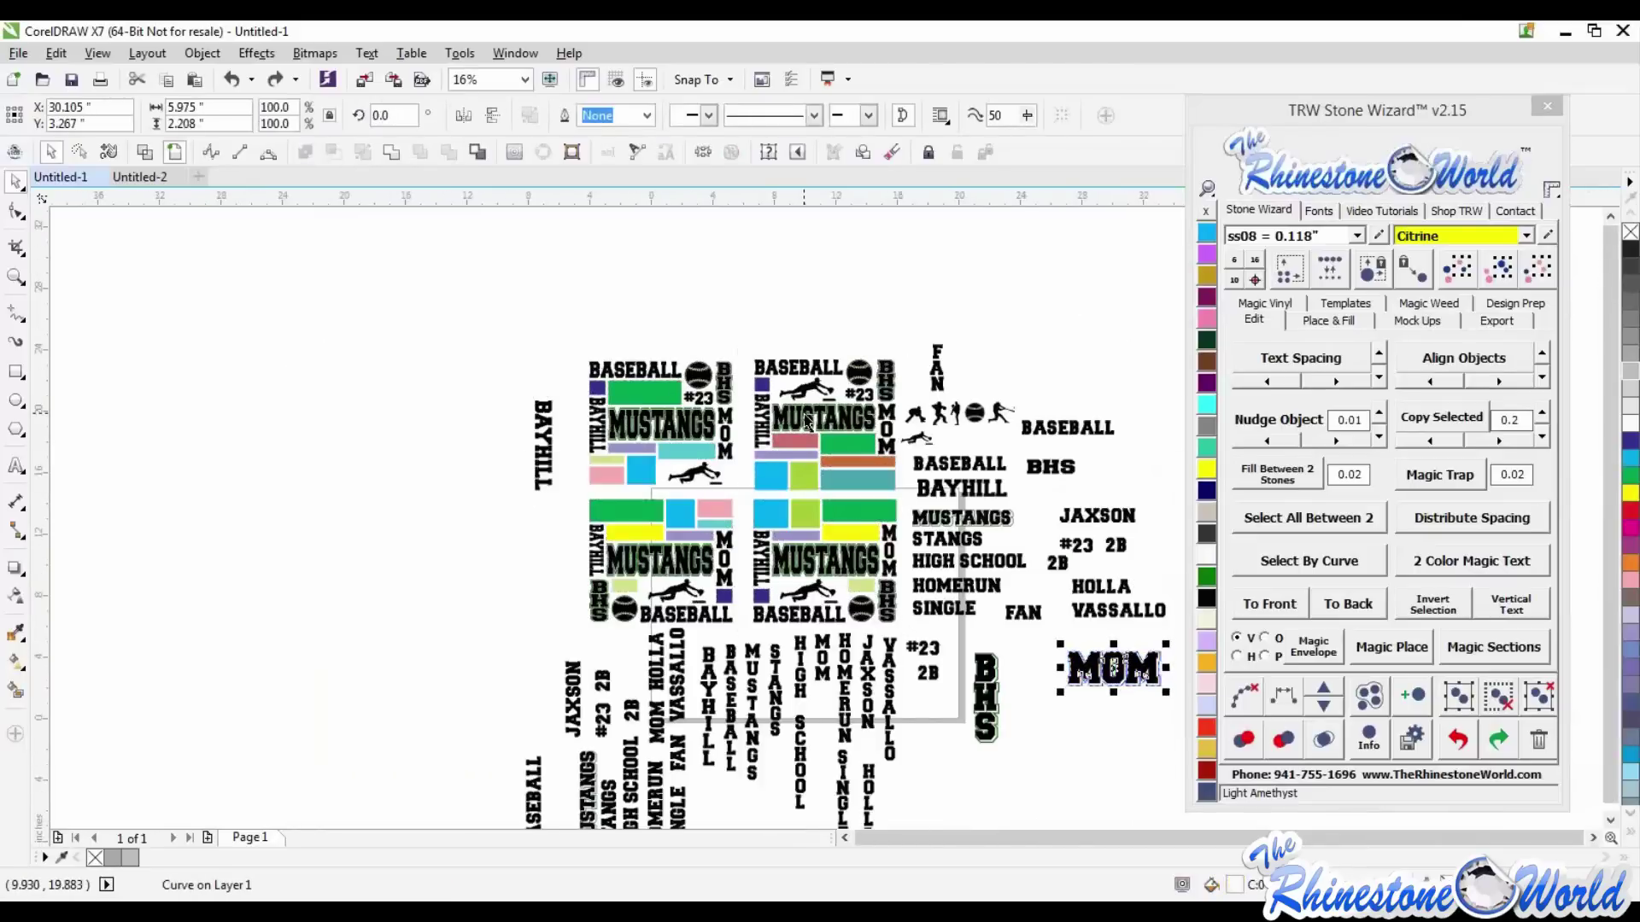
key("ctrl+z")
key("ctrl+z")
key("ctrl+z")
key("ctrl+z")
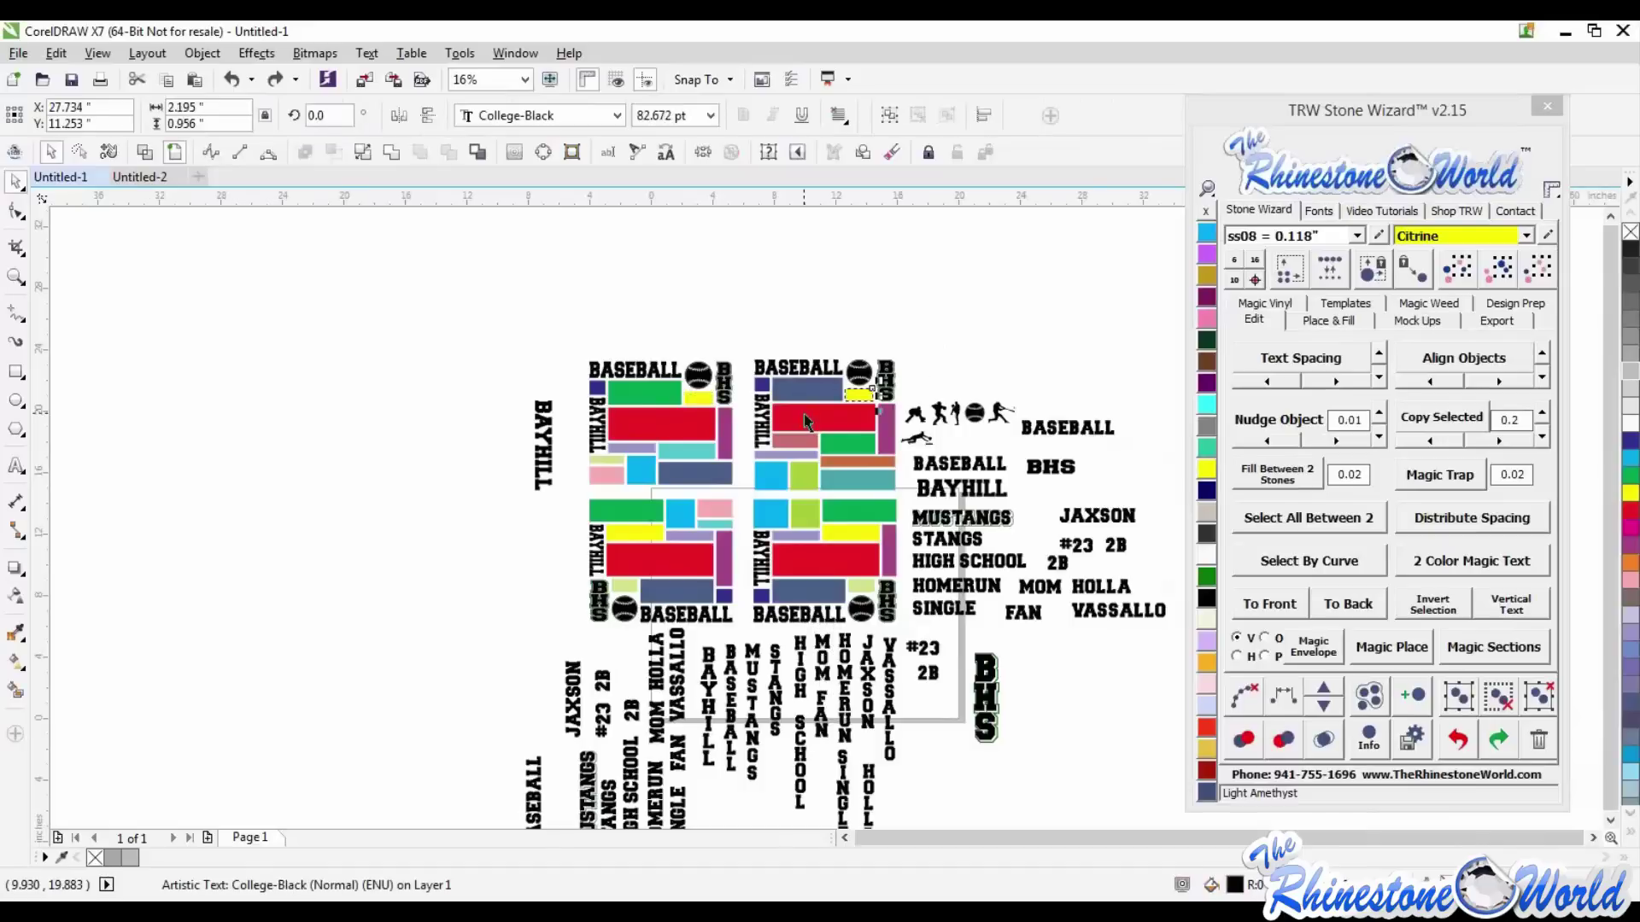
- Undo the BAYHILL, BHS and baseball graphic placements, leaving only BASEBALL filled in the four templates
key("ctrl+z")
key("ctrl+z")
key("ctrl+z")
key("ctrl+z")
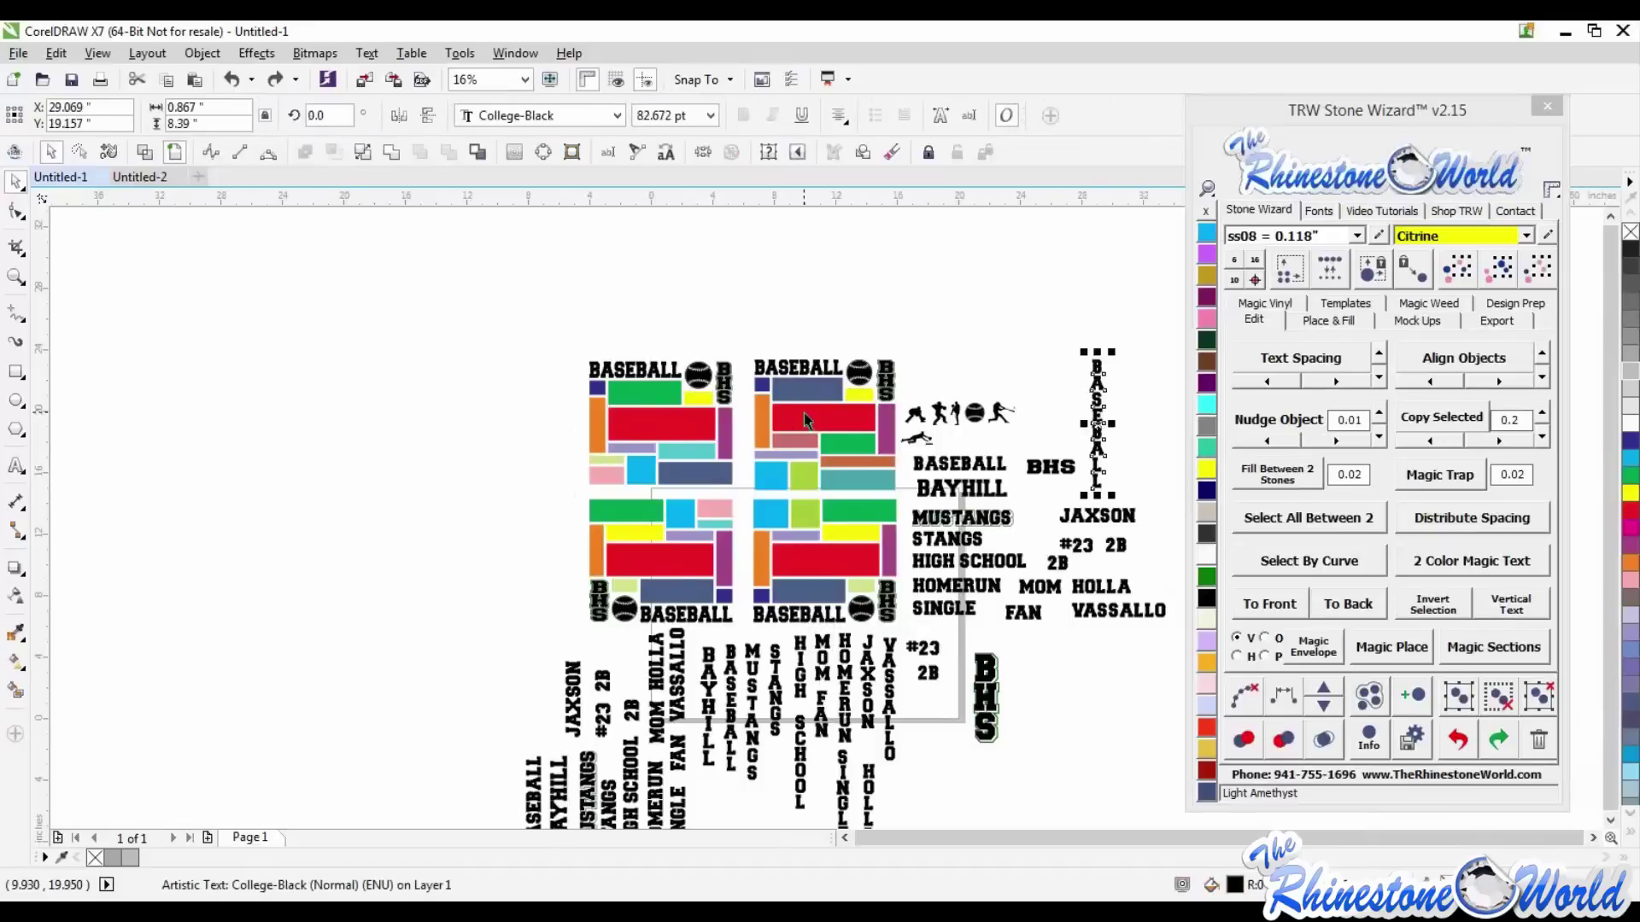
key("ctrl+z")
key("ctrl+z")
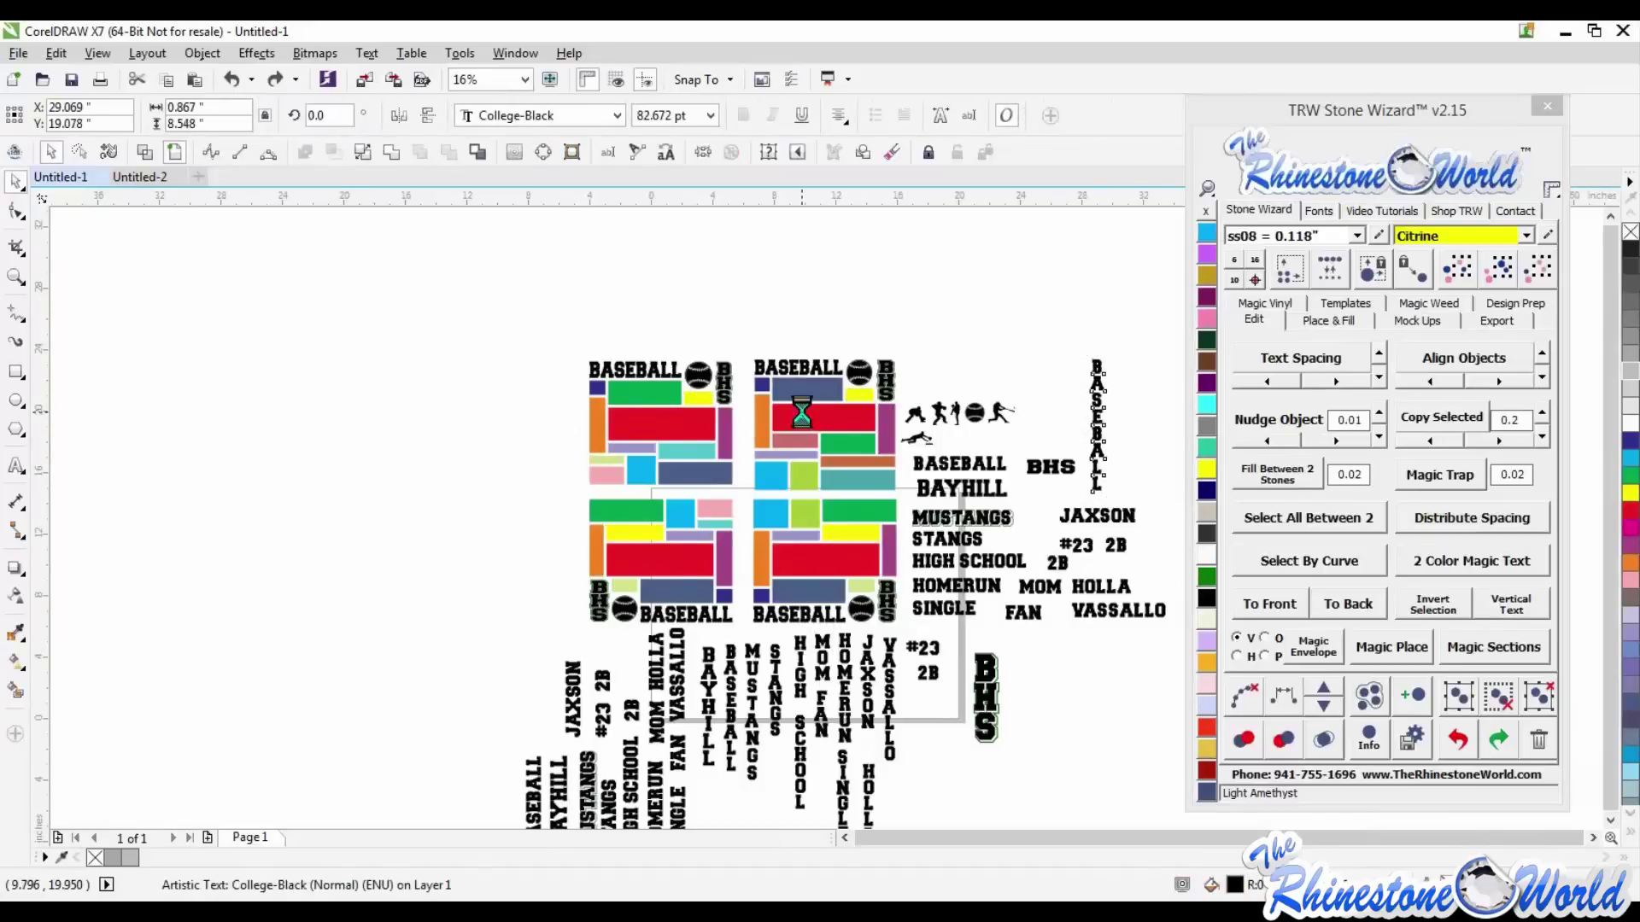
key("ctrl+z")
key("ctrl+z")
key("ctrl+z")
key("ctrl+z")
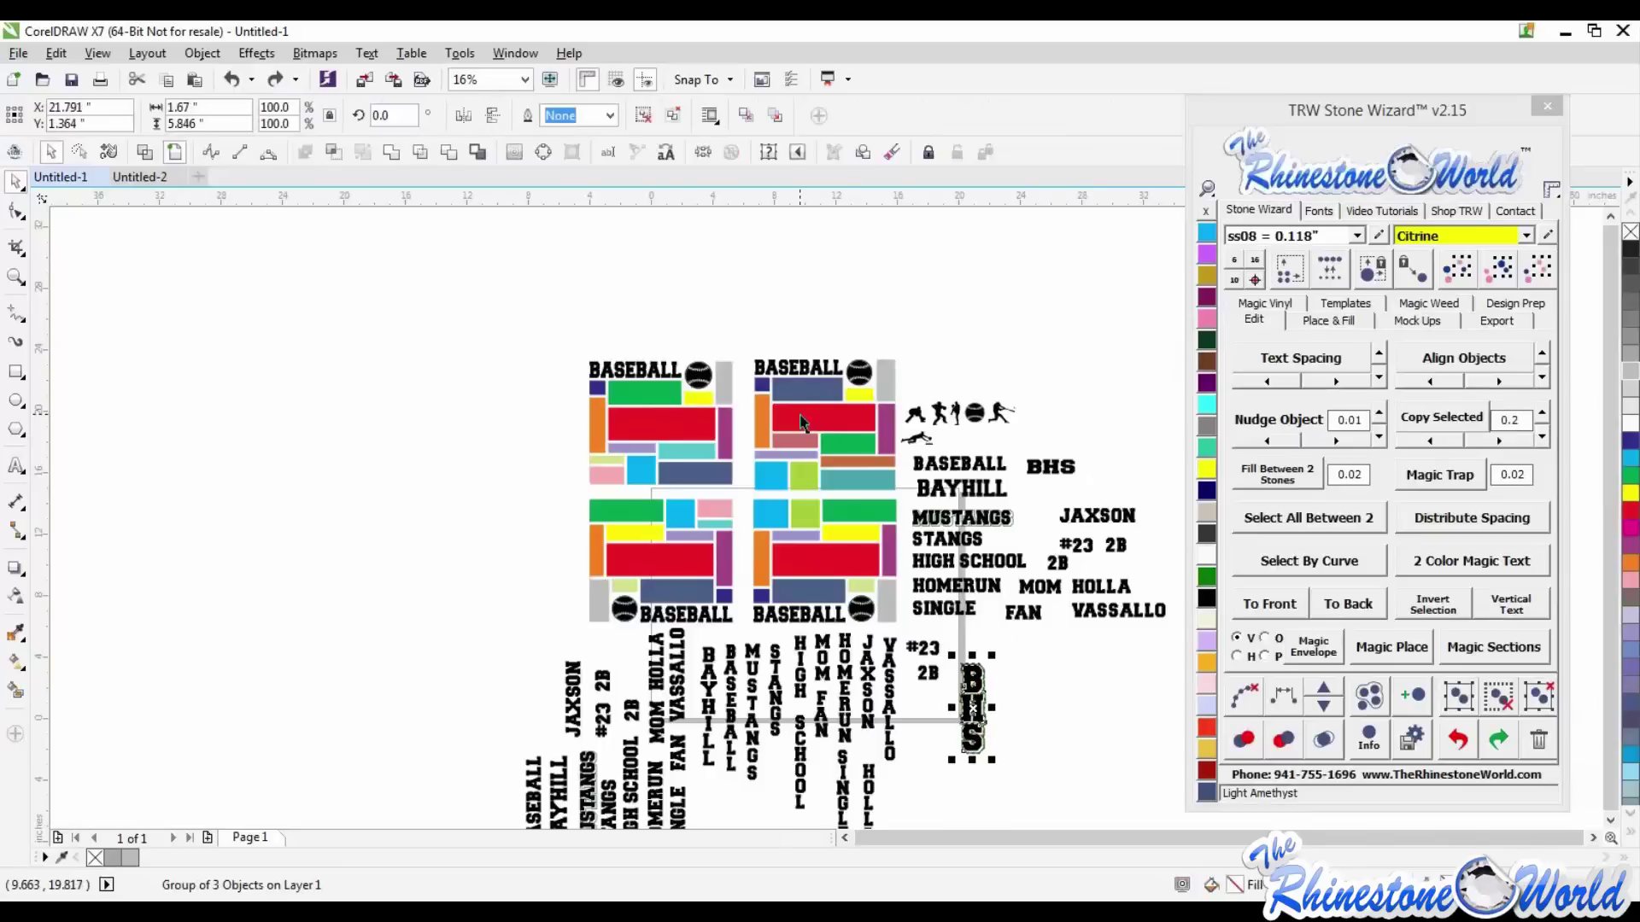
- Try stretching the light grey, lavender, purple and teal rectangles outward beyond the upper-right template's edges
left_click(887, 384)
left_click_drag(887, 358, 888, 333)
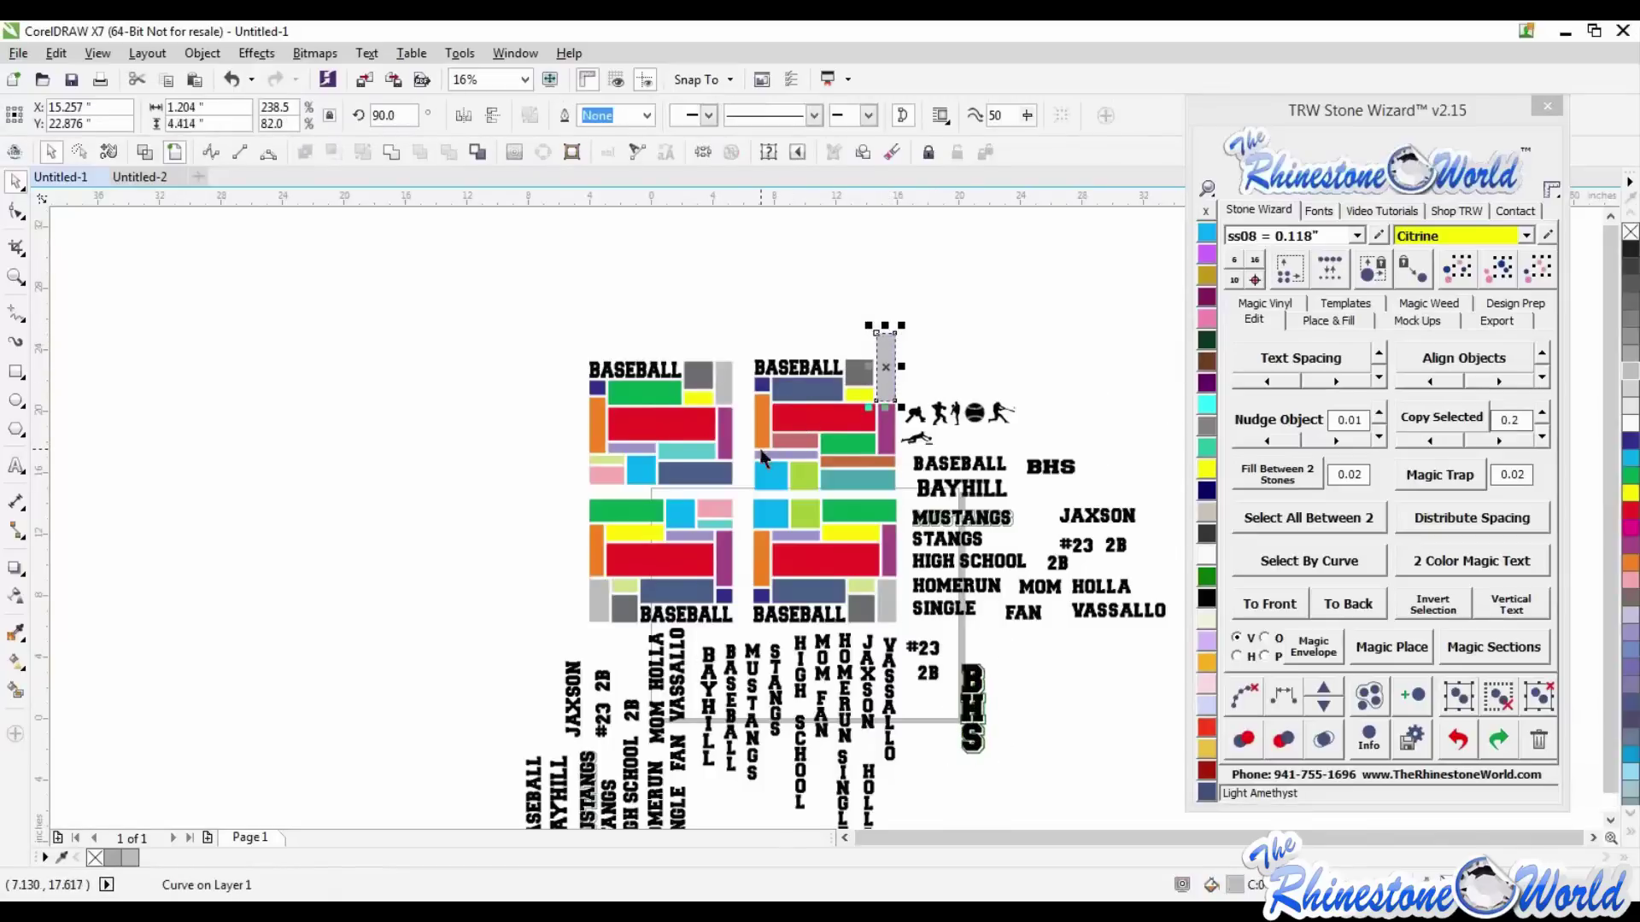
left_click(763, 465)
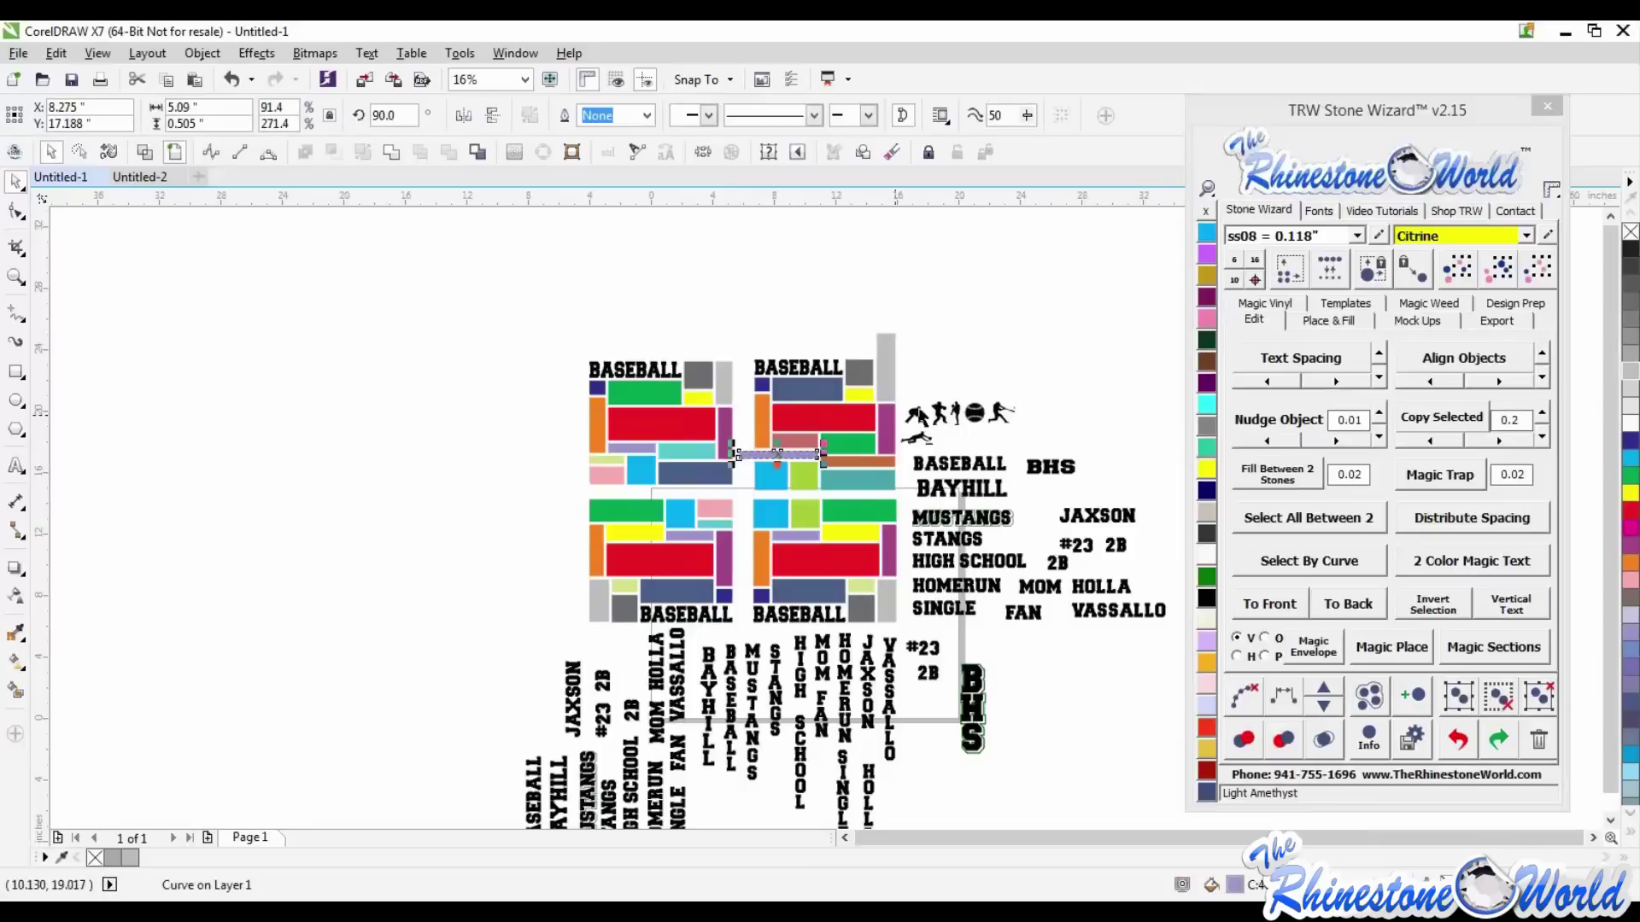
left_click(888, 427)
left_click_drag(901, 428, 915, 428)
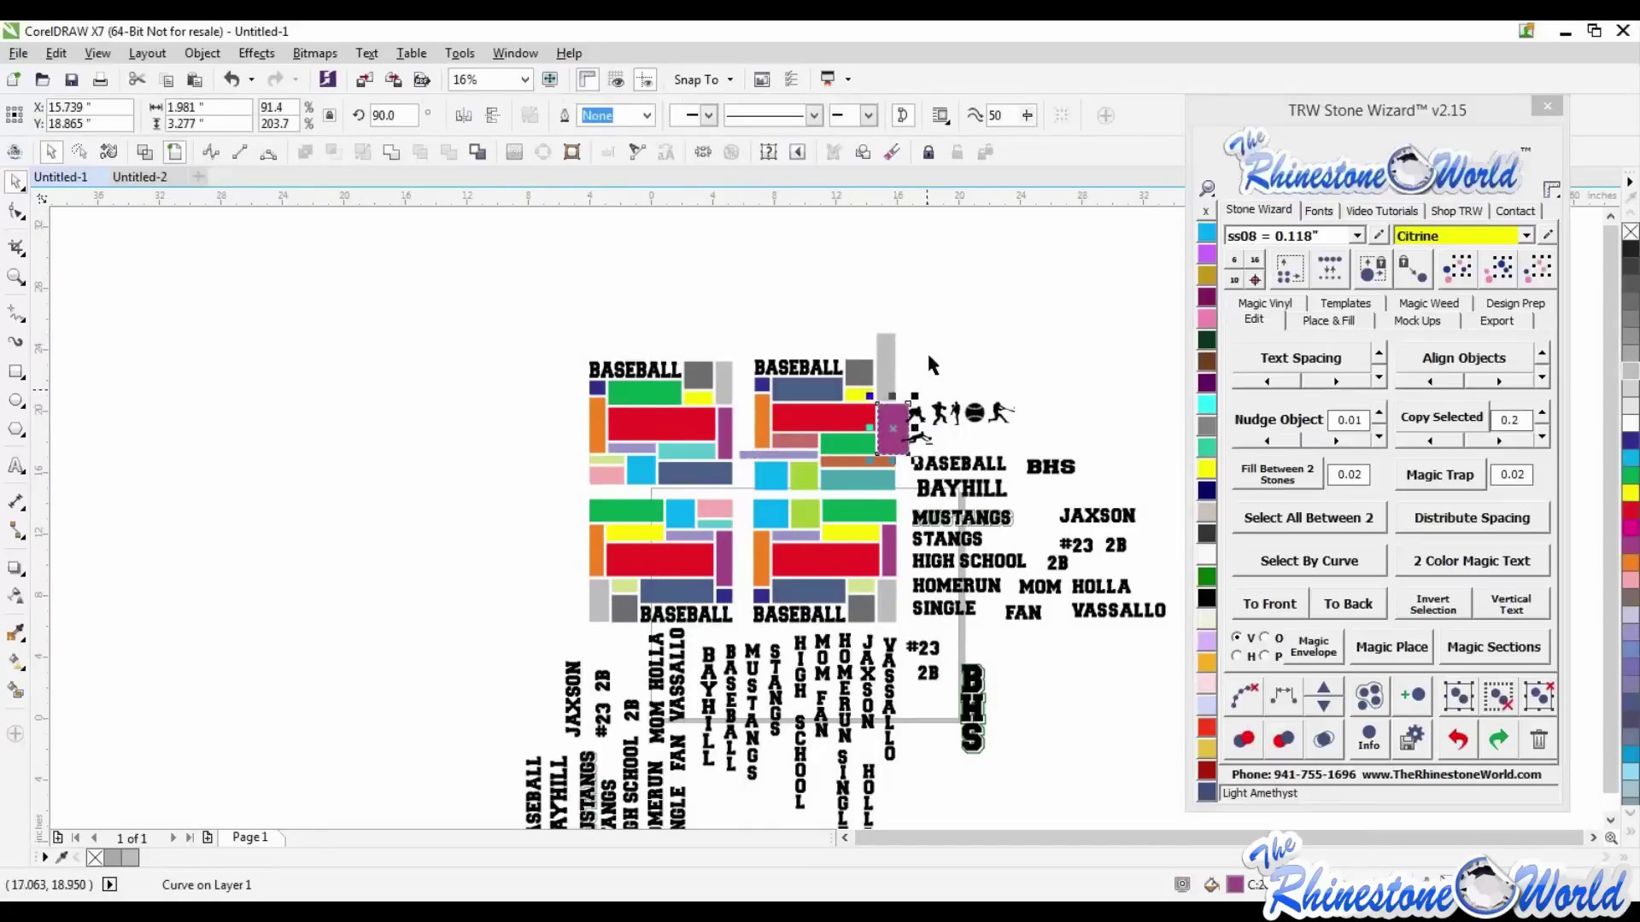
left_click(928, 354)
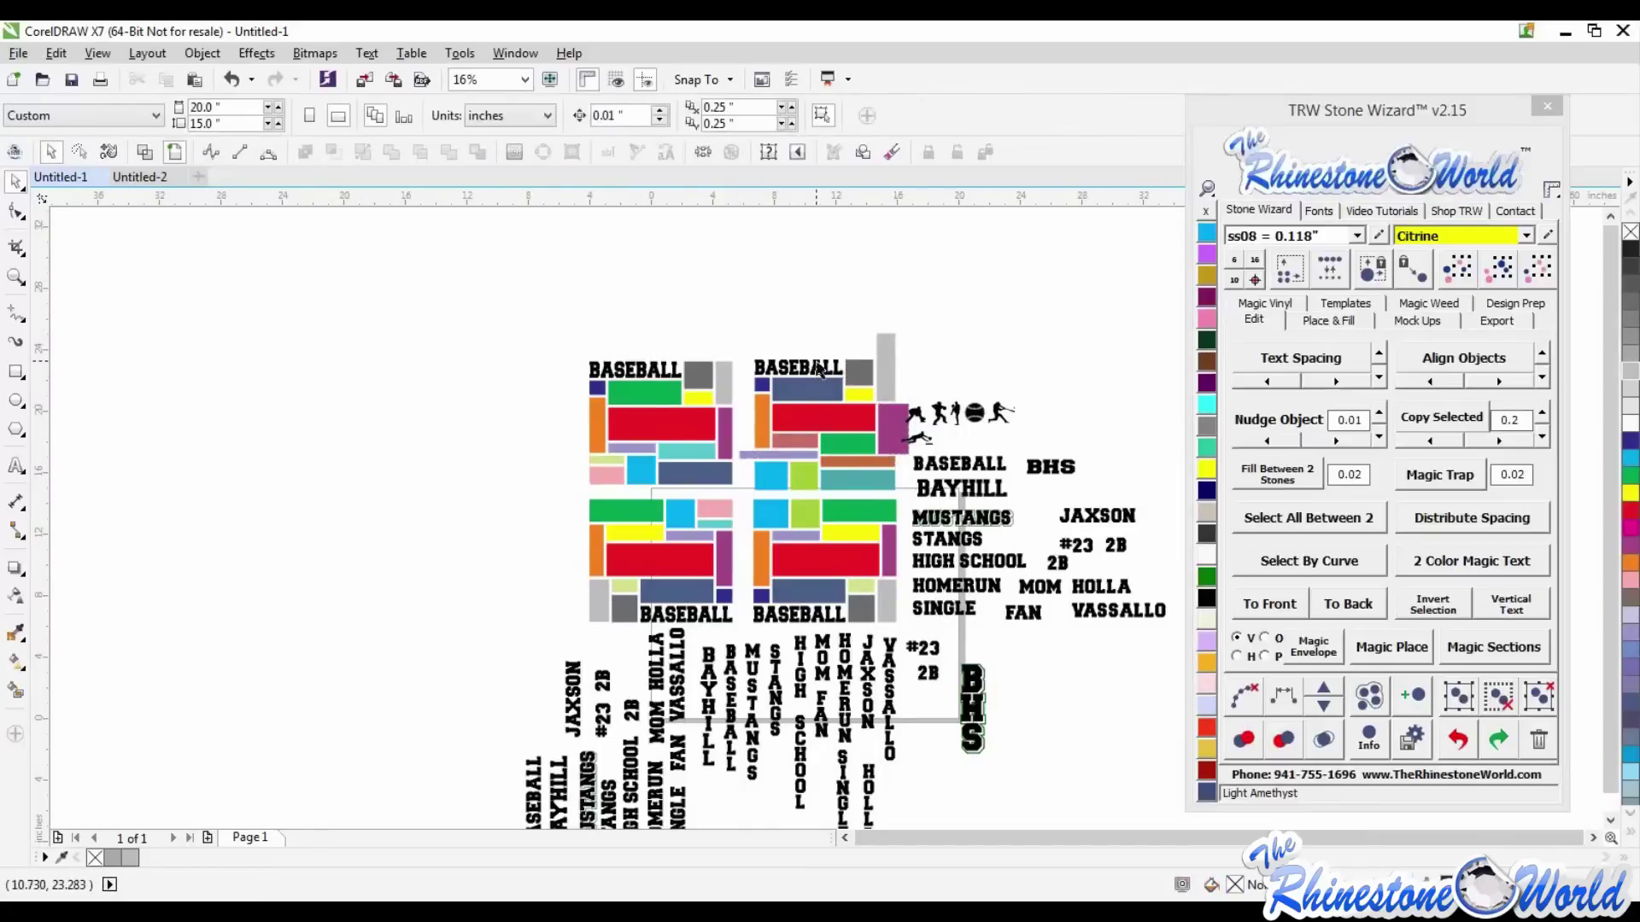
left_click(860, 375)
left_click(852, 484)
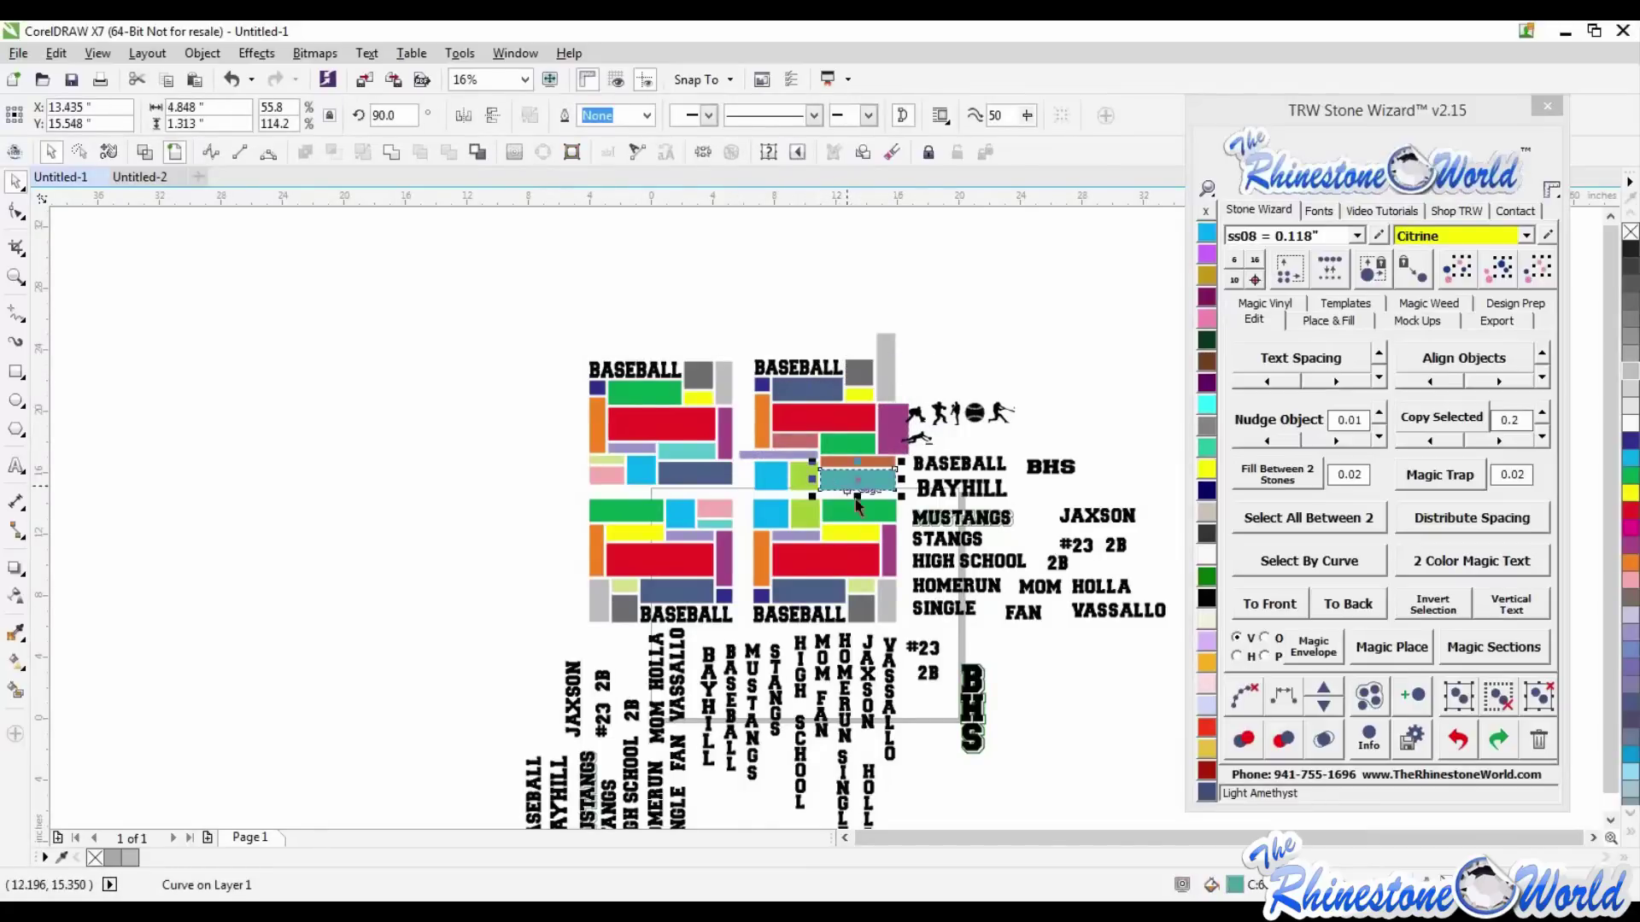
left_click_drag(859, 501, 858, 504)
left_click(973, 393)
- Undo the rectangle stretches in the upper-right template and deselect the light grey rectangle
scroll(850, 415, "up", 1)
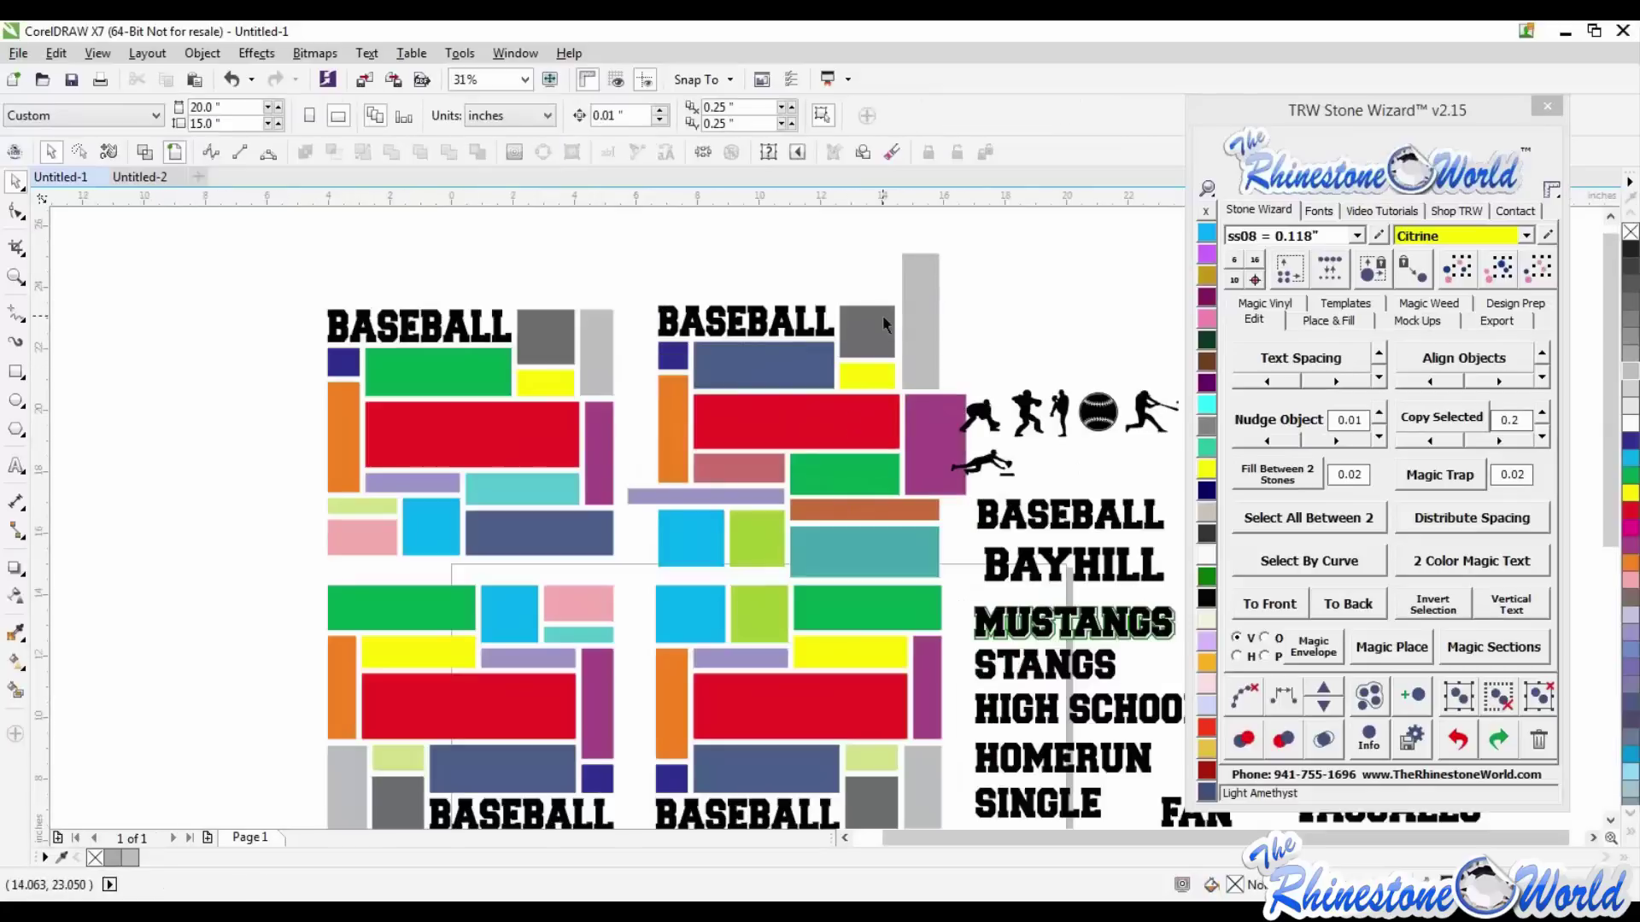
key("ctrl+z")
key("ctrl+z")
key("ctrl+z")
key("ctrl+z")
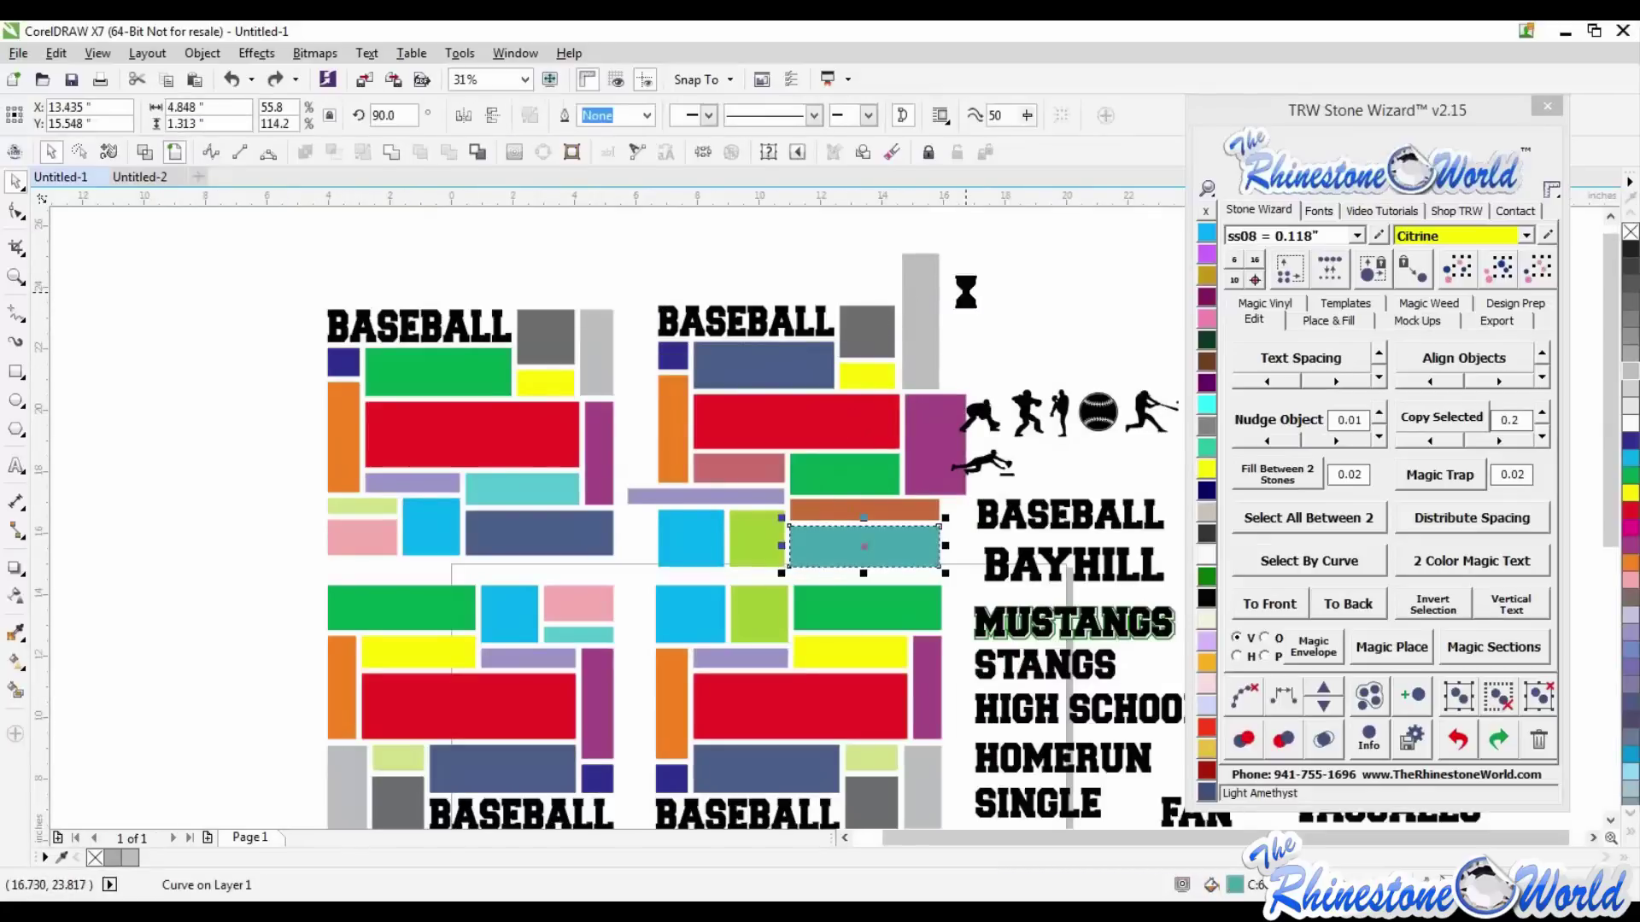
key("ctrl+z")
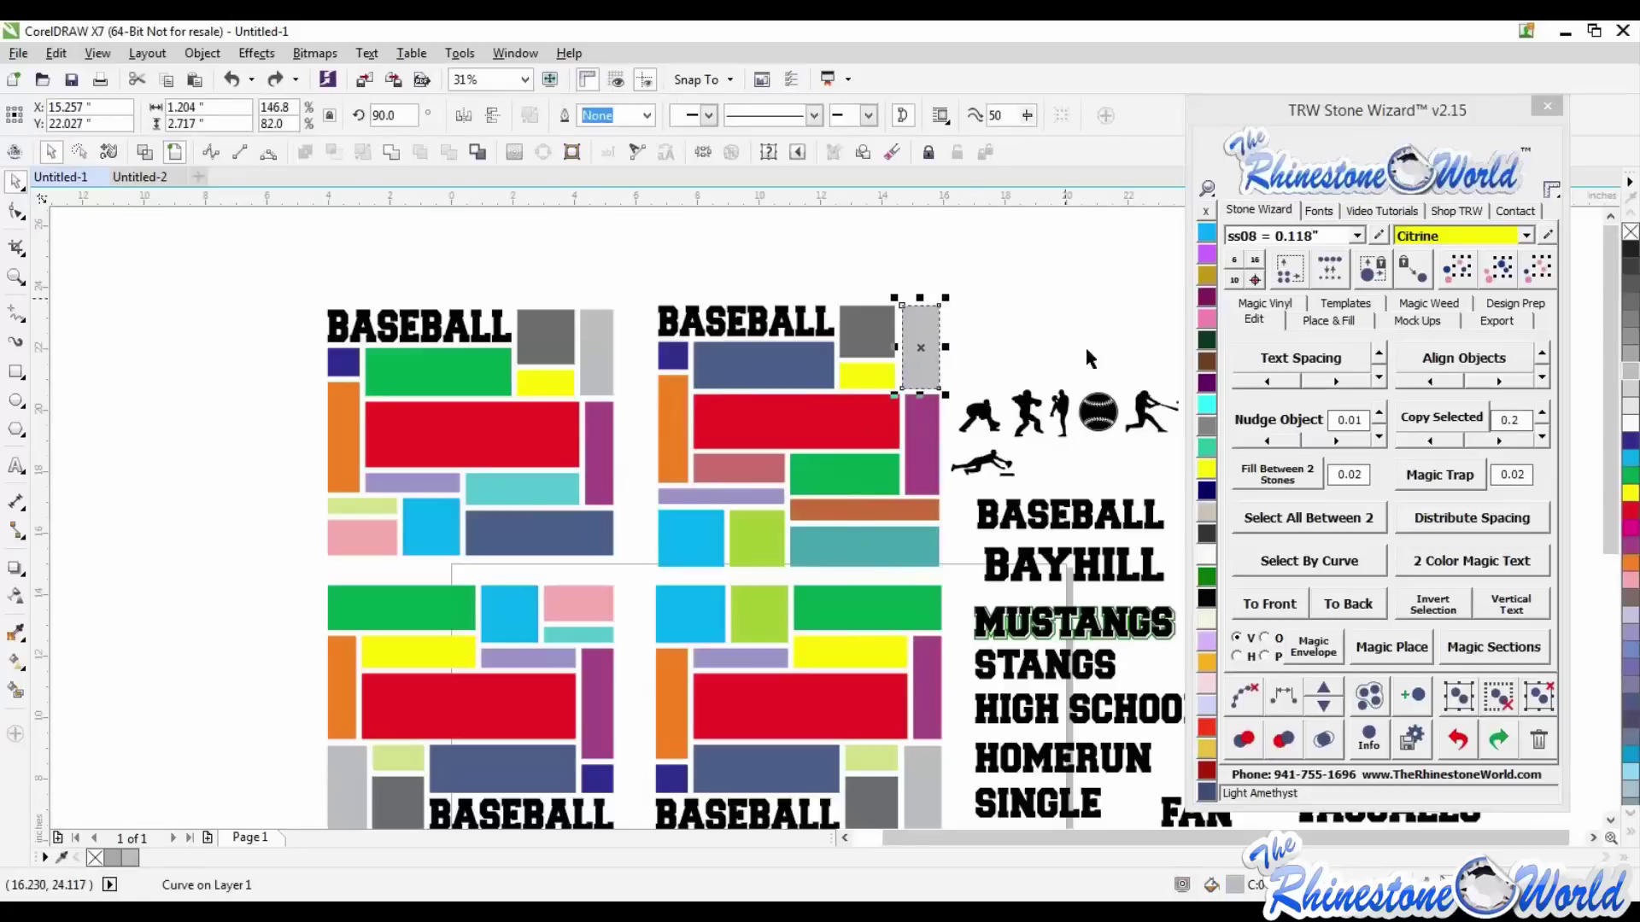
left_click(951, 356)
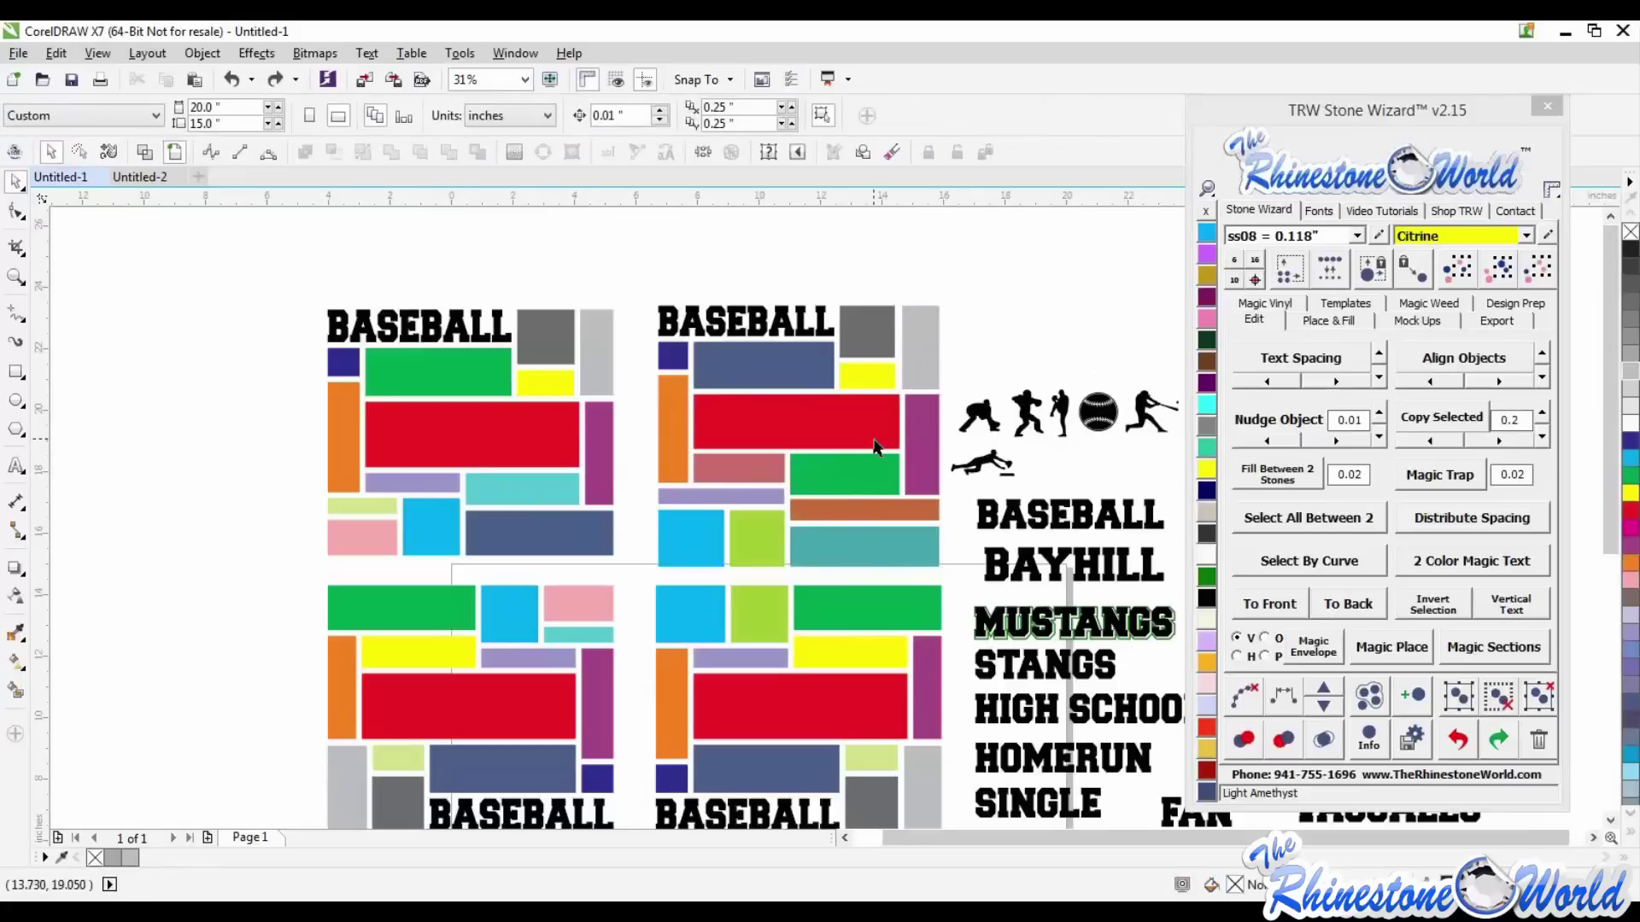
scroll(572, 449, "down", 2)
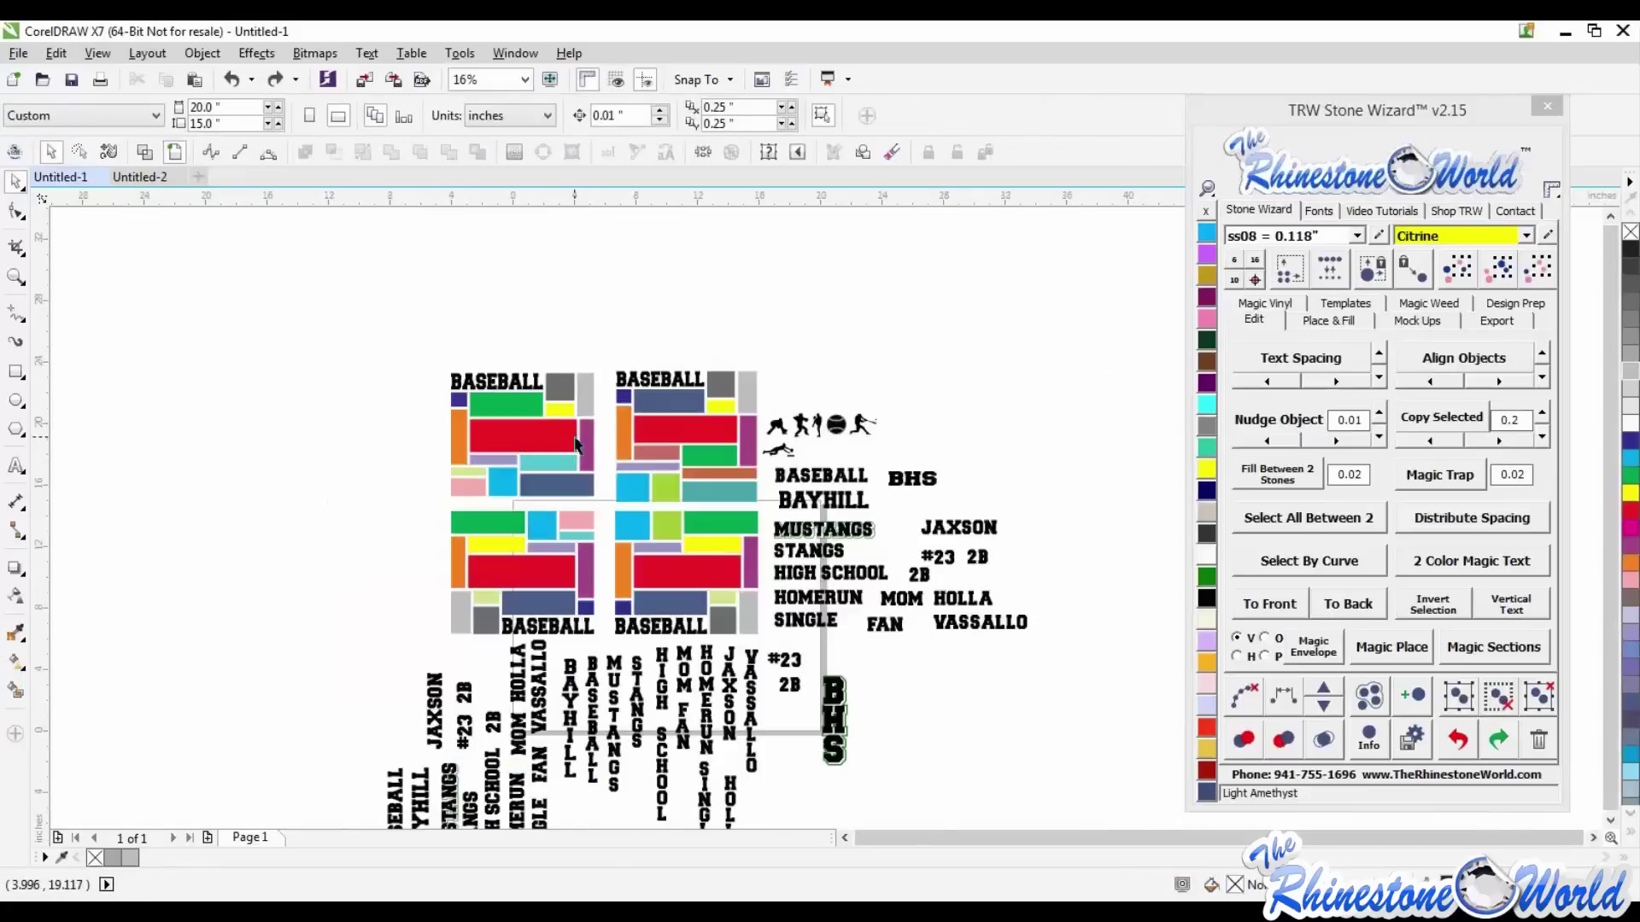
- Delete the four templates, then paste the blank rectangle and move it slightly down and right in the empty space
left_click_drag(404, 351, 763, 642)
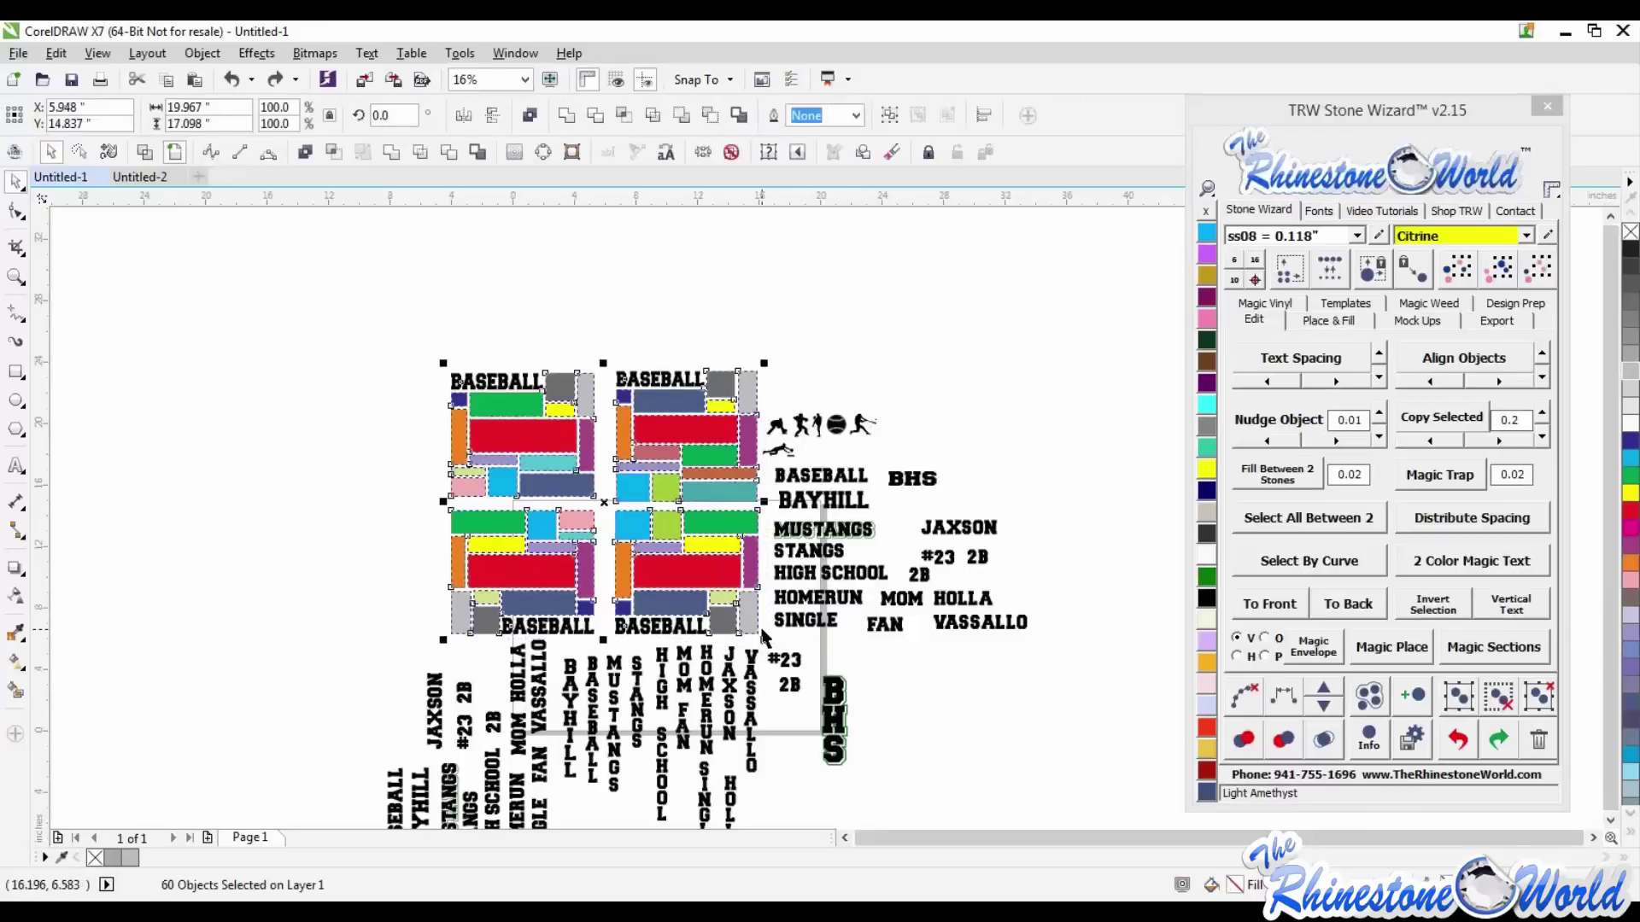
key("Delete")
key("ctrl+v")
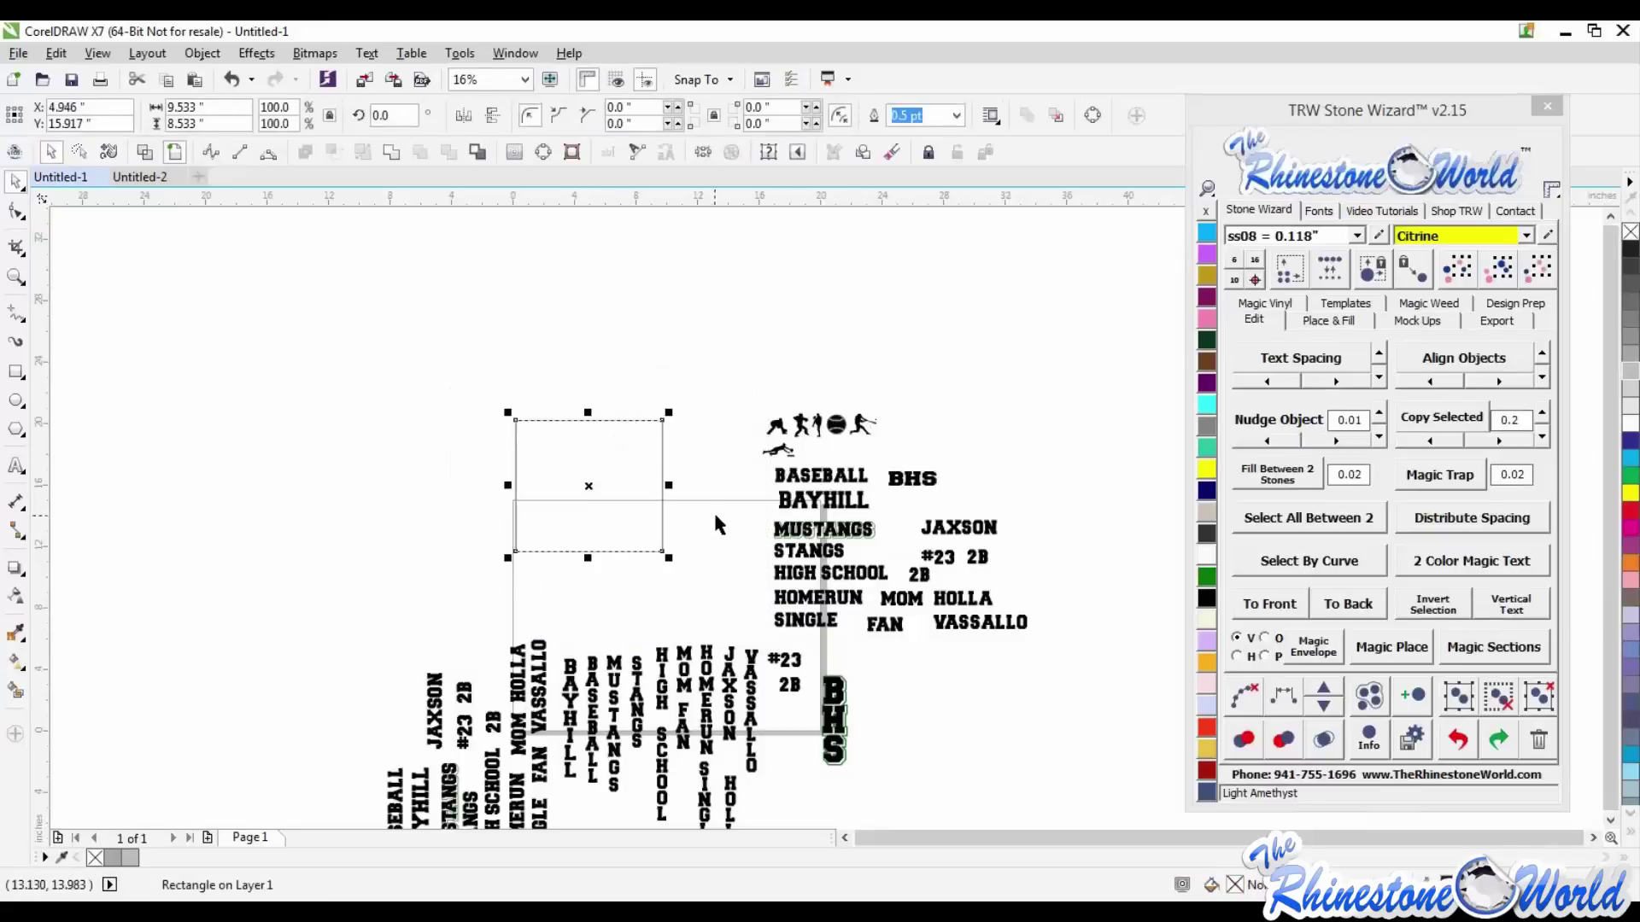
left_click(714, 513)
left_click_drag(664, 428, 680, 446)
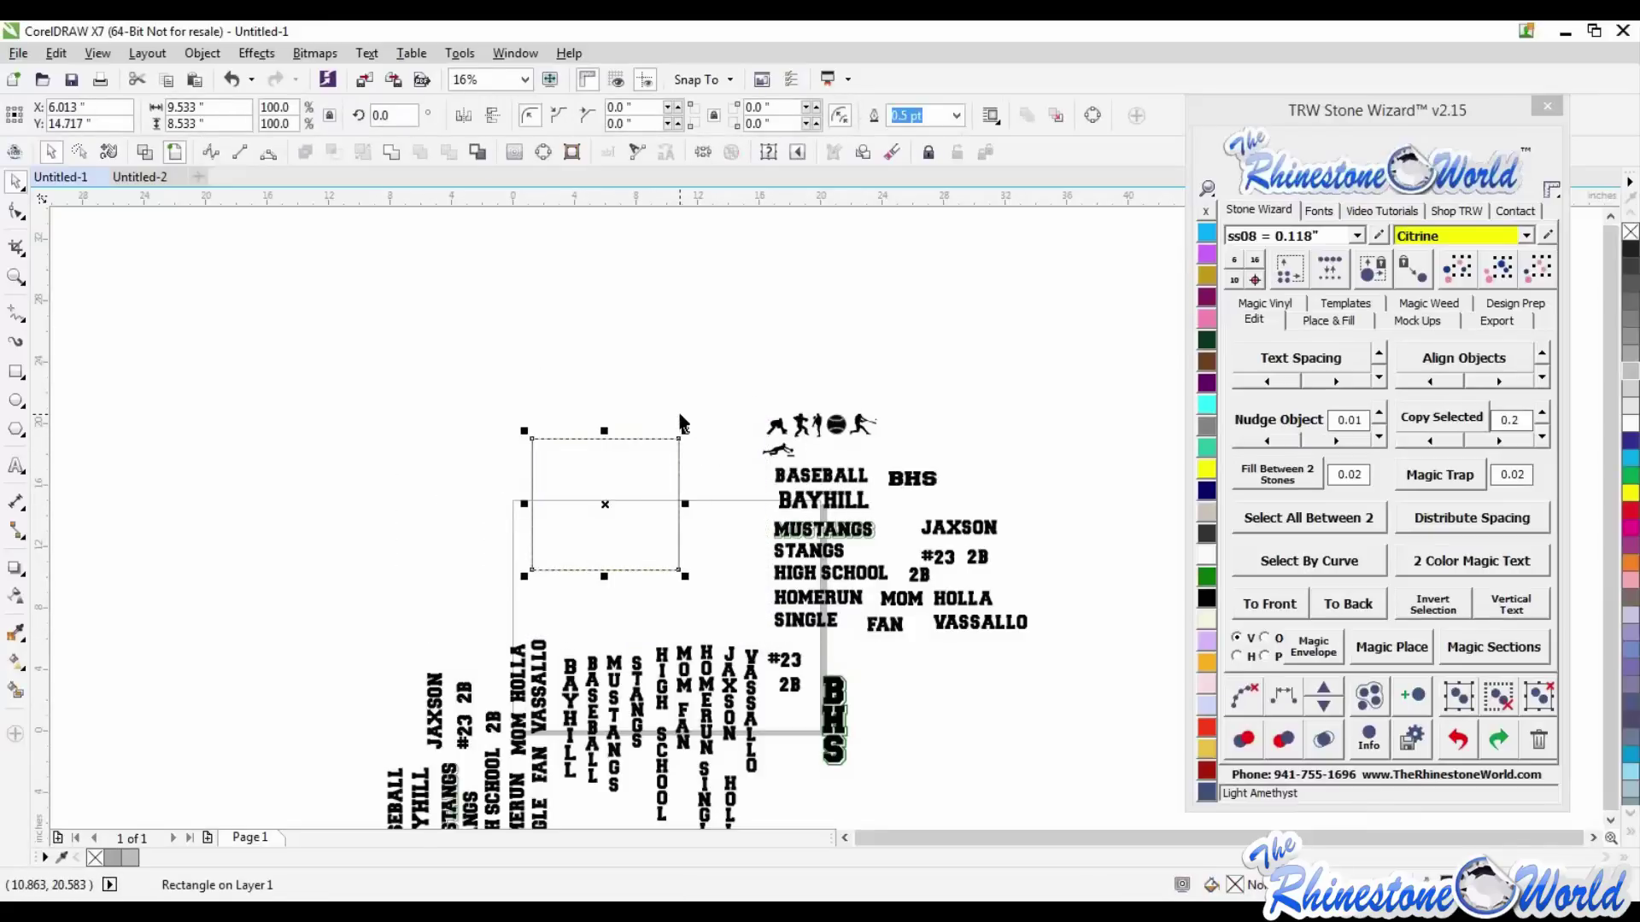
left_click(659, 482)
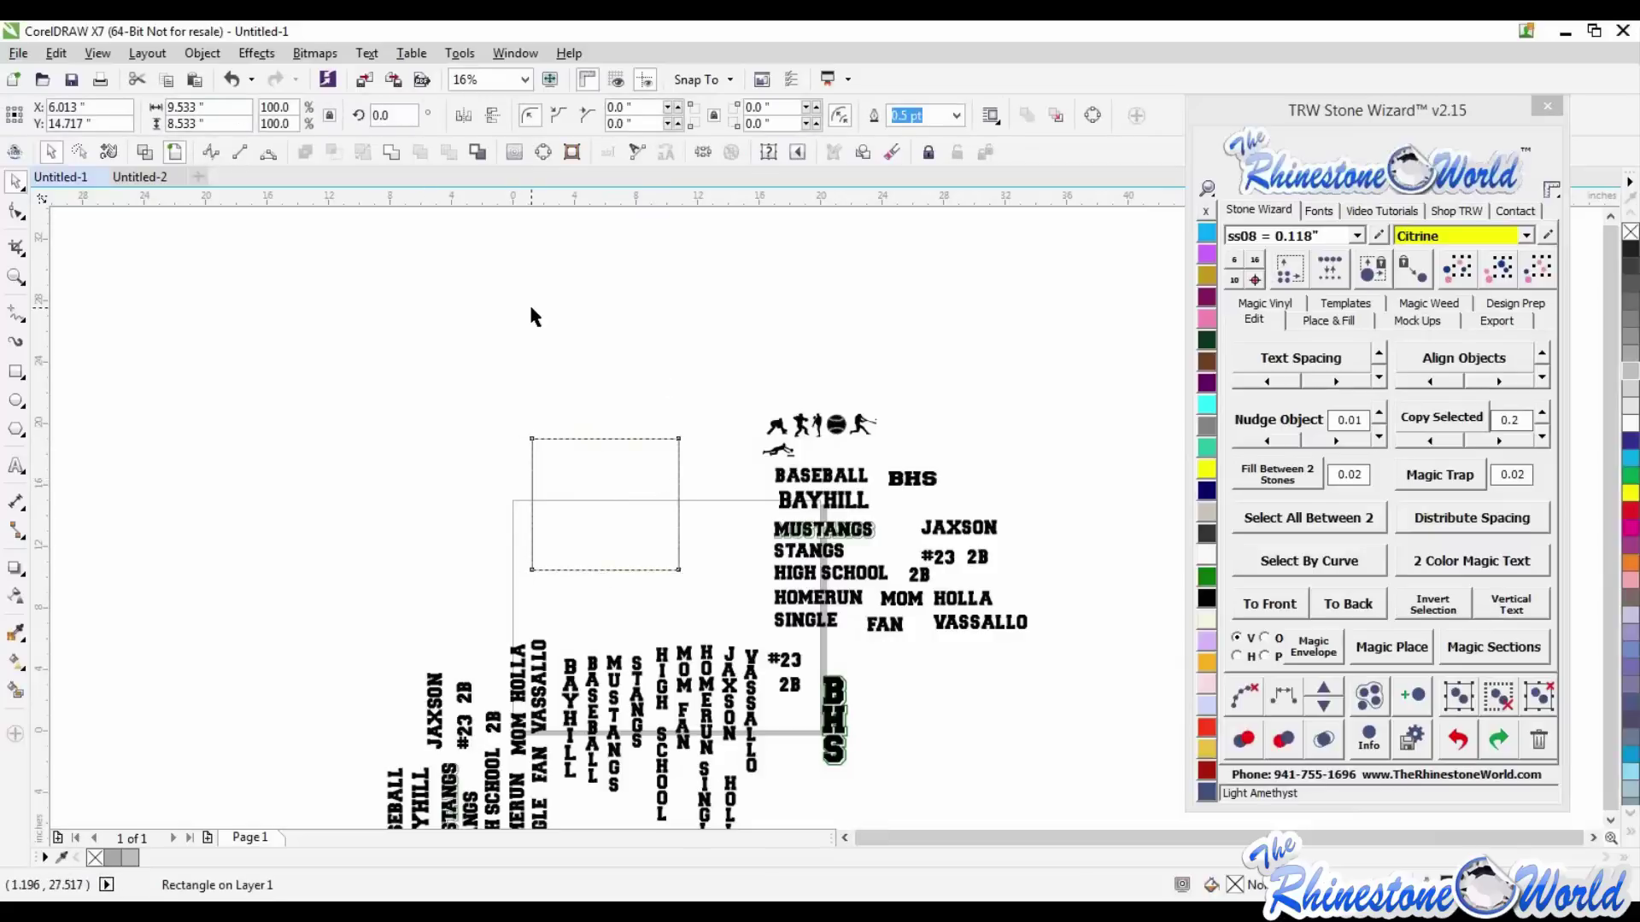
- Draw a rectangle about 2.48 by 2.17 inches inside the blank frame, starting from its upper-left corner
left_click(618, 468)
scroll(618, 468, "up", 1)
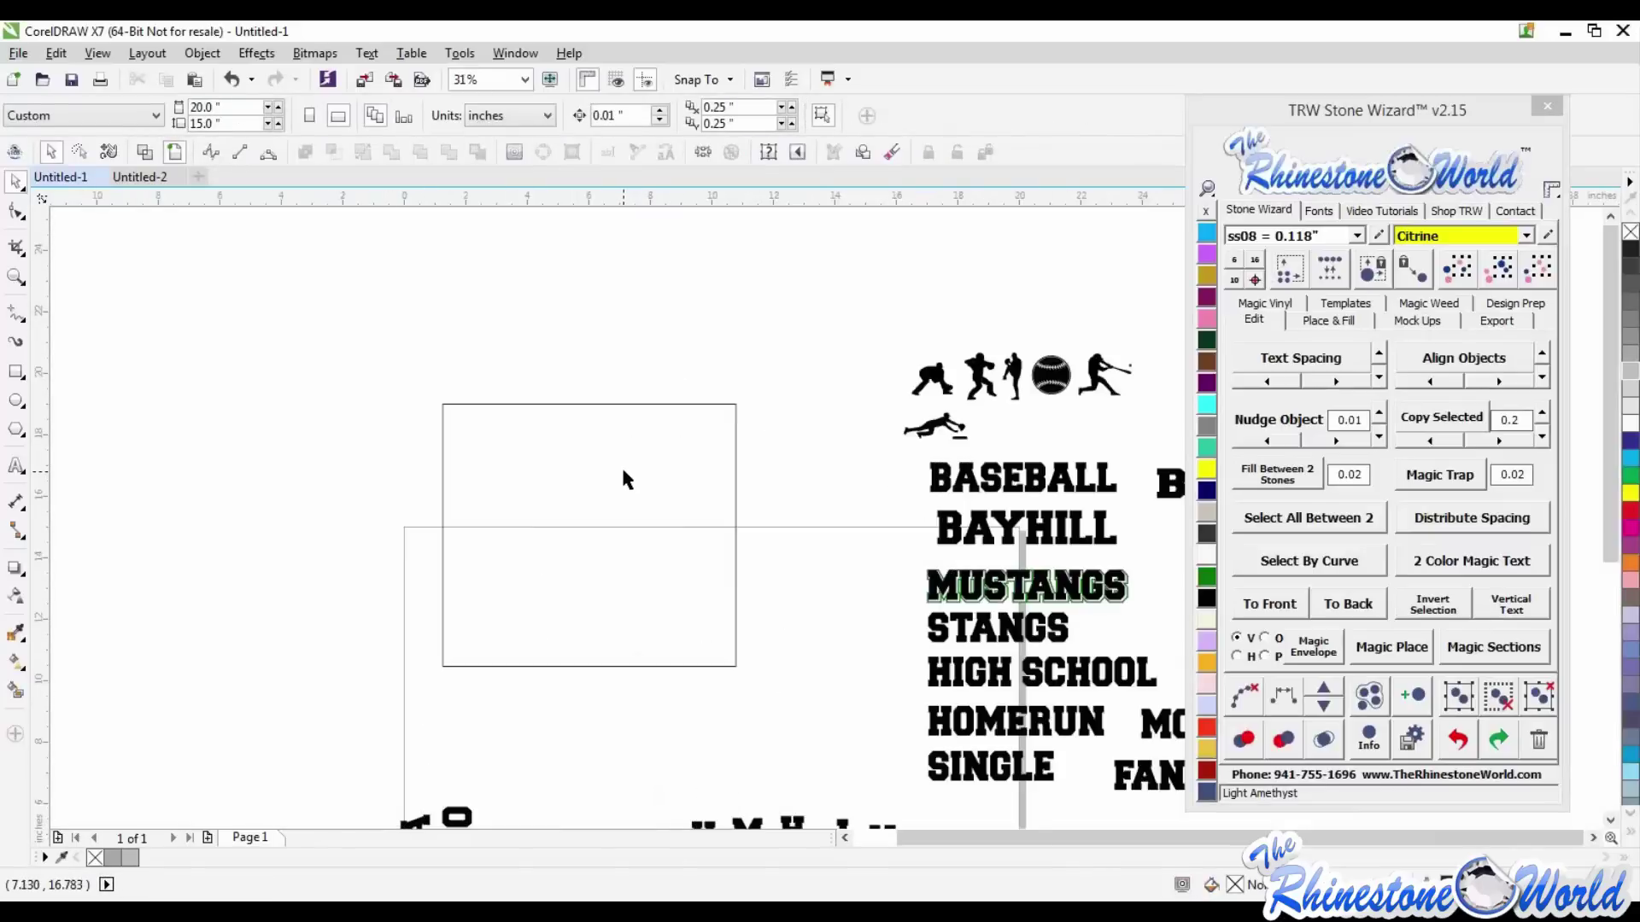
left_click(16, 373)
left_click_drag(441, 404, 519, 471)
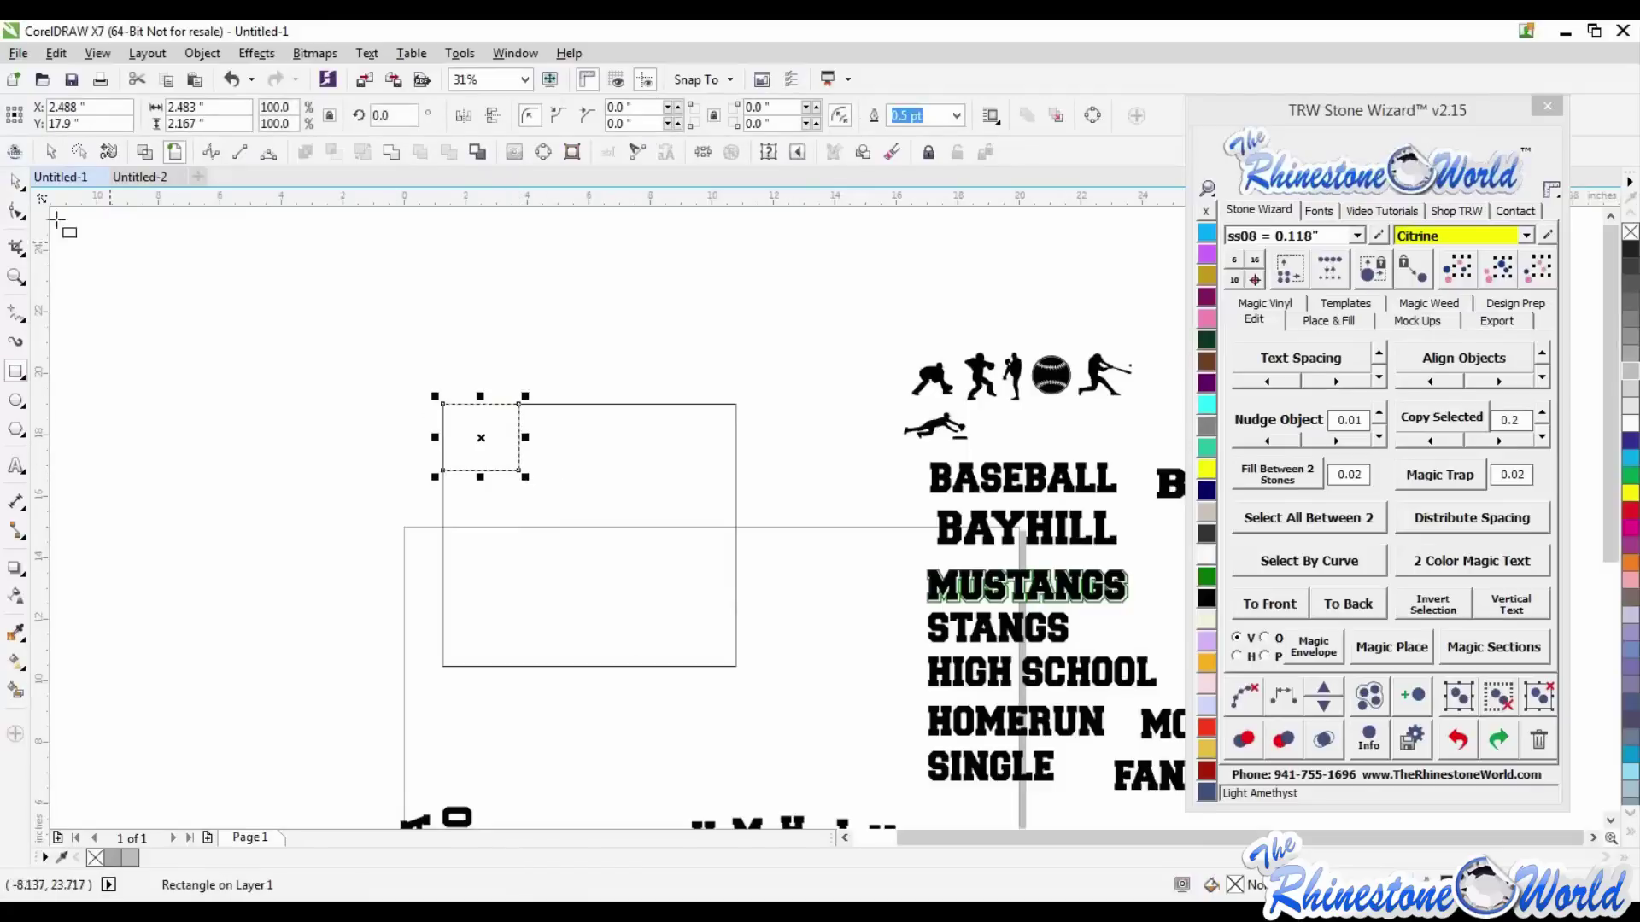
- Fill the small corner rectangle with Blue Zircon and remove its outline
left_click(17, 181)
left_click(1206, 449)
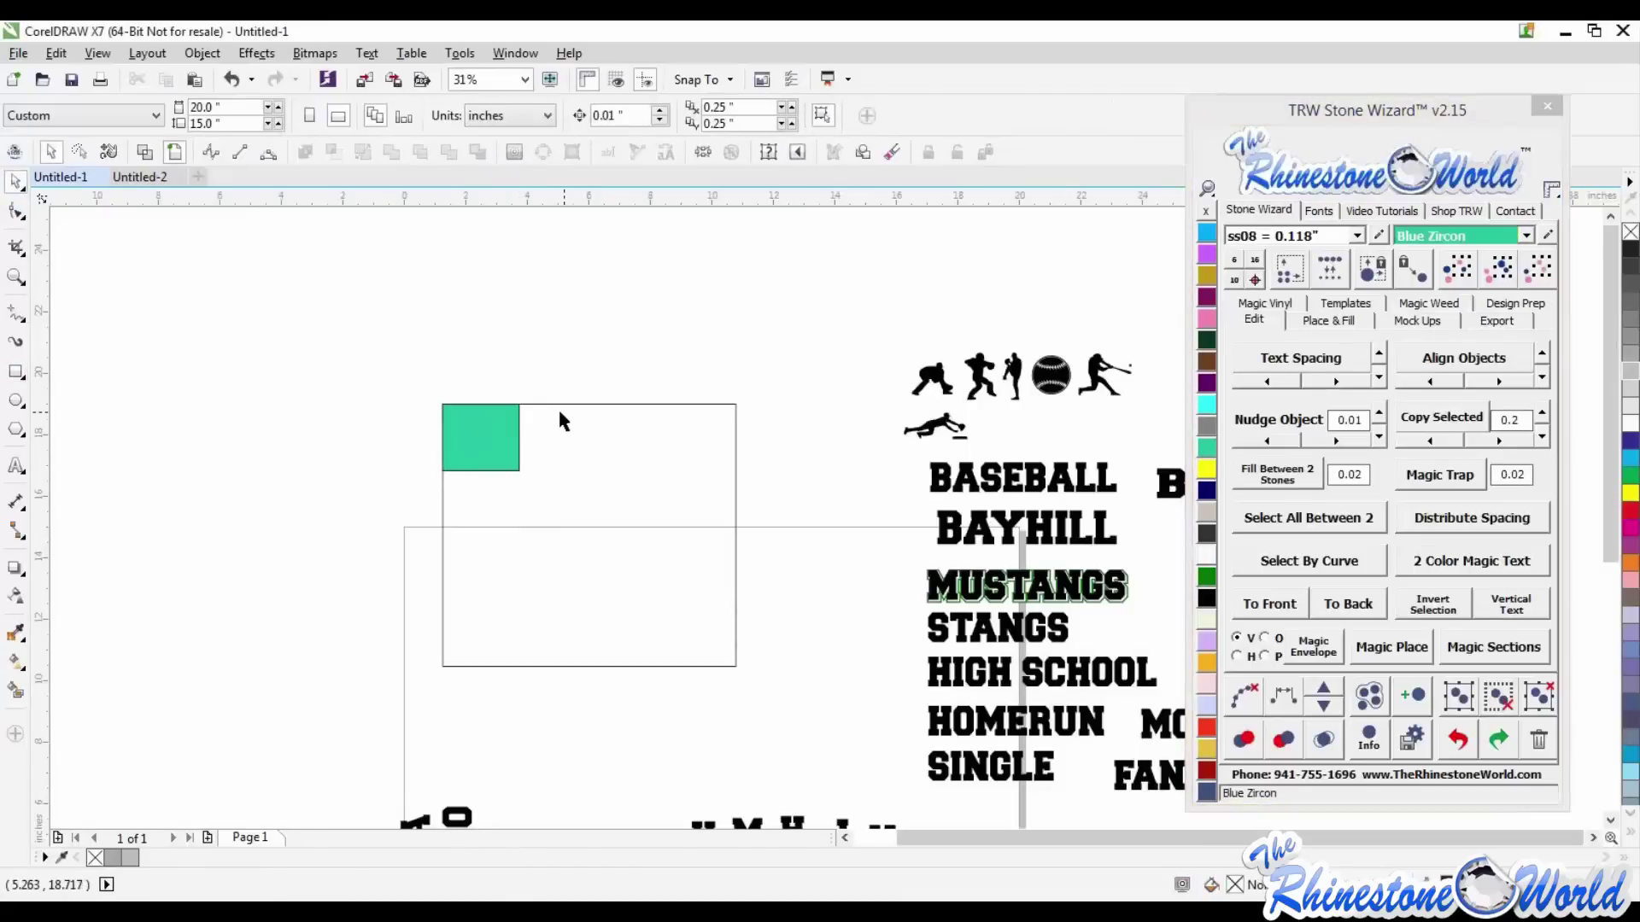
scroll(555, 414, "up", 2)
right_click(1204, 214)
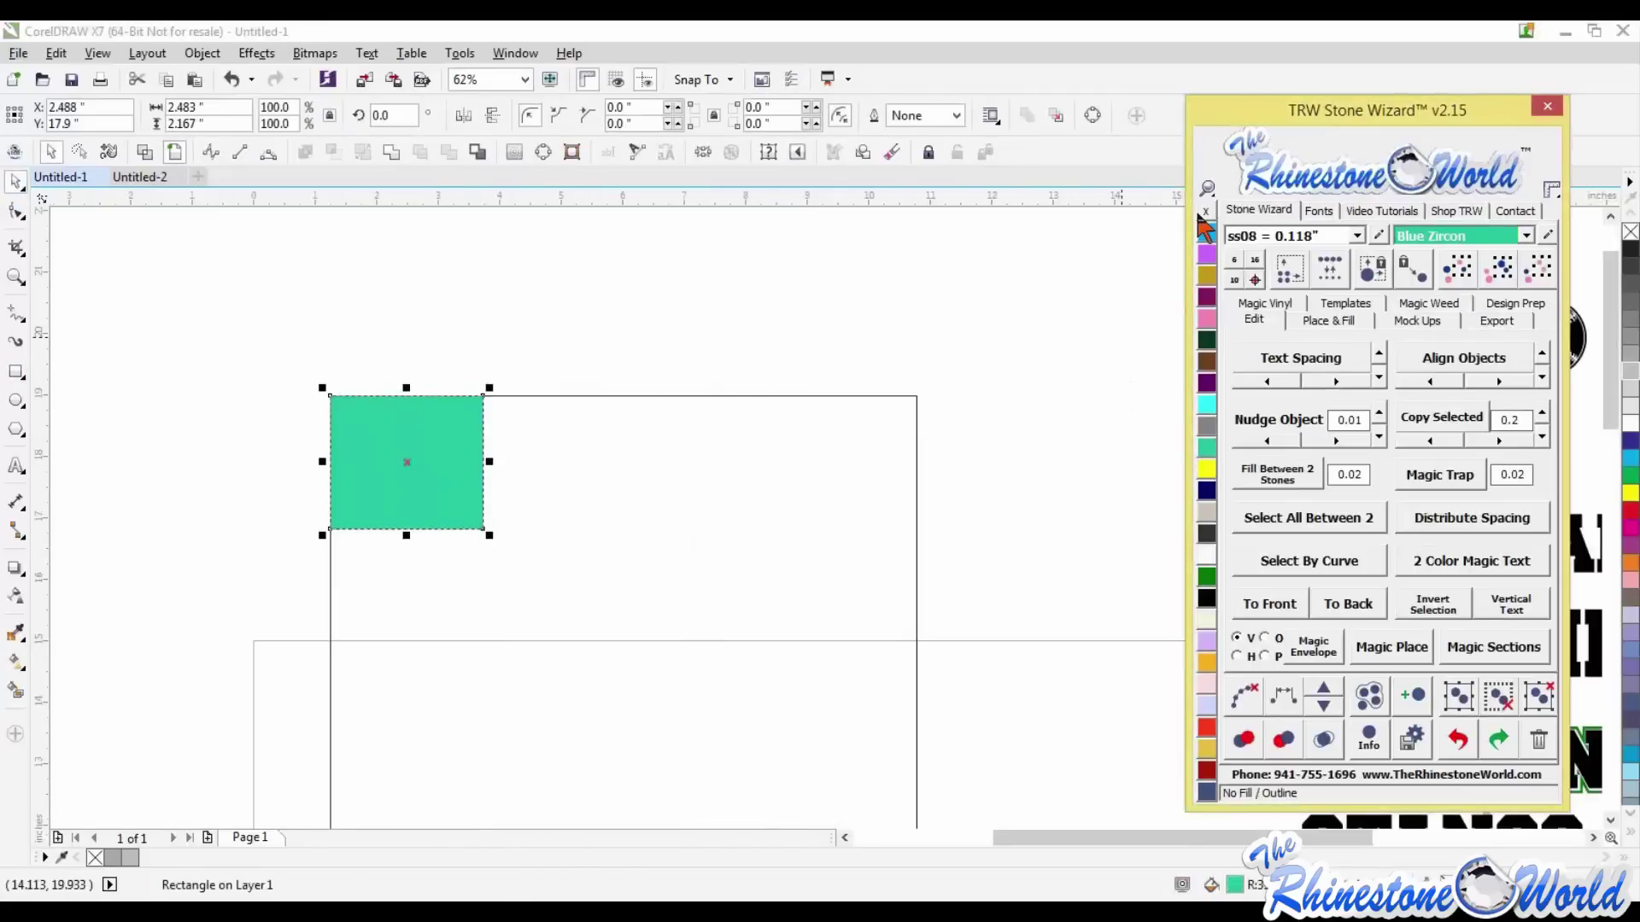
- Move the small green rectangle off the large outlined rectangle into the empty area up and to the left
left_click(675, 326)
left_click(439, 469)
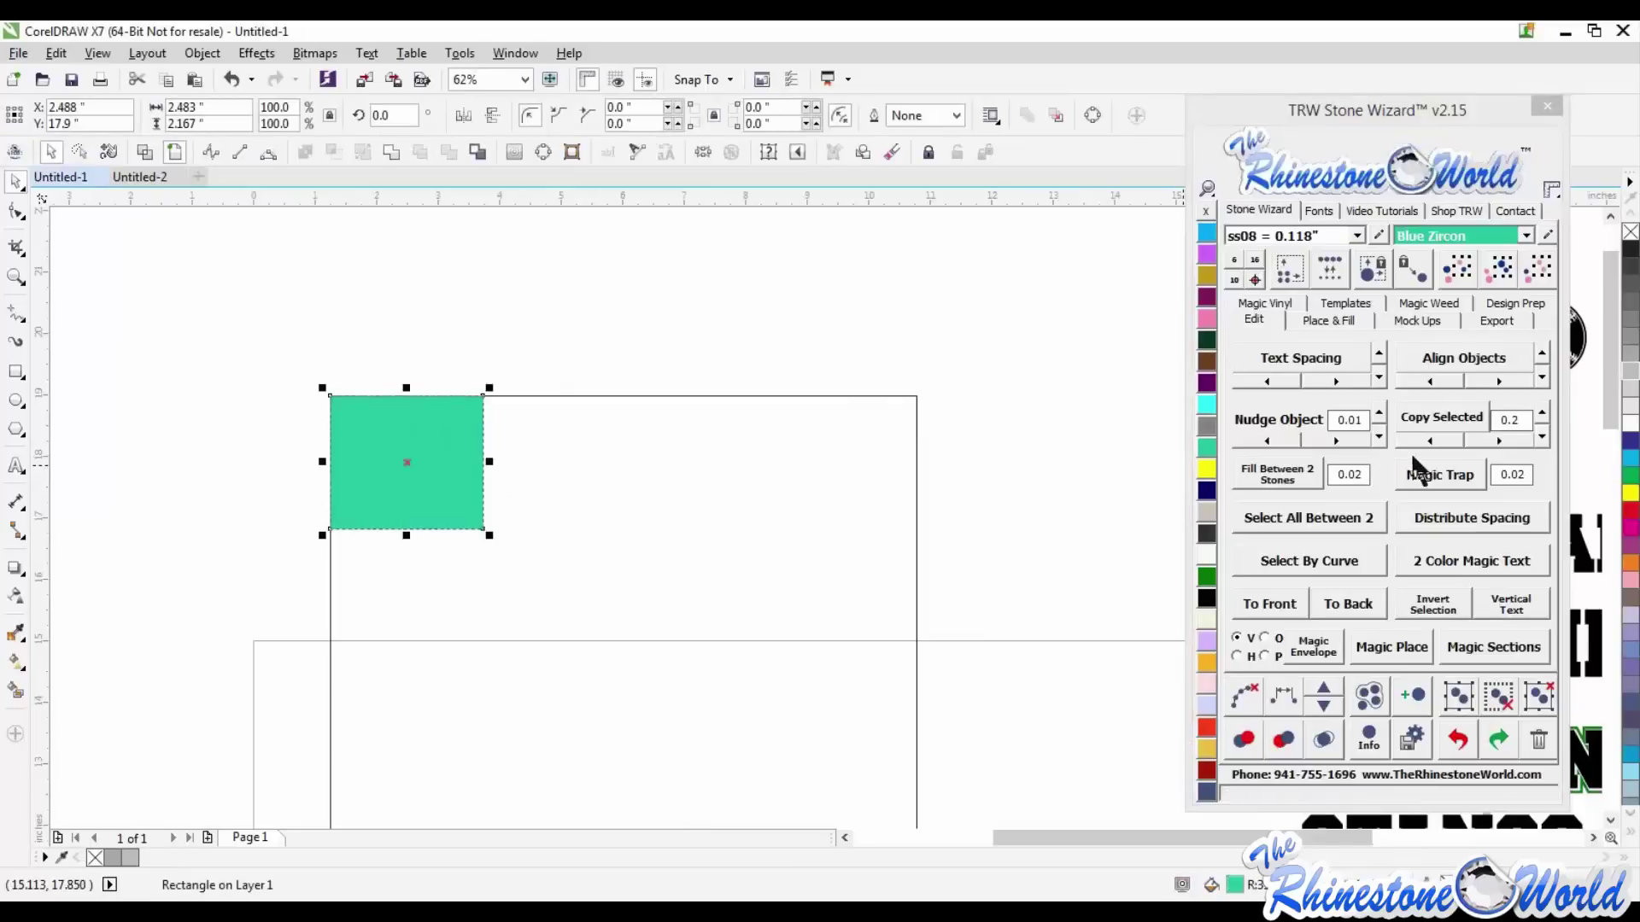
left_click(758, 318)
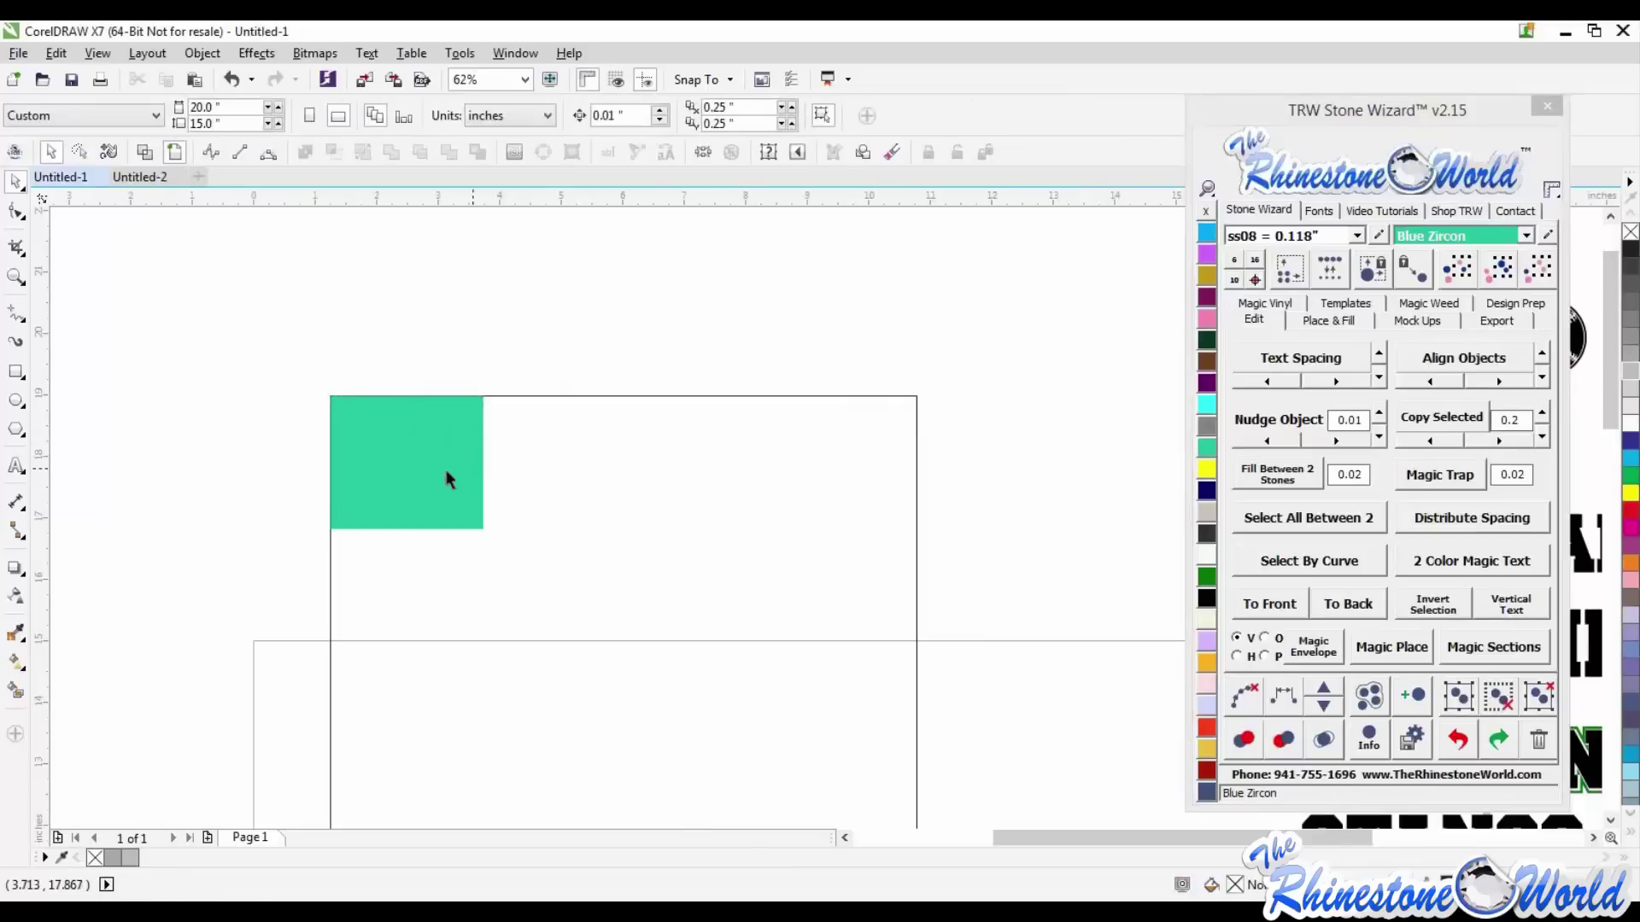
left_click_drag(448, 483, 202, 341)
- Fill the large outlined rectangle with Blue Zircon
left_click(680, 510)
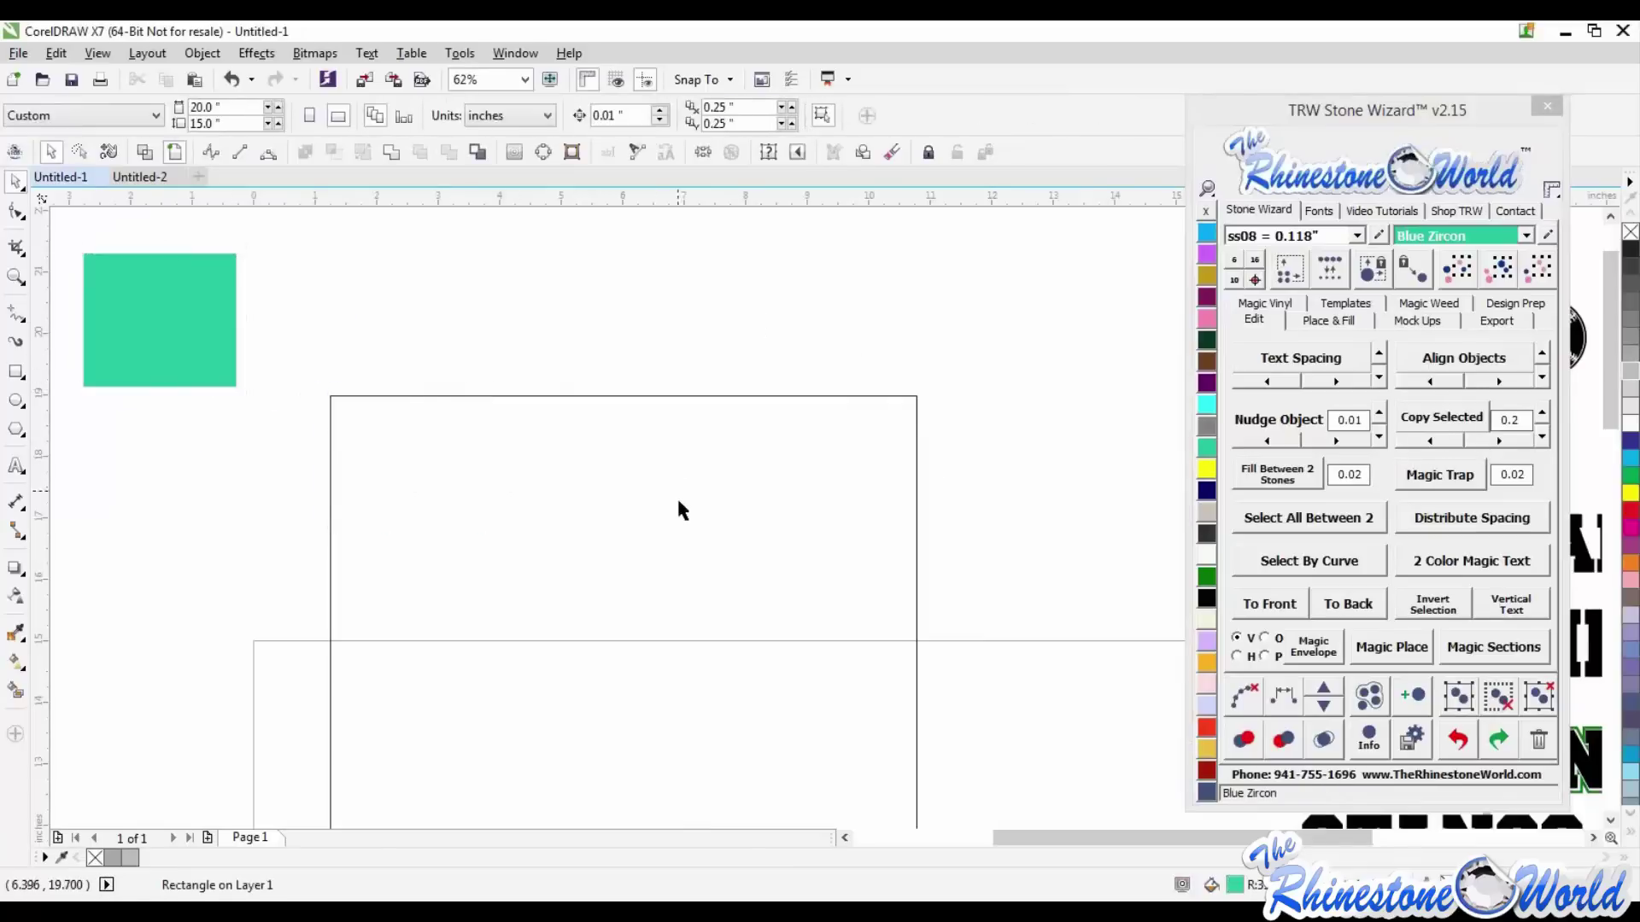
left_click(1207, 445)
left_click(804, 357)
scroll(800, 376, "down", 1)
left_click(804, 503)
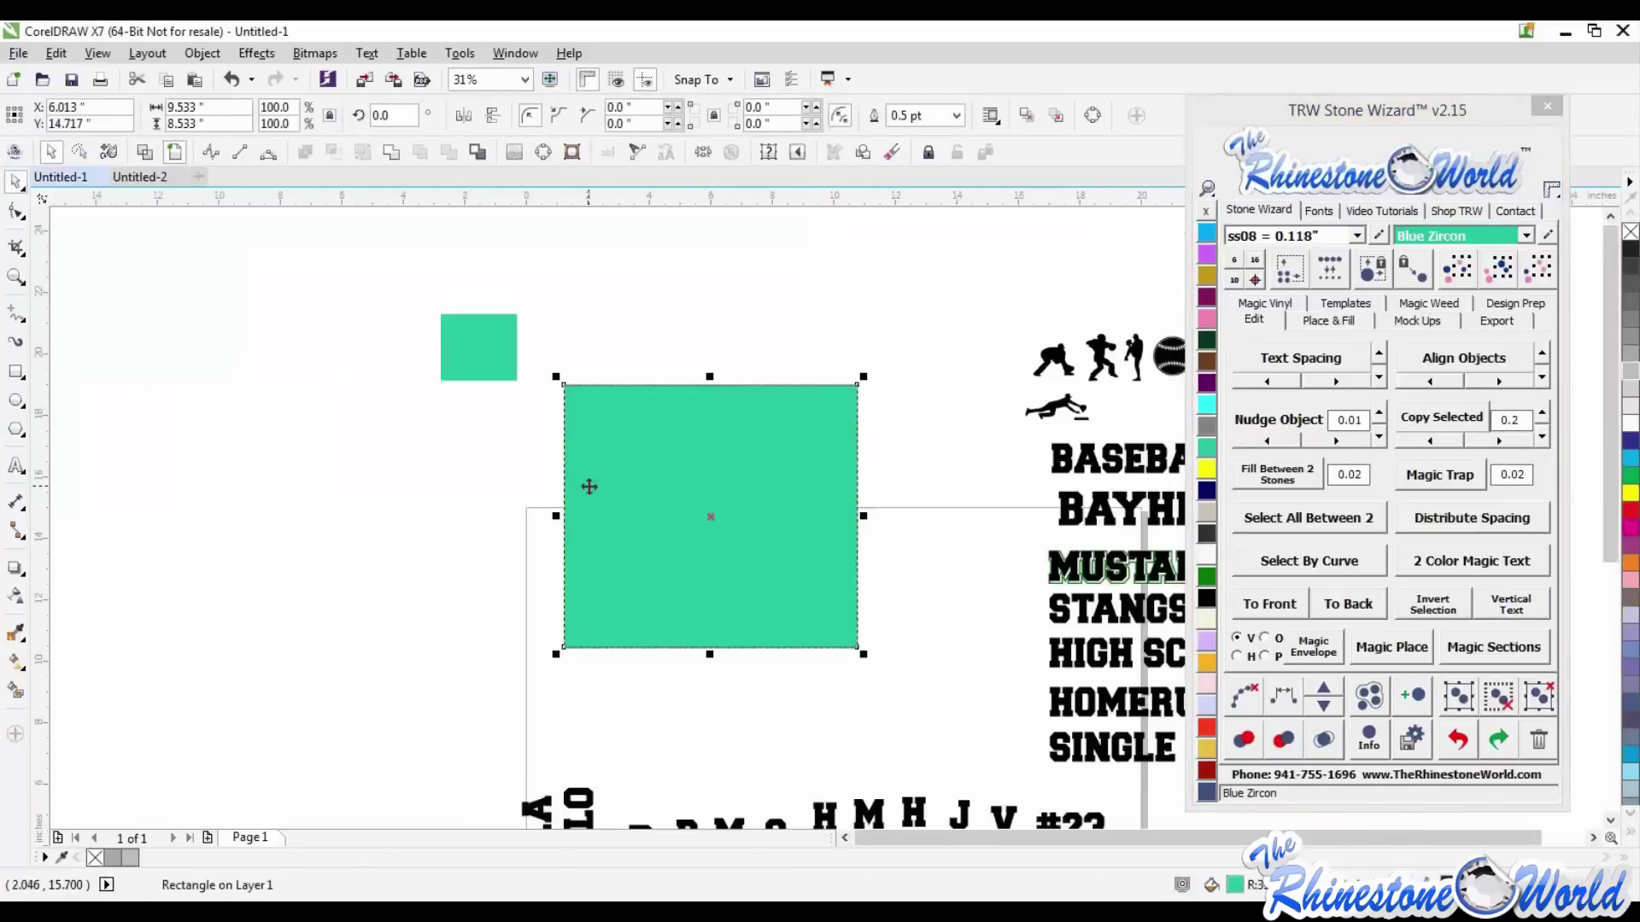
- Draw a tall vertical strip about 0.167 by 10.567 inches over the left side of the large rectangle
key("F6")
left_click_drag(574, 349, 575, 674)
left_click(17, 182)
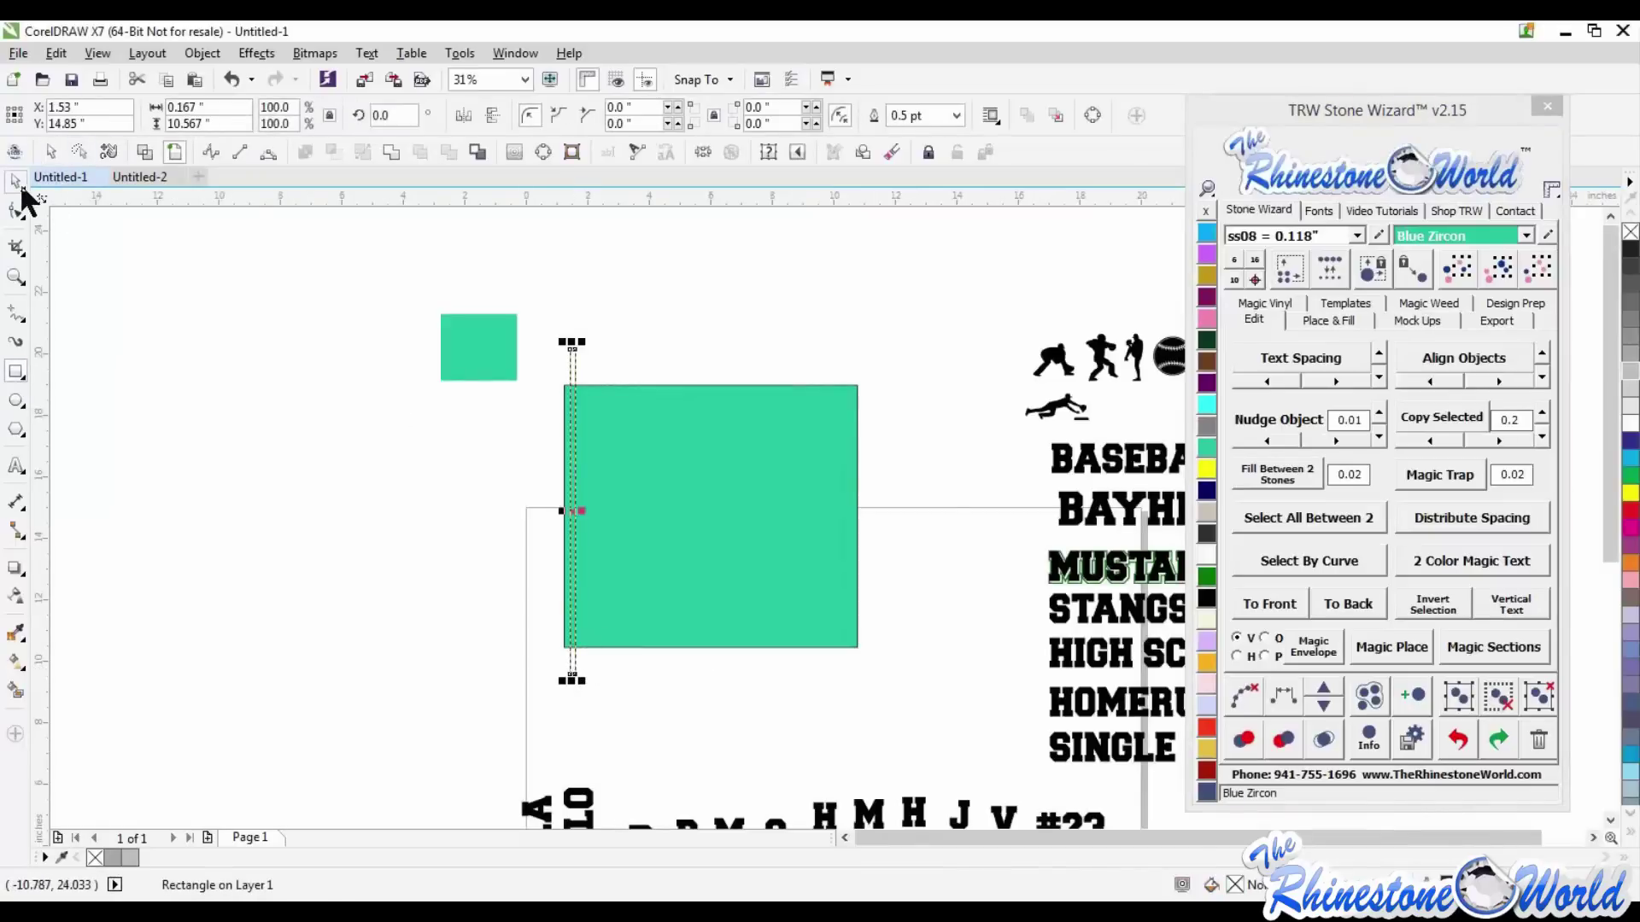
- Fill the vertical strip with Copper and remove its outline
left_click(1205, 512)
left_click(1012, 461)
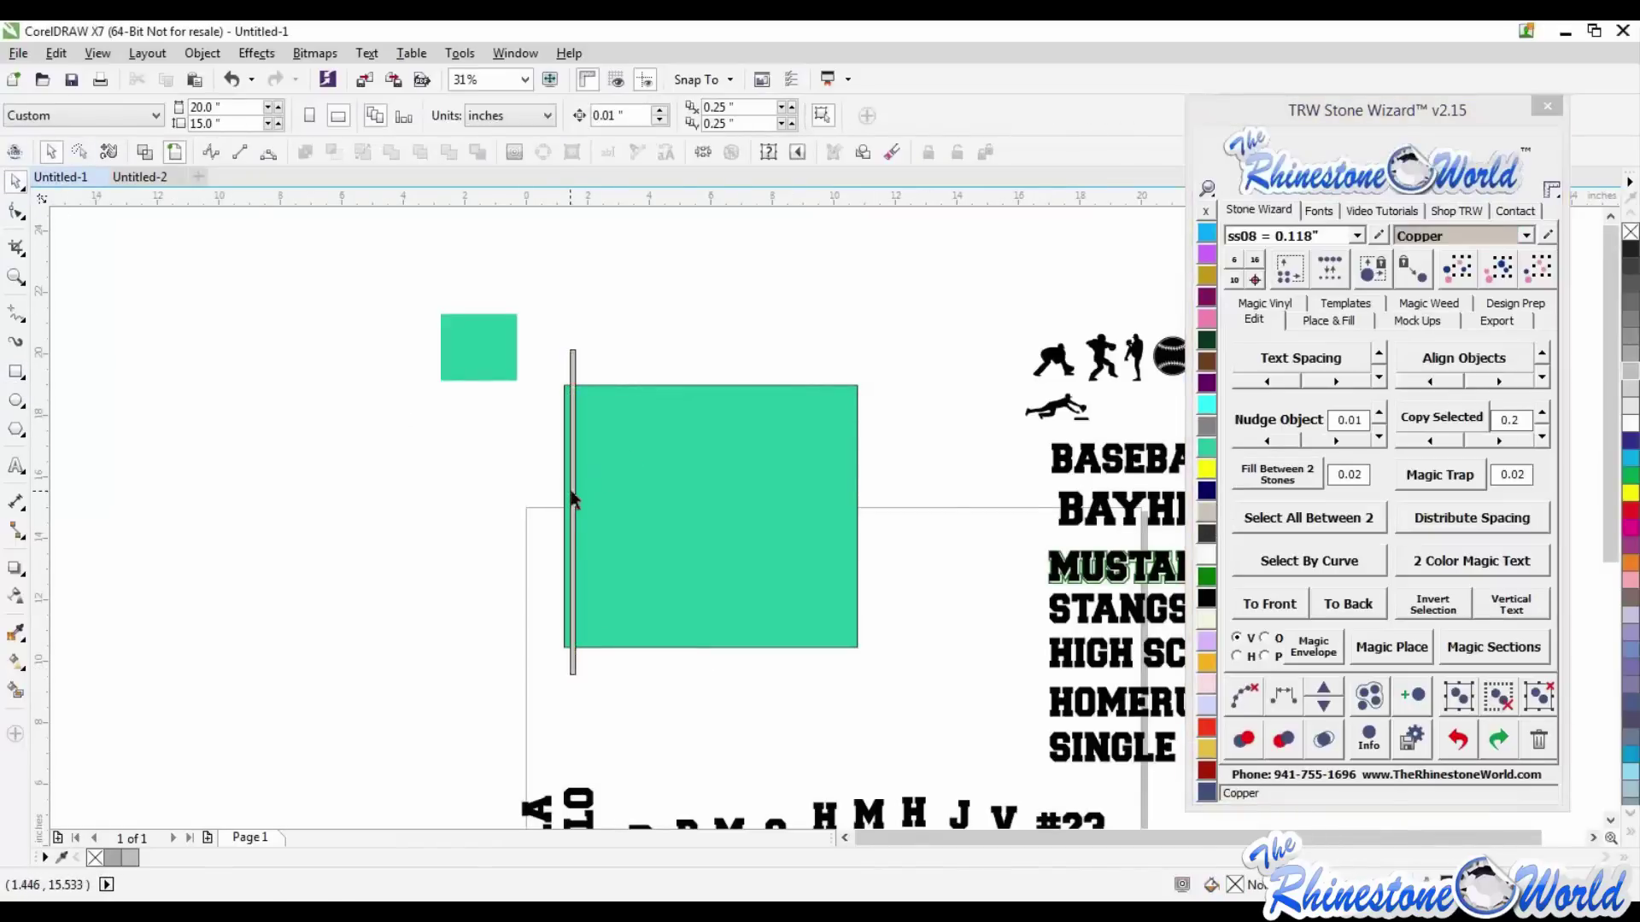
left_click(571, 493)
right_click(1206, 212)
left_click(965, 317)
scroll(610, 426, "up", 1)
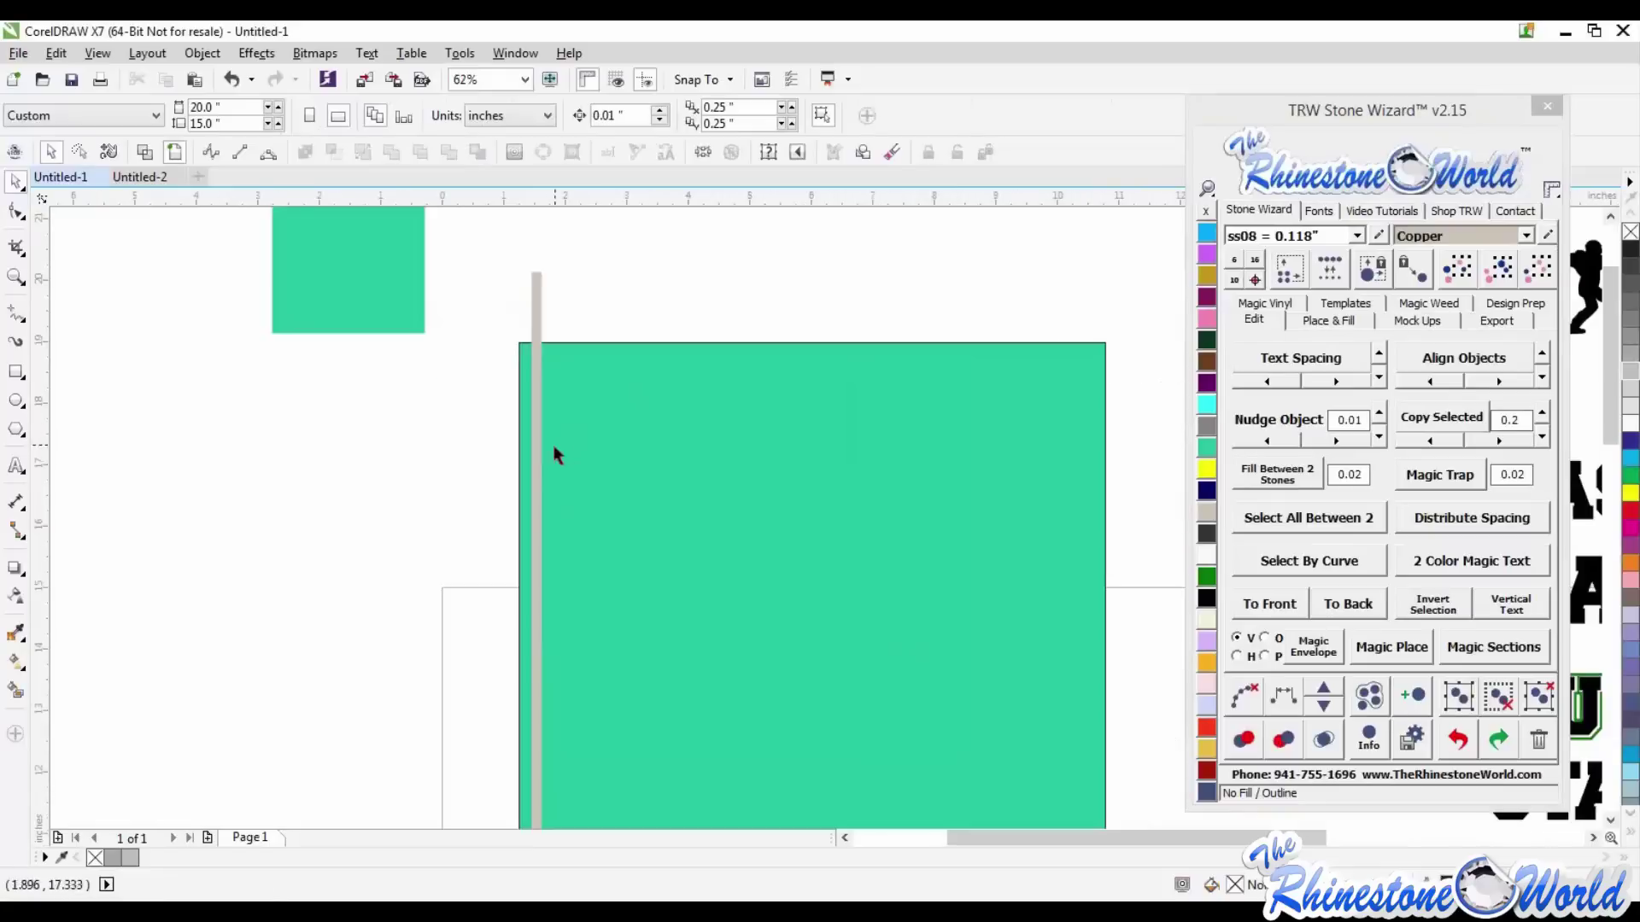
- Move the strip farther into the large rectangle and shorten it to about 3.667 inches tall, keeping its upper end above the rectangle
left_click_drag(555, 455, 615, 439)
scroll(615, 439, "down", 1)
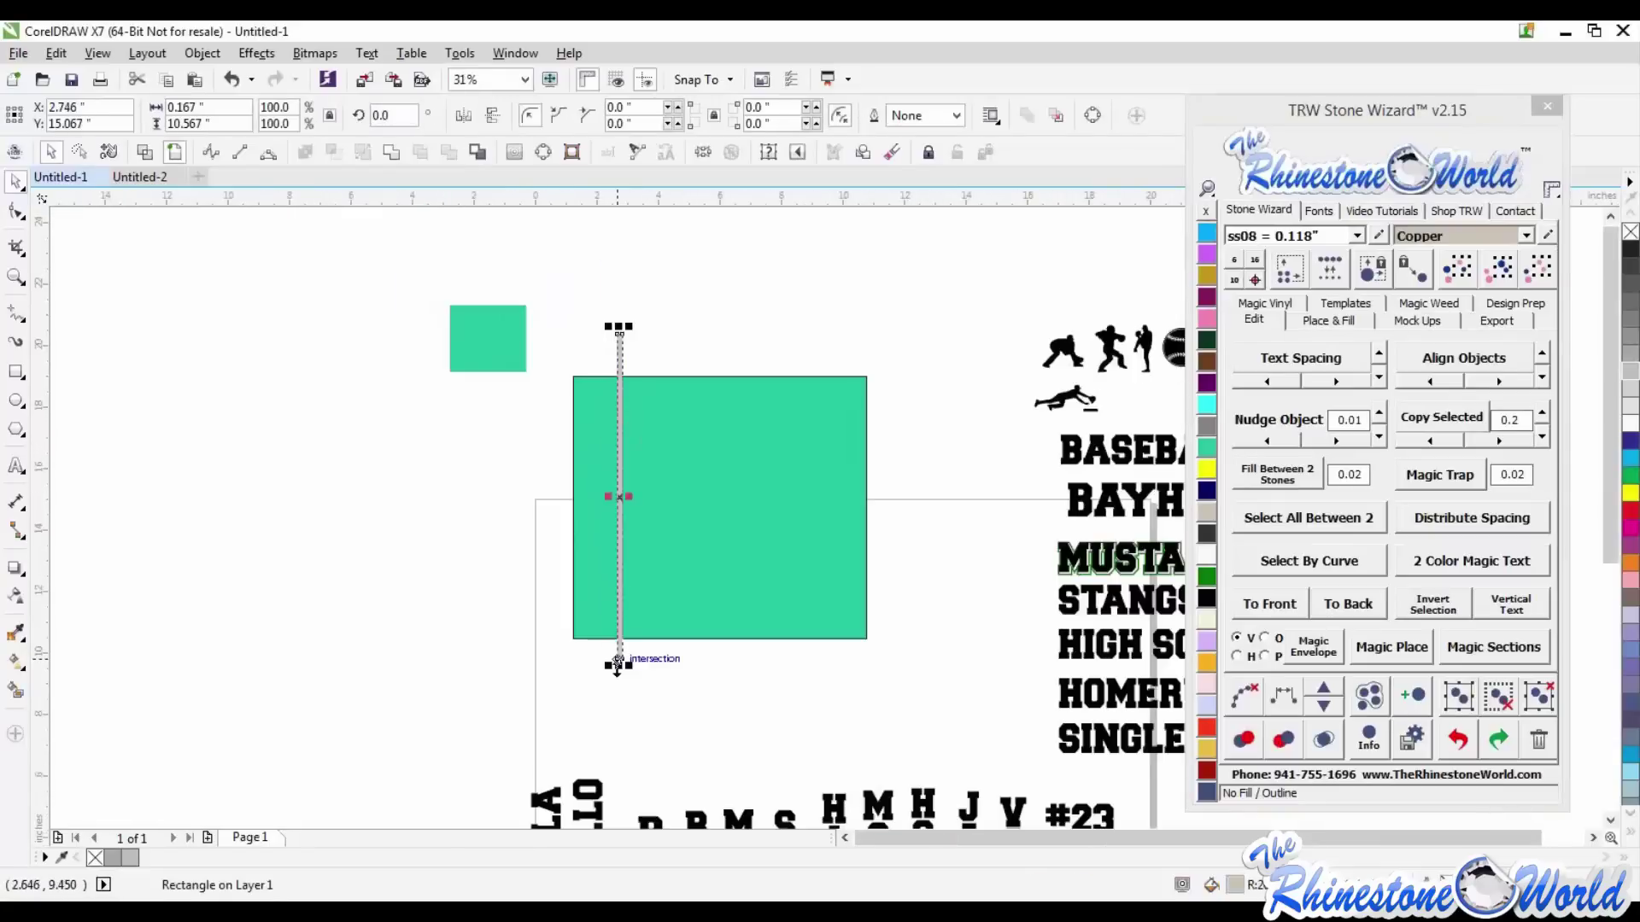
left_click_drag(618, 665, 631, 562)
left_click_drag(631, 457, 631, 459)
scroll(630, 363, "up", 2)
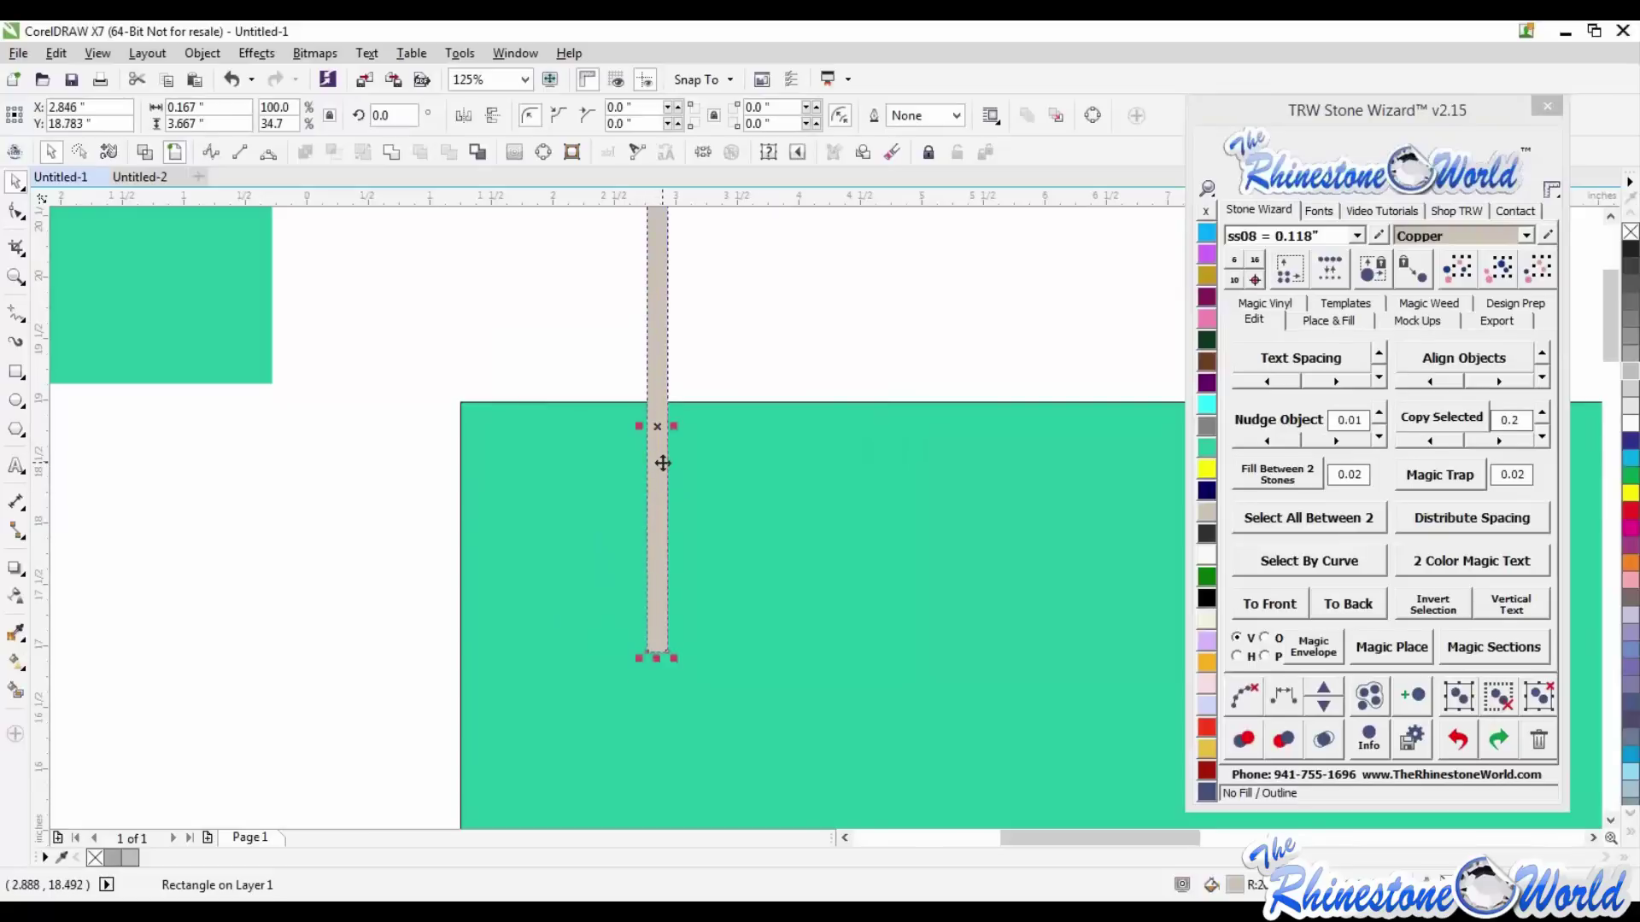
- Place a copy of the short strip lower and to its right, centred at about X 4.28, Y 17.25 inches
left_click_drag(663, 463, 839, 651)
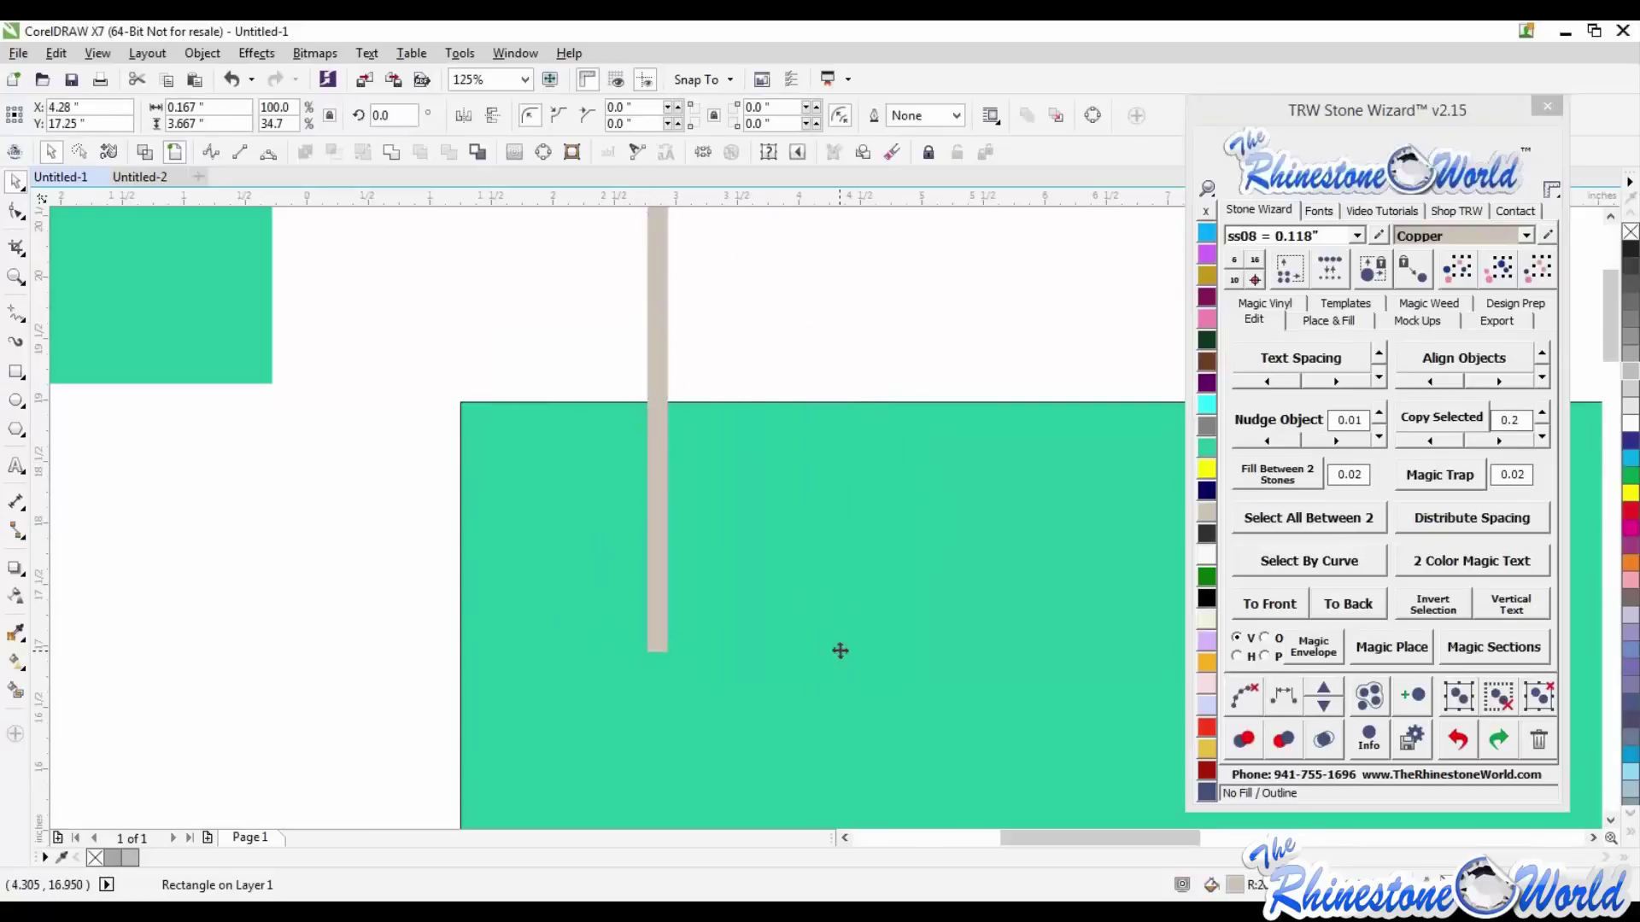
left_click(863, 309)
scroll(784, 339, "down", 1)
- Make another copy of the short strip, rotate it 90 degrees and align it with the first strip's lower end to form a corner
left_click(746, 346)
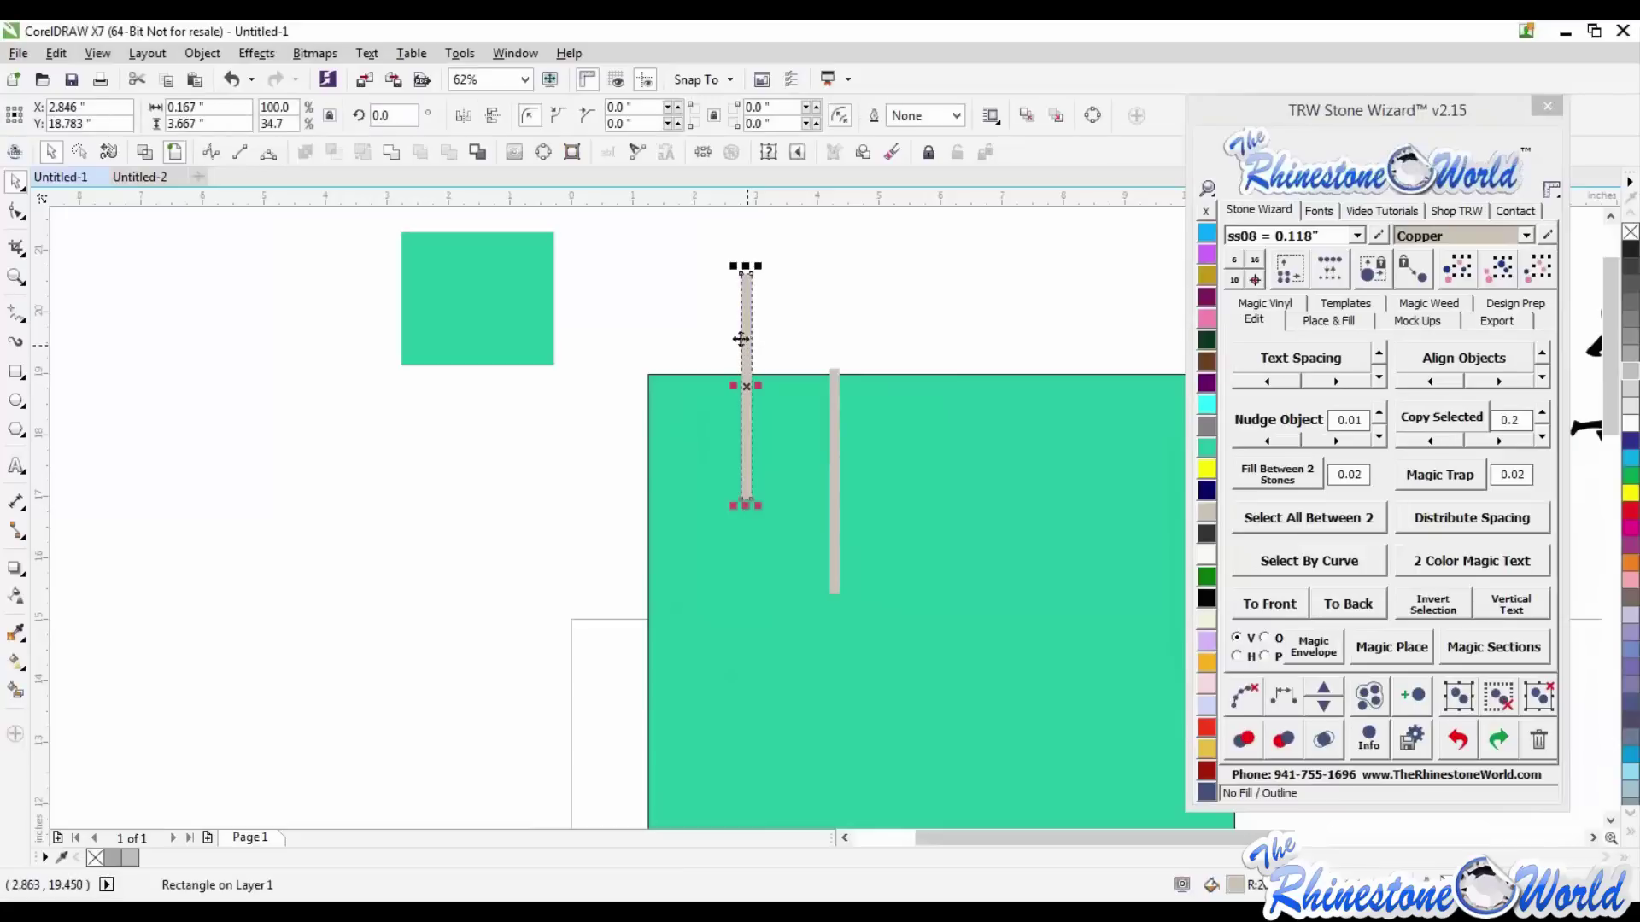
left_click_drag(749, 305, 667, 375)
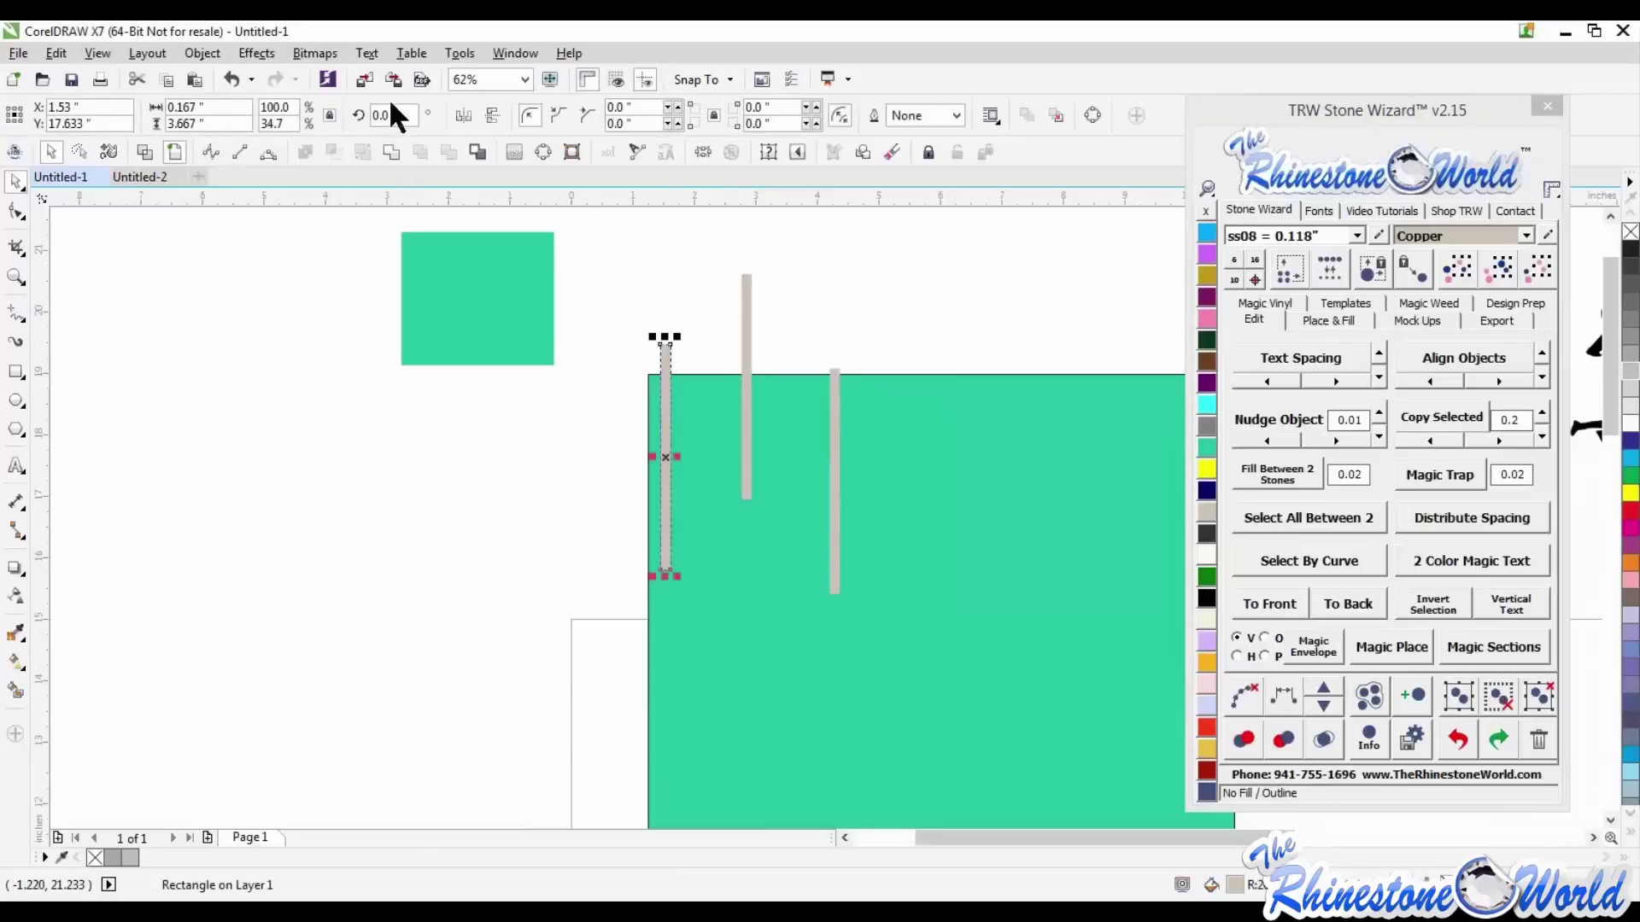
key("Return")
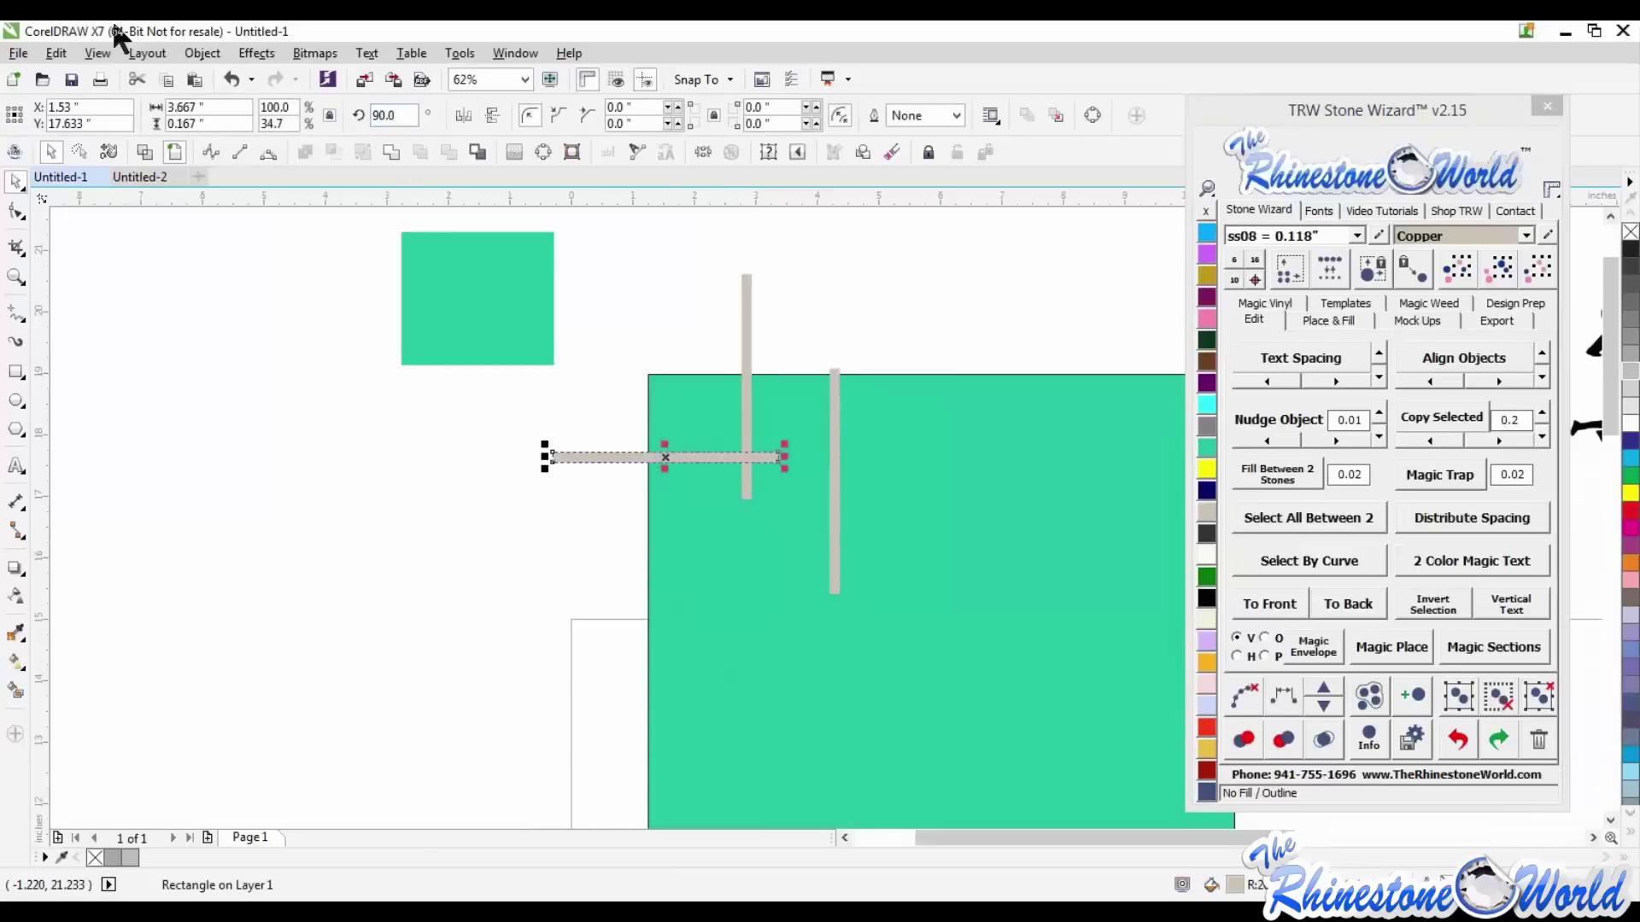
scroll(760, 501, "up", 2)
left_click_drag(671, 415, 620, 488)
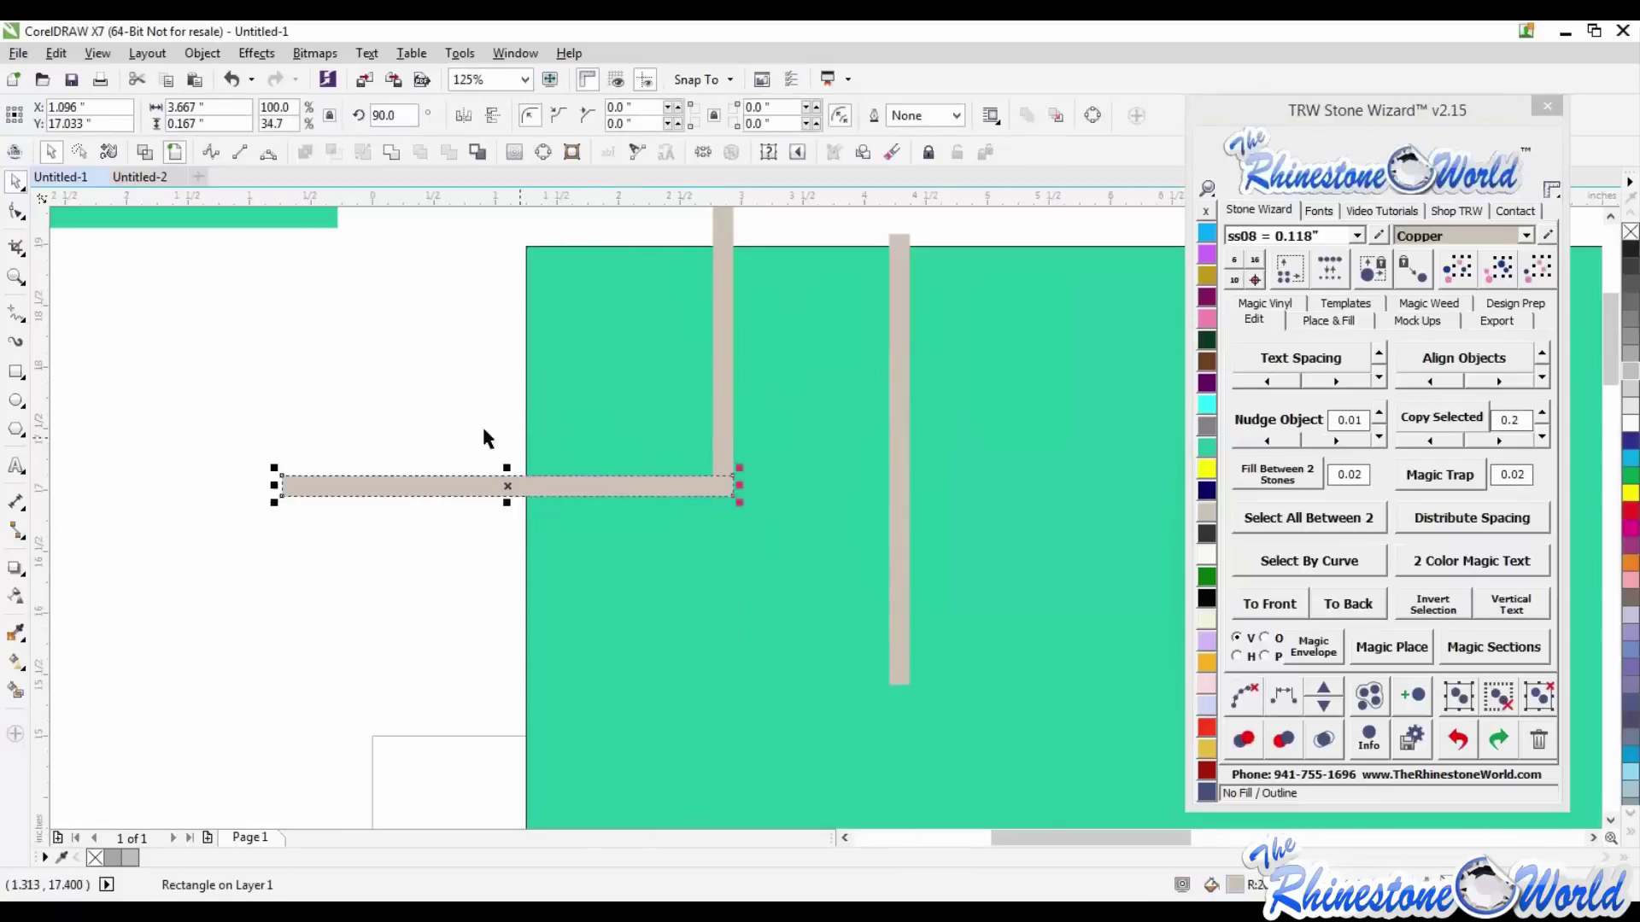
- Weld the horizontal strip and the adjoining vertical strip into one L-shaped object
left_click(483, 433)
left_click(697, 486)
left_click(723, 446, "shift")
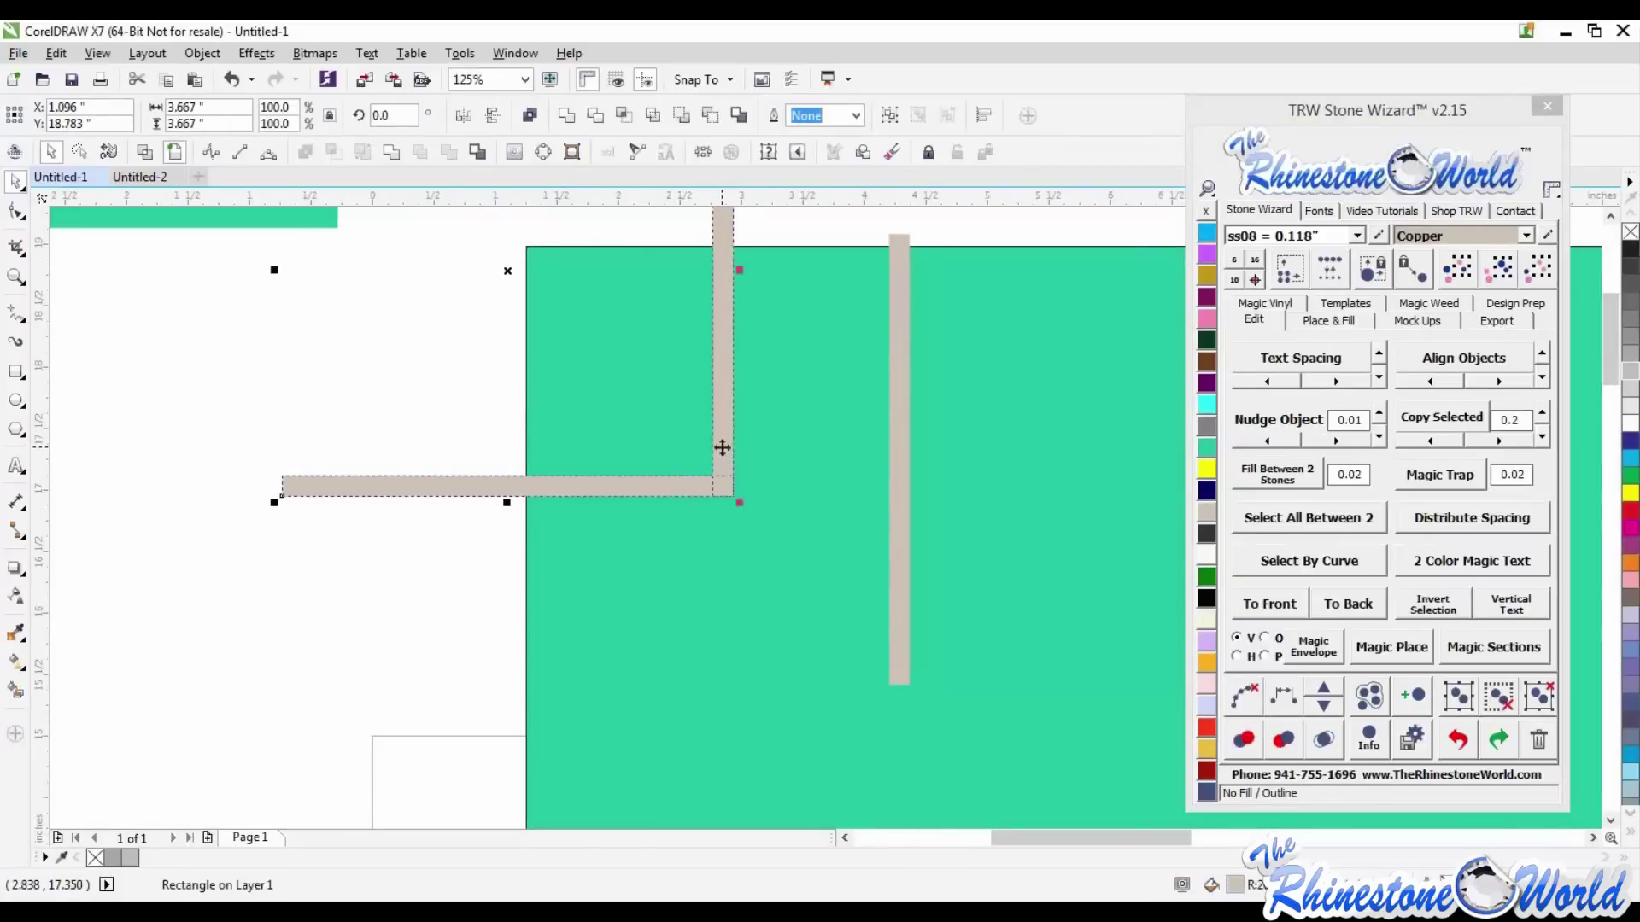
left_click(391, 153)
key("Escape")
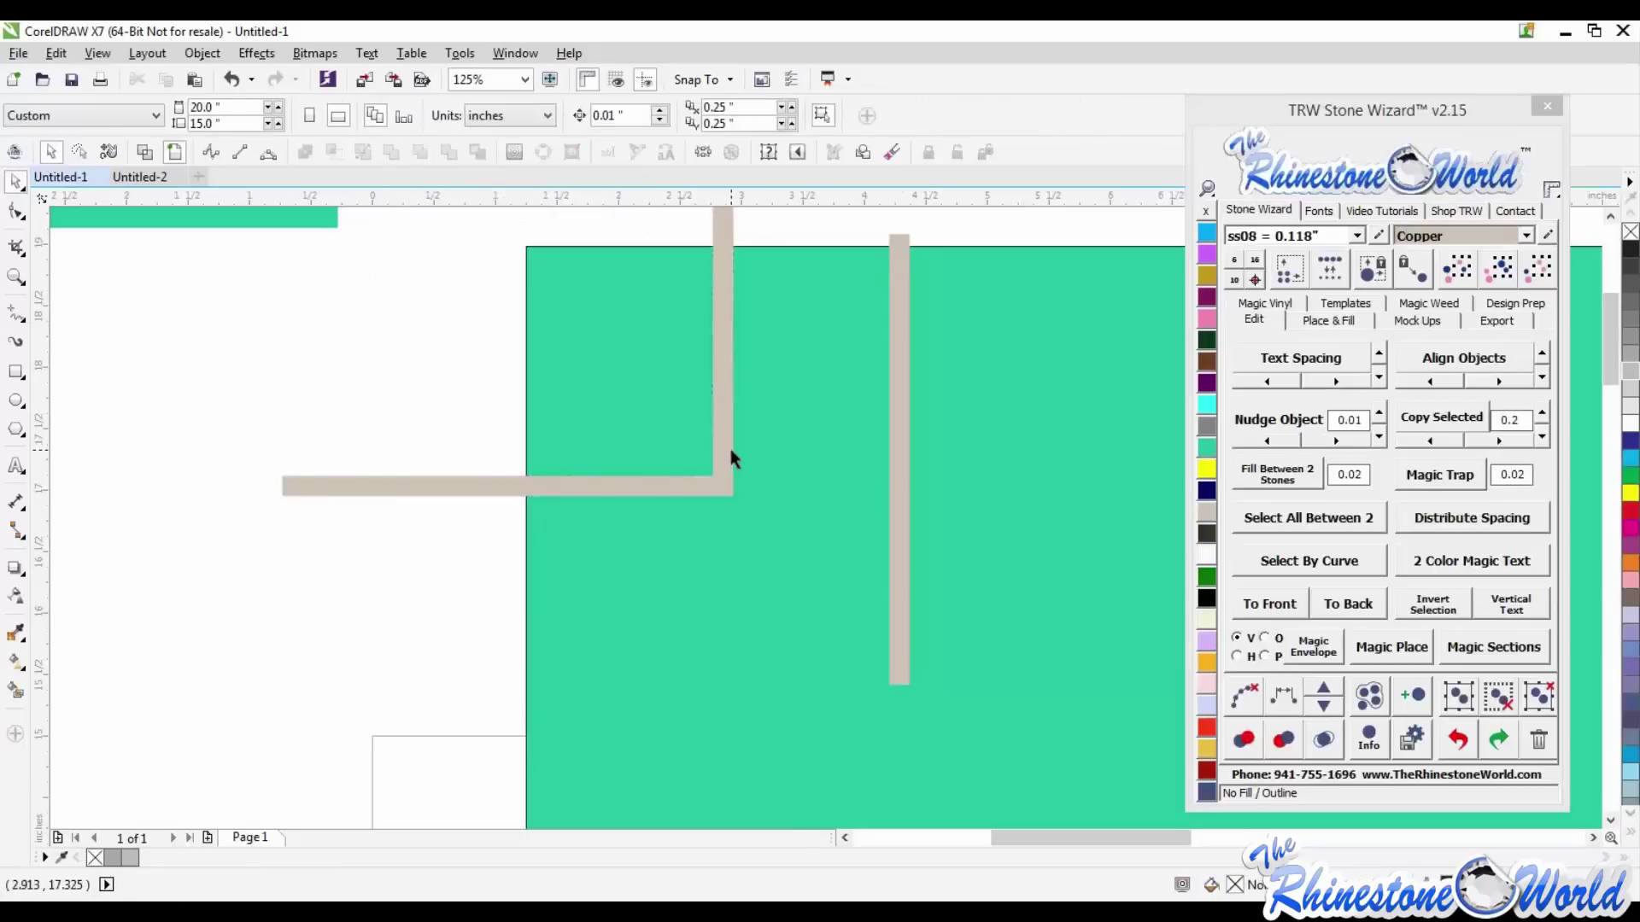
- Trim the large rectangle with the L-shaped object and remove the L-shape from the drawing
left_click(729, 454)
left_click(787, 454, "shift")
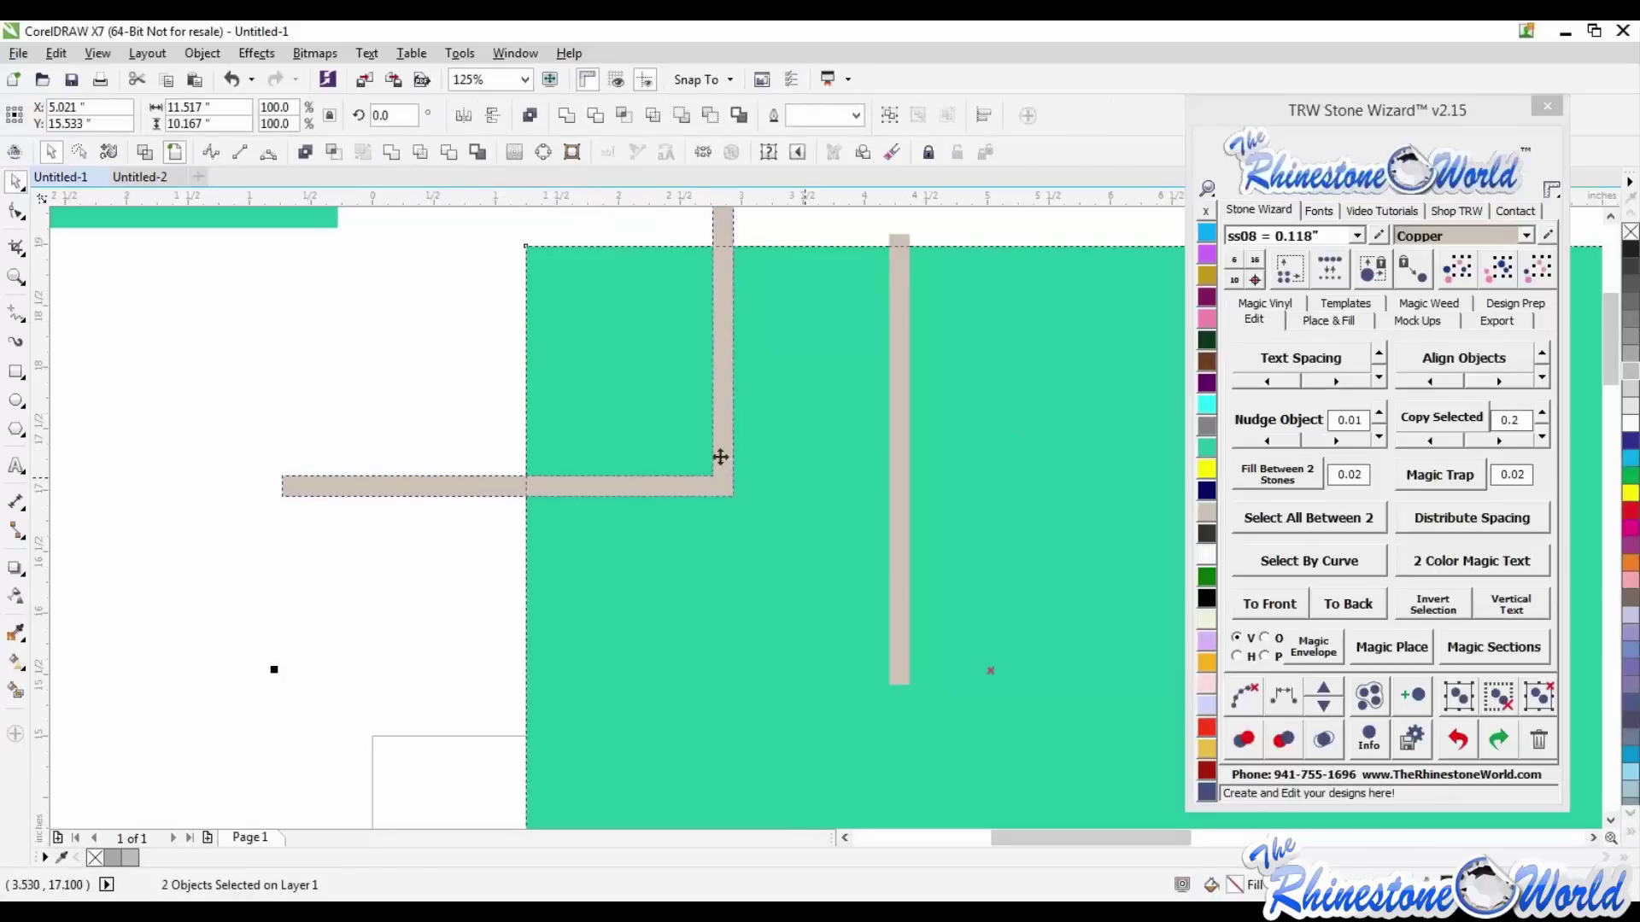
left_click(492, 393)
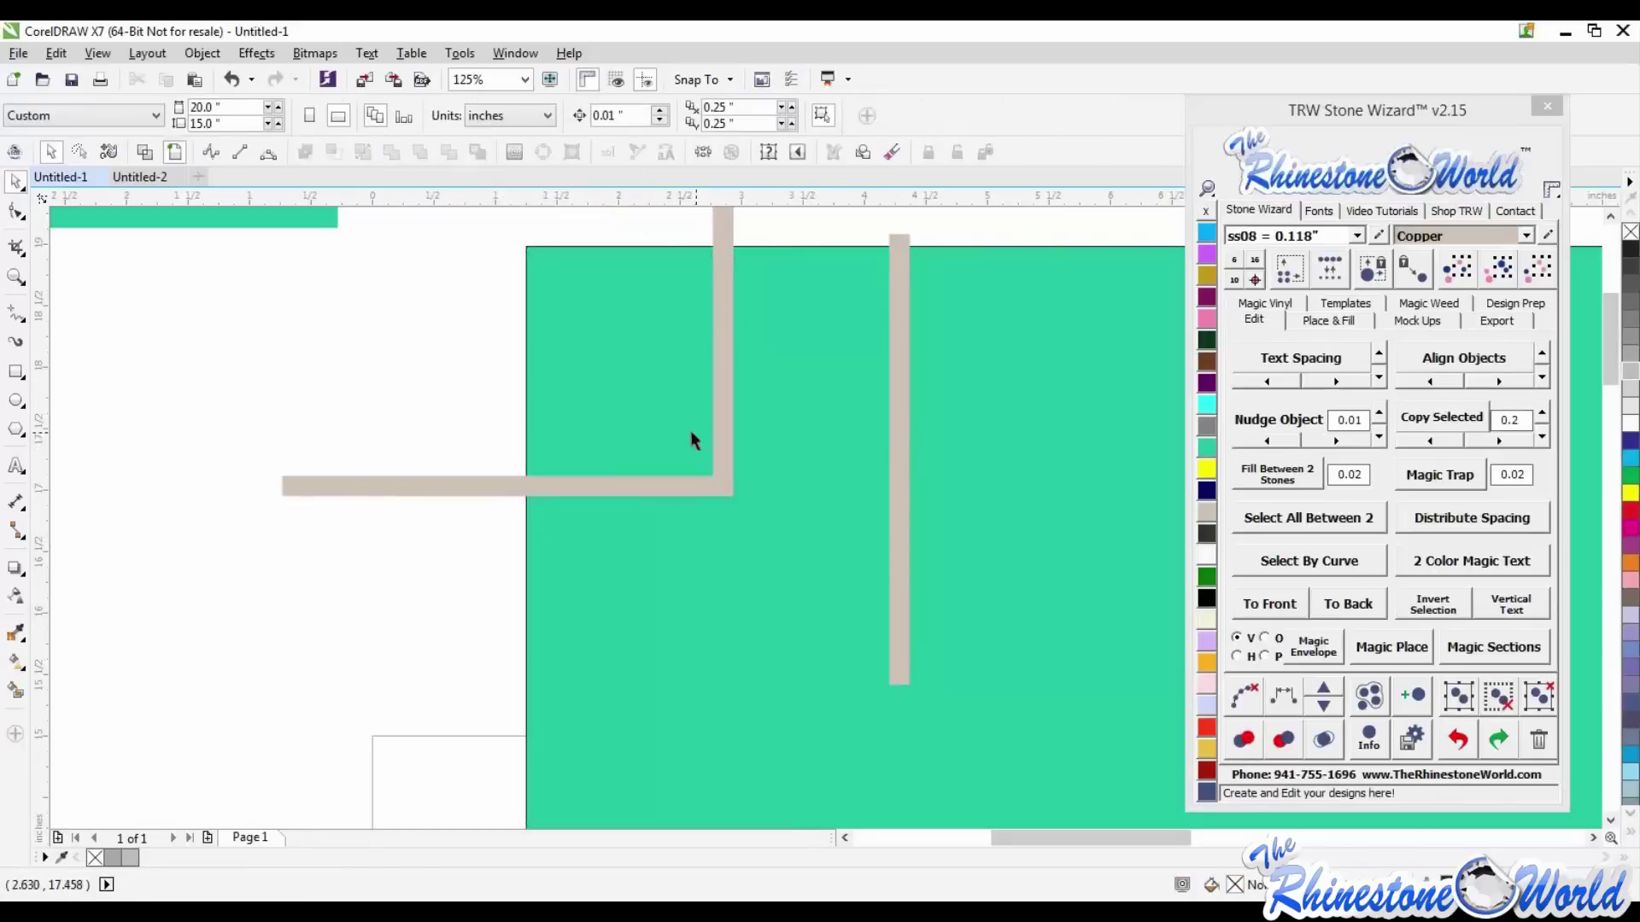
left_click(722, 443)
left_click(797, 406, "shift")
left_click(432, 228)
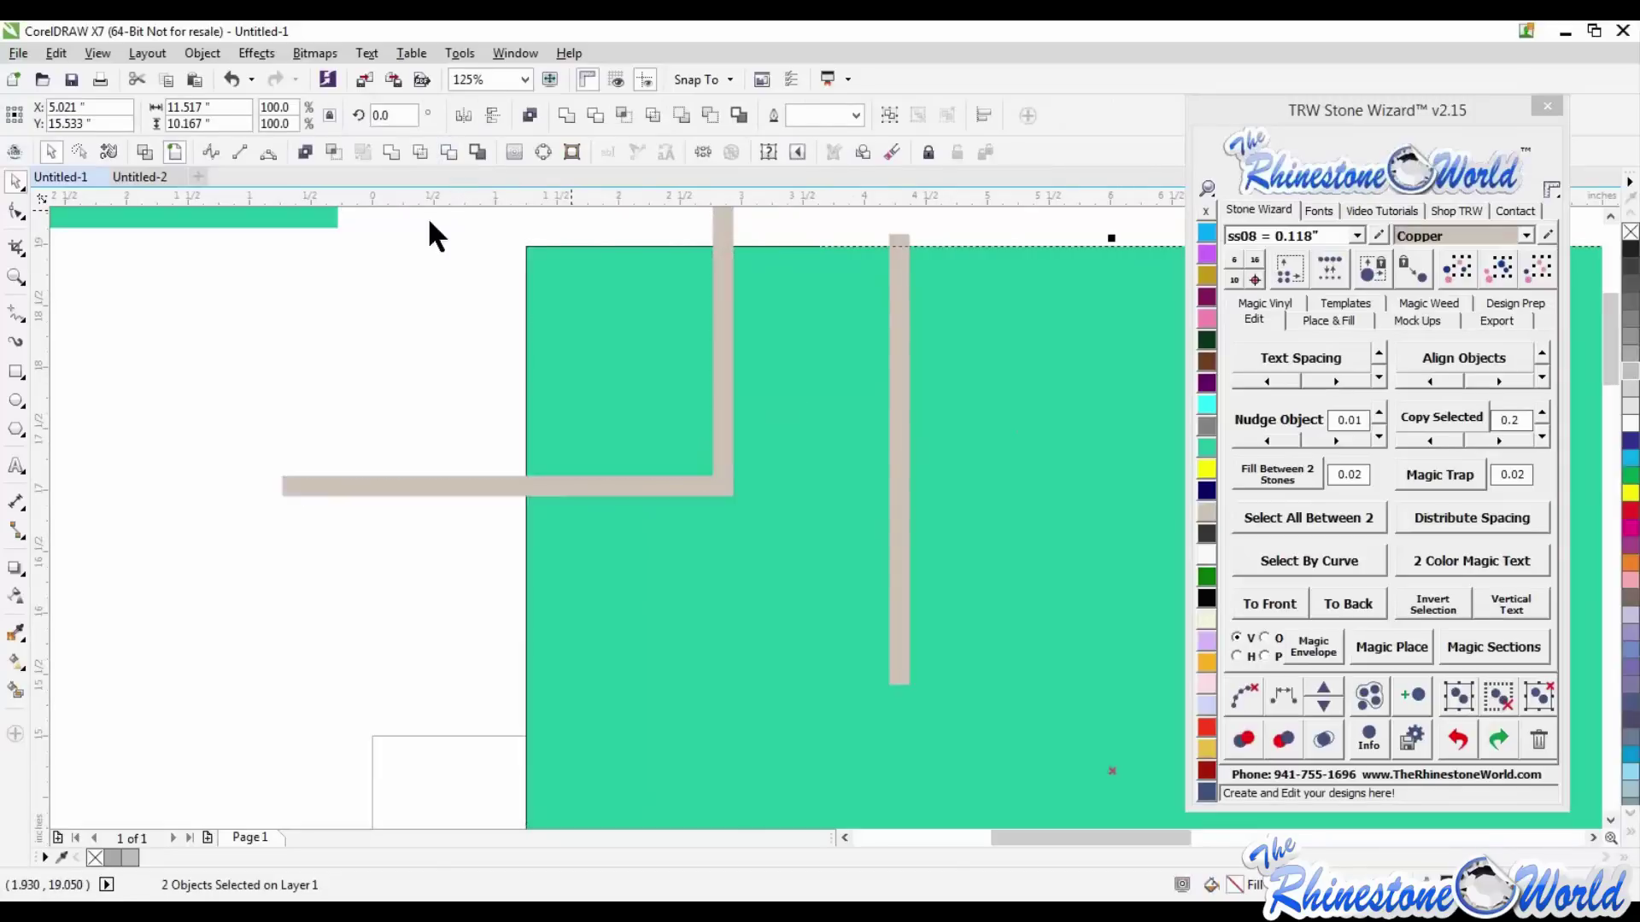
left_click_drag(722, 366, 399, 449)
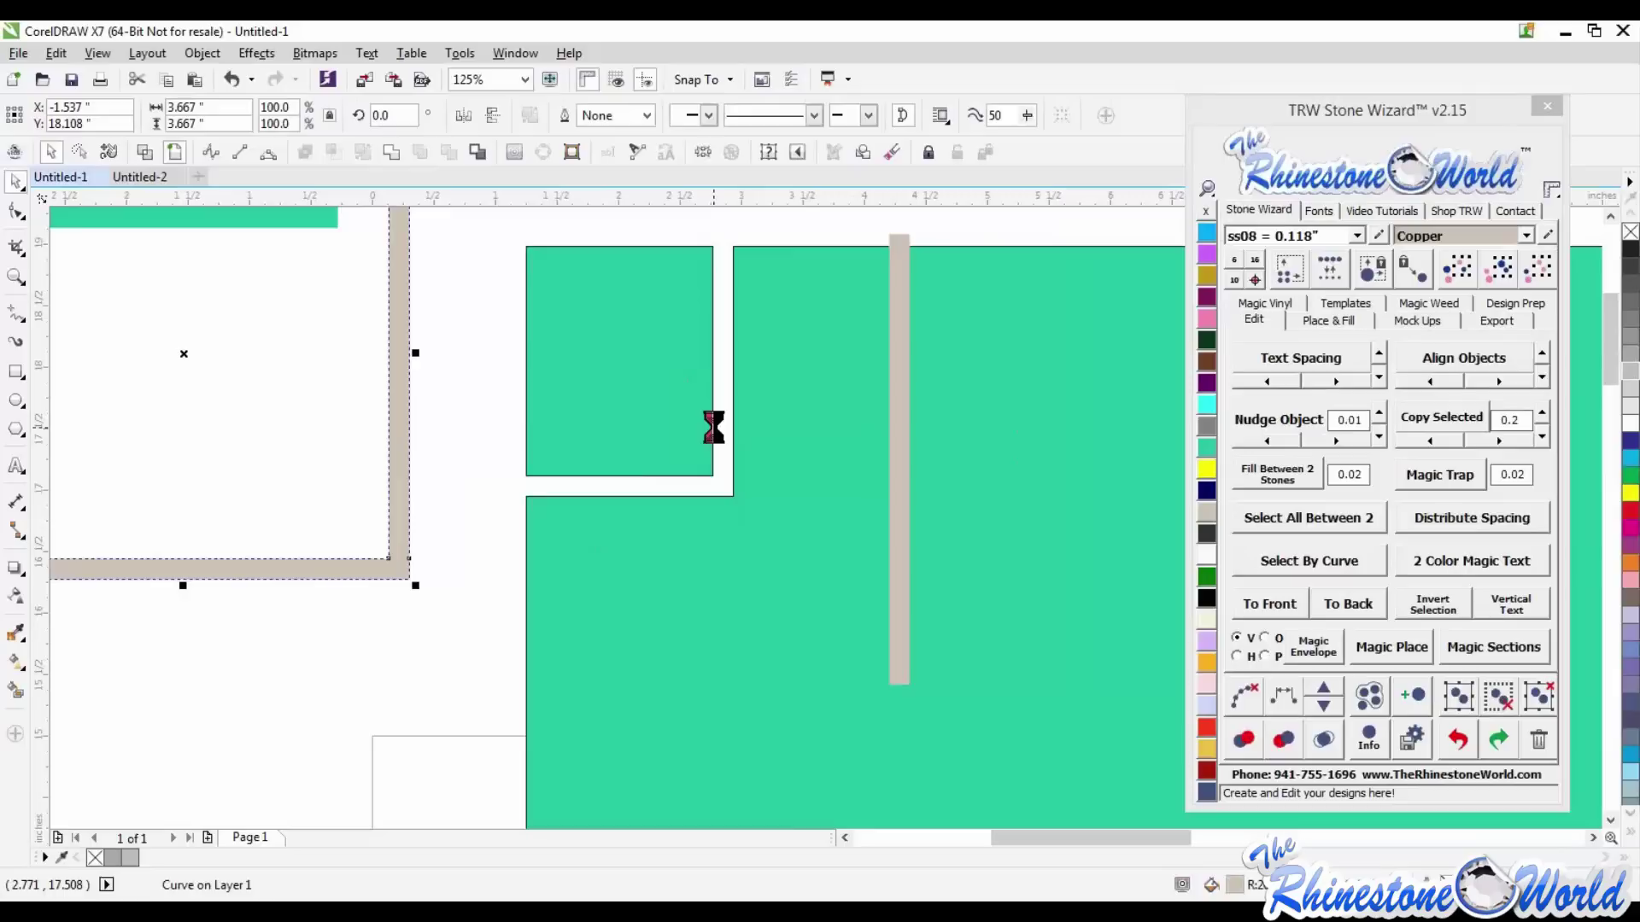
key("Delete")
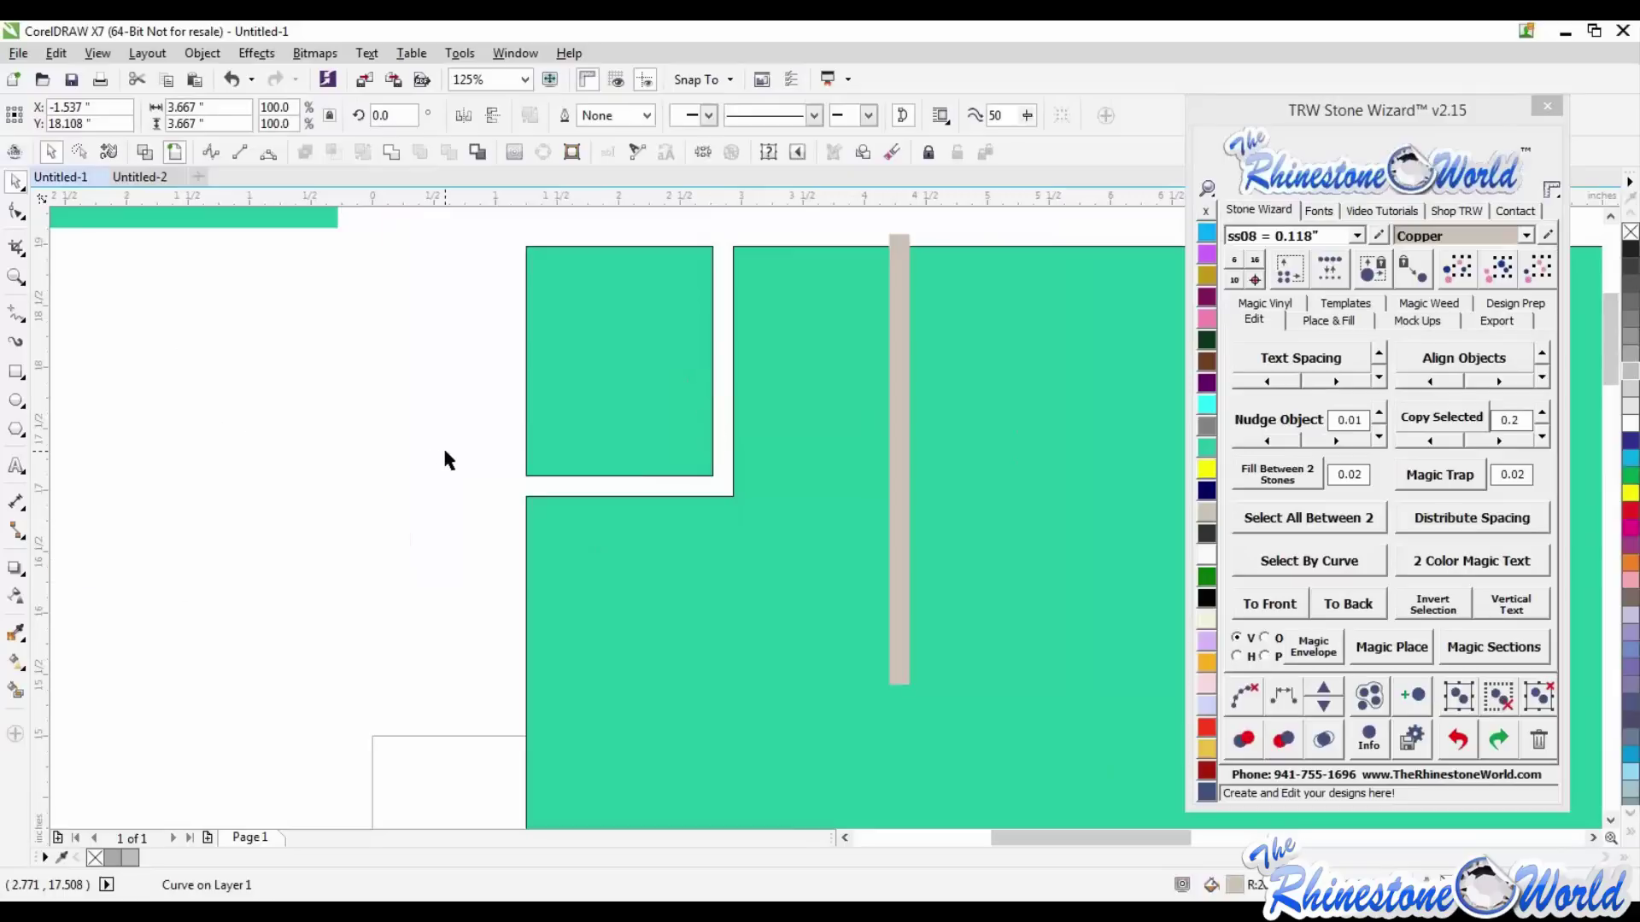
- Undo the edits back to the single full-height strip with an outline over the uncut large rectangle
key("ctrl+z")
key("ctrl+z")
key("ctrl+z")
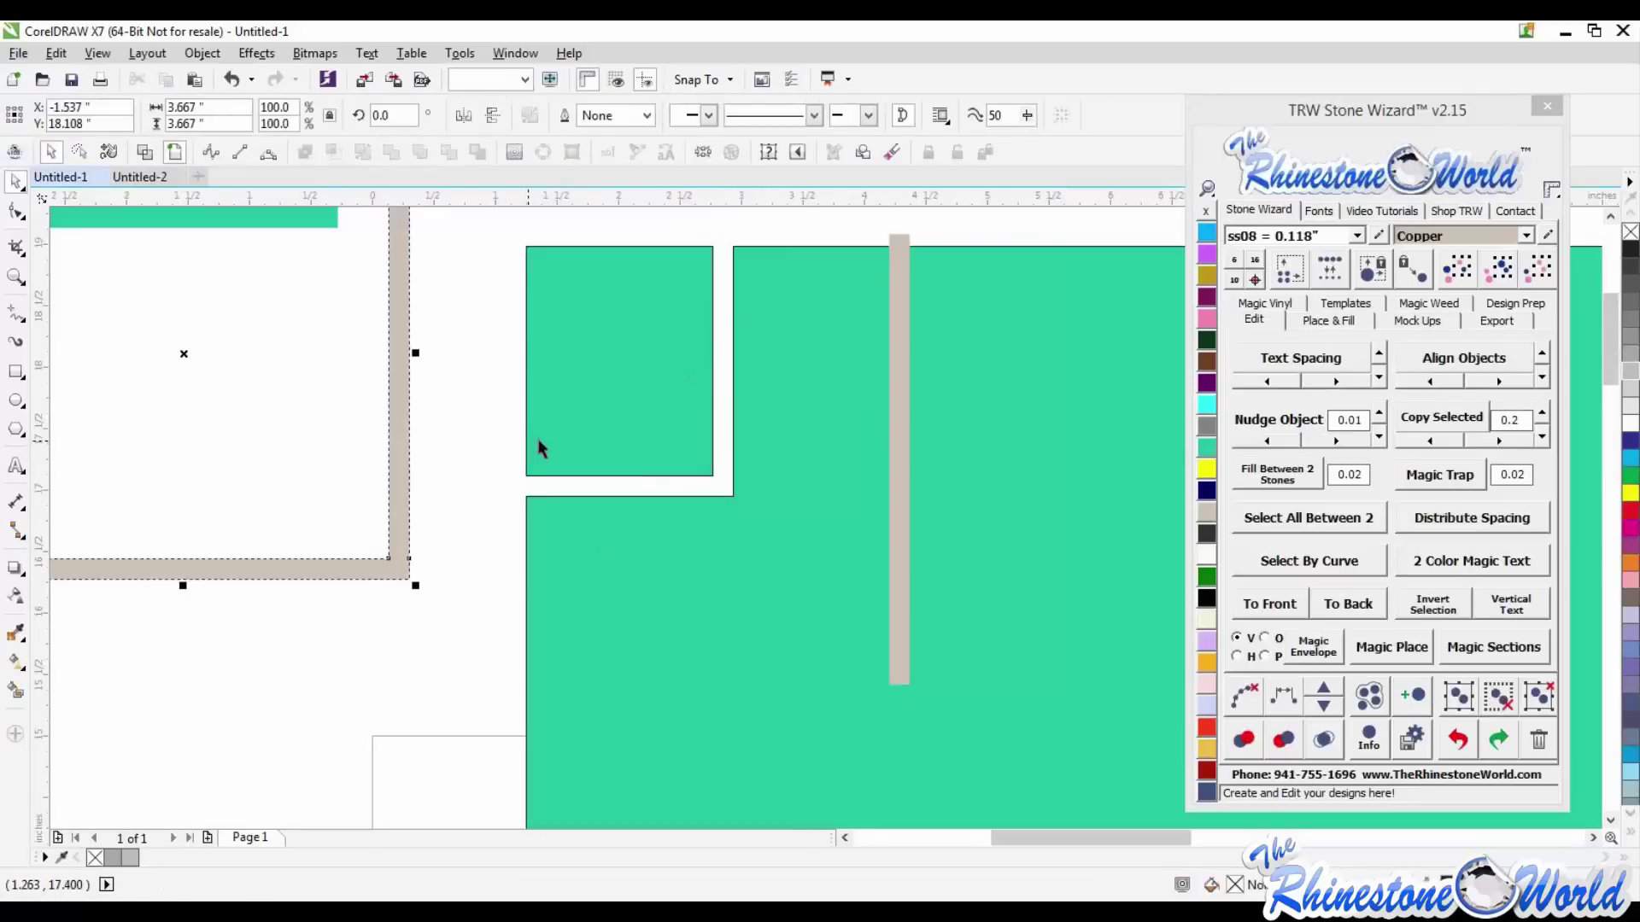
left_click_drag(569, 481, 630, 415)
key("ctrl+z")
key("ctrl+z")
key("ctrl+z")
key("ctrl+z")
key("ctrl+z")
key("ctrl+z")
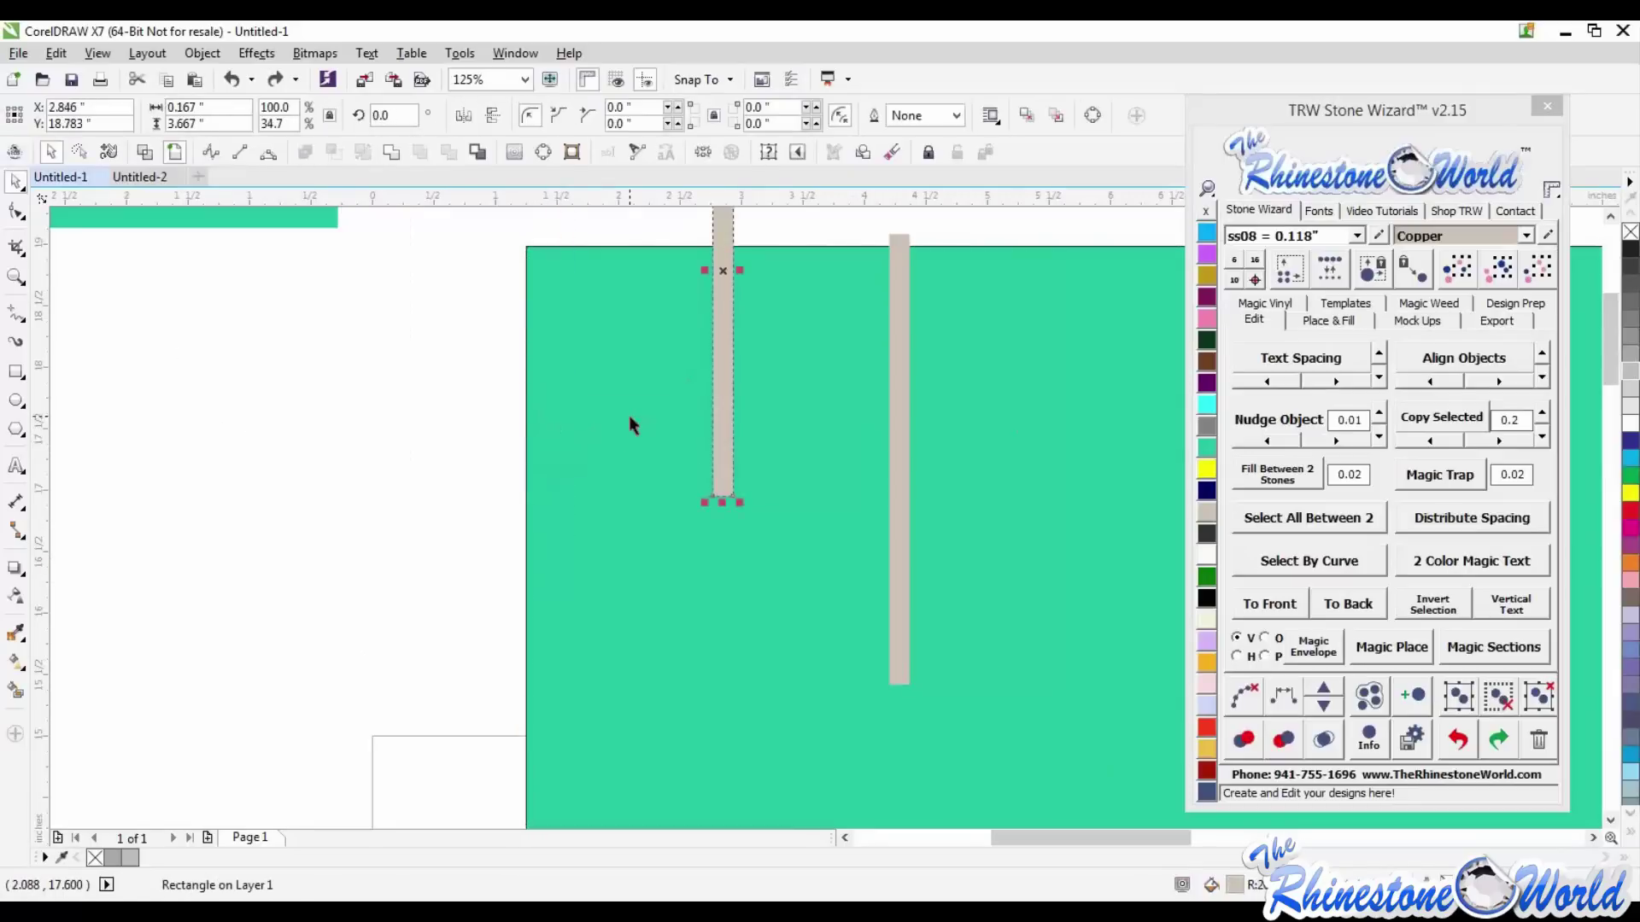
key("ctrl+z")
key("ctrl+z")
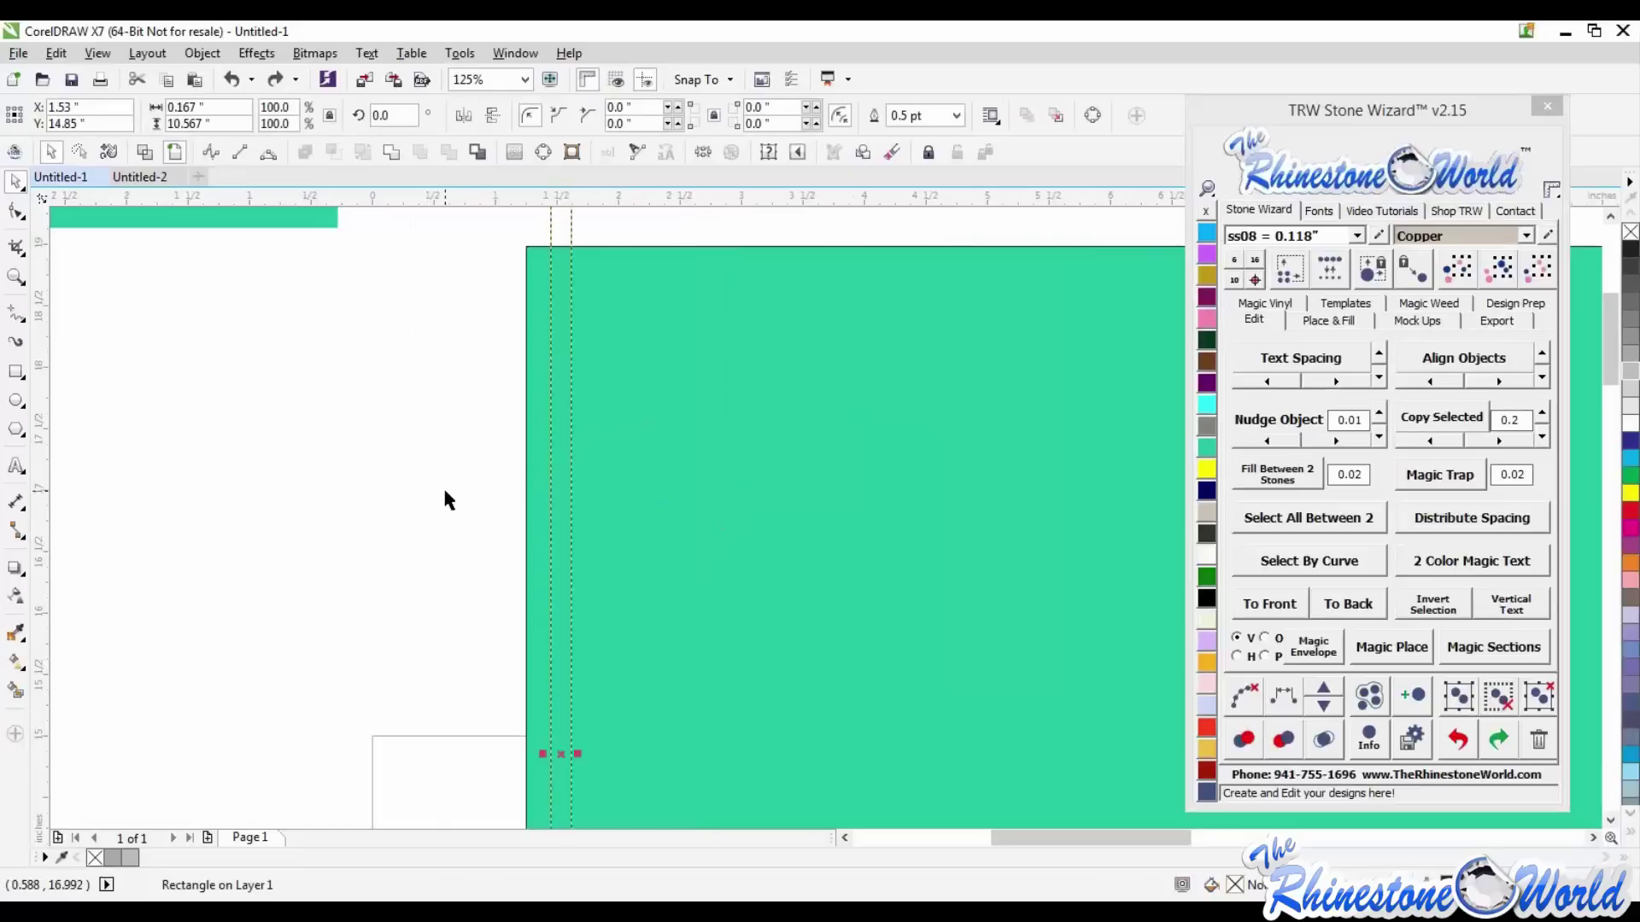
- Delete the full-height strip and the large filled rectangle
left_click(444, 489)
left_click(561, 241)
key("Delete")
scroll(668, 372, "down", 1)
left_click(679, 381)
key("Delete")
- Move the small green rectangle down and to the right, centred at about X 3.138, Y 17.133 inches
left_click_drag(402, 246, 699, 437)
scroll(711, 434, "down", 3)
scroll(731, 465, "up", 2)
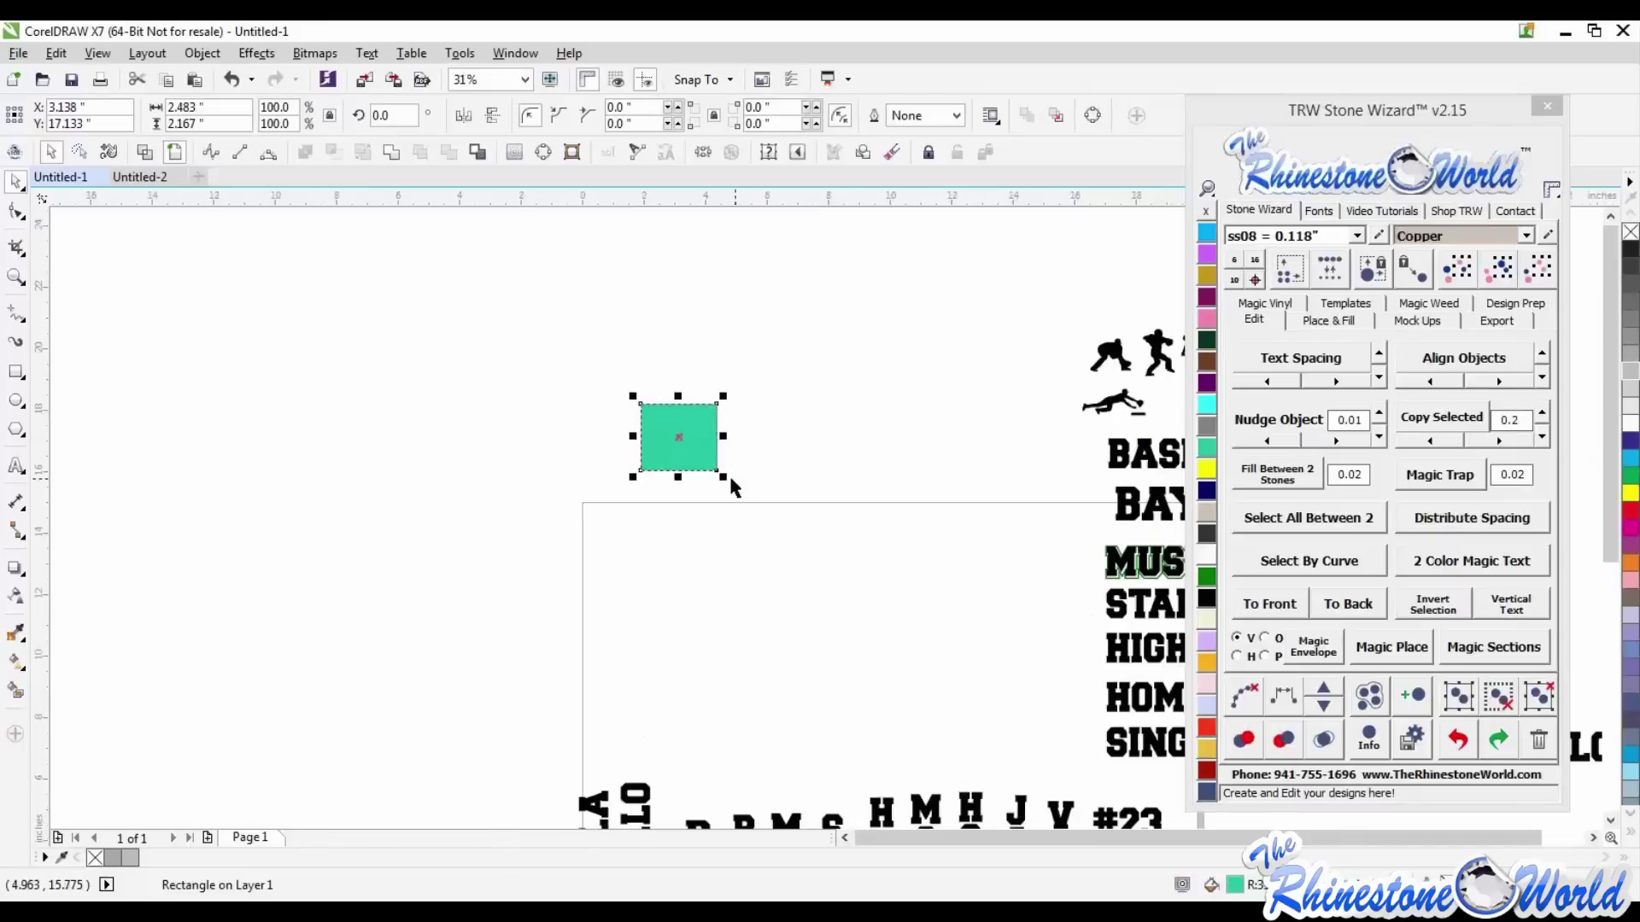
- Undo the small rectangle's move and the large rectangle's deletion, leaving the thin strip deleted
left_click(724, 479)
key("ctrl+z")
key("ctrl+z")
key("ctrl+z")
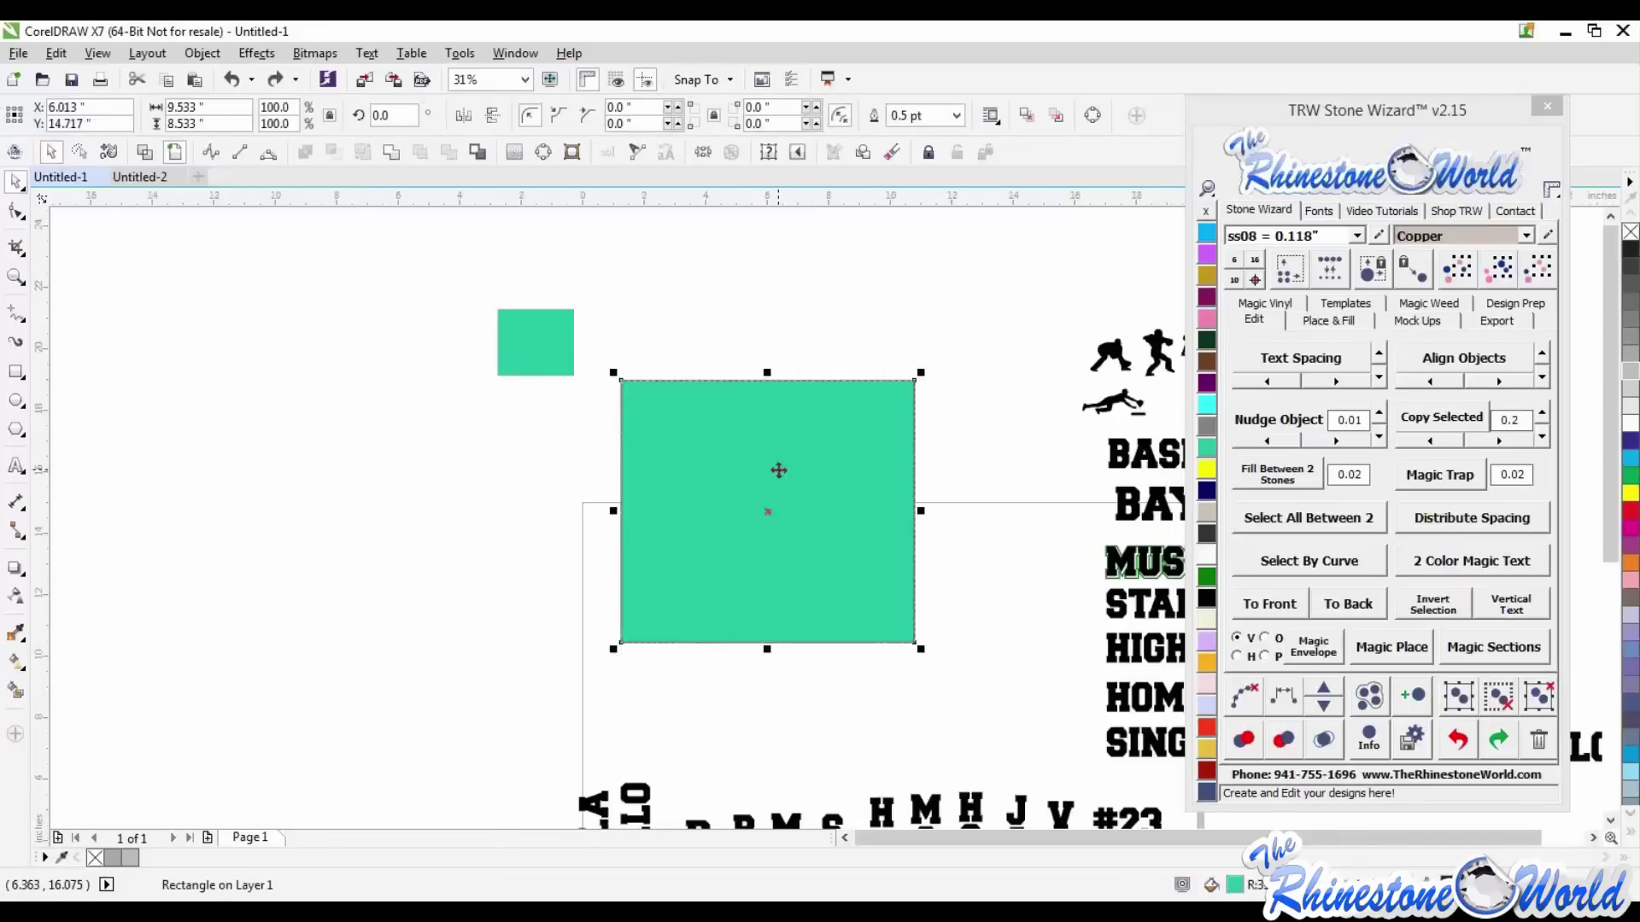
left_click(630, 359)
key("Delete")
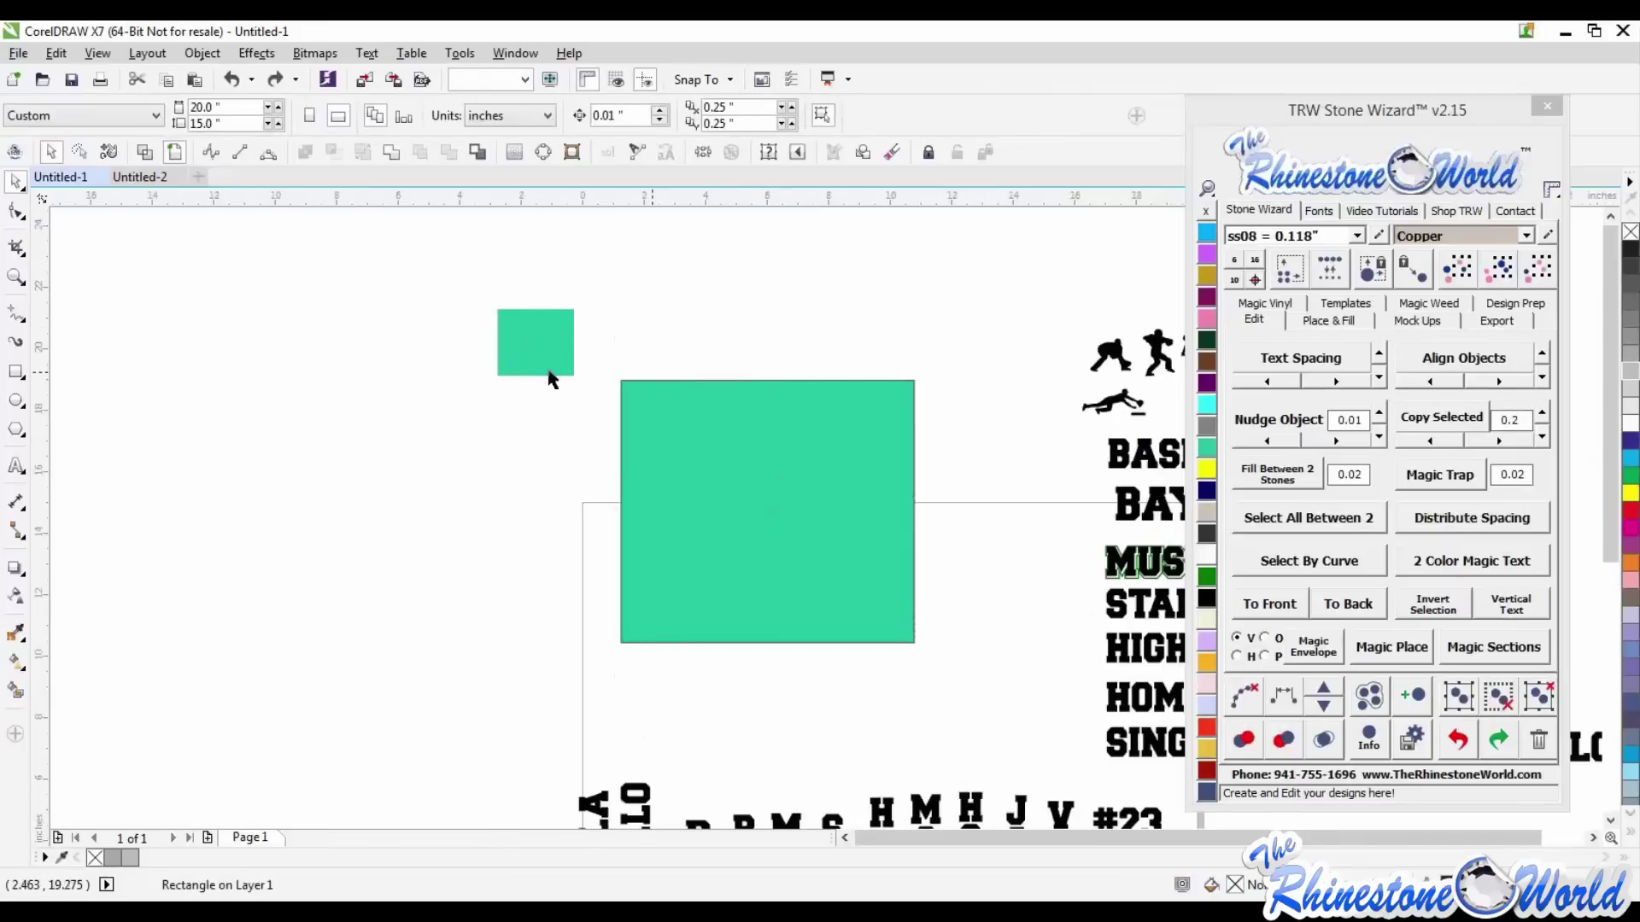
- Give the large rectangle a hairline outline and remove its fill
left_click(548, 368)
left_click(855, 470)
right_click(1205, 211)
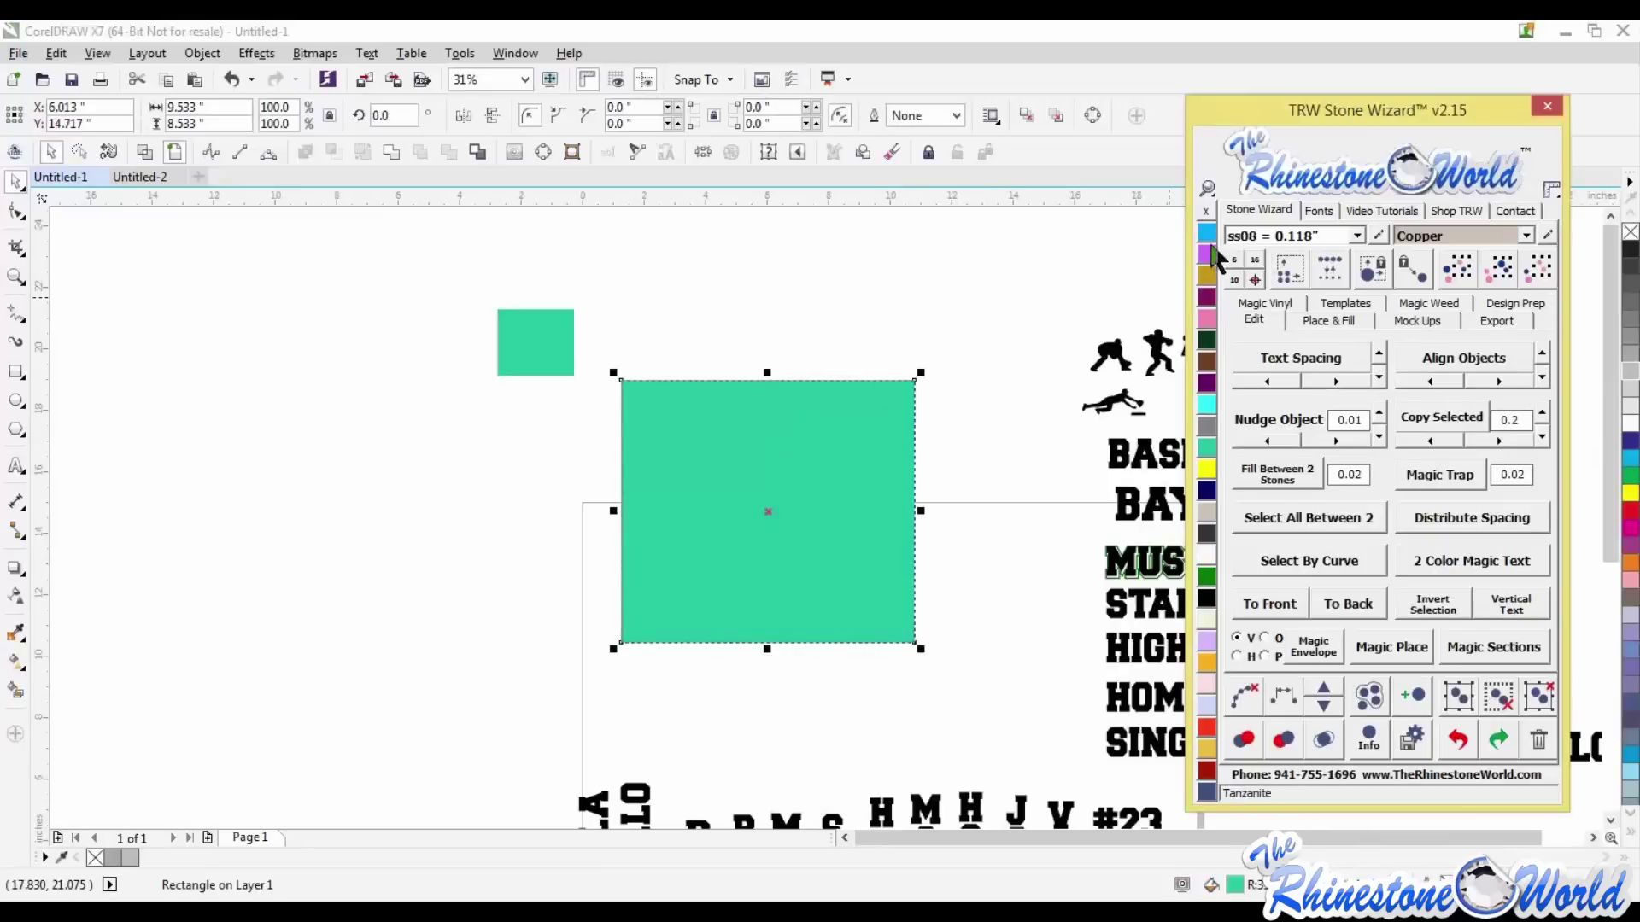
right_click(1213, 513)
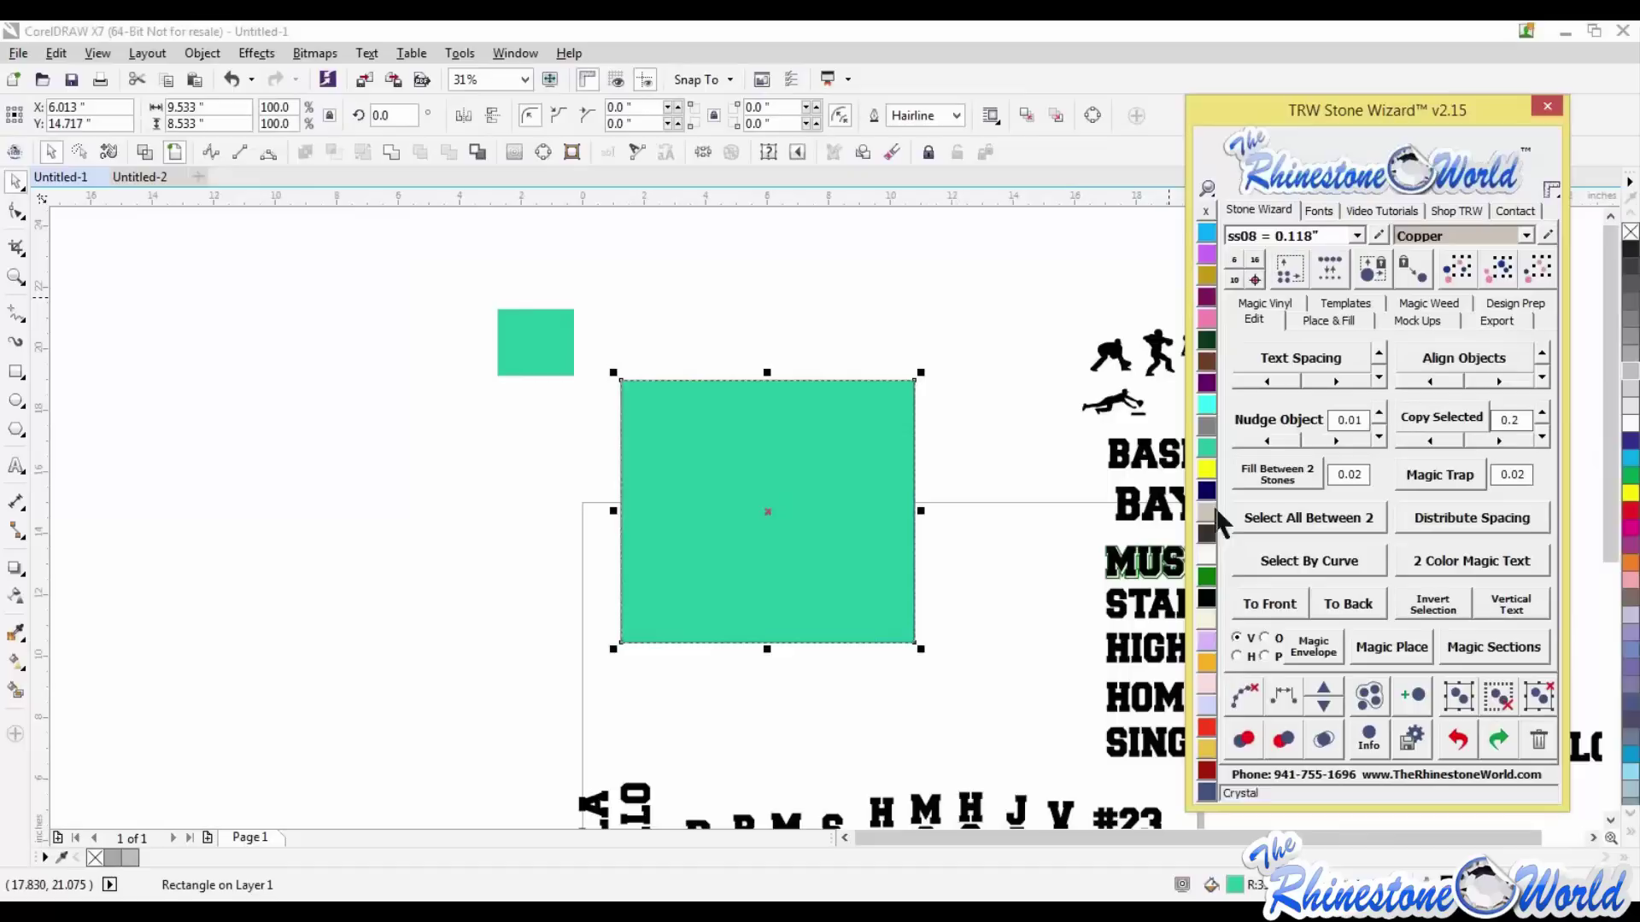
left_click(1205, 211)
left_click(922, 307)
- Move the small green rectangle into the upper-left corner of the large rectangle, aligned with its edges
left_click_drag(530, 340, 660, 414)
scroll(685, 380, "up", 5)
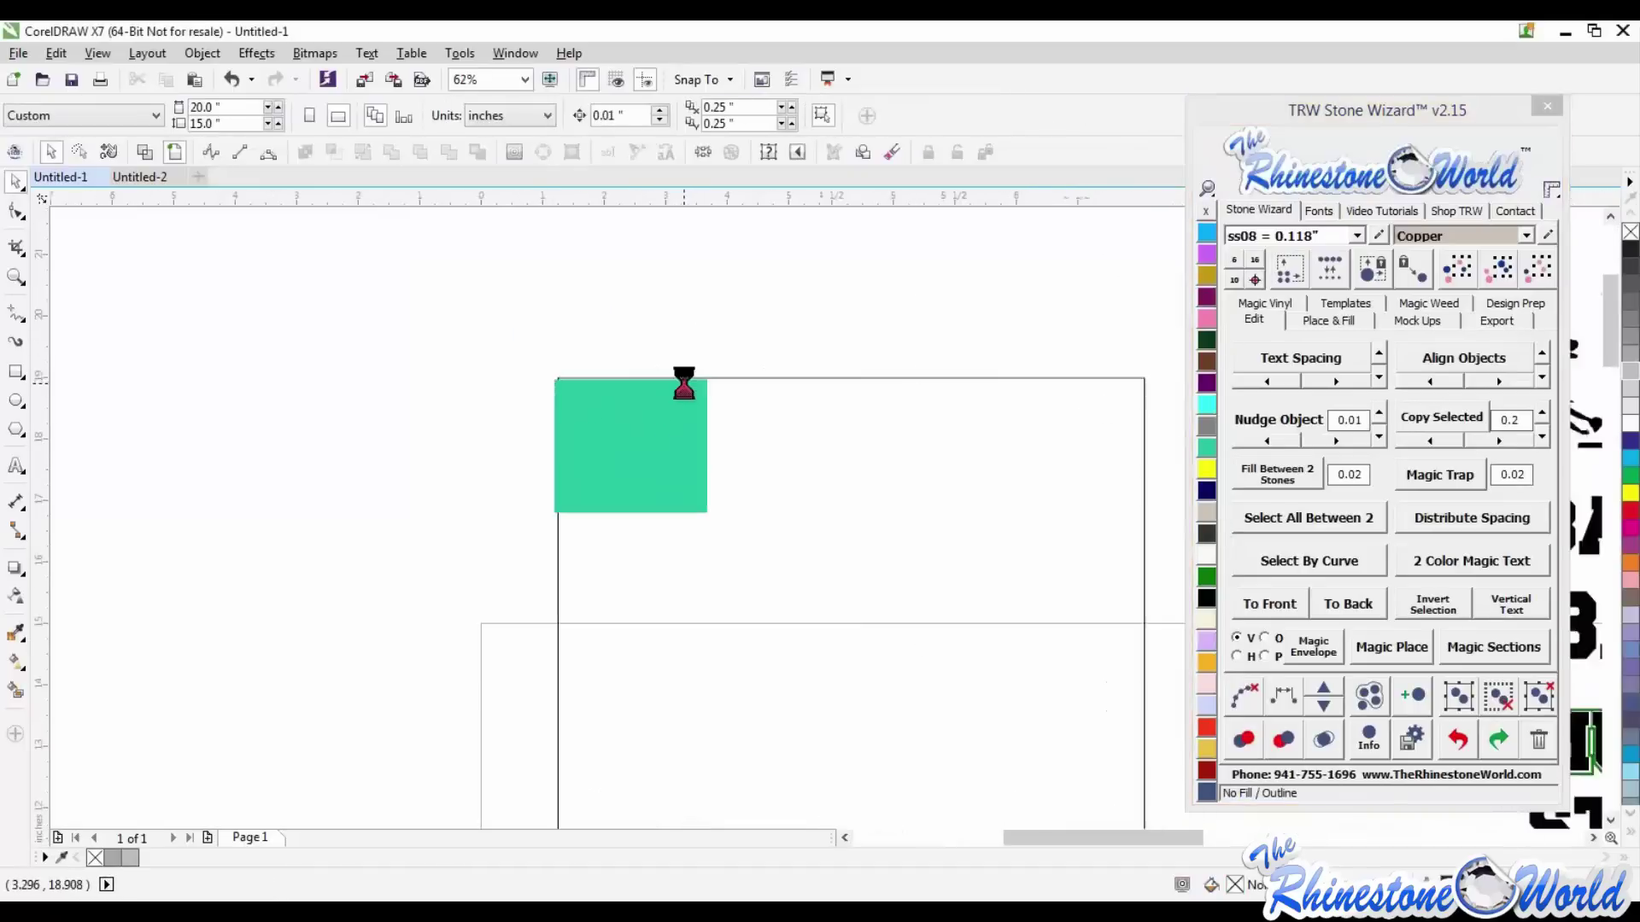
left_click_drag(657, 474, 662, 471)
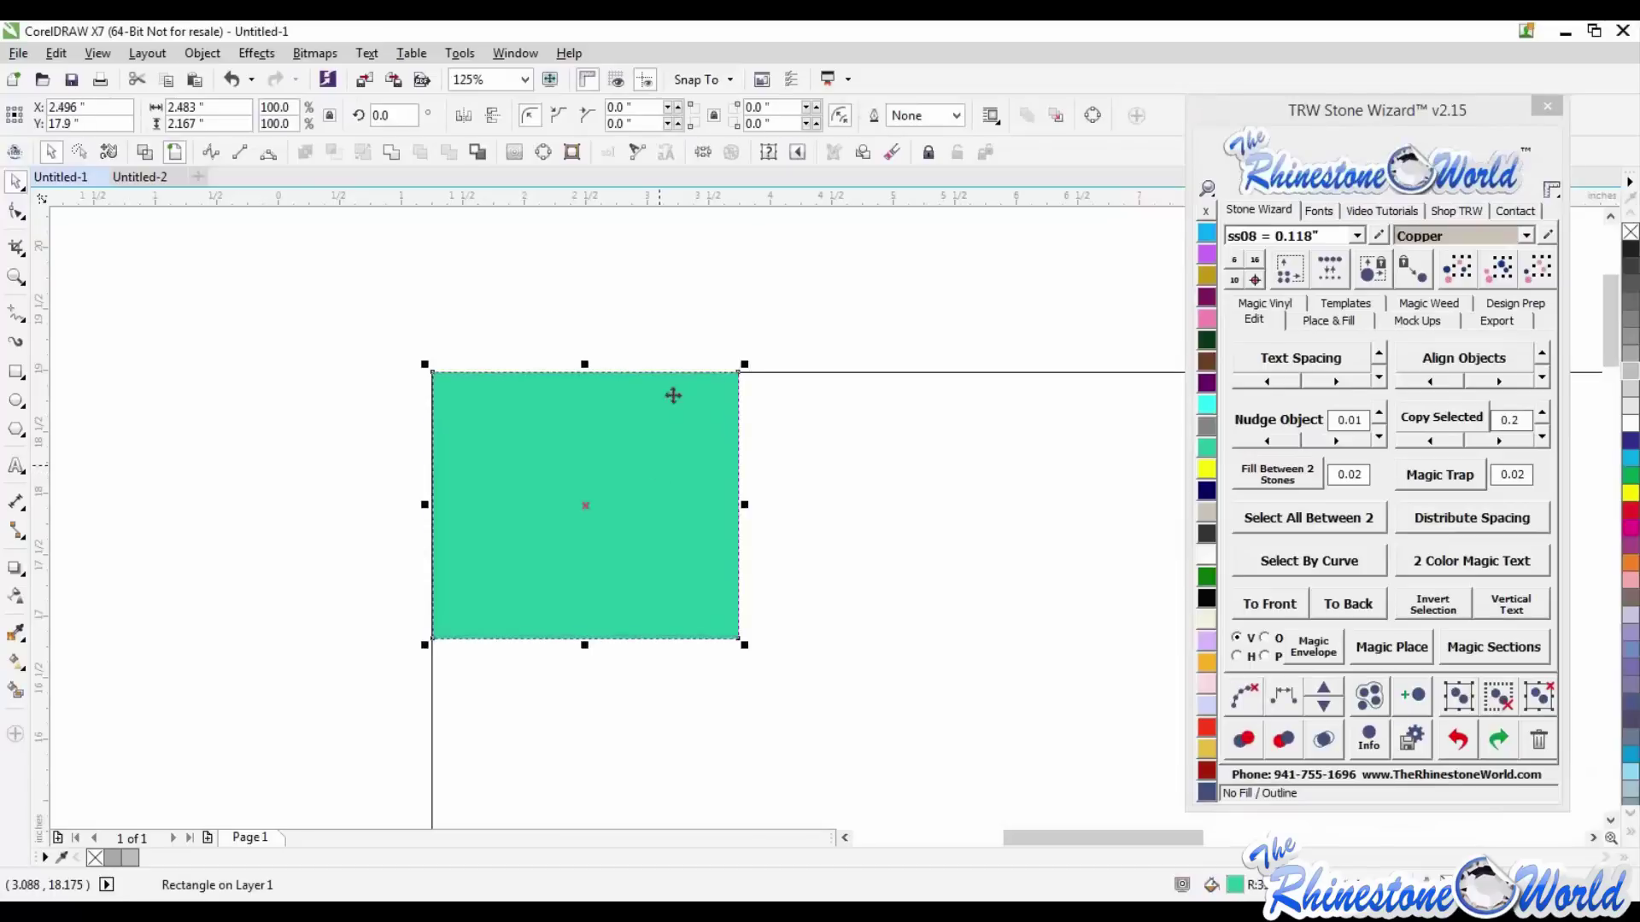
- Copy the small green rectangle to its right with Copy Selected at a spacing of 0.2 inch
left_click(679, 335)
left_click(699, 485)
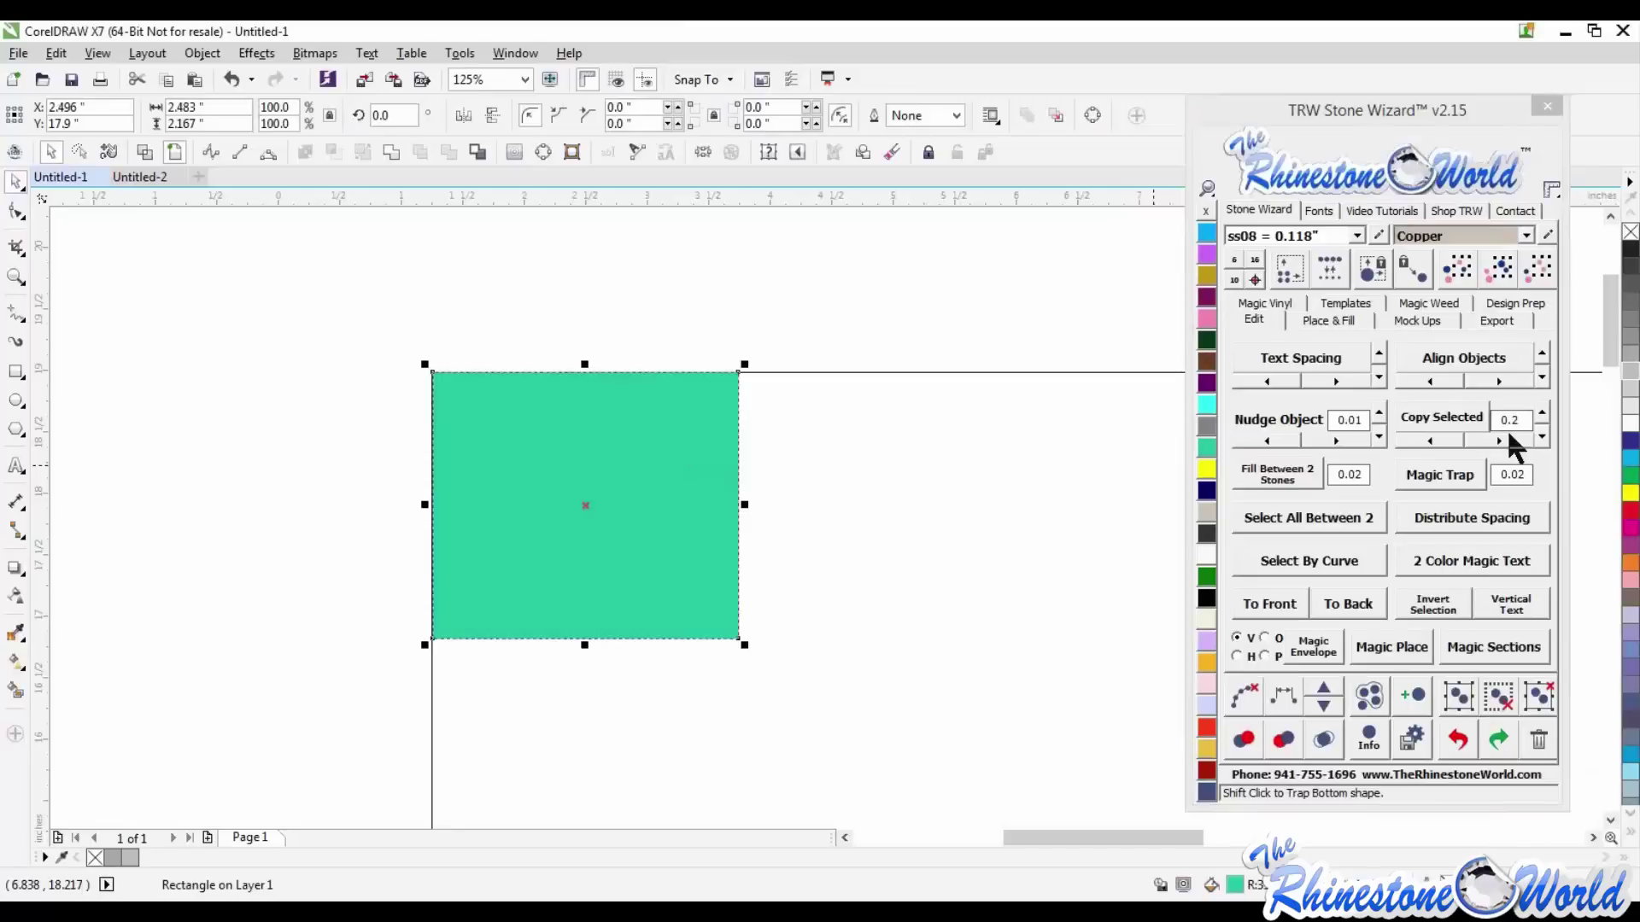
left_click(818, 327)
left_click(616, 527)
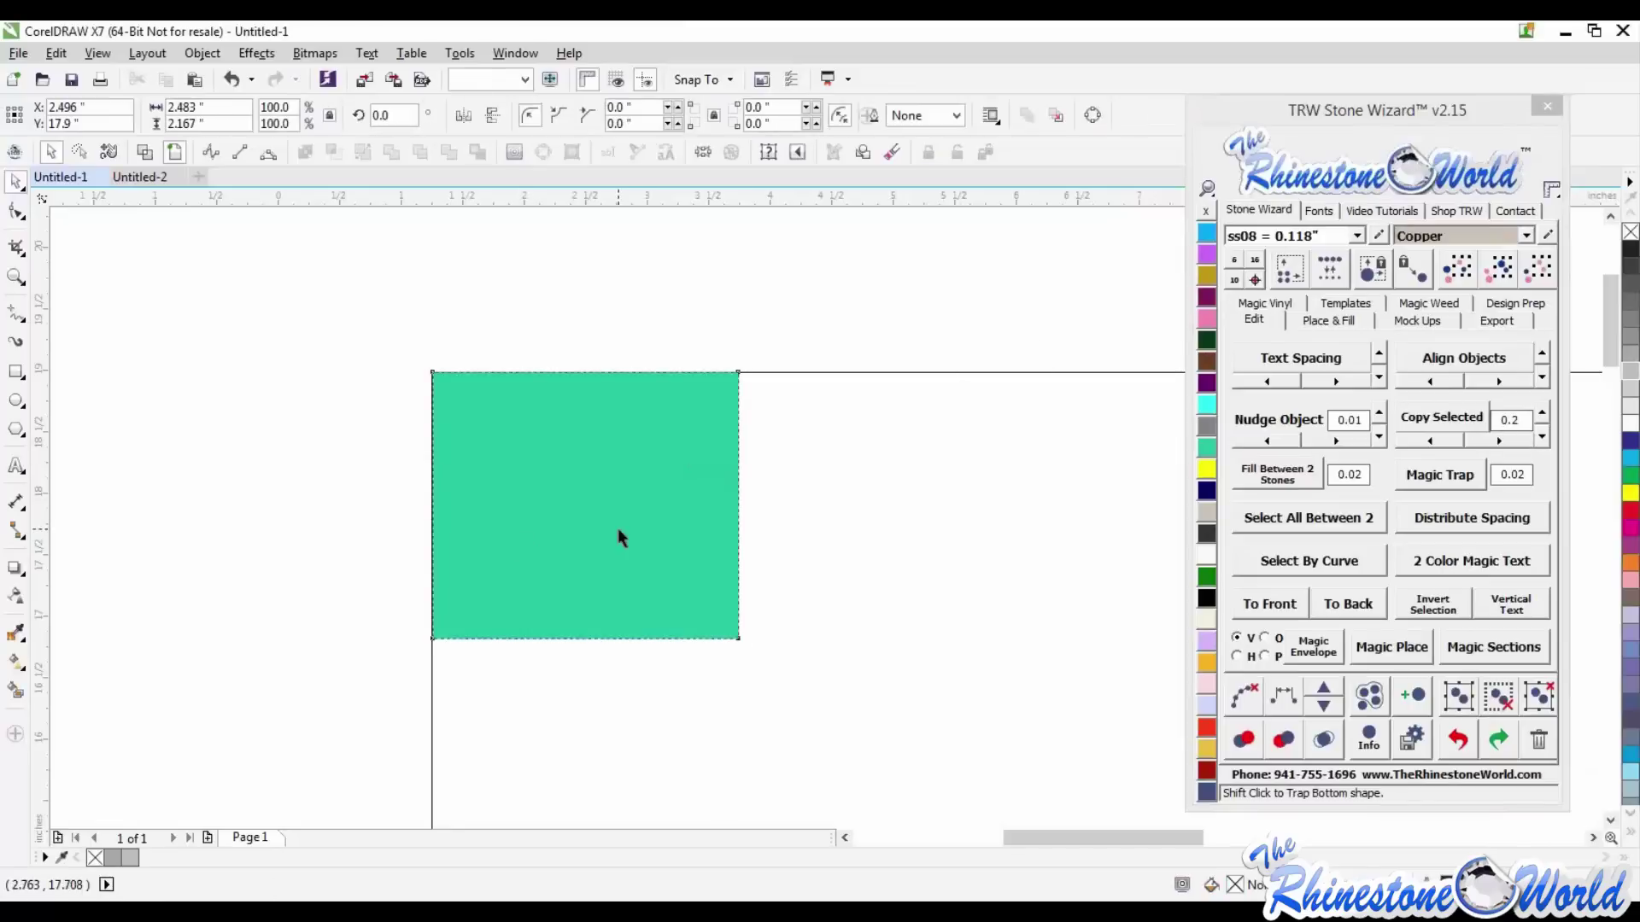
left_click(1506, 438)
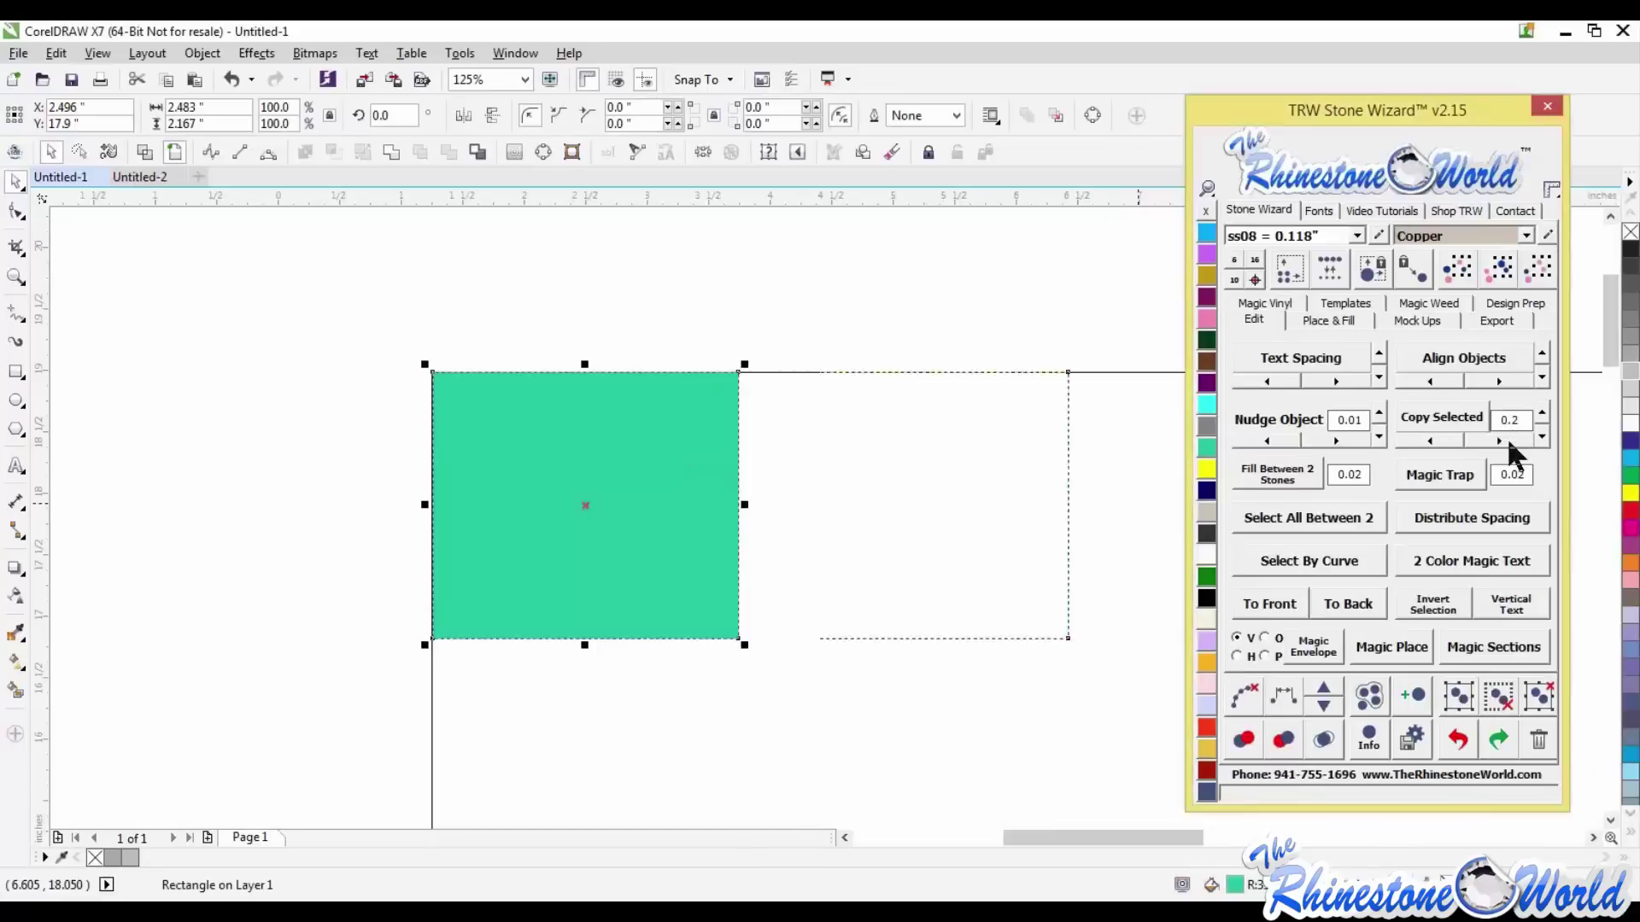
left_click(1005, 294)
scroll(705, 458, "down", 1)
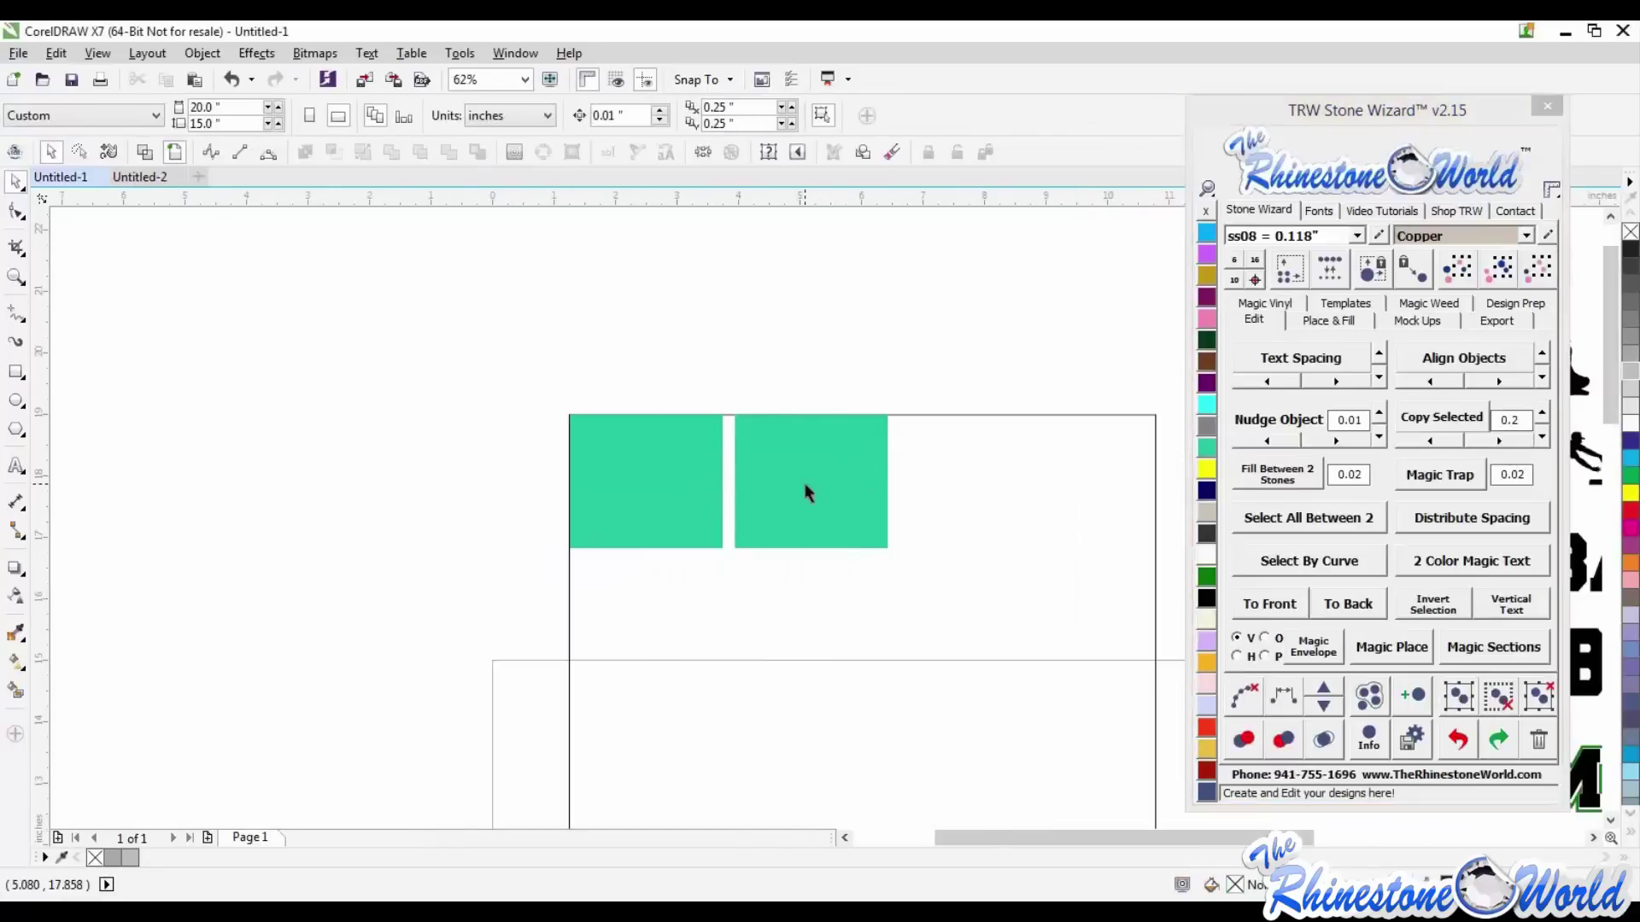
- Delete the copied green rectangle, keeping the one in the large rectangle's upper-left corner
scroll(807, 493, "up", 1)
left_click(890, 467)
key("Delete")
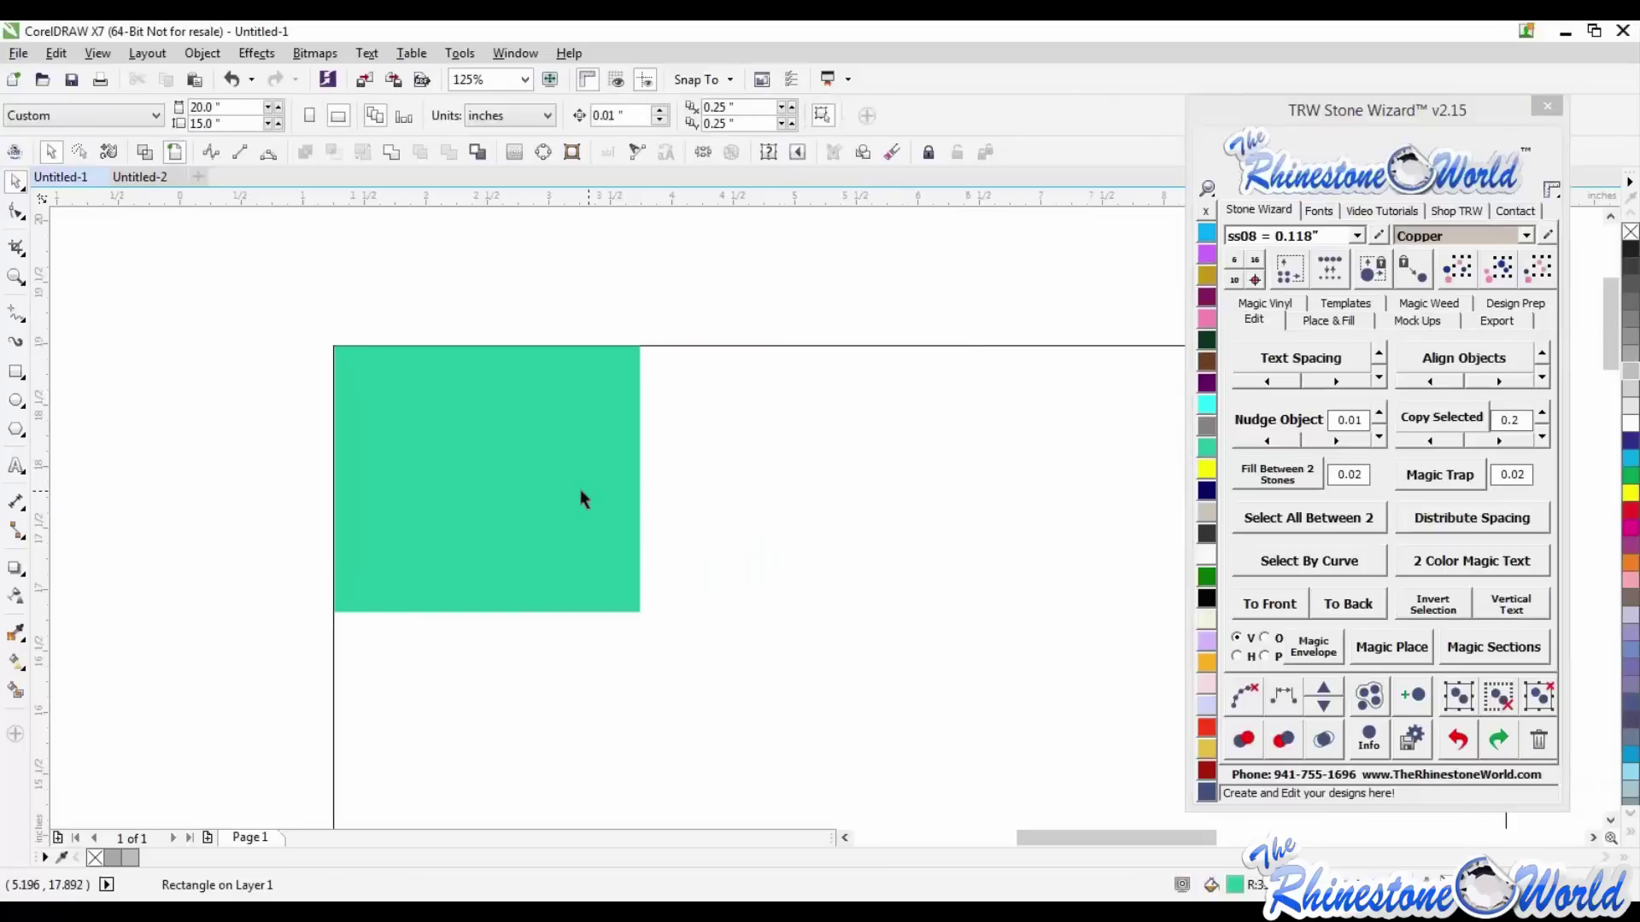
- Set the Copy Selected spacing to 0.1 and copy the upper-left green rectangle to its right
left_click(579, 501)
left_click(1520, 422)
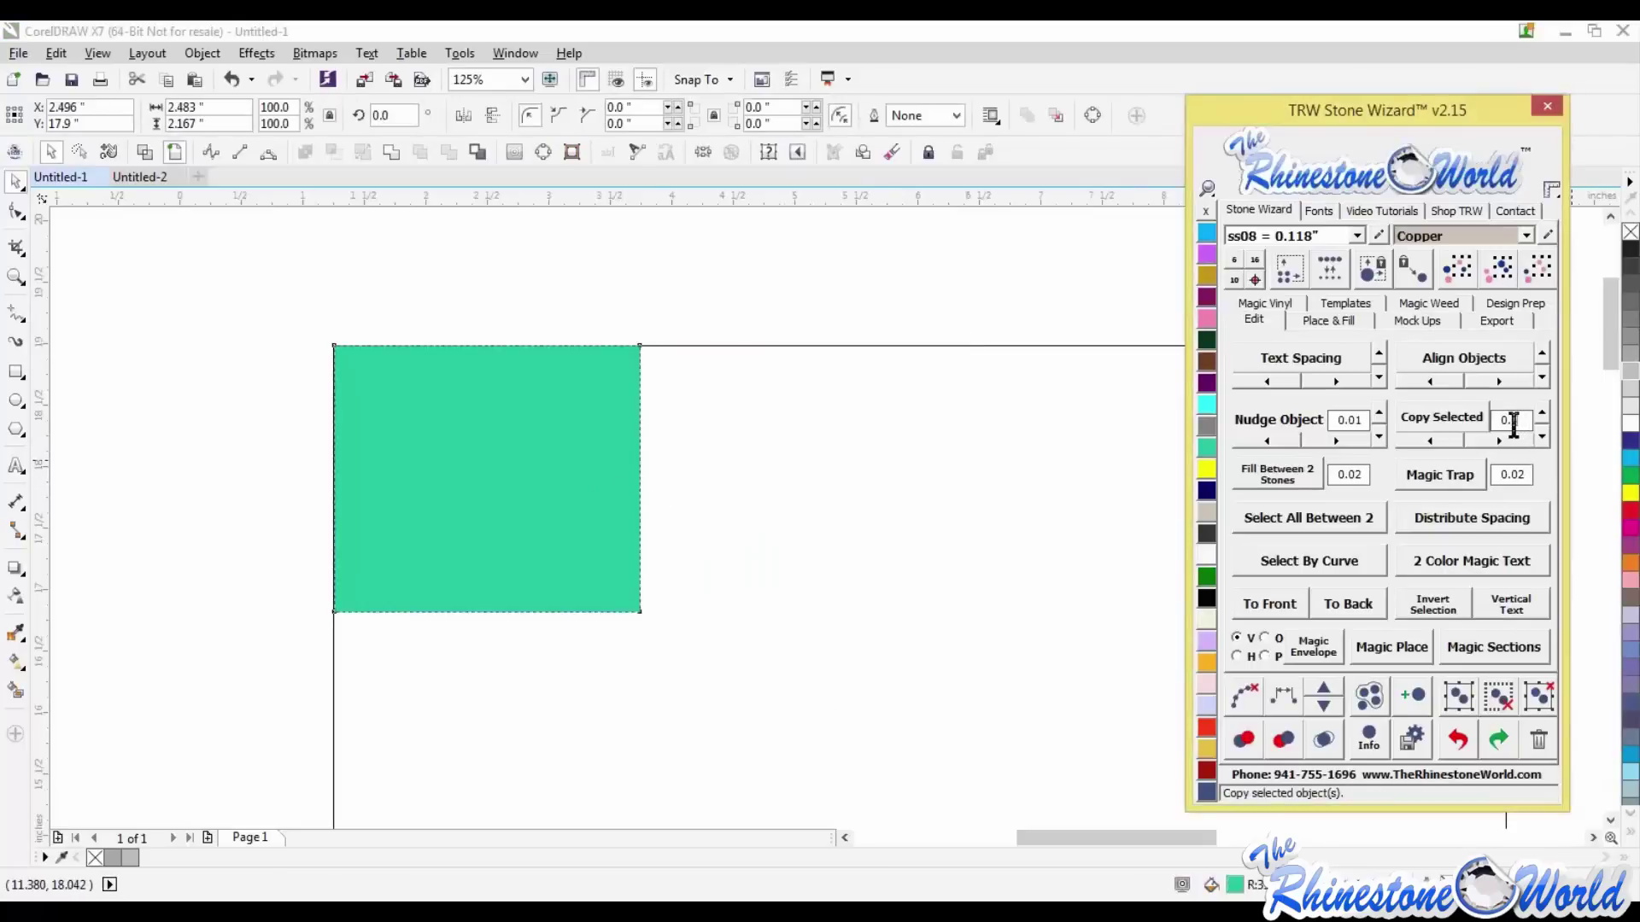
left_click(1090, 295)
left_click(596, 531)
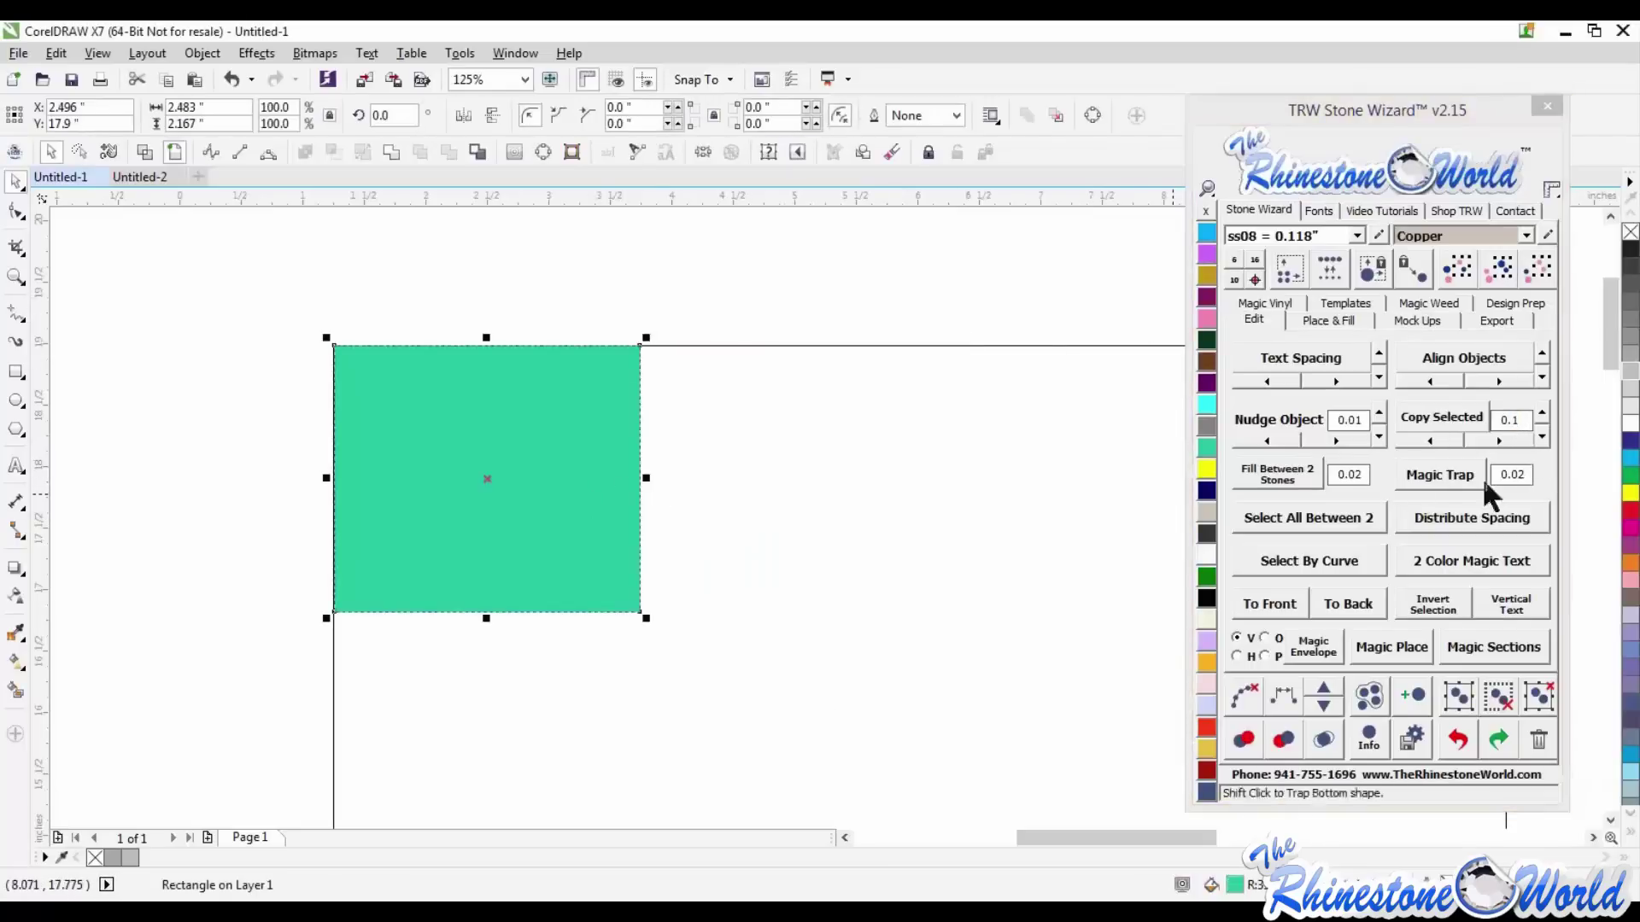
left_click(1515, 439)
left_click(854, 324)
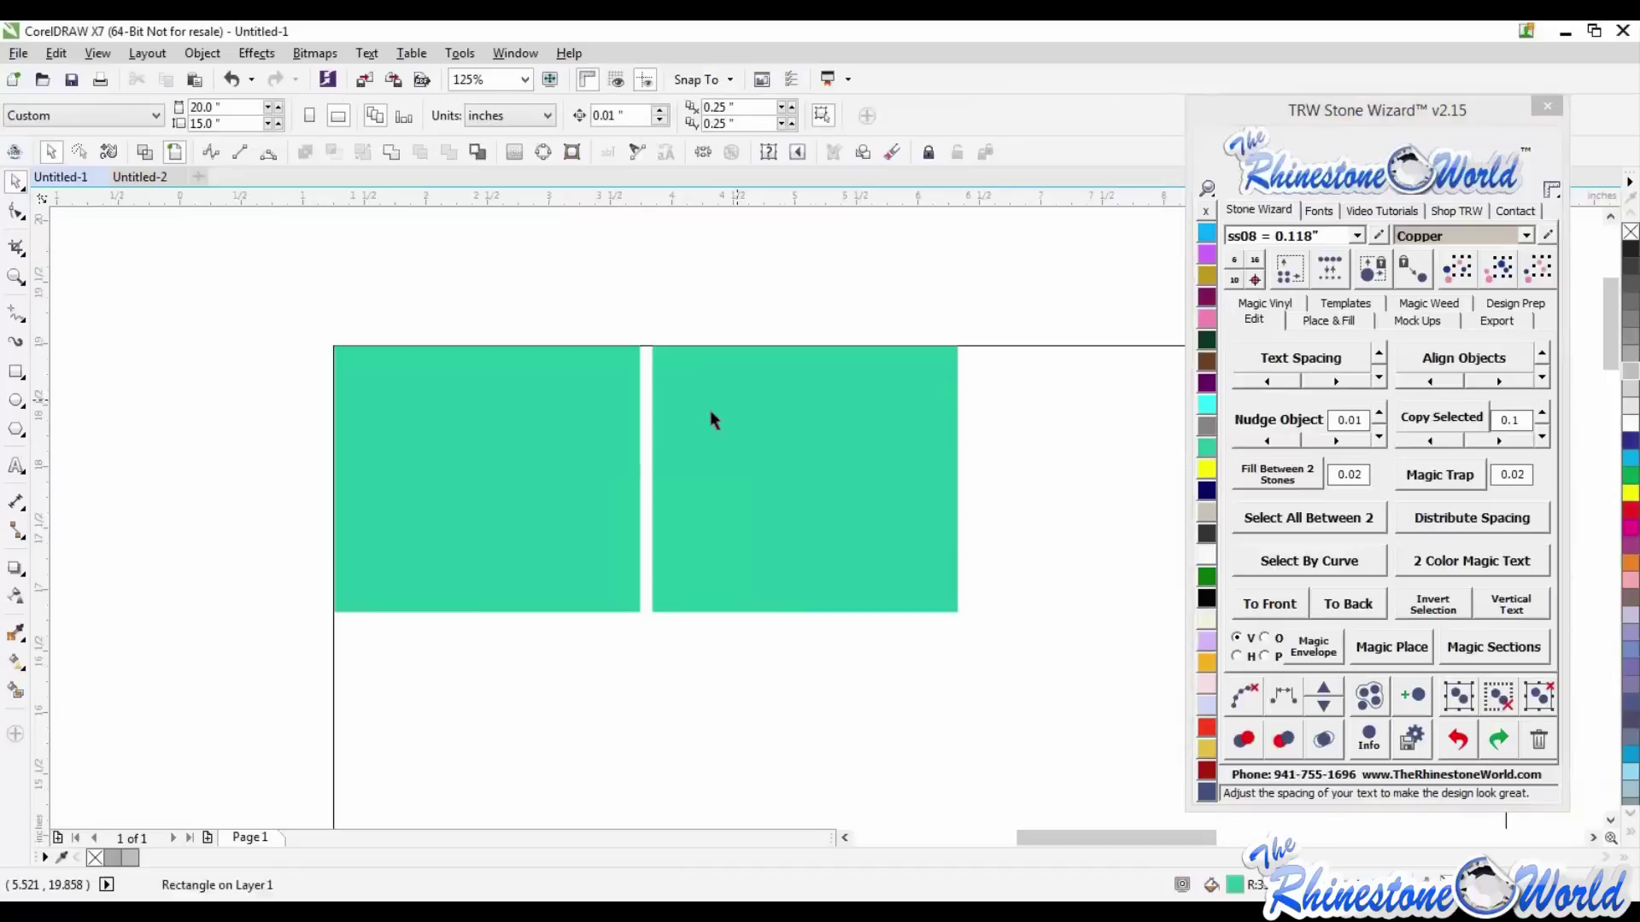
- Reshape the copied rectangle into a tall narrow strip about 0.64 inch wide and 3.83 inches high
scroll(710, 413, "down", 1)
left_click(812, 464)
left_click_drag(834, 445, 721, 446)
left_click_drag(701, 513, 702, 615)
left_click(556, 622)
- Copy the tall strip to its right and stretch the copy to the large rectangle's right edge, about 6.2 by 1.5 inches
left_click(703, 541)
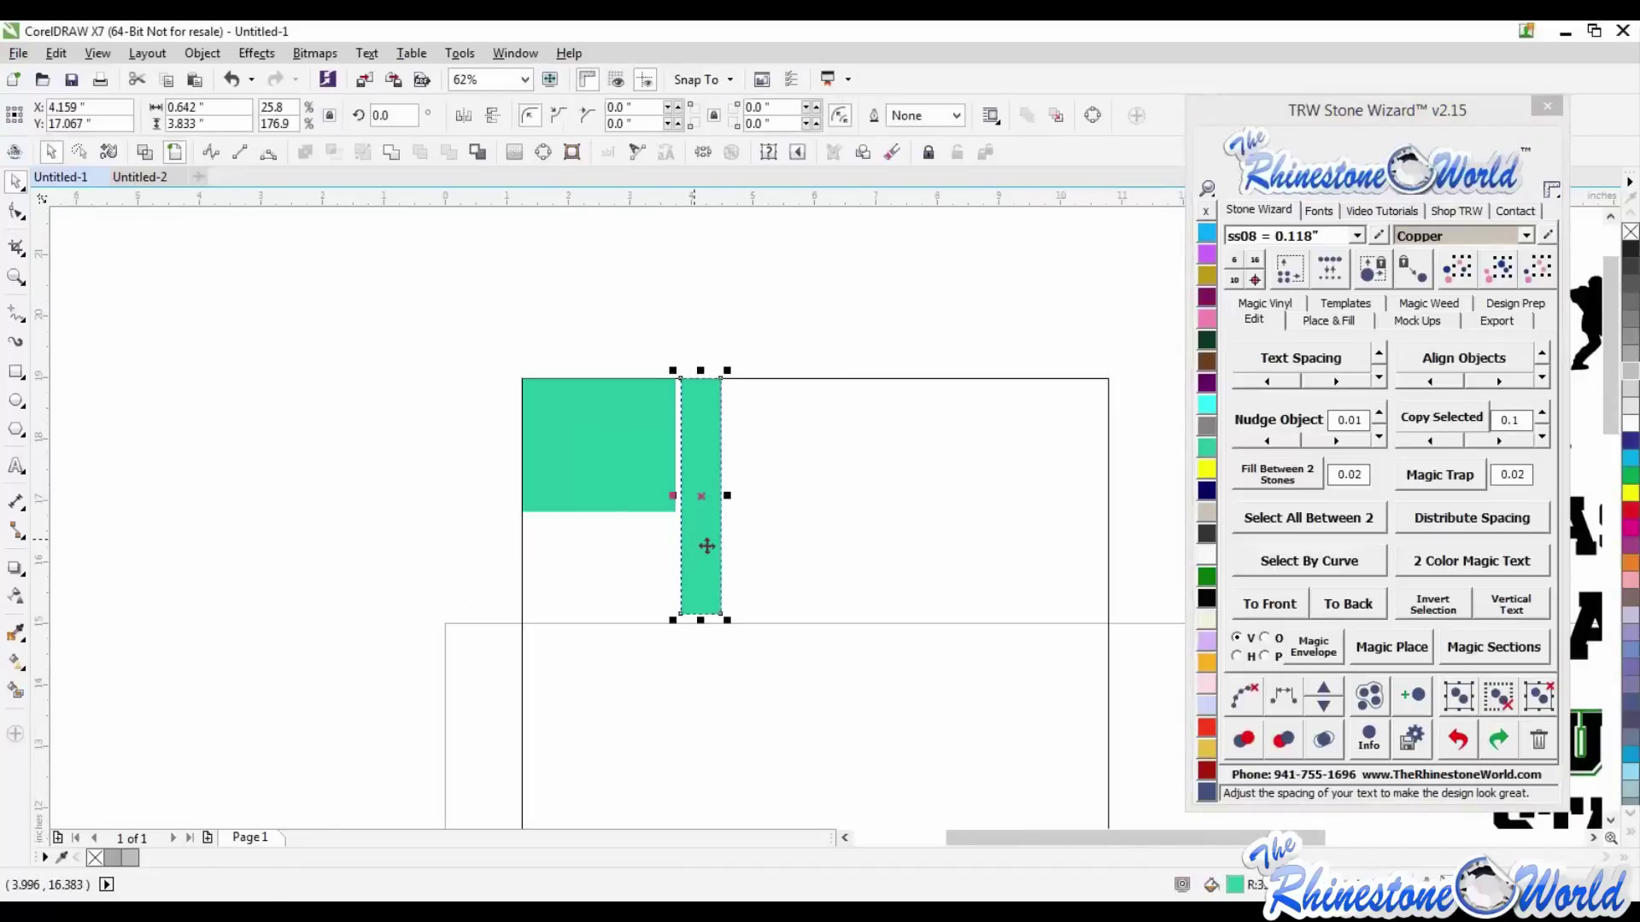
left_click(696, 513)
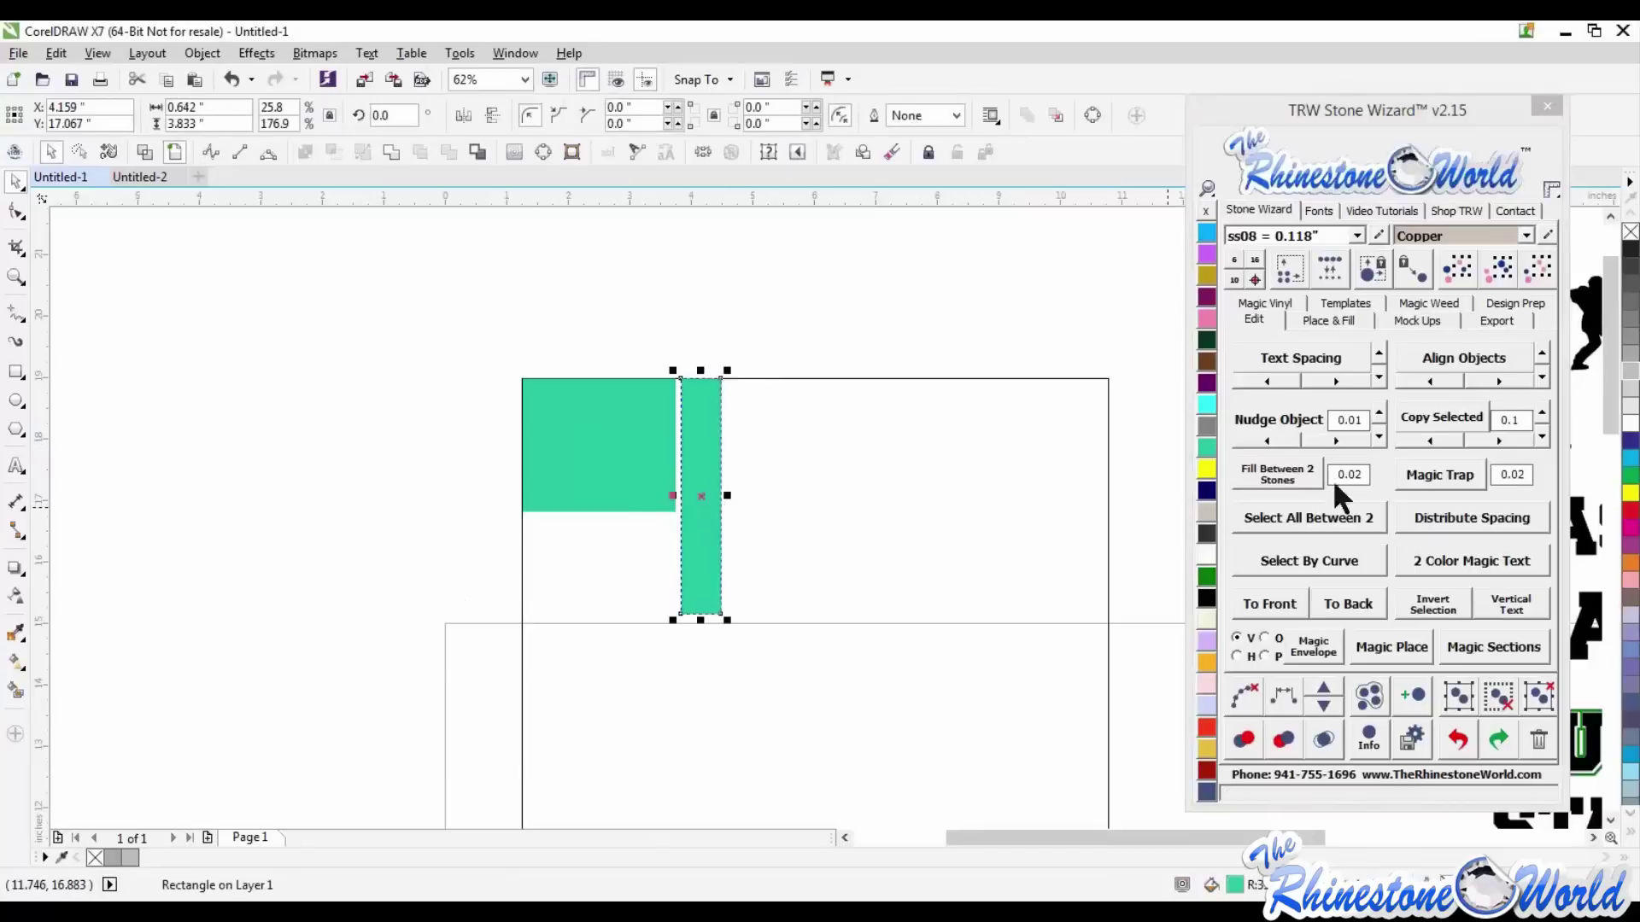
left_click(1500, 441)
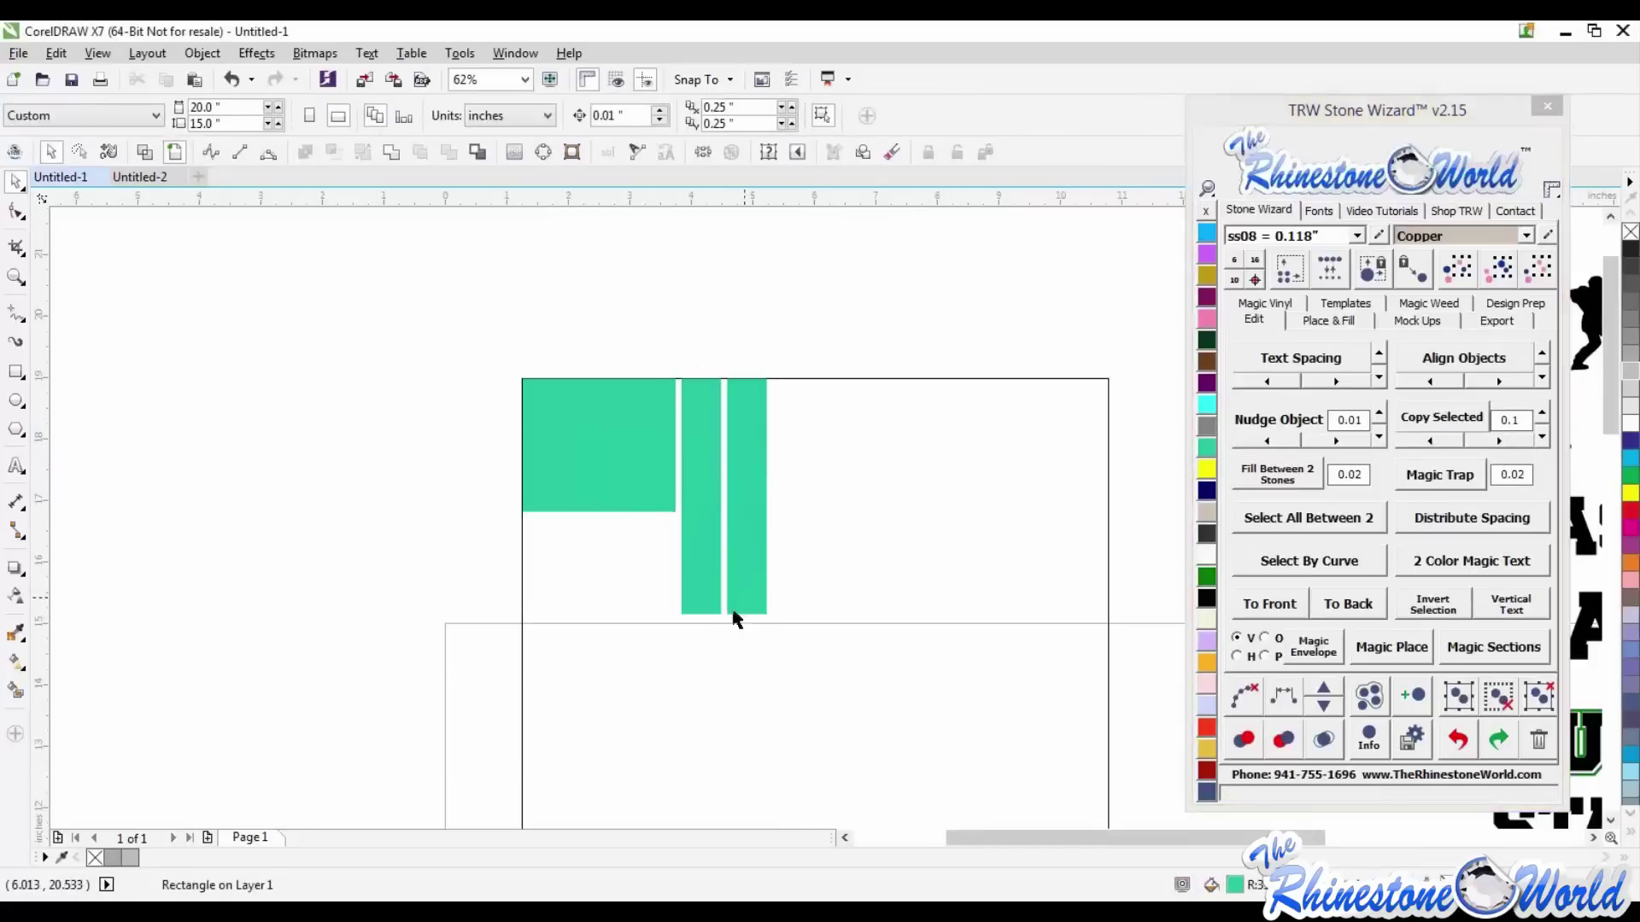
left_click_drag(746, 620, 1126, 449)
left_click(1161, 465)
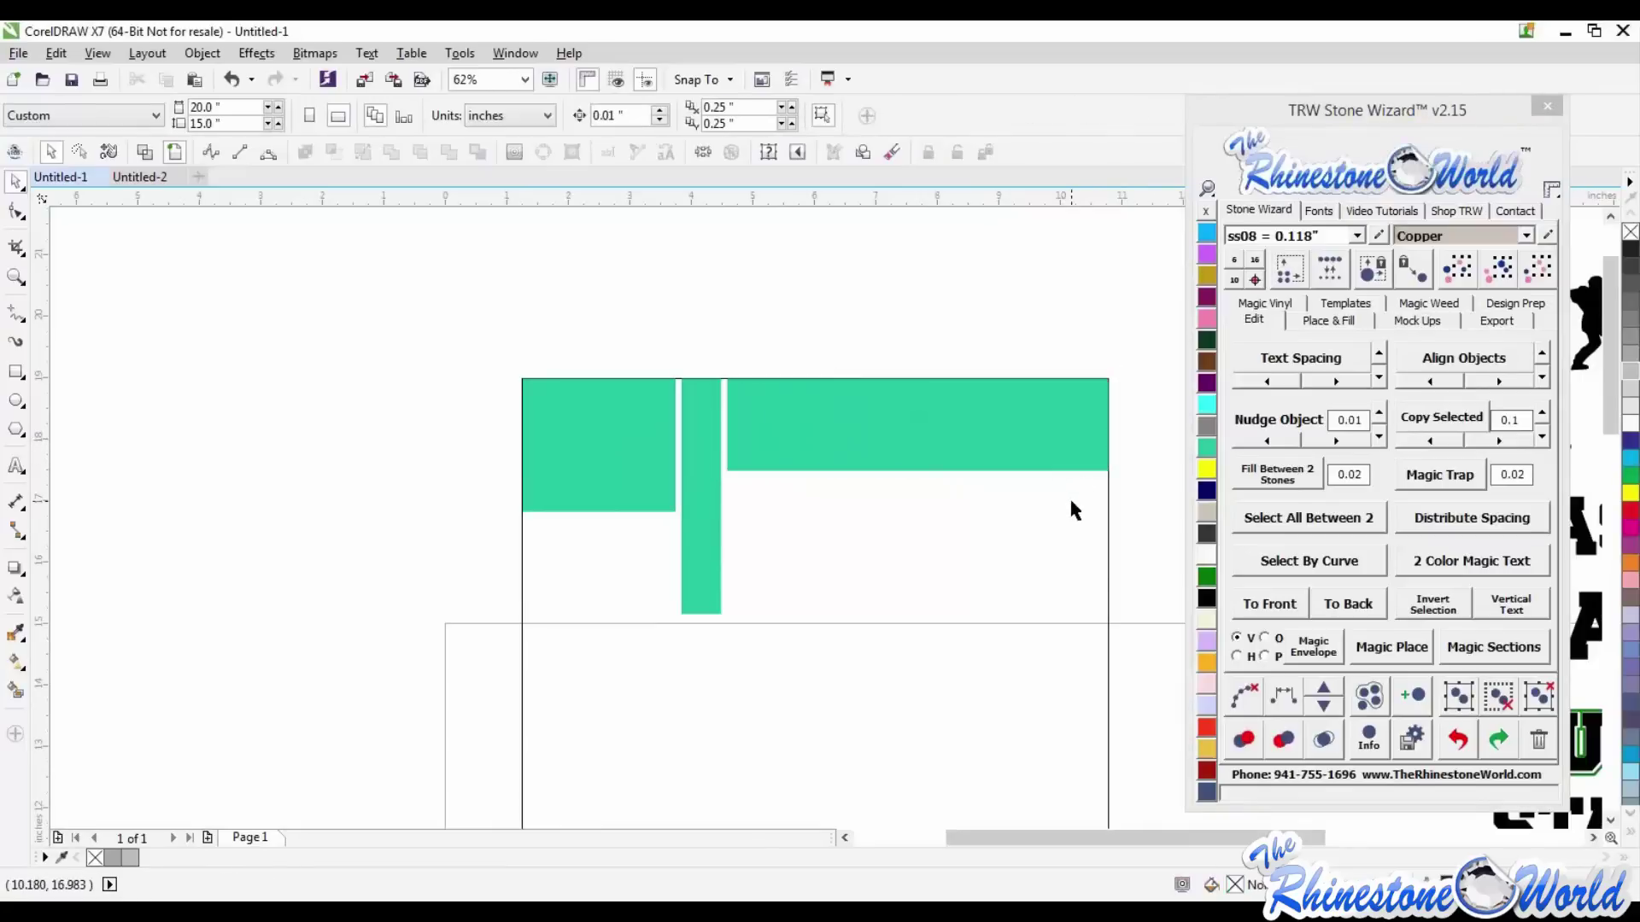
- Copy the wide top rectangle below itself and narrow the copy from its right side to about 1.68 inches wide
left_click(1004, 450)
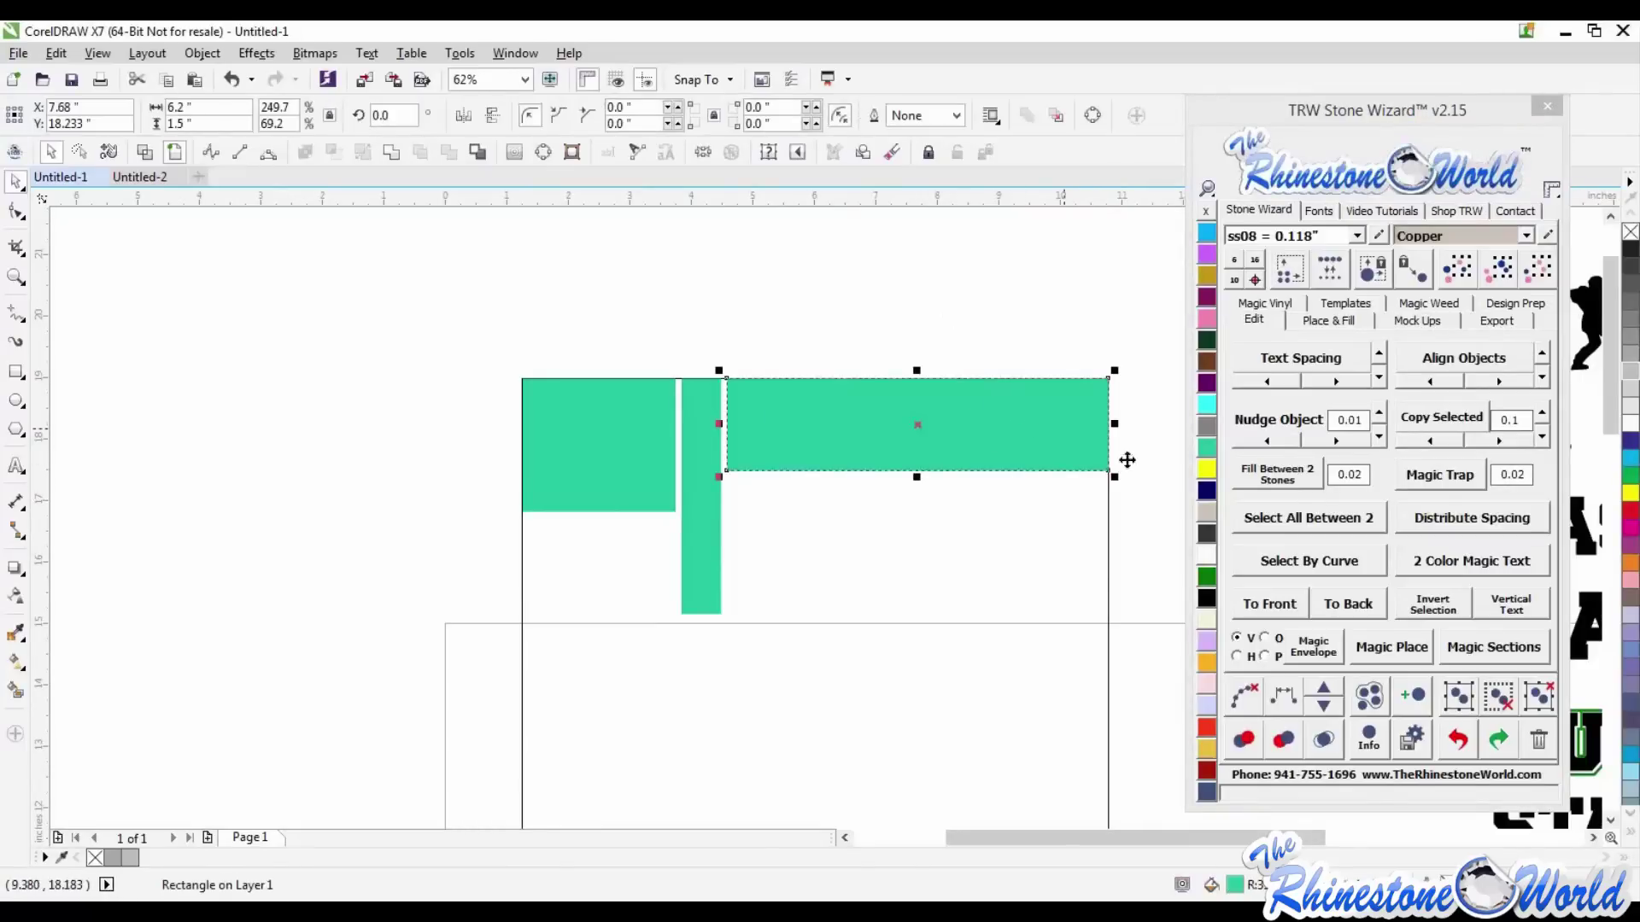
left_click(1542, 436)
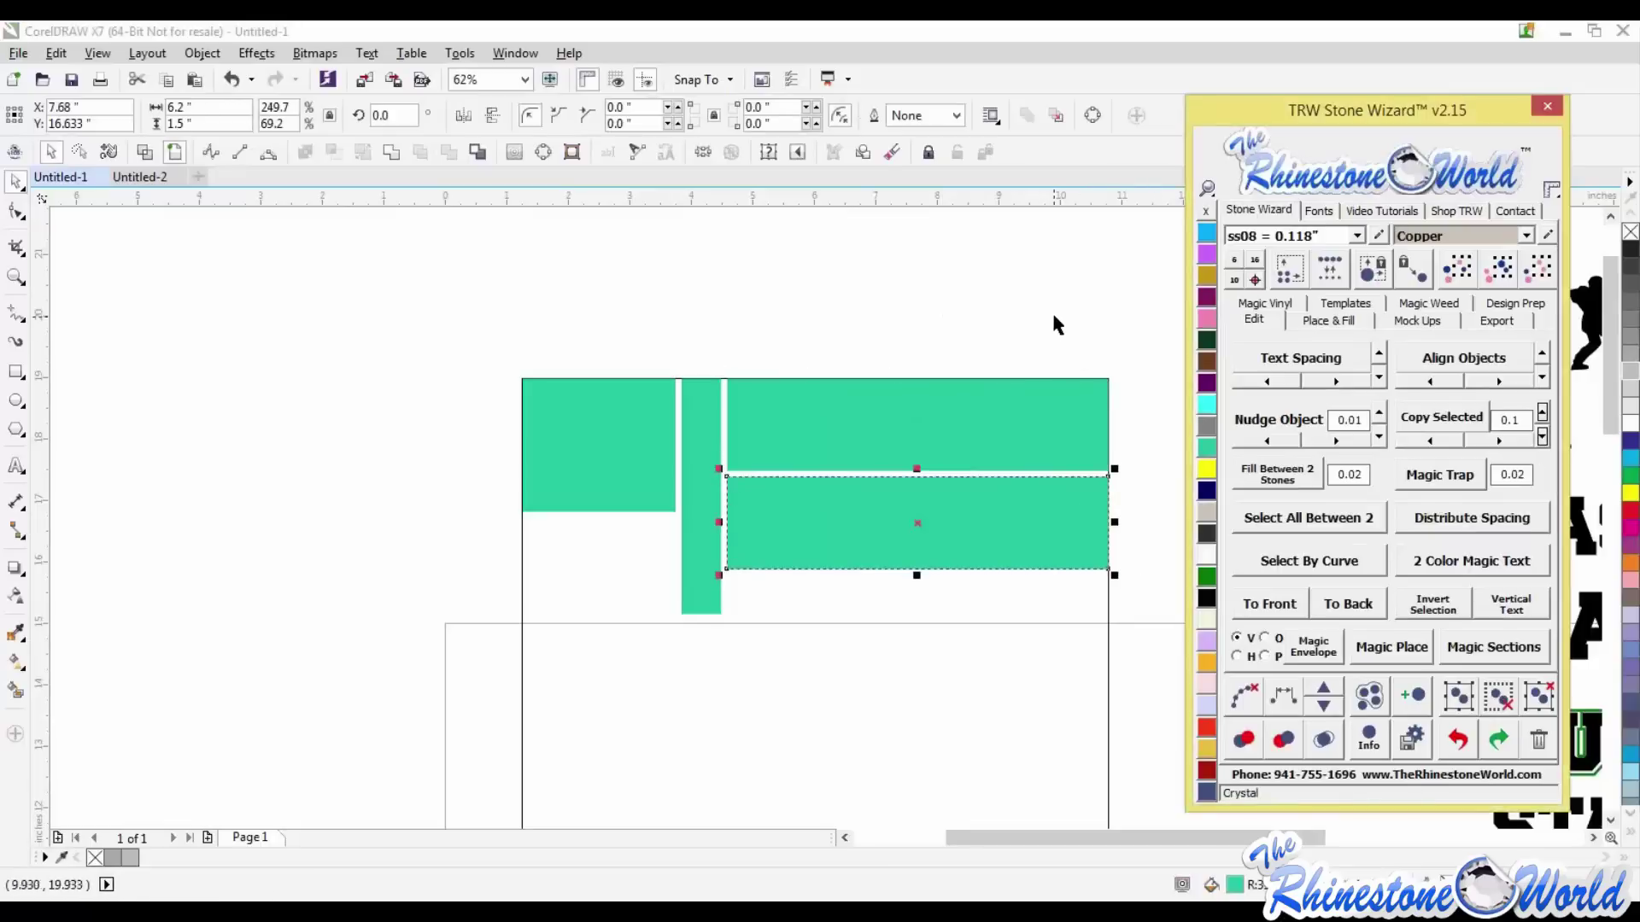
left_click_drag(1114, 521, 831, 529)
left_click(833, 611)
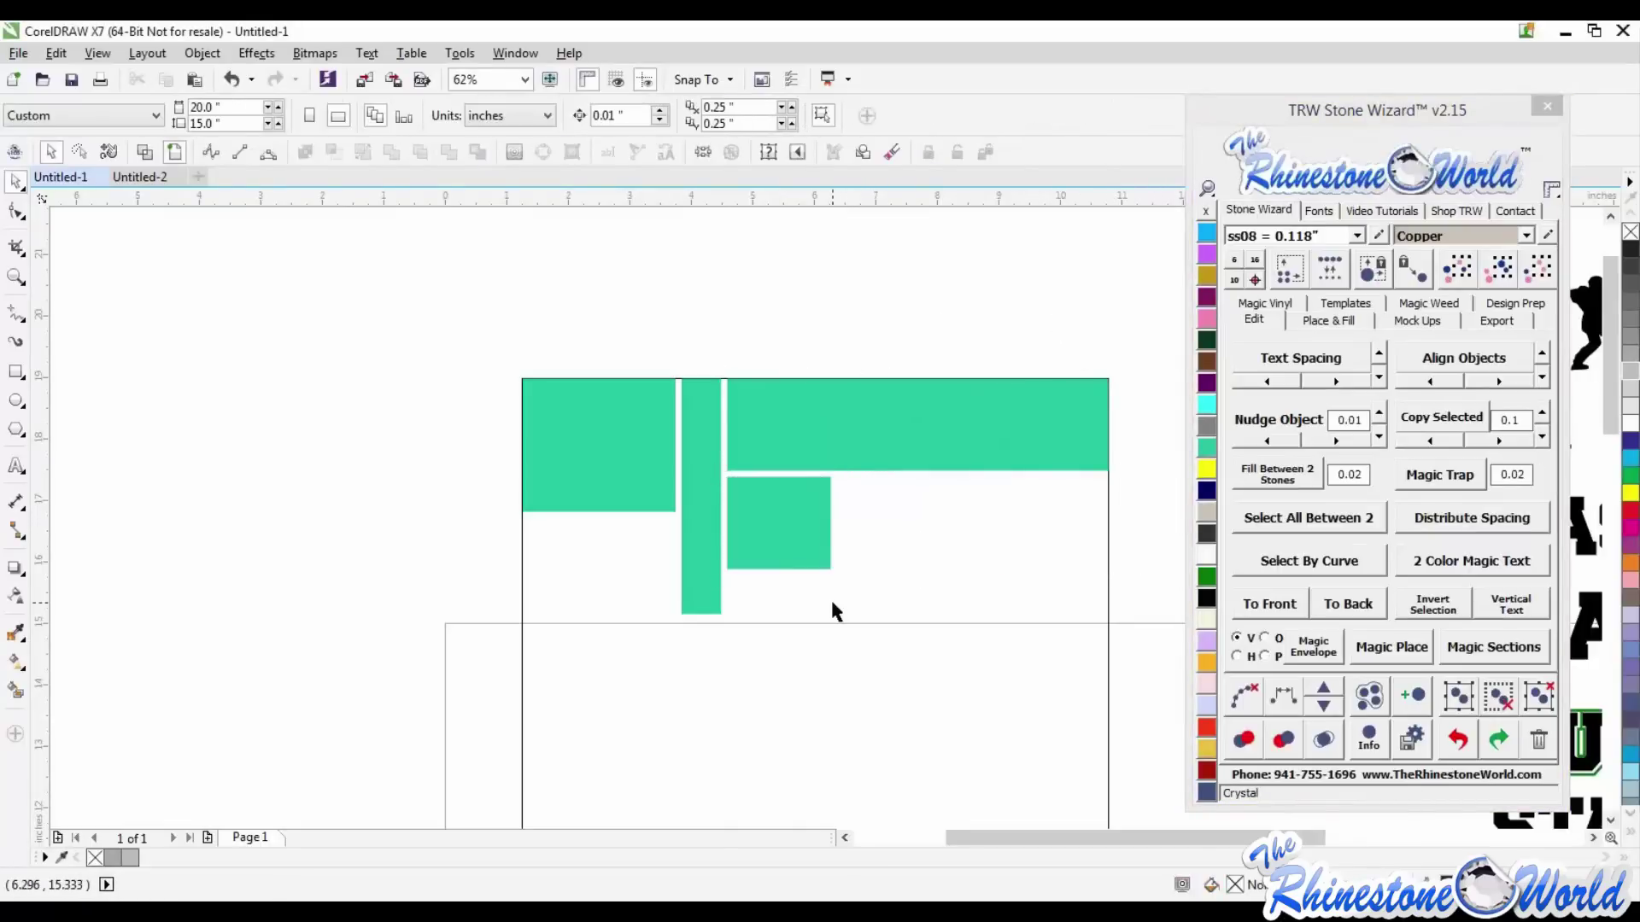
- Copy the small square to its right and reshape the copy to about 4.42 by 0.88 inches, reaching the large rectangle's right edge
left_click(771, 546)
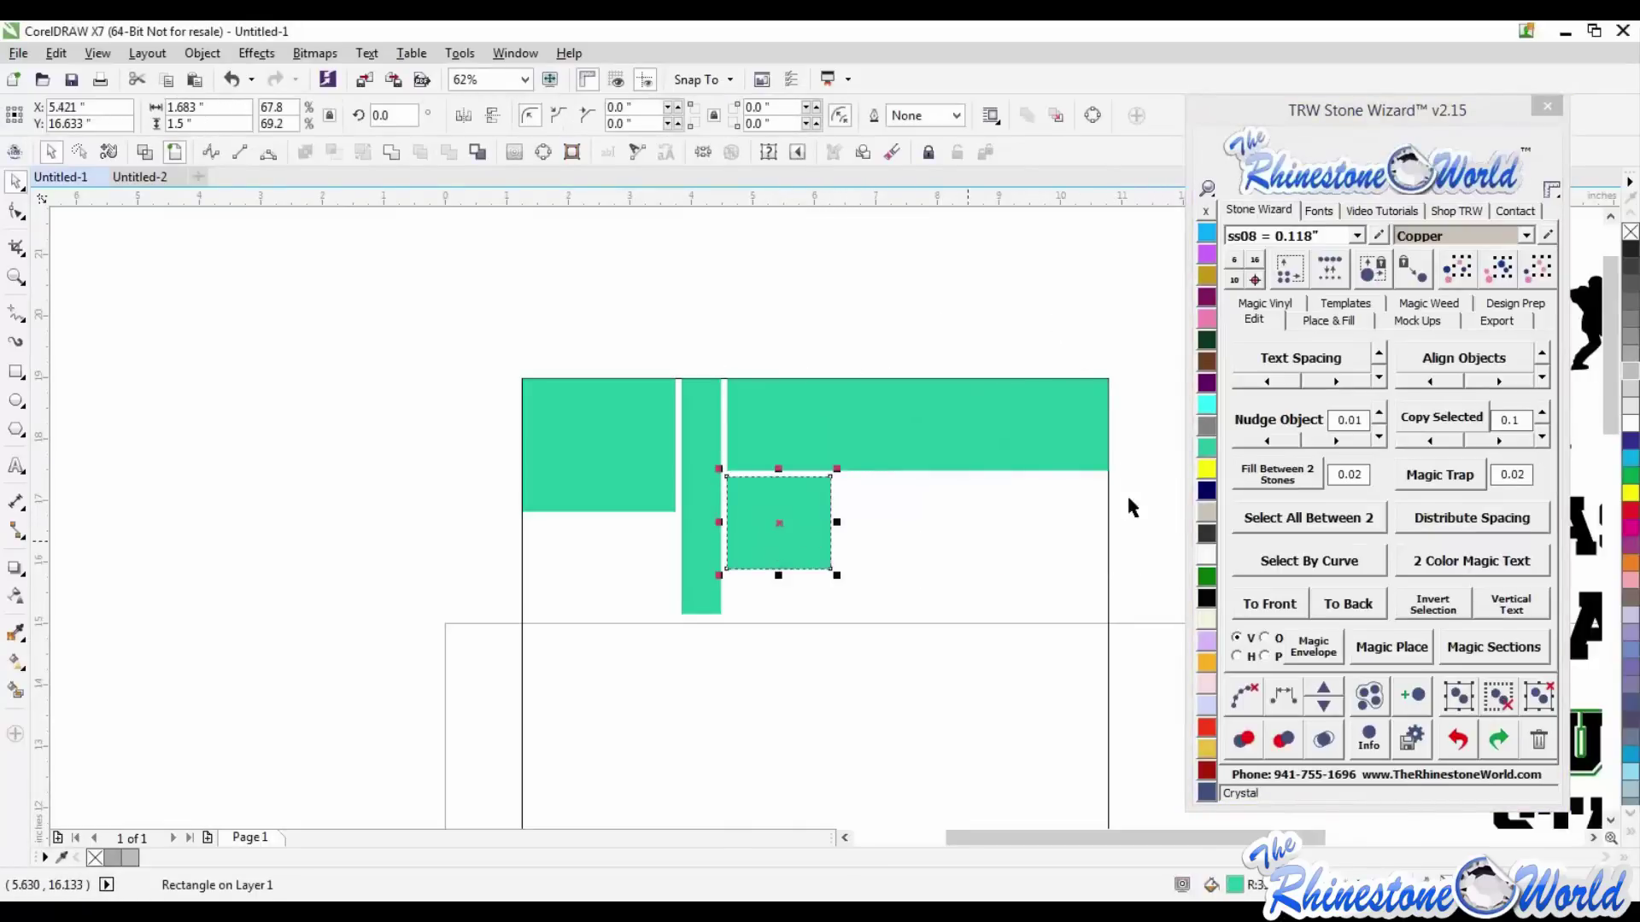
left_click(1506, 441)
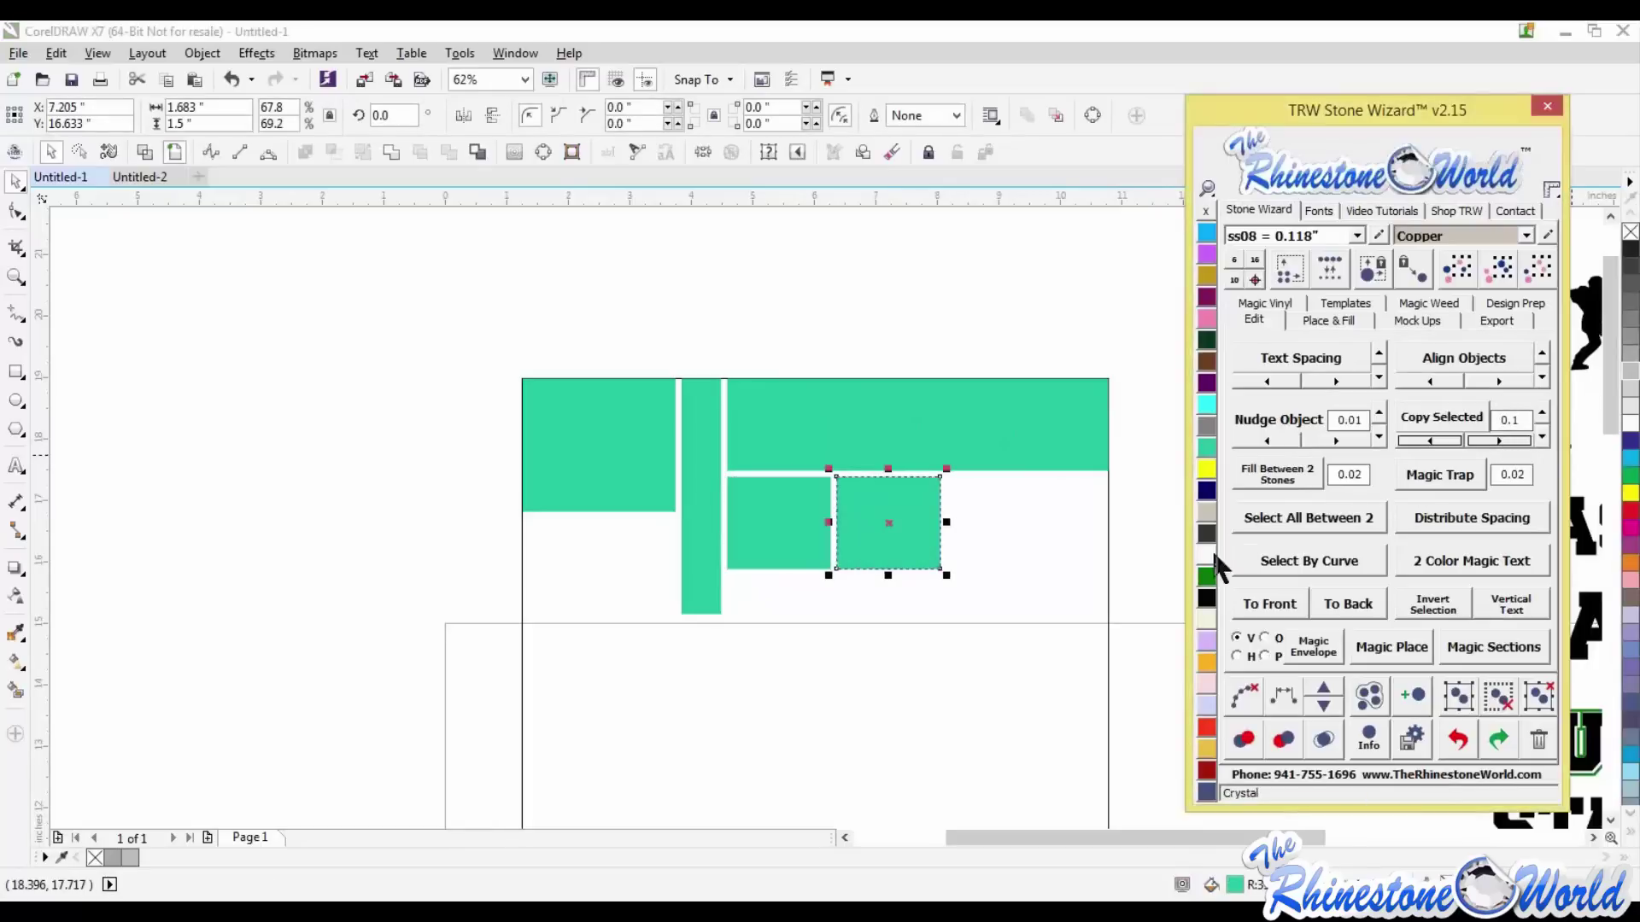
left_click_drag(888, 575, 1112, 503)
left_click(1132, 505)
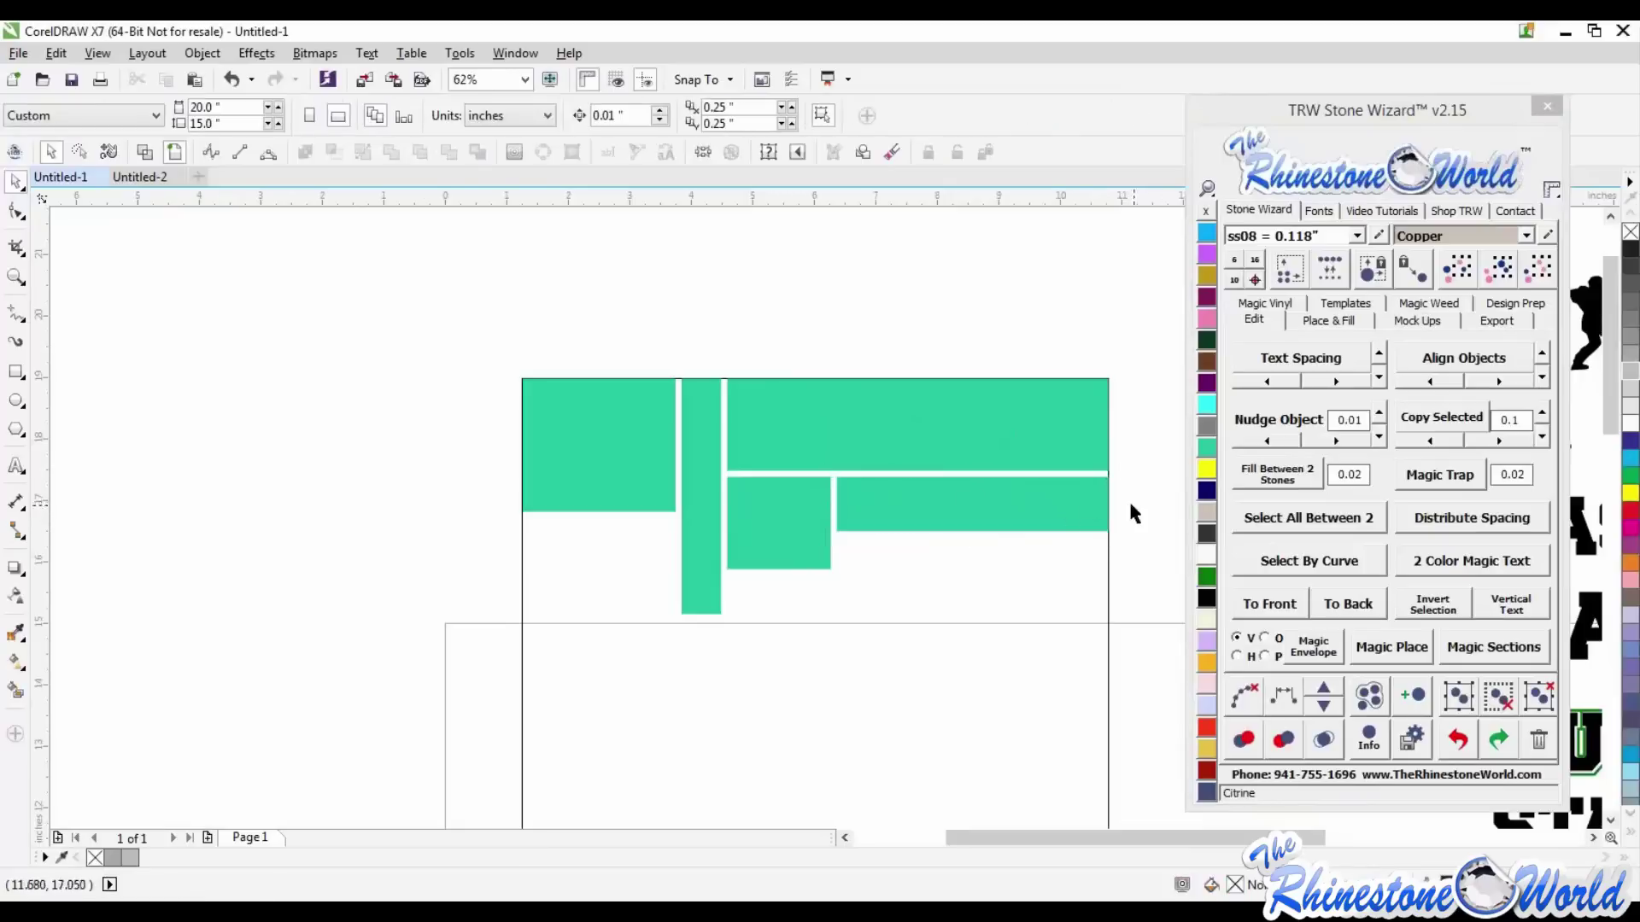
- Copy the 0.88 inch high bar below itself and reshape the copy into a vertical strip about 0.95 by 3.5 inches against the right edge
left_click(1073, 506)
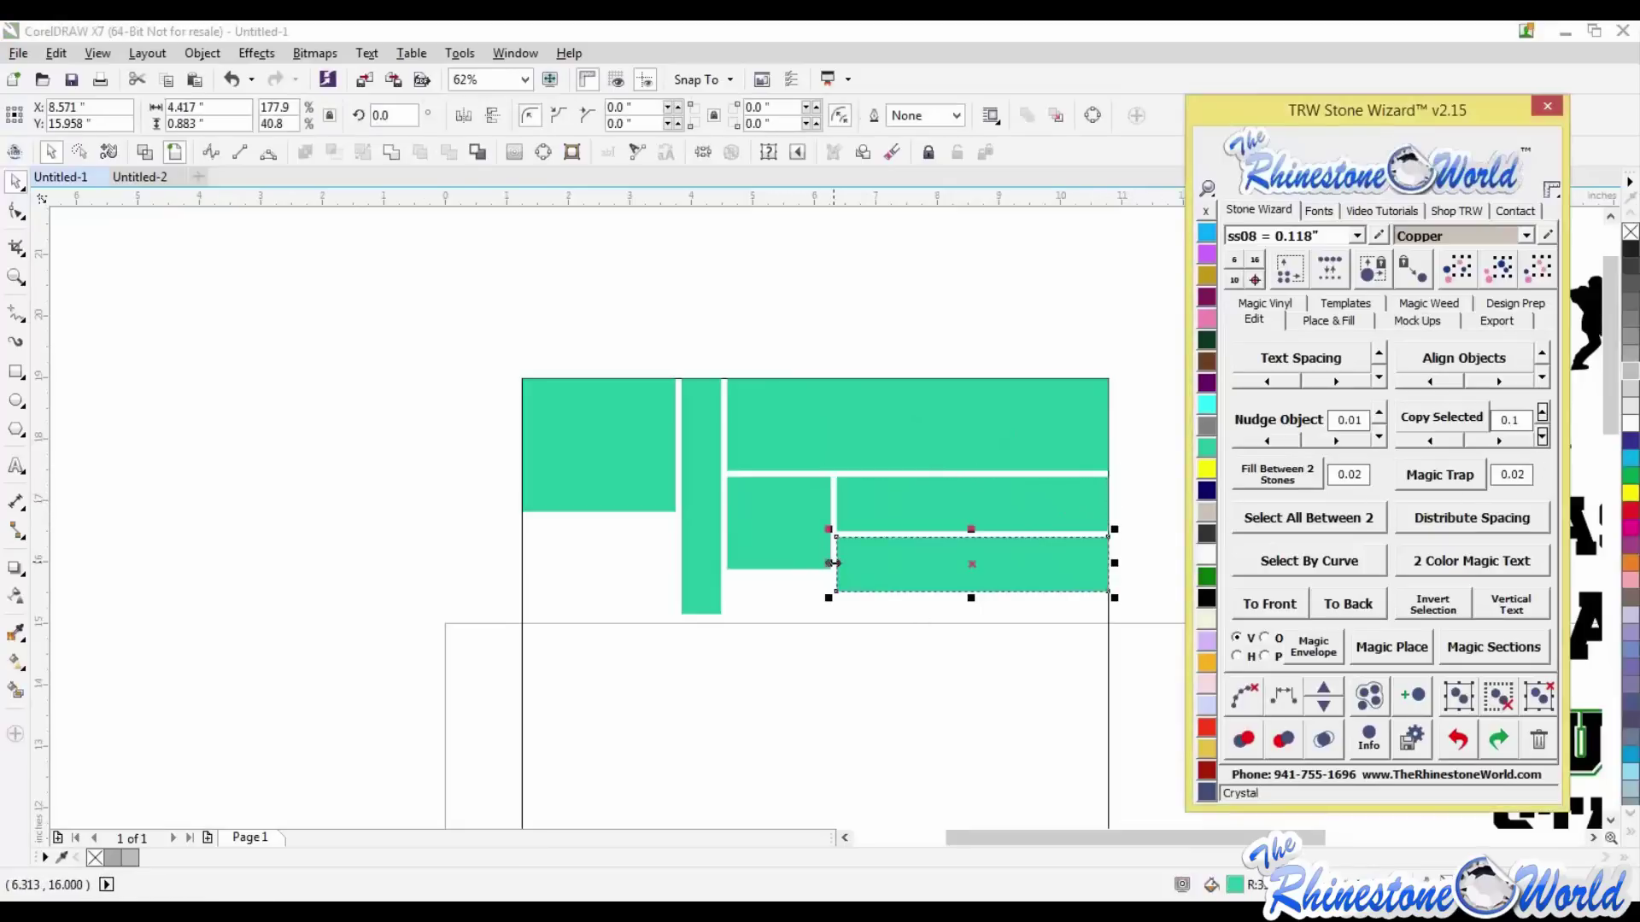
left_click_drag(833, 563, 1078, 751)
left_click(1175, 564)
left_click(1078, 581)
key("Escape")
- Copy the right-edge vertical strip to its left and widen the copy leftward to about 3.37 inches
scroll(965, 433, "down", 2)
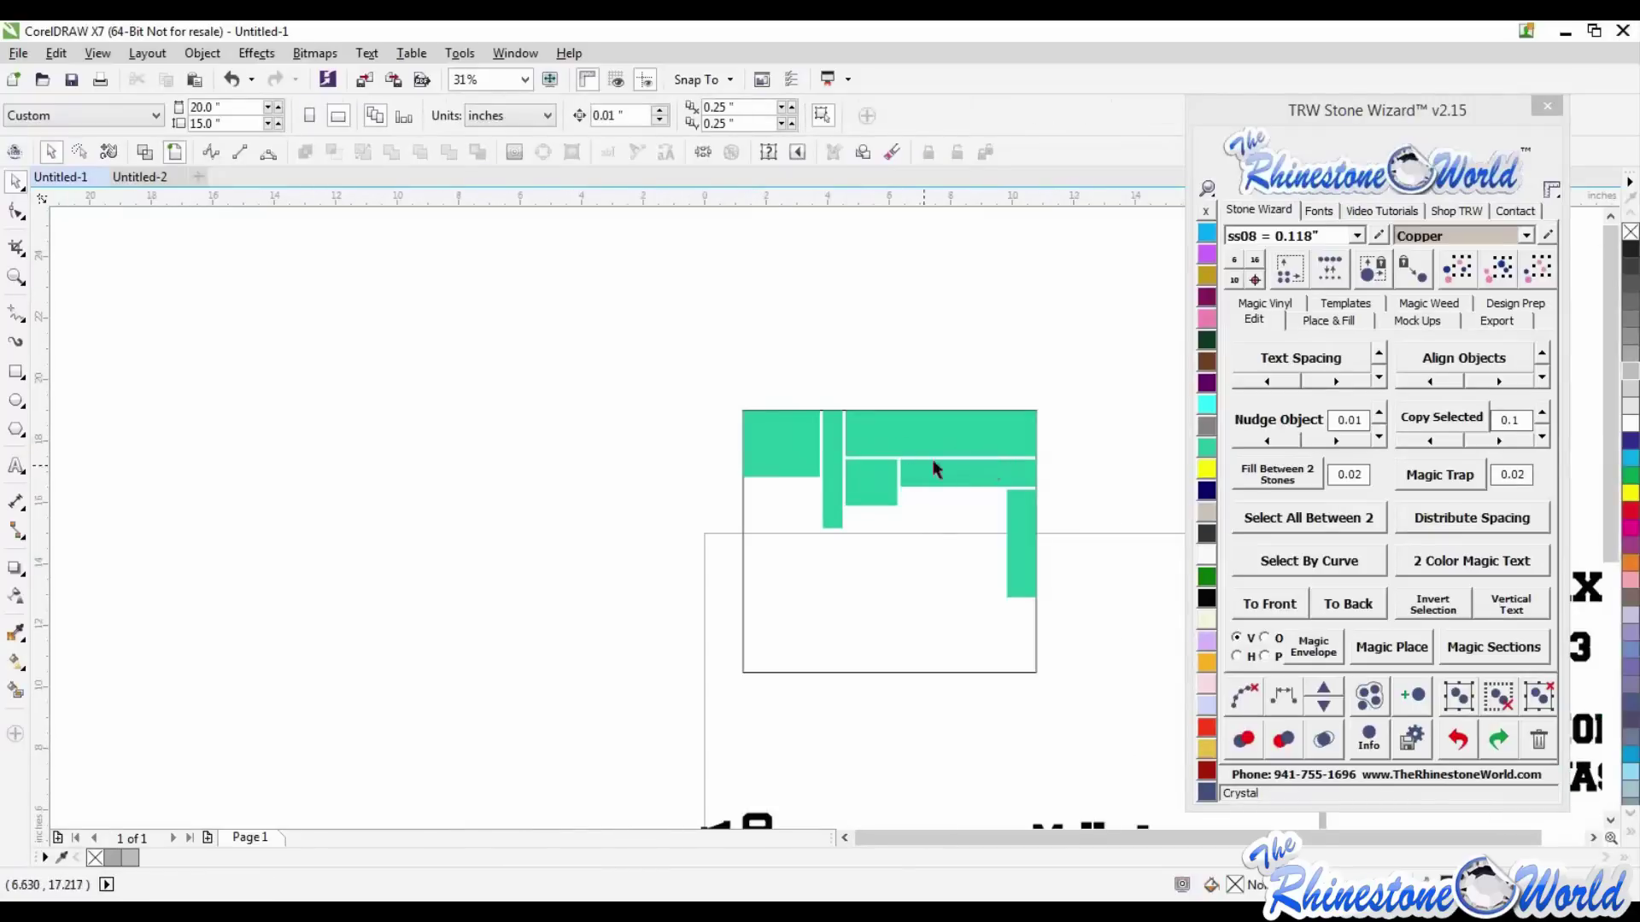
scroll(861, 454, "up", 2)
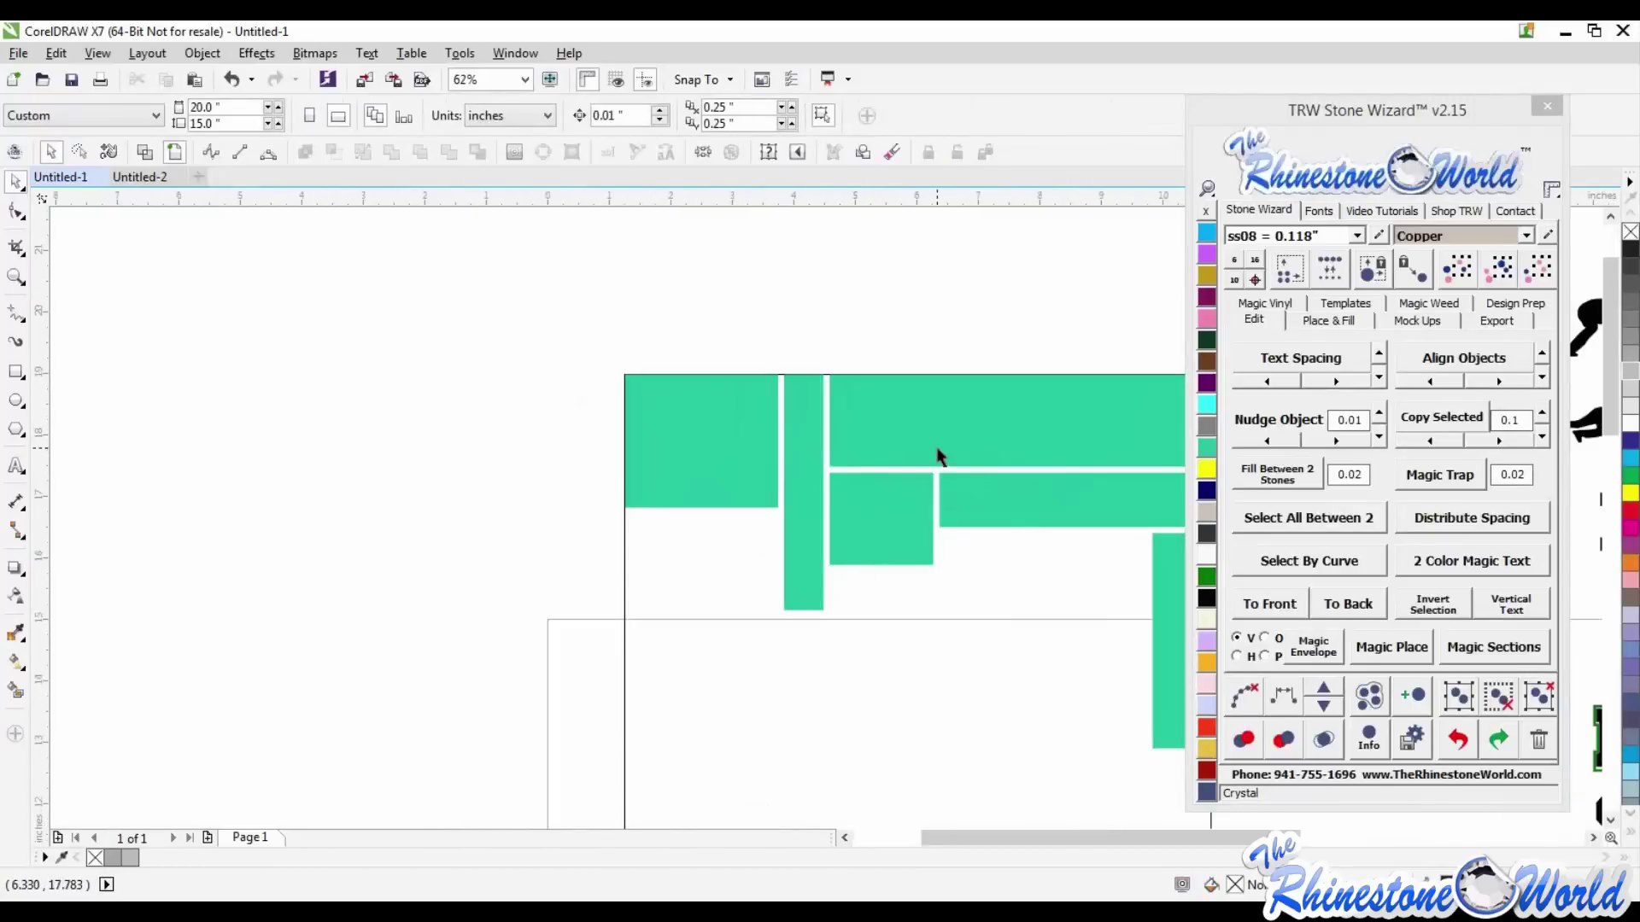
scroll(779, 395, "down", 4)
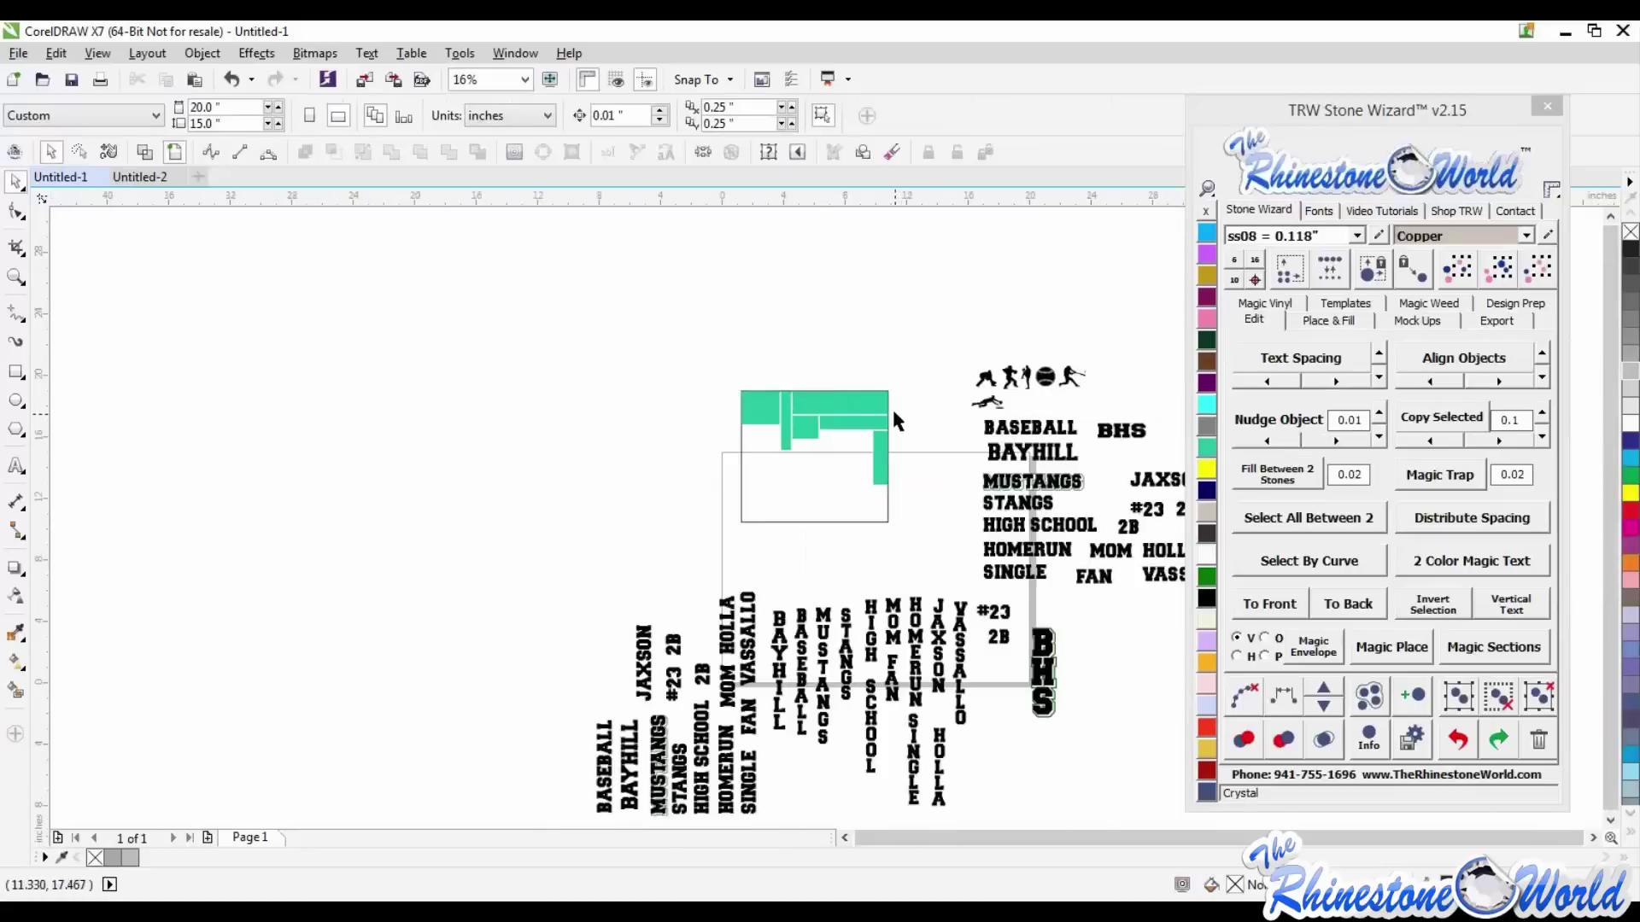
scroll(891, 407, "up", 4)
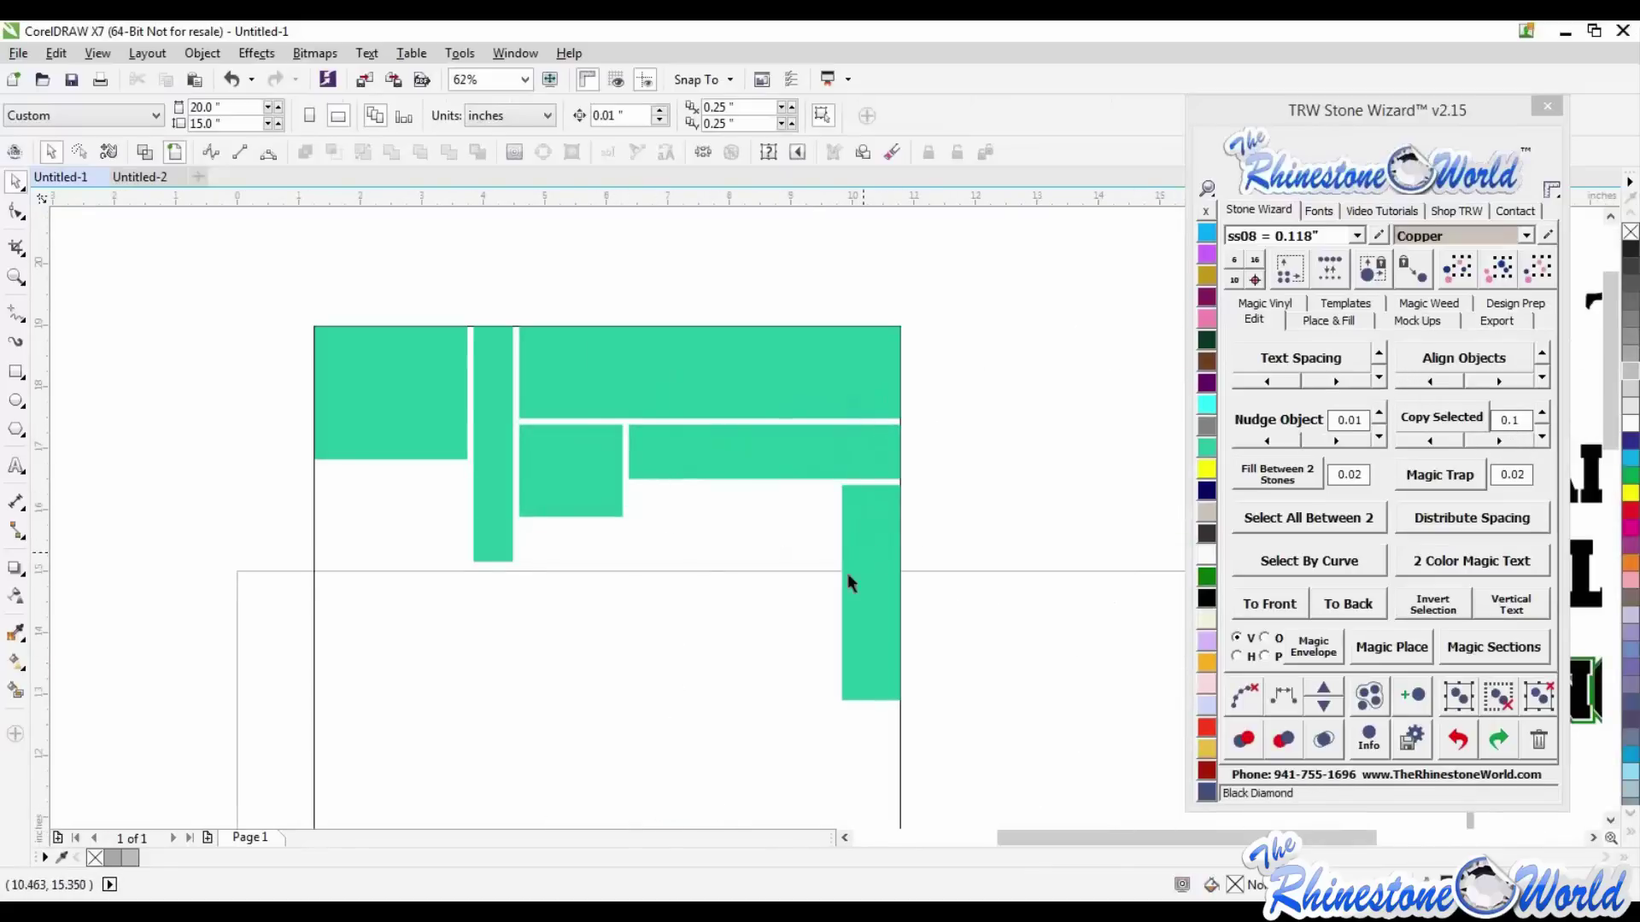
left_click(900, 564)
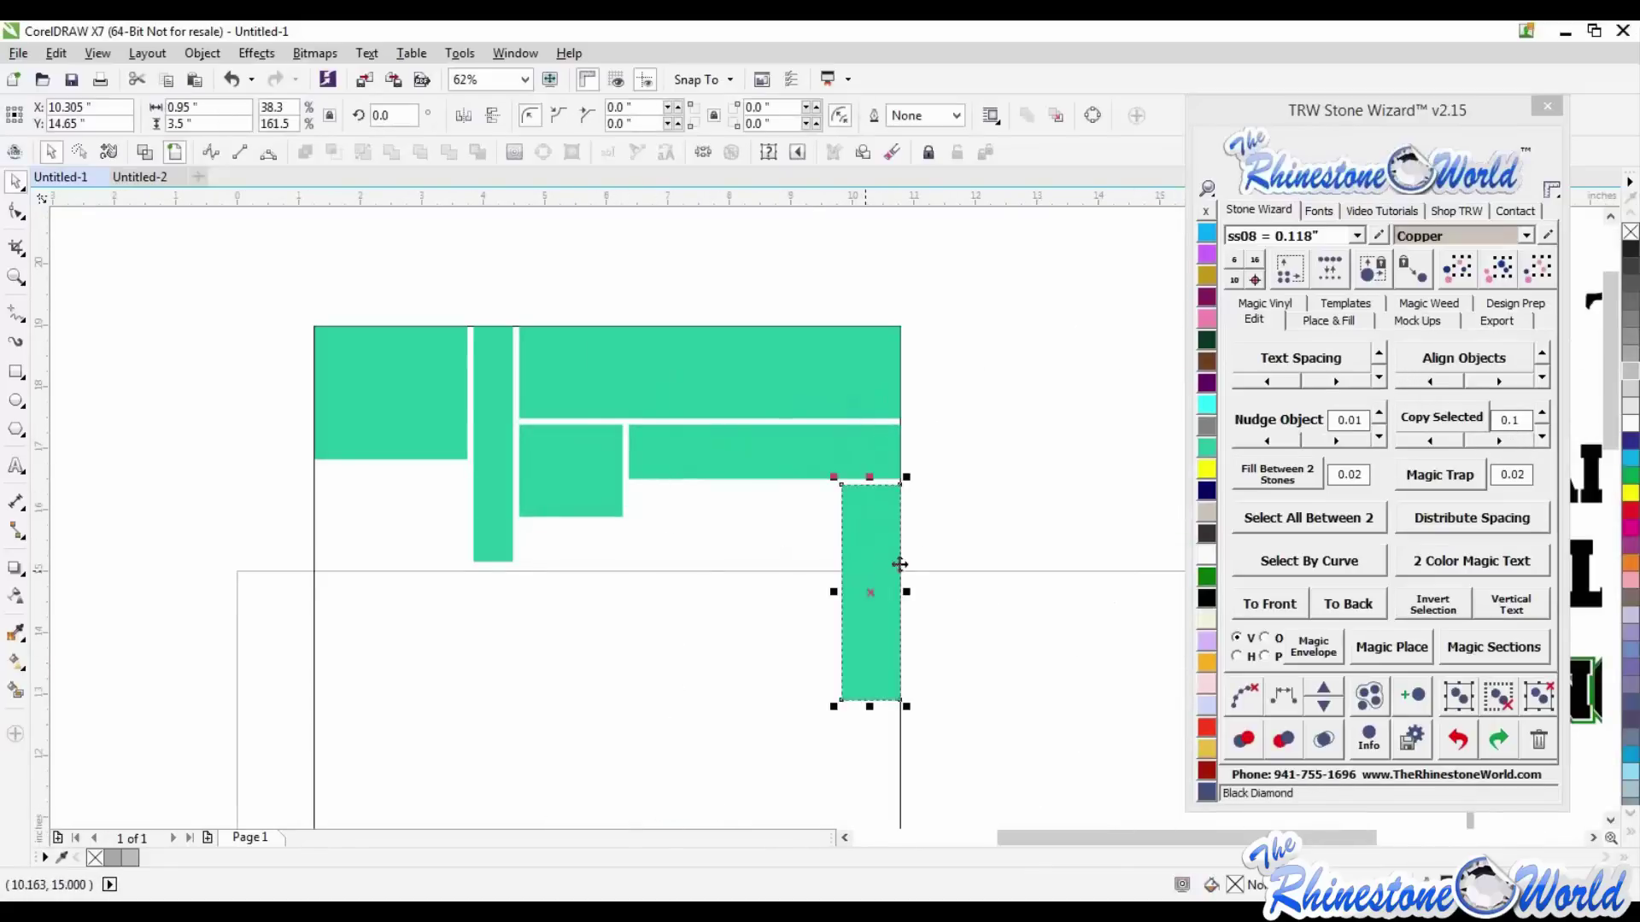
left_click(1430, 441)
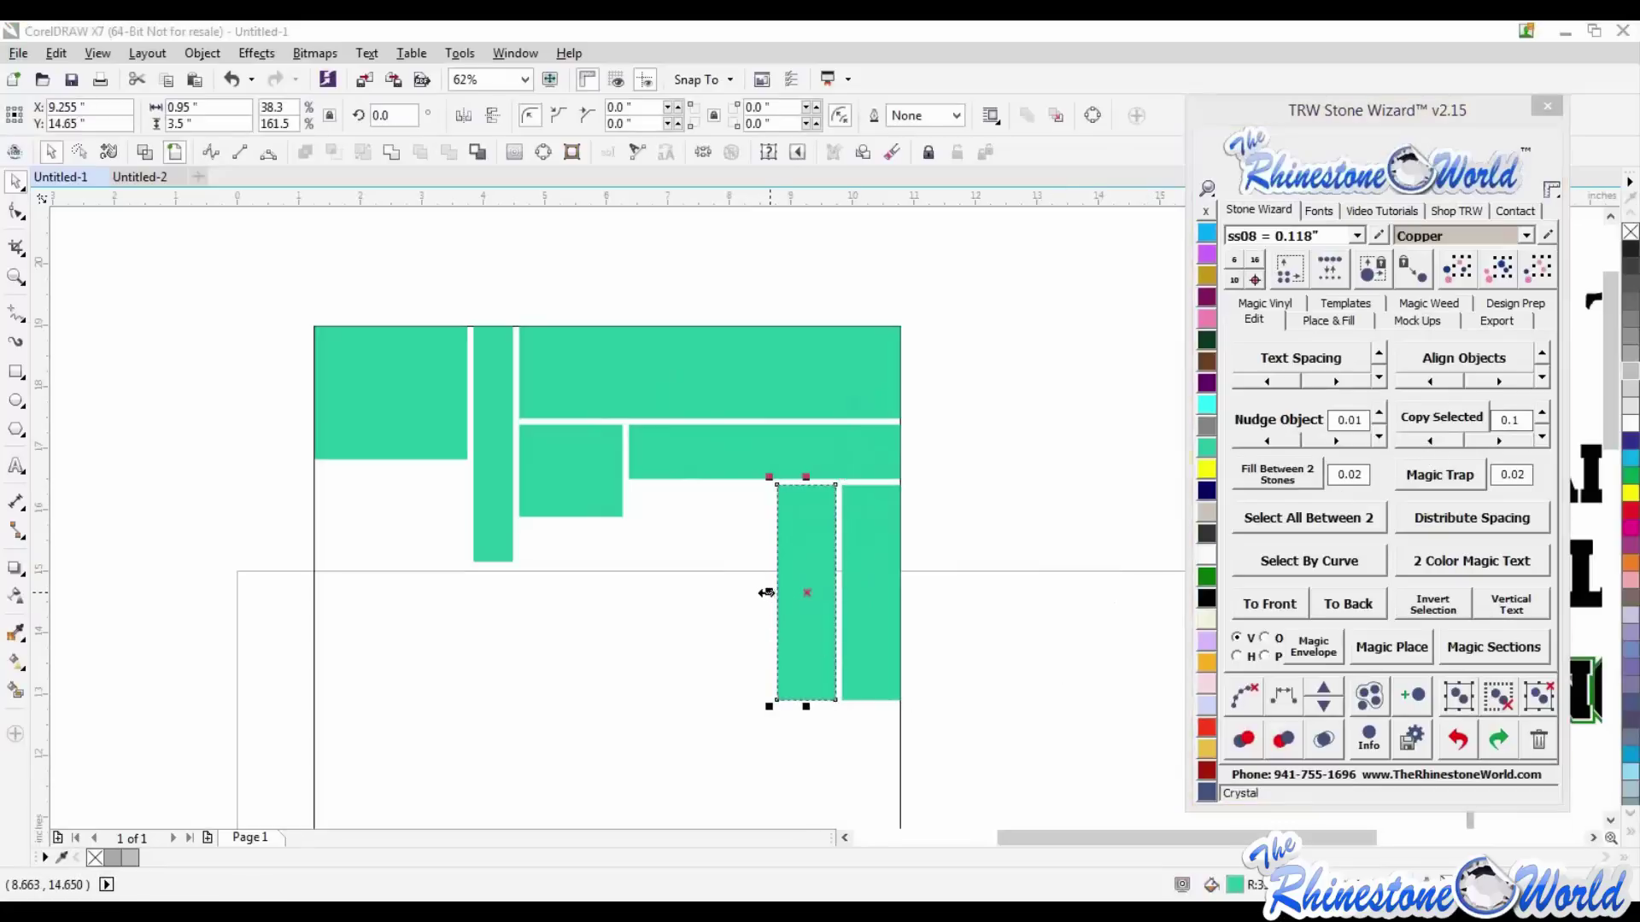
left_click_drag(766, 592, 629, 588)
left_click(977, 617)
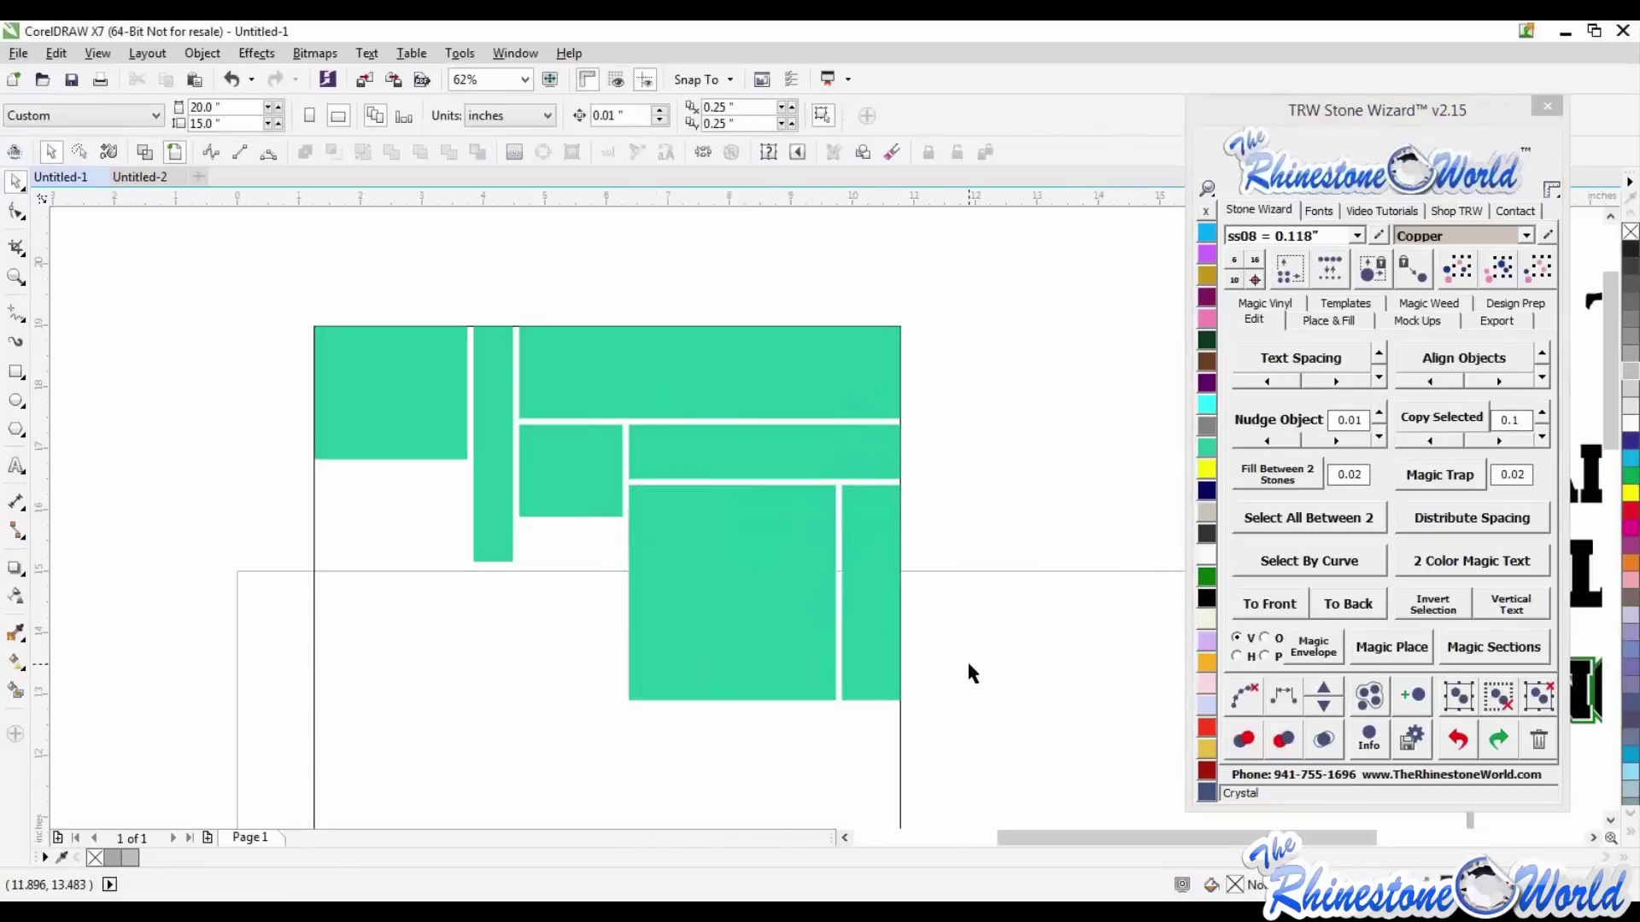
- Copy the small square below itself and extend the copy down to the large rectangle's bottom edge
left_click(554, 480)
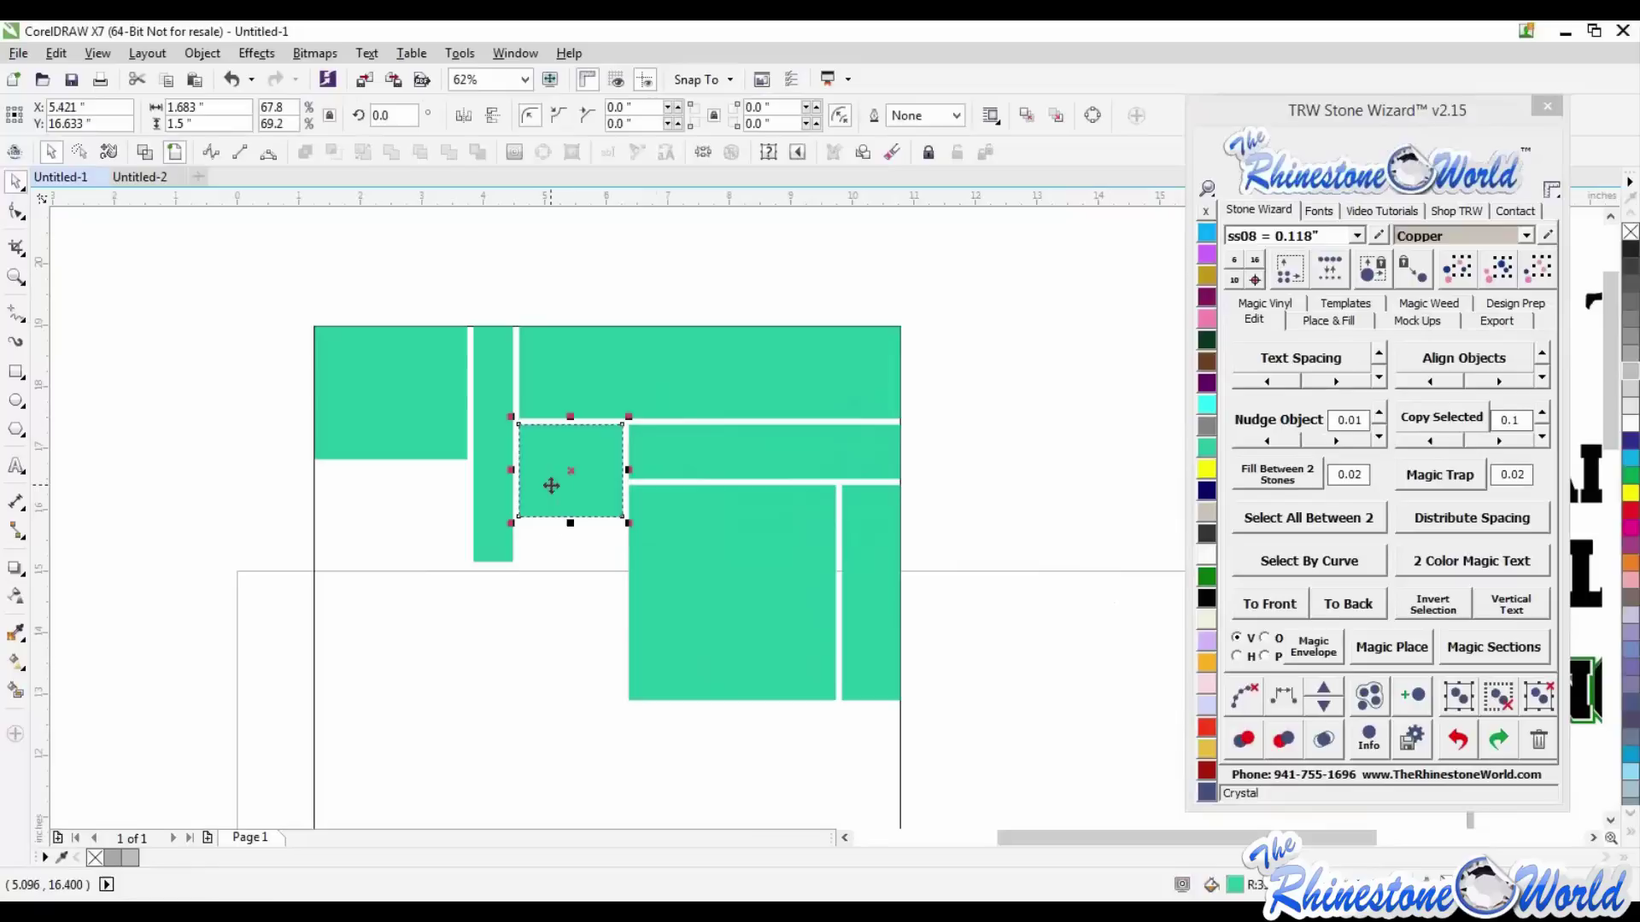
left_click(1542, 436)
left_click(1092, 624)
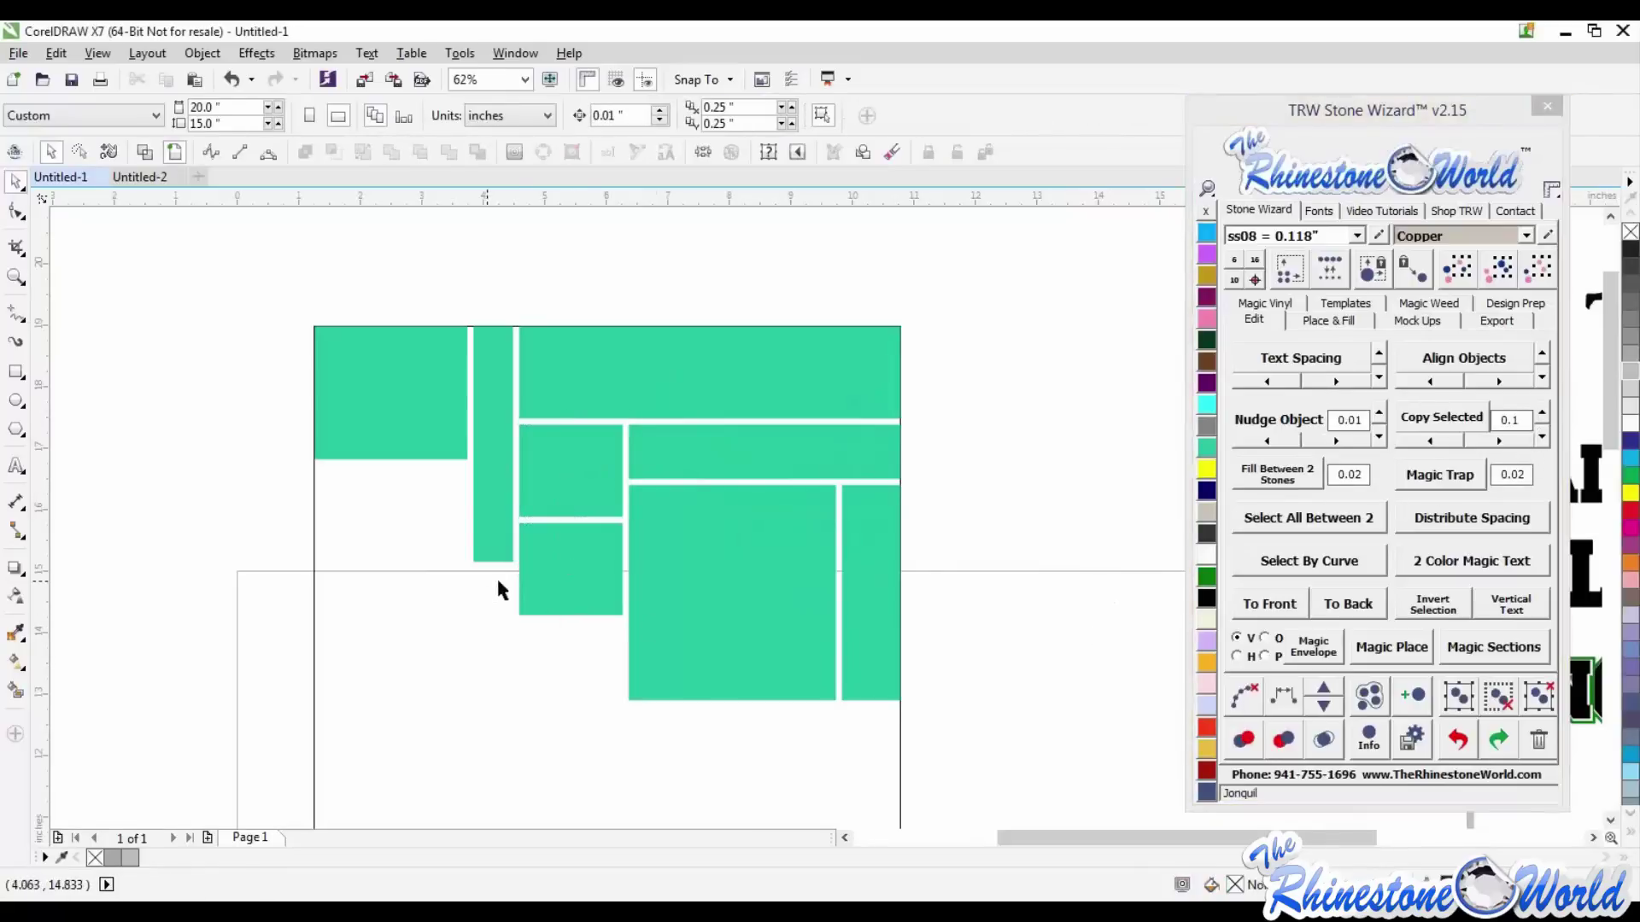
left_click(557, 584)
scroll(570, 625, "down", 2)
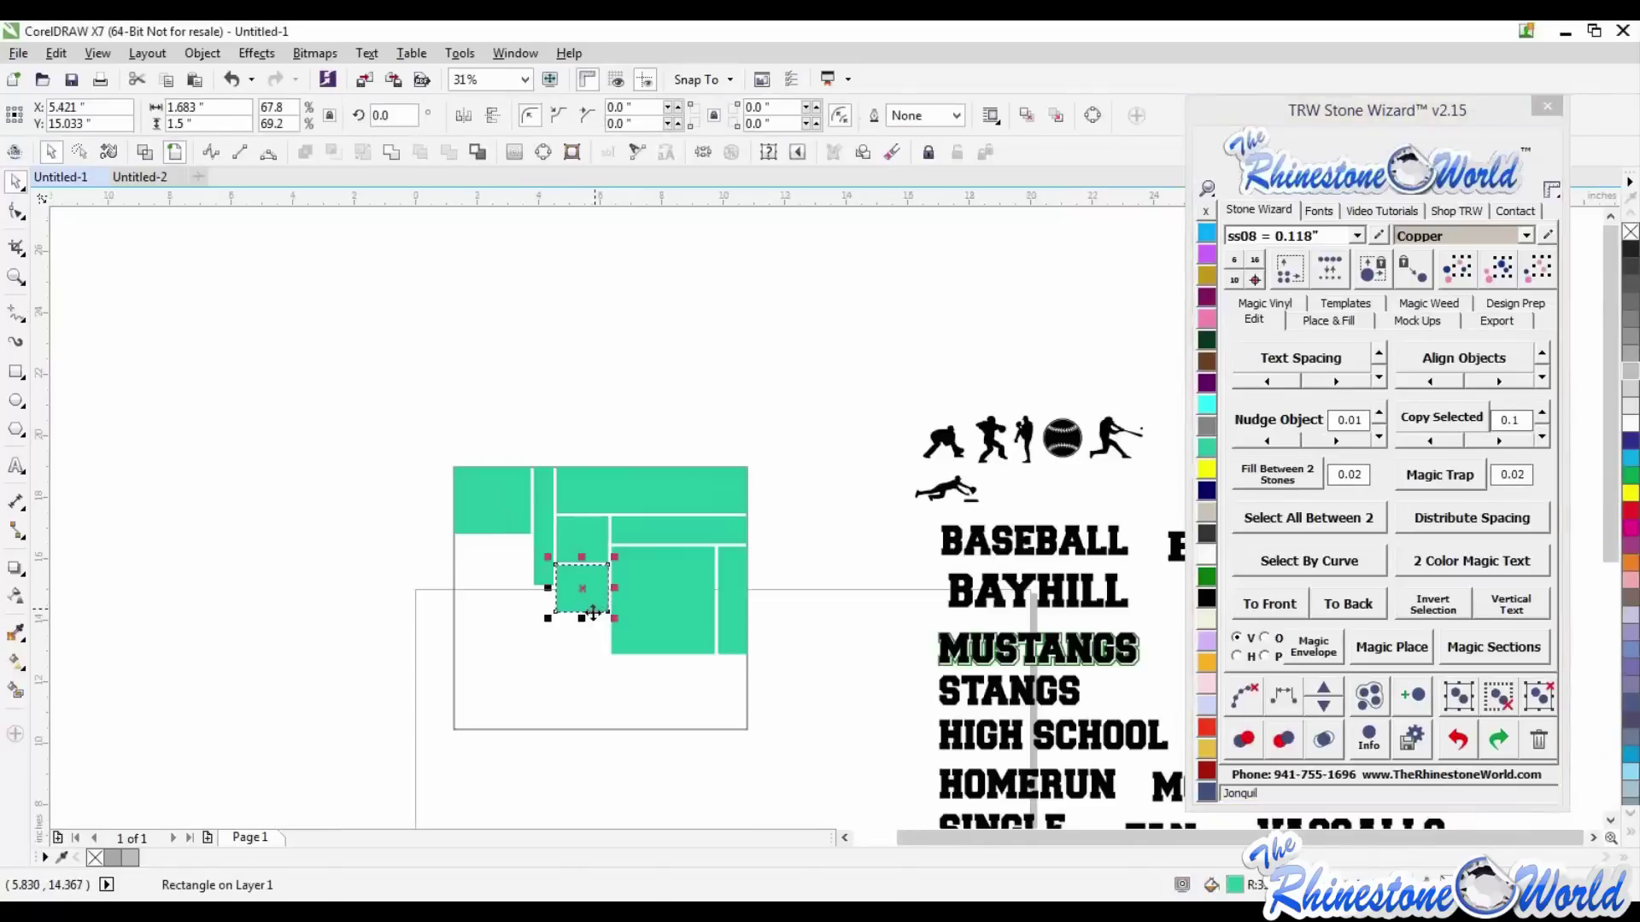
left_click_drag(581, 618, 581, 731)
left_click(781, 678)
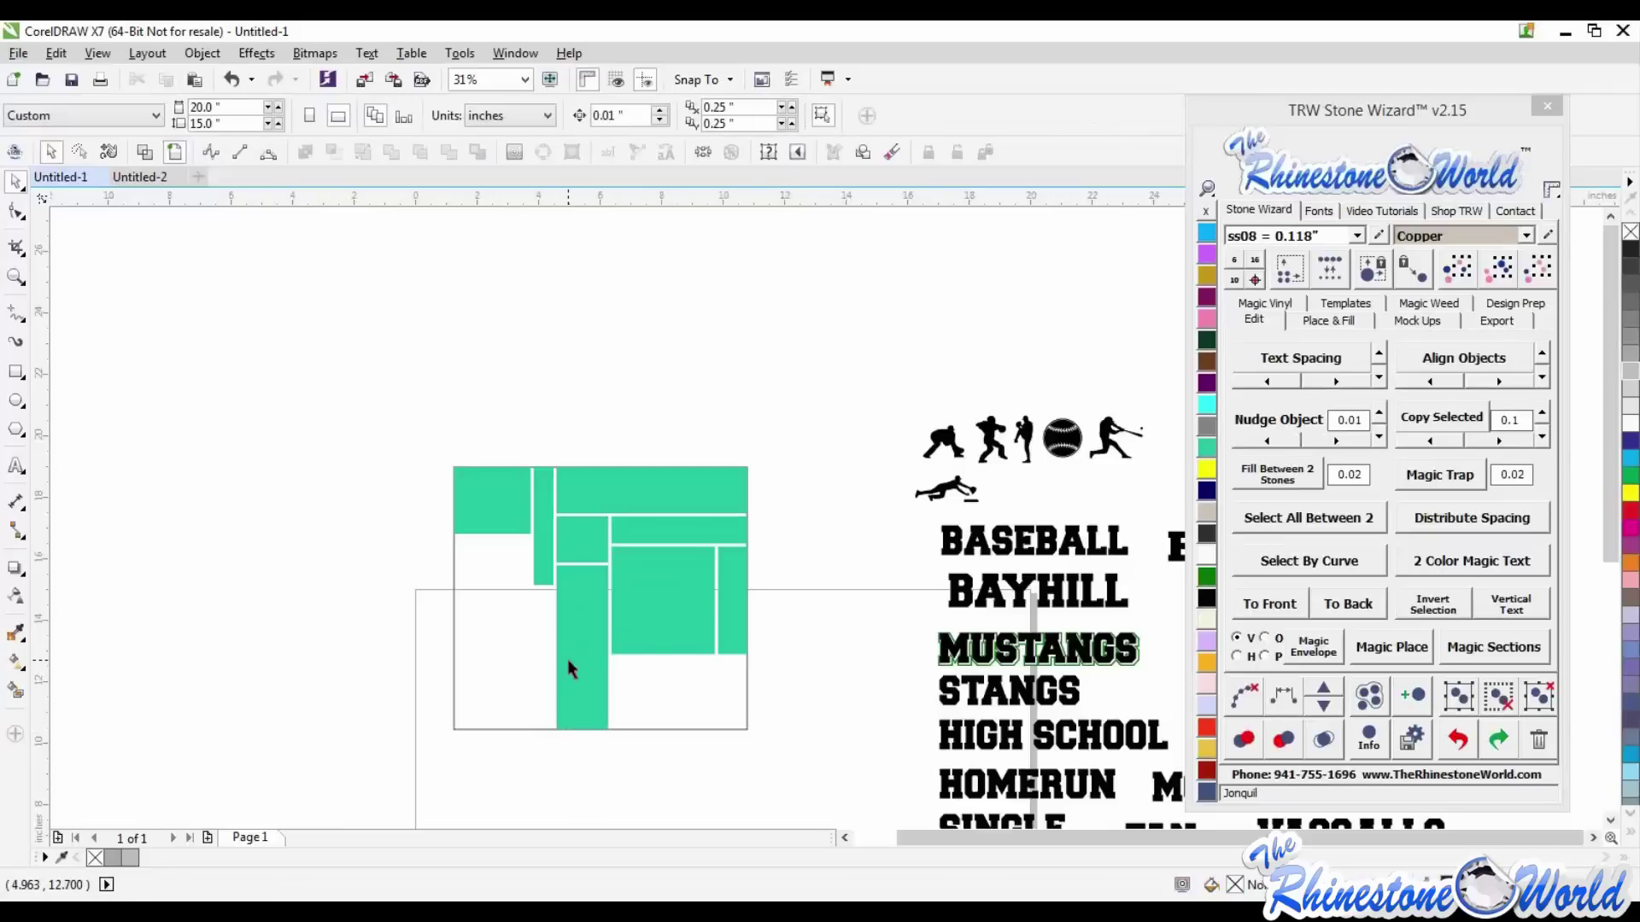
- Copy the 3.37 inch wide rectangle below itself and reshape the copy into a bar about 4.42 by 0.77 inches, reaching the right edge
scroll(567, 660, "up", 2)
left_click(681, 611)
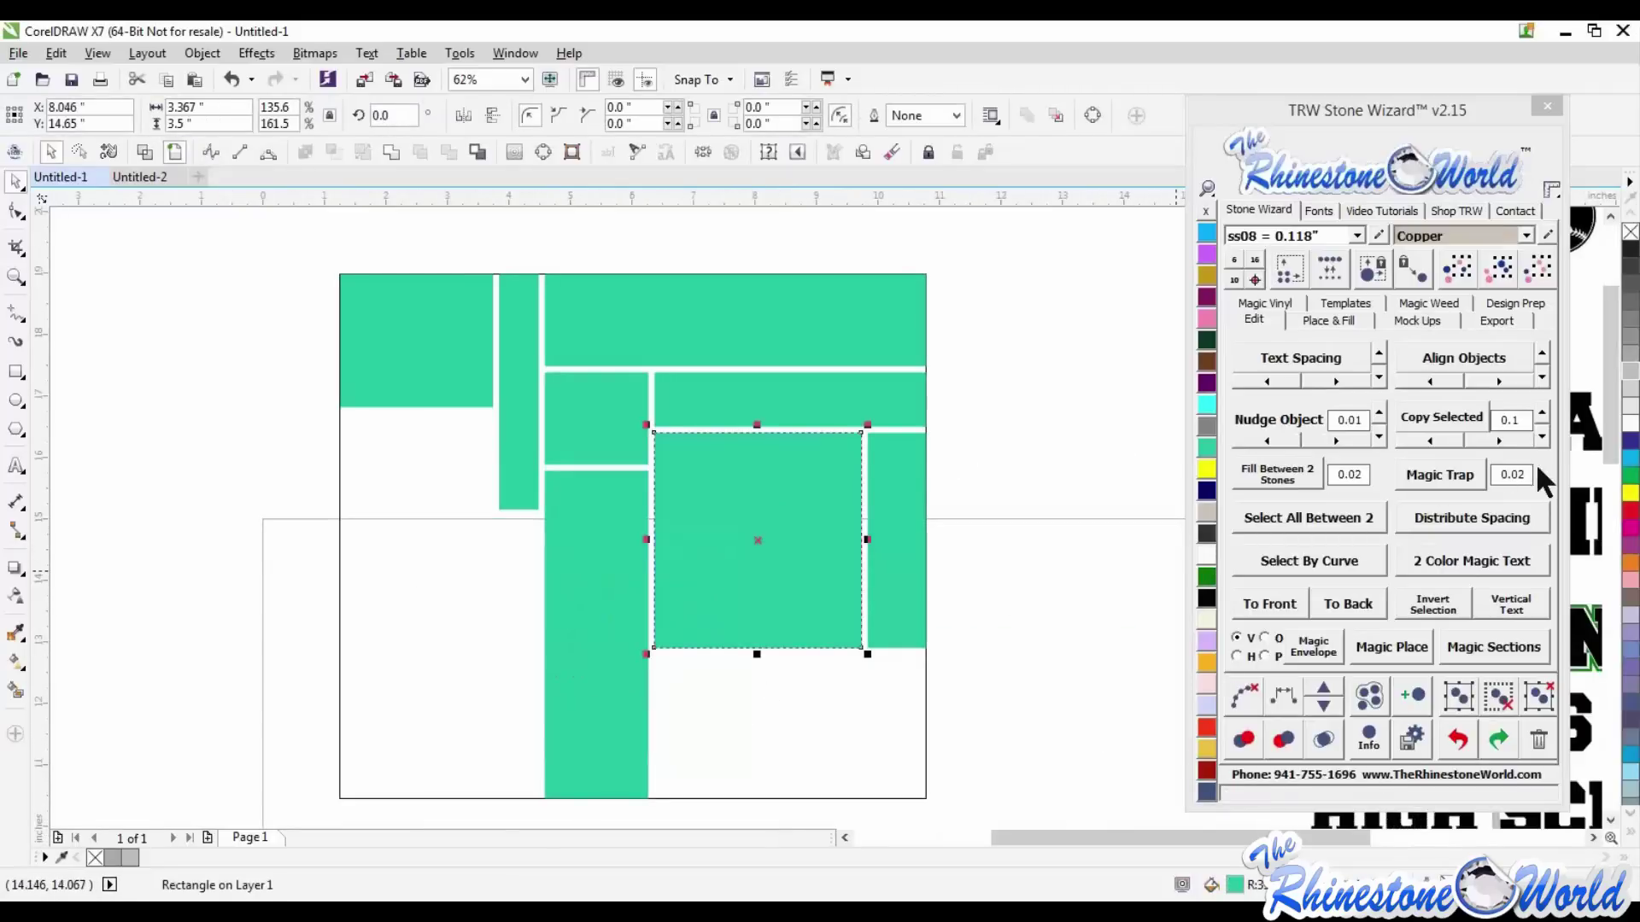
left_click(1544, 437)
left_click(894, 755)
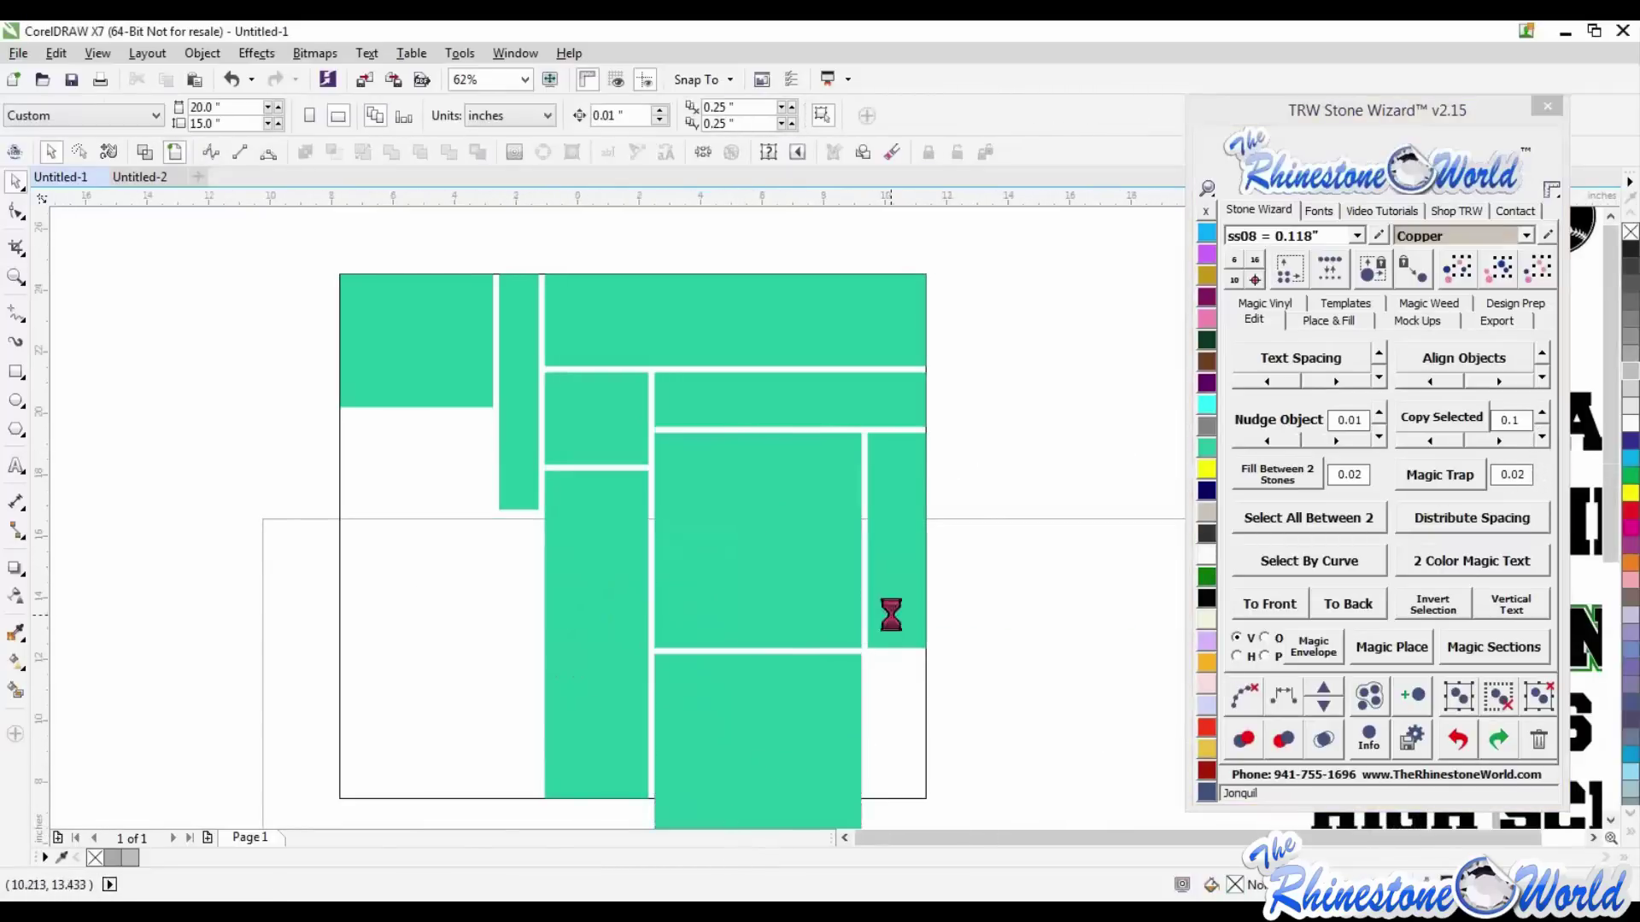
scroll(891, 616, "down", 1)
left_click(851, 703)
left_click_drag(823, 748, 966, 643)
scroll(837, 658, "up", 1)
left_click(965, 643)
- Copy the 0.77 inch high bar below itself and resize the copy to about 1.8 by 1.45 inches, reaching the bottom edge
left_click(904, 647)
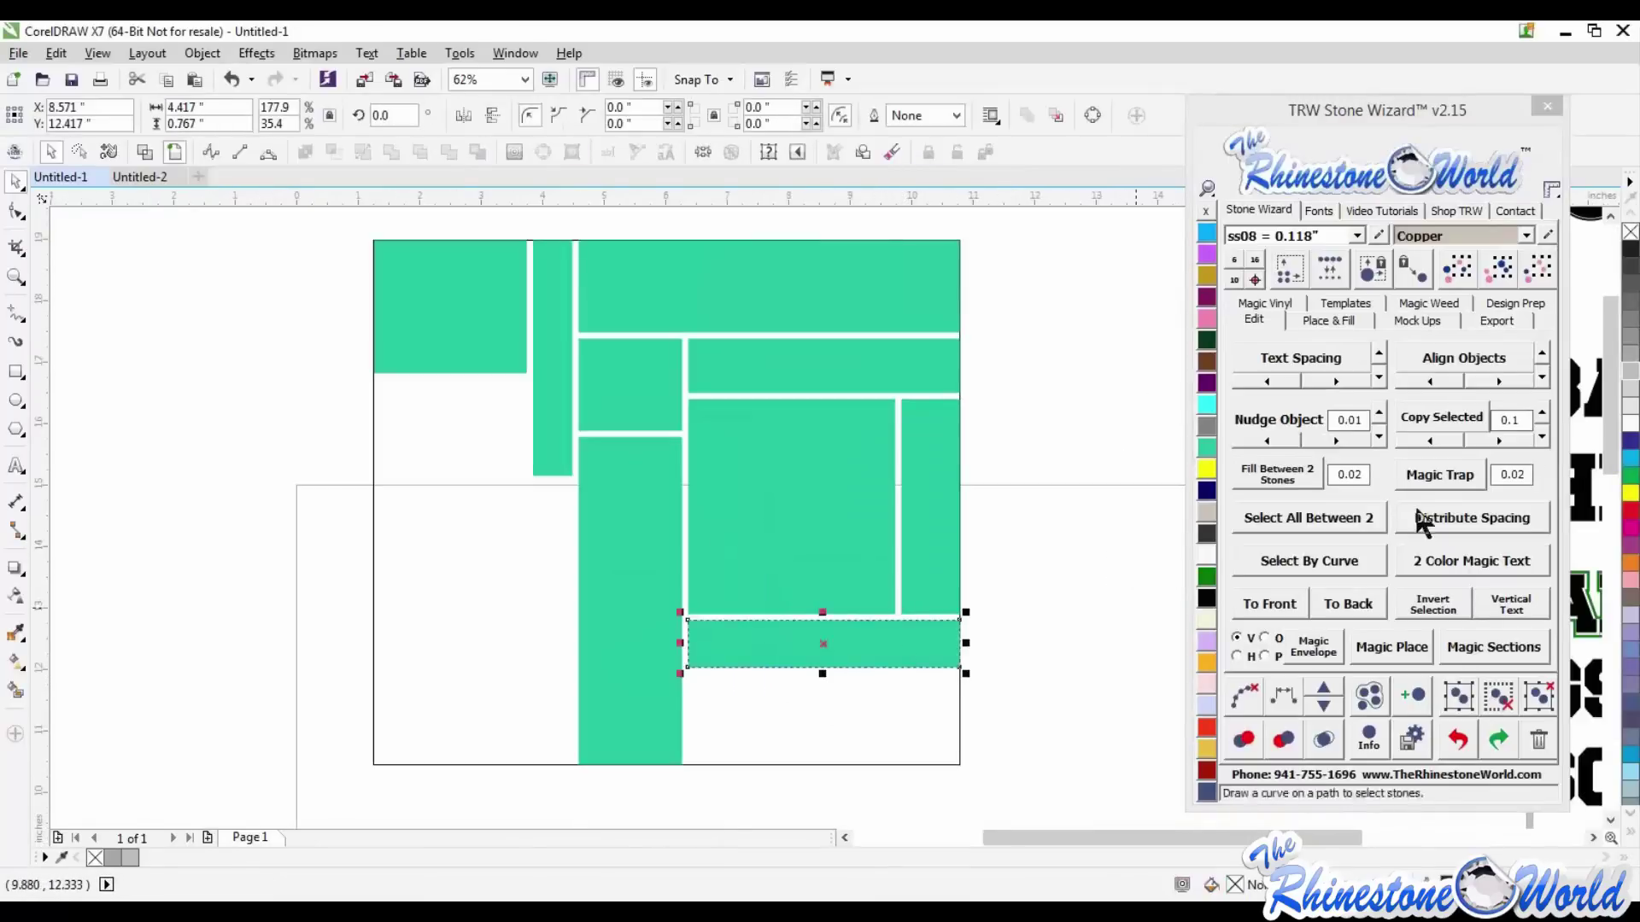
left_click(1540, 436)
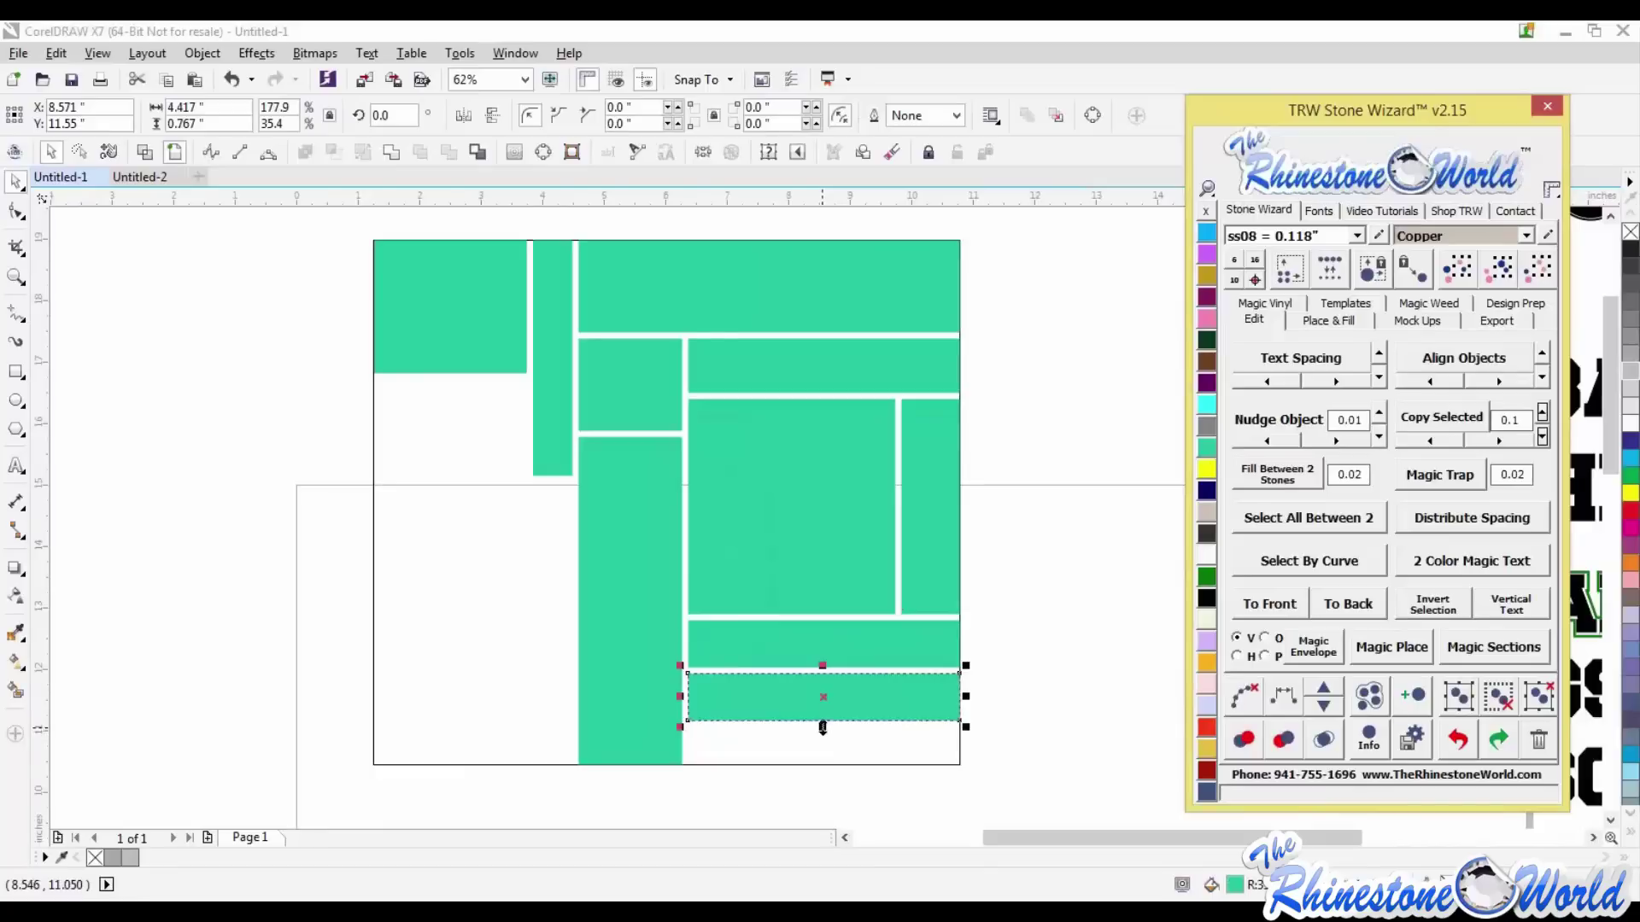
left_click_drag(823, 727, 826, 767)
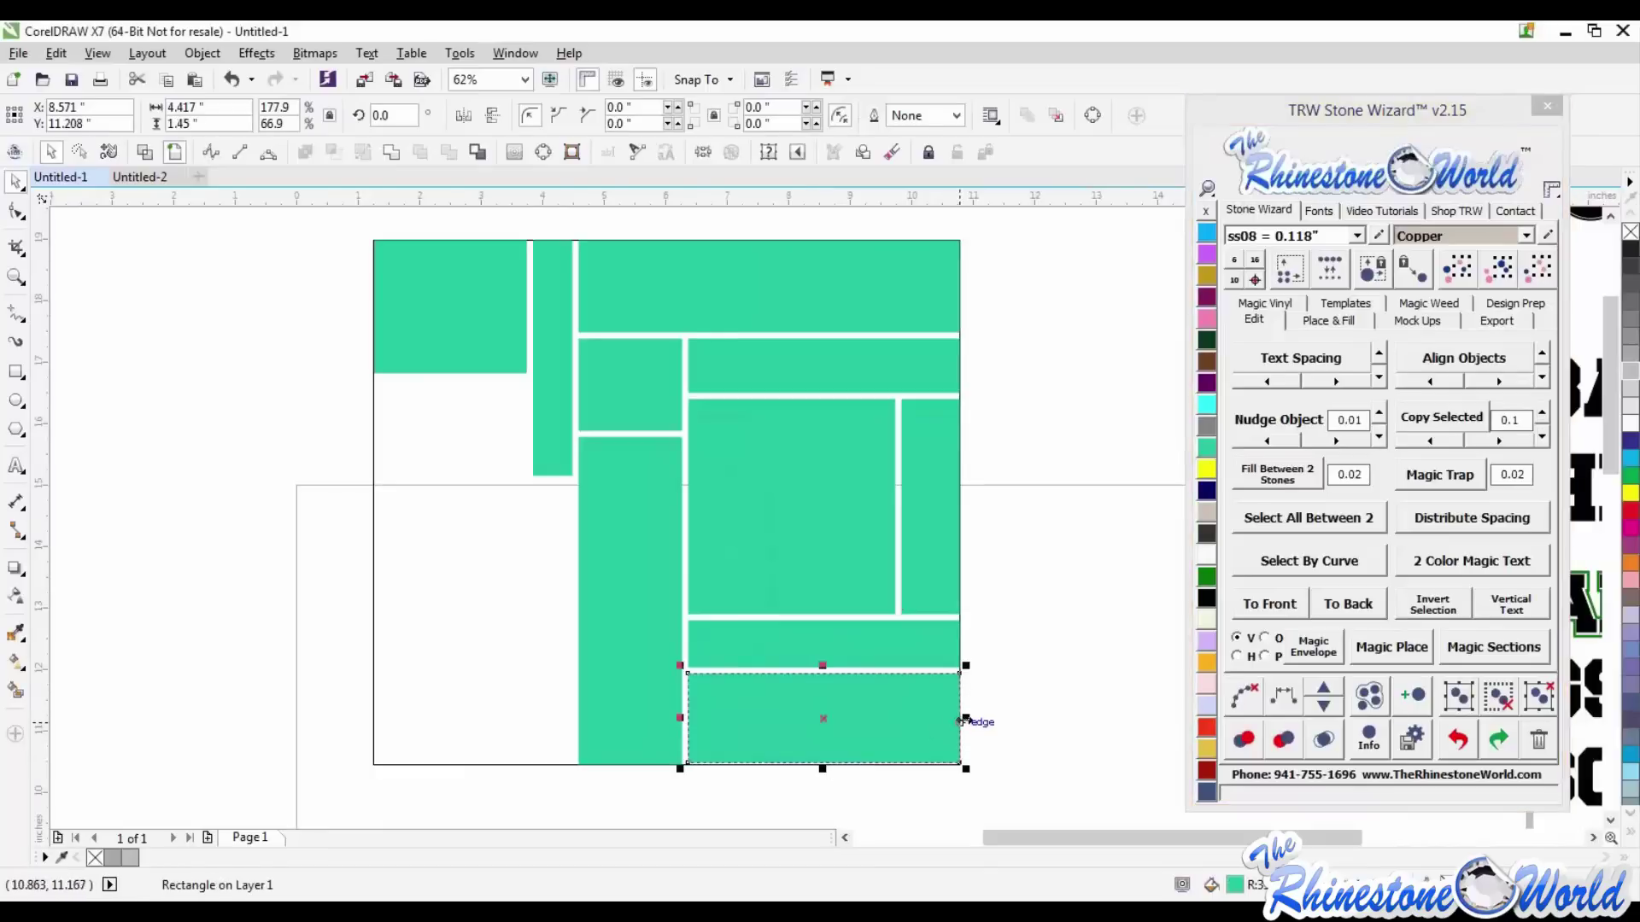
left_click_drag(964, 722, 803, 718)
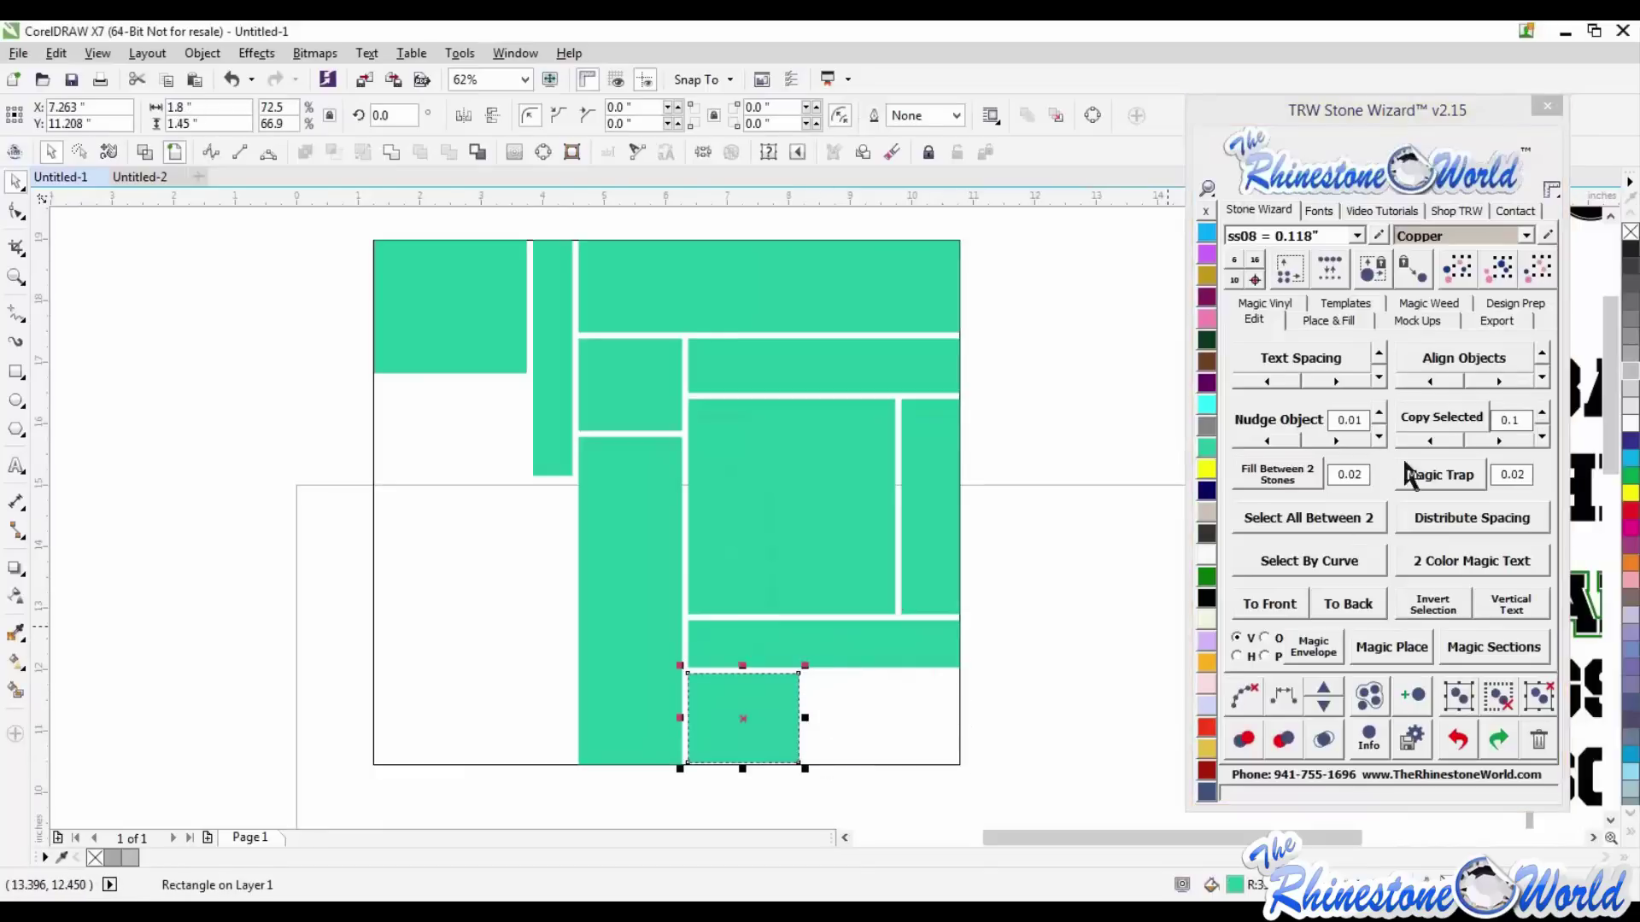
- Copy the bottom 1.8 inch wide rectangle to its right and widen the copy to the large rectangle's right edge
left_click(1497, 441)
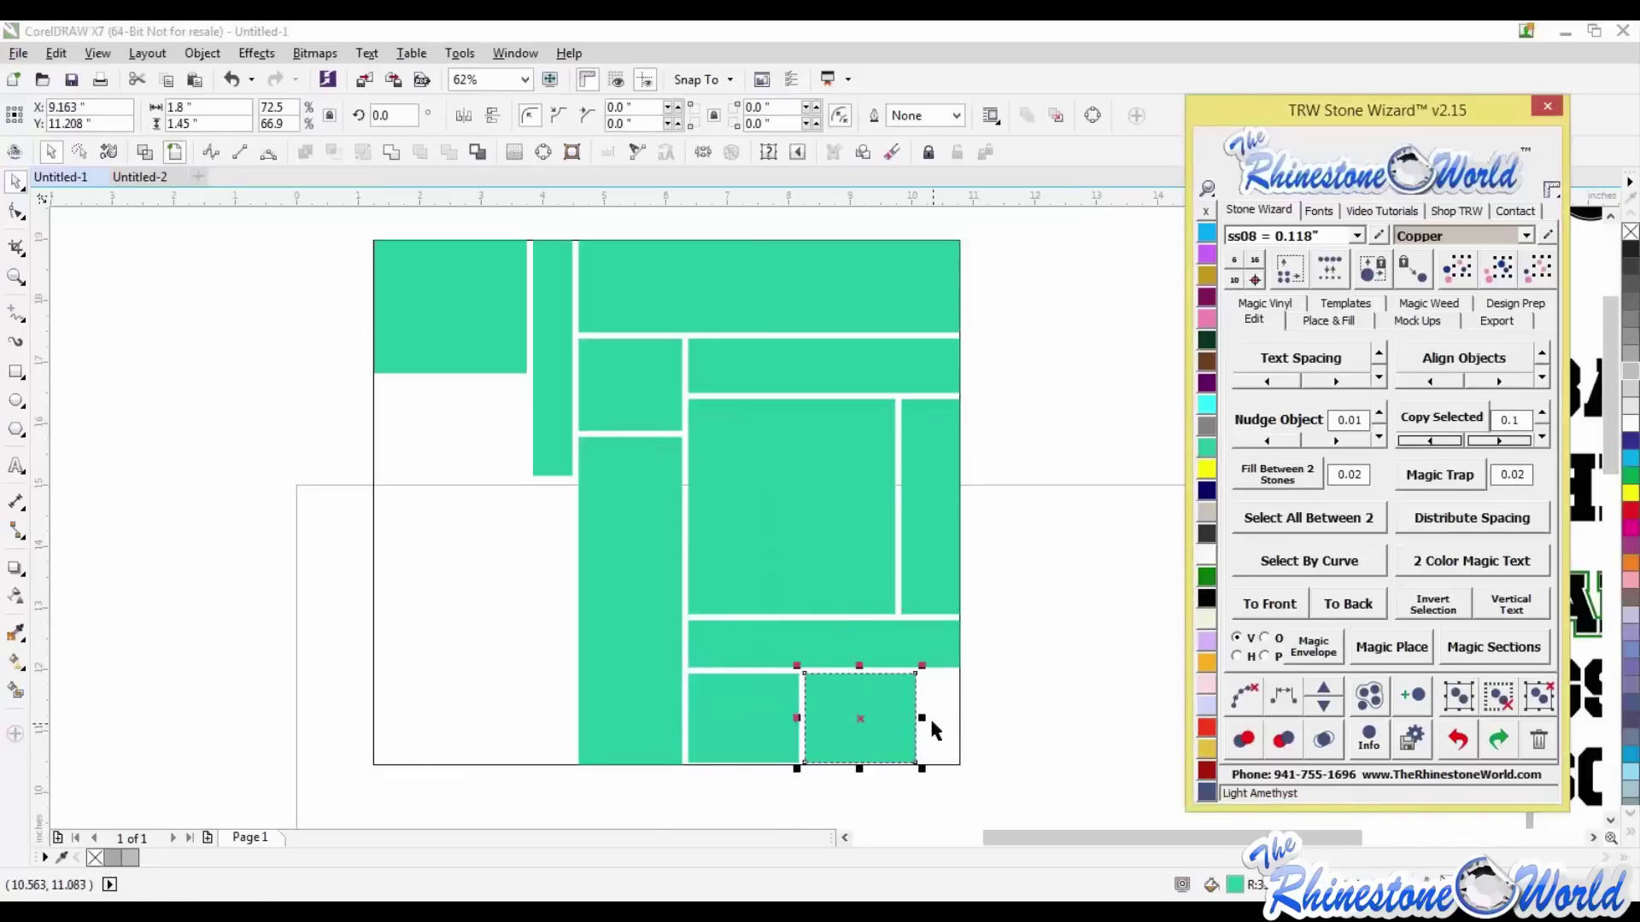
left_click_drag(921, 718, 965, 716)
left_click(1027, 680)
scroll(982, 546, "down", 1)
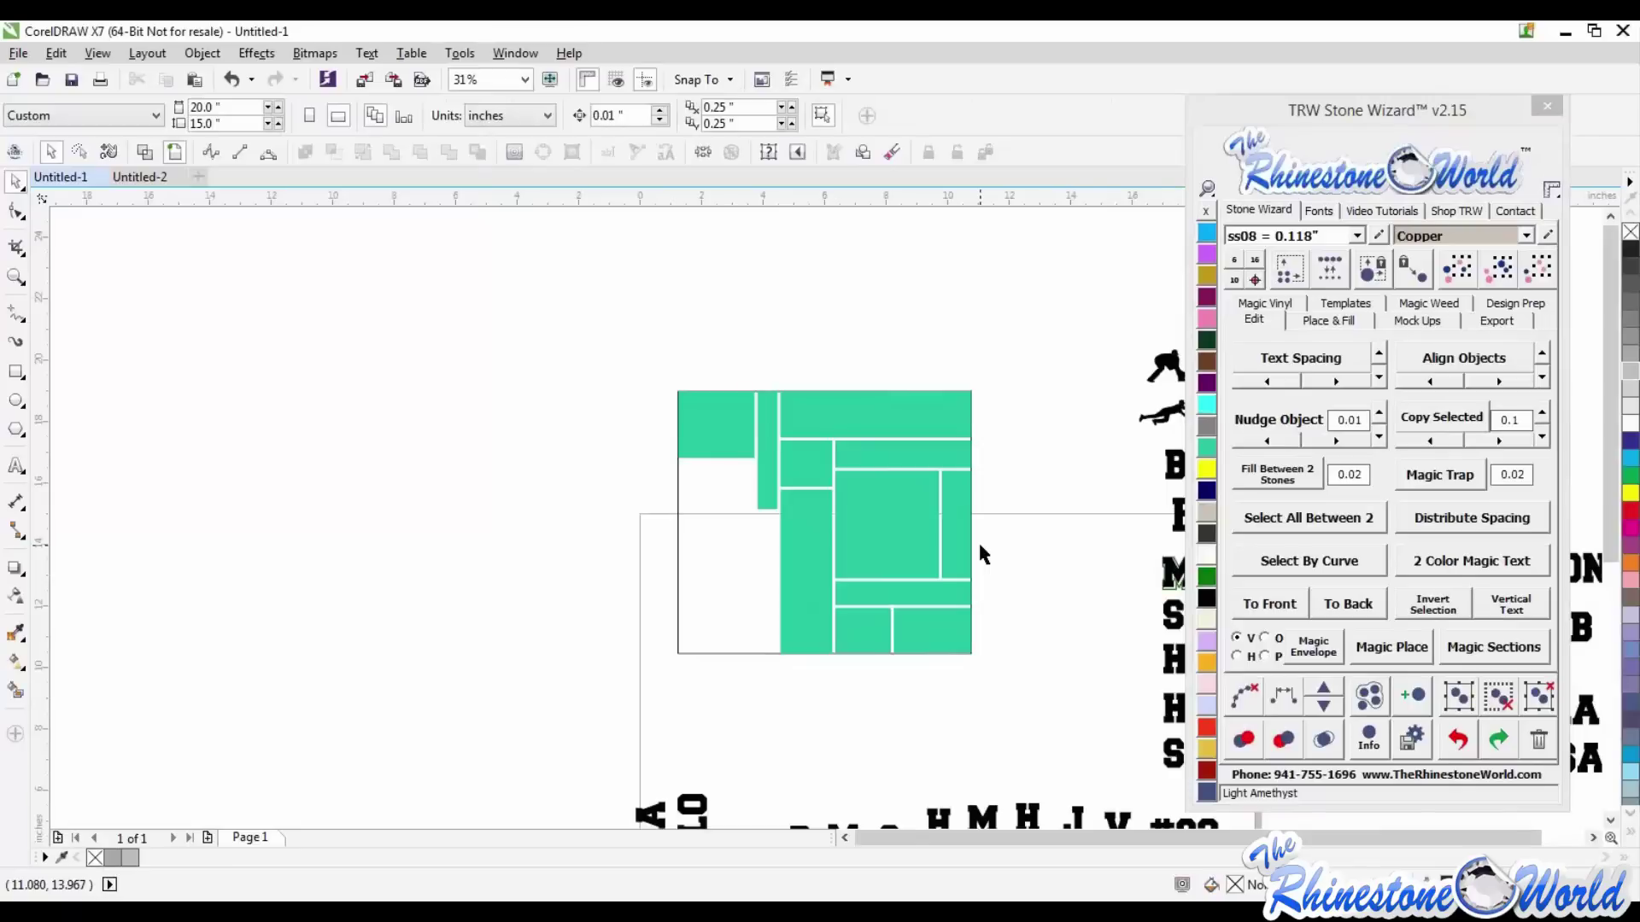
- Copy the 2.48 inch wide corner rectangle below itself and resize the copy to about 1.24 by 5.43 inches, keeping its outer left edge
left_click(712, 437)
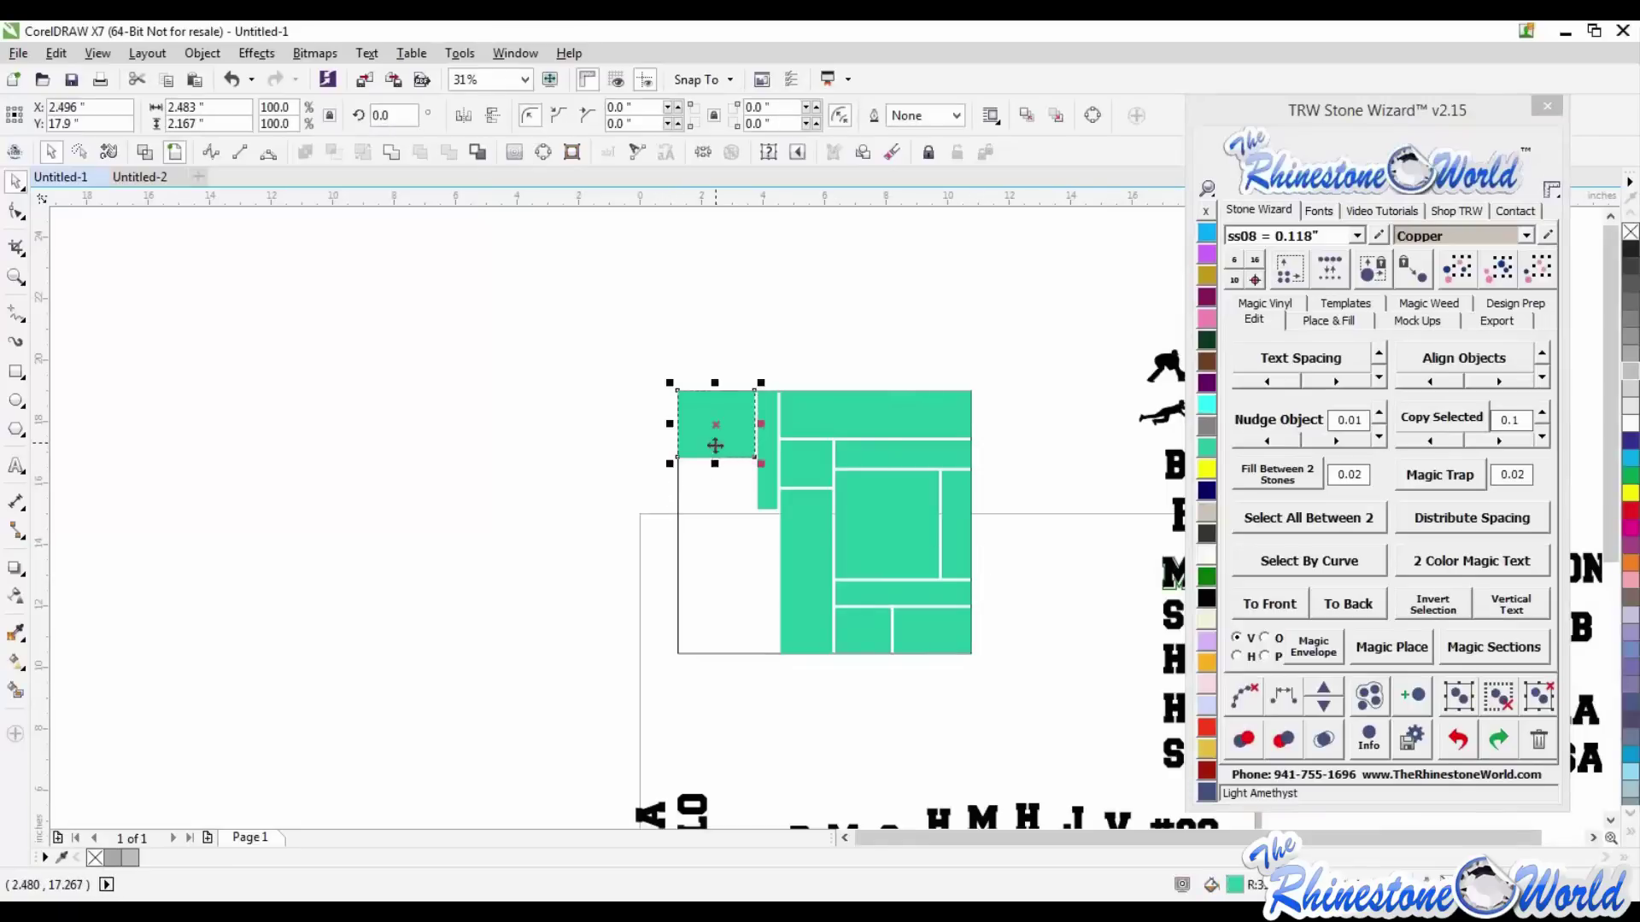
left_click(1542, 436)
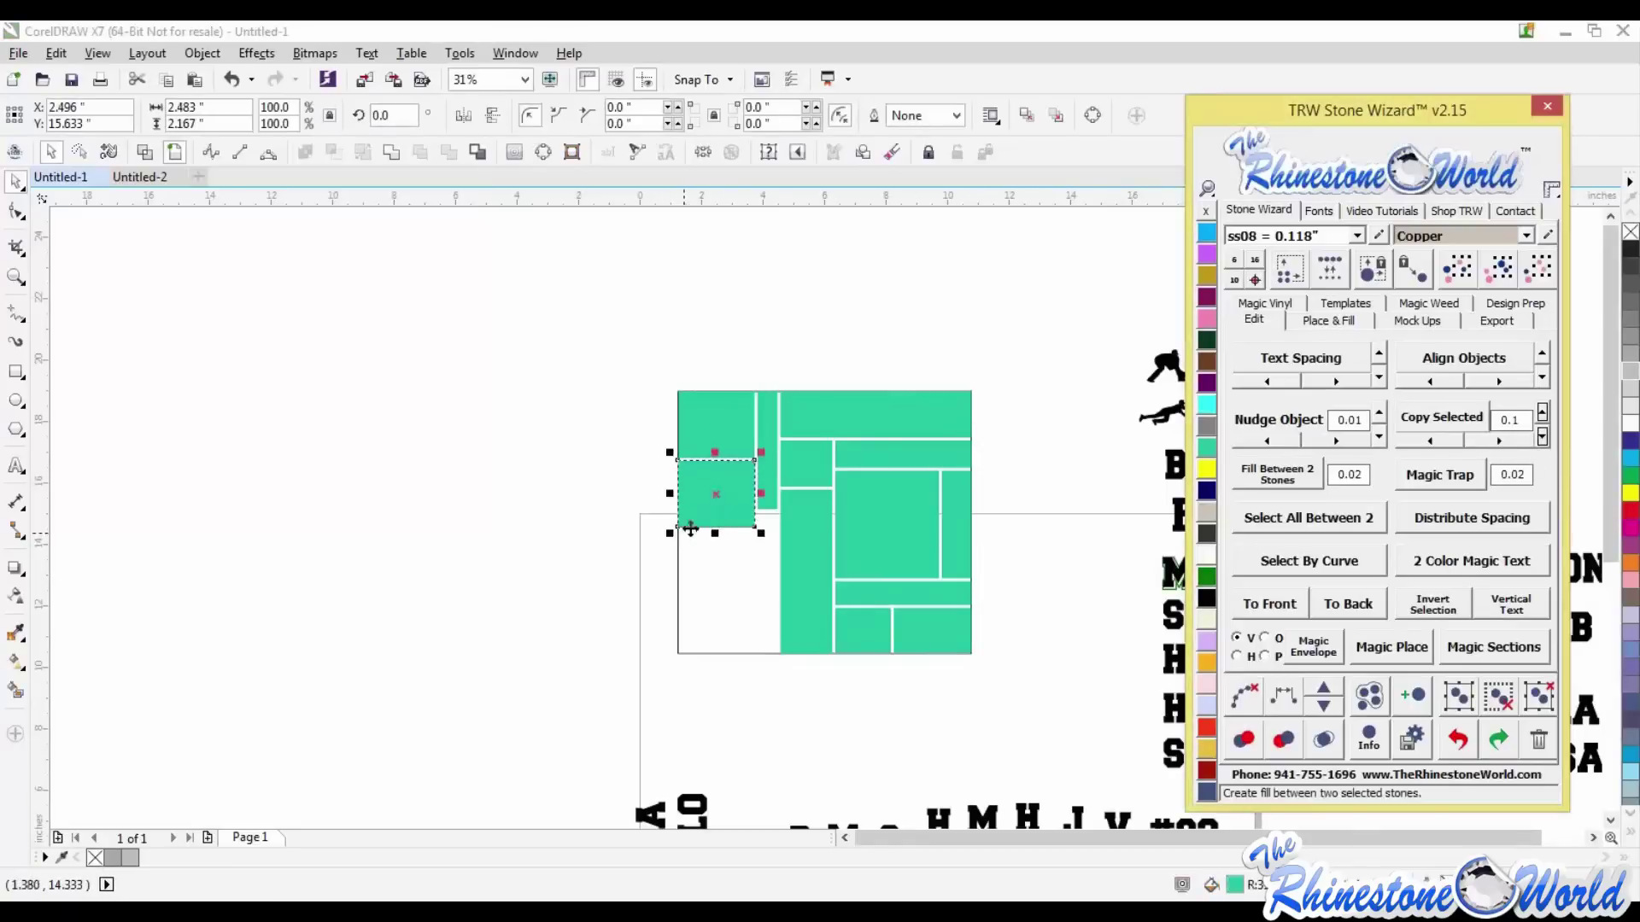
left_click_drag(755, 493, 716, 496)
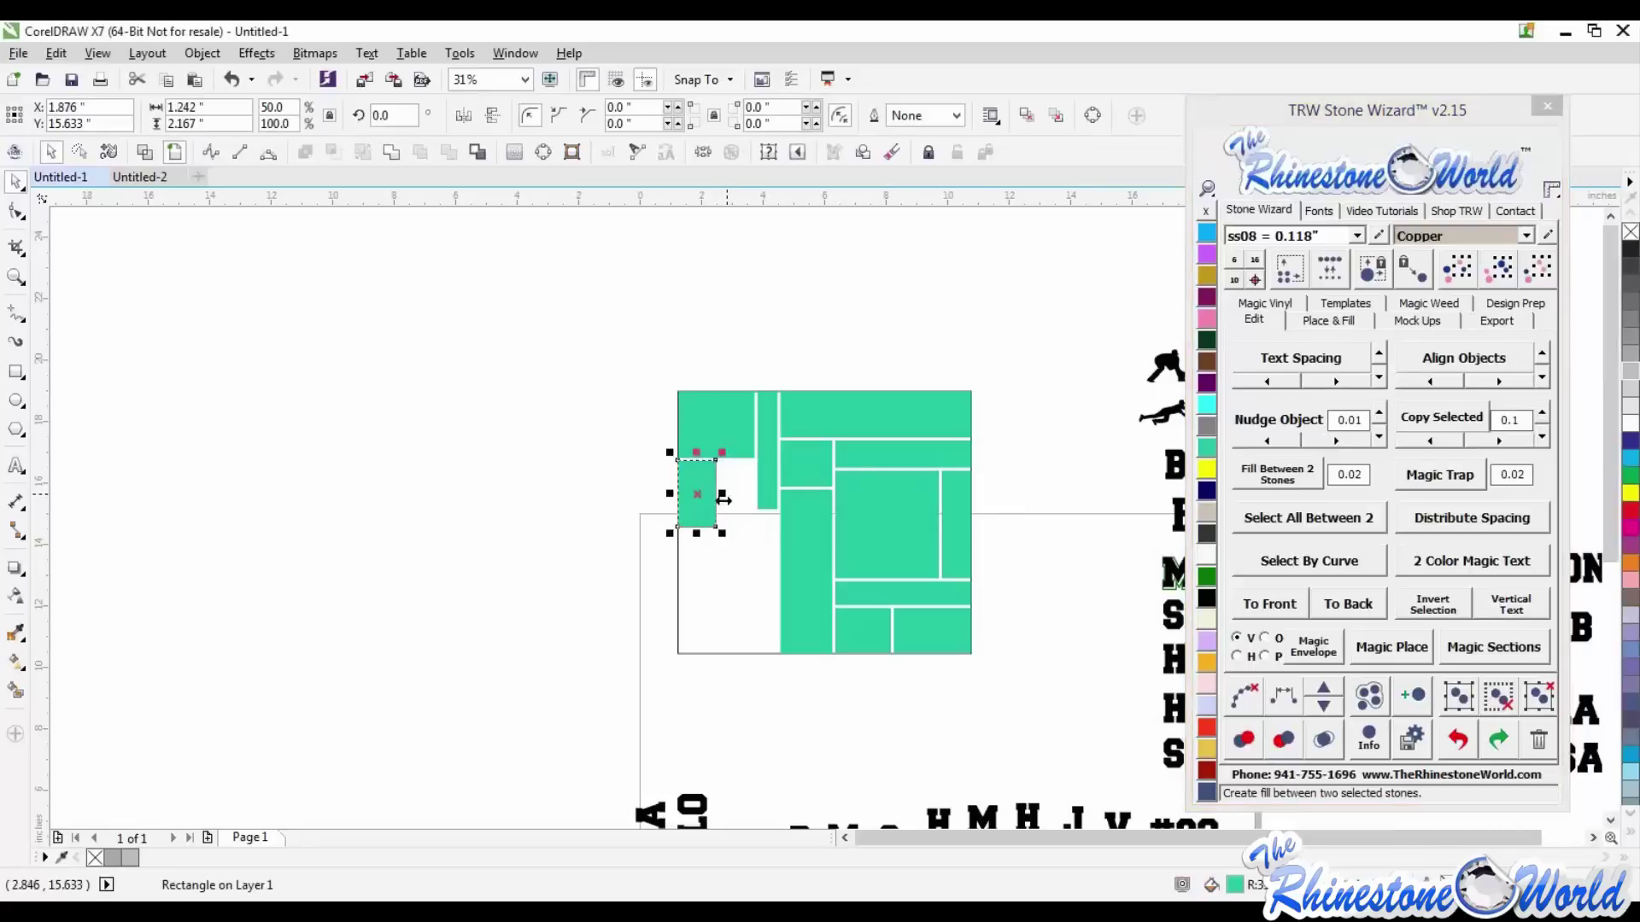
scroll(717, 473, "up", 2)
left_click_drag(676, 589, 676, 789)
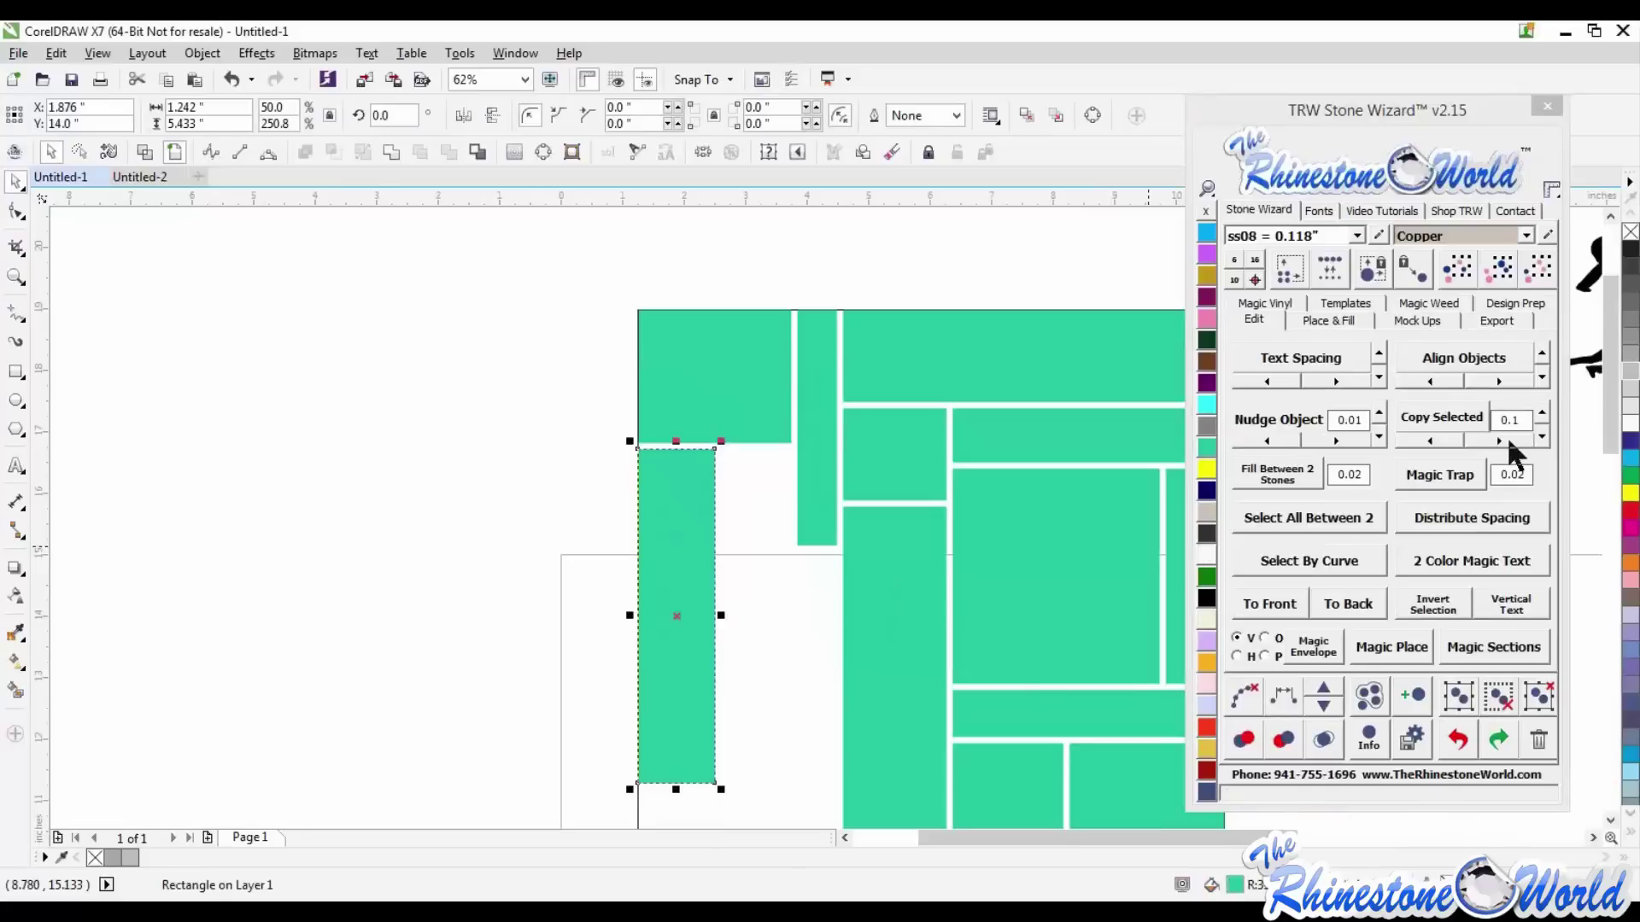
- Copy the tall 1.24 inch wide rectangle to its right and shrink the copy to about 1.13 by 1.18 inches, keeping the 0.1 inch gap
left_click(1501, 439)
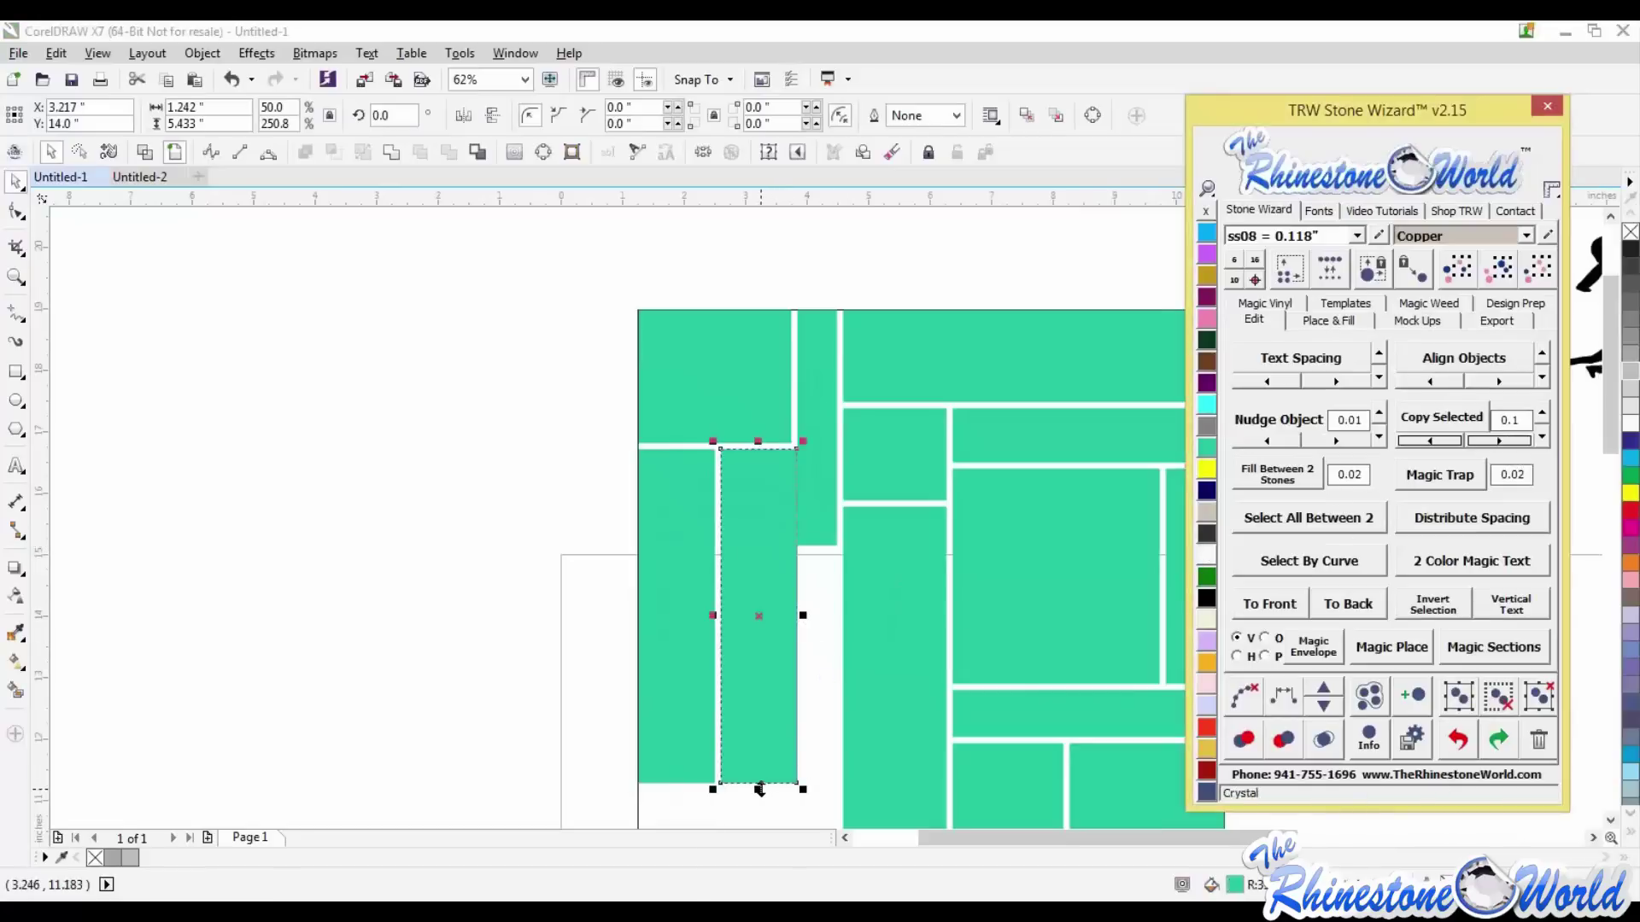
left_click_drag(757, 789, 811, 504)
left_click(540, 499)
scroll(772, 467, "up", 2)
left_click(782, 479)
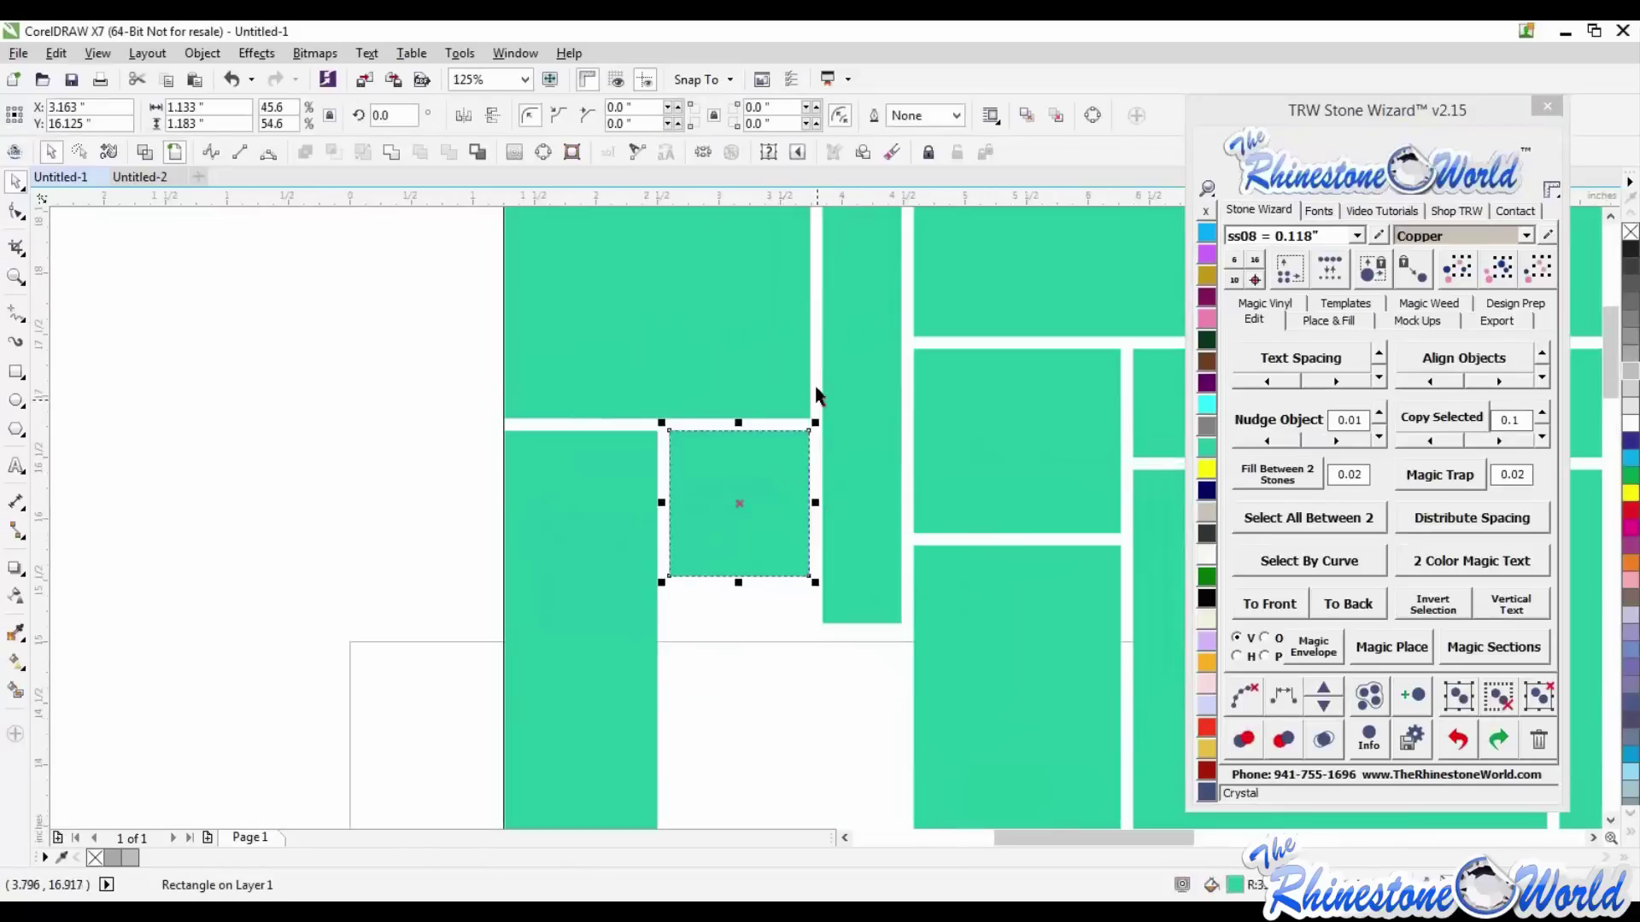
left_click(345, 550)
scroll(773, 478, "down", 2)
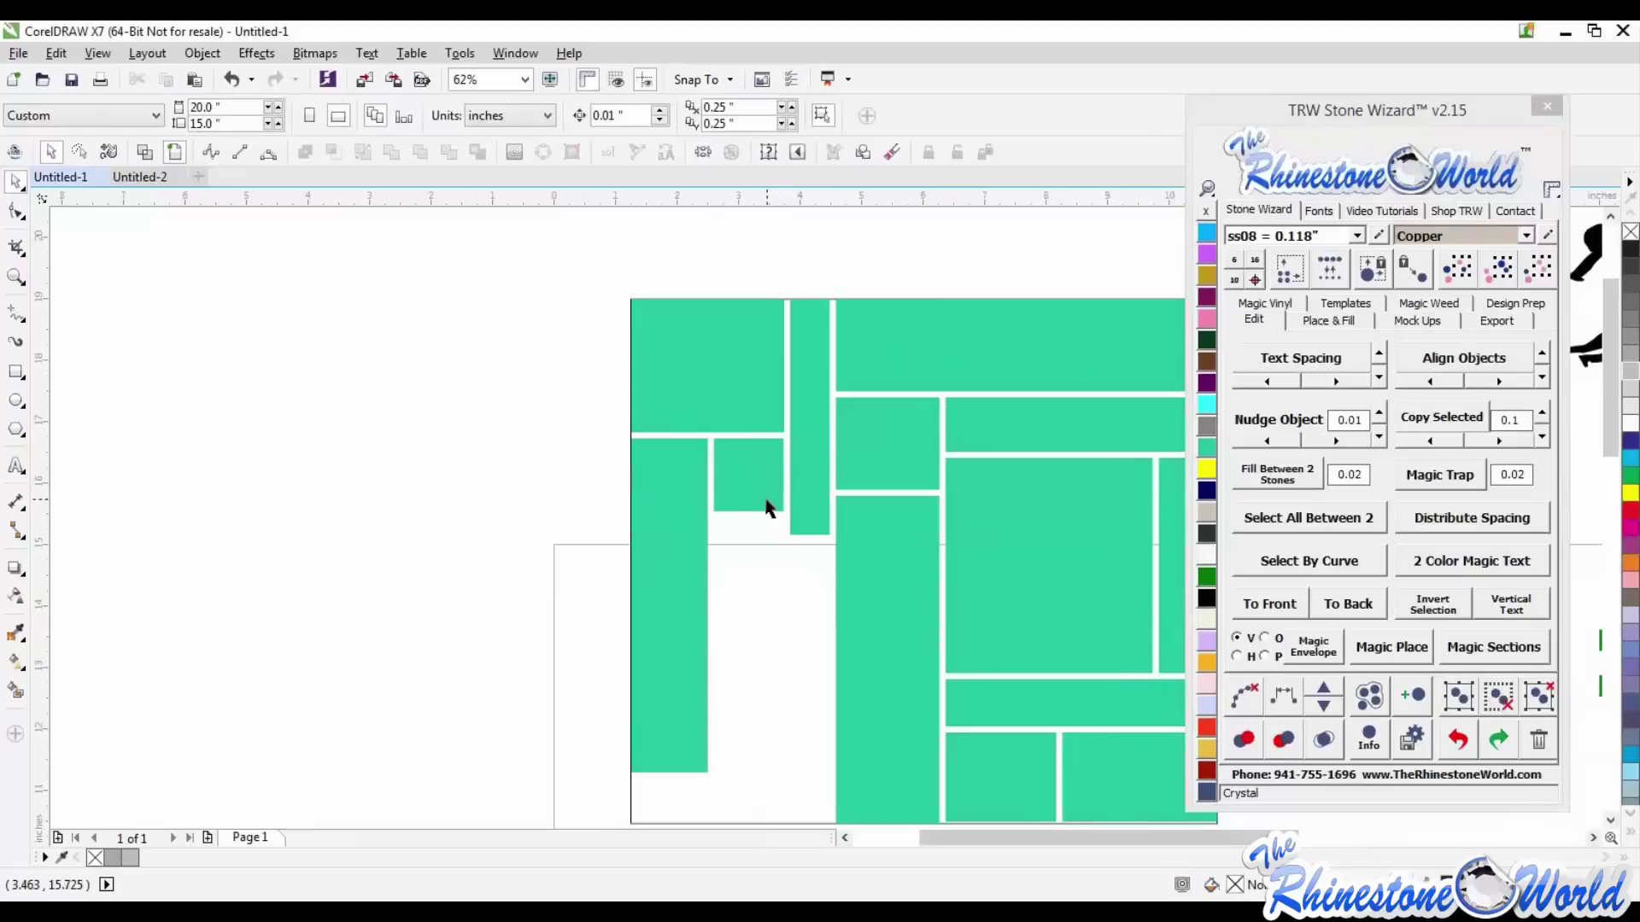
- Slightly shorten the small 1.13 inch wide rectangle by raising its bottom edge
scroll(766, 506, "down", 1)
scroll(760, 502, "up", 1)
left_click(759, 485)
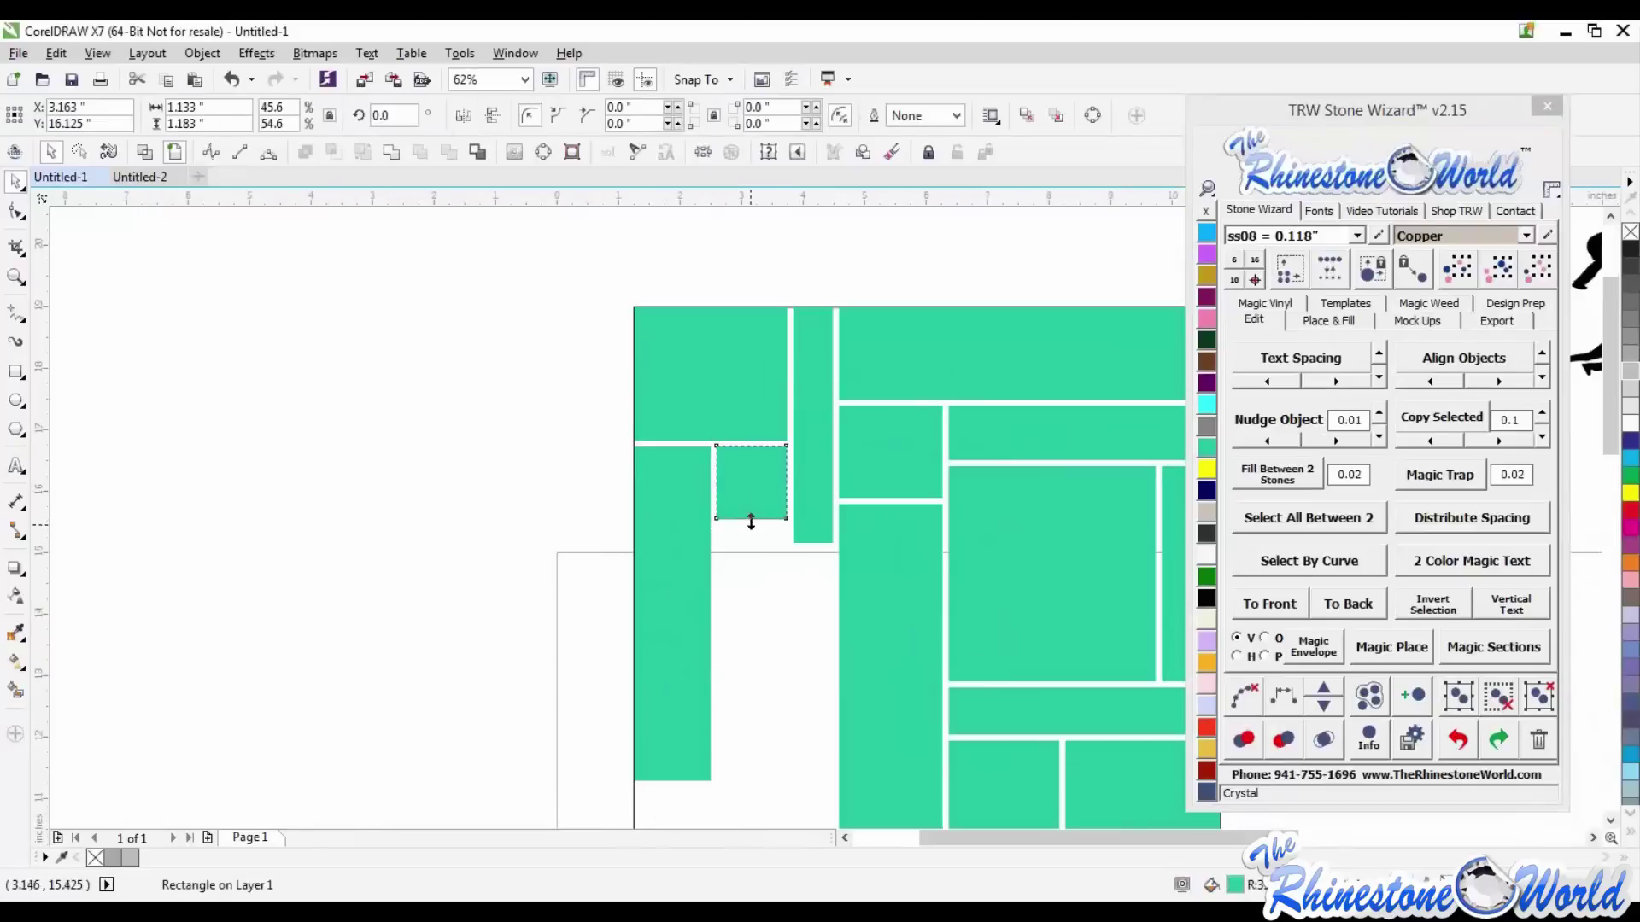
left_click_drag(751, 523, 750, 511)
left_click(632, 513)
scroll(636, 512, "down", 1)
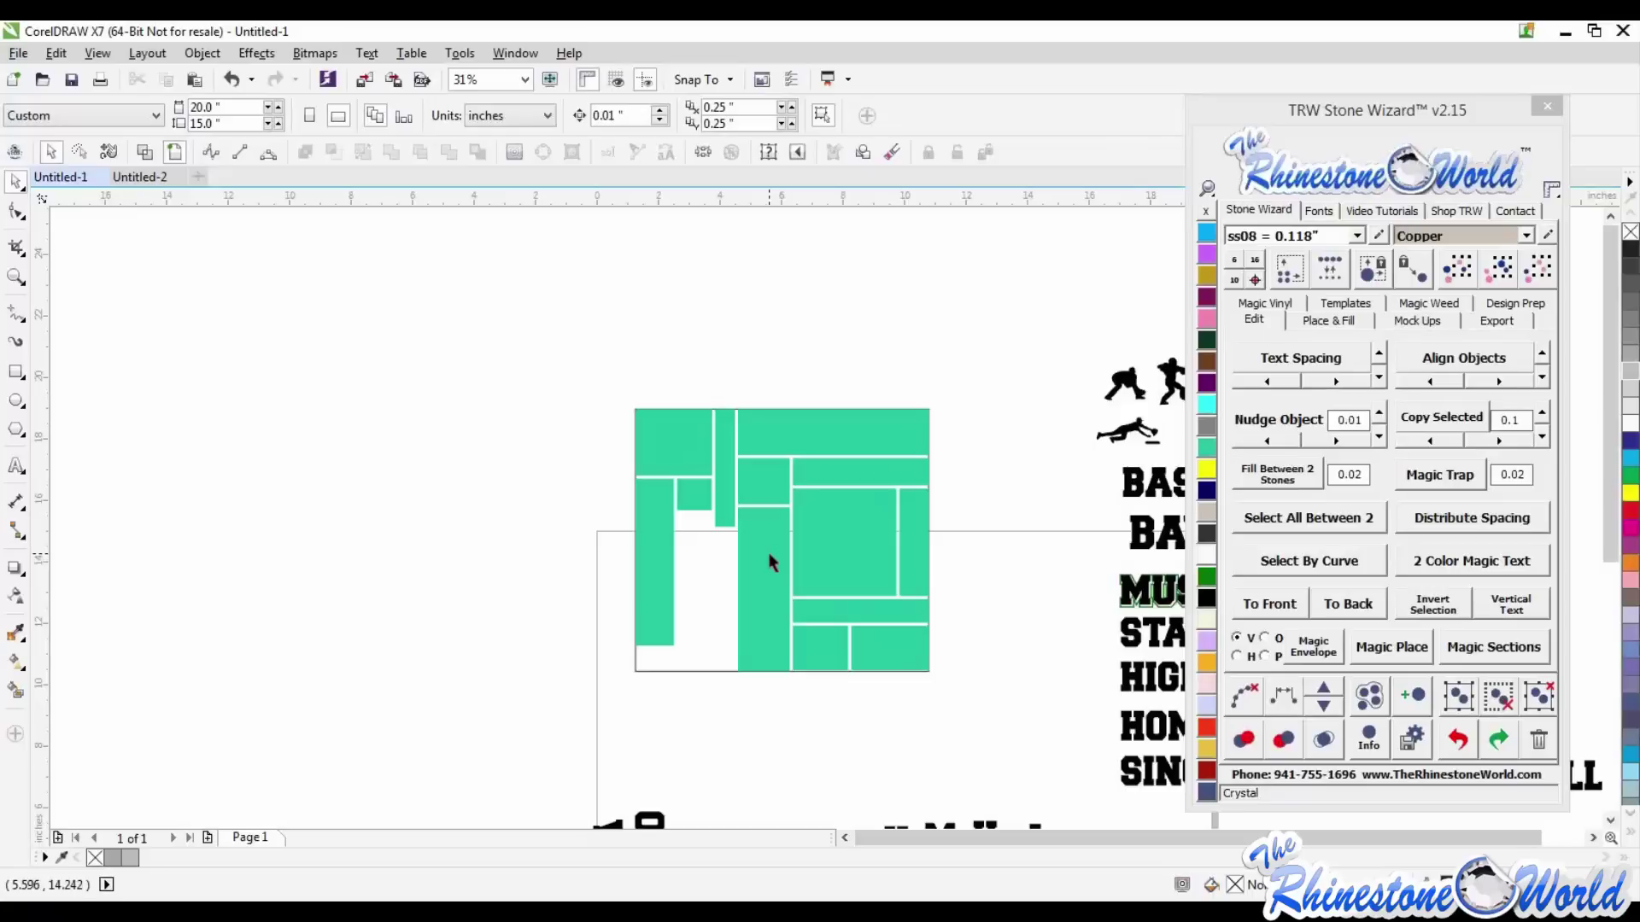
- Delete the tall rectangle directly left of the large 3.37 by 3.5 inch central rectangle
left_click(822, 533)
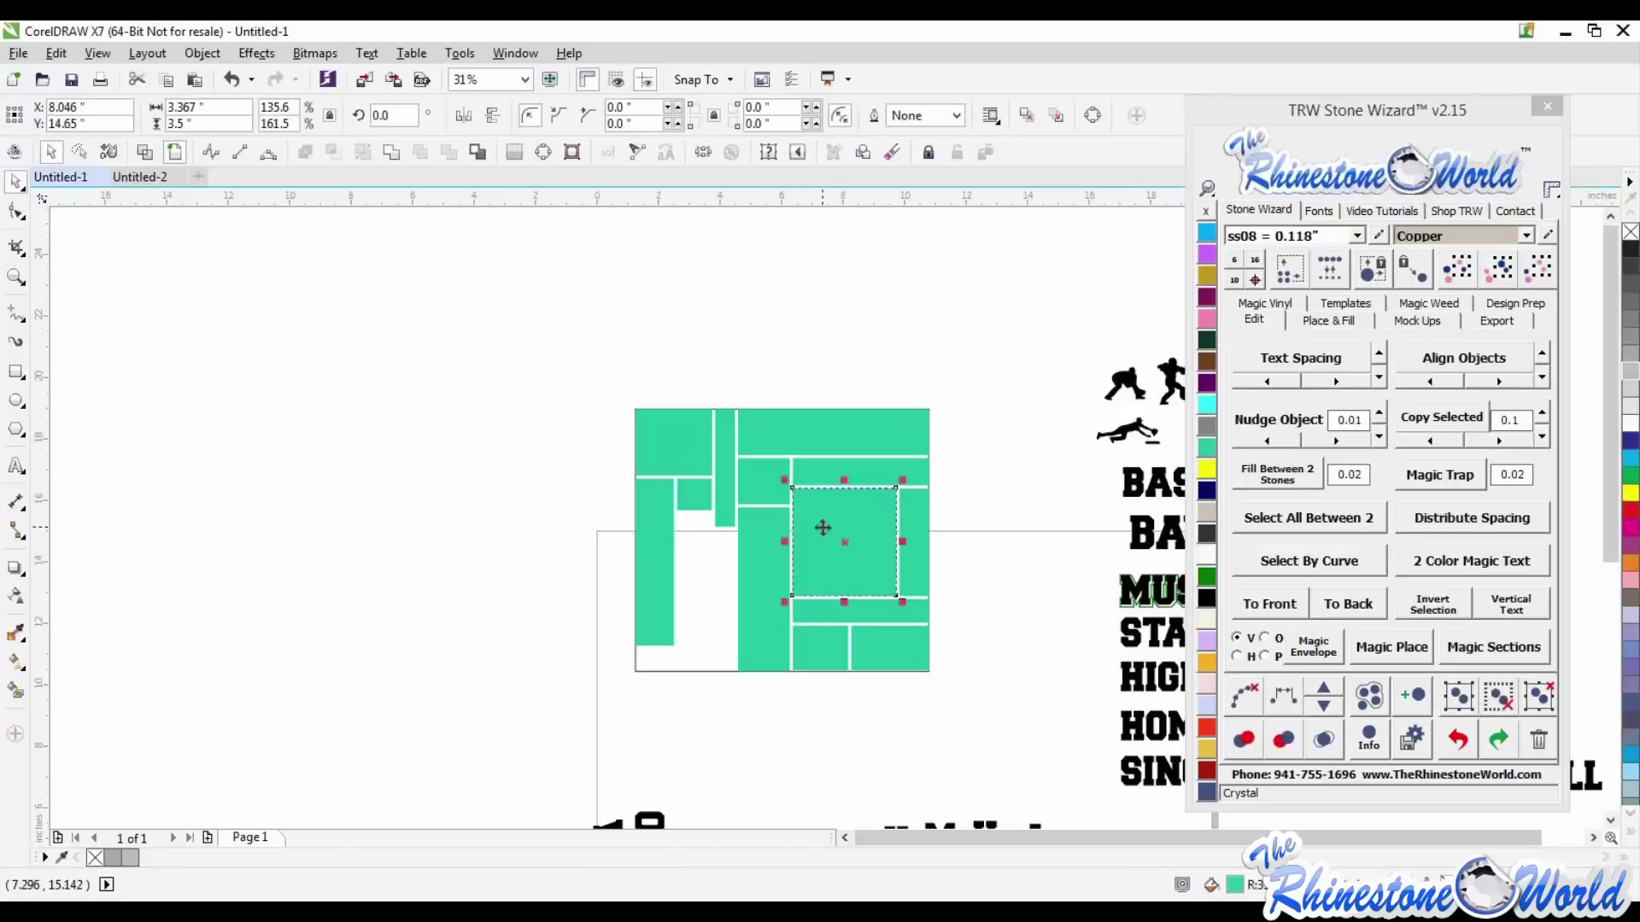
left_click(974, 514)
left_click(863, 563)
left_click_drag(768, 573, 757, 554)
key("Delete")
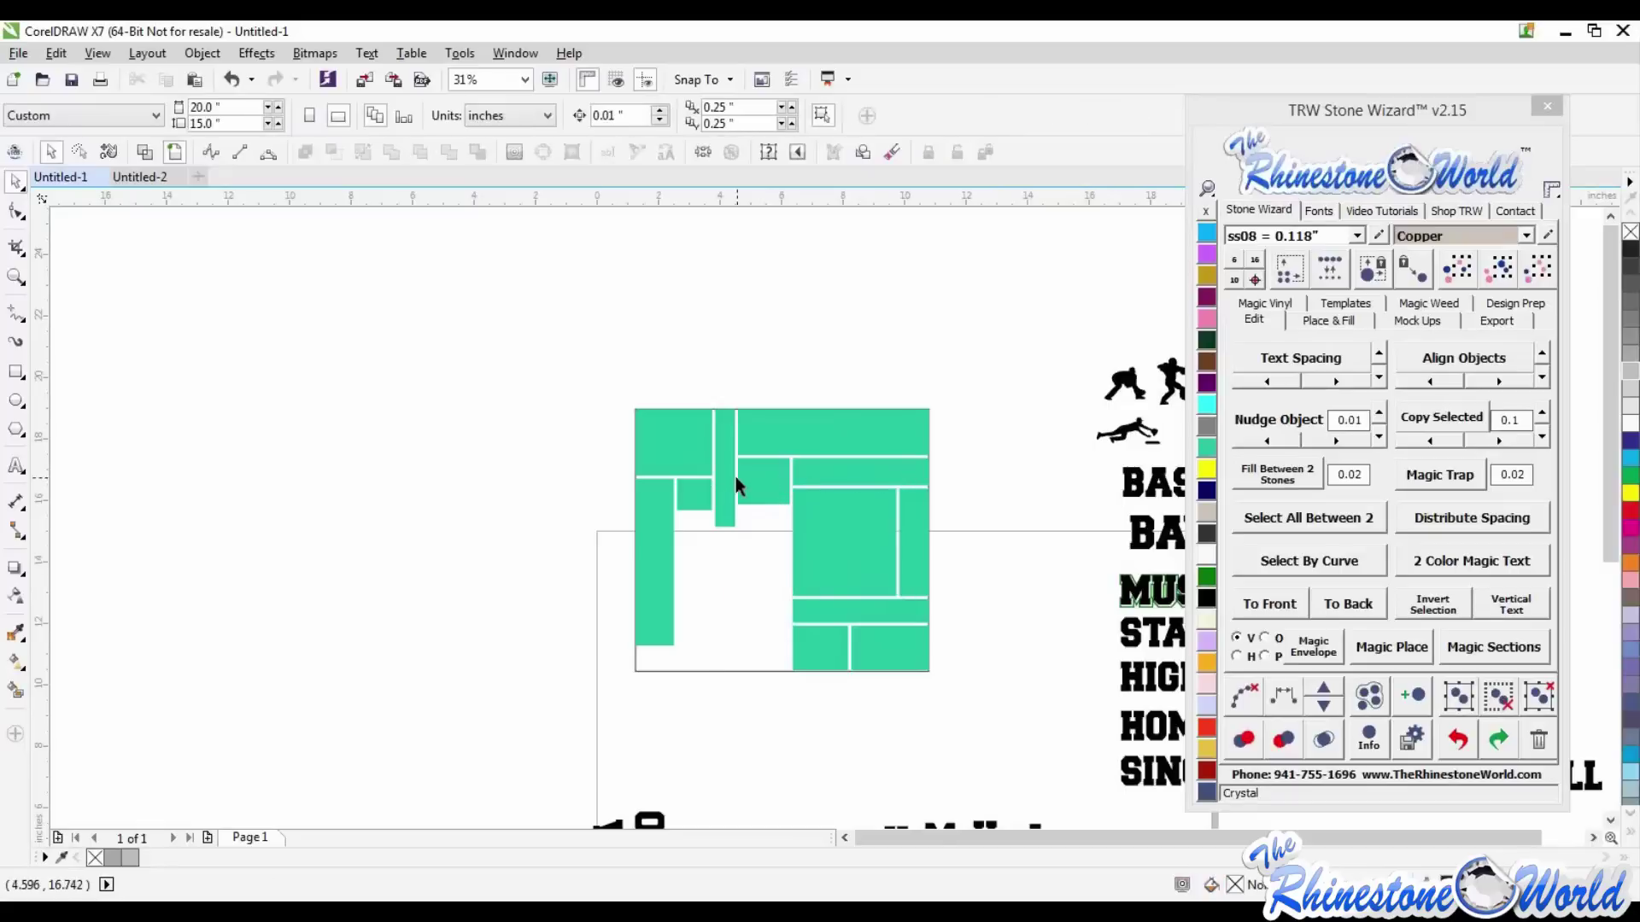
- Shorten the narrow vertical bar so its bottom edge lines up with the bottom of the square to its right
scroll(736, 479, "up", 1)
left_click(714, 545)
left_click_drag(713, 579, 714, 532)
- Widen the 3.37 inch central rectangle leftward to about 7.13 inches, reaching the gap beside the tall left bar
left_click(919, 615)
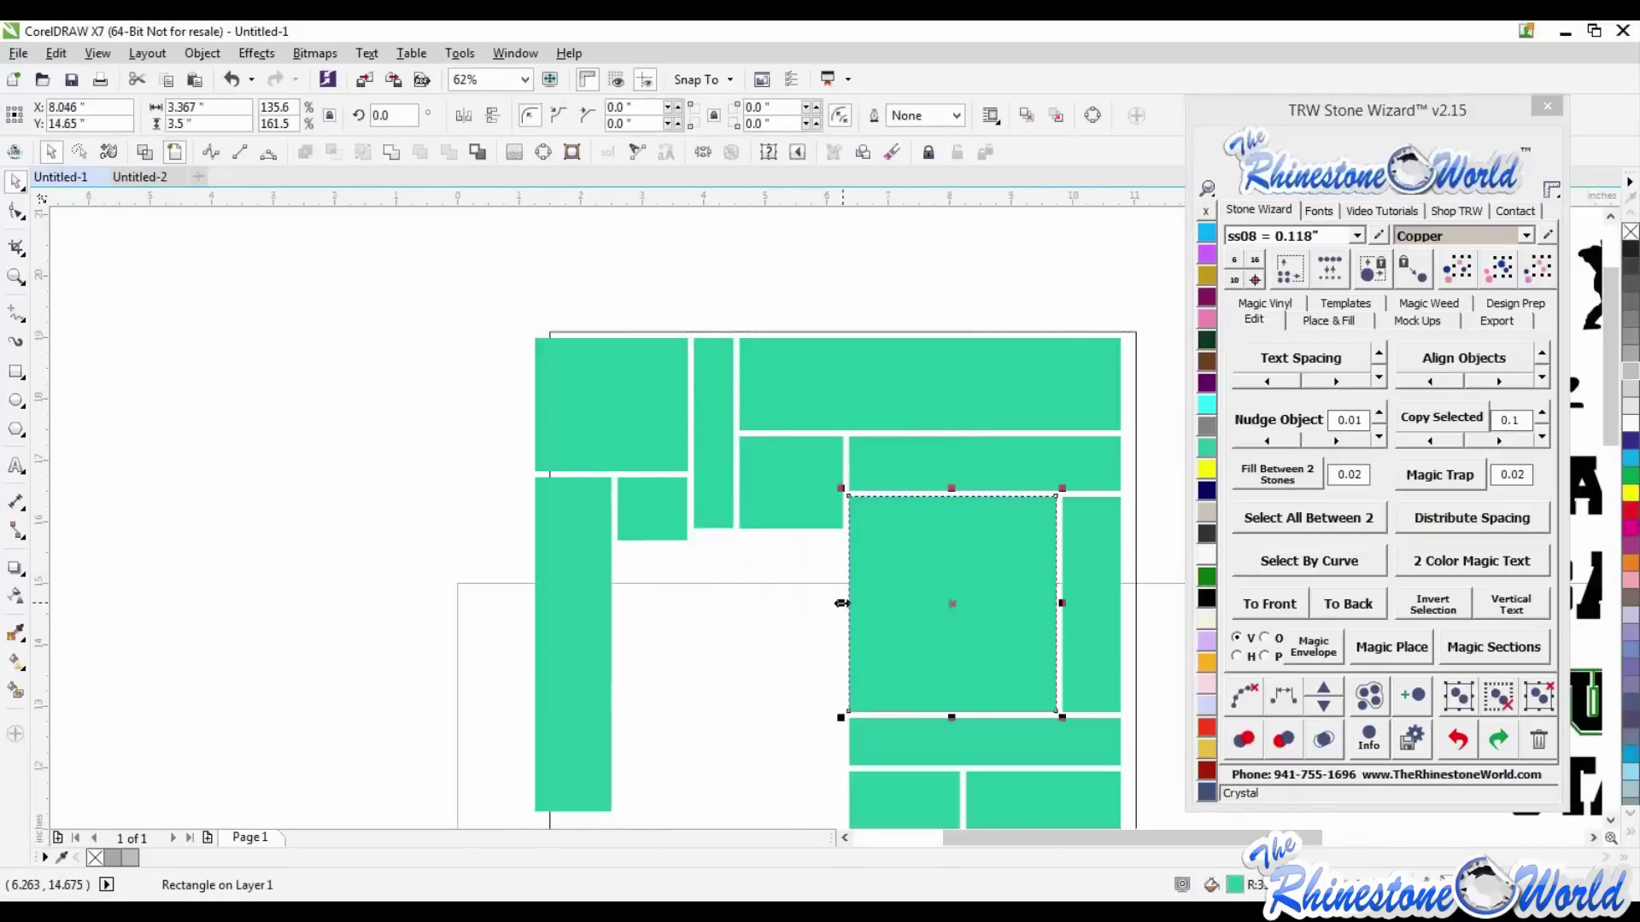
left_click_drag(840, 603, 612, 595)
left_click(462, 587)
left_click(688, 610)
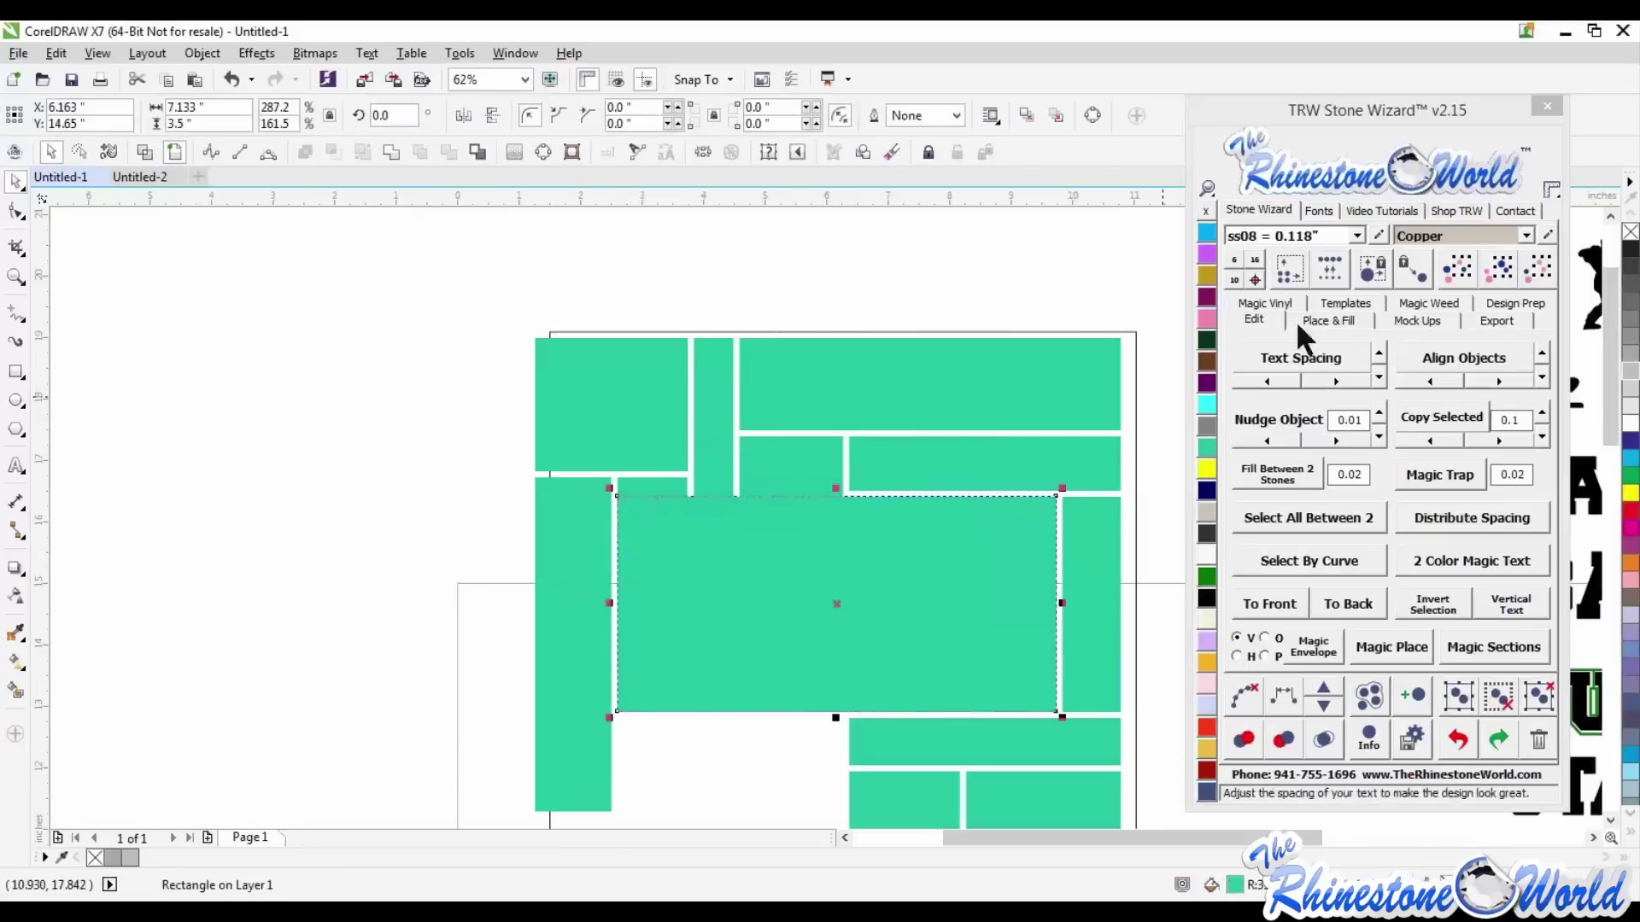
- Show the Envelope settings and add a new envelope to the 7.13 inch wide central rectangle
left_click_drag(1488, 109, 1401, 128)
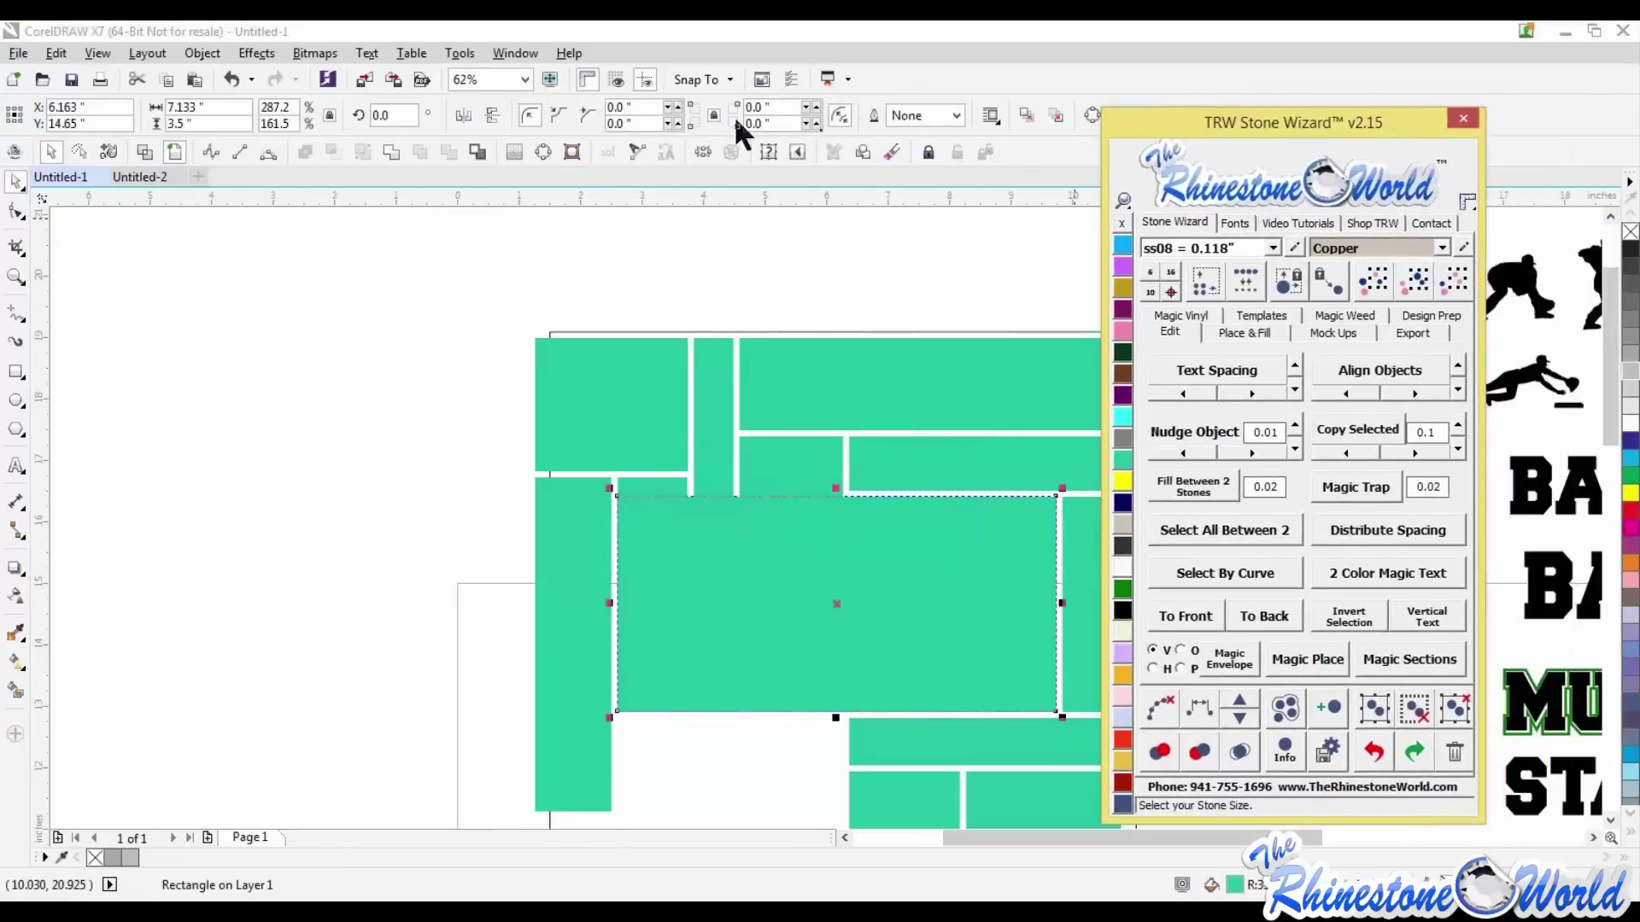
left_click(706, 151)
left_click_drag(1389, 120, 1287, 124)
left_click(1408, 206)
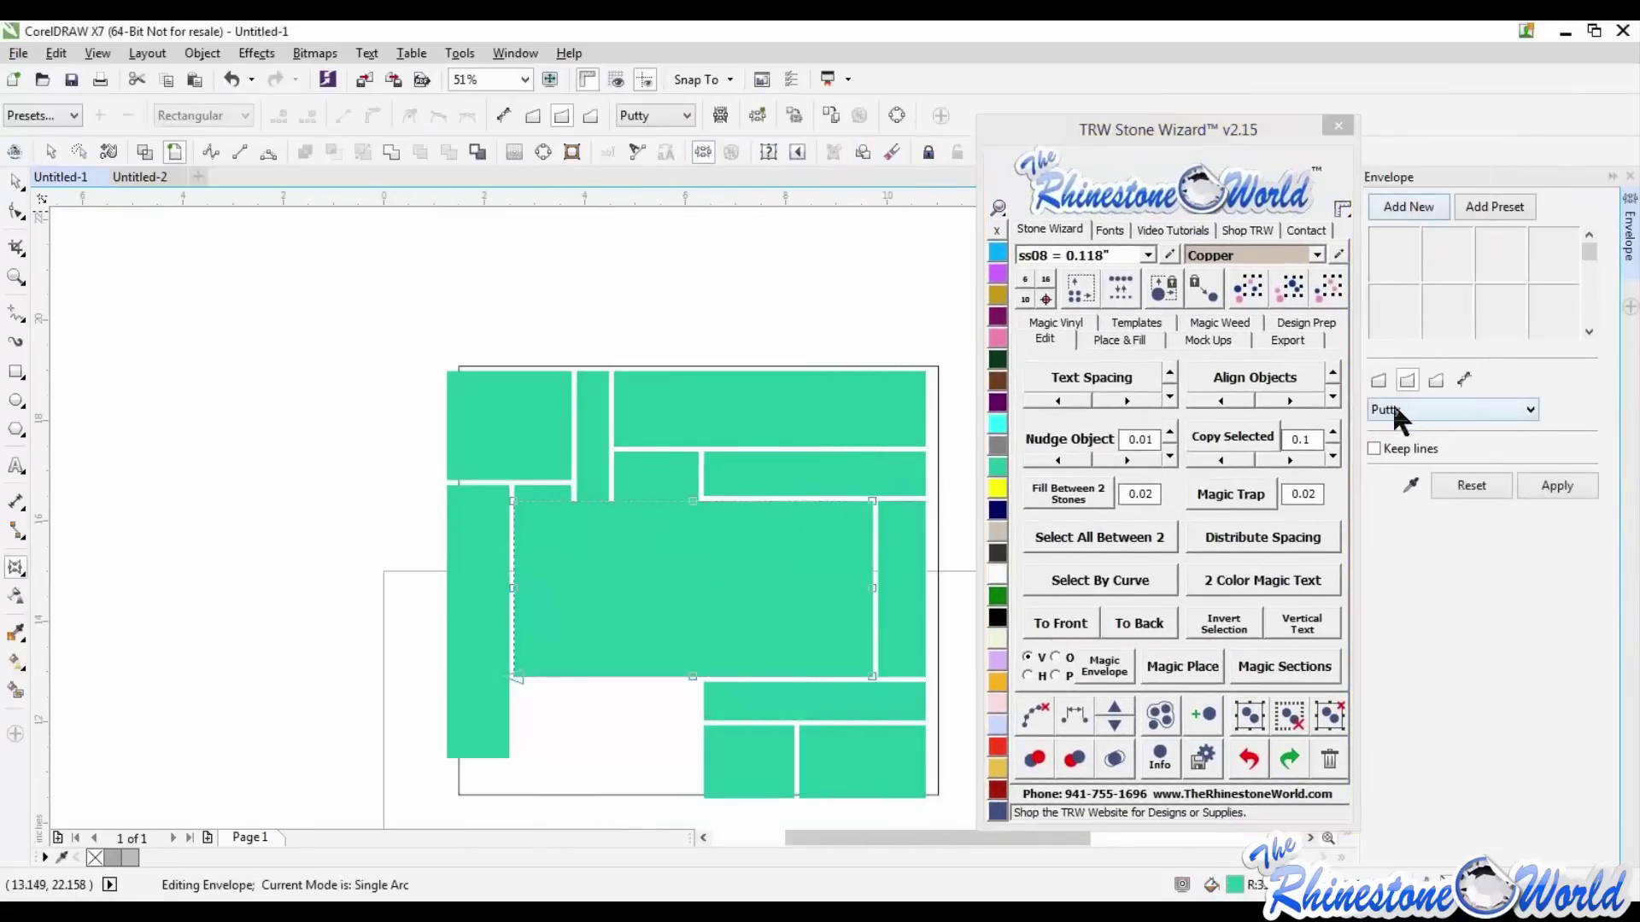
- Try slanting the wide rectangle by lowering its upper-left envelope node in straight-line mode, and undo the change
left_click(1374, 378)
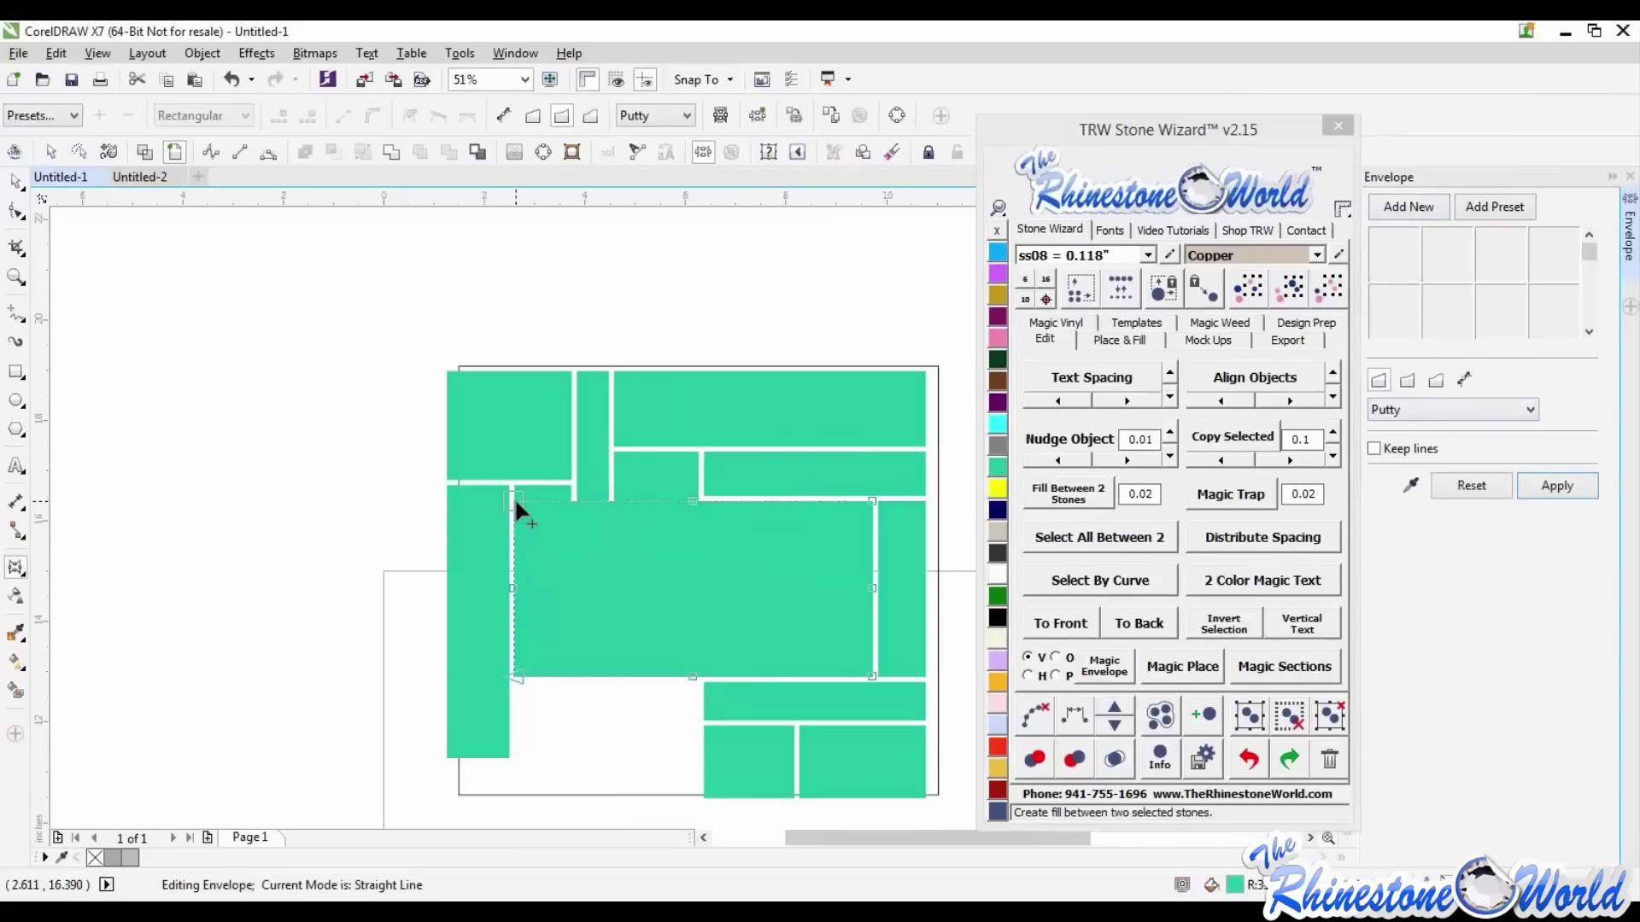
left_click_drag(514, 497, 515, 584)
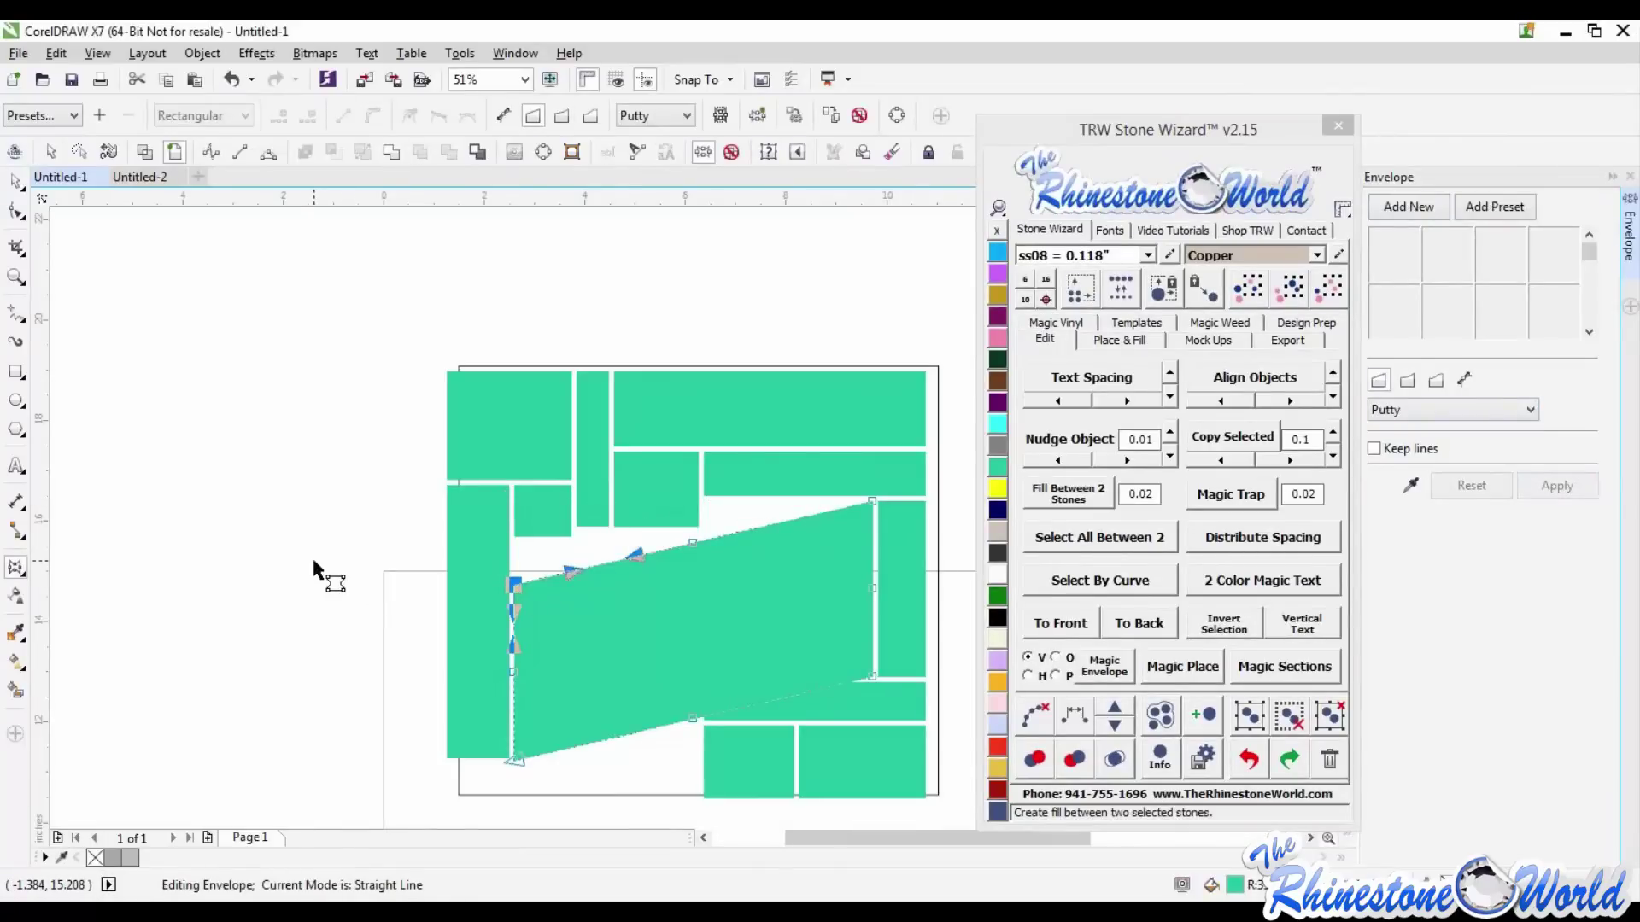
key("ctrl+z")
- Use single-arc envelope mode to curve the wide rectangle's top and bottom edges inward at the middle
left_click(1407, 381)
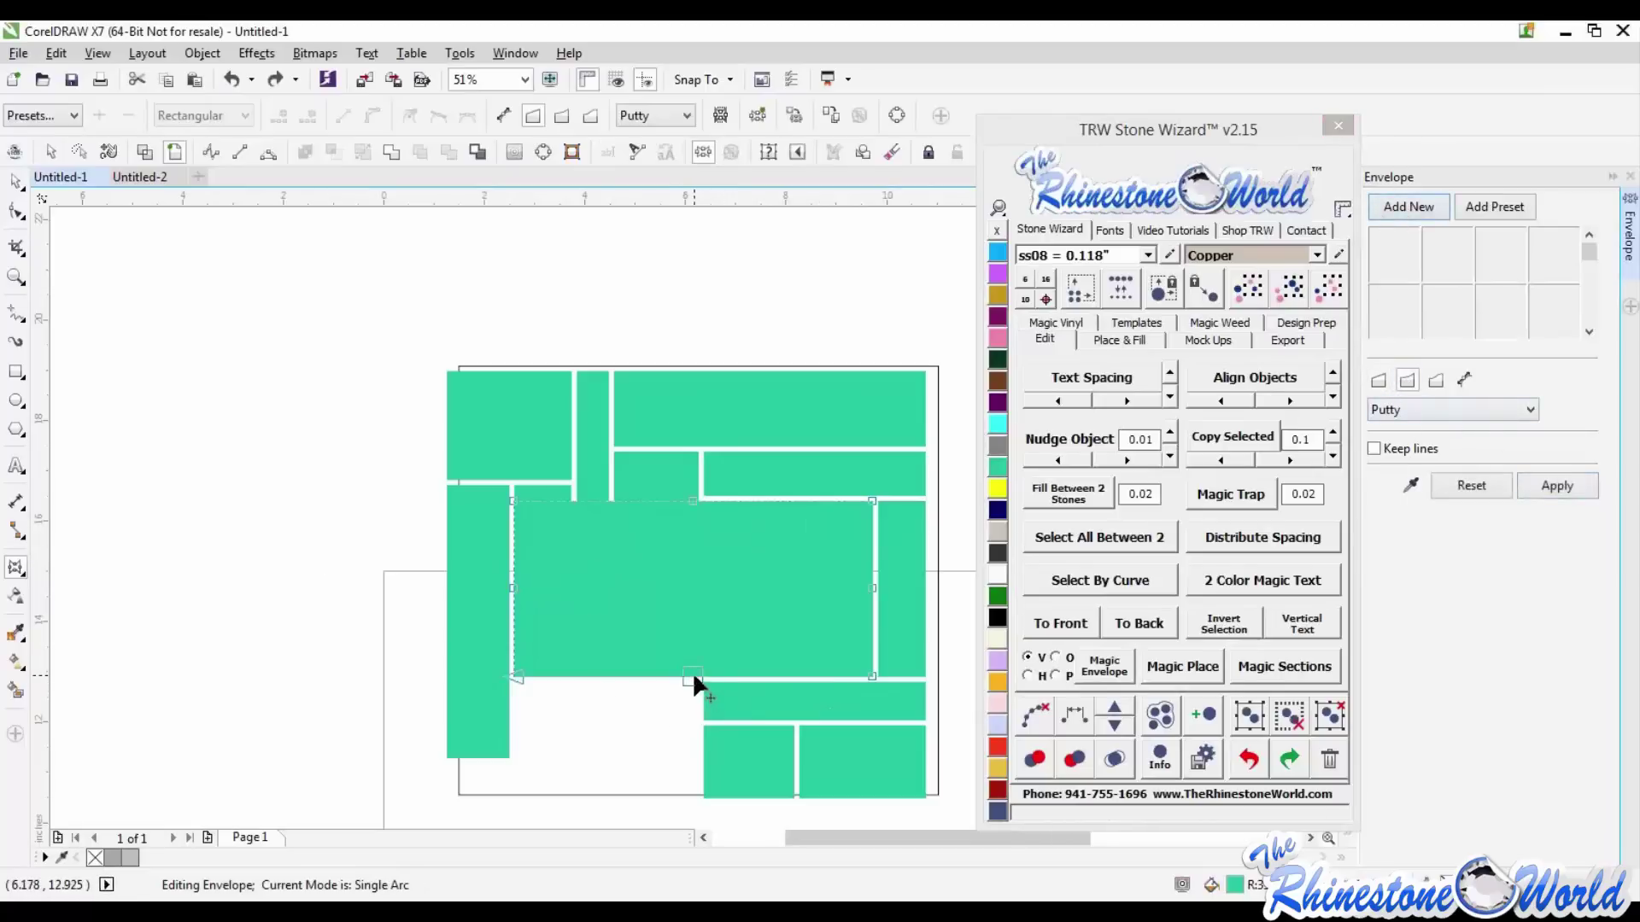
left_click_drag(694, 673, 694, 632)
key("ctrl+z")
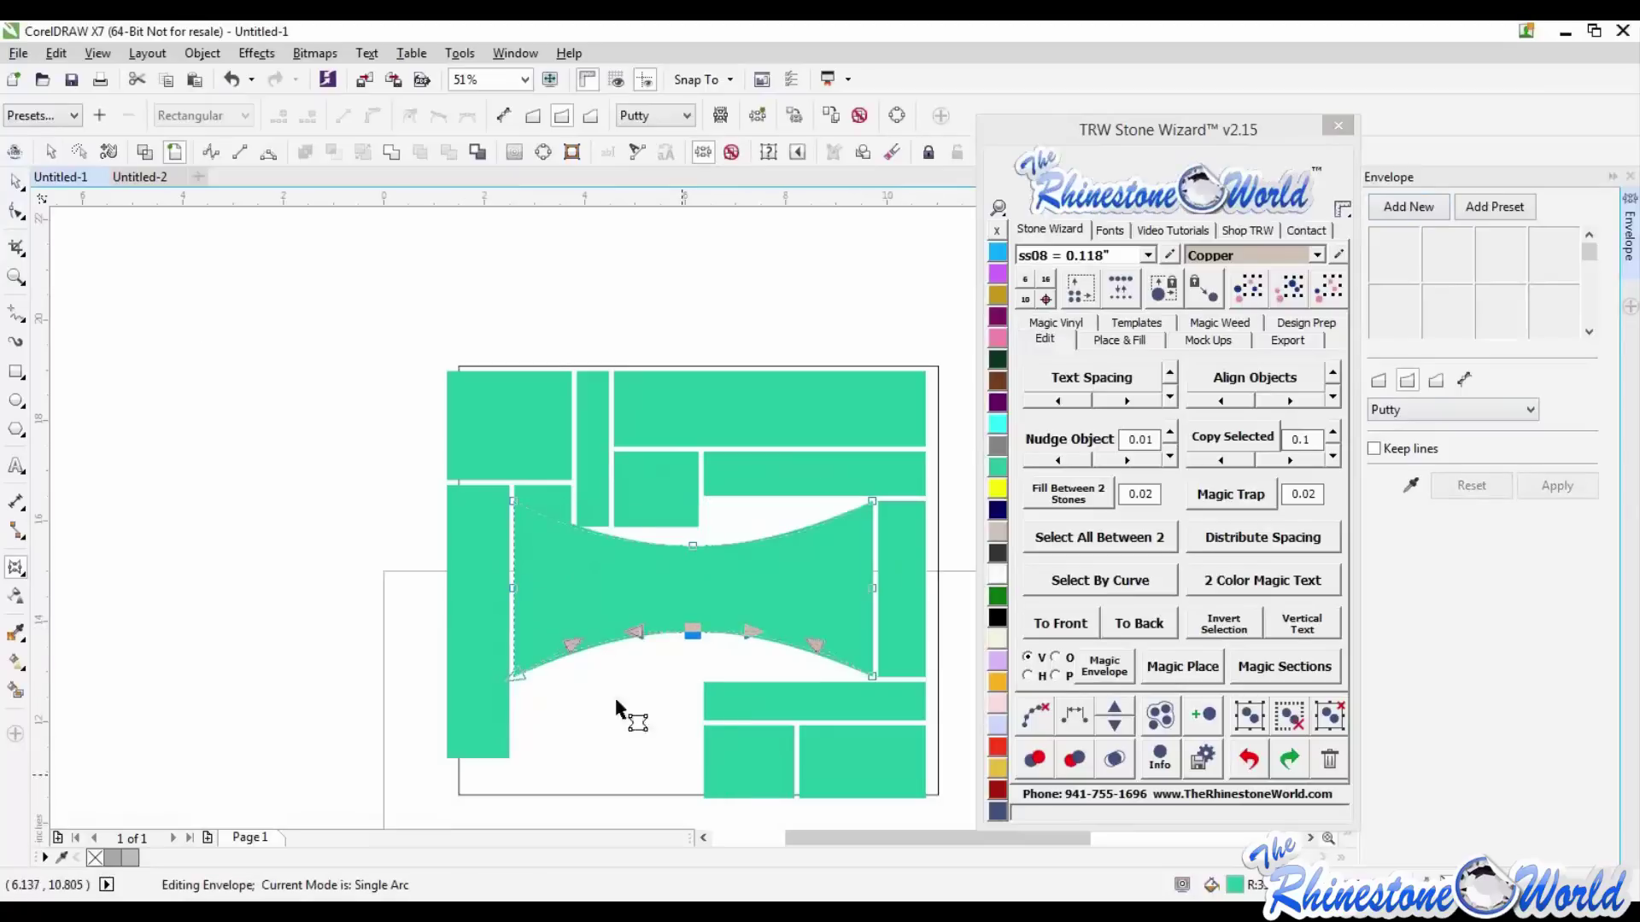
left_click(16, 181)
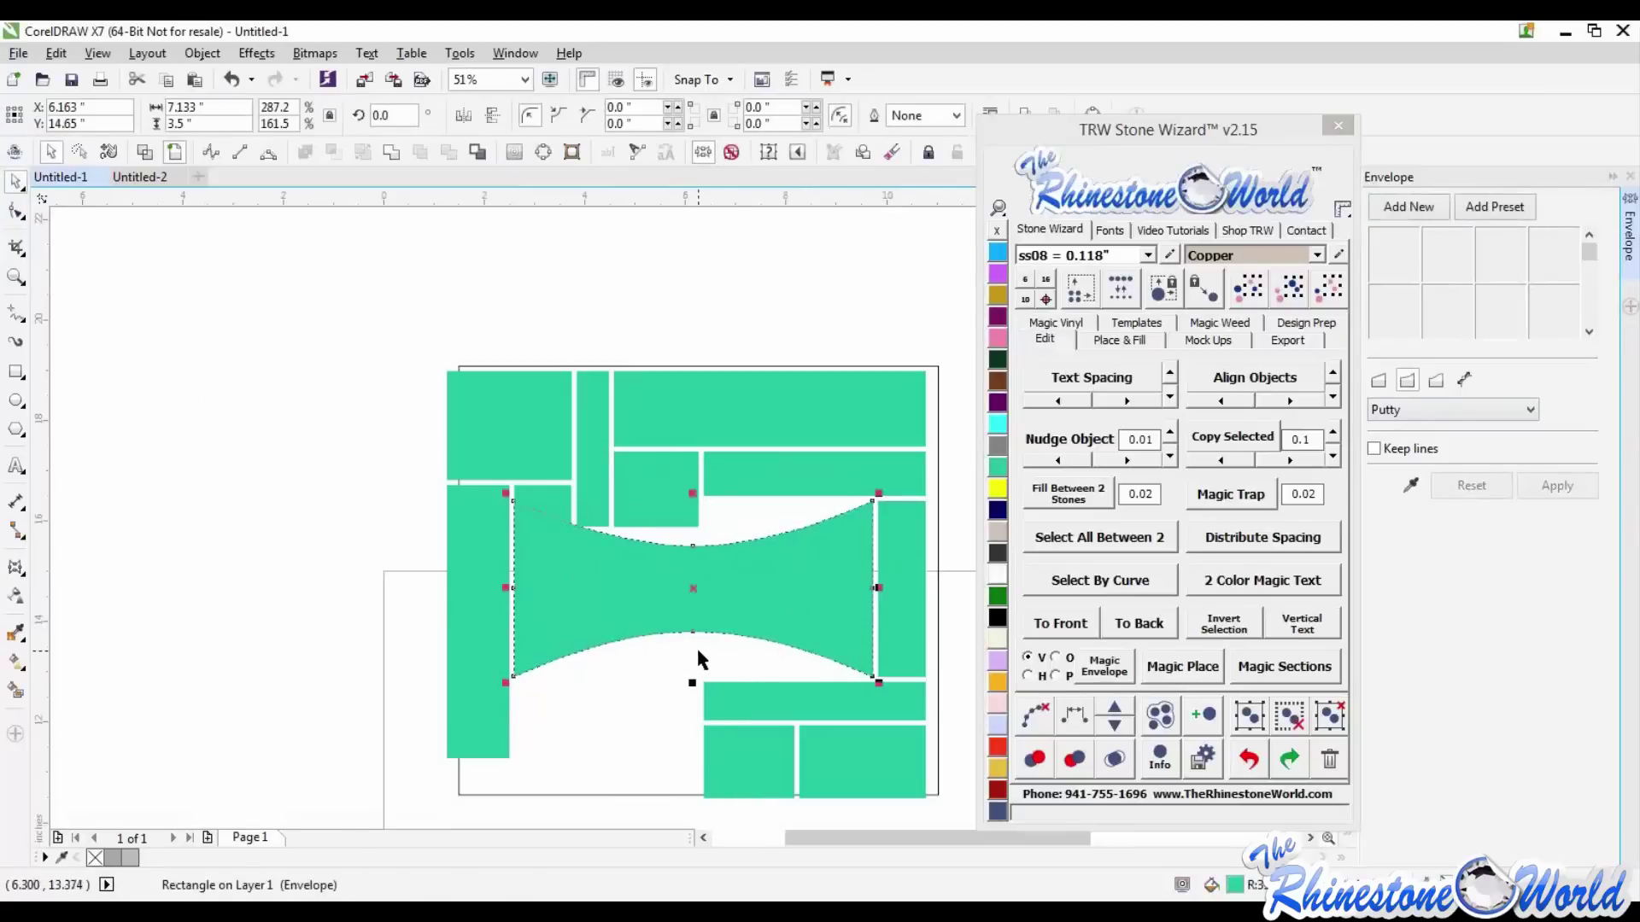
left_click(310, 598)
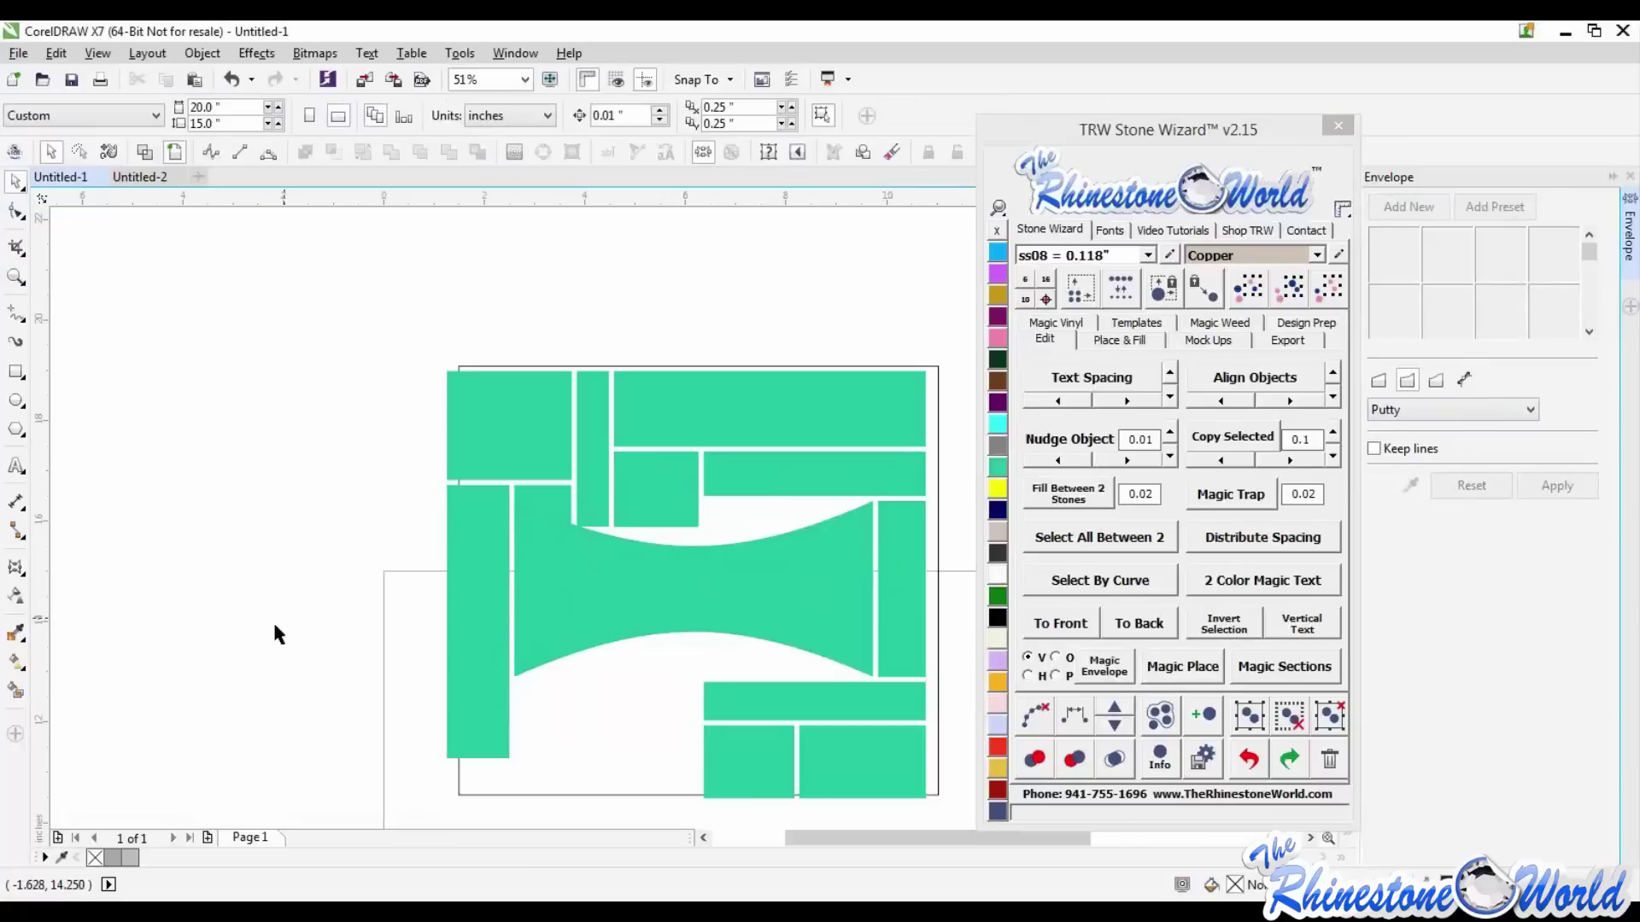
- Try fitting the BASEBALL text into the inward-curved central shape with Magic Envelope, and undo the fit
left_click(901, 602)
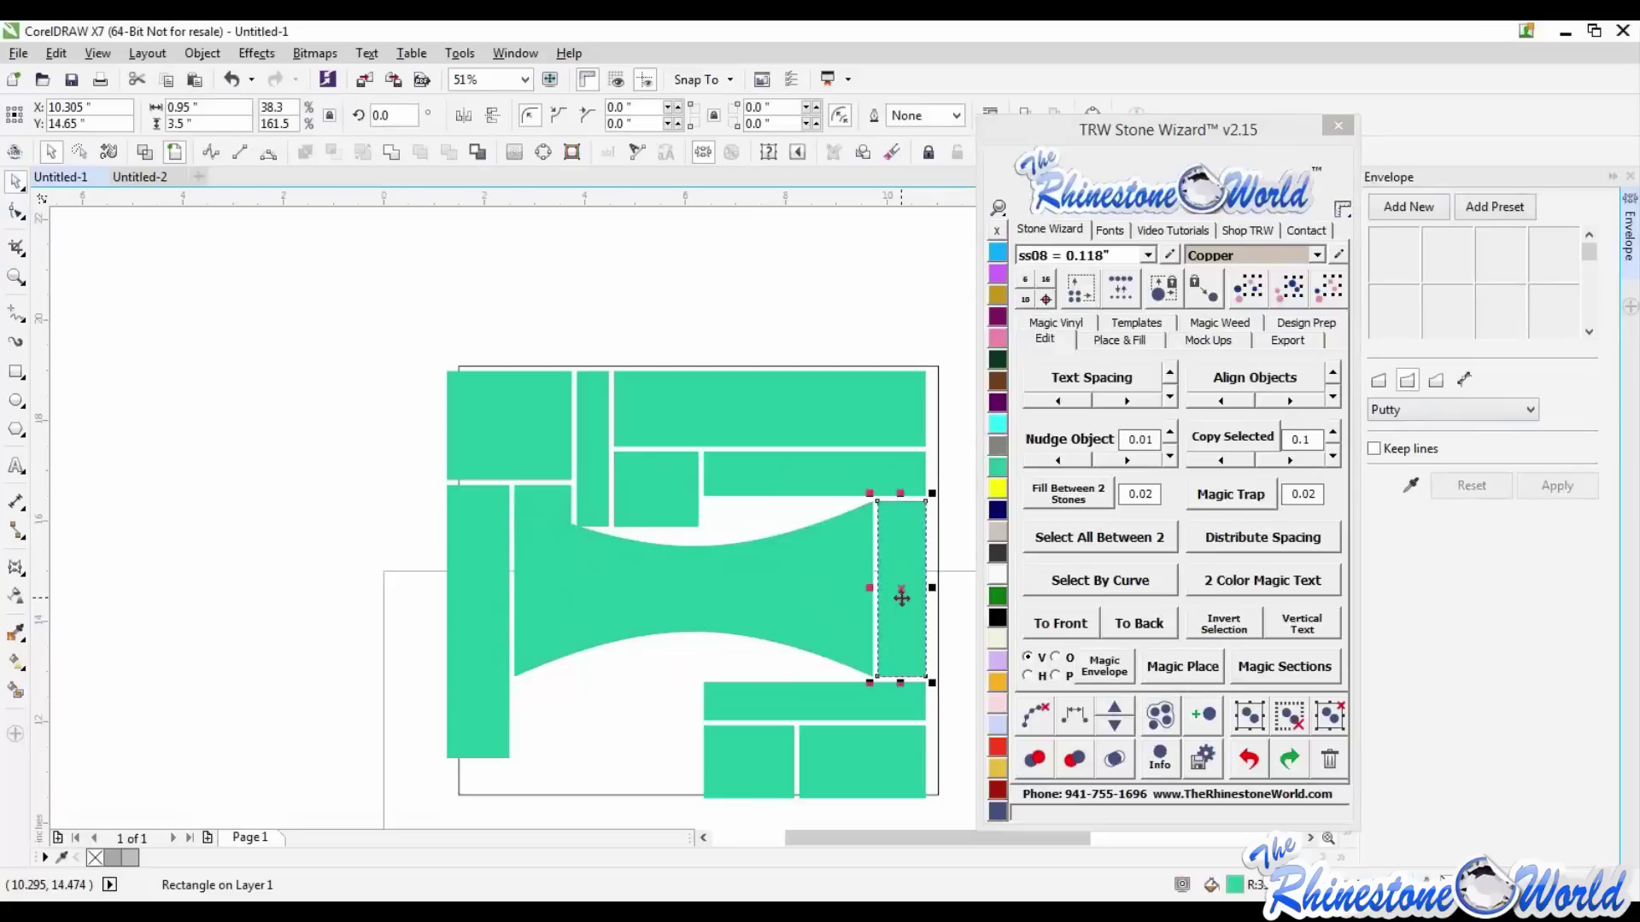
left_click(289, 566)
left_click(640, 578)
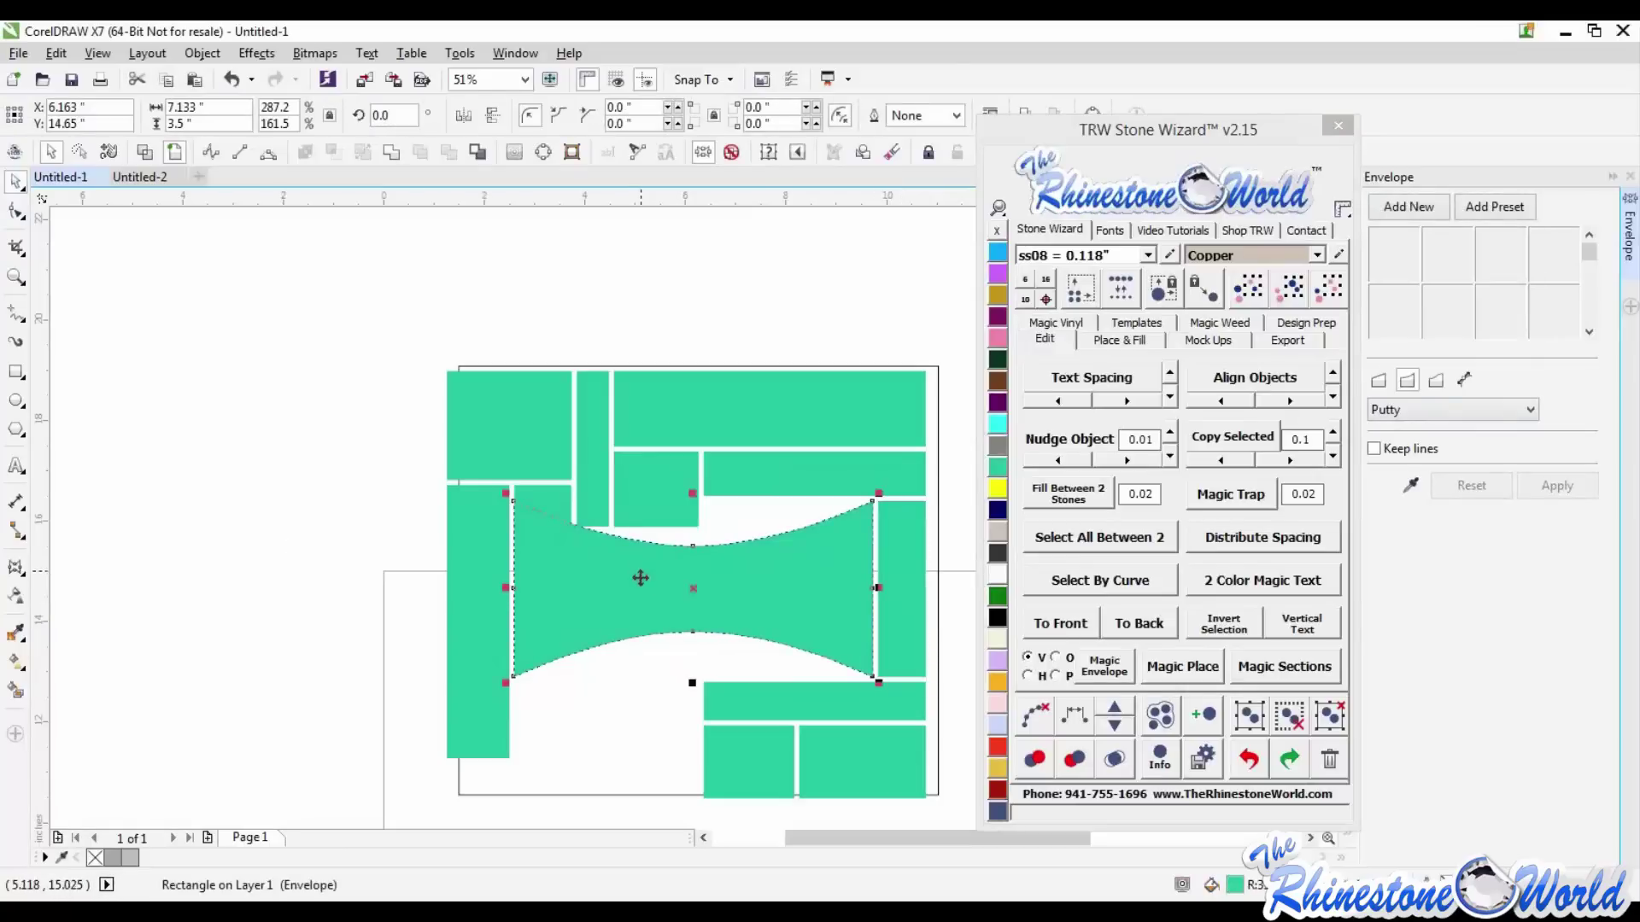
scroll(356, 512, "down", 2)
left_click(670, 553)
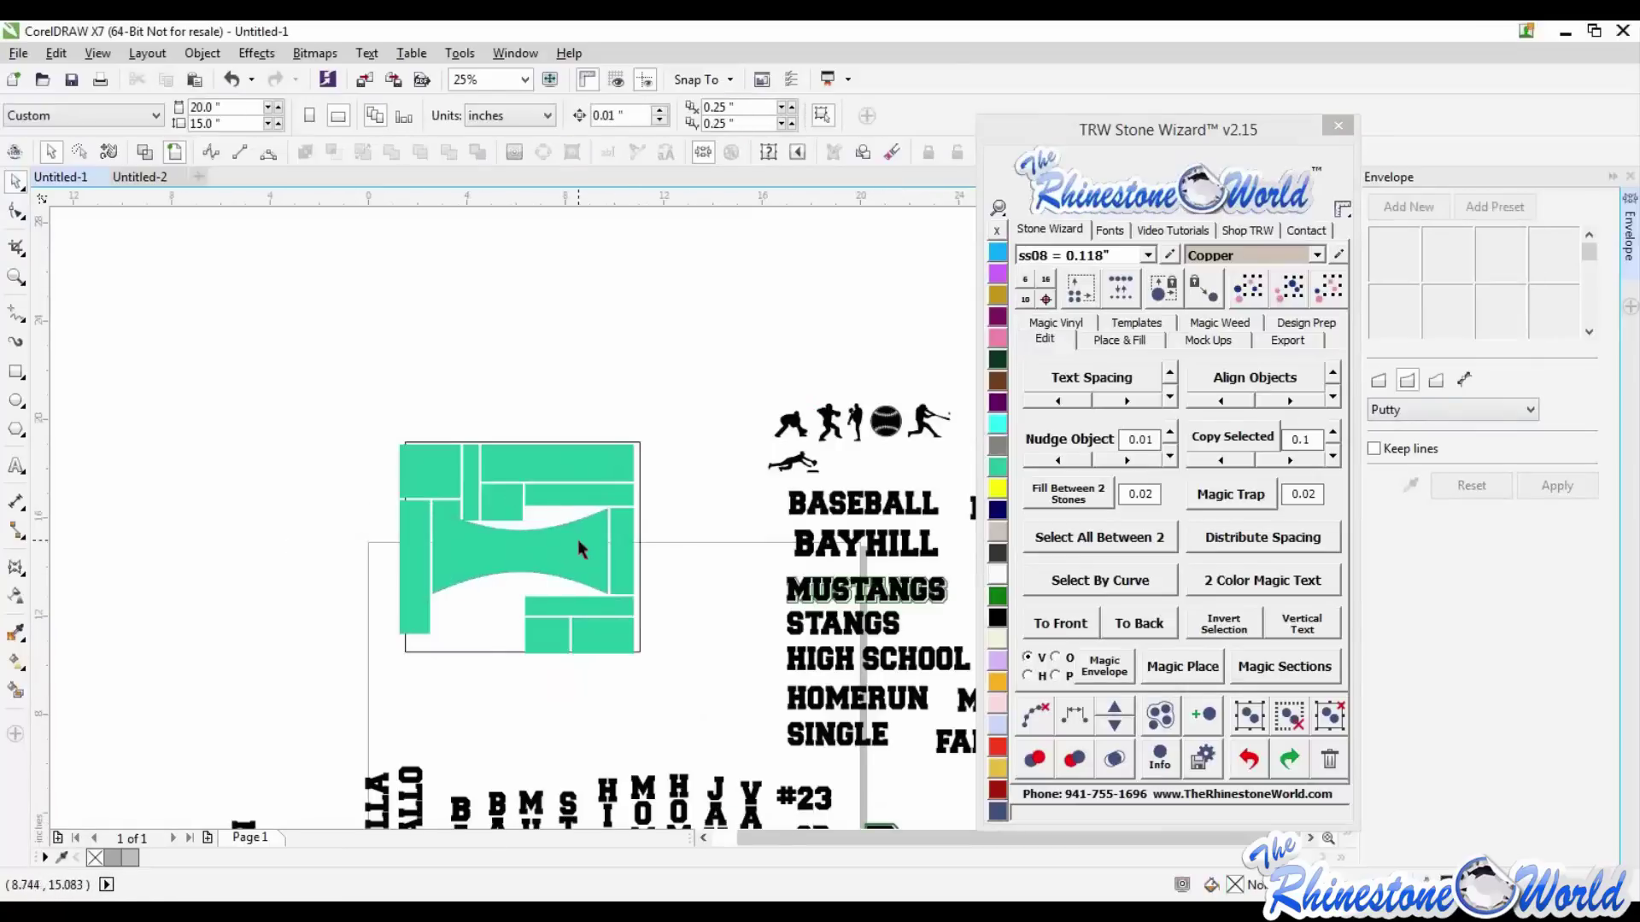
left_click(562, 552)
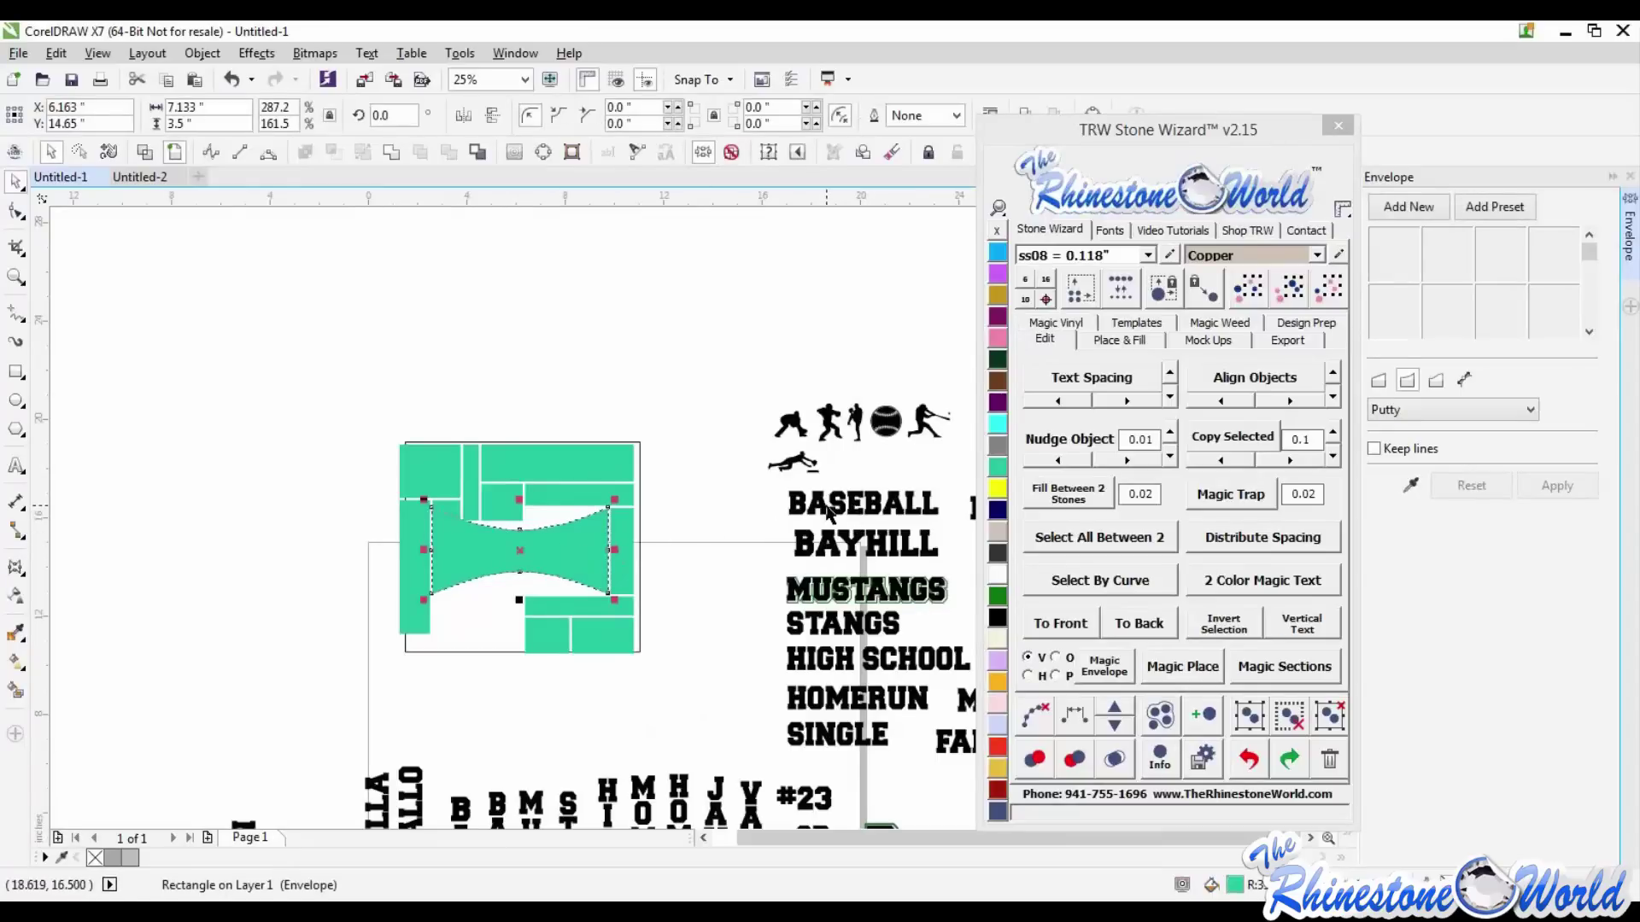
left_click(827, 511, "shift")
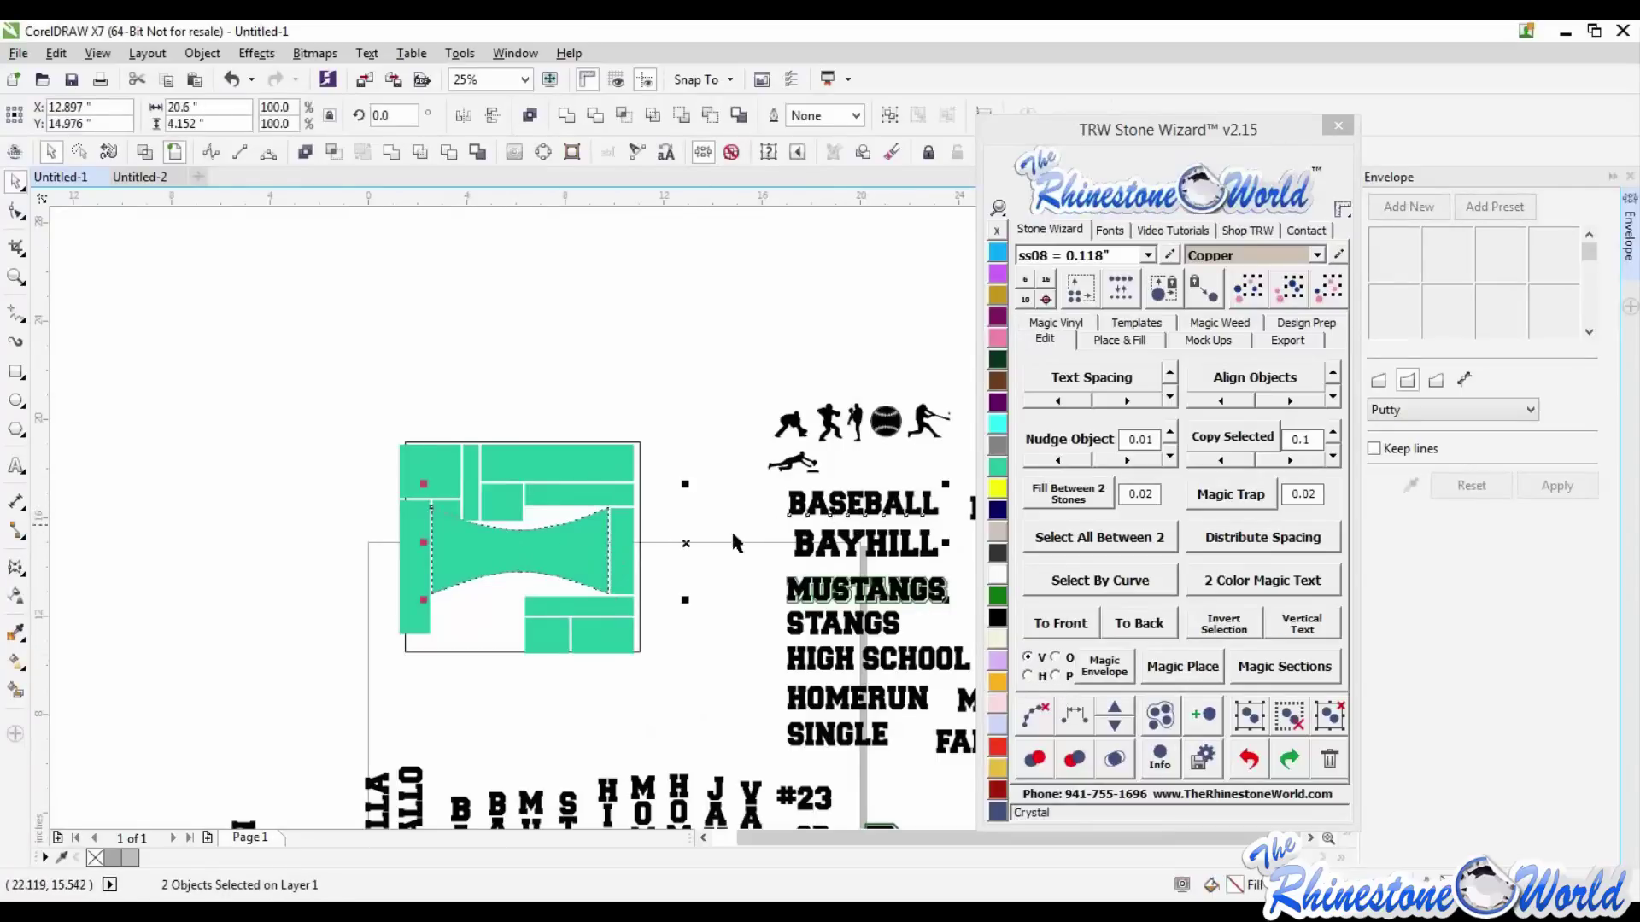
left_click(1104, 668)
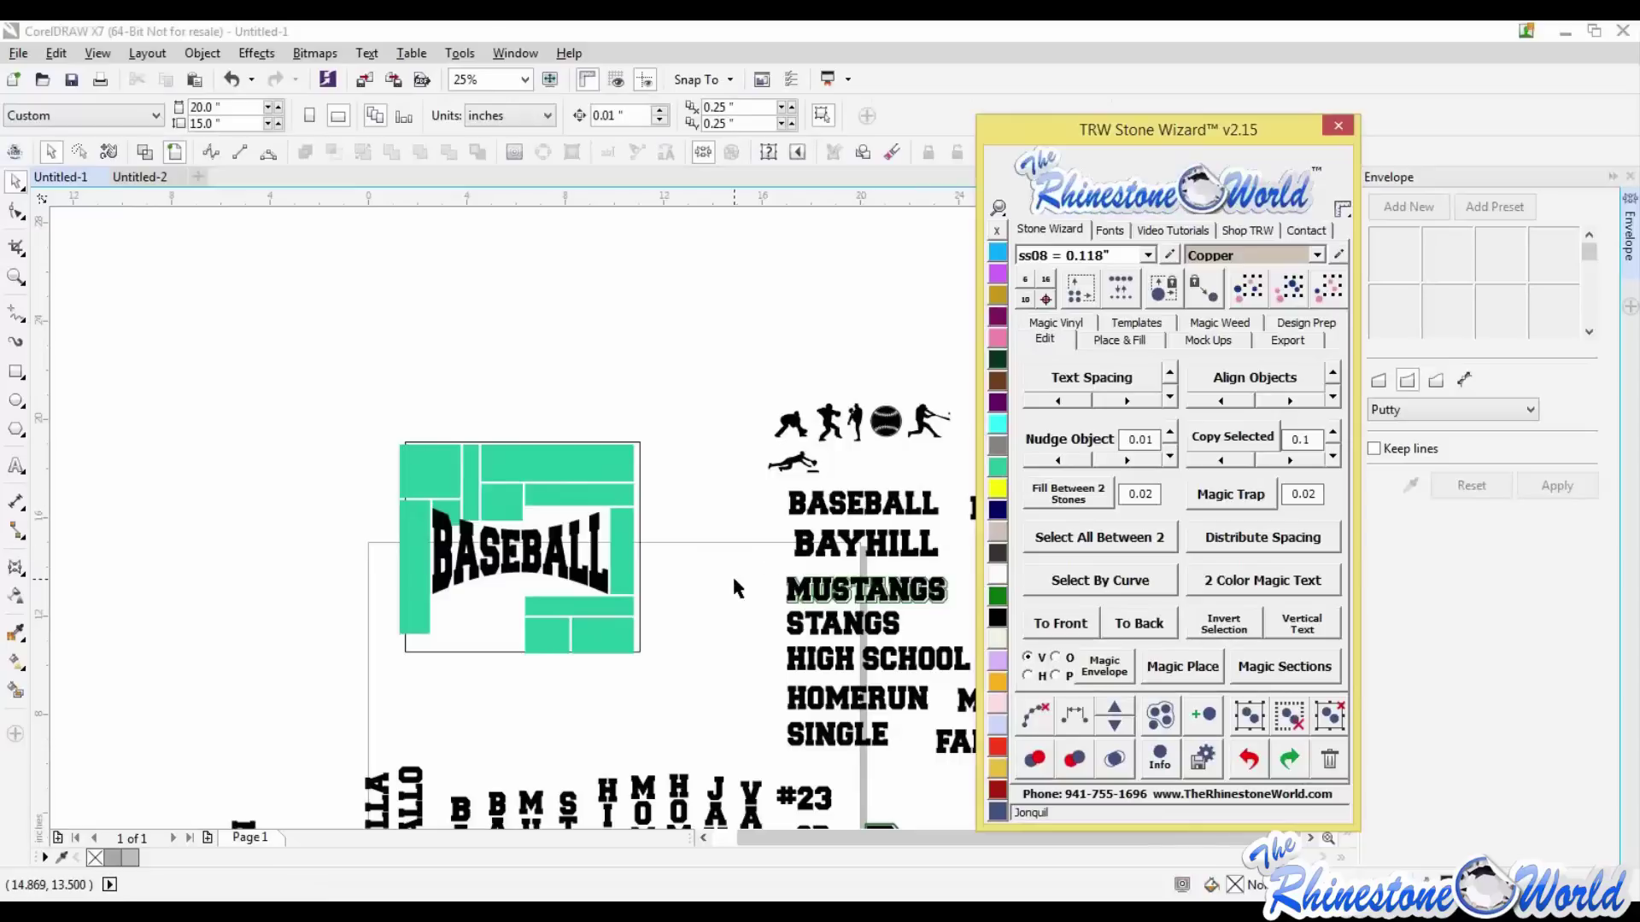
scroll(638, 521, "up", 1)
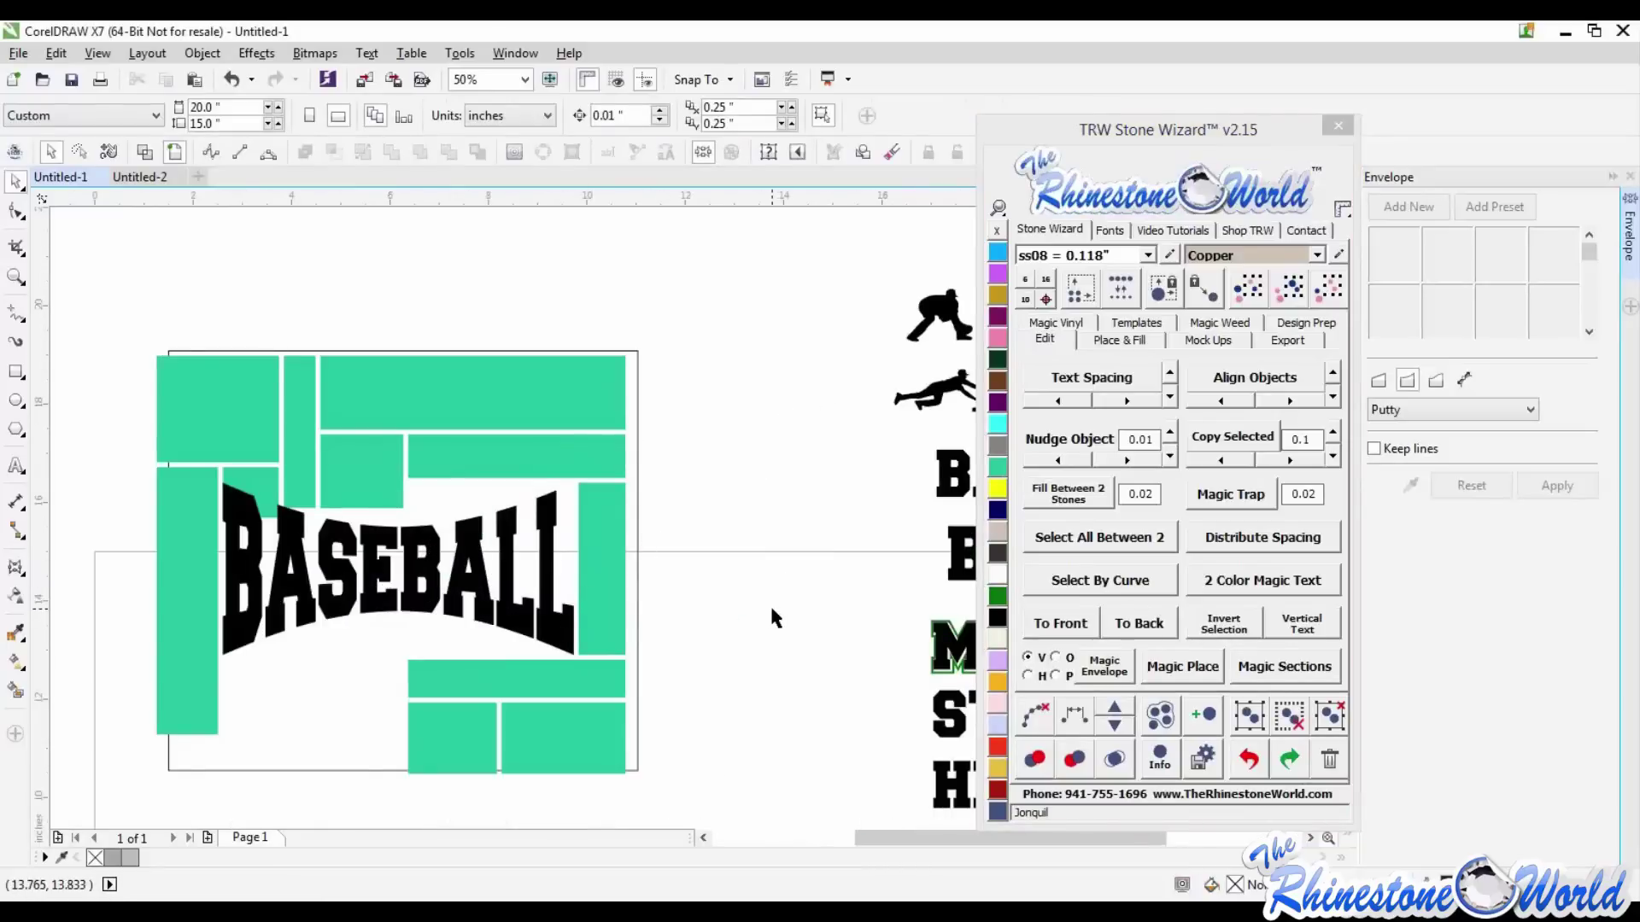
key("ctrl+z")
scroll(652, 547, "down", 1)
- Try fitting the ungrouped MUSTANGS text into the inward-curved central shape with Magic Envelope, and undo the fit
left_click(596, 562)
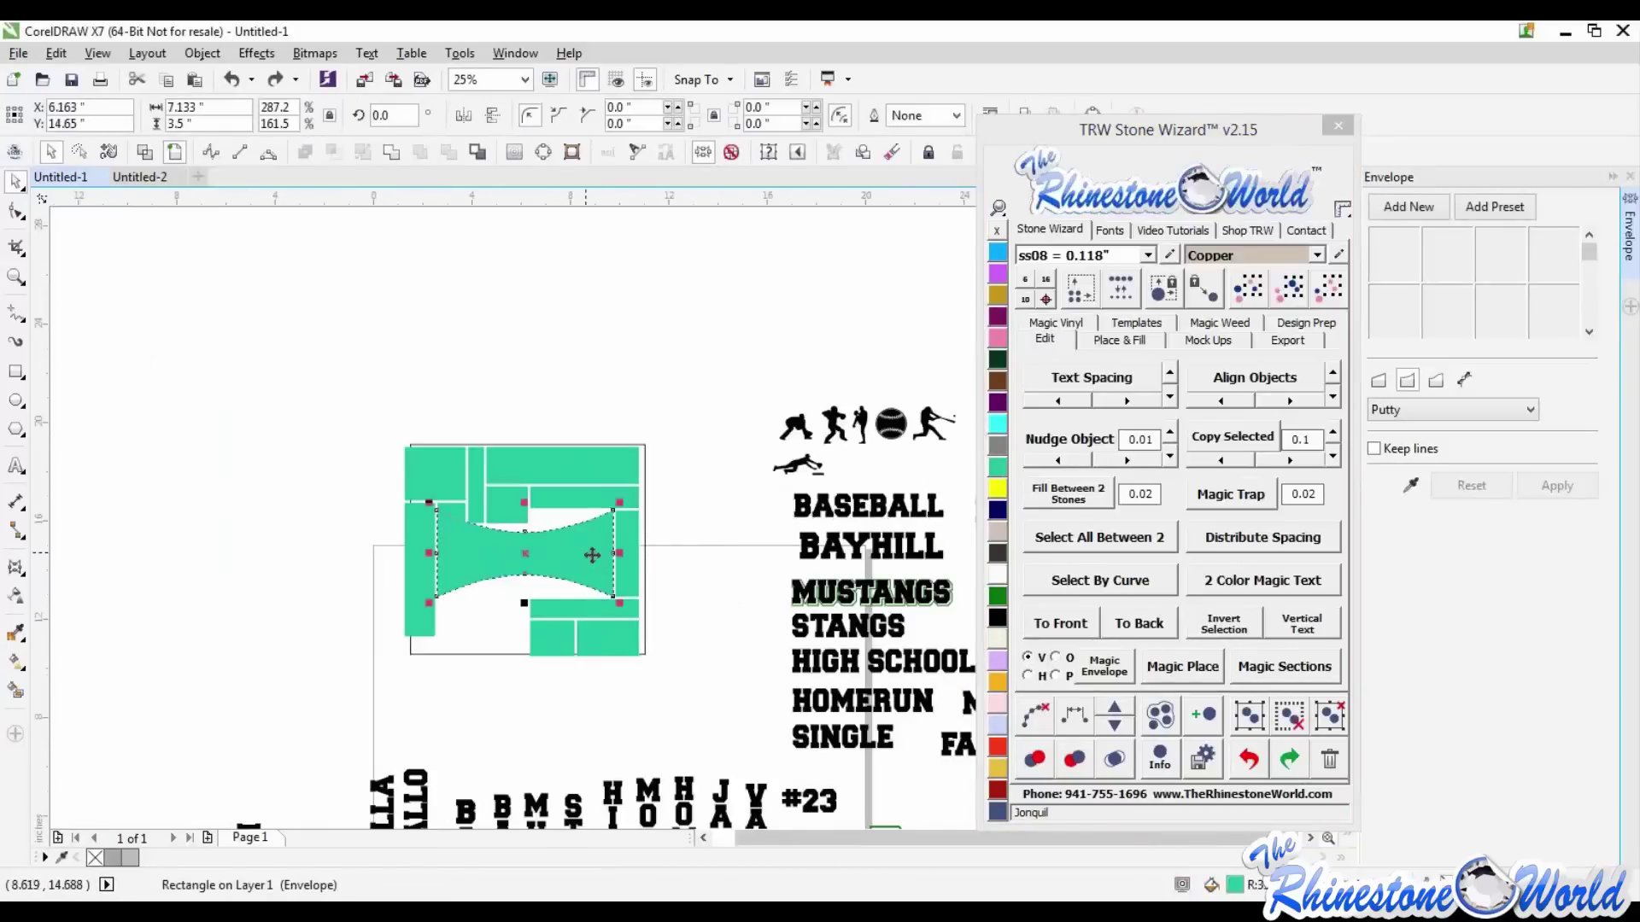
left_click(869, 598, "shift")
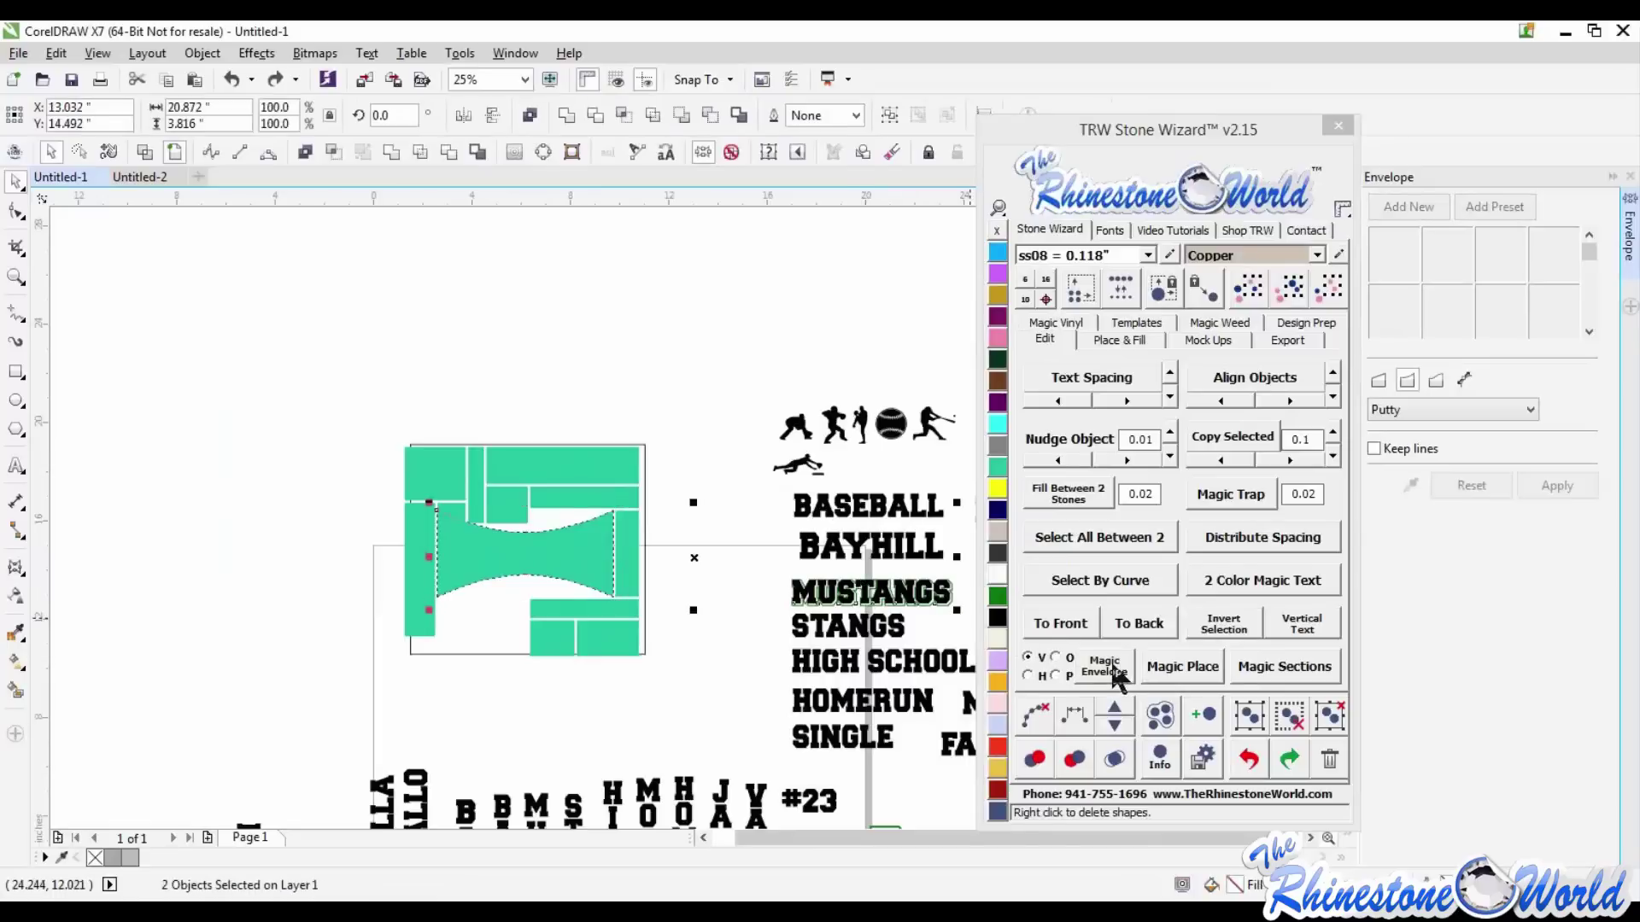
left_click(1115, 677)
key("ctrl+z")
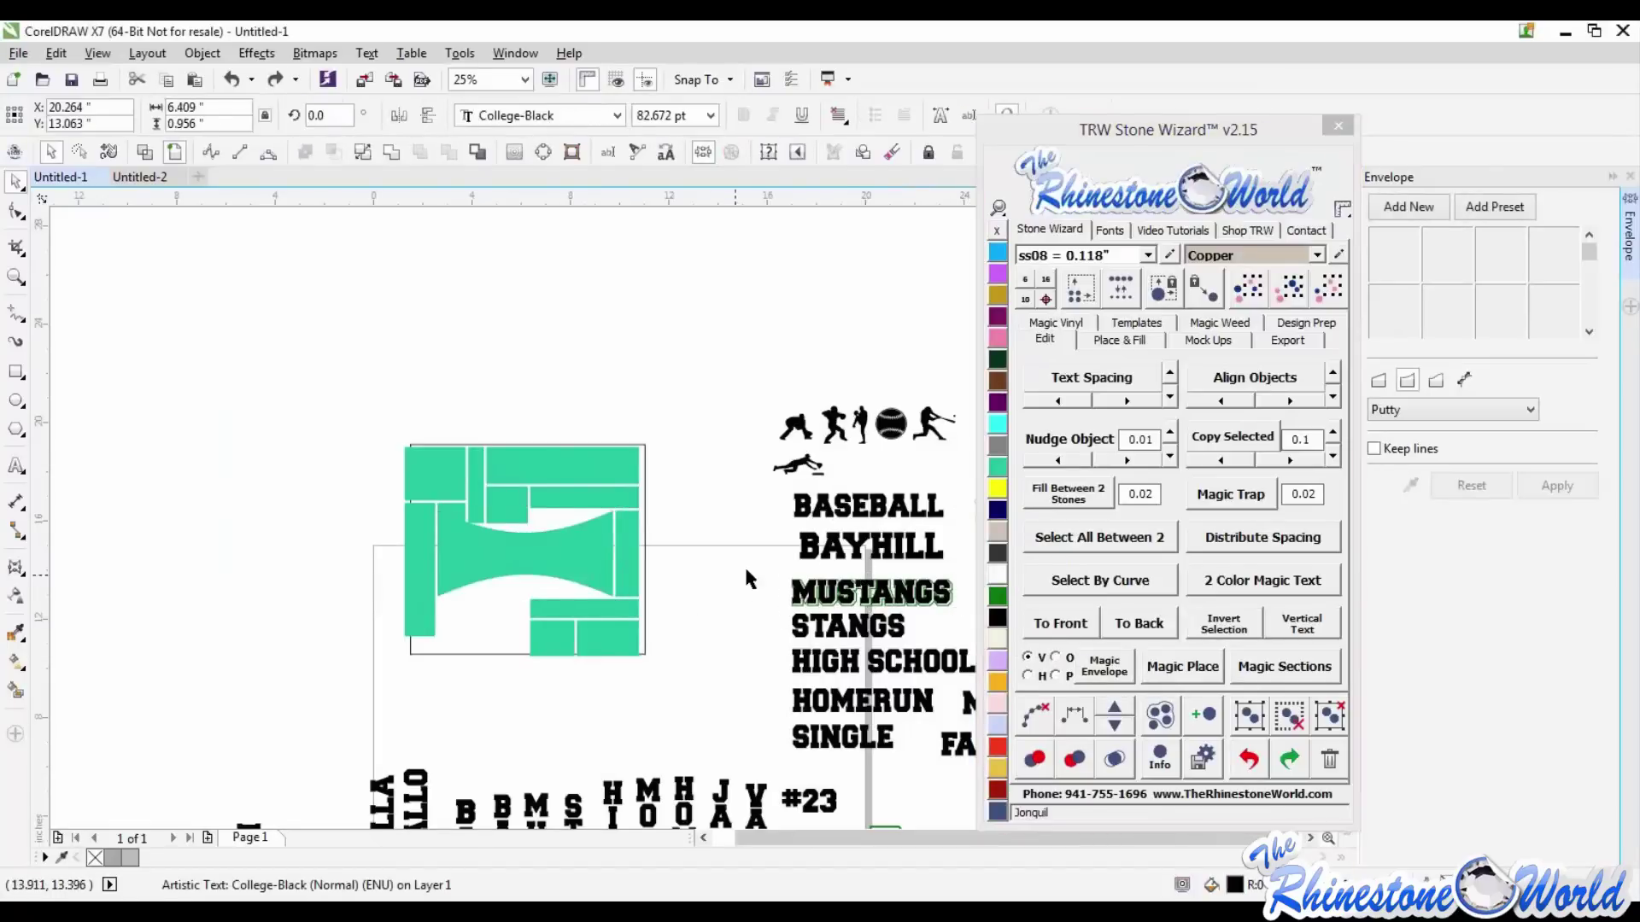
- Group the MUSTANGS text together with its outlines
left_click_drag(747, 566, 994, 617)
left_click(1247, 716)
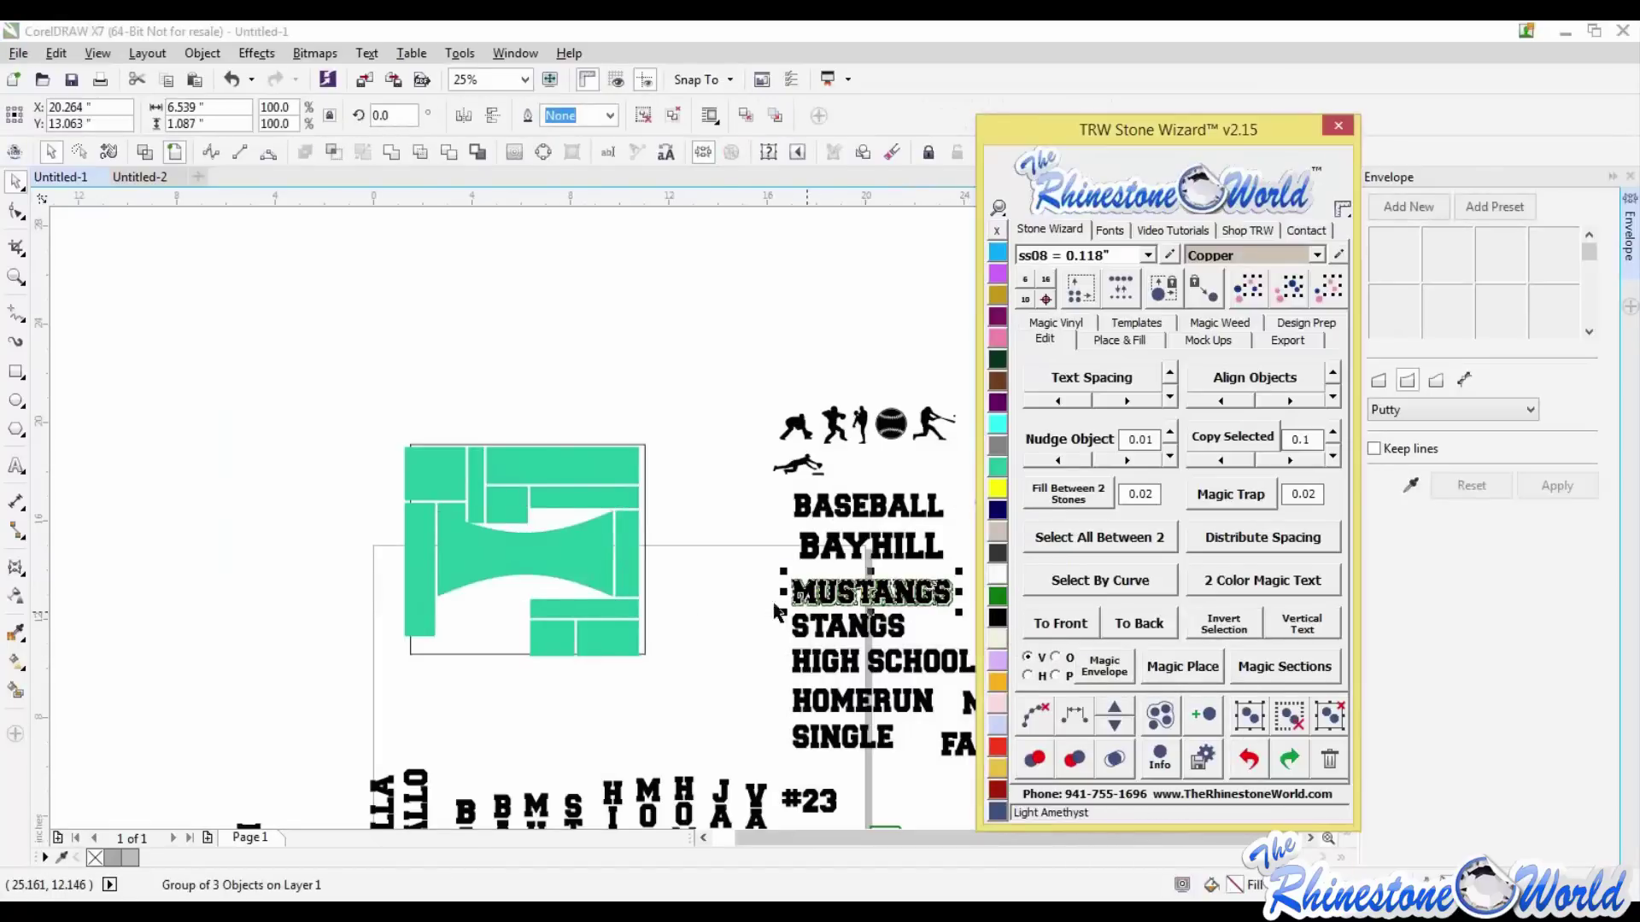
- Try fitting the grouped, outlined MUSTANGS text into the inward-curved central shape with Magic Envelope, and undo the fit
left_click(581, 549)
left_click(868, 594, "shift")
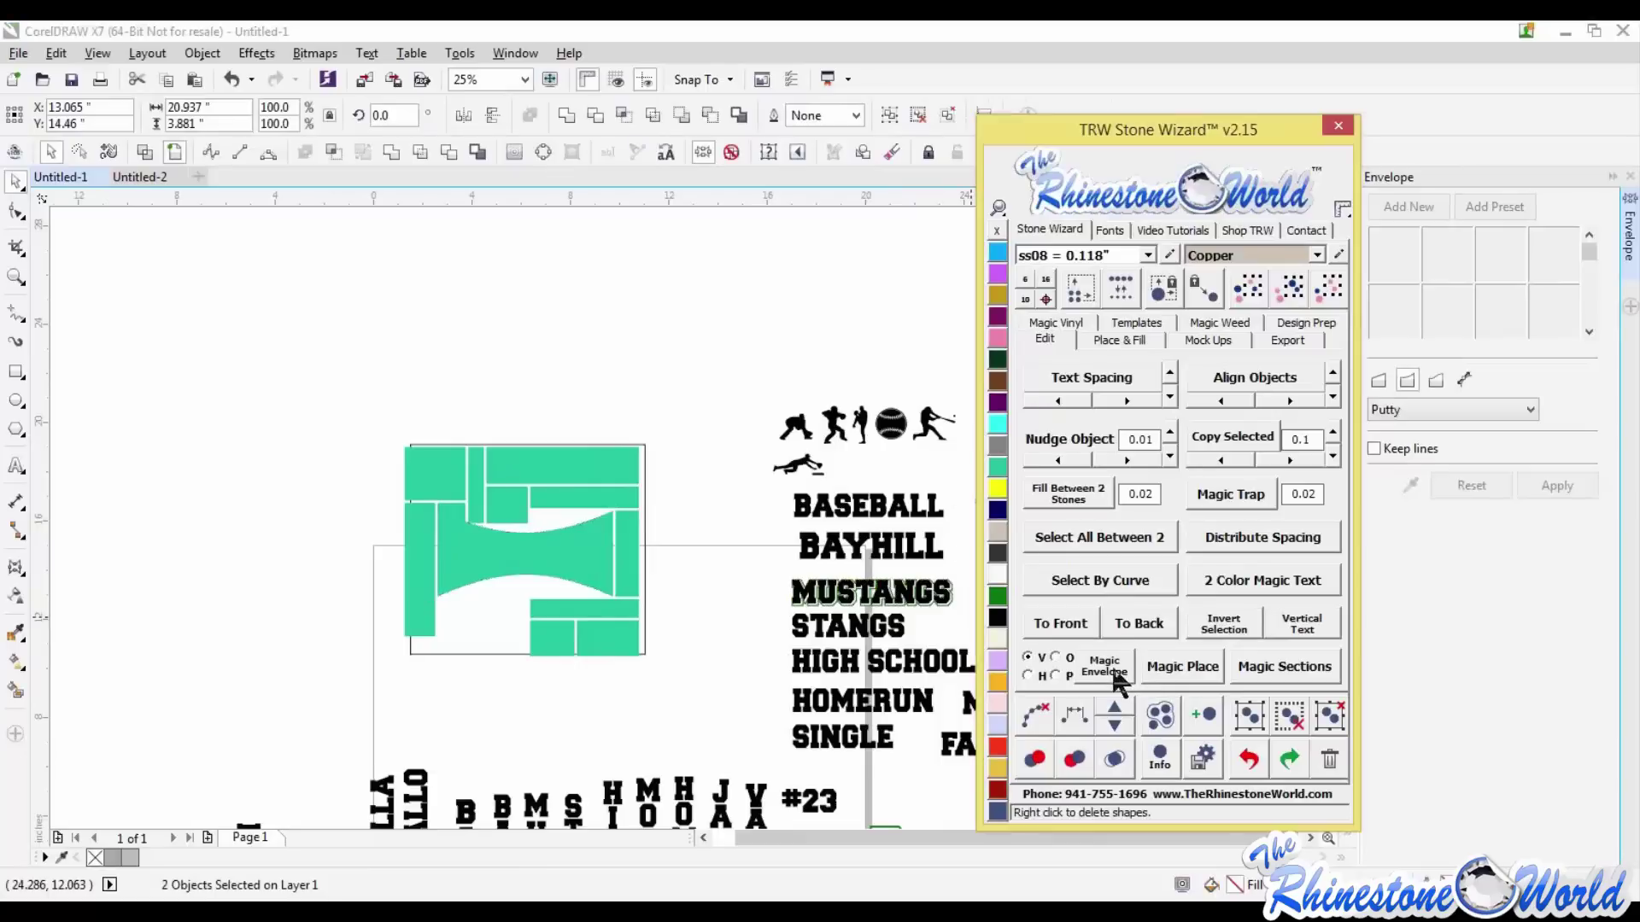
left_click(1111, 663)
scroll(562, 556, "up", 2)
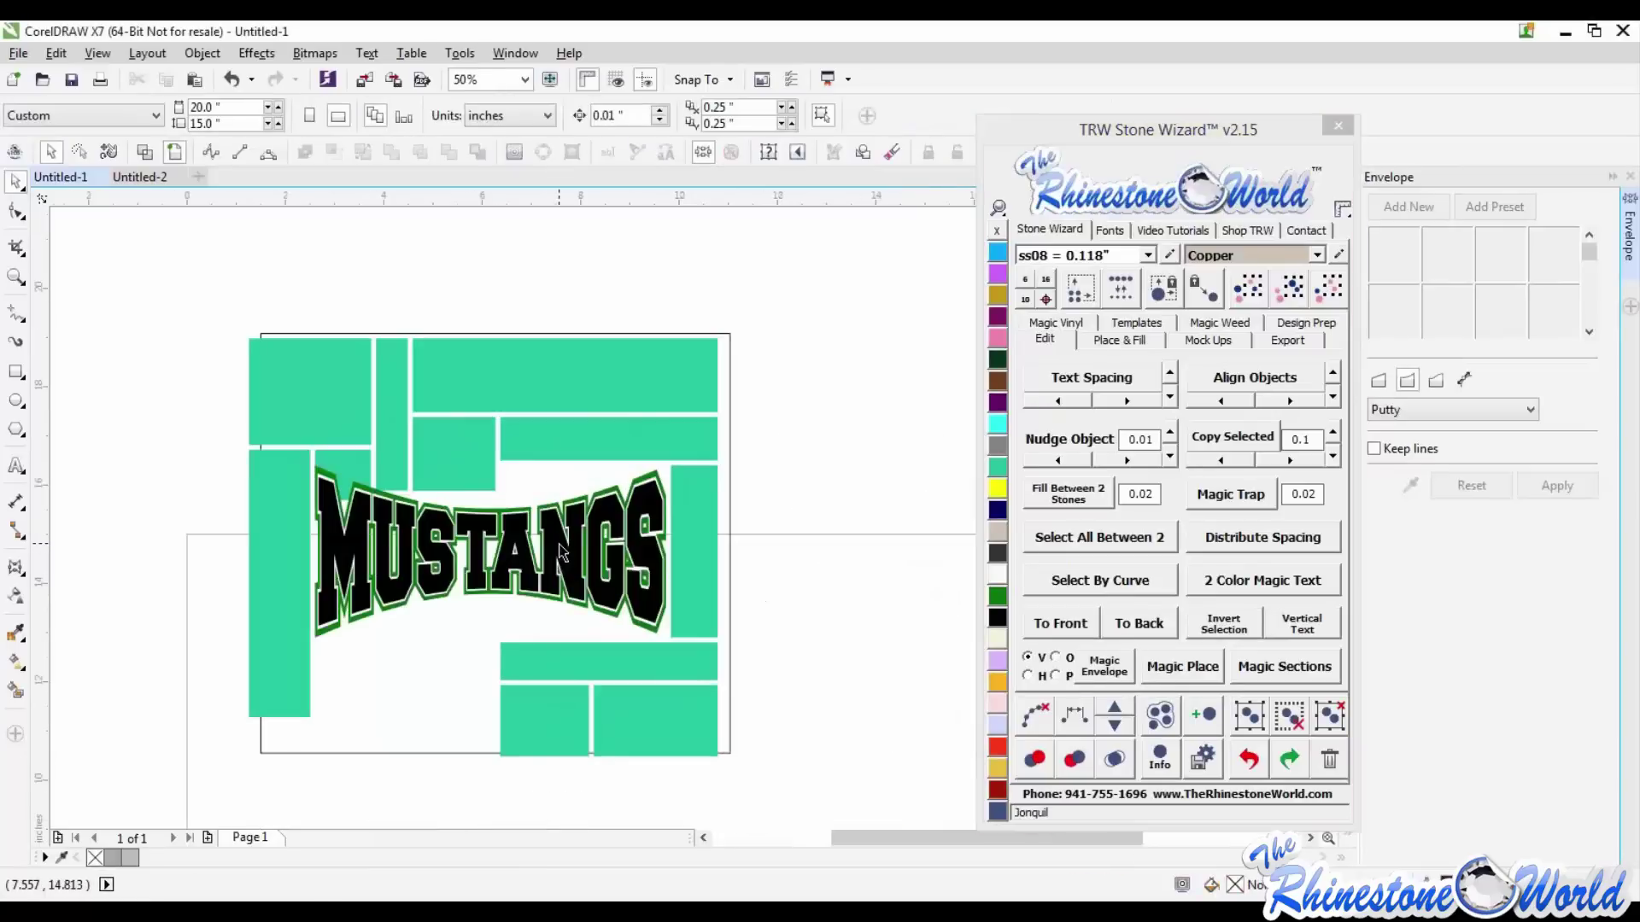
key("ctrl+z")
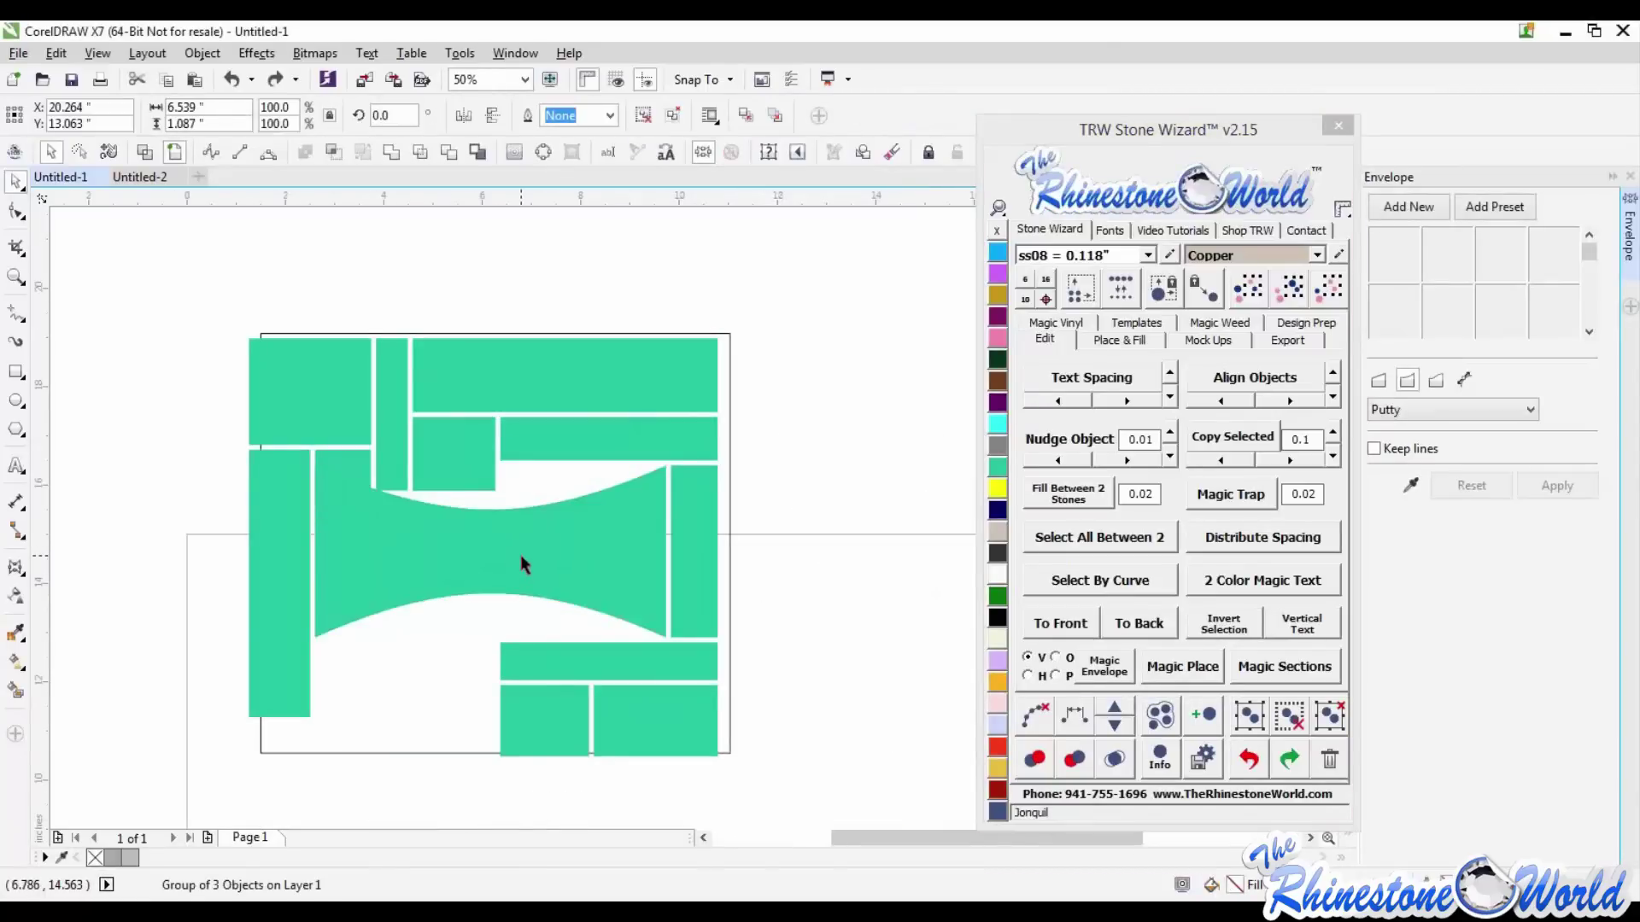
- Undo the inward curving of the central green shape
left_click(638, 544)
key("ctrl+z")
key("ctrl+z")
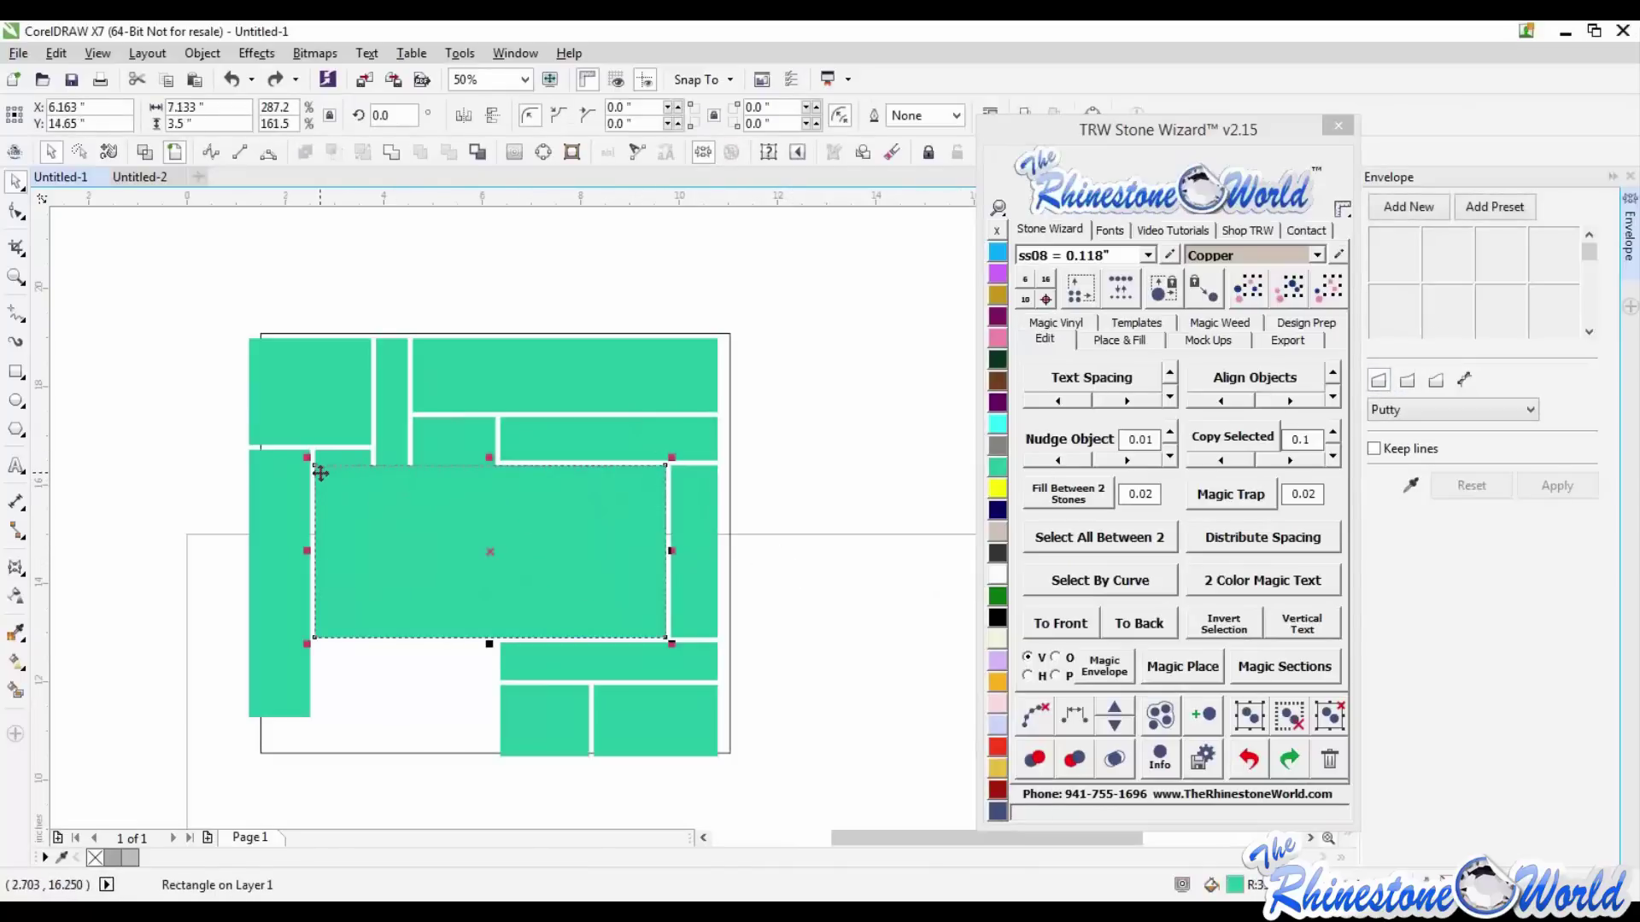
- Bend the central rectangle with a new envelope, dropping its left end and arching its middle, and move it above the layout
left_click(1405, 208)
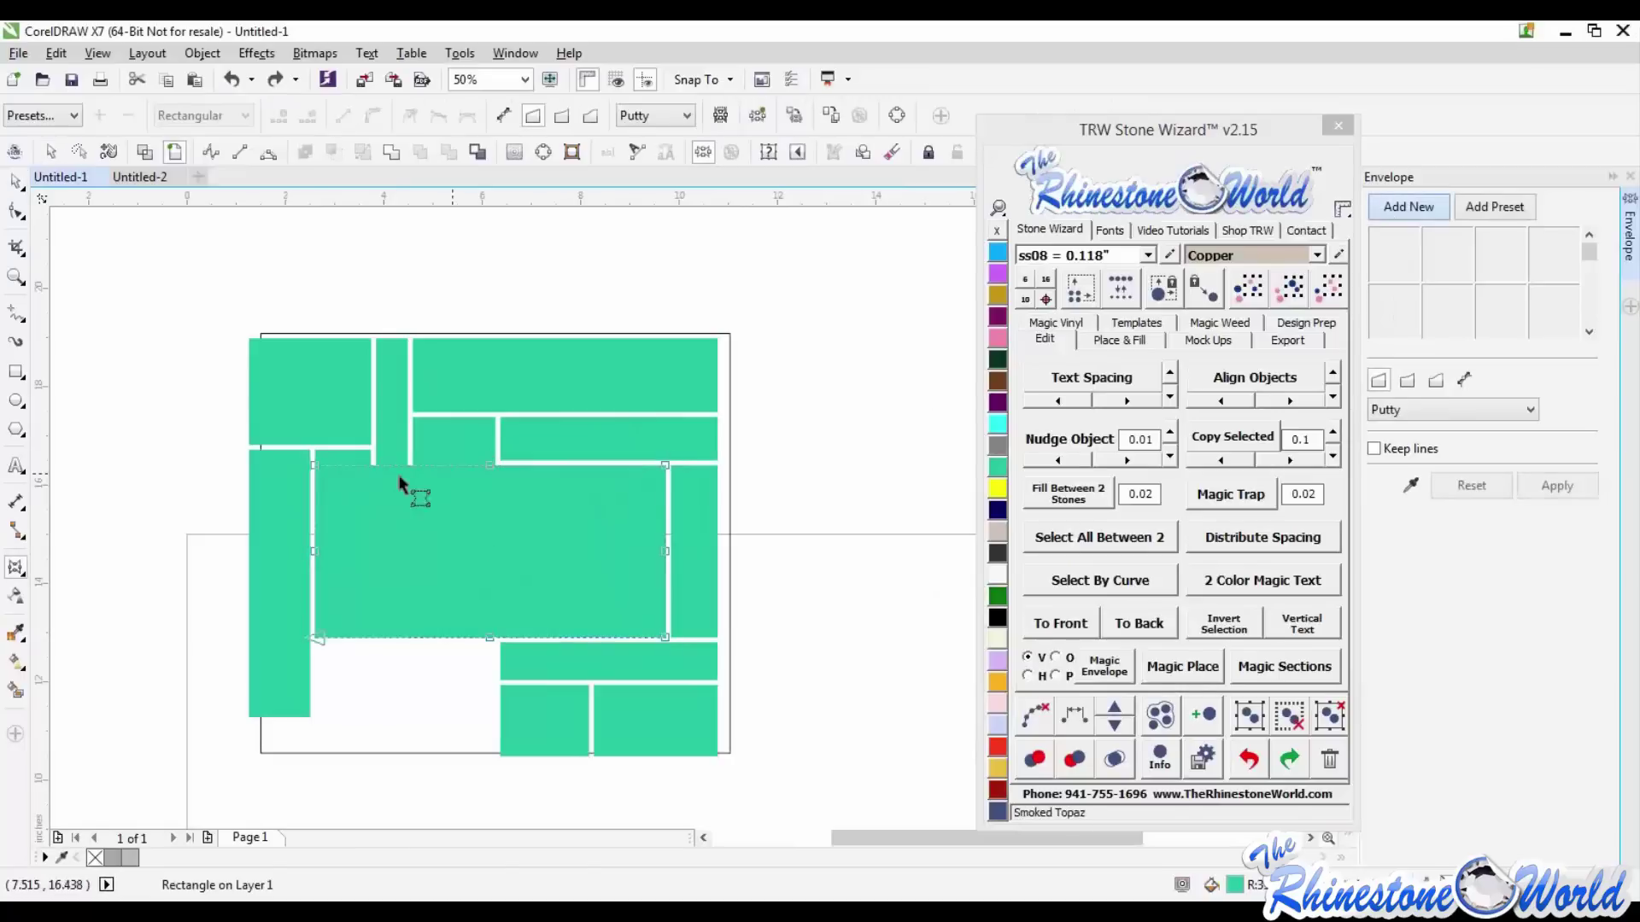
left_click_drag(315, 465, 315, 515)
left_click_drag(490, 665, 487, 622)
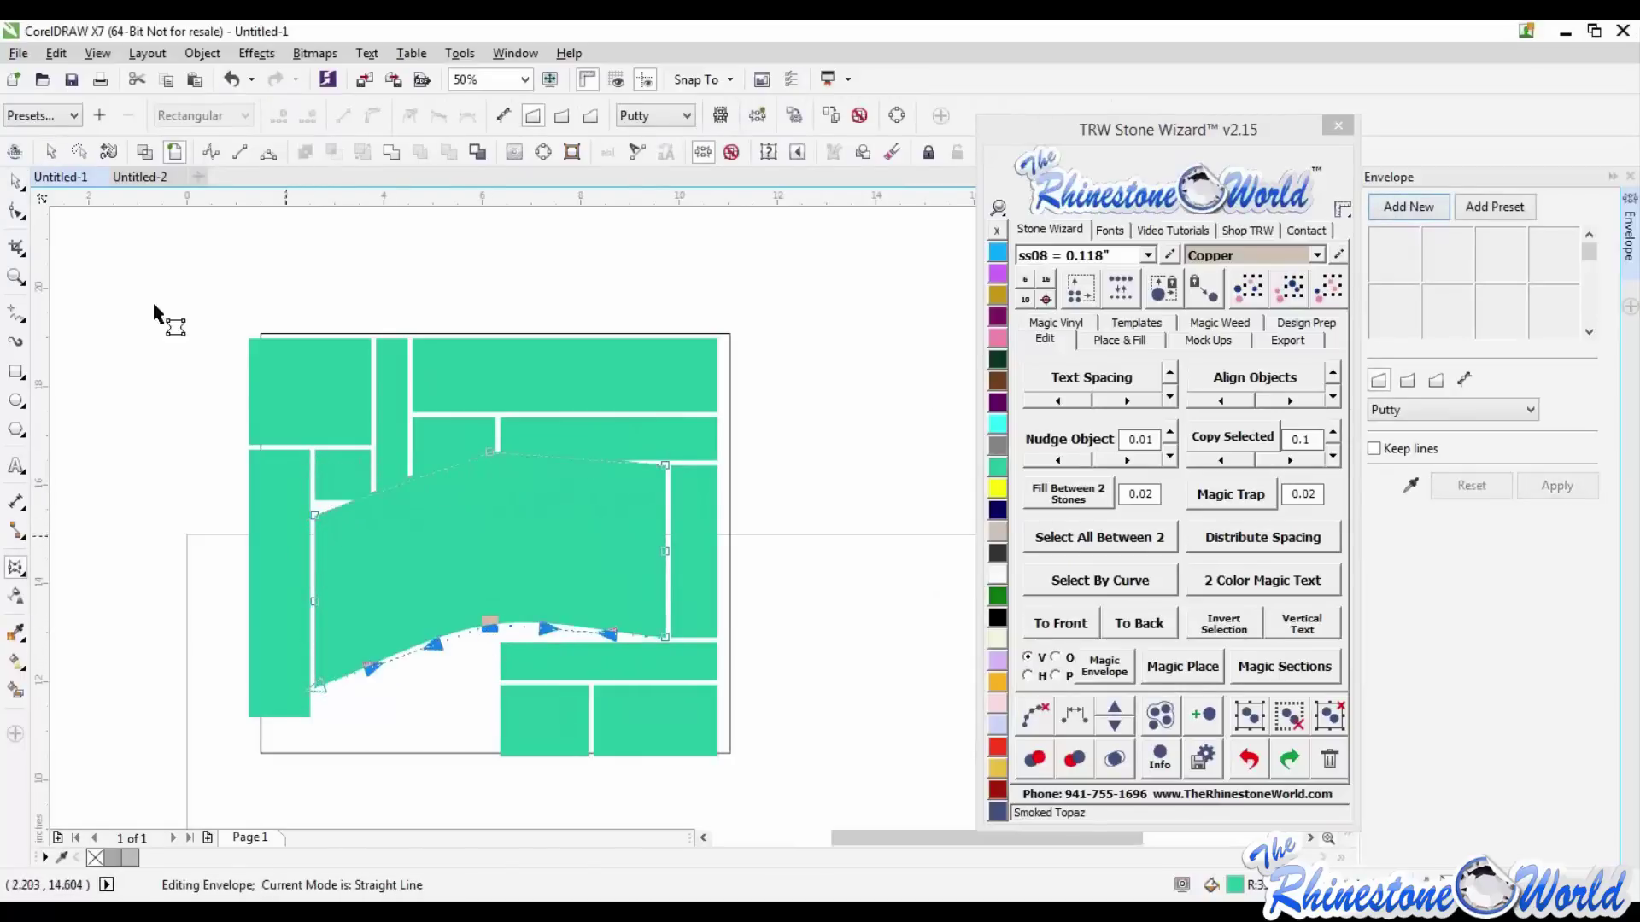
left_click(15, 182)
left_click_drag(488, 696, 542, 399)
scroll(542, 597, "down", 1)
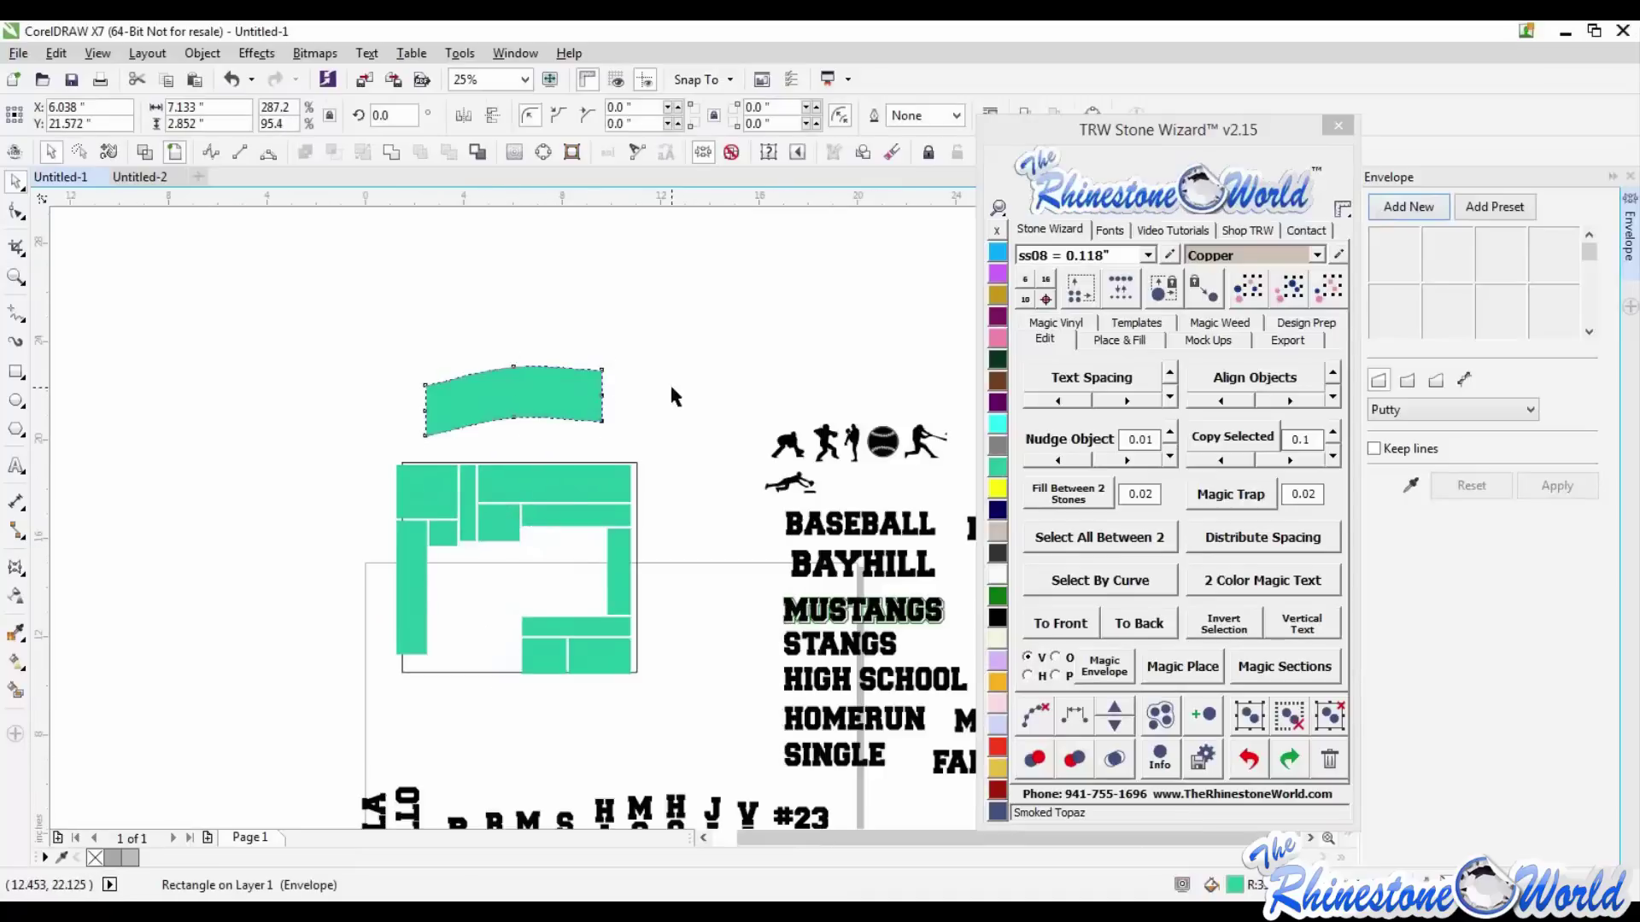
- Try fitting the MUSTANGS text into the arched shape with Magic Envelope, and undo the fit
left_click(875, 624, "shift")
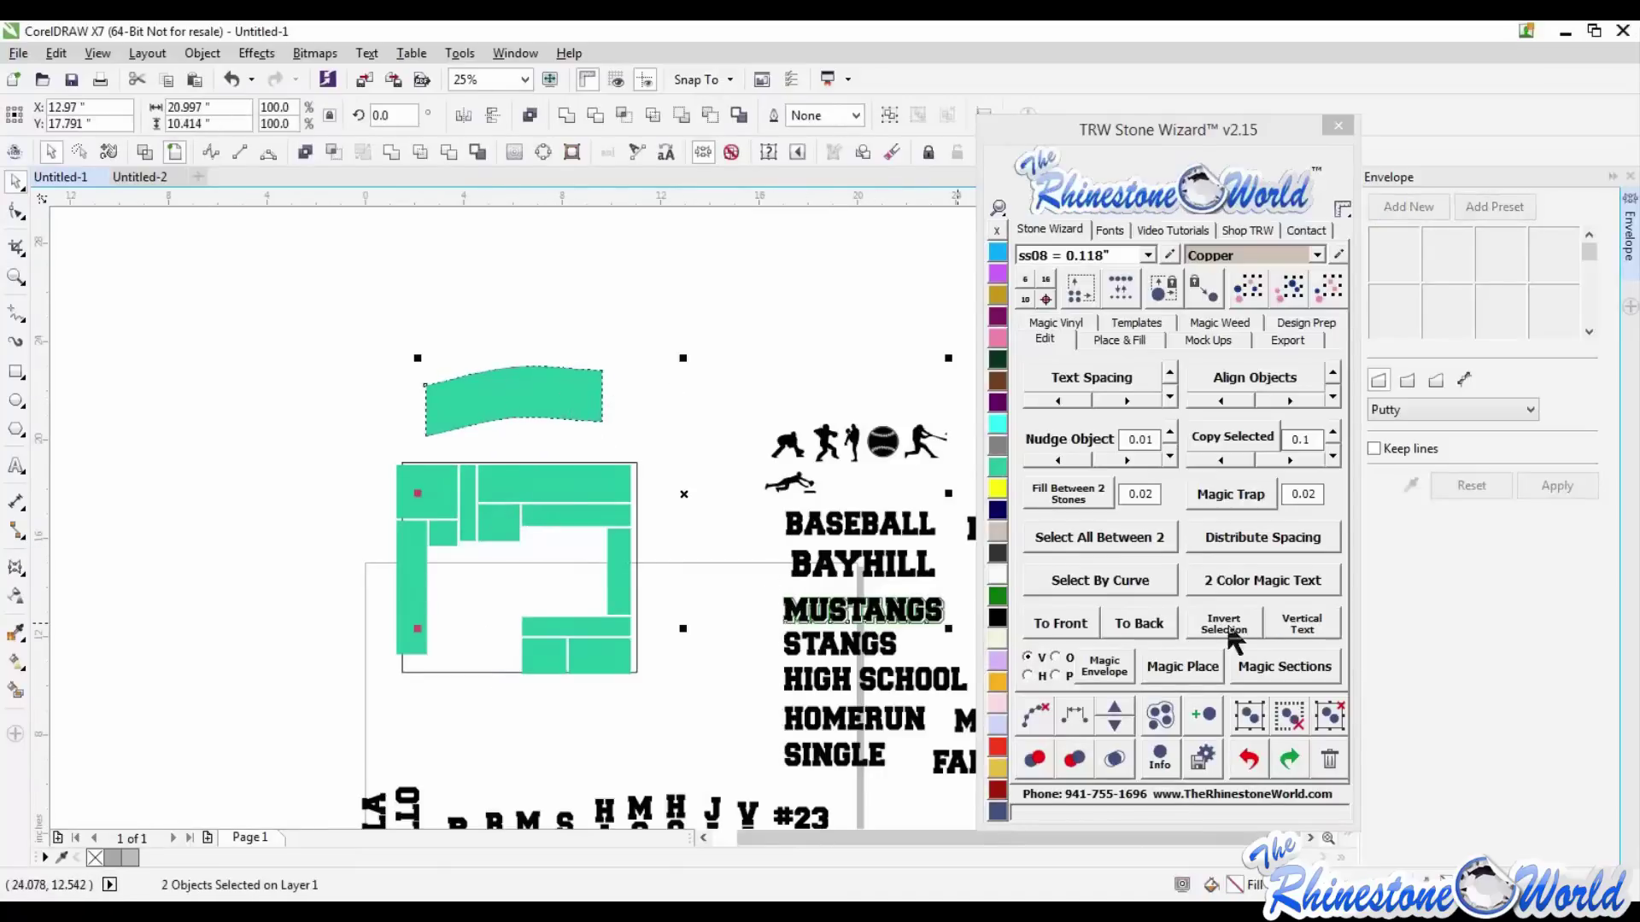
left_click(1119, 675)
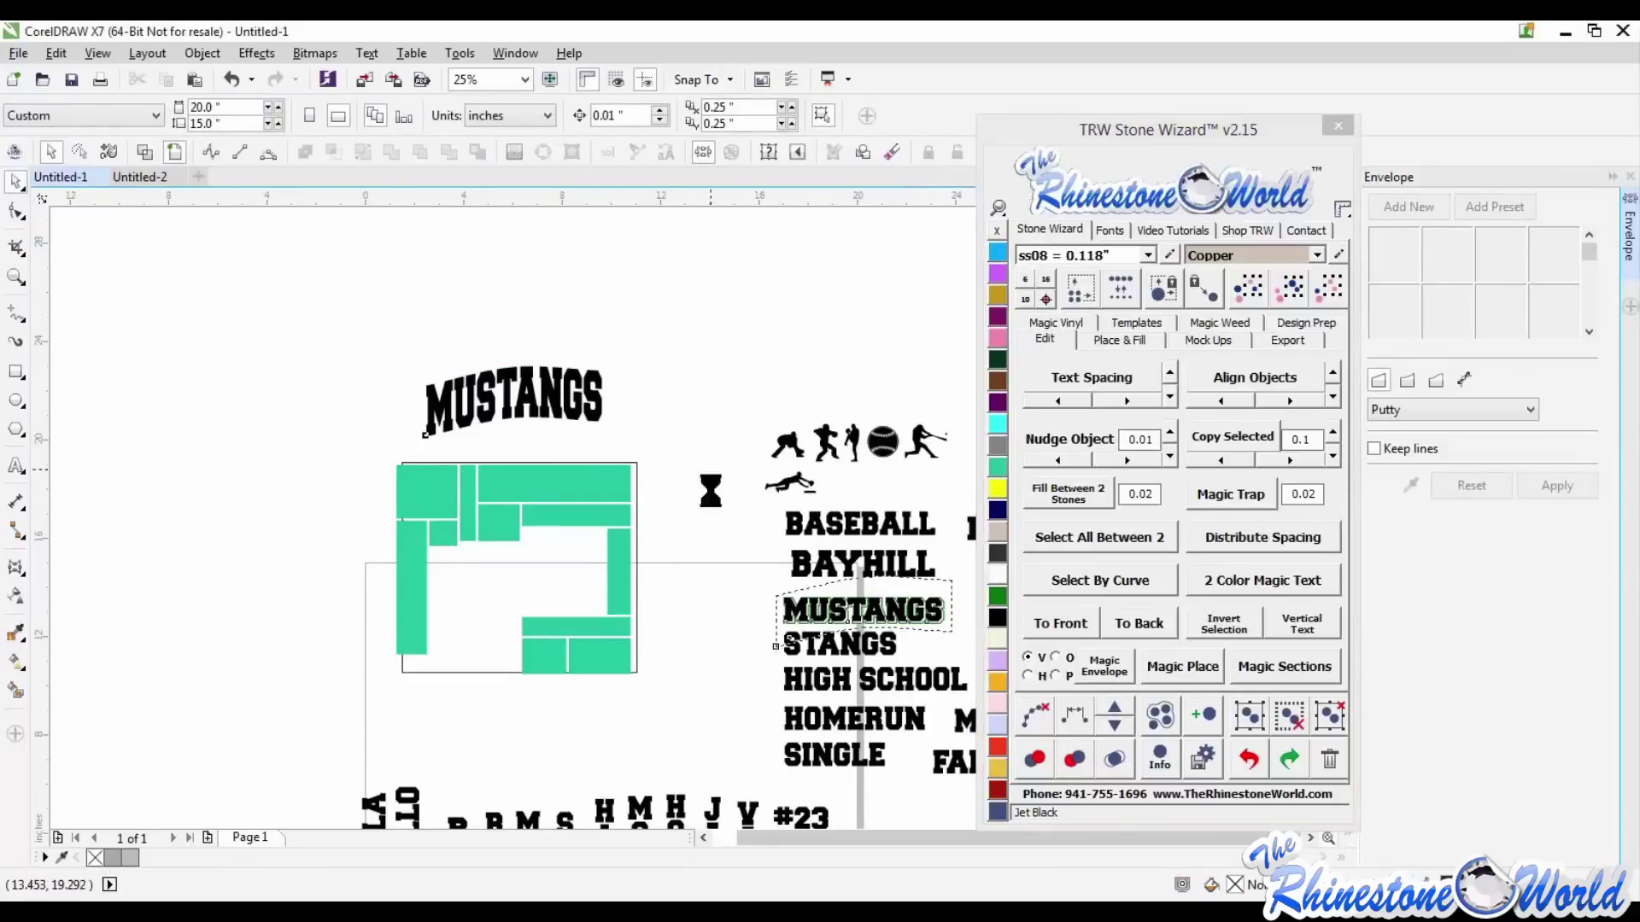
key("ctrl+z")
- Group the MUSTANGS text with its outlines and try fitting the group into the arched shape with Magic Envelope
left_click_drag(755, 582, 961, 636)
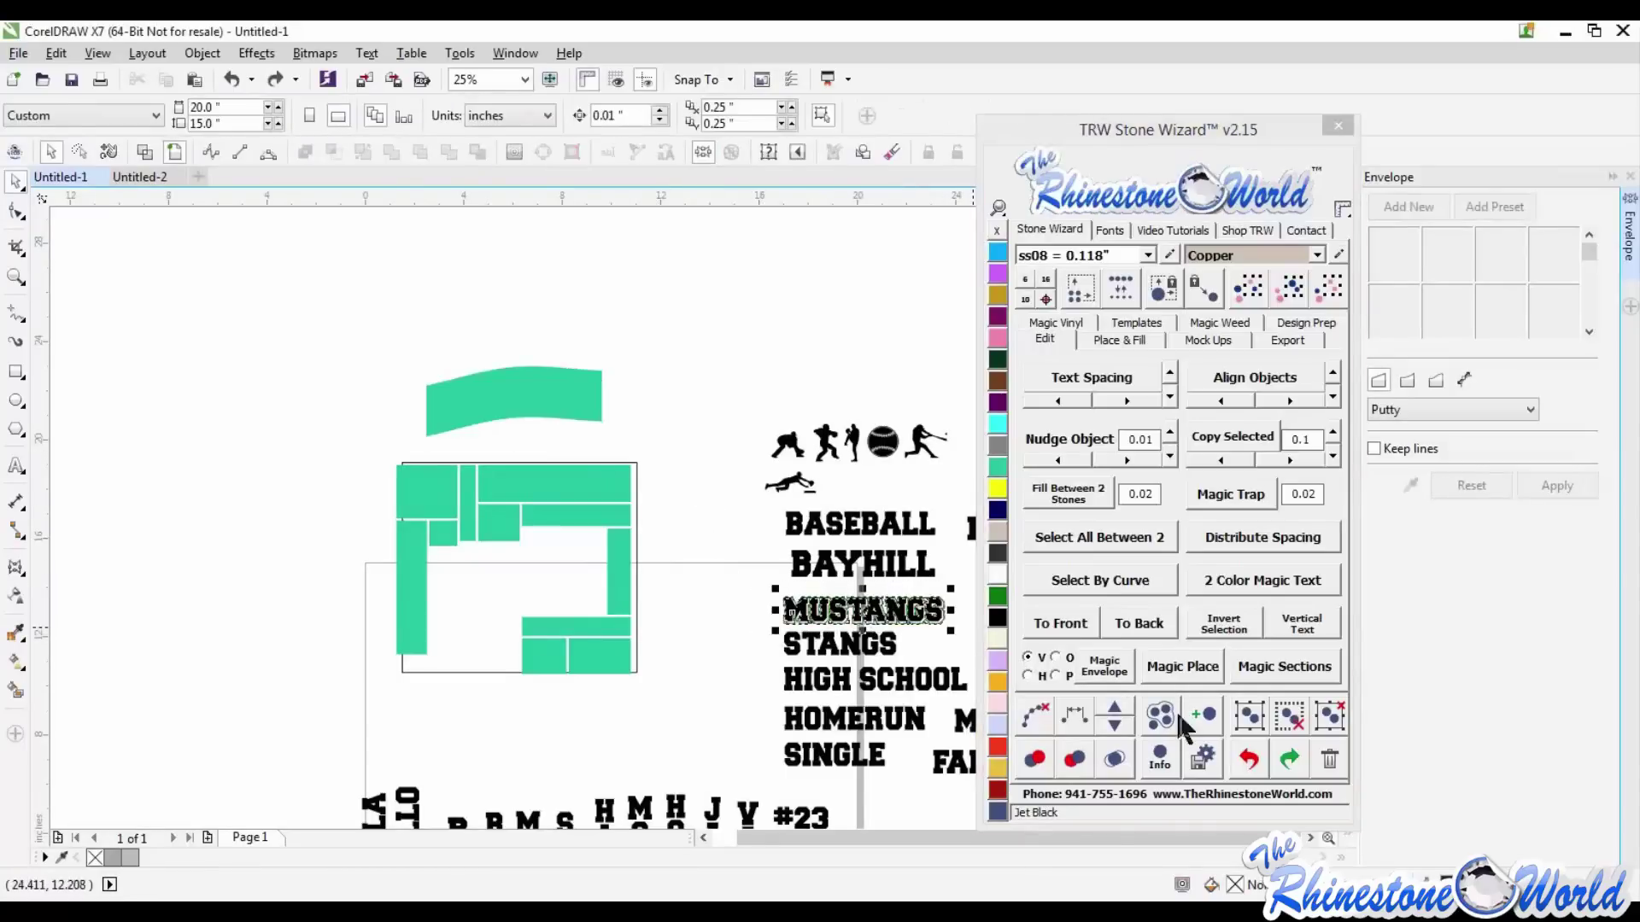
left_click(1253, 716)
left_click(576, 398)
left_click(871, 612, "shift")
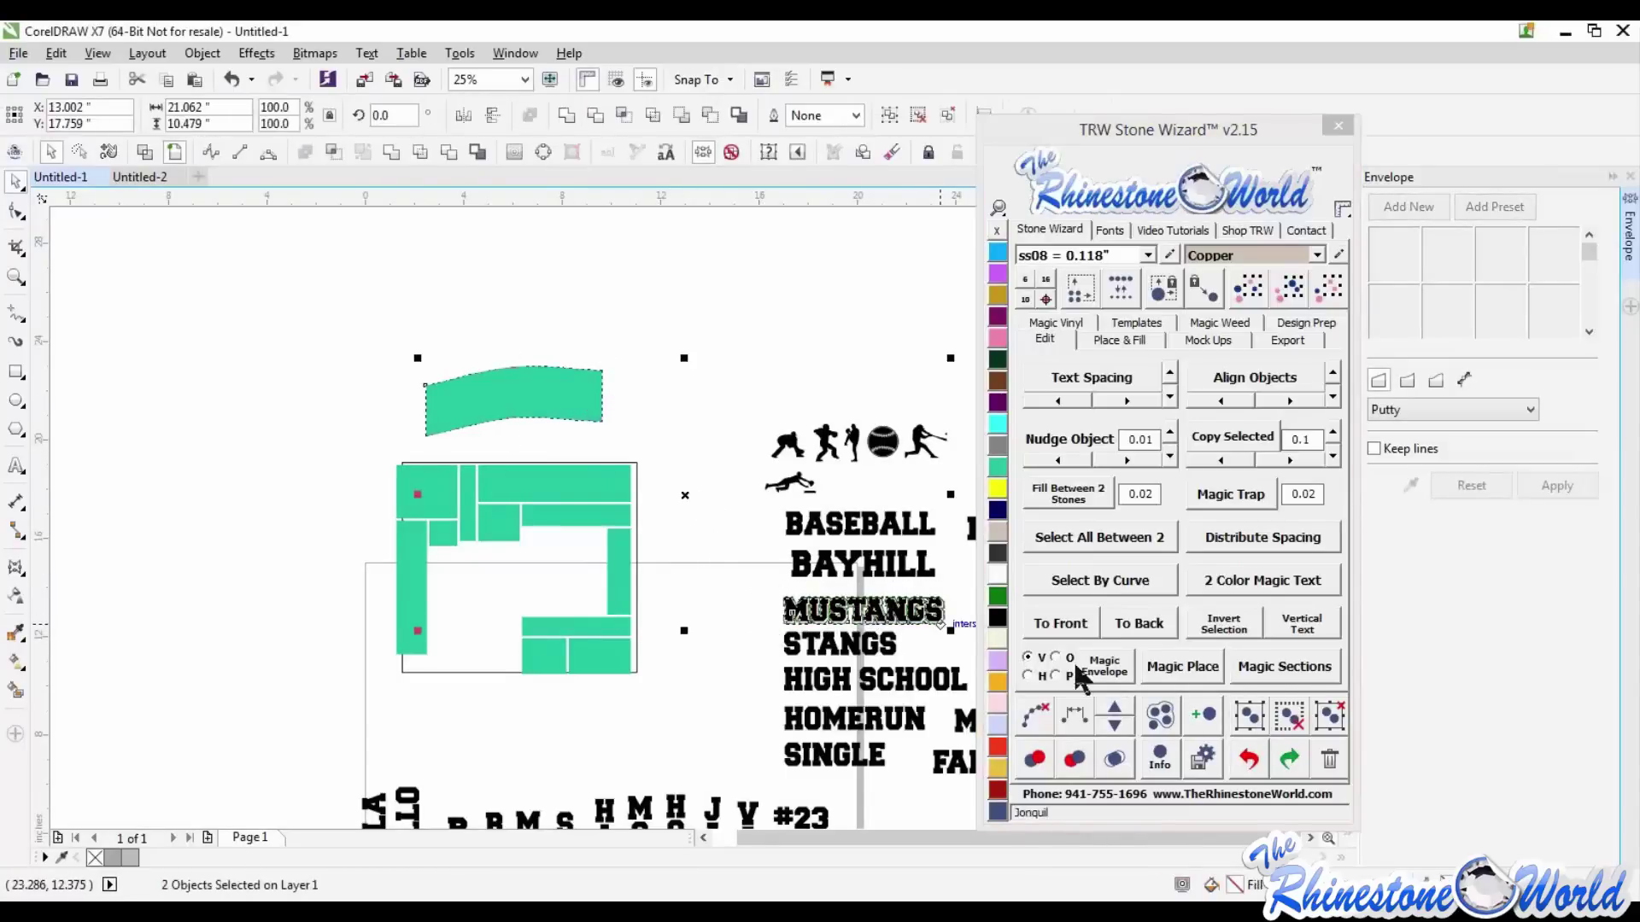
left_click(1119, 668)
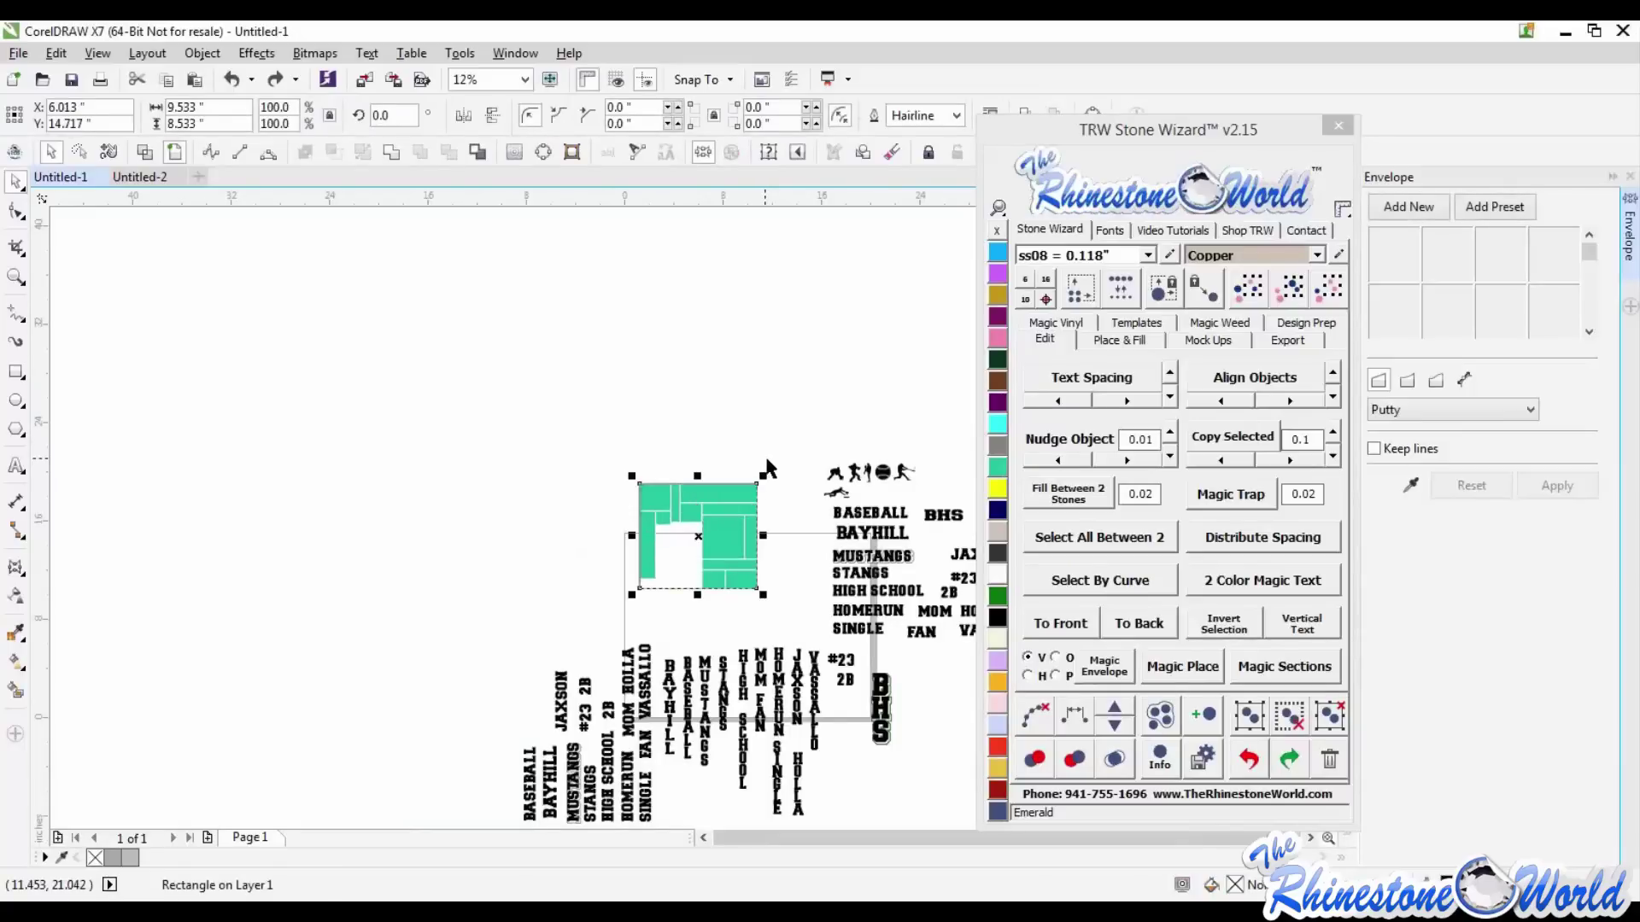
- Extend the horizontal strip beneath the large central block leftward to line up with the square block in the second row
left_click(776, 532)
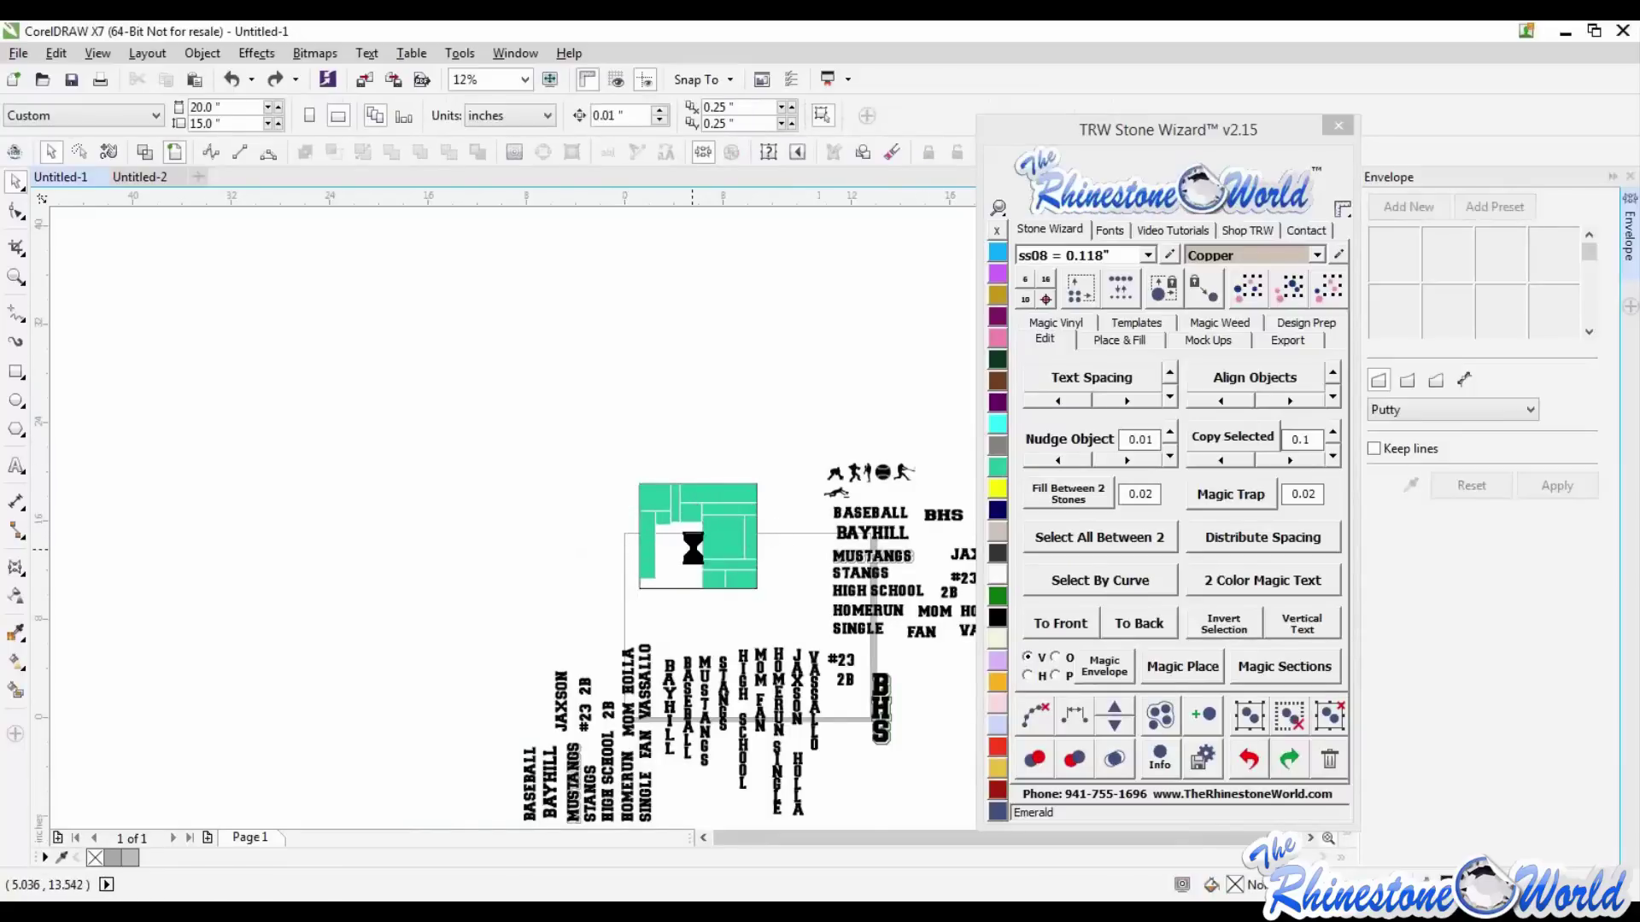
scroll(696, 545, "up", 4)
left_click(749, 629)
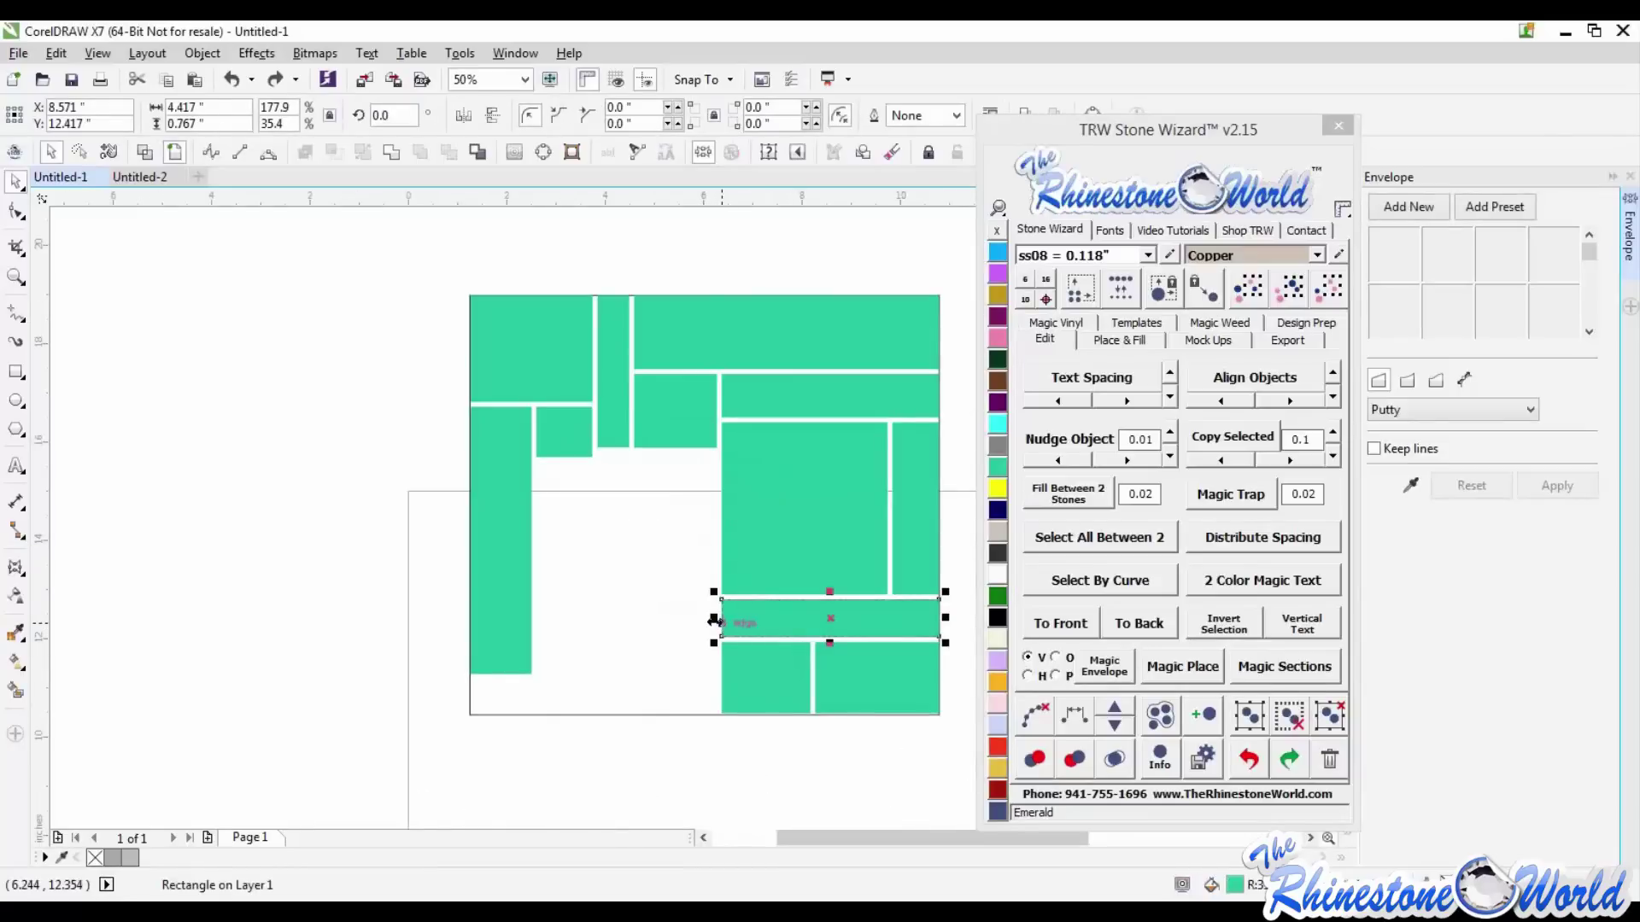
left_click_drag(714, 616, 627, 626)
left_click(618, 478)
- Stretch the small block beside the tall left column downward to about 1.4 inches tall
scroll(610, 459, "up", 2)
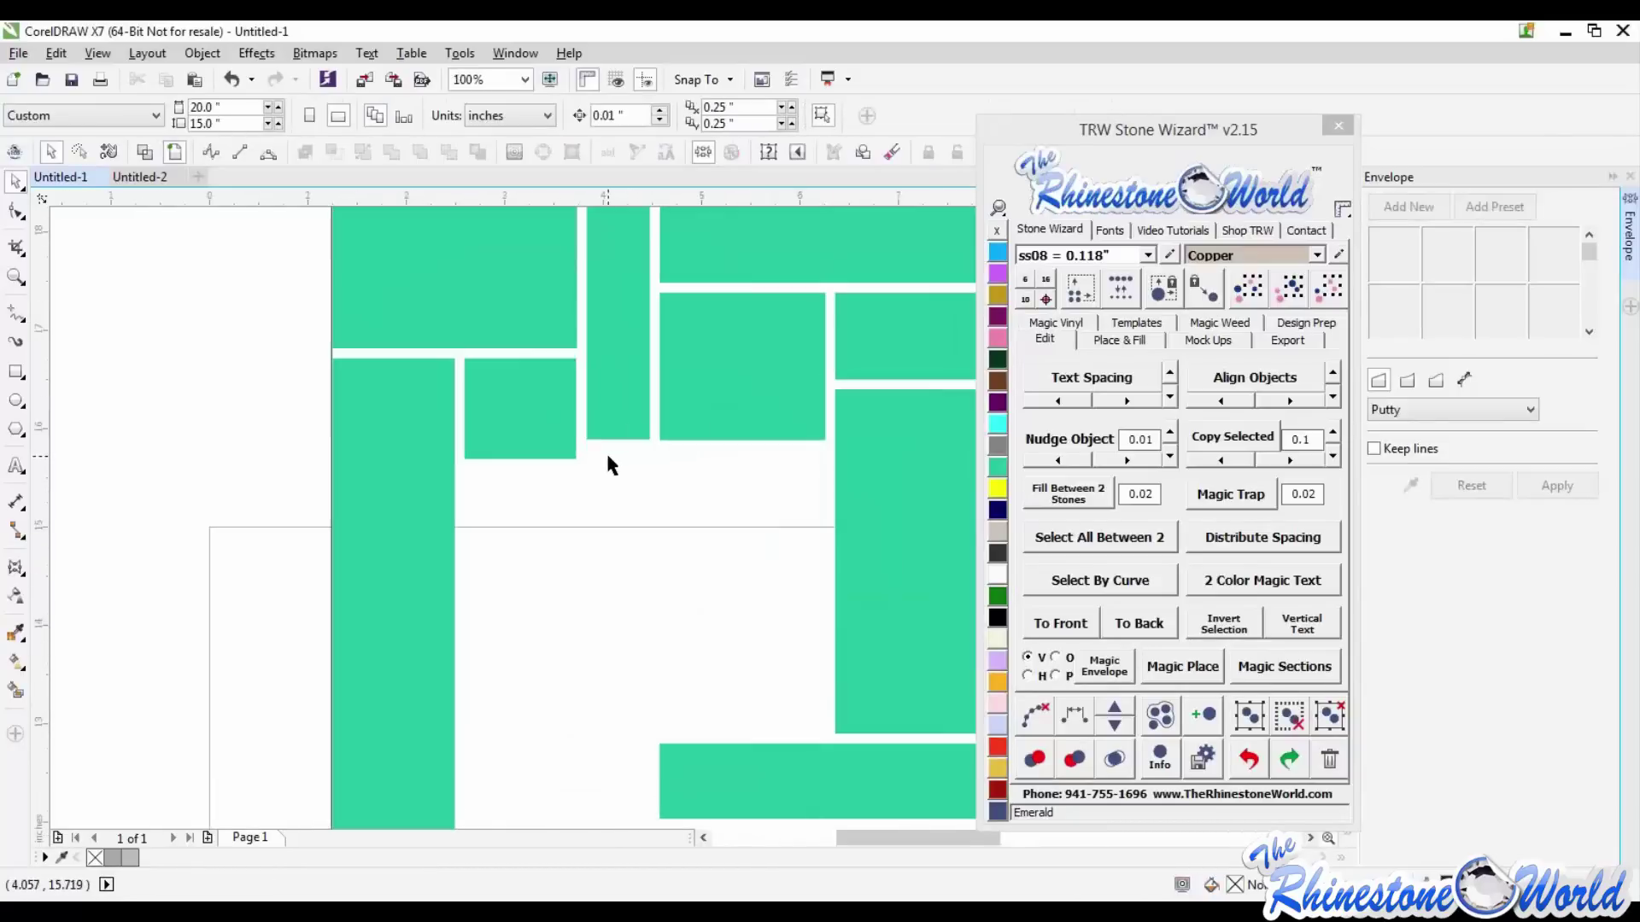
left_click(542, 430)
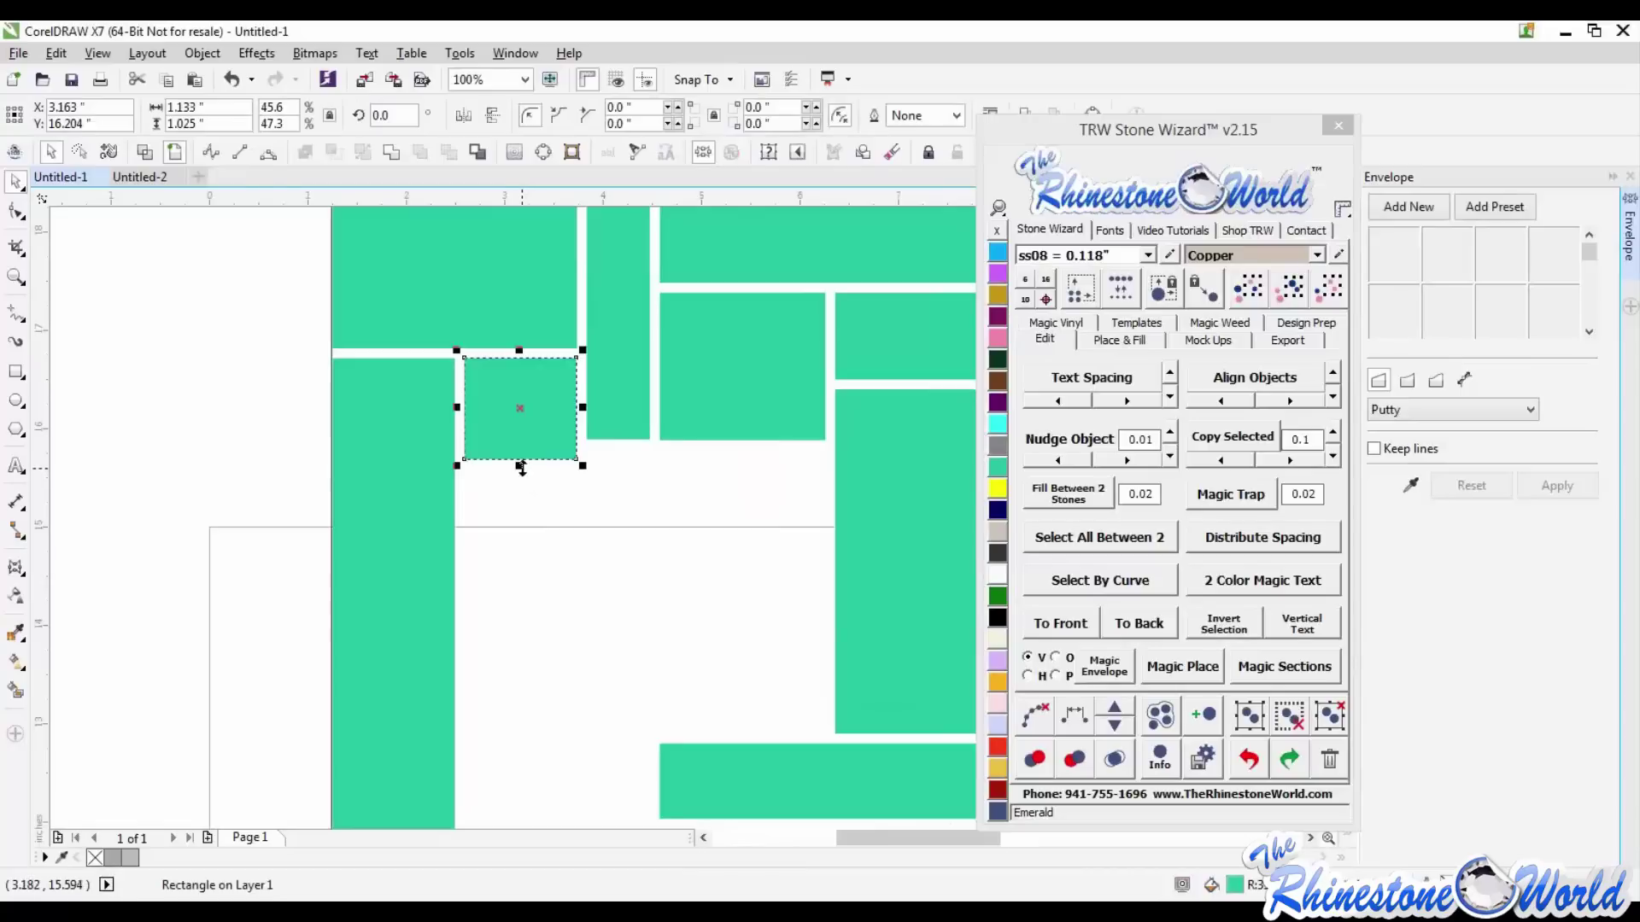
left_click_drag(521, 467, 520, 503)
left_click(265, 504)
left_click(542, 456)
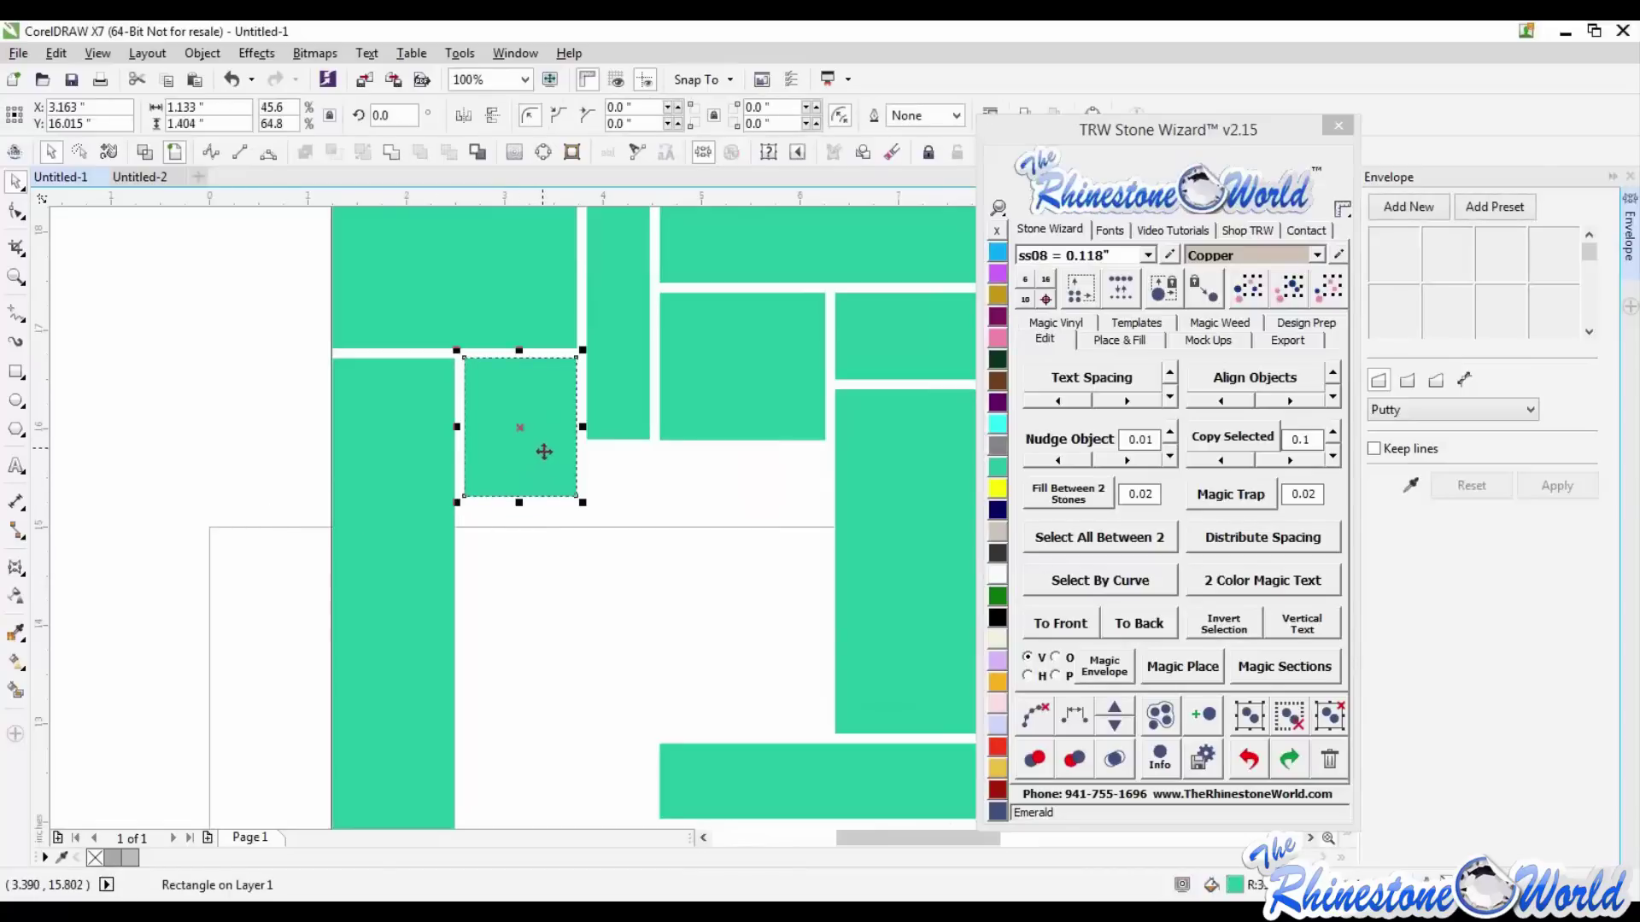
- Copy the small block downward with 0.1 spacing and resize the copy into a strip about 3.68 by 1.04 inches
left_click(1333, 457)
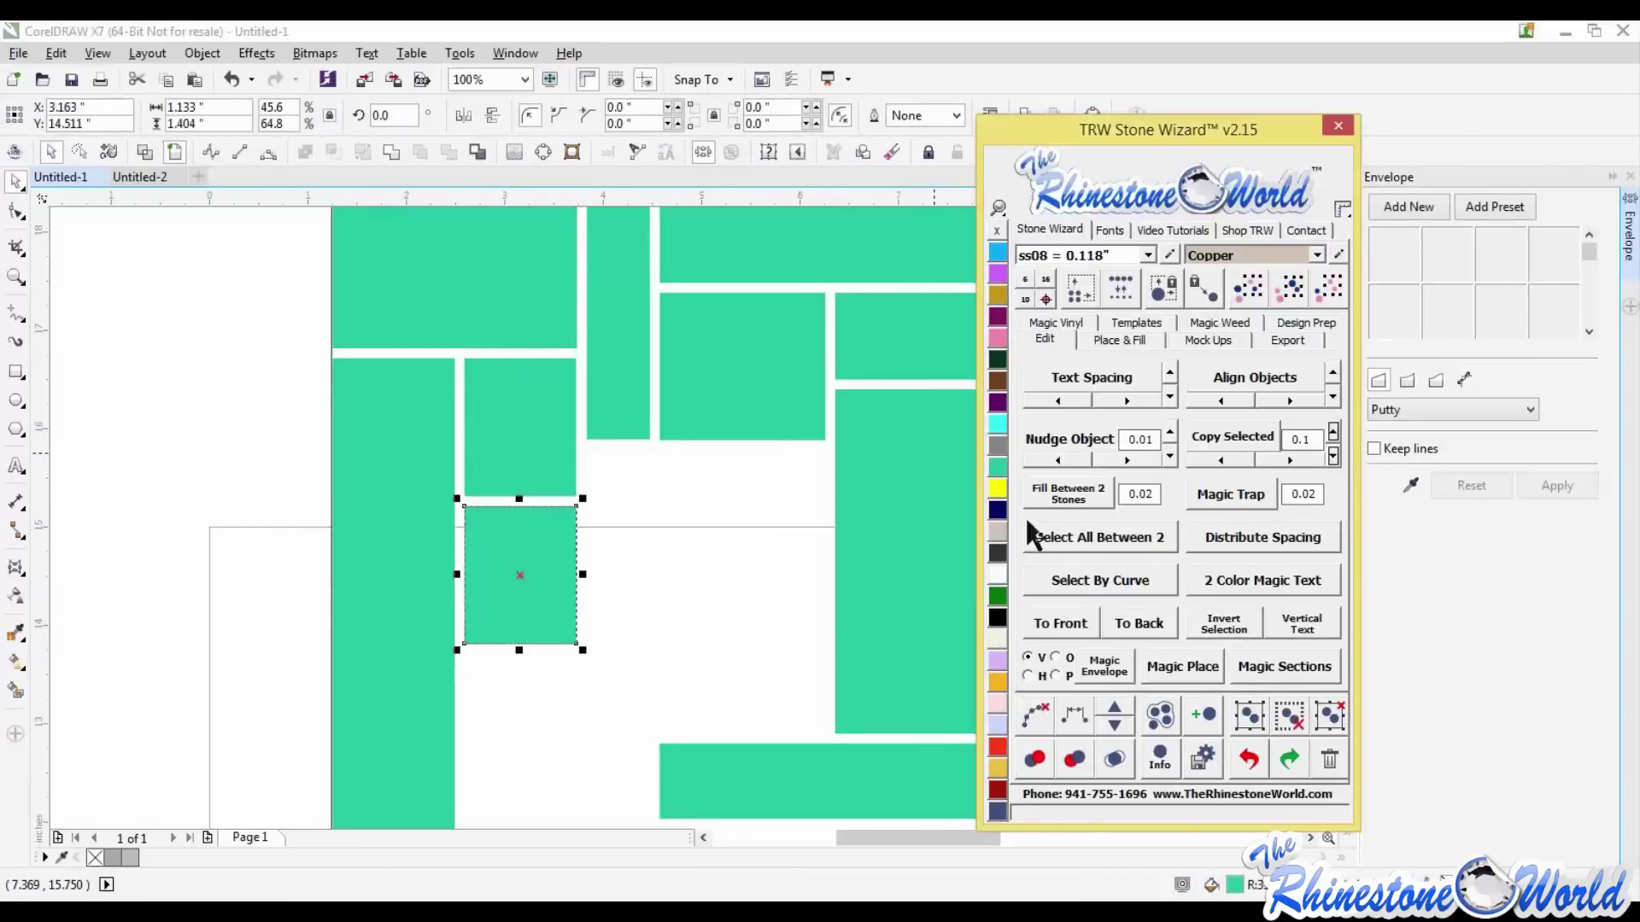
left_click_drag(519, 650, 516, 609)
left_click_drag(576, 557, 834, 560)
- Copy the square block downward with 0.1 spacing and resize the copy to fill the thin gap above the new strip
left_click(748, 439)
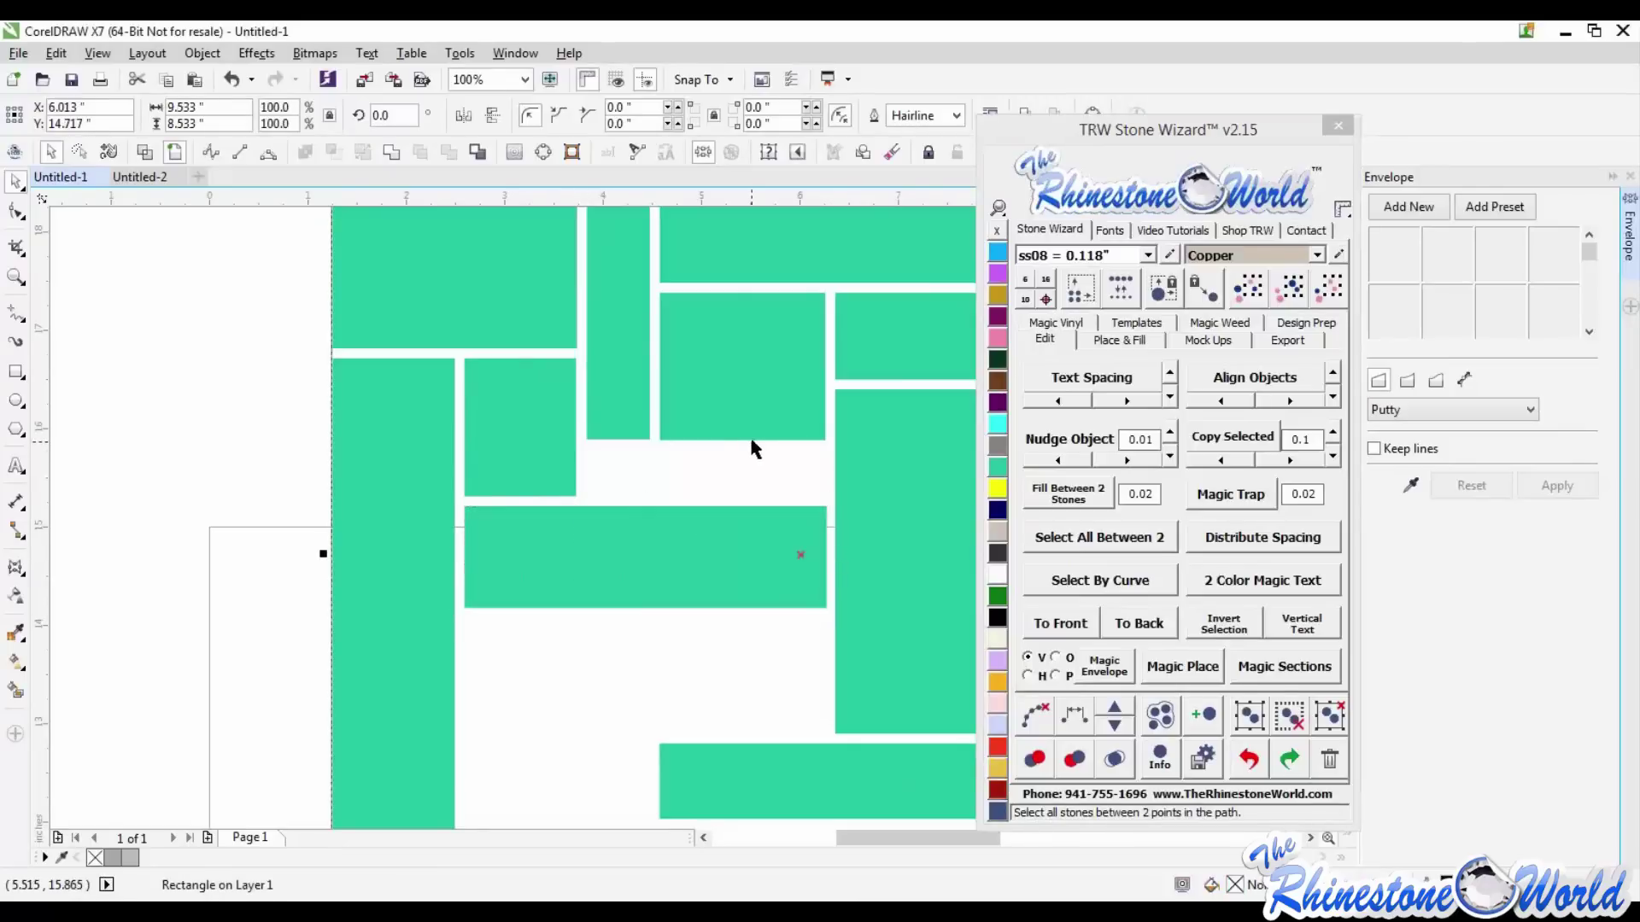
left_click(1332, 457)
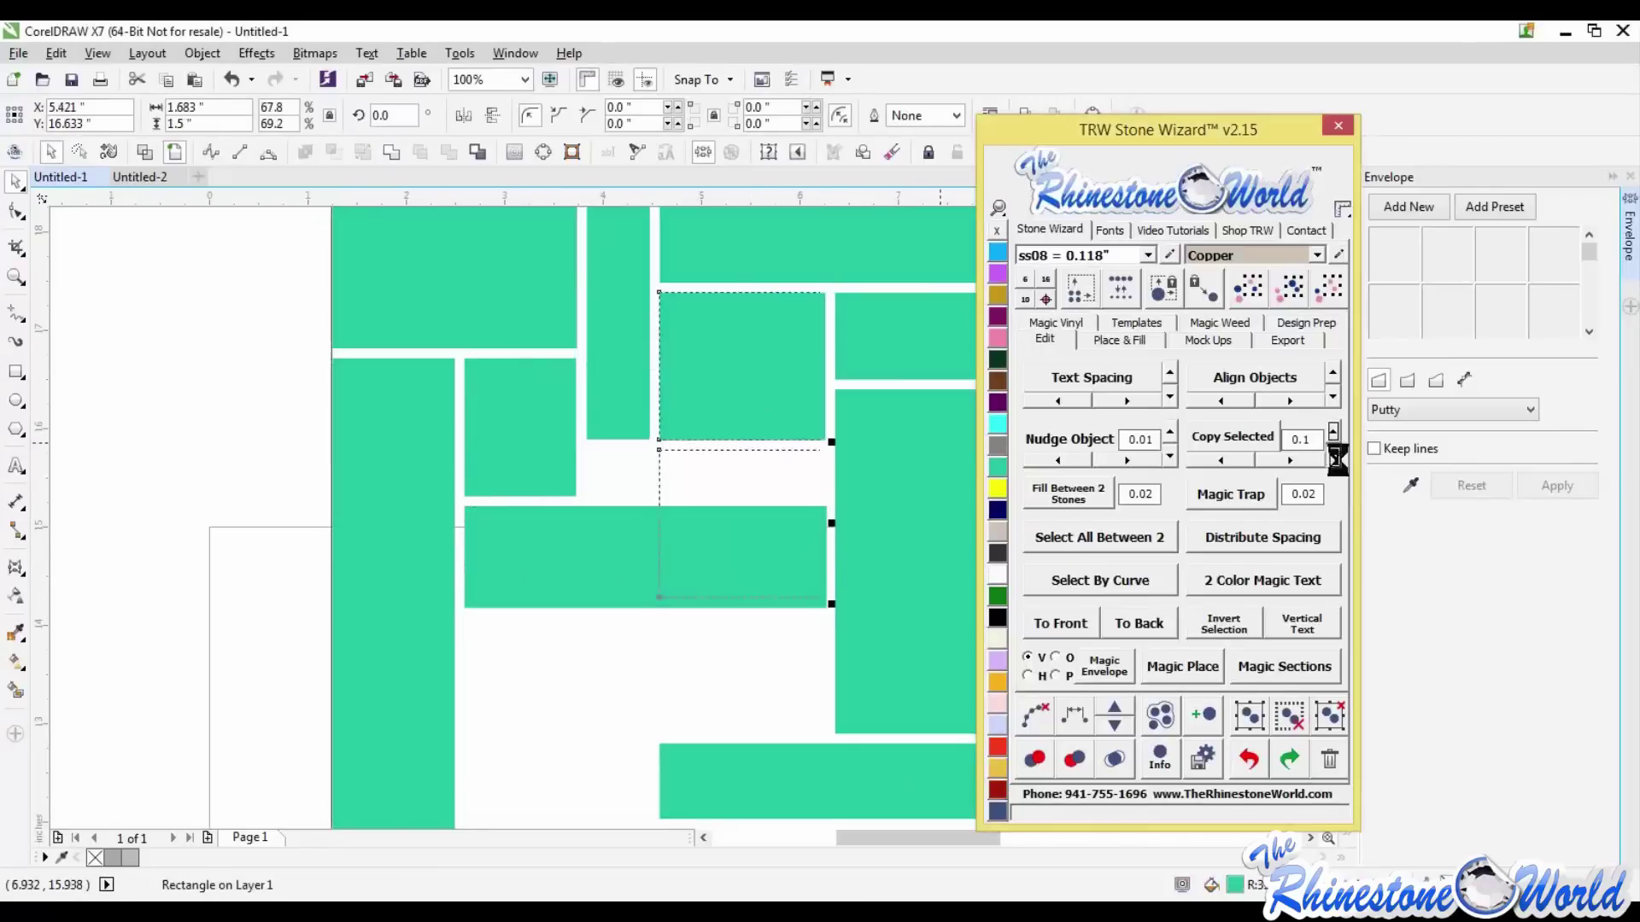
left_click_drag(741, 606, 750, 504)
left_click_drag(658, 474, 577, 476)
left_click(618, 633)
- Narrow the leftmost block of the bottom row to about 0.63 inches wide
scroll(622, 546, "down", 4)
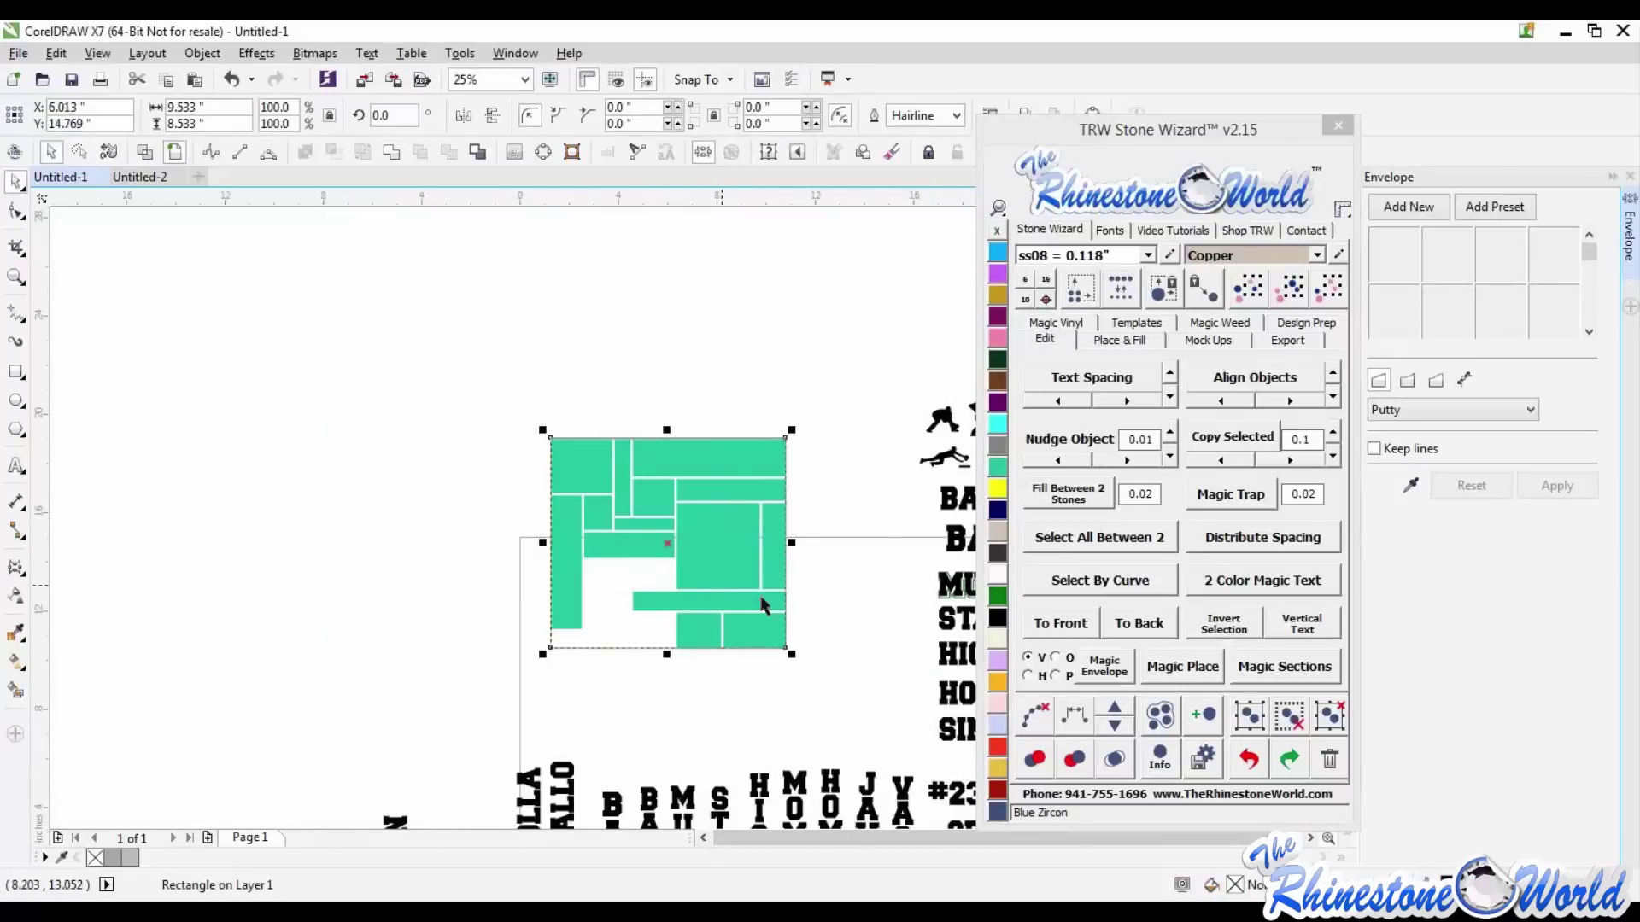
left_click(780, 694)
scroll(612, 588, "up", 1)
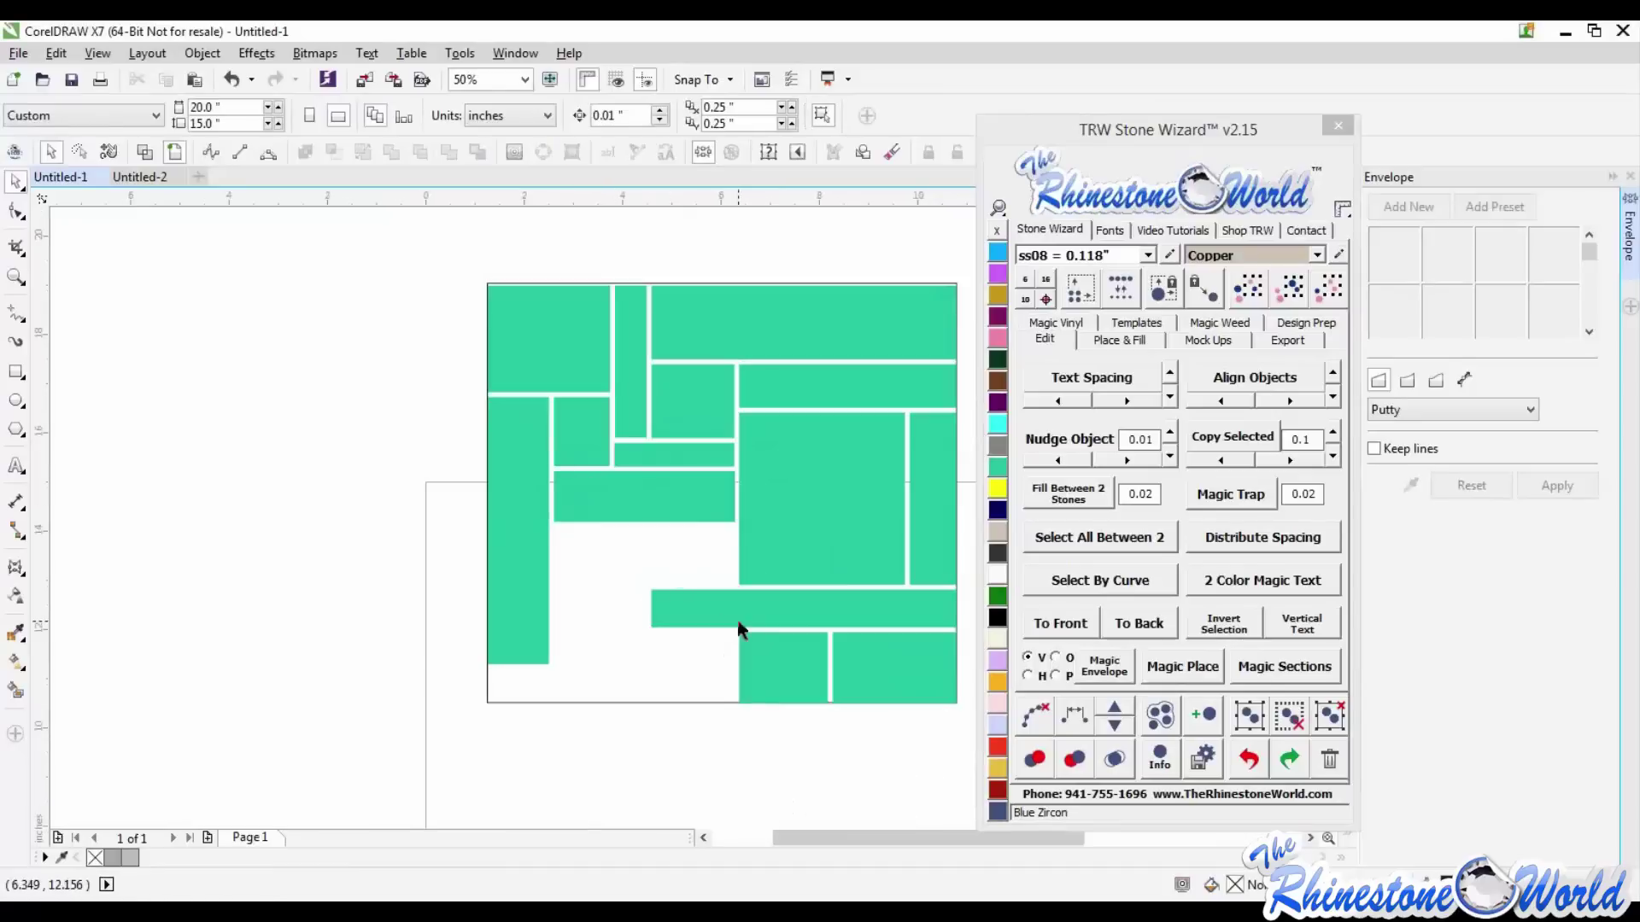
left_click(755, 683)
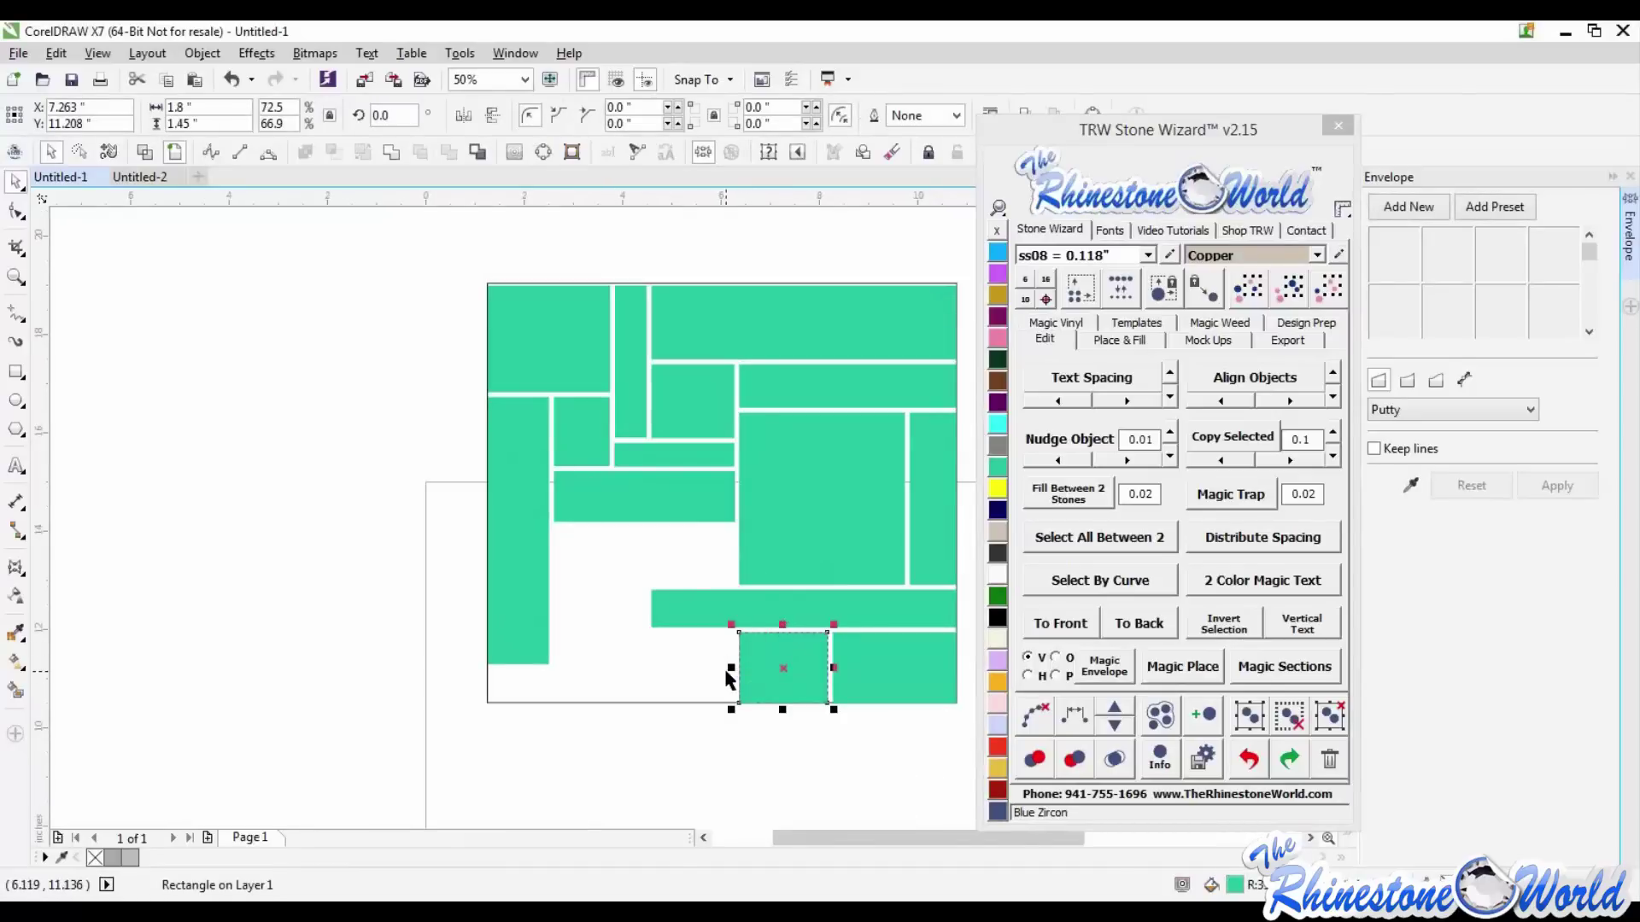
left_click_drag(731, 668, 797, 668)
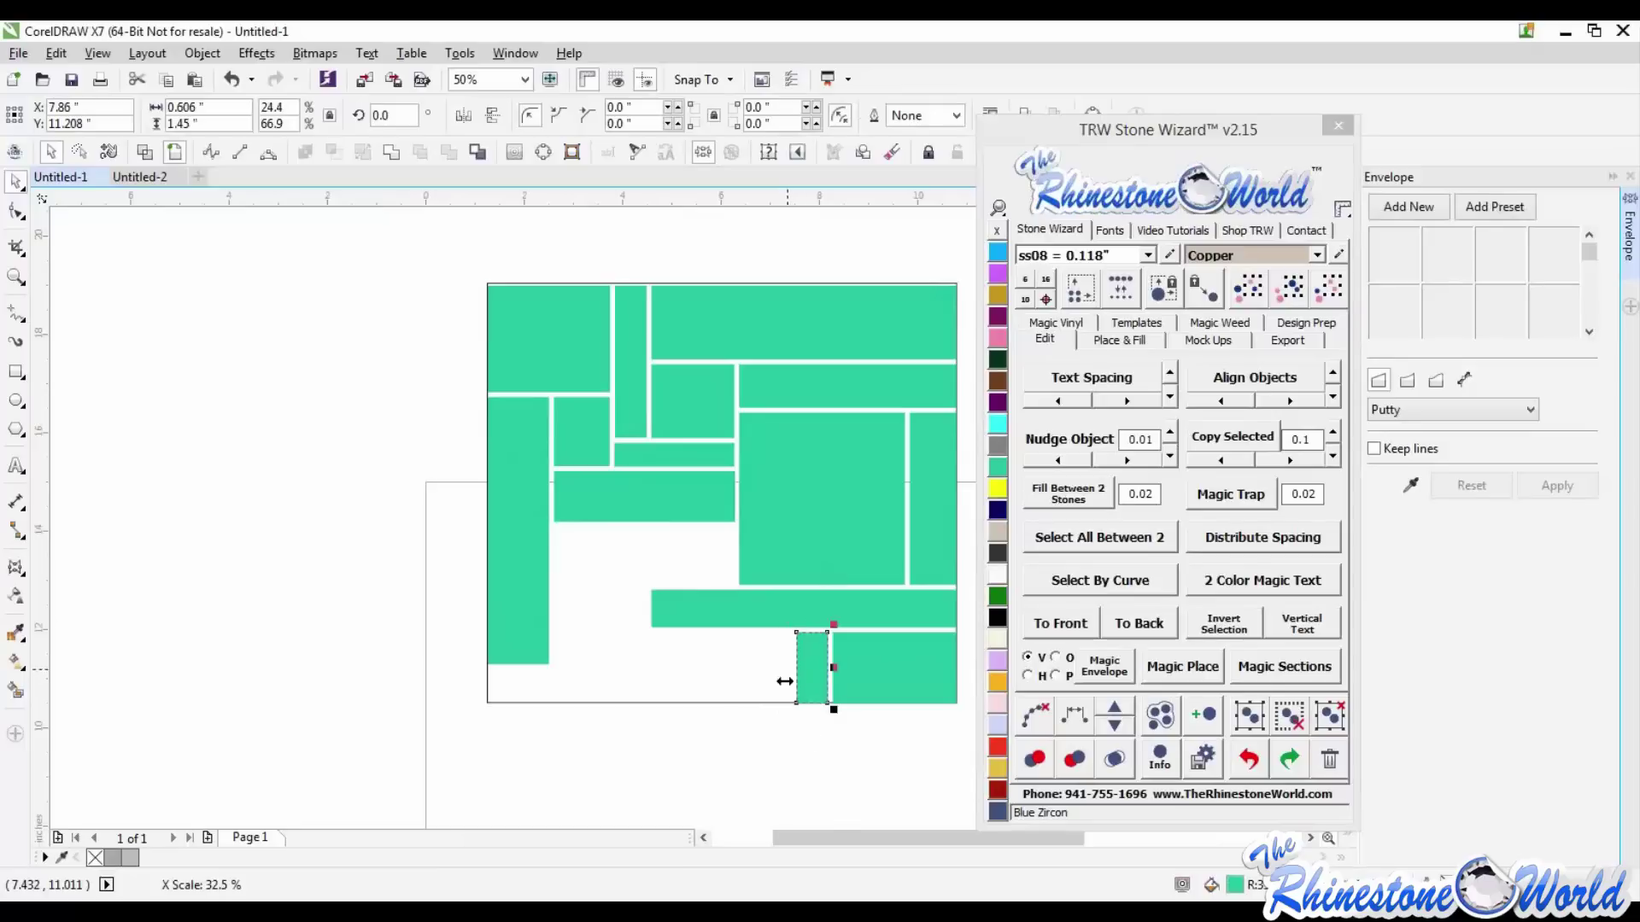
key("Escape")
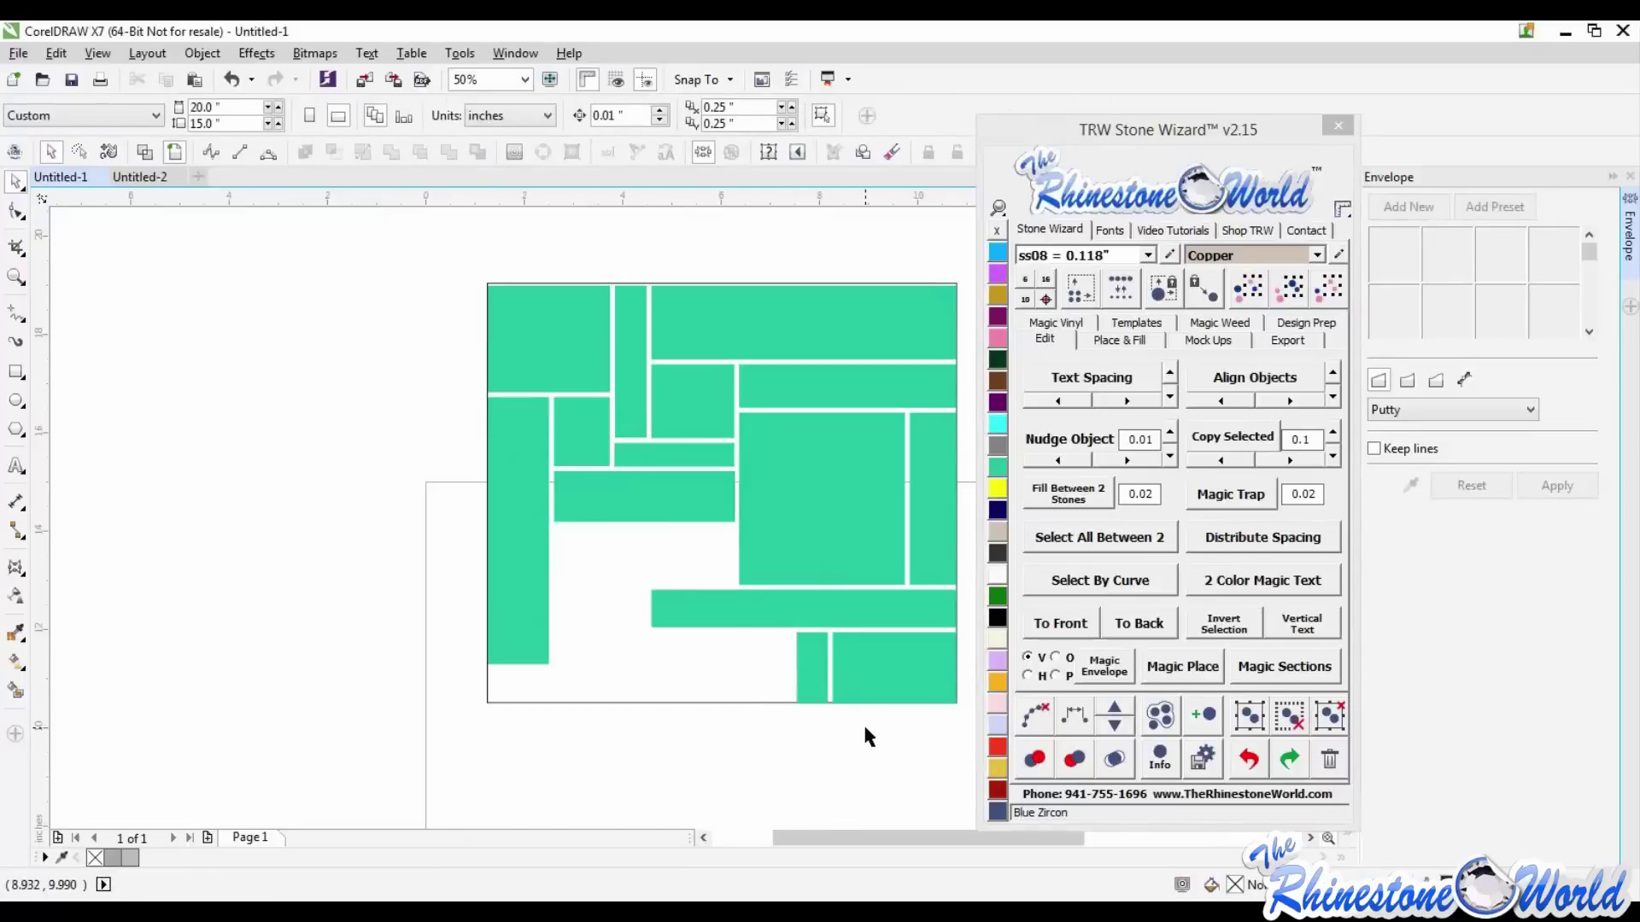
- Copy the narrow bottom-row block leftward with 0.1 spacing and widen the copy toward the layout's left side
left_click(805, 679)
left_click(1222, 460)
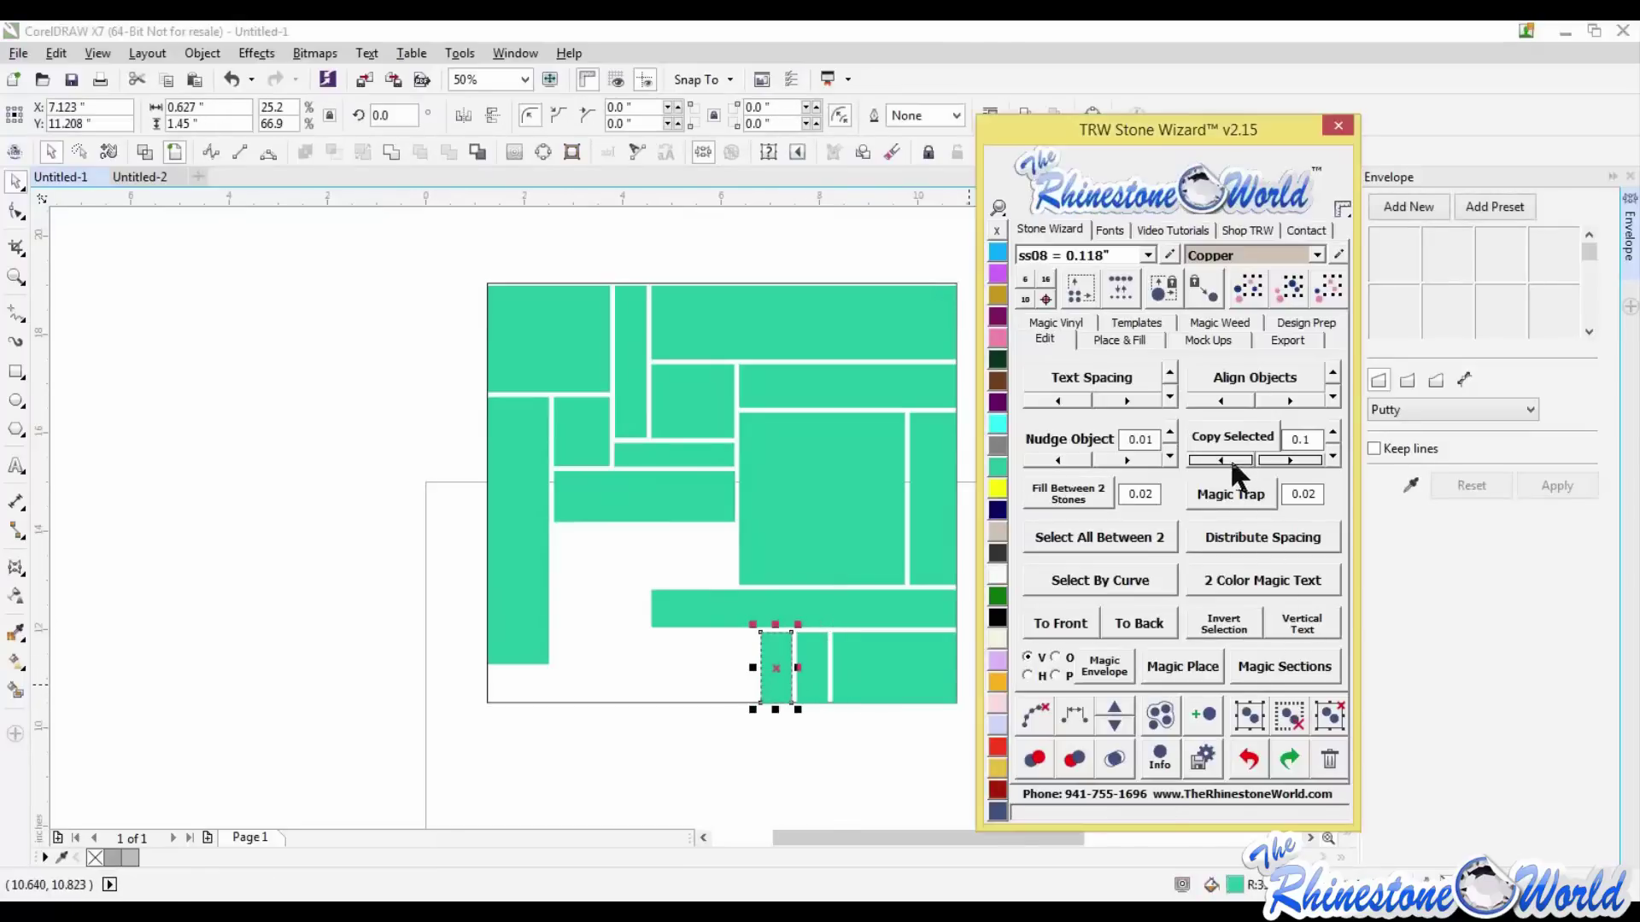
left_click_drag(756, 668, 574, 667)
- Shorten the tall left column to about 4.48 inches and the strip above the bottom row to about 5.91 inches wide
left_click(557, 677)
left_click(598, 739)
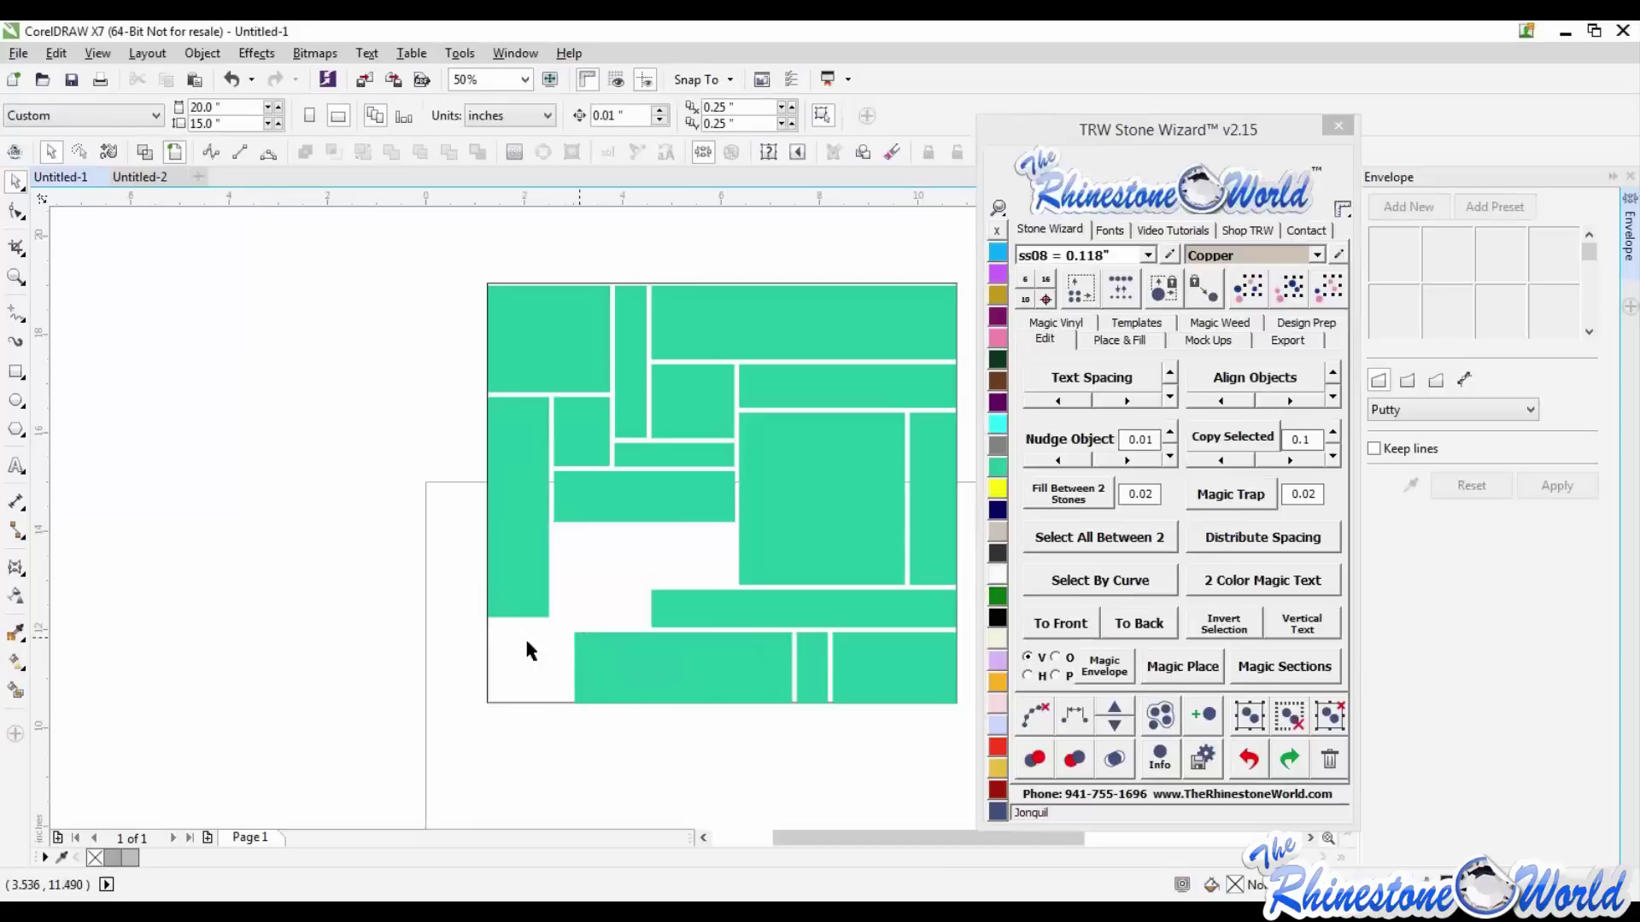
left_click(702, 612)
left_click_drag(652, 609, 670, 611)
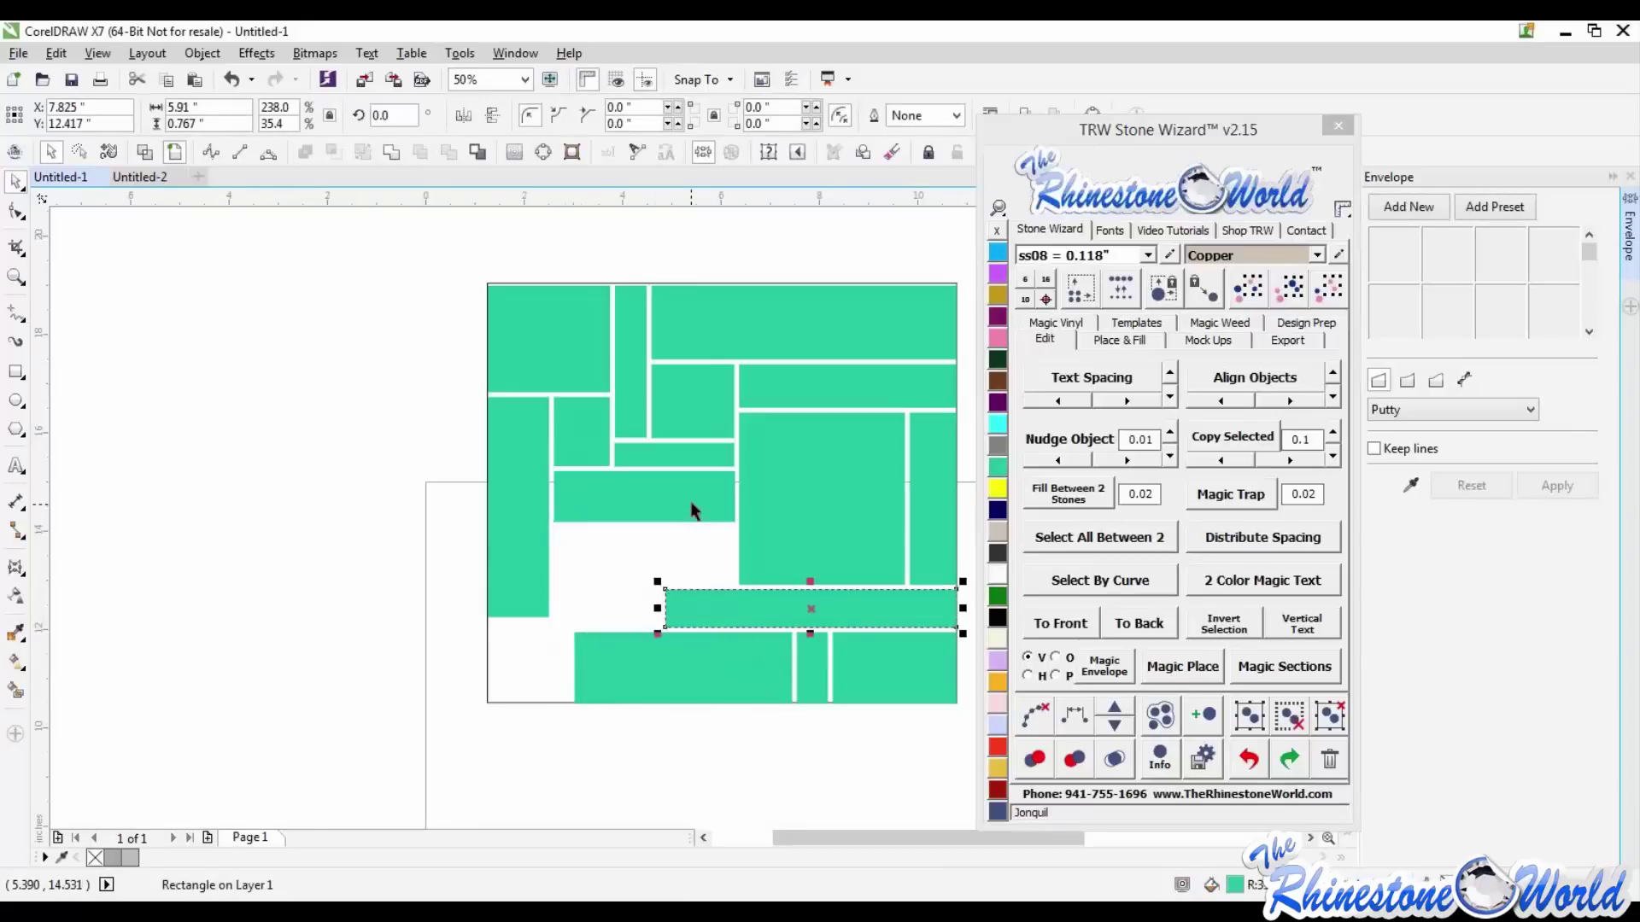
- Copy the 3.68-inch strip beside the large central block downward with 0.1 spacing and narrow the copy to about 1.57 inches
left_click(696, 511)
left_click(1332, 456)
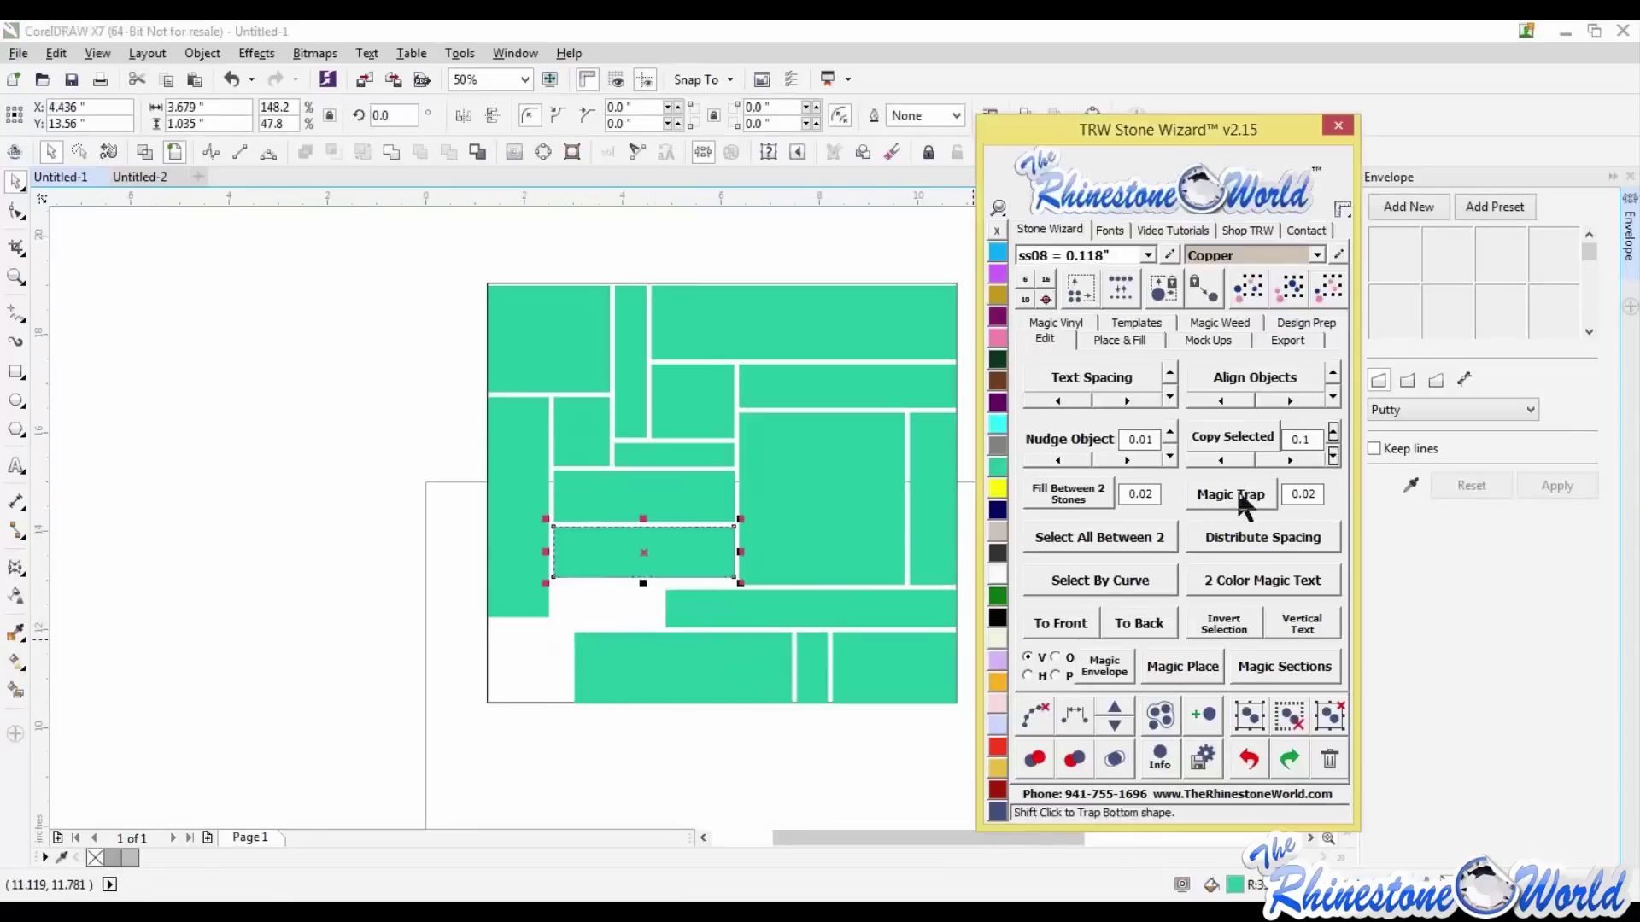
left_click_drag(744, 553, 638, 558)
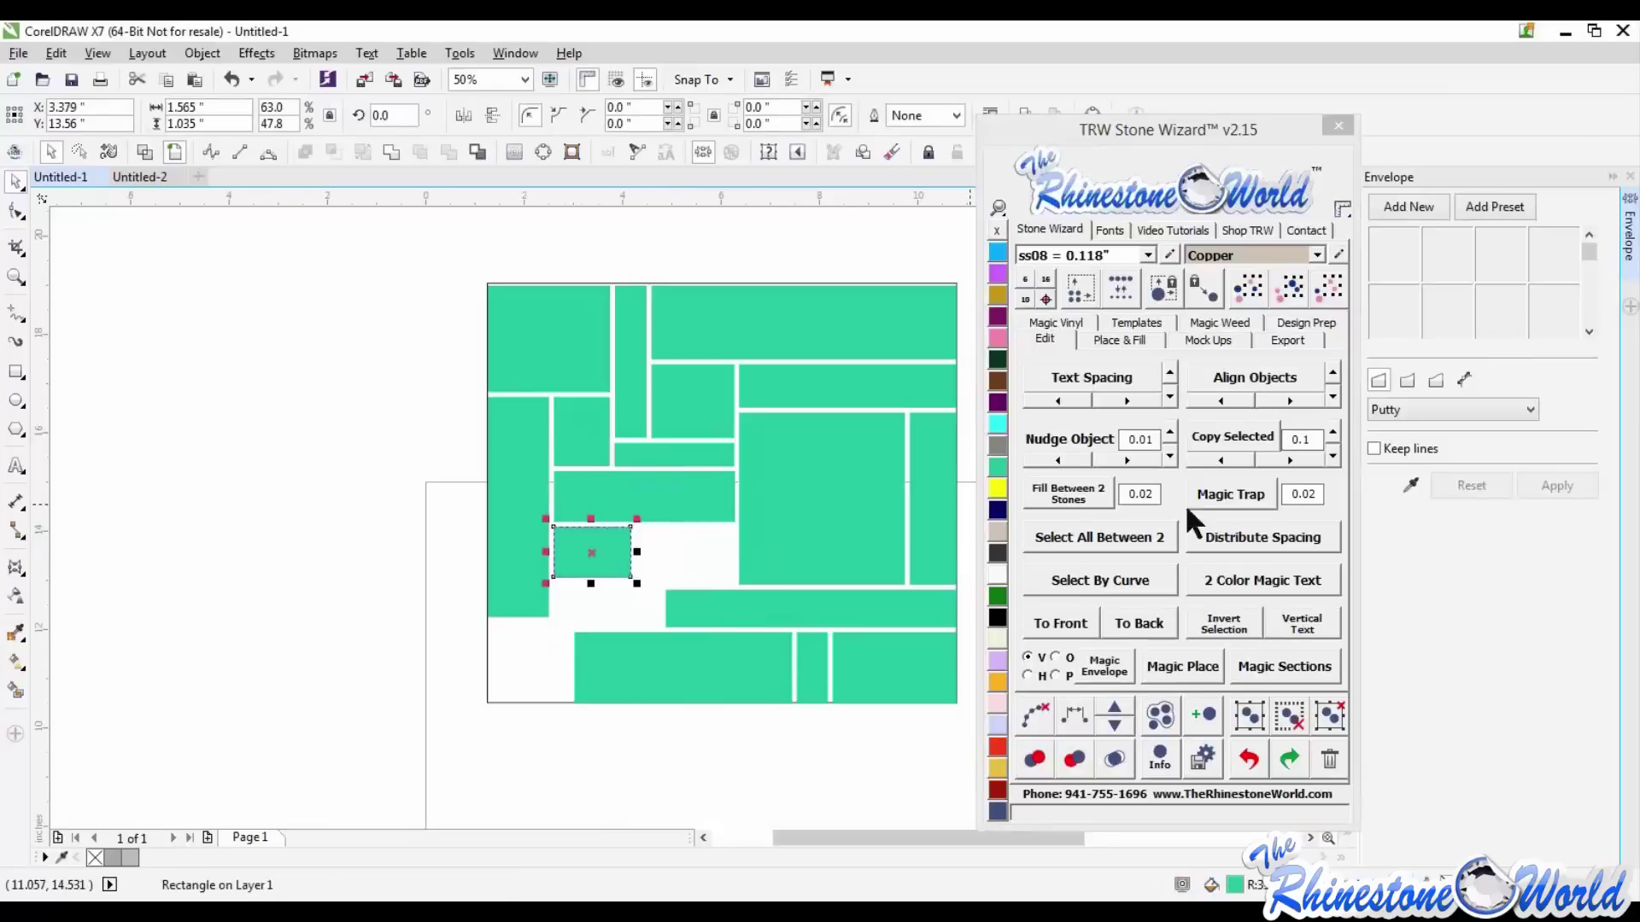
- Copy the 1.57-inch block rightward with 0.1 spacing and widen the copy toward the large central block
left_click(1292, 460)
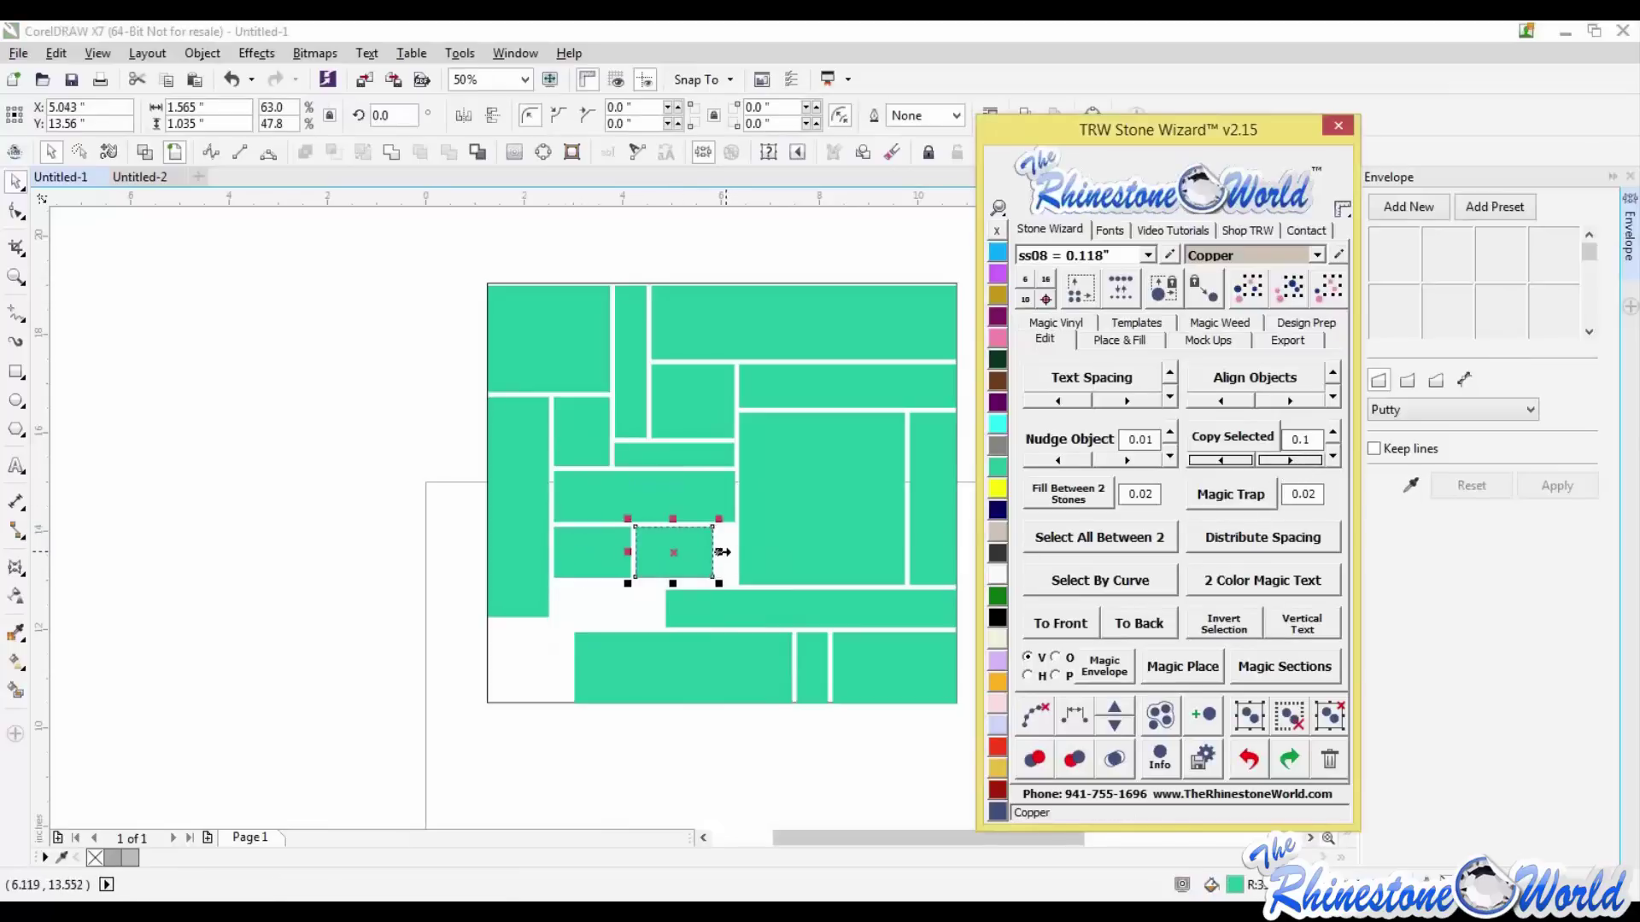
left_click_drag(720, 552, 740, 552)
left_click(768, 553)
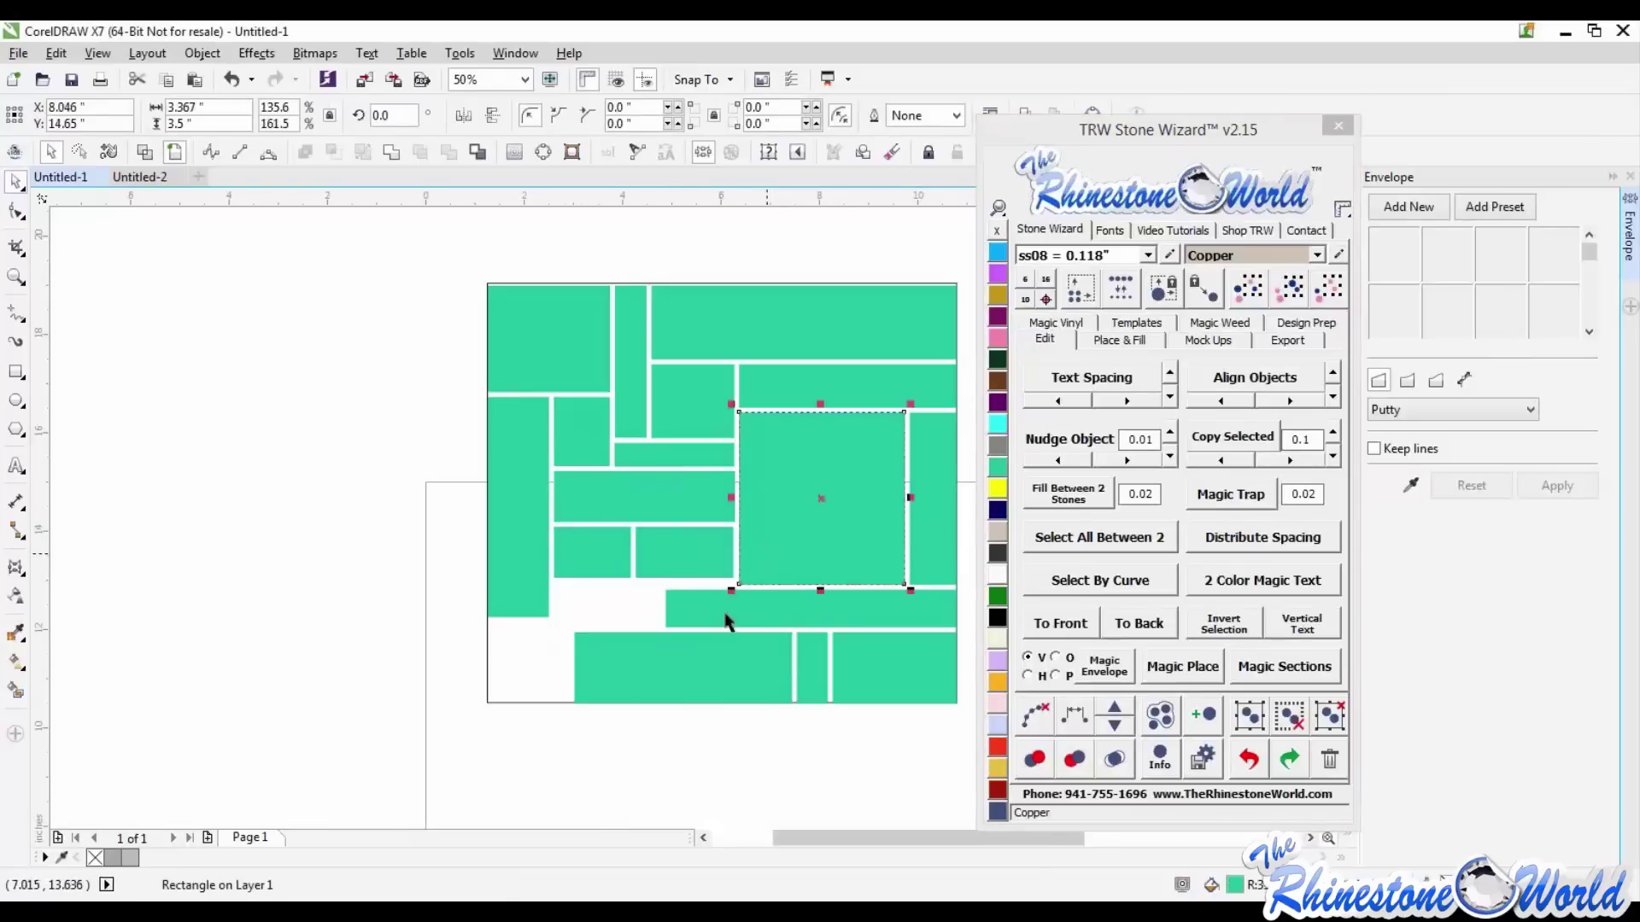
- Extend the strip above the bottom row leftward toward the tall left column, to about 8.16 inches wide
left_click(713, 613)
scroll(717, 594, "down", 2)
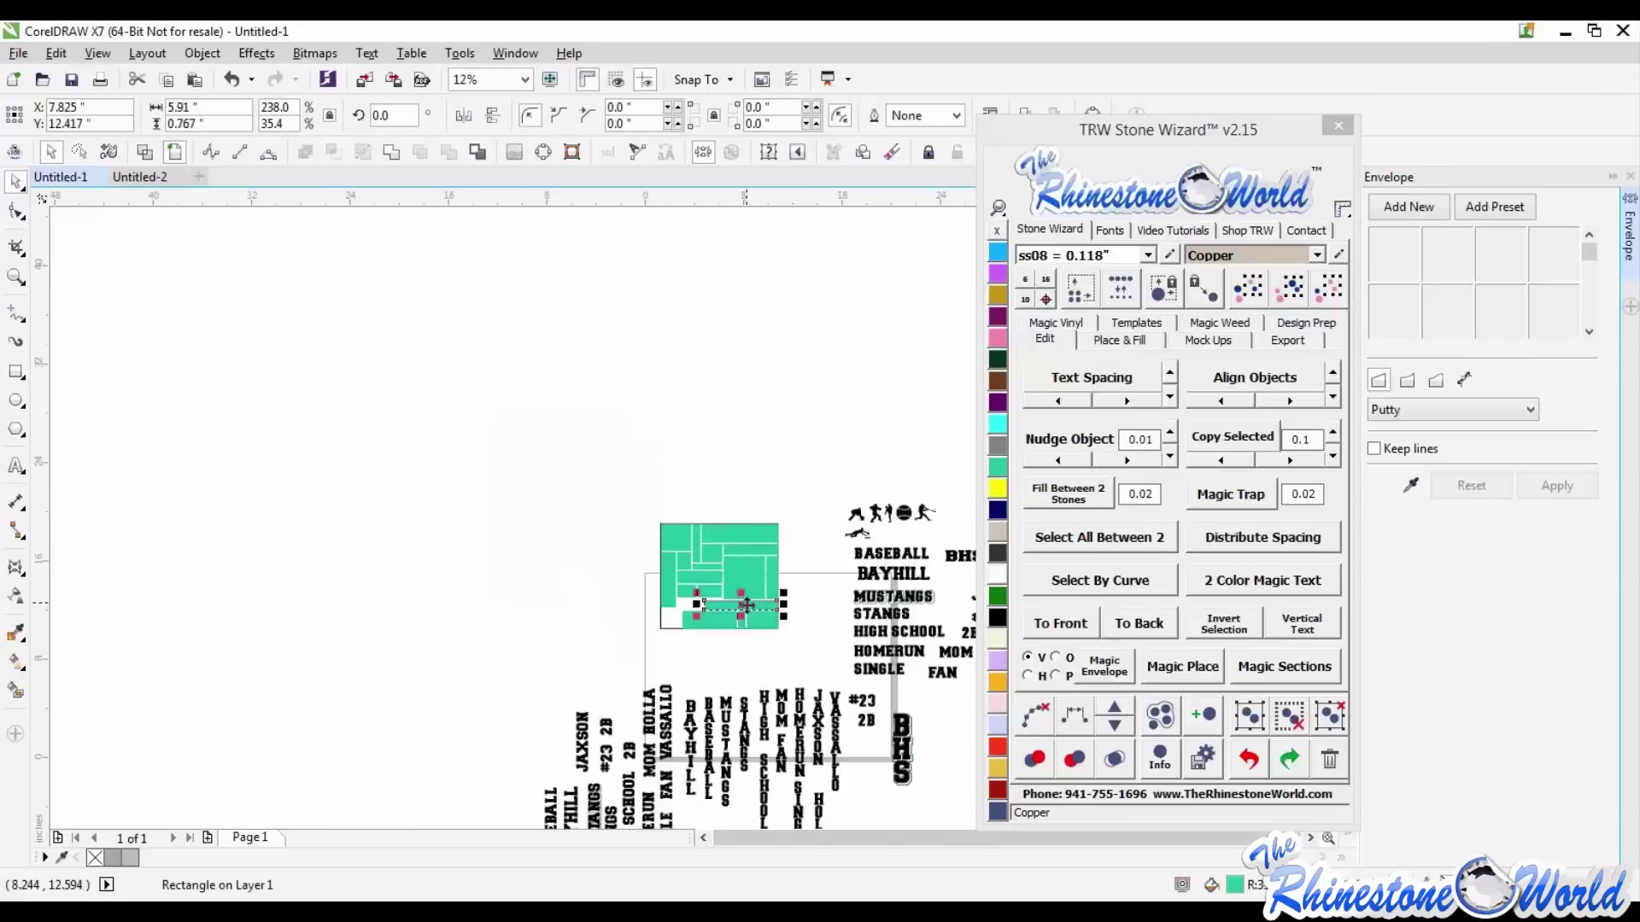
scroll(746, 606, "up", 2)
left_click_drag(591, 594, 484, 594)
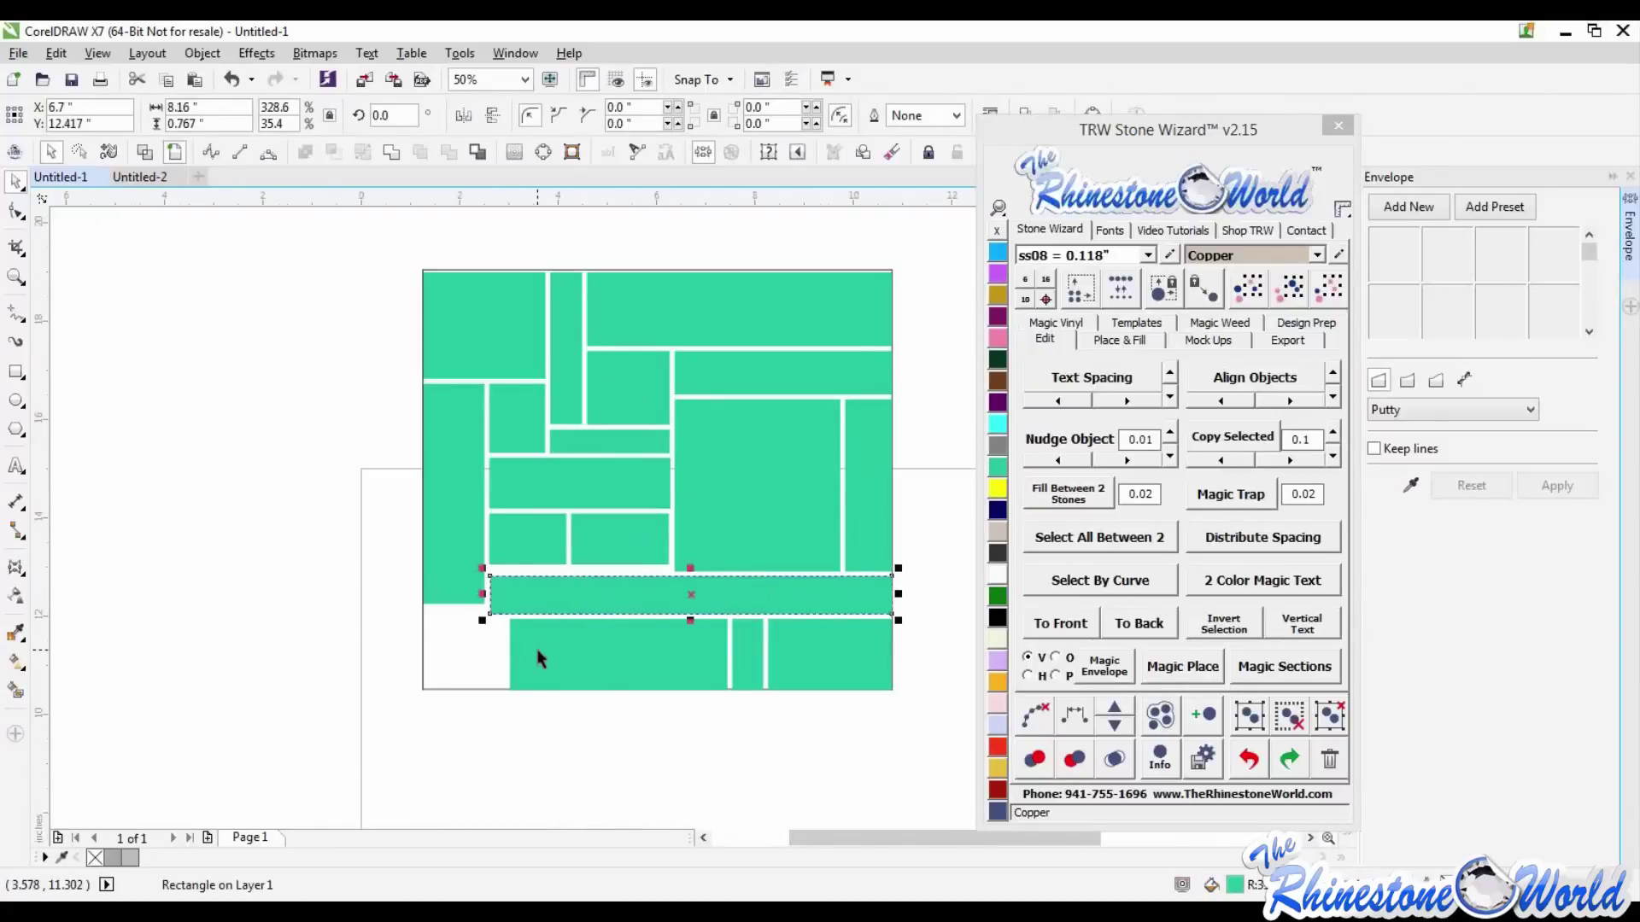
- Trim the wide bottom-row block to about 4.13 inches wide and extend the tall left column to about 4.67 inches tall
left_click(538, 659)
left_click_drag(510, 654, 524, 656)
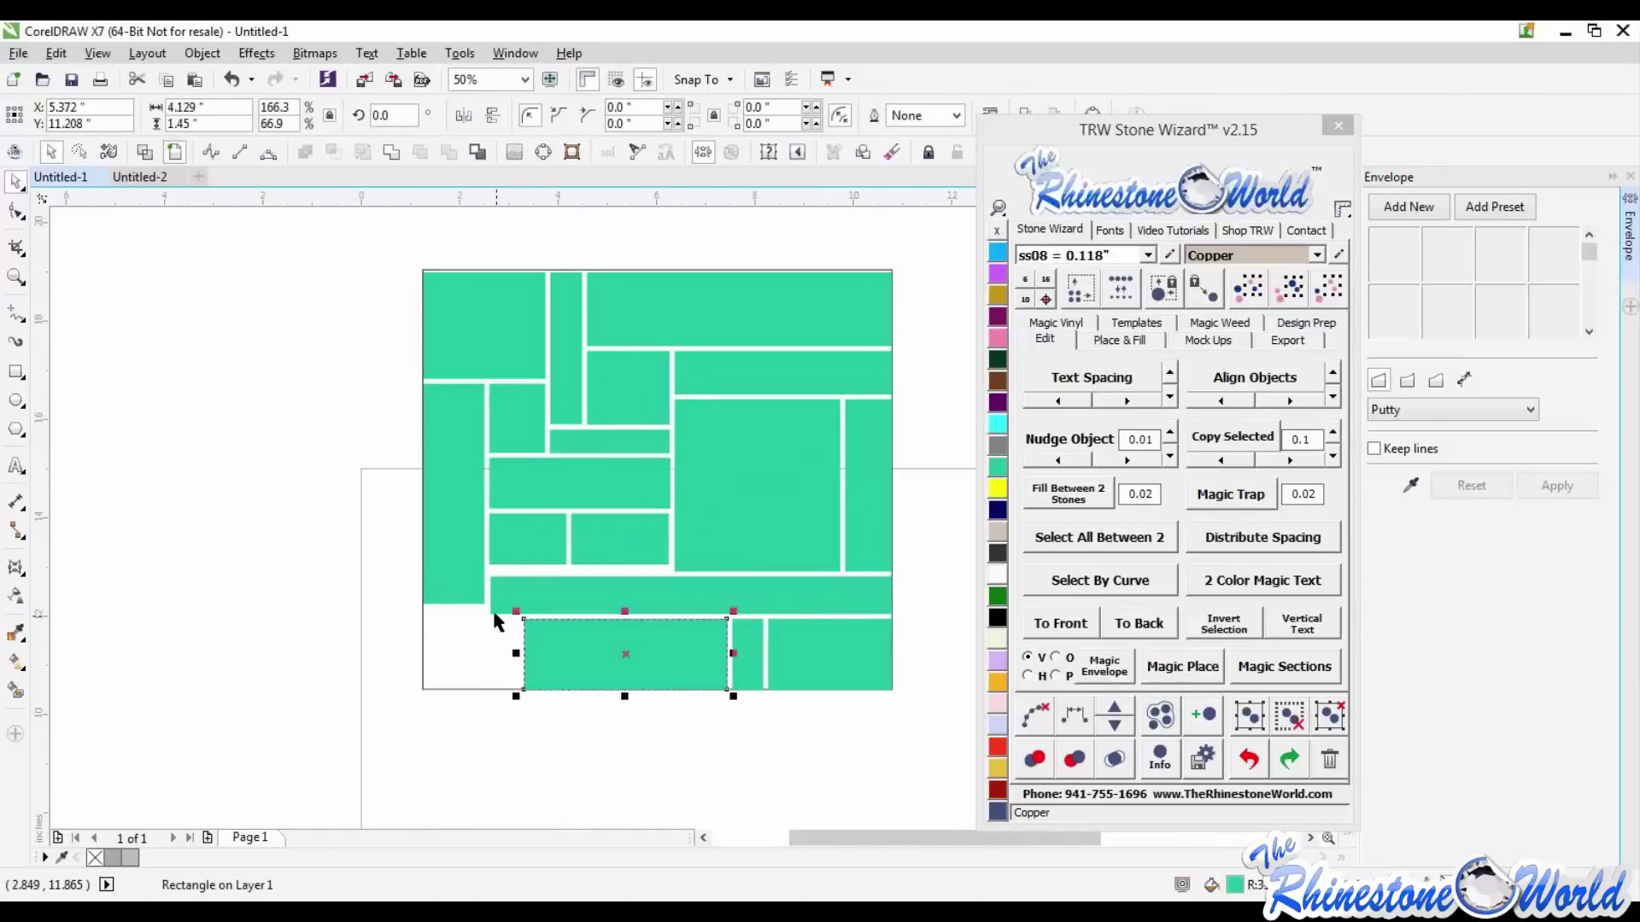
left_click(468, 593)
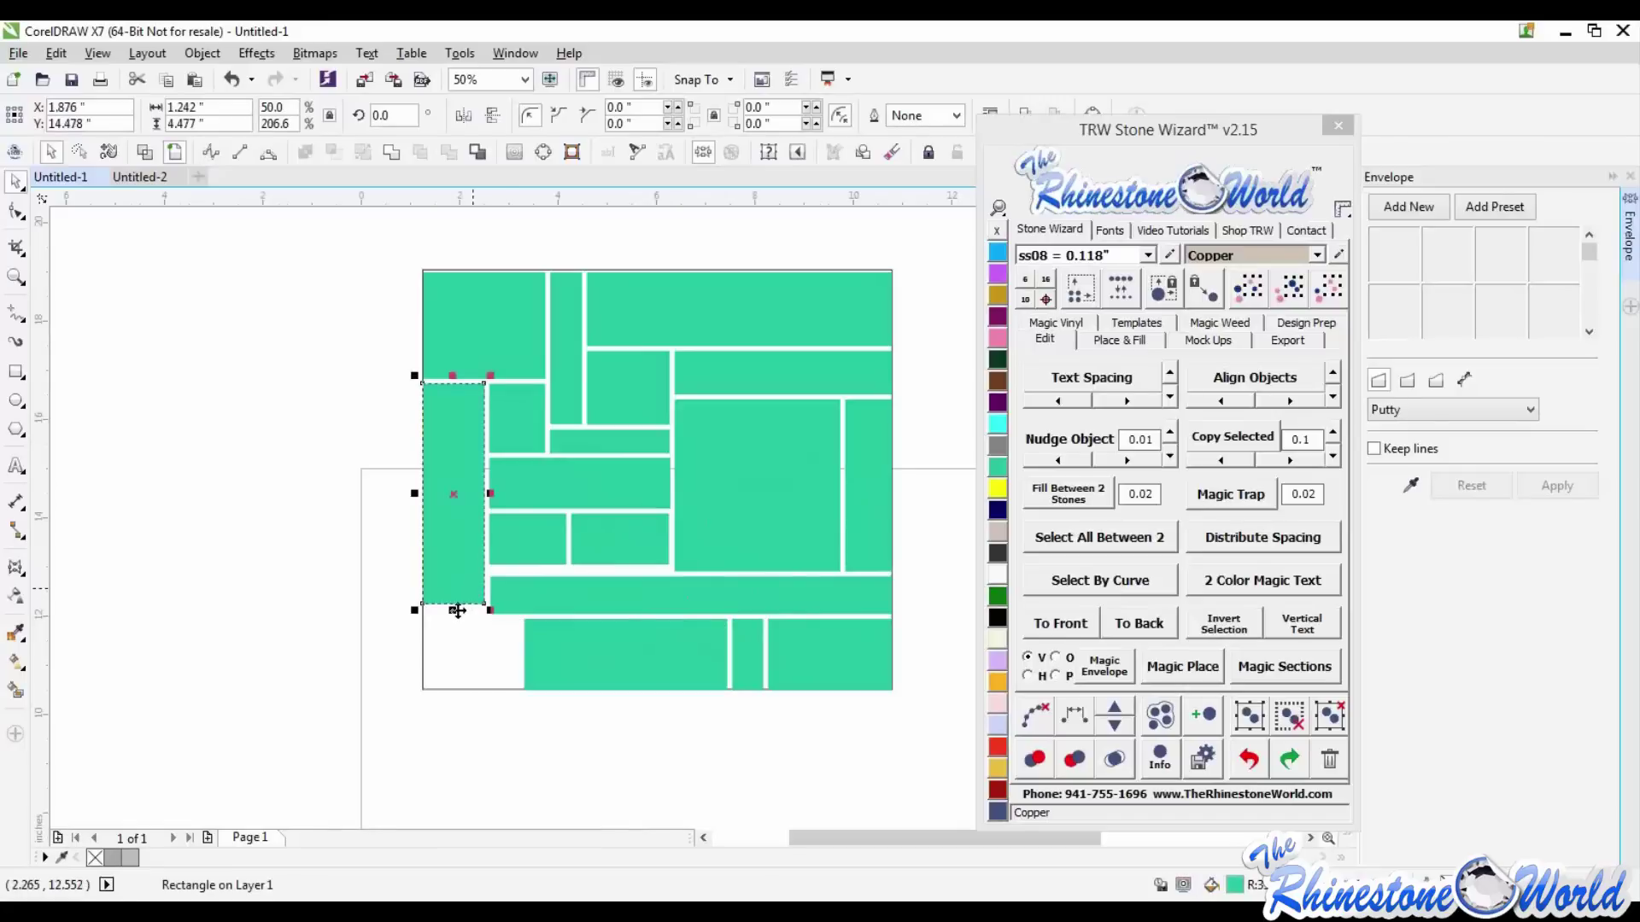
left_click_drag(453, 610, 453, 620)
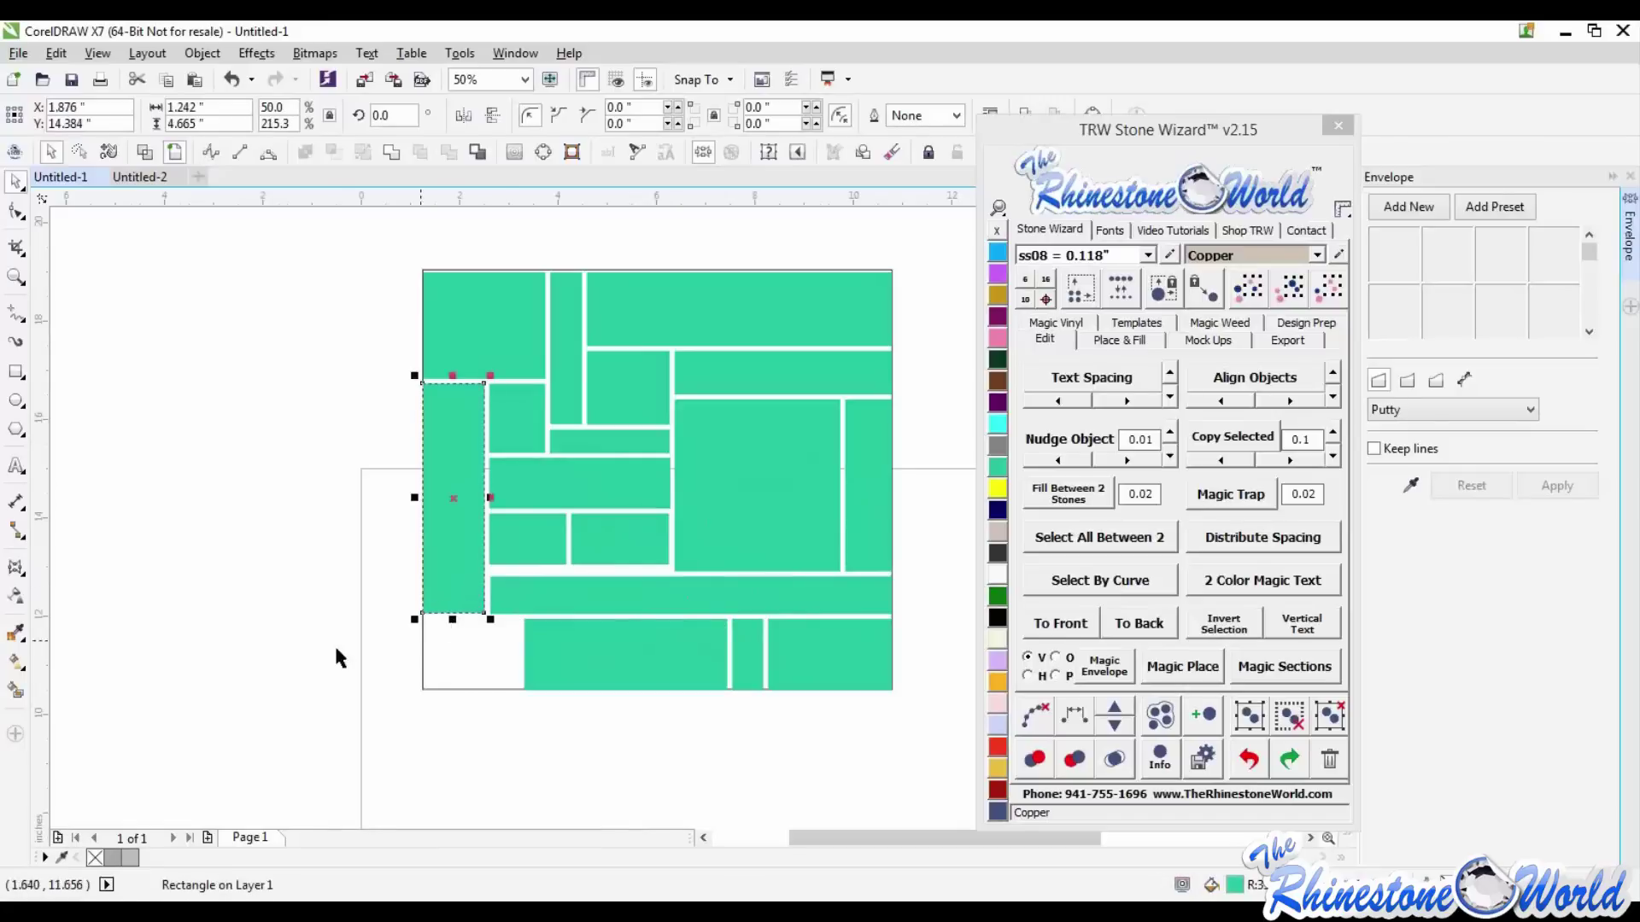
left_click(334, 643)
left_click(464, 603)
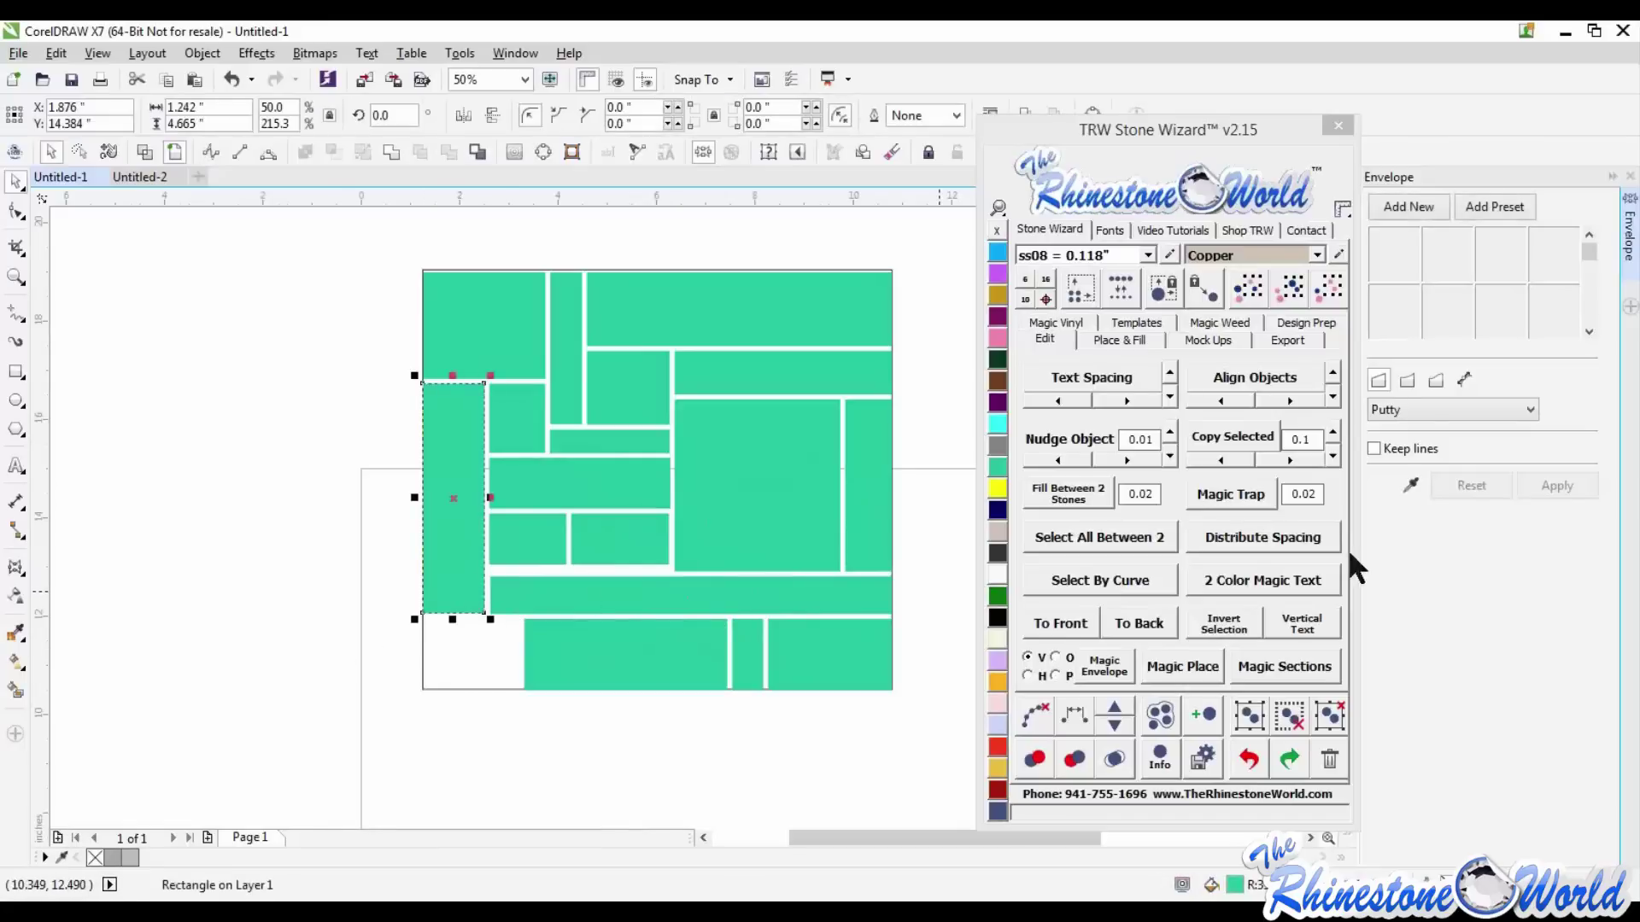
- Copy the tall left column downward with 0.1 spacing and resize the copy to about 1.92 by 1.45 inches in the bottom-left gap
left_click(1333, 458)
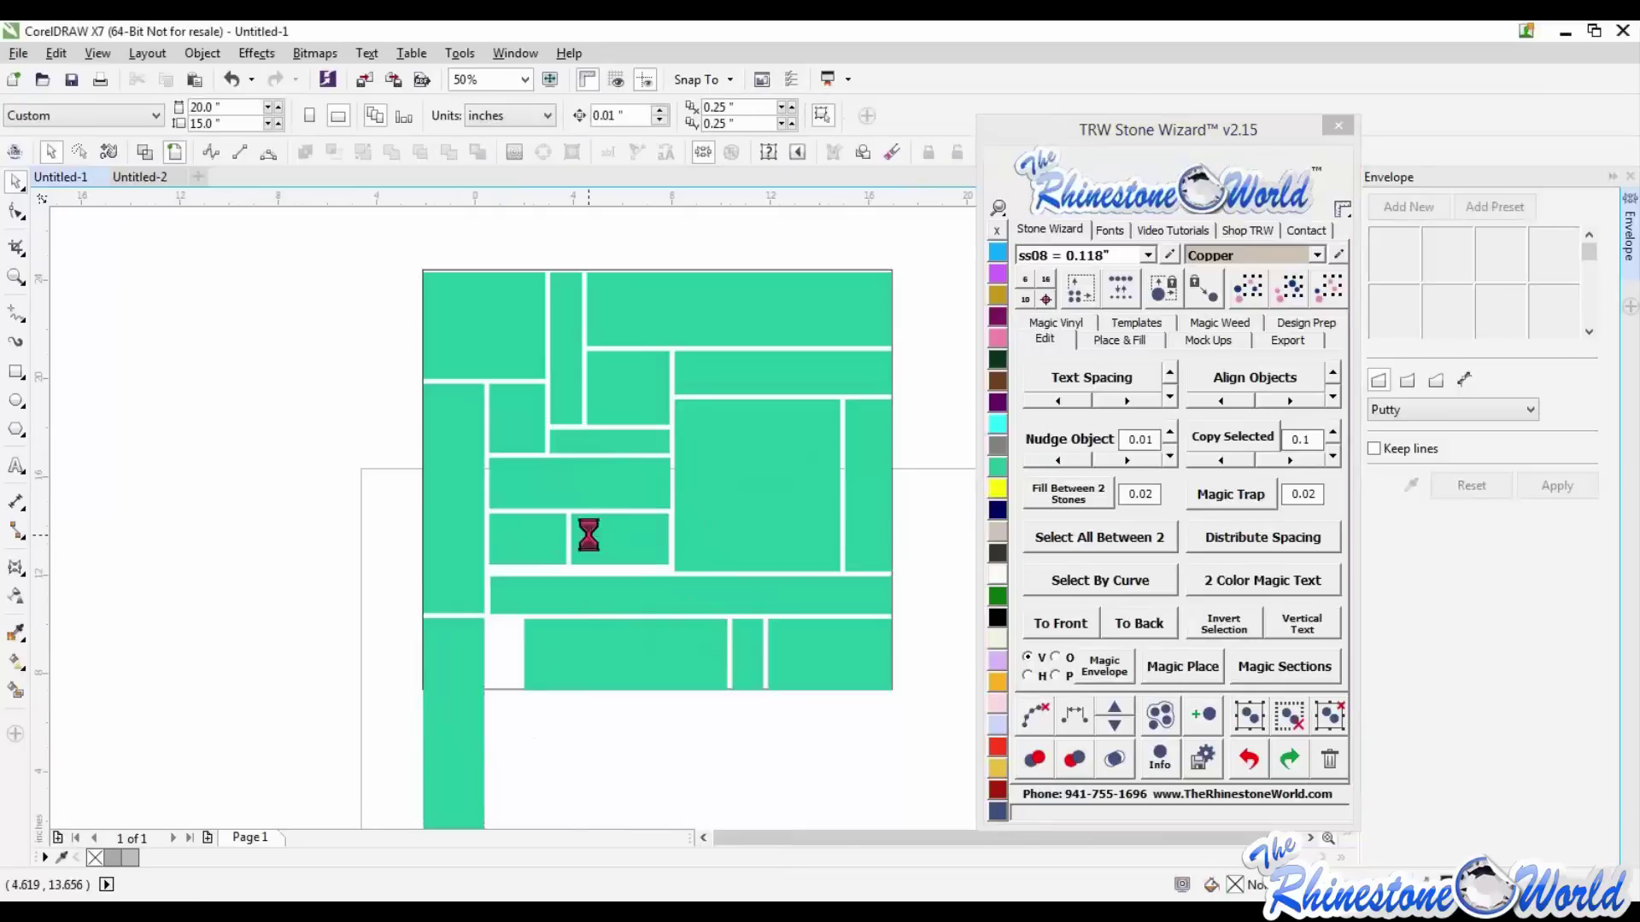
scroll(586, 530, "down", 1)
left_click_drag(523, 697, 512, 654)
scroll(524, 610, "up", 1)
scroll(528, 603, "up", 1)
left_click_drag(567, 571, 628, 563)
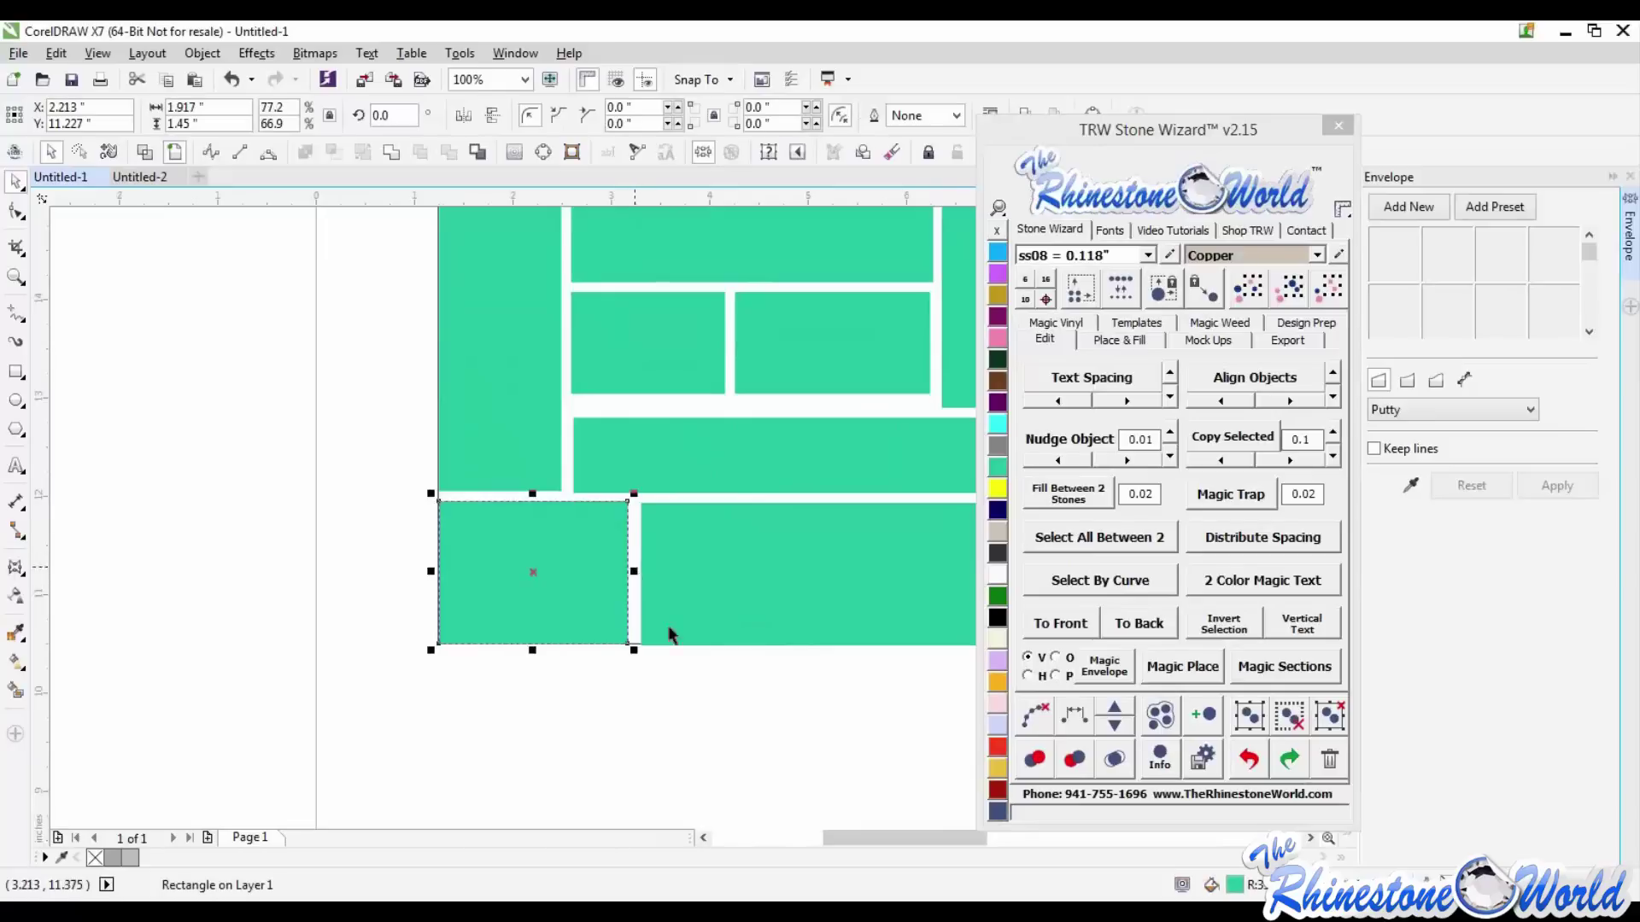
key("Escape")
scroll(609, 683, "down", 2)
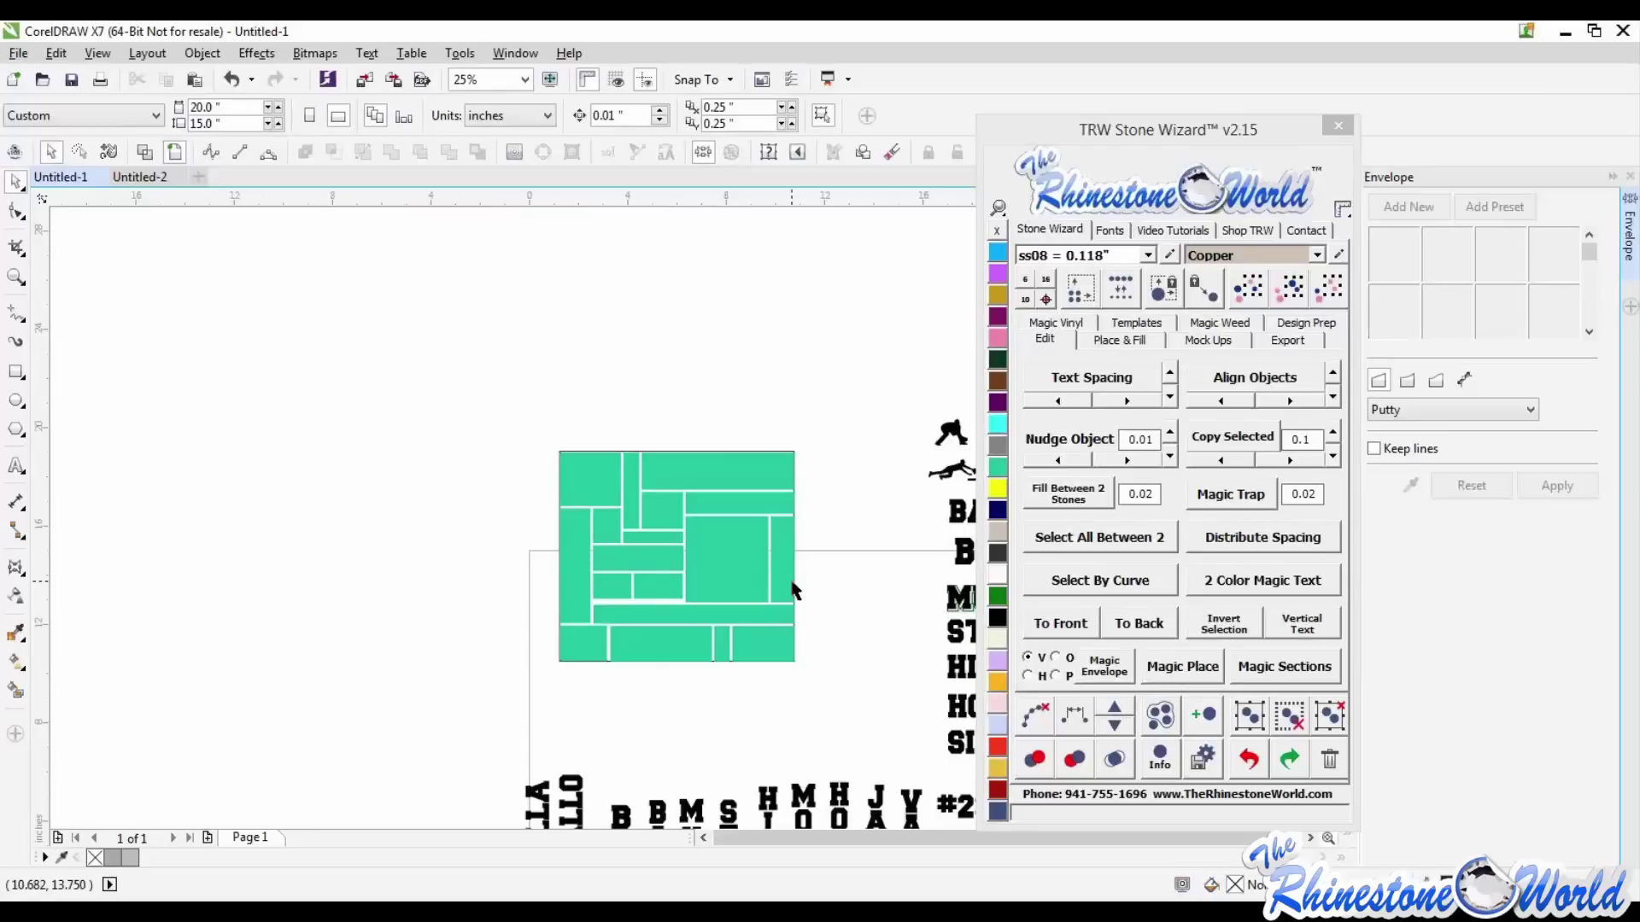
- Duplicate the 6.2 by 1.5 inch strip from the layout's top-right corner and drop many loose copies around the area above the frame
left_click(766, 468)
left_click_drag(766, 468, 737, 381)
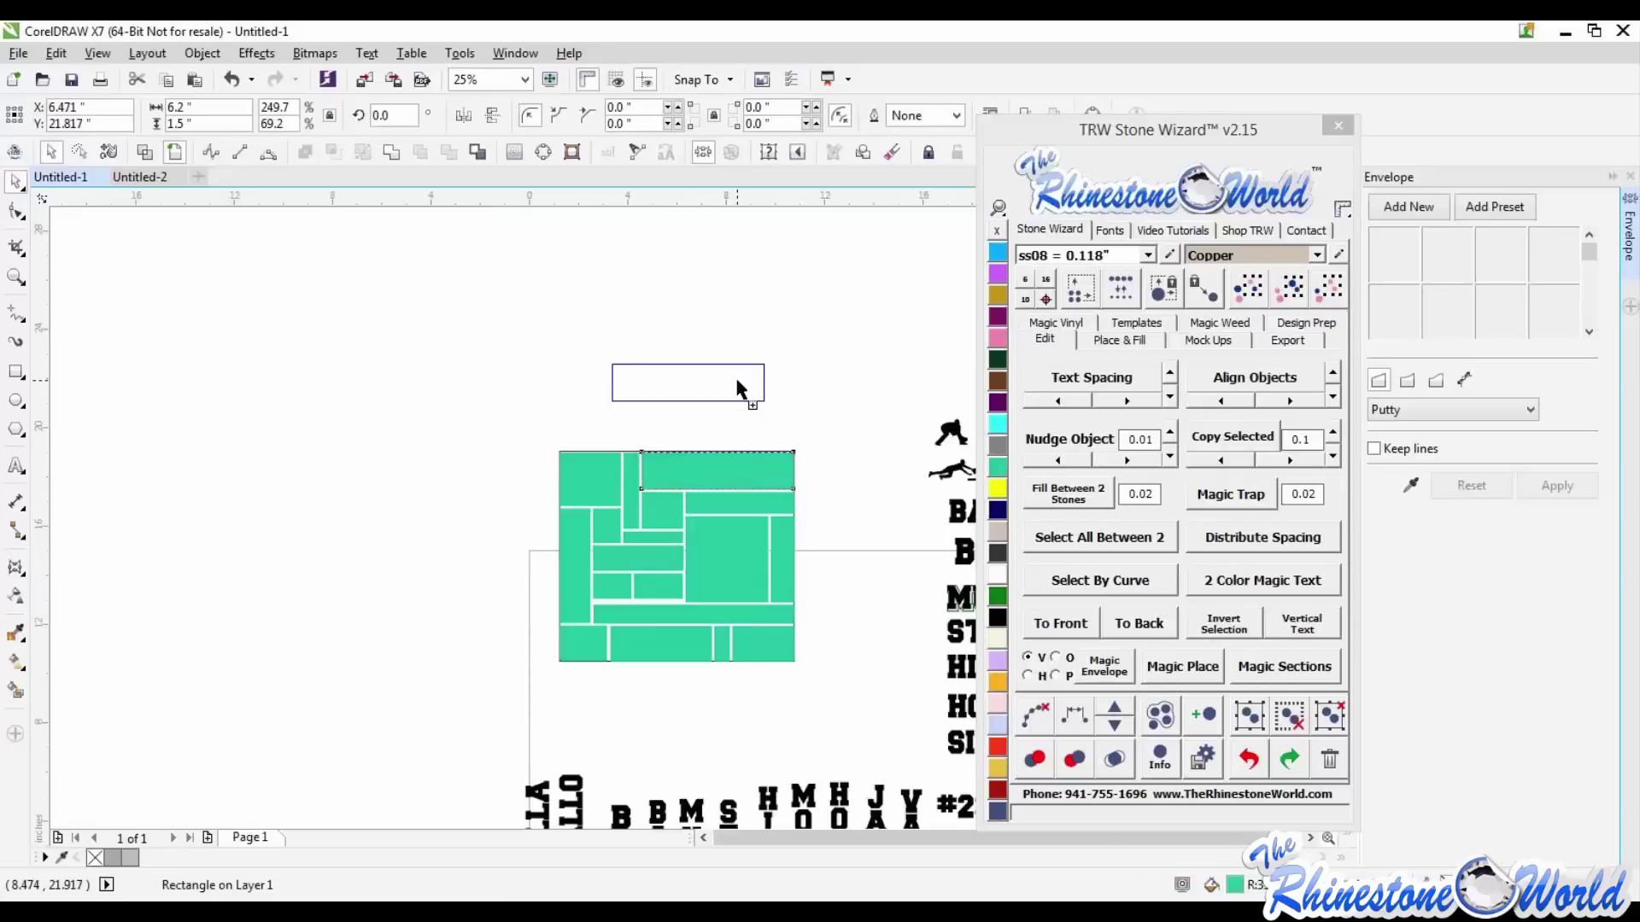
left_click_drag(740, 388, 740, 389)
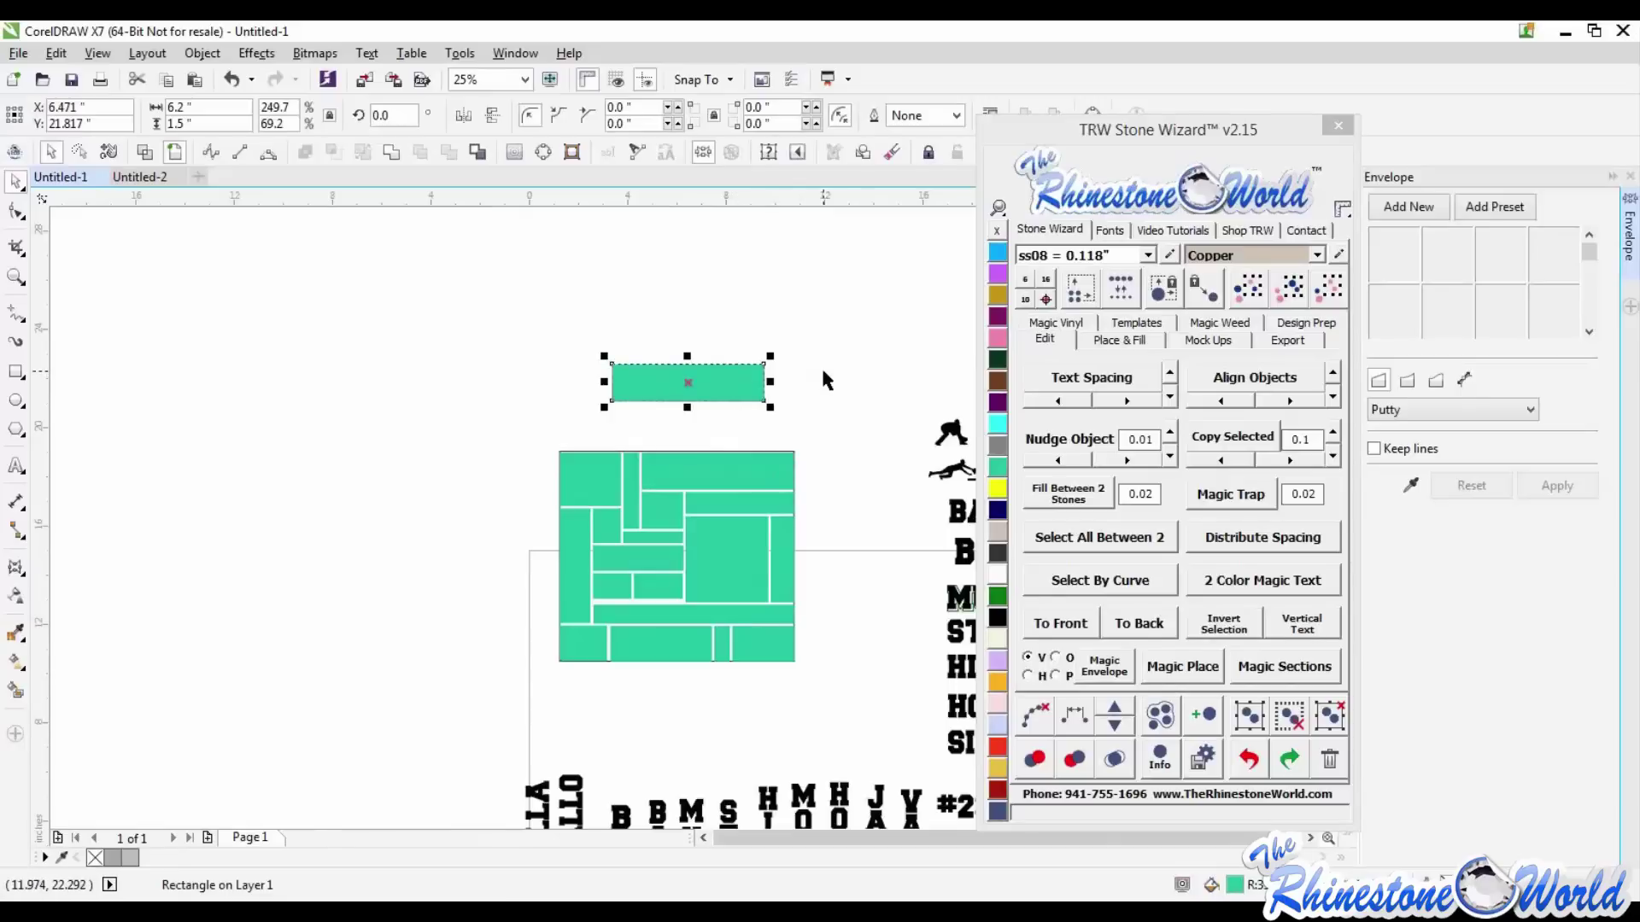
left_click(821, 365)
left_click(741, 393)
mouse_move(752, 379)
left_mouse_down()
mouse_move(721, 325)
mouse_move(656, 311)
mouse_move(541, 326)
mouse_move(457, 445)
mouse_move(317, 415)
mouse_move(327, 348)
mouse_move(497, 275)
mouse_move(635, 265)
mouse_move(803, 354)
mouse_move(649, 388)
mouse_move(505, 341)
mouse_move(446, 350)
mouse_move(421, 394)
mouse_move(431, 431)
mouse_move(495, 457)
left_mouse_up()
key("space")
key("space")
key("space")
key("space")
key("space")
key("space")
key("space")
key("space")
key("space")
key("space")
key("space")
key("space")
key("space")
key("space")
key("space")
key("space")
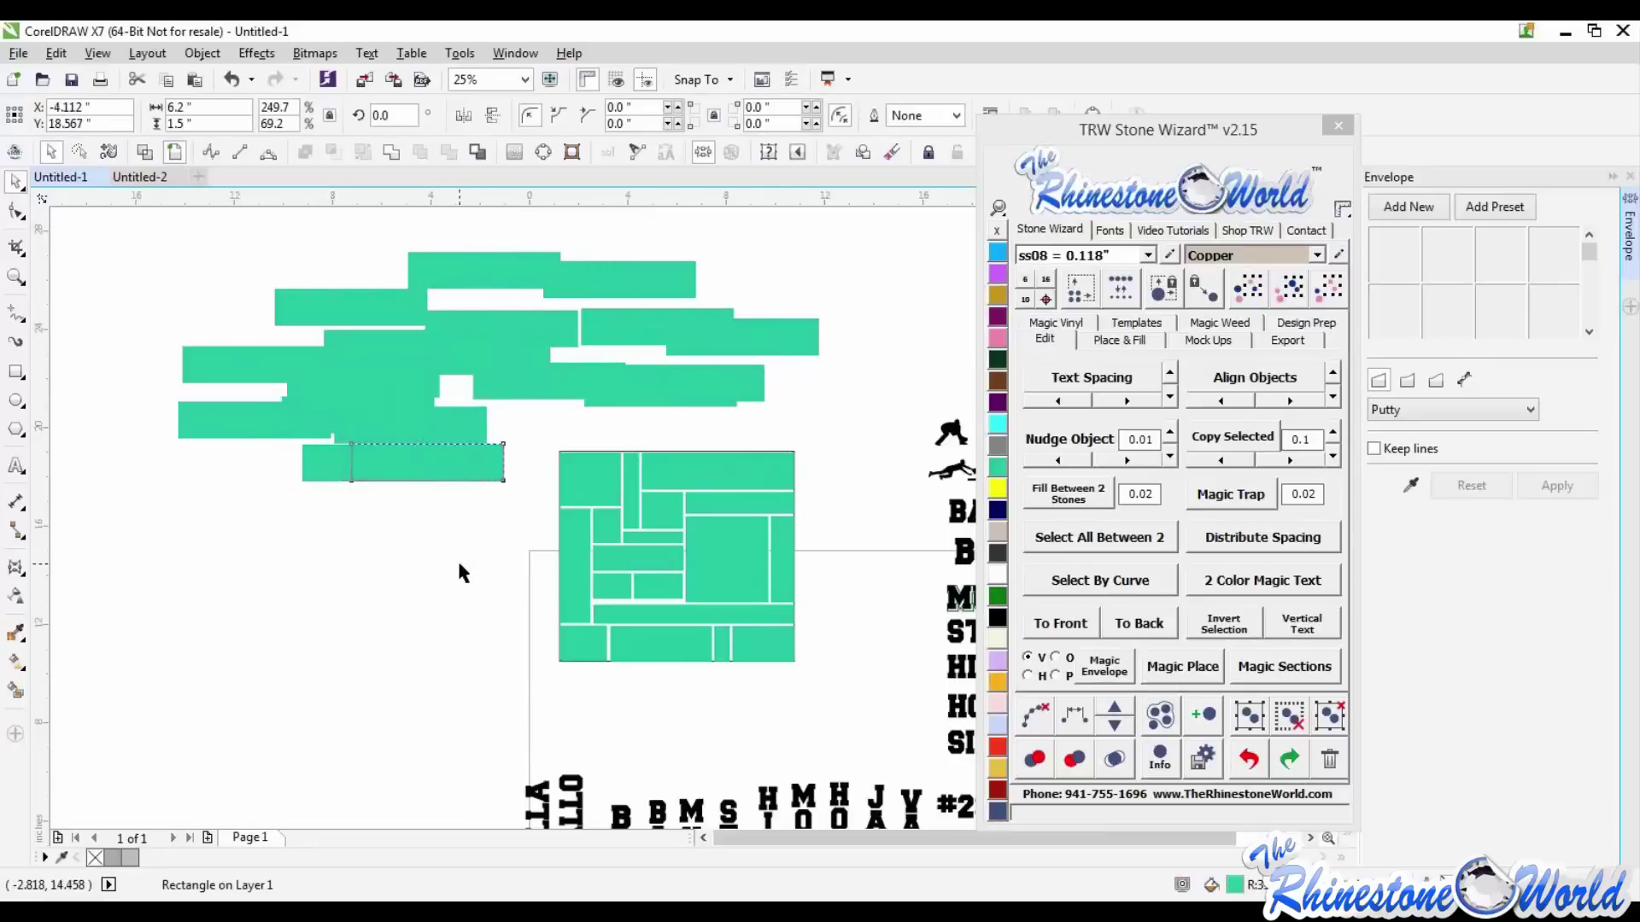
- Delete all the loose strip copies scattered above and beside the layout frame
left_click(458, 558)
left_click_drag(153, 224, 873, 417)
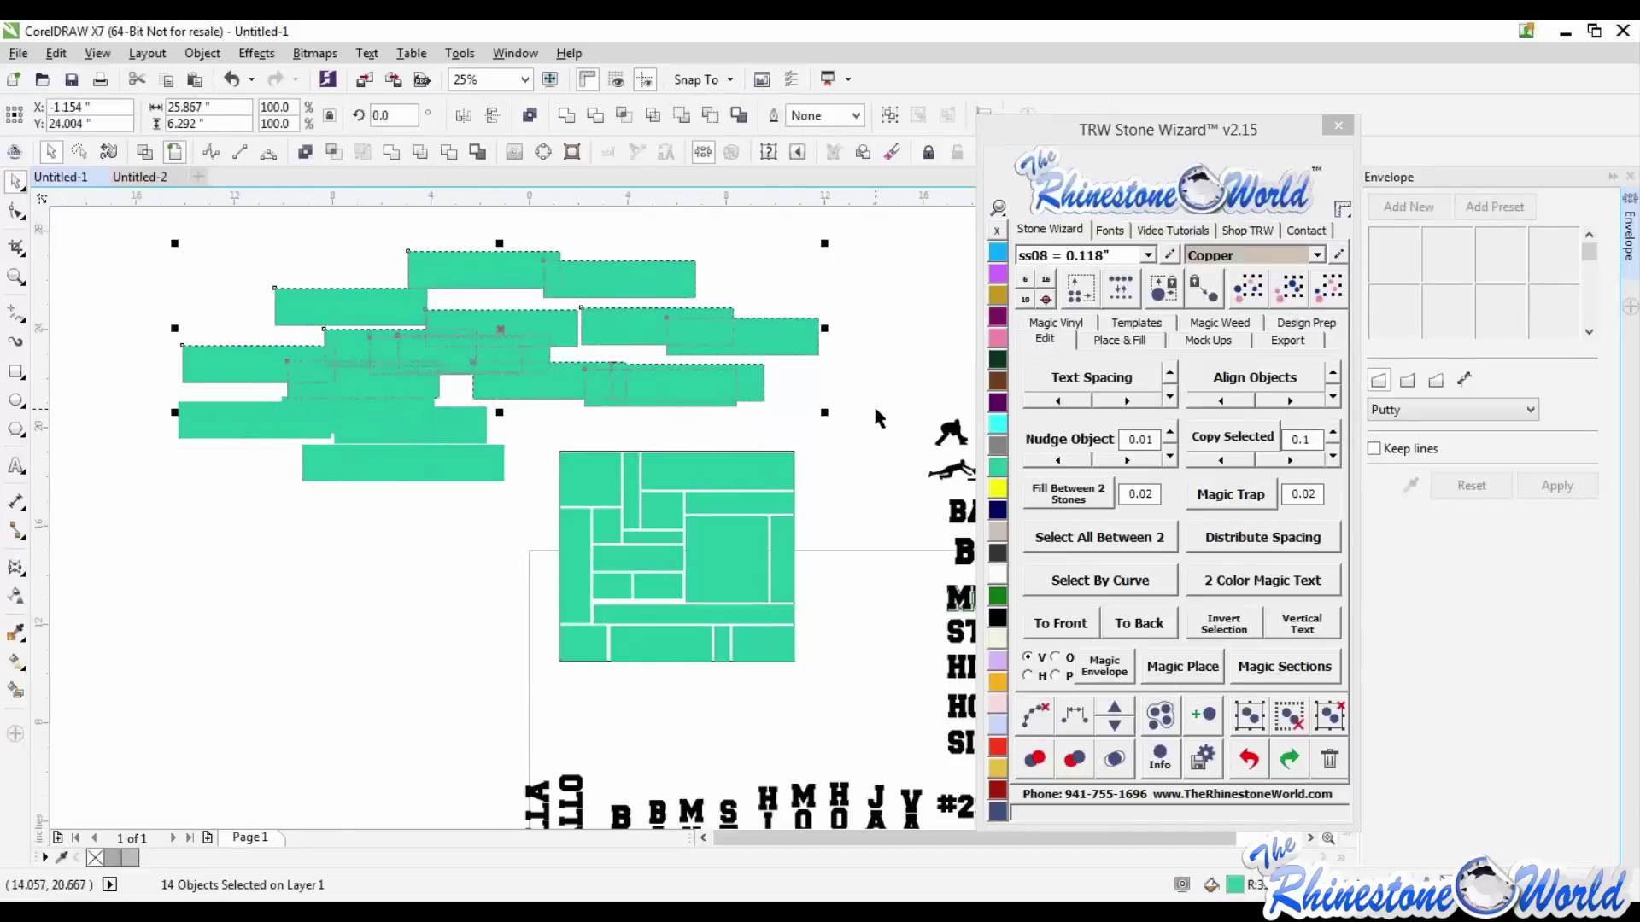
key("Delete")
left_click_drag(544, 346, 162, 549)
key("Delete")
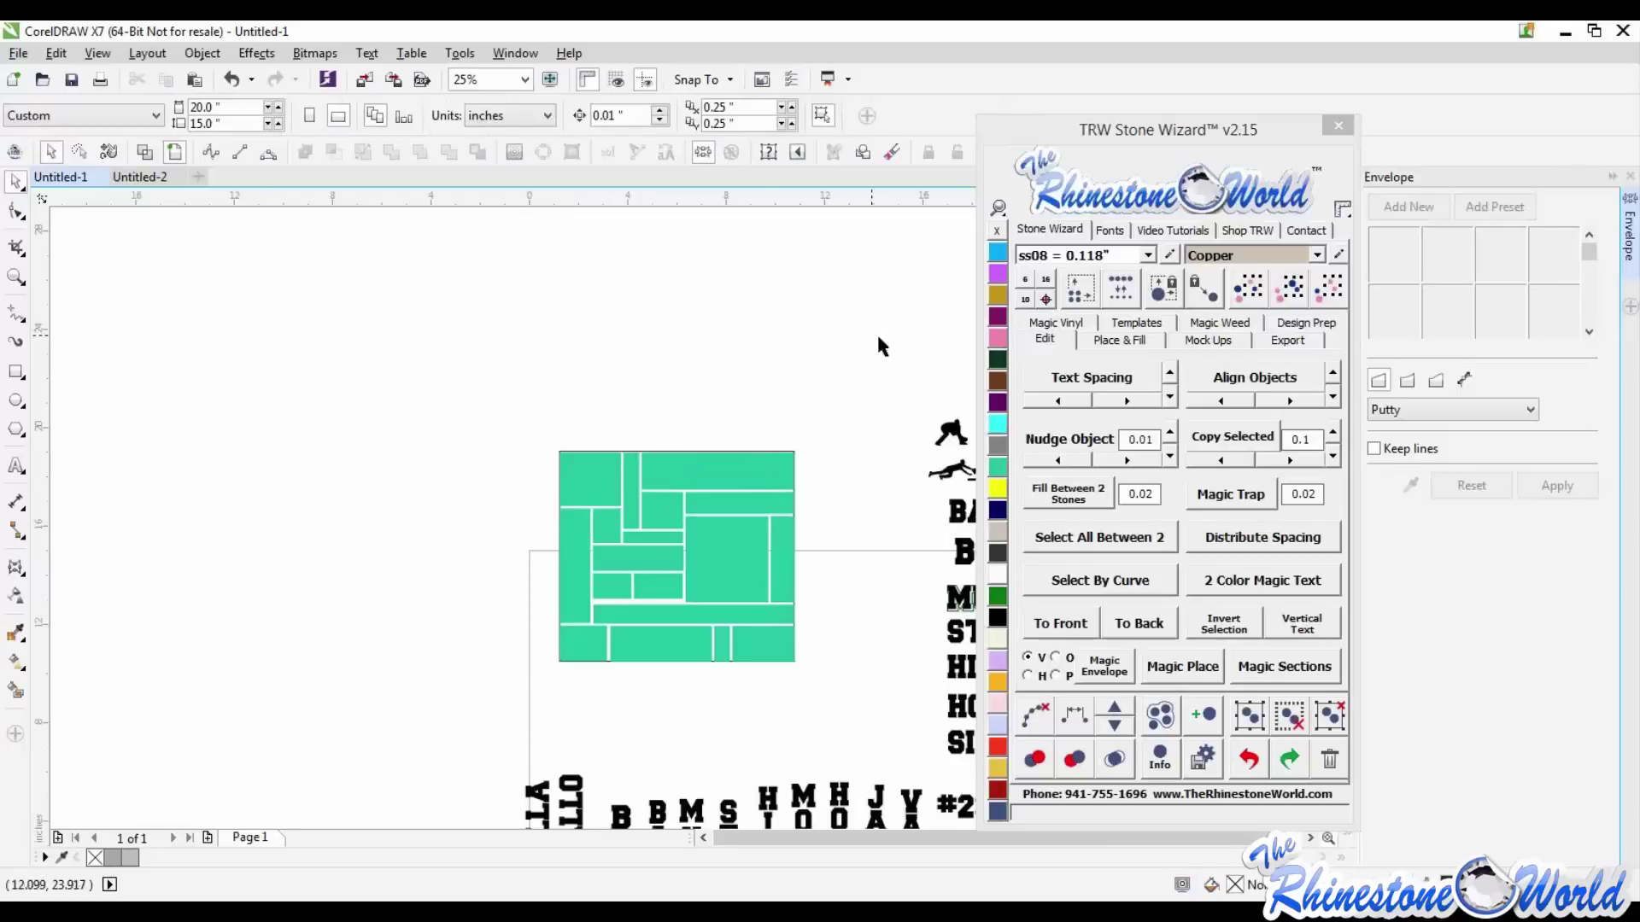
- Stretch the two small side-by-side blocks slightly downward toward the wide strip beneath them
scroll(518, 416, "down", 1)
scroll(625, 466, "up", 1)
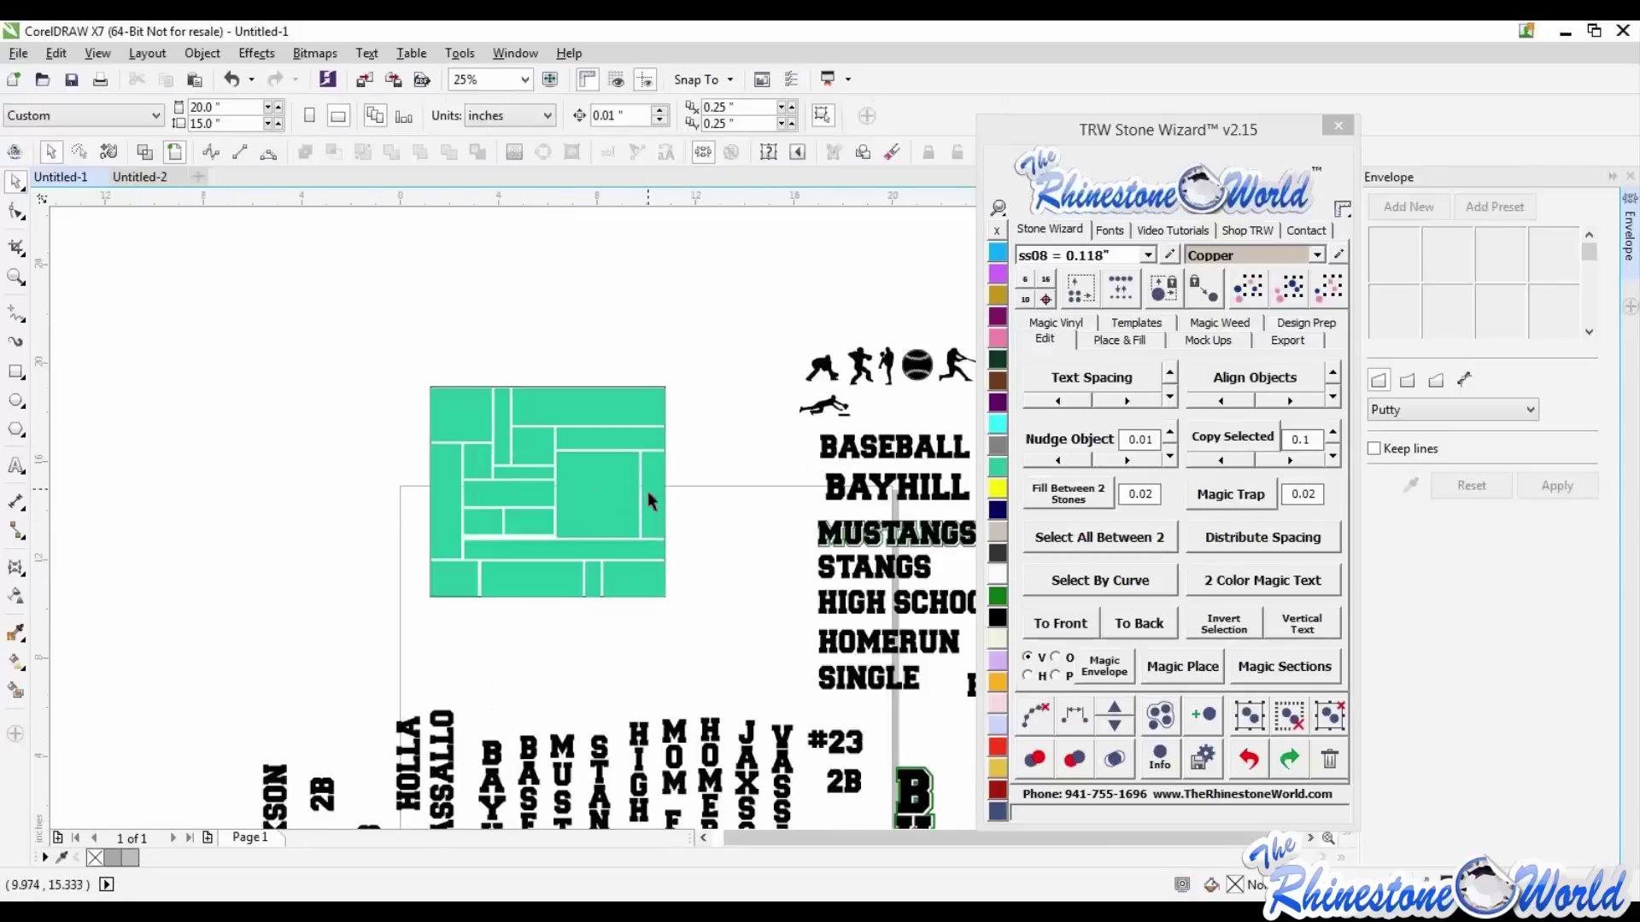
scroll(649, 504, "down", 1)
scroll(666, 502, "up", 1)
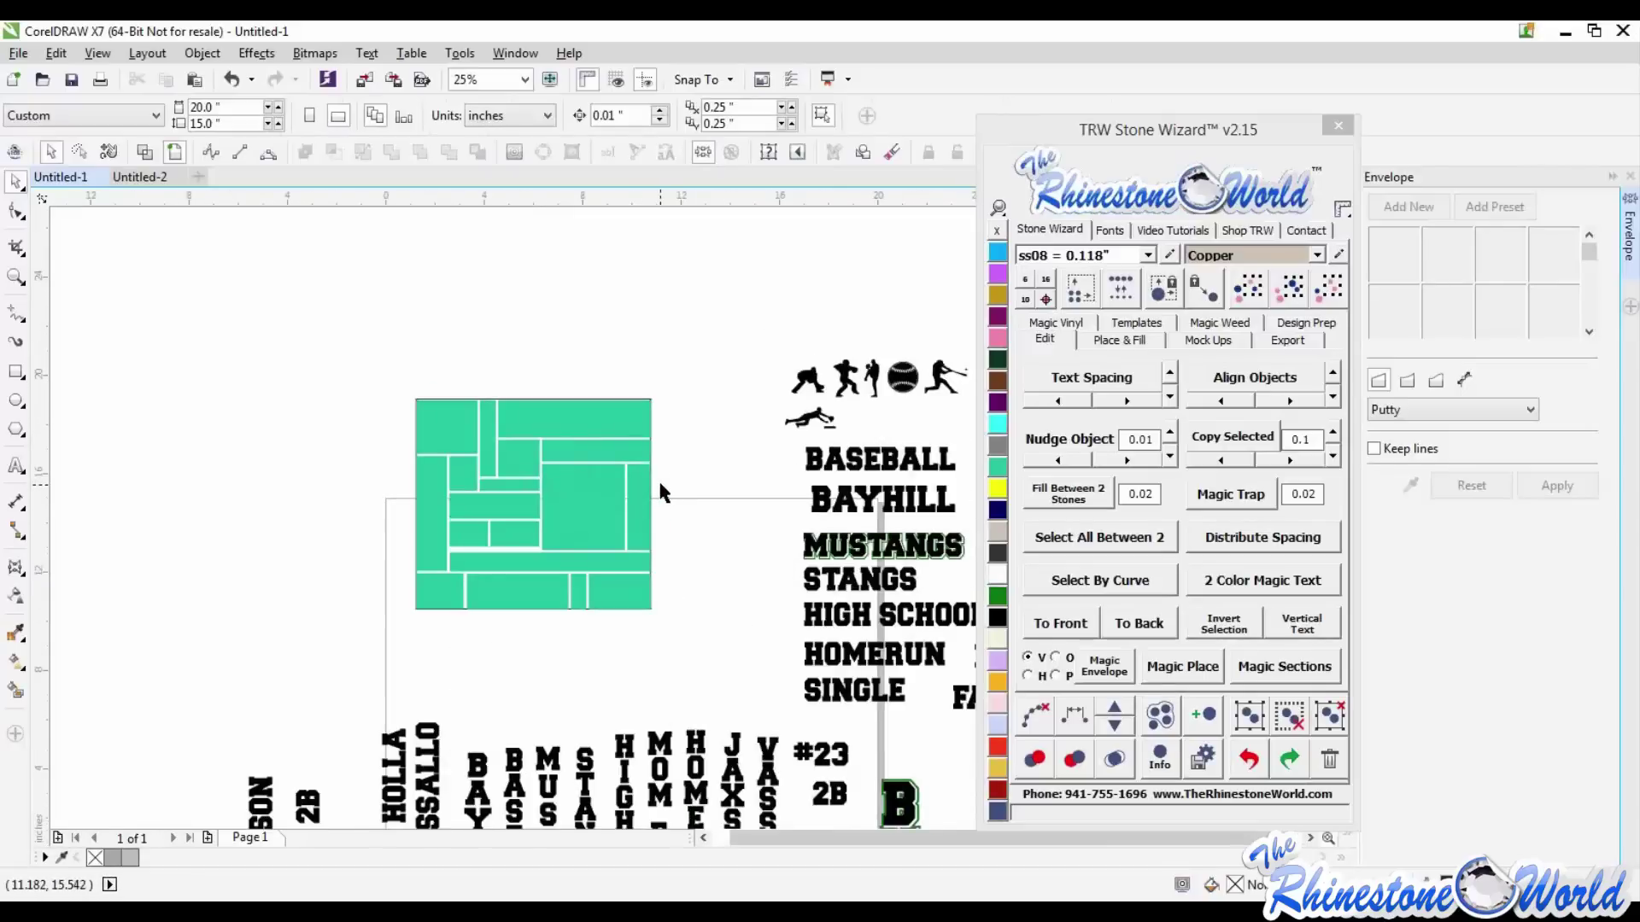
scroll(656, 492, "down", 1)
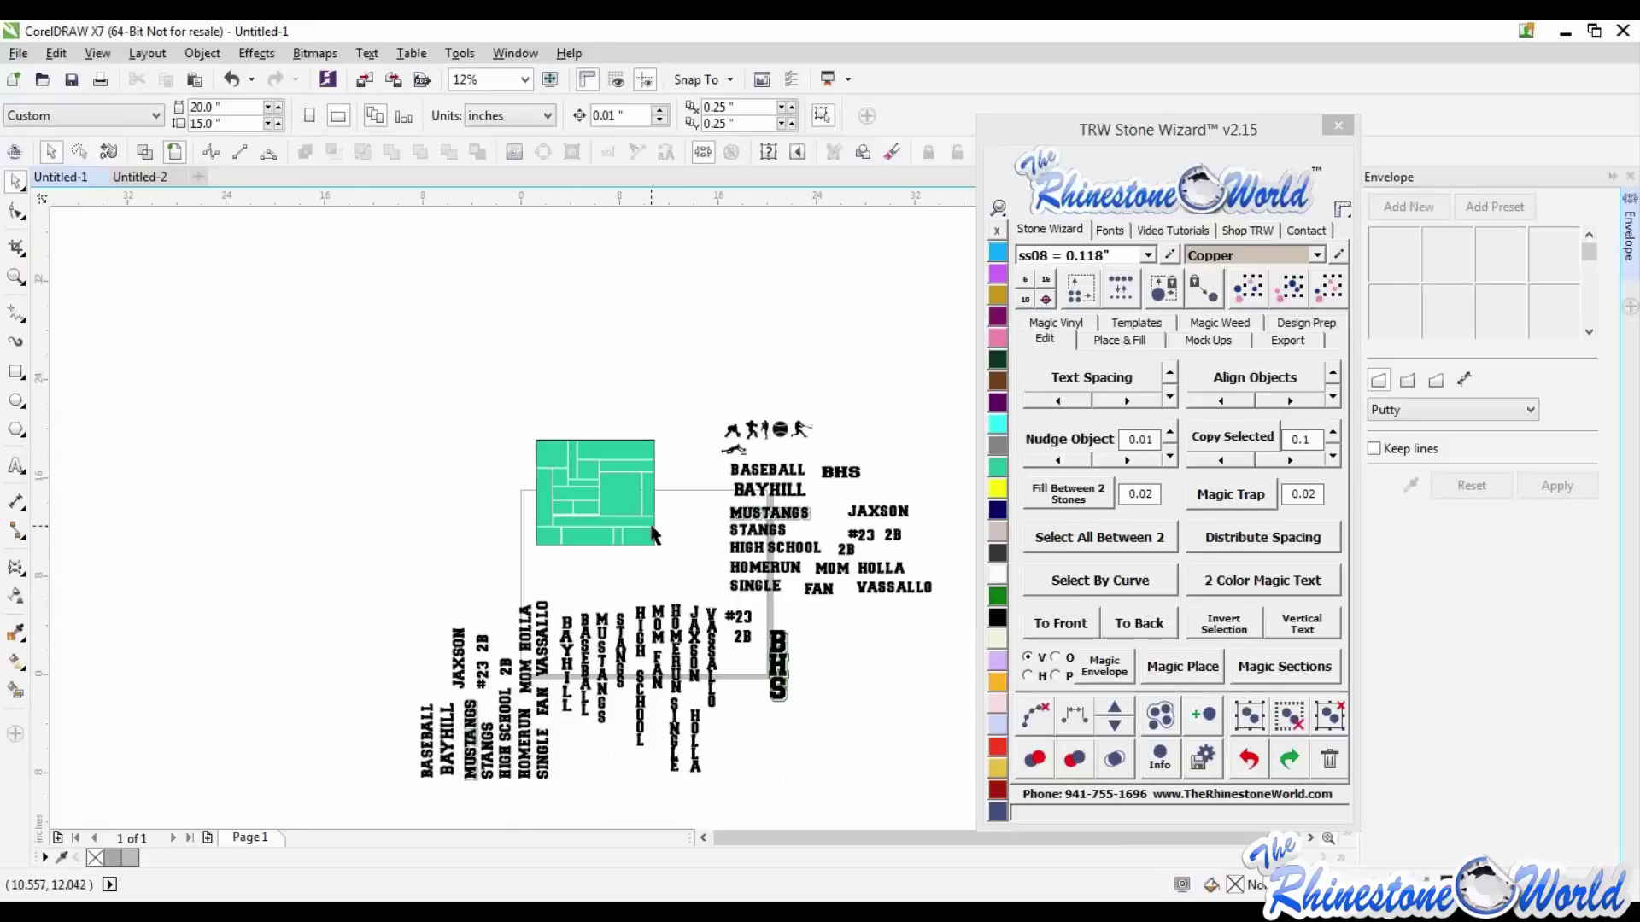
scroll(560, 392, "up", 1)
scroll(523, 479, "up", 1)
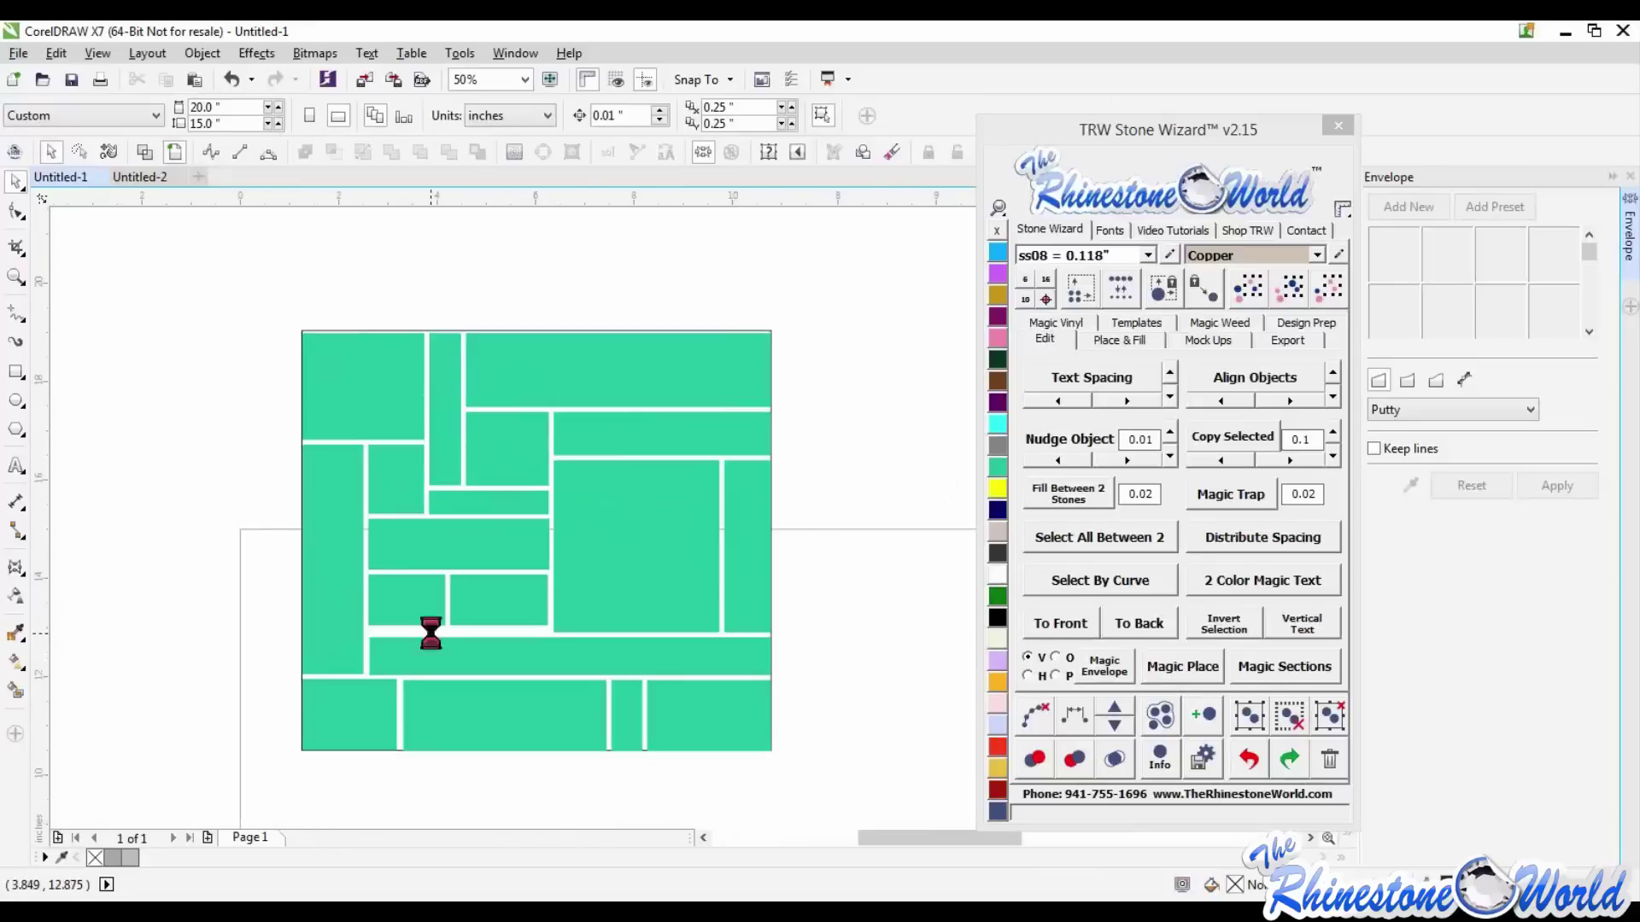
scroll(435, 632, "up", 1)
left_click(428, 597)
left_click(479, 567, "shift")
left_click_drag(484, 618, 485, 635)
left_click(385, 468)
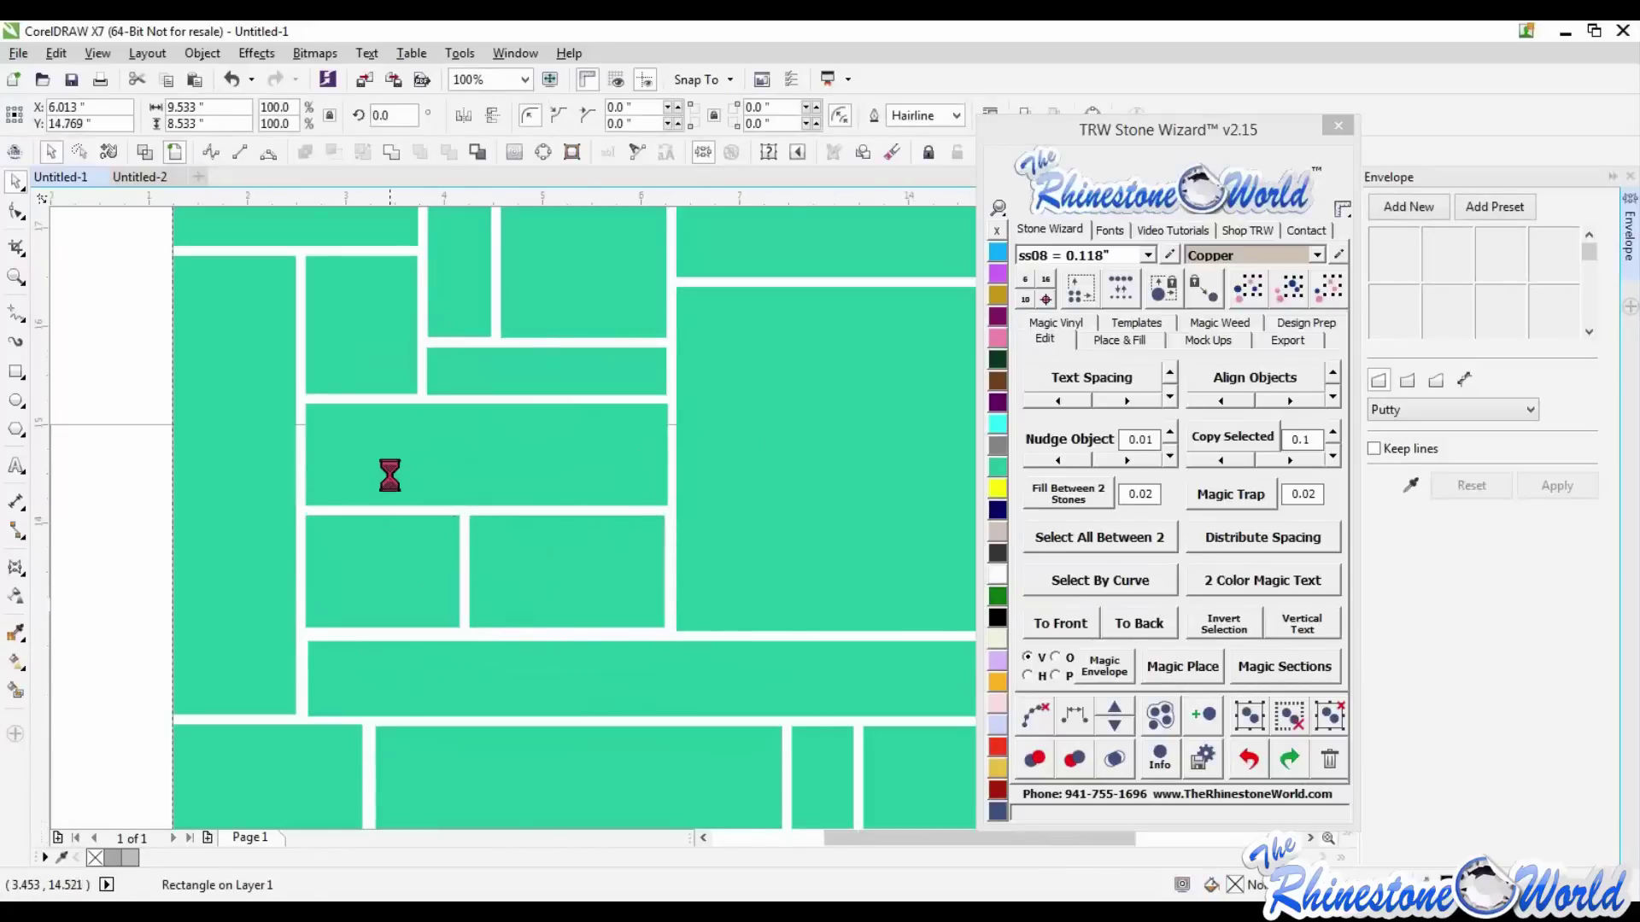
scroll(649, 523, "down", 2)
left_click(644, 520)
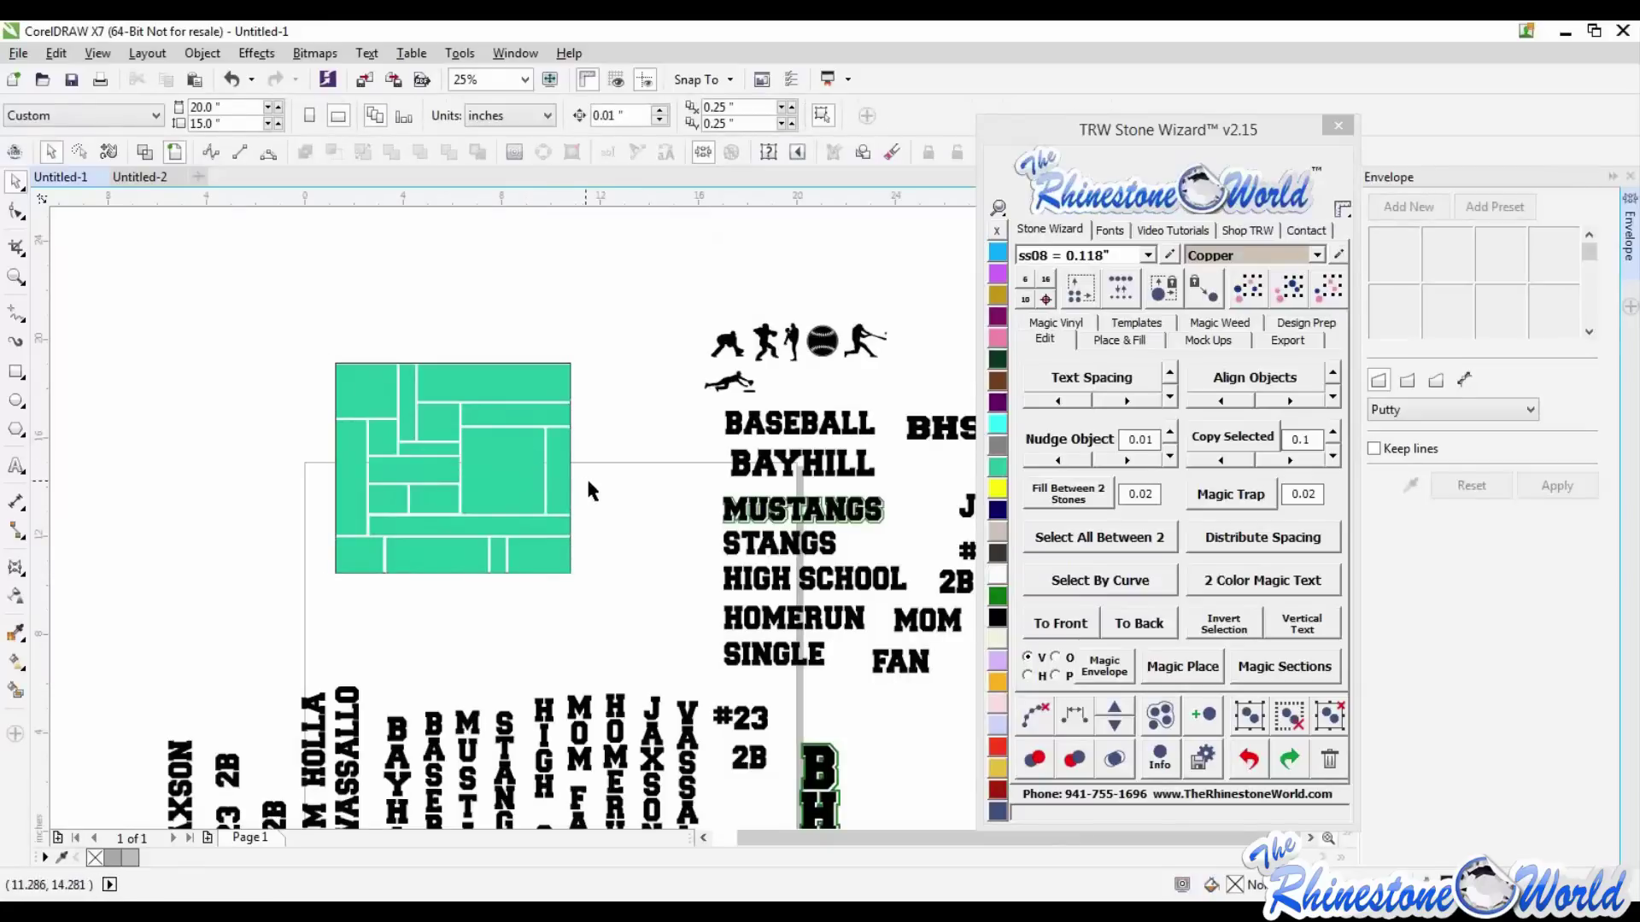
- Try placing the baseball graphic into the large central block with Magic Place, and undo the placement
left_click(506, 494)
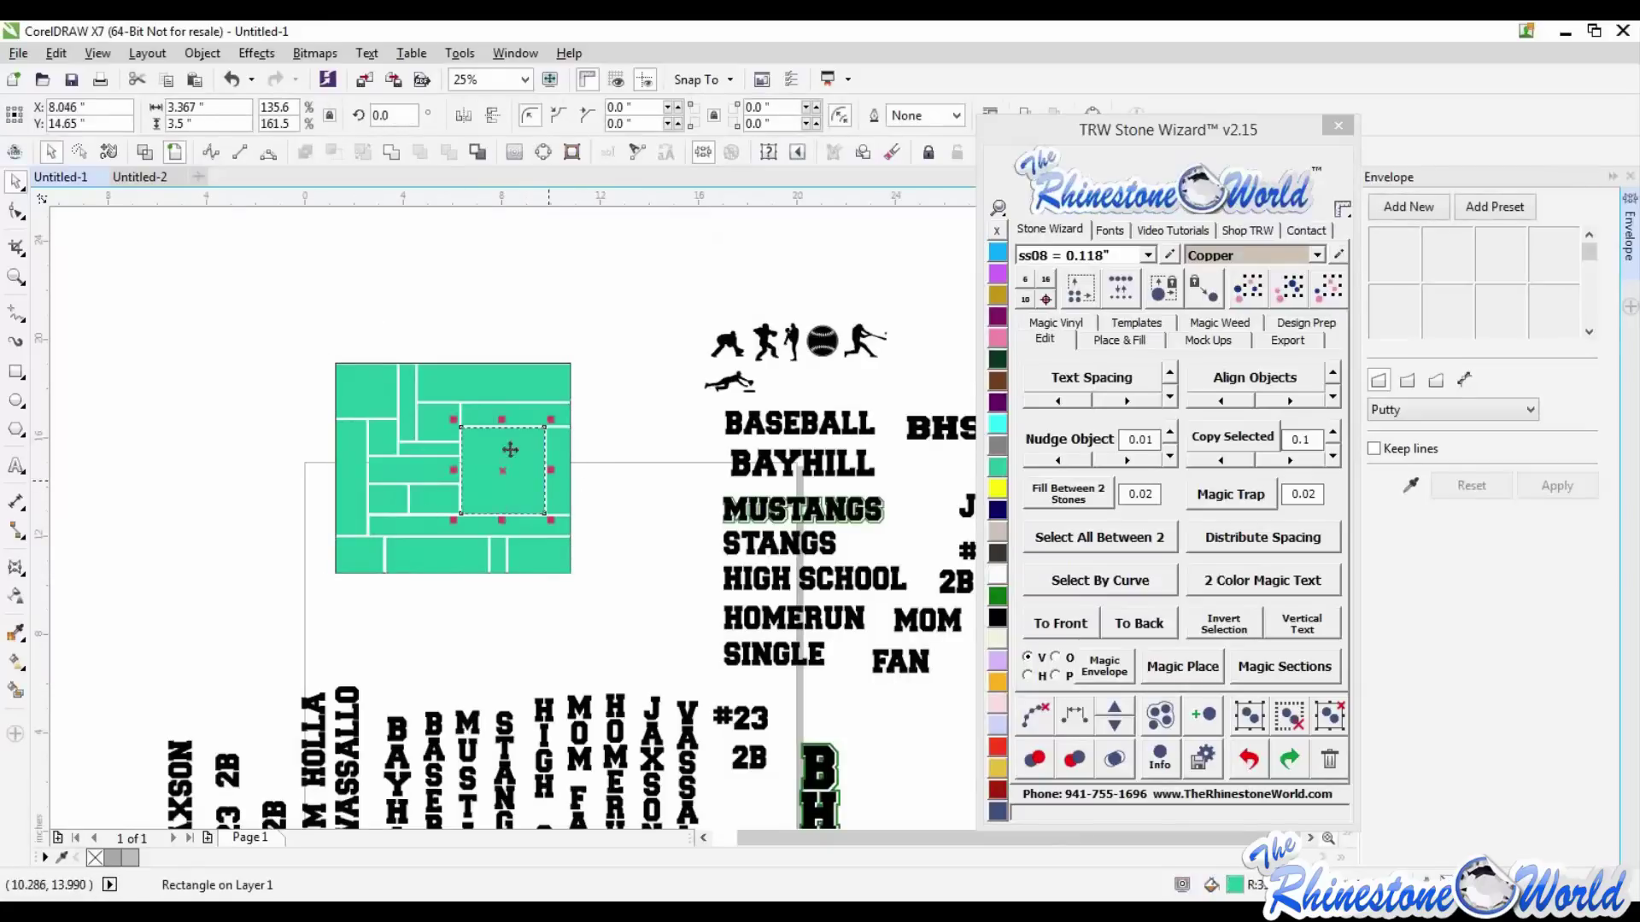
left_click(824, 344, "shift")
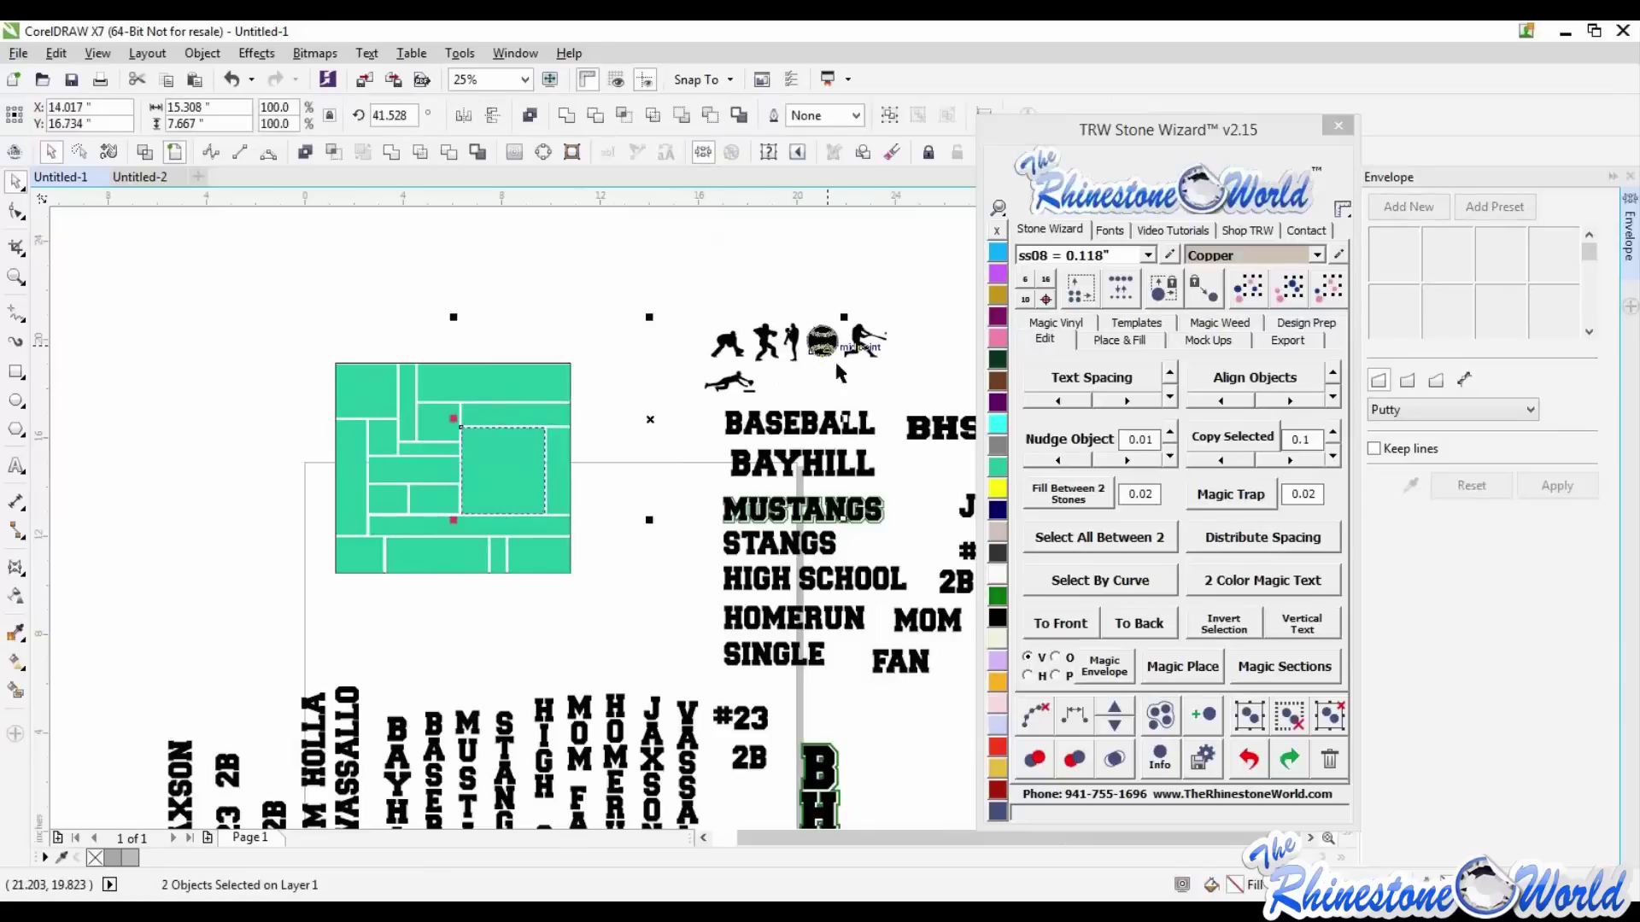
left_click(1198, 673)
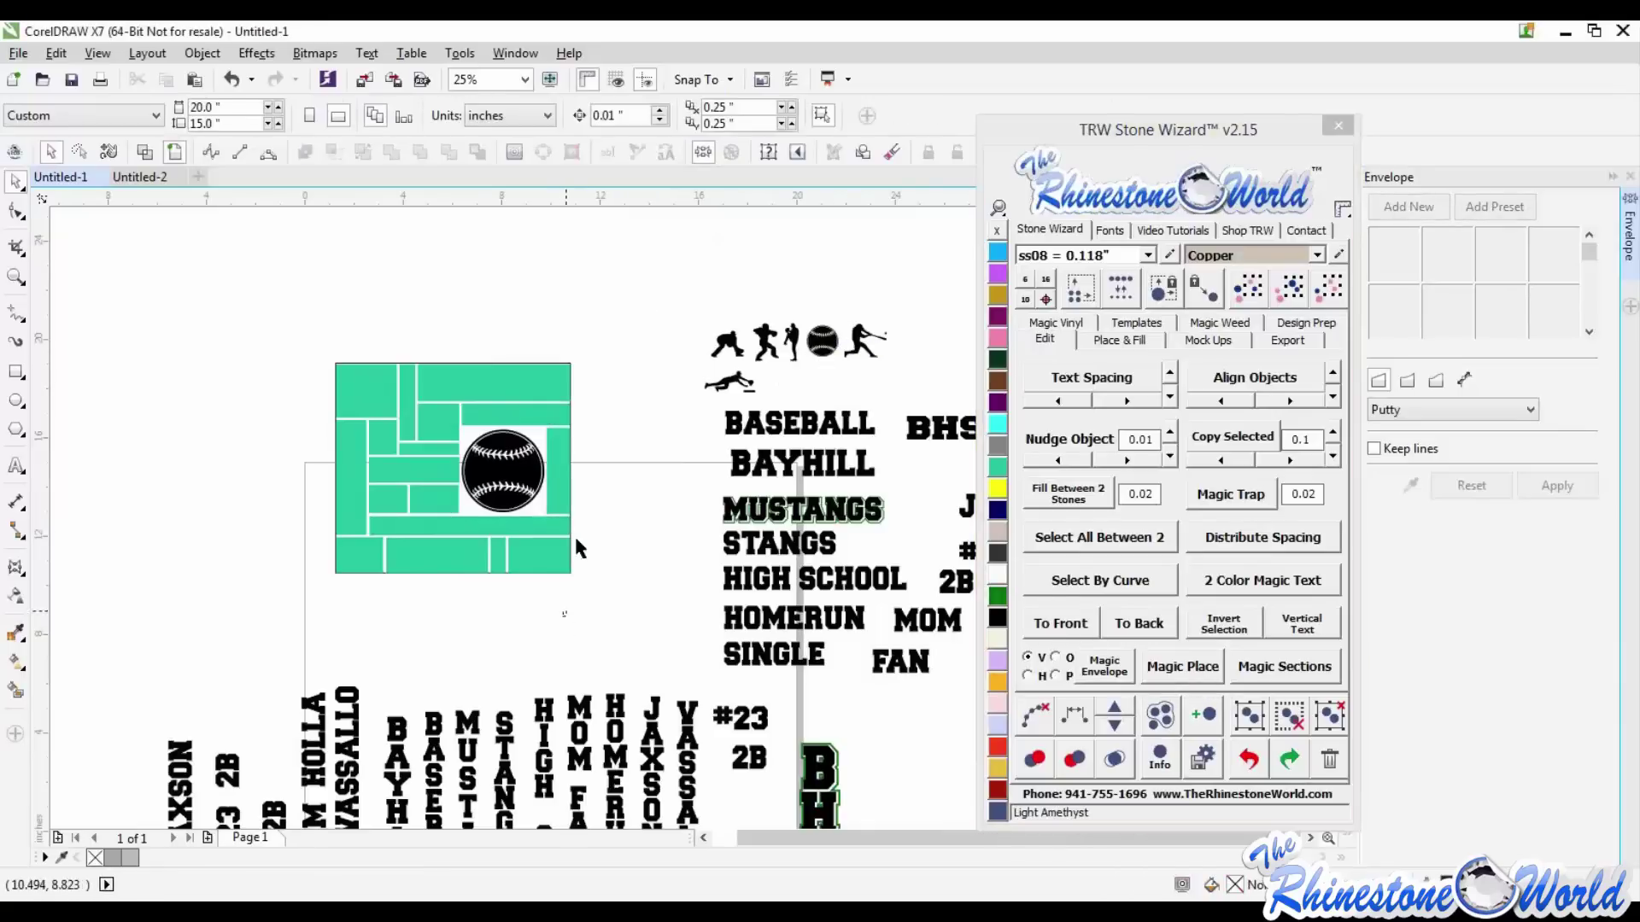
key("ctrl+z")
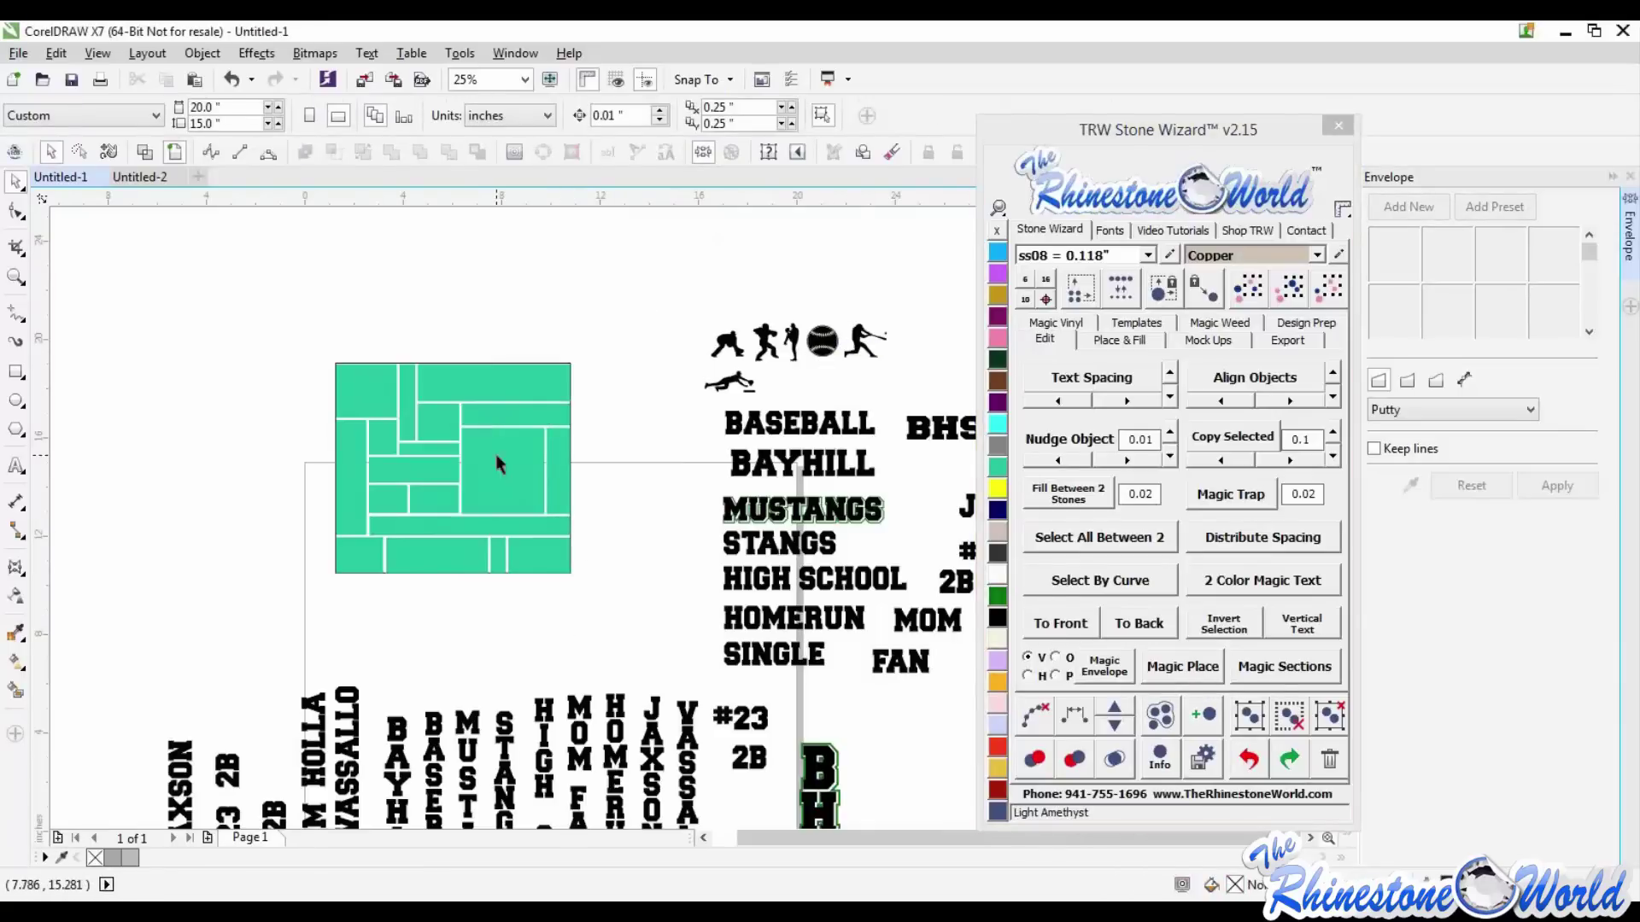
- Try placing the baseball graphic into the narrow block beside the large central block with Magic Place, and undo the placement
left_click(551, 468)
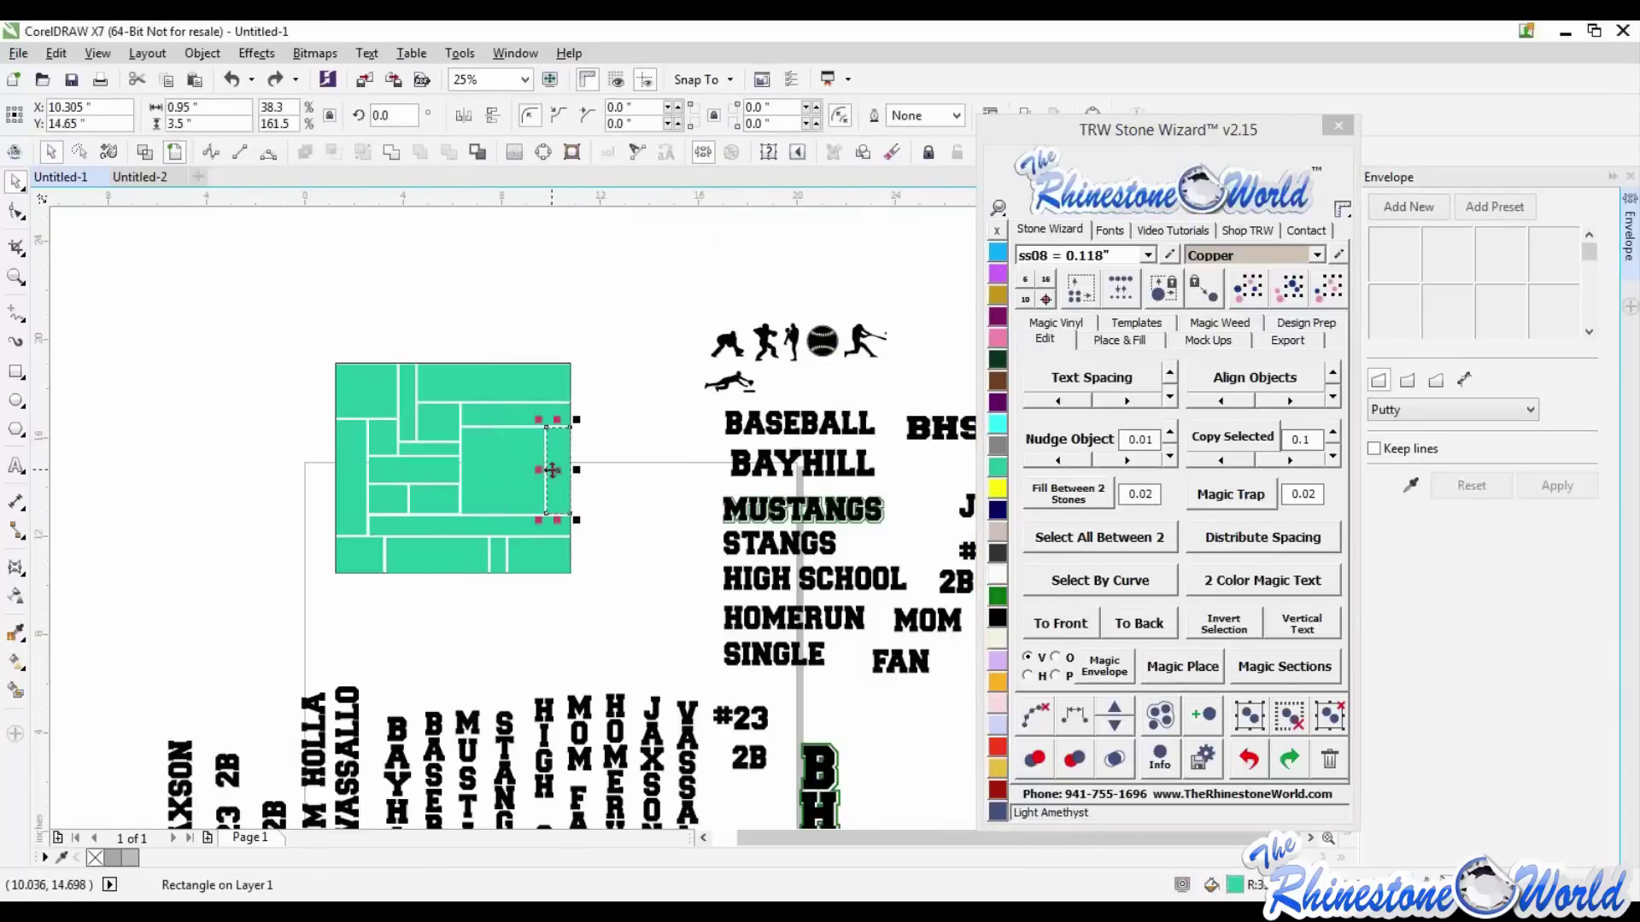
left_click(823, 342, "shift")
left_click(1198, 673)
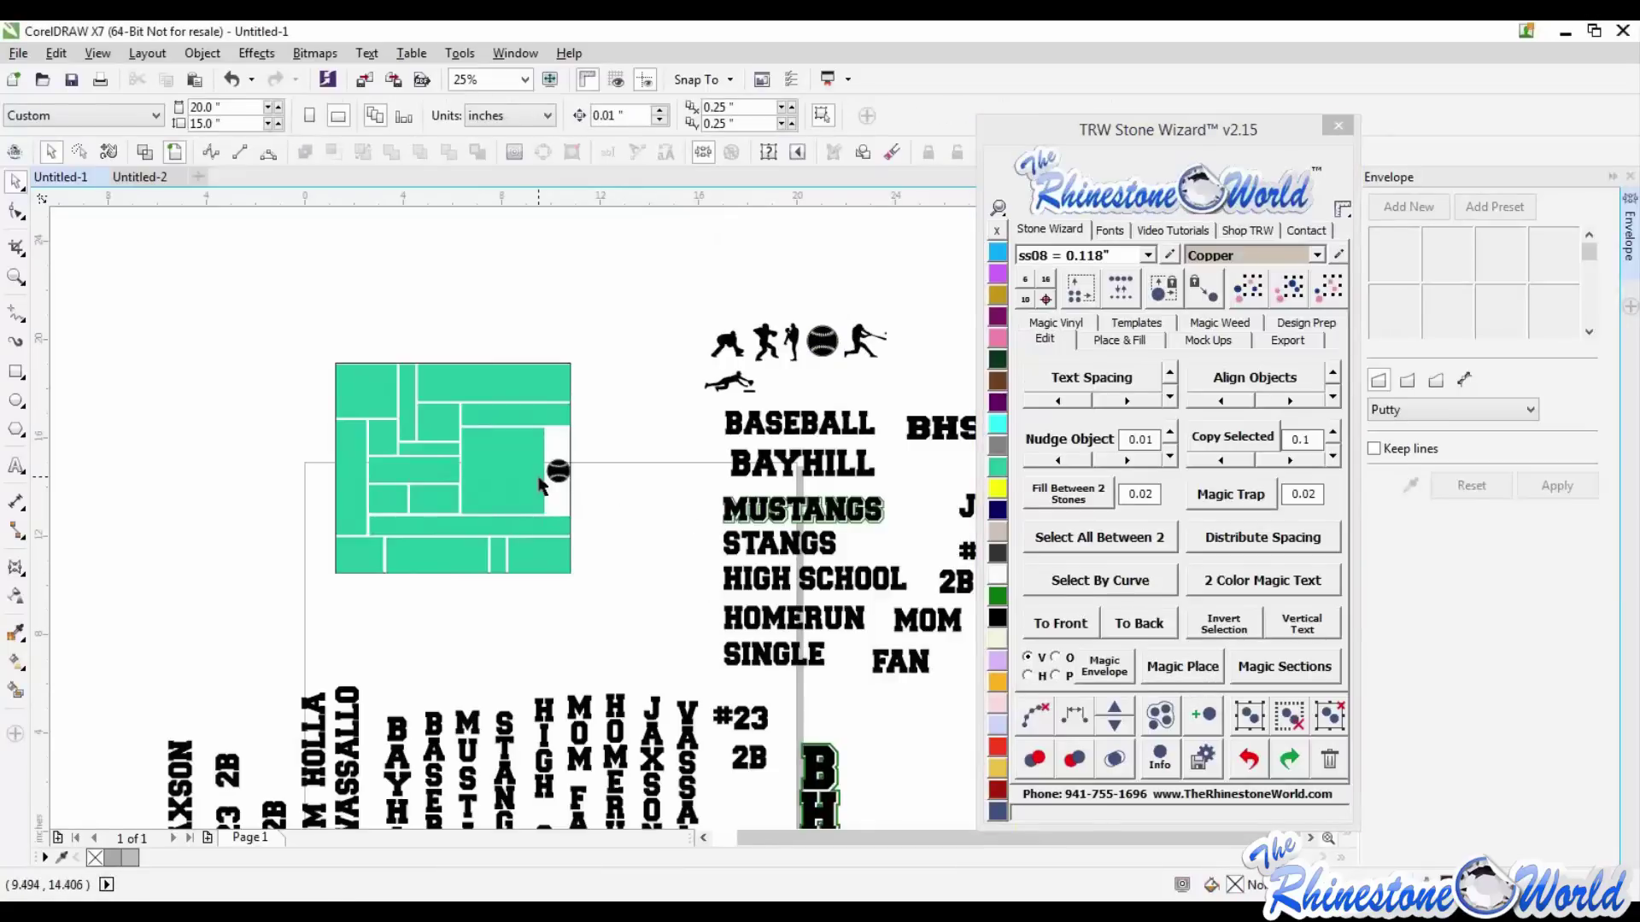
key("ctrl+z")
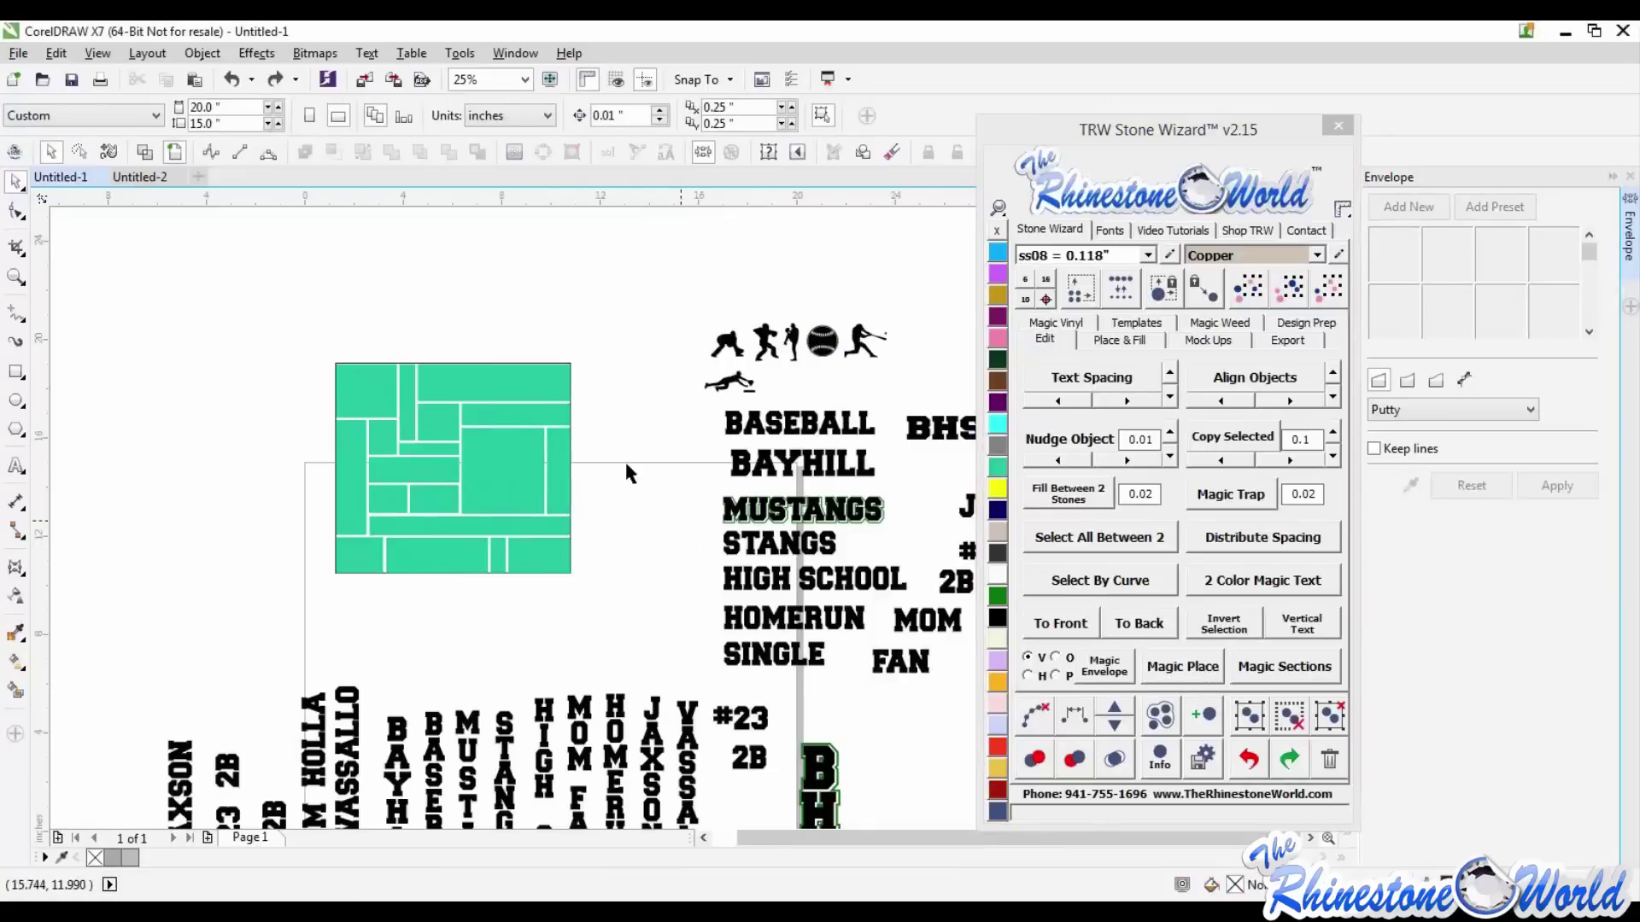
- Try placing the pitcher silhouette into the narrow block beside the large central block with Magic Place, and undo the placement
left_click(561, 468)
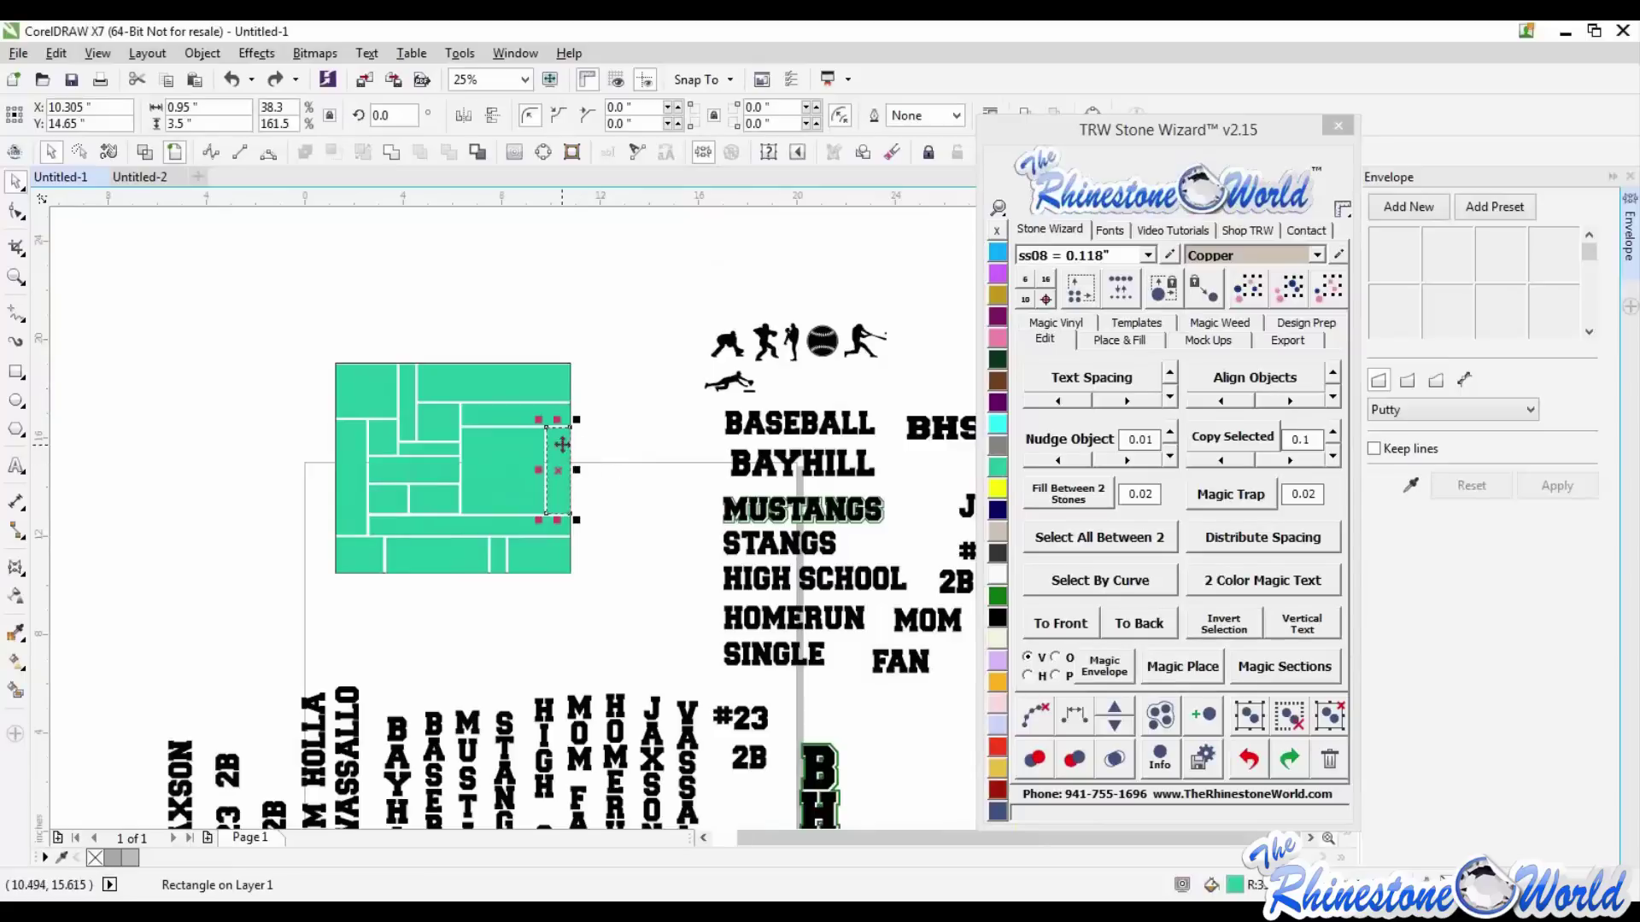
scroll(561, 443, "up", 1)
scroll(586, 451, "down", 1)
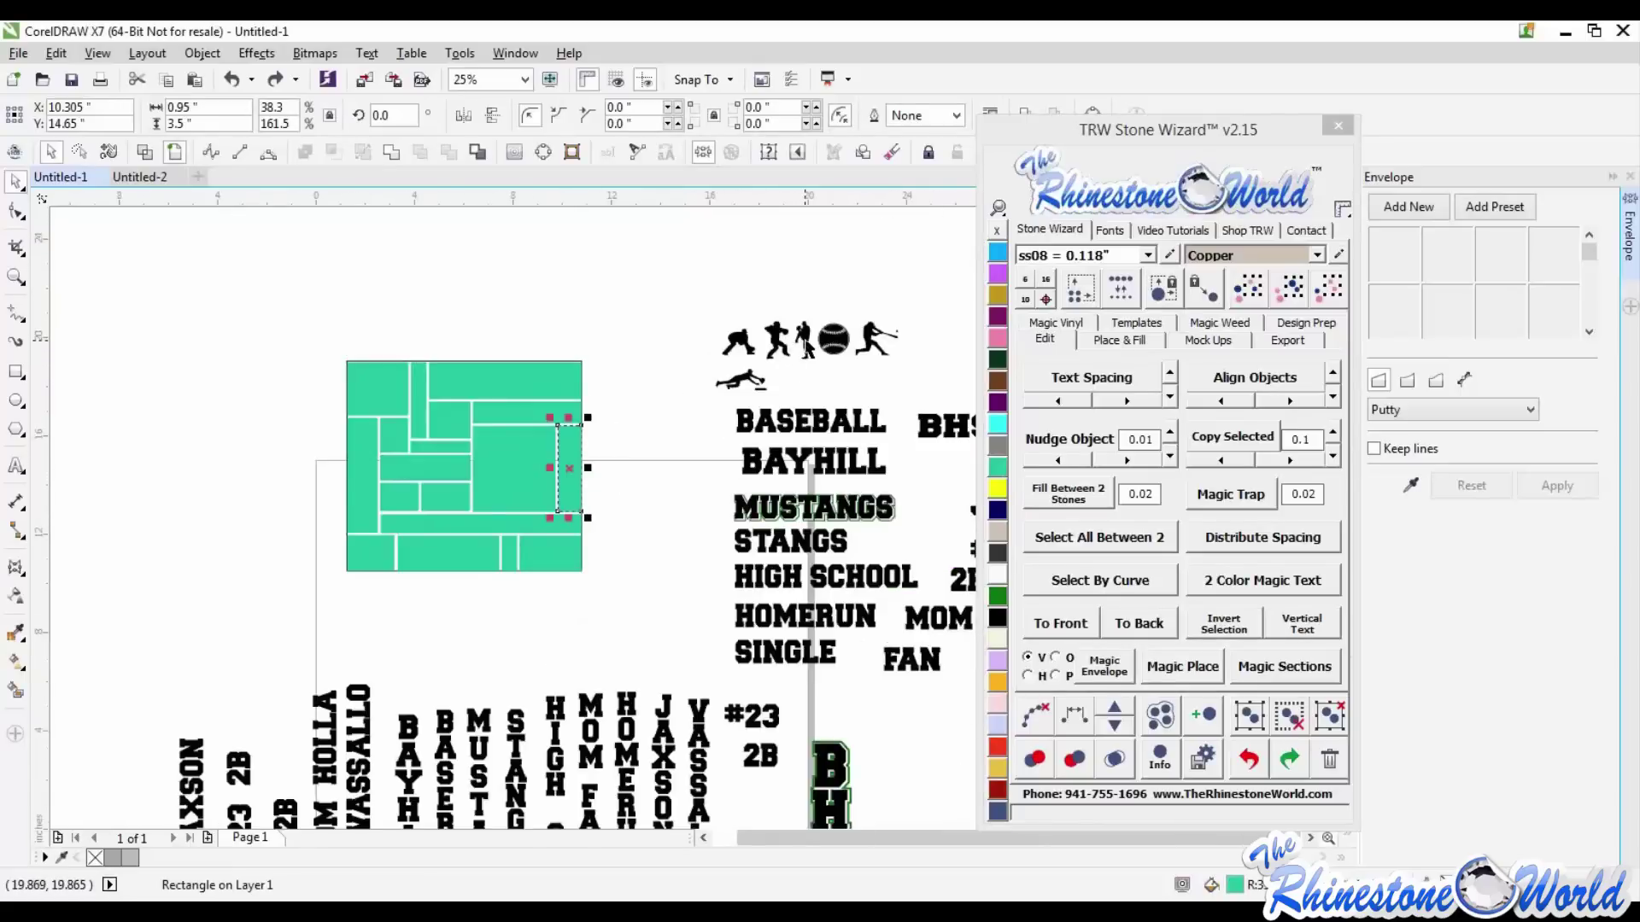
left_click(805, 346, "shift")
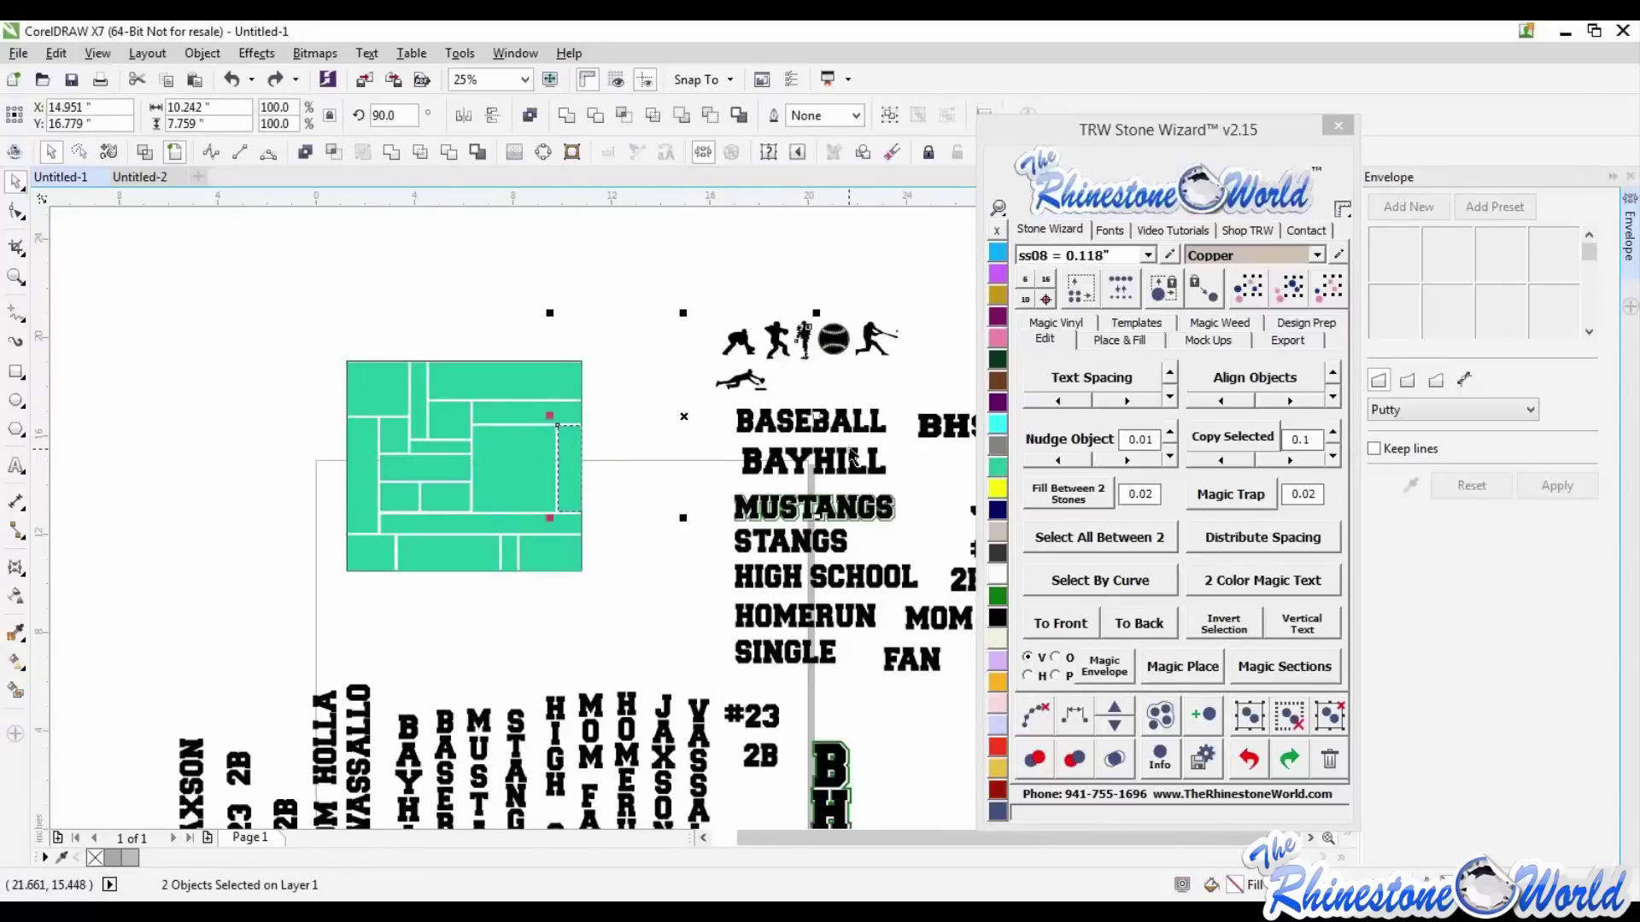
left_click(1179, 668)
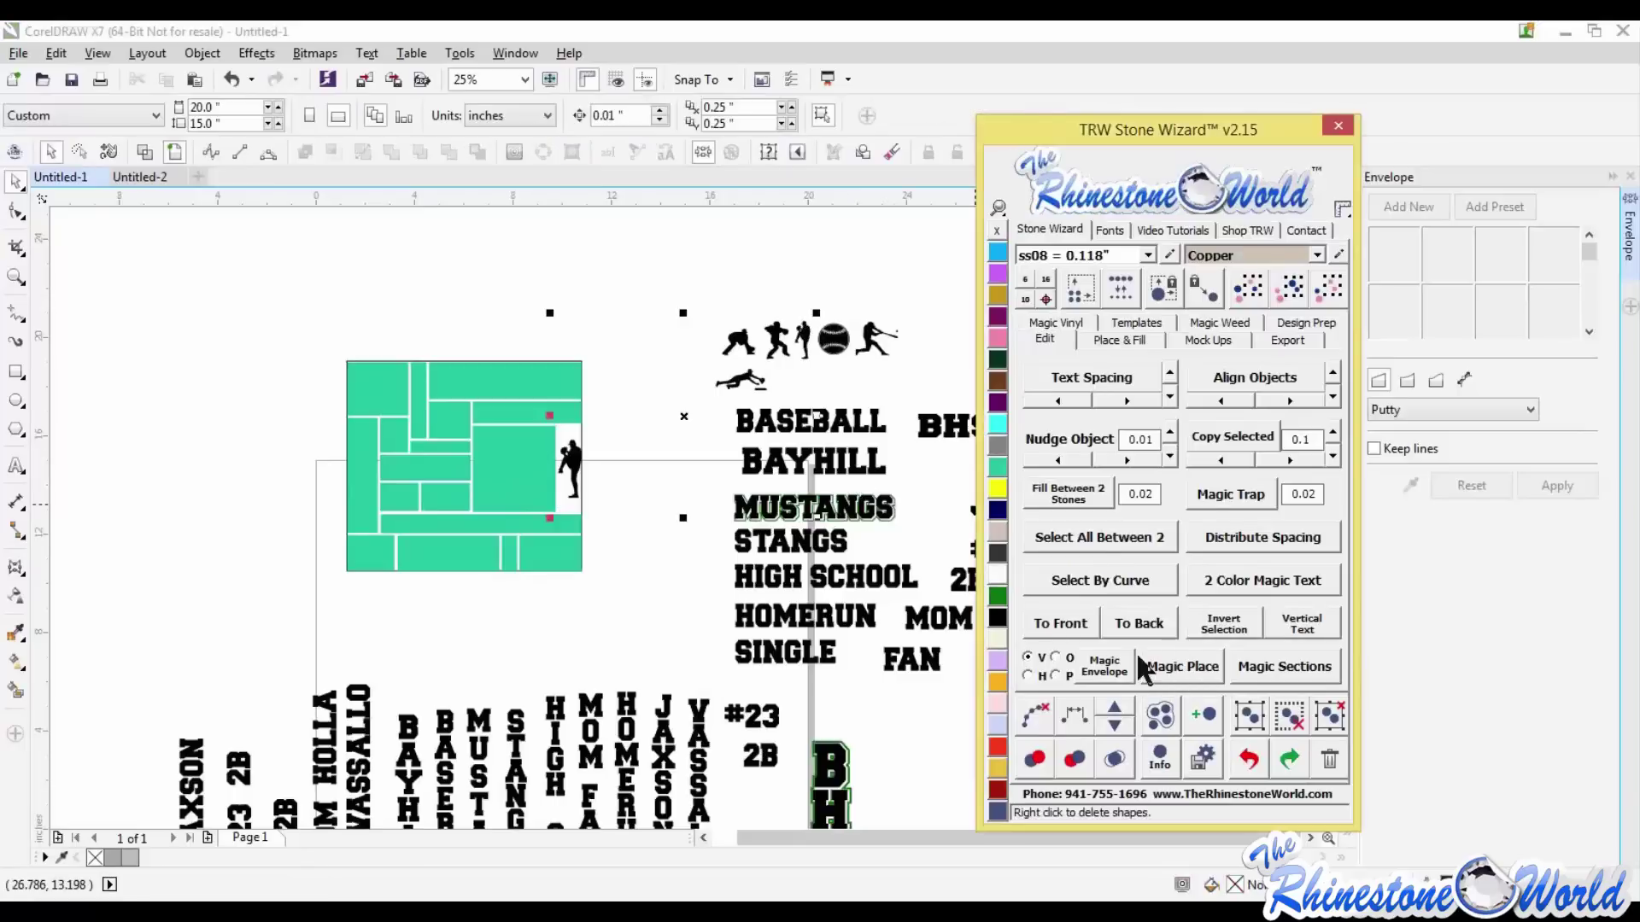
scroll(572, 443, "up", 1)
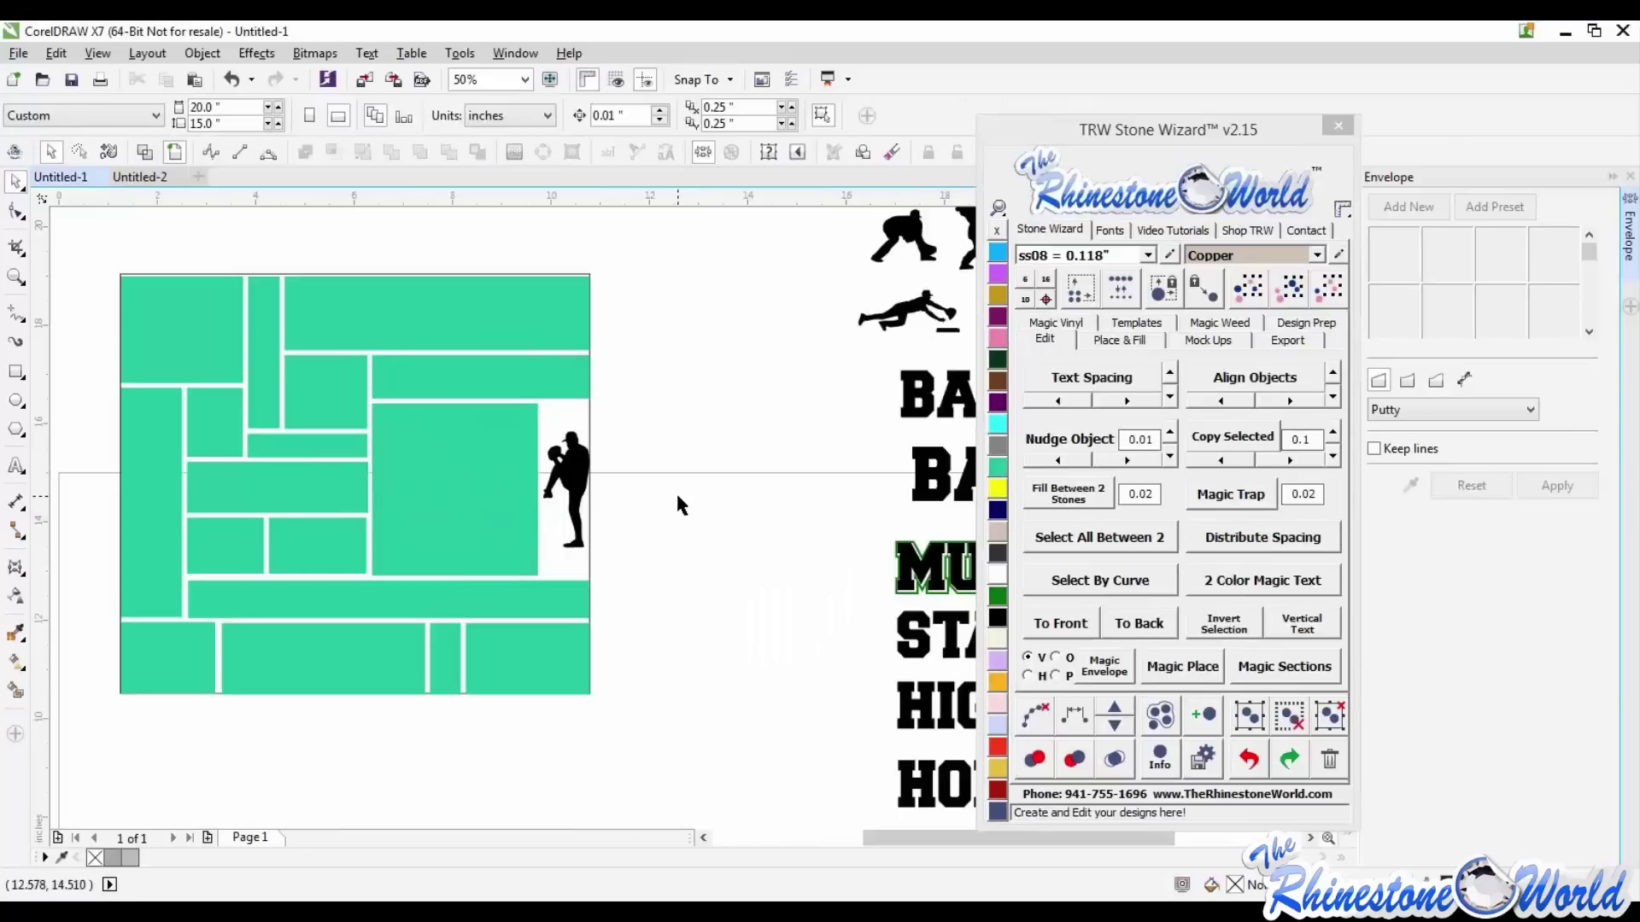
key("ctrl+z")
- Place the pitcher silhouette into the narrow bottom-row block with Magic Place
scroll(541, 607, "down", 1)
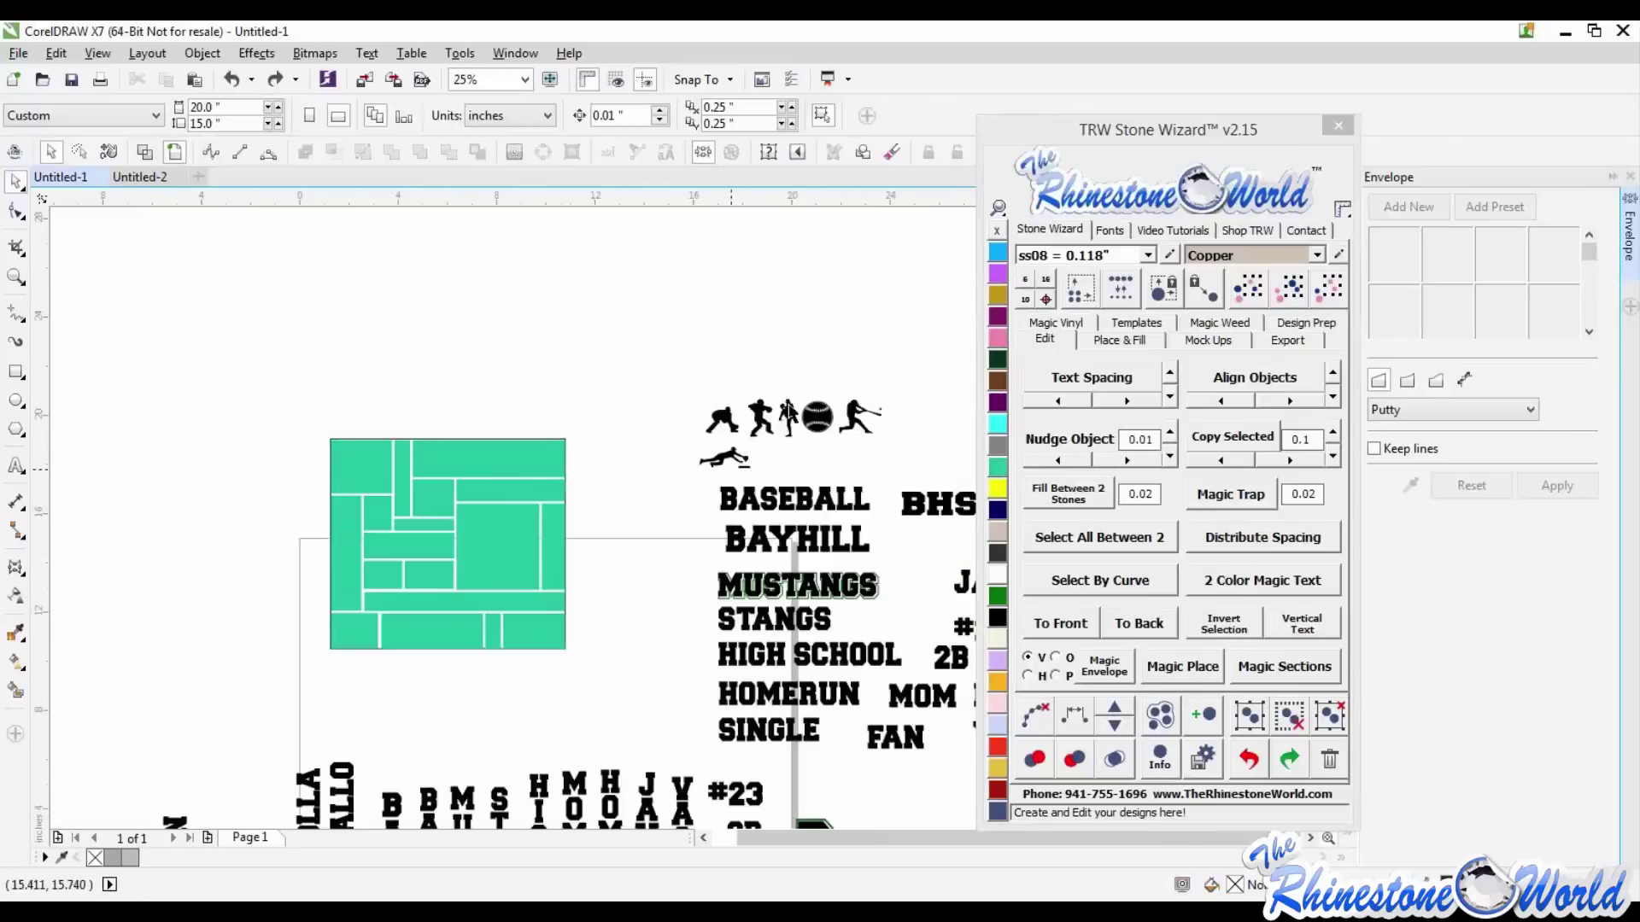
left_click(493, 645)
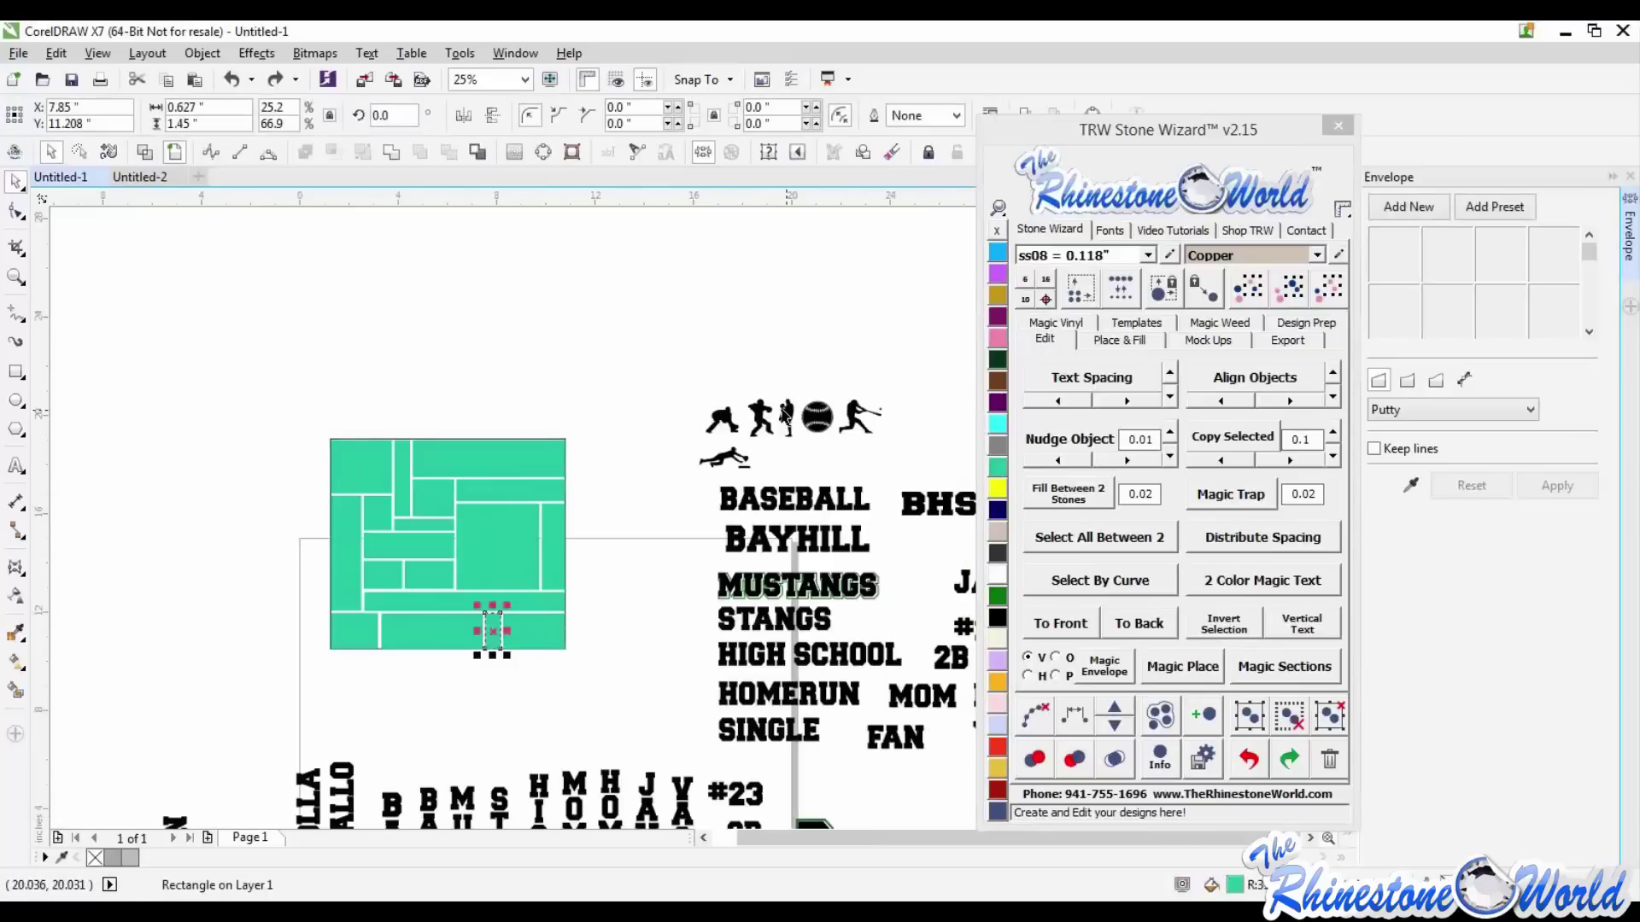
left_click(786, 418, "shift")
left_click(1171, 668)
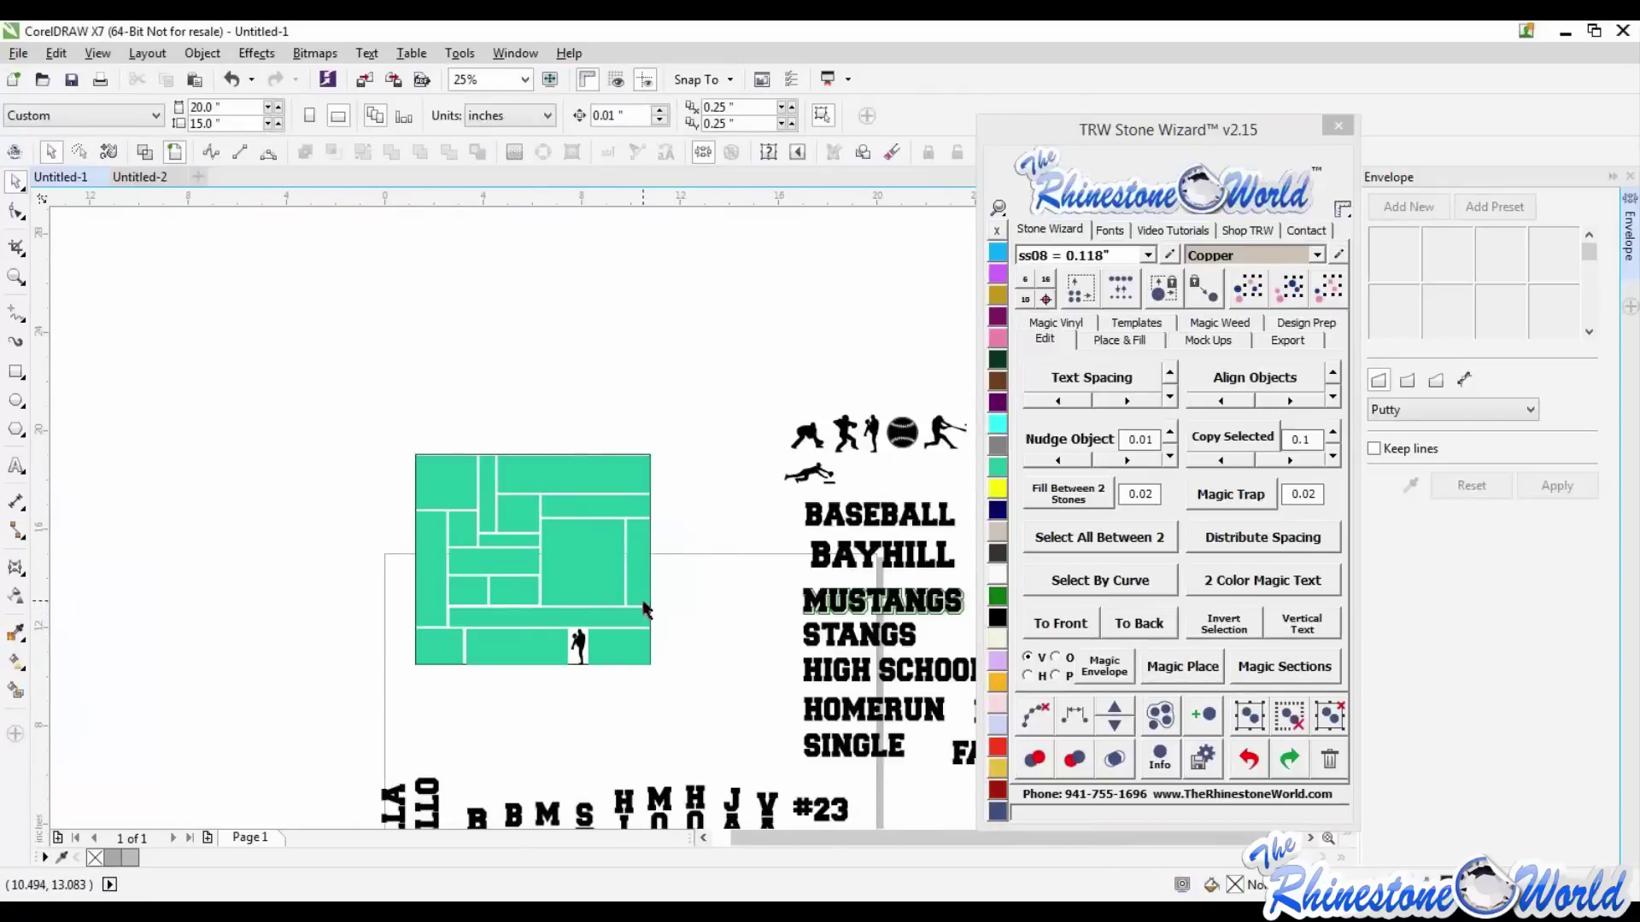
- Fit the horizontal HIGH SCHOOL text into the wide strip above the bottom row with Magic Envelope
scroll(643, 603, "down", 1)
scroll(707, 608, "up", 1)
left_click(545, 605)
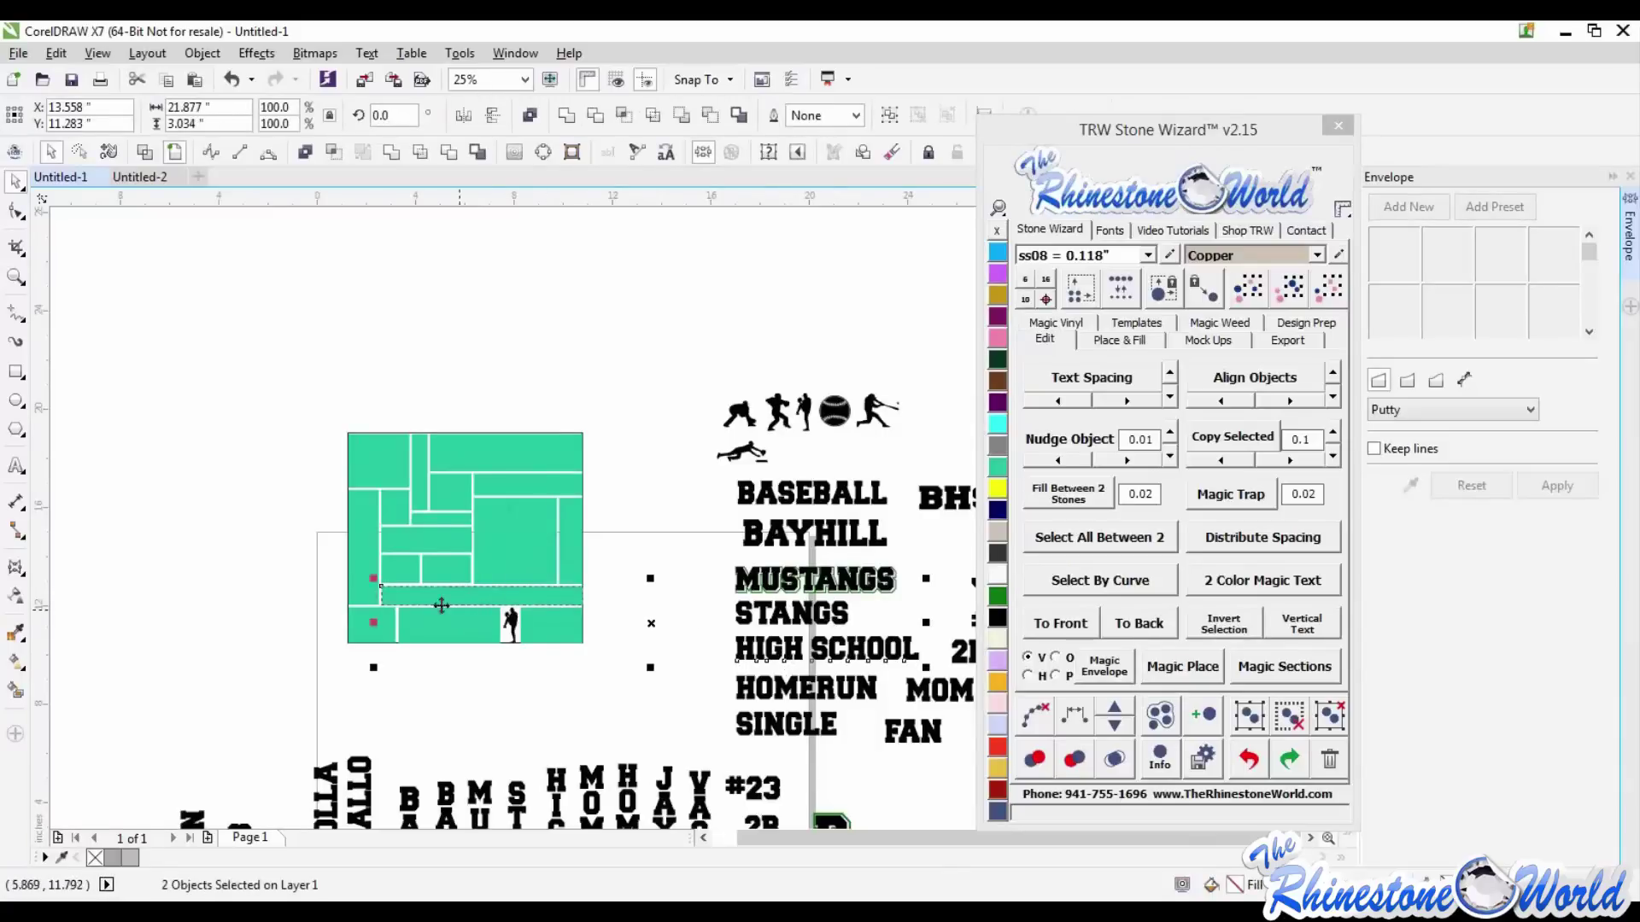
left_click(1155, 666)
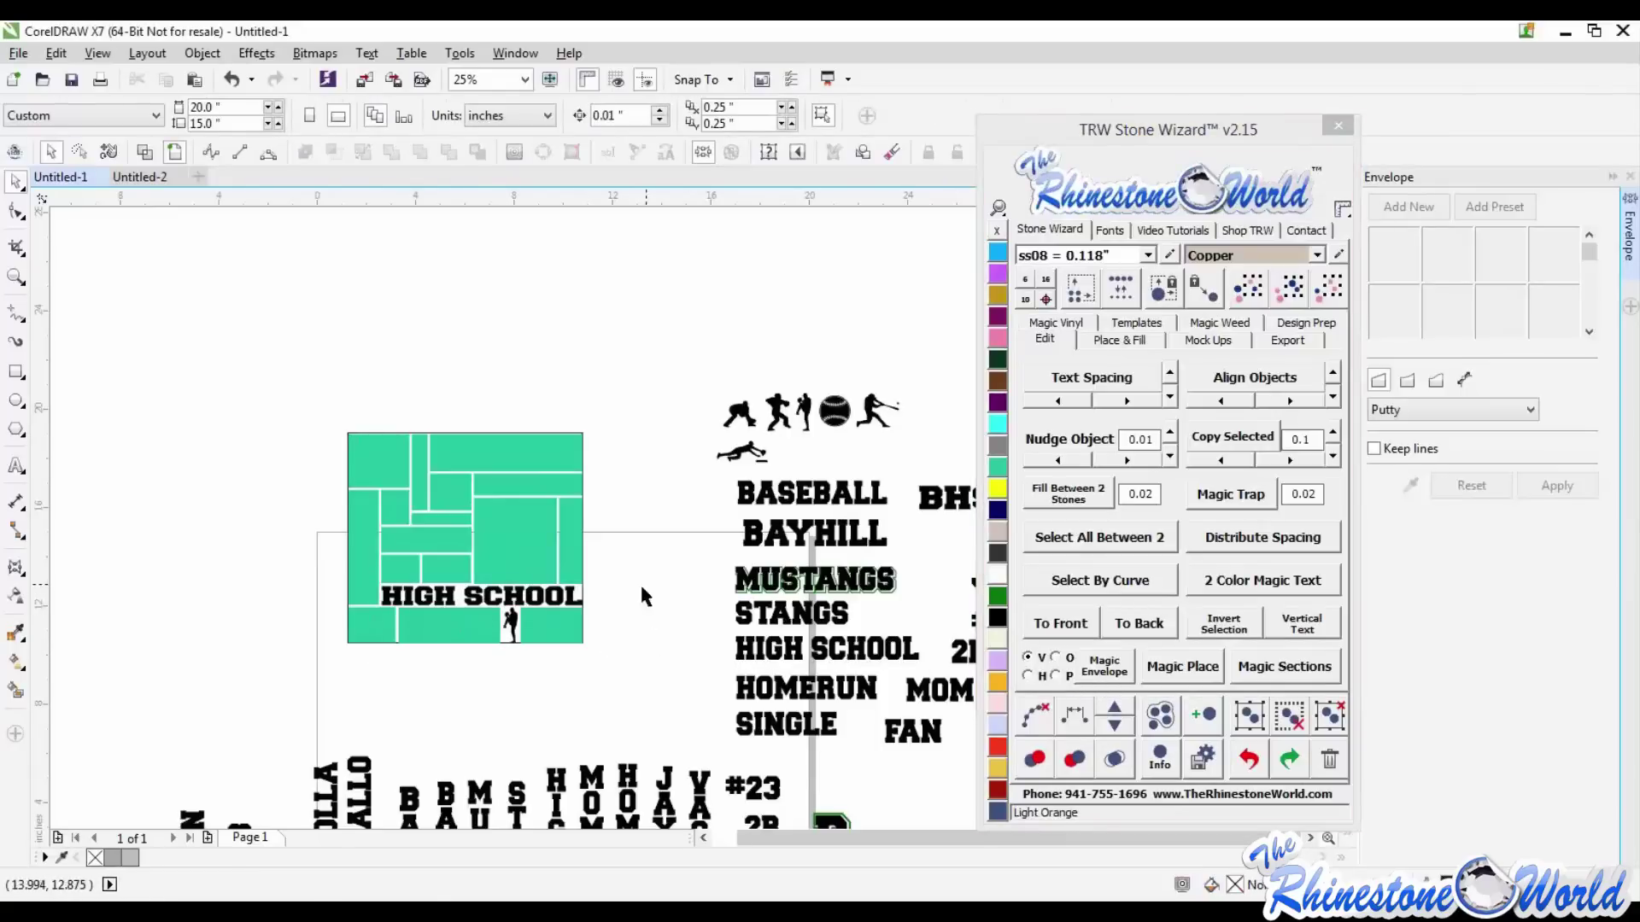
- Fit the vertical BHS text into the narrow block beside the large central block with Magic Envelope
left_click(566, 570)
scroll(598, 578, "down", 2)
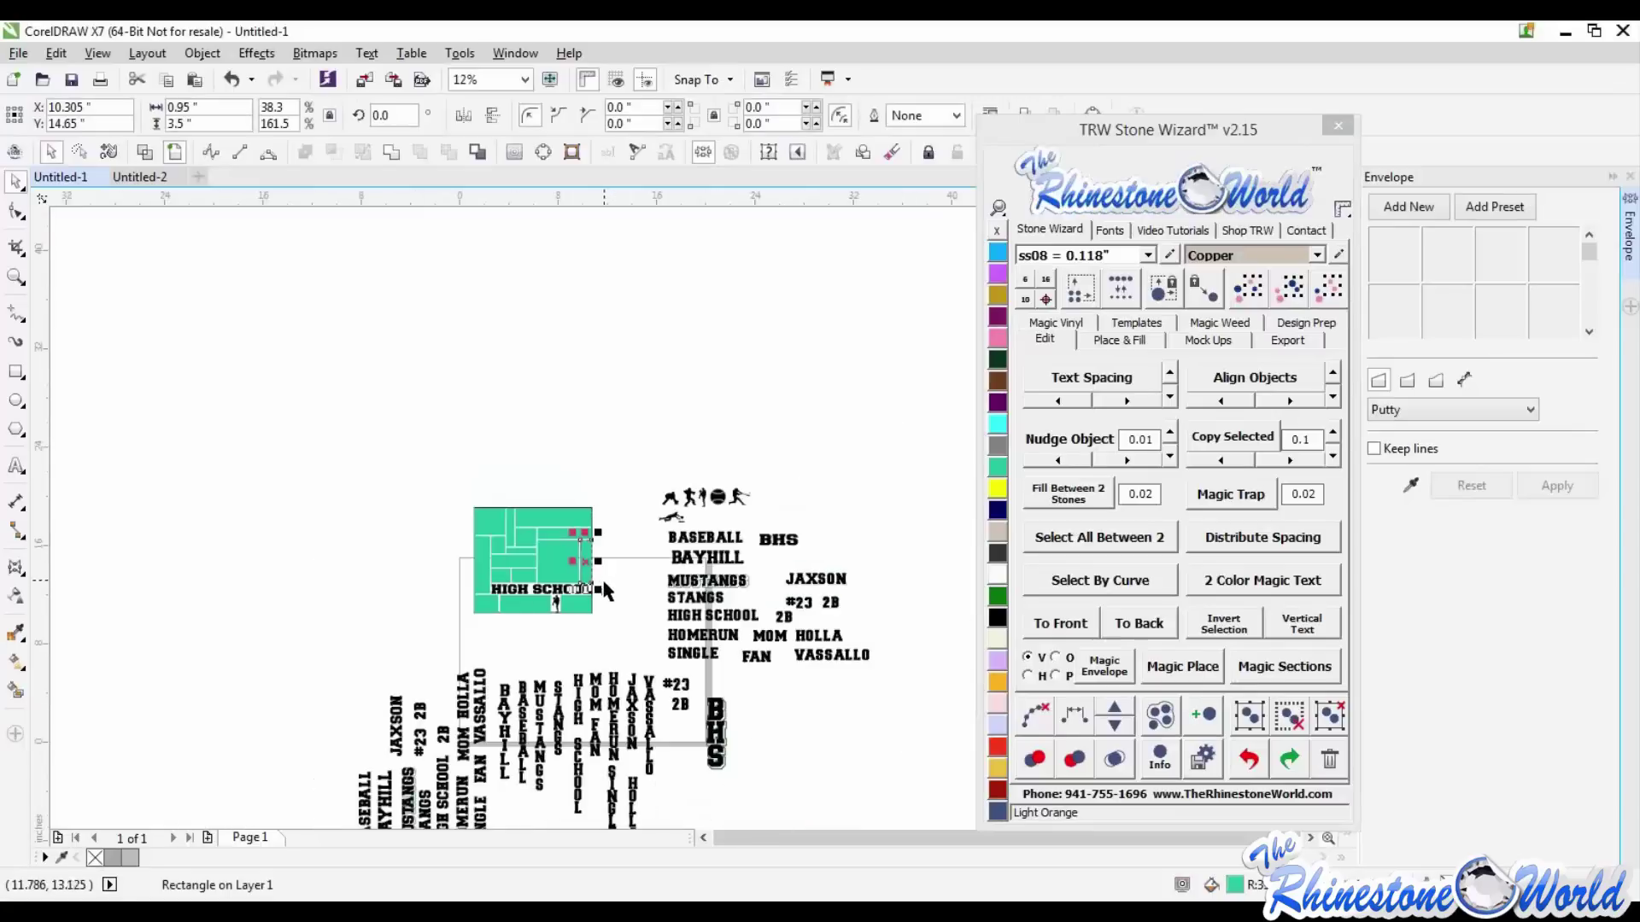
left_click(723, 737, "shift")
scroll(724, 736, "up", 2)
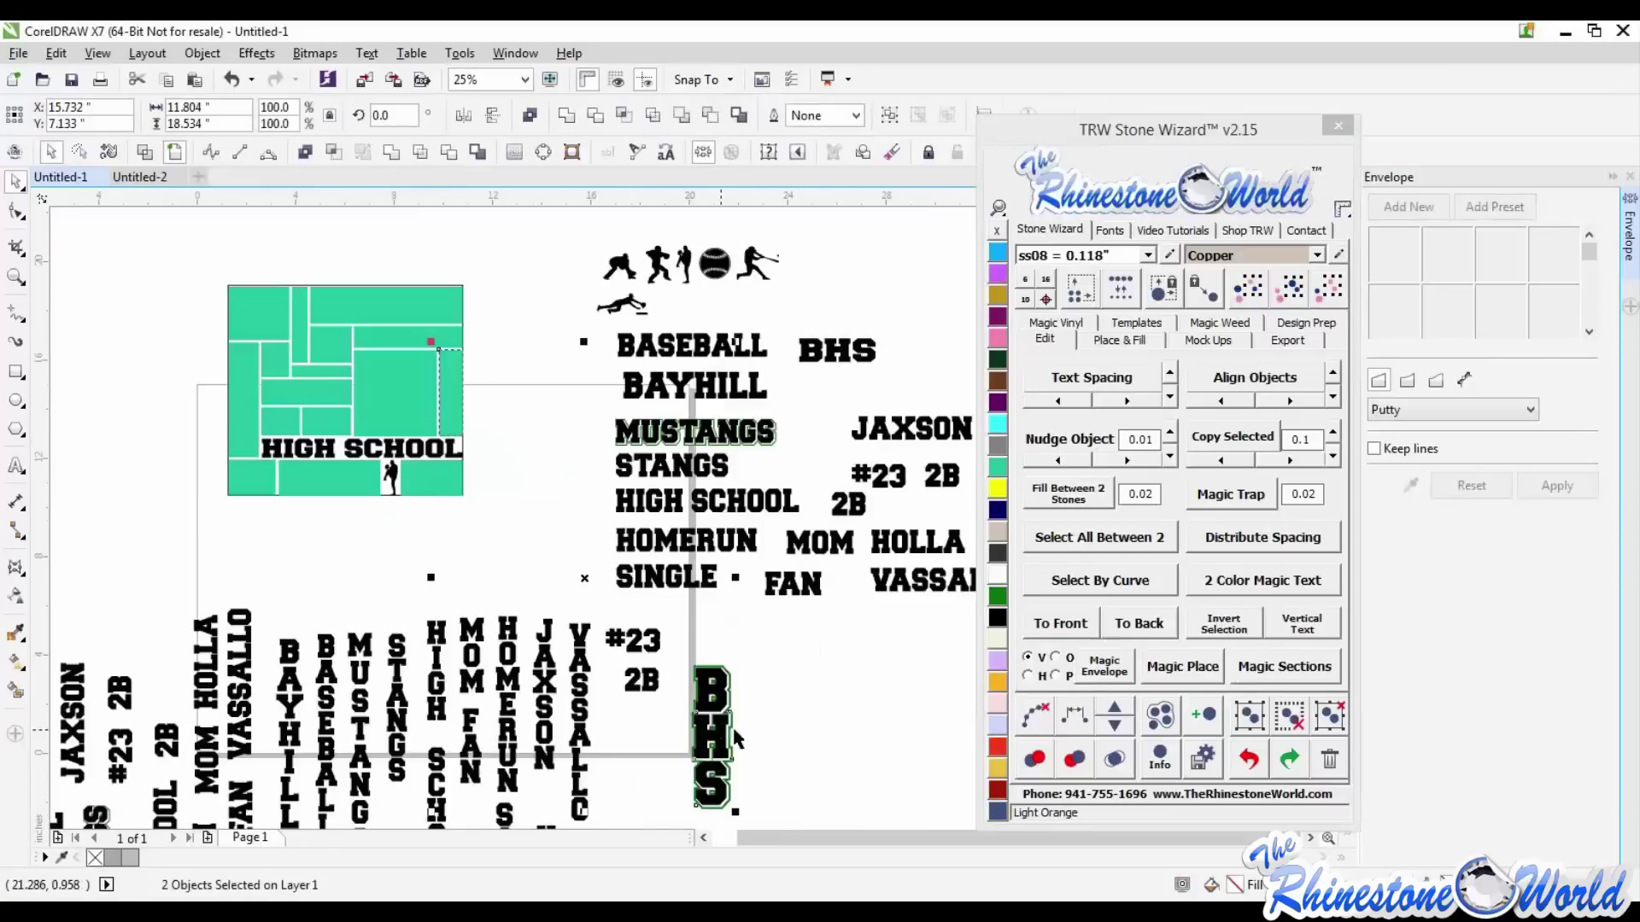
left_click(1110, 671)
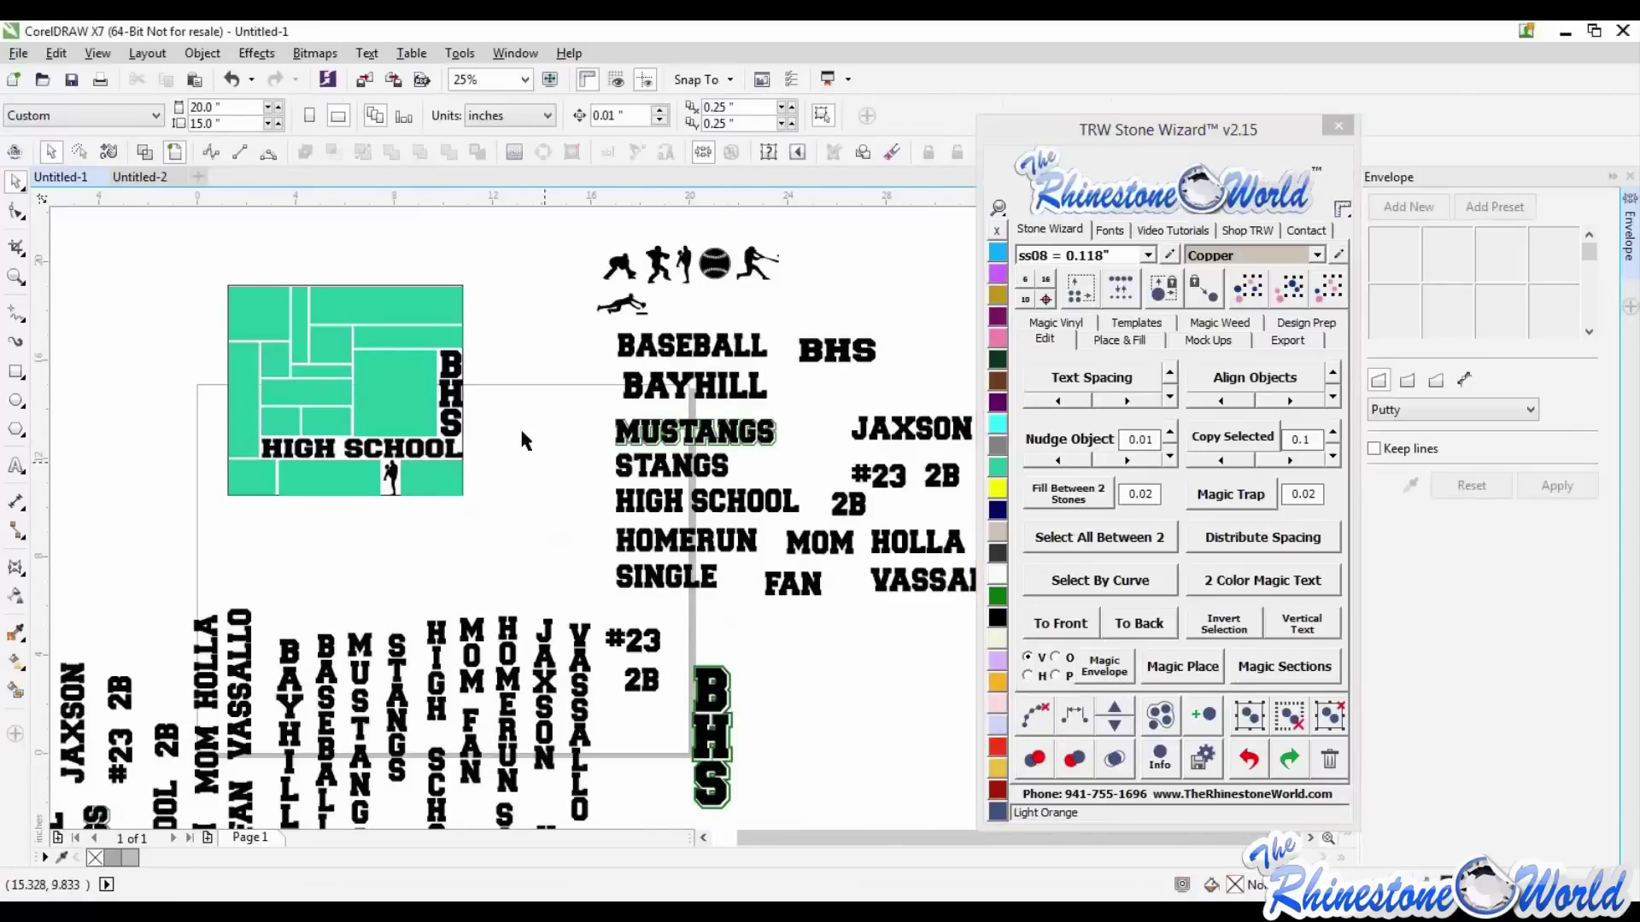
- Try fitting the vertical BHS text into the large central block with Magic Envelope, and undo both BHS placements
left_click(357, 360)
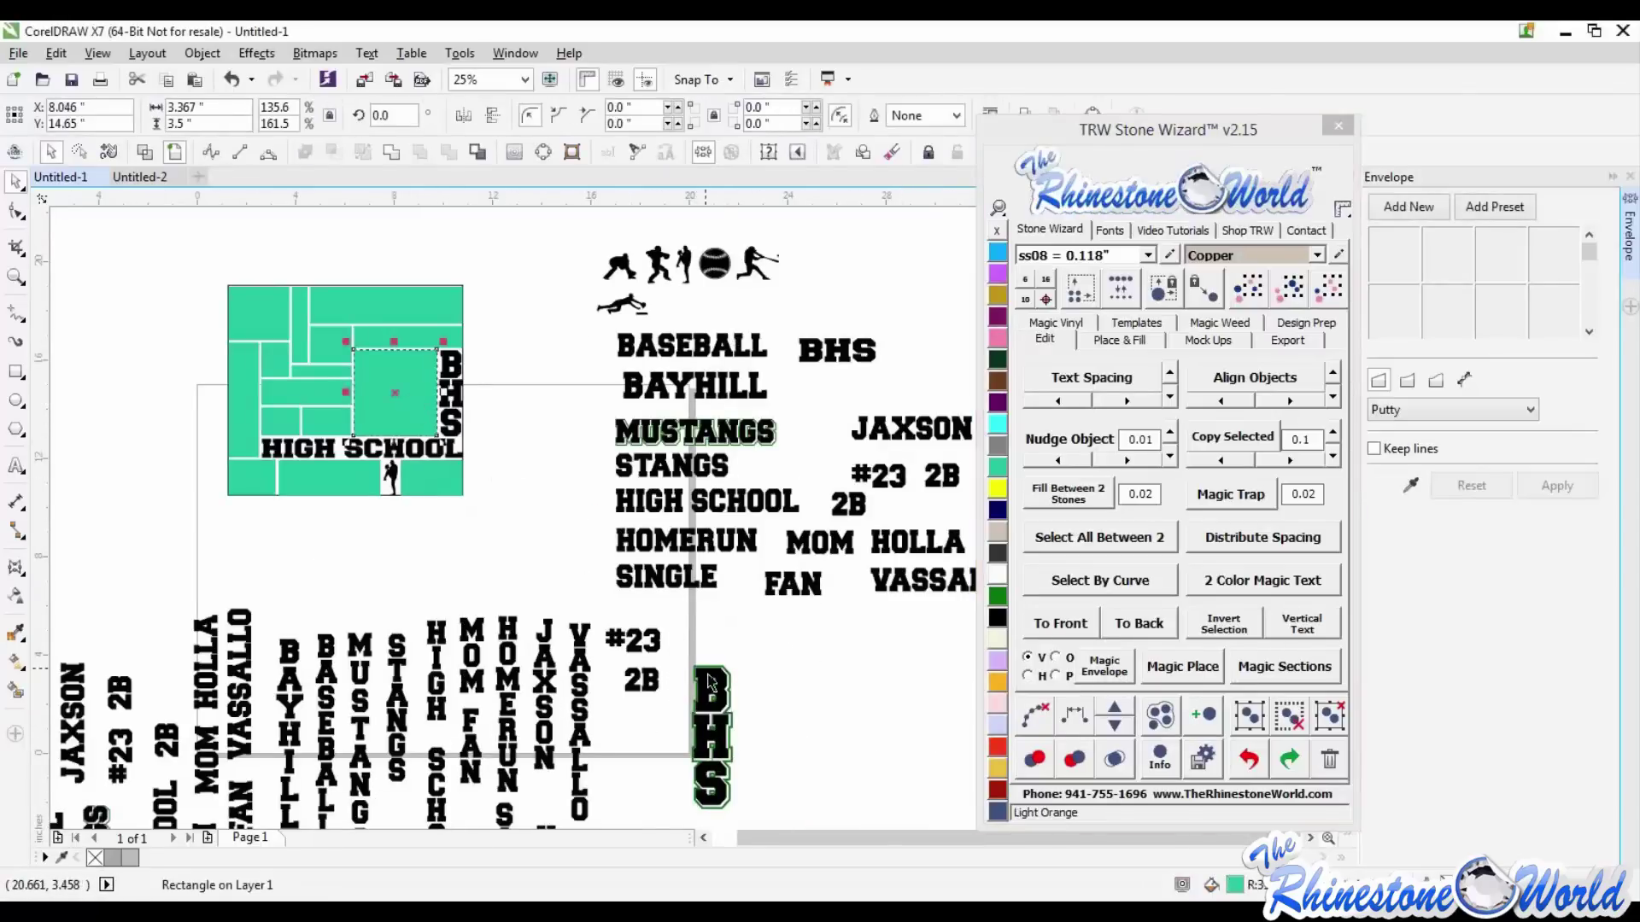
left_click(712, 734, "shift")
left_click(1104, 666)
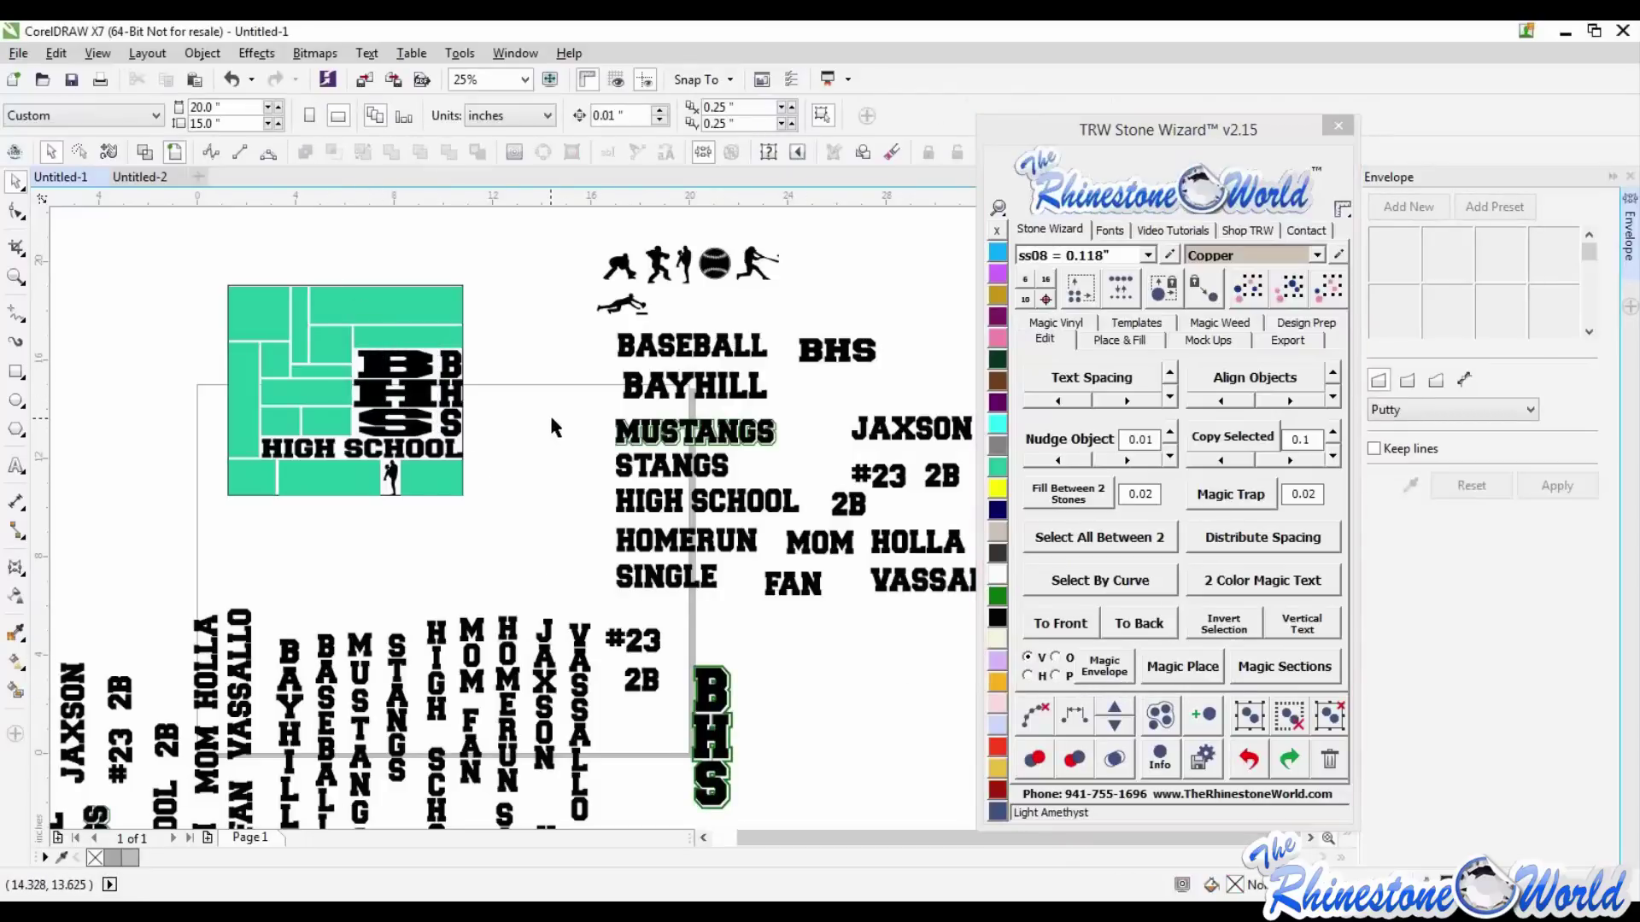
key("ctrl+z")
key("ctrl+z")
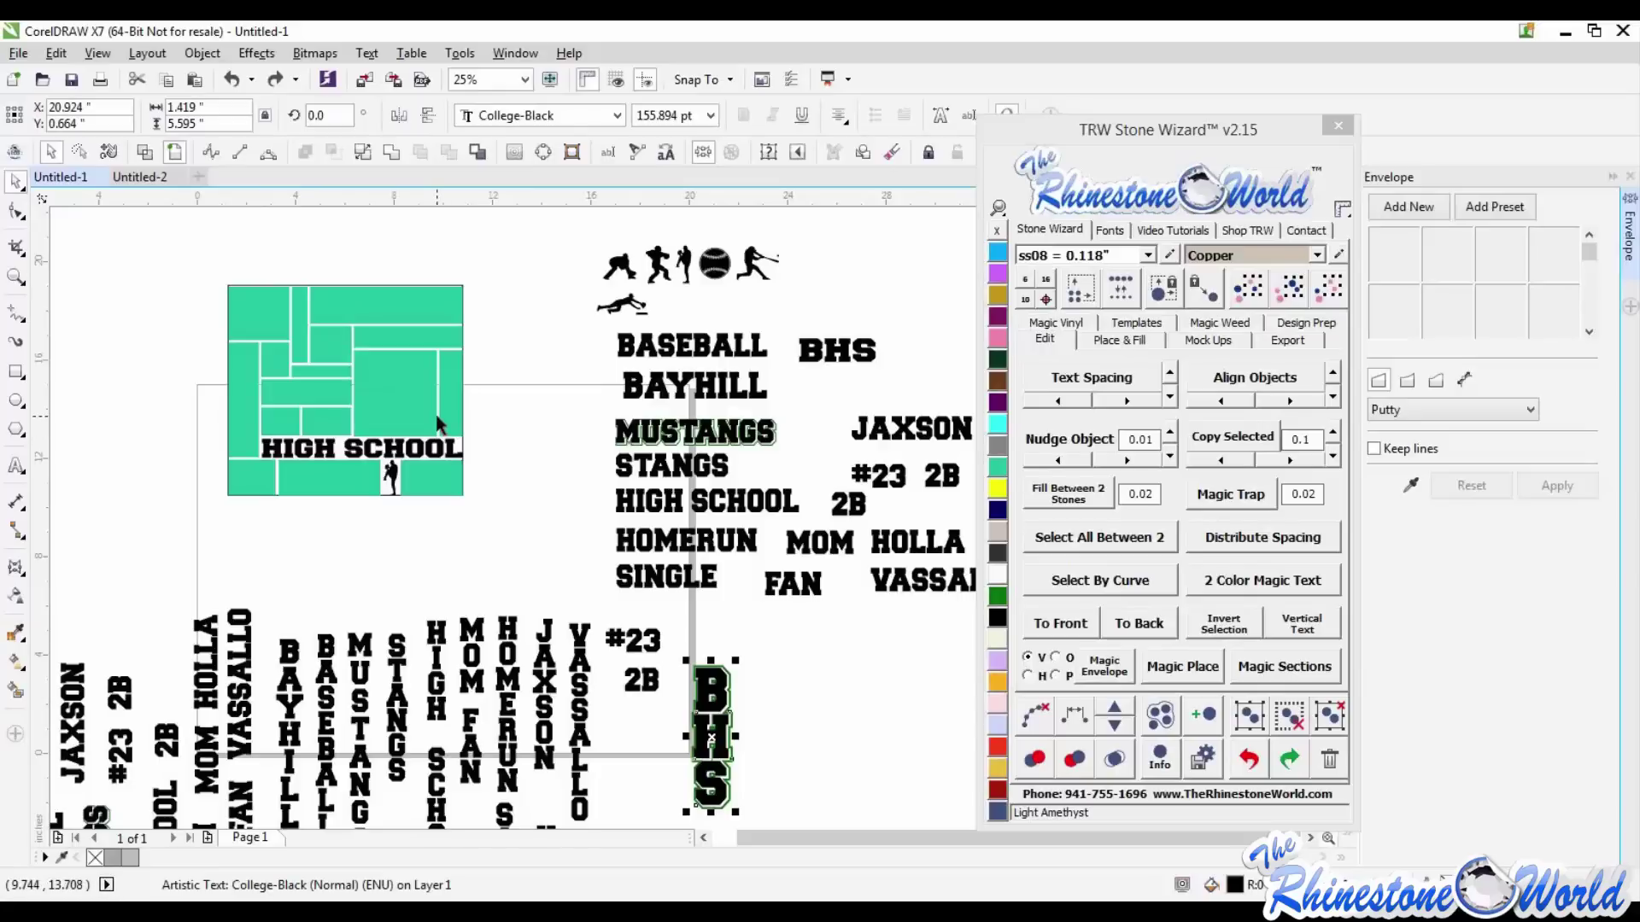
left_click(496, 414)
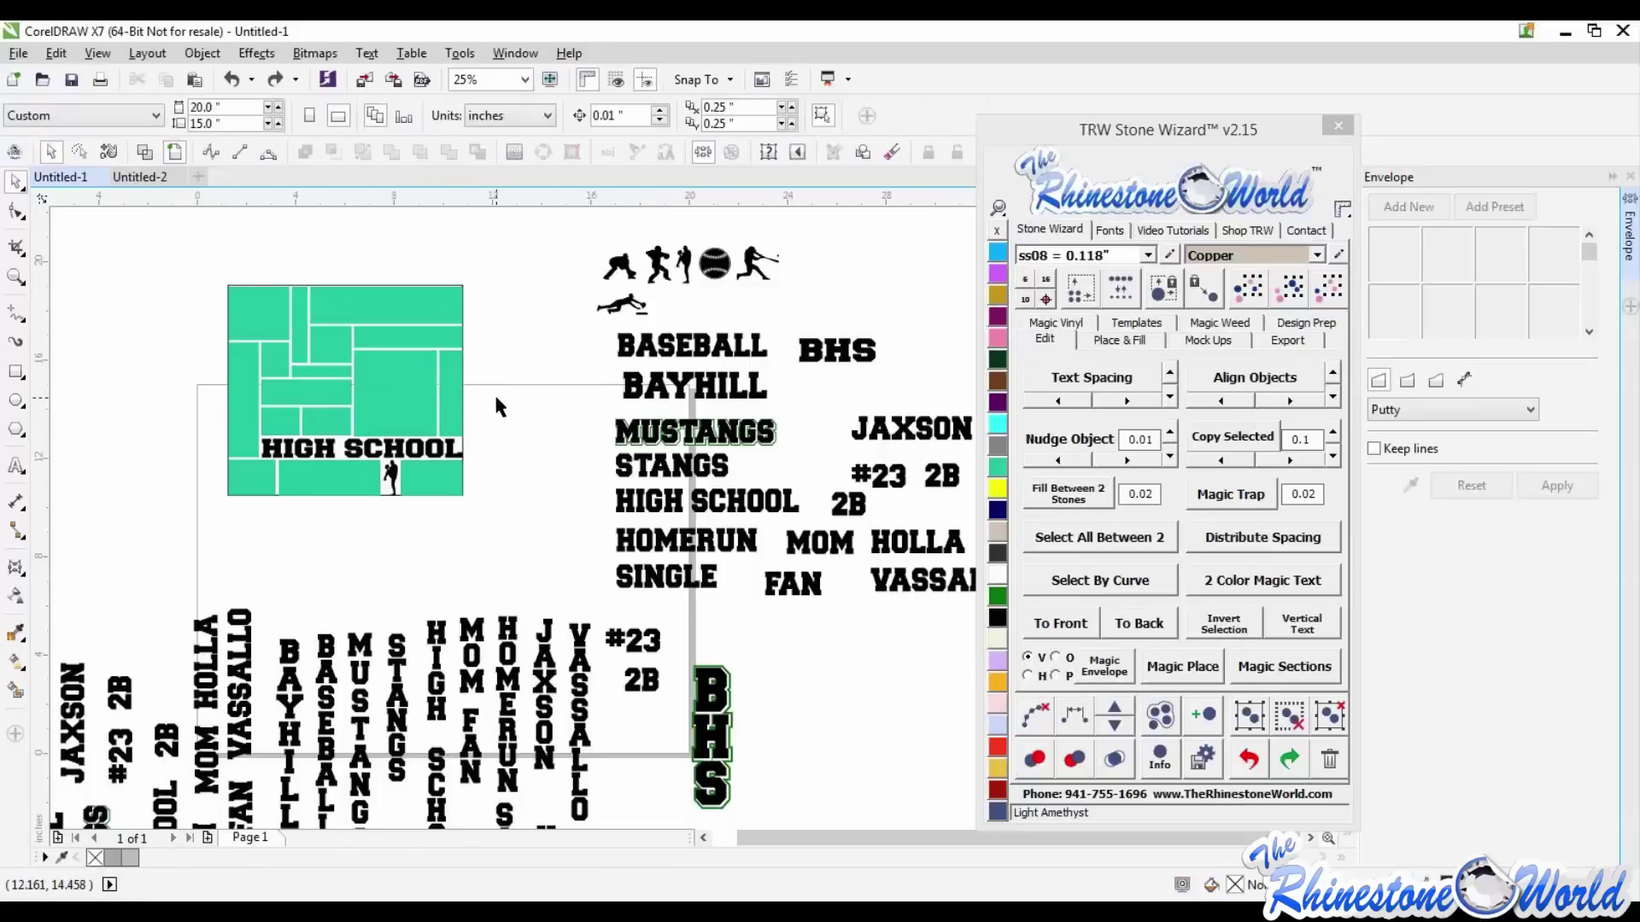
- Fit the vertical BHS text into the narrow block and the large central block beside it with Magic Envelope, and undo both
left_click(453, 402)
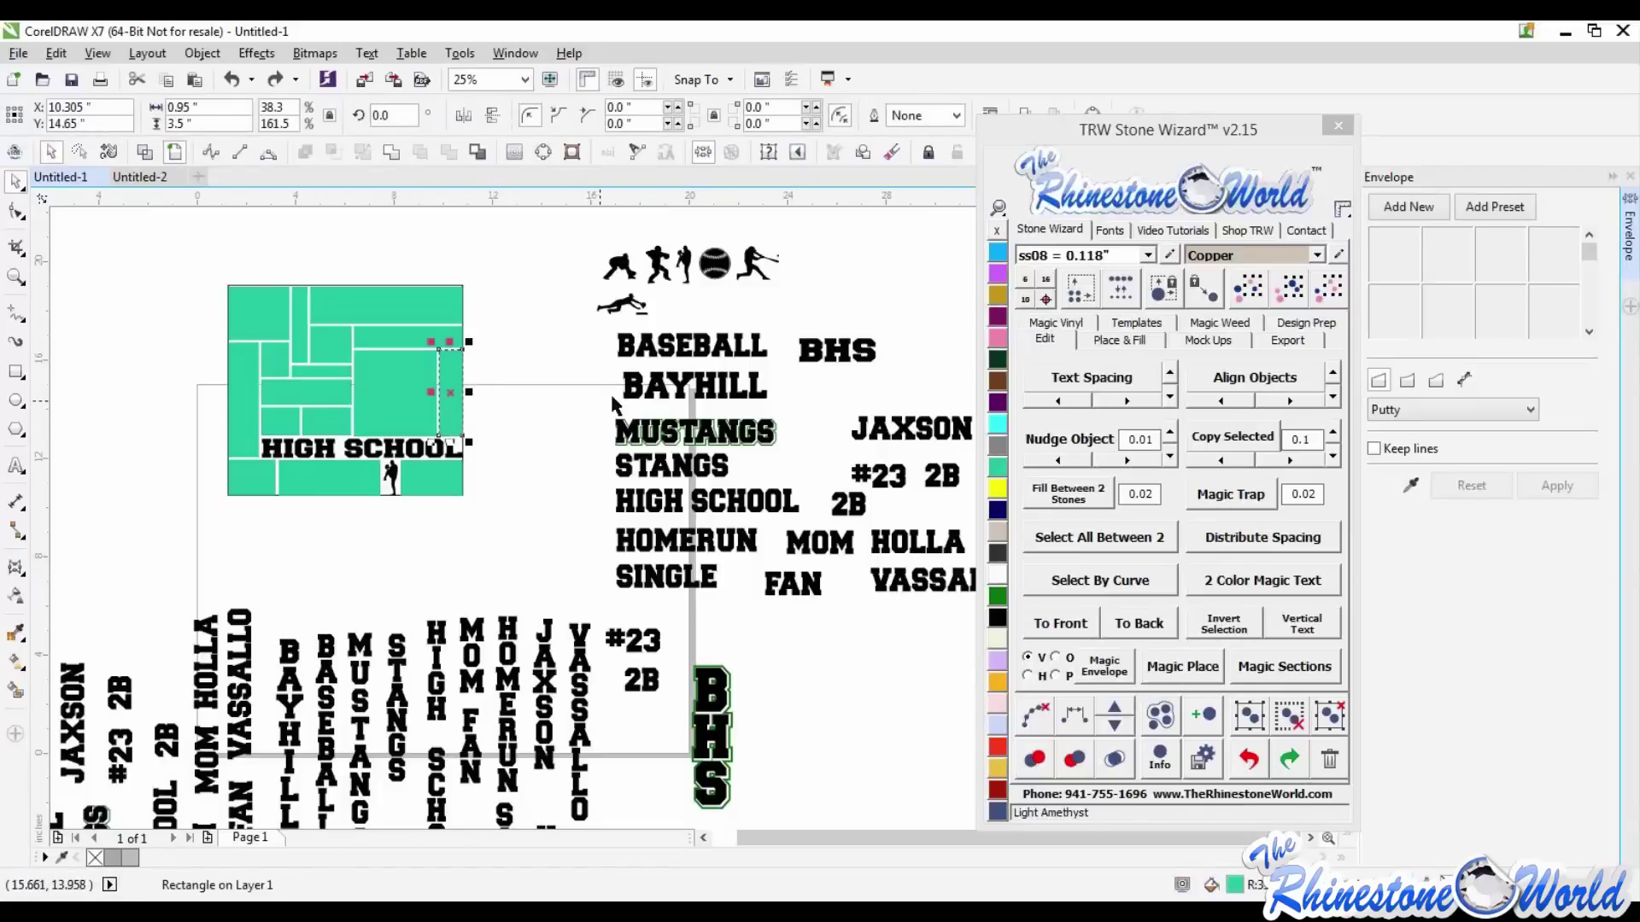
left_click(714, 718, "shift")
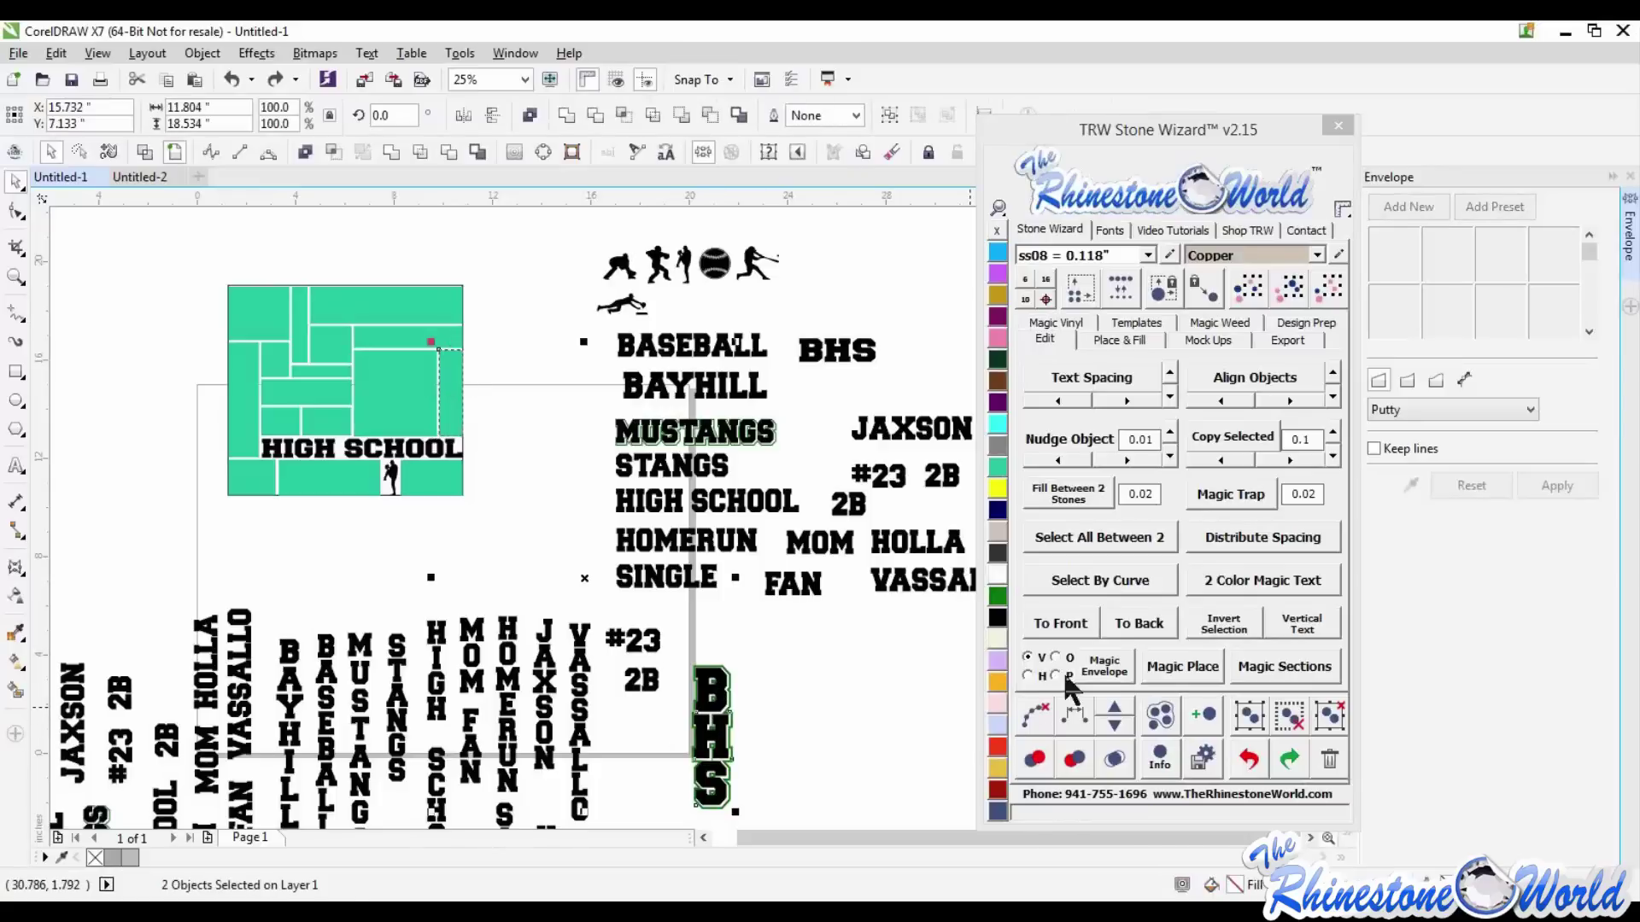
left_click(1109, 668)
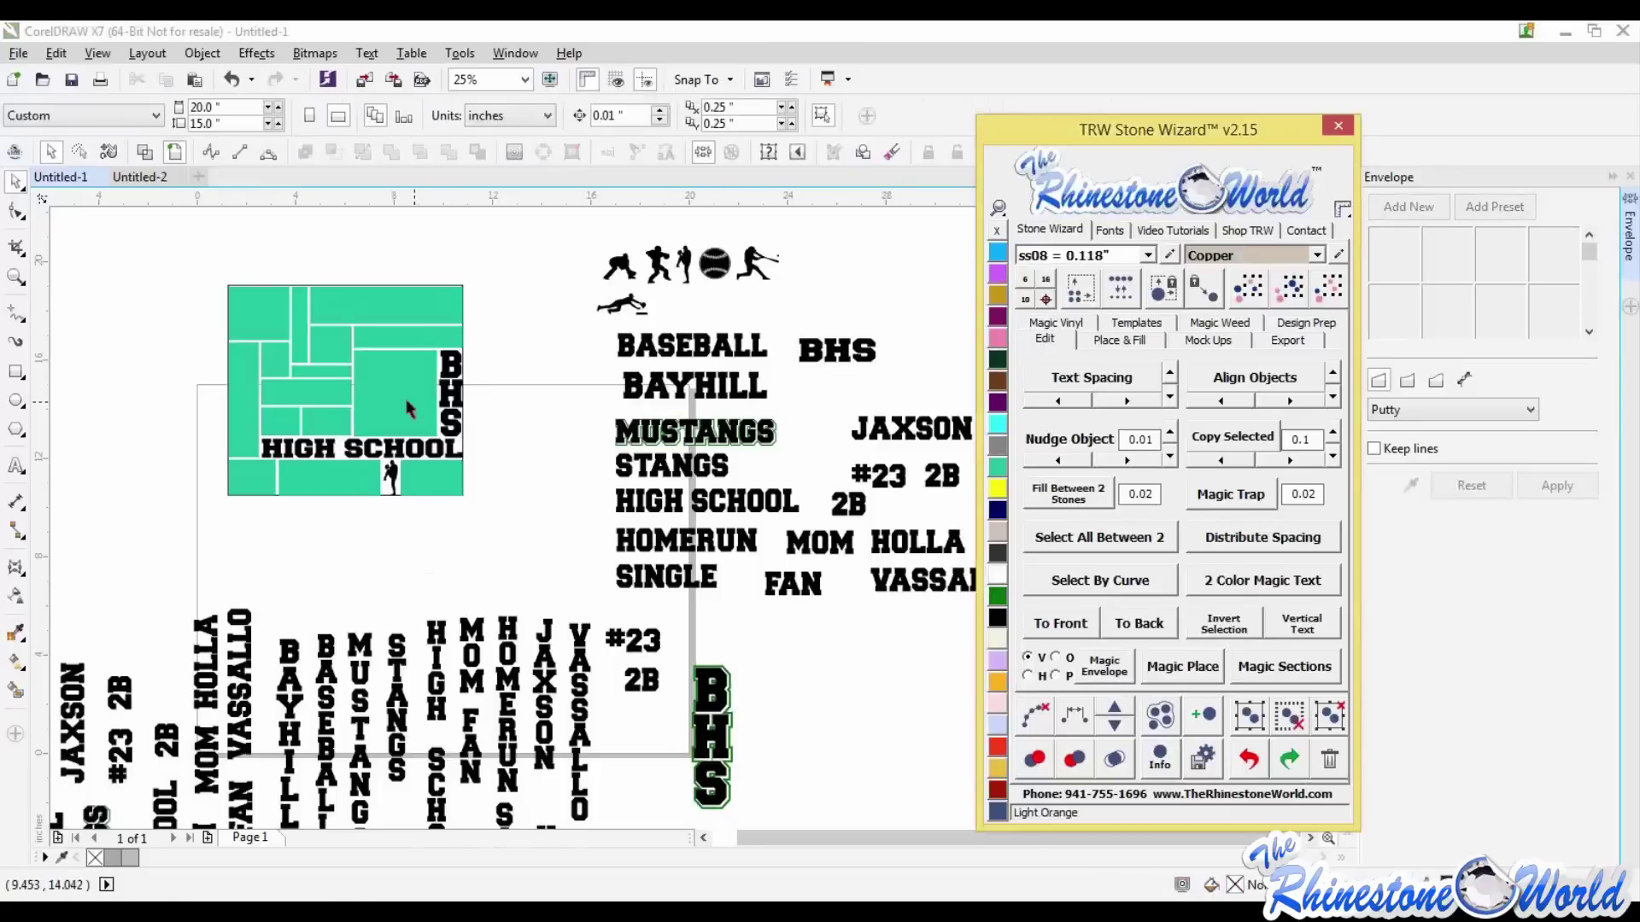
left_click(714, 705, "shift")
left_click(1105, 666)
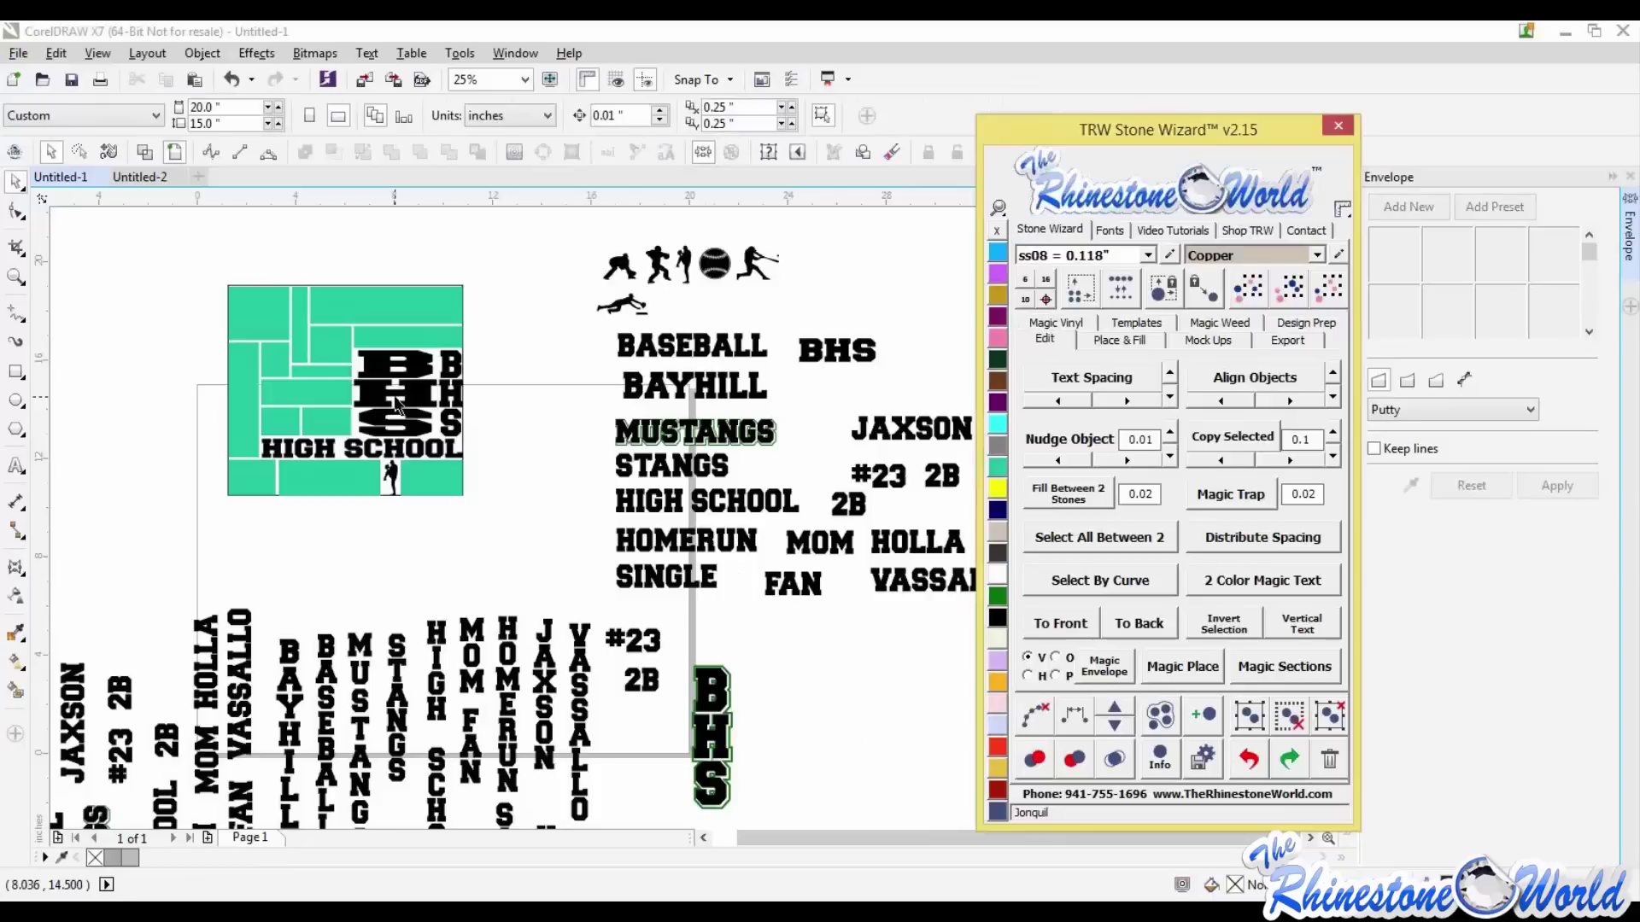
left_click(512, 427)
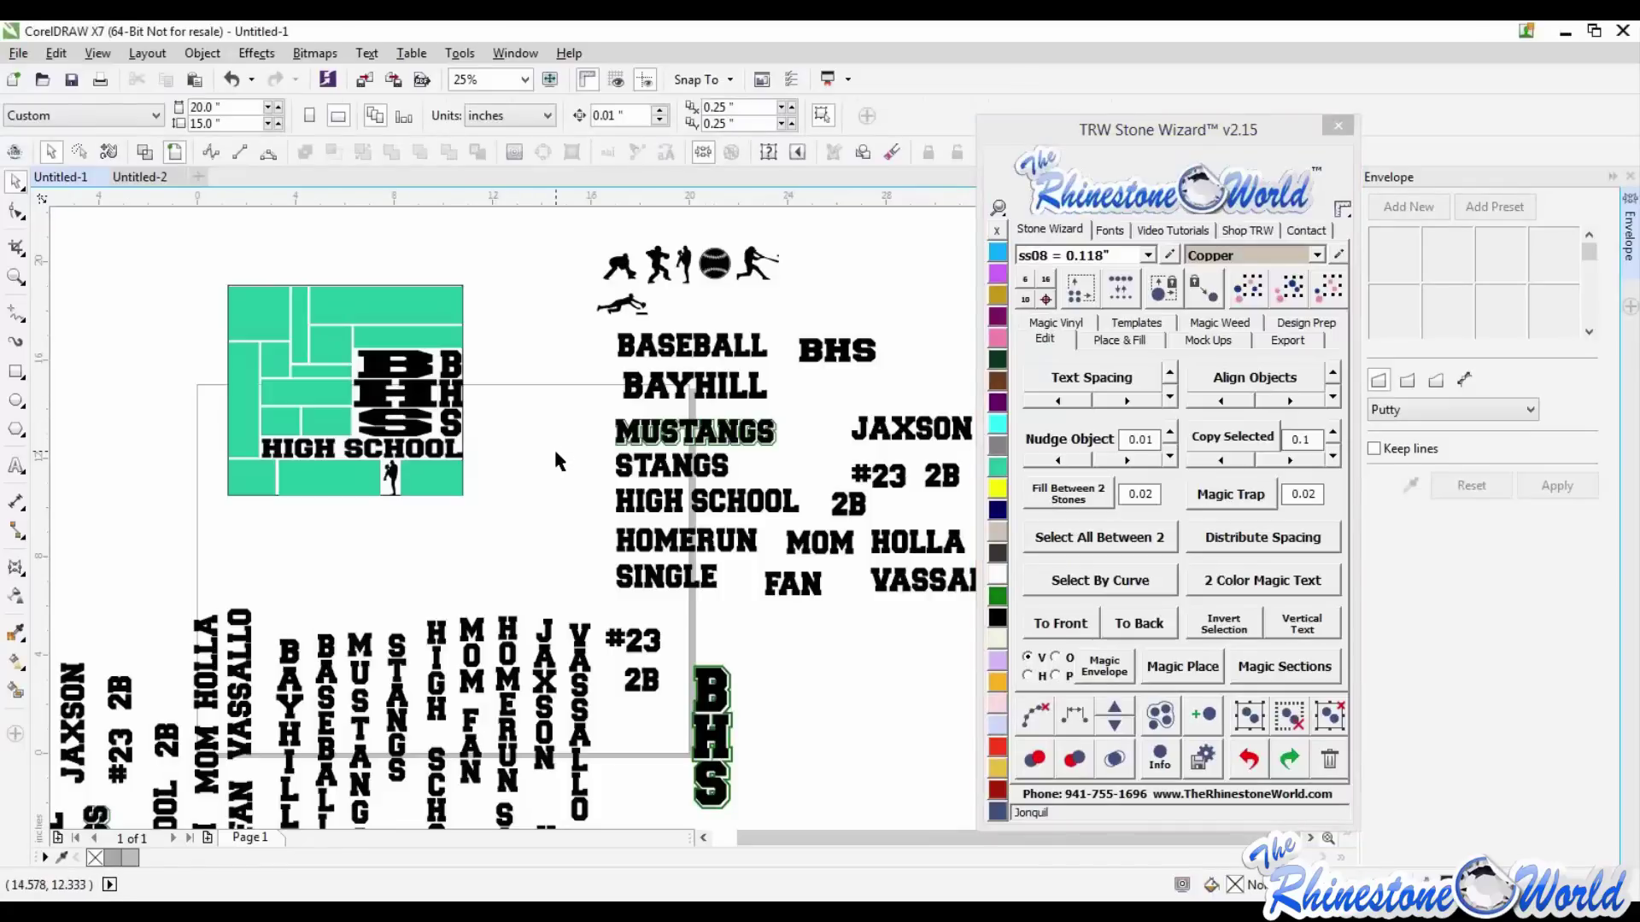
key("ctrl+z")
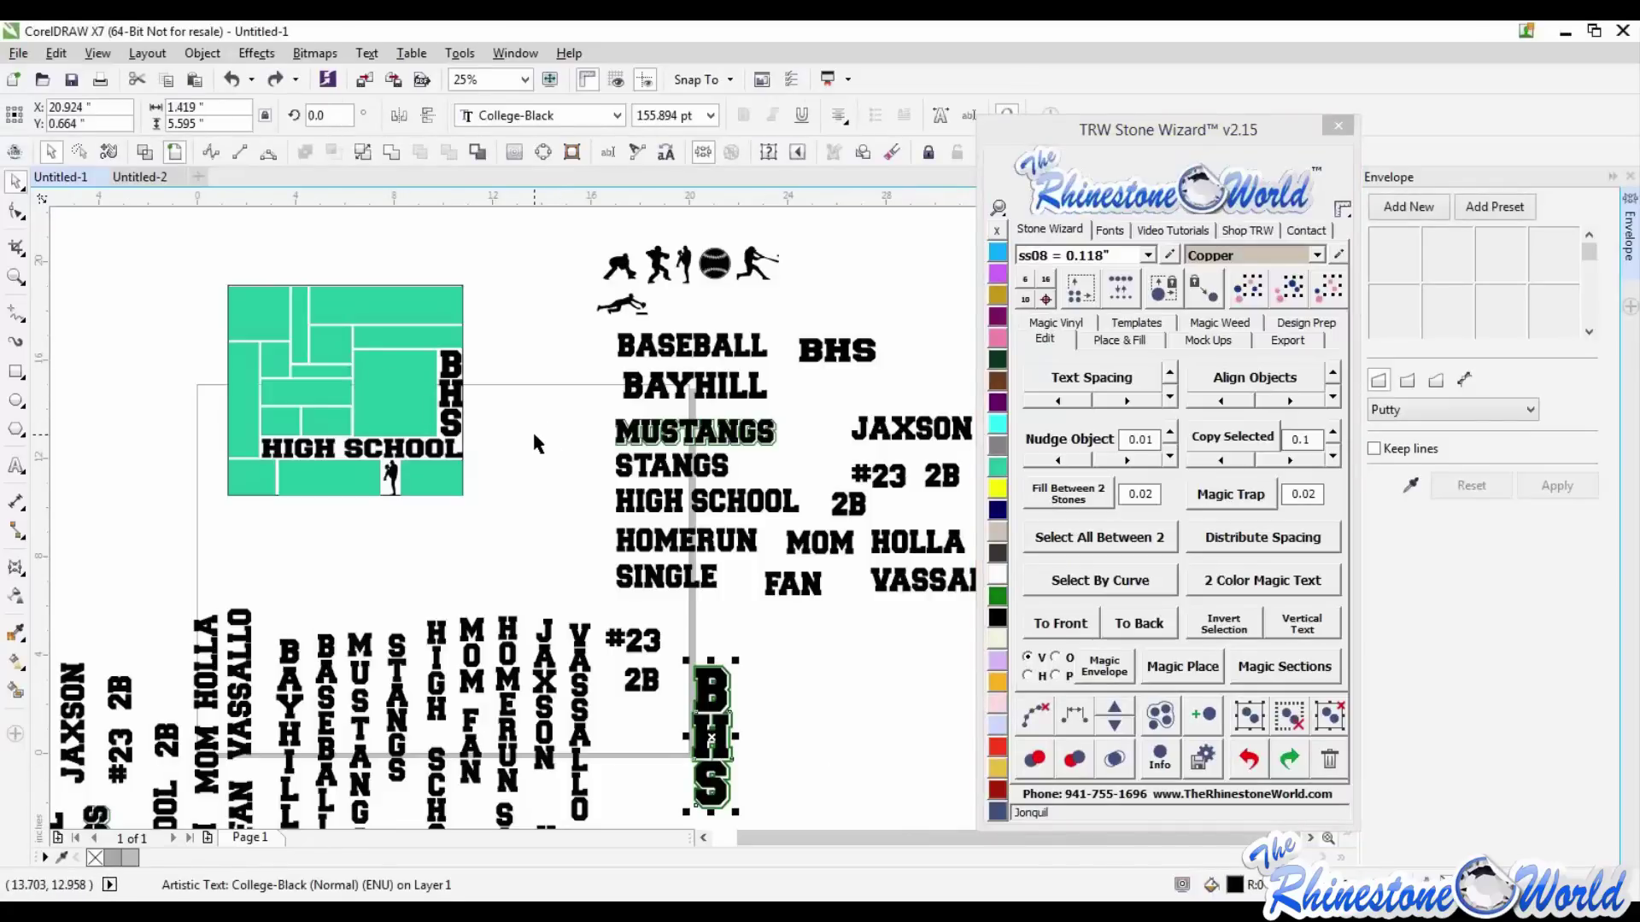
key("ctrl+z")
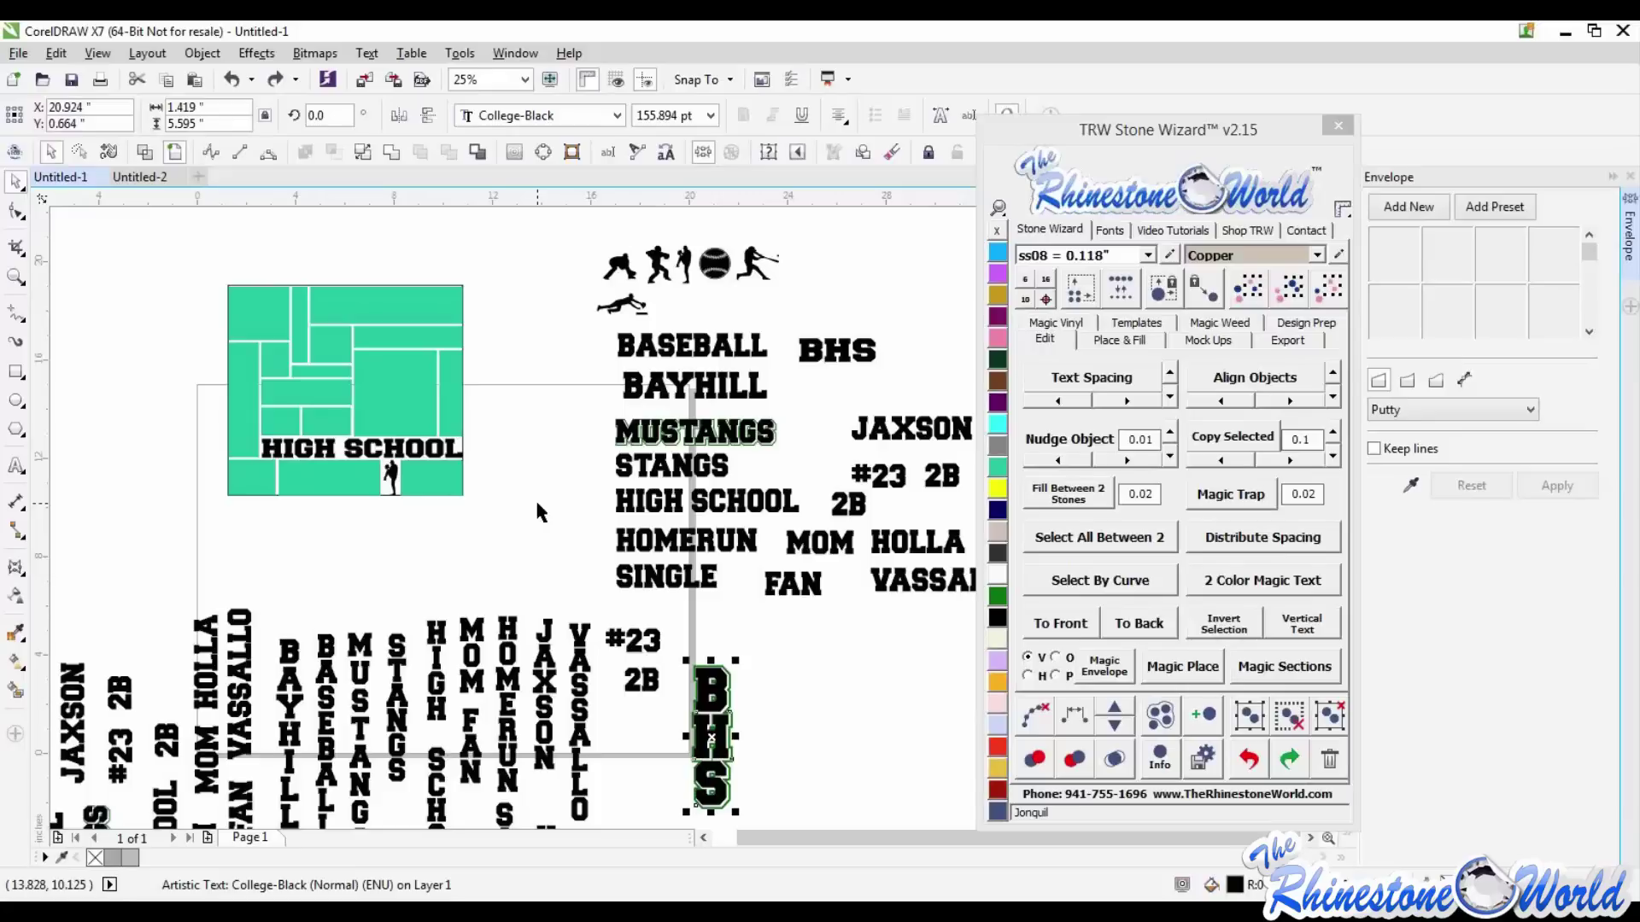
- Try deleting the narrow block and the large central block above the HIGH SCHOOL strip, and undo both deletions
left_click(457, 409)
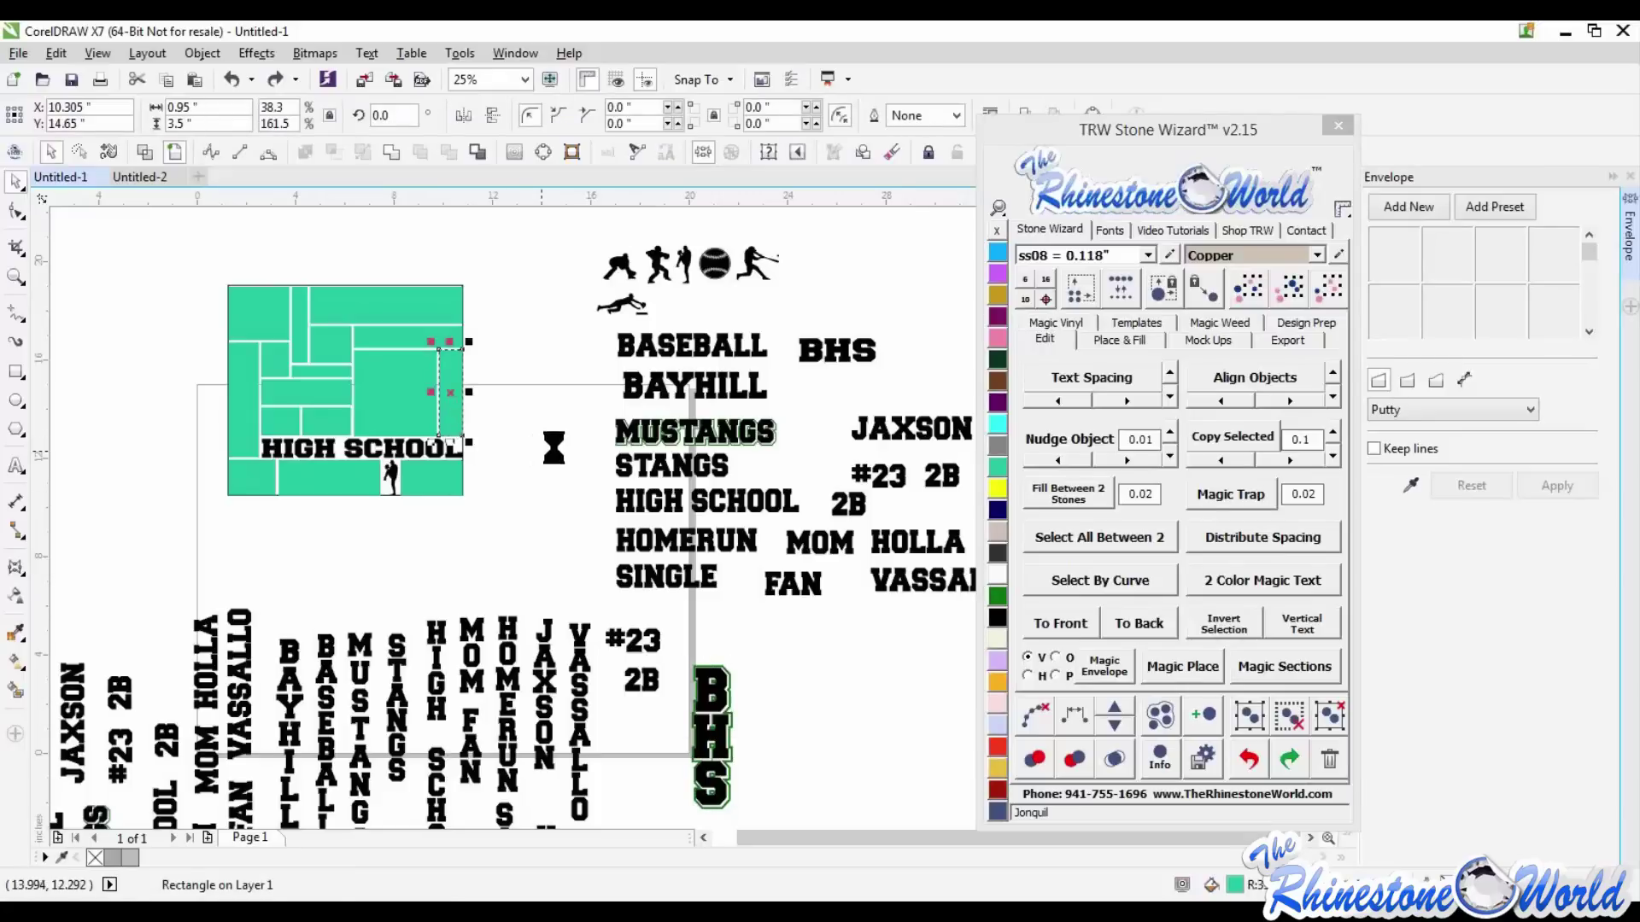
key("Delete")
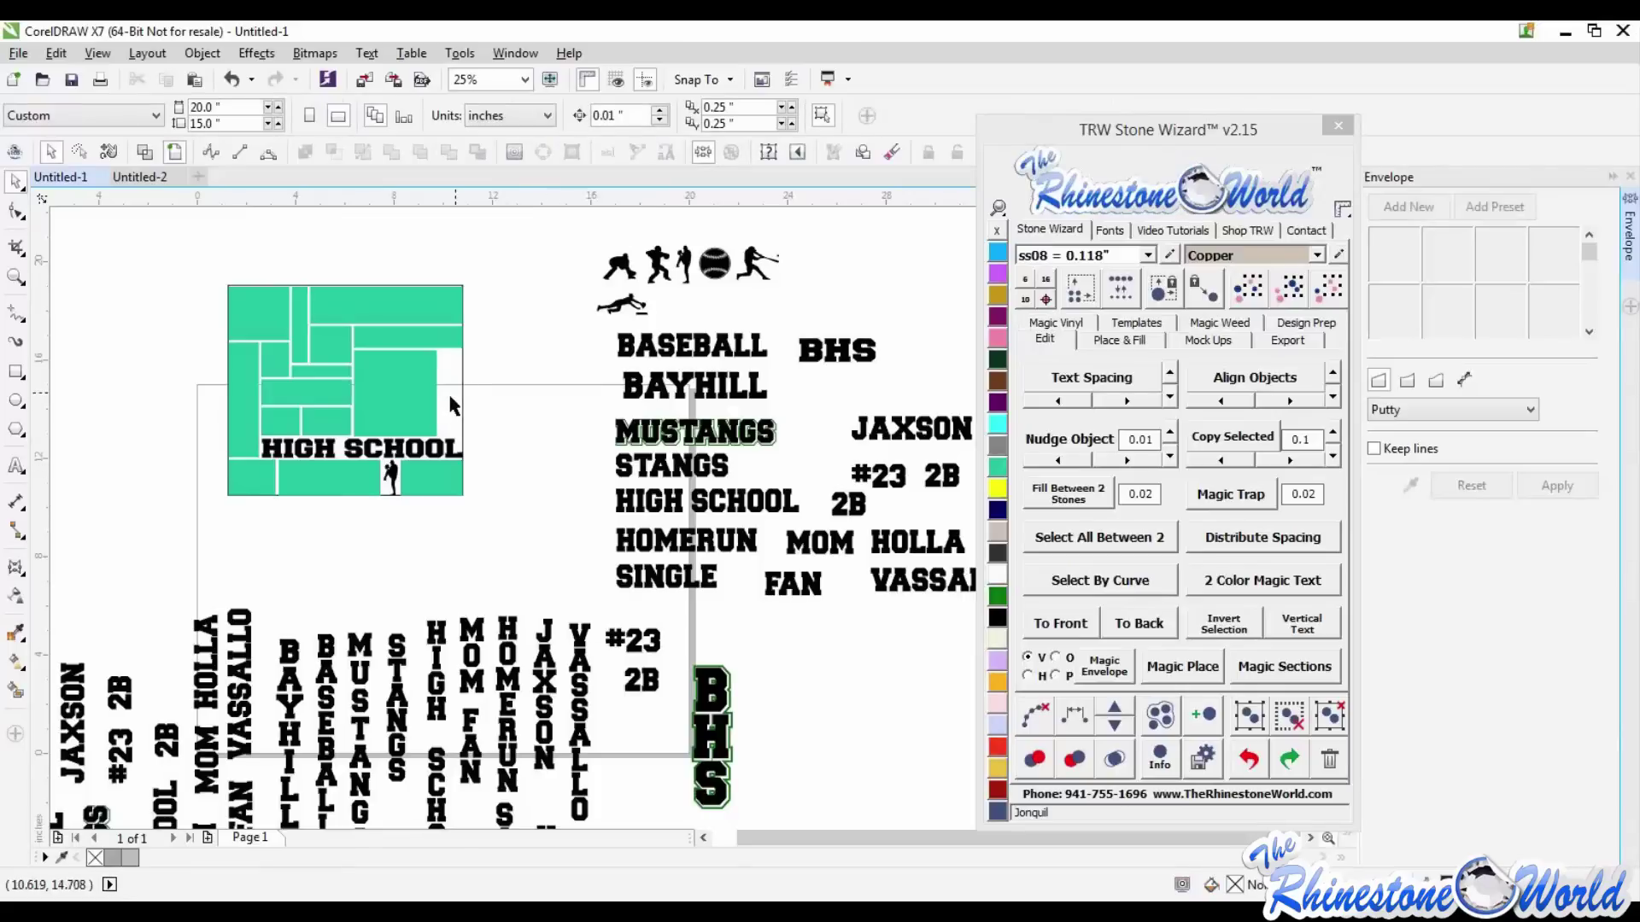
left_click(435, 419)
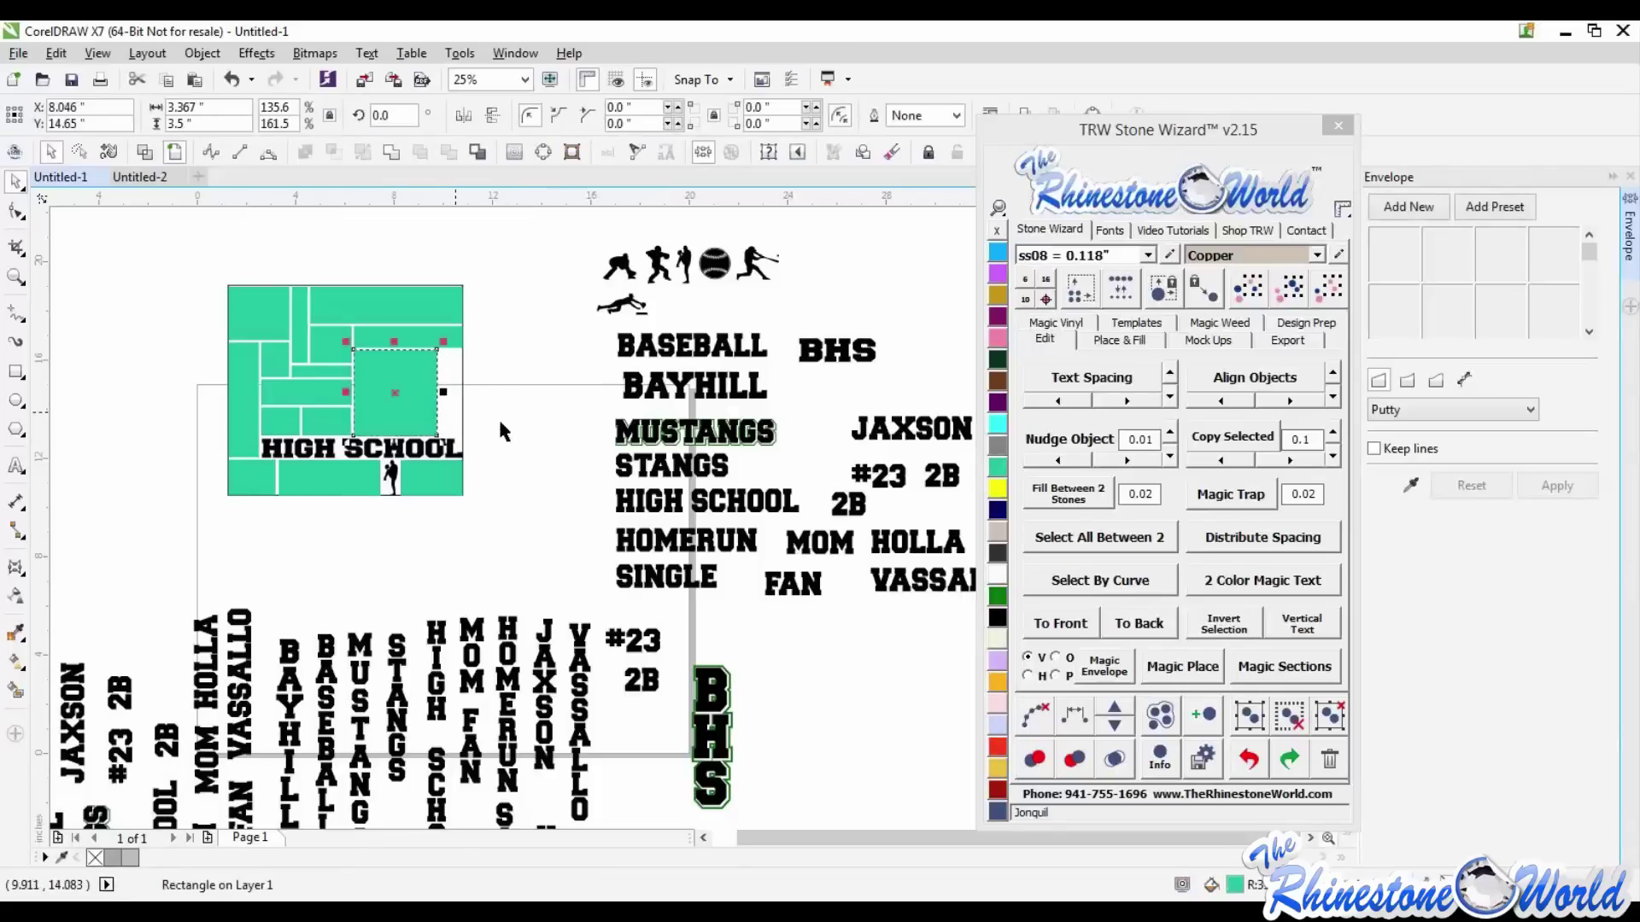
key("Delete")
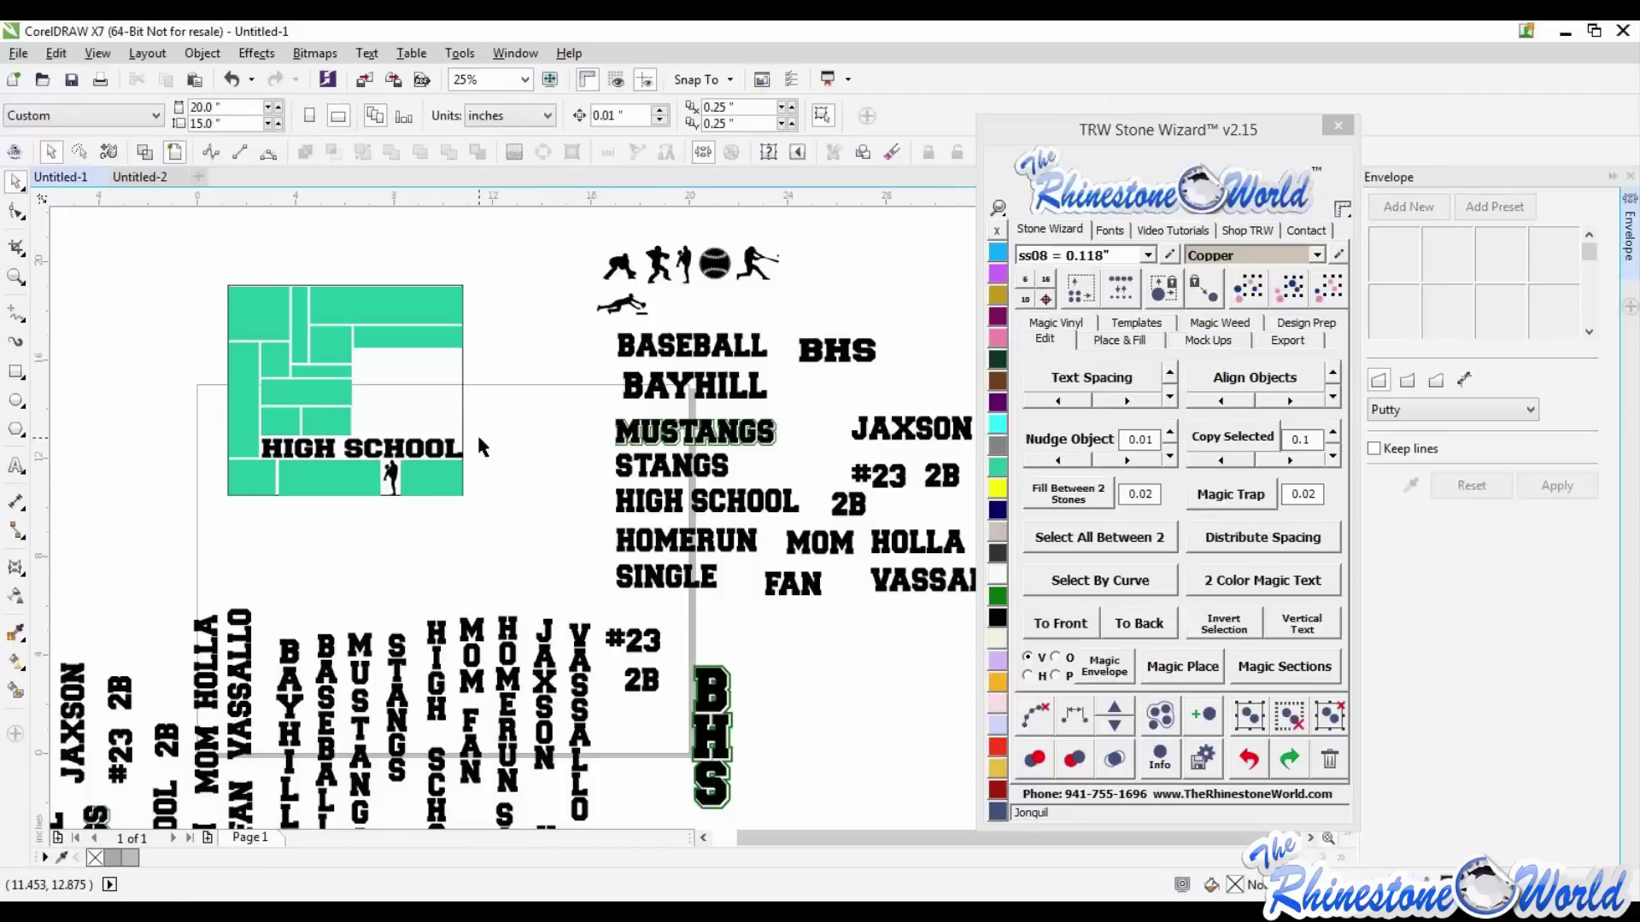
key("ctrl+z")
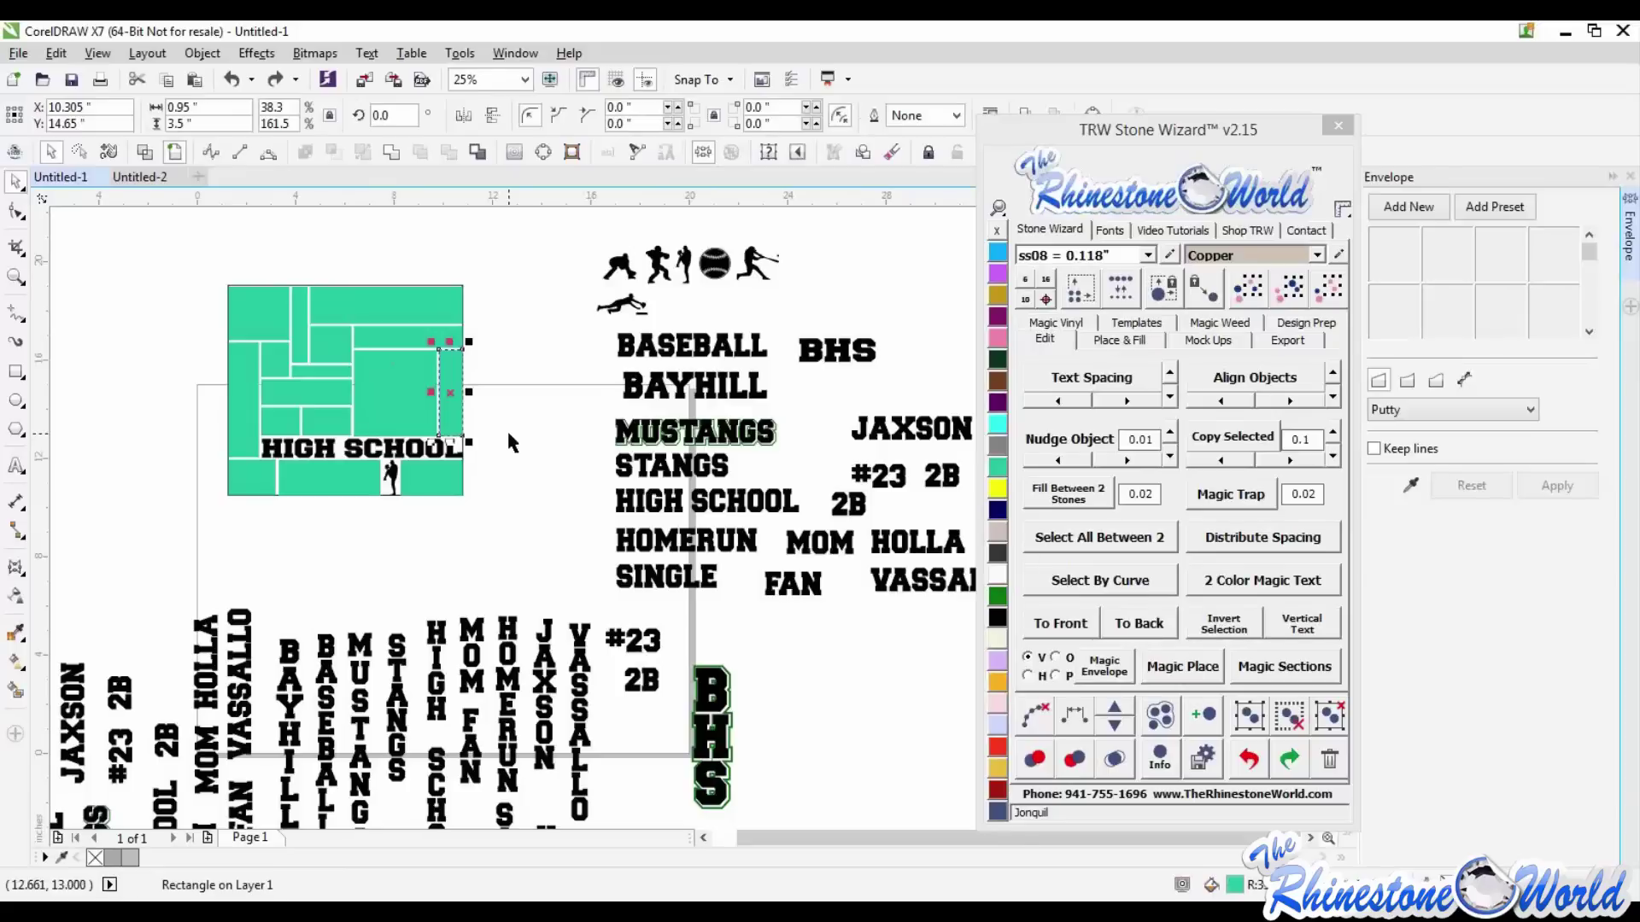
left_click(500, 445)
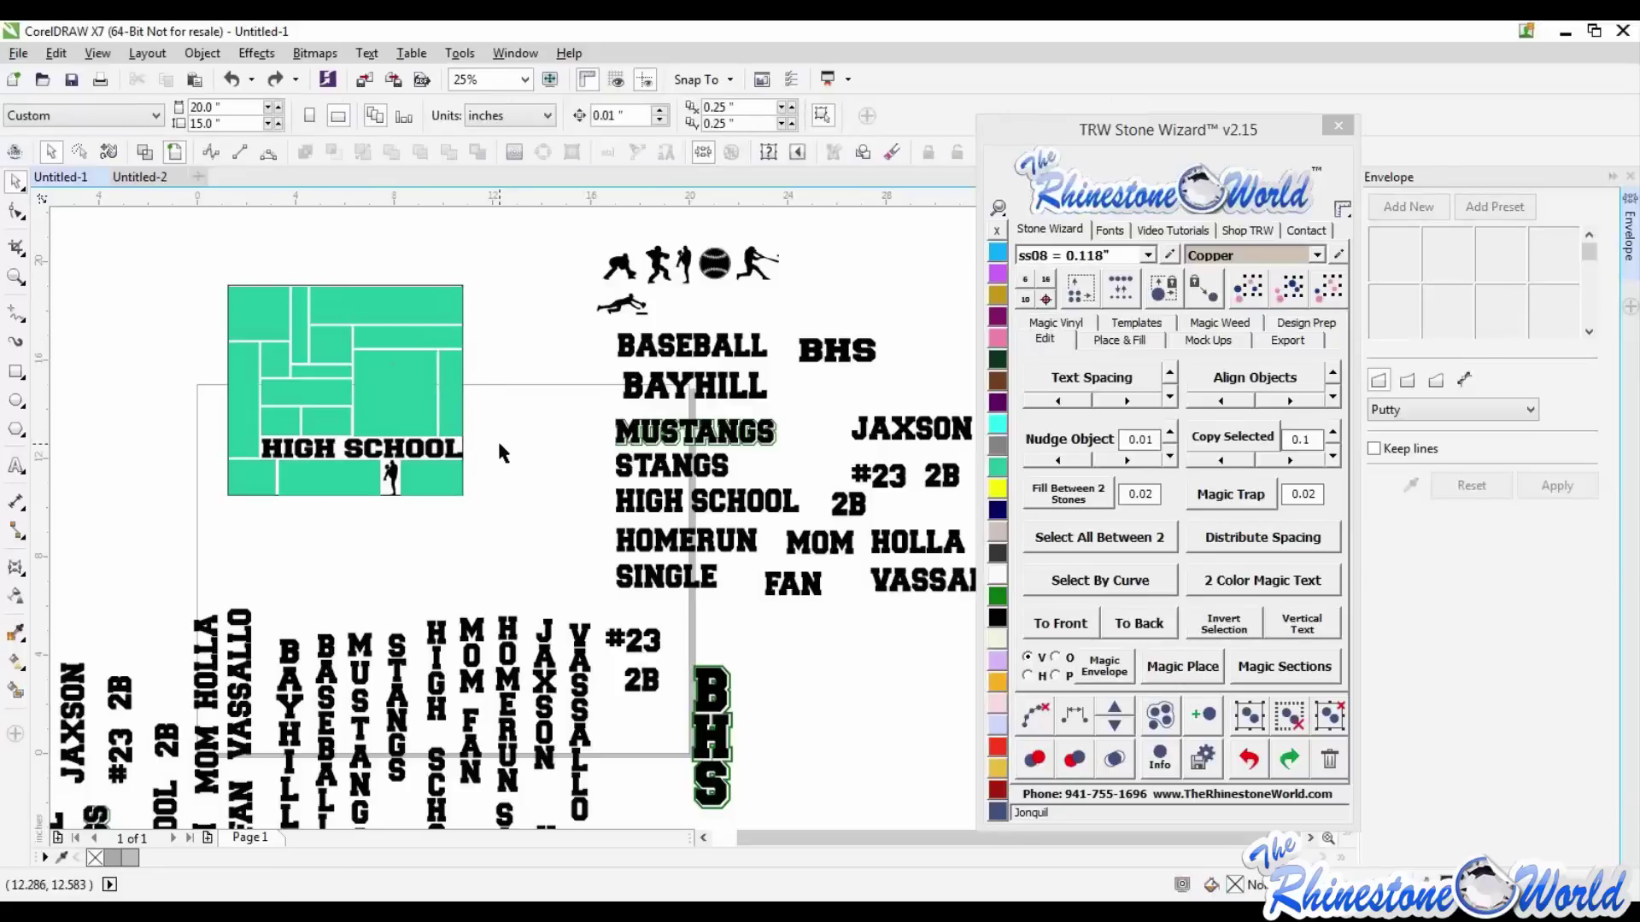
- Undo the HIGH SCHOOL text and pitcher silhouette placements to restore the empty block layout
key("ctrl+z")
key("ctrl+z")
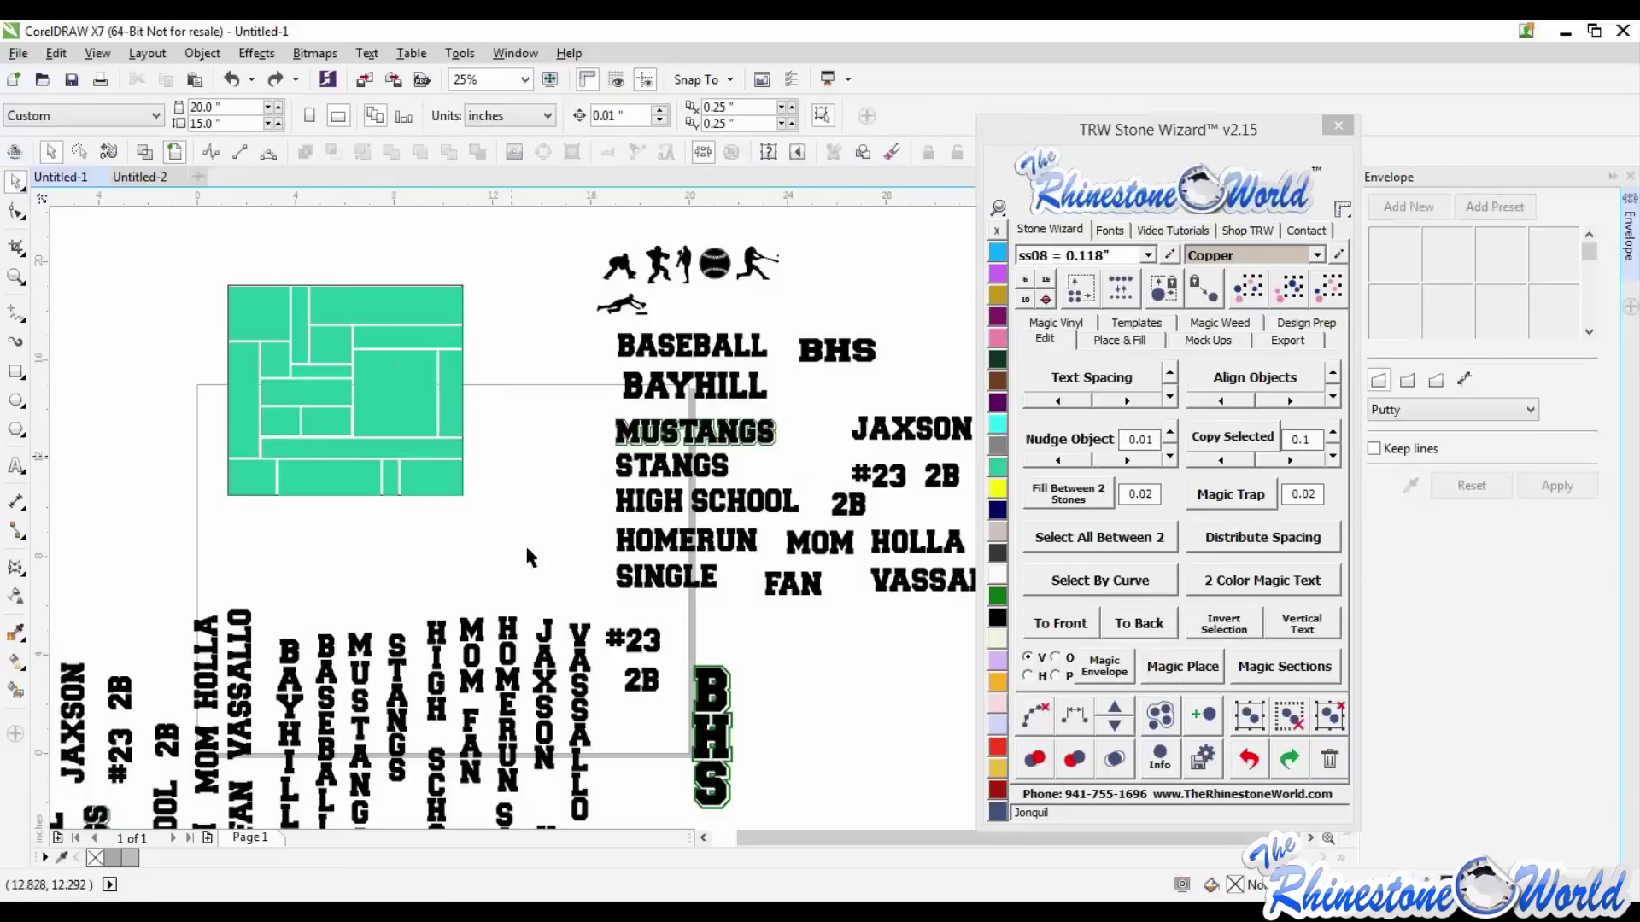
scroll(542, 521, "down", 2)
scroll(538, 466, "up", 4)
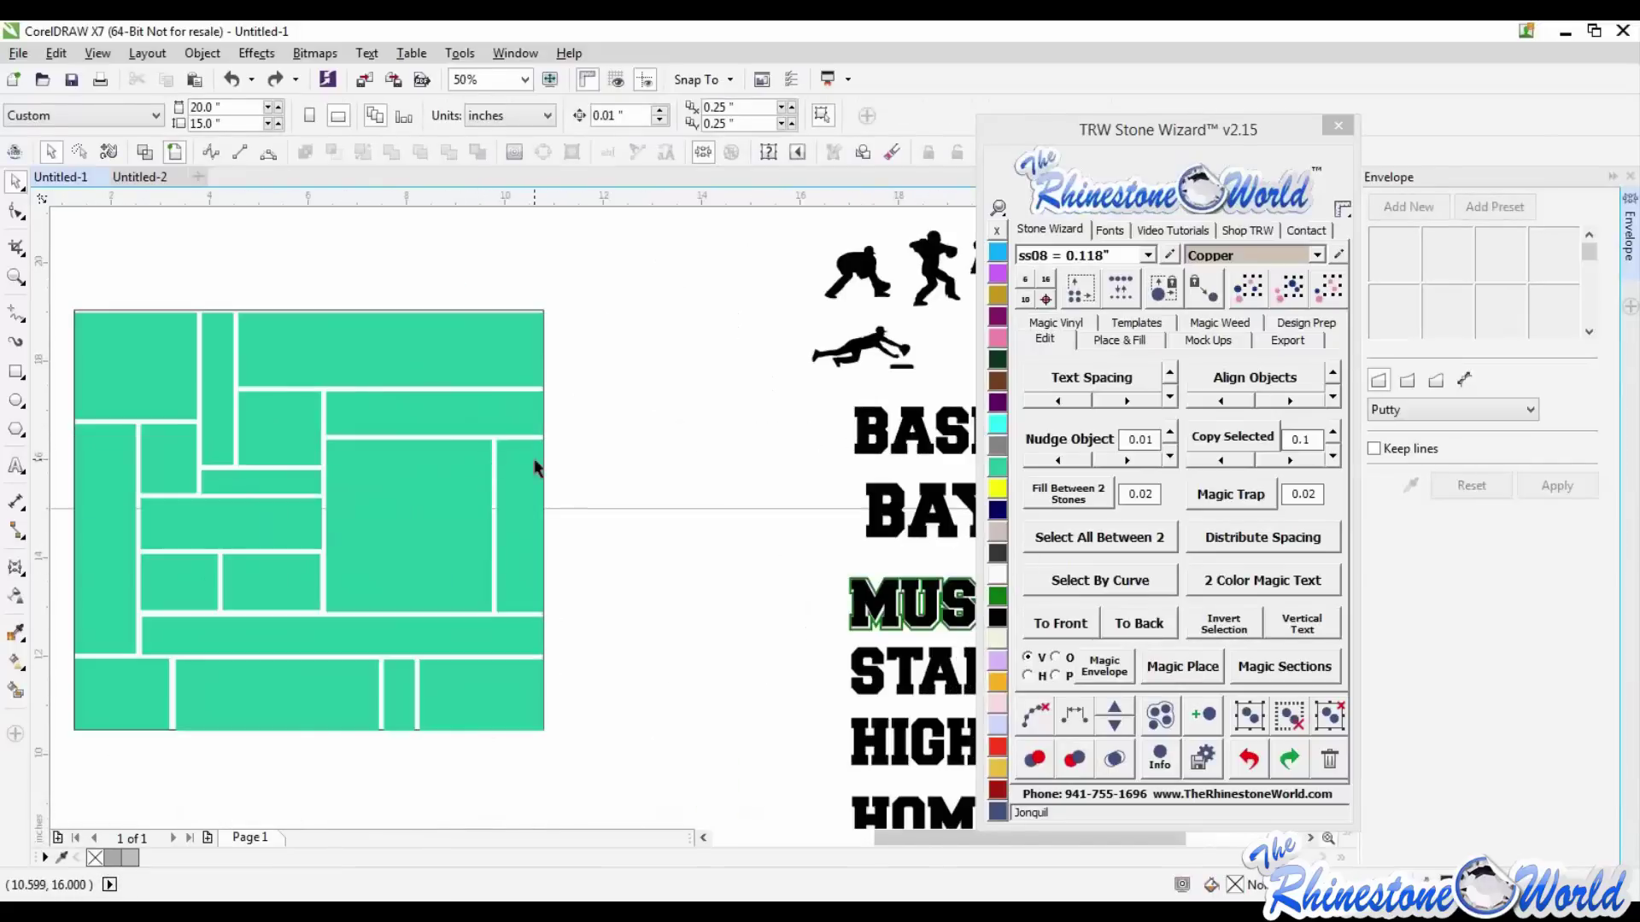
scroll(536, 467, "down", 2)
scroll(534, 469, "down", 2)
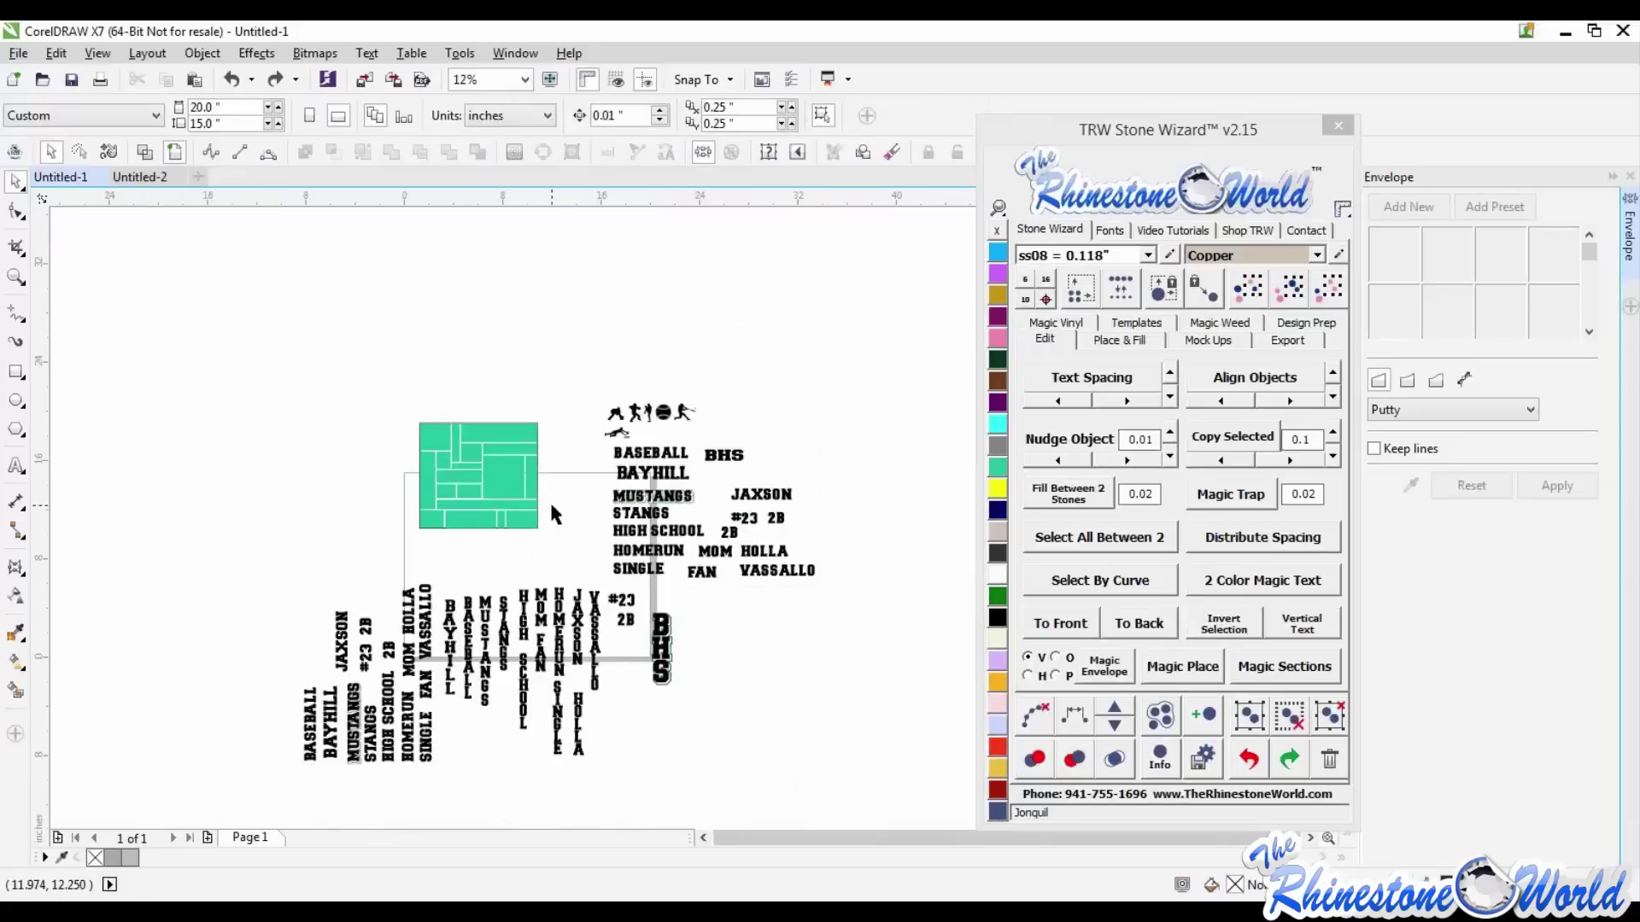
scroll(547, 502, "up", 2)
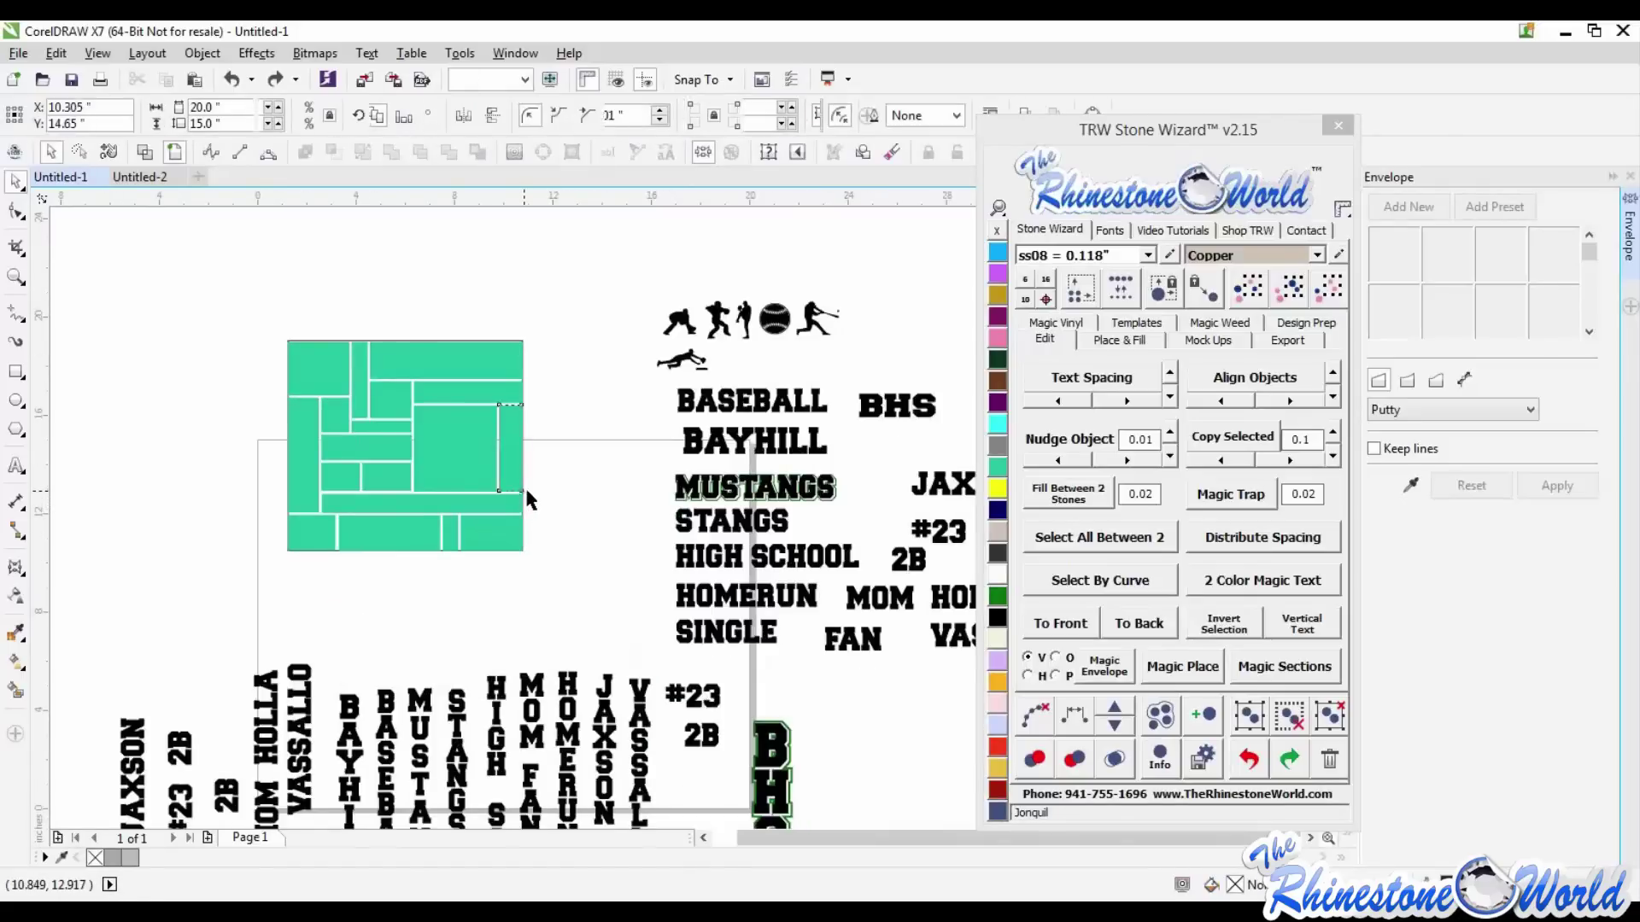
left_click_drag(524, 485, 538, 485)
key("ctrl+z")
left_click(593, 497)
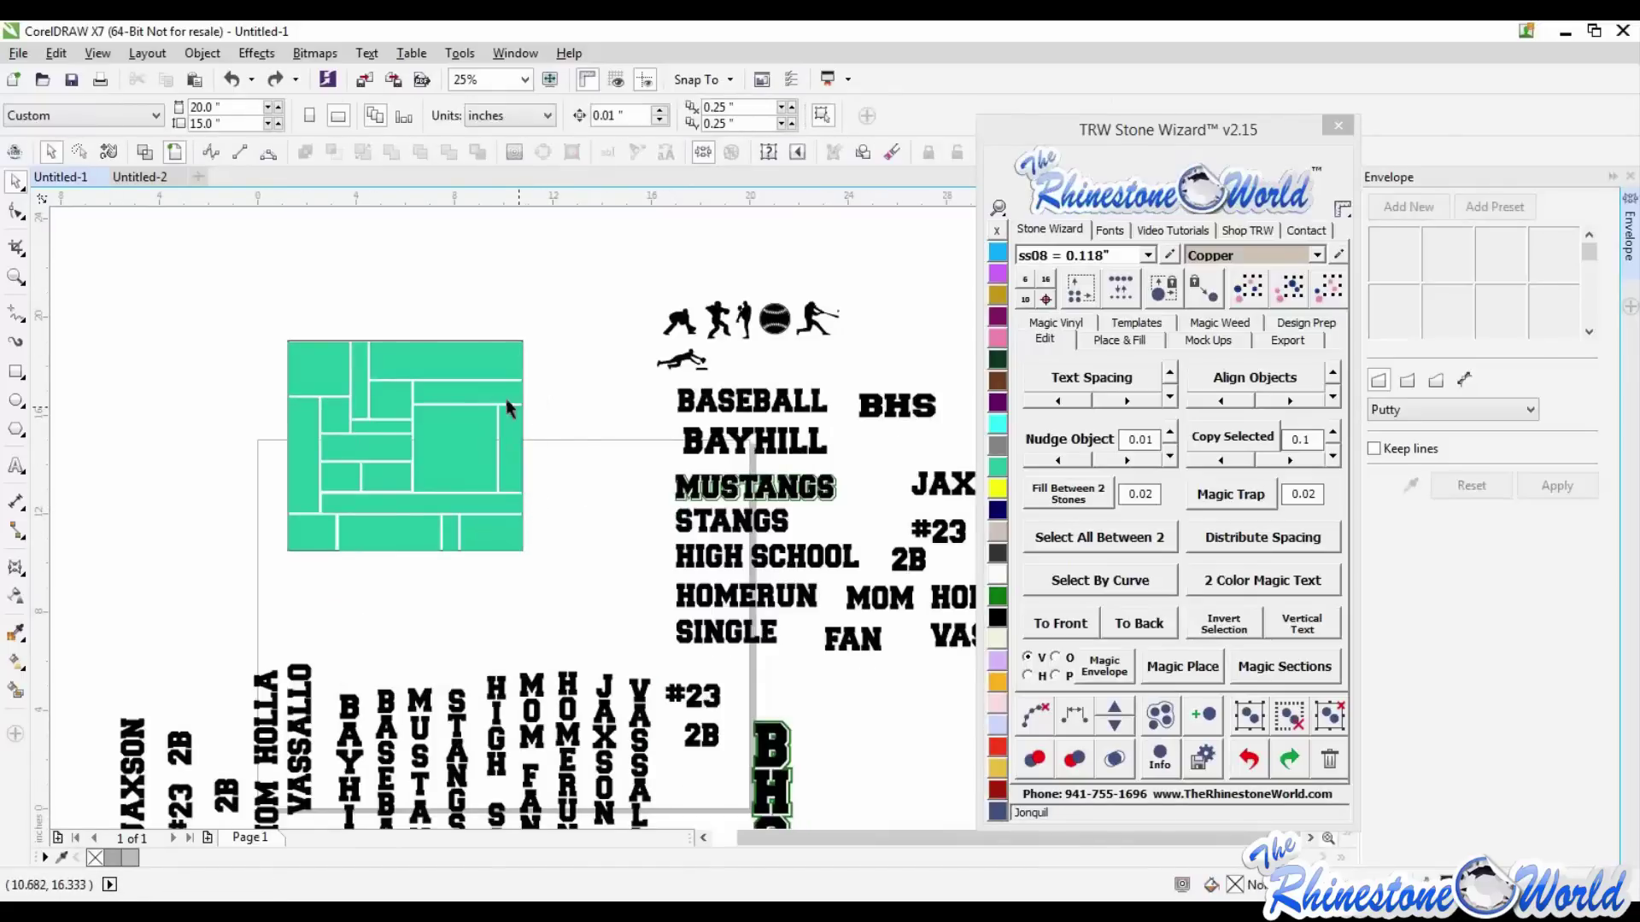
- Remove the thin outline frame around the block layout, keeping only the green blocks
scroll(505, 346, "up", 2)
key("F6")
mouse_move(220, 696)
left_mouse_down()
mouse_move(670, 274)
mouse_move(690, 275)
left_mouse_up()
left_click(714, 392)
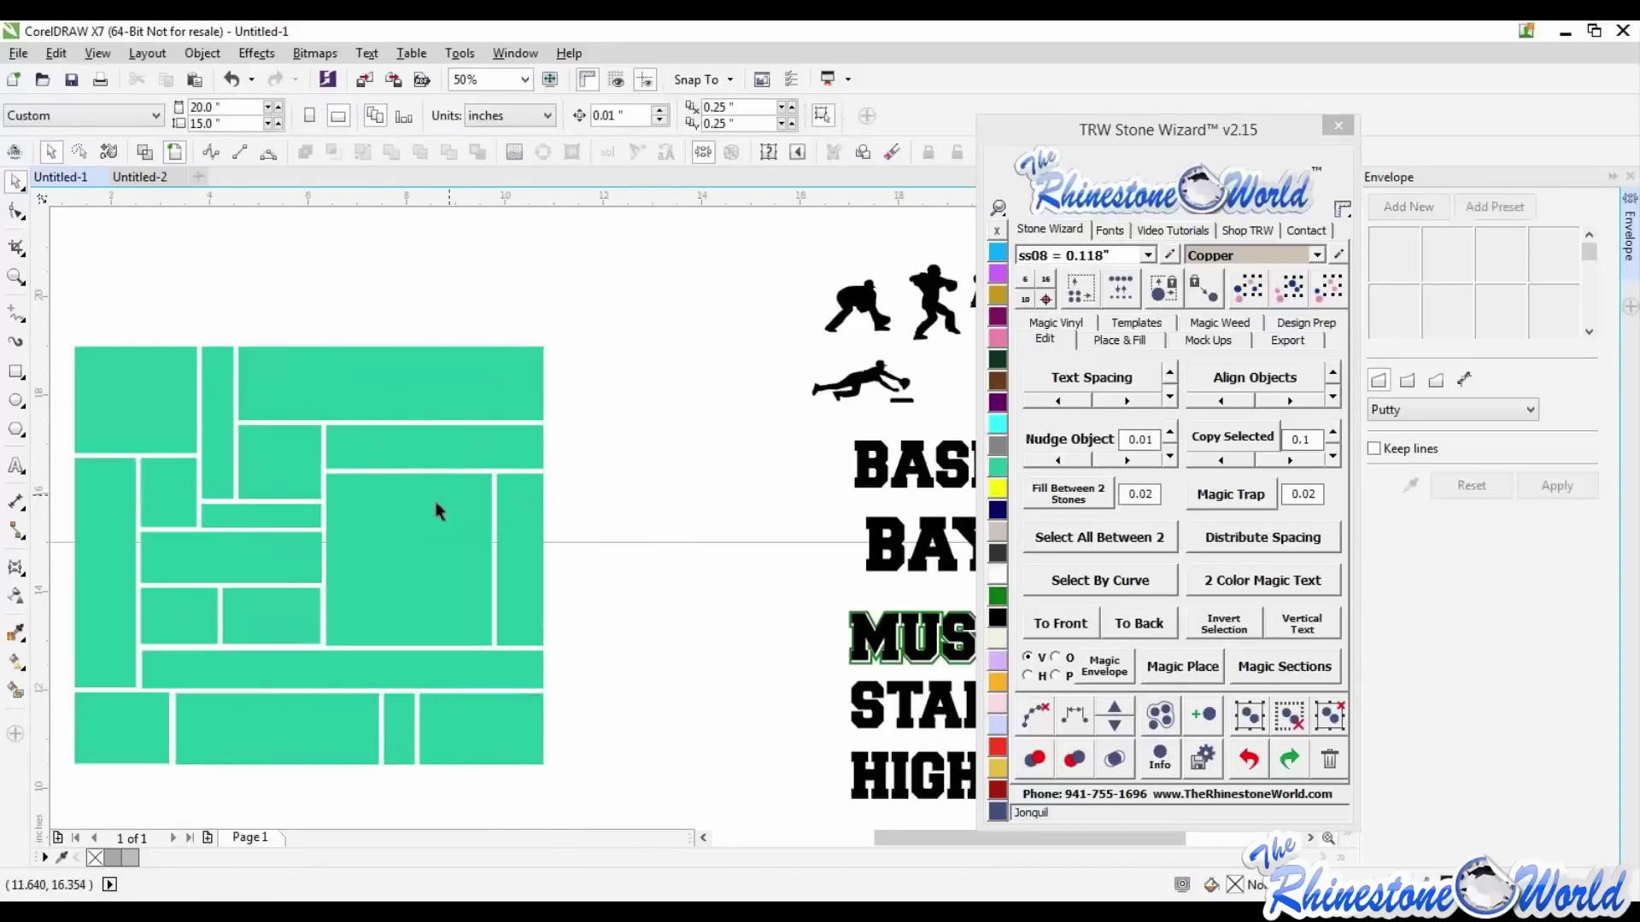
scroll(435, 509, "down", 2)
scroll(269, 568, "up", 2)
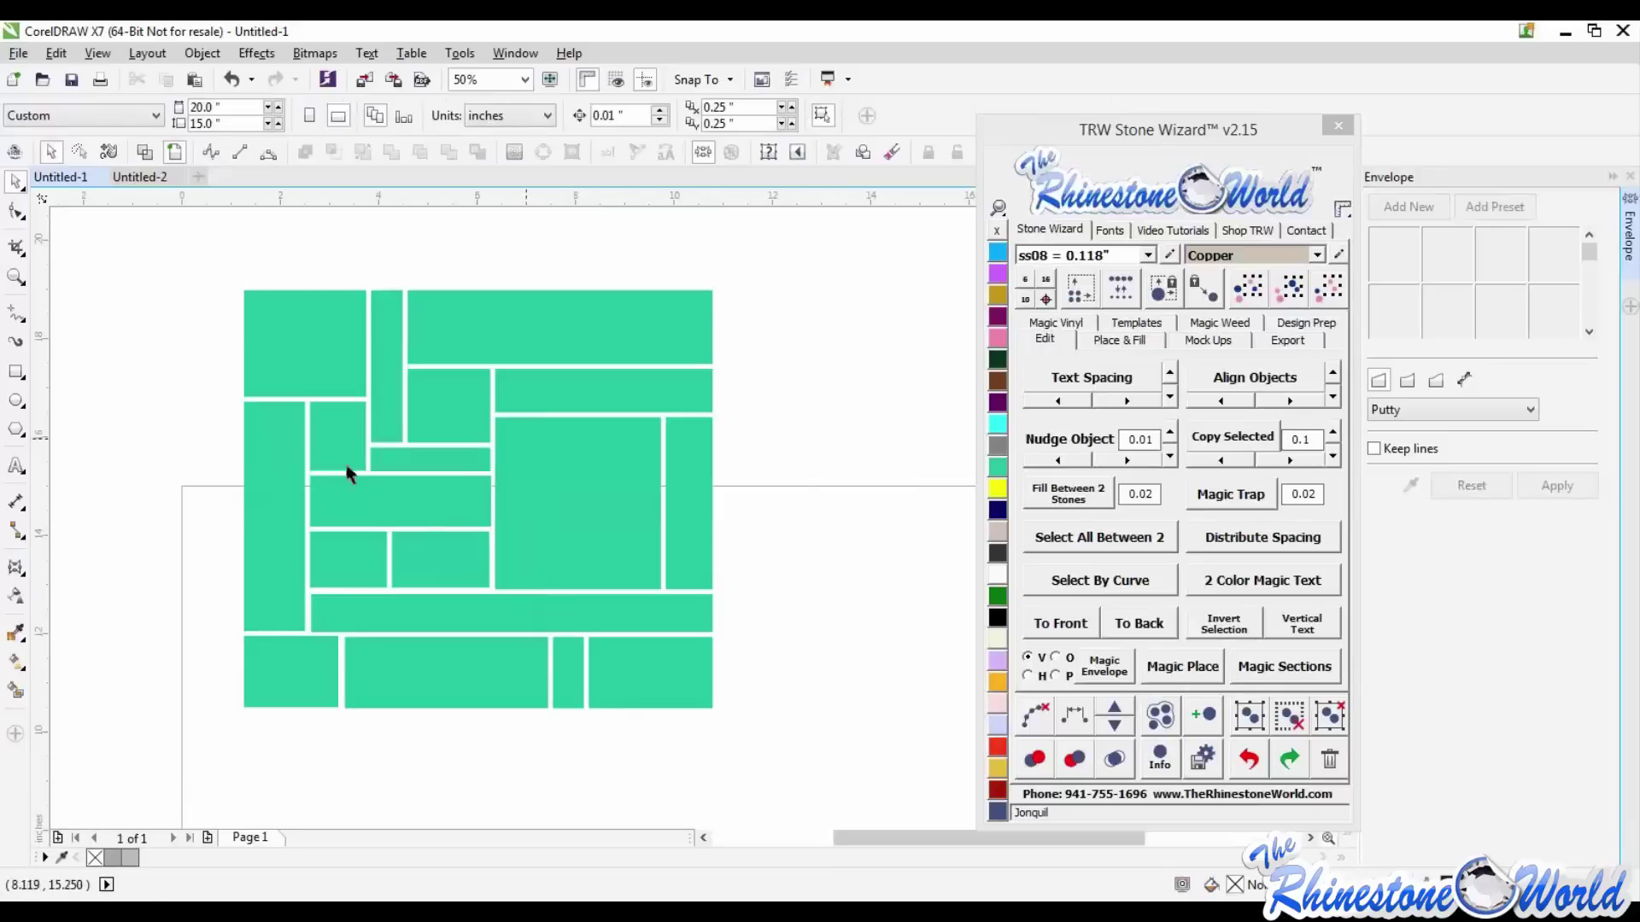
scroll(463, 543, "down", 2)
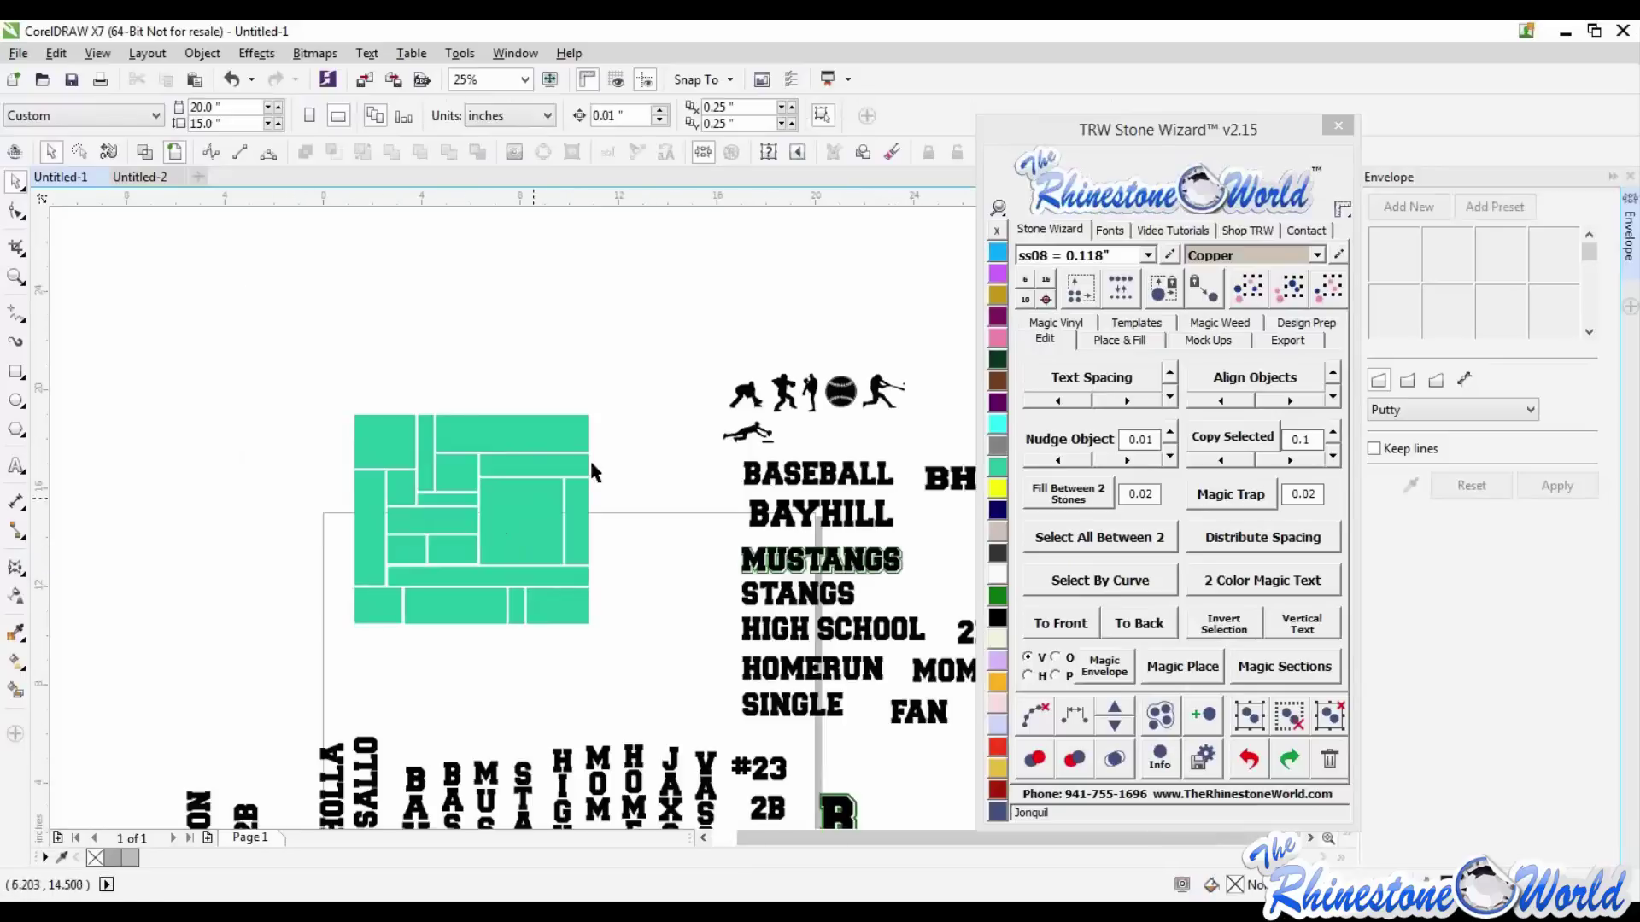
- Select all blocks of the layout together and move them slightly upward on the page
left_click_drag(658, 367, 301, 653)
left_click_drag(507, 539, 511, 503)
left_click(654, 502)
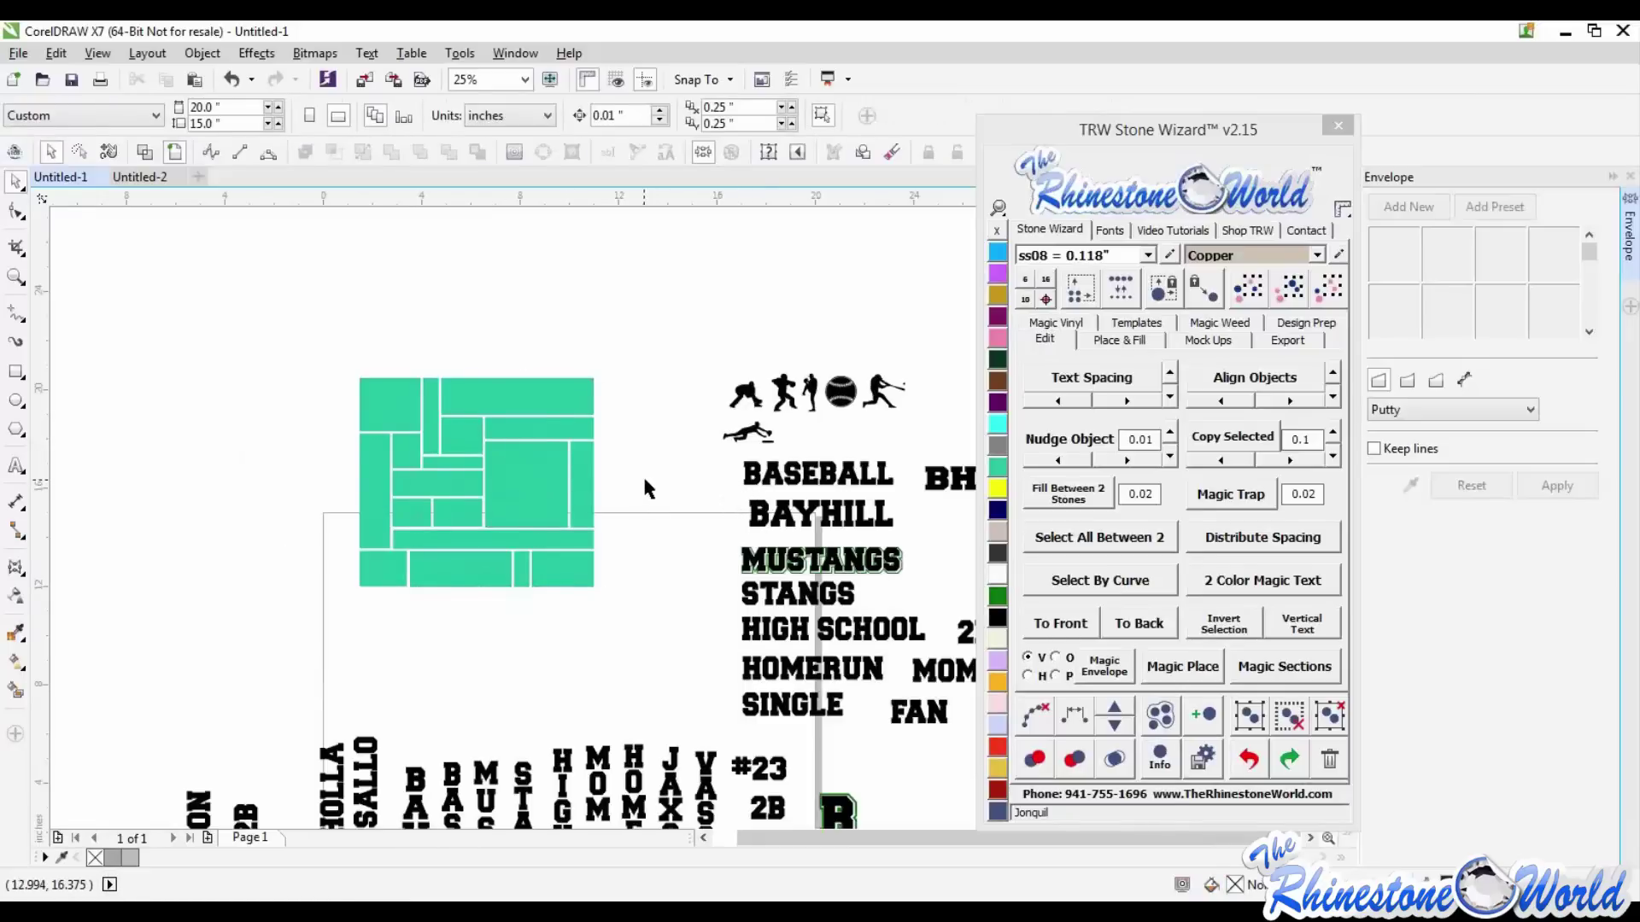
- Move the layout's upper-left corner block out above the baseball silhouettes and place a duplicate beside it
scroll(642, 474, "down", 1)
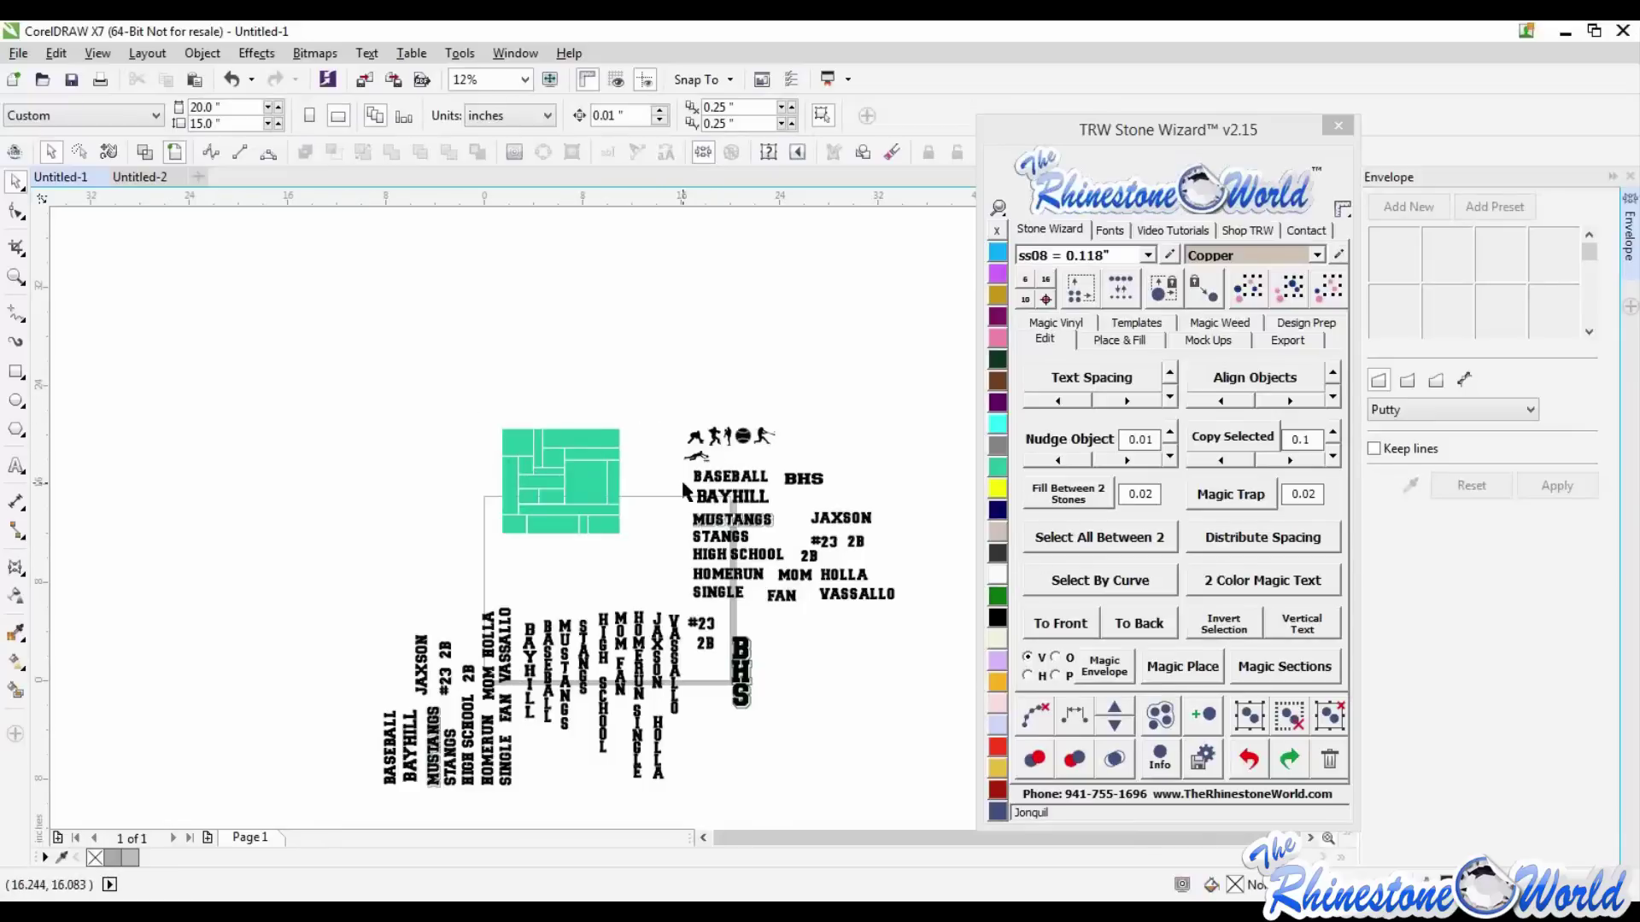
scroll(680, 473, "up", 2)
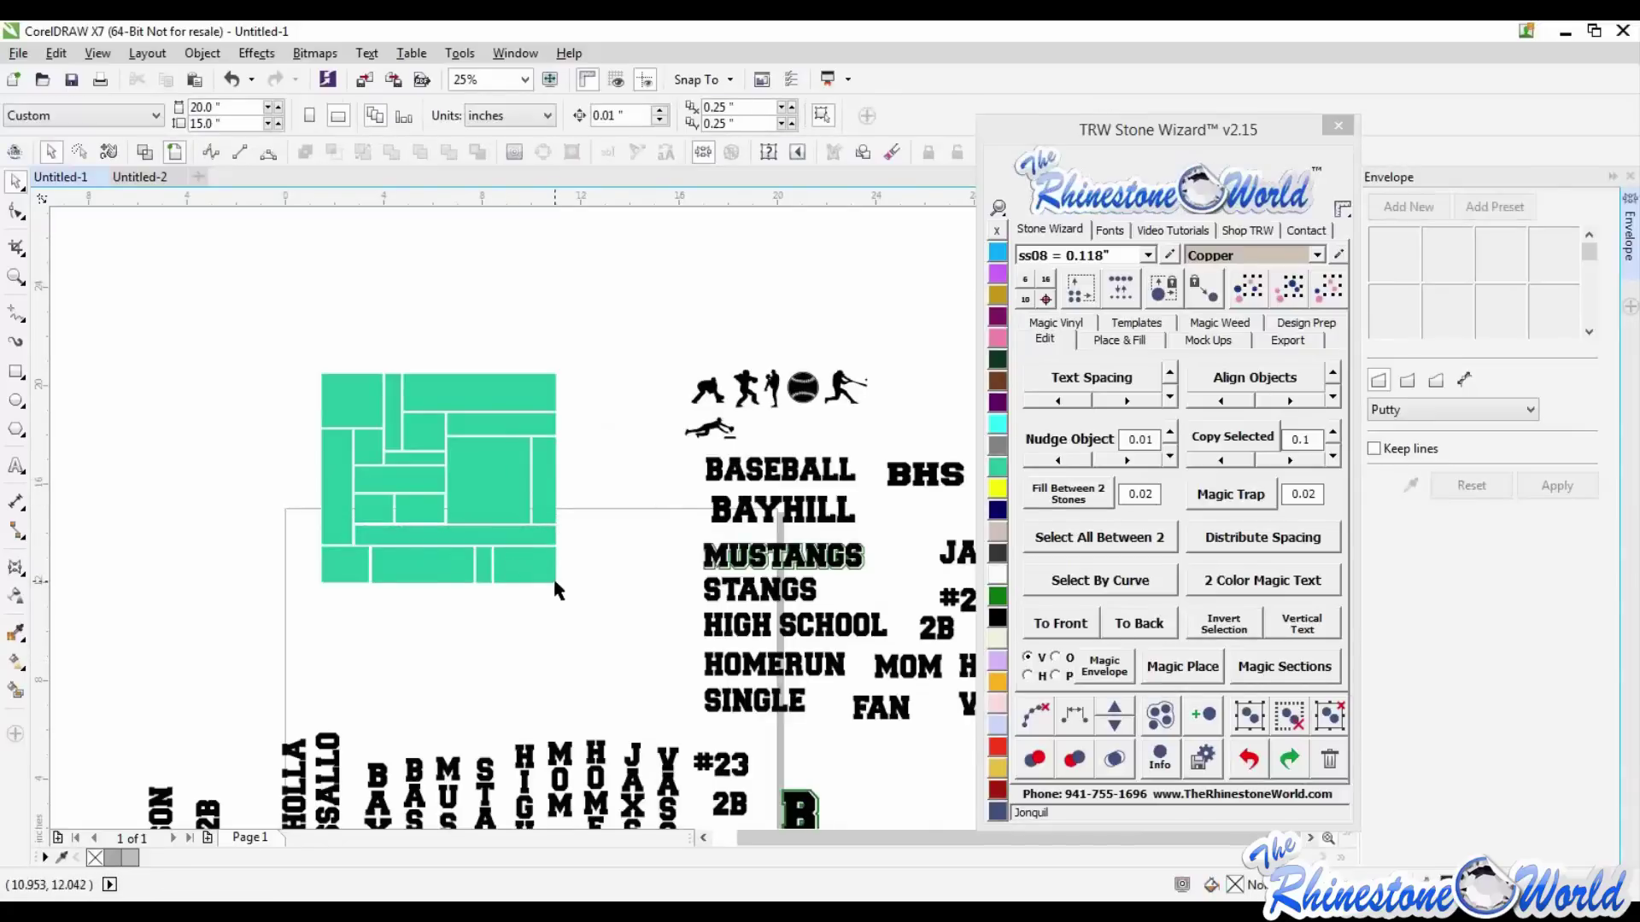
scroll(556, 586, "down", 2)
scroll(577, 529, "up", 2)
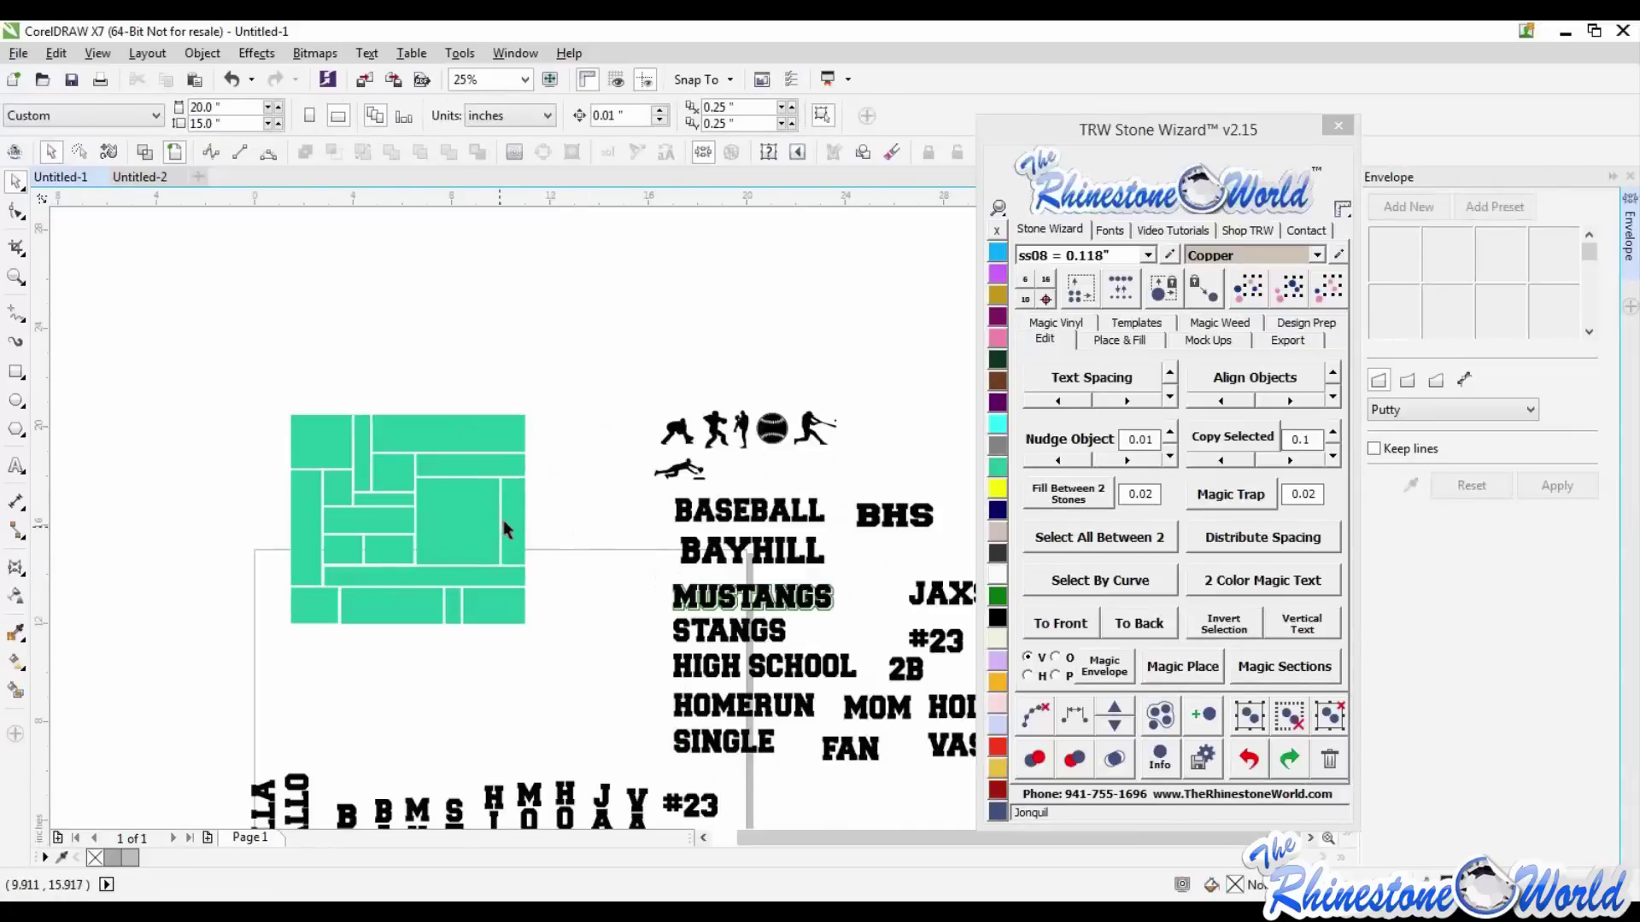
left_click(323, 446)
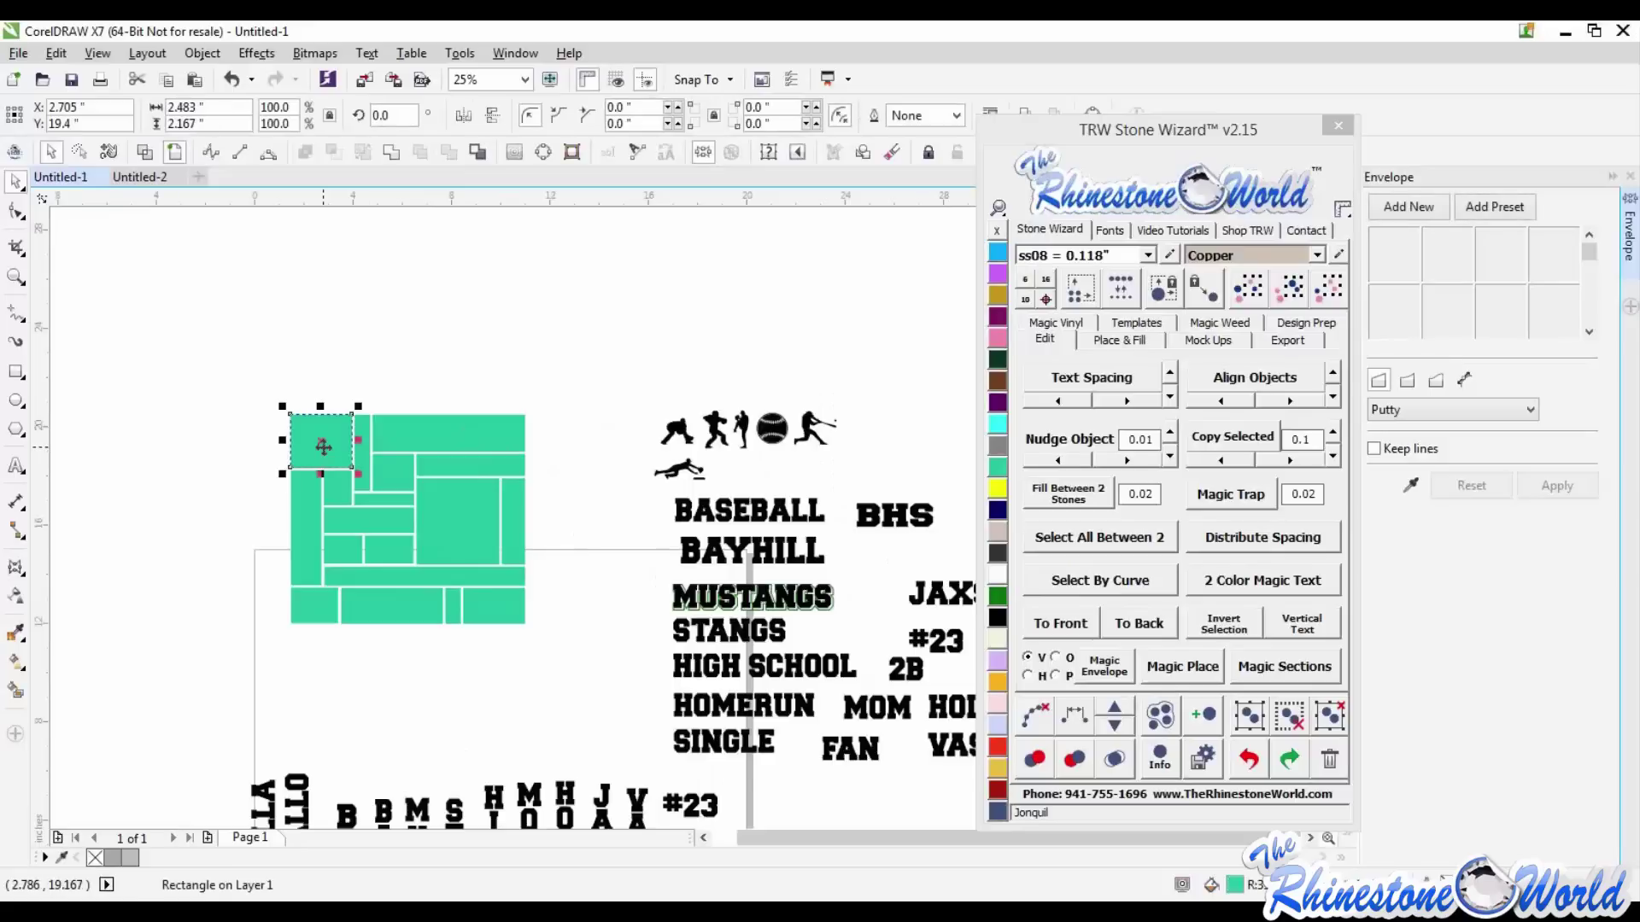
left_click_drag(323, 446, 740, 334)
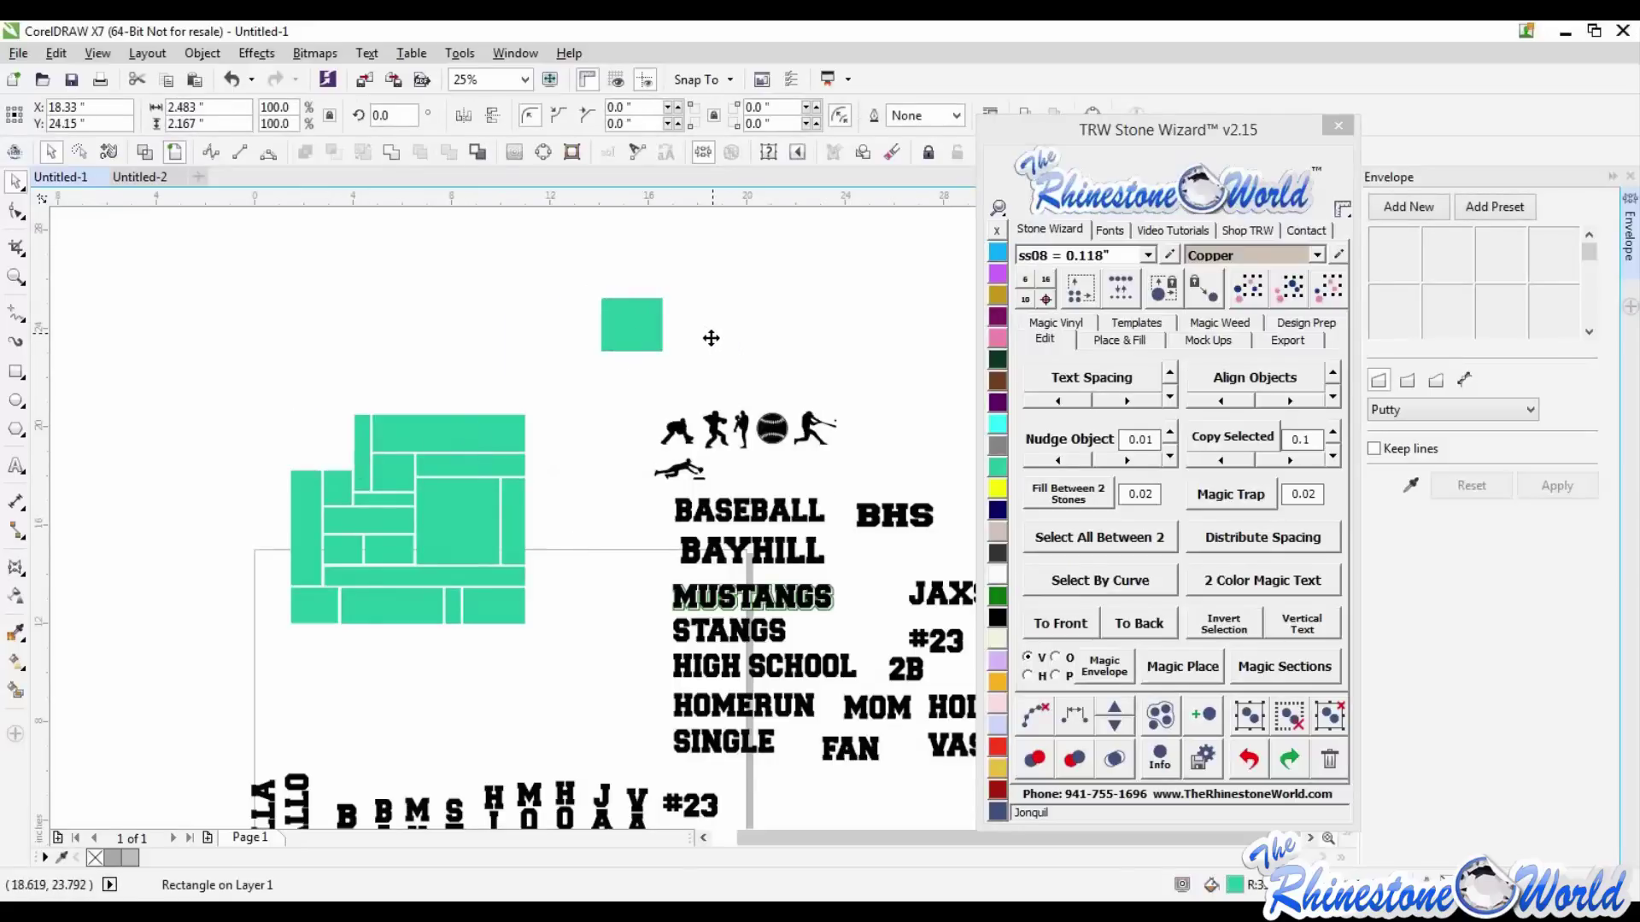
- Place the catcher silhouette, second in the graphics row, into the first of the two separated blocks with Magic Place
left_click(618, 318)
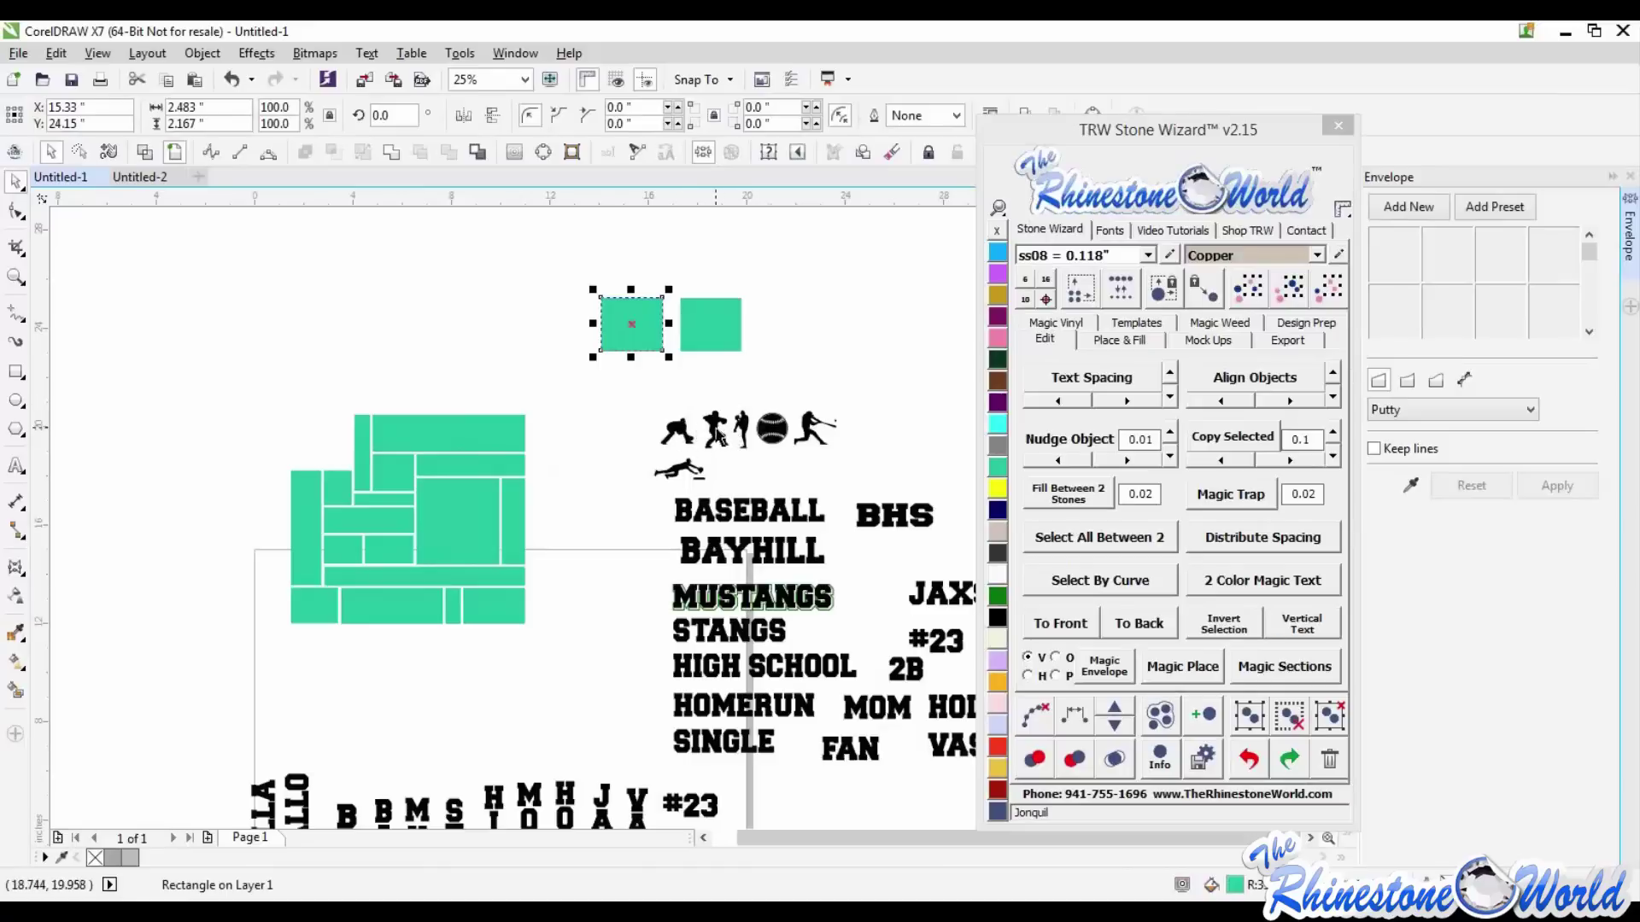
scroll(656, 282, "up", 1)
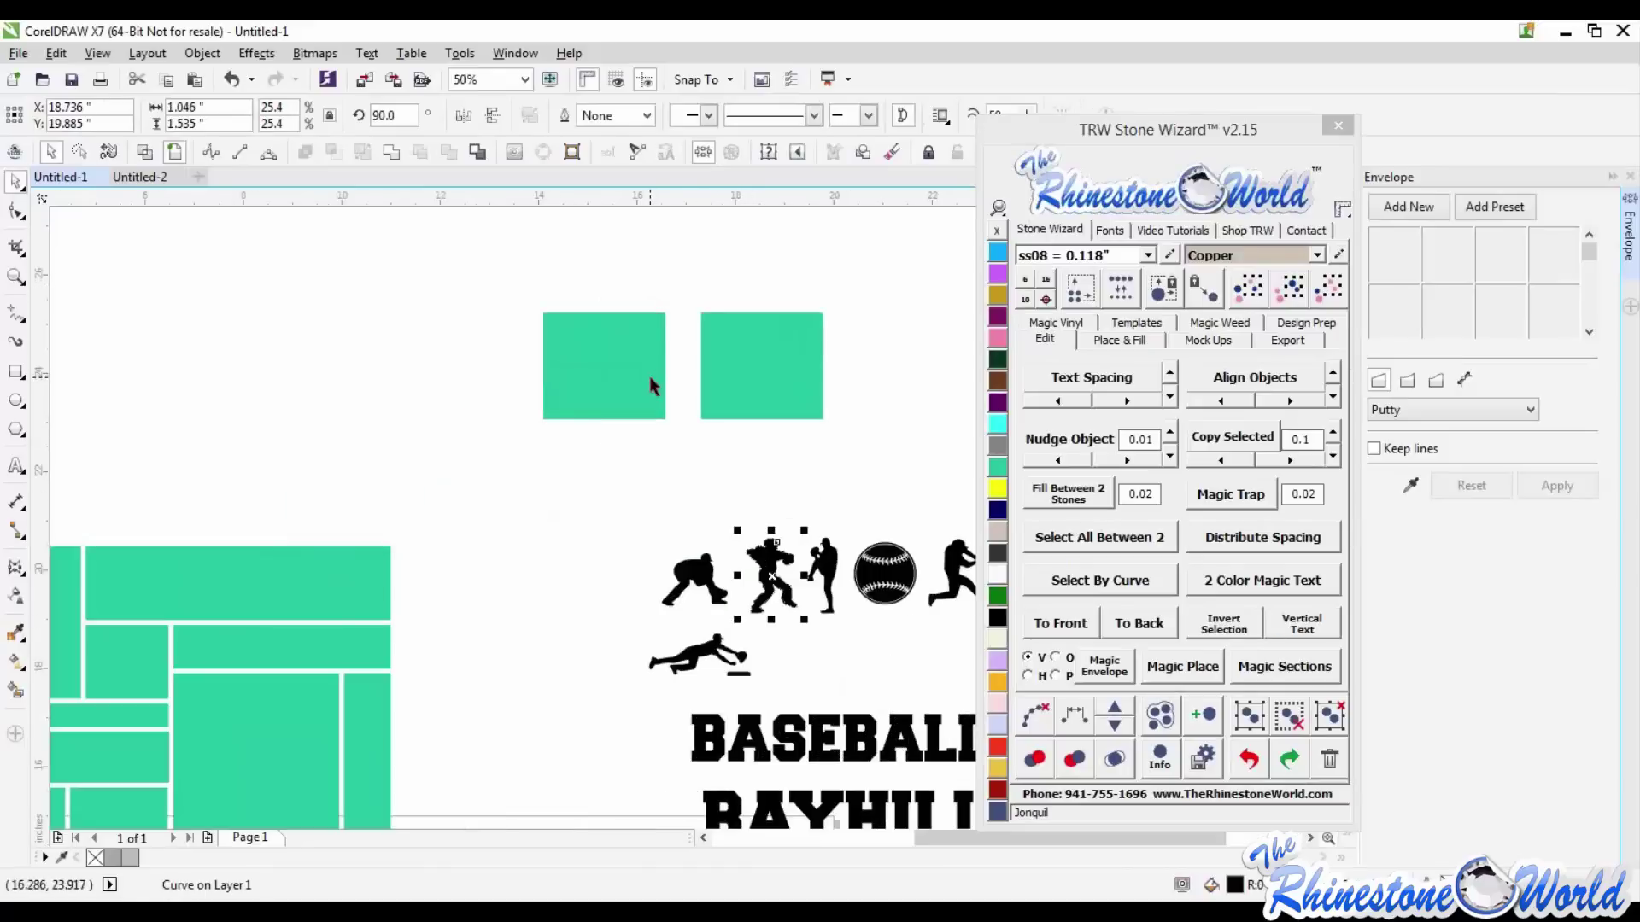
left_click(797, 560, "shift")
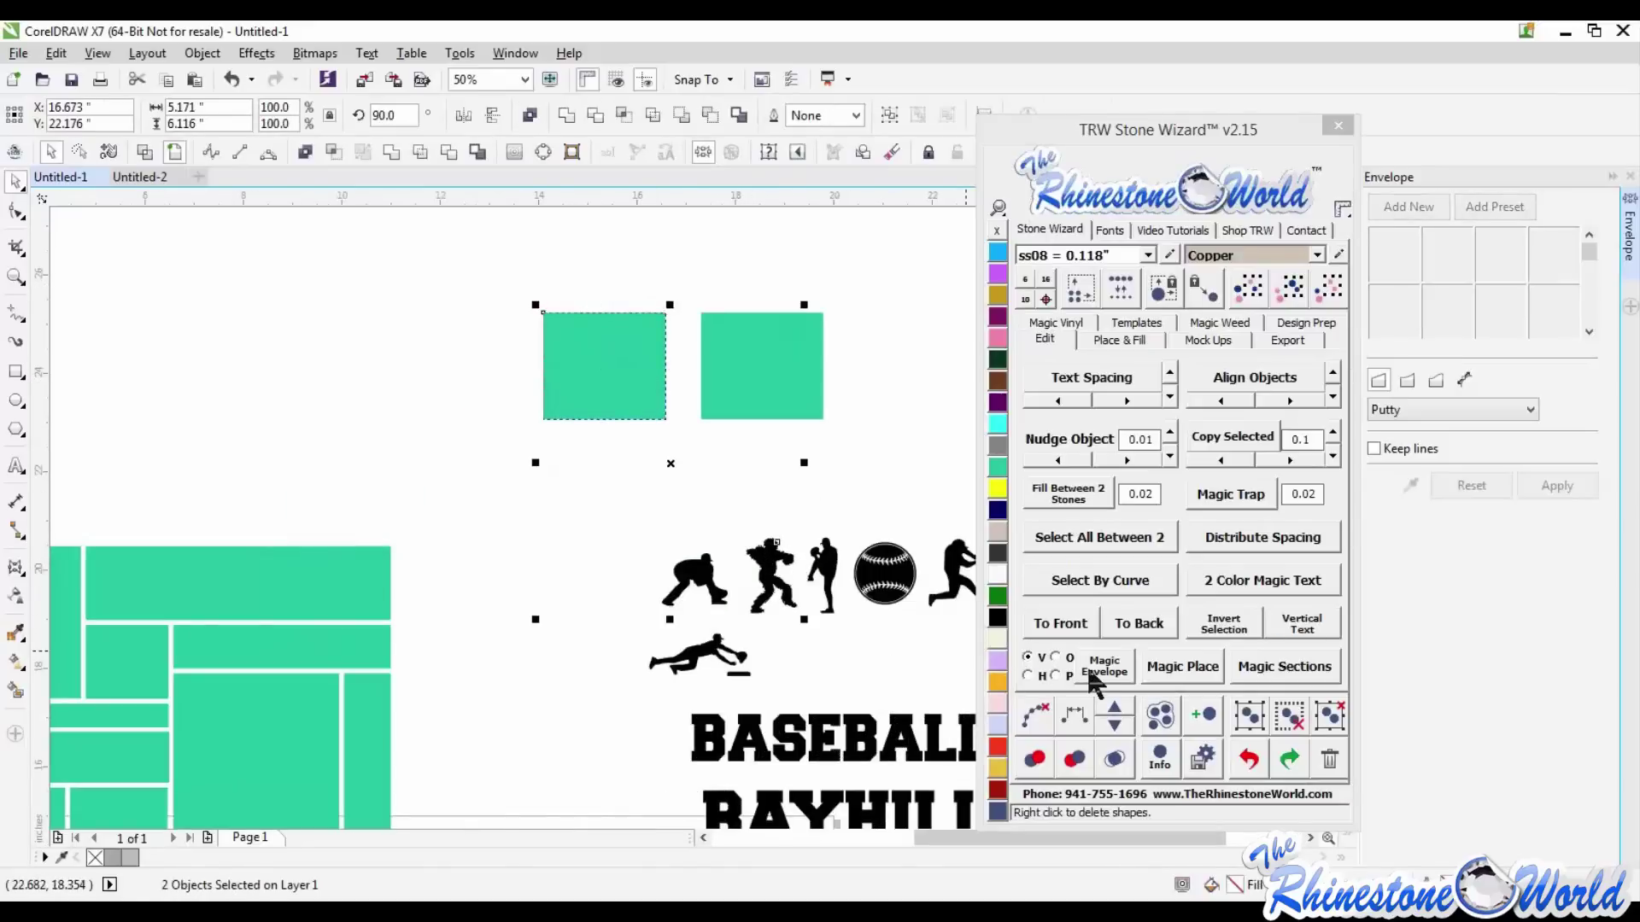
left_click(1162, 668)
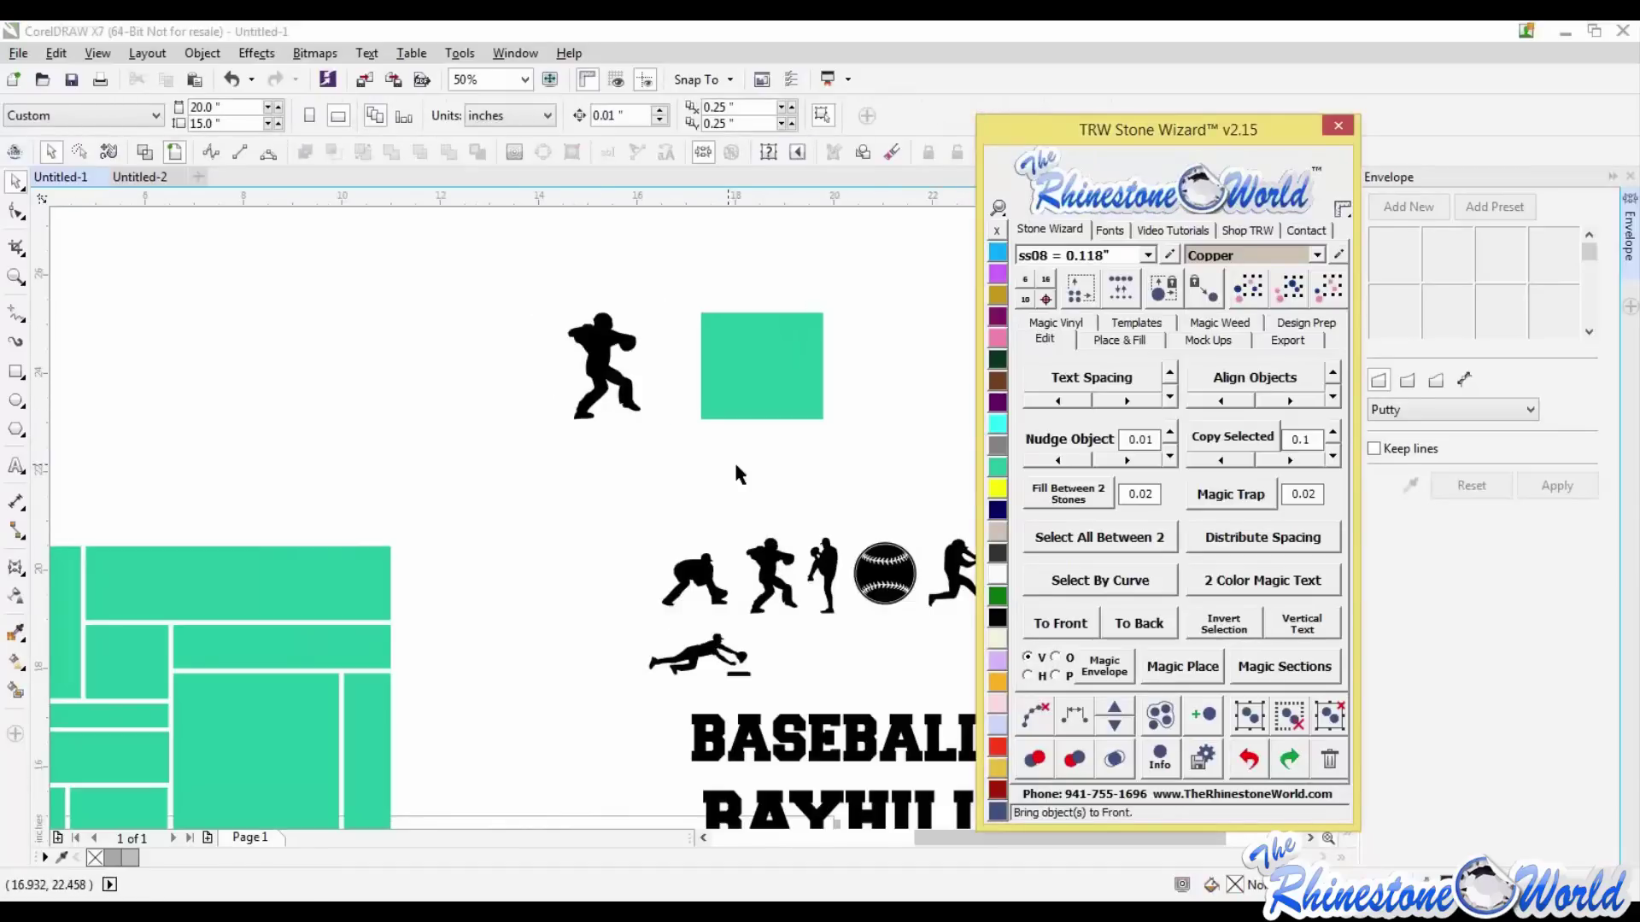
- Fit the catcher silhouette into the remaining separated block with Magic Envelope and narrow the stretched result to natural proportions
left_click(755, 393)
left_click(773, 568, "shift")
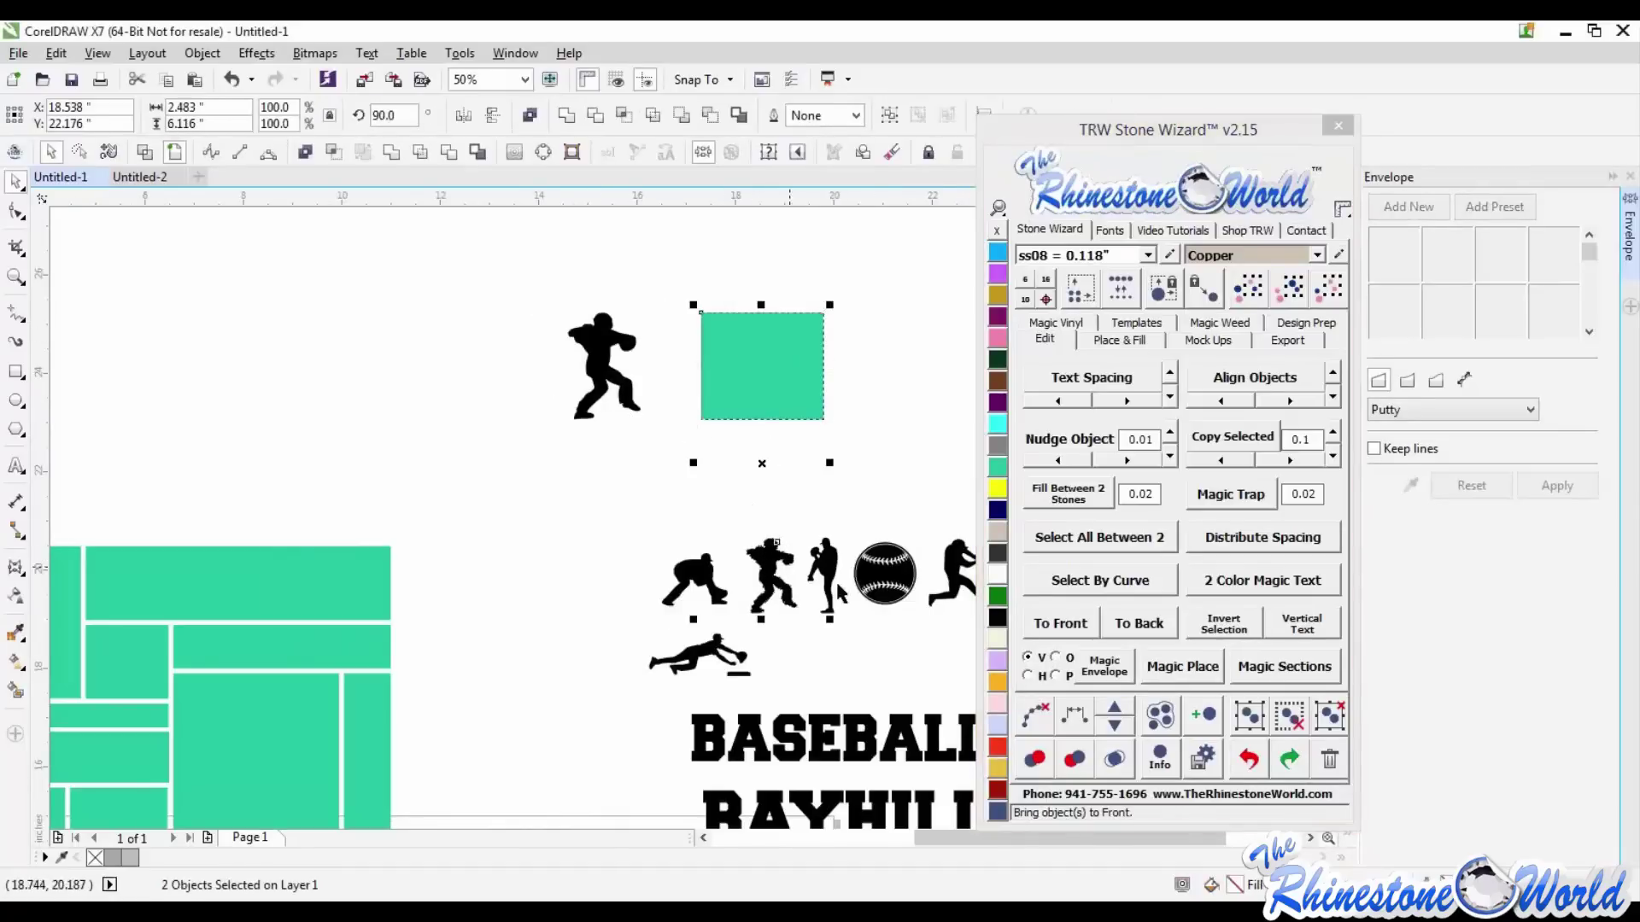
left_click(1101, 667)
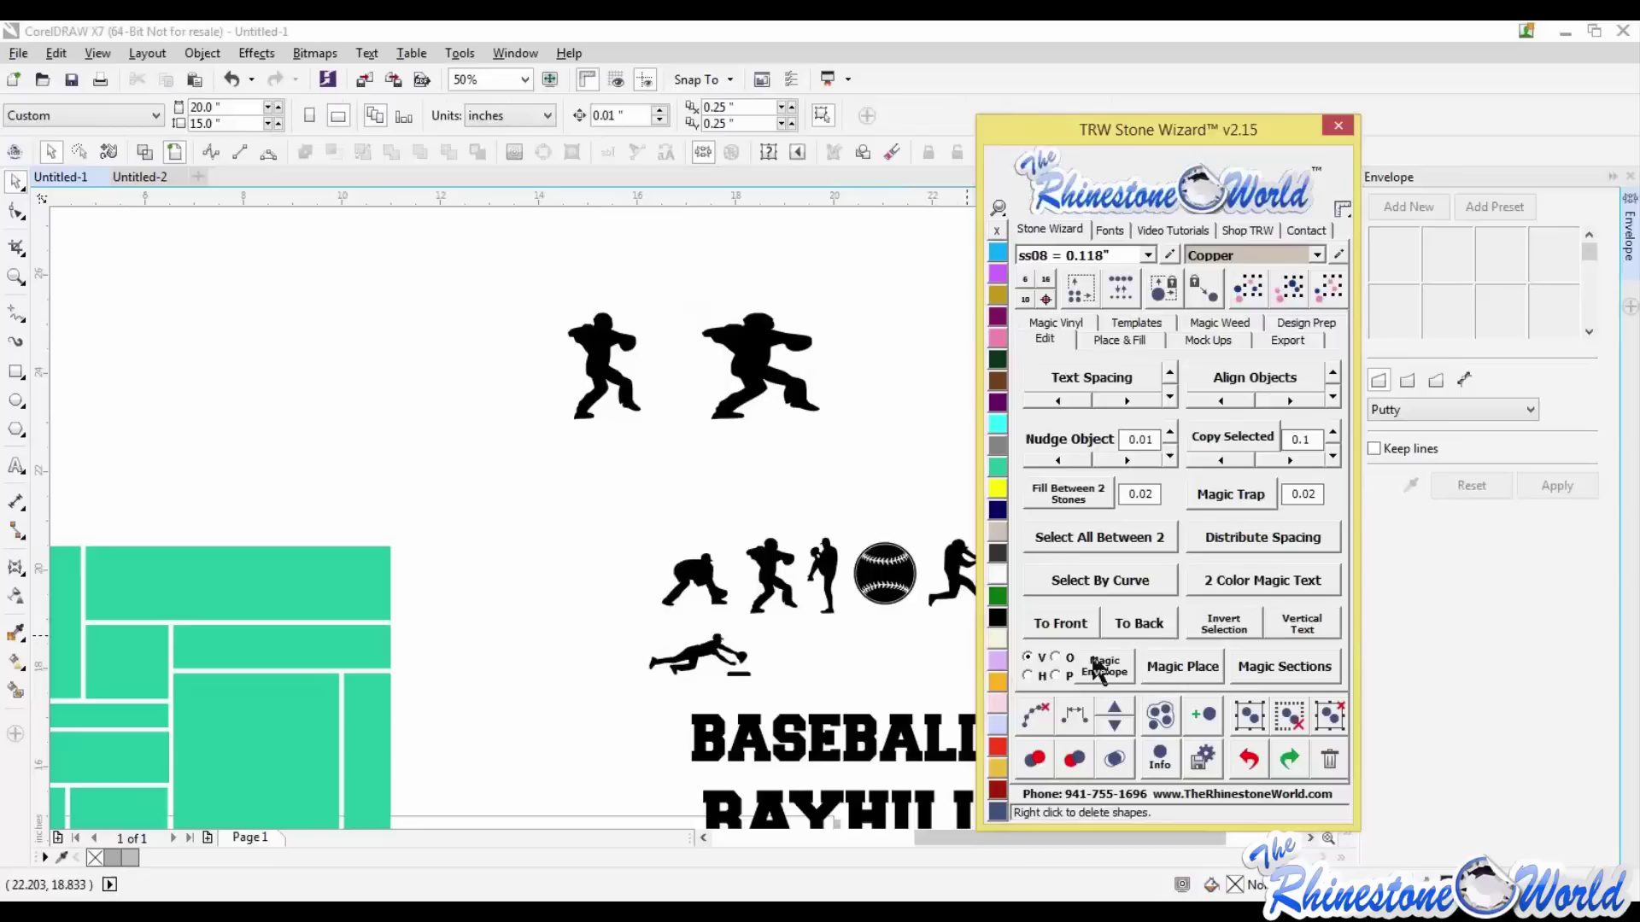
left_click(756, 373)
left_click_drag(821, 367, 757, 364)
left_click(854, 382)
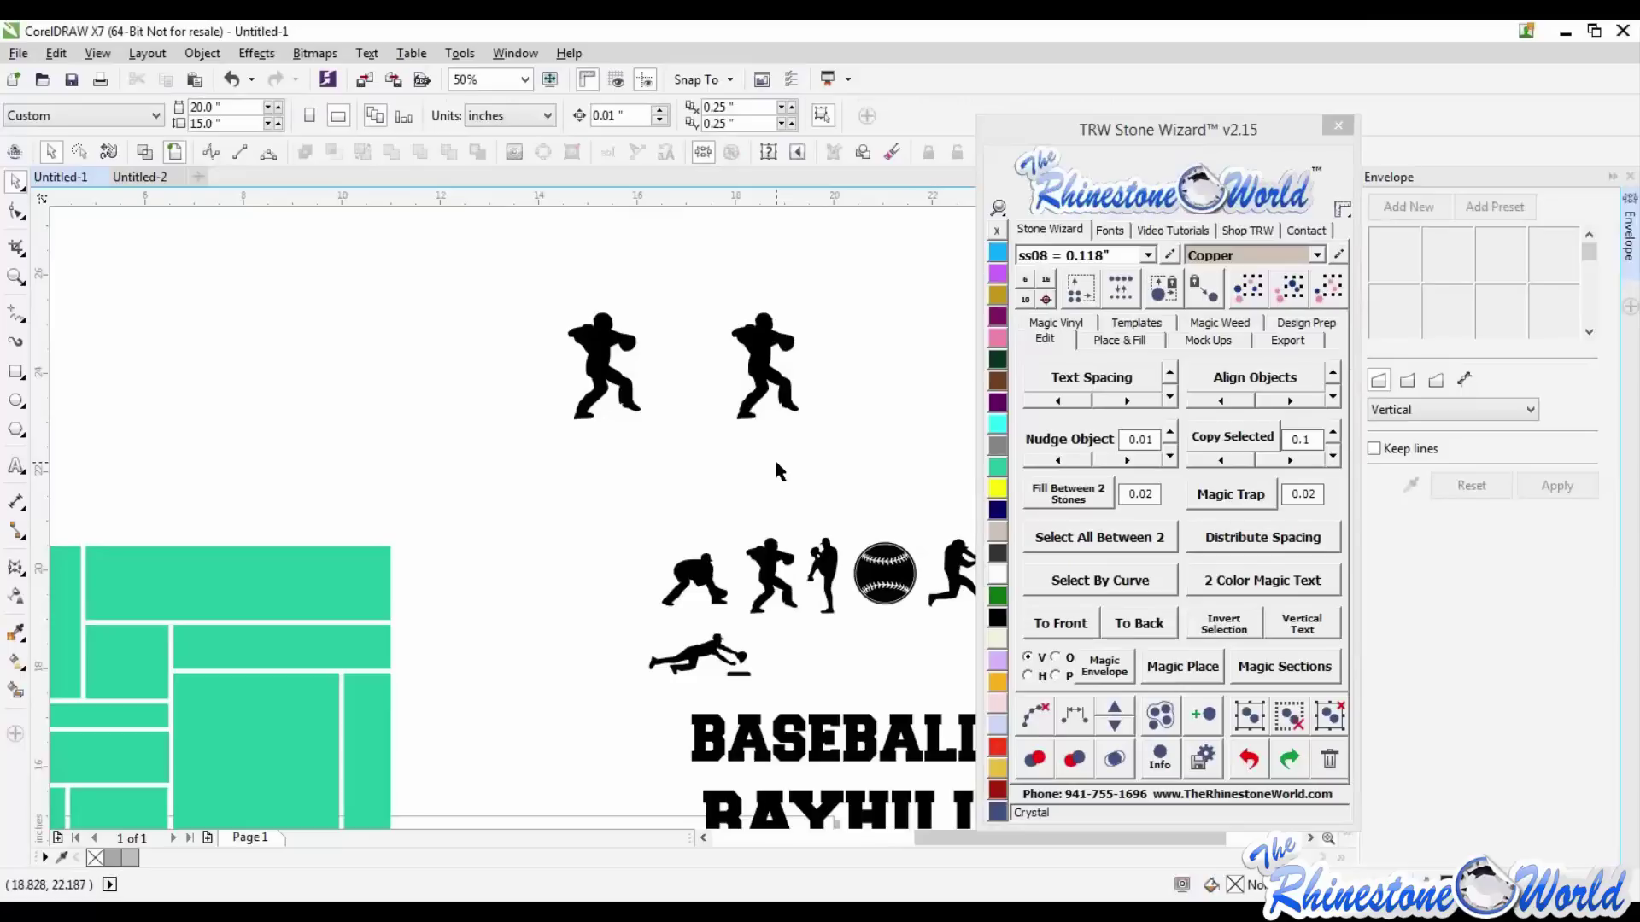
- Move the wide block at the layout's upper-right corner out above the placed silhouettes and put a duplicate beside it
scroll(683, 435, "down", 2)
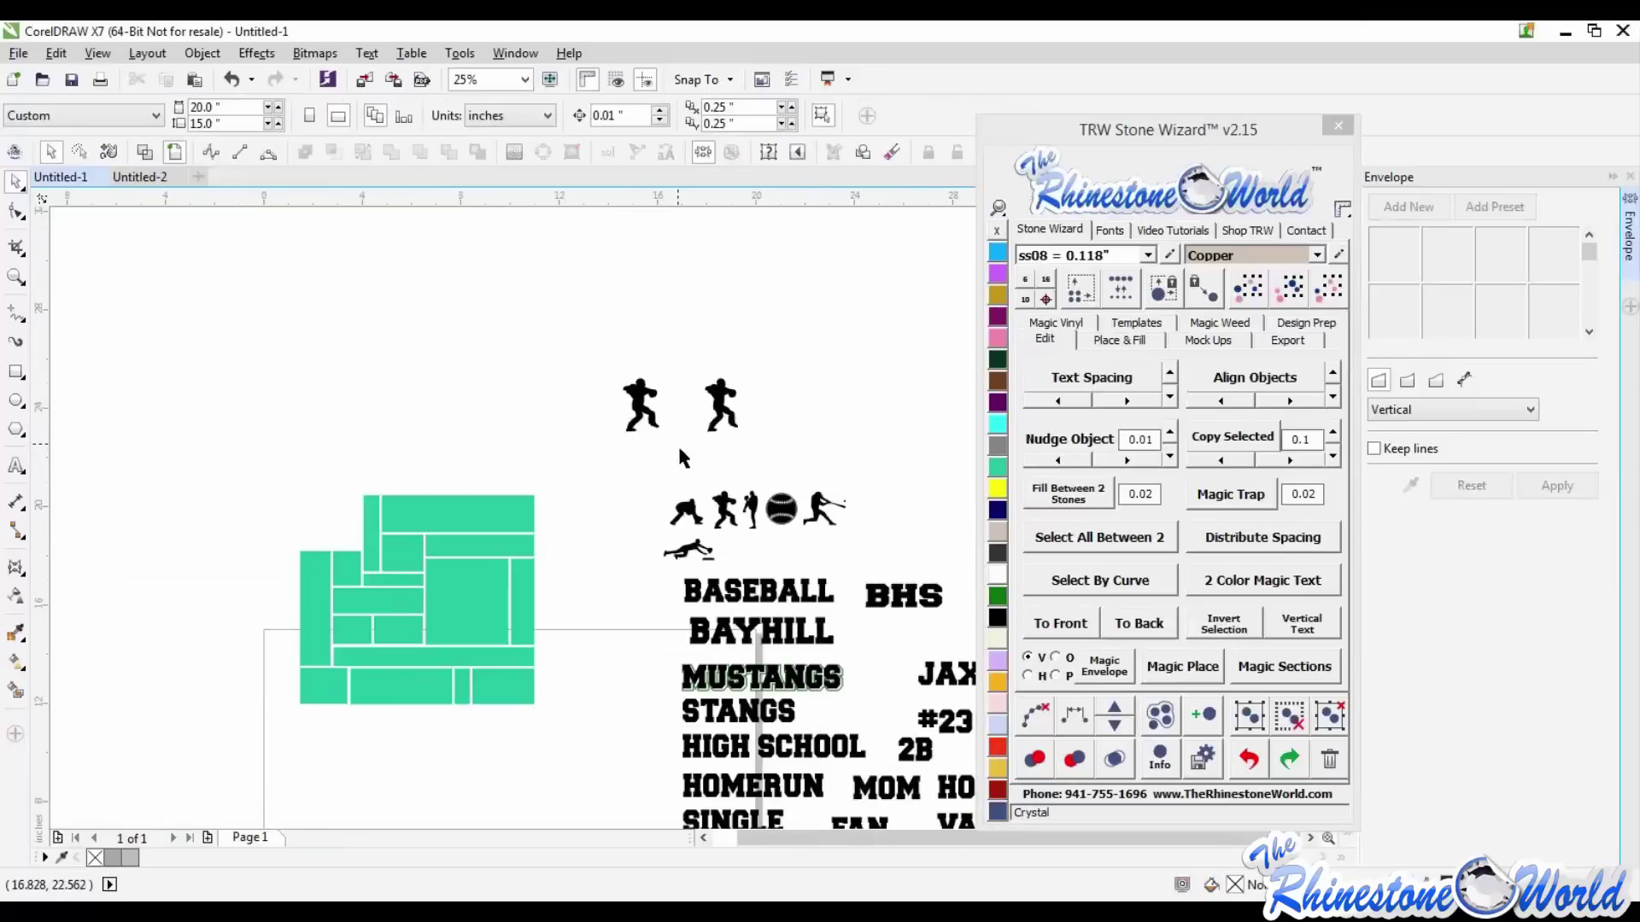
left_click(488, 523)
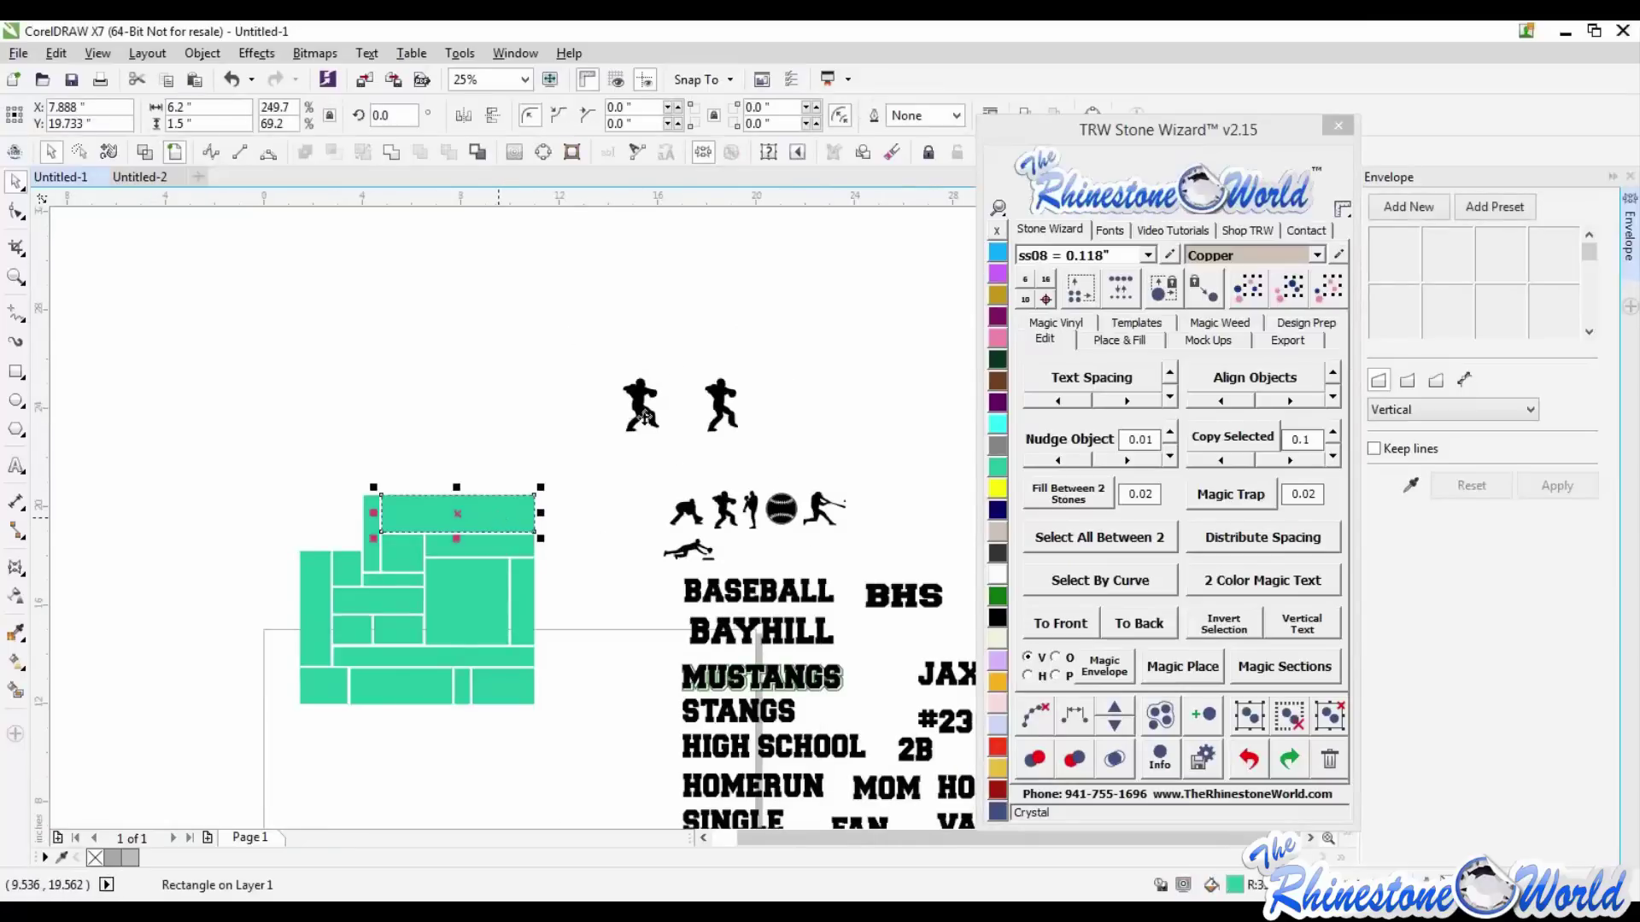
left_click_drag(644, 417, 715, 351)
right_click(526, 340)
left_click(594, 383)
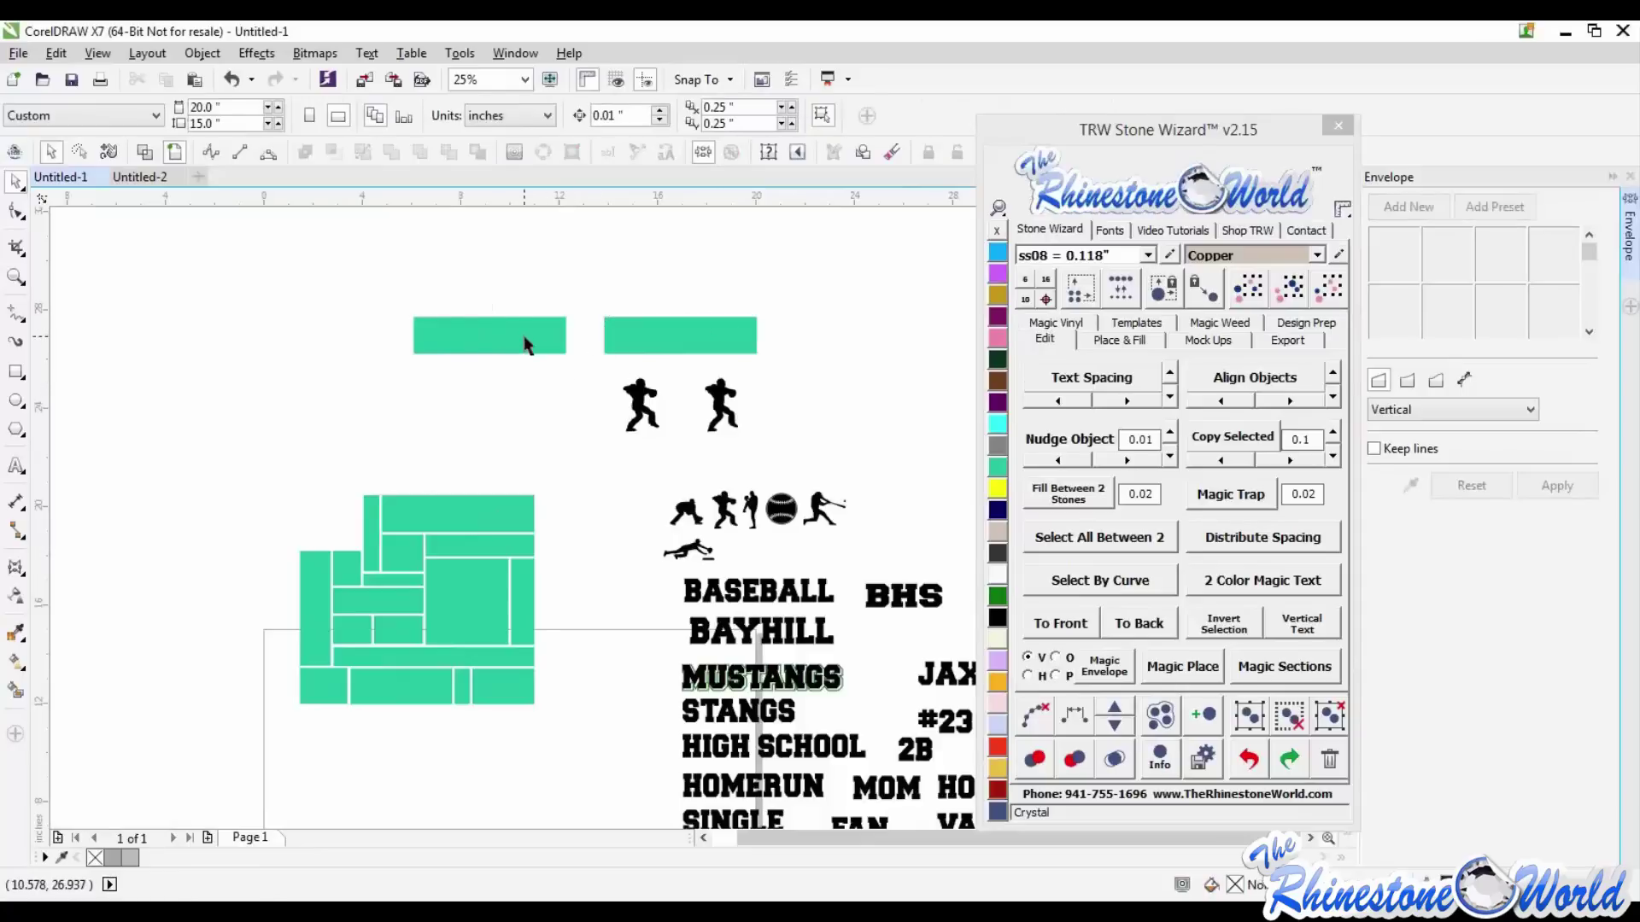
left_click_drag(523, 341, 540, 341)
- Place the right-hand catcher silhouette into the right wide block with Magic Place
left_click(666, 344)
left_click(720, 409, "shift")
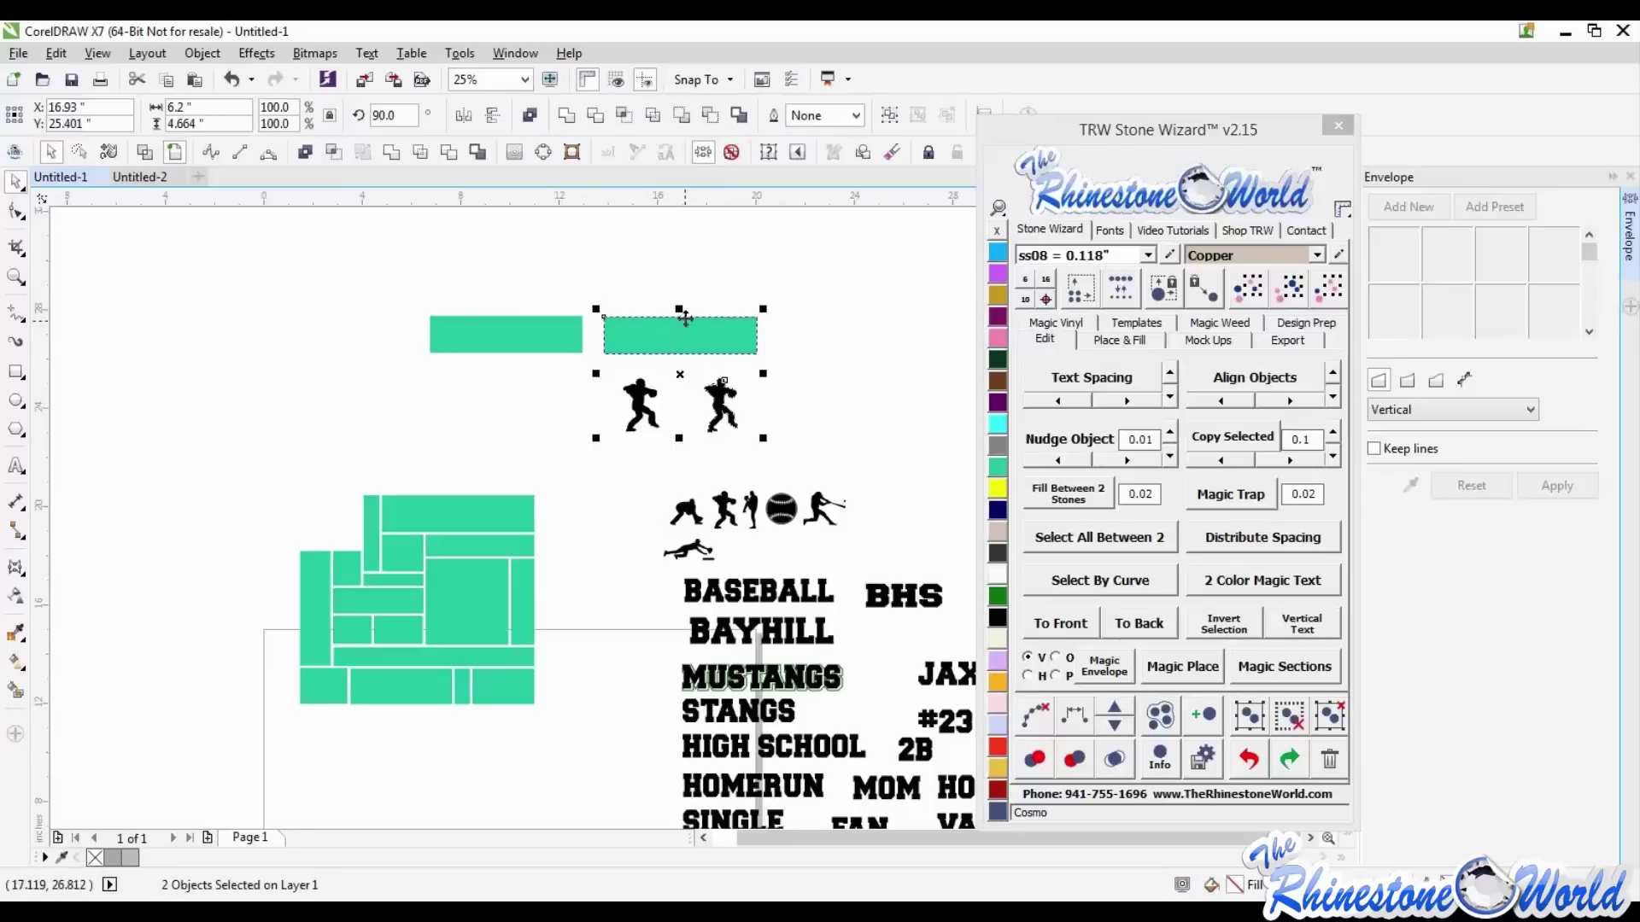
left_click(1177, 668)
- Stretch the left-hand catcher silhouette to fill the left wide block with Magic Envelope
left_click(540, 338)
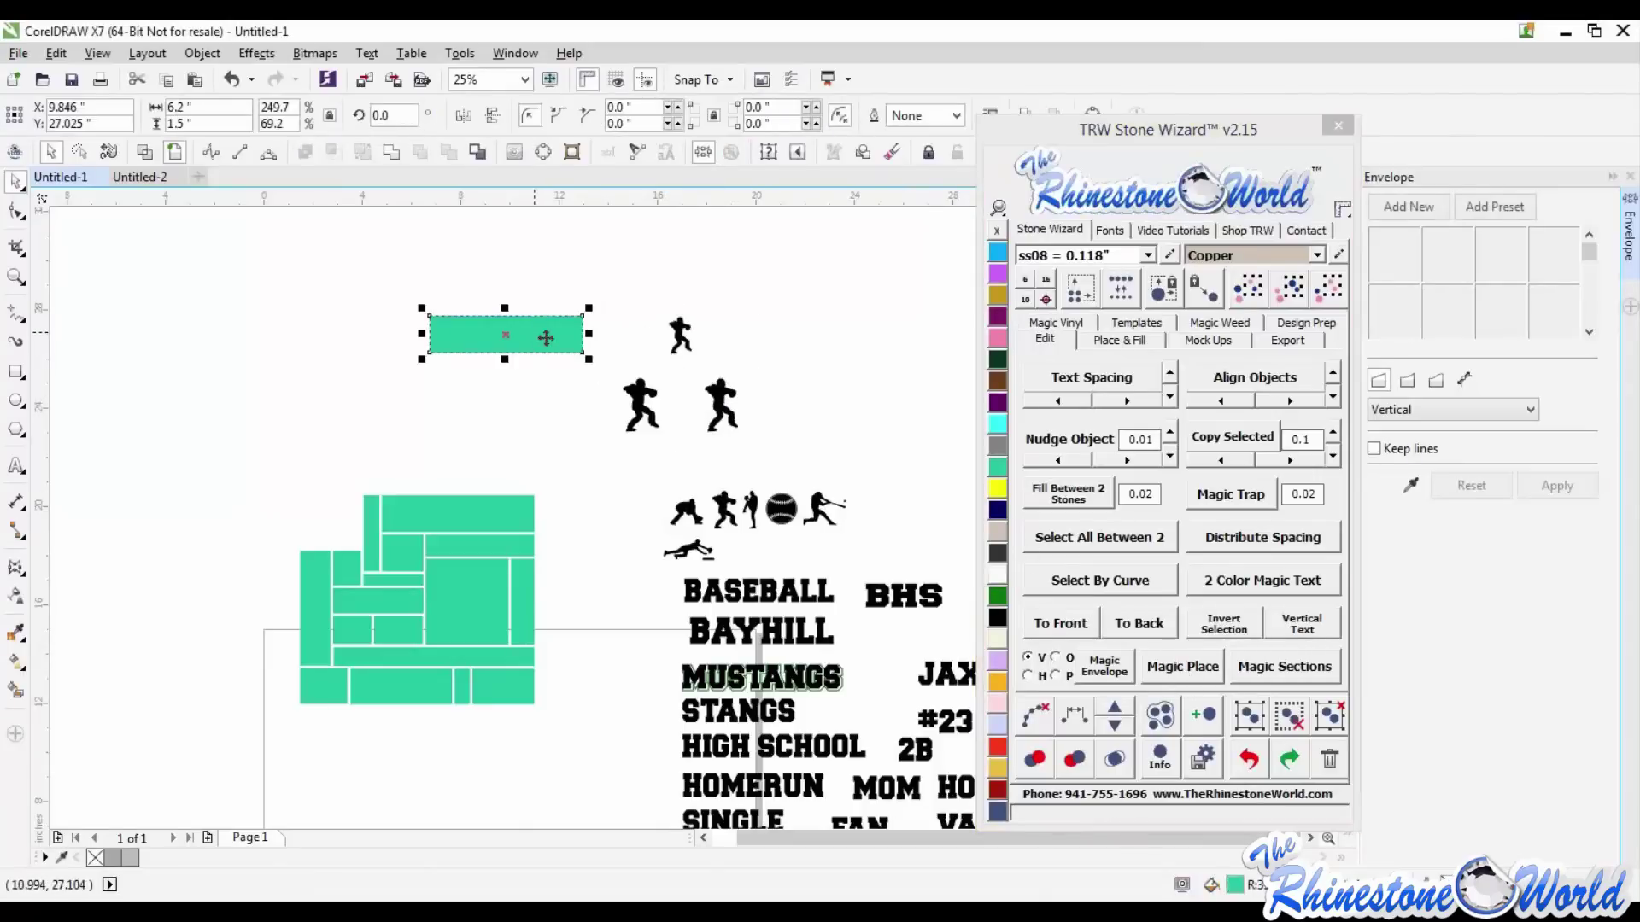
left_click(657, 401, "shift")
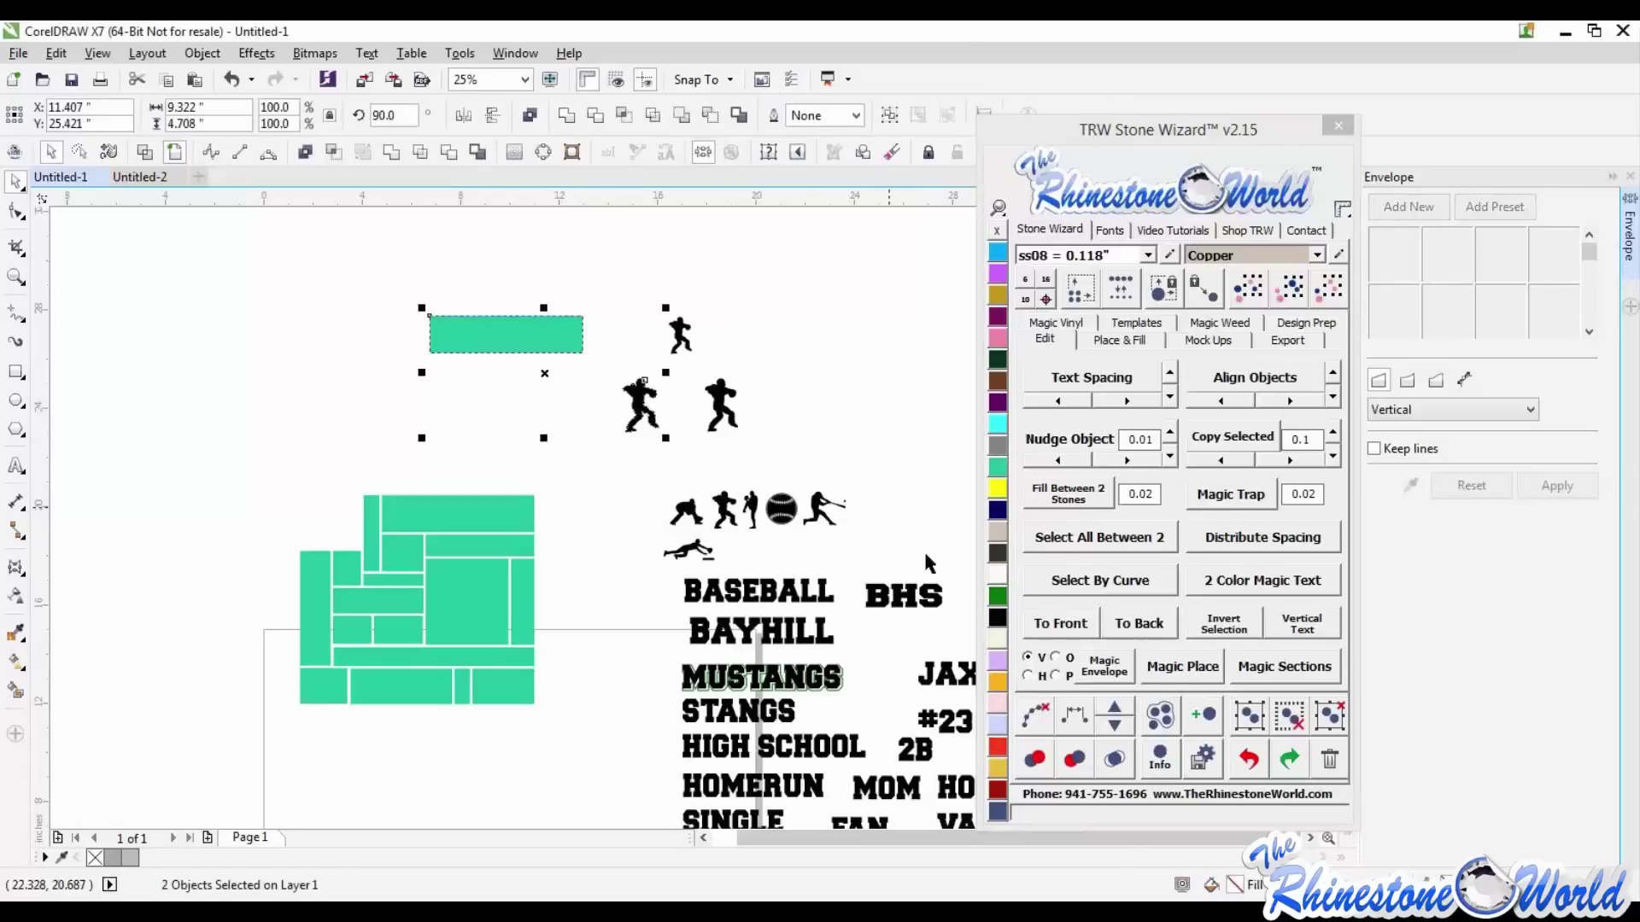
left_click(1109, 672)
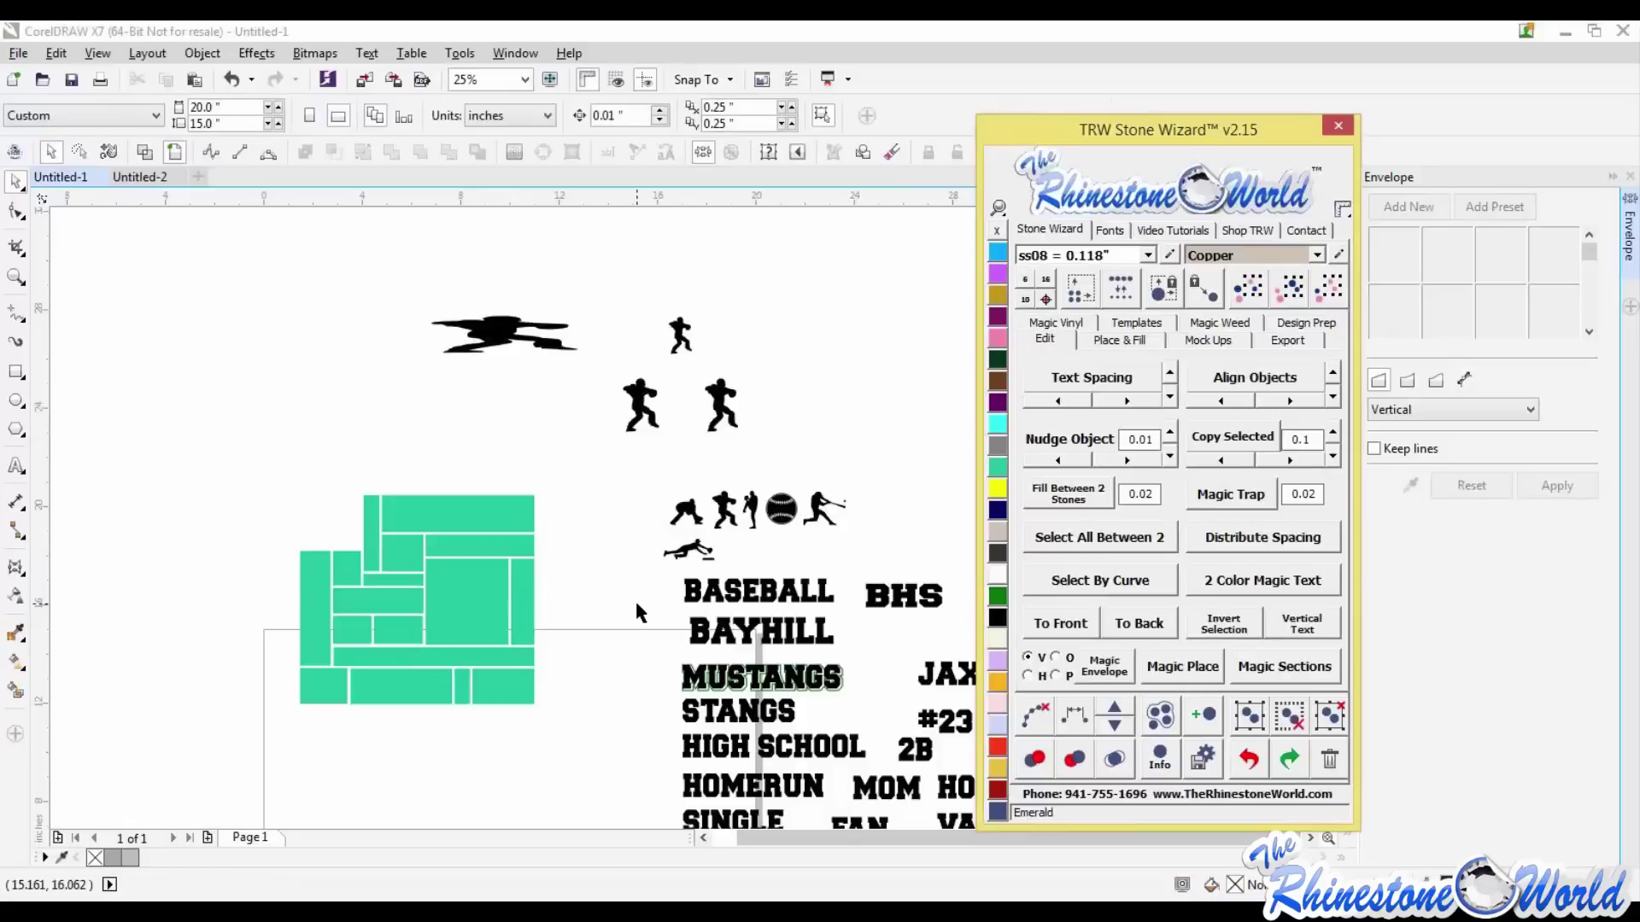
- Delete the two silhouettes made from the wide blocks and undo all trials until both moved blocks are back in the layout
left_click_drag(378, 266, 732, 354)
key("Delete")
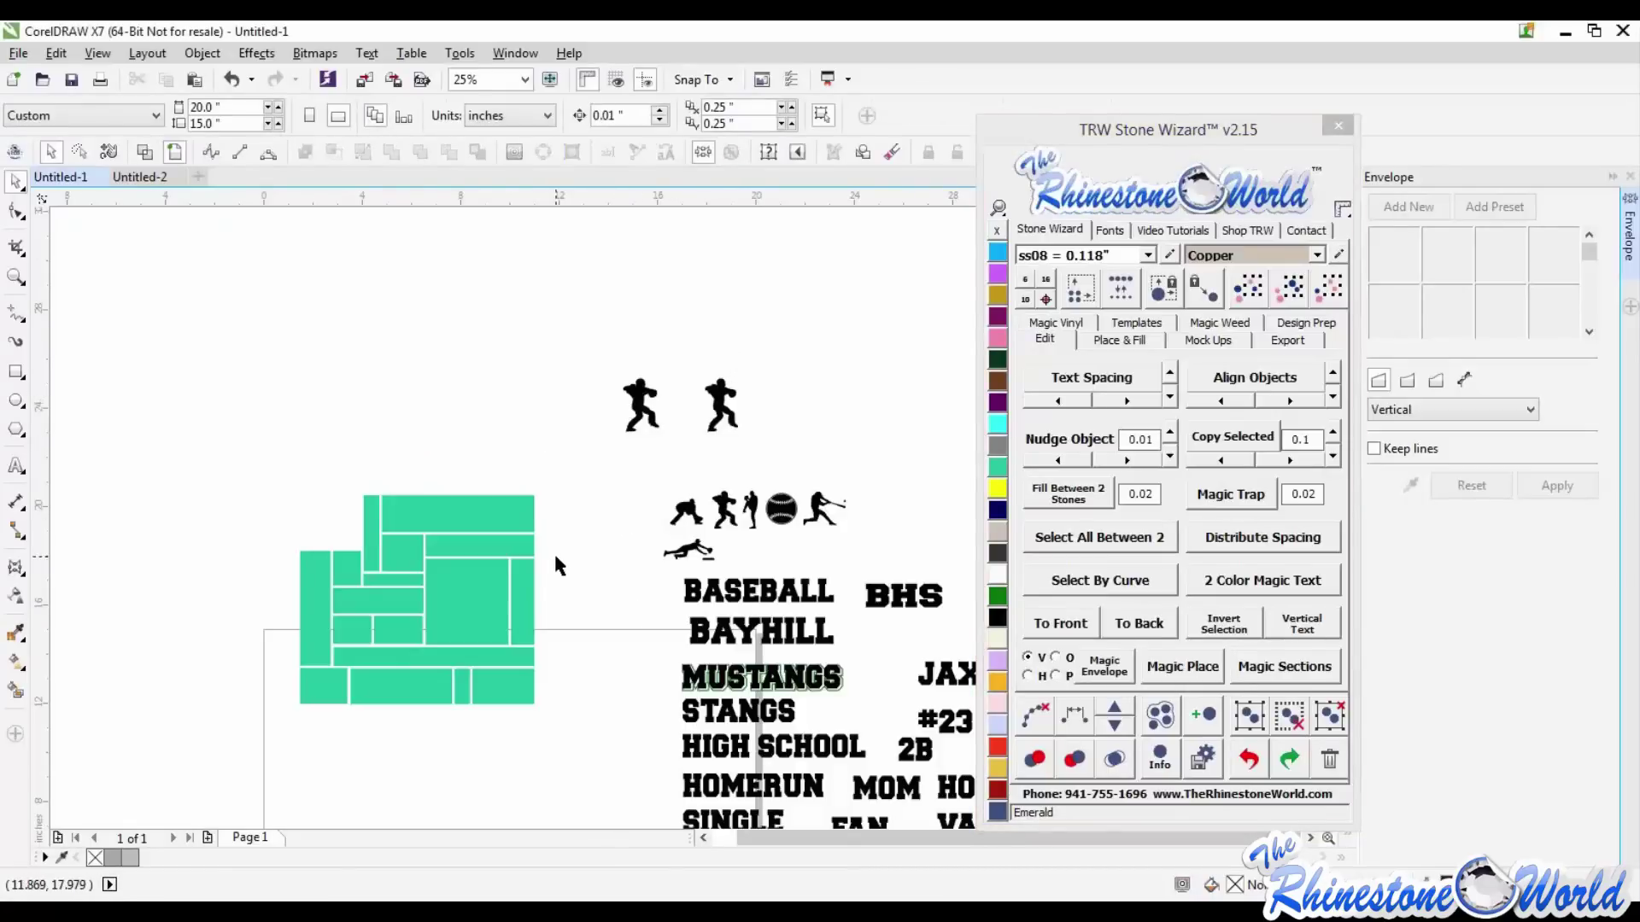
key("ctrl+z")
key("ctrl+z")
key("ctrl+z")
key("ctrl+z")
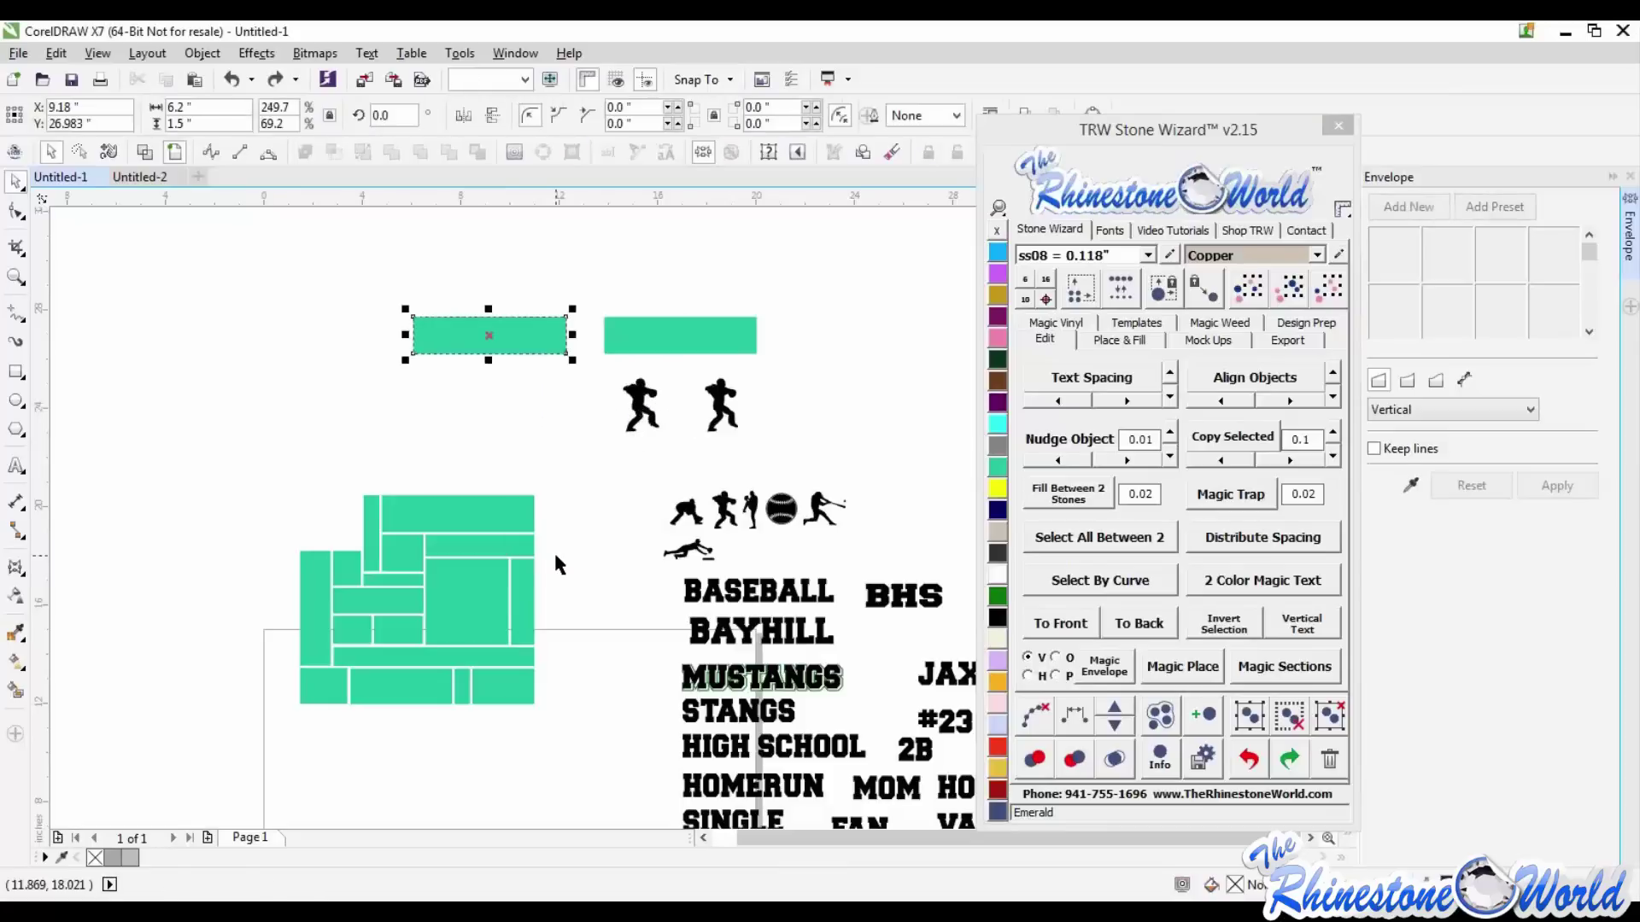
key("ctrl+z")
key("ctrl+z")
key("ctrl+z")
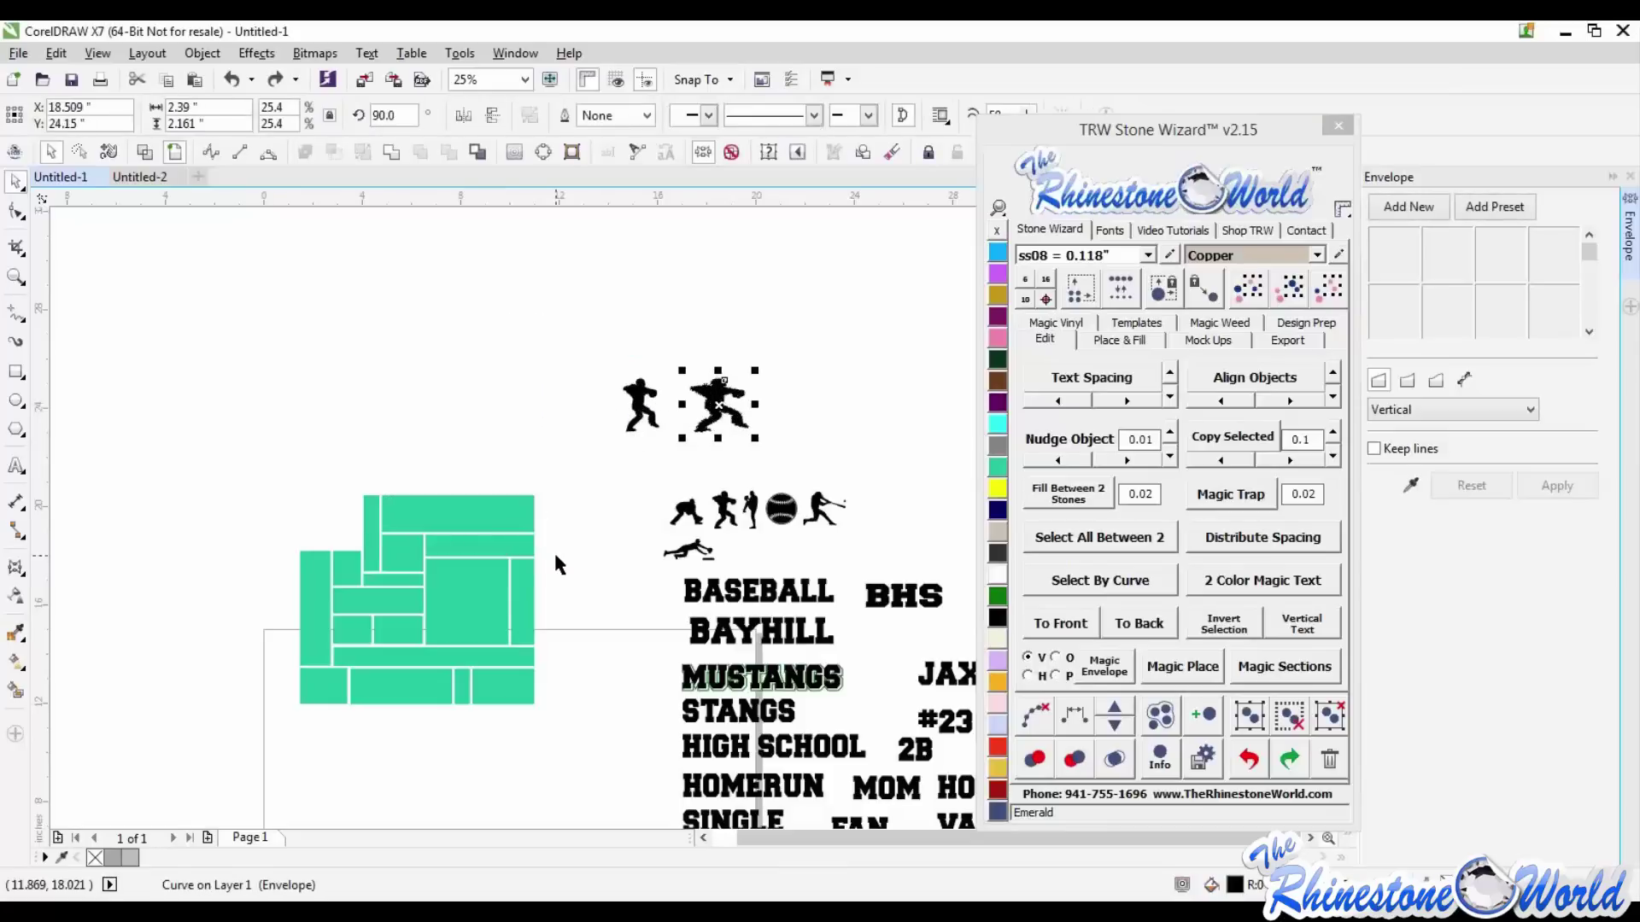
key("ctrl+z")
key("ctrl+z")
key("ctrl+z")
key("ctrl+z")
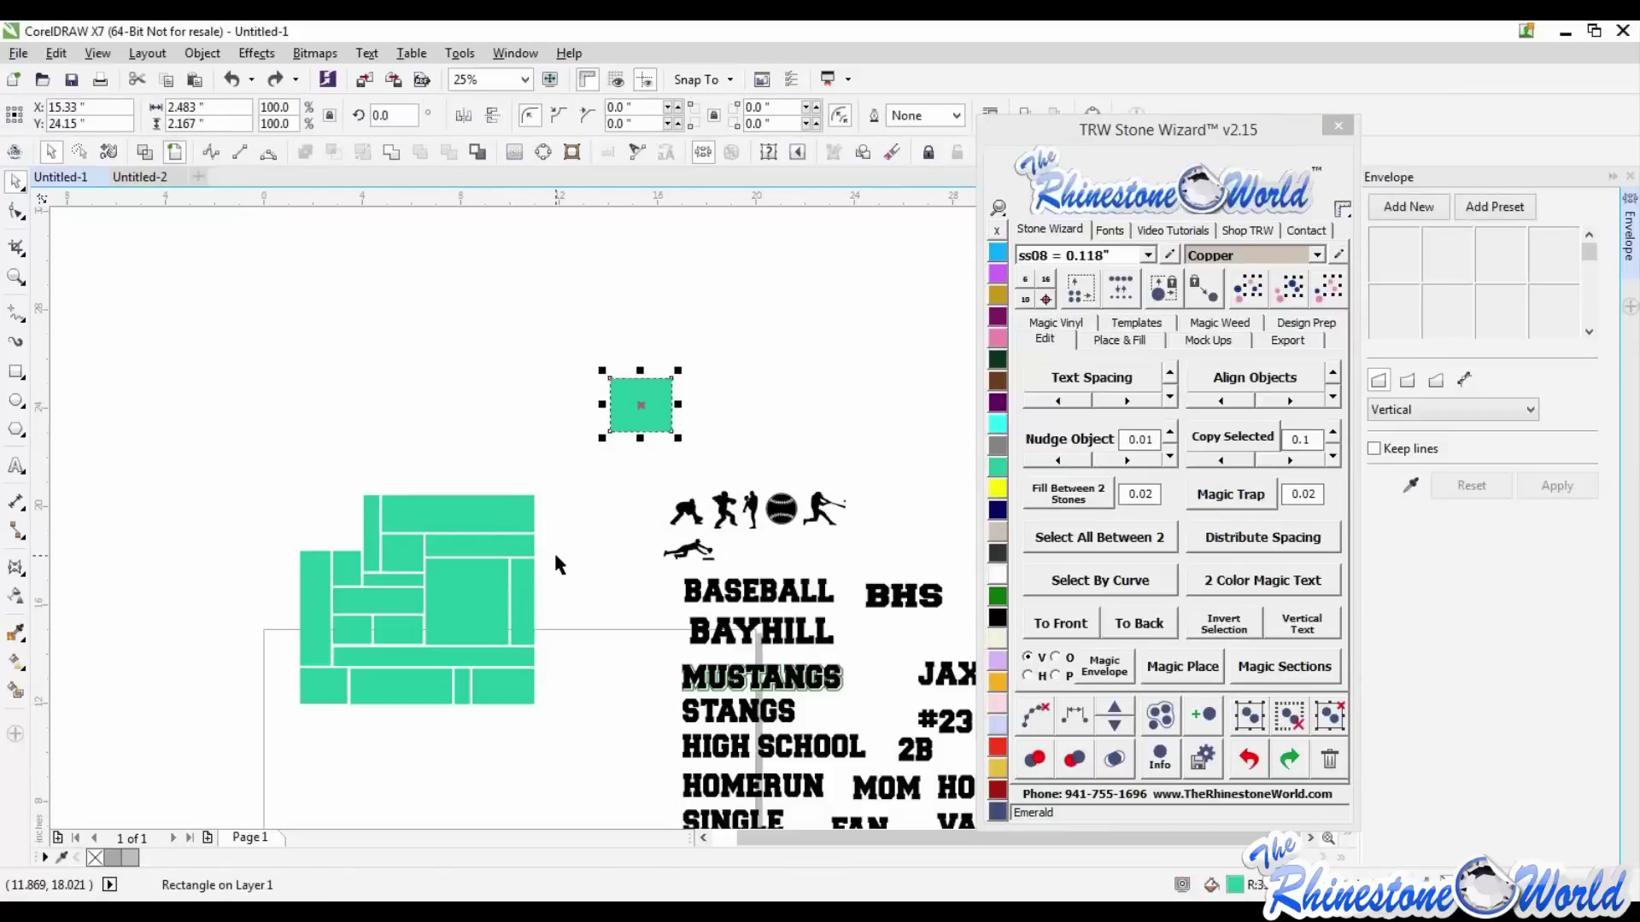
left_click(591, 520)
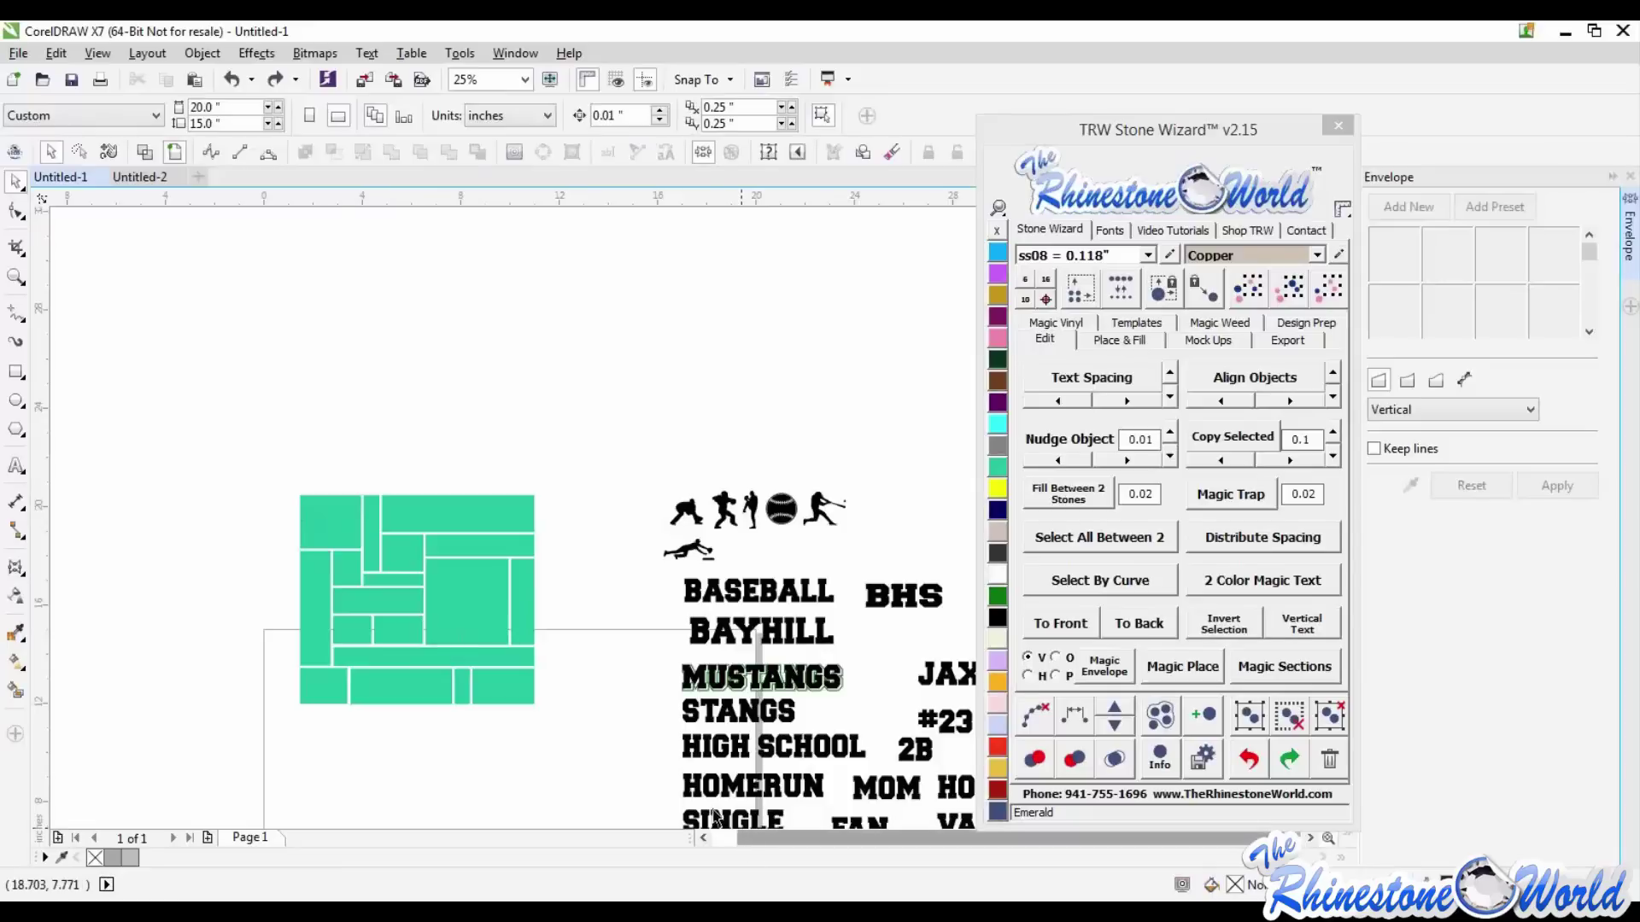
- Select all 18 blocks of the layout and move them together into the page's upper-left corner
left_click_drag(282, 770, 547, 485)
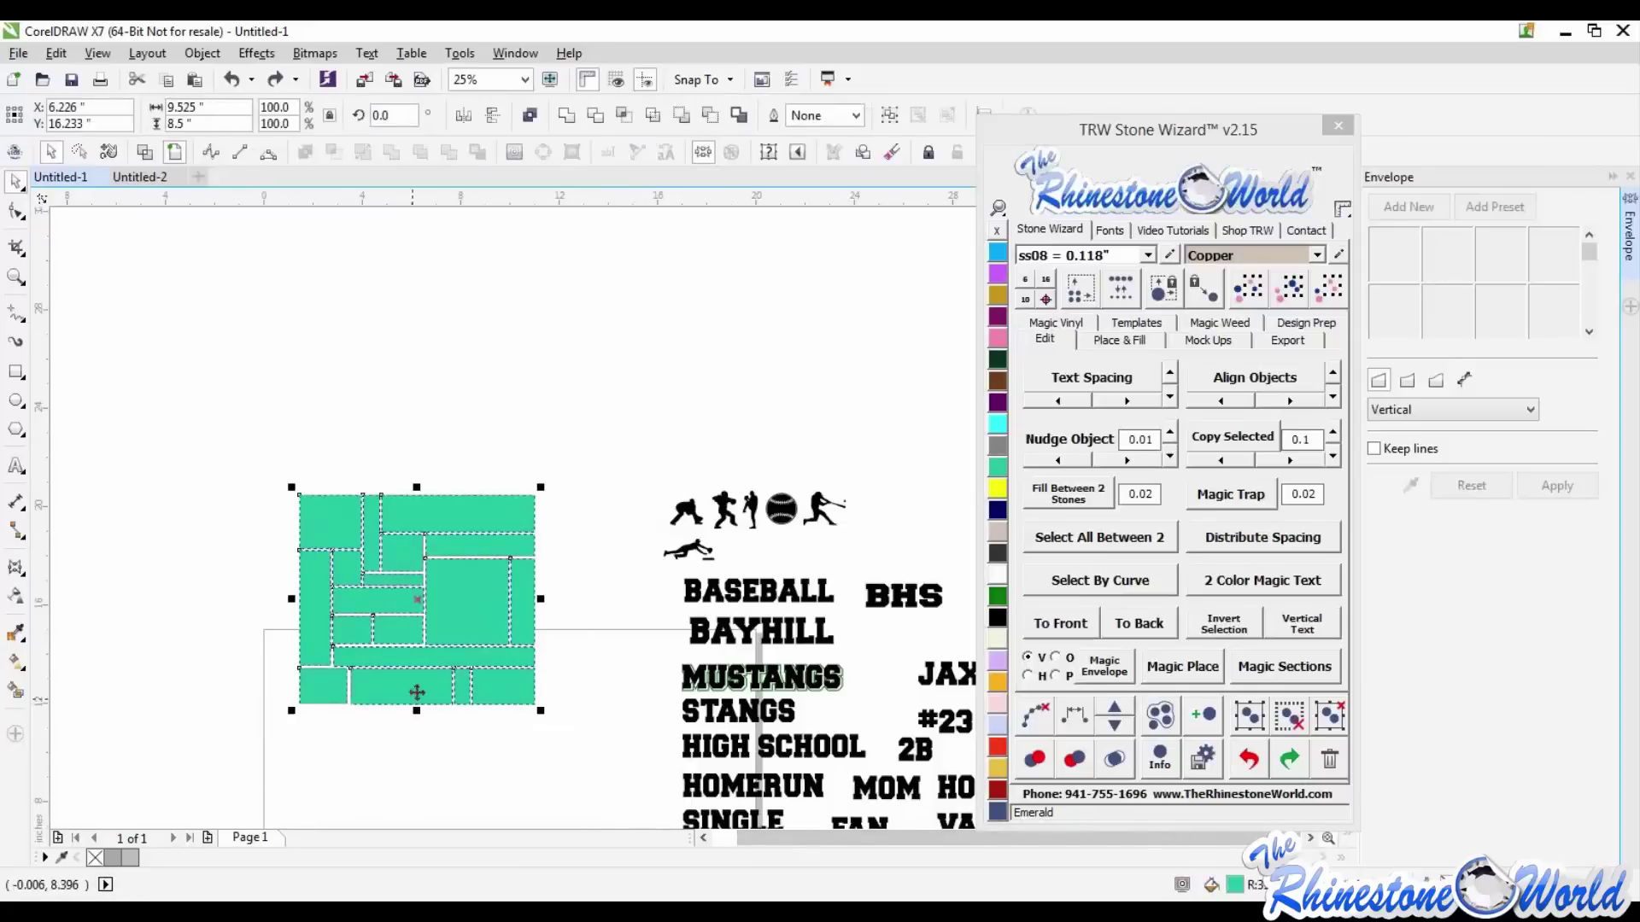
left_click_drag(467, 586, 431, 735)
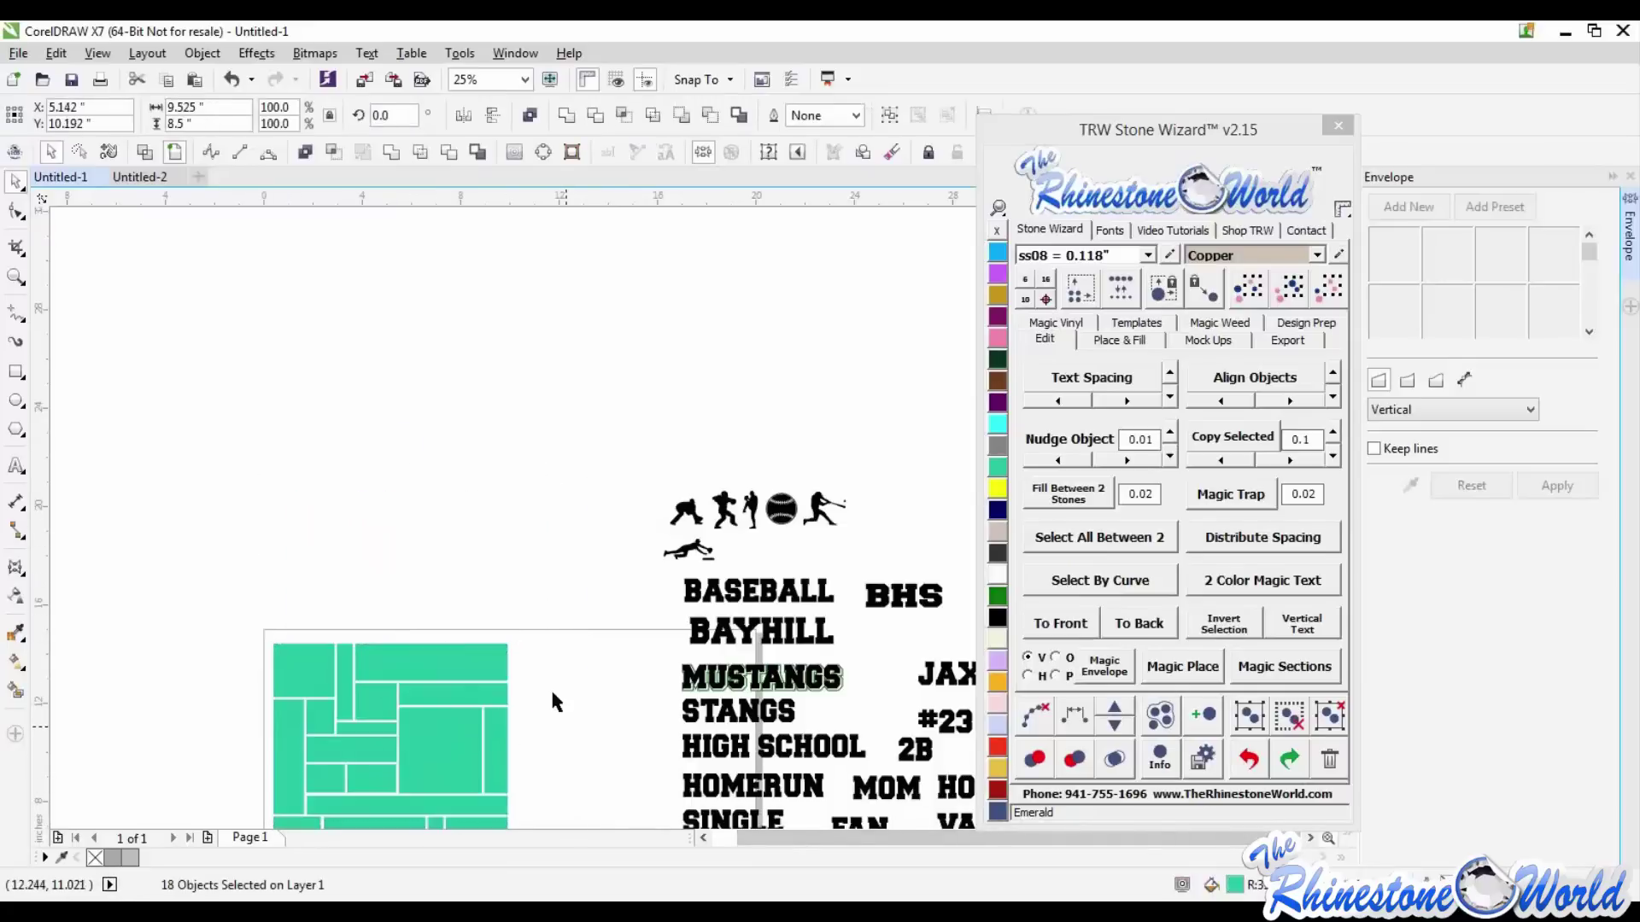
left_click(549, 696)
scroll(512, 649, "down", 5)
scroll(503, 633, "up", 5)
left_click_drag(586, 396, 323, 680)
left_click_drag(413, 643, 408, 630)
left_click(622, 590)
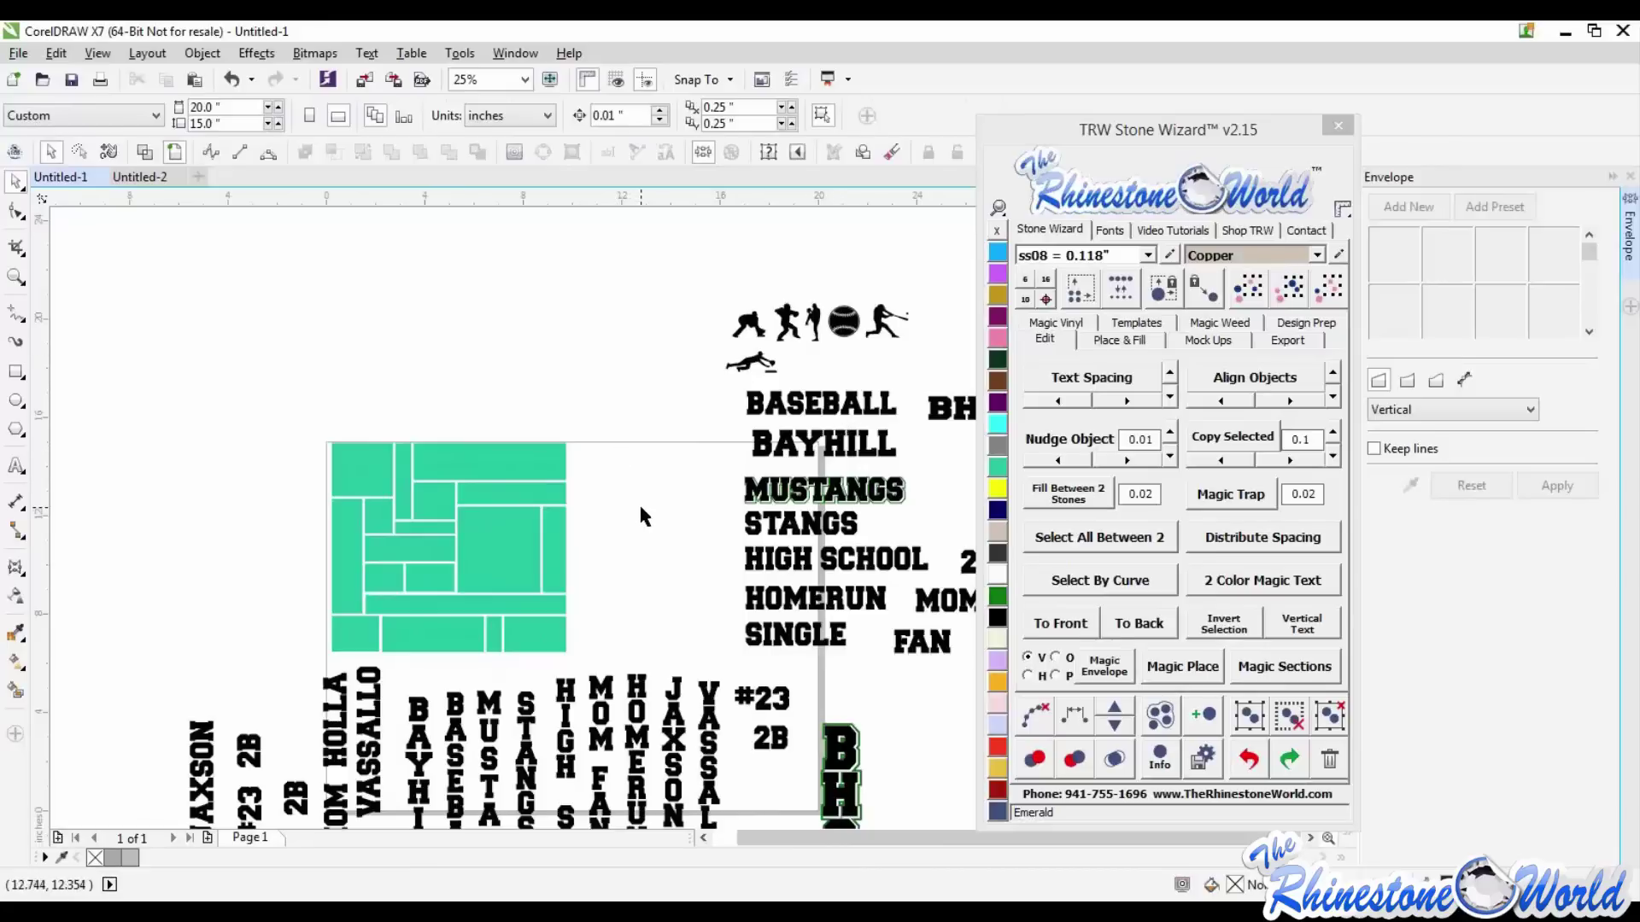
- Duplicate the whole block layout off the page's left side and rotate the copy 90 degrees
scroll(640, 500, "down", 1)
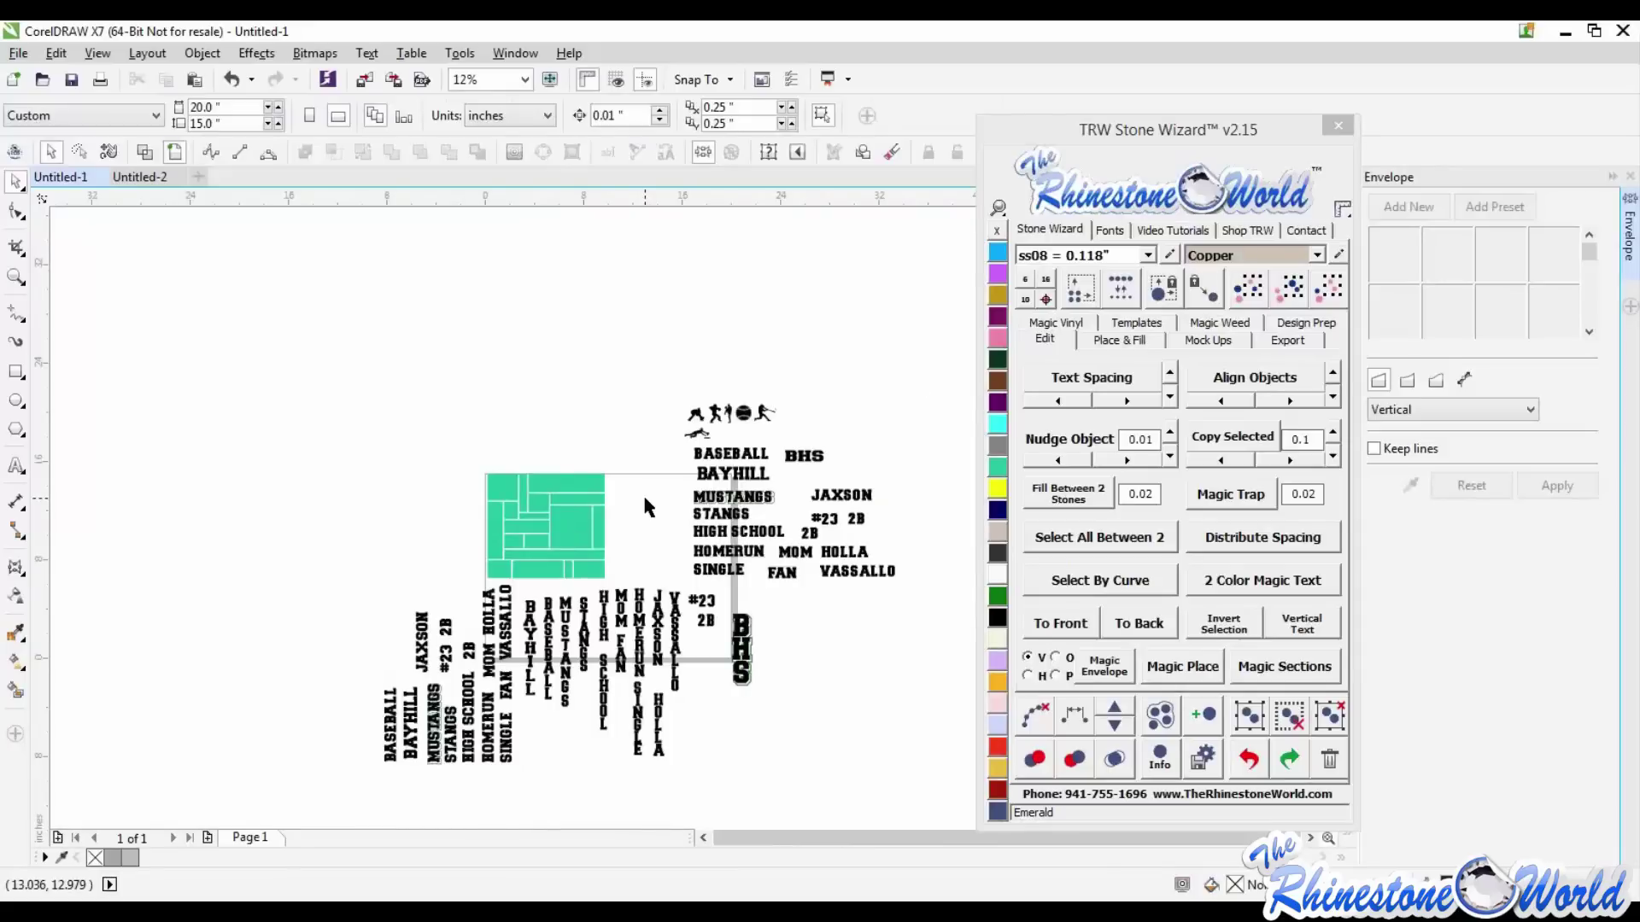
scroll(545, 524, "up", 2)
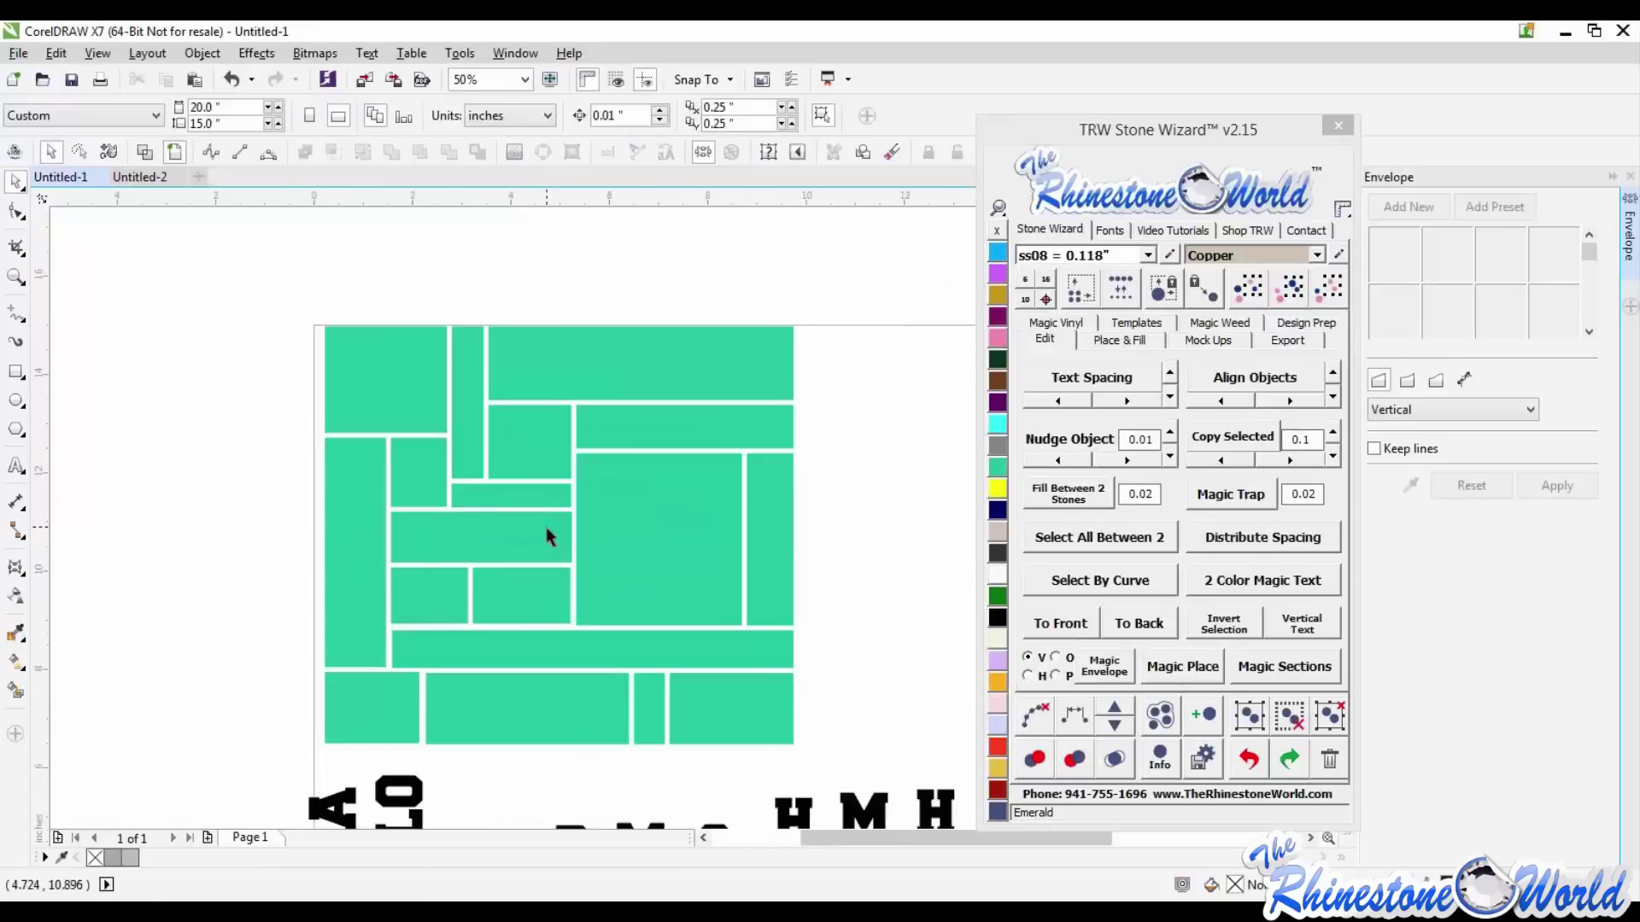
scroll(553, 530, "down", 1)
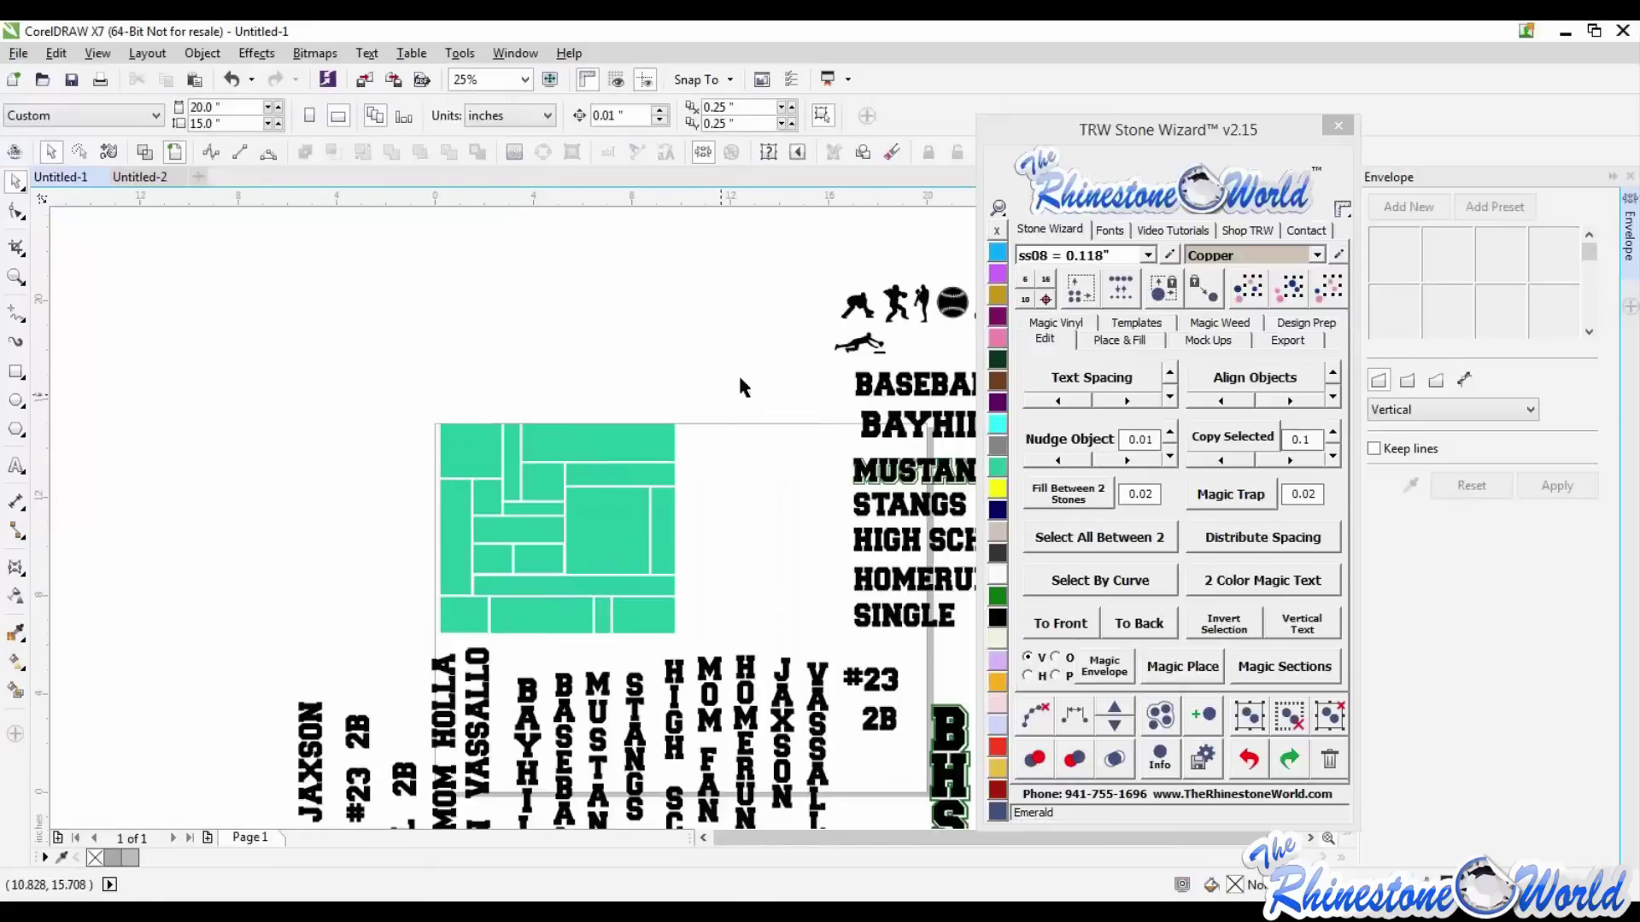
left_click_drag(741, 372, 415, 602)
left_click_drag(637, 522, 376, 522)
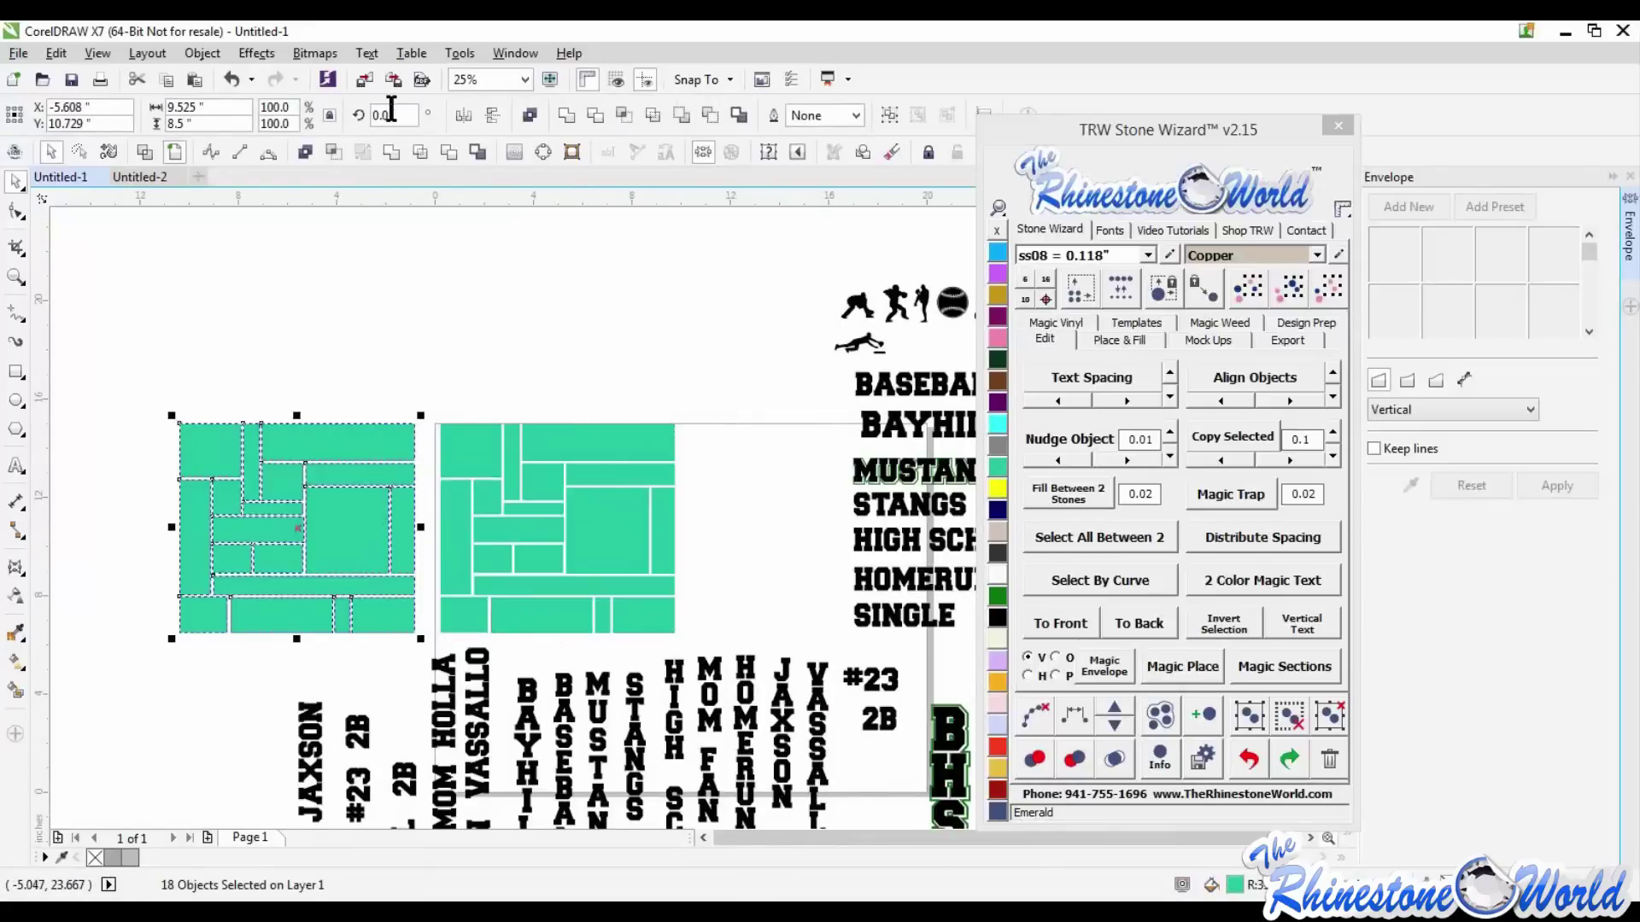
left_click_drag(405, 112, 335, 115)
type("90")
key("Return")
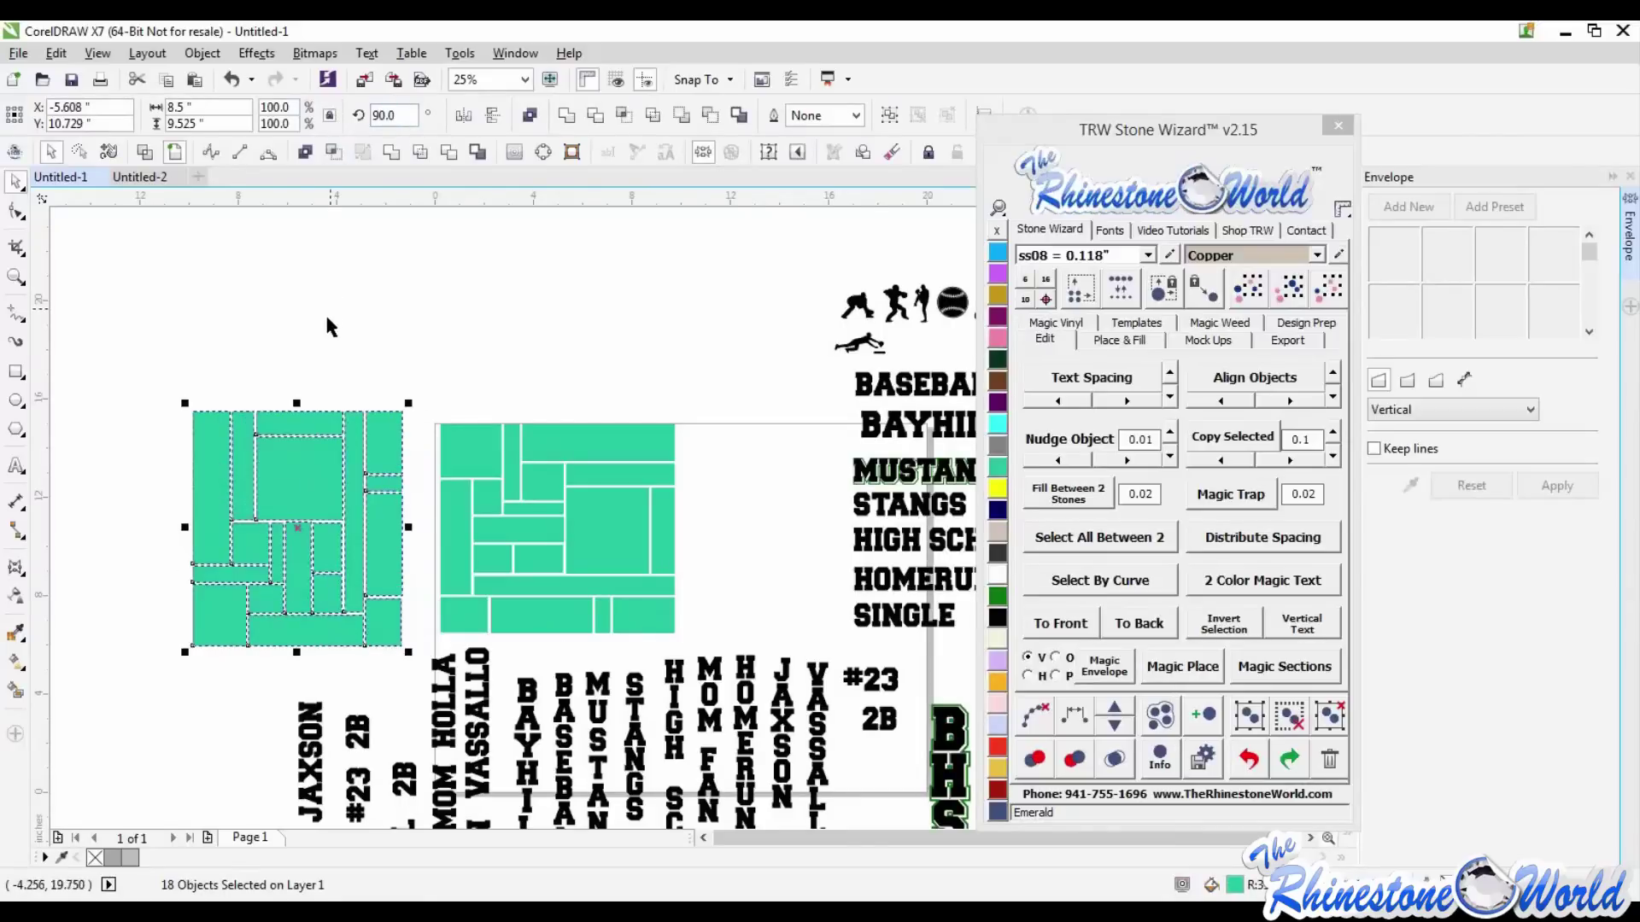
- Resize the rotated layout copy to about 9.44 by 7.24 inches and move it slightly up beside the original
left_click_drag(297, 403, 298, 466)
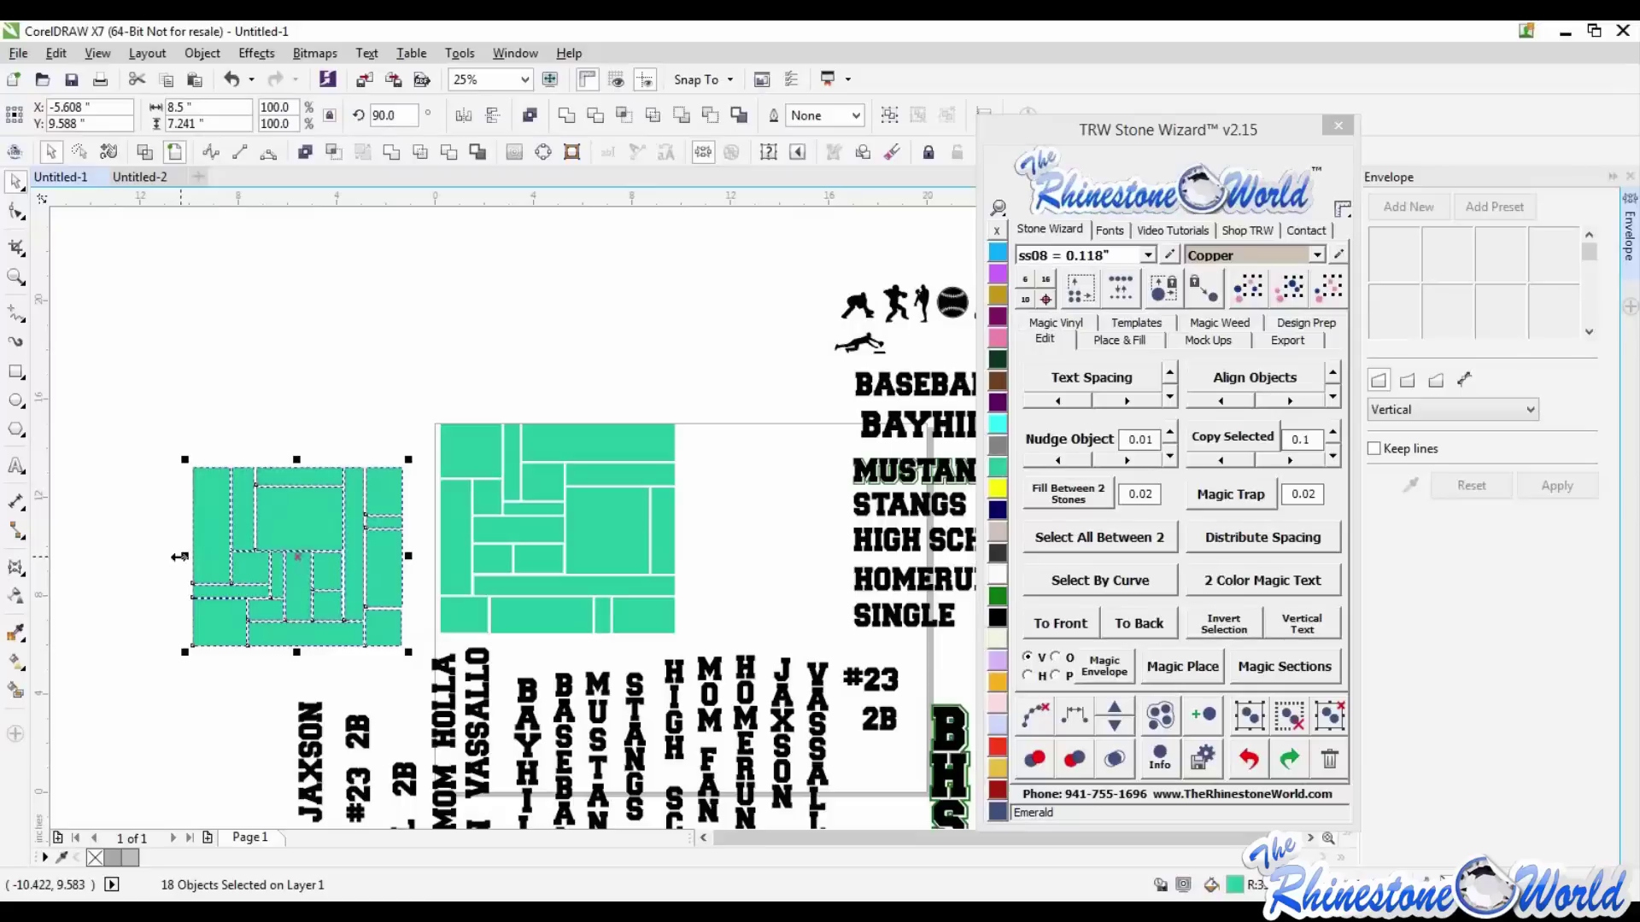
left_click_drag(179, 557, 160, 561)
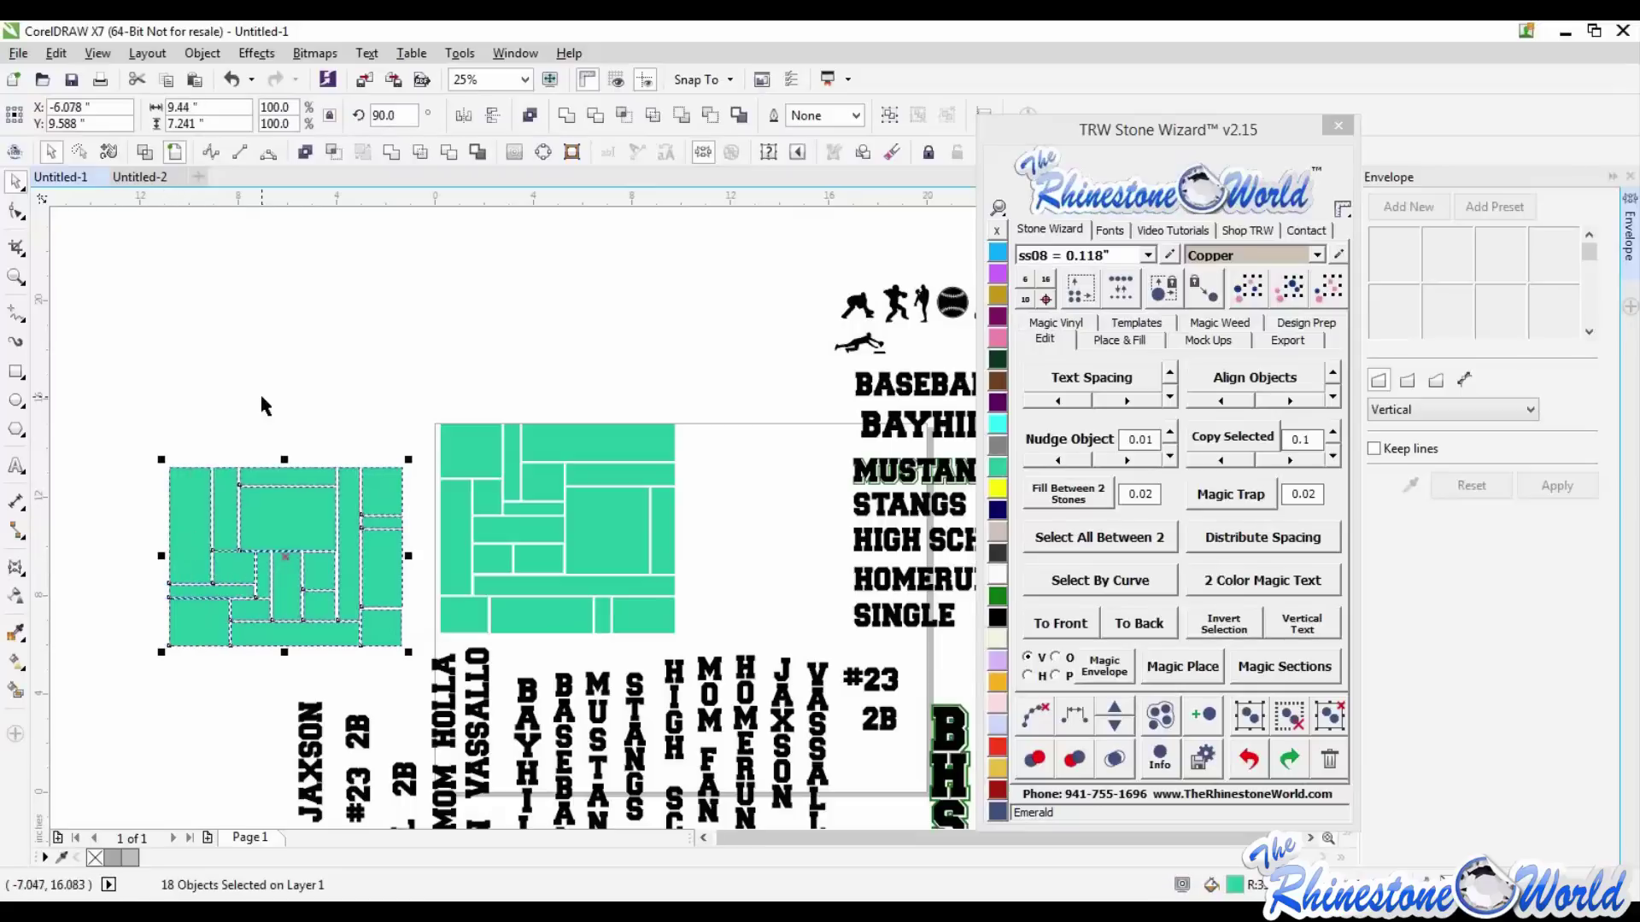
left_click(260, 398)
left_click_drag(153, 421, 413, 651)
left_click_drag(387, 595, 402, 562)
left_click(429, 374)
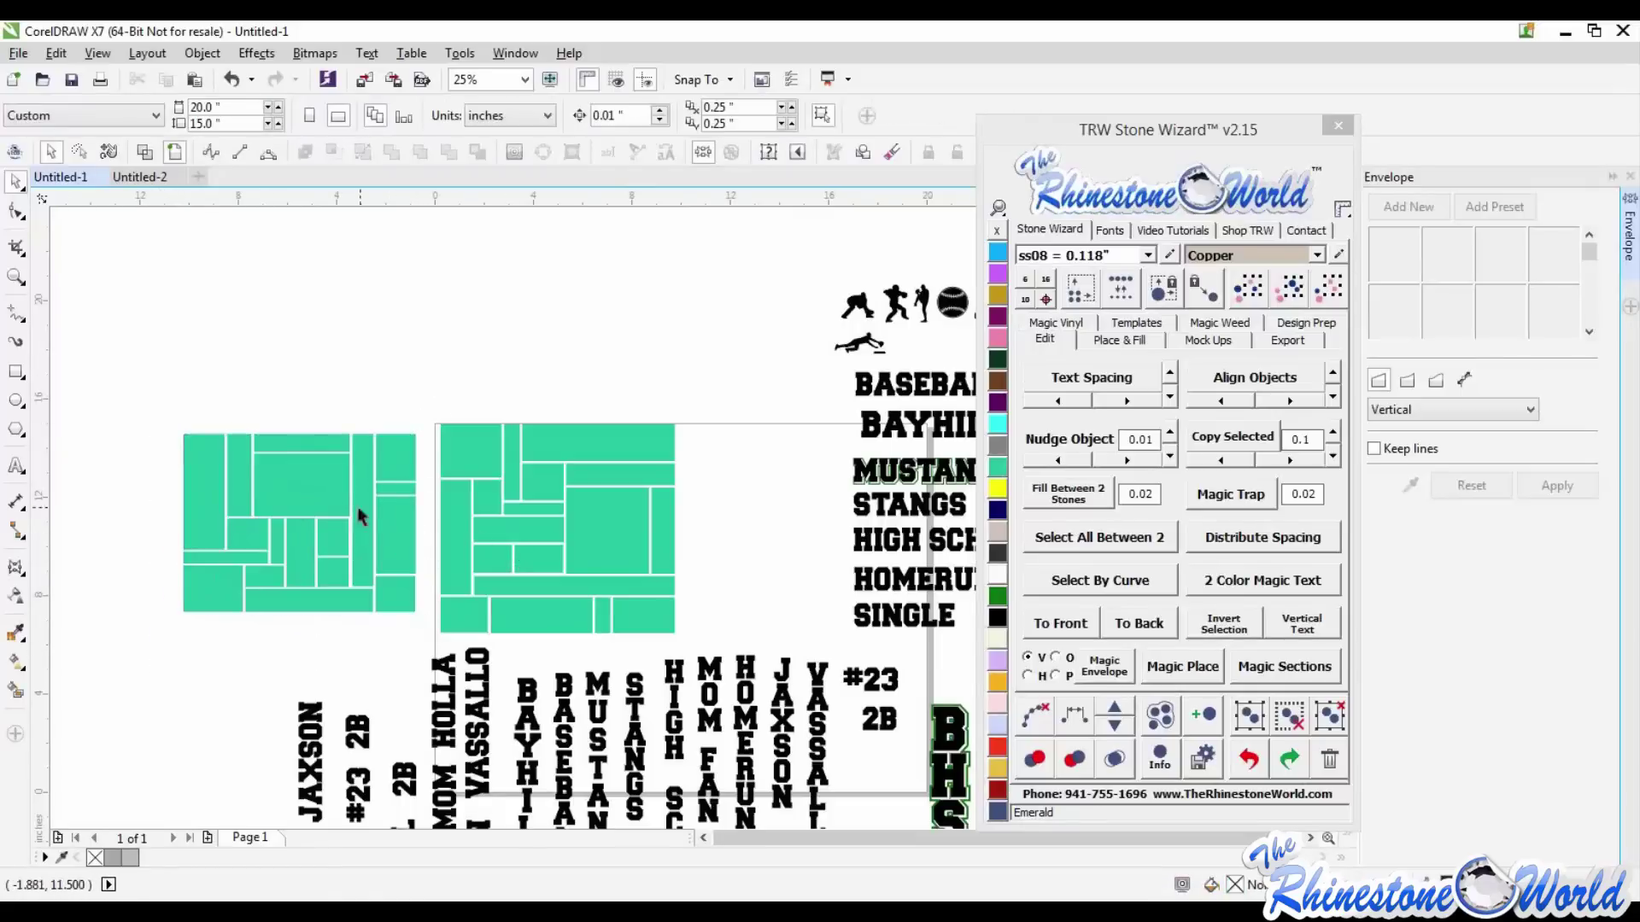
- In the copy's rightmost column, shorten the tall third block from its top and extend the thin block above to about 1.55 inches high
scroll(249, 523, "up", 2)
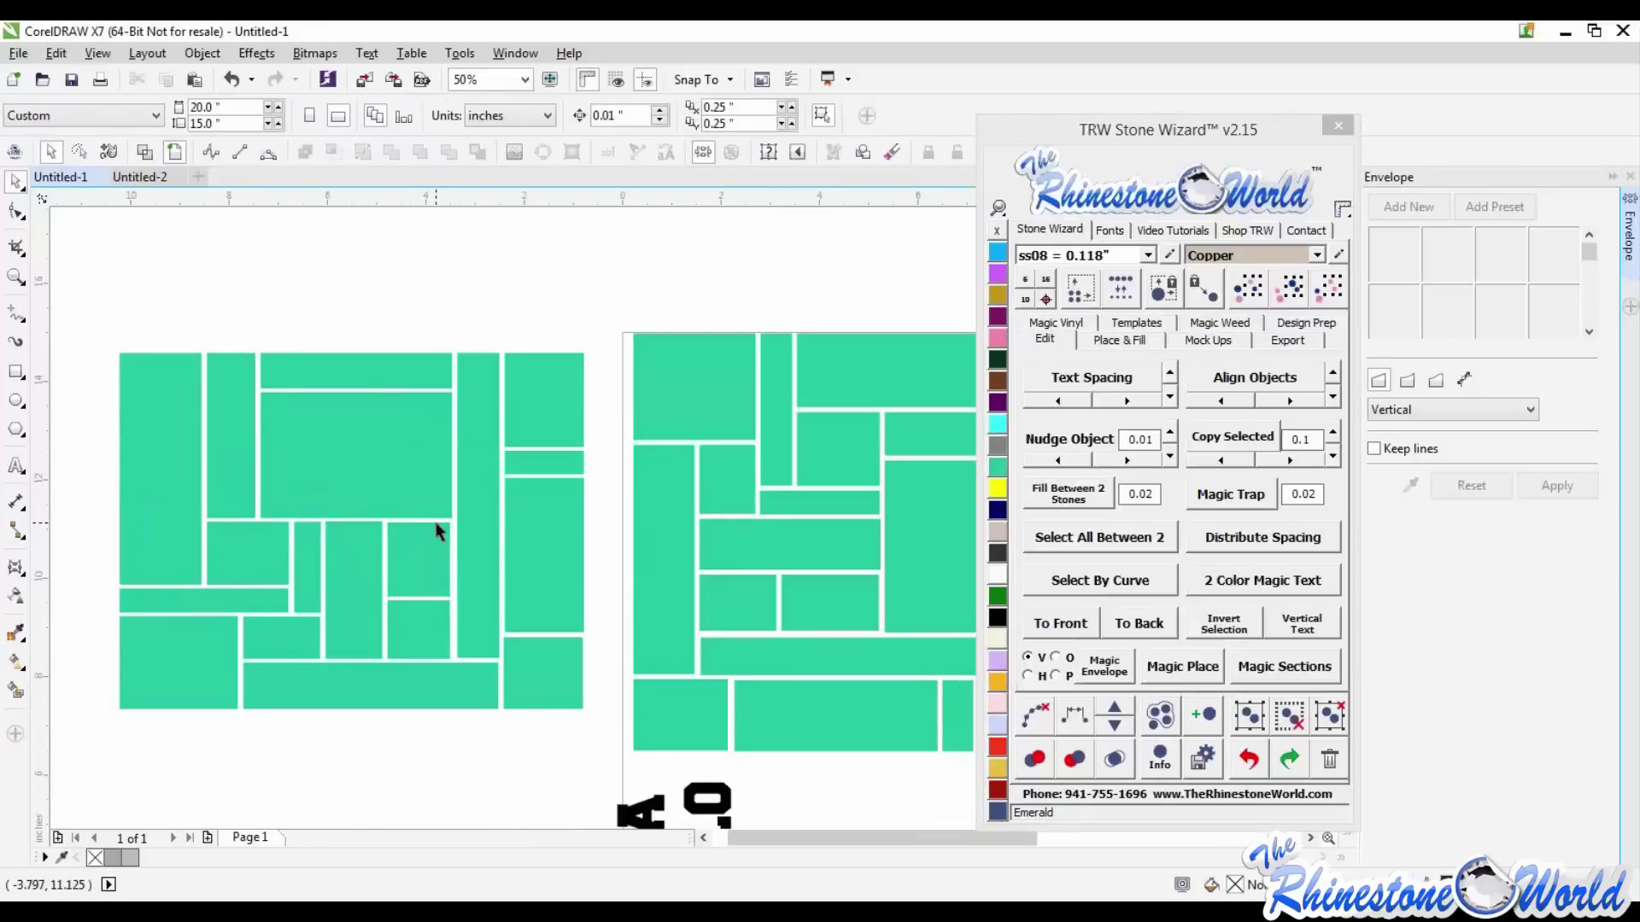
scroll(435, 524, "down", 2)
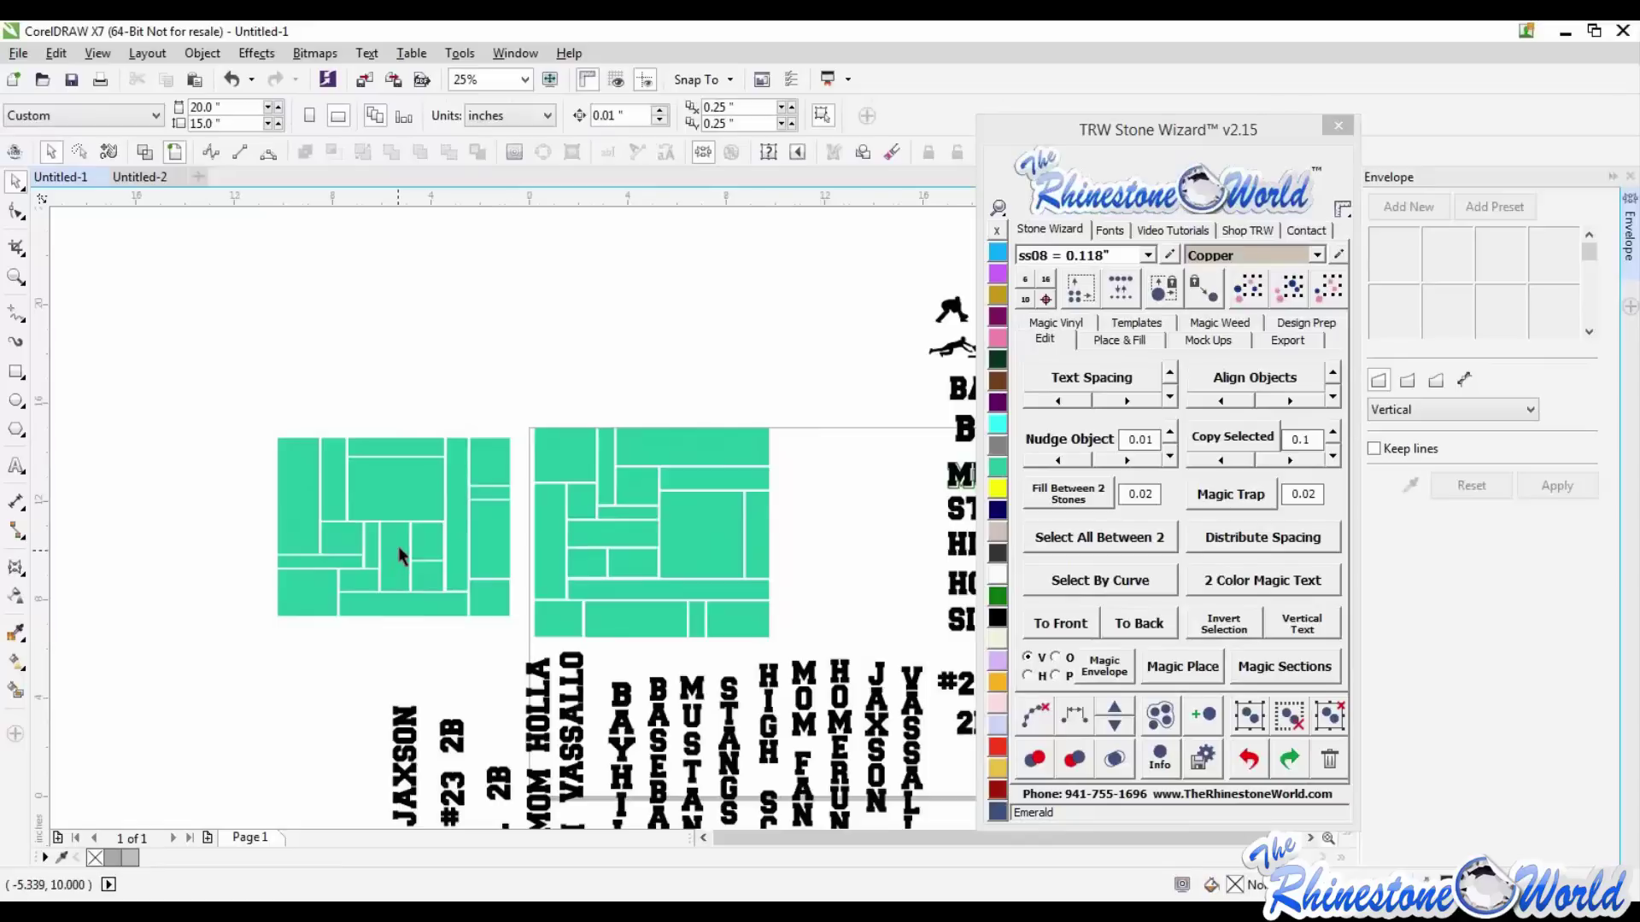
scroll(393, 542, "up", 1)
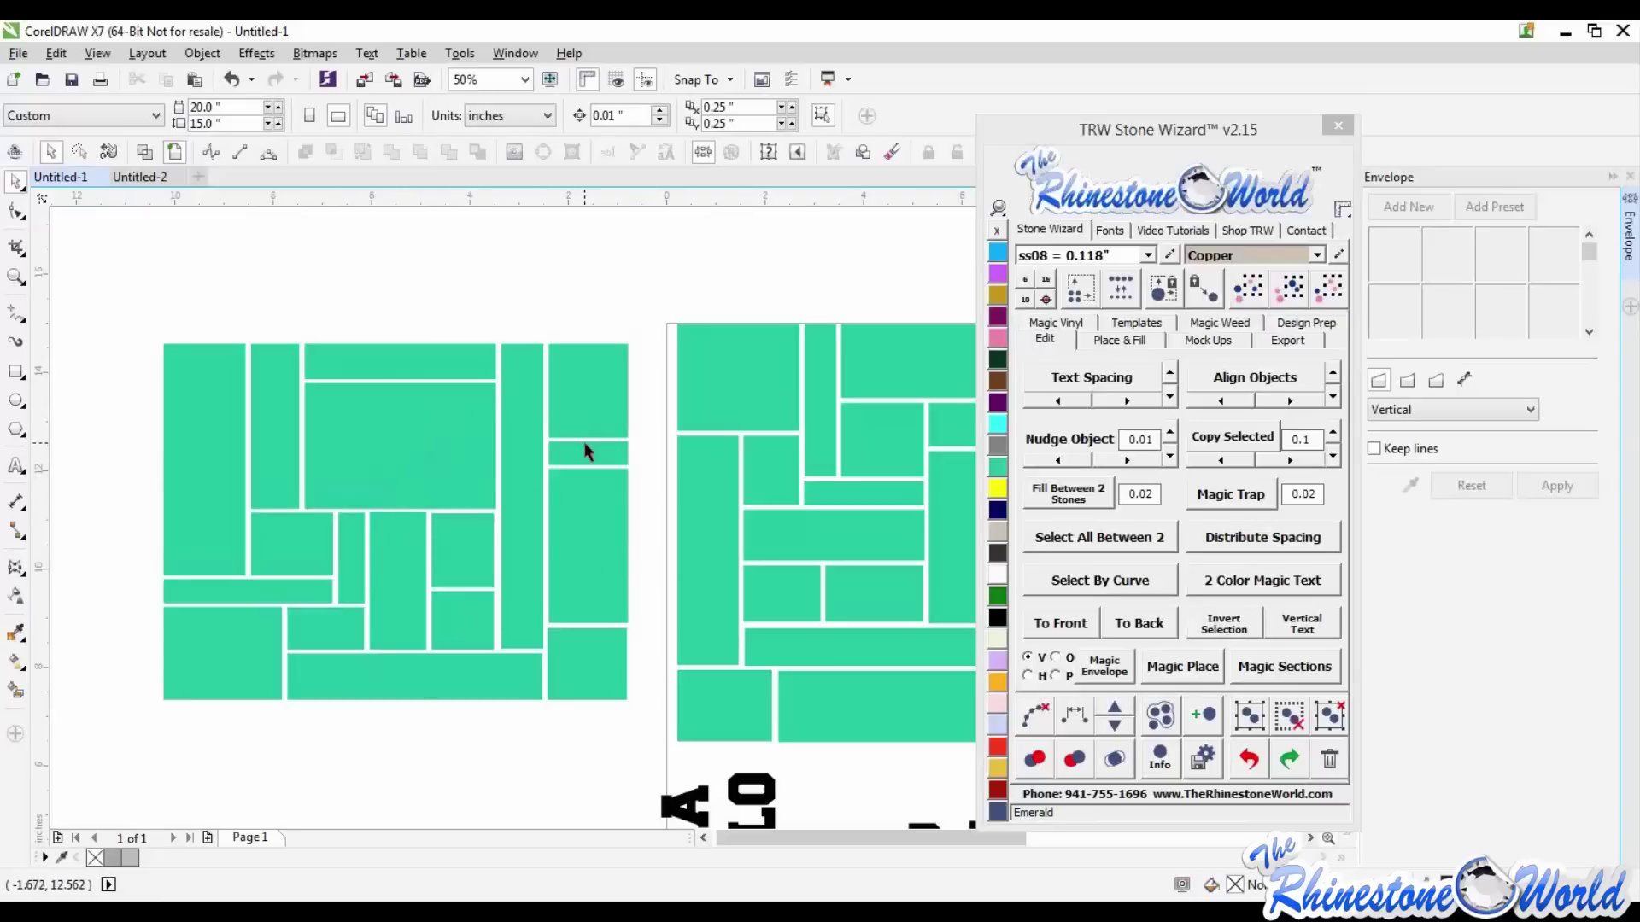
left_click(588, 482)
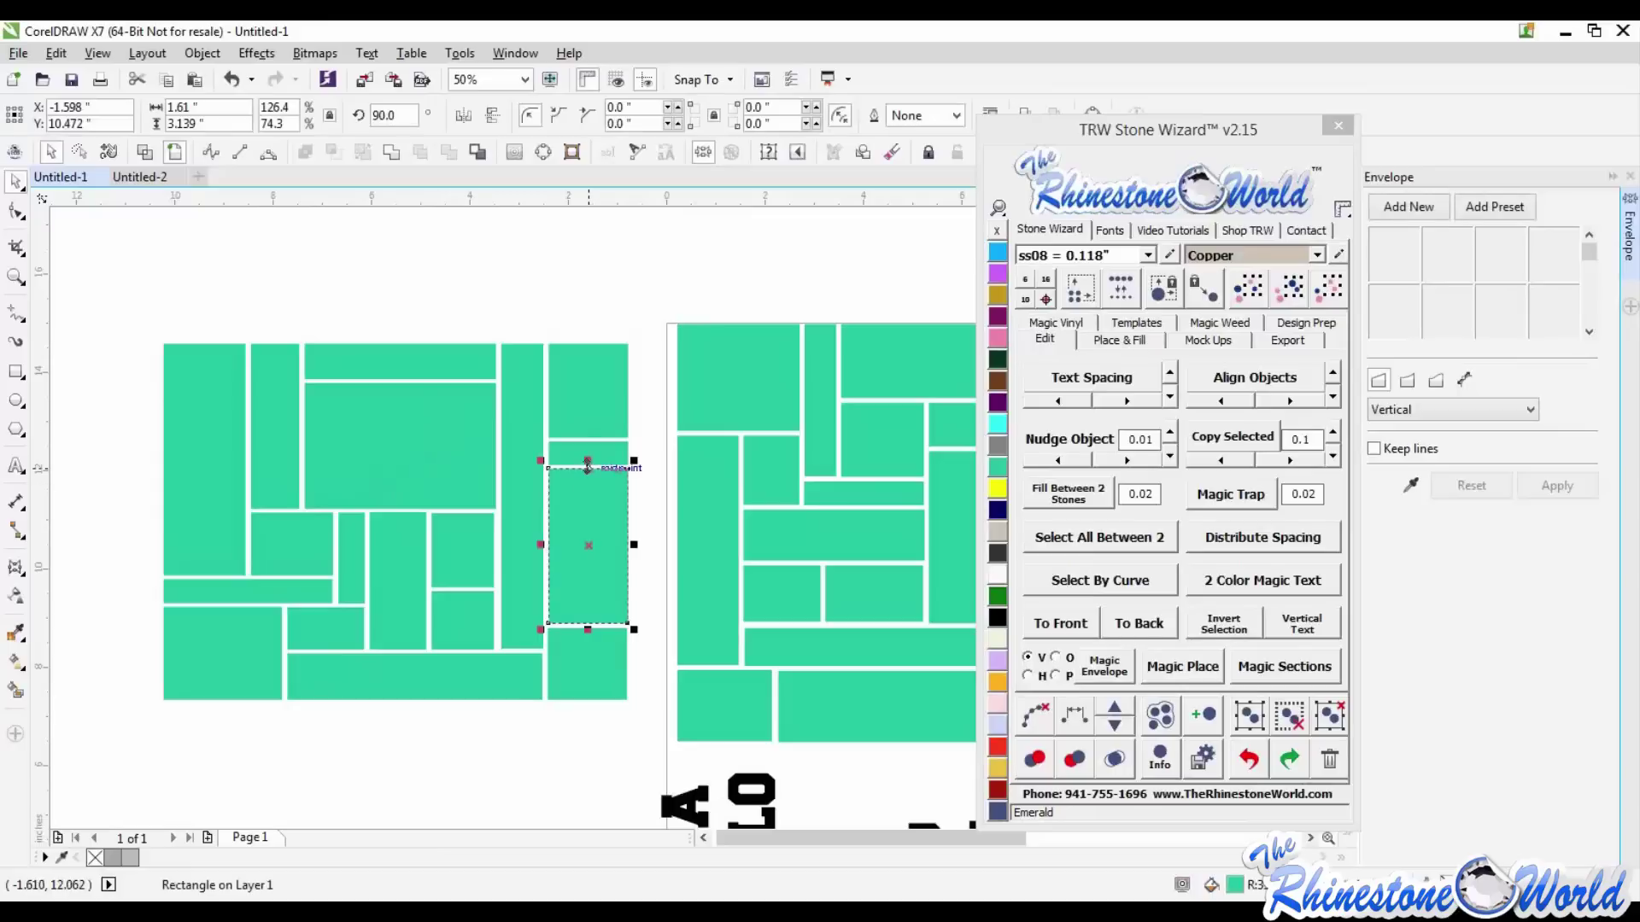
left_click_drag(588, 468, 590, 527)
left_click(587, 452)
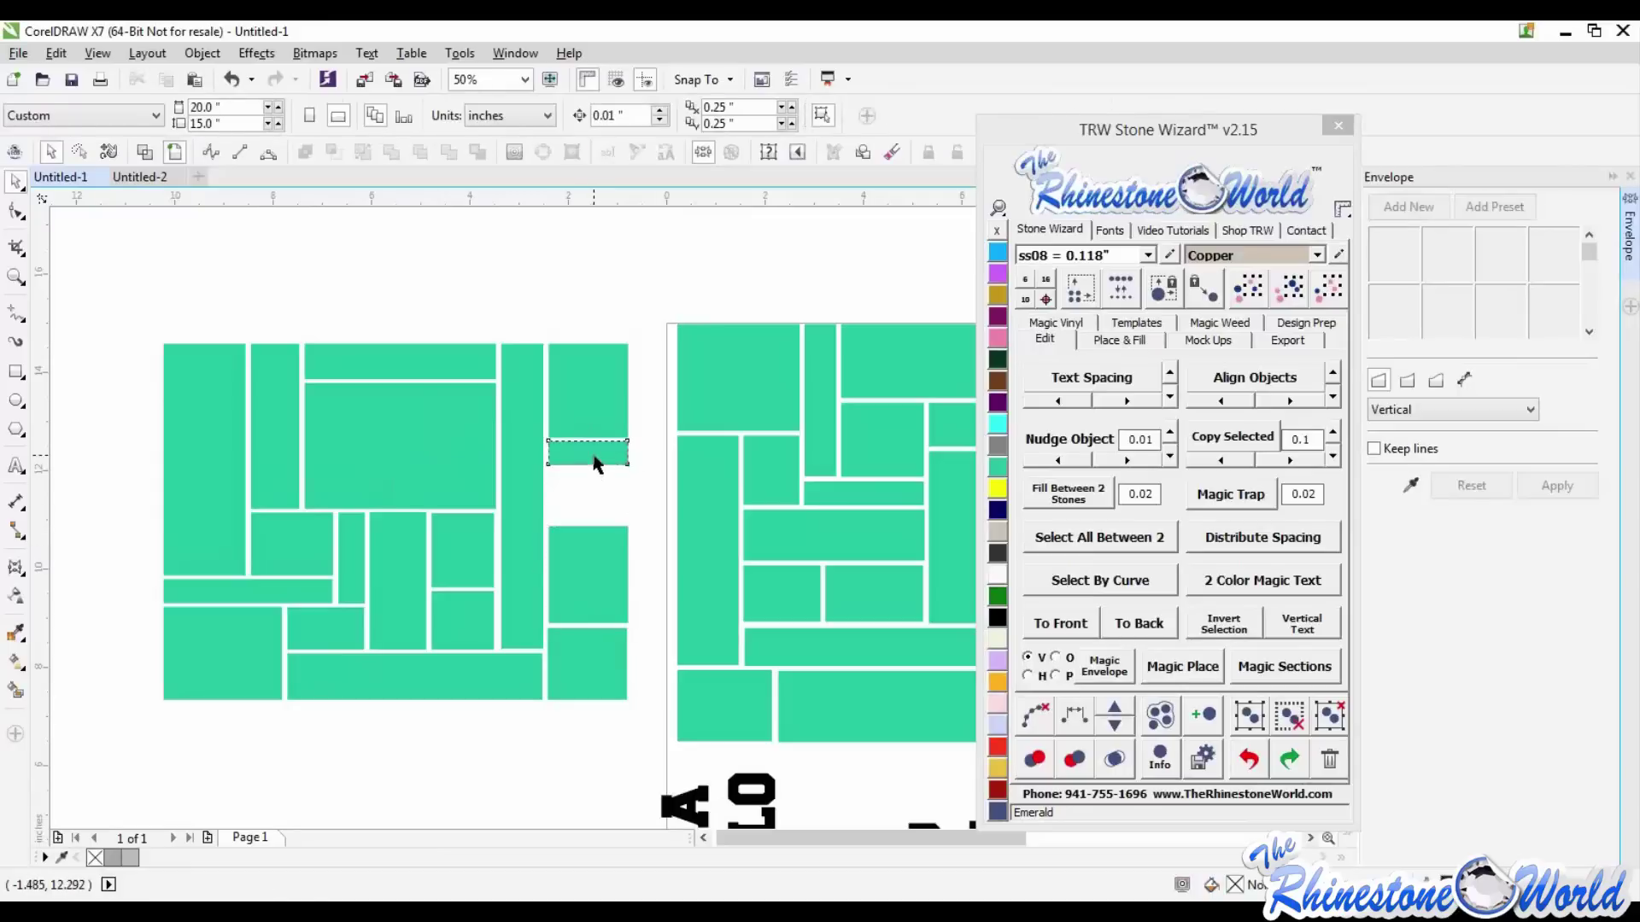
left_click_drag(588, 466, 591, 524)
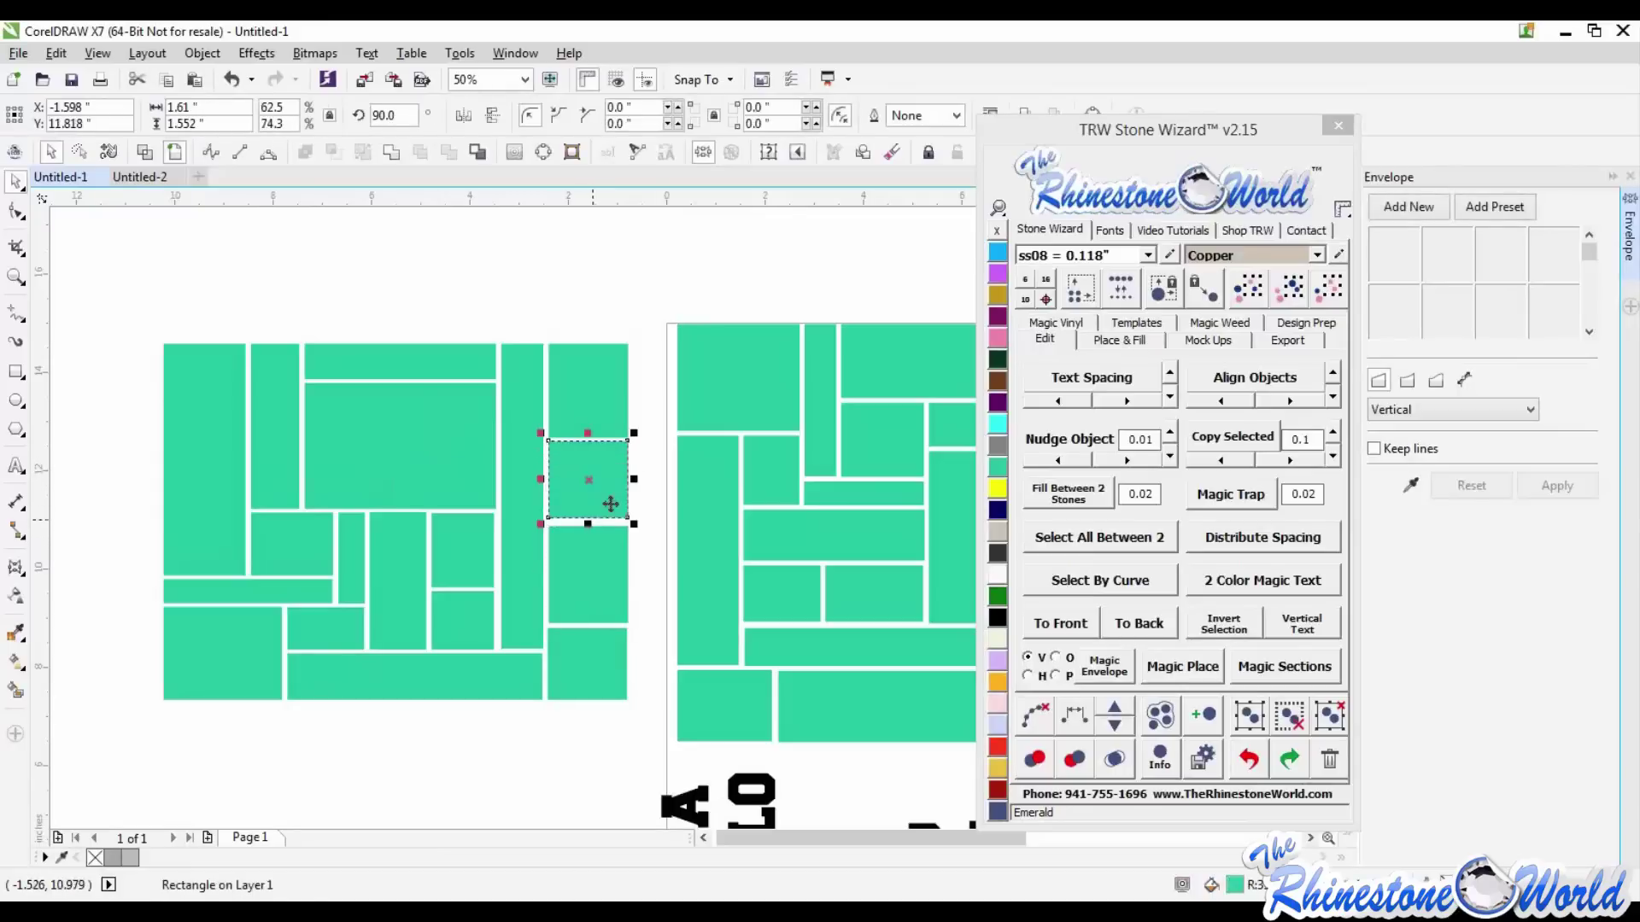
- Shorten the tall block beside the copy's rightmost column from its top and widen the upper-right corner block leftward over the gap
left_click(523, 366)
left_click_drag(522, 336, 530, 442)
left_click(551, 386)
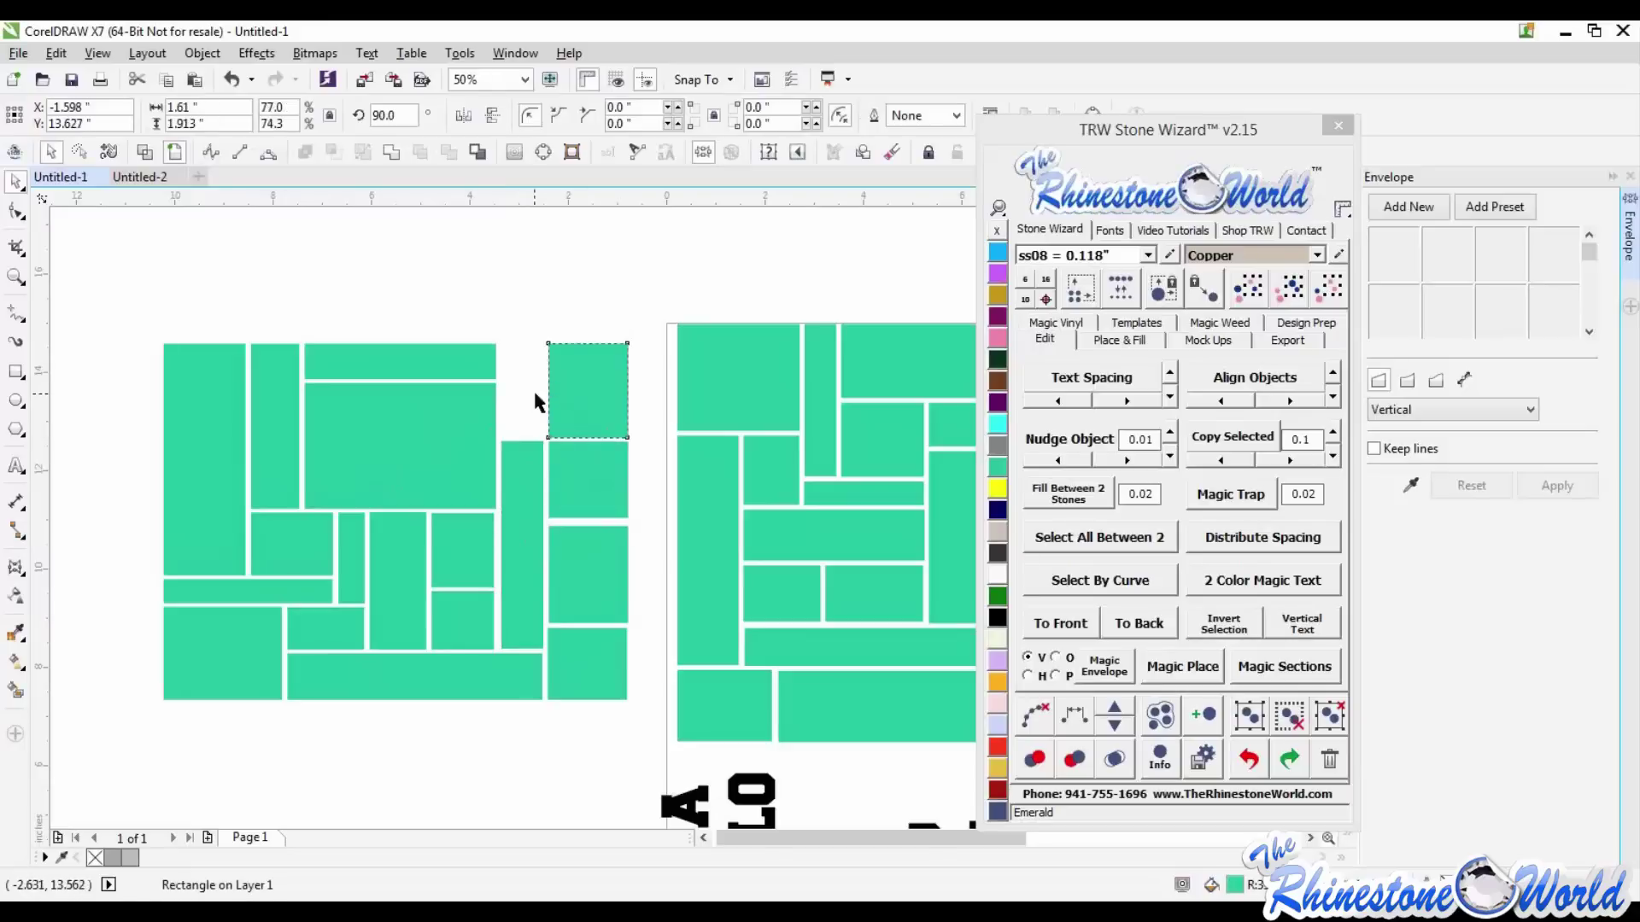
left_click(556, 394)
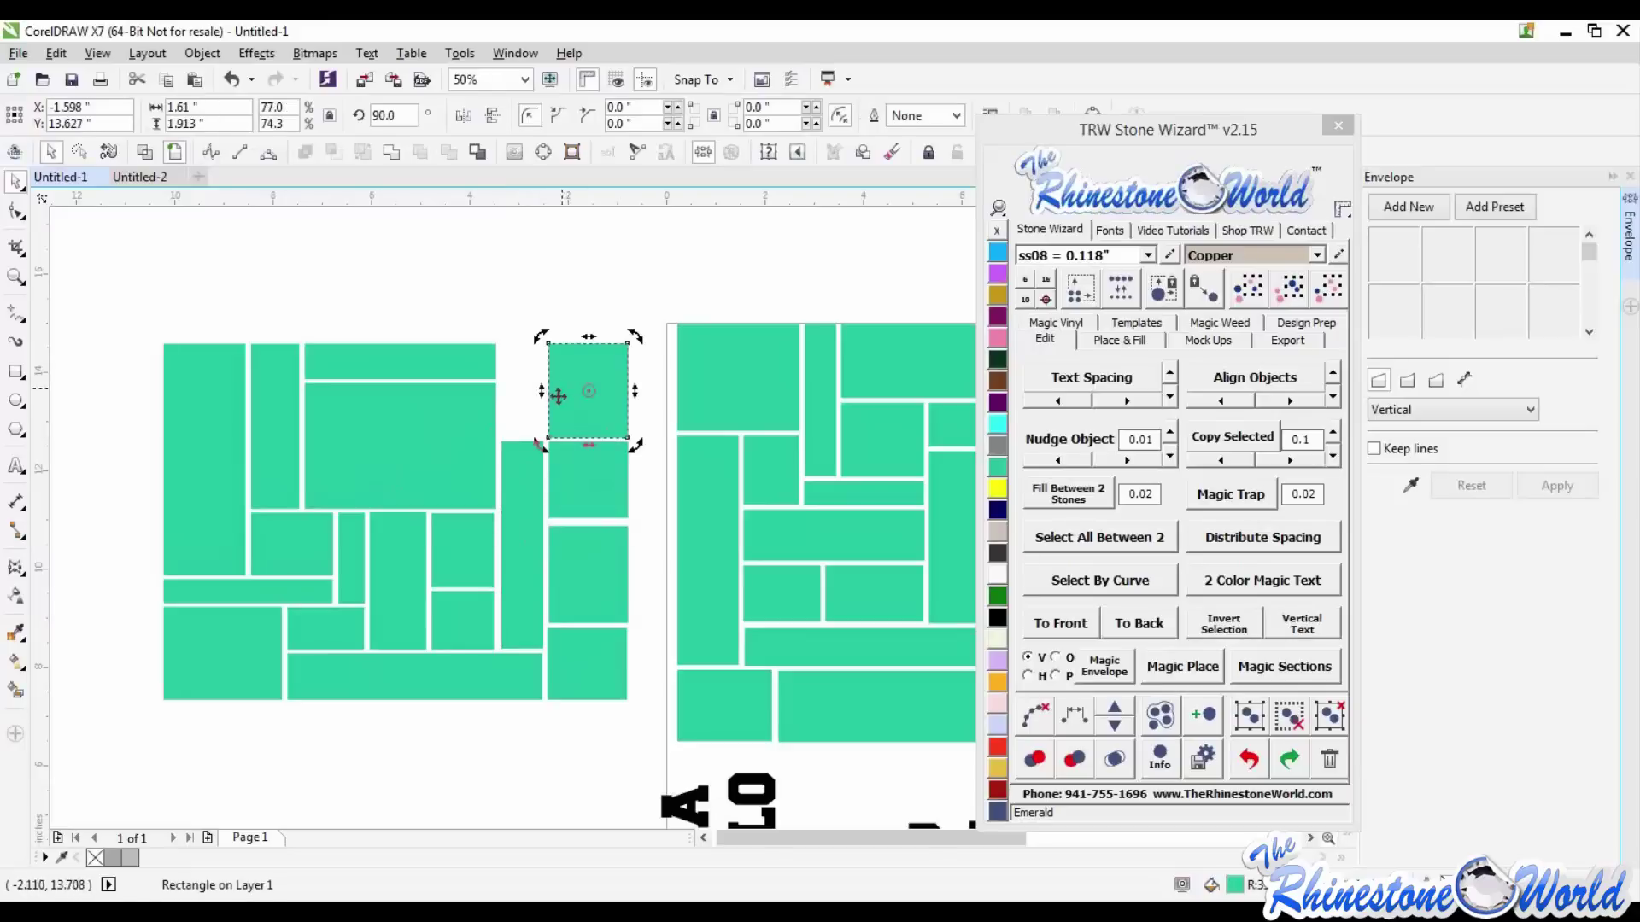
left_click(574, 396)
left_click_drag(541, 390, 501, 389)
left_click(648, 424)
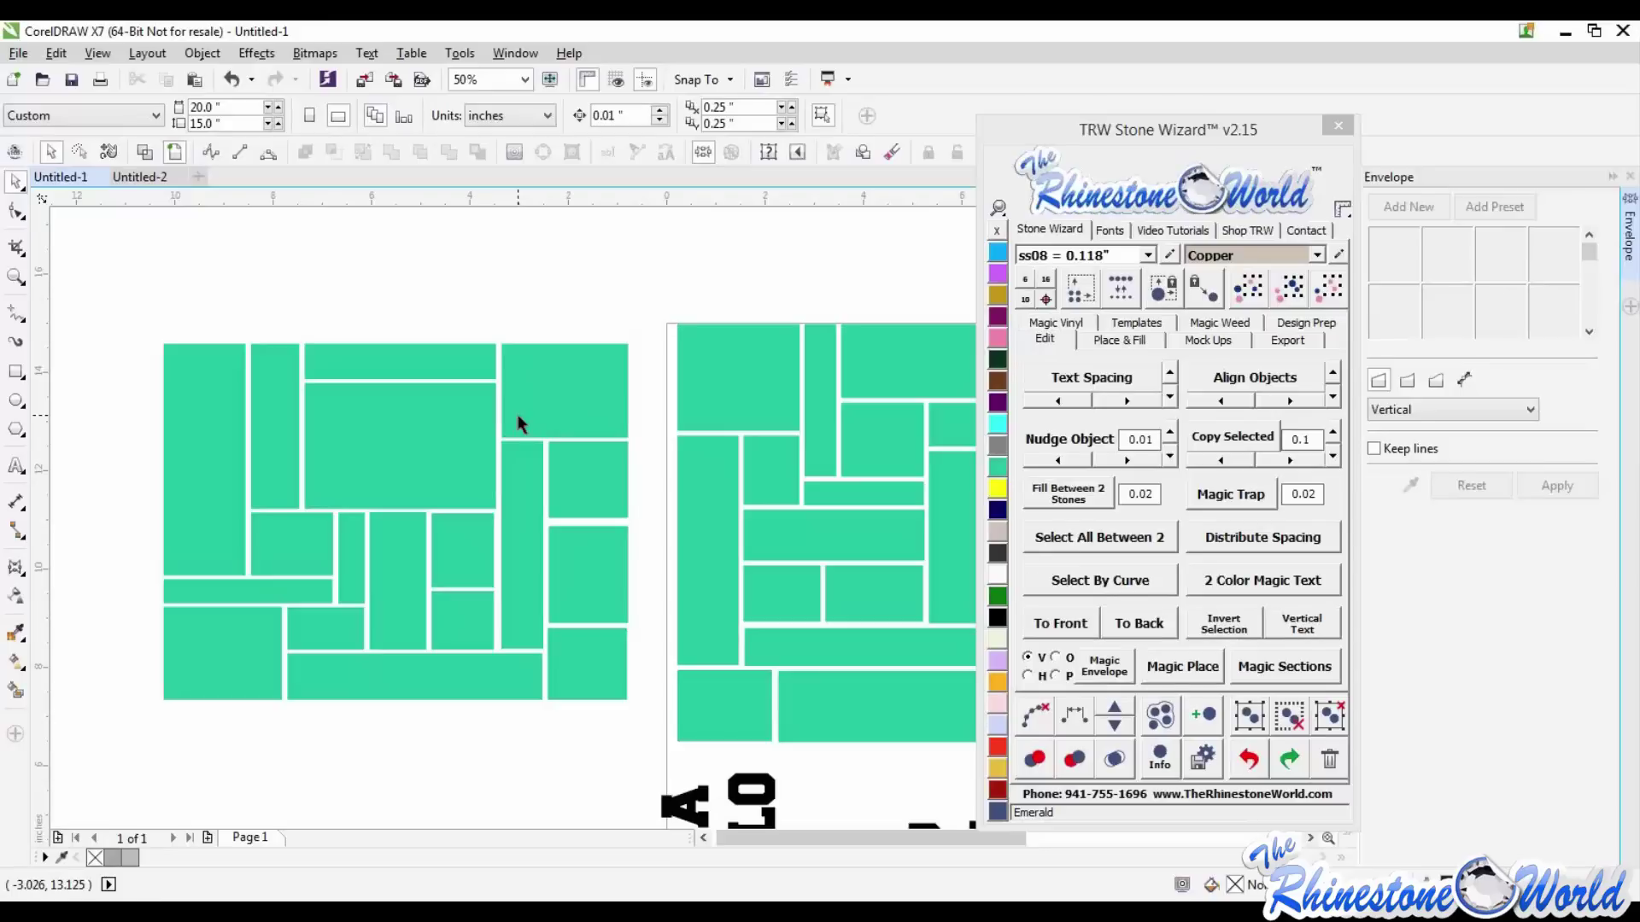
scroll(706, 406, "down", 1)
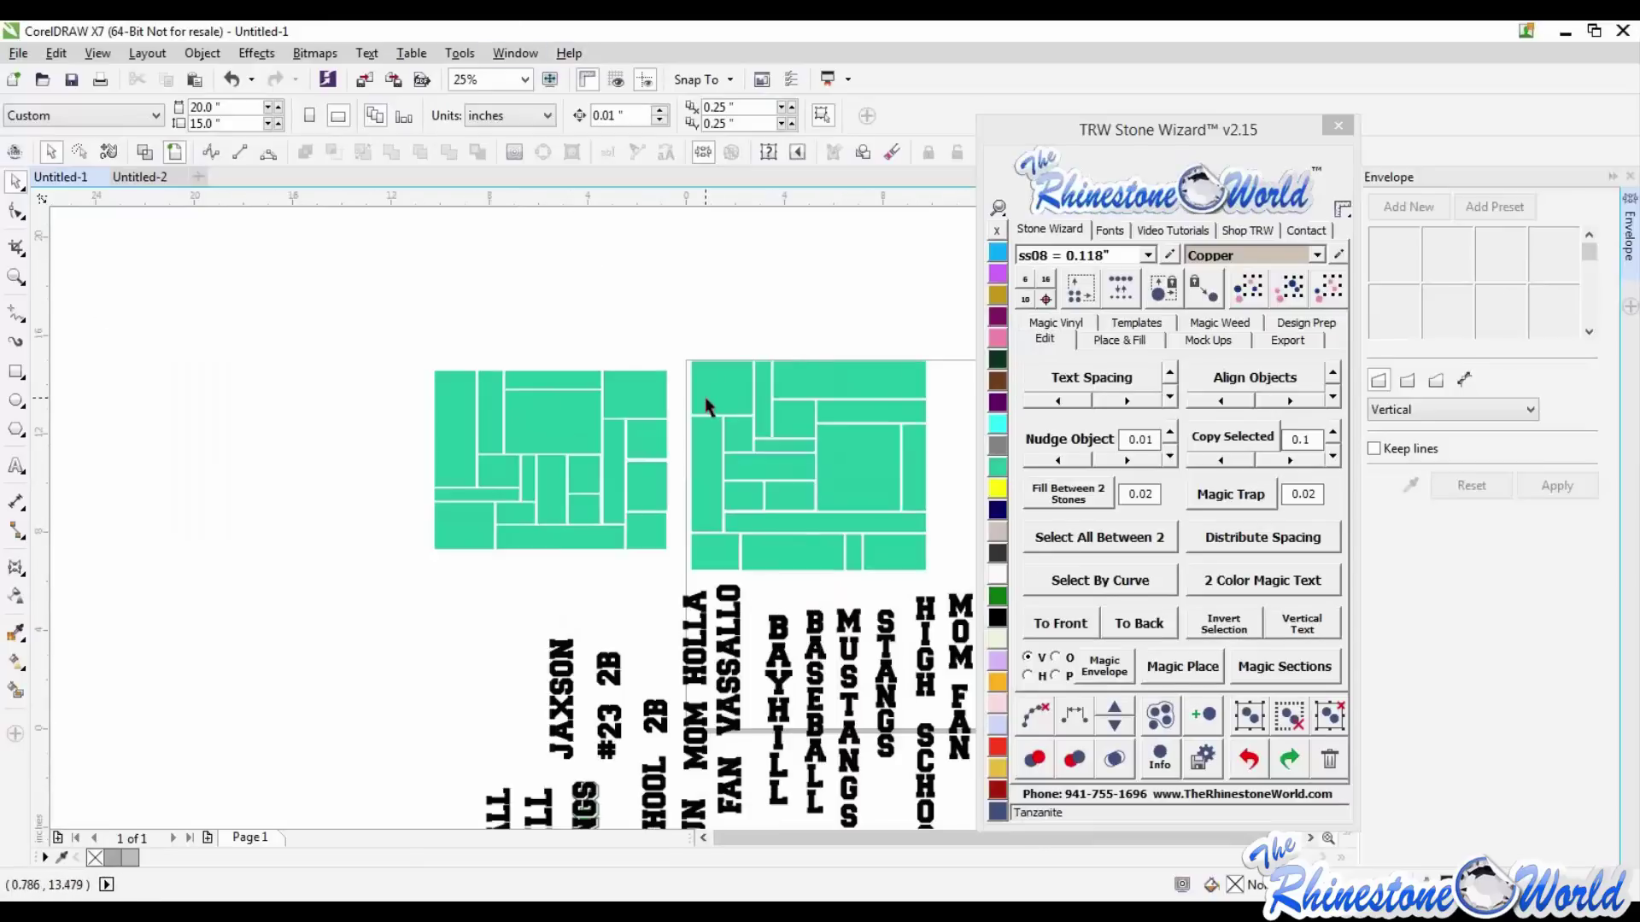
scroll(864, 263, "up", 1)
scroll(644, 413, "down", 1)
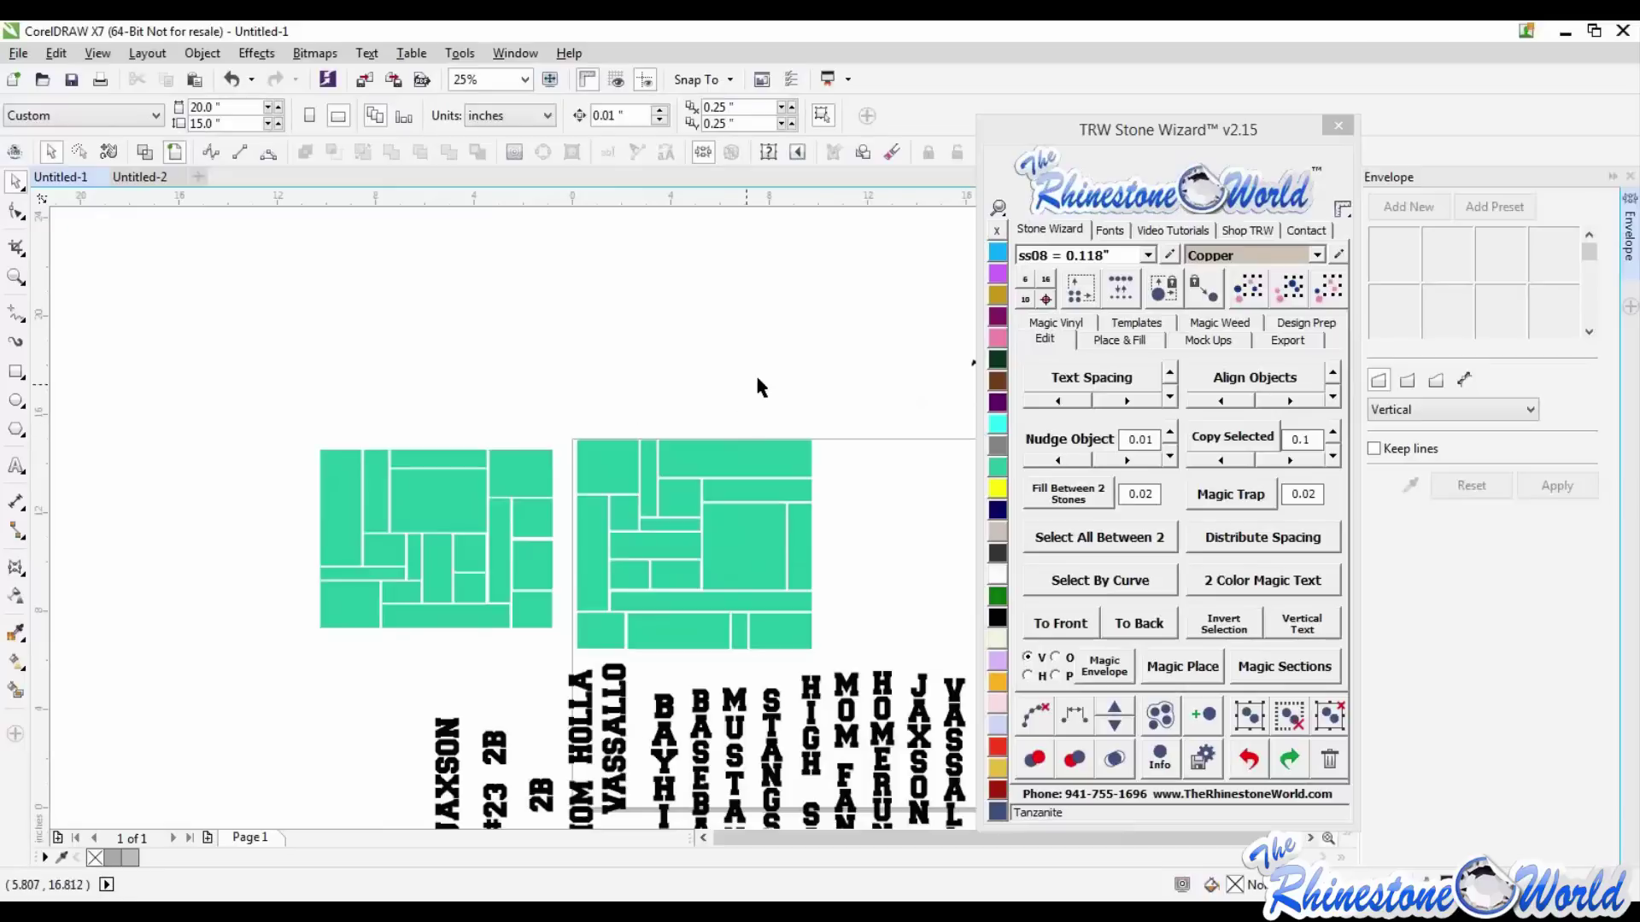
scroll(757, 380, "up", 1)
scroll(736, 385, "down", 1)
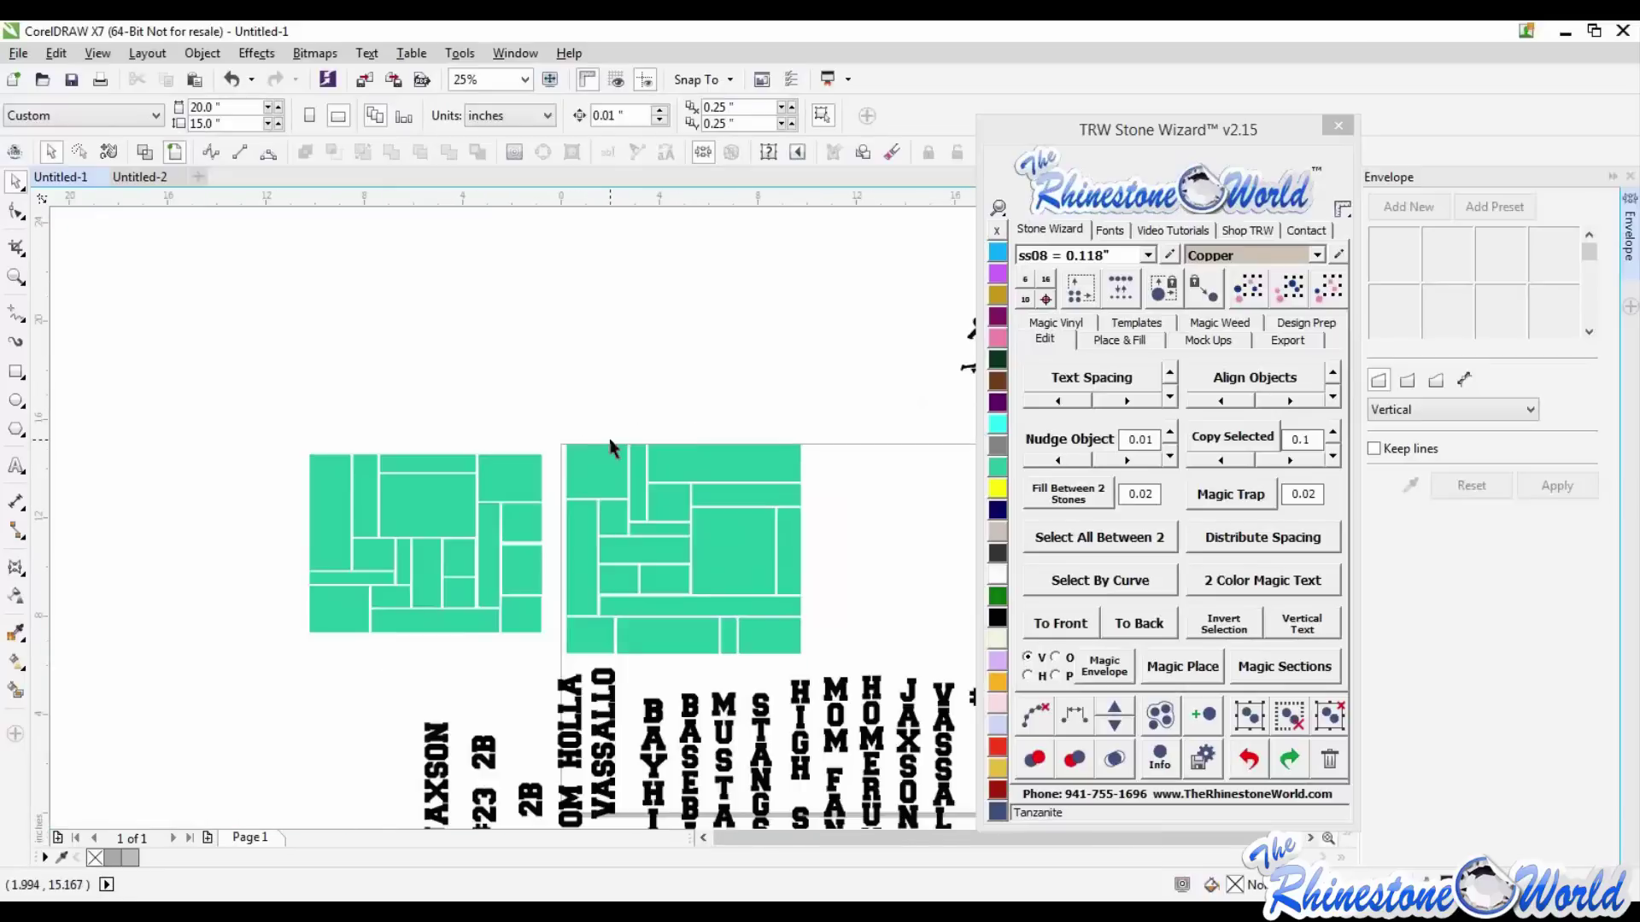
scroll(646, 417, "down", 1)
scroll(647, 420, "up", 1)
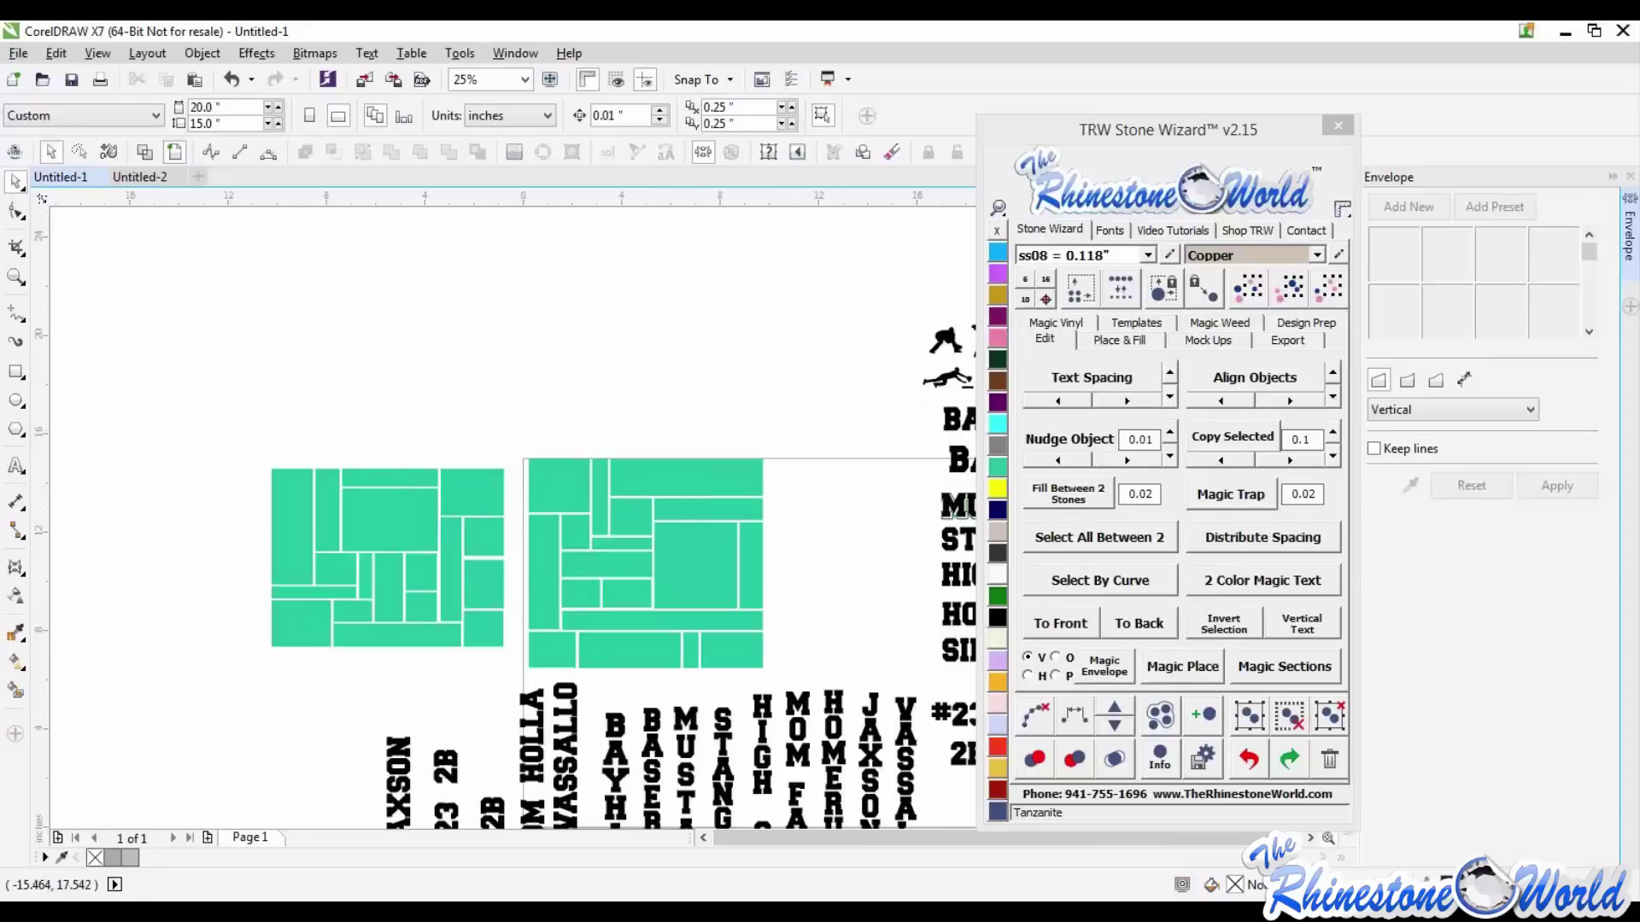
- Switch to the browser and look through the TRW Magic Template Packages on the store page
left_click_drag(0, 25, 919, 21)
scroll(786, 225, "up", 5)
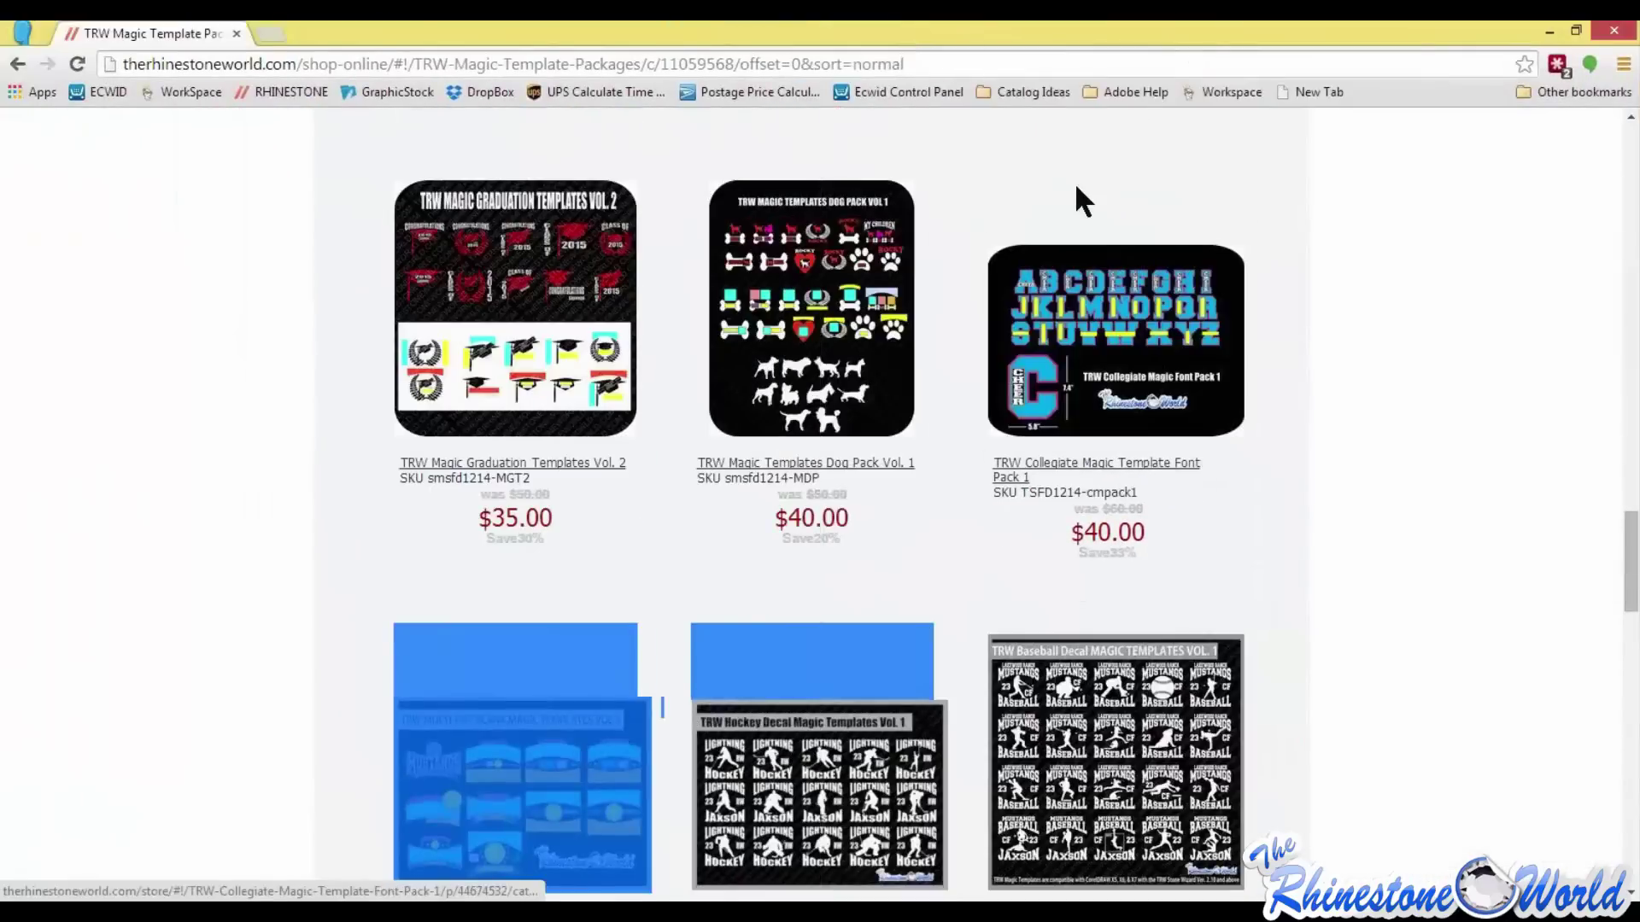
scroll(939, 512, "up", 1)
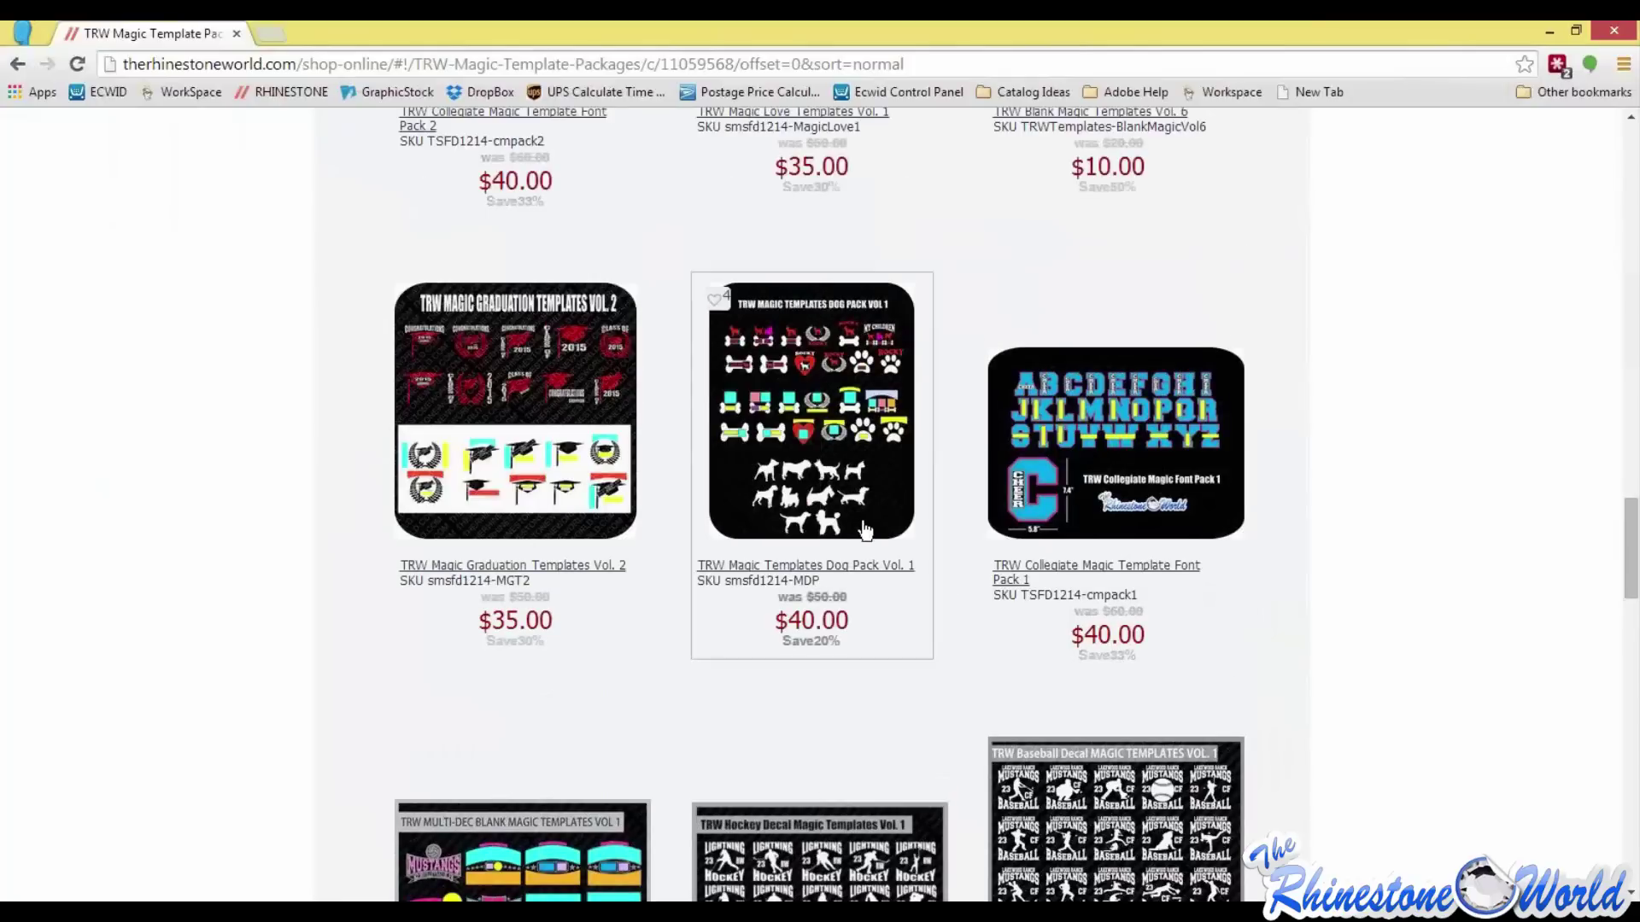
scroll(863, 531, "up", 3)
scroll(862, 531, "up", 15)
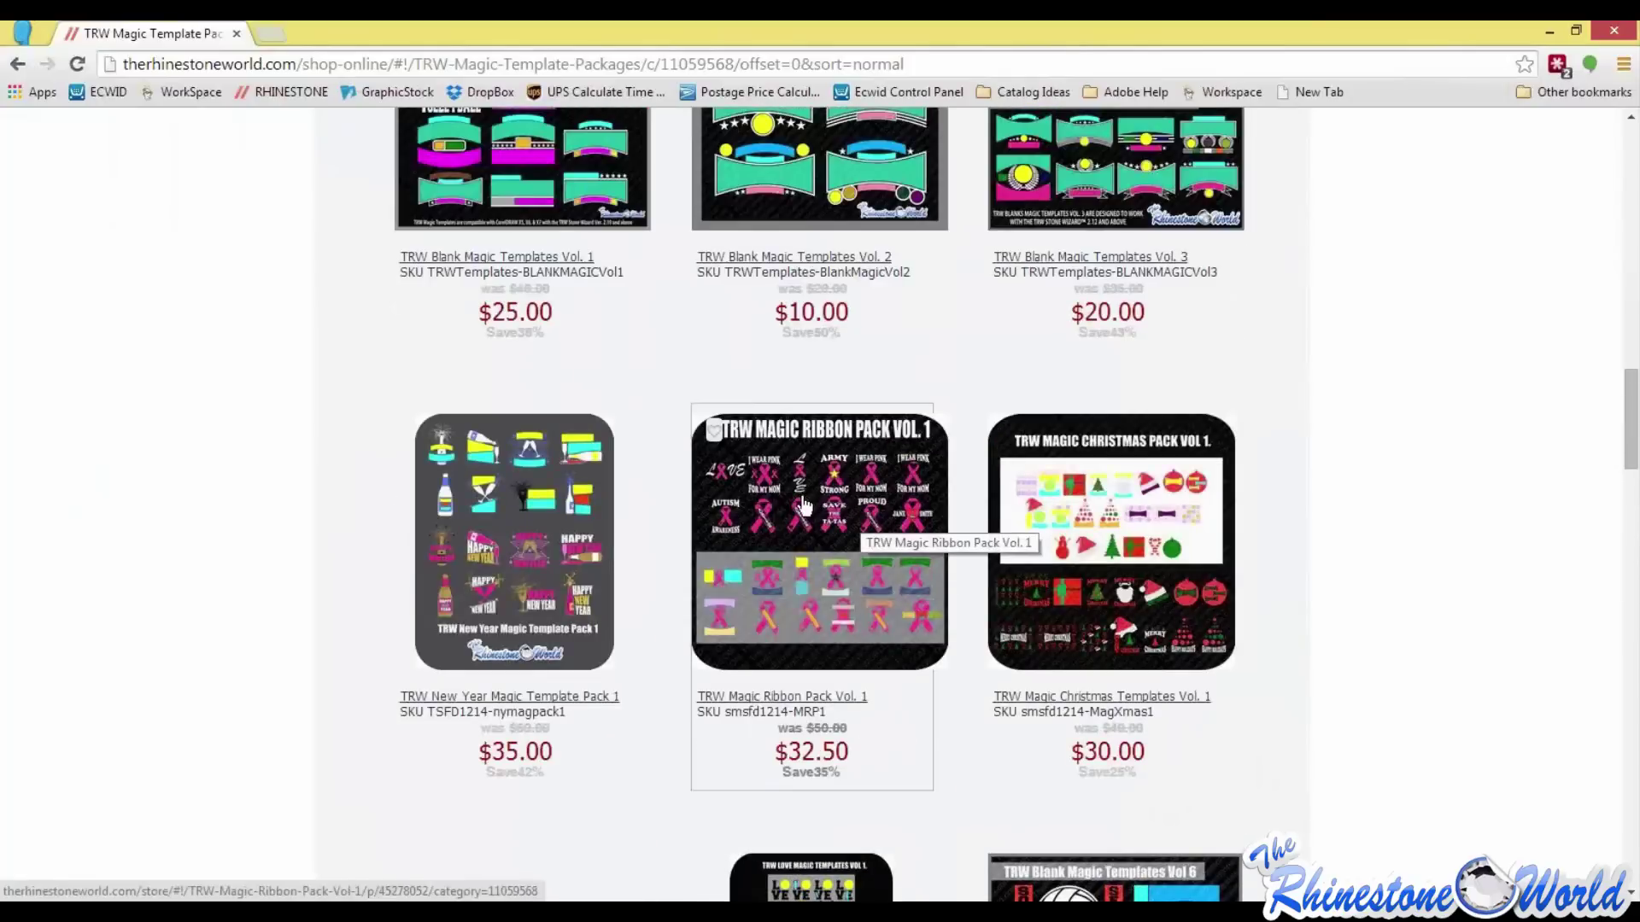
scroll(845, 487, "up", 12)
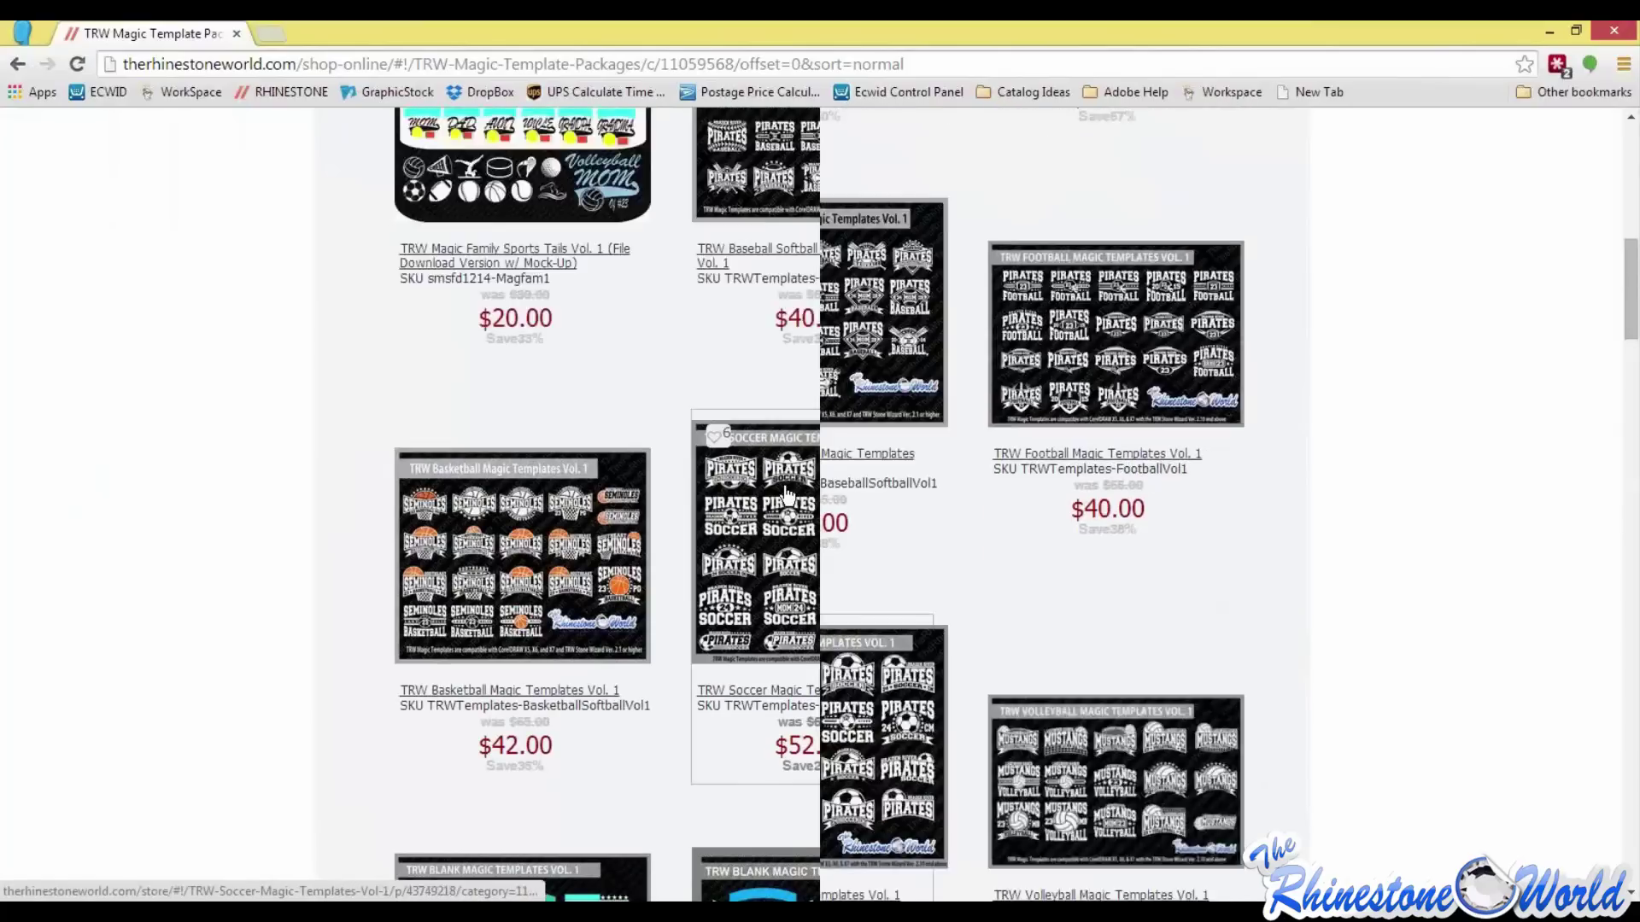
scroll(812, 496, "up", 6)
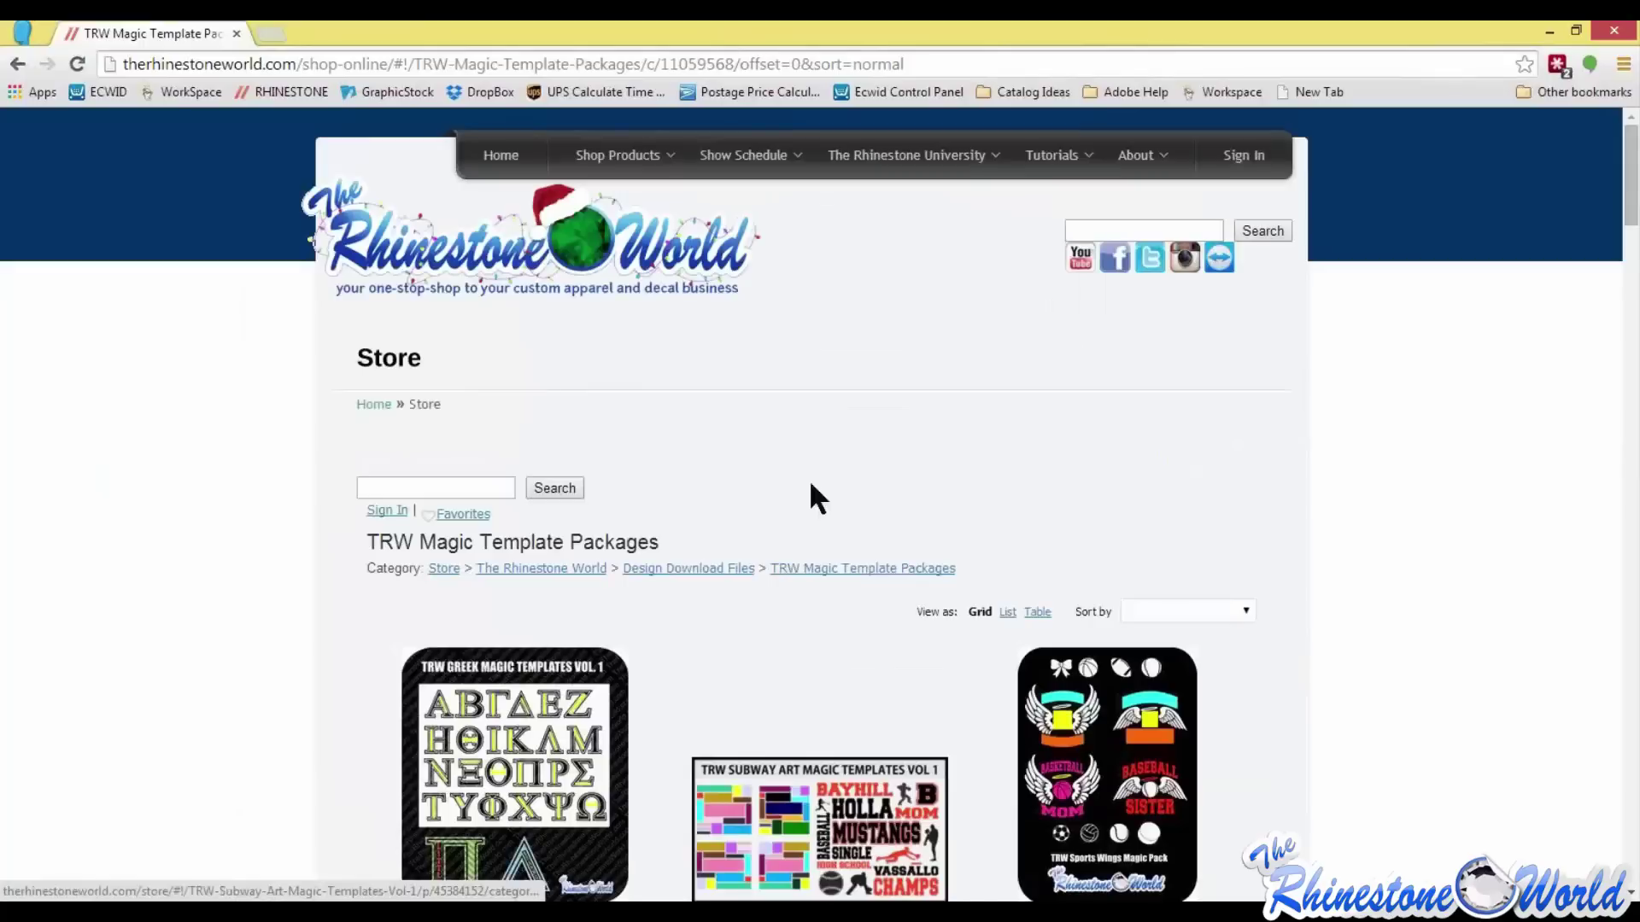
- Open the store's Design Download Files category and look over its first subcategories
left_click(697, 568)
scroll(900, 503, "down", 1)
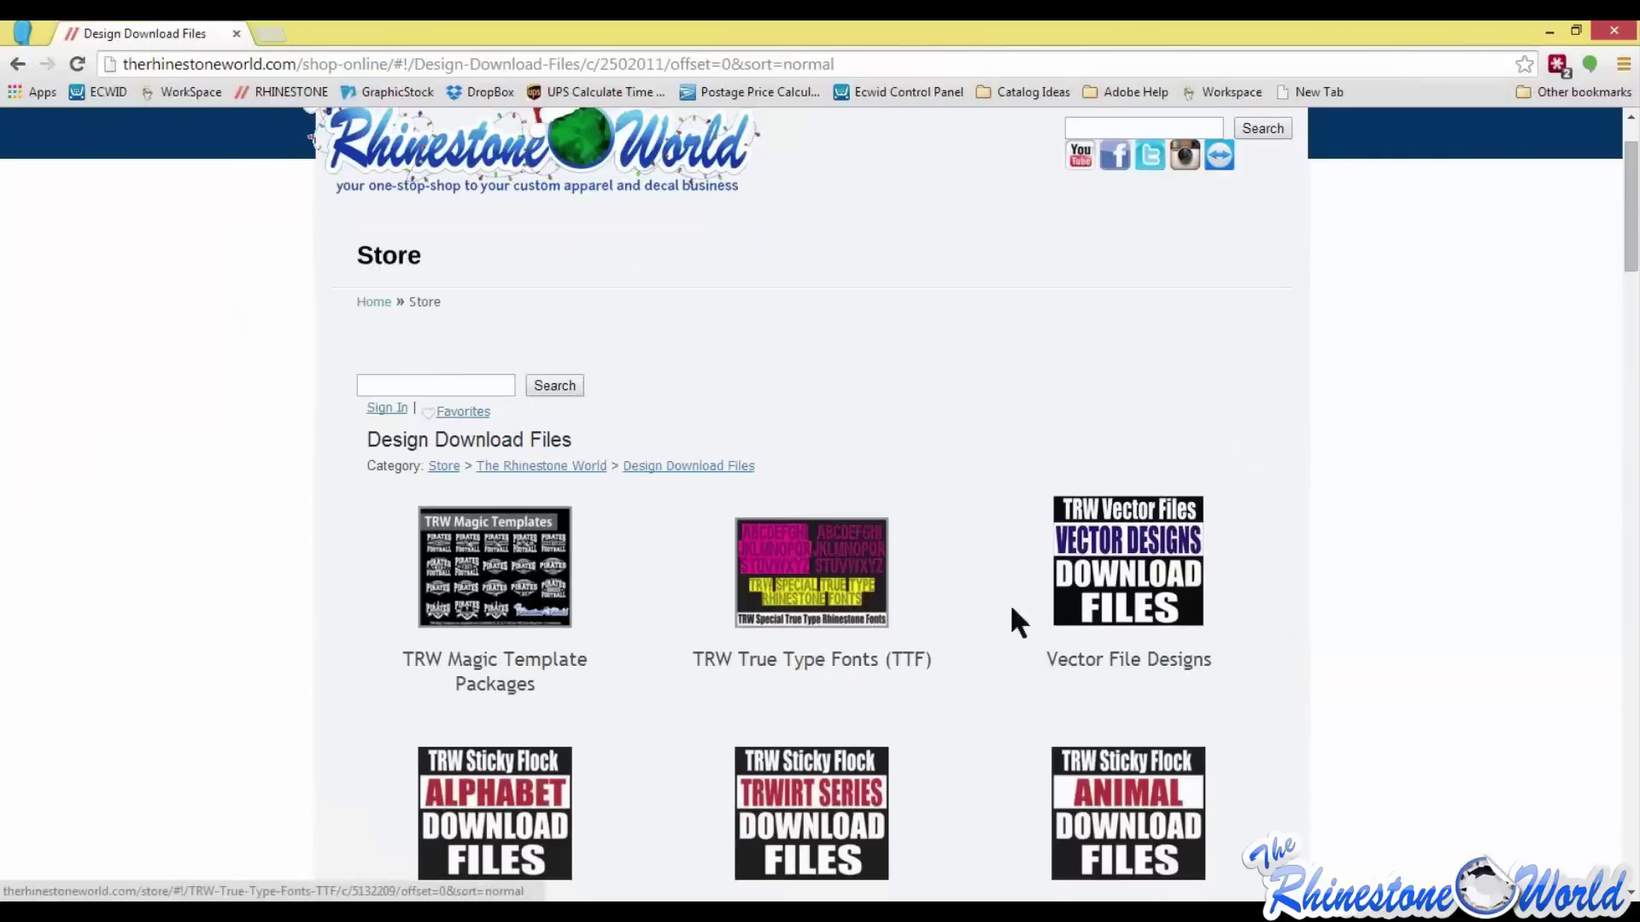
scroll(1123, 590, "down", 3)
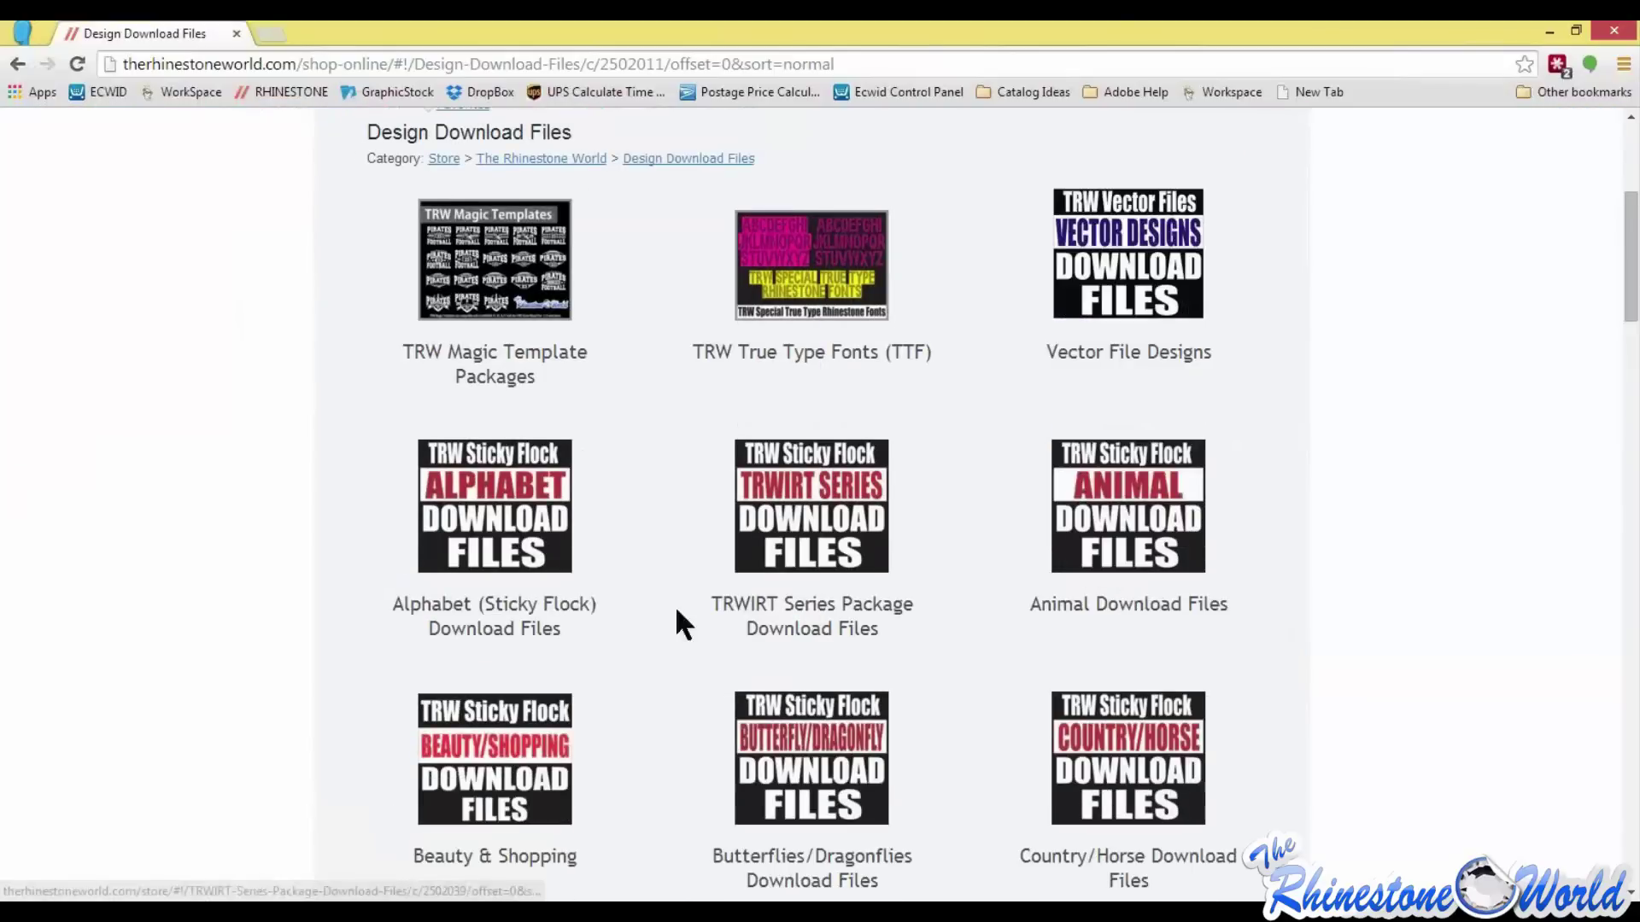
scroll(986, 619, "up", 3)
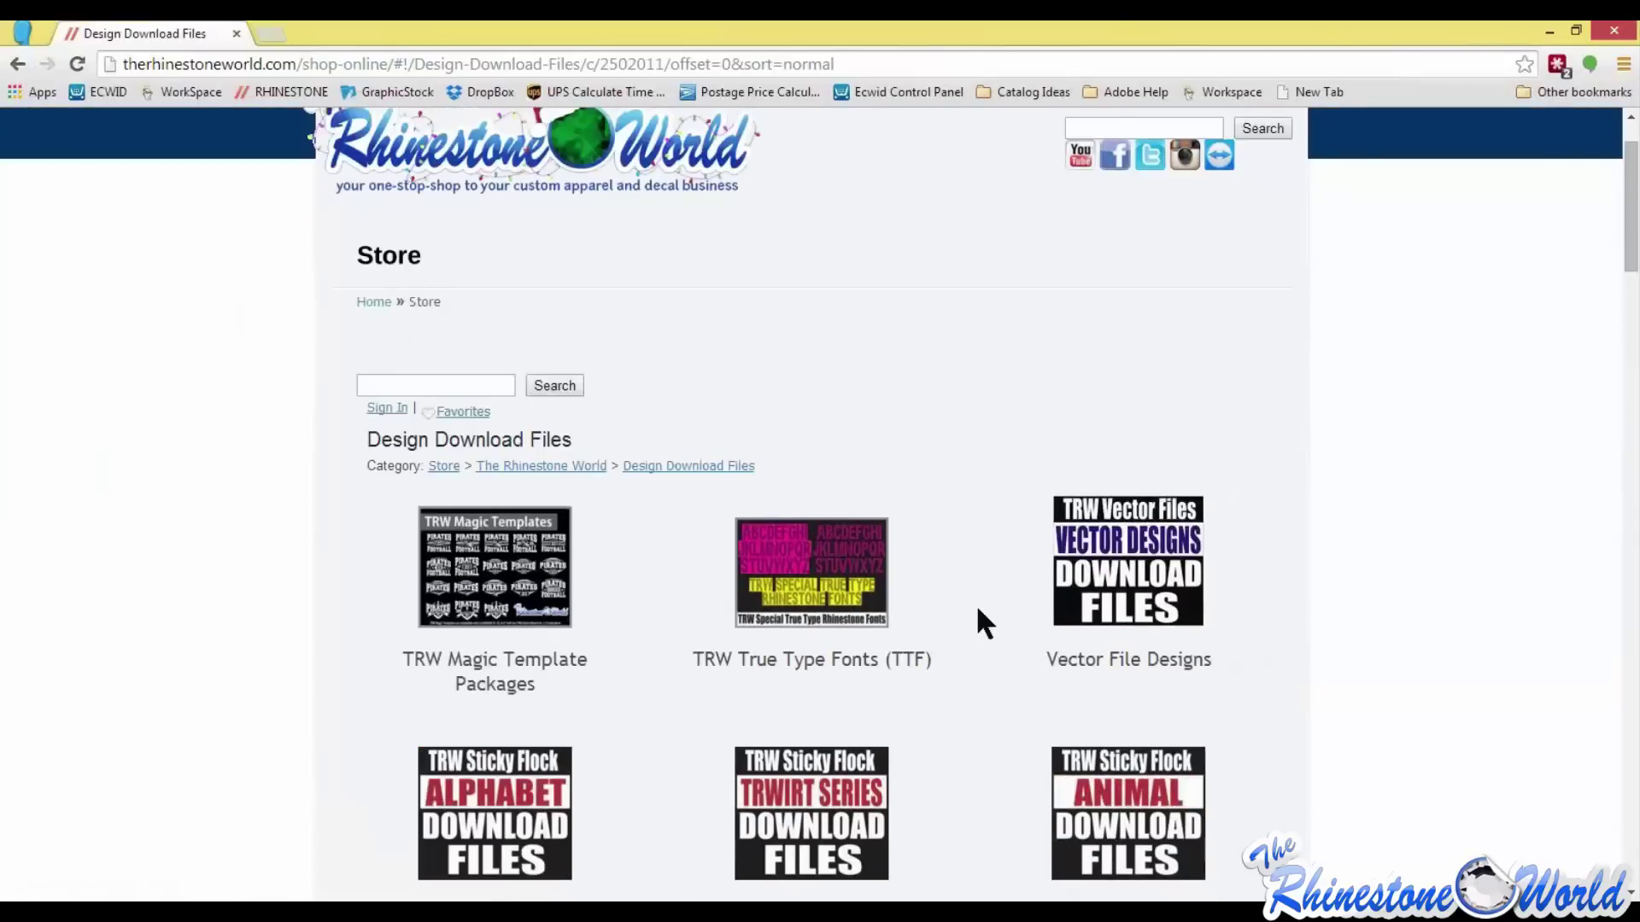
- Go up to The Rhinestone World category, reopen Design Download Files from there and look through the design themes offered
left_click(573, 469)
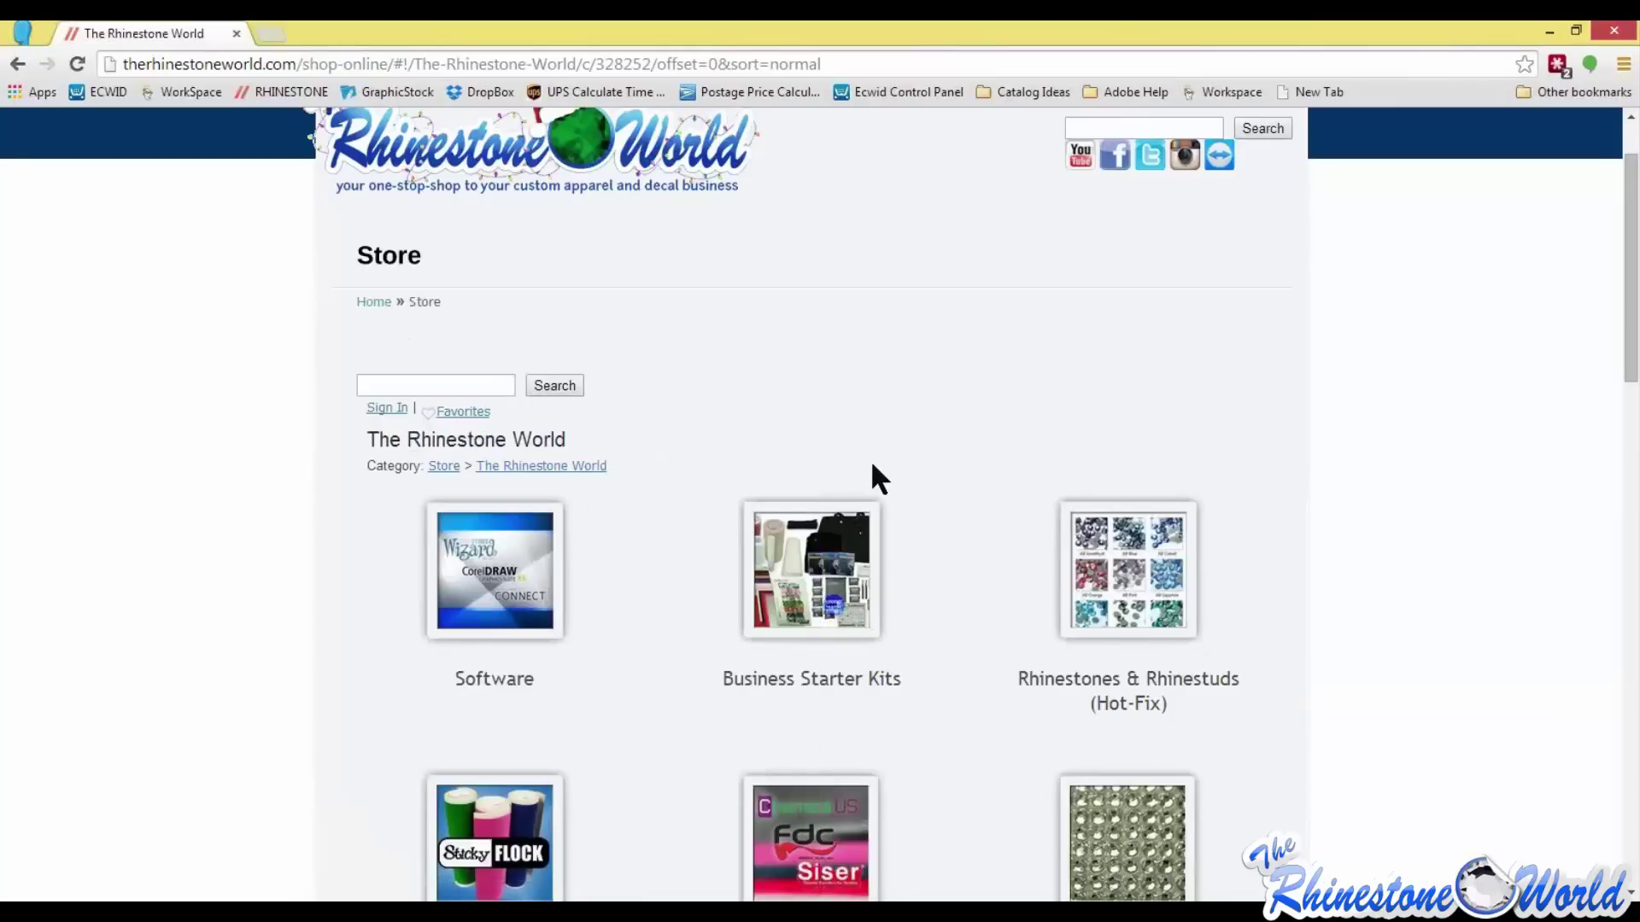
scroll(872, 465, "down", 8)
left_click(512, 555)
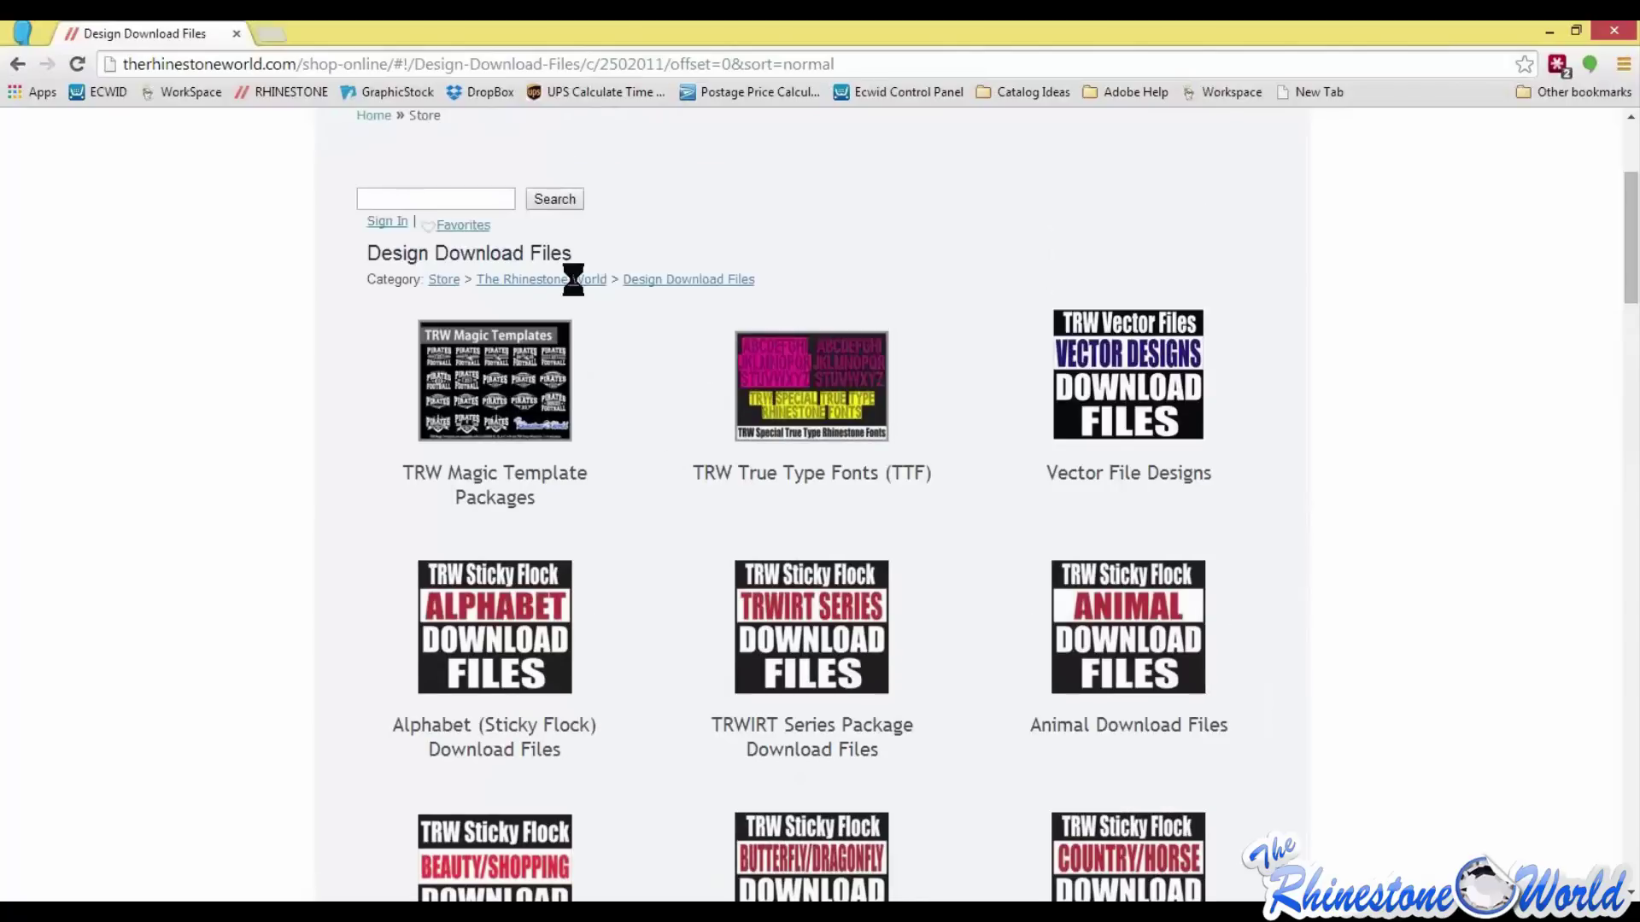
left_click(573, 279)
scroll(538, 713, "down", 3)
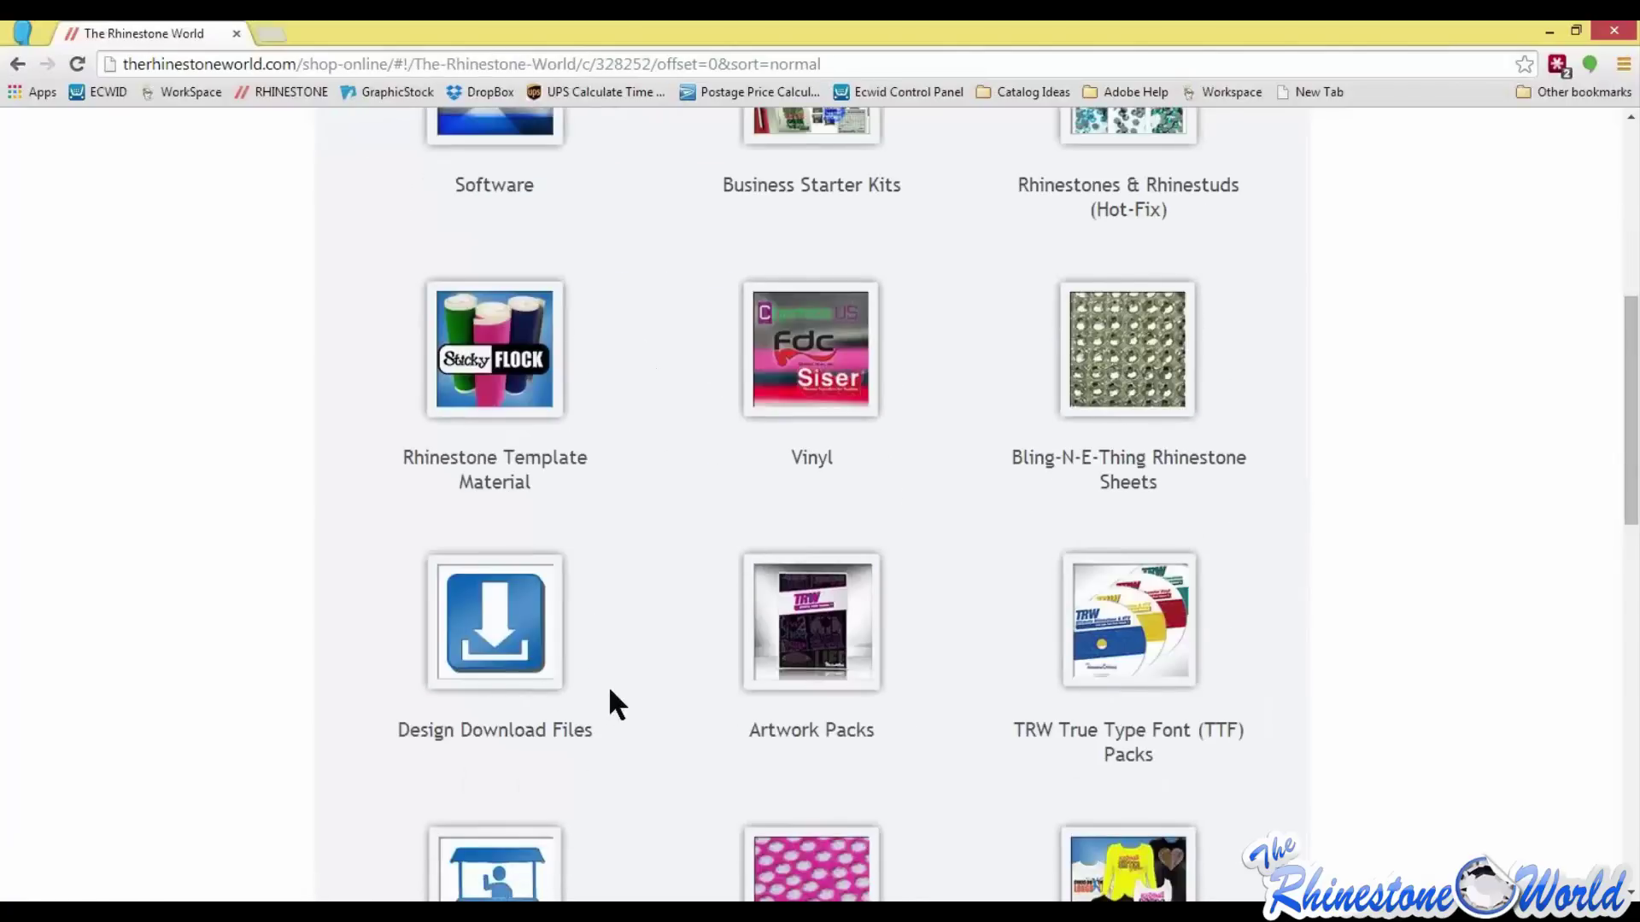
scroll(589, 649, "down", 2)
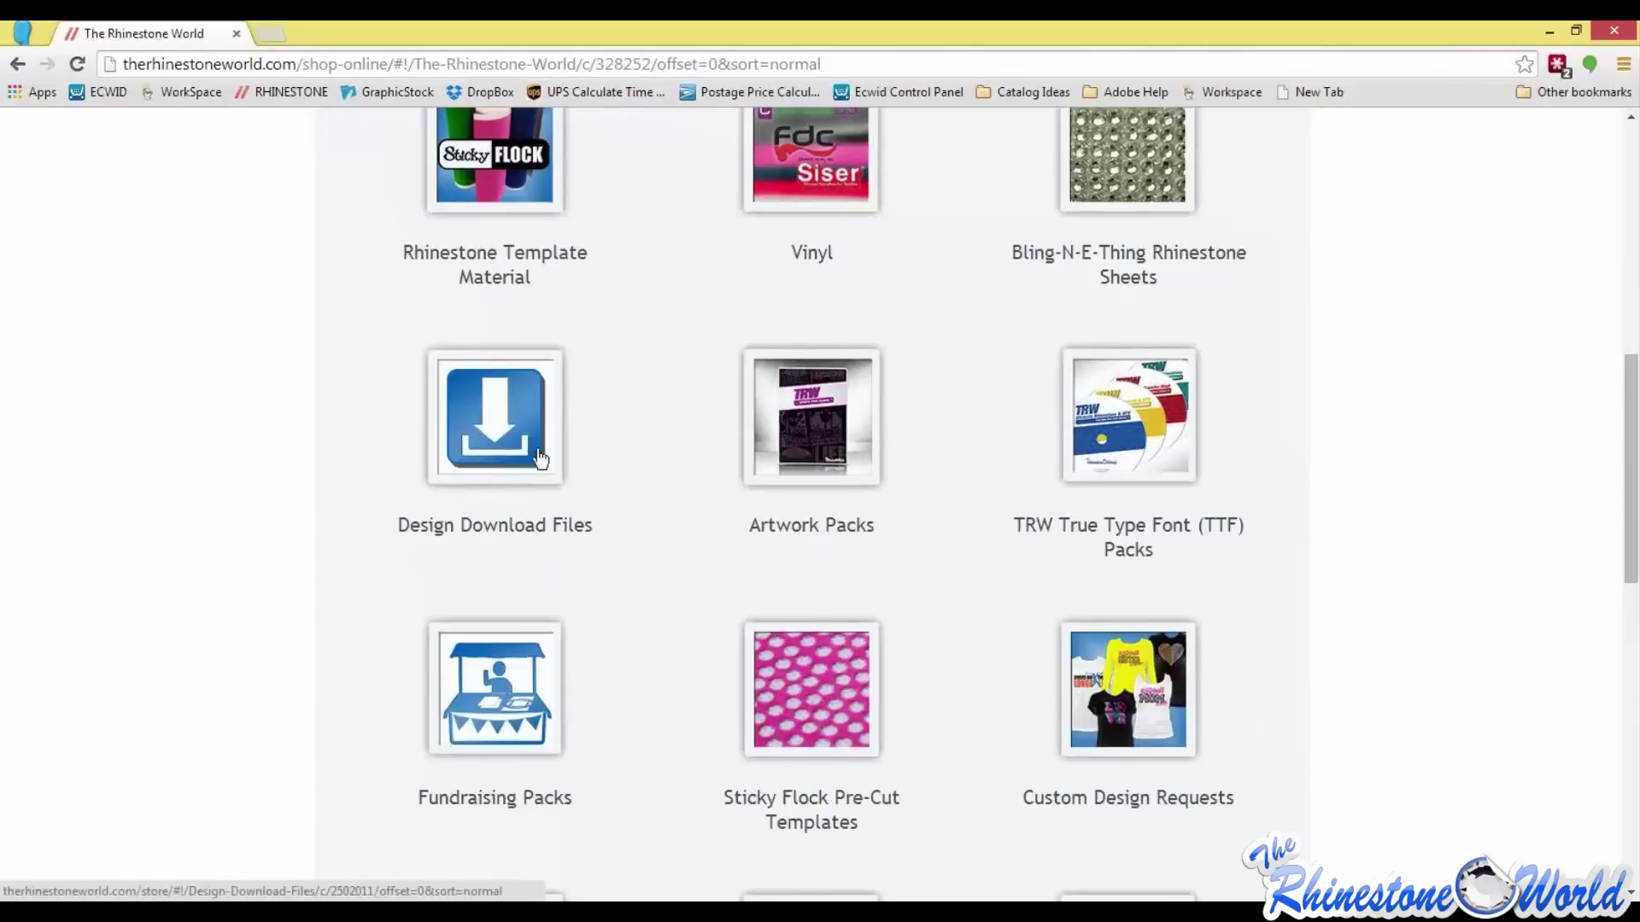
left_click(502, 434)
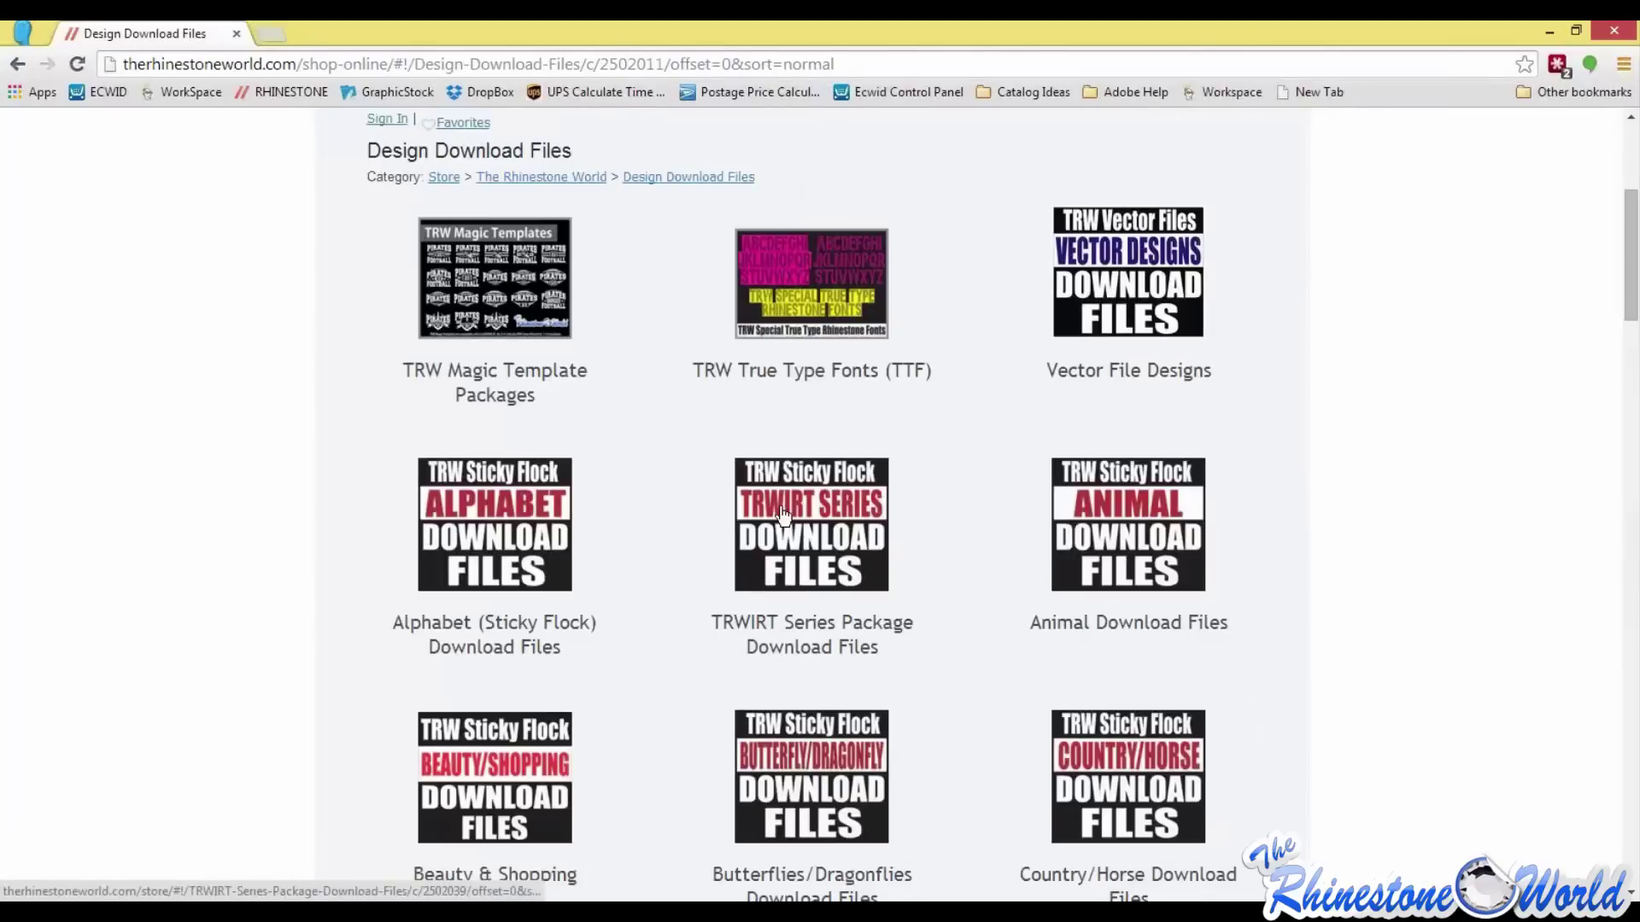
scroll(824, 555, "down", 2)
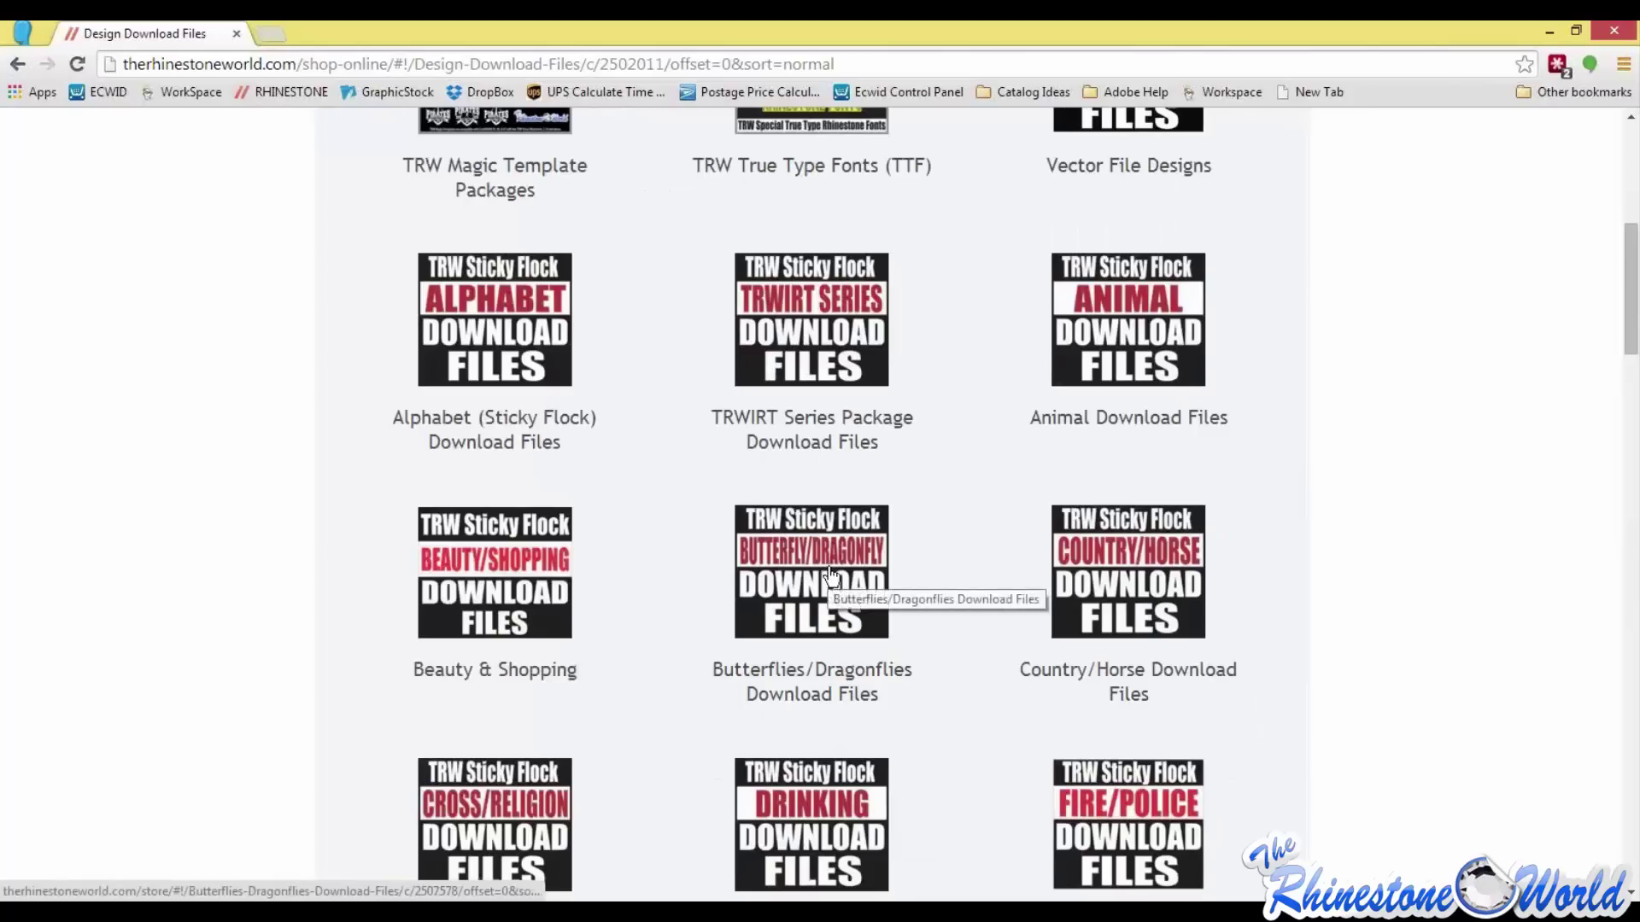
scroll(831, 577, "up", 5)
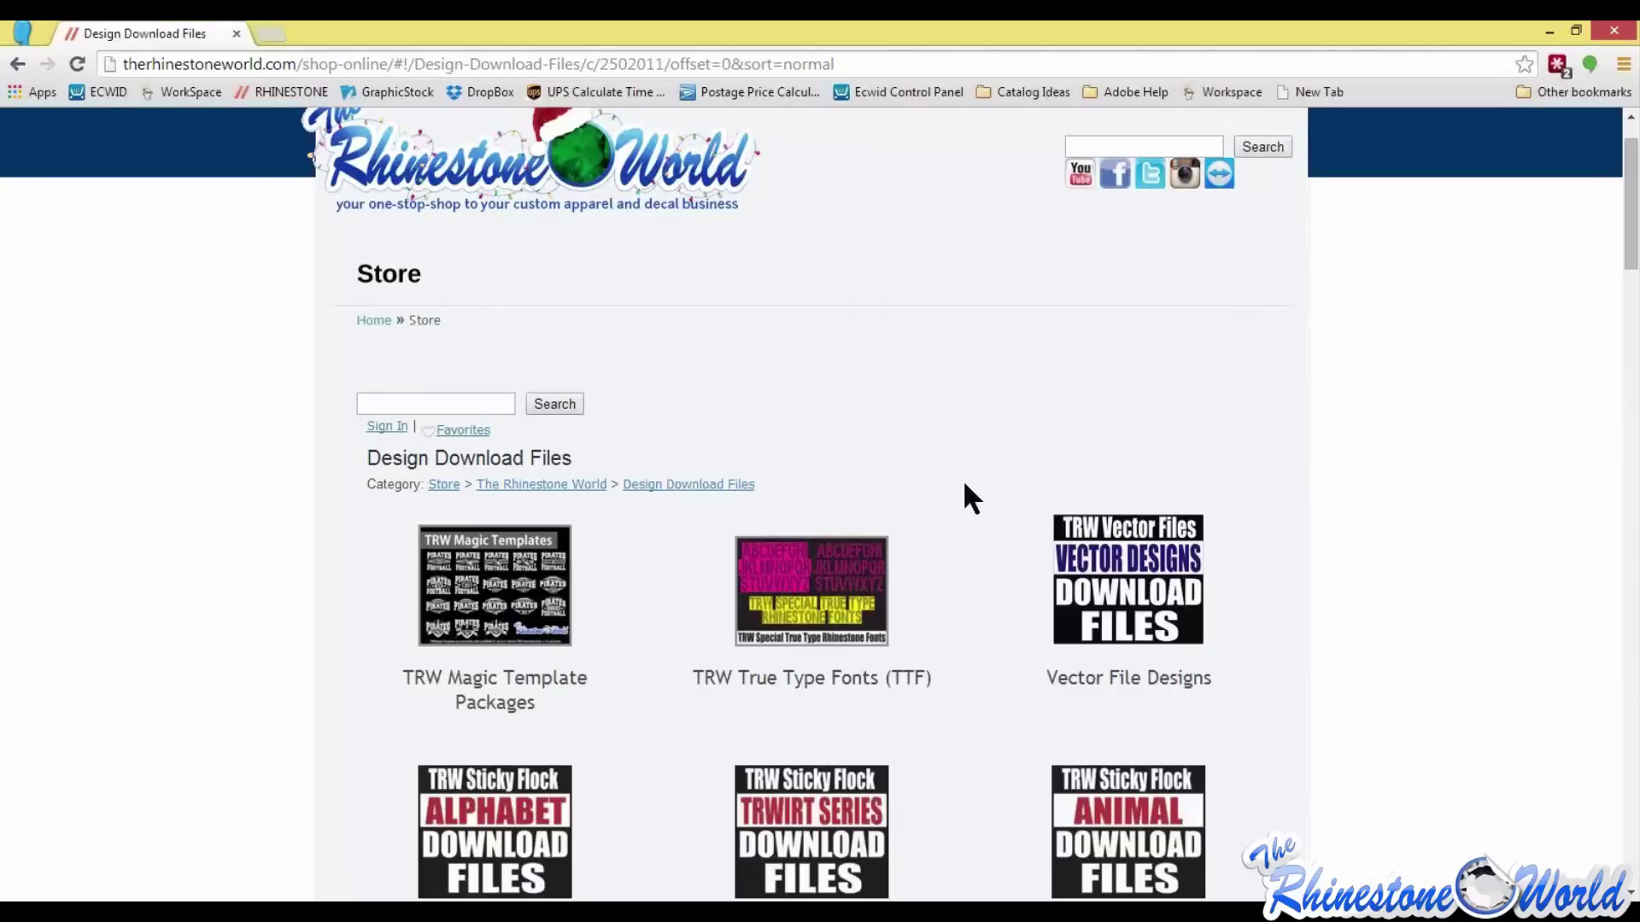
scroll(971, 498, "down", 1)
scroll(966, 493, "down", 1)
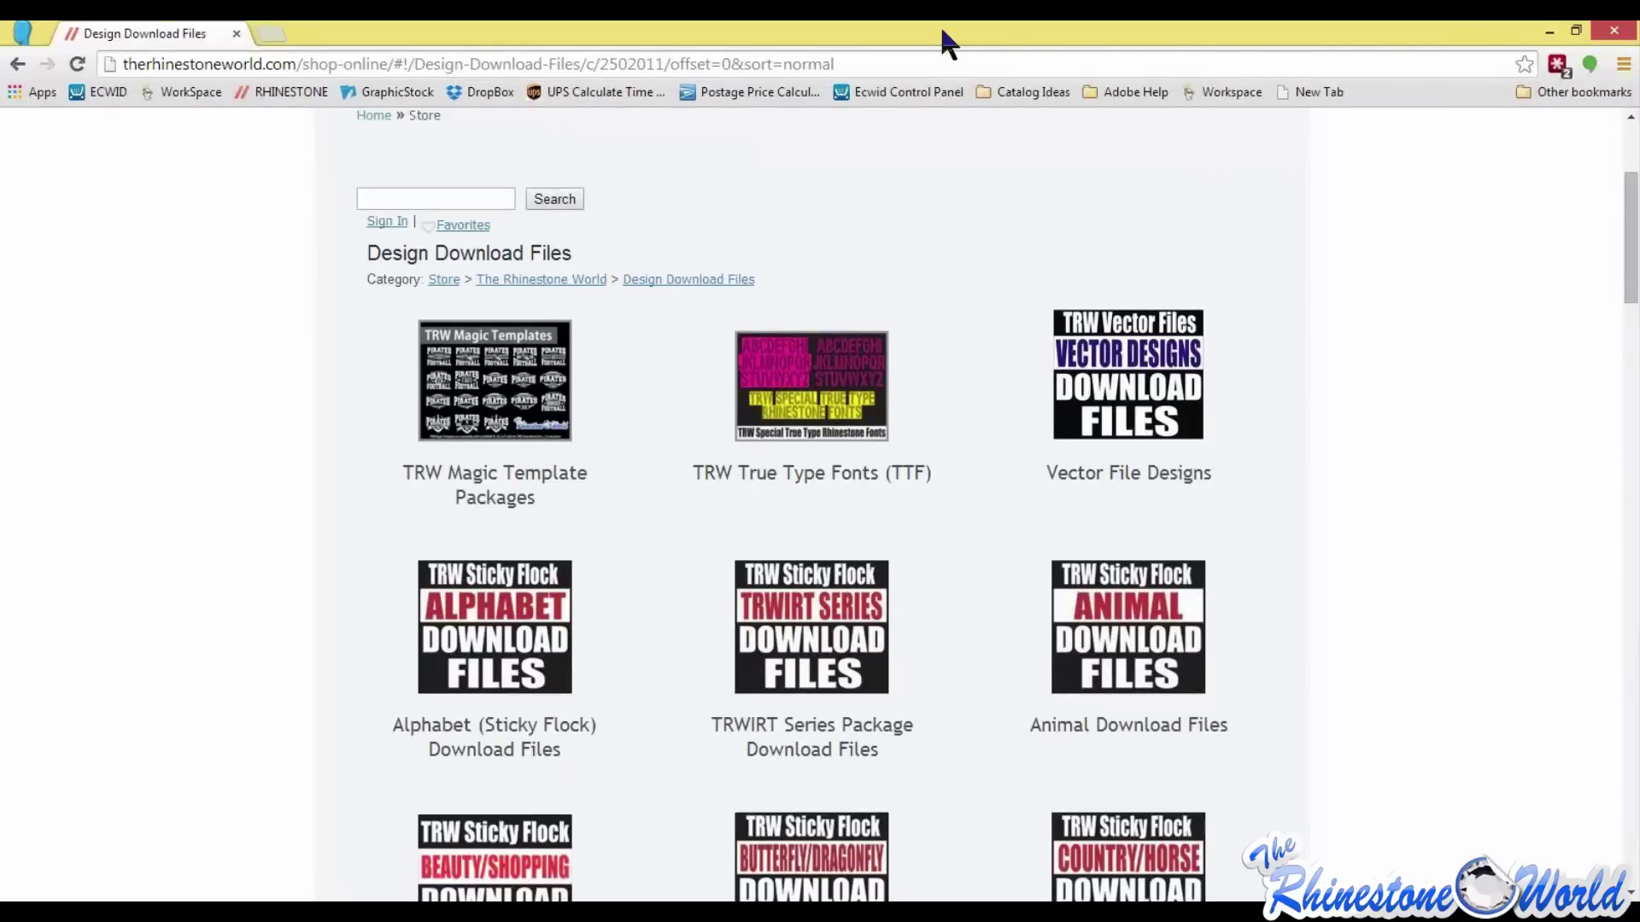
- Switch back to CorelDRAW and place a copy of the horizontal BASEBALL text above the original block layout
left_click_drag(940, 29, 0, 81)
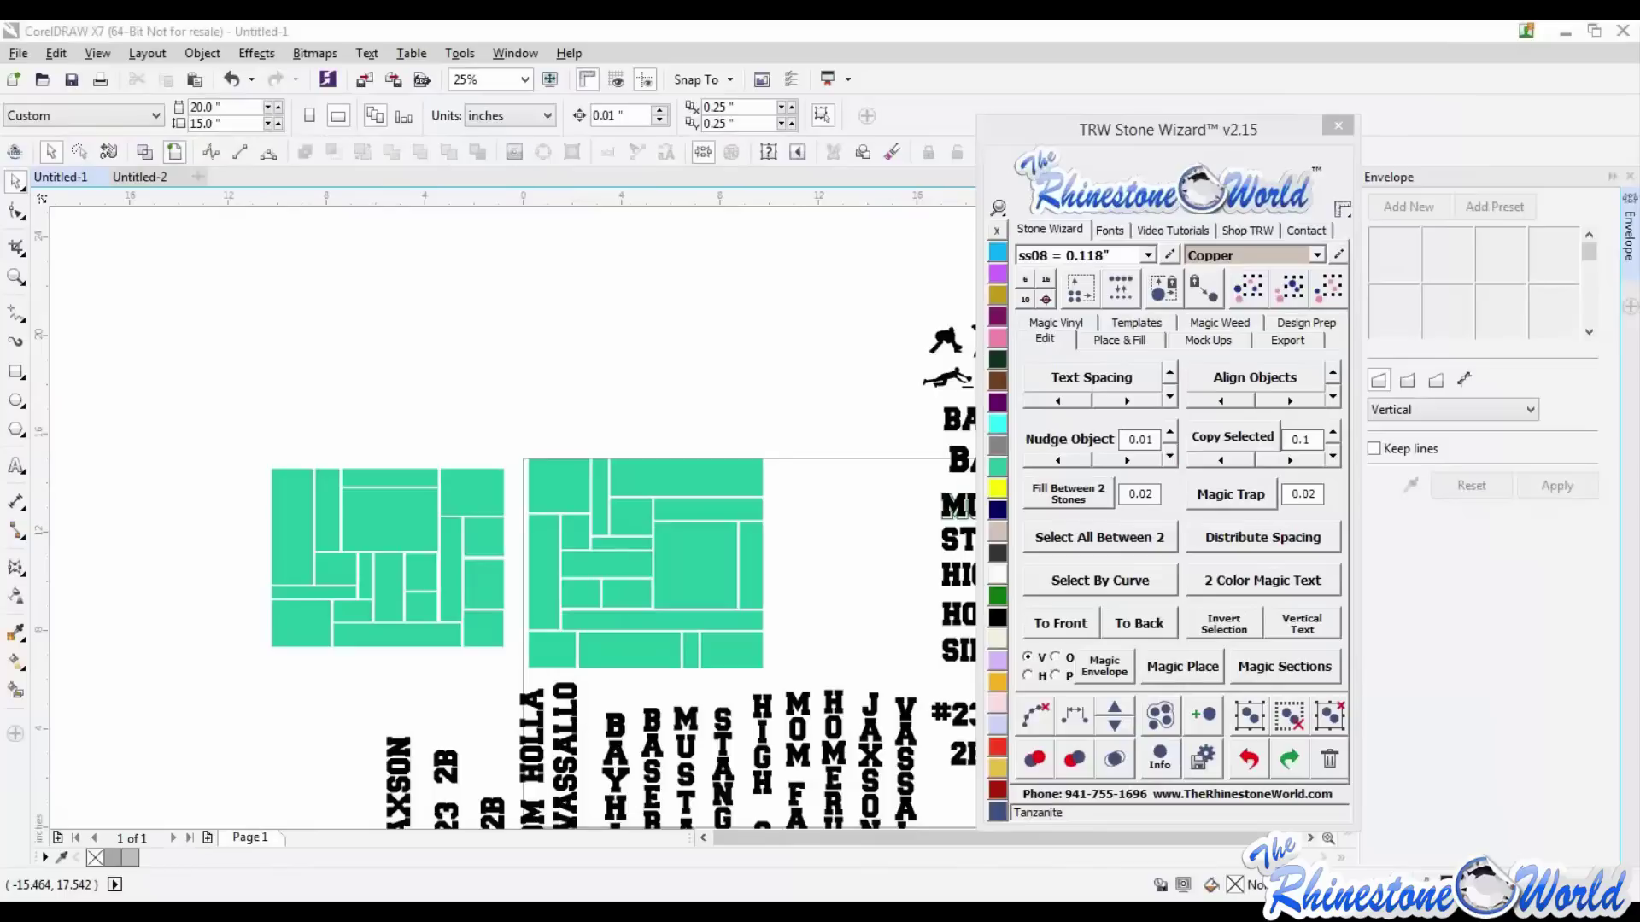
scroll(518, 385, "down", 1)
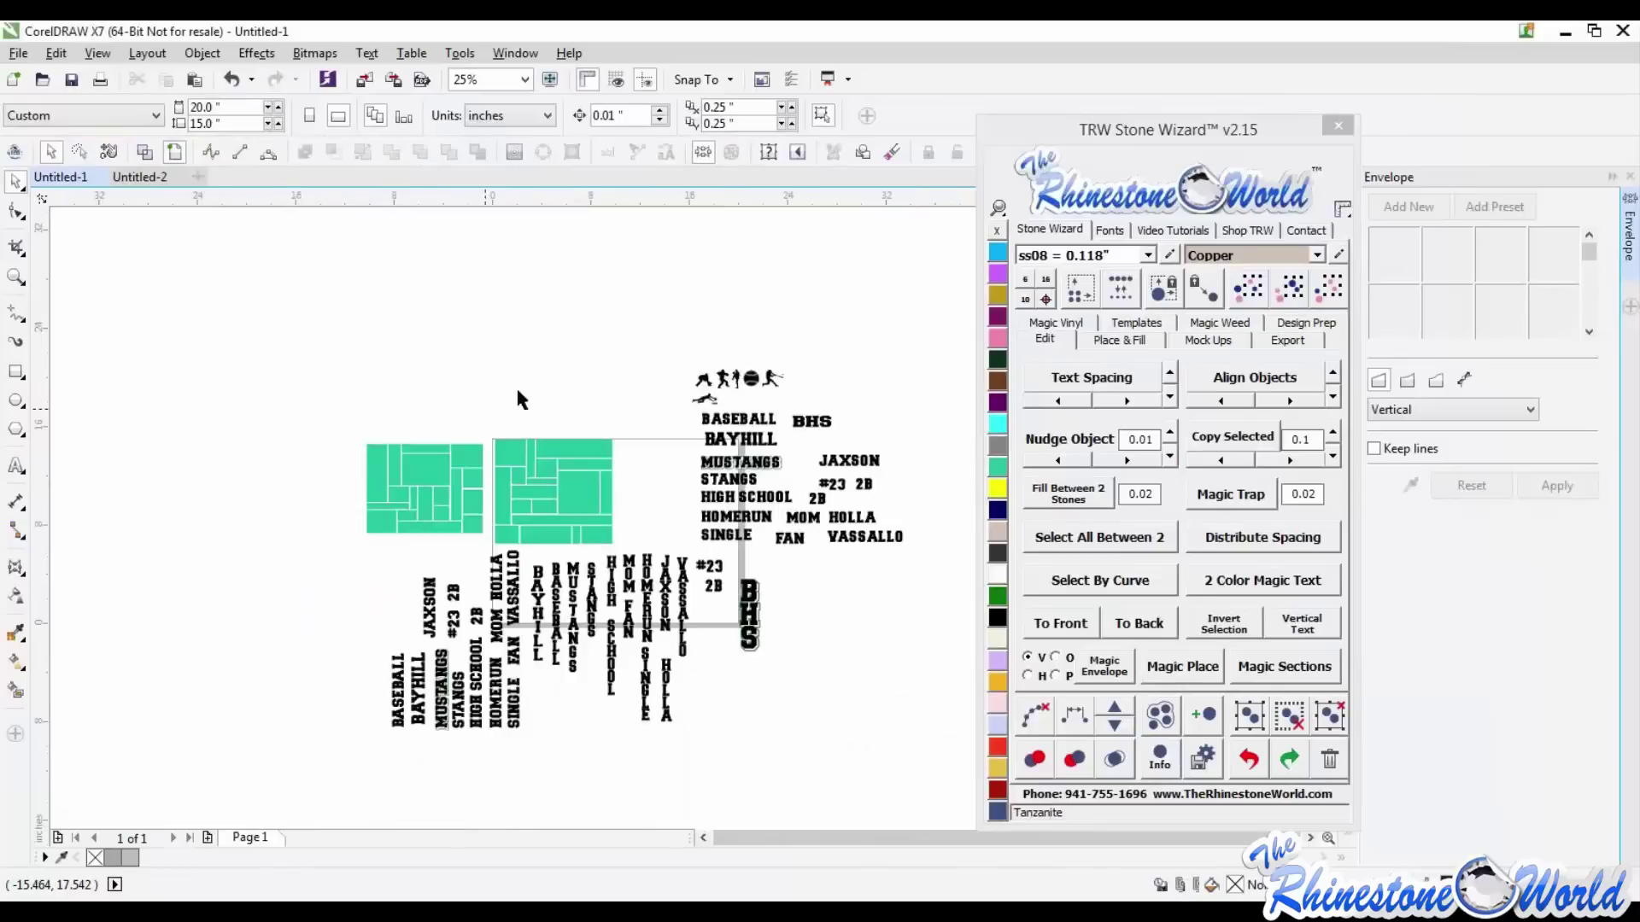
scroll(647, 382, "up", 1)
left_click_drag(726, 438, 380, 400)
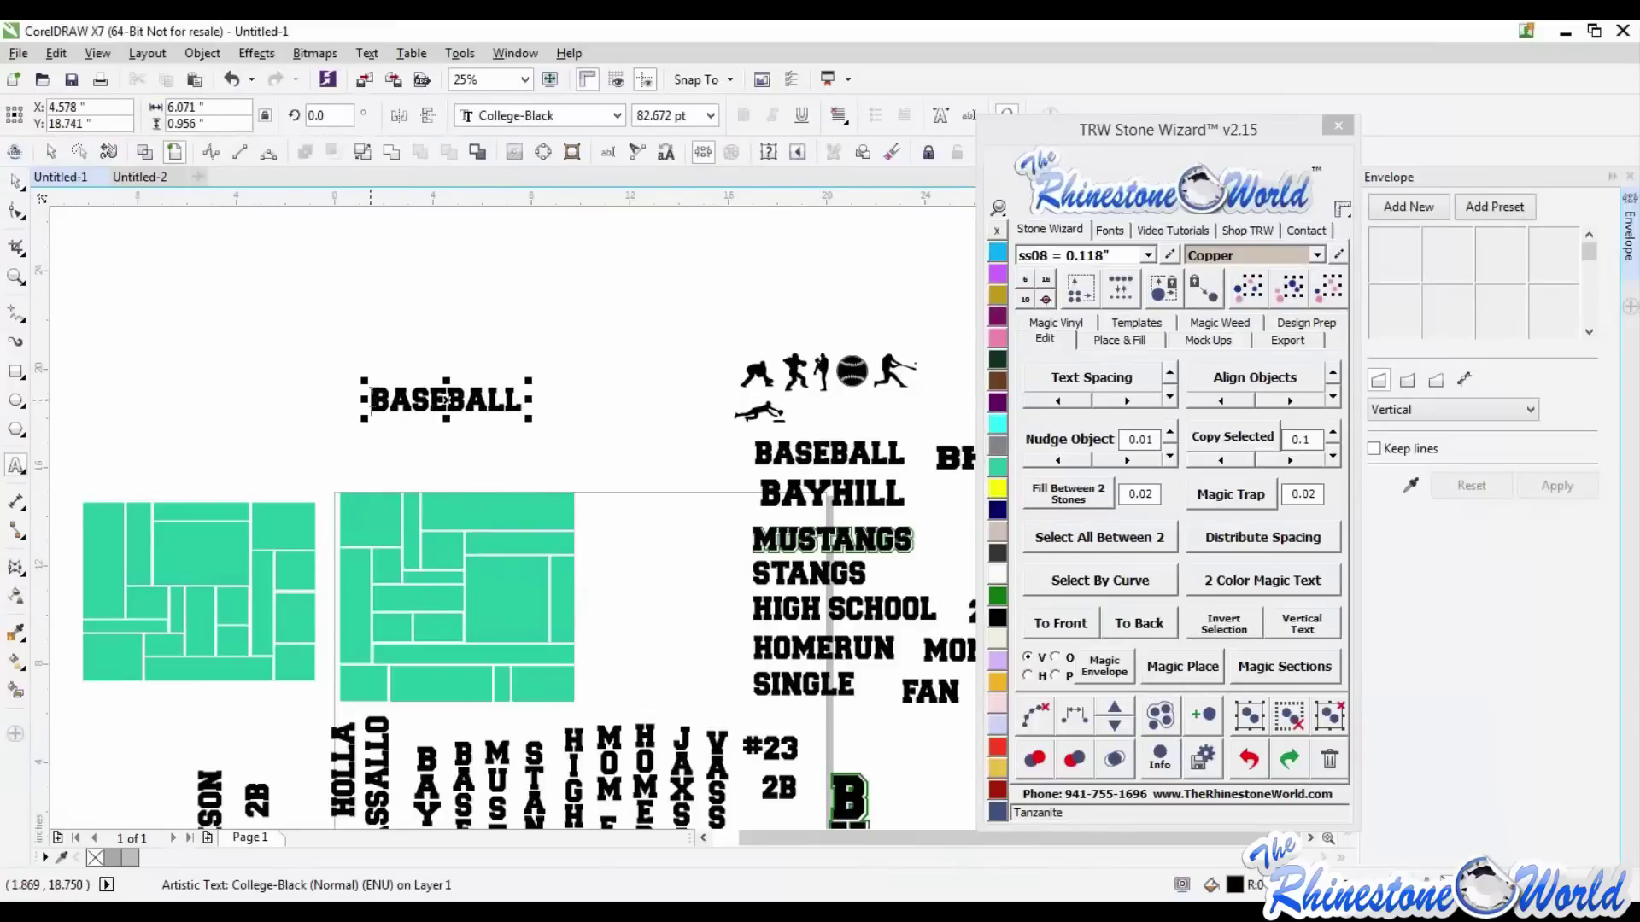
- Replace the copied BASEBALL text with TRWSUBWAYWEB30
key("F8")
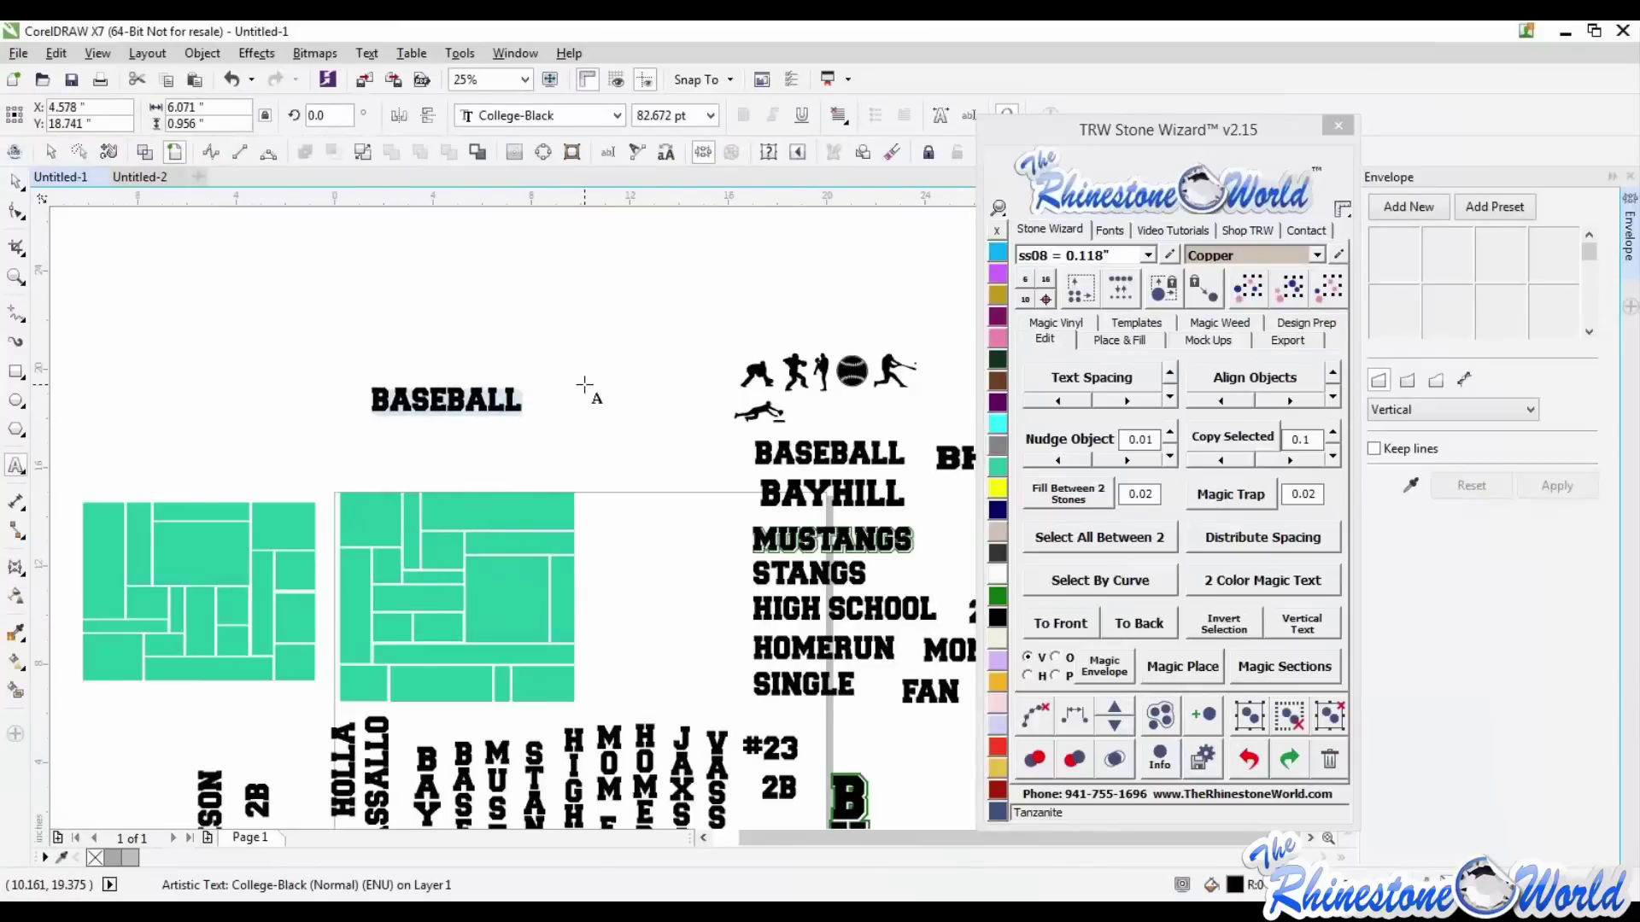
key("ctrl+a")
type("TRW")
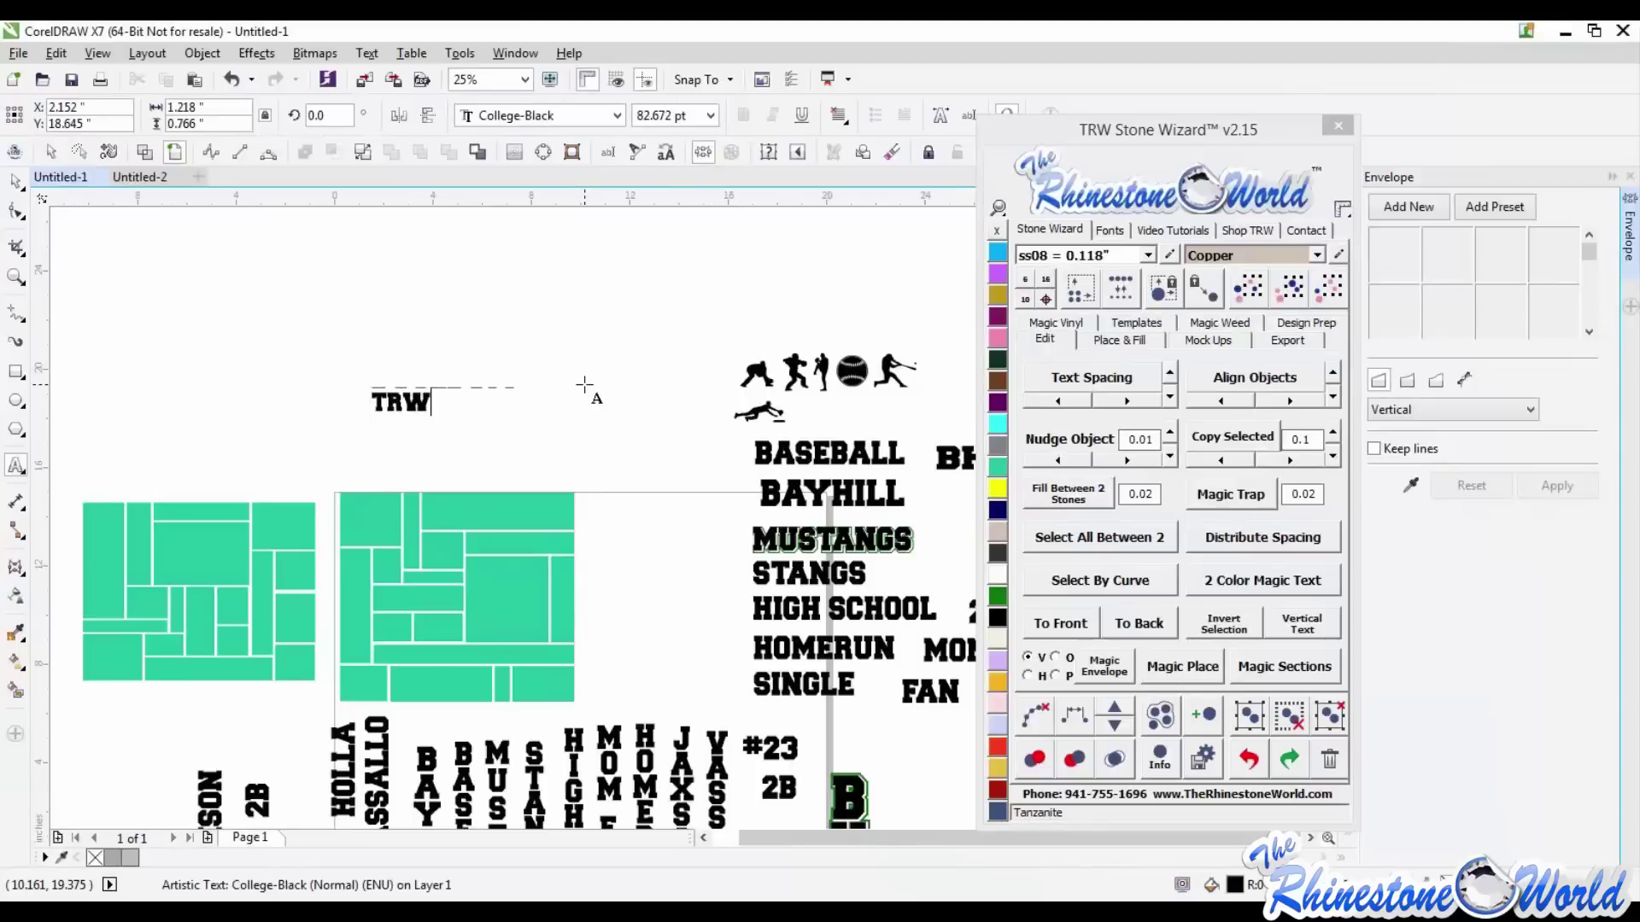
key("Escape")
type("SUBW")
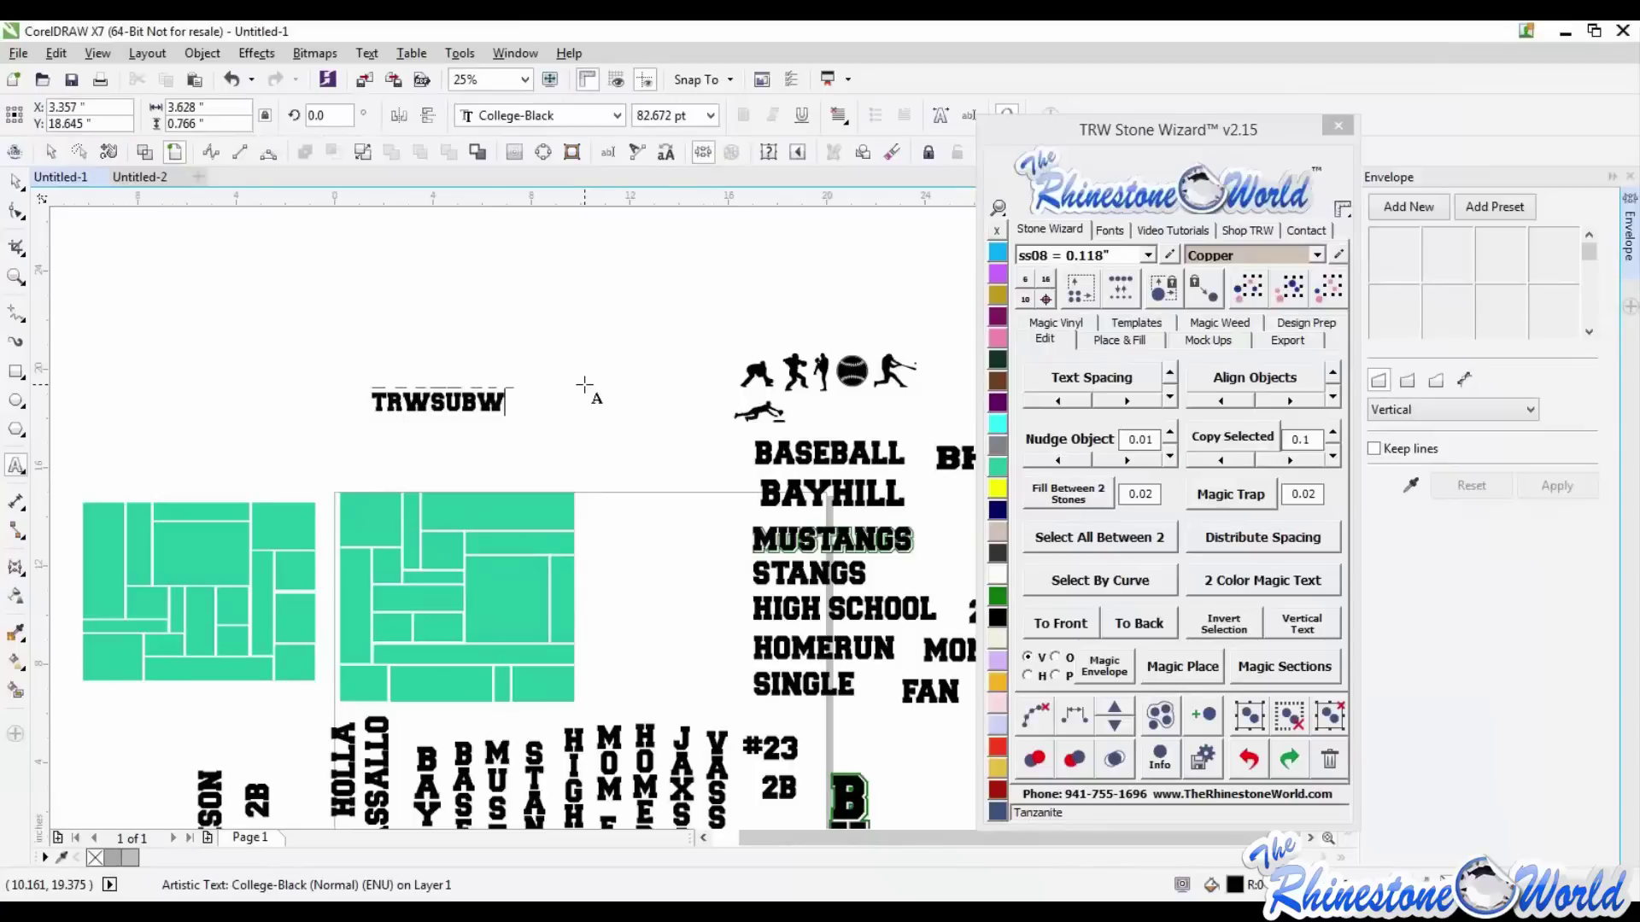
type("AY")
key("Escape")
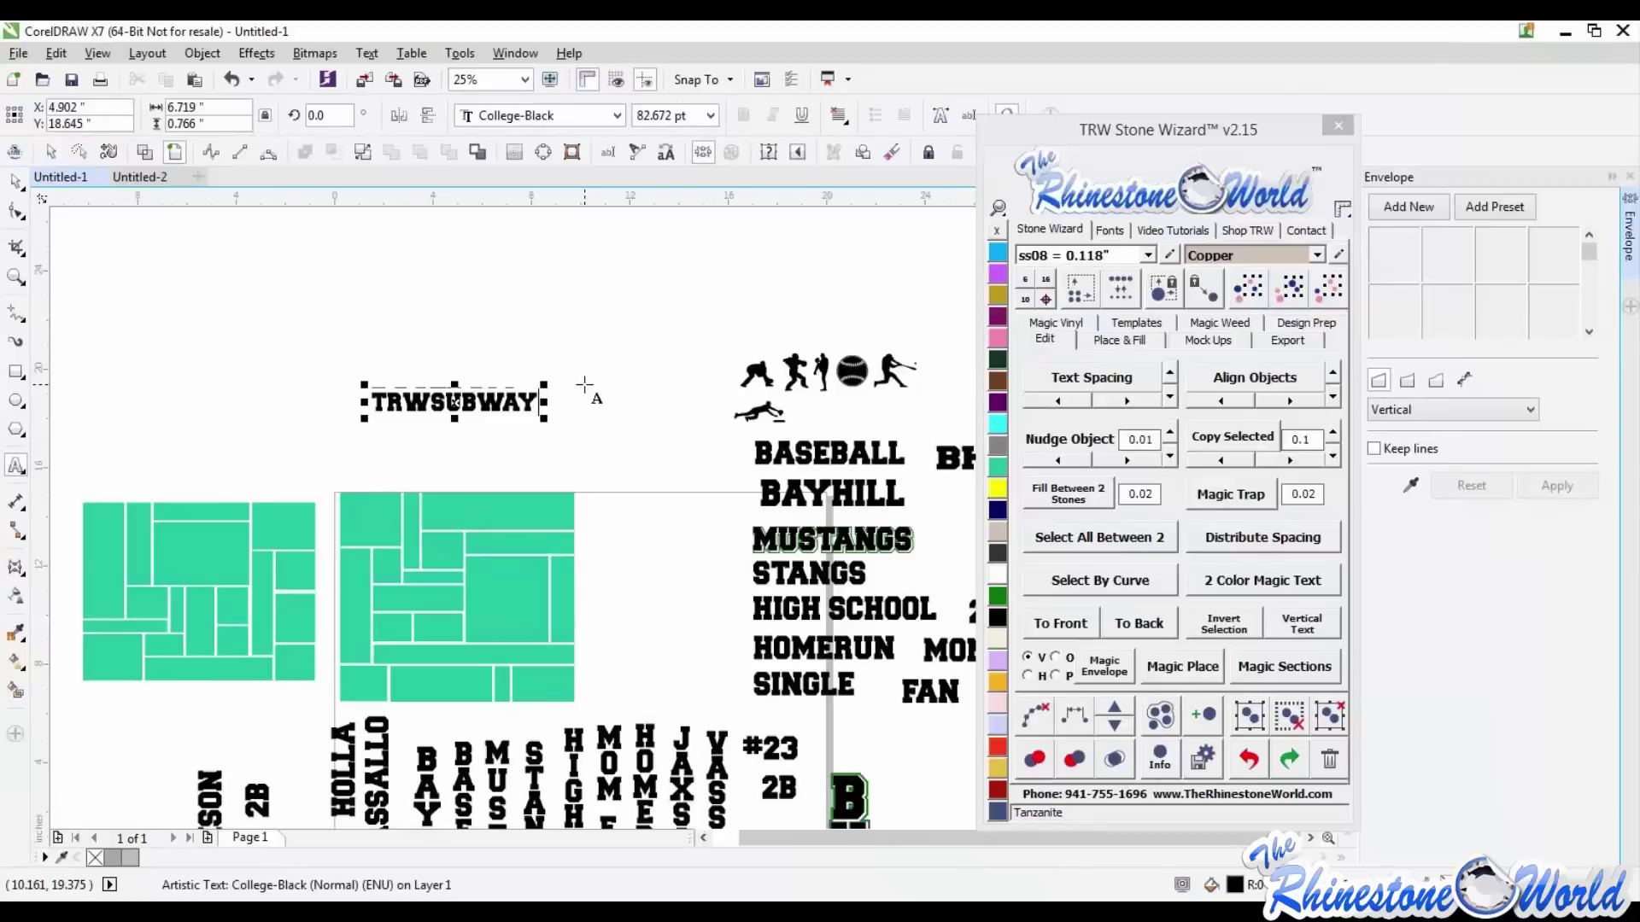
type("WEB30")
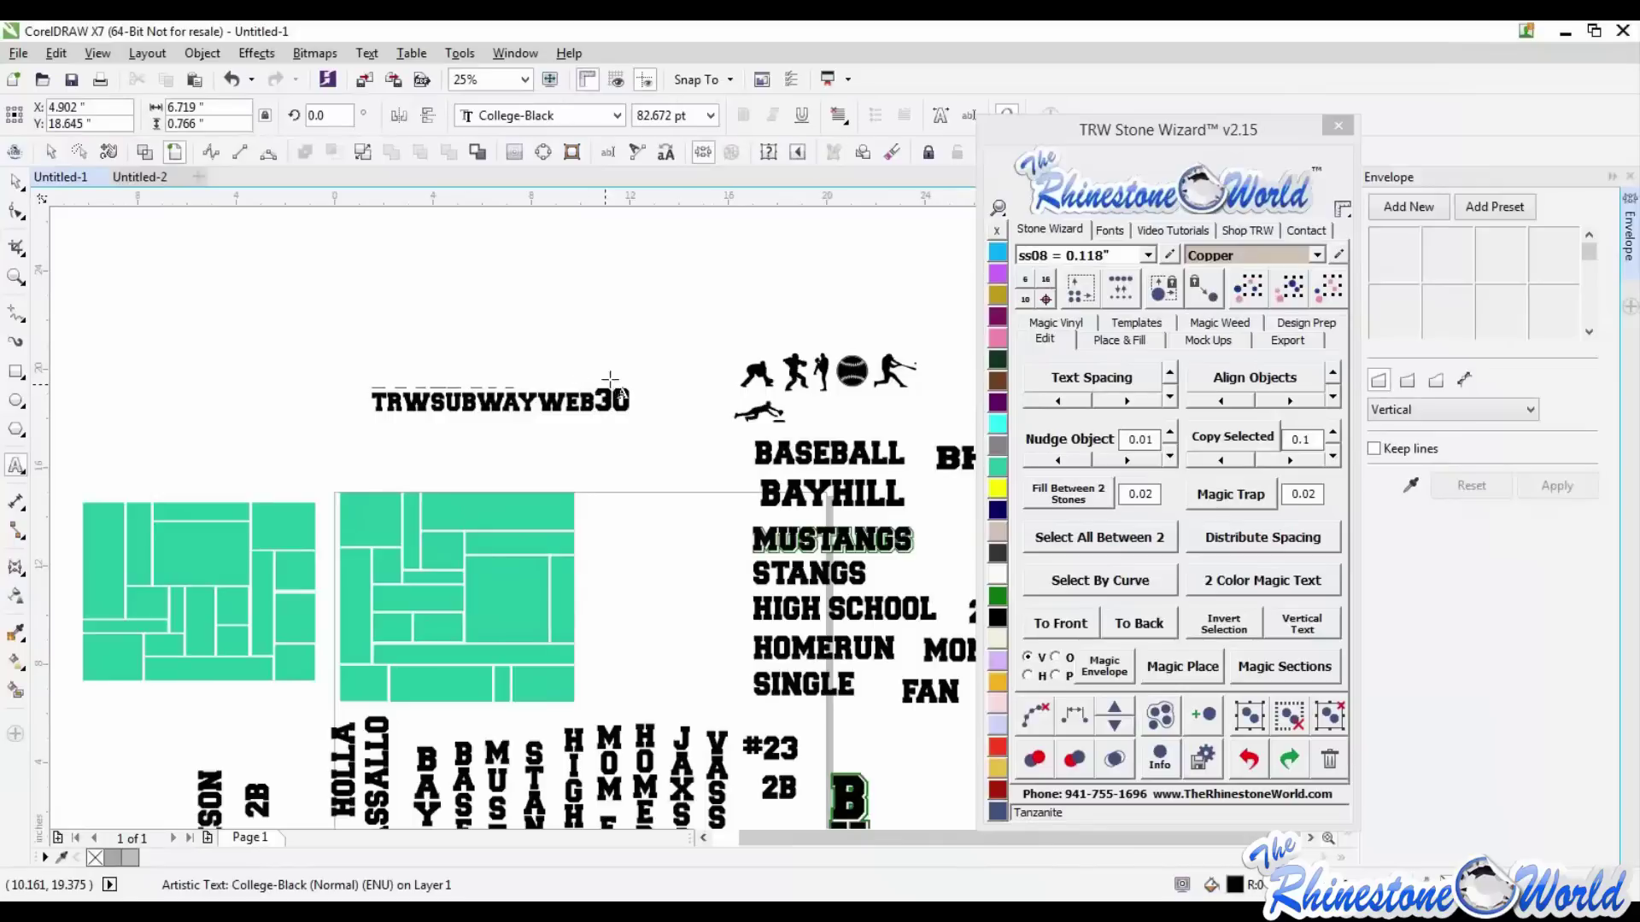
- Finish the text edit and move the TRWSUBWAYWEB30 line slightly up above the block layout
key("ctrl+space")
left_click(390, 329)
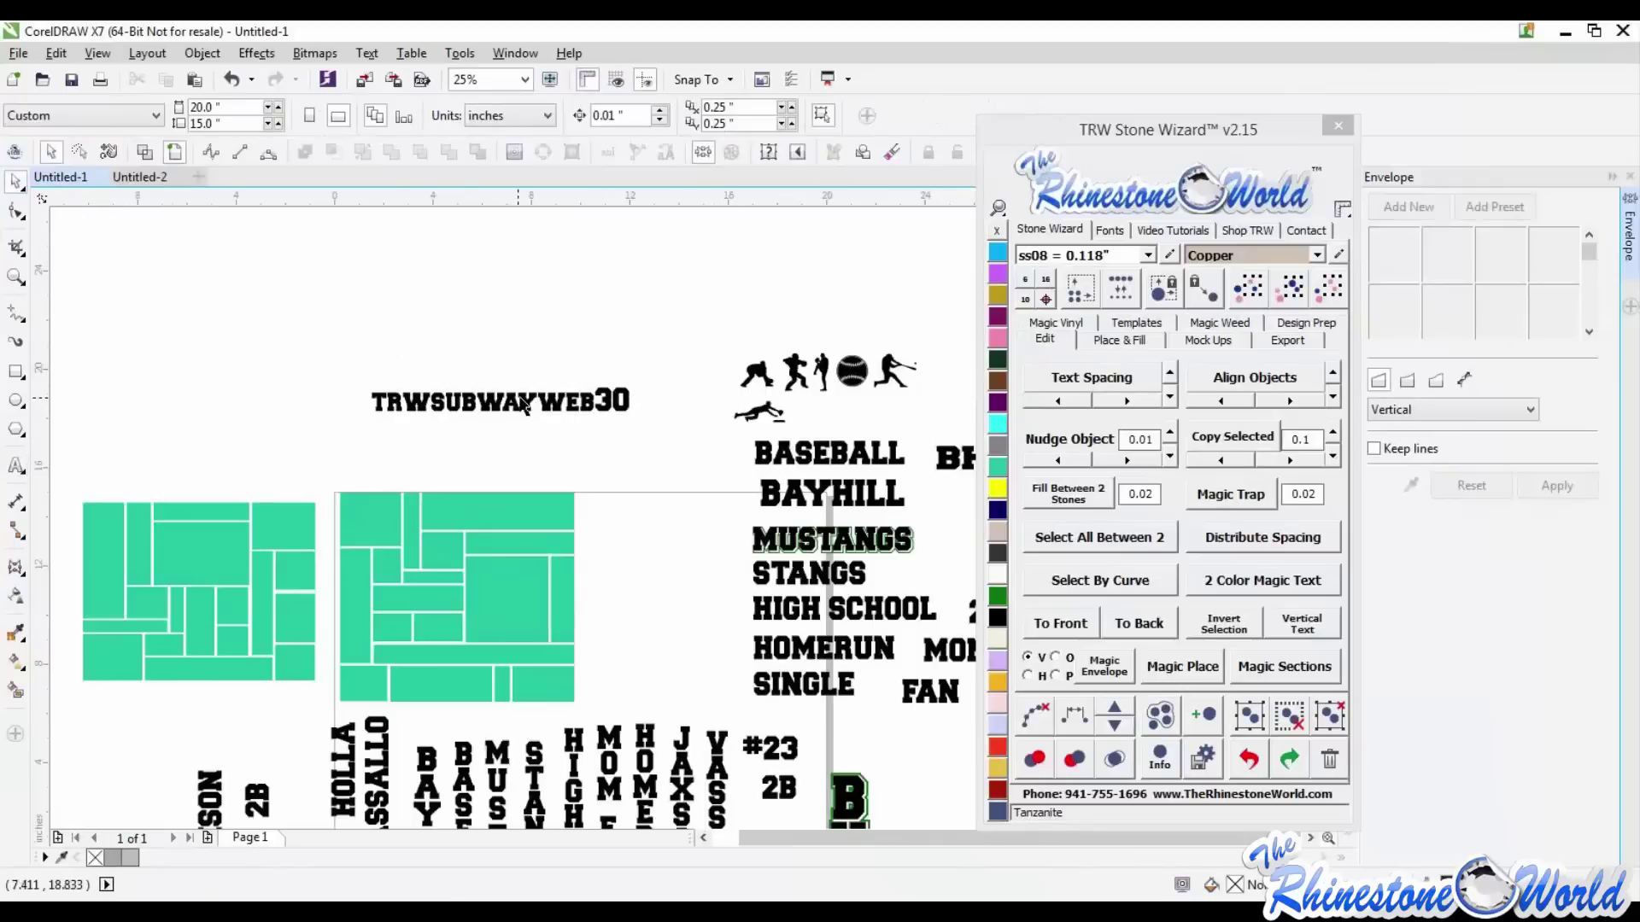
left_click_drag(516, 406, 498, 357)
left_click(575, 325)
scroll(533, 376, "up", 1)
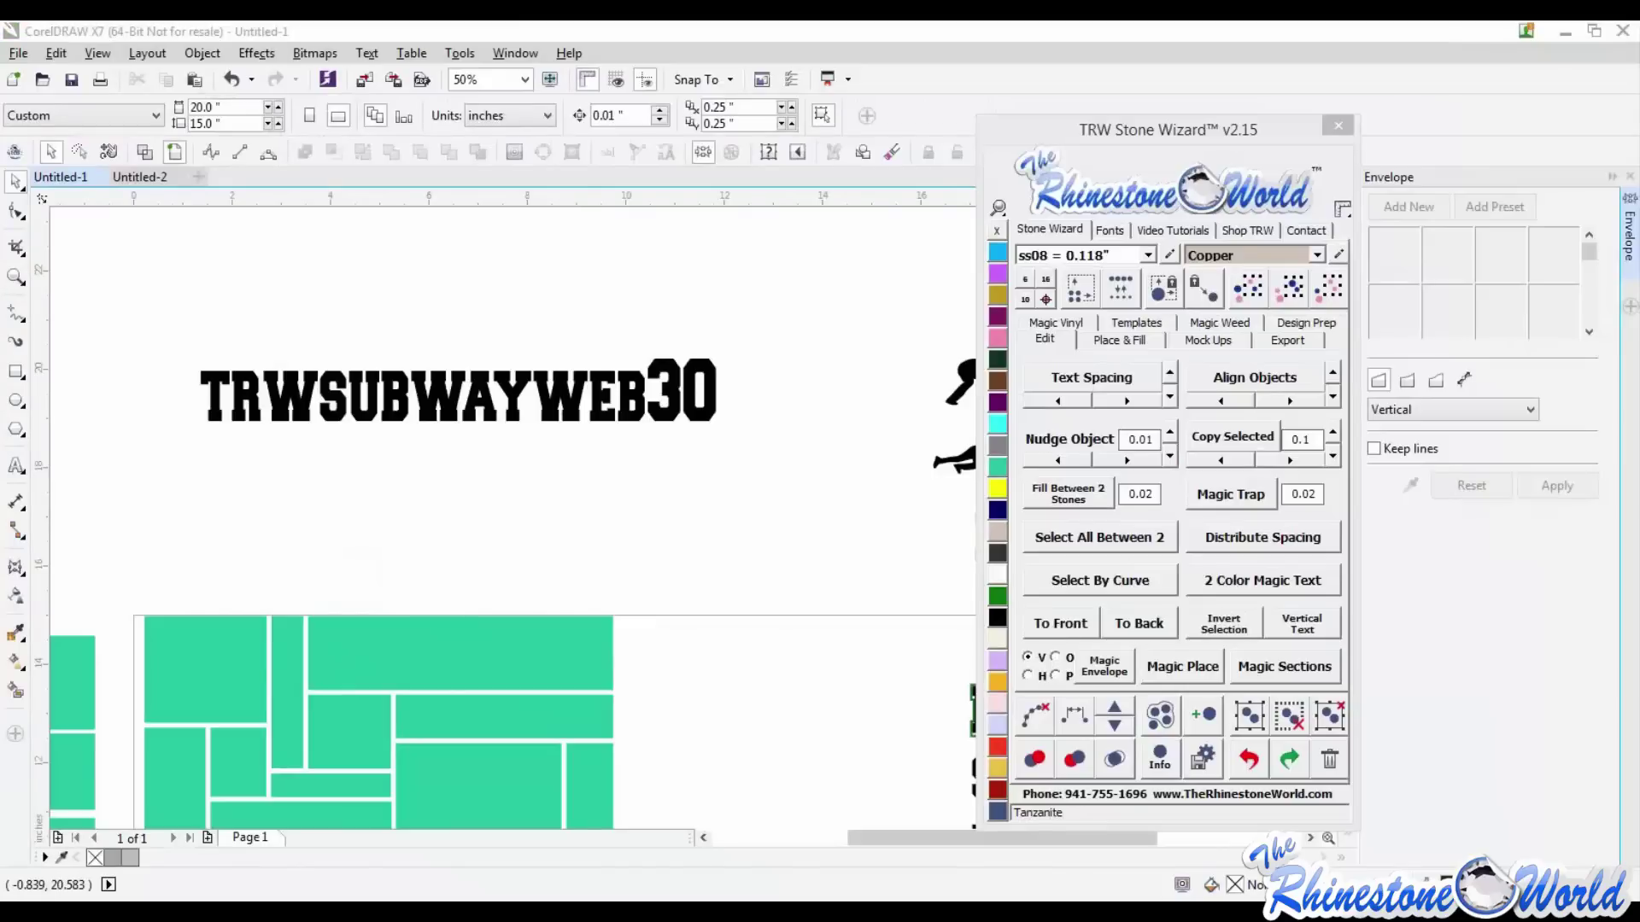
- Switch to the browser's monogram search page and view the TRW Monogram 1 Script Rhinestone TTF product
left_click_drag(0, 62, 1061, 51)
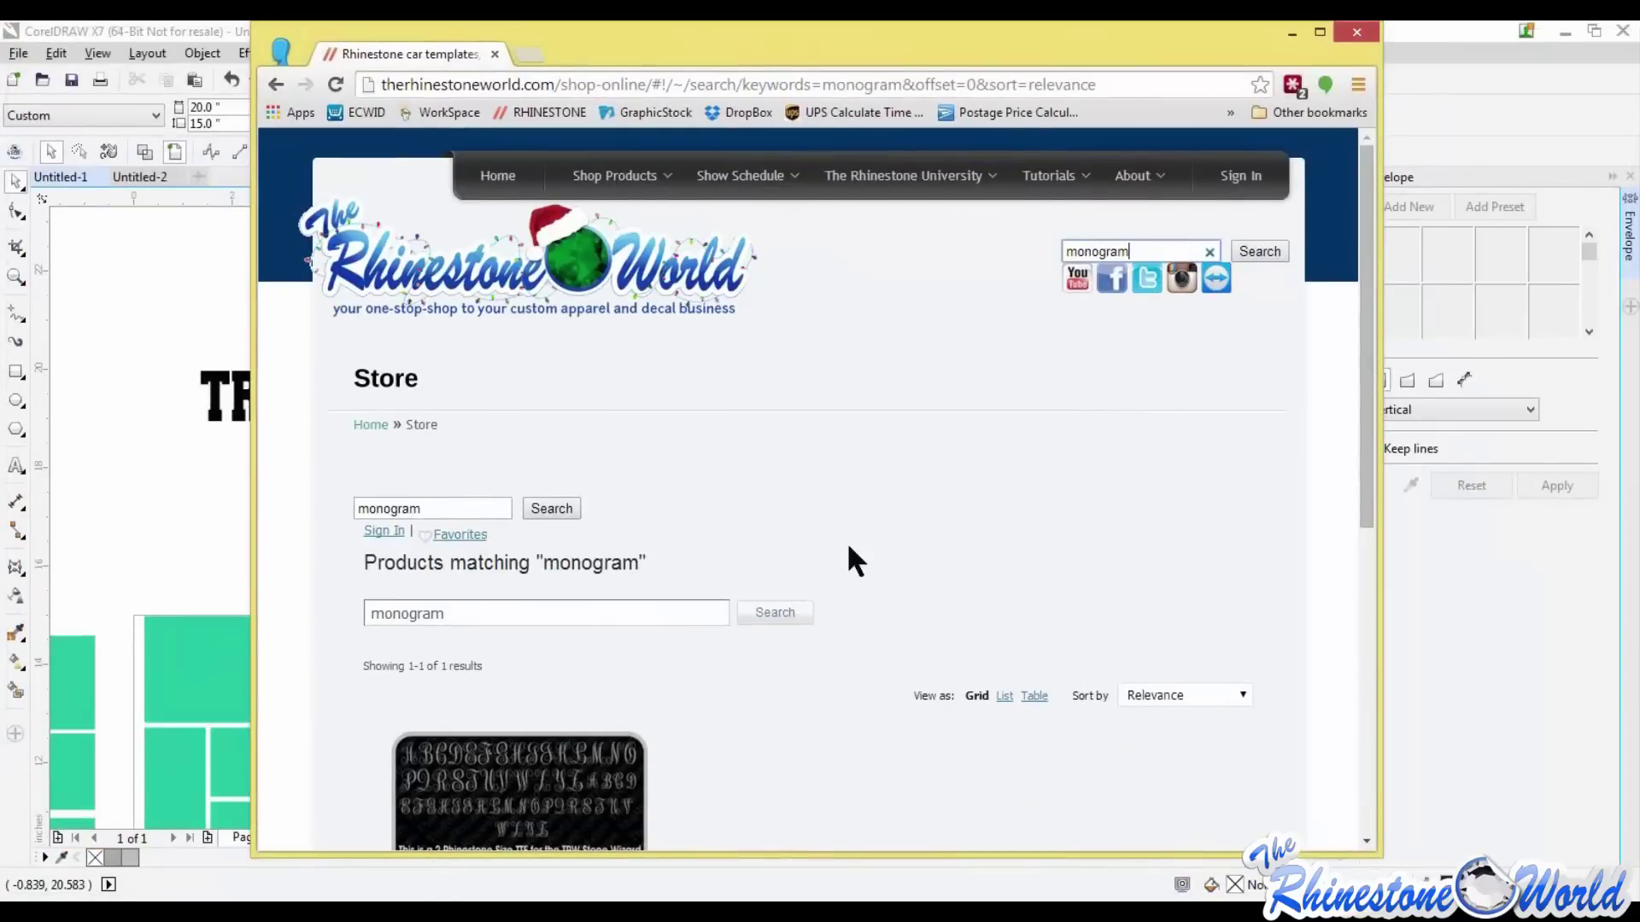
scroll(738, 529, "down", 3)
left_click(597, 649)
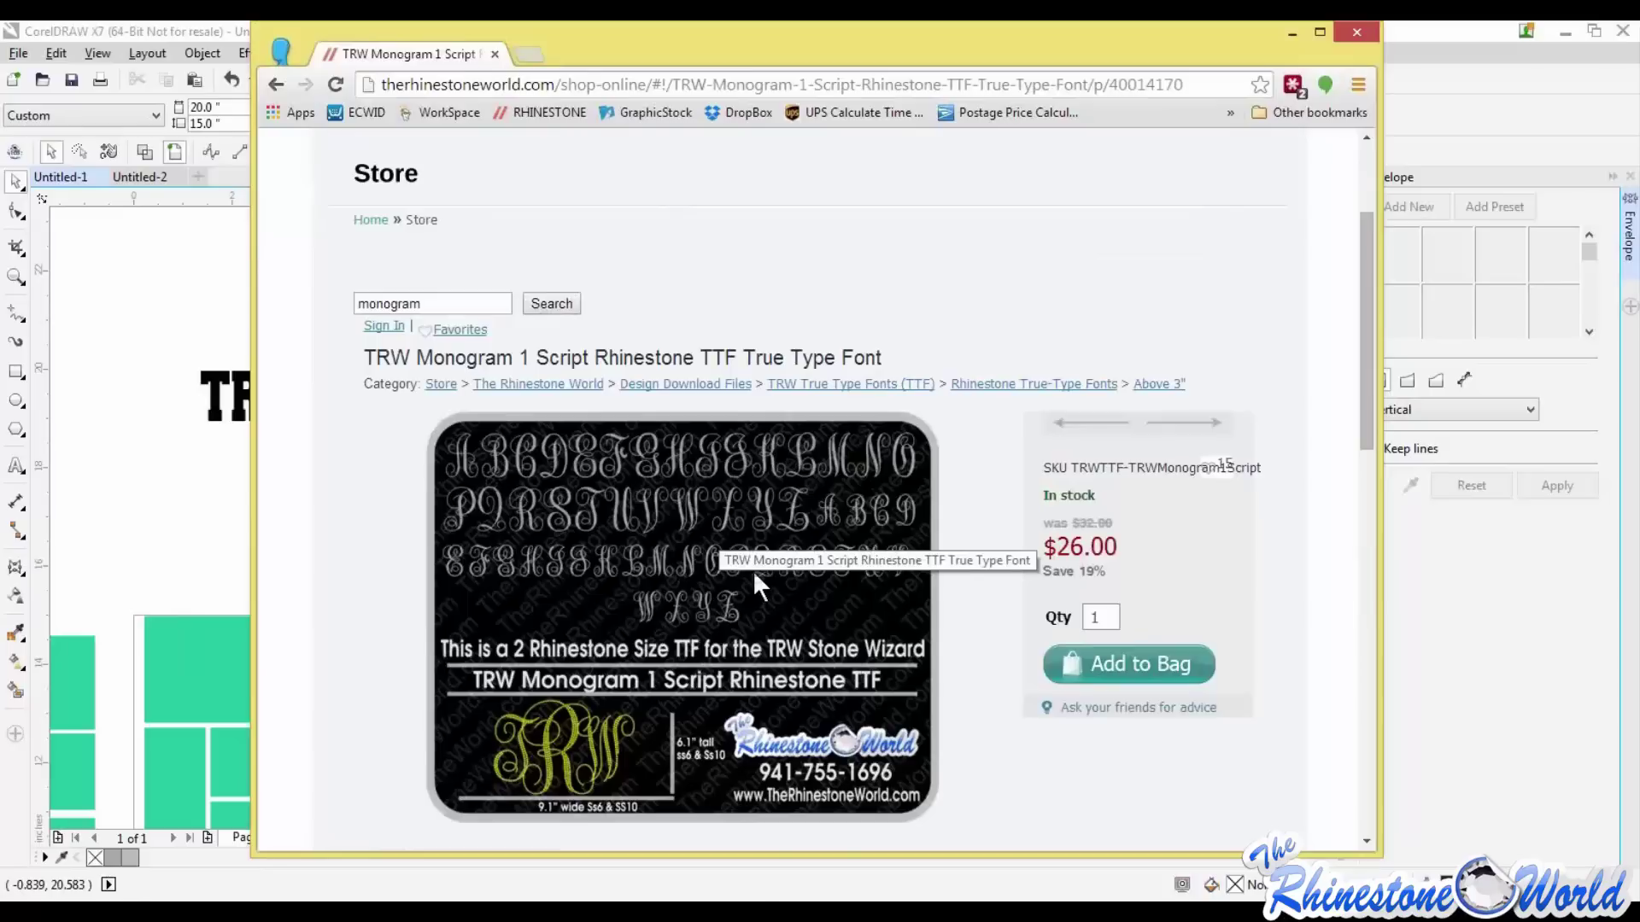
scroll(752, 570, "down", 2)
scroll(676, 418, "up", 1)
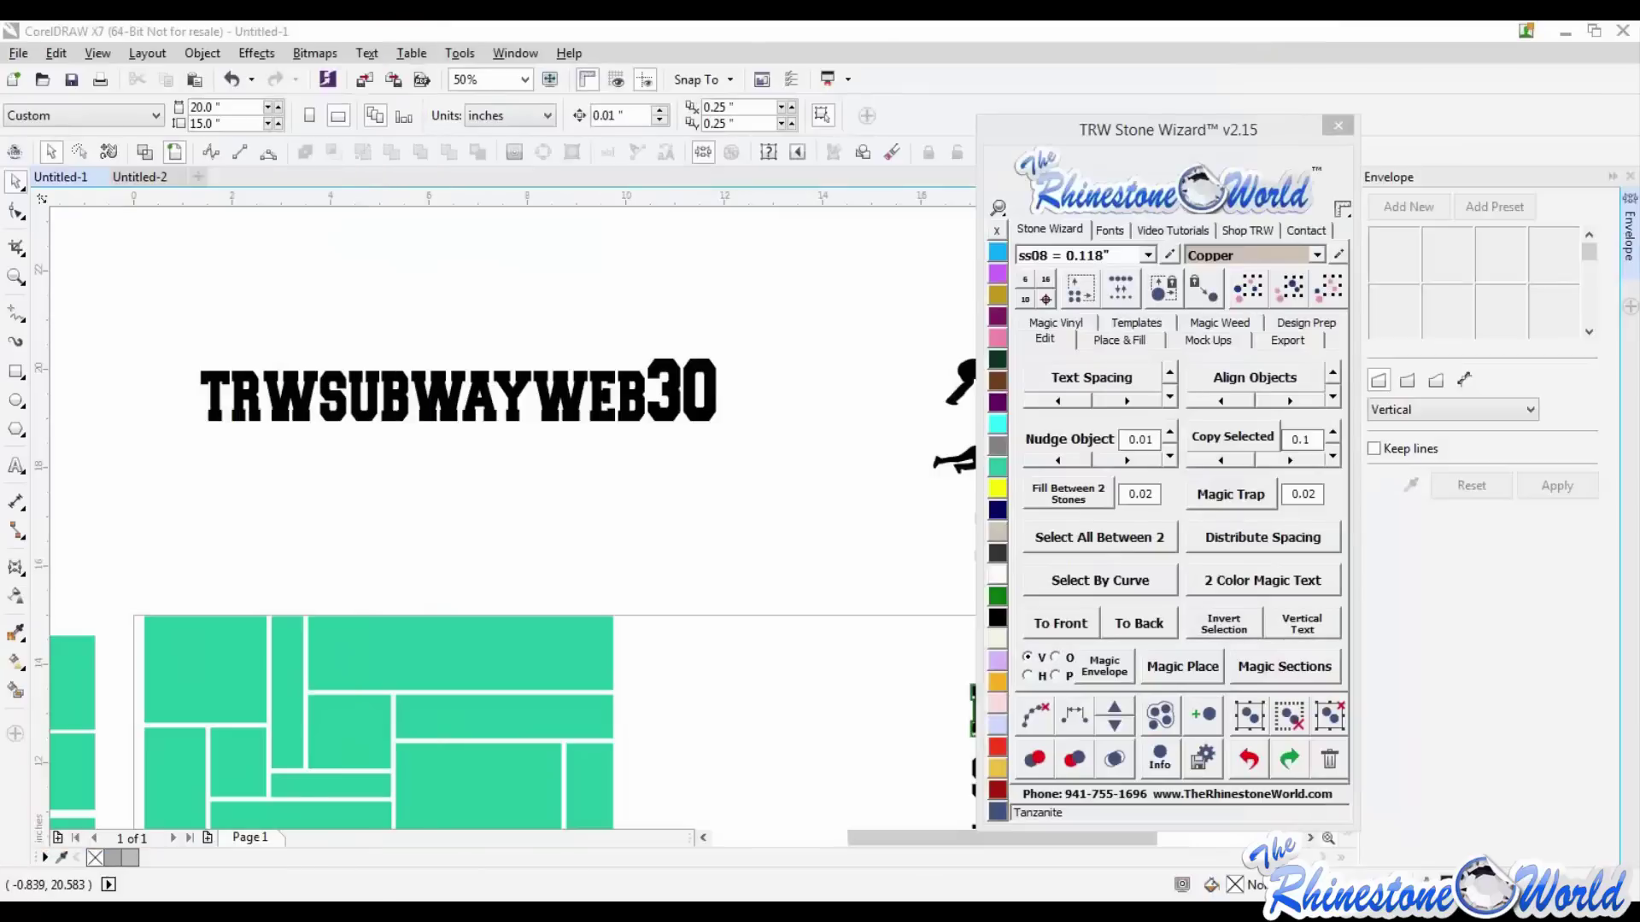
left_click(774, 677)
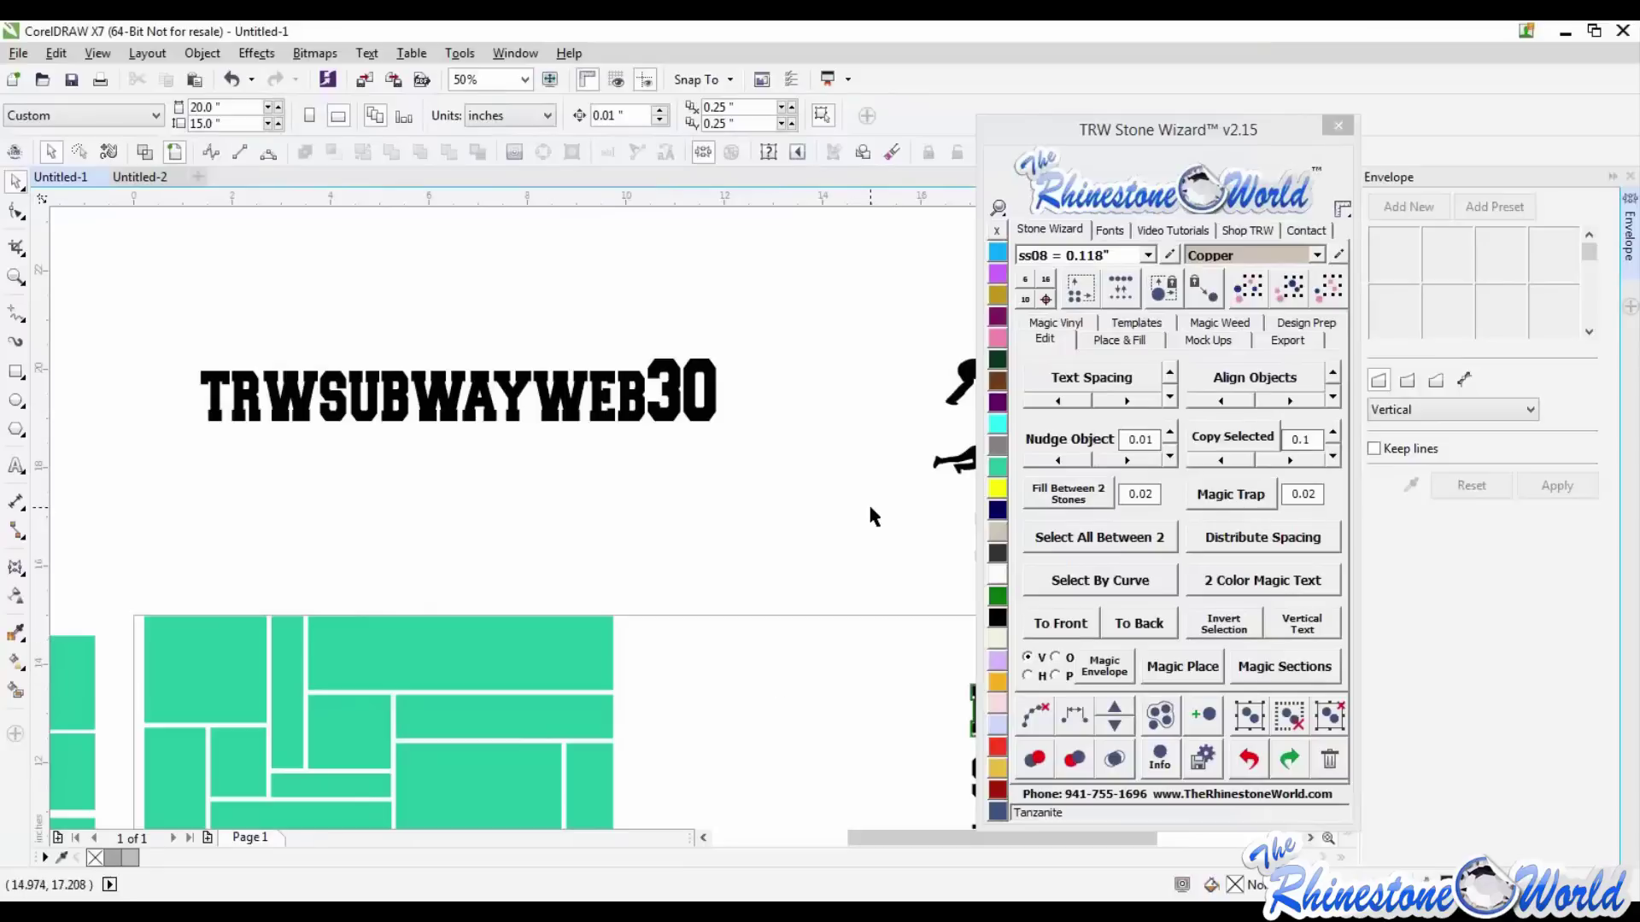
scroll(677, 433, "down", 4)
scroll(604, 566, "up", 4)
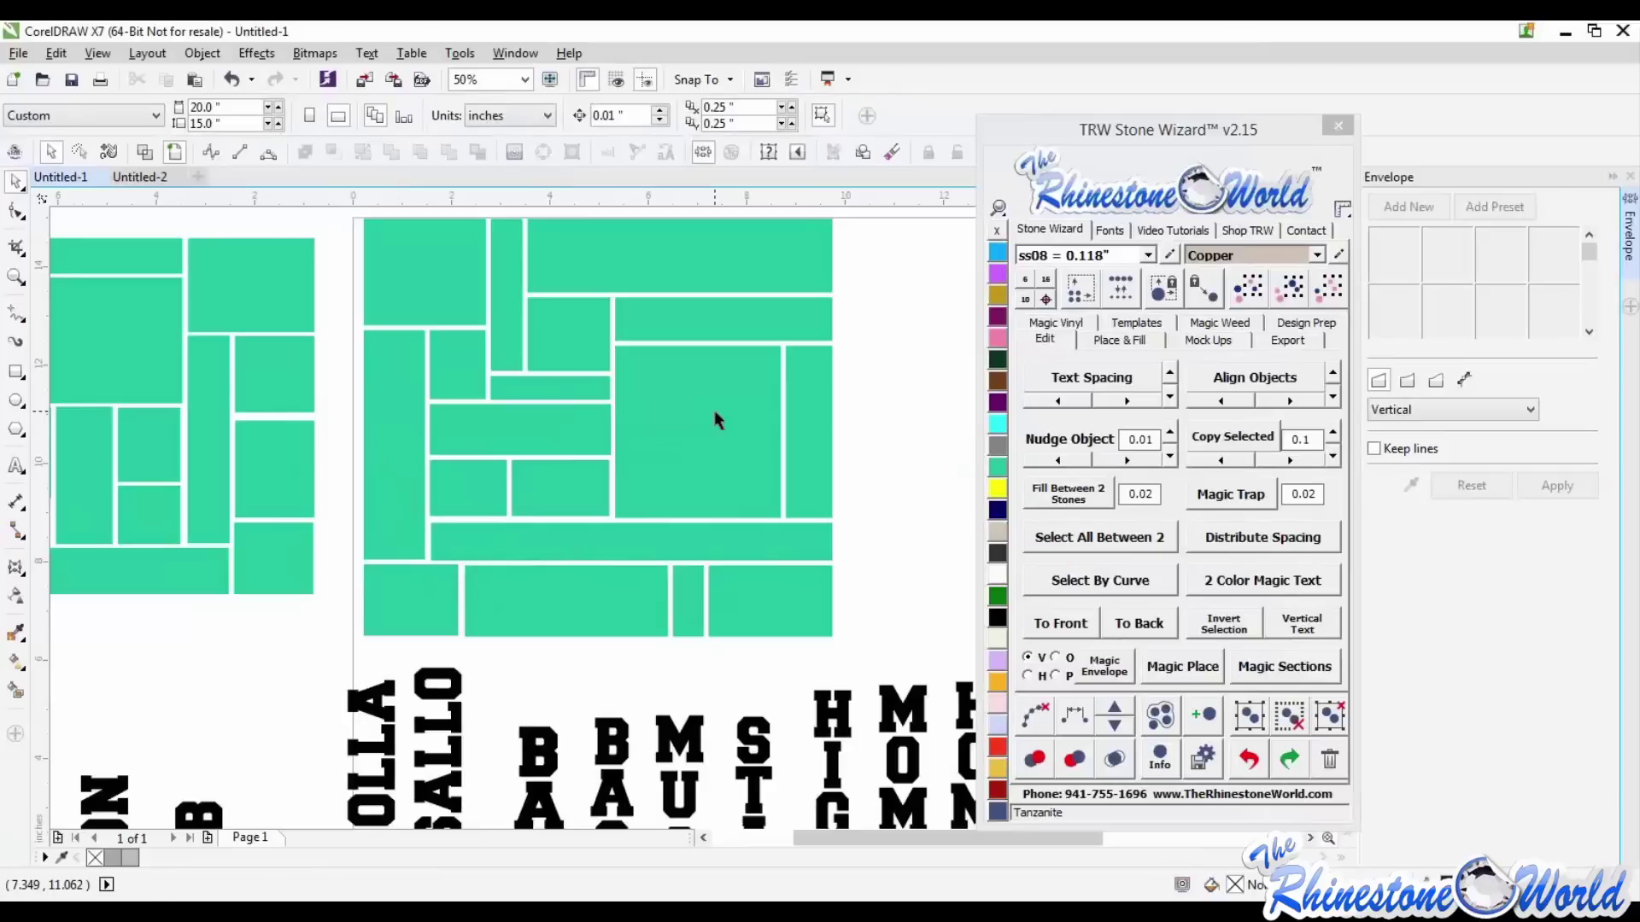
- Close the TRW Stone Wizard window covering part of the drawing with the block layouts and TRWSUBWAYWEB30 text
scroll(724, 487, "down", 2)
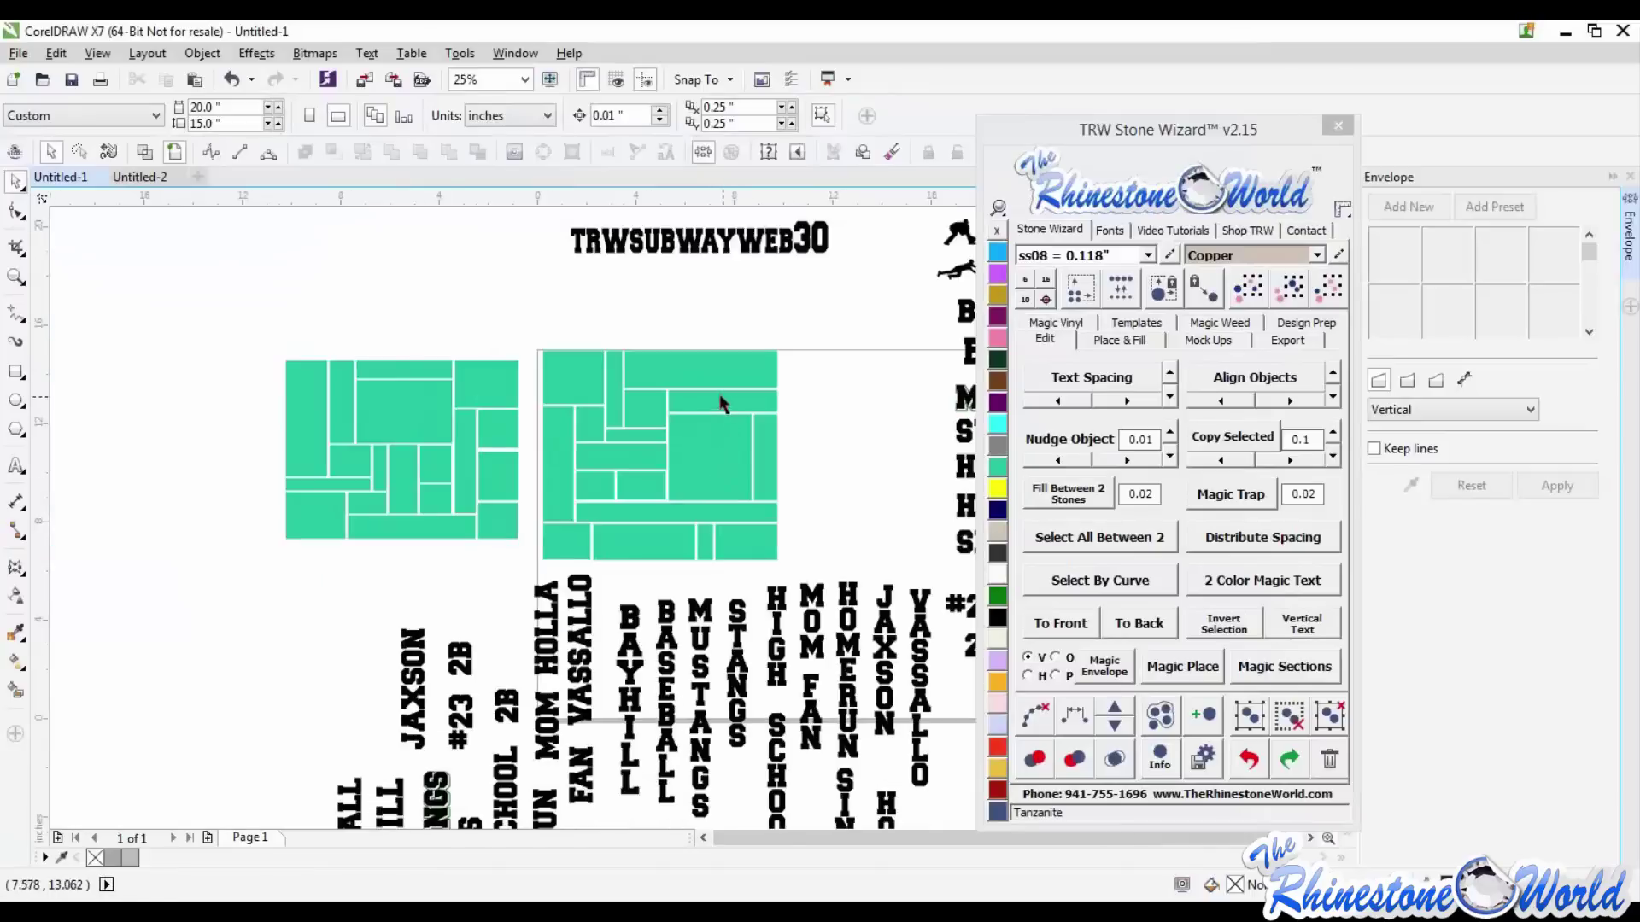
scroll(721, 403, "up", 2)
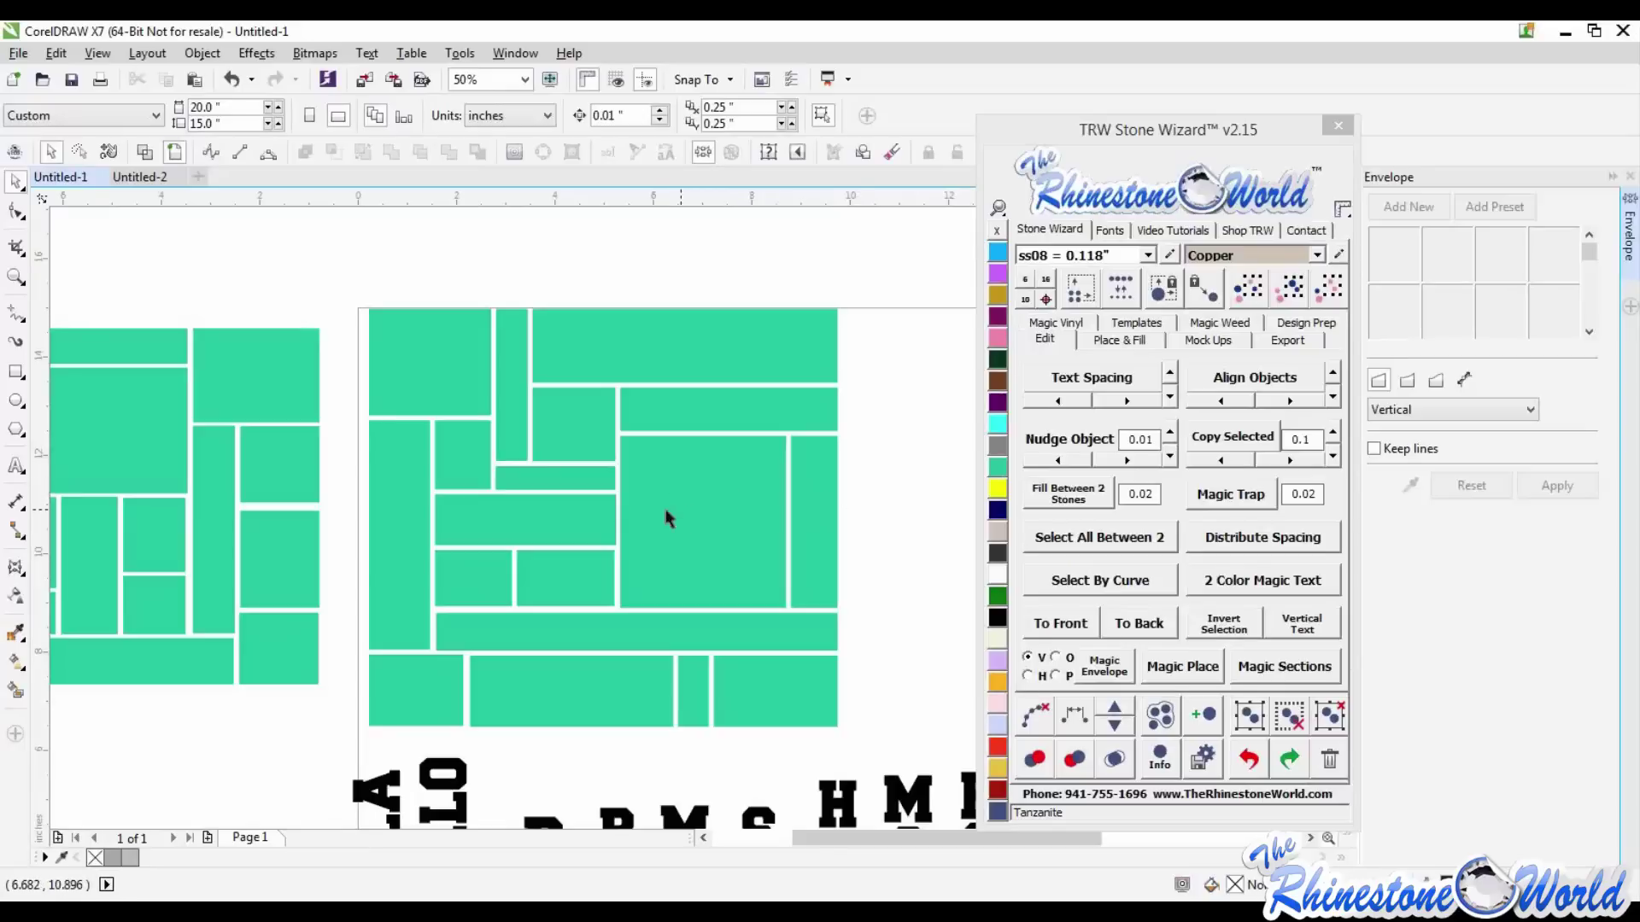
scroll(552, 519, "down", 3)
scroll(658, 381, "up", 3)
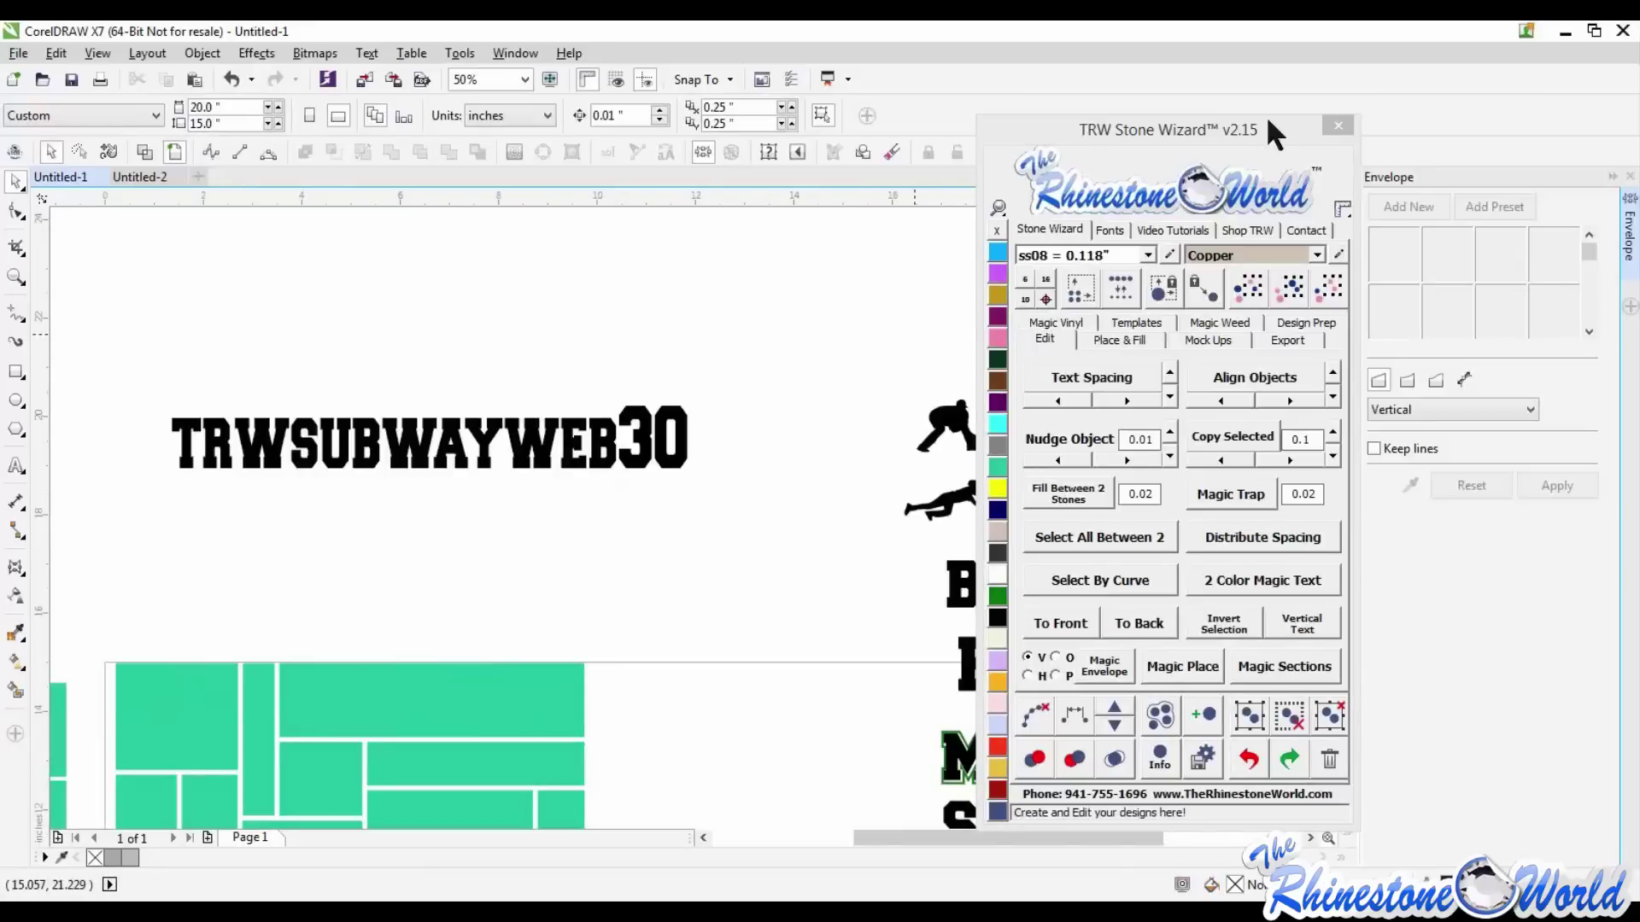
left_click(1337, 126)
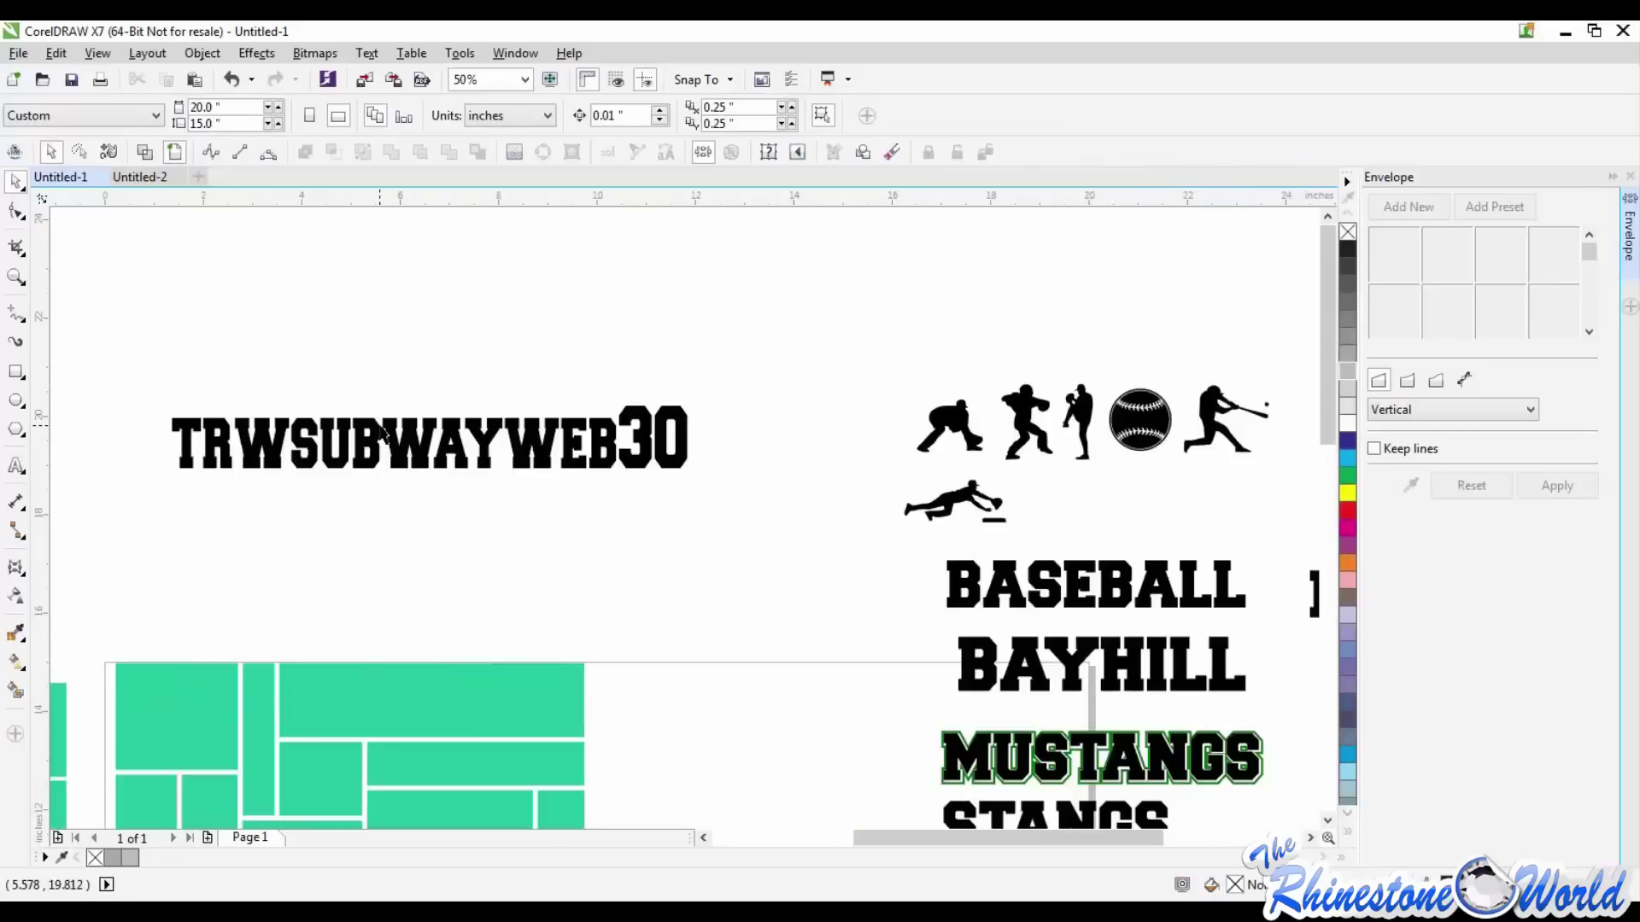
- Review the overall drawing and examine the TRWSUBWAYWEB30 text line above the block layouts up close
scroll(757, 547, "down", 5)
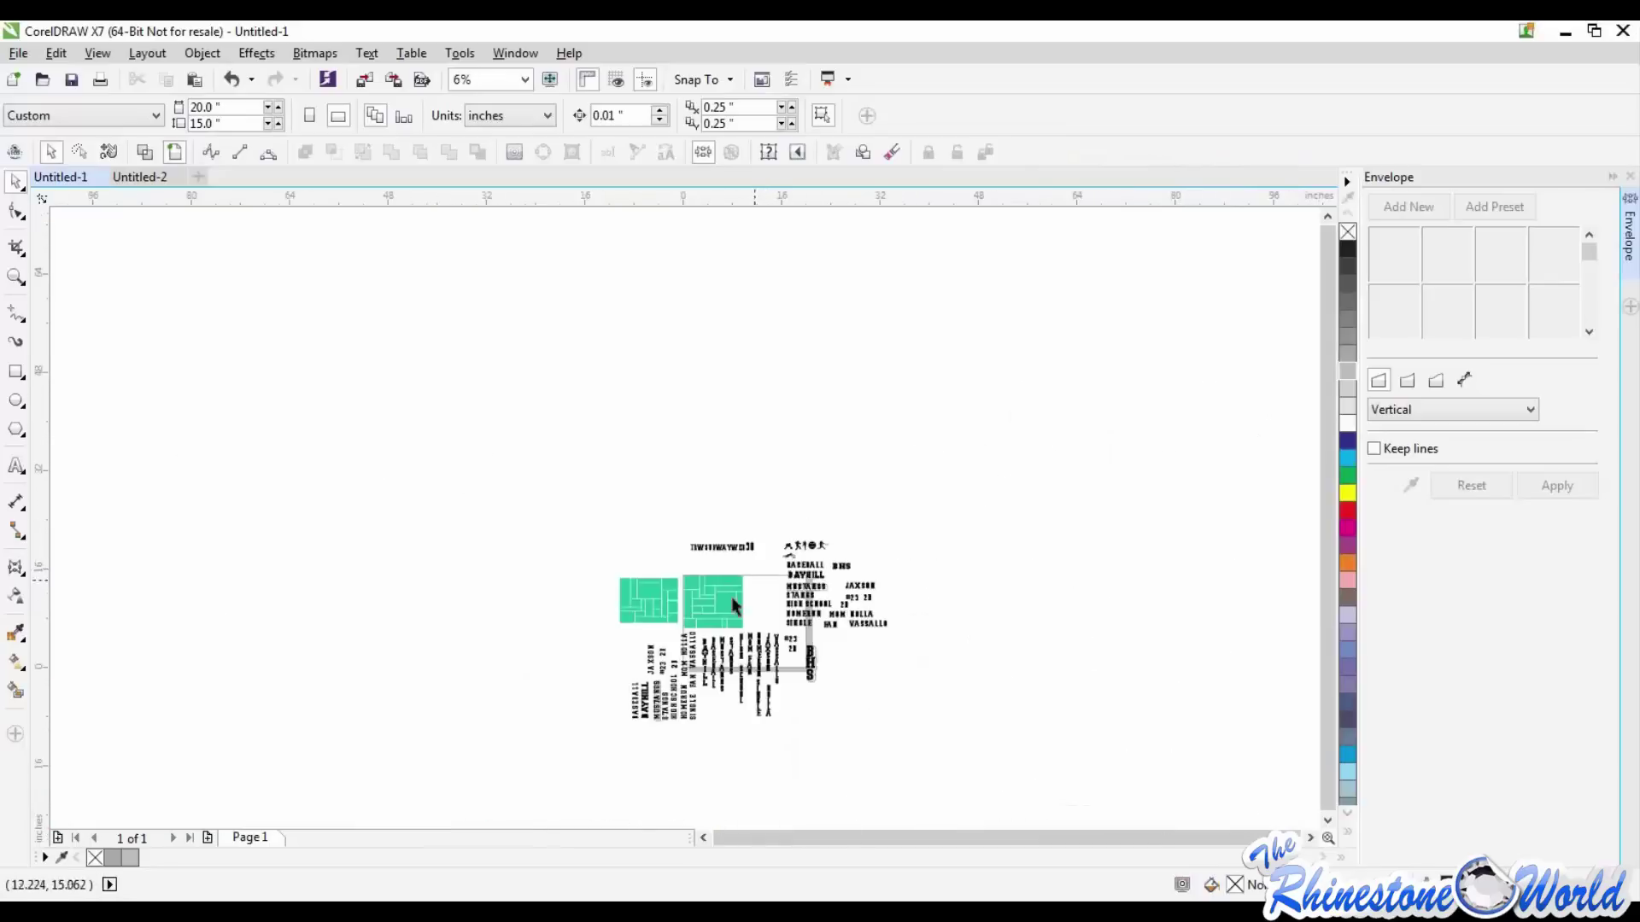
scroll(735, 606, "up", 3)
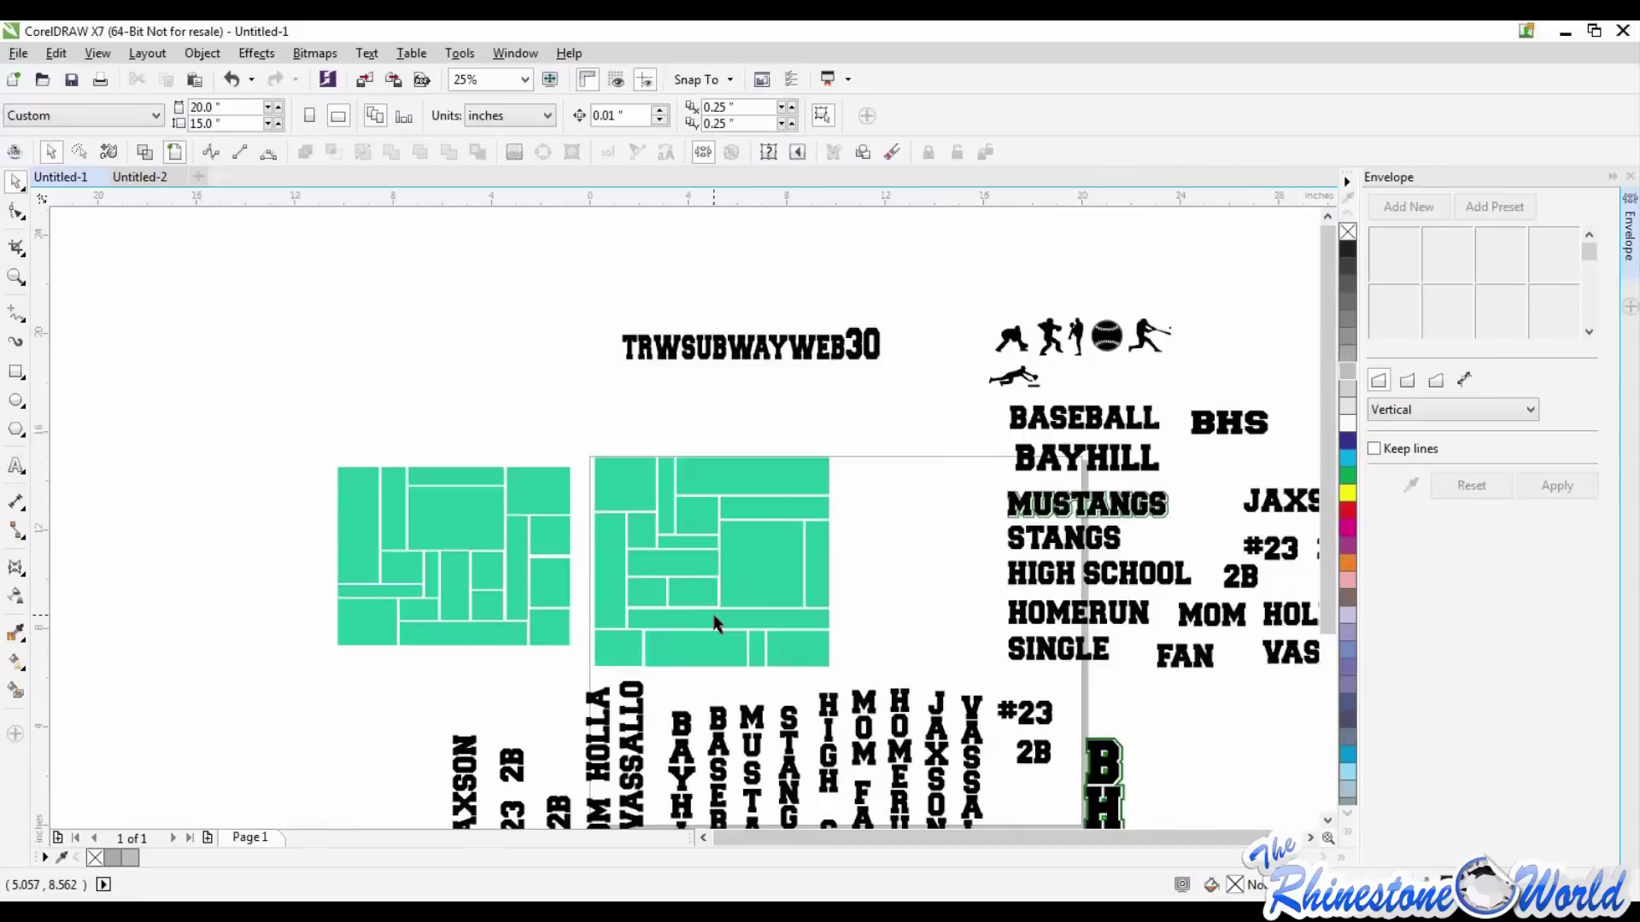
scroll(830, 283, "up", 1)
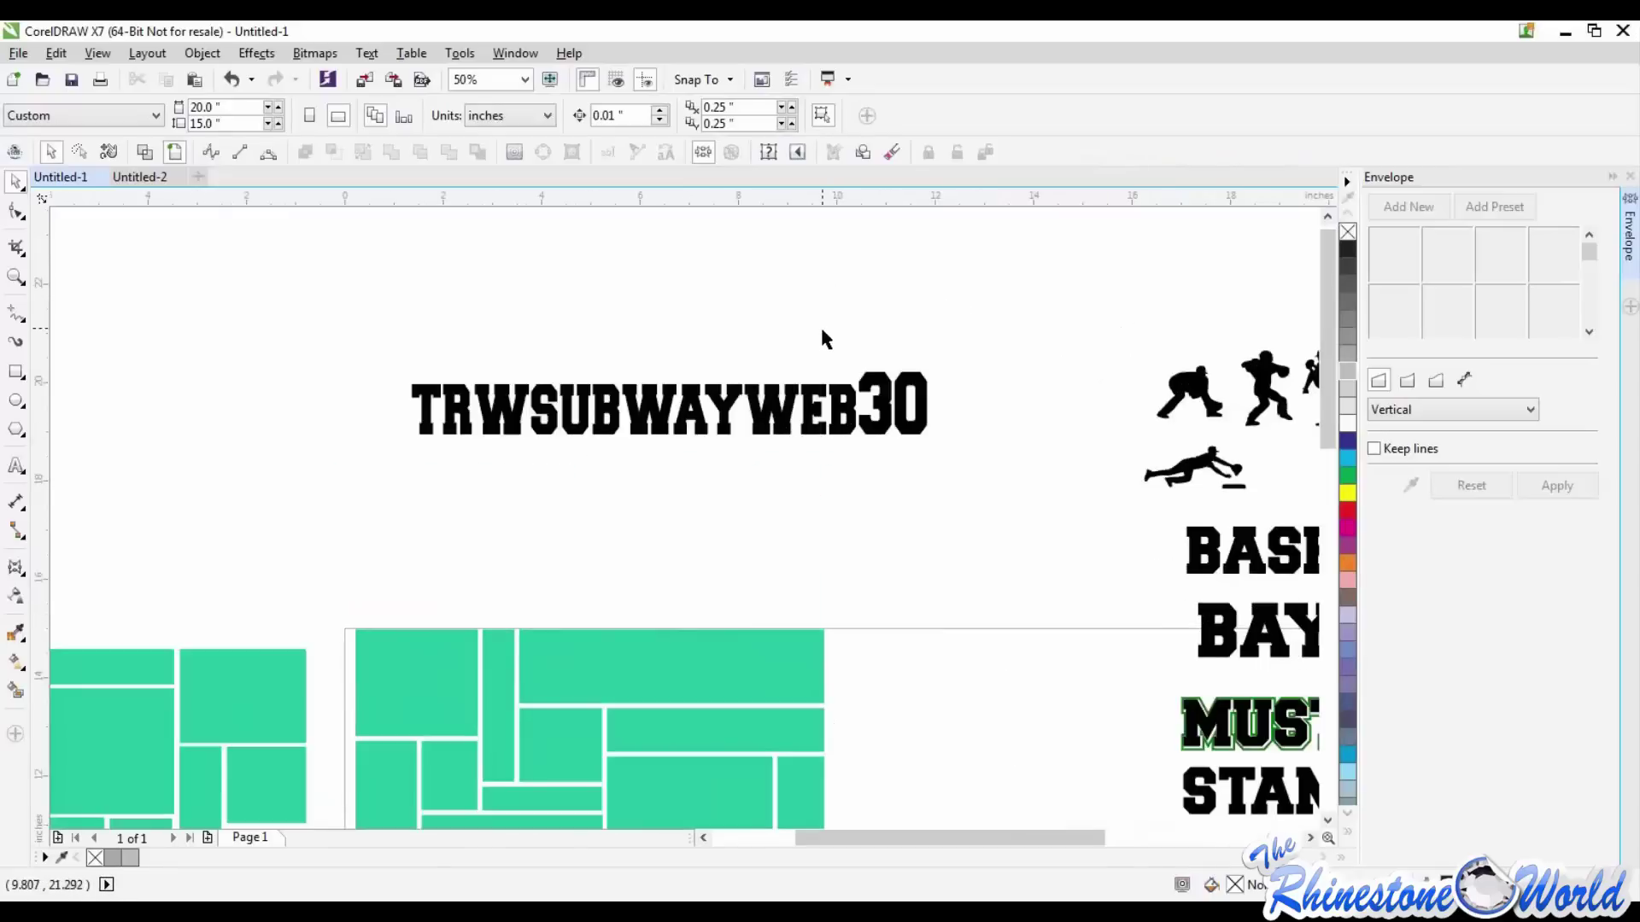
scroll(818, 329, "up", 1)
scroll(816, 331, "down", 1)
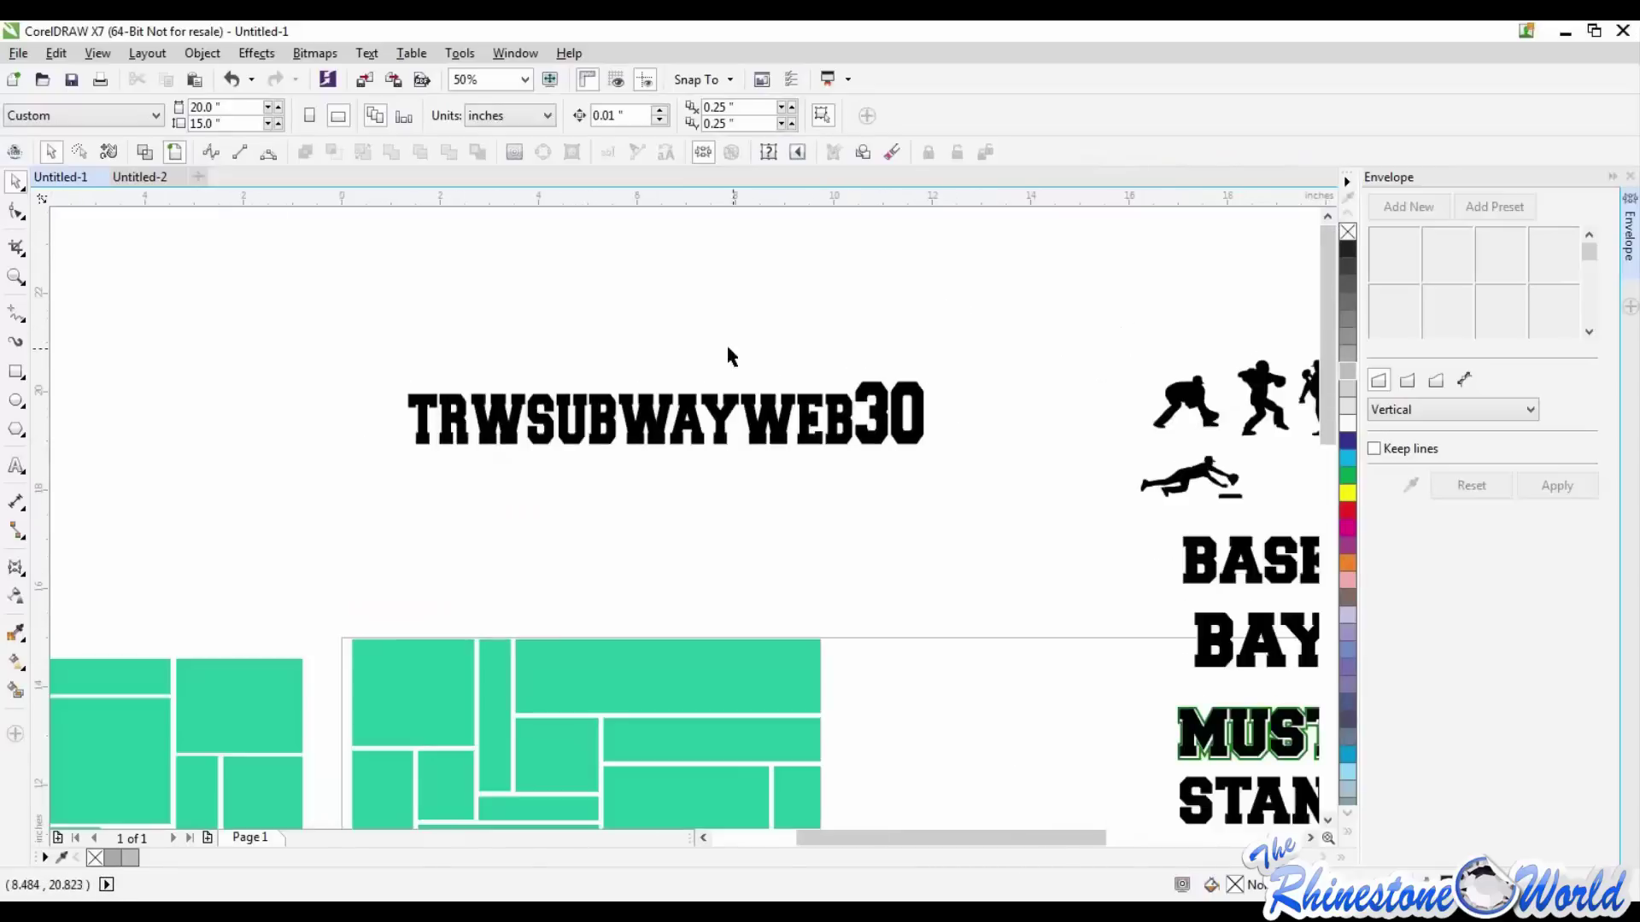
scroll(724, 340, "up", 1)
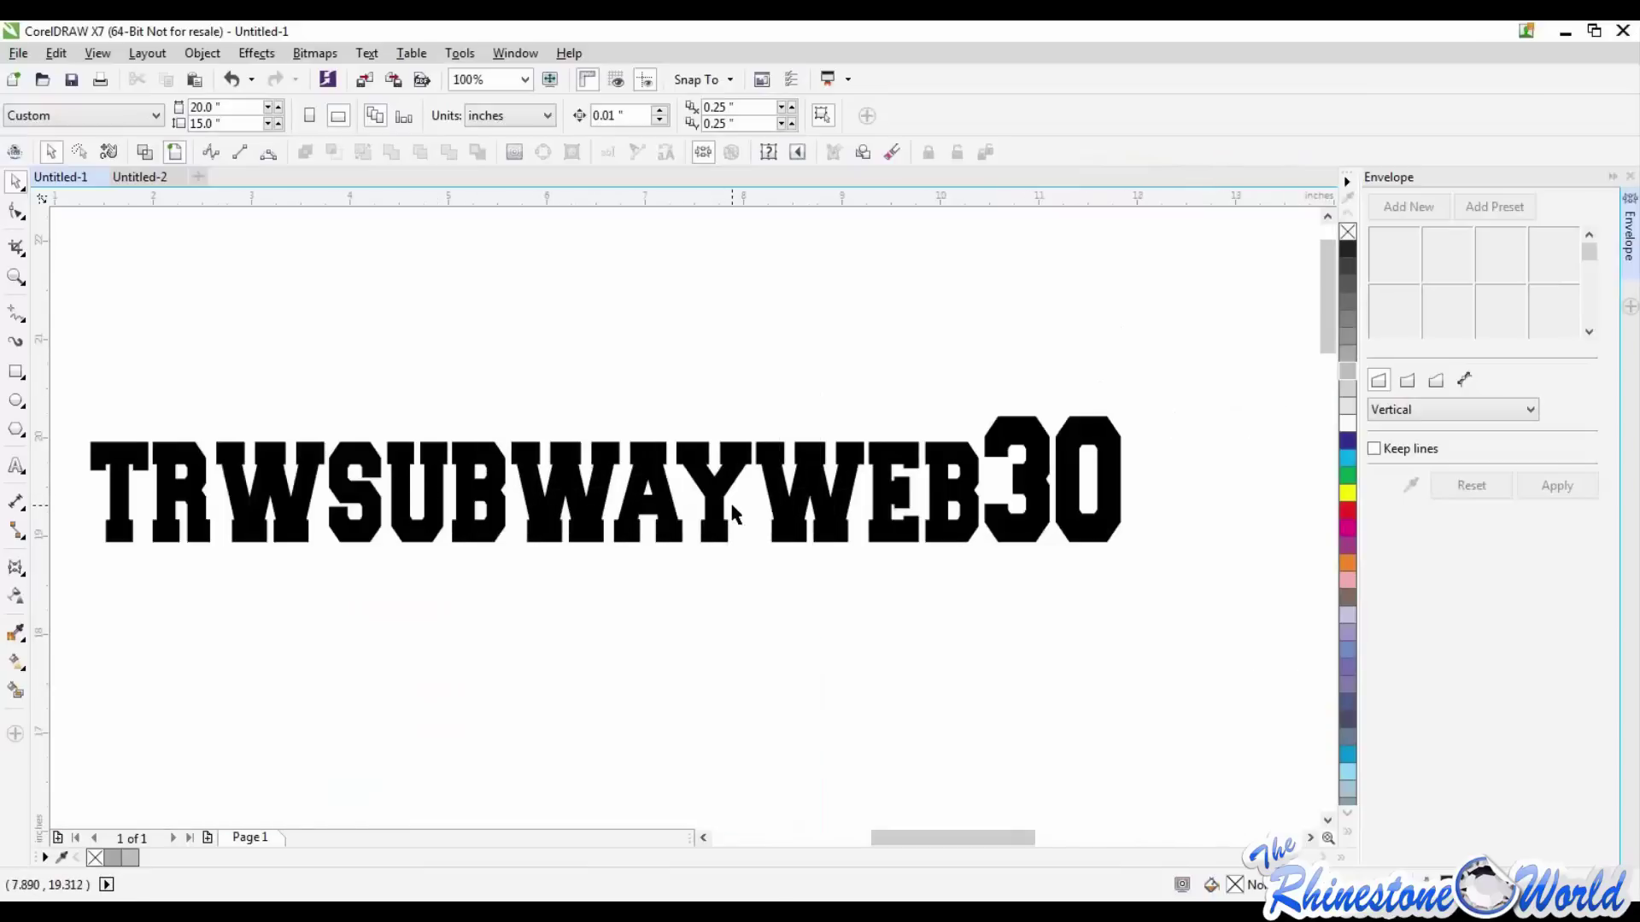